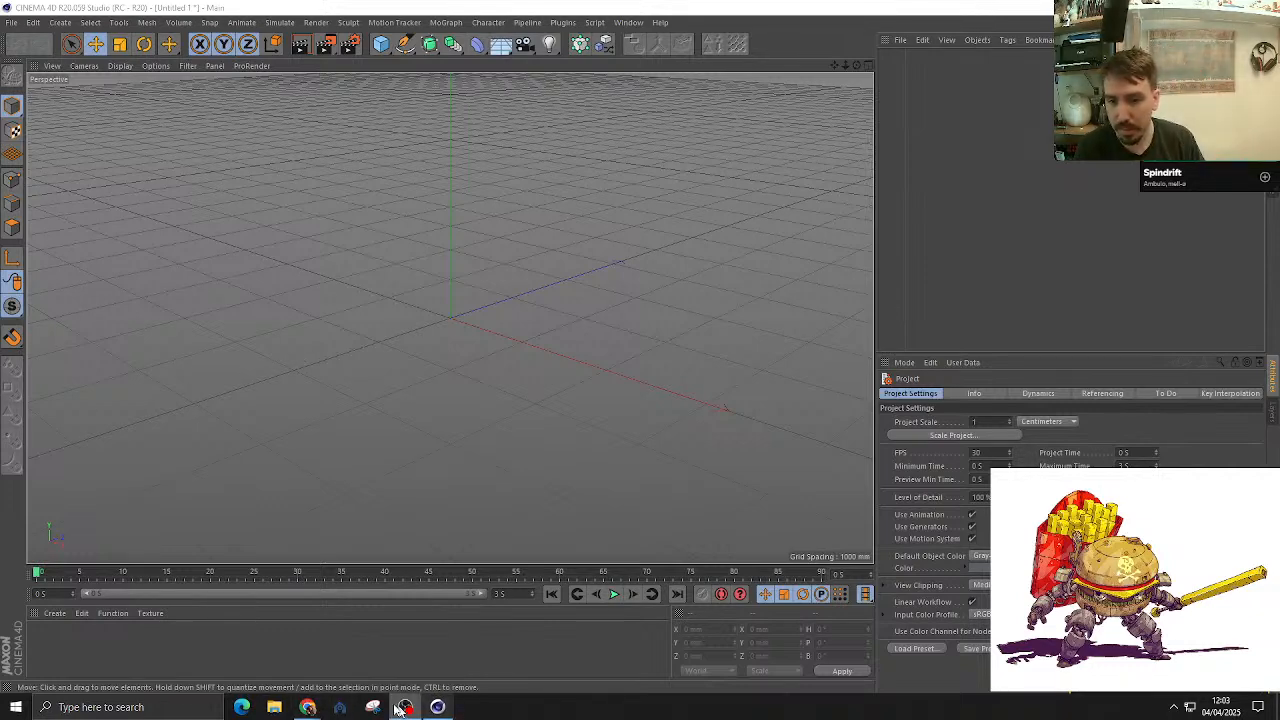
Step: Open the reference image in the photo viewer and move its window away from the modelling workspace
mouse_move(319, 710)
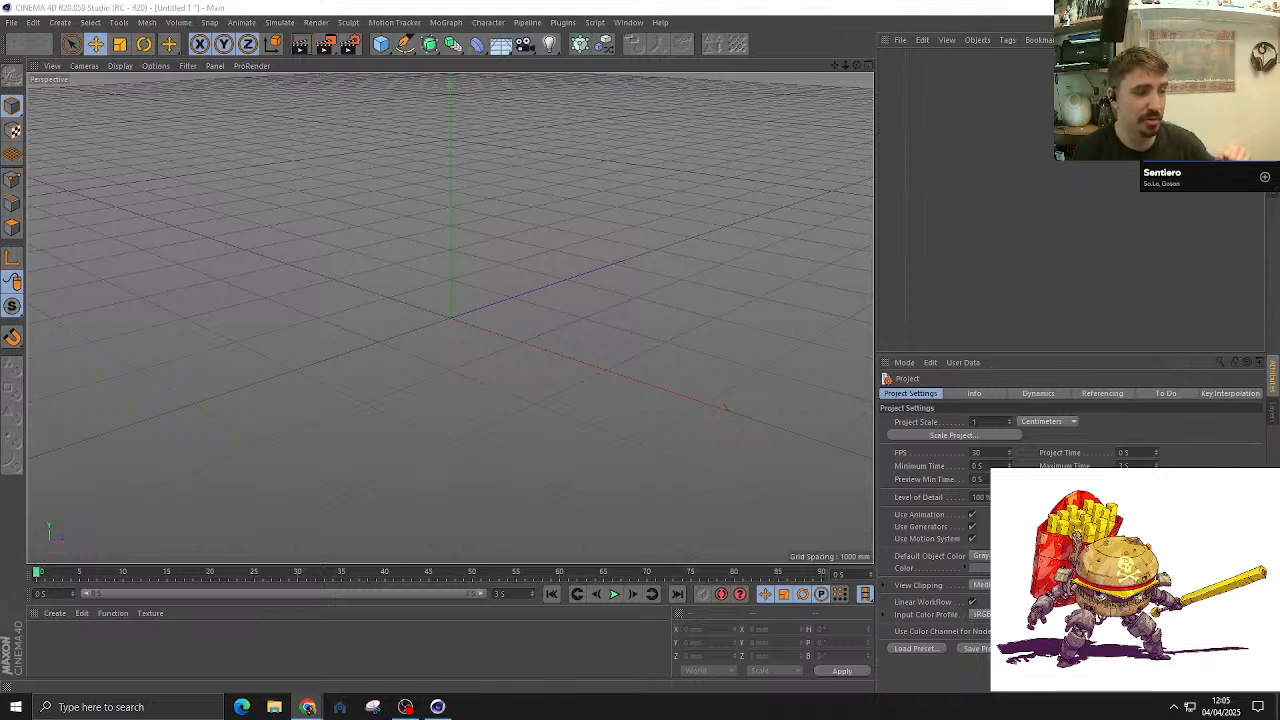
key("super+e")
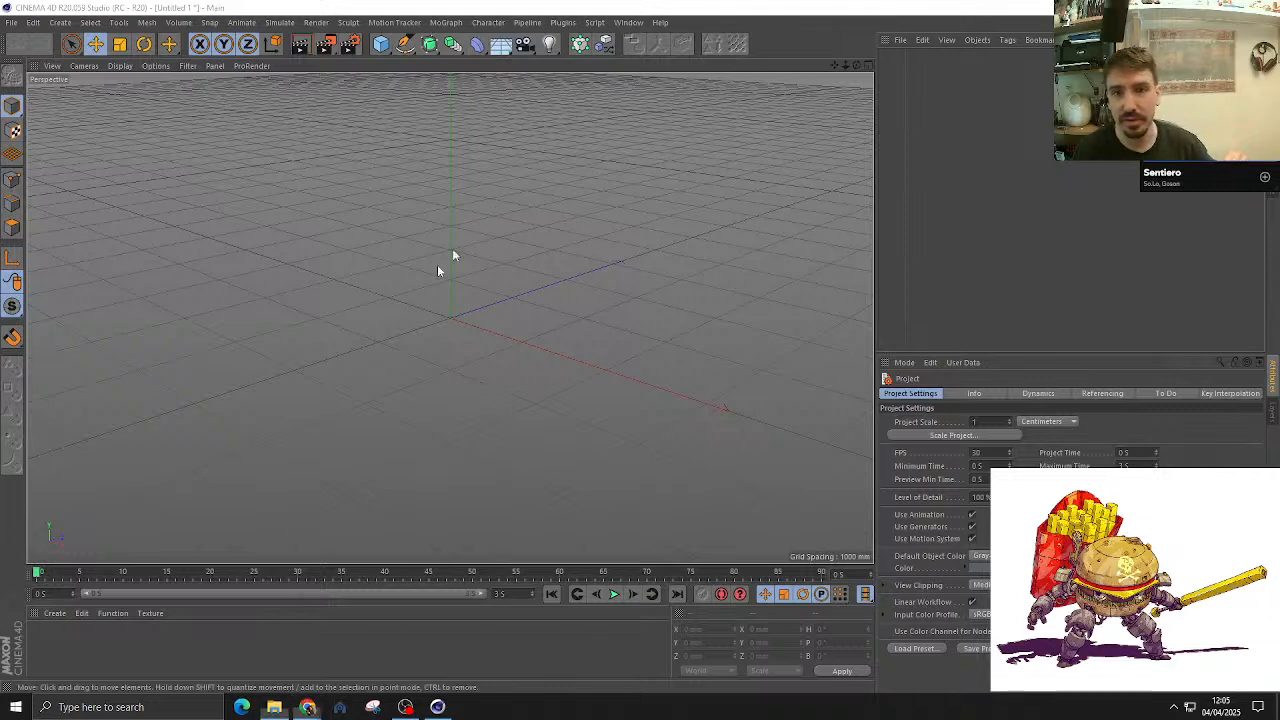
key("alt+F4")
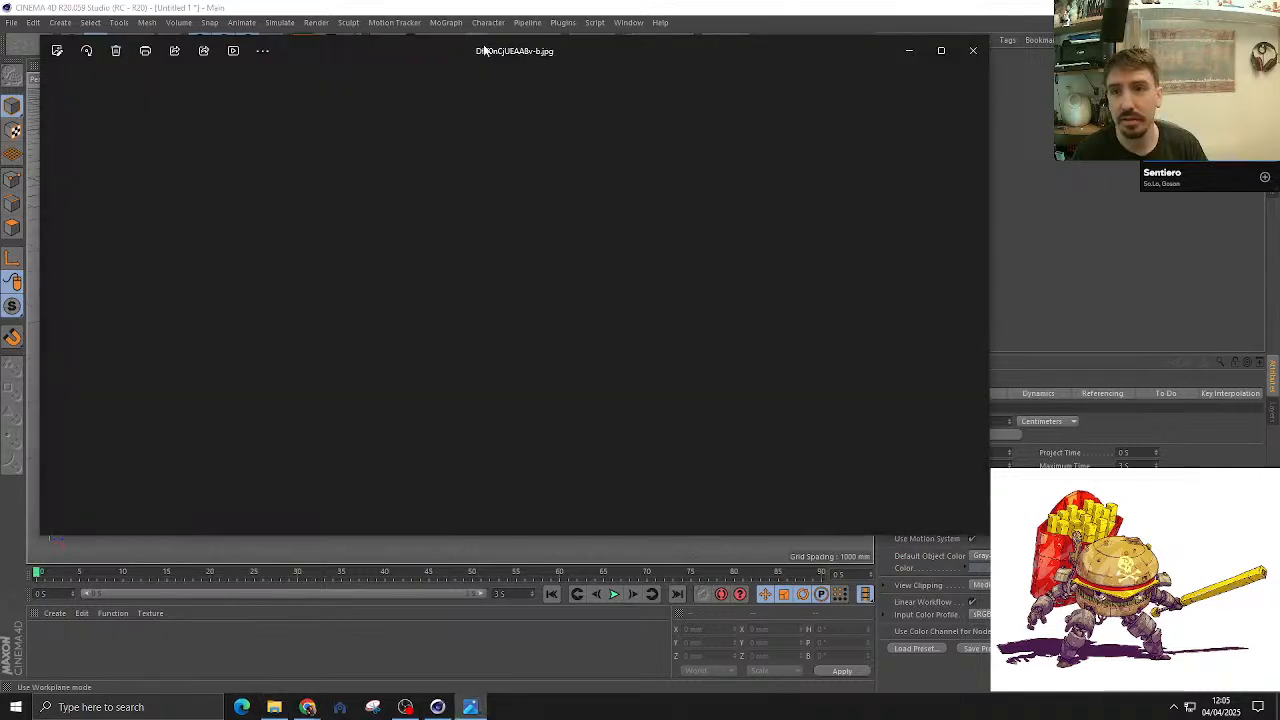
left_click_drag(488, 51, 0, 152)
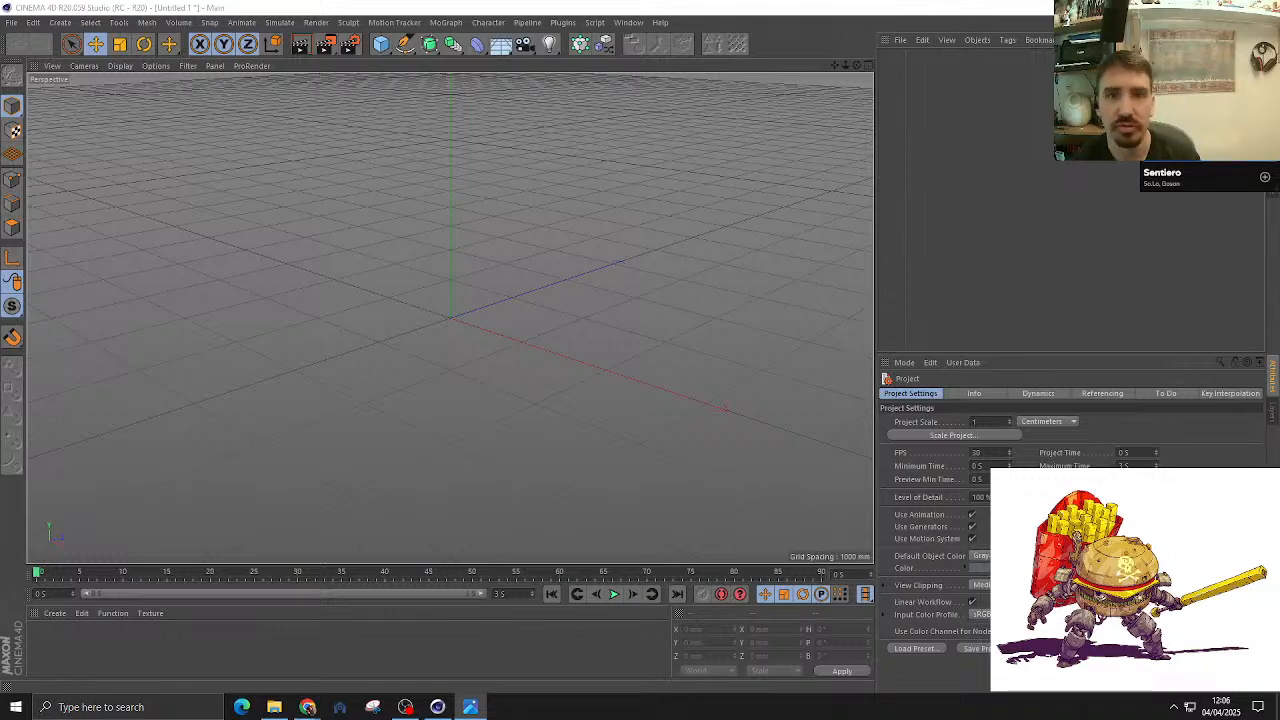
Step: Add a cube primitive and switch the viewport display to flat grey shading with visible edge lines
left_click(382, 44)
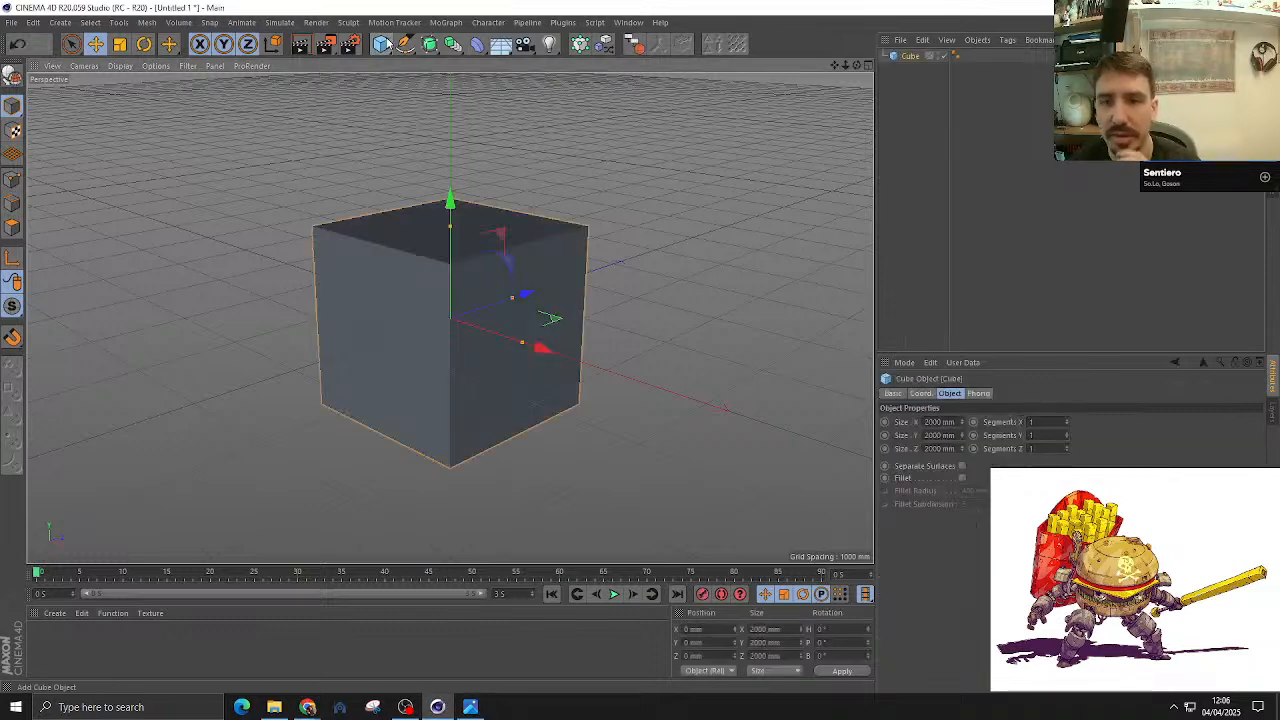
key("n")
key("f")
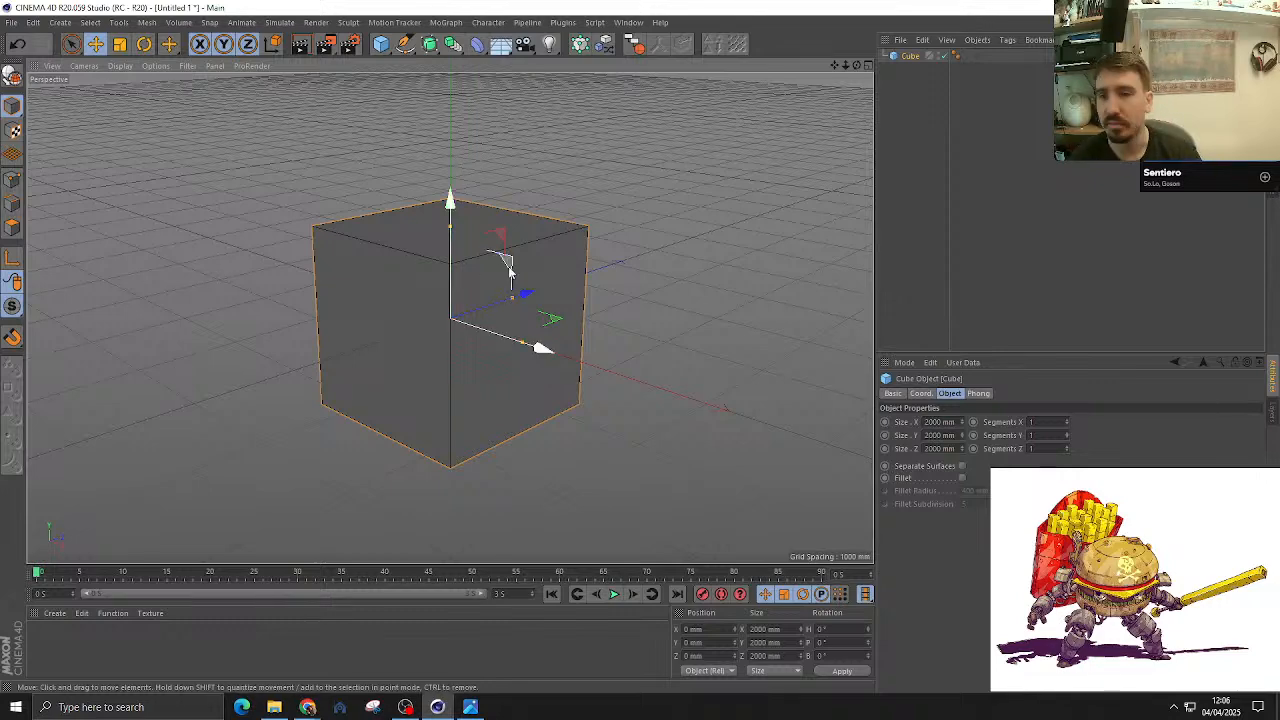
Step: Convert the cube to an editable polygon object and check it in the top, right, front and perspective views
scroll(430, 265, "up", 2)
left_click(12, 78)
key("F2")
key("F3")
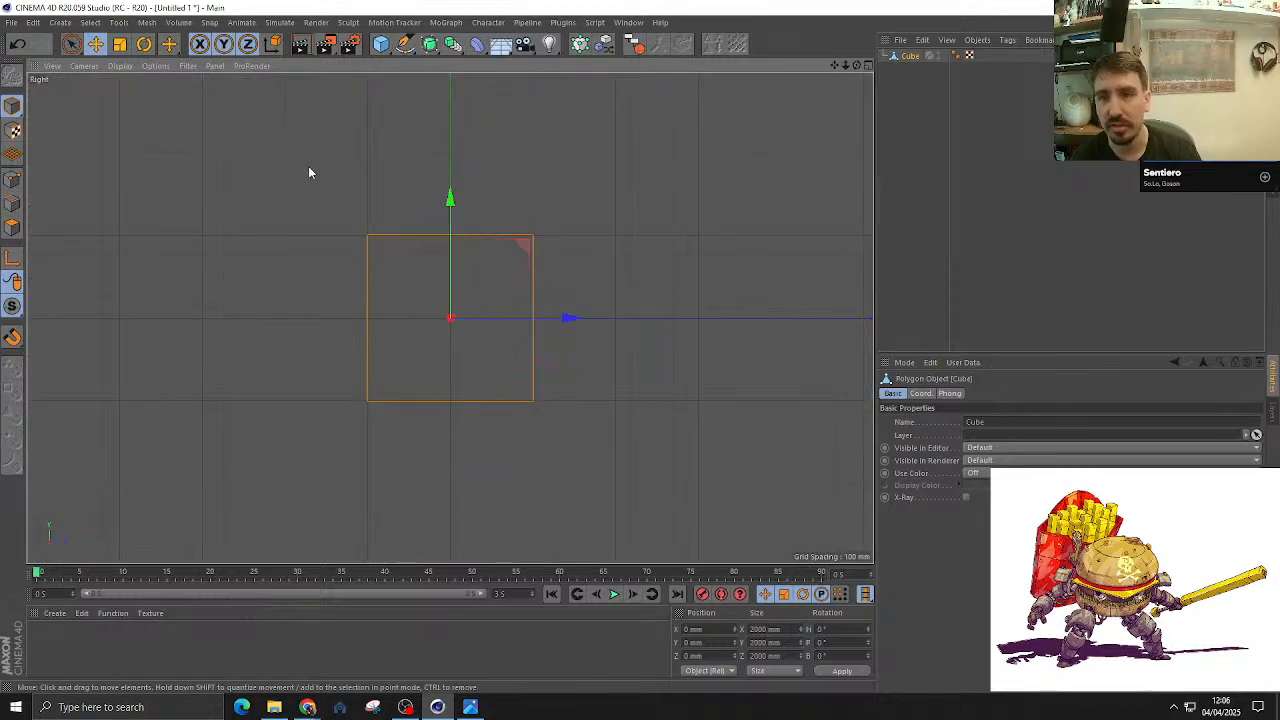
key("F4")
scroll(474, 321, "up", 2)
key("F1")
left_click_drag(430, 272, 434, 306, "alt")
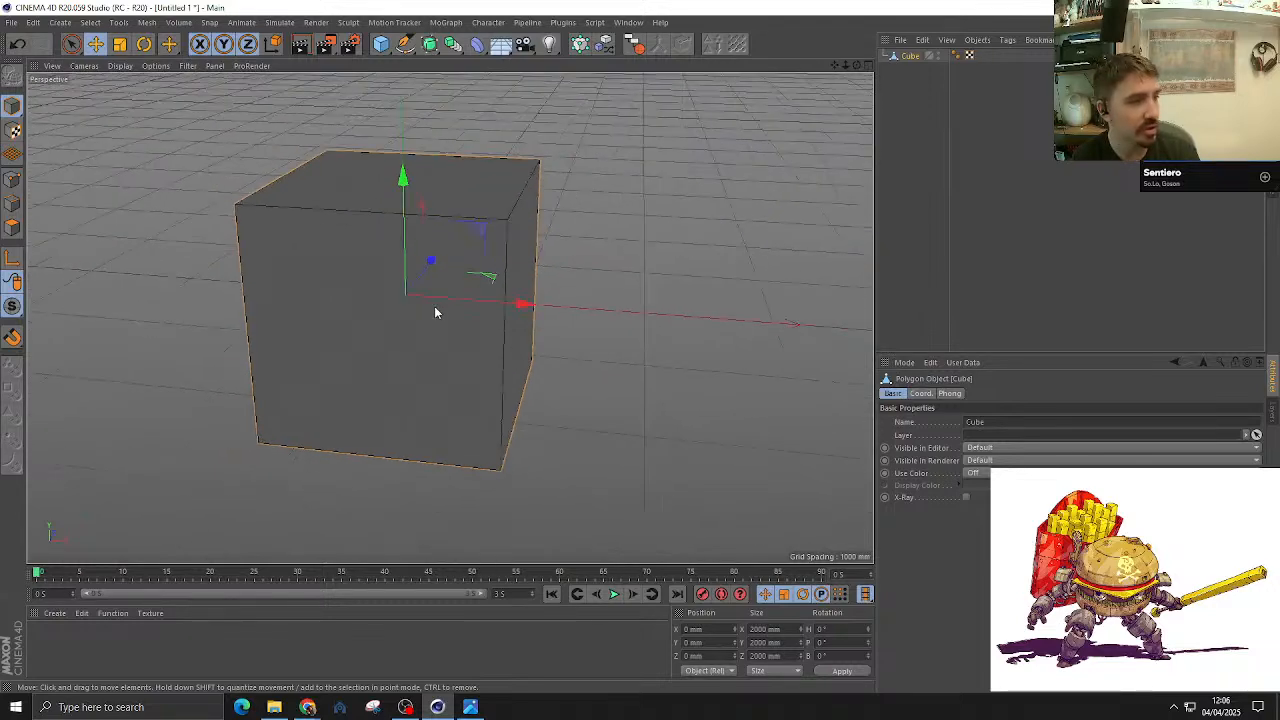
Step: Scale the cube in the top view to about 2515 mm in X and 2419 mm in Z
key("F2")
key("t")
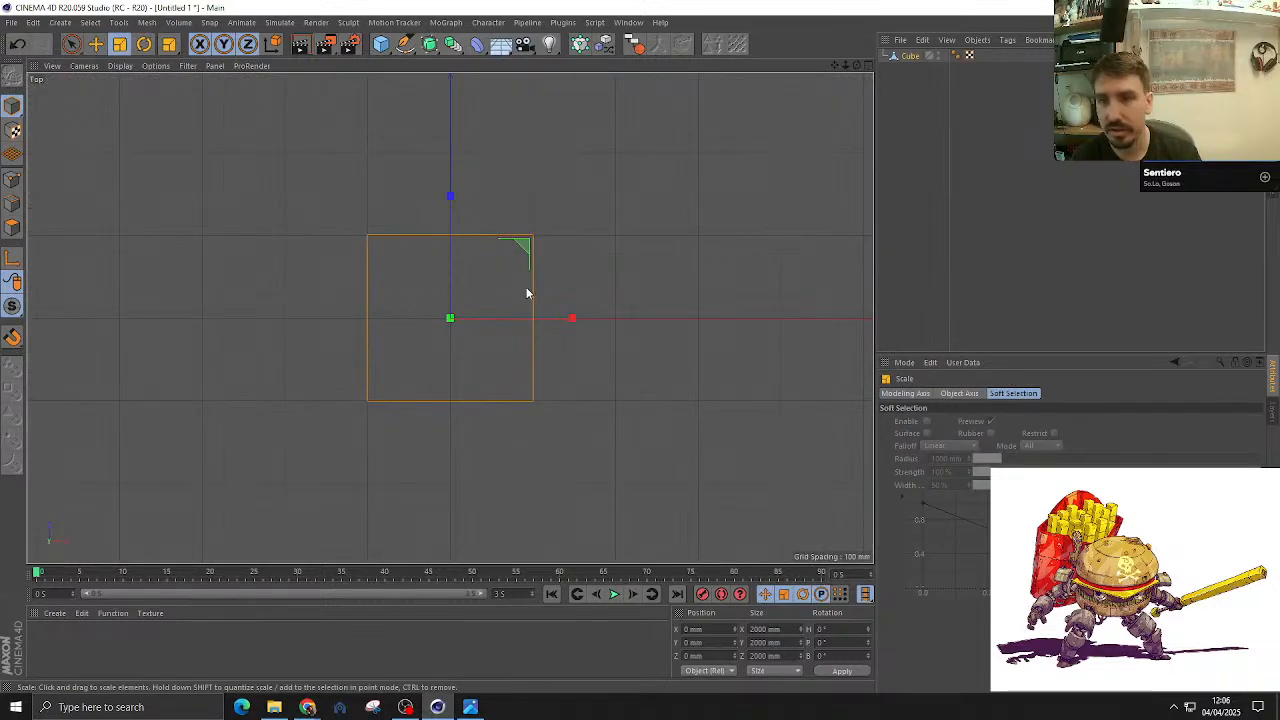
left_click_drag(571, 320, 600, 320)
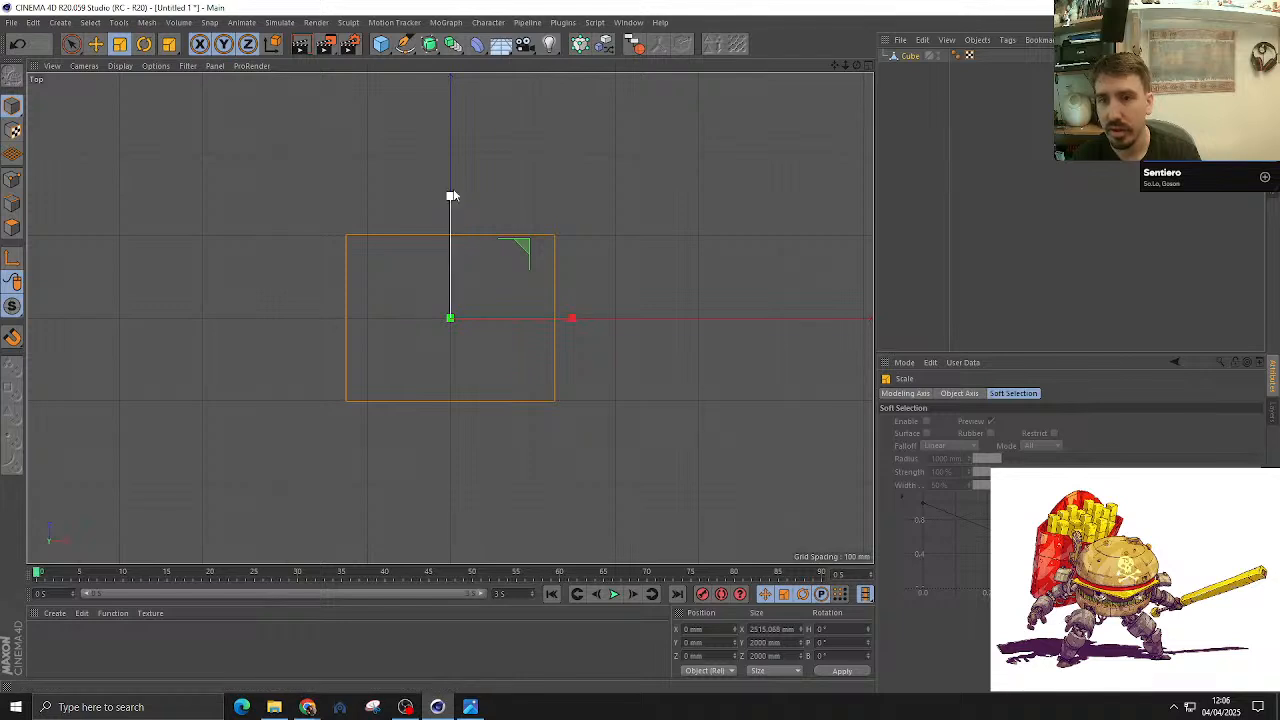
left_click_drag(456, 192, 449, 171)
key("ctrl+z")
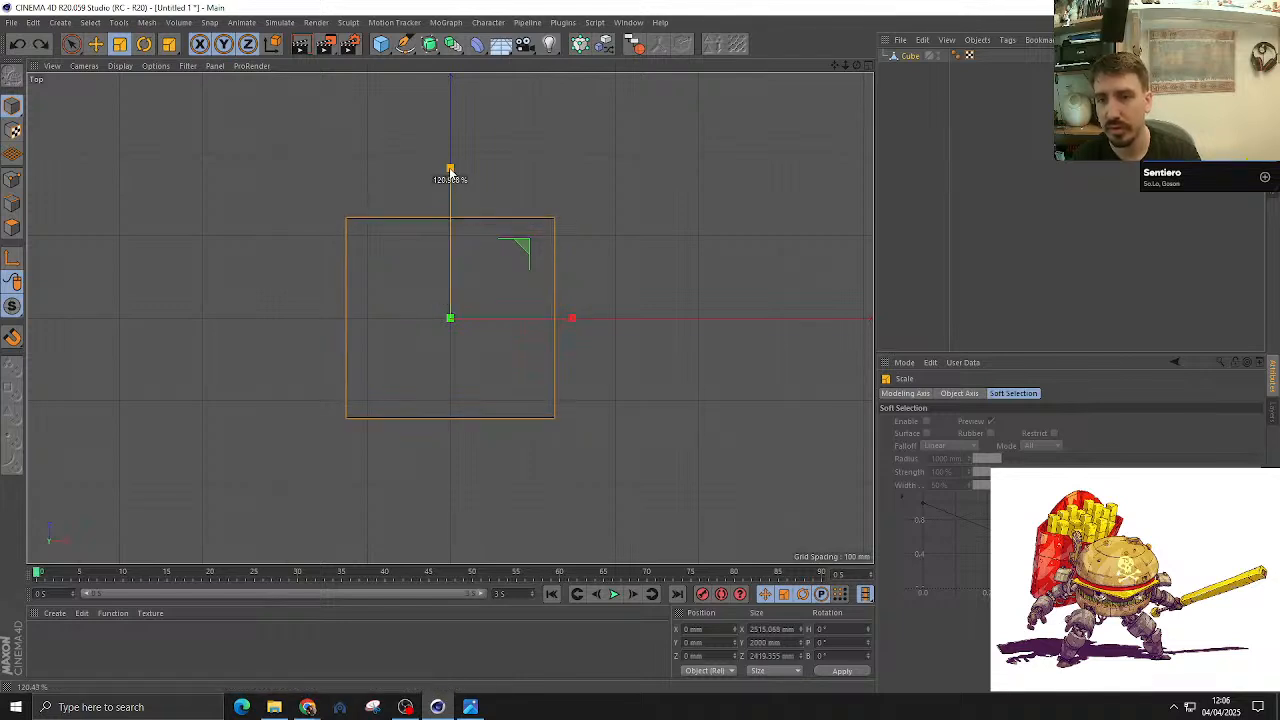
left_click_drag(568, 318, 517, 279)
key("F1")
right_click_drag(517, 279, 473, 220, "alt")
left_click_drag(473, 220, 470, 247, "alt")
key("ctrl+z")
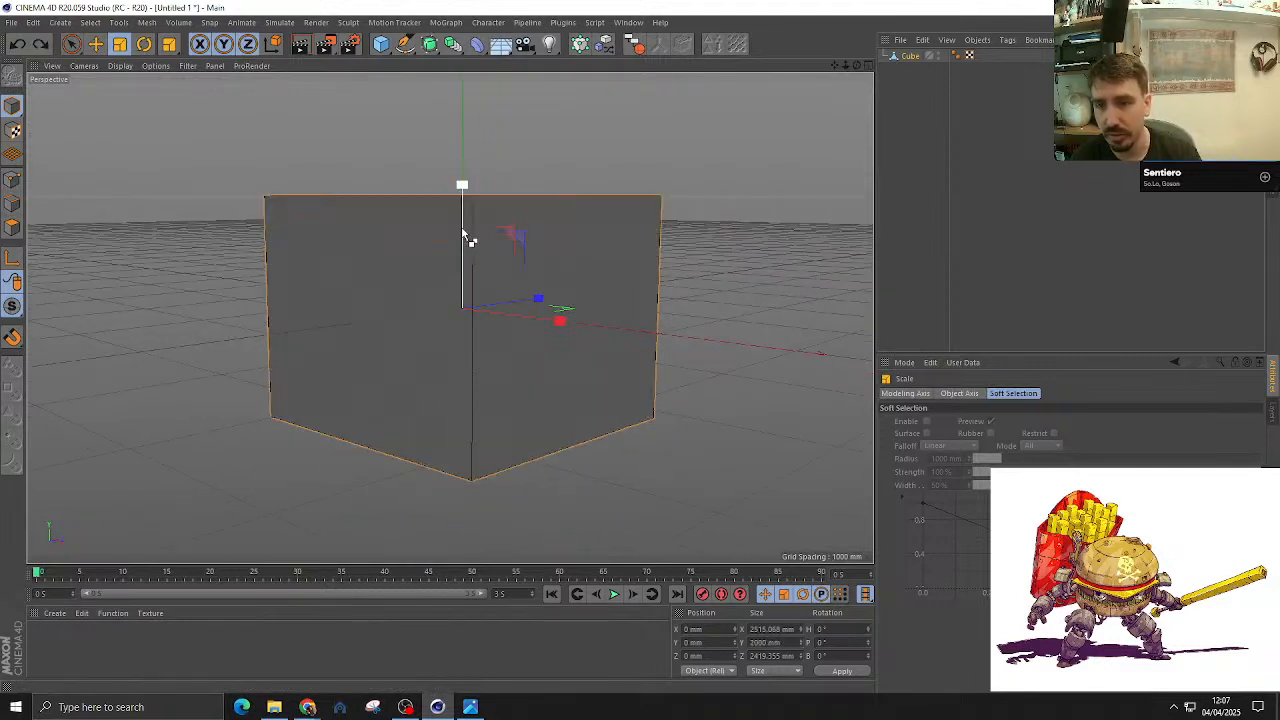
Step: Ring-select the vertical edges of the cube in edge mode
left_click_drag(46, 231, 12, 226, "alt")
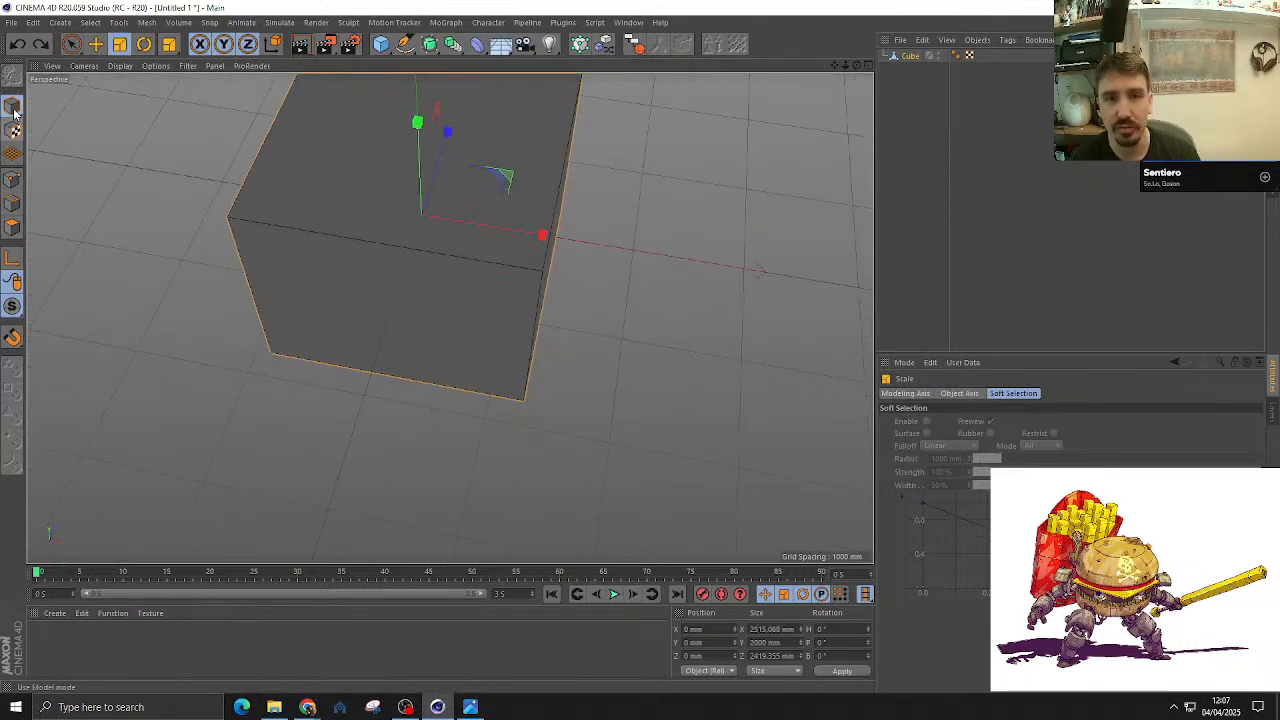
left_click_drag(336, 214, 284, 258, "alt")
left_click(12, 203)
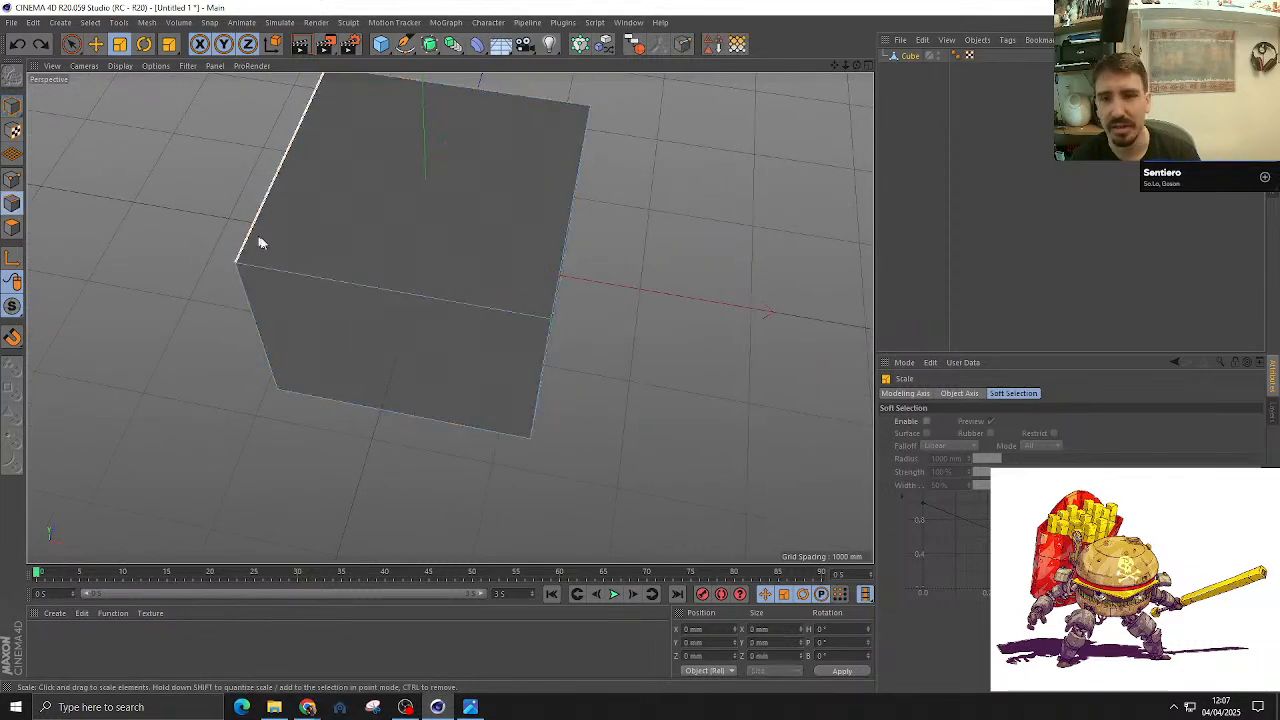
key("u")
key("b")
left_click(261, 312)
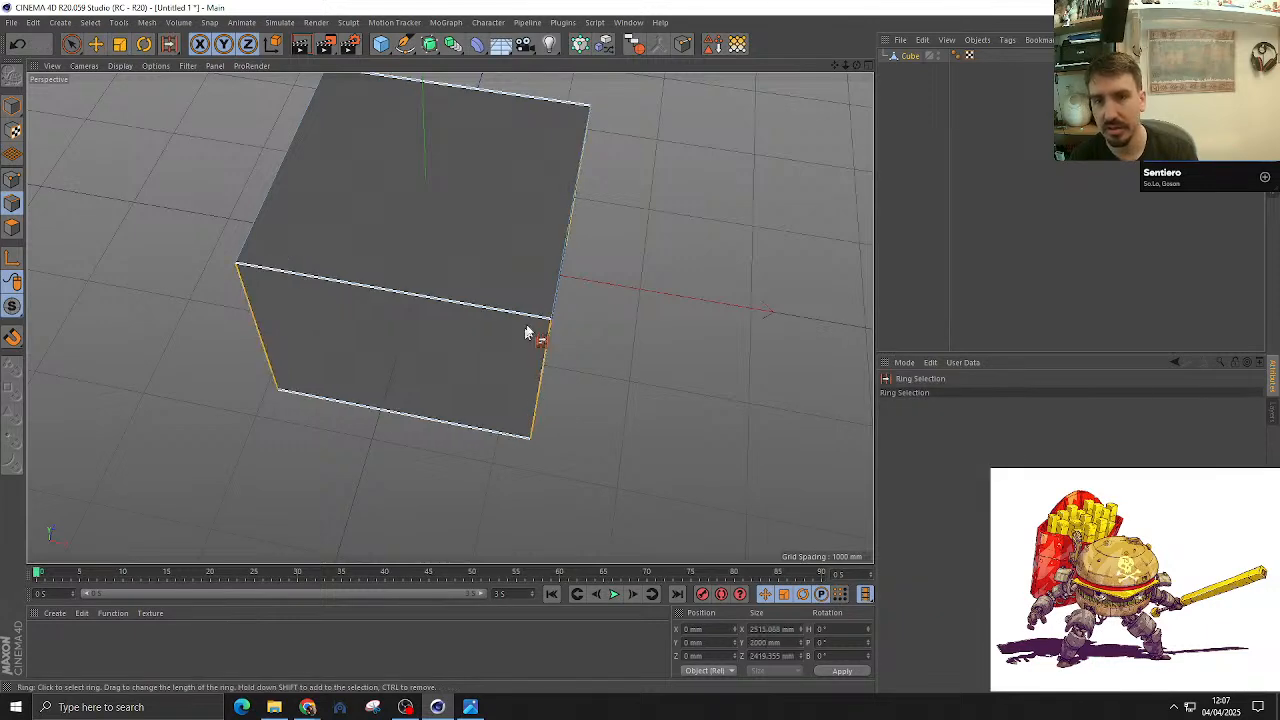
left_click_drag(540, 314, 428, 346, "alt")
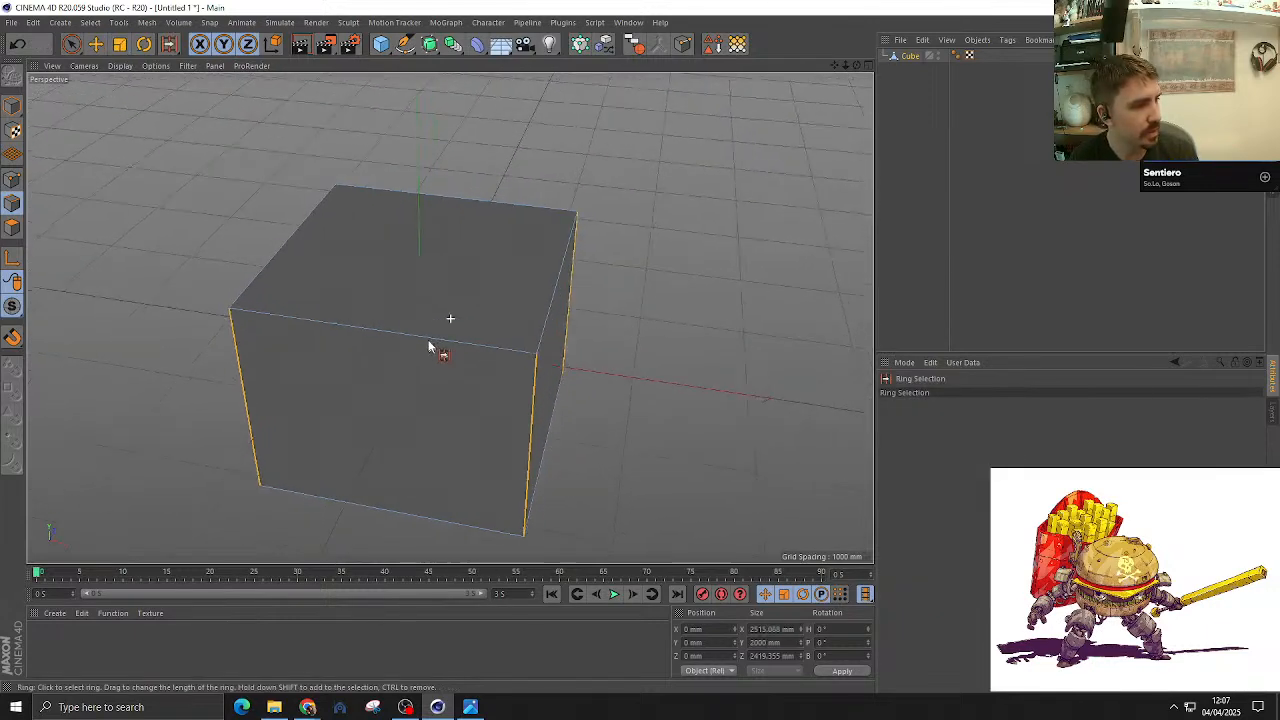
Step: Delete the cube and add a cylinder primitive in its place
left_click(905, 55)
key("Delete")
left_click(381, 44)
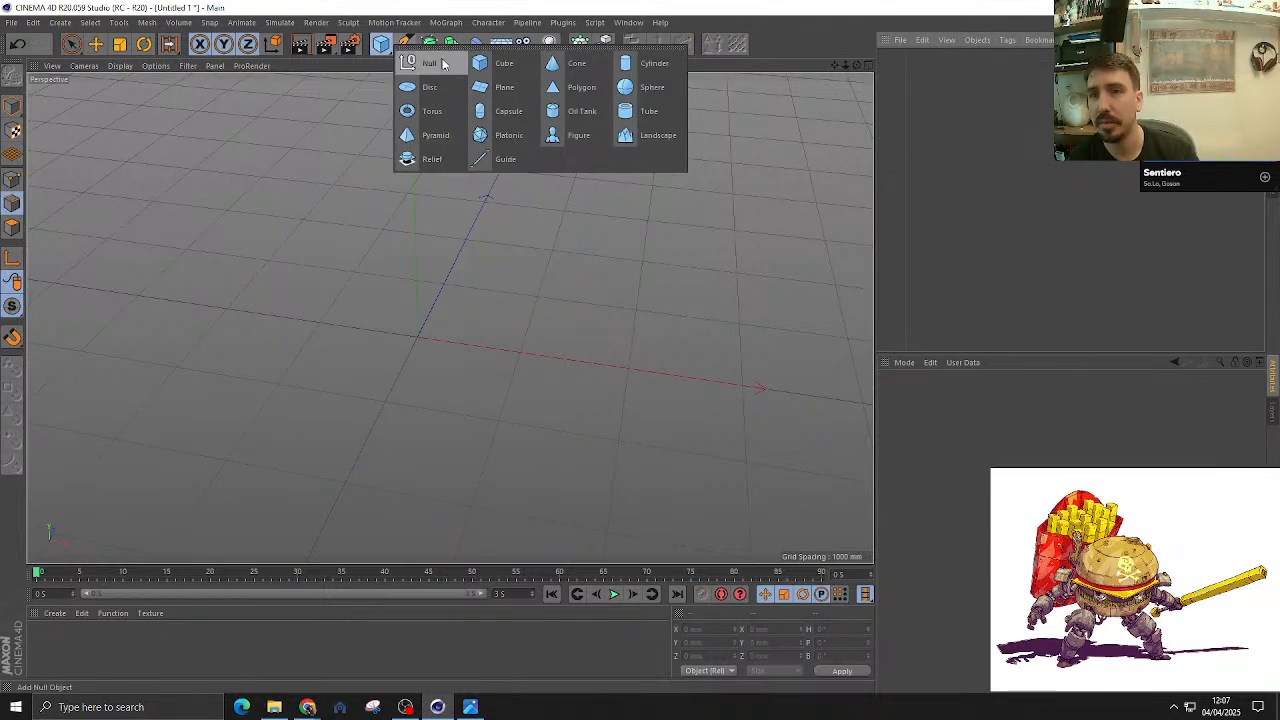
left_click(655, 64)
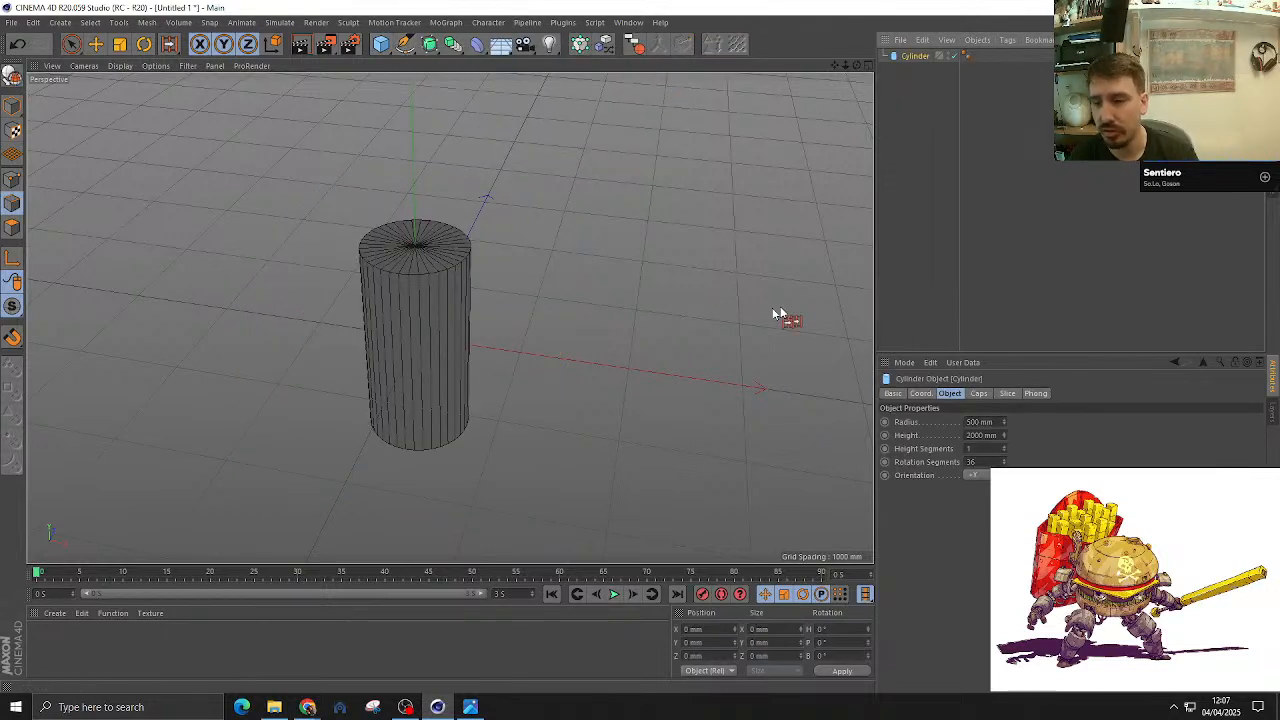
Step: Resize the cylinder in model mode to a radius of about 1451 mm and a height of about 1663 mm
left_click(14, 106)
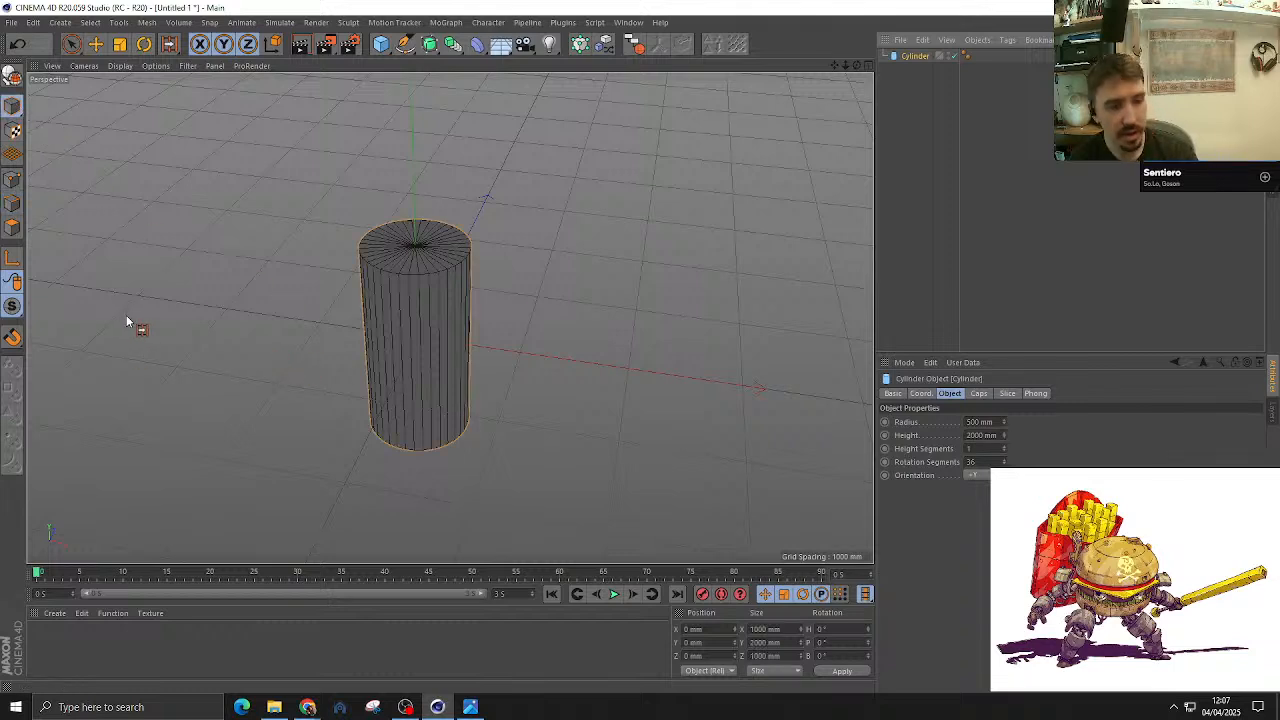
key("e")
left_click_drag(467, 250, 520, 363)
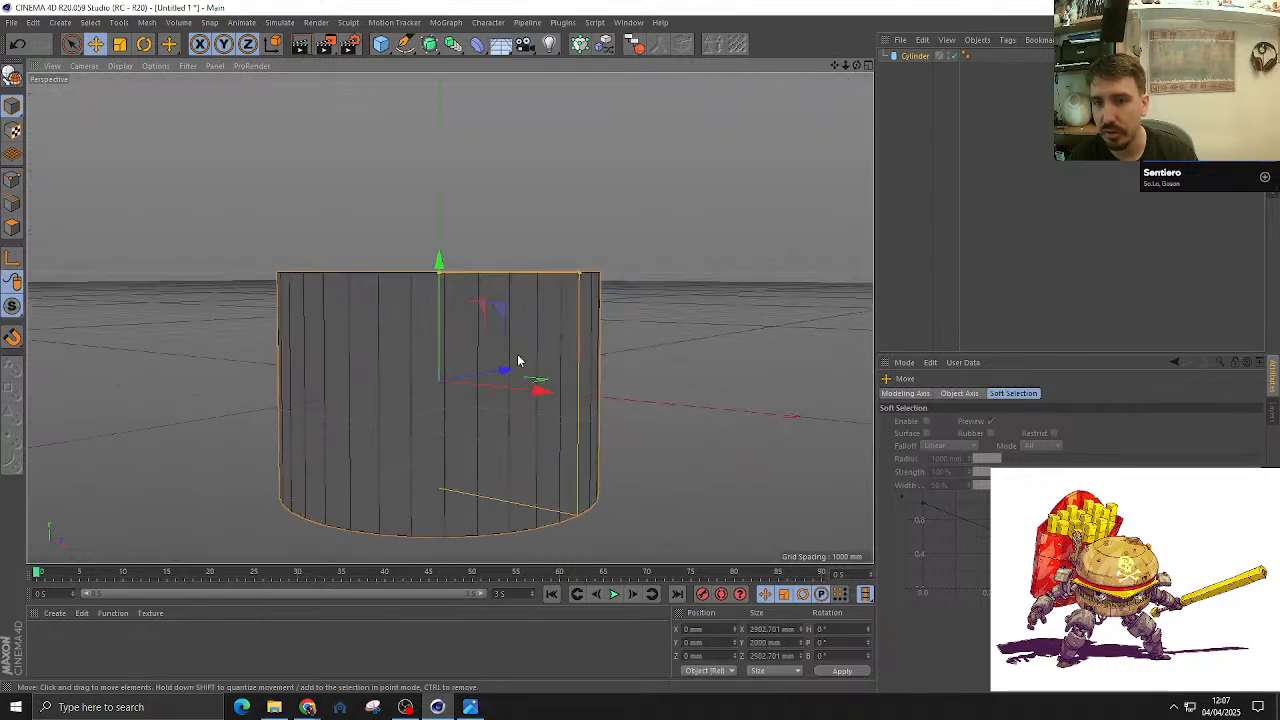
left_click_drag(440, 266, 440, 305)
middle_click_drag(440, 305, 449, 268, "alt")
left_click_drag(443, 251, 443, 214)
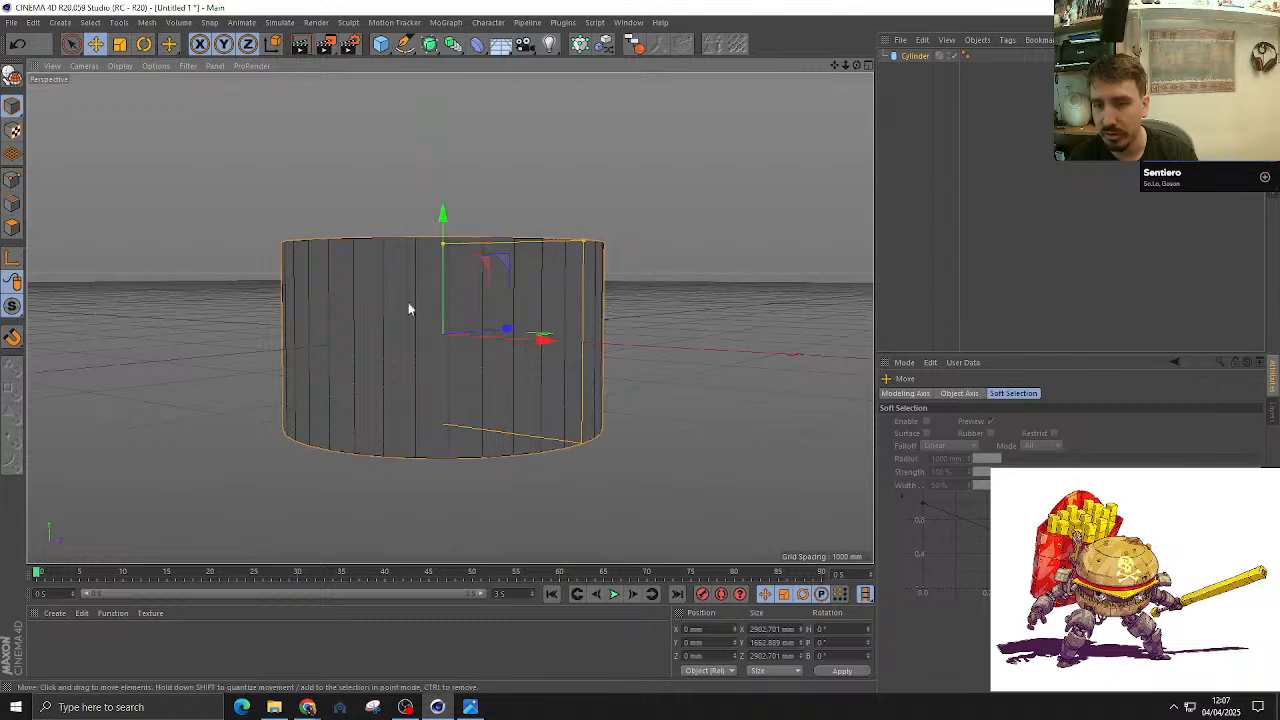
left_click_drag(409, 306, 333, 274, "alt")
Step: Set the cylinder's rotation segments to 18
left_click(940, 57)
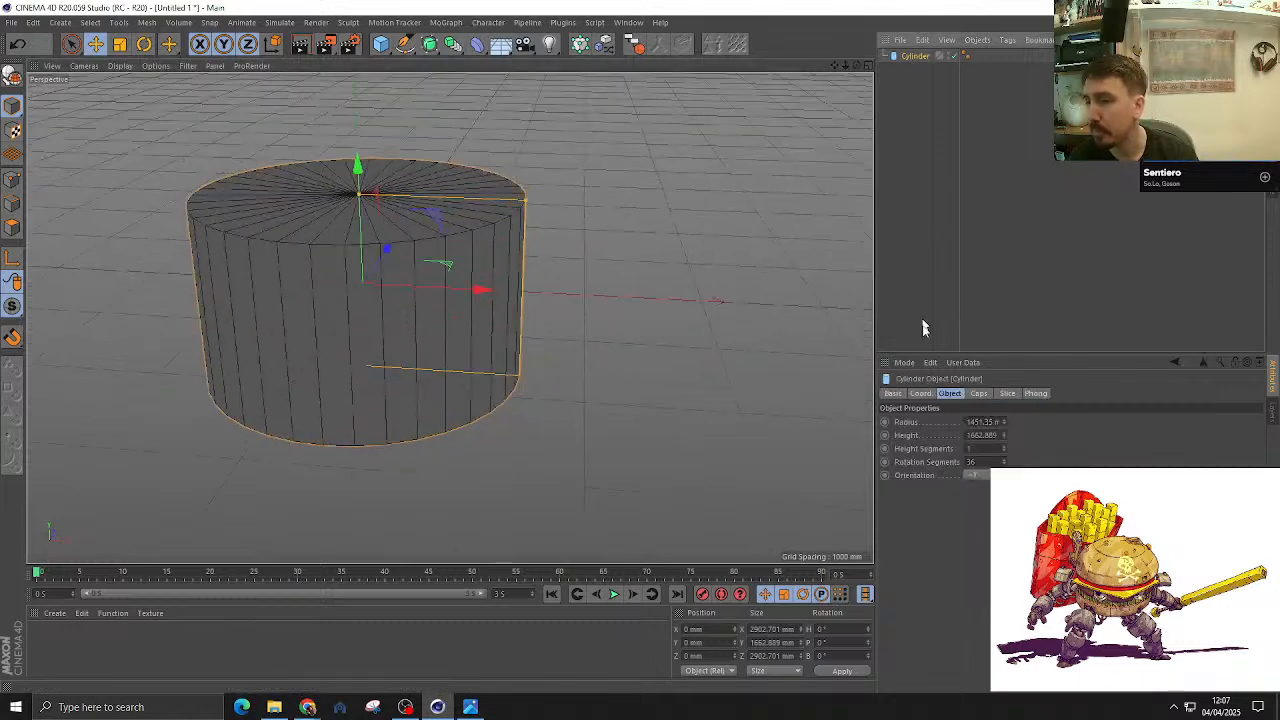
left_click(971, 461)
type("18")
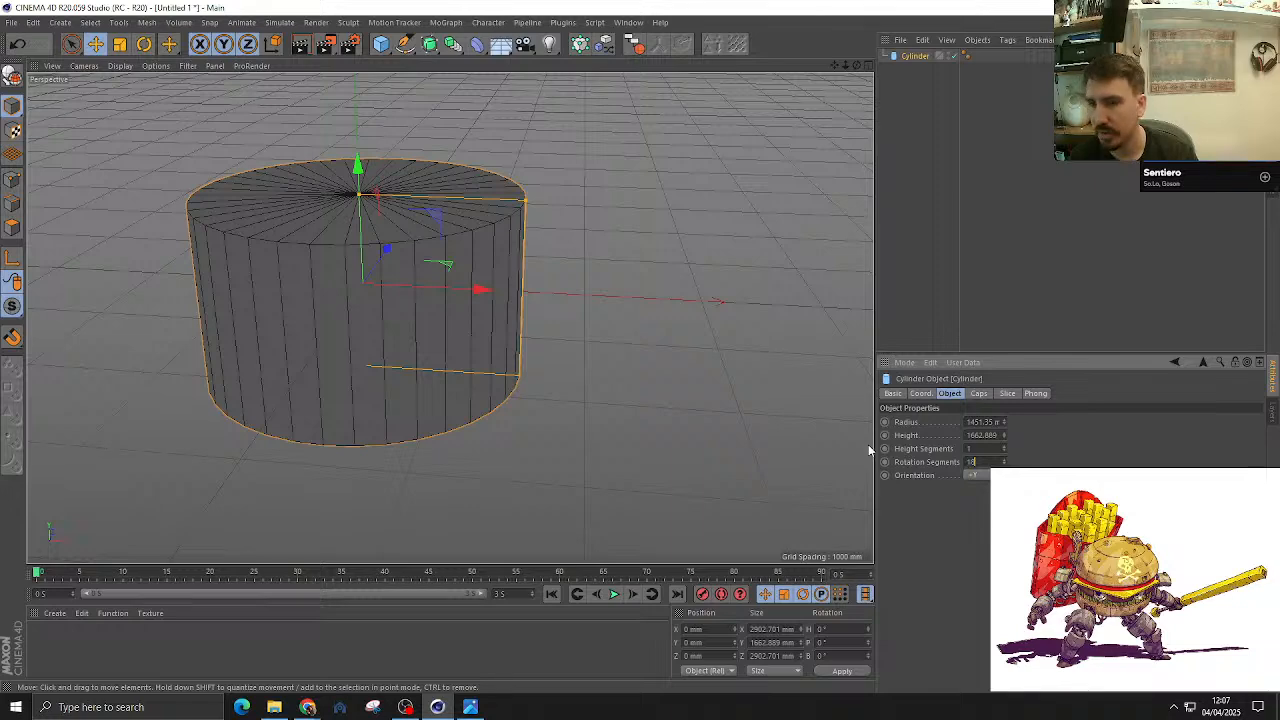
key("Return")
middle_click_drag(334, 277, 330, 316, "alt")
right_click_drag(330, 311, 354, 284, "alt")
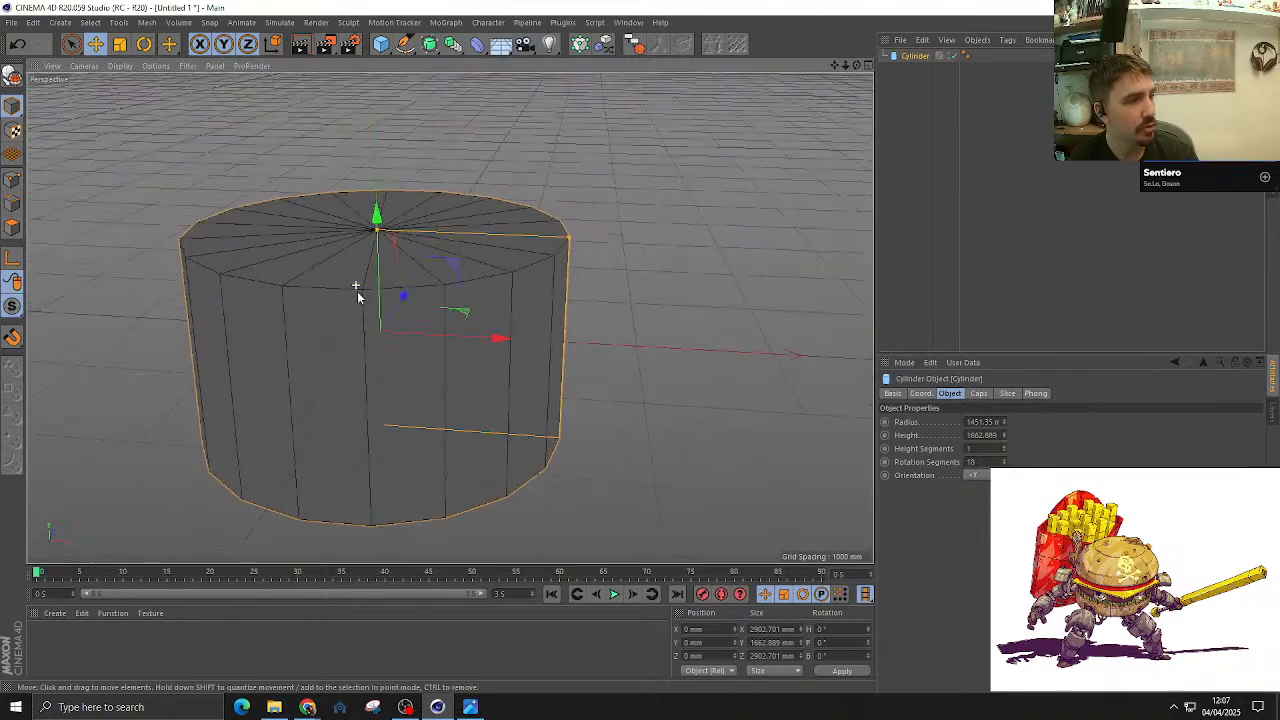
Step: Increase the cylinder's height to about 1897 mm
left_click_drag(354, 284, 382, 314, "alt")
middle_click_drag(374, 319, 408, 231, "alt")
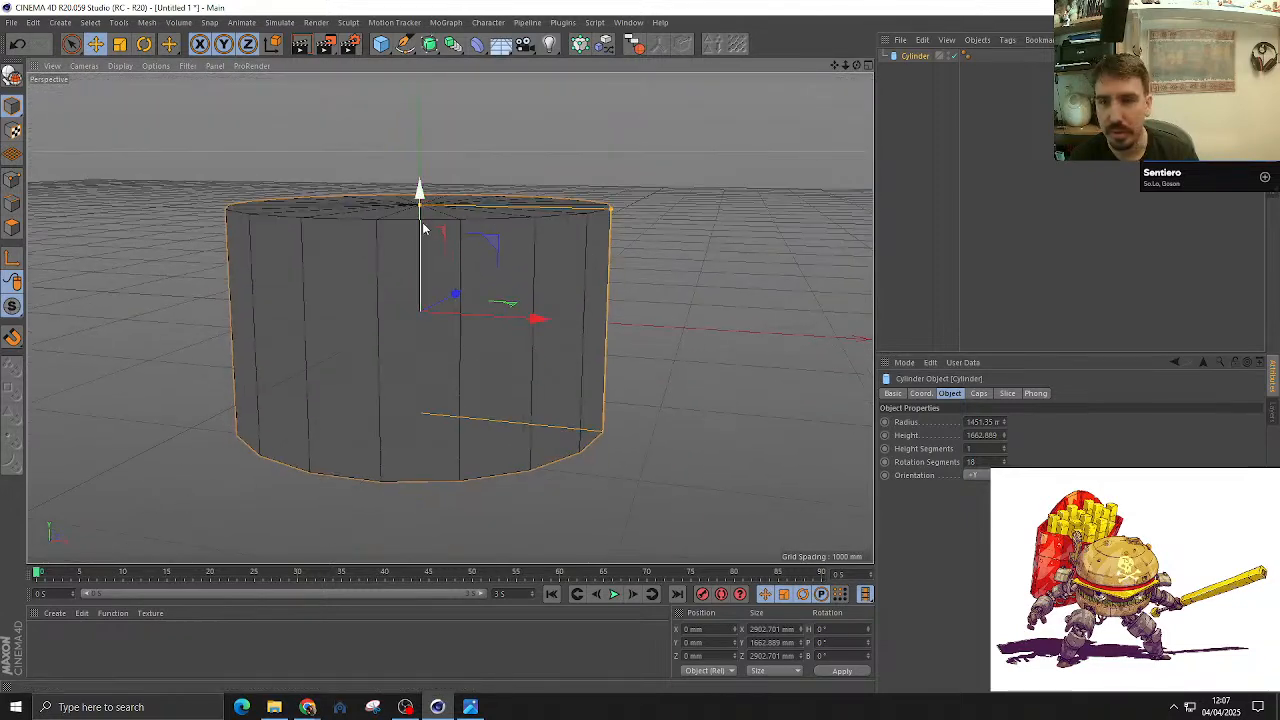
left_click_drag(420, 205, 421, 190)
middle_click_drag(432, 238, 431, 253, "alt")
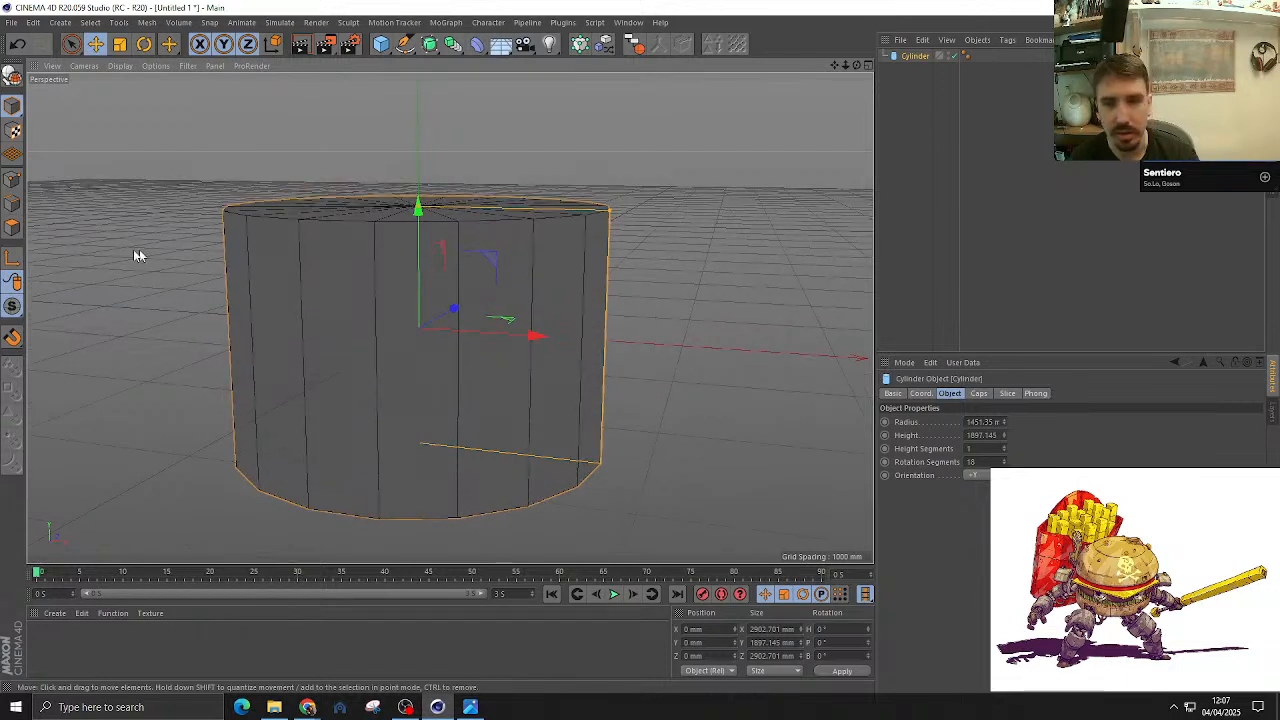
Step: Convert the cylinder to an editable polygon object and loop-select the edges around its top rim
left_click(12, 76)
left_click(12, 179)
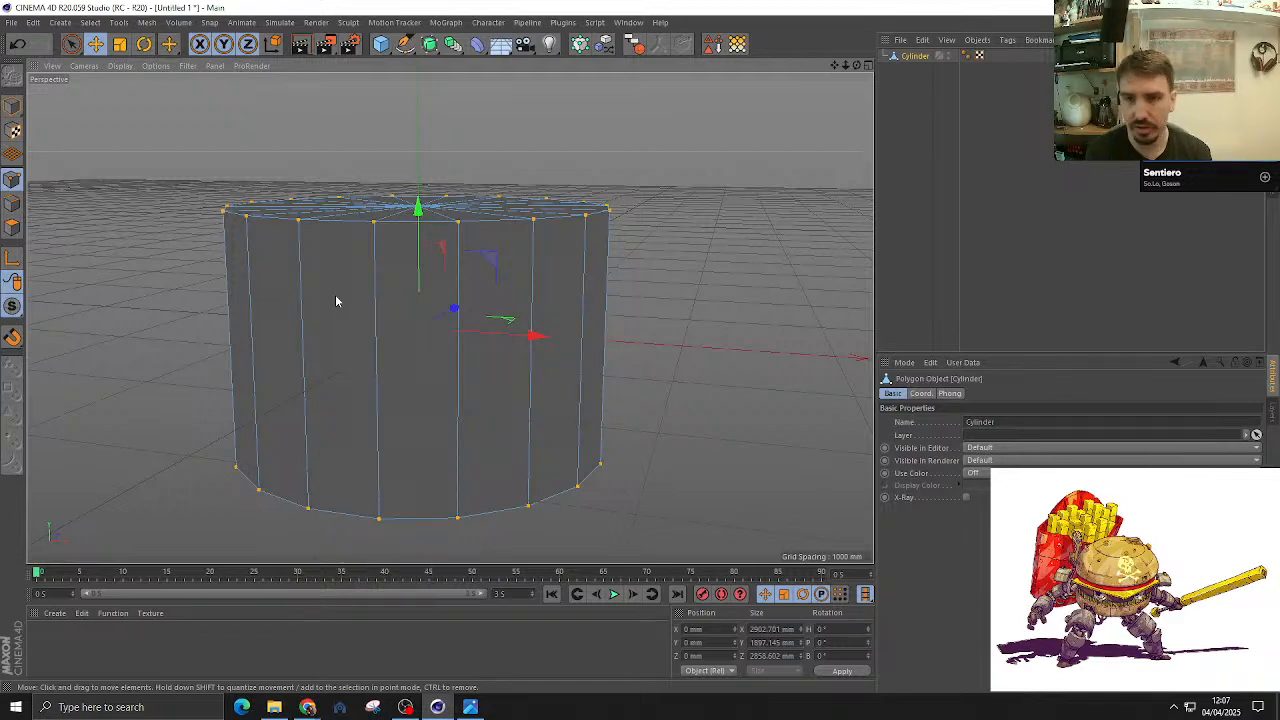
left_click(13, 202)
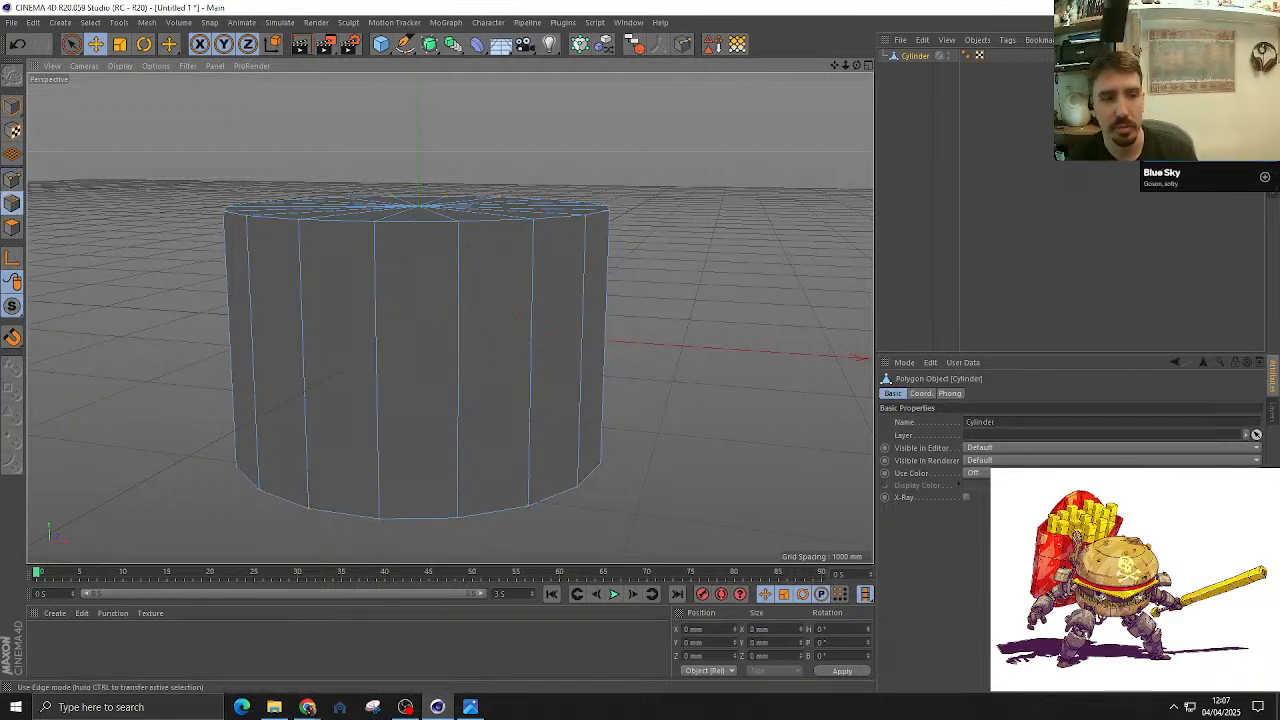
mouse_move(443, 315)
left_mouse_down("alt")
mouse_move(457, 271)
mouse_move(432, 329)
left_mouse_up("alt")
key("u")
key("l")
left_click(429, 240)
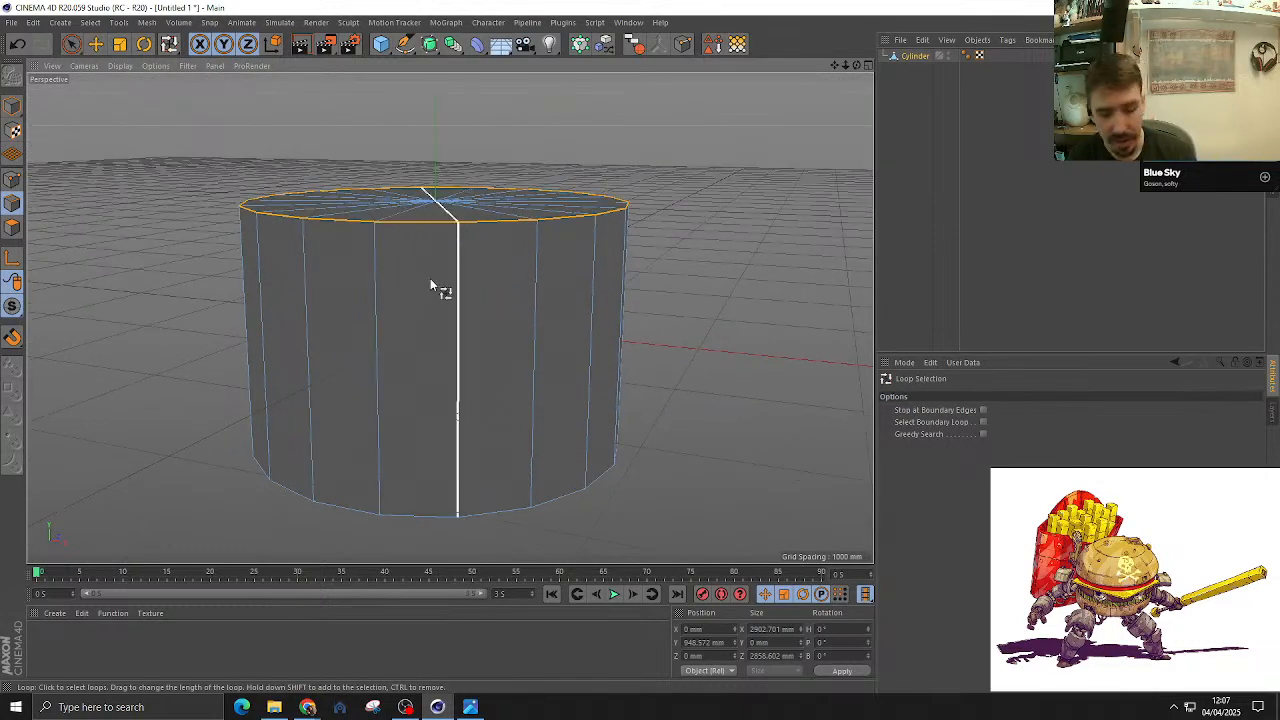
Step: Bevel the selected top rim edges in Chamfer mode with a 200 mm offset
key("m")
key("s")
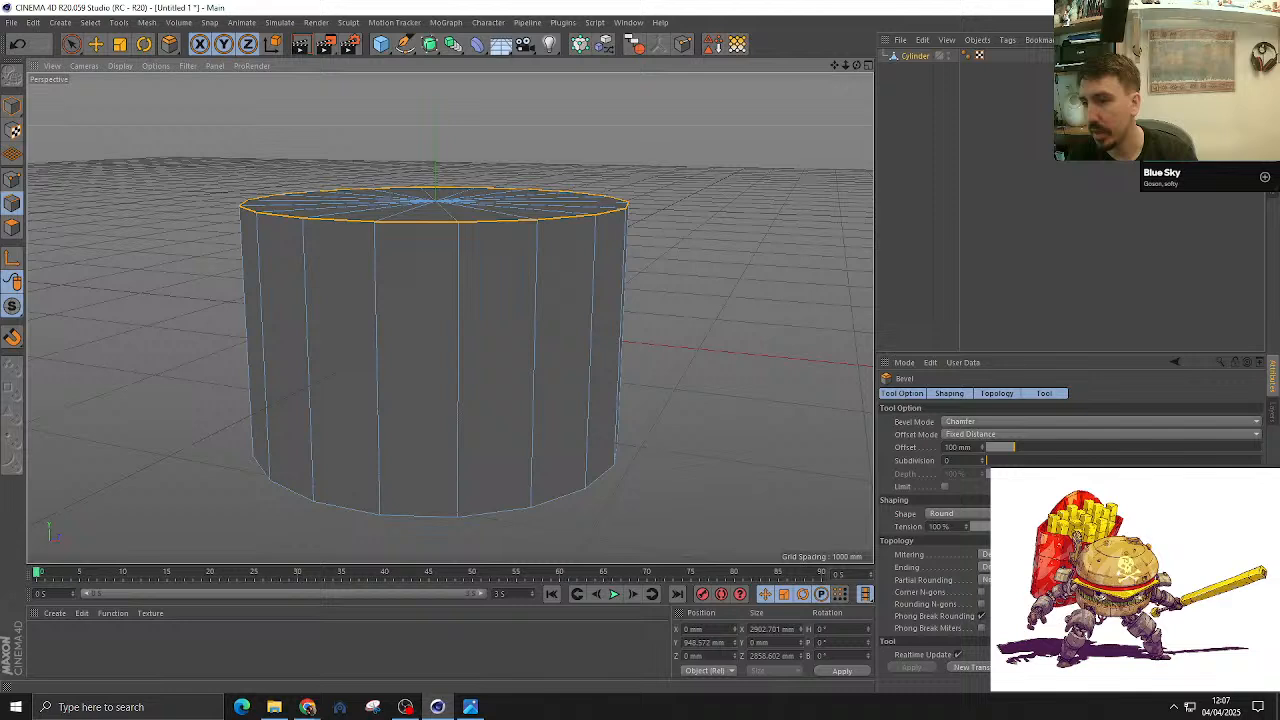
left_click(969, 667)
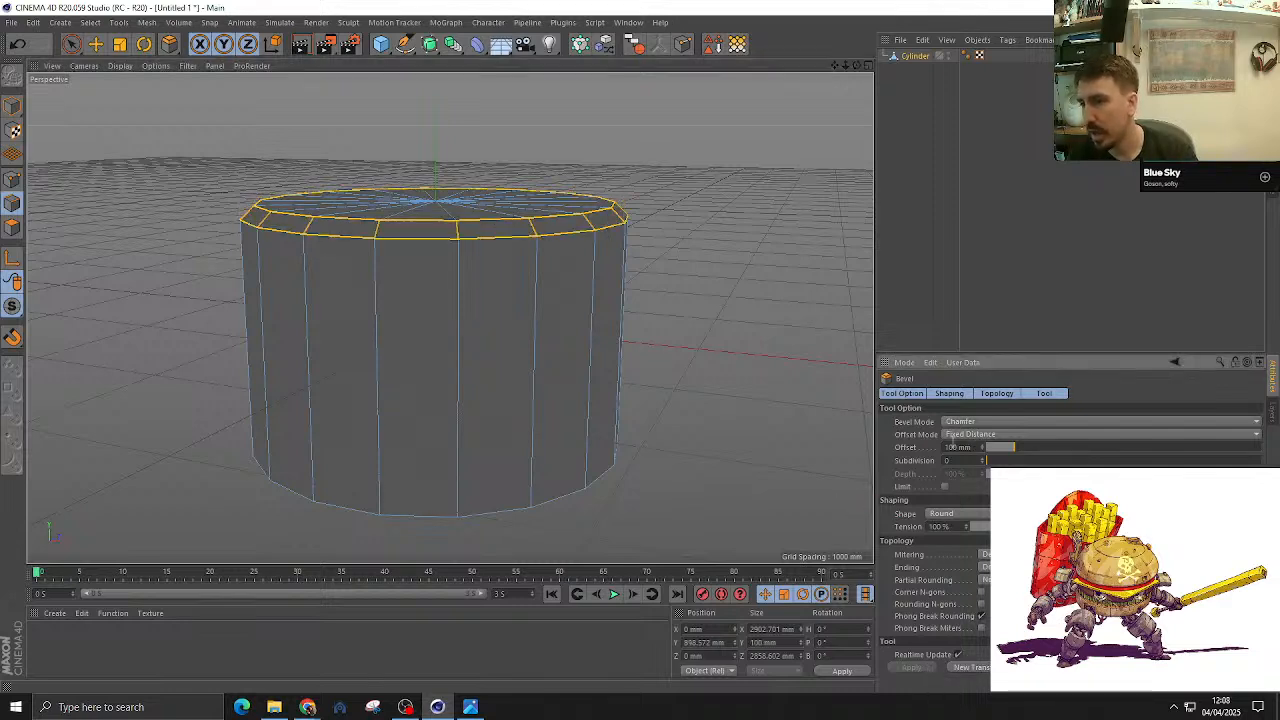
type("200")
key("Return")
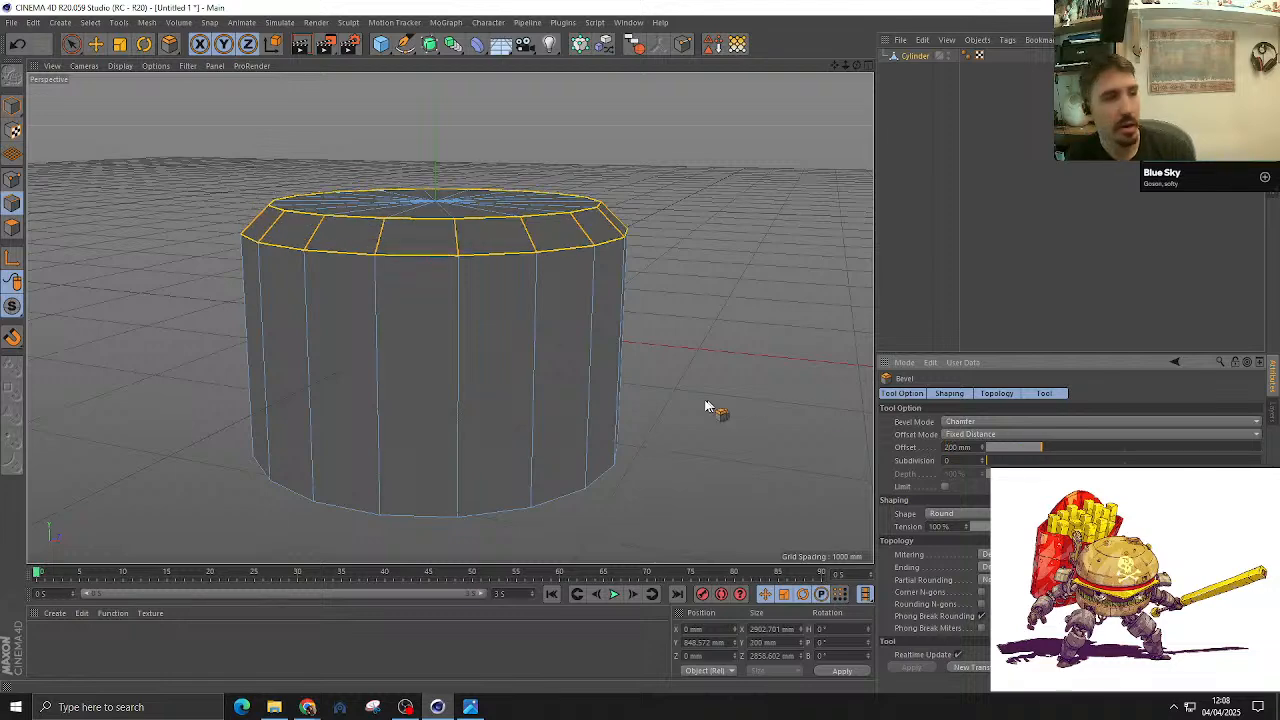
Step: Increase the rim bevel's offset to 500 mm and set its subdivision to 2
left_click_drag(537, 380, 640, 300, "alt")
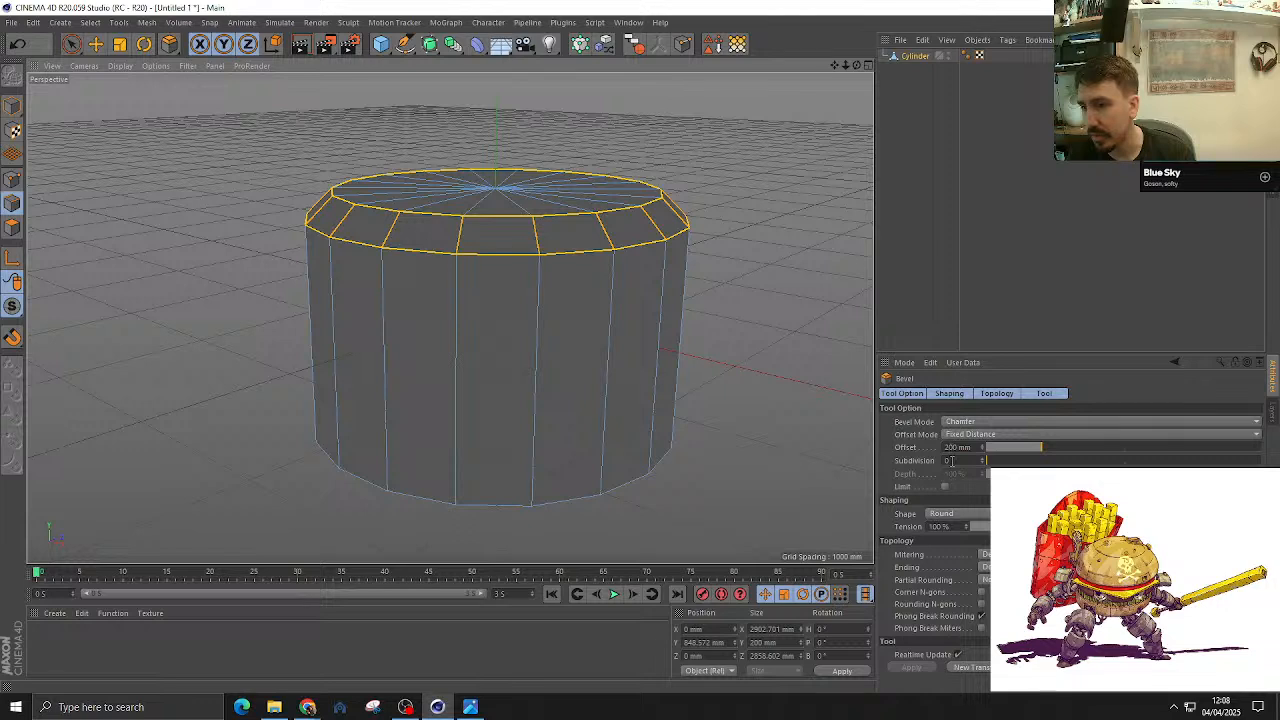
type("500")
key("Return")
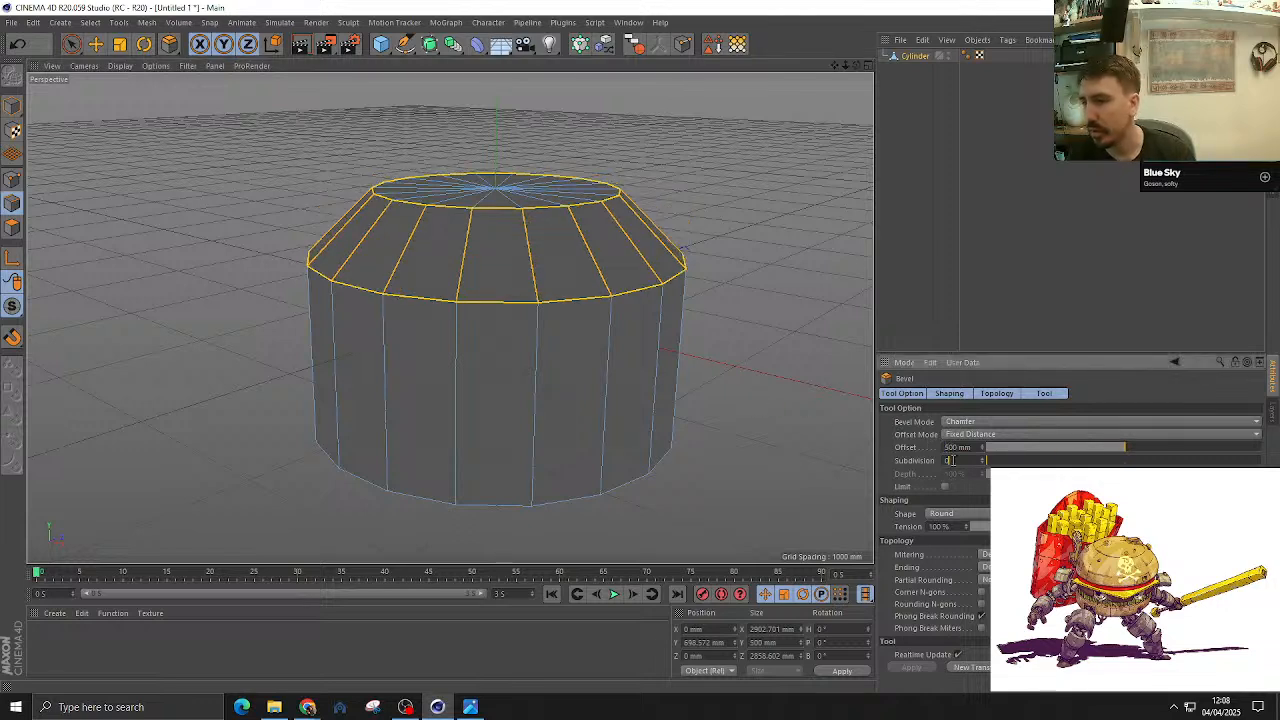
type("3")
key("Return")
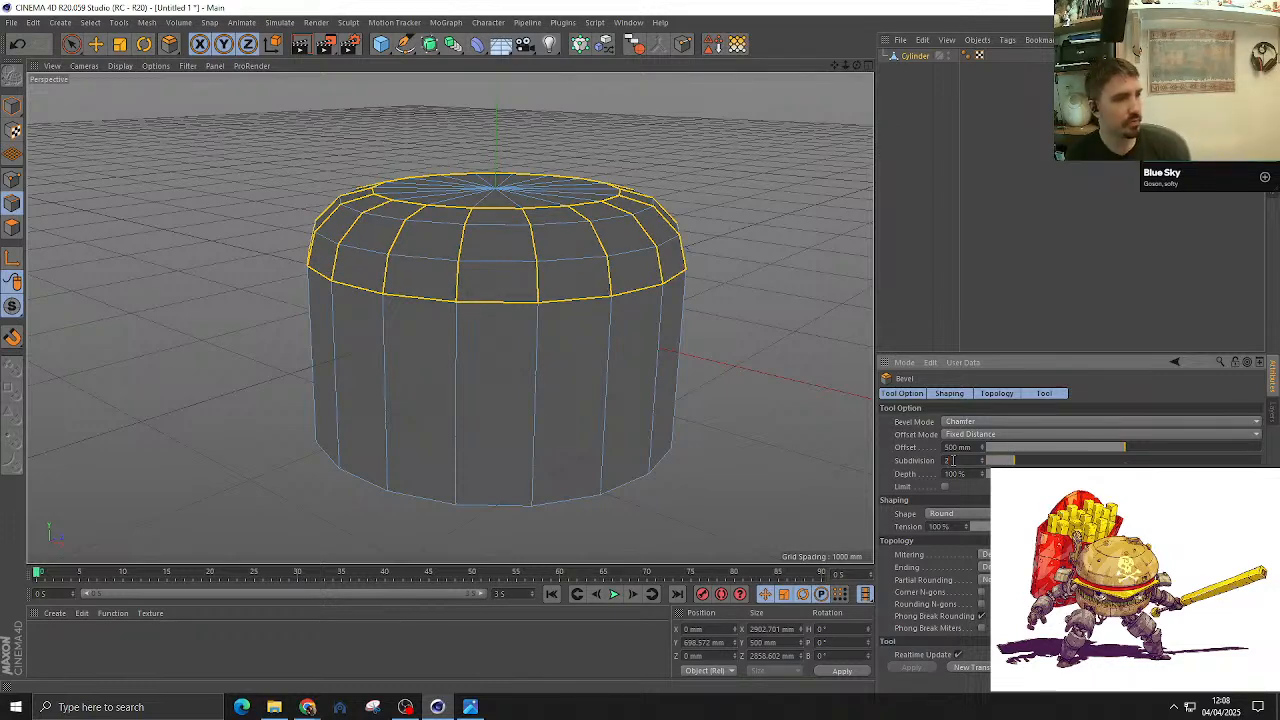
Step: Increase the top rim bevel's offset to 1000 mm and set its subdivision to 3
scroll(953, 460, "down", 1)
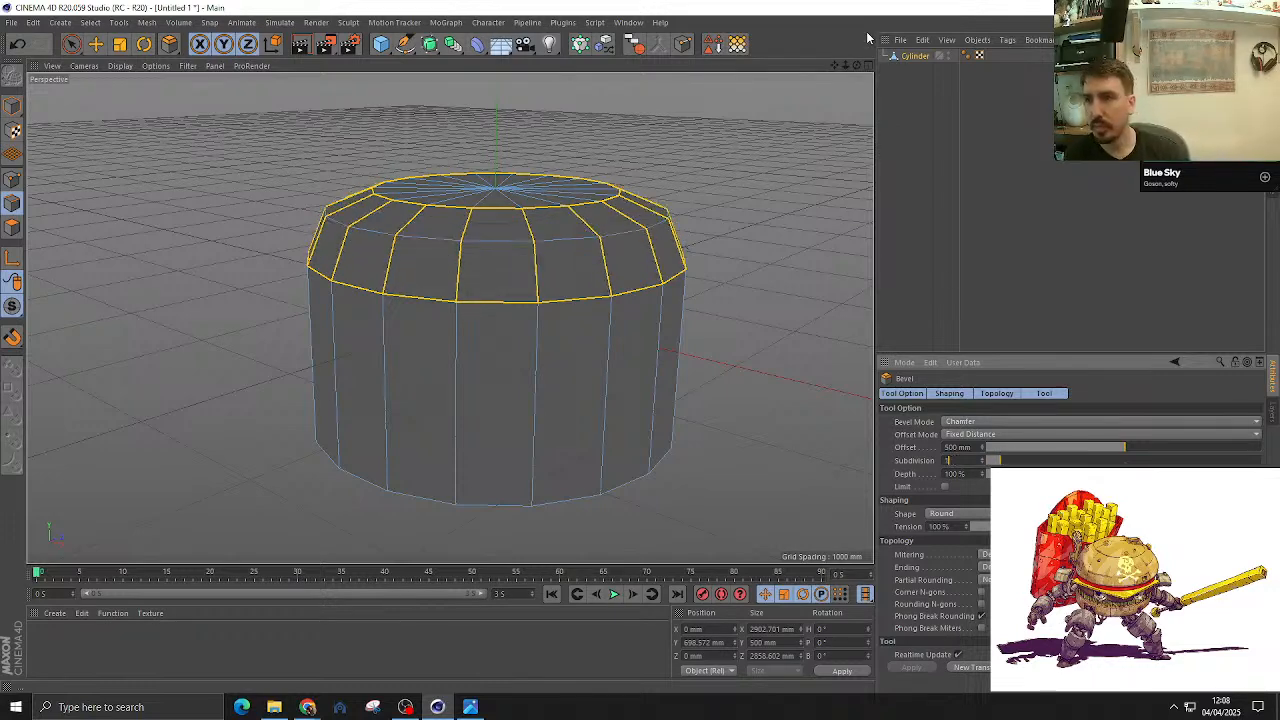
left_click_drag(862, 65, 449, 317)
left_click_drag(725, 136, 725, 136, "alt")
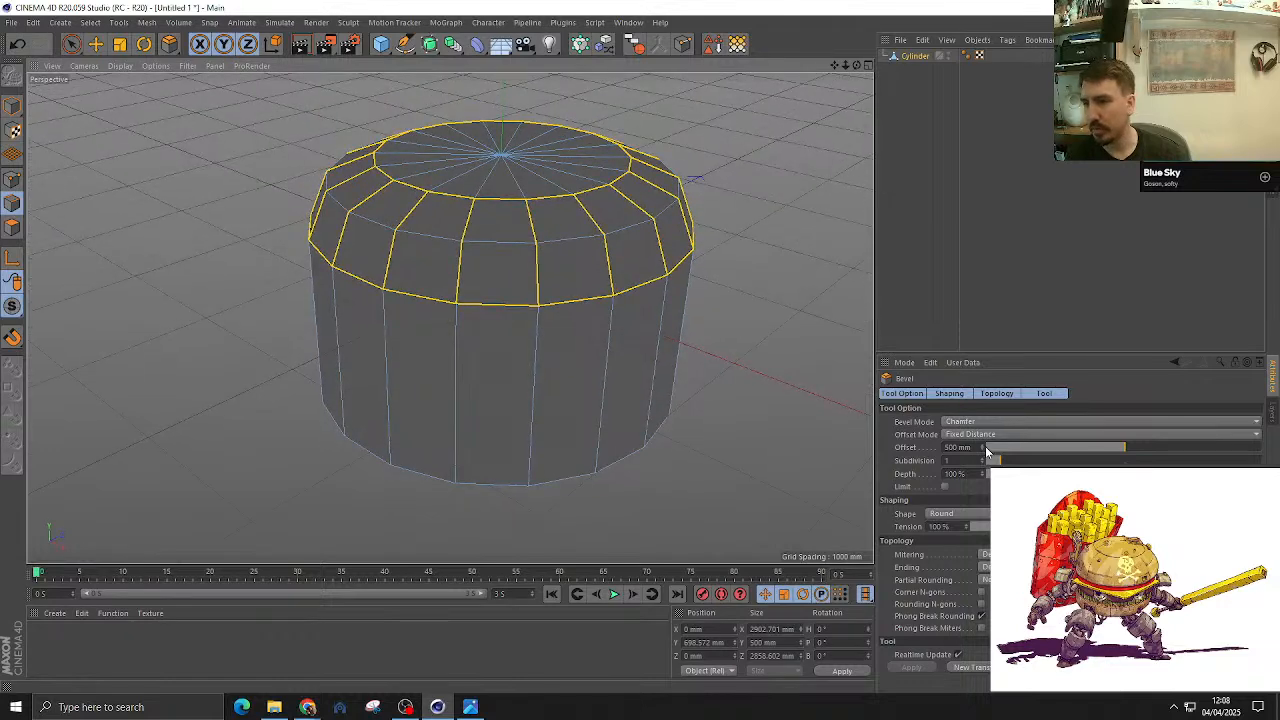
left_click_drag(1128, 449, 1200, 443)
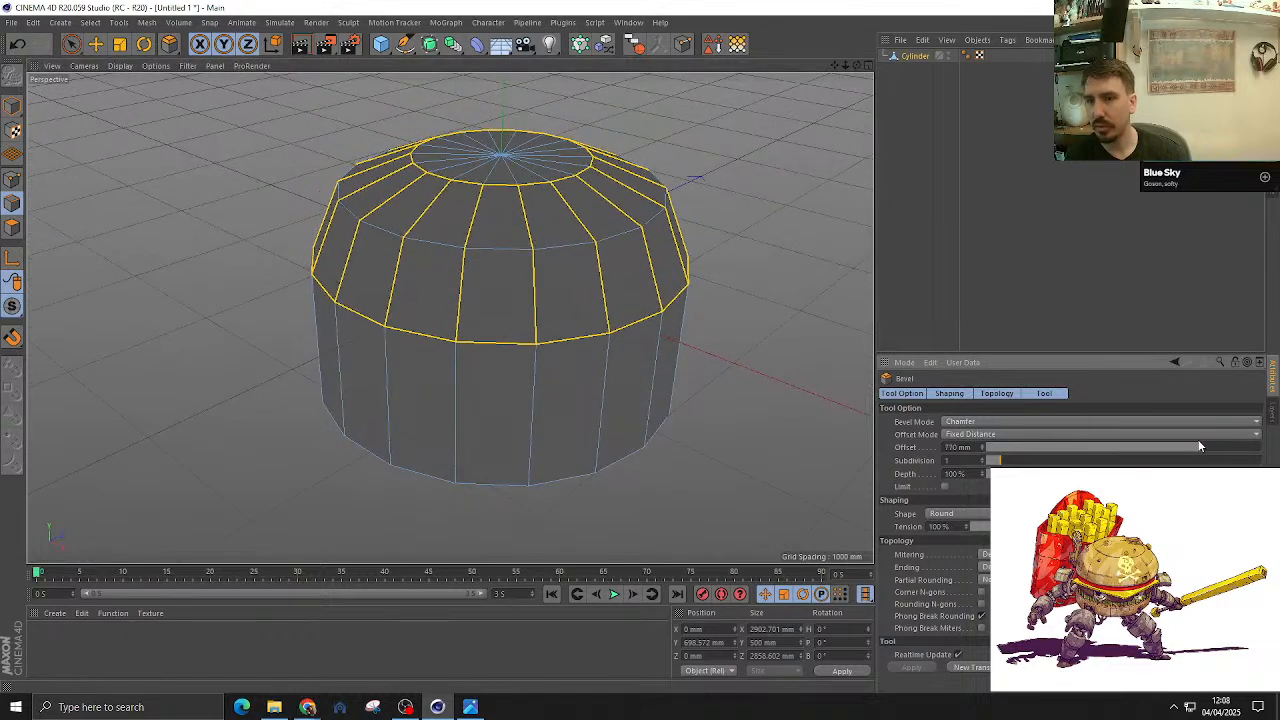
left_click(984, 463)
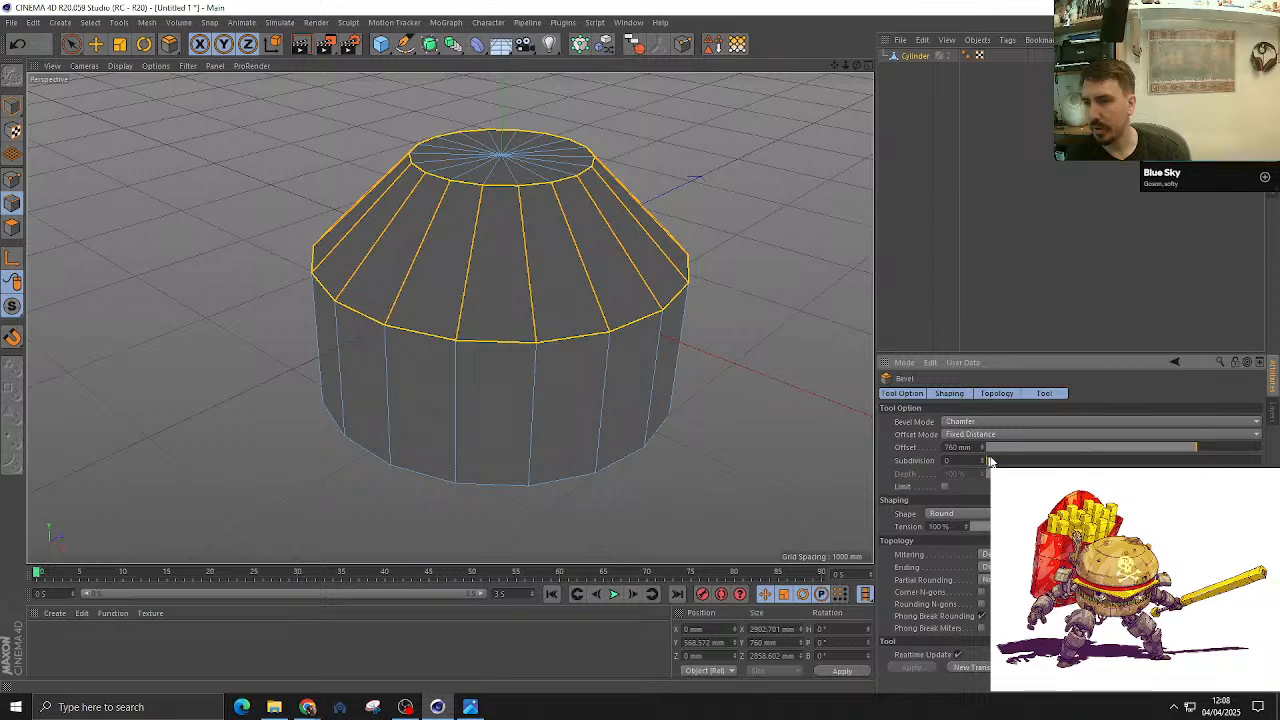
left_click_drag(990, 461, 1014, 462)
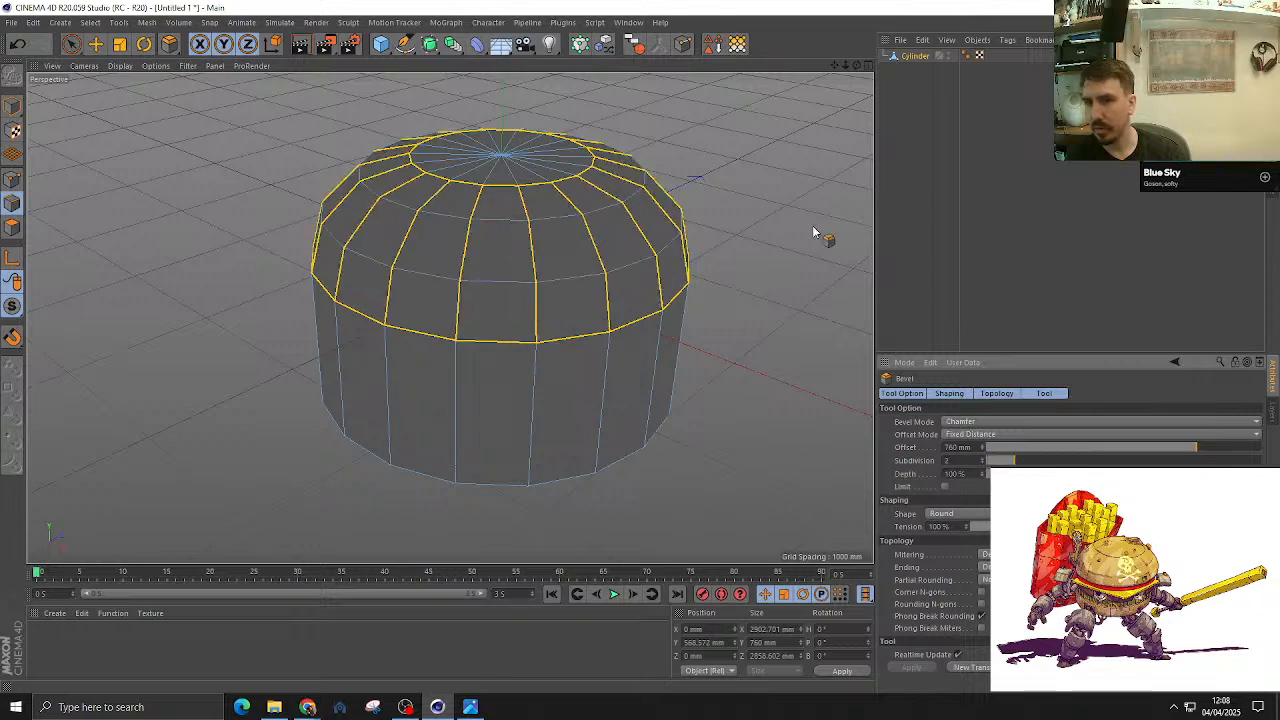
mouse_move(813, 232)
left_mouse_down("alt")
mouse_move(771, 266)
mouse_move(800, 215)
left_mouse_up("alt")
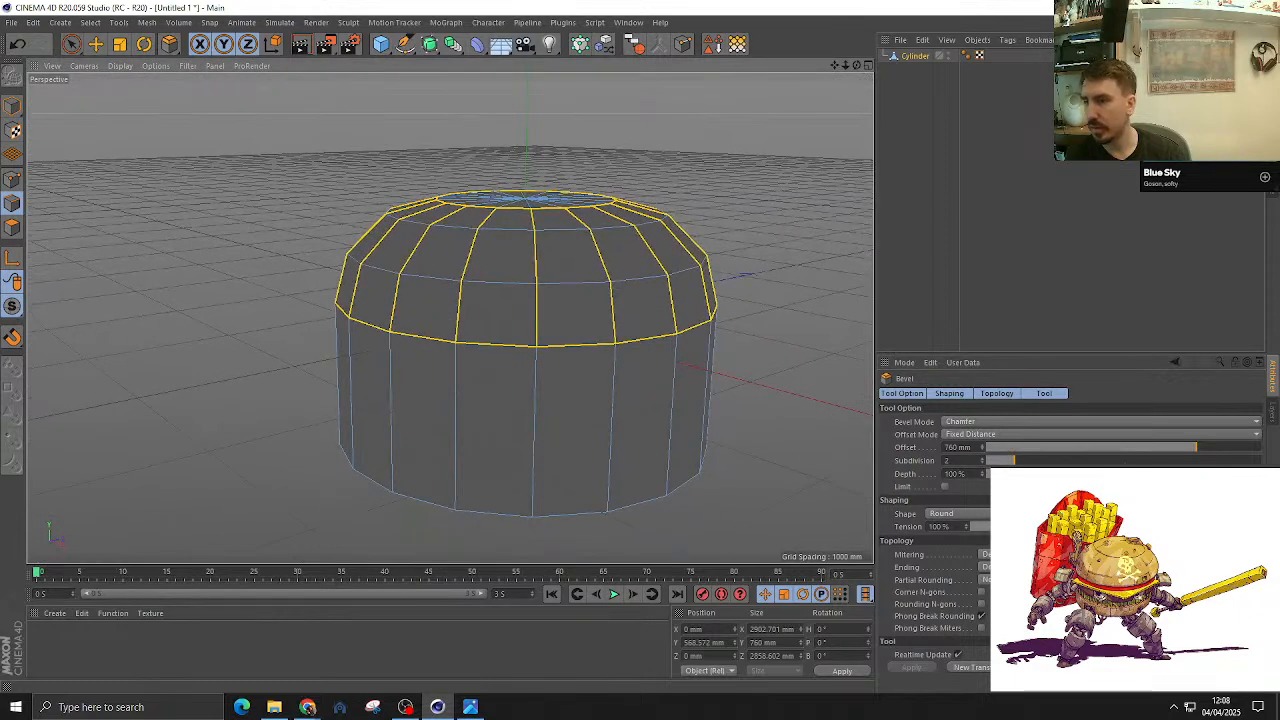
left_click_drag(1234, 446, 1275, 438)
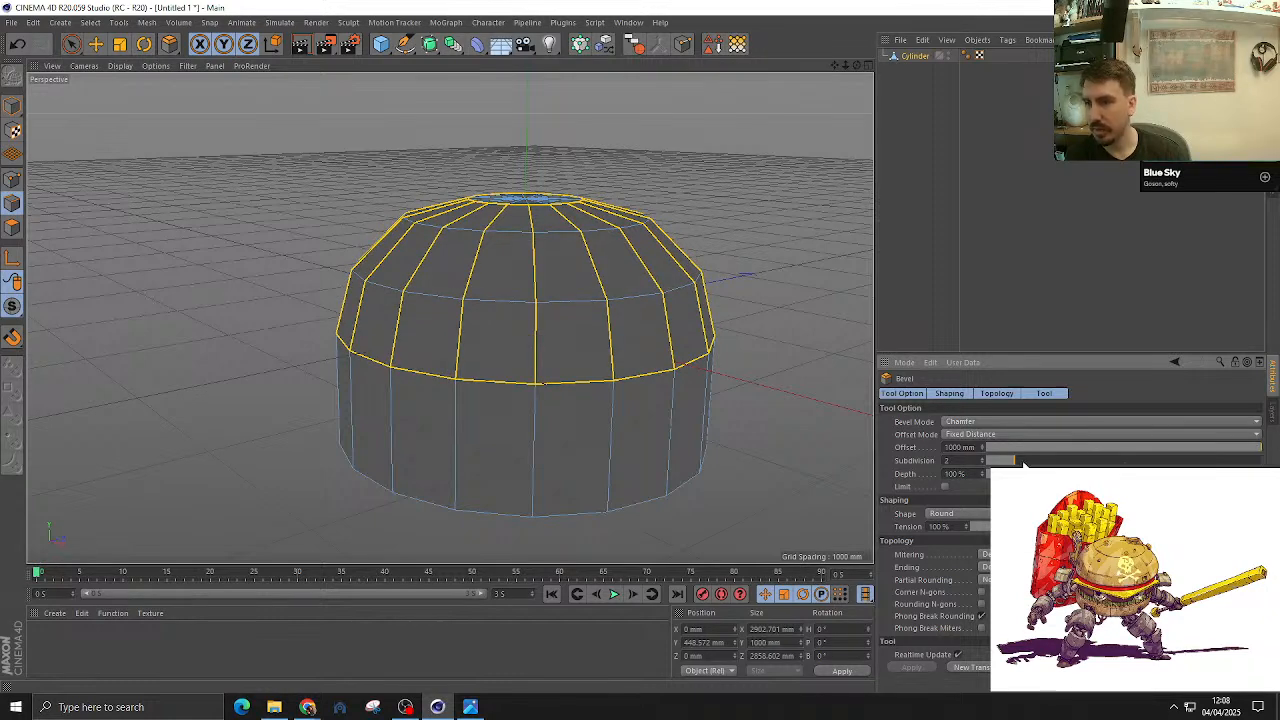
mouse_move(1022, 463)
left_mouse_down()
mouse_move(1042, 451)
mouse_move(1033, 456)
left_mouse_up()
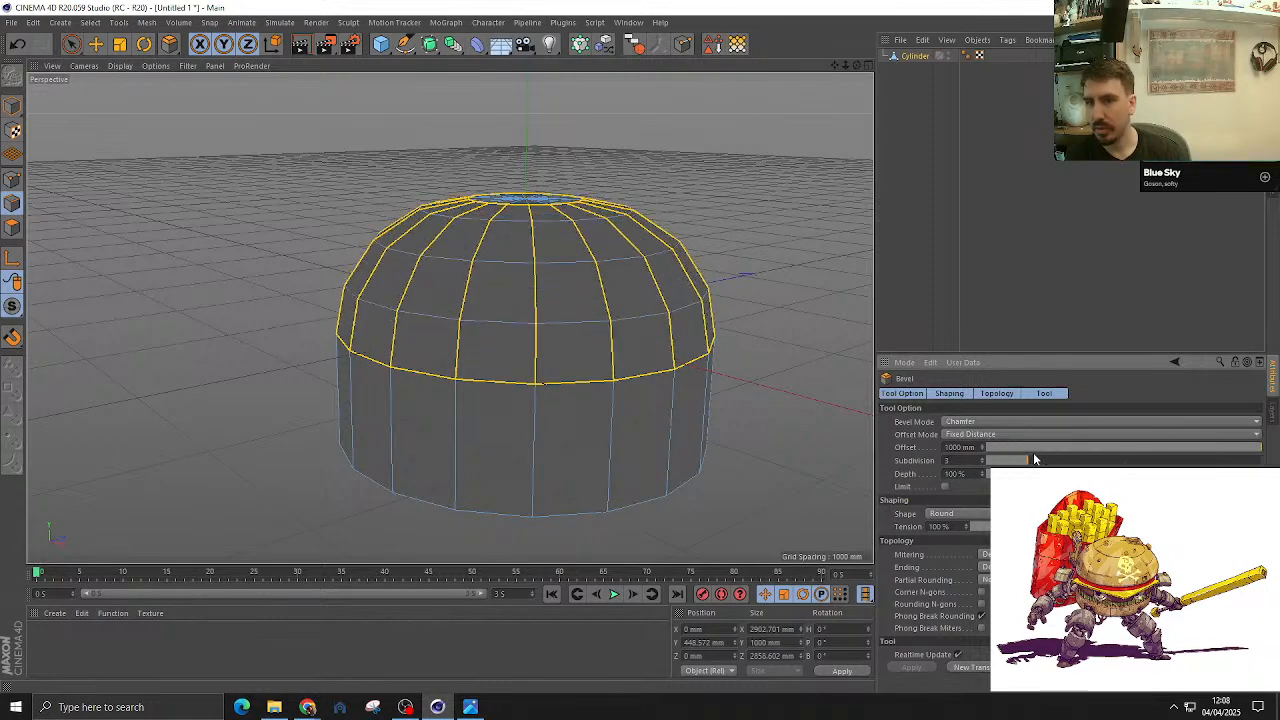
left_click_drag(674, 306, 600, 303, "alt")
Step: Select the cylinder's bottom ring of points and move it up to about Y -262 mm to shorten the dome
left_click(10, 109)
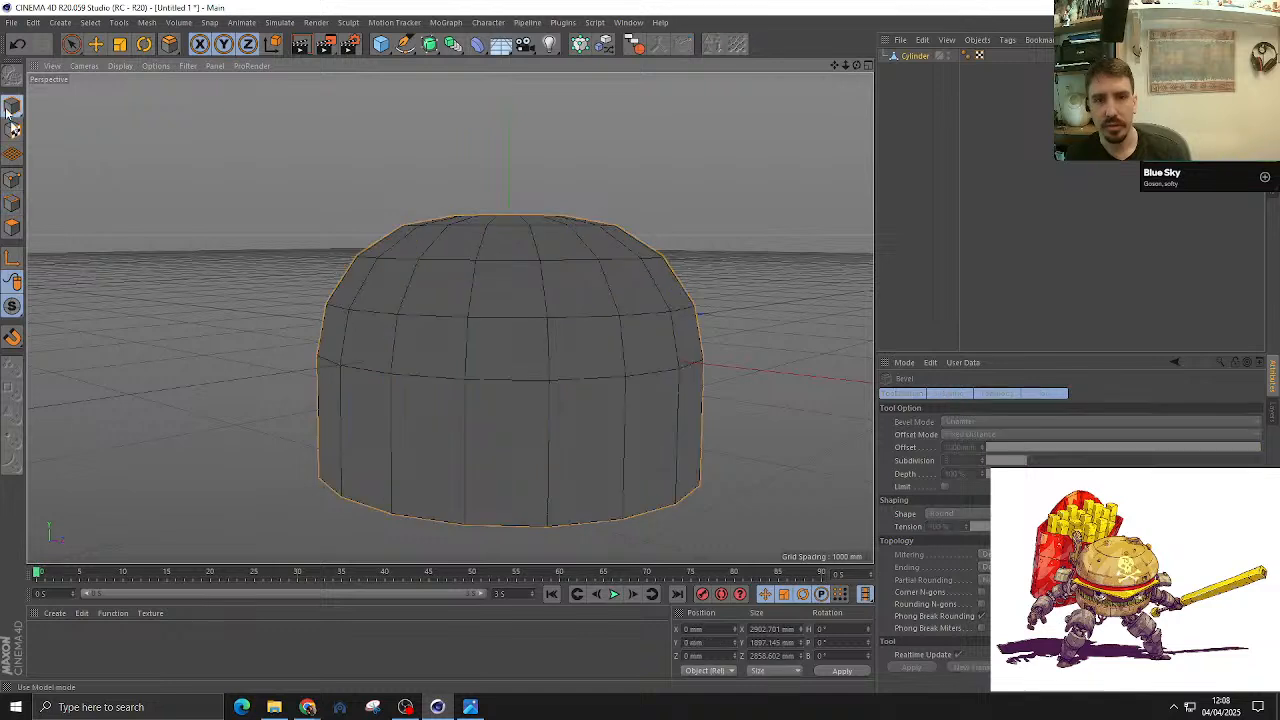
left_click(11, 180)
key("F3")
scroll(434, 391, "up", 3)
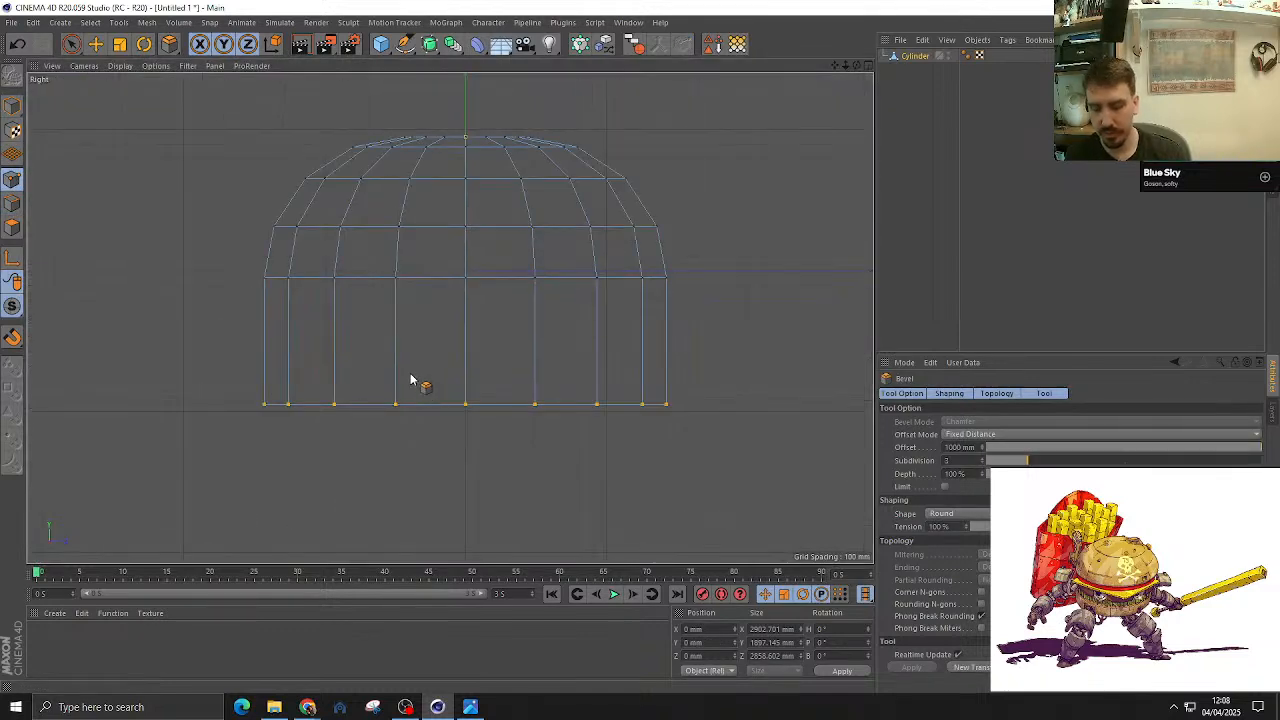
key("0")
left_click_drag(214, 354, 838, 488)
left_click_drag(471, 294, 491, 200)
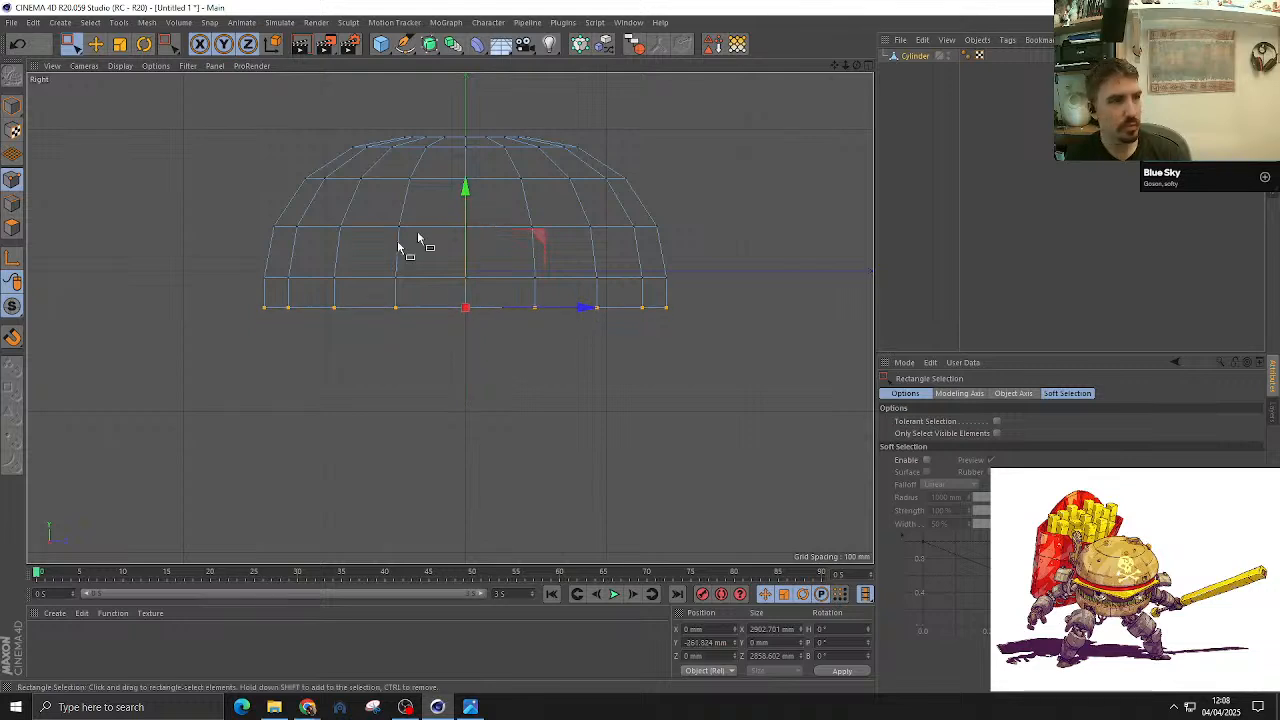
Step: Move the whole dome up to about Y 417 mm, above the ground plane
left_click(12, 105)
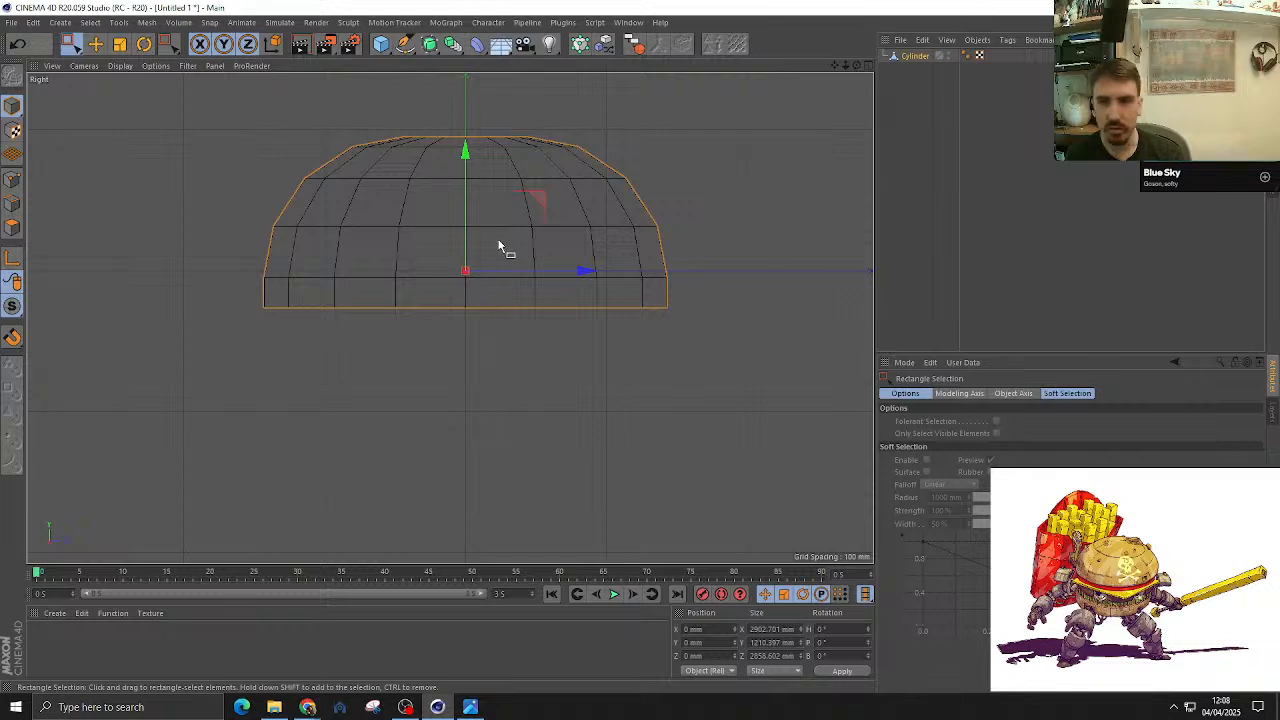
left_click_drag(466, 208, 466, 150)
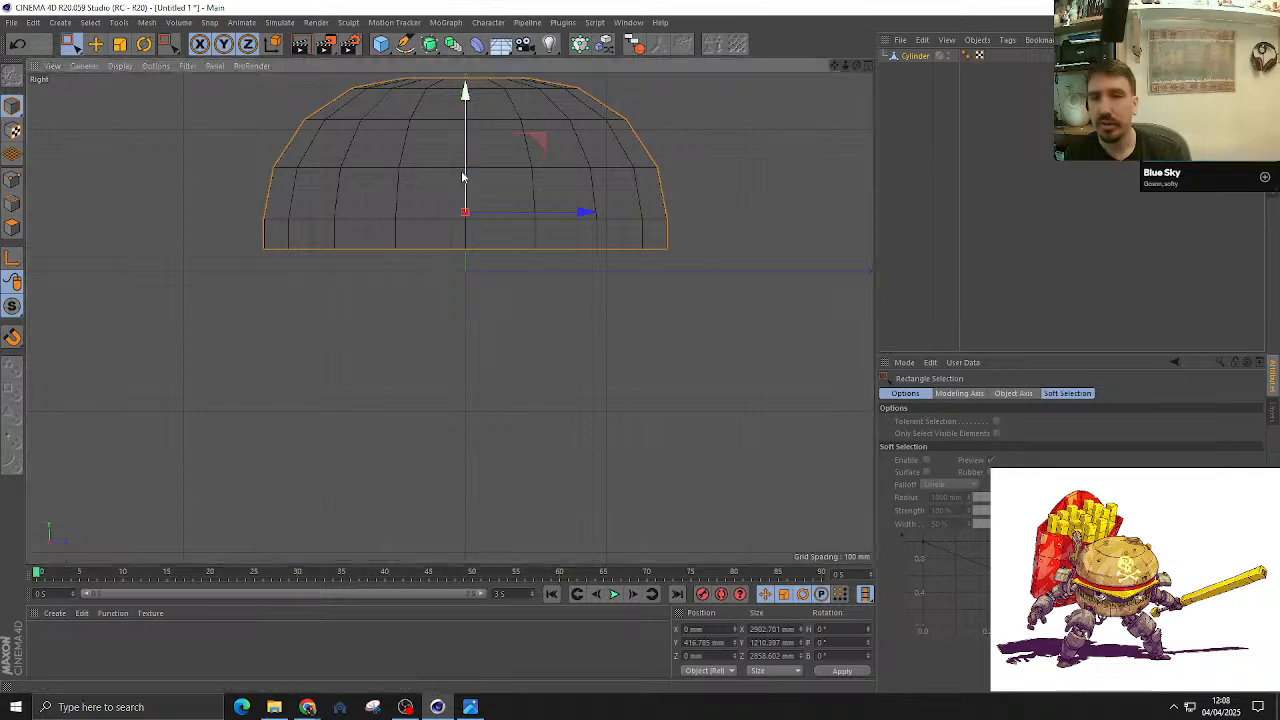
key("F1")
mouse_move(471, 271)
left_mouse_down("alt")
mouse_move(429, 200)
mouse_move(500, 286)
mouse_move(478, 285)
left_mouse_up("alt")
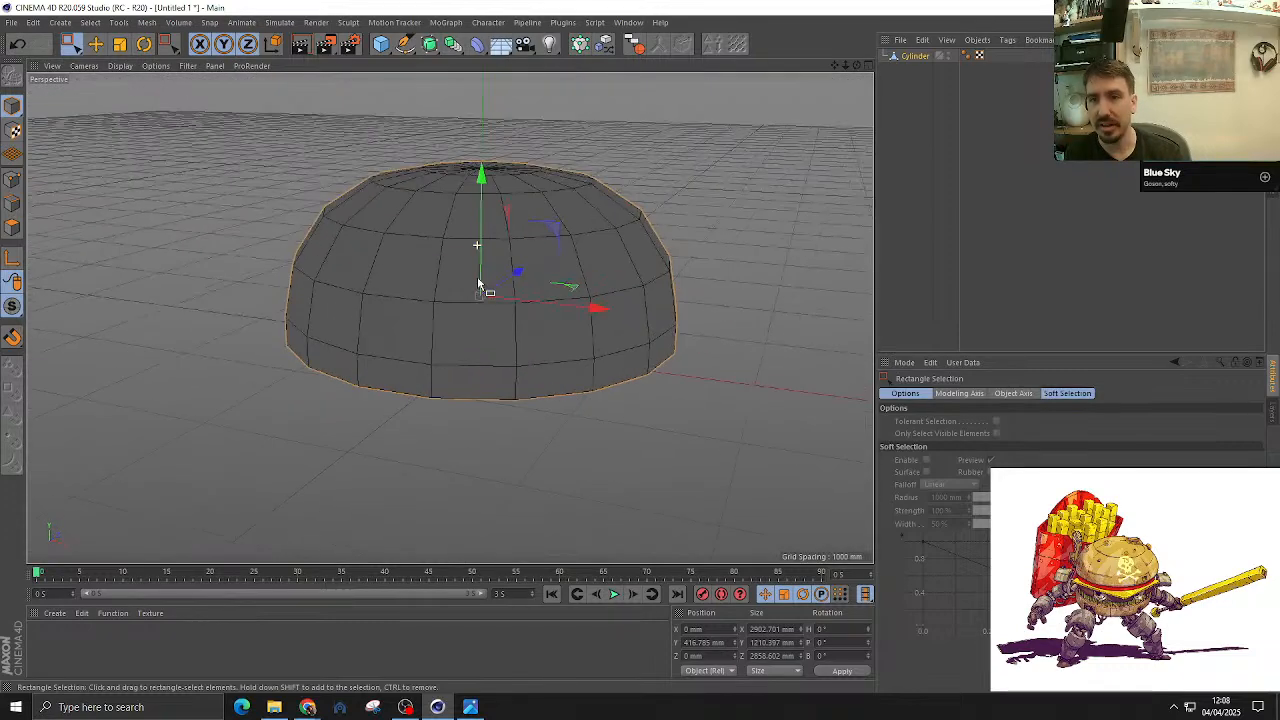
Step: Add a second cylinder with 18 rotation segments and widen its radius to about 1481 mm
left_click(381, 44)
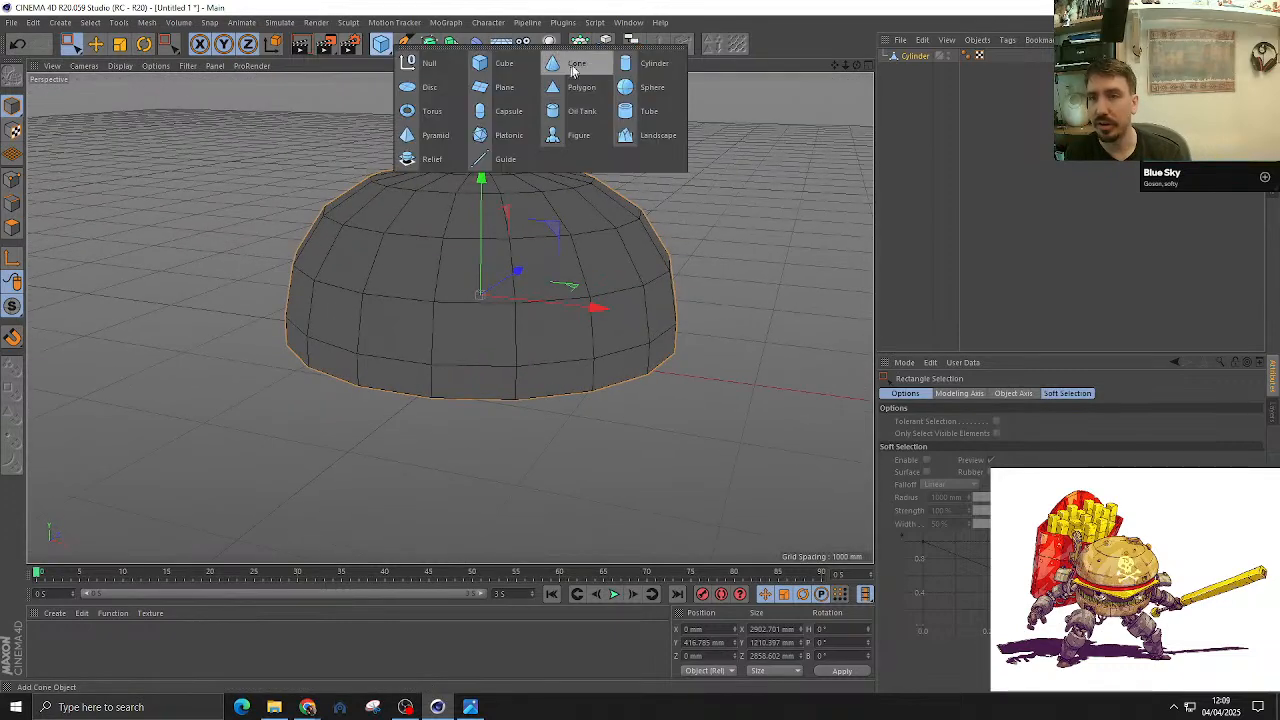
left_click(638, 62)
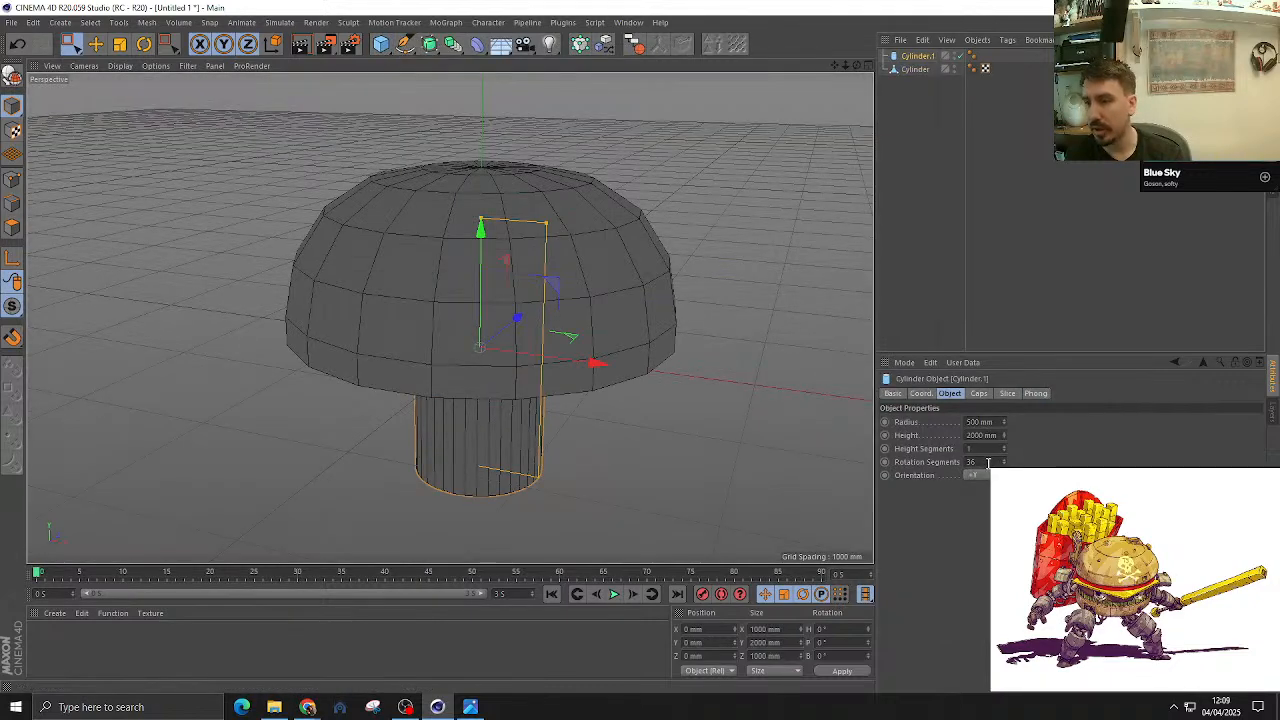
left_click(988, 462)
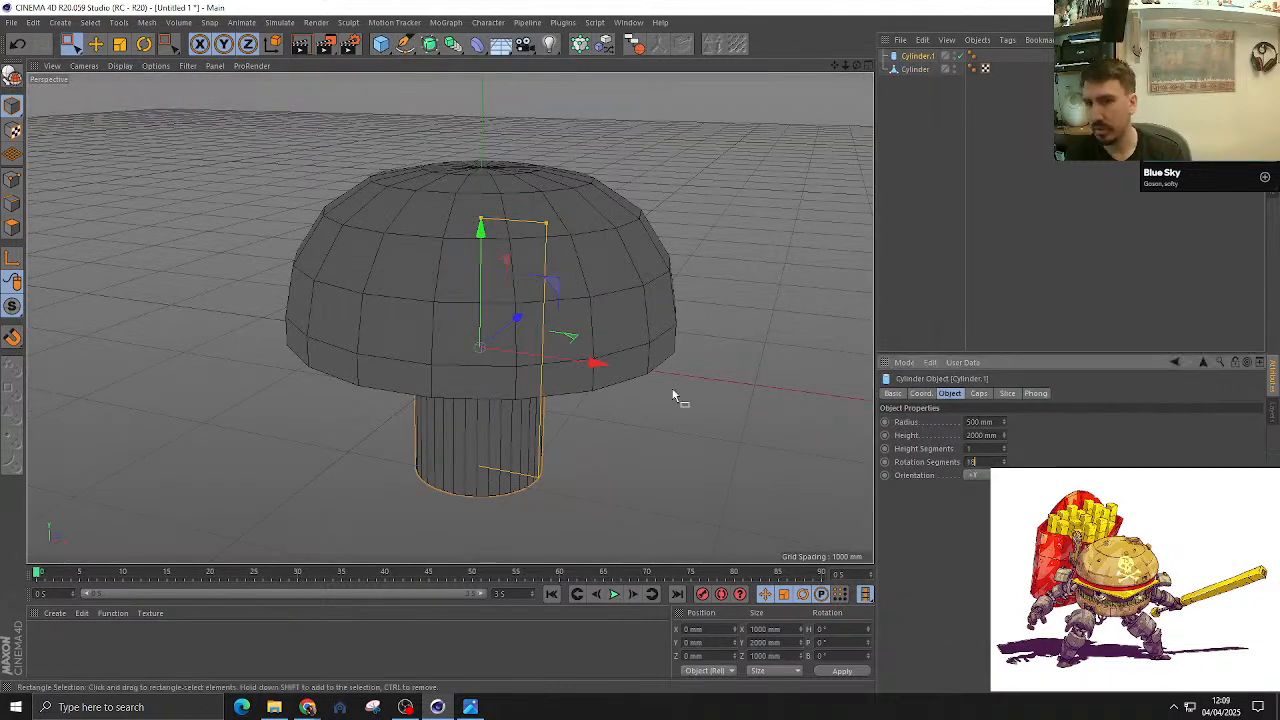
type("18")
key("Return")
key("F2")
left_click_drag(491, 323, 567, 323)
Step: Flatten the new cylinder to a height of about 143 mm and raise it against the dome's base
key("F3")
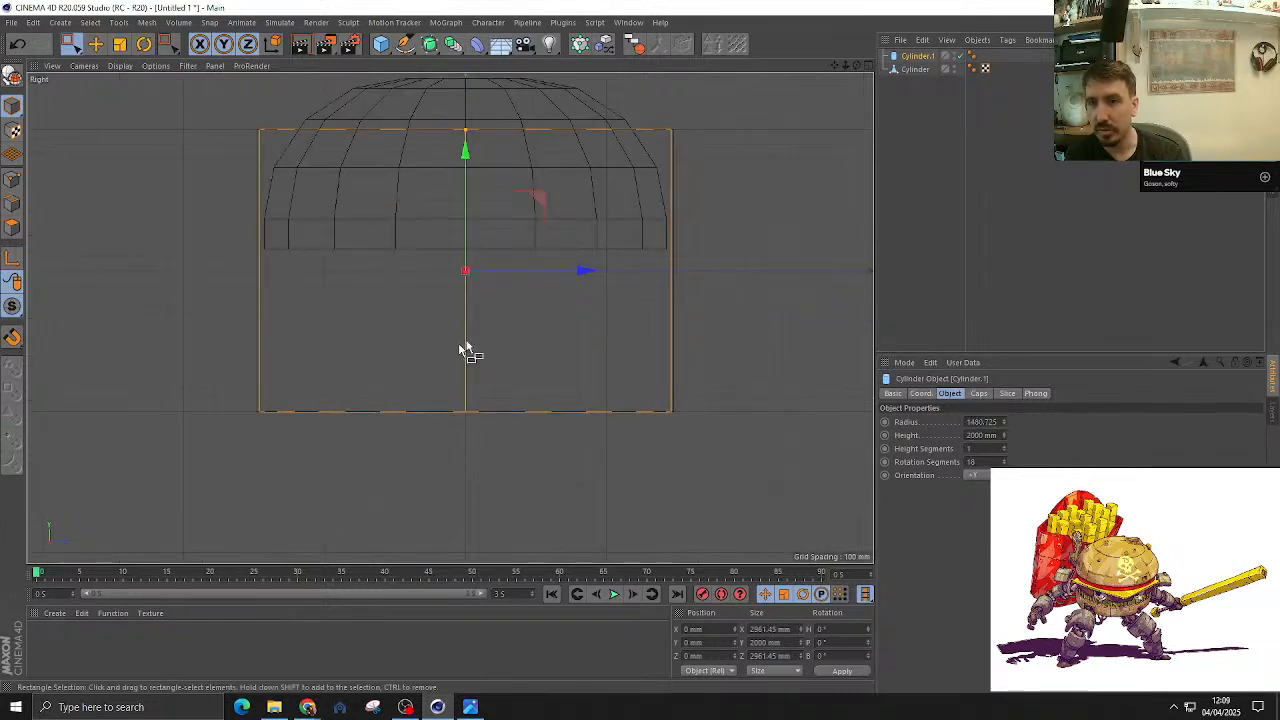
left_click_drag(466, 131, 450, 267)
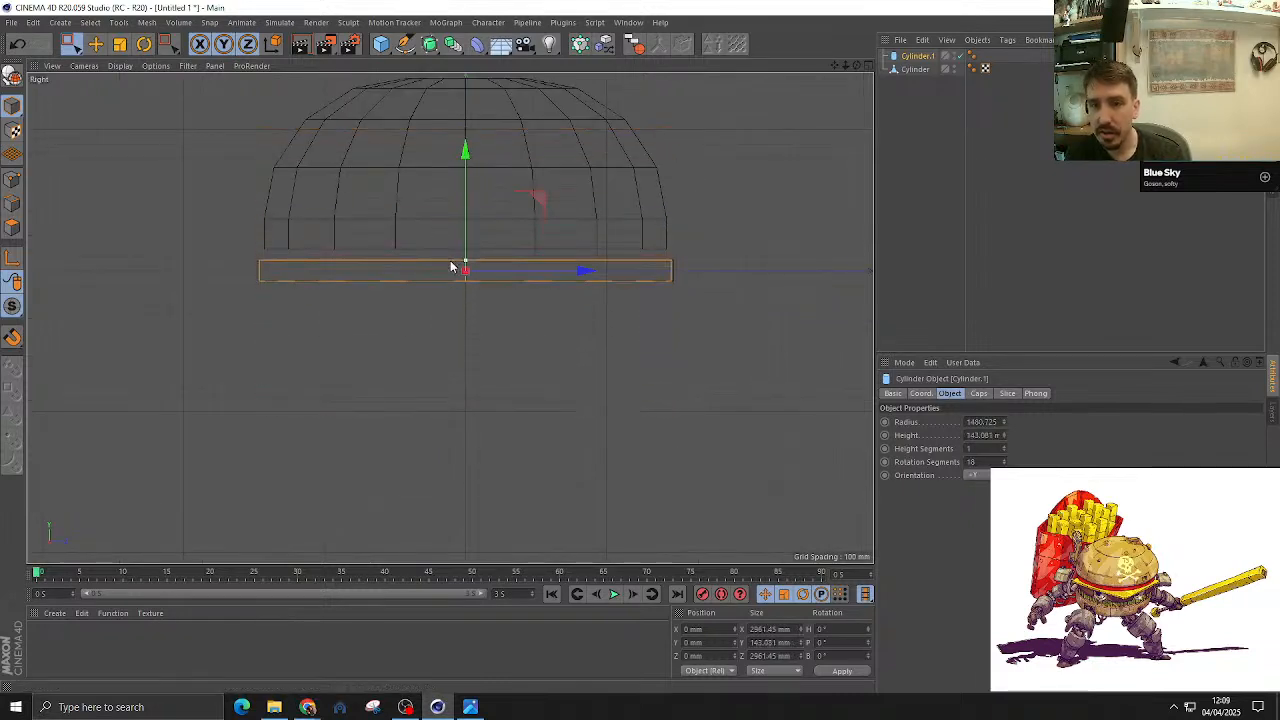
left_click_drag(466, 194, 466, 180)
key("F1")
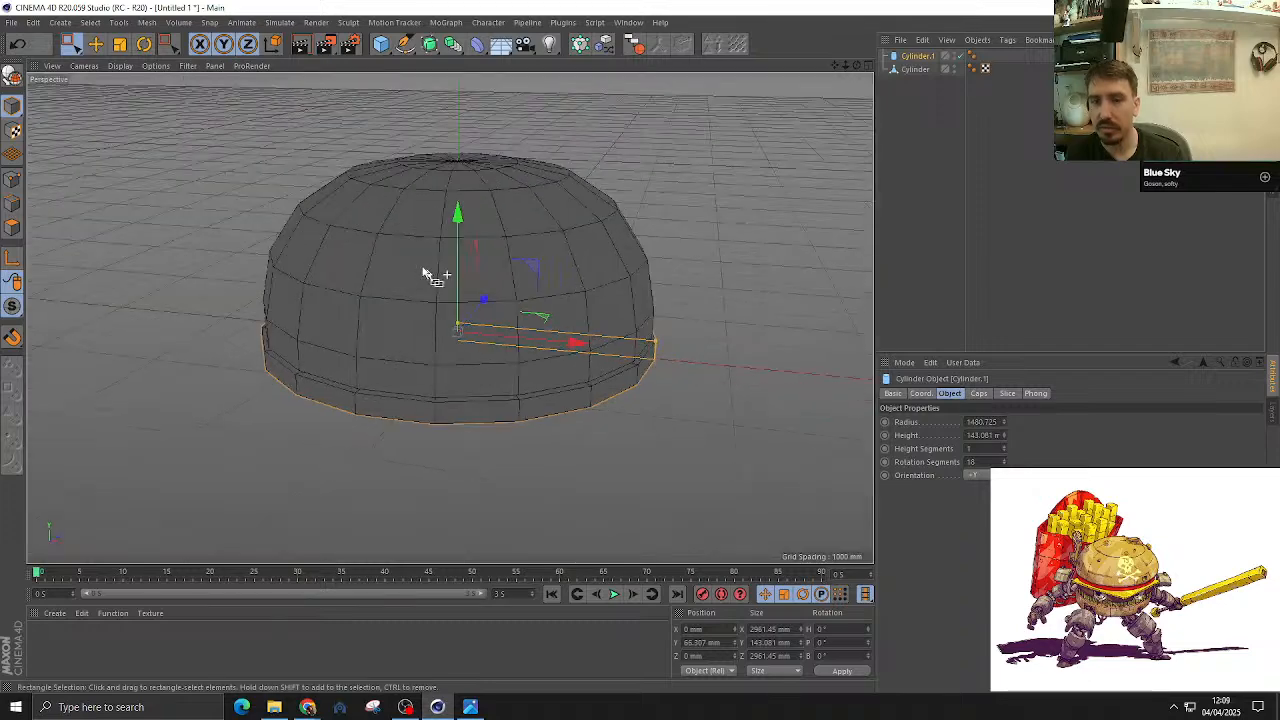
Step: Widen the flat disc's radius to about 1554 mm so it extends past the dome's lower edge
left_click_drag(665, 339, 677, 342)
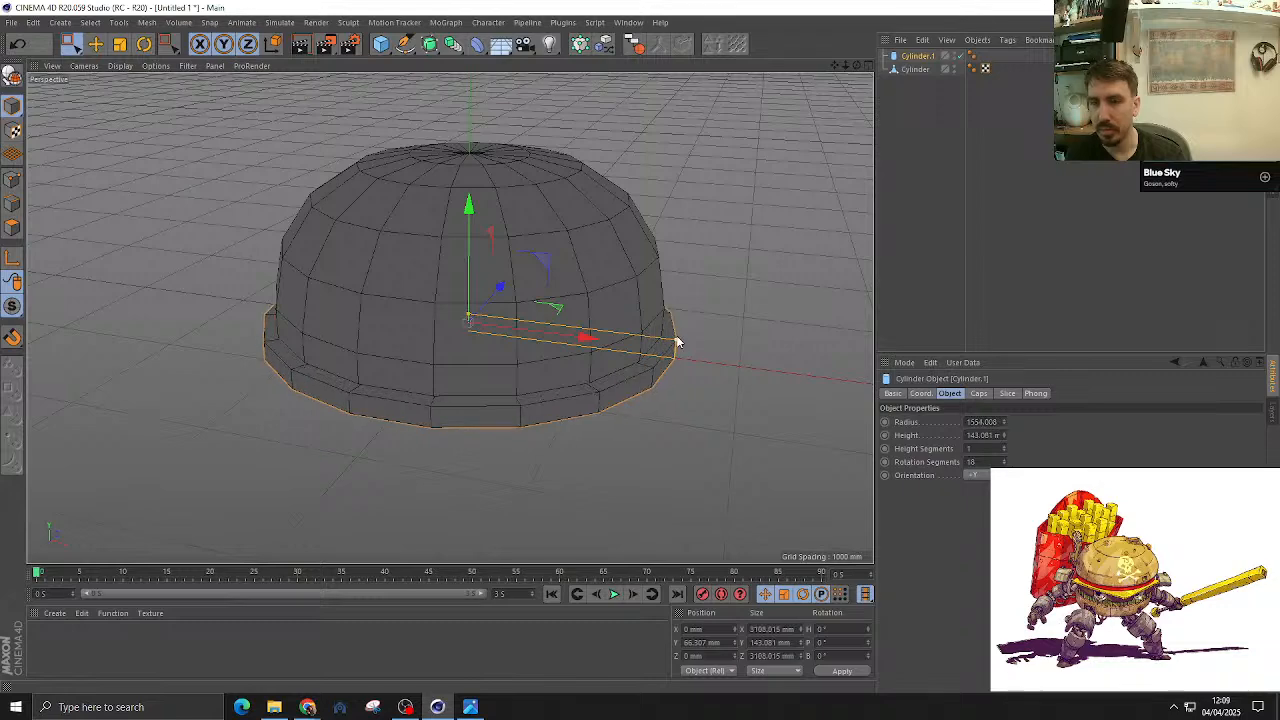
mouse_move(592, 345)
left_mouse_down("alt")
mouse_move(588, 323)
mouse_move(580, 339)
left_mouse_up("alt")
scroll(583, 345, "up", 2)
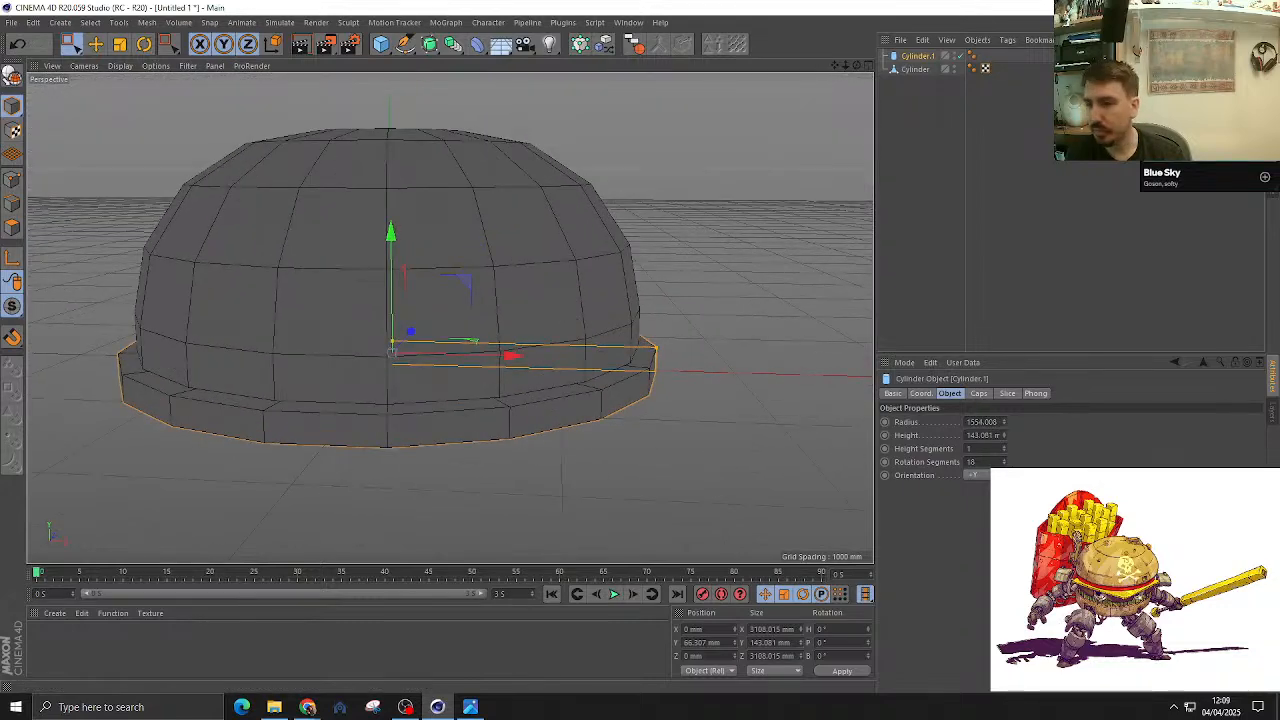
Step: Enable the cap fillet on the flat disc with 2 segments and a 30 mm radius
left_click(980, 393)
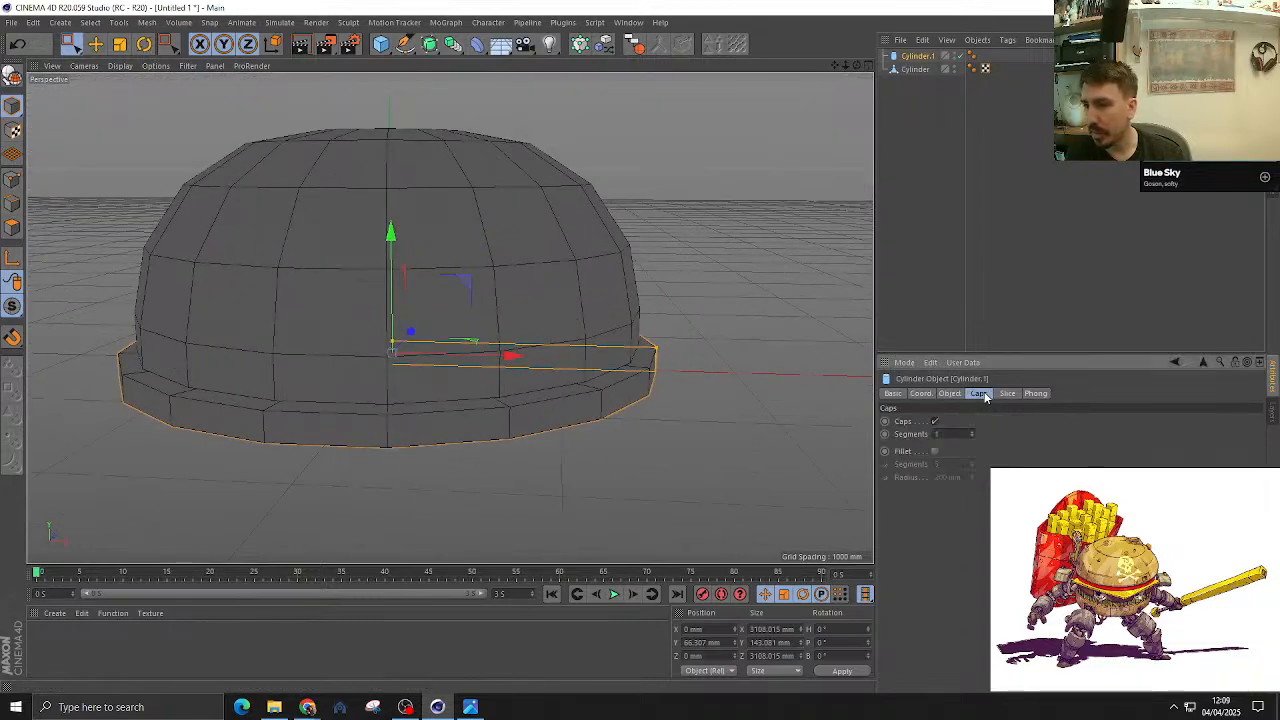
left_click(936, 451)
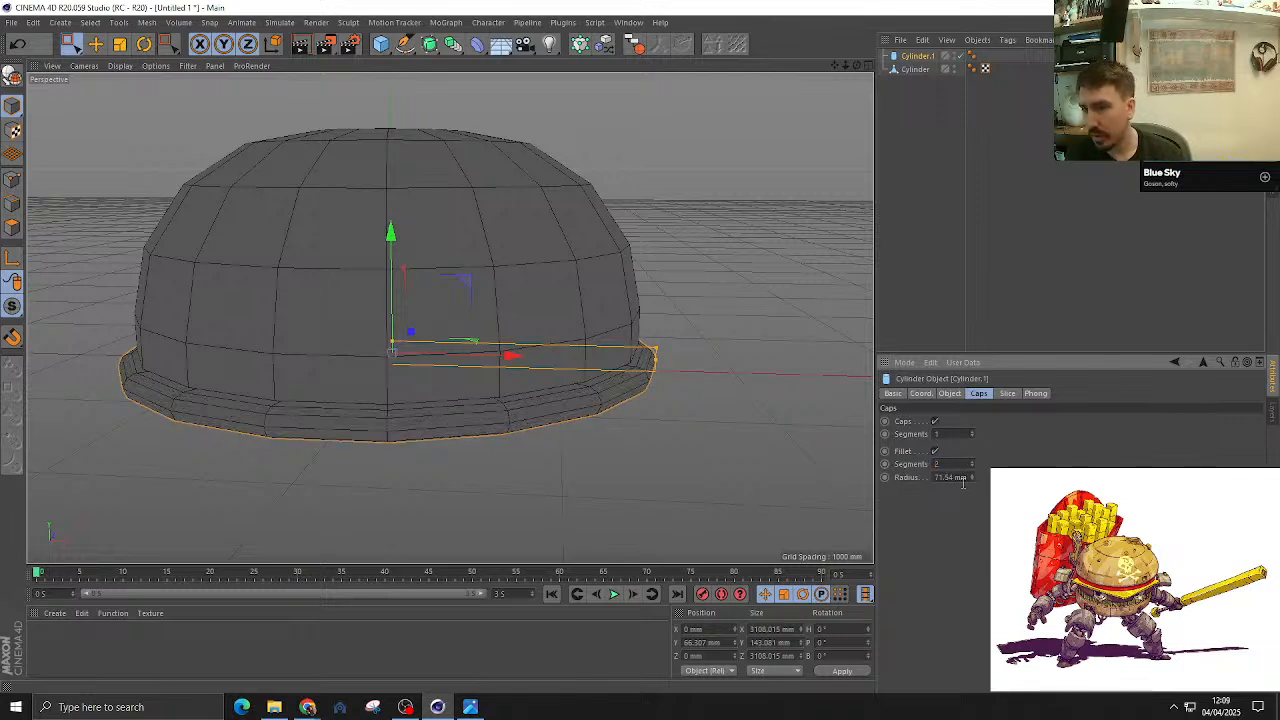
type("50")
key("Return")
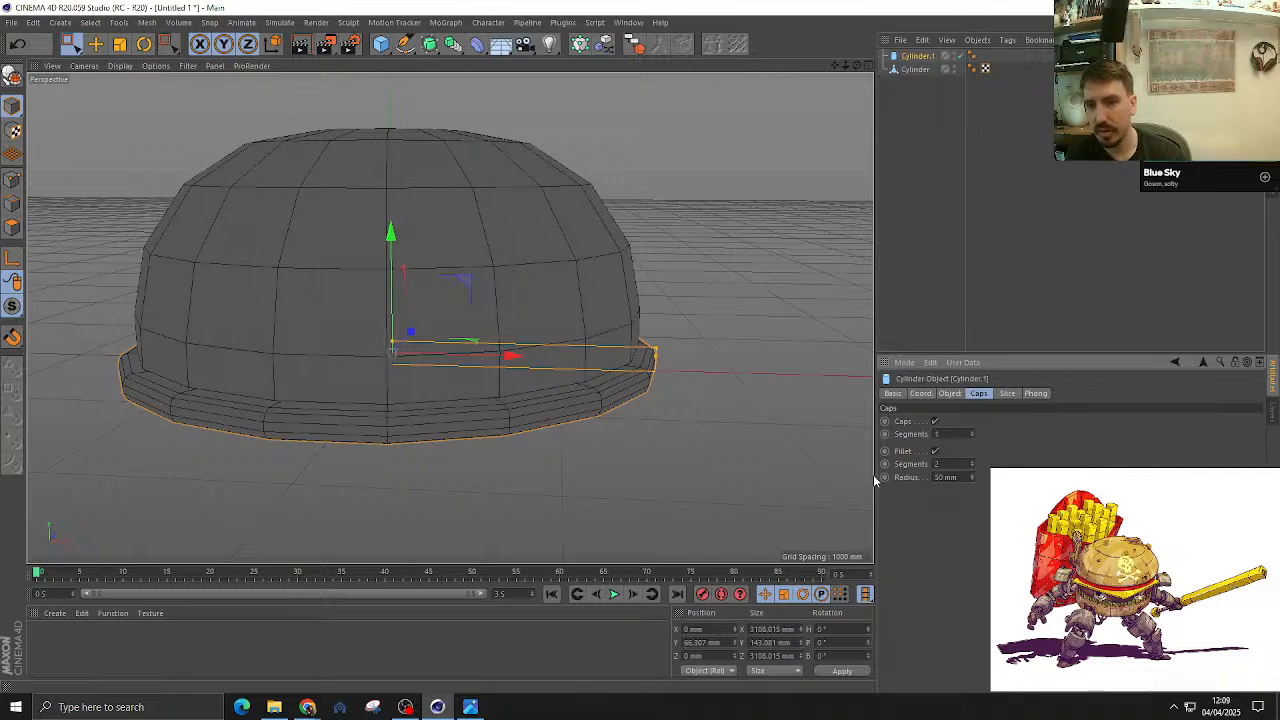
double_click(949, 477)
type("30")
key("Return")
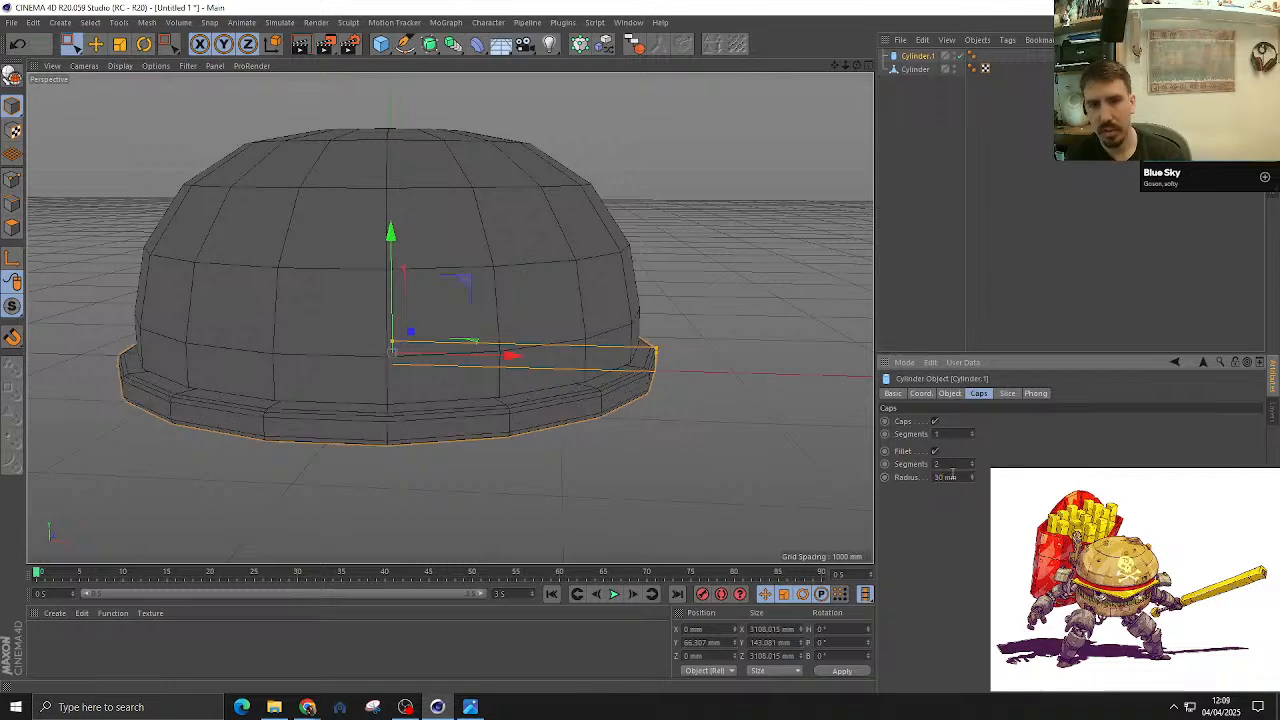
left_click_drag(857, 65, 885, 65)
scroll(660, 160, "down", 3)
left_click_drag(573, 262, 651, 245, "alt")
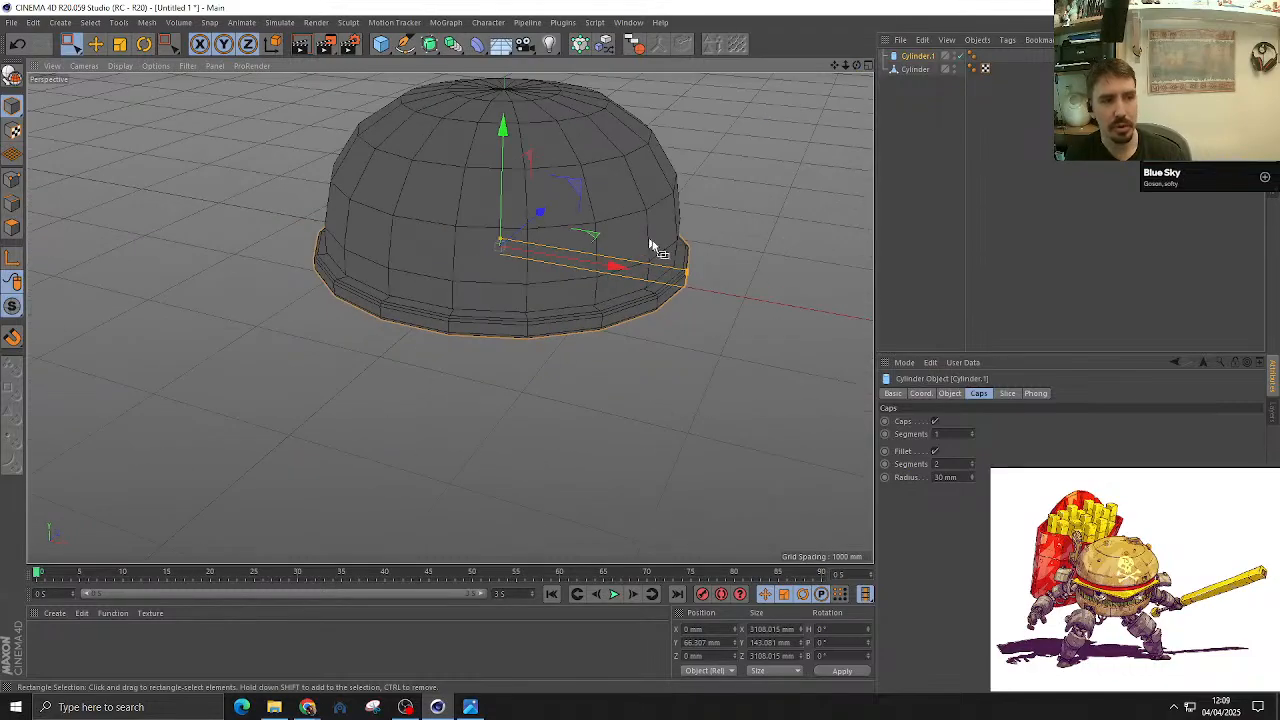
scroll(512, 208, "up", 2)
left_click_drag(492, 208, 446, 276, "alt")
left_click_drag(443, 275, 431, 366, "alt")
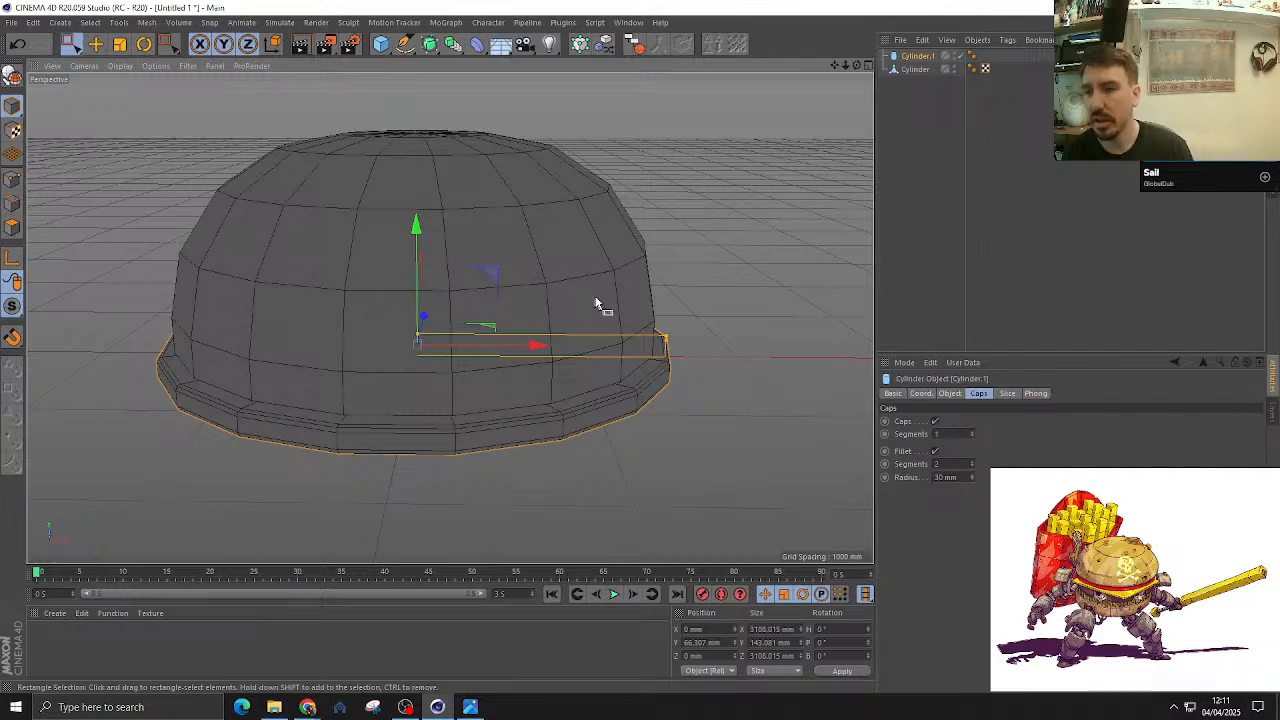
left_click_drag(597, 306, 563, 206, "alt")
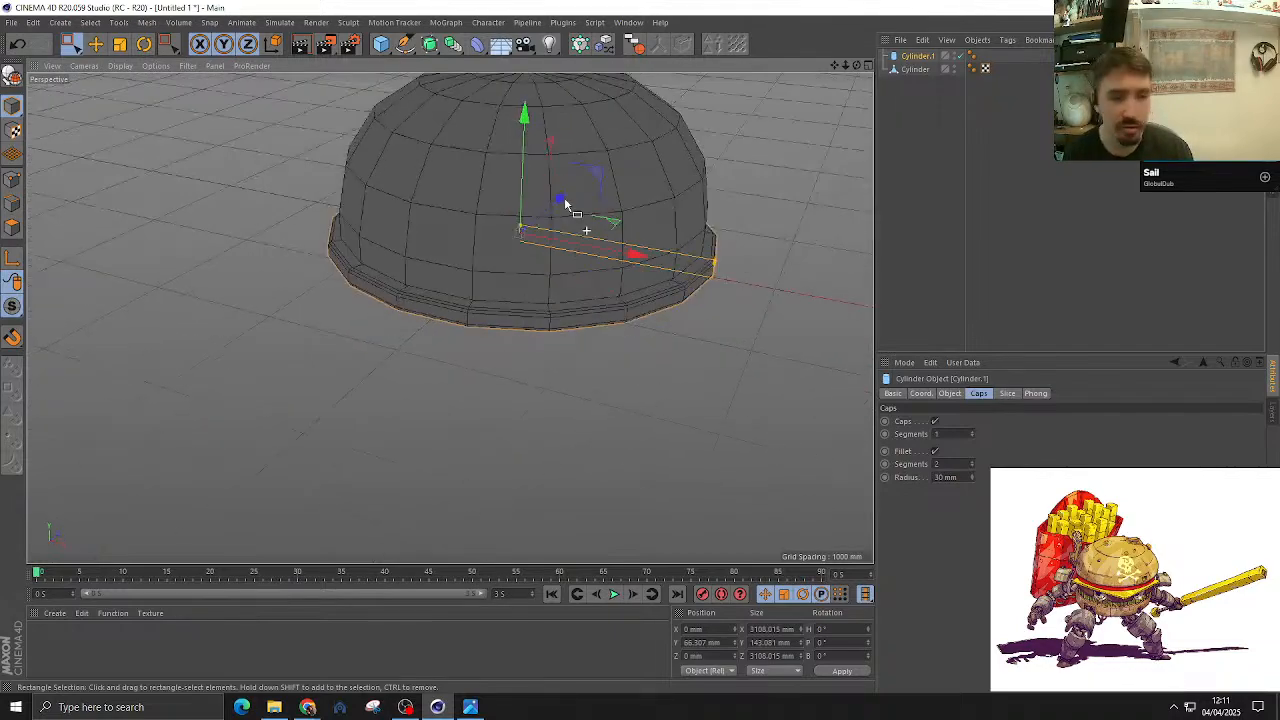
Step: Add a cube, flatten it to a height of about 60 mm and place it just below the disc
left_click(401, 42)
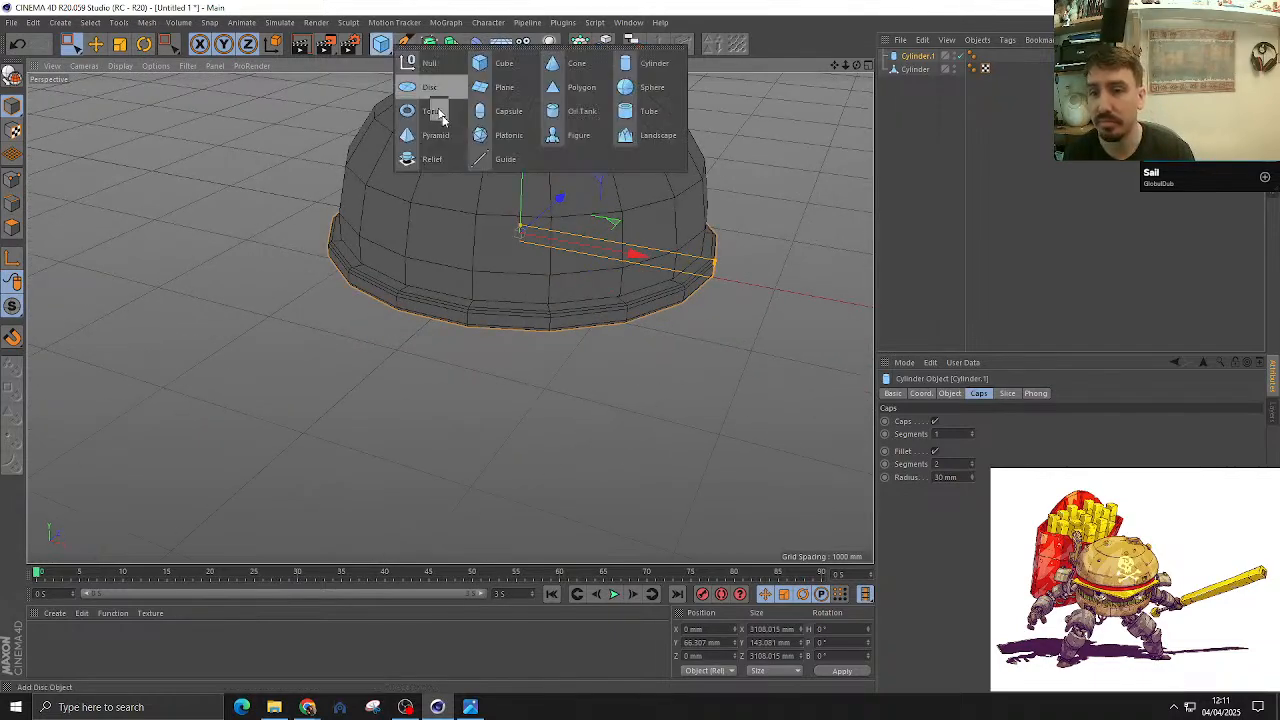
left_click(490, 62)
key("e")
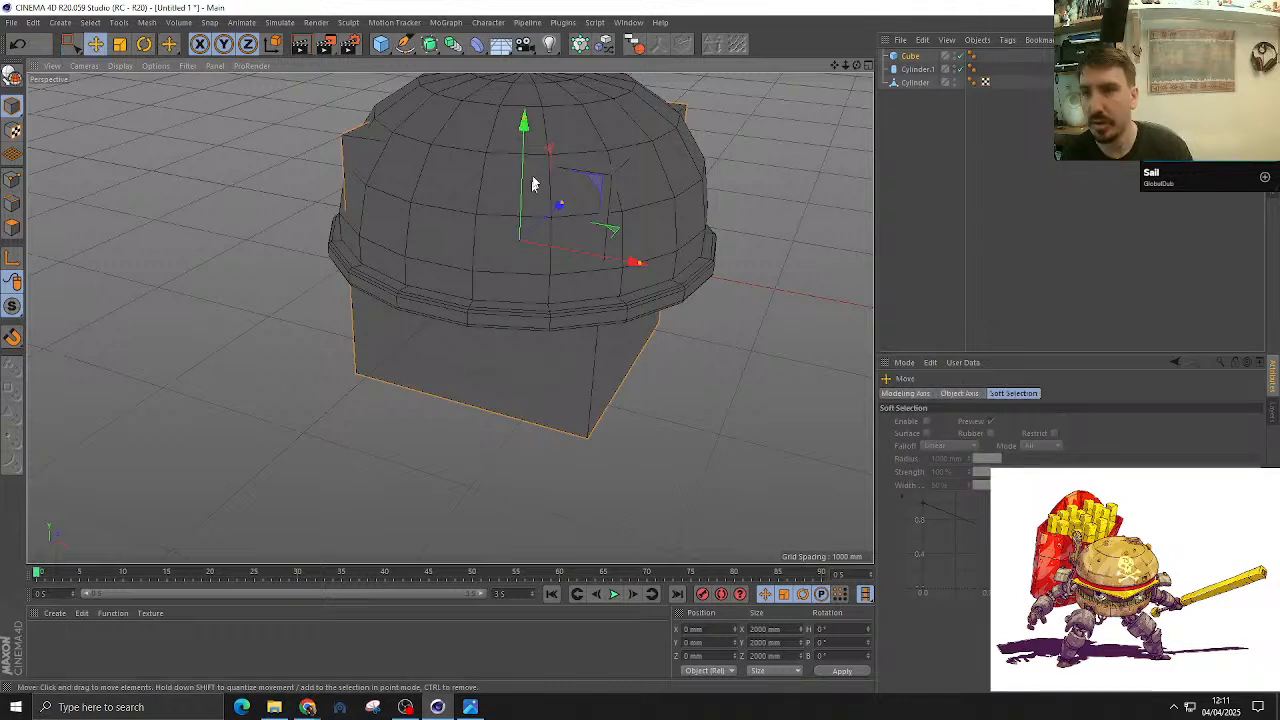
left_click_drag(526, 134, 467, 281)
key("F2")
key("F3")
scroll(466, 286, "up", 3)
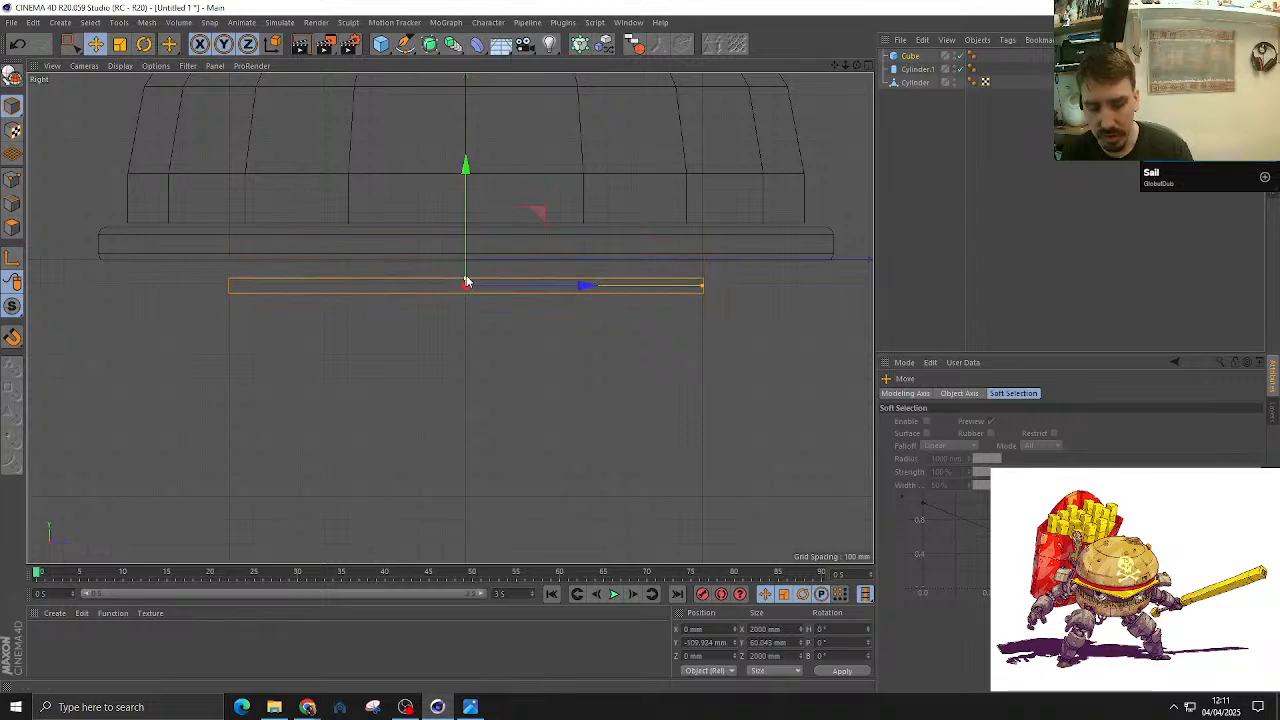
Step: Scale the flattened cube up uniformly to about 3504 mm square under the disc
key("t")
left_click_drag(369, 423, 769, 316)
key("F1")
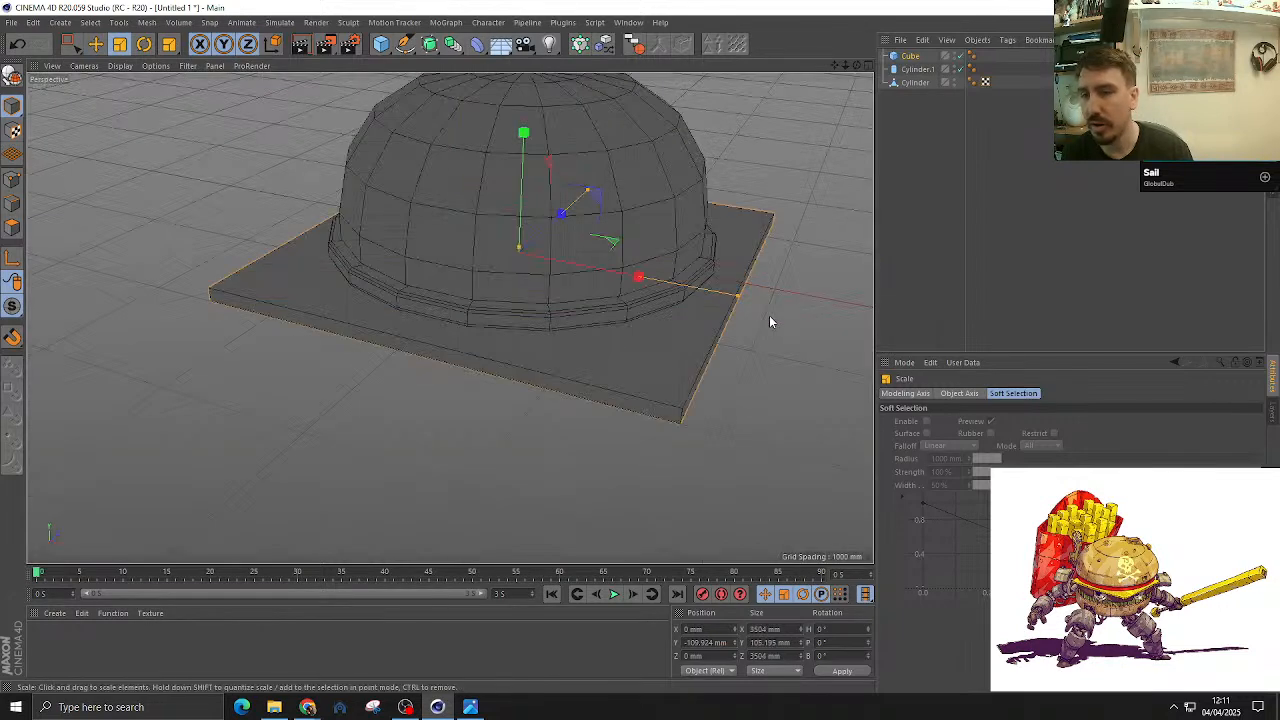
scroll(632, 316, "up", 3)
left_click_drag(870, 478, 697, 426)
left_click_drag(614, 322, 717, 178, "alt")
Step: Delete the flattened cube and add a plane object in its place under the dome
left_click(910, 56)
key("Delete")
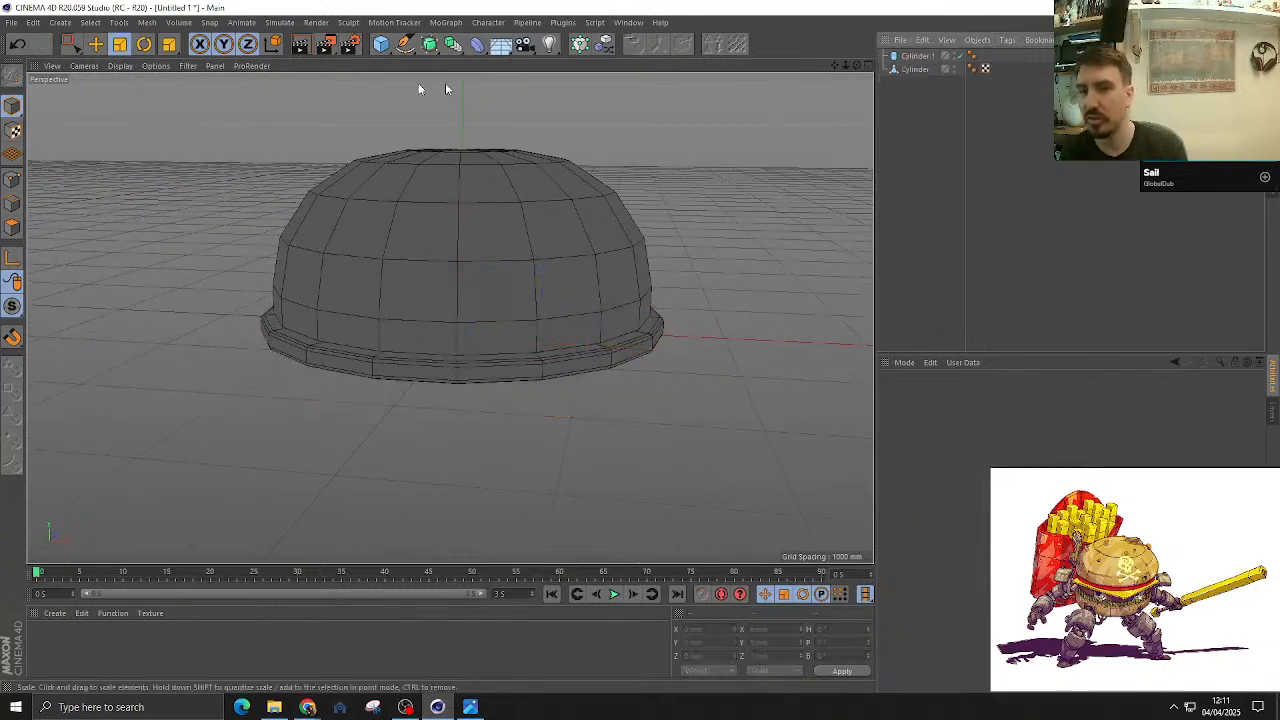
left_click_drag(380, 44, 526, 95)
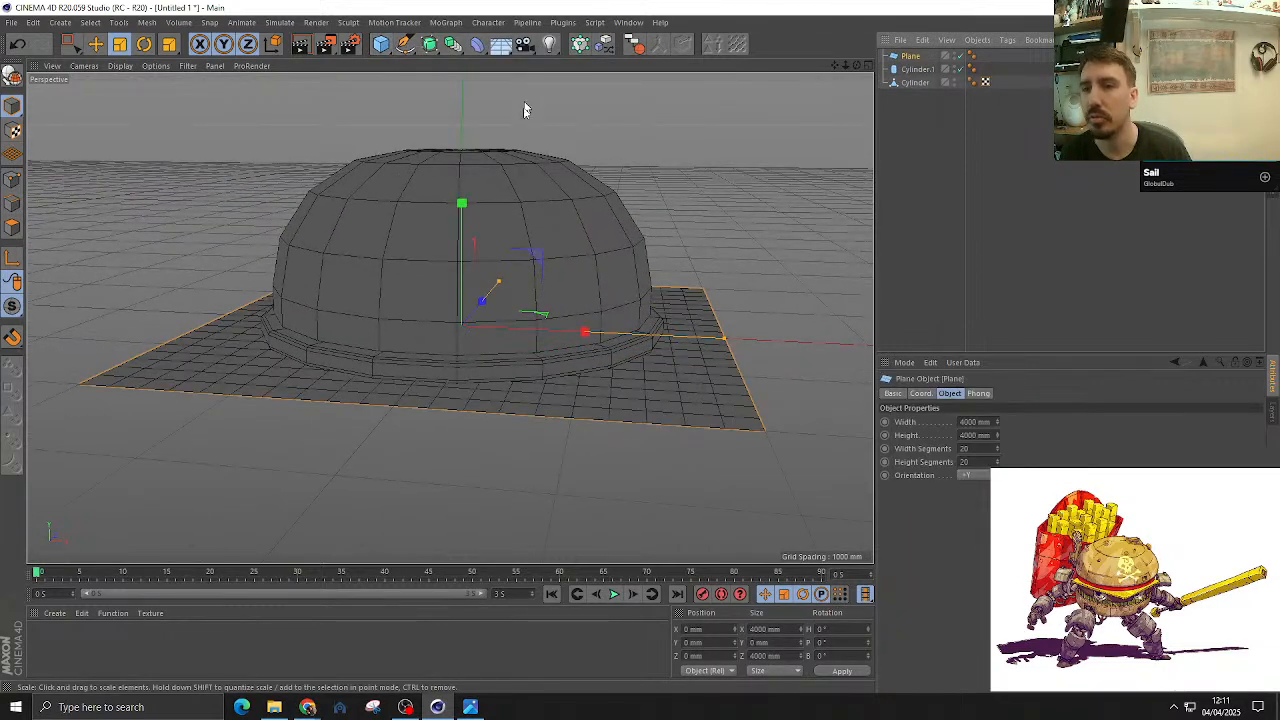
Step: Set the plane's width and height segments to 10 each
key("t")
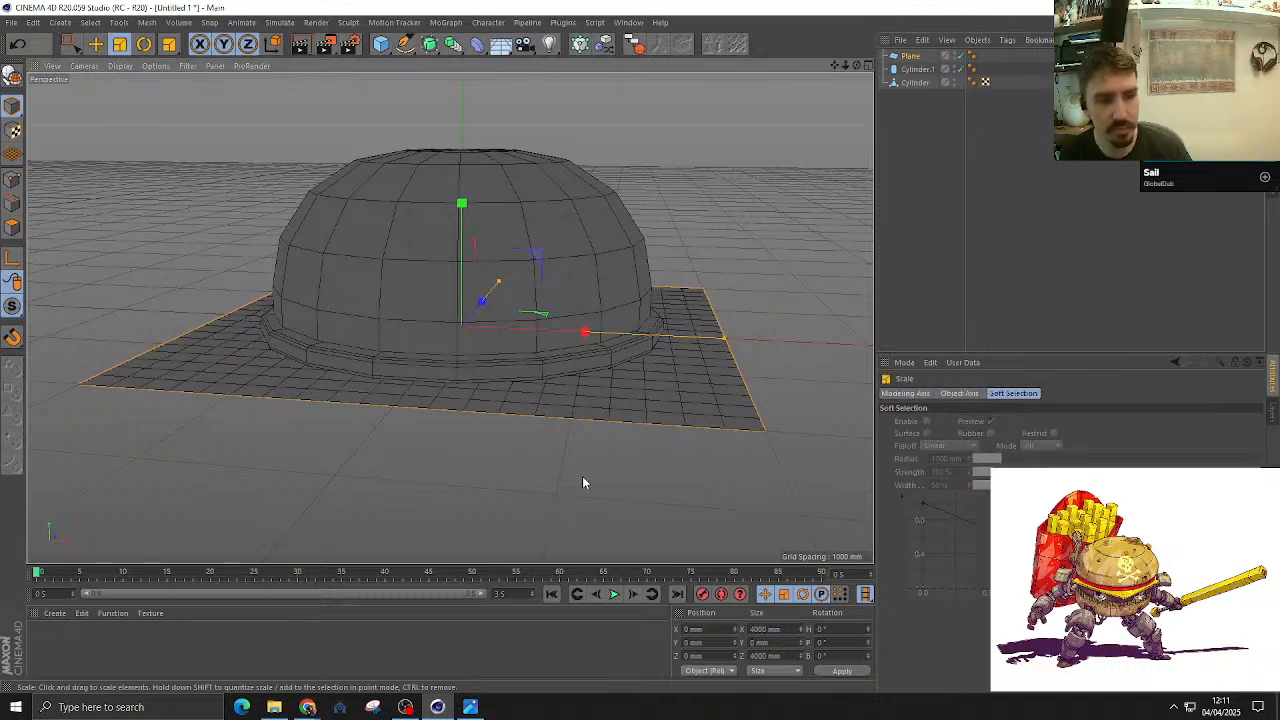
left_click(925, 57)
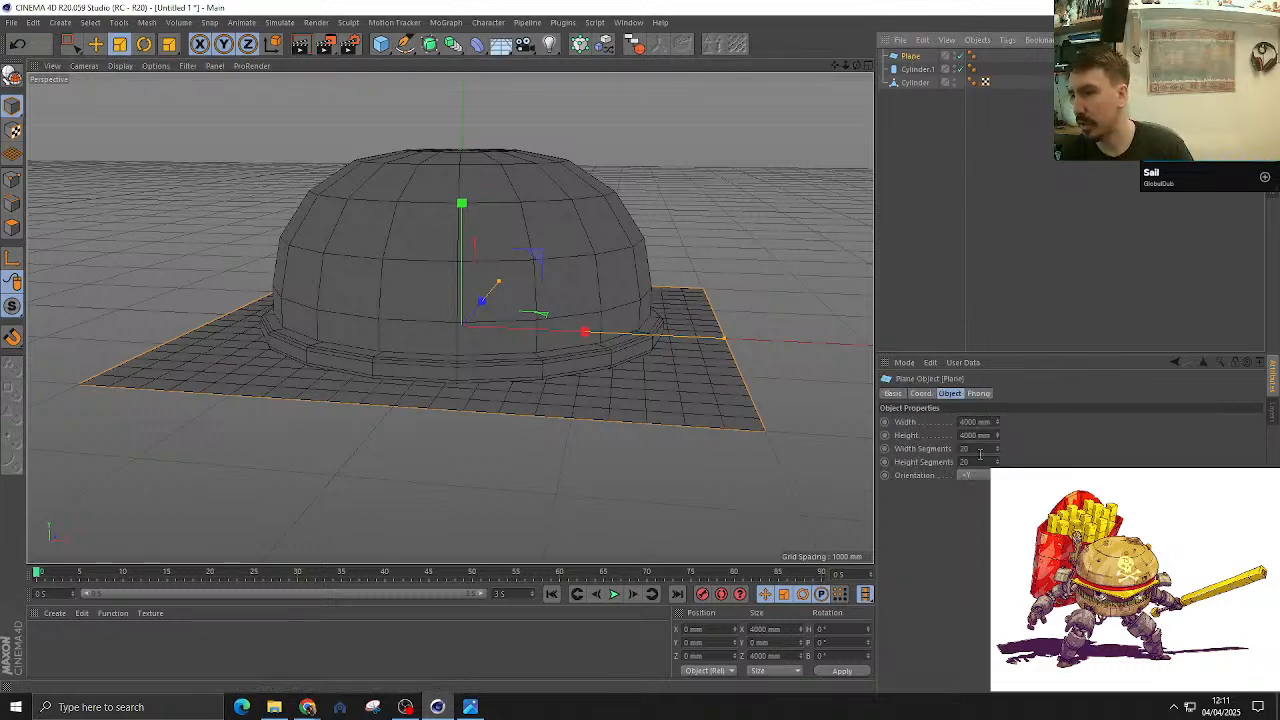
key("Tab")
type("10")
key("Return")
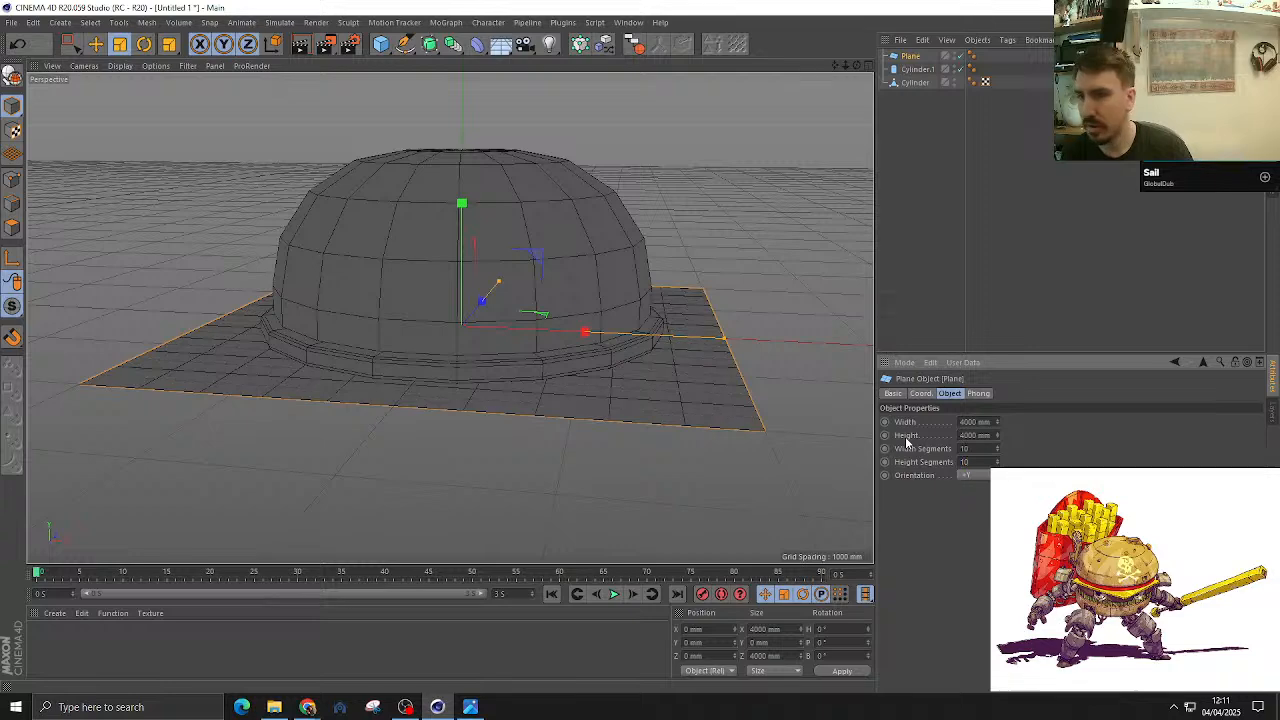
Step: Scale the plane down uniformly to about 3053 mm square beneath the dome
left_click_drag(829, 409, 607, 420, "alt")
middle_click_drag(607, 420, 492, 260, "alt")
left_click_drag(492, 260, 560, 348, "alt")
left_click_drag(577, 430, 517, 257)
Step: Make the plane editable and lower it to a Y position of about -313 mm, below the disc
left_click(12, 76)
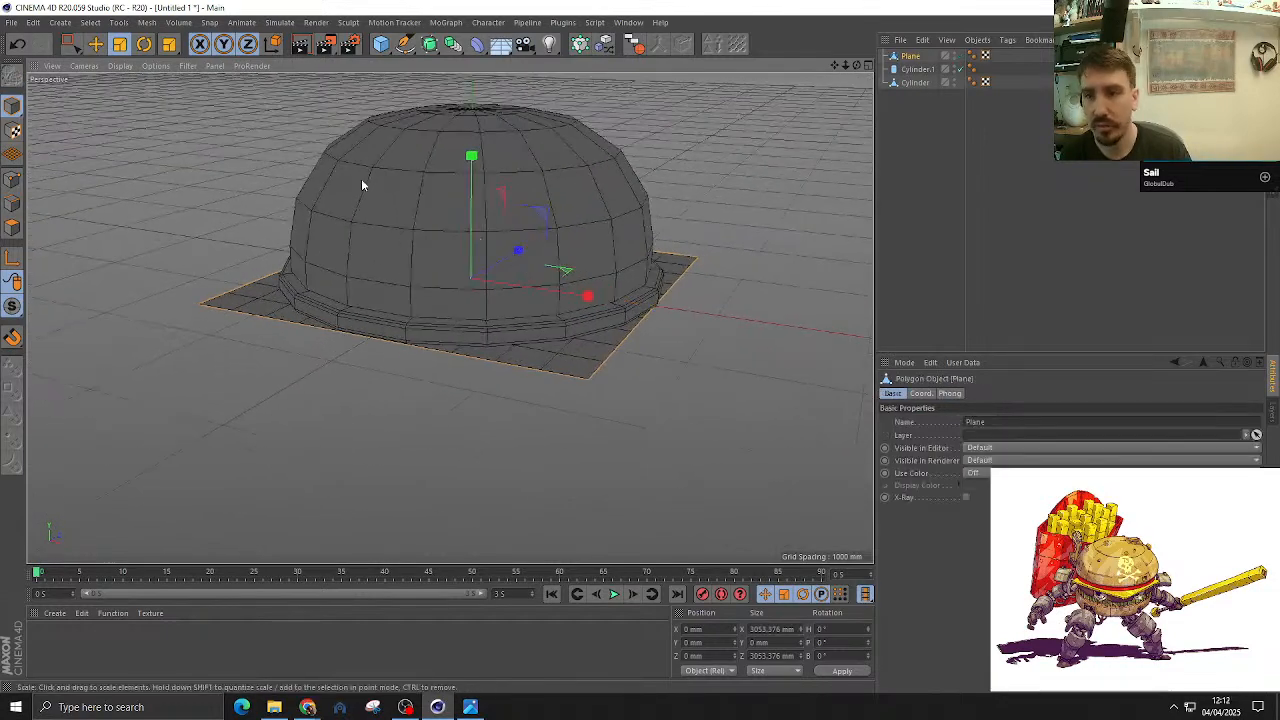
key("e")
left_click_drag(472, 158, 469, 195)
Step: Select all of the plane's points and set the Set Point Value mode to Crumple (Axial) for all axes
left_click(12, 228)
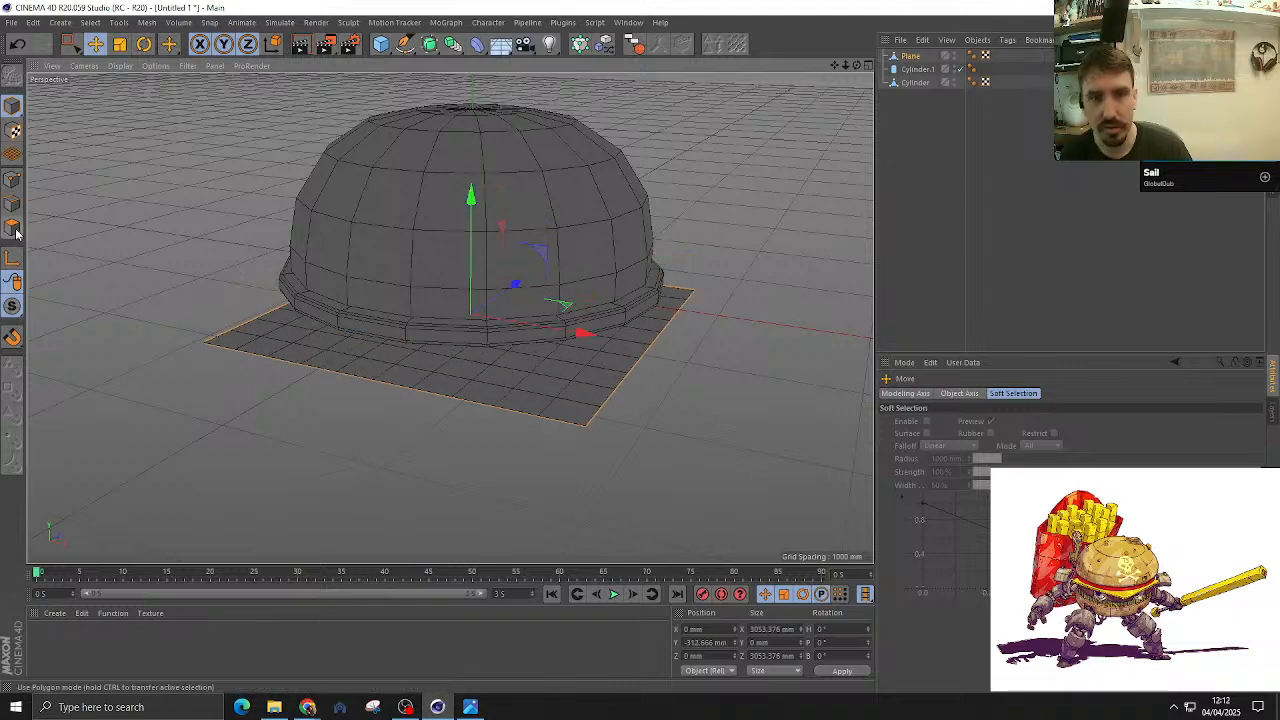
key("ctrl+a")
left_click(12, 182)
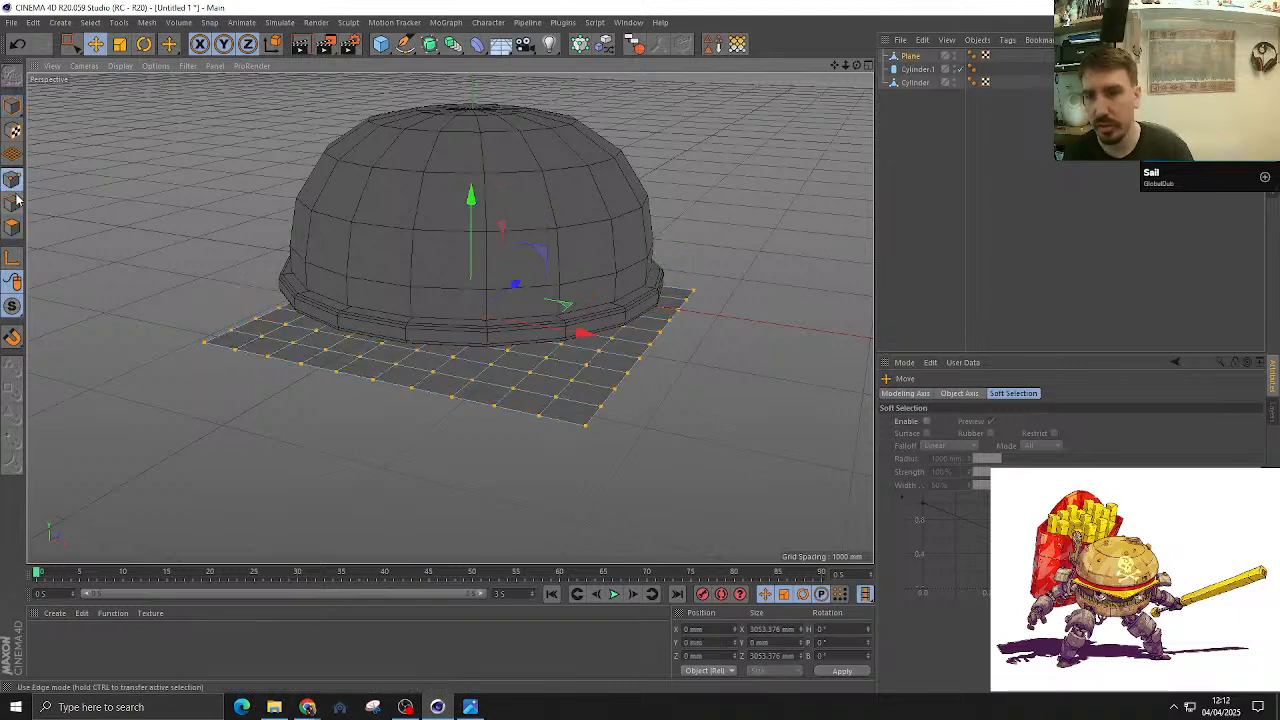
key("m")
key("s")
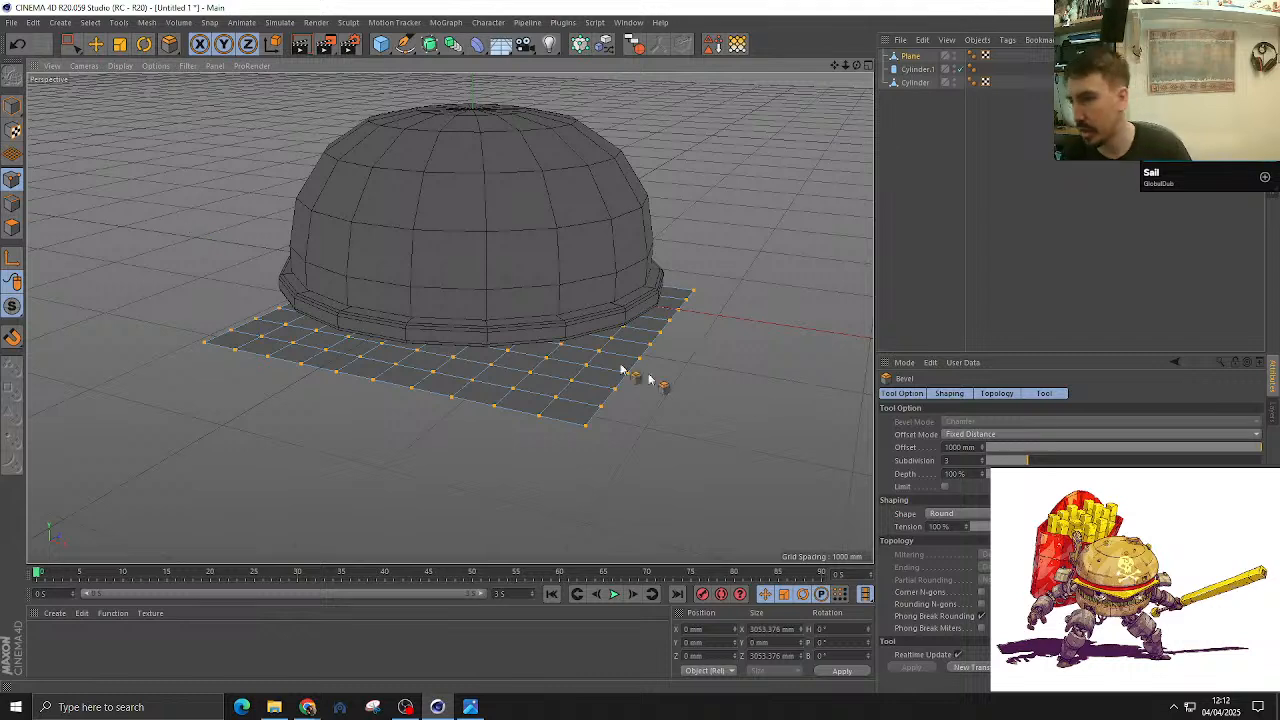
key("m")
key("u")
left_click(1033, 420)
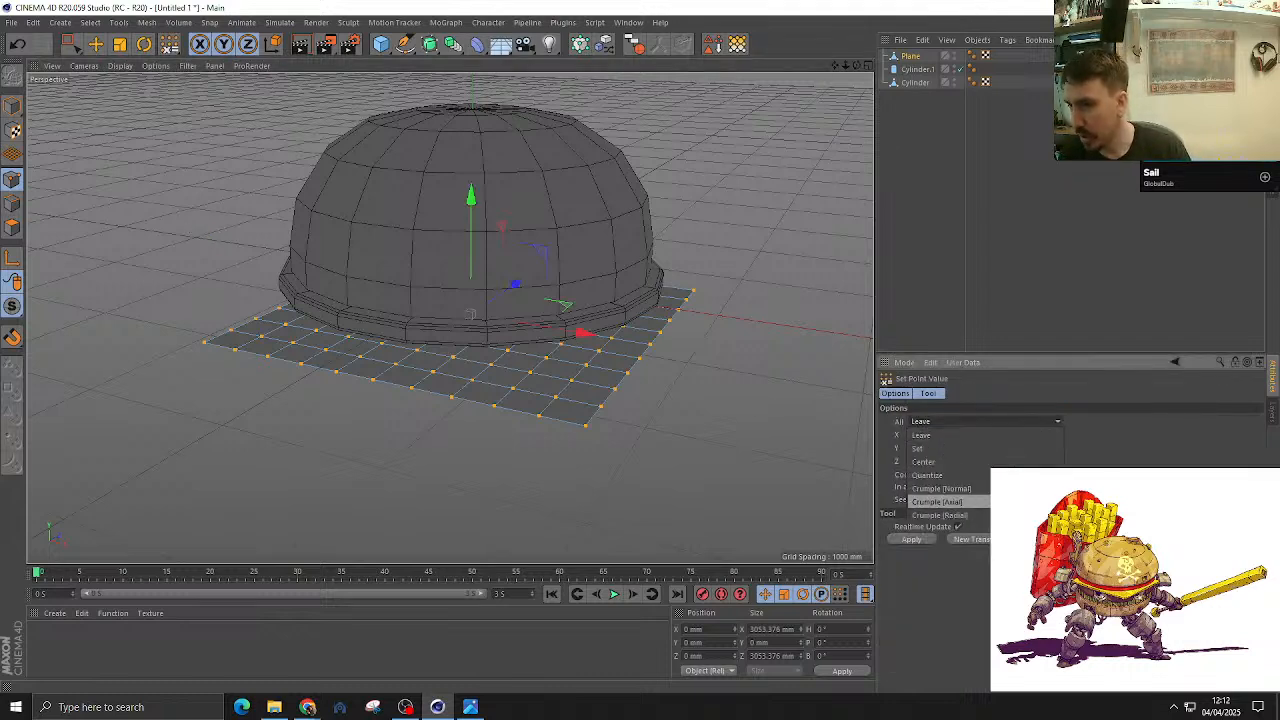
left_click(937, 501)
Step: Crumple the plane's points by 20 mm on X, Y and Z
left_click(1046, 434)
type("20")
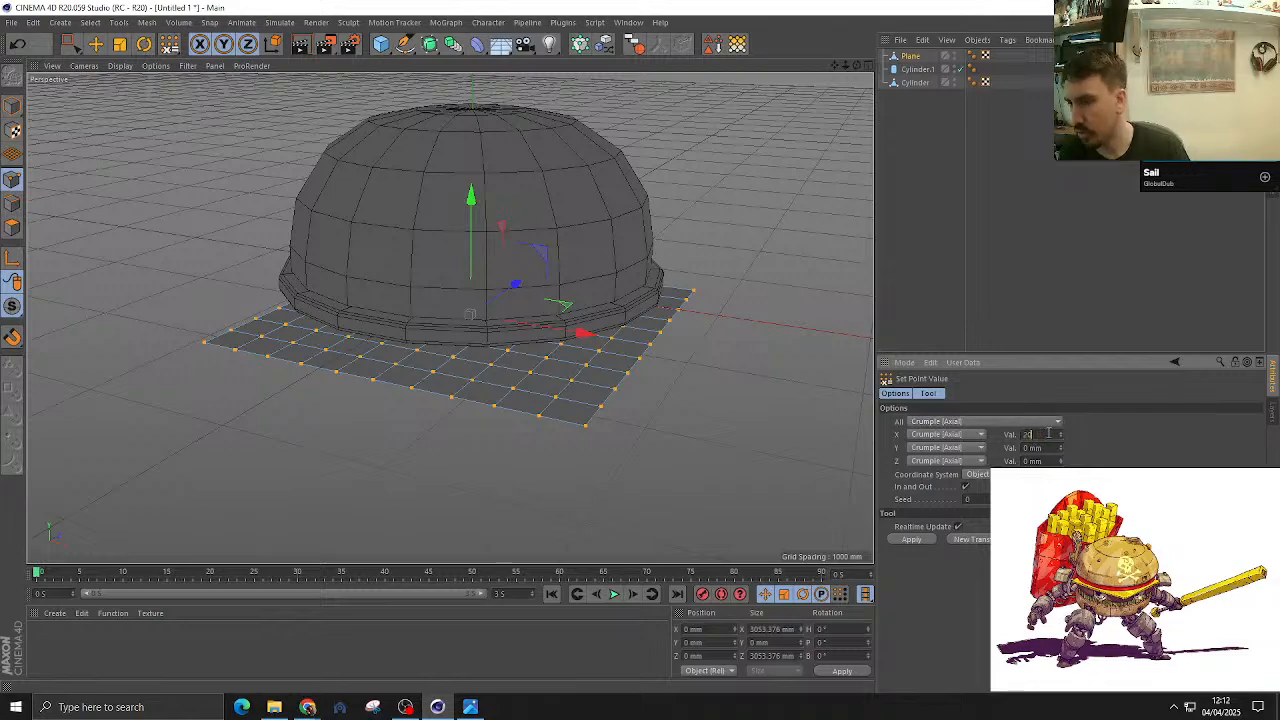
key("Tab")
type("20")
key("Tab")
type("20")
key("Return")
left_click_drag(600, 360, 586, 306, "alt")
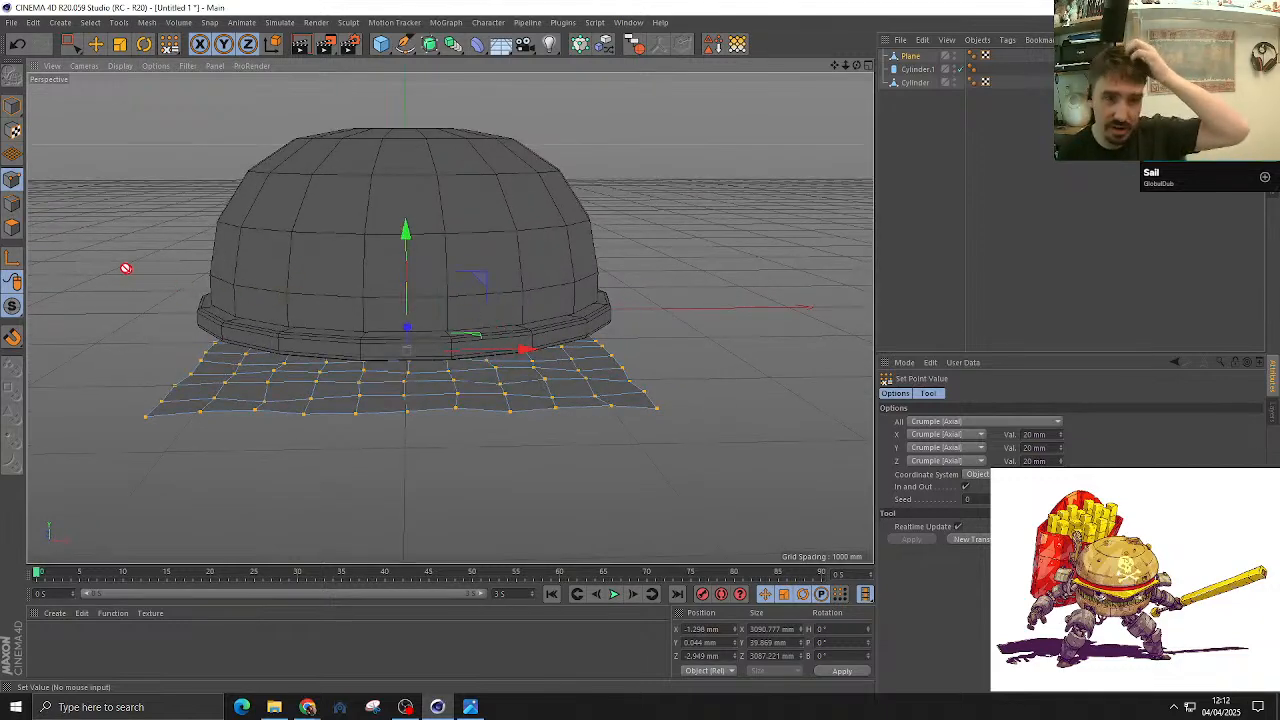
Step: Extrude all polygons of the crumpled plane with a 50 mm offset
left_click(12, 228)
key("d")
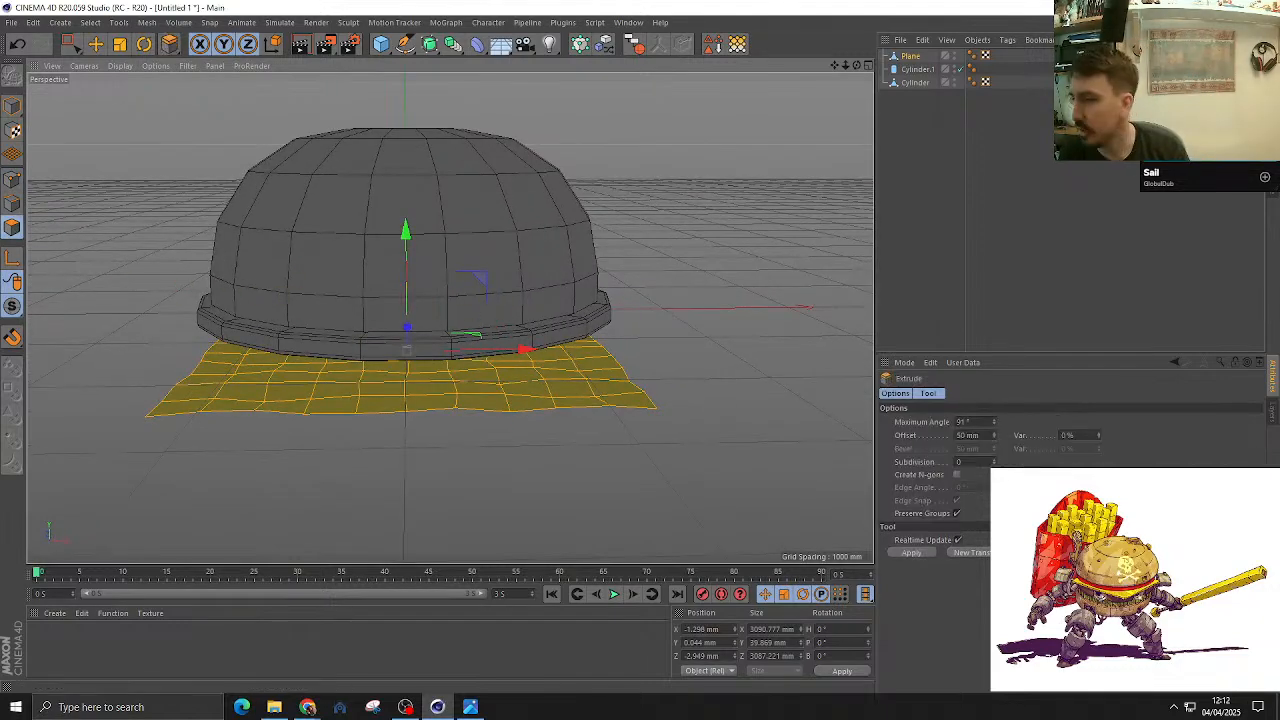
left_click(907, 550)
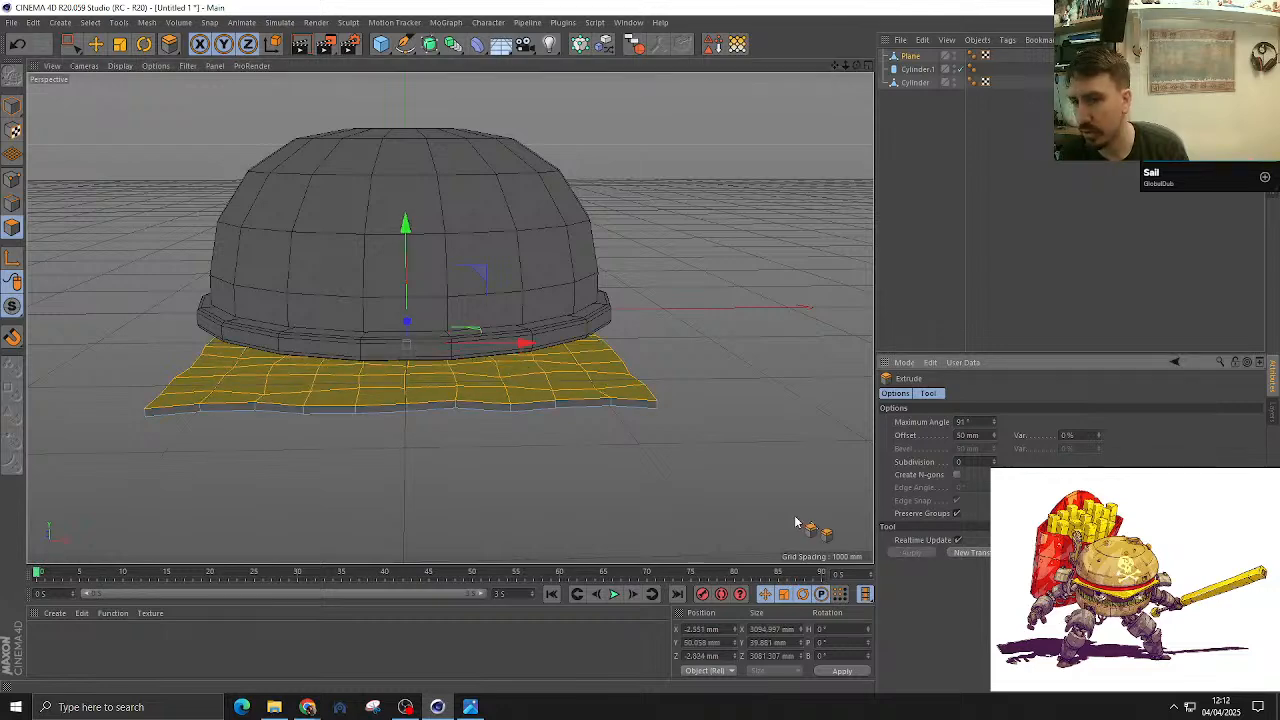
left_click_drag(760, 505, 237, 257, "alt")
Step: Raise the extruded top faces to a Y position of about 96 mm to thicken the slab
left_click(13, 104)
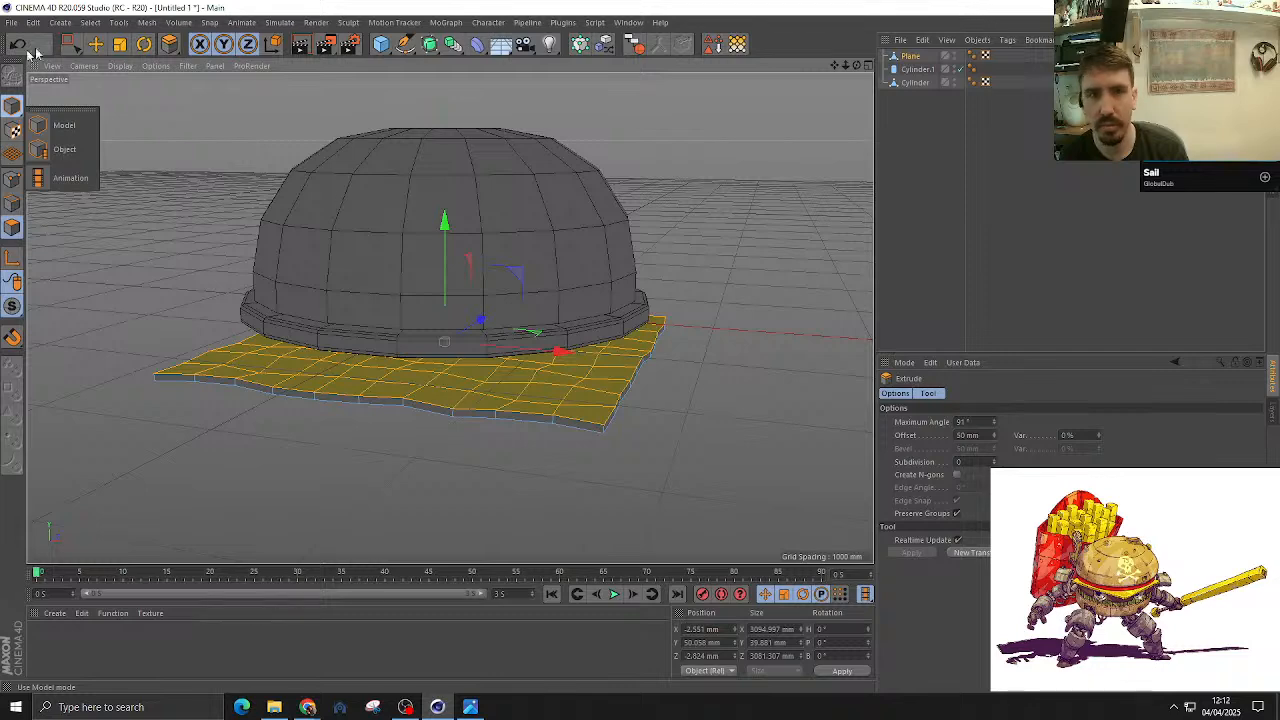
left_click(97, 44)
scroll(445, 283, "up", 2)
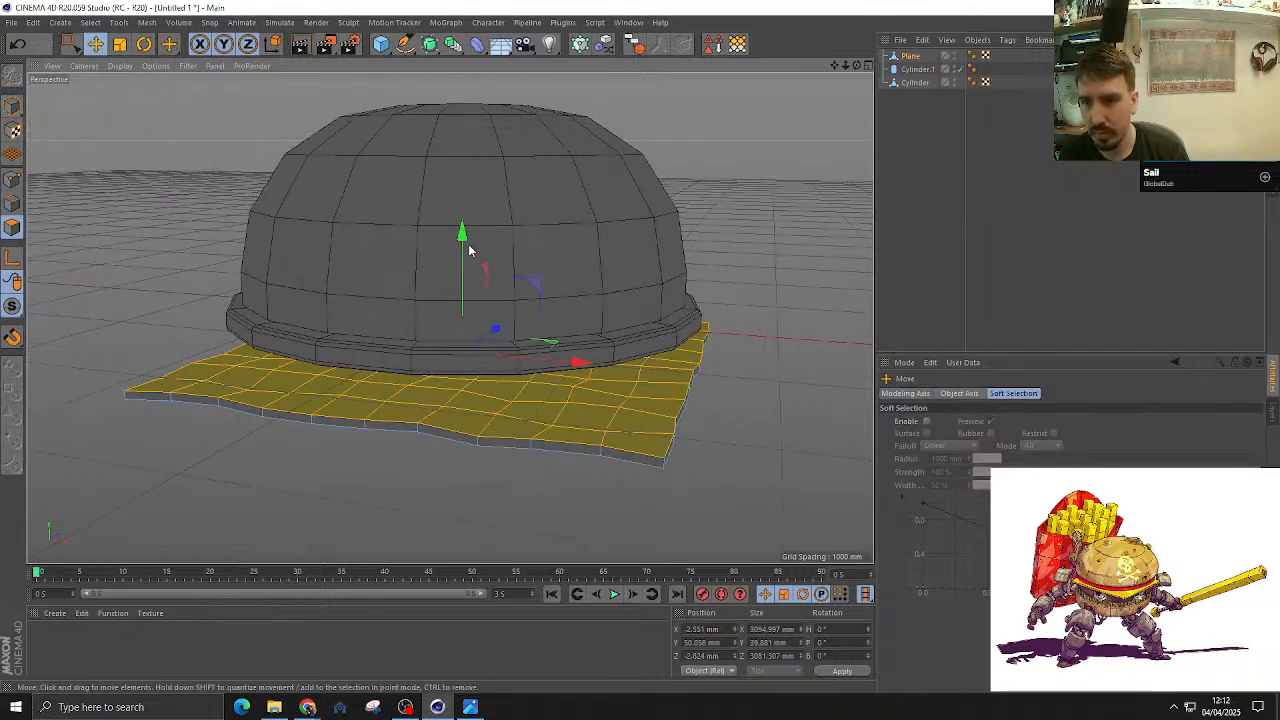
left_click_drag(468, 245, 468, 236)
Step: Loop-select the slab's outer edges along the top and bottom perimeters and at the corners
left_click(10, 203)
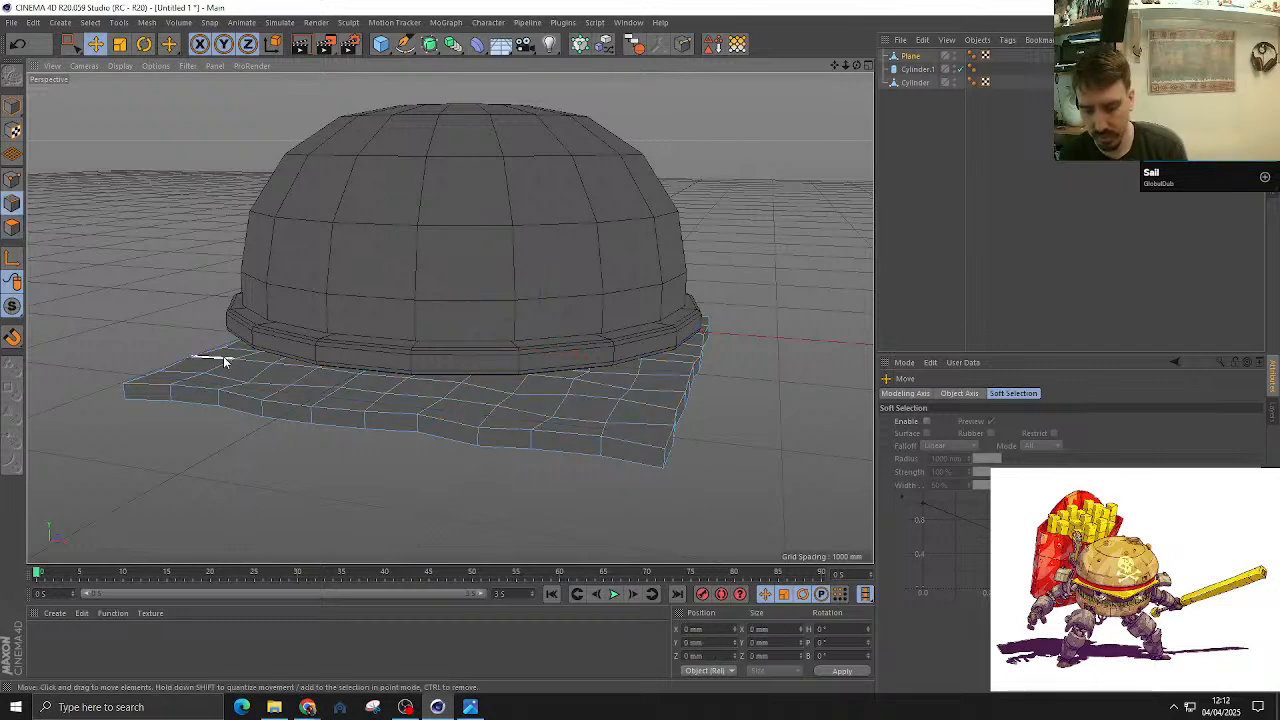
key("u")
key("l")
left_click(253, 402)
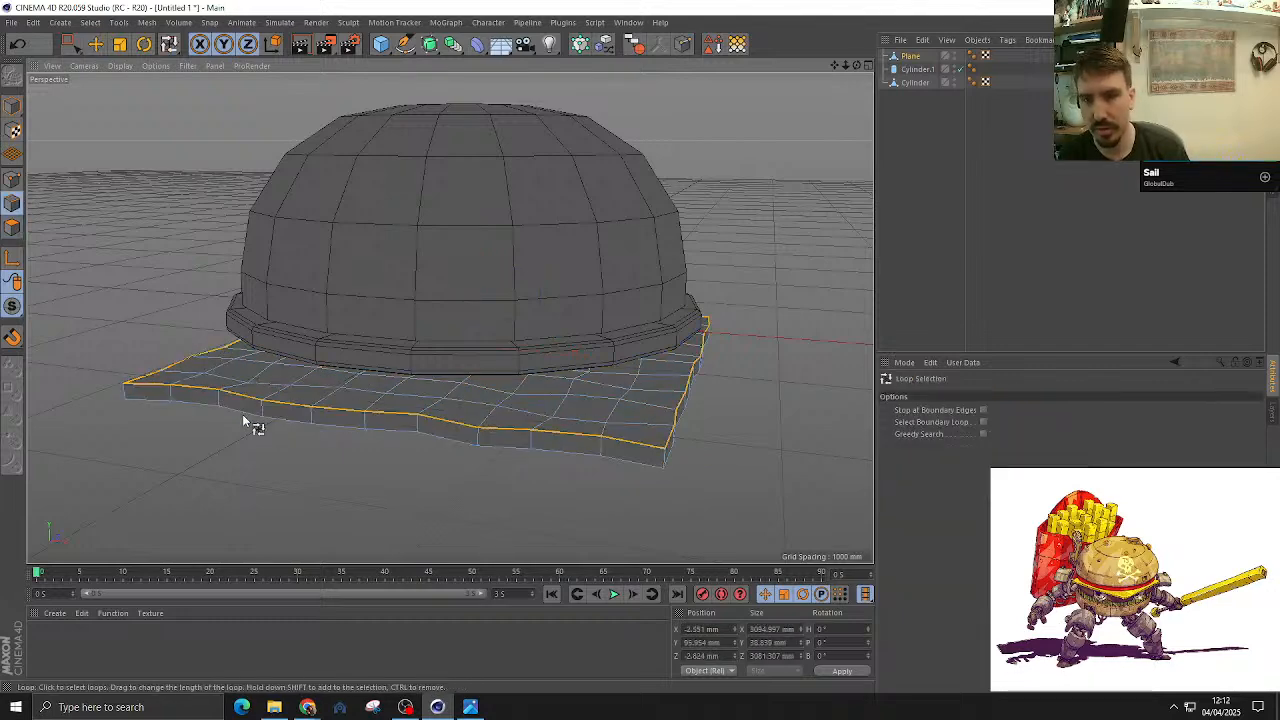
scroll(650, 465, "up", 5)
scroll(740, 440, "down", 5)
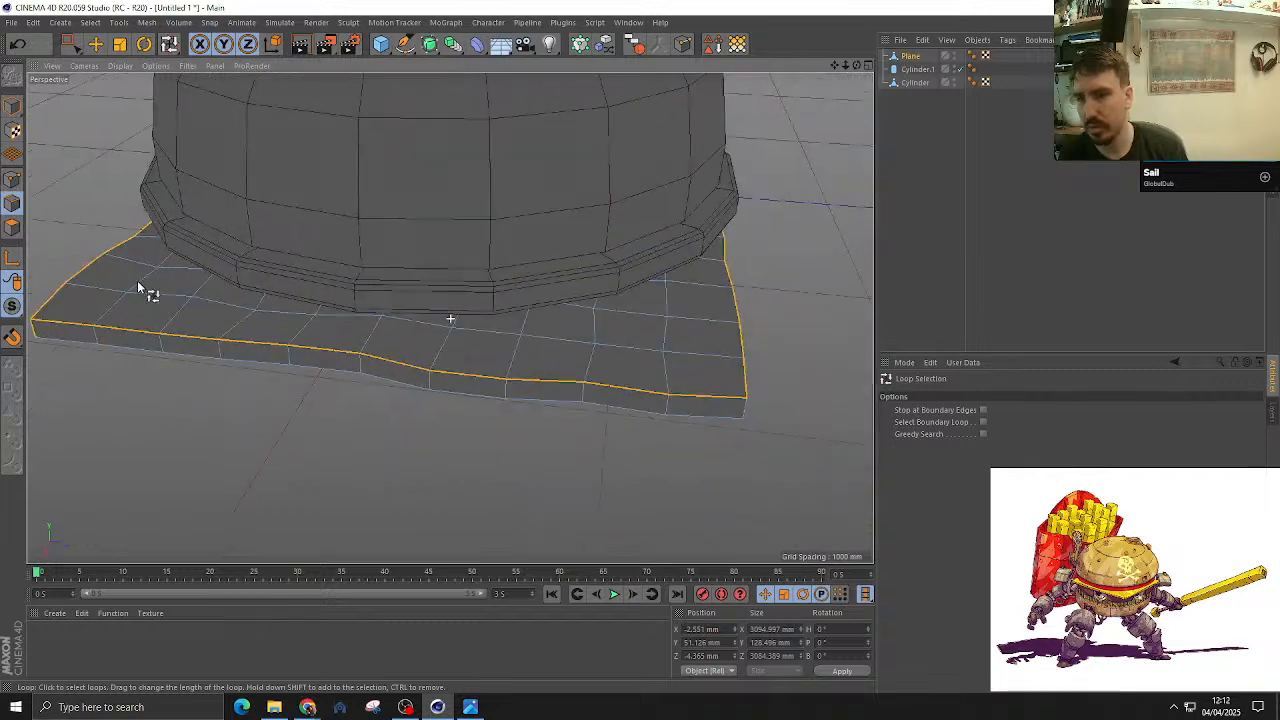
left_click_drag(147, 290, 571, 420, "alt")
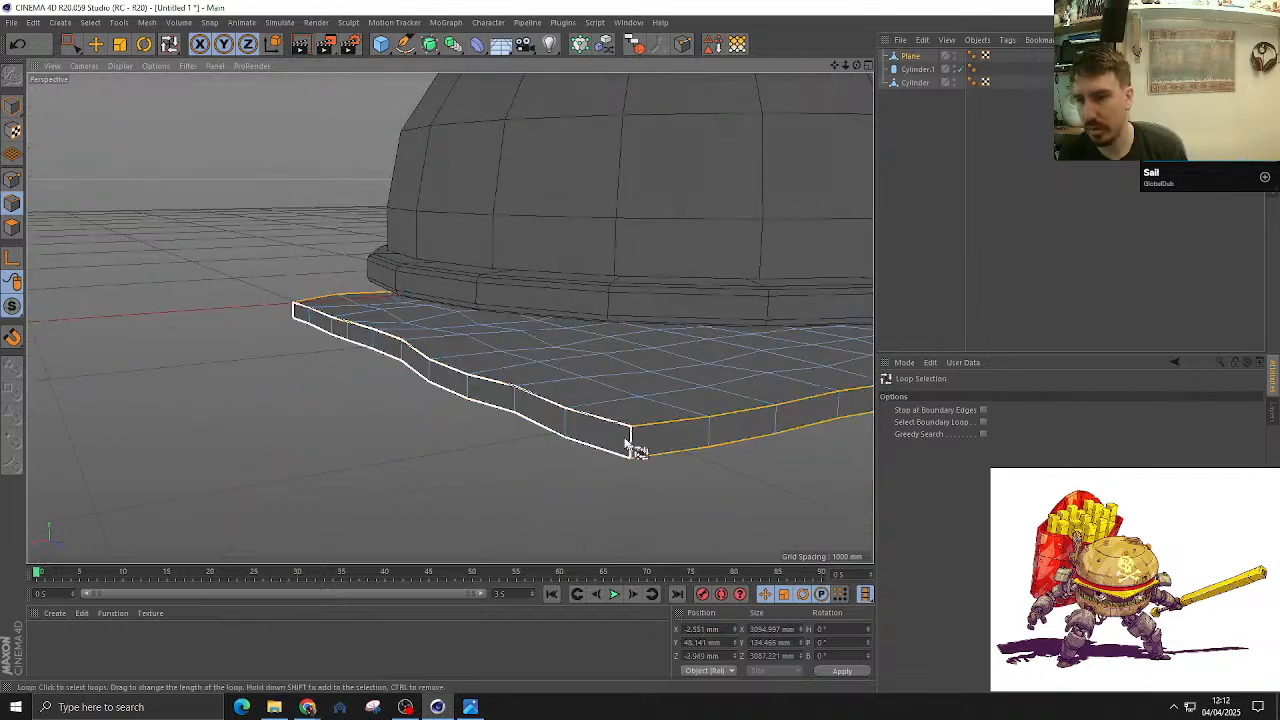
scroll(363, 343, "down", 3)
left_click_drag(363, 343, 548, 362, "alt")
scroll(337, 335, "down", 4)
scroll(770, 352, "up", 2)
scroll(548, 362, "up", 1)
left_click(551, 363)
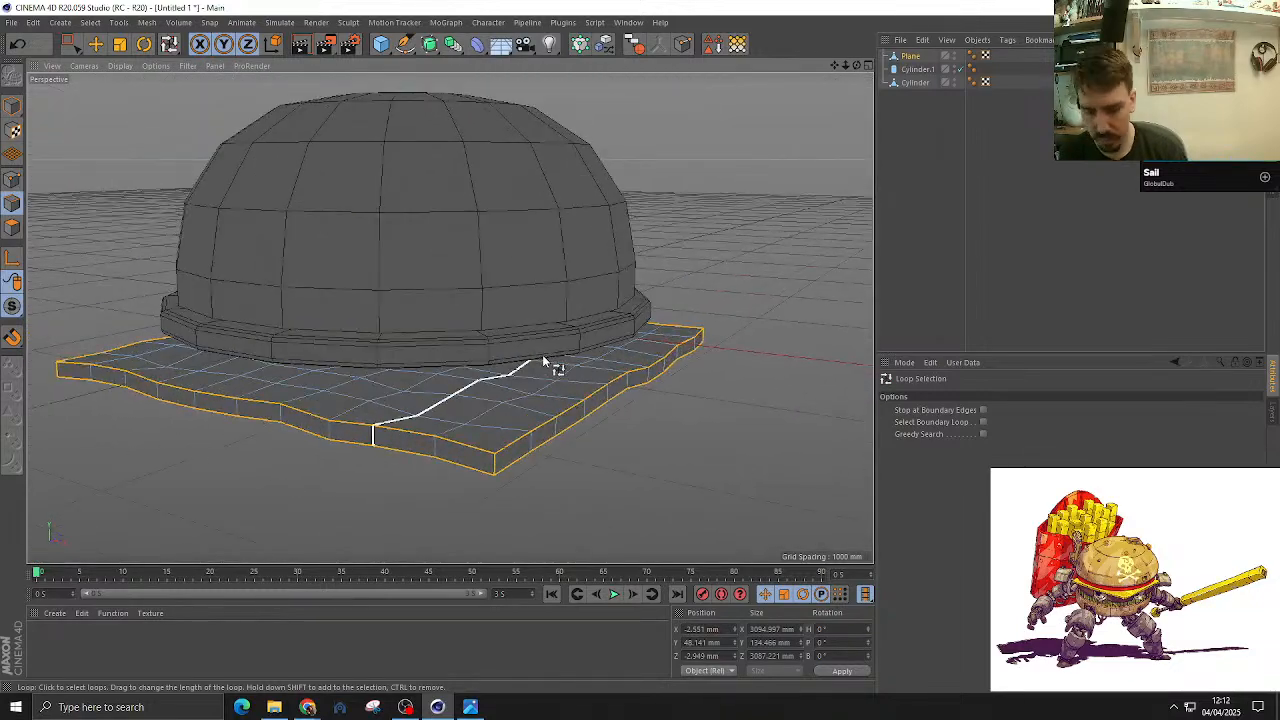
Step: Bevel the selected outer edges with a 20 mm offset and 0 subdivisions
right_click(548, 362)
left_click(580, 475)
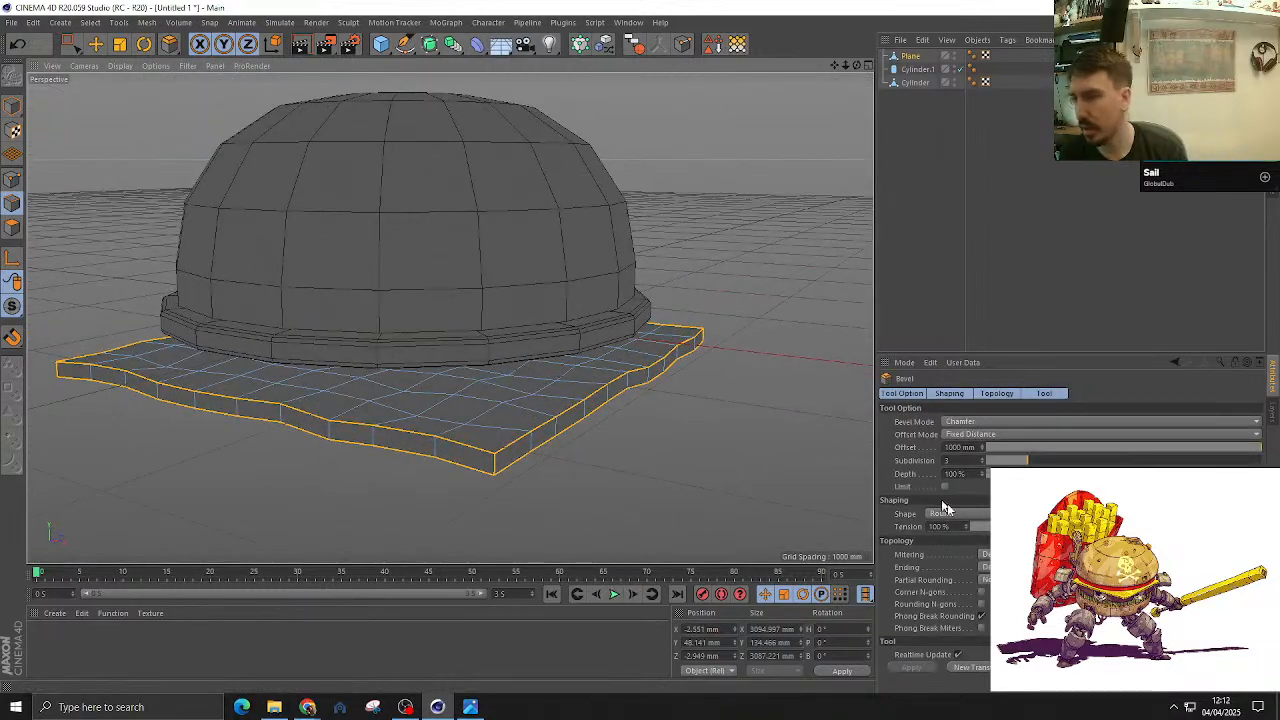
left_click(963, 447)
type("20")
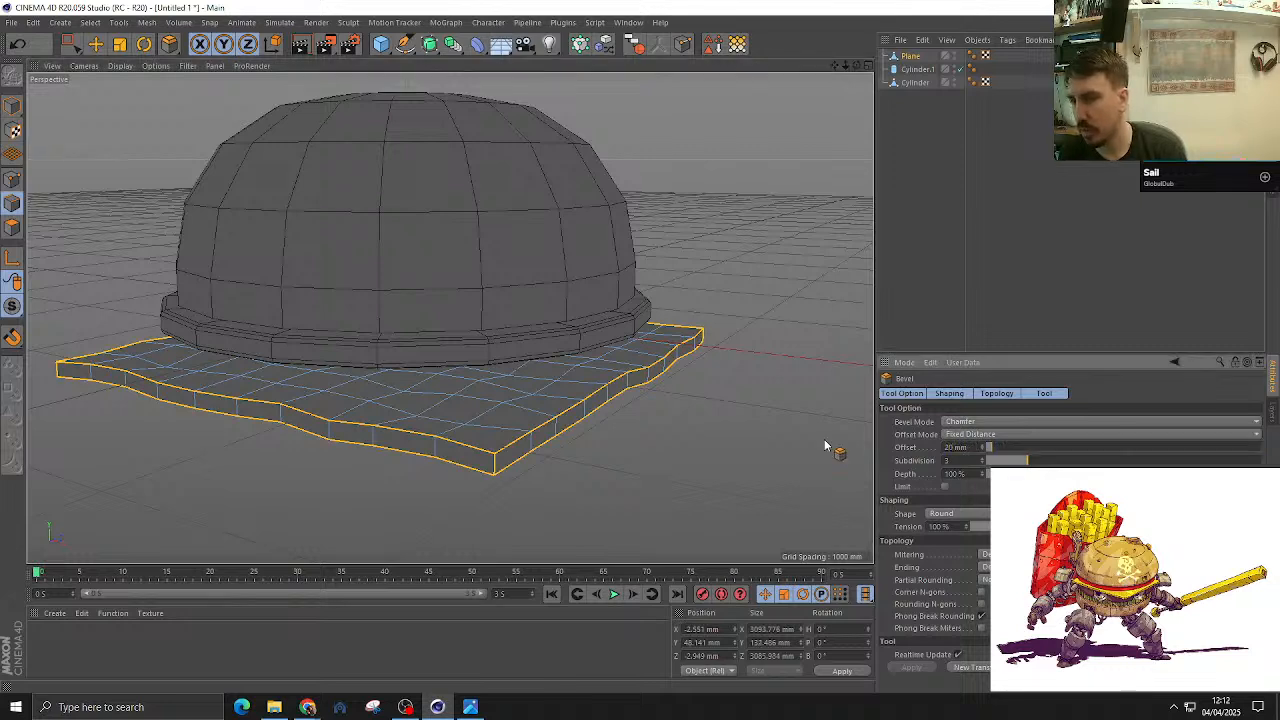
key("Tab")
type("1")
key("Return")
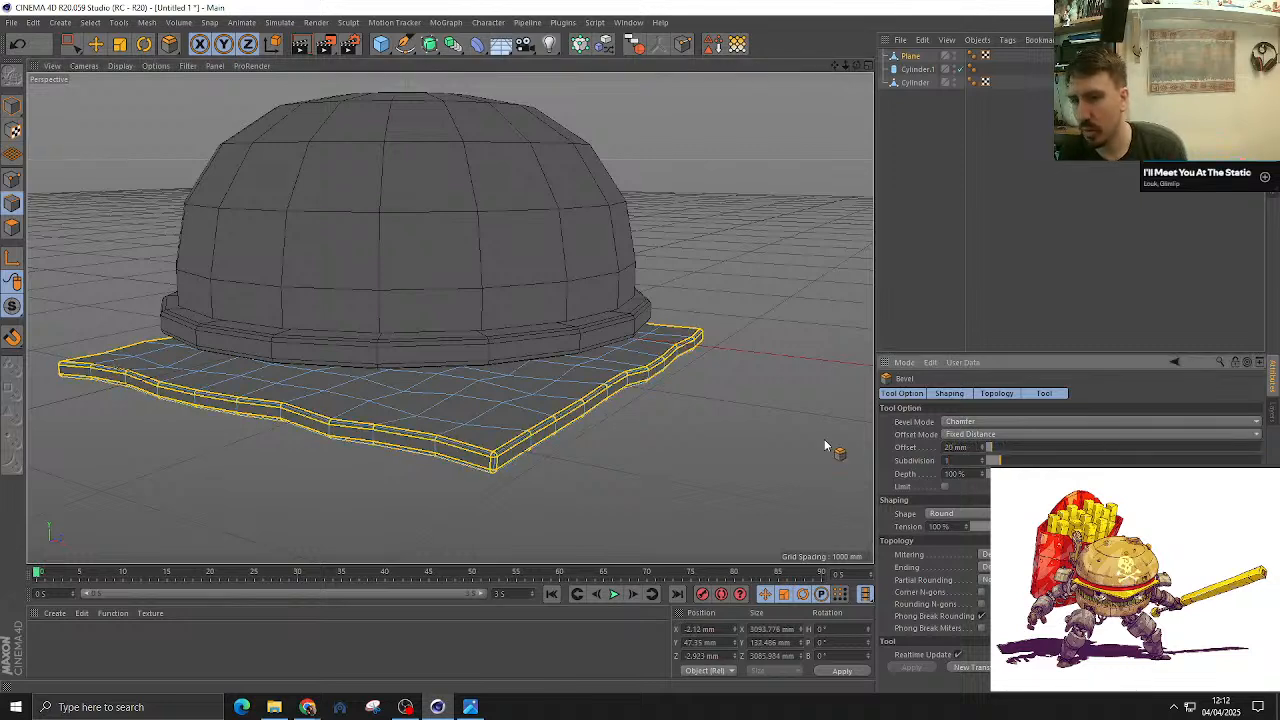
left_click_drag(970, 460, 862, 463)
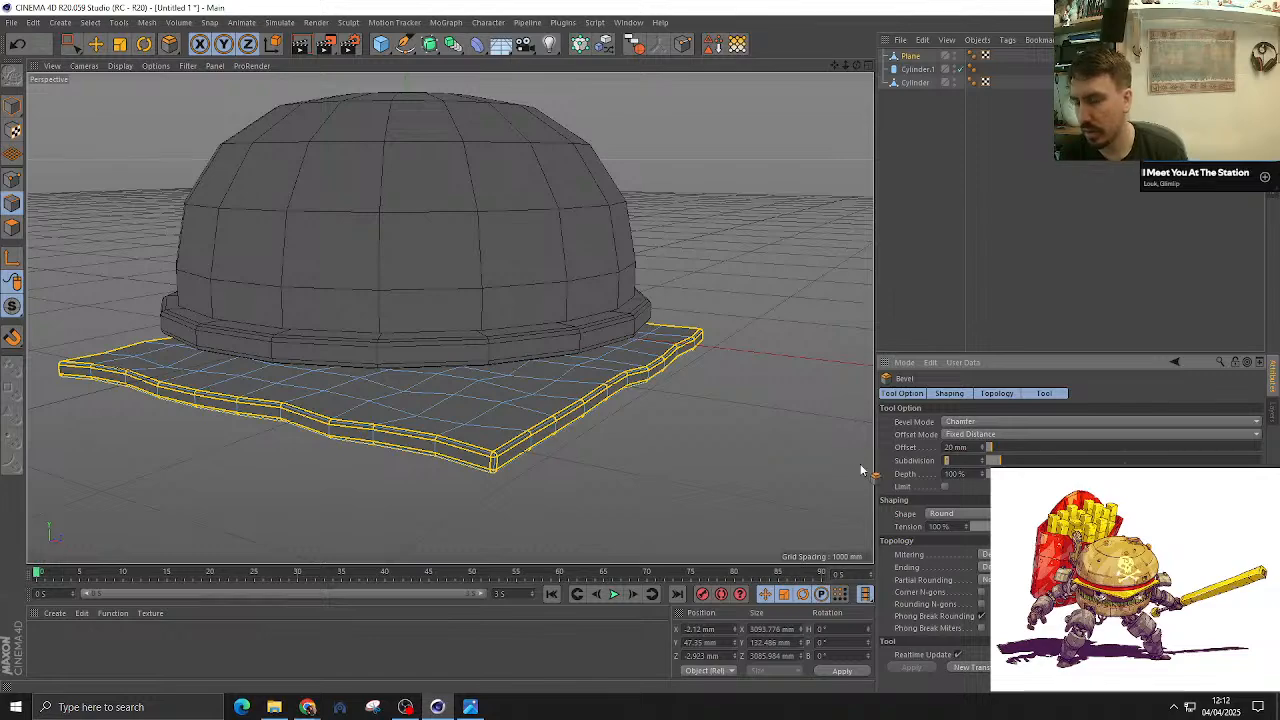
type("0")
key("Return")
Step: Move the whole wavy slab up about 222 mm so it sits against the disc
left_click_drag(577, 467, 266, 423, "alt")
left_click(10, 105)
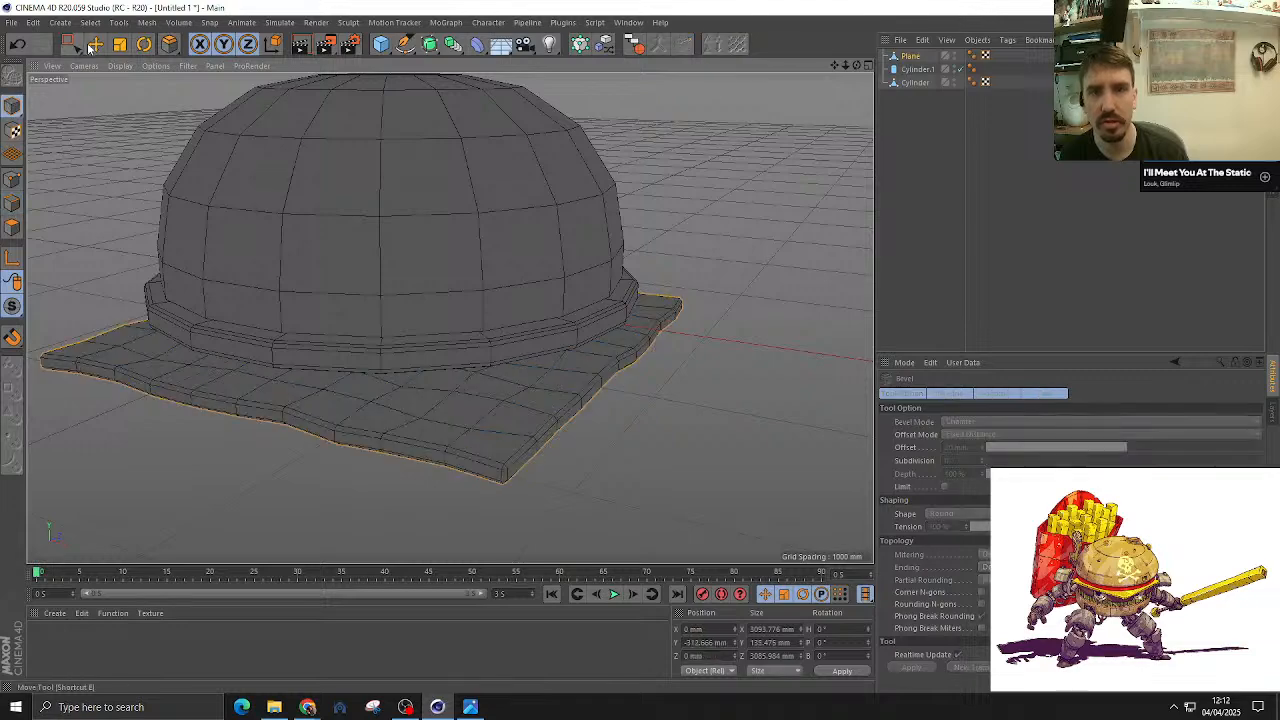
key("e")
left_click_drag(391, 220, 396, 198)
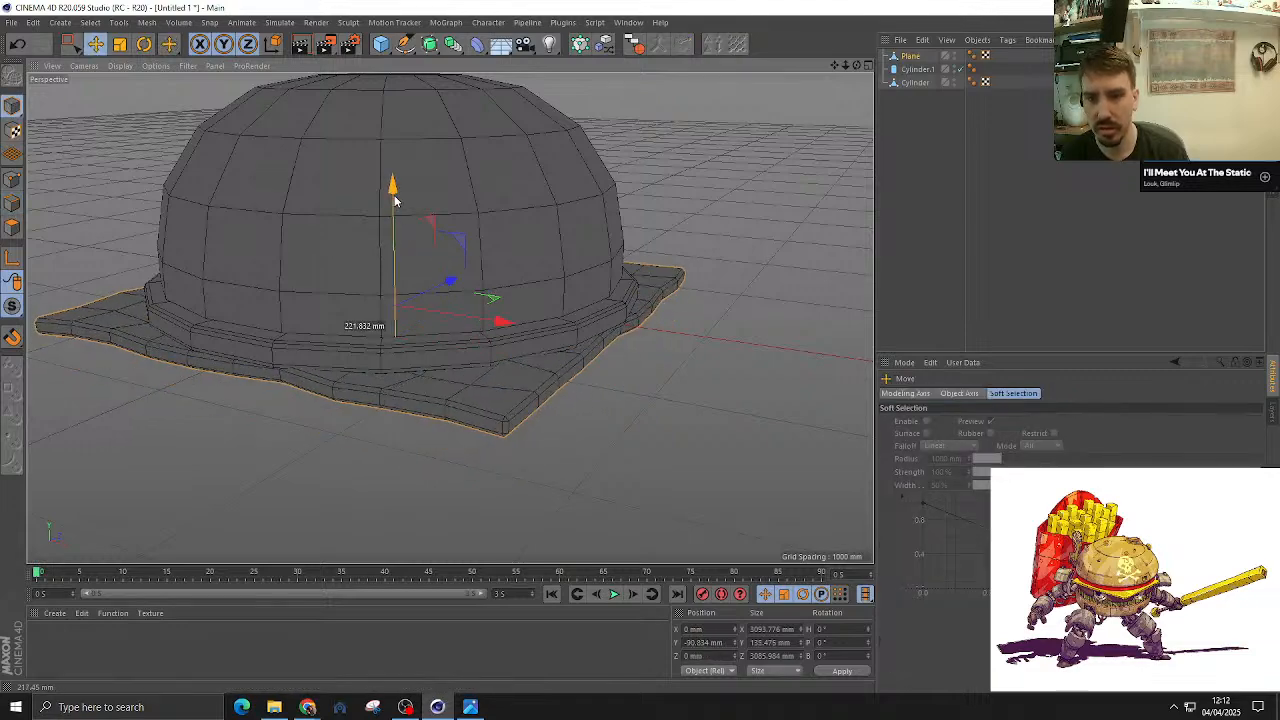
Step: Scale the wavy slab down uniformly to about 2899 by 2886 mm
left_click_drag(360, 237, 400, 178, "alt")
mouse_move(438, 169)
right_mouse_down("alt")
mouse_move(460, 180)
mouse_move(449, 163)
right_mouse_up("alt")
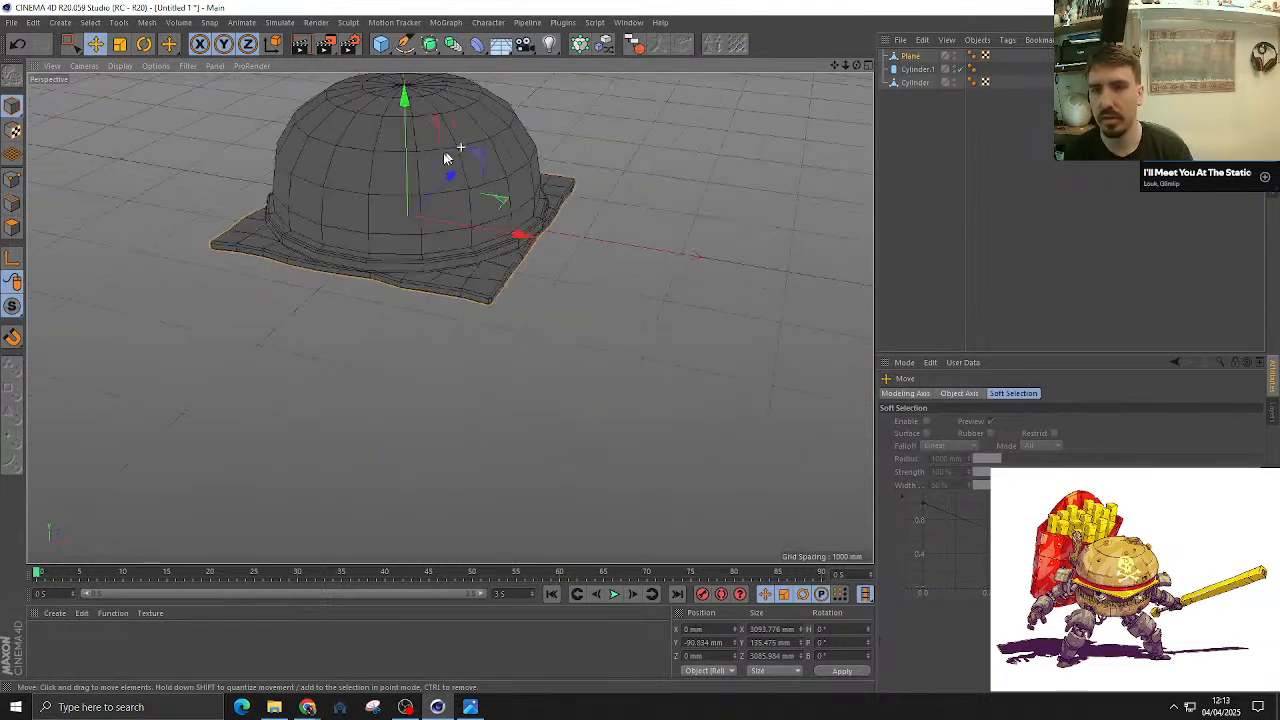
left_click_drag(449, 163, 420, 280, "alt")
key("r")
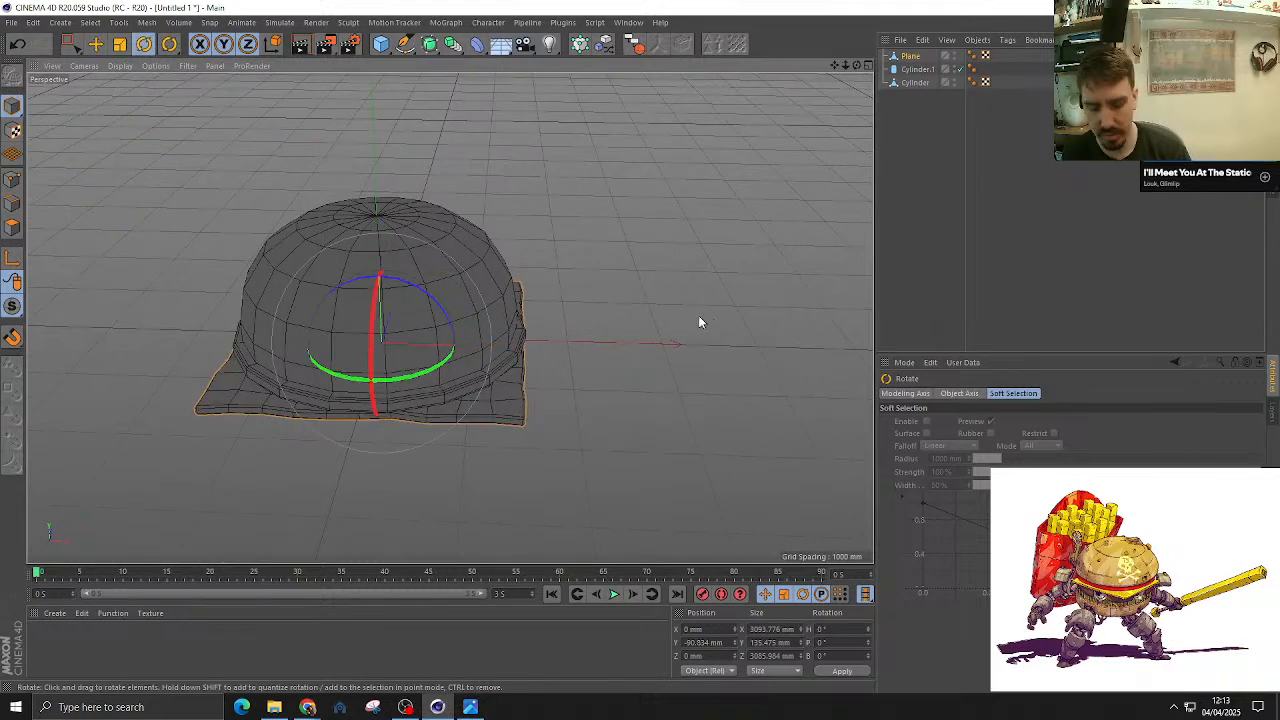
key("t")
left_click_drag(659, 344, 574, 214)
key("y")
key("e")
Step: Make the disc under the dome editable and name the wavy square slab Bun_Top
left_click(913, 69)
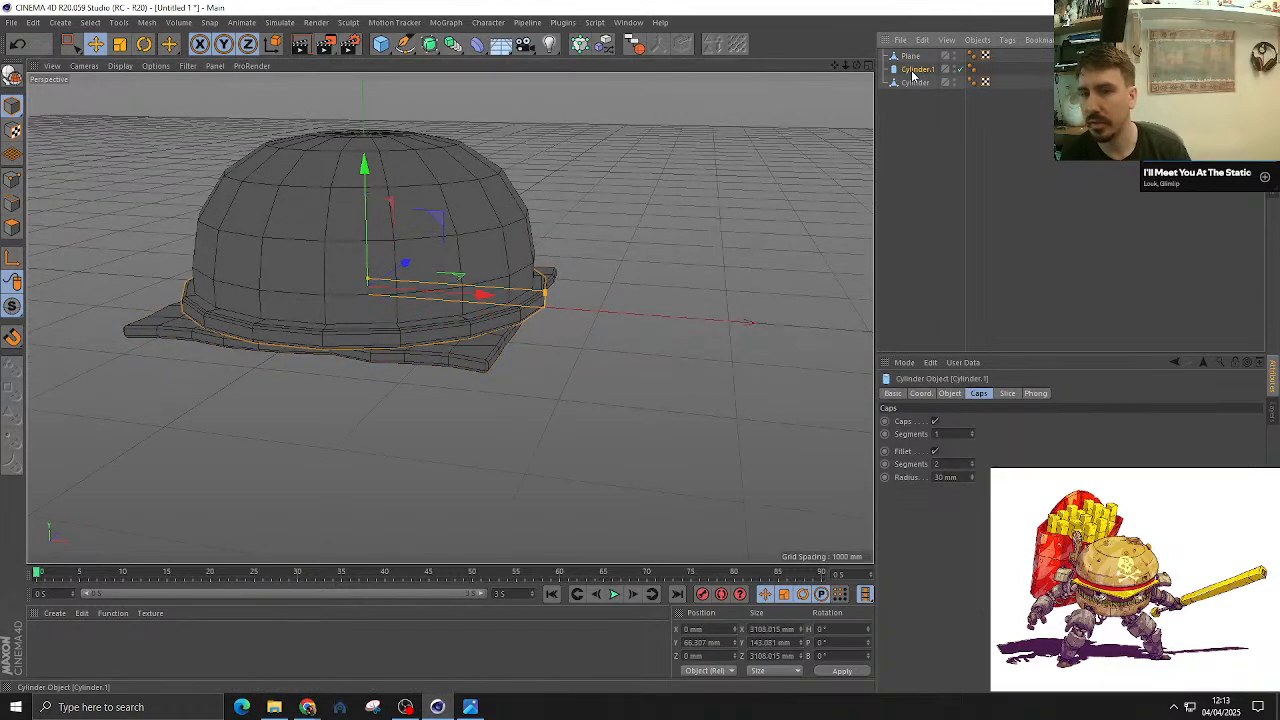
left_click(910, 56)
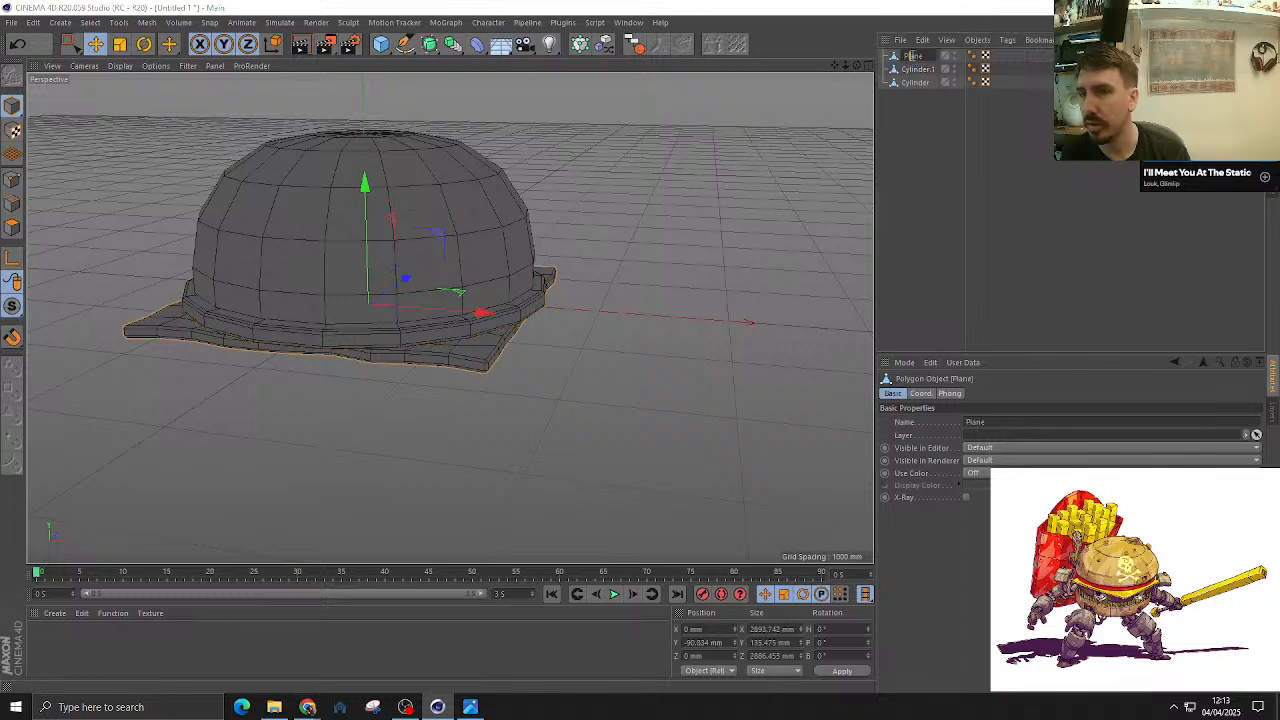
double_click(913, 56)
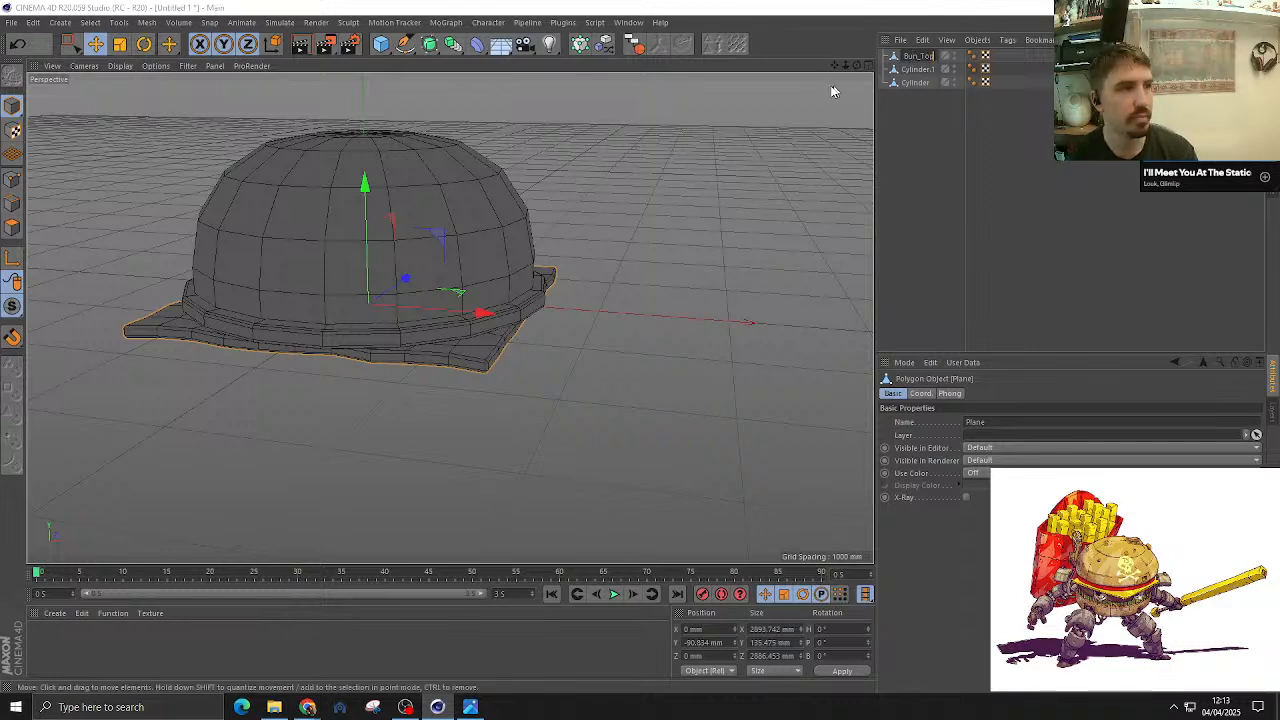
key("Tab")
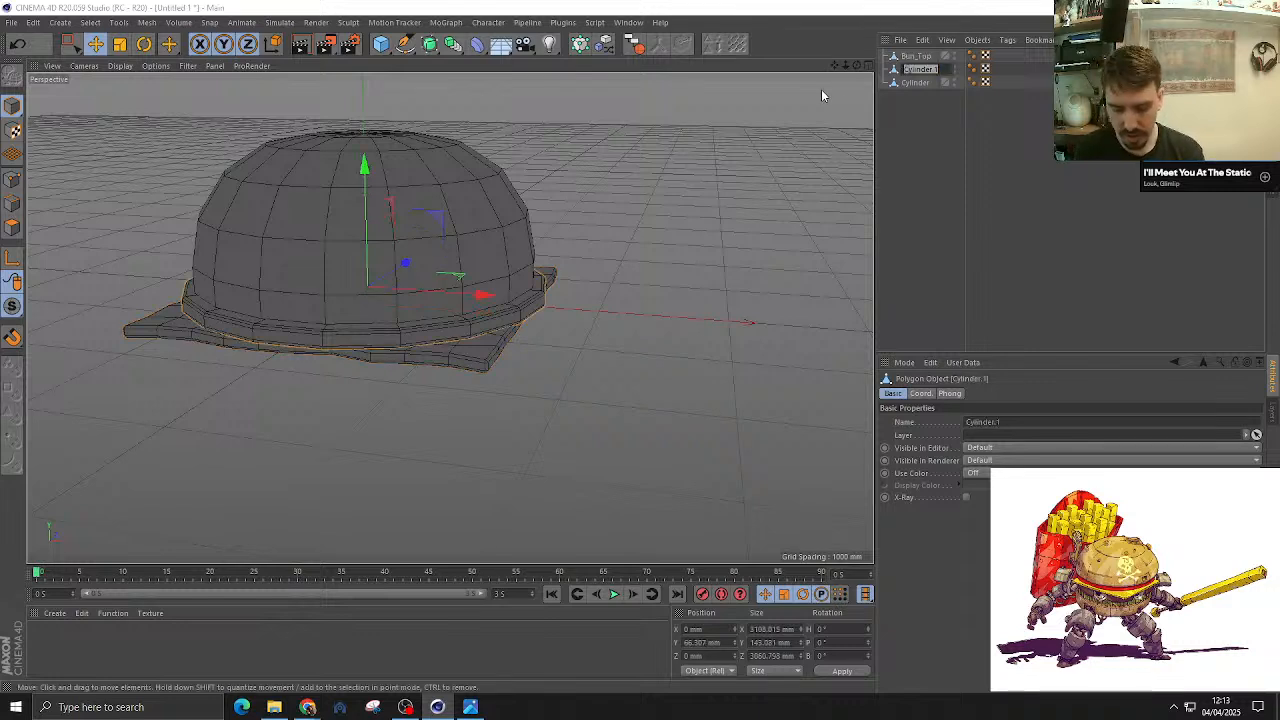
Step: Rename the flat disc under the dome as Tomato
type("Tomat")
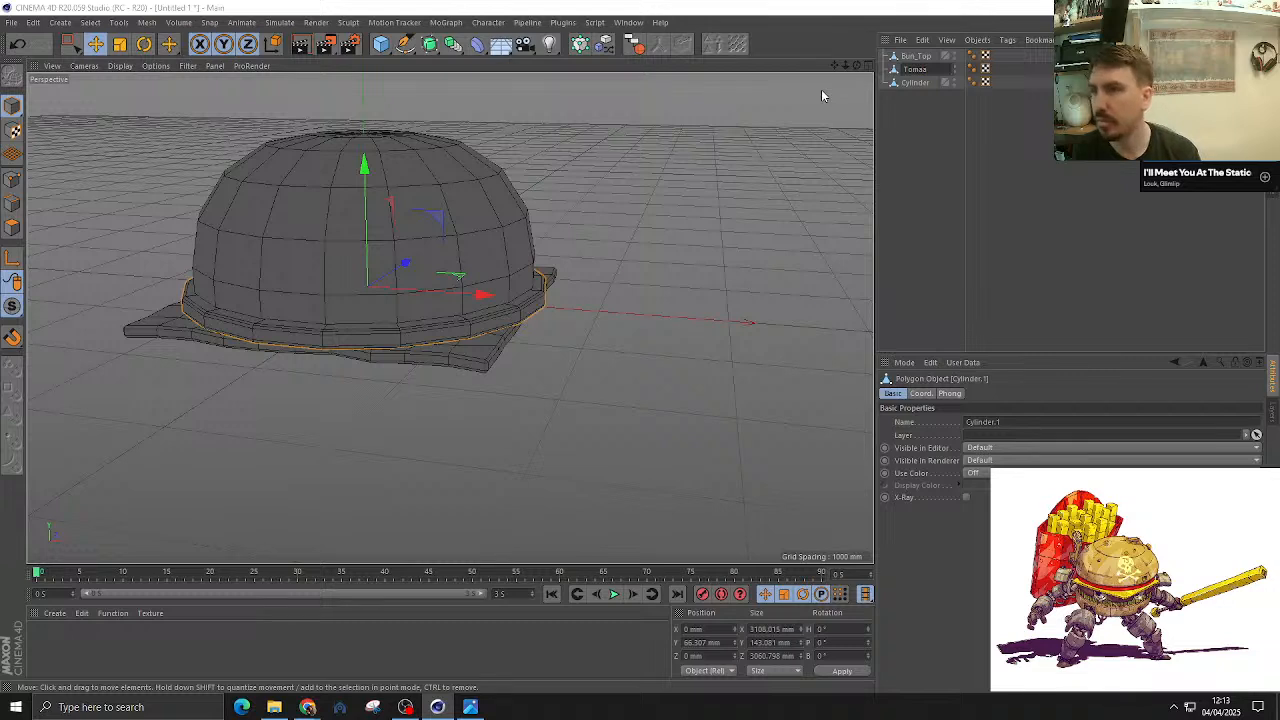
key("BackSpace")
type("to")
key("Tab")
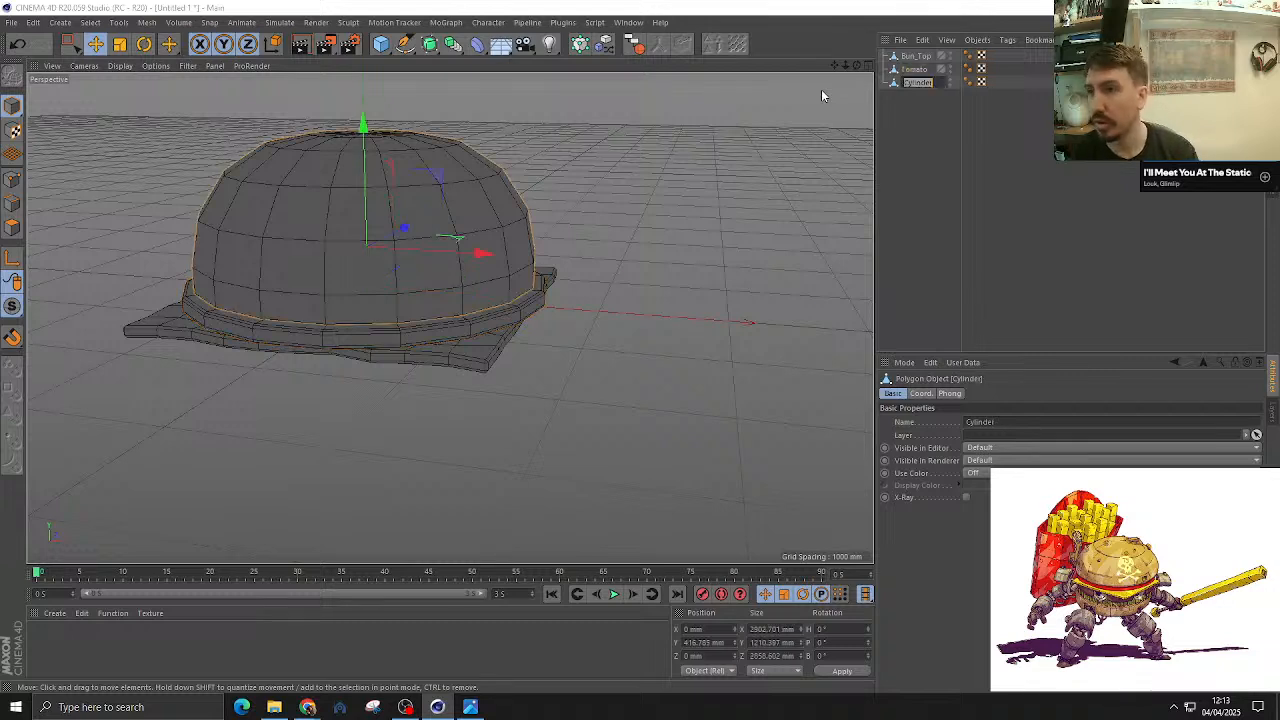
Step: Rename the wavy square slab as Cheese and the dome as Bun_Top
key("shift+Tab")
key("shift+Tab")
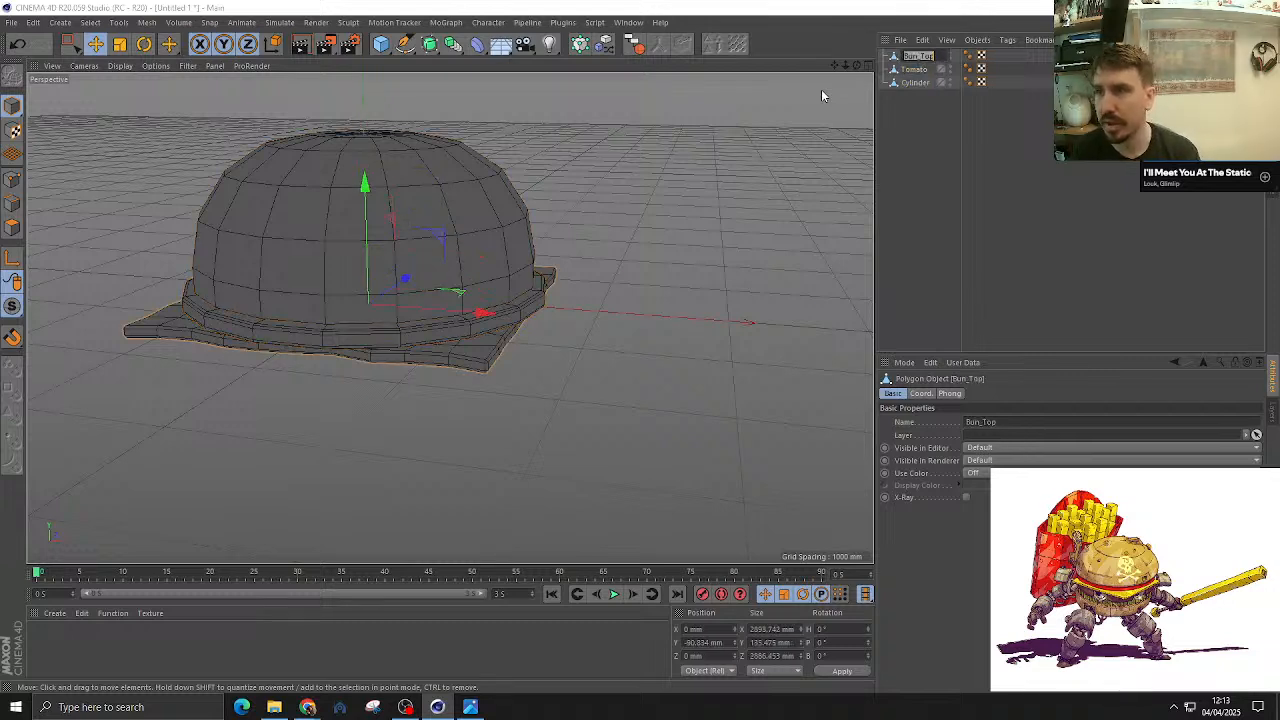
type("Cheese")
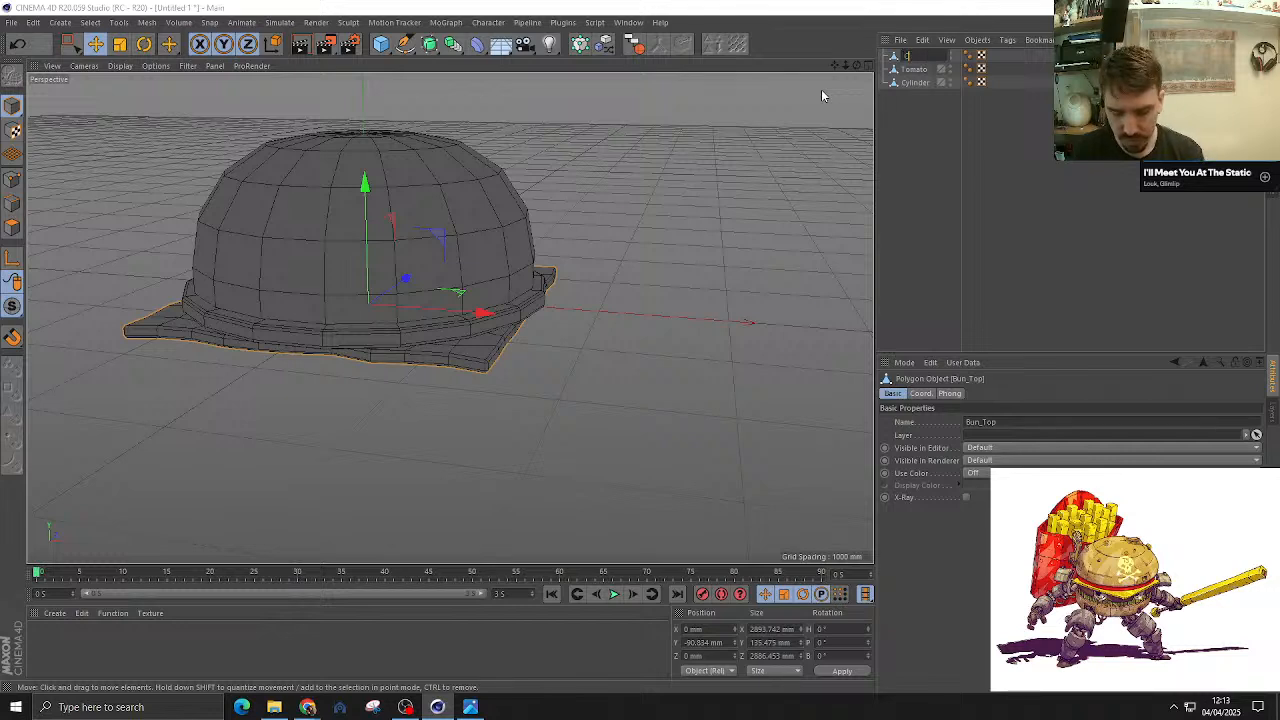
key("Tab")
key("Tab")
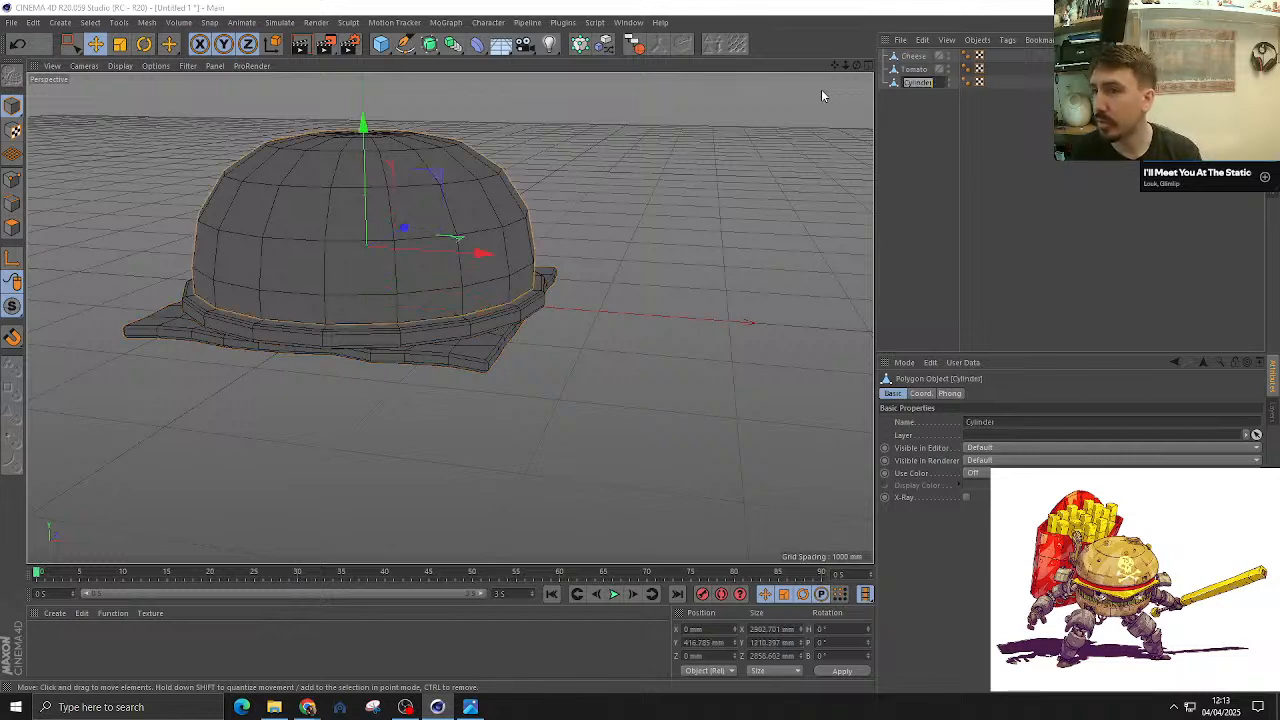
type("Bun_Top")
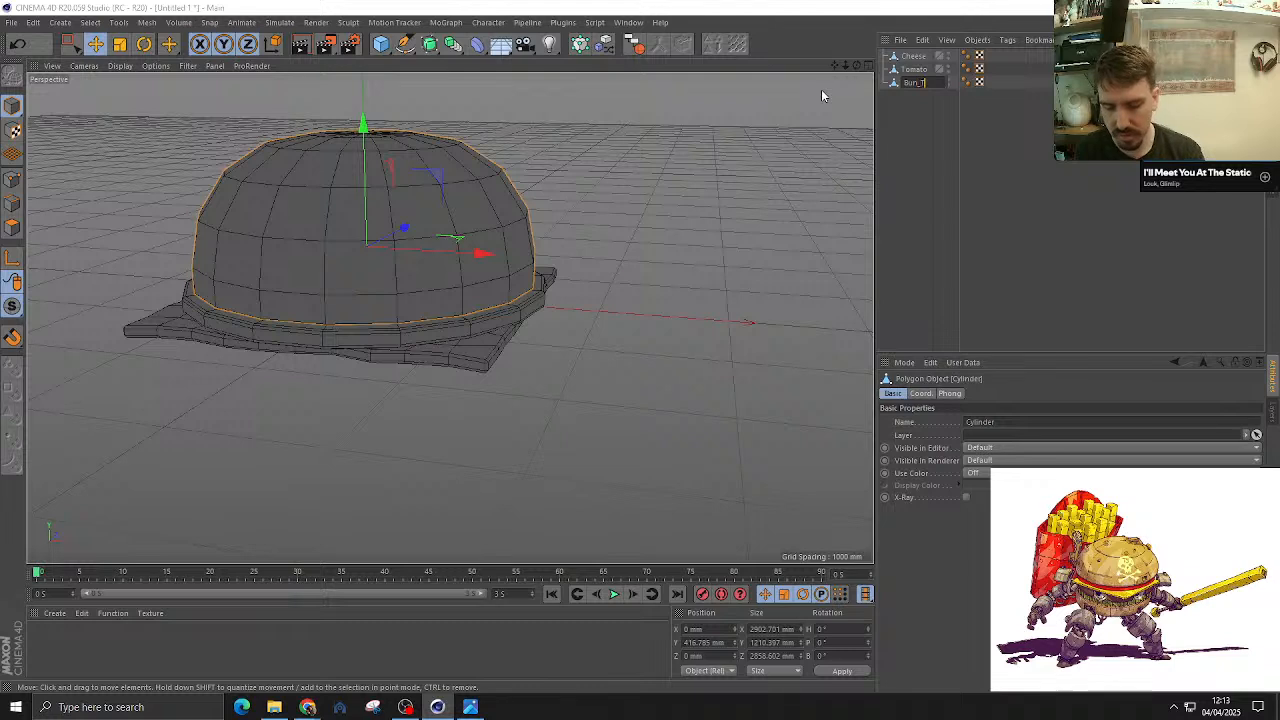
key("Return")
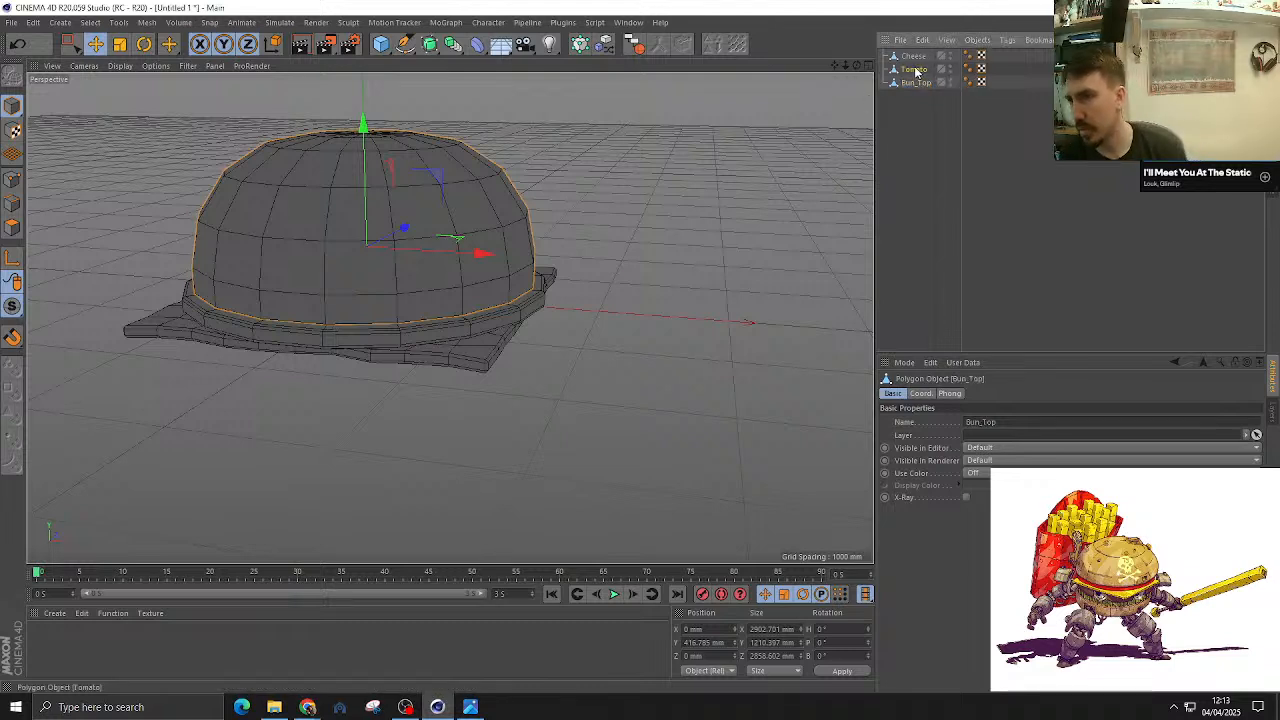
Step: Make Tomato and Cheese children of Bun_Top, and check the group by switching the parent's viewport visibility off and on
left_click_drag(918, 82, 919, 86)
left_click(920, 130)
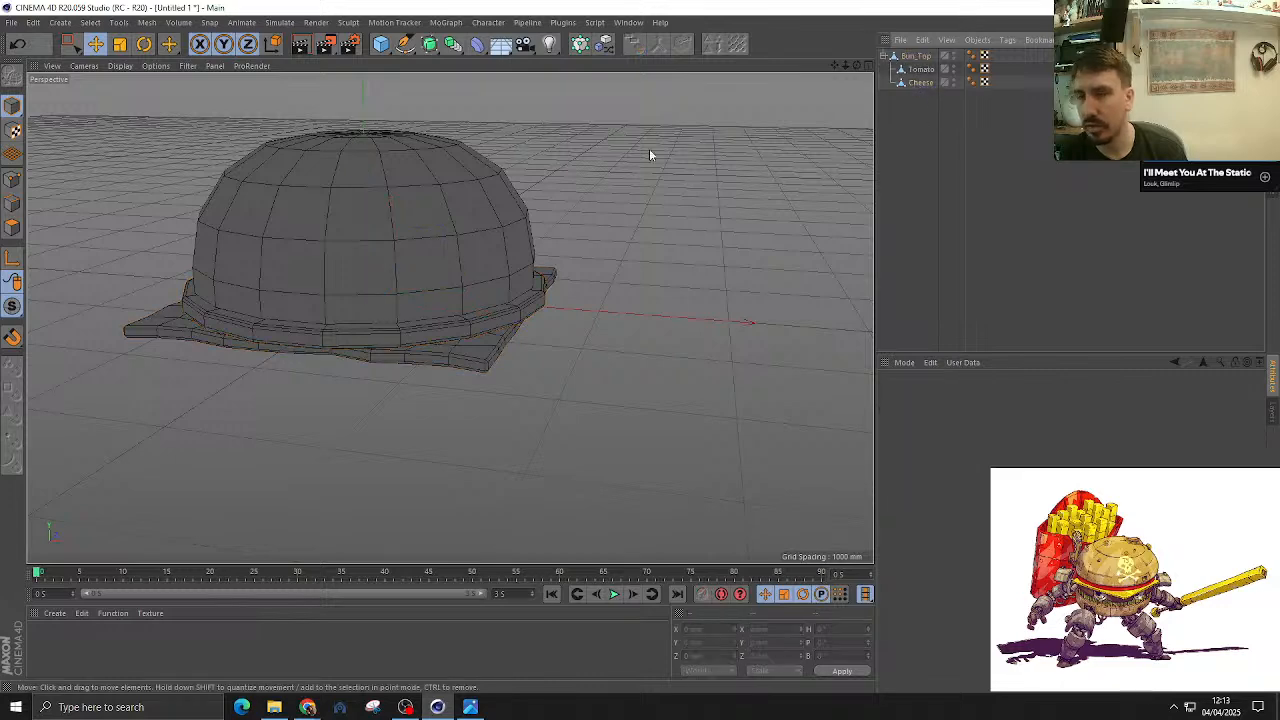
left_click_drag(651, 151, 585, 148, "alt")
key("h")
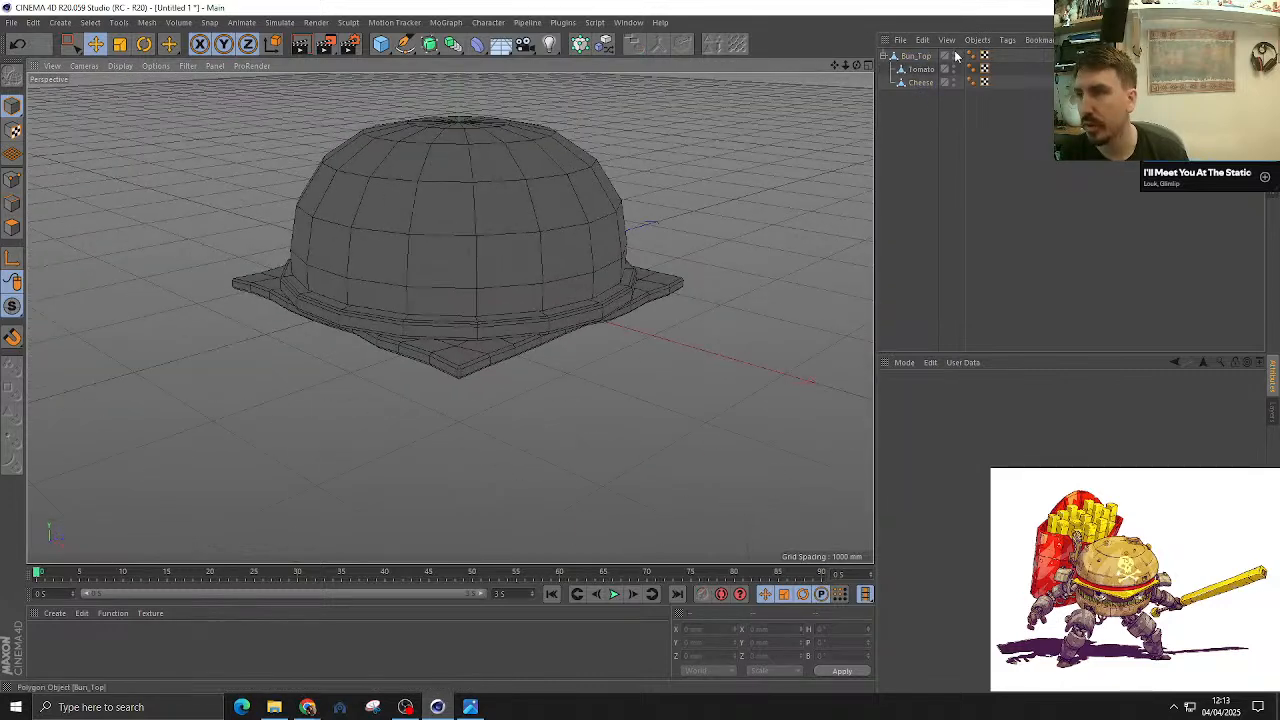
left_click(953, 56)
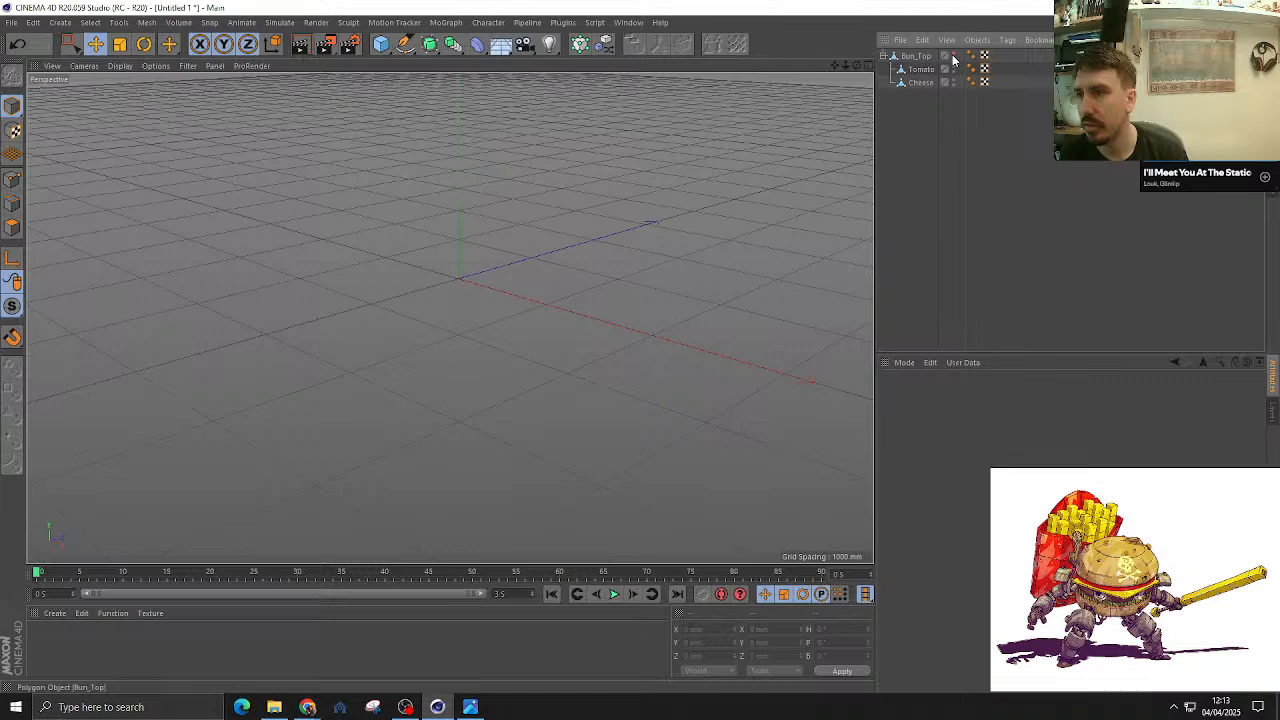
left_click(953, 56)
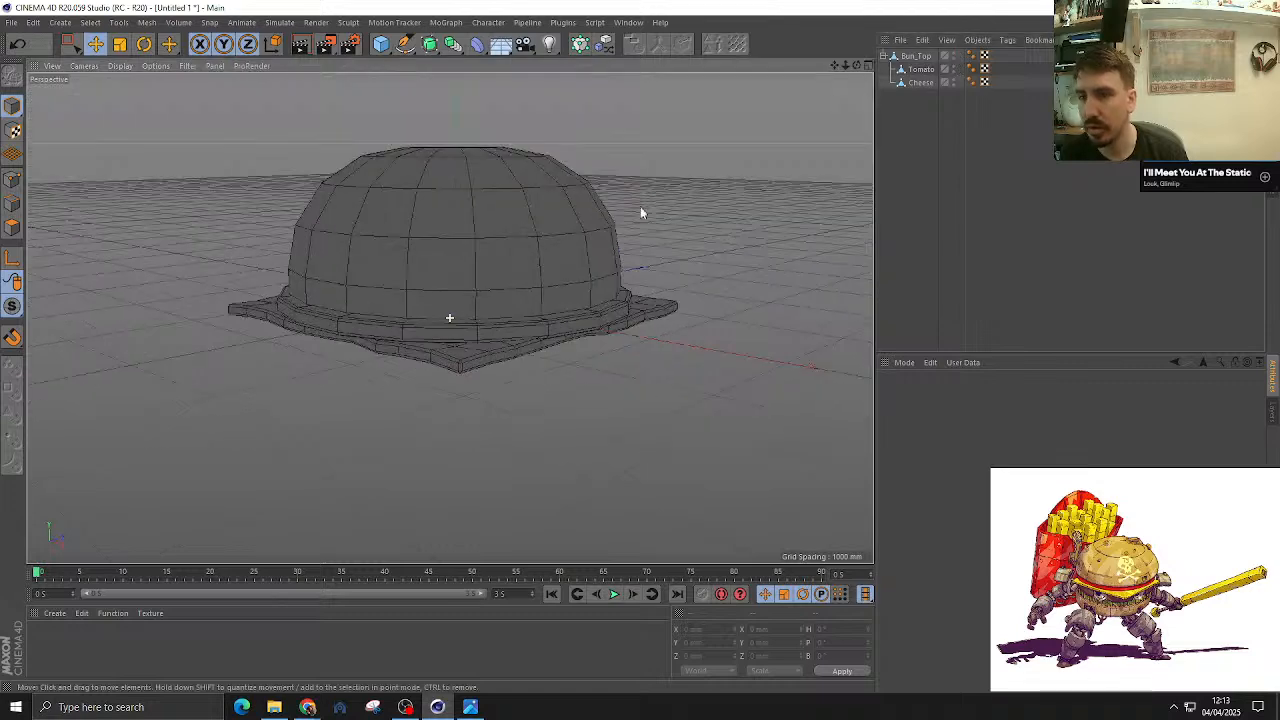
left_click_drag(640, 206, 594, 206, "alt")
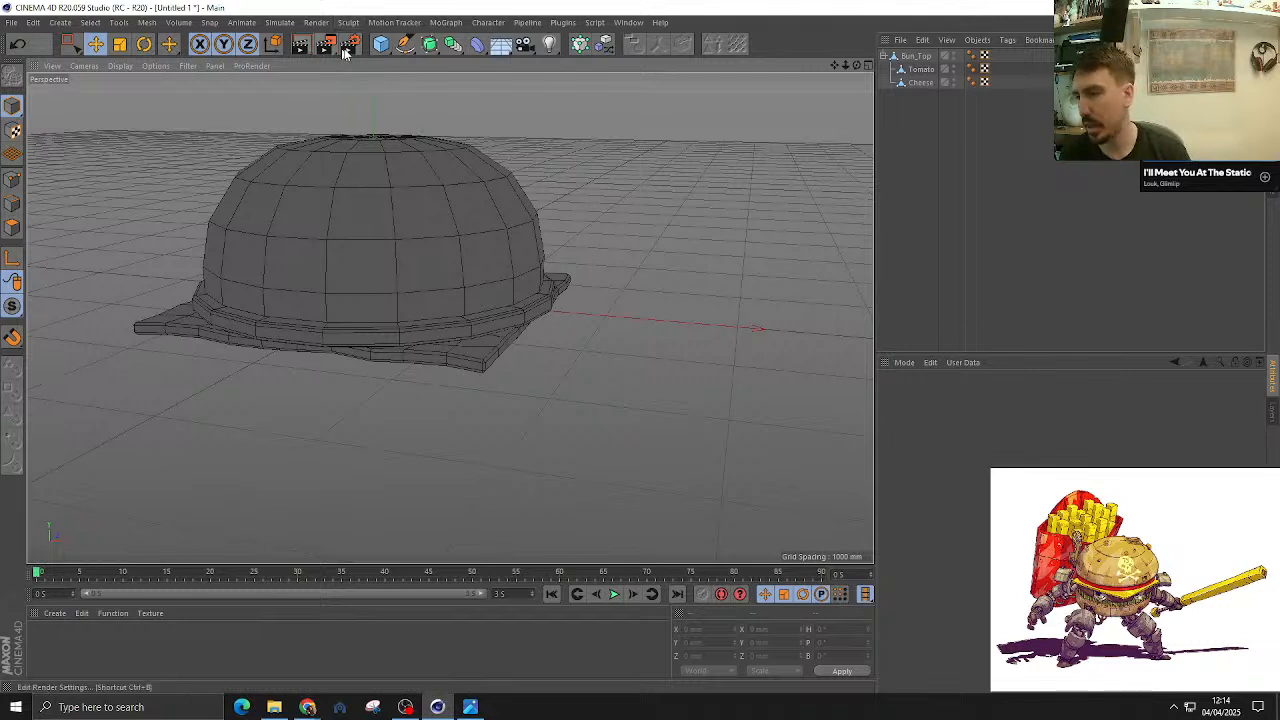
Step: Add a cylinder directly under the cheese slab, flattened to about 515 mm tall and widened to about 2940 mm in diameter
left_click(381, 44)
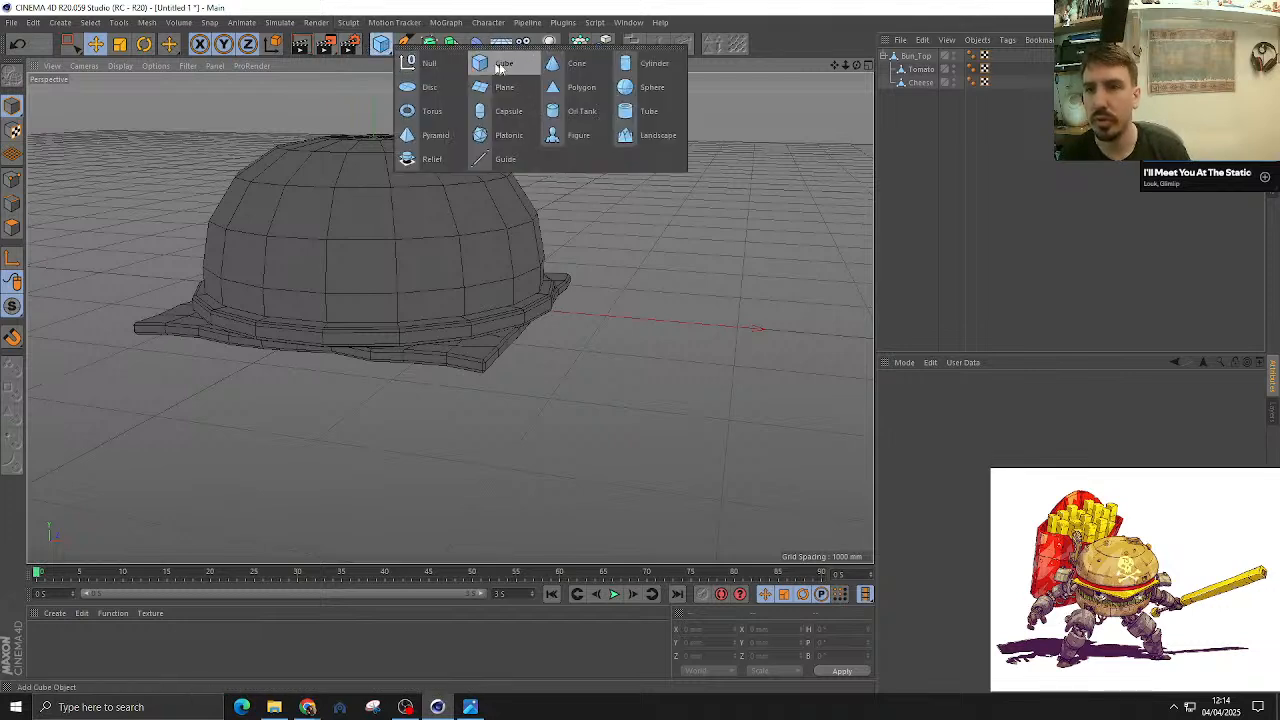
left_click(660, 68)
key("F2")
key("F3")
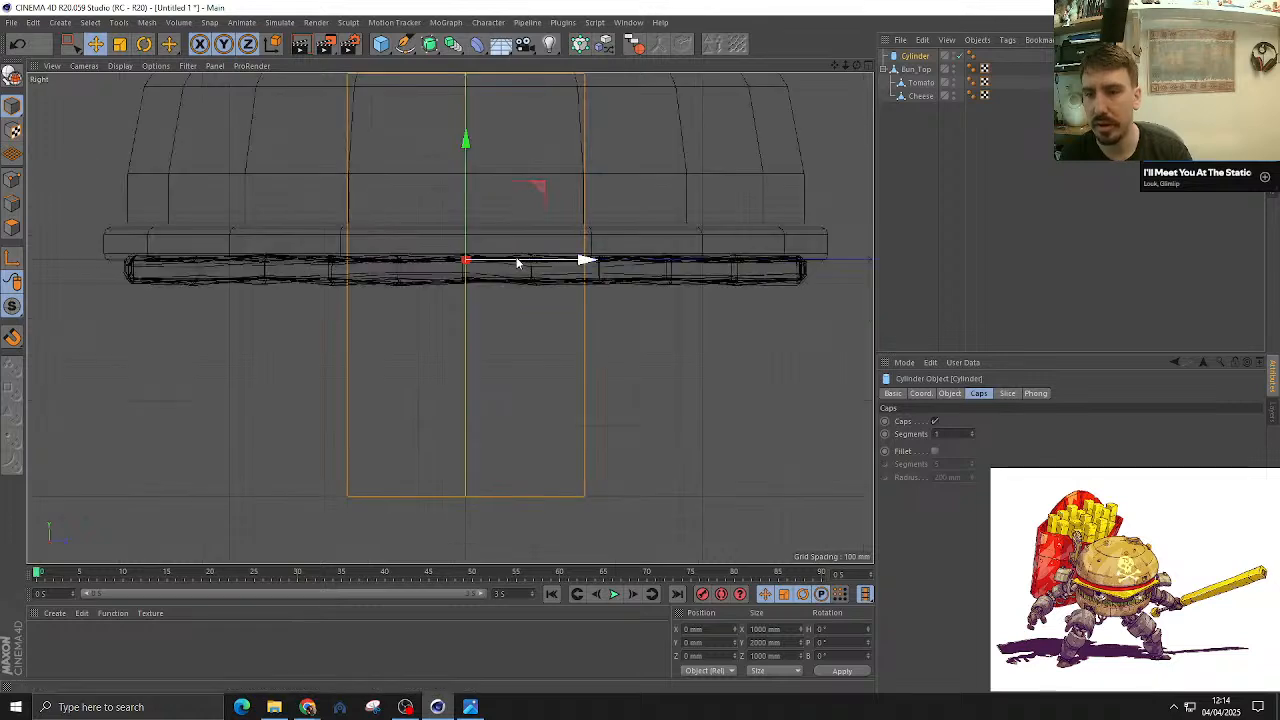
key("F4")
left_click_drag(450, 198, 445, 305)
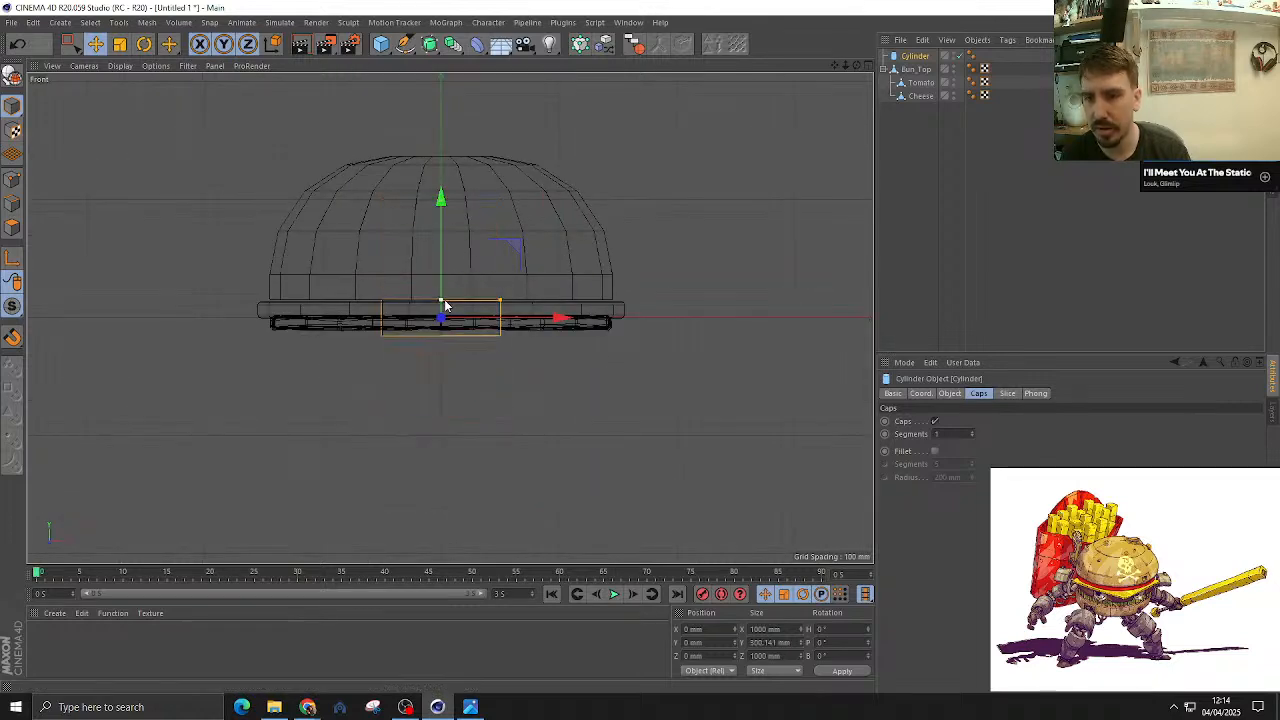
left_click_drag(444, 238, 444, 274)
left_click_drag(439, 337, 653, 331)
left_click_drag(444, 257, 445, 266)
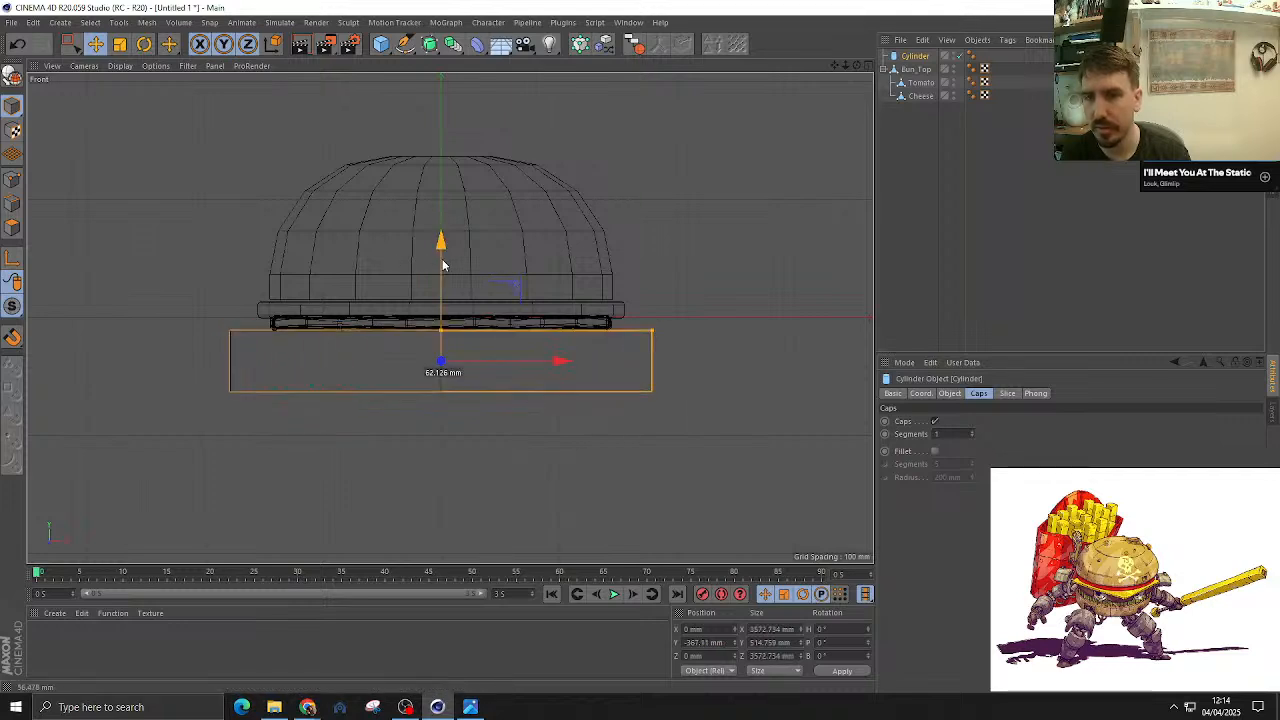
left_click_drag(653, 331, 614, 336)
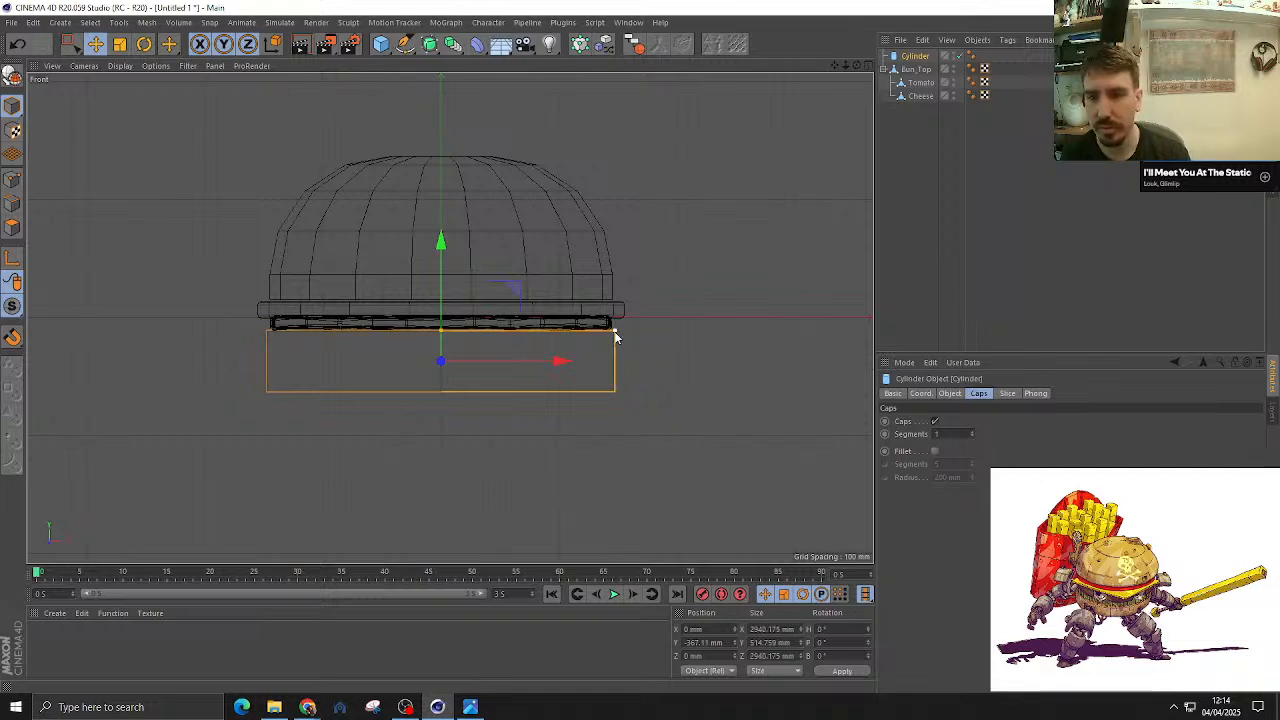
Step: Set the flattened cylinder's rotation segments to 18
key("F1")
left_click_drag(360, 301, 300, 274, "alt")
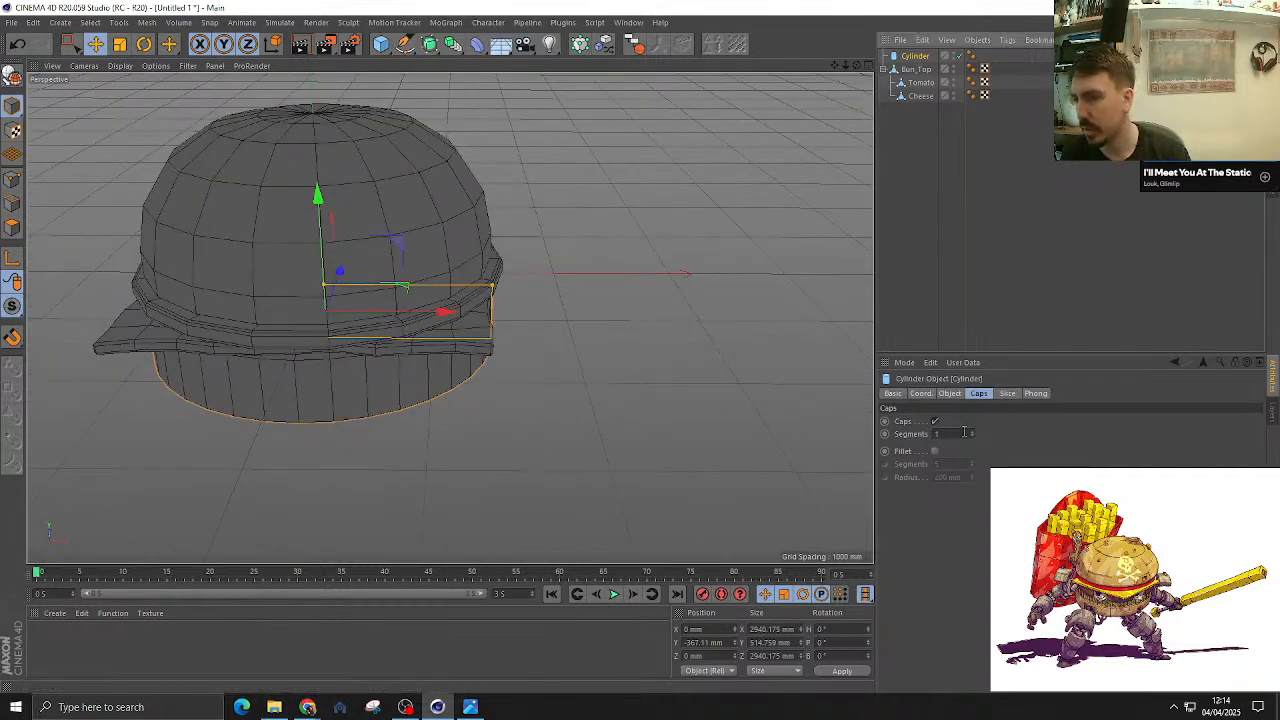
left_click(948, 393)
left_click(972, 462)
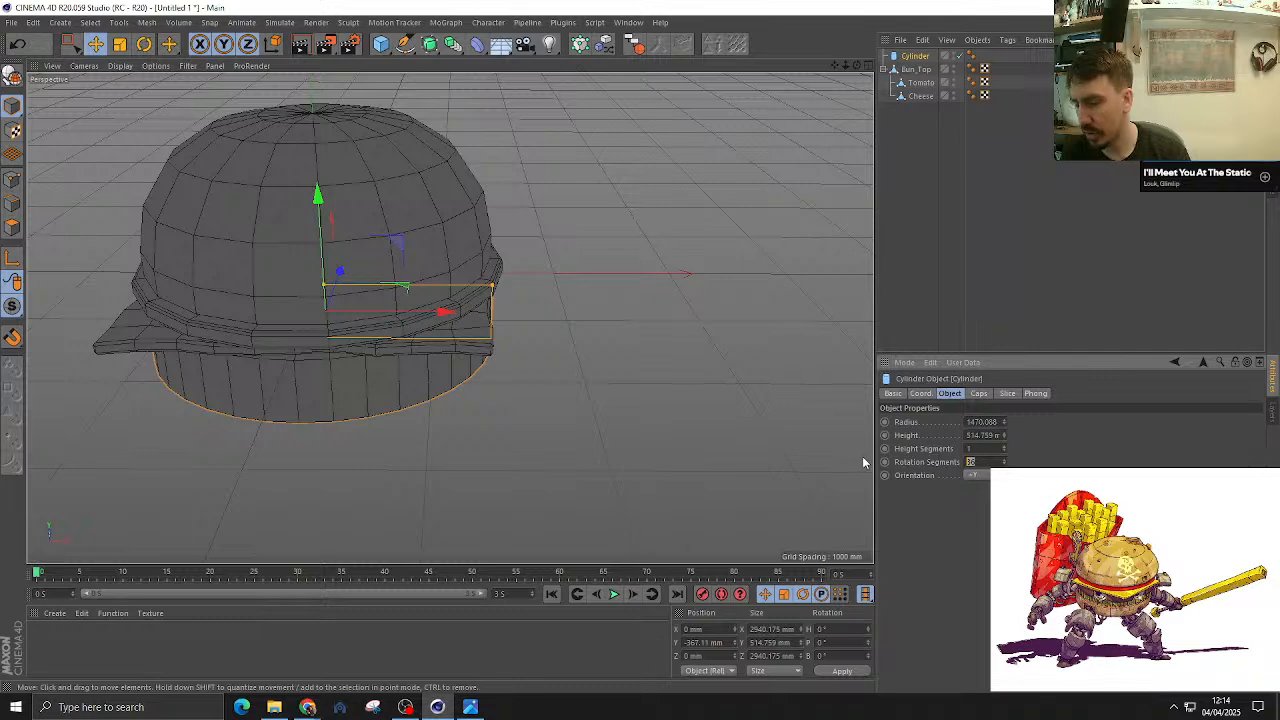
type("18")
key("Return")
left_click_drag(597, 206, 825, 414, "alt")
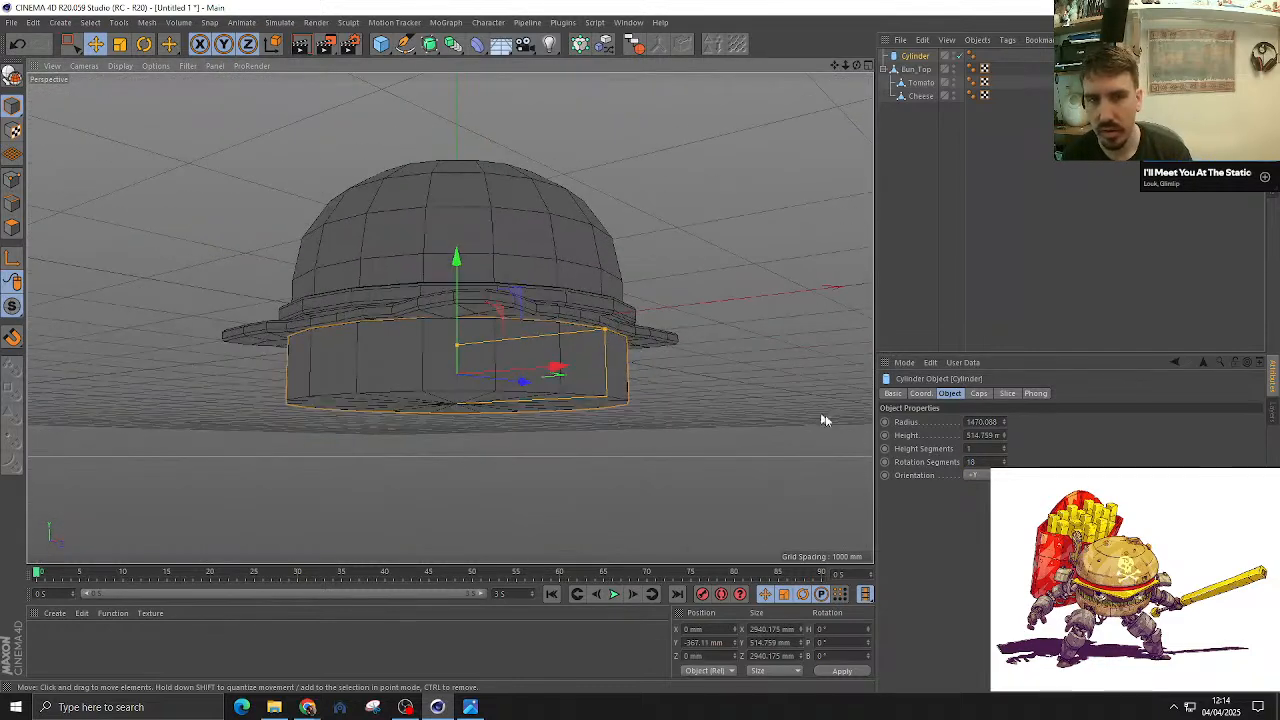
Step: Enable a fillet on the flattened cylinder's caps with a 100 mm radius and 2 segments
left_click(978, 393)
left_click(934, 451)
left_click(947, 477)
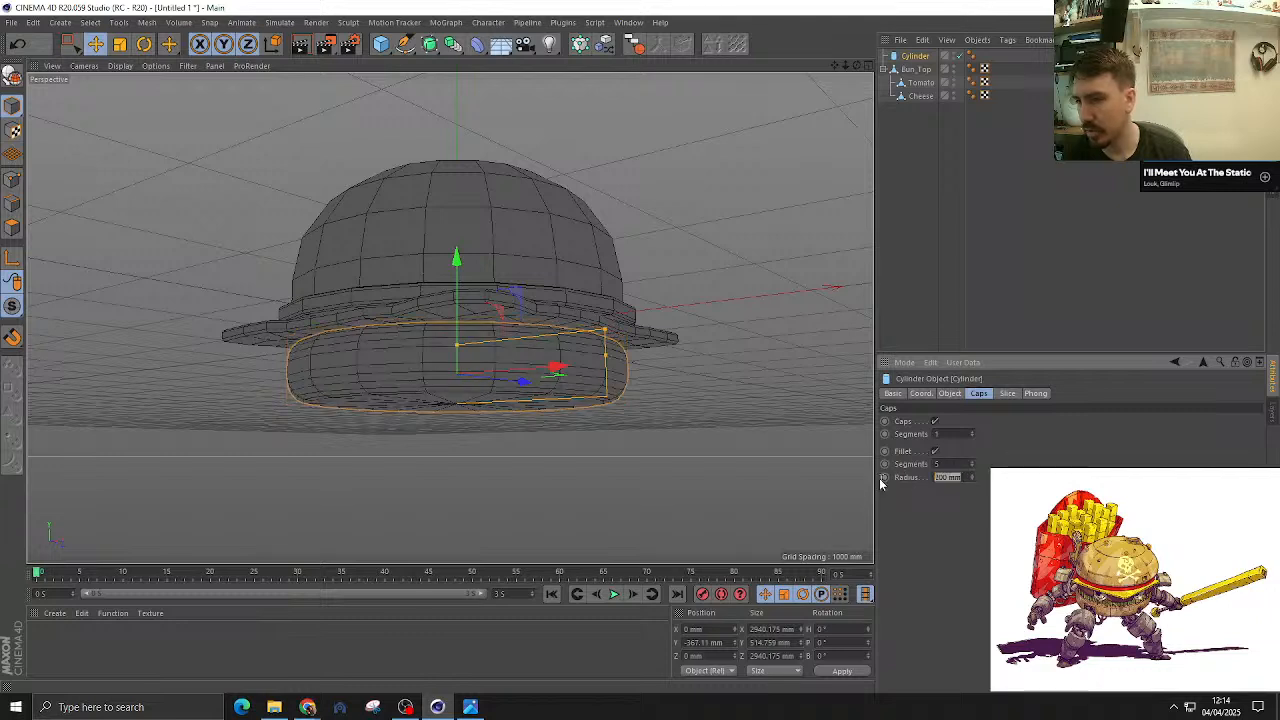
type("50")
key("Return")
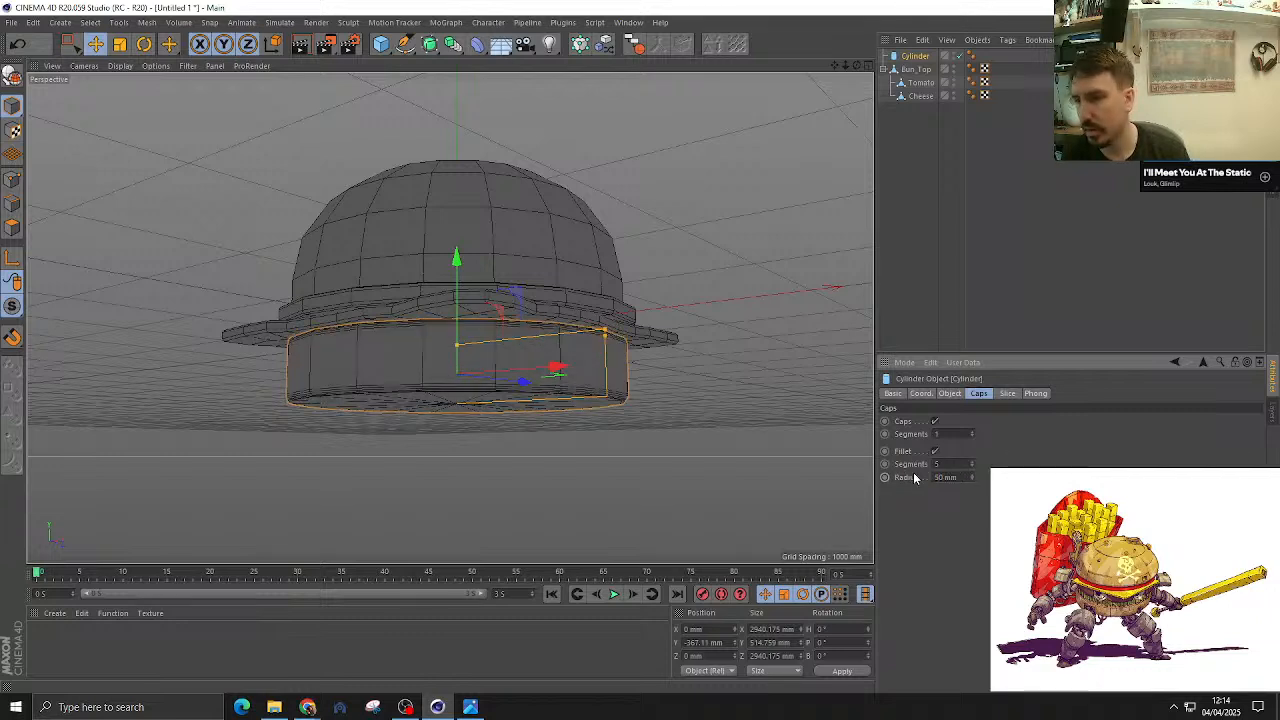
type("100")
key("Return")
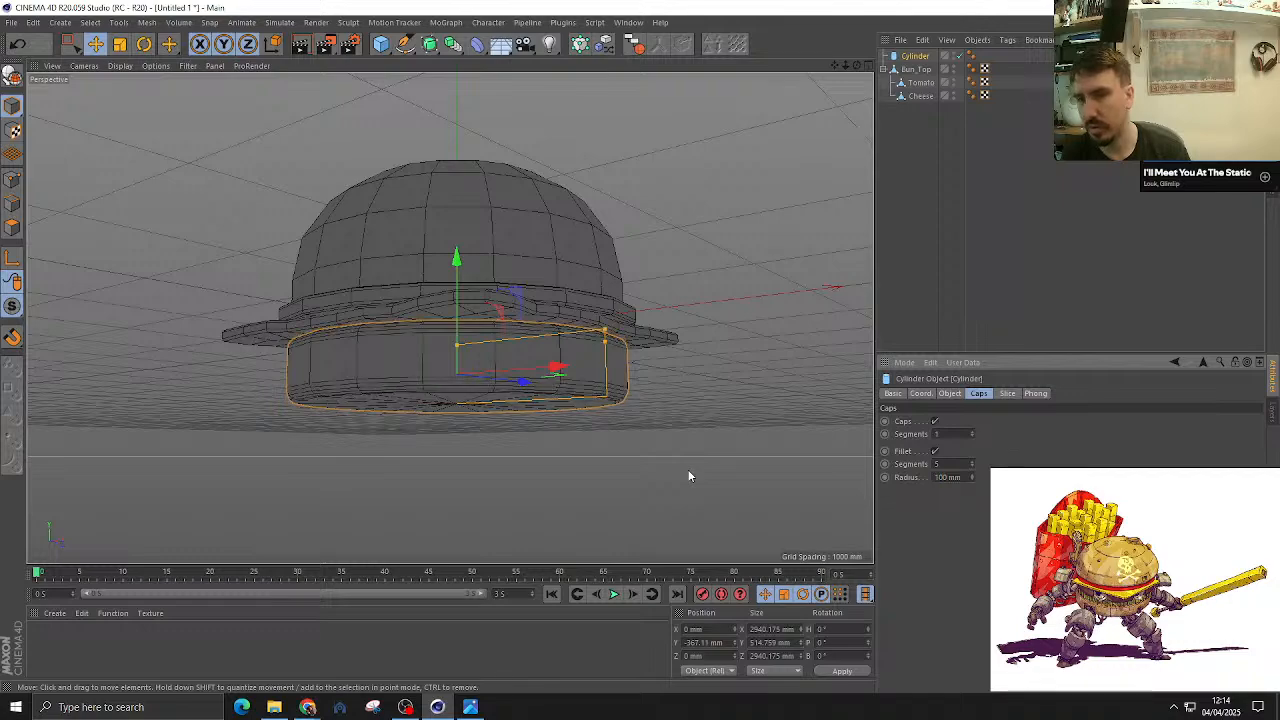
left_click(947, 464)
type("2")
key("Return")
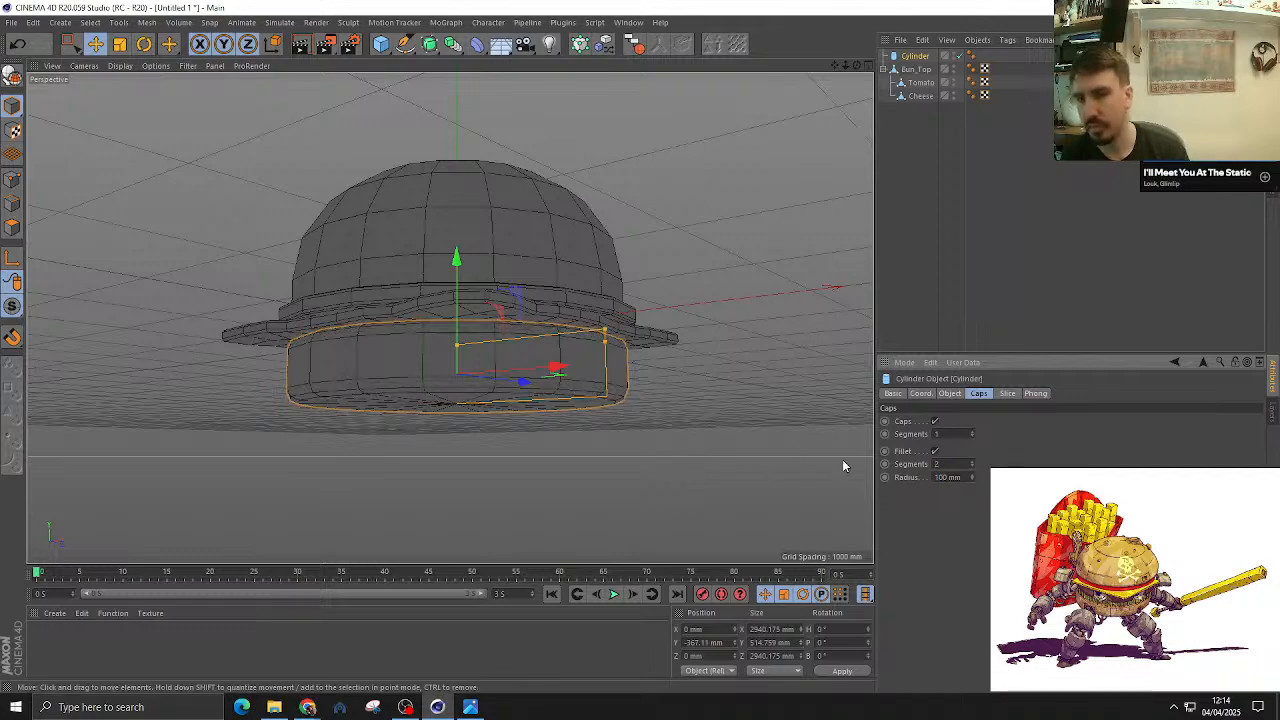
Step: Make the filleted cylinder editable, name it Meat, and place it below the Bun_Top group in the object hierarchy
left_click_drag(775, 421, 434, 271, "alt")
scroll(504, 290, "down", 3)
key("c")
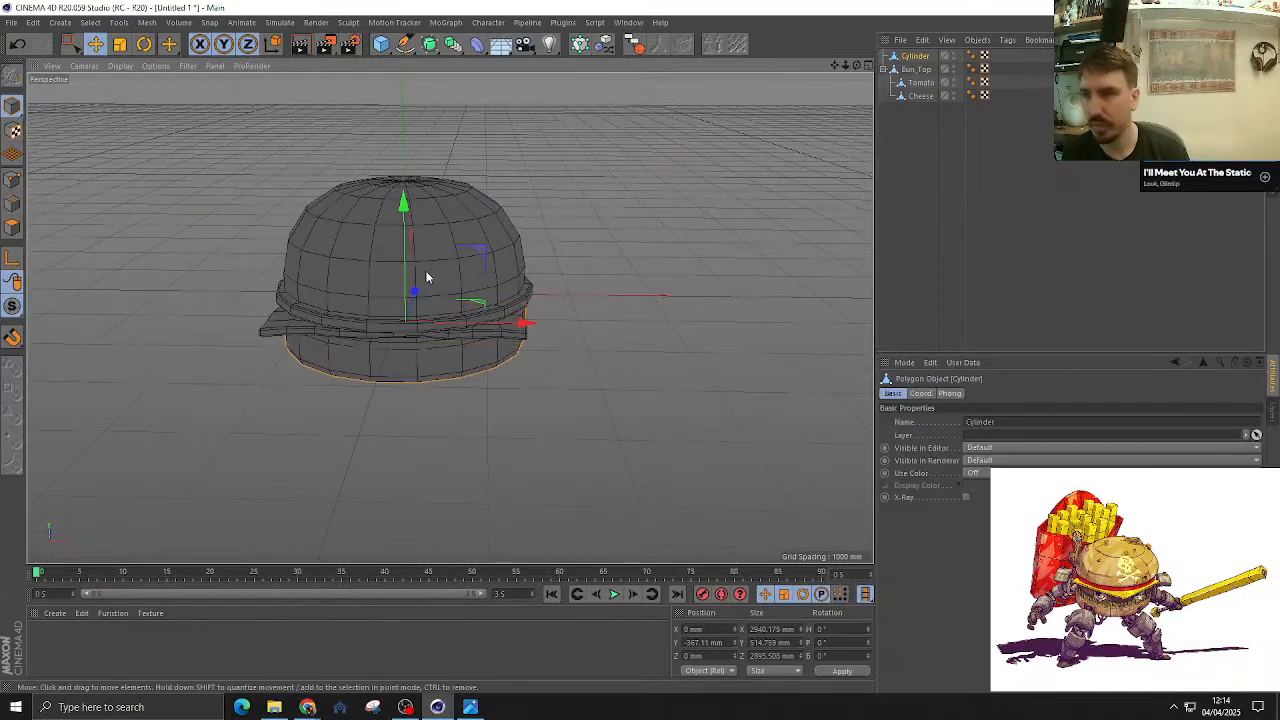
double_click(915, 56)
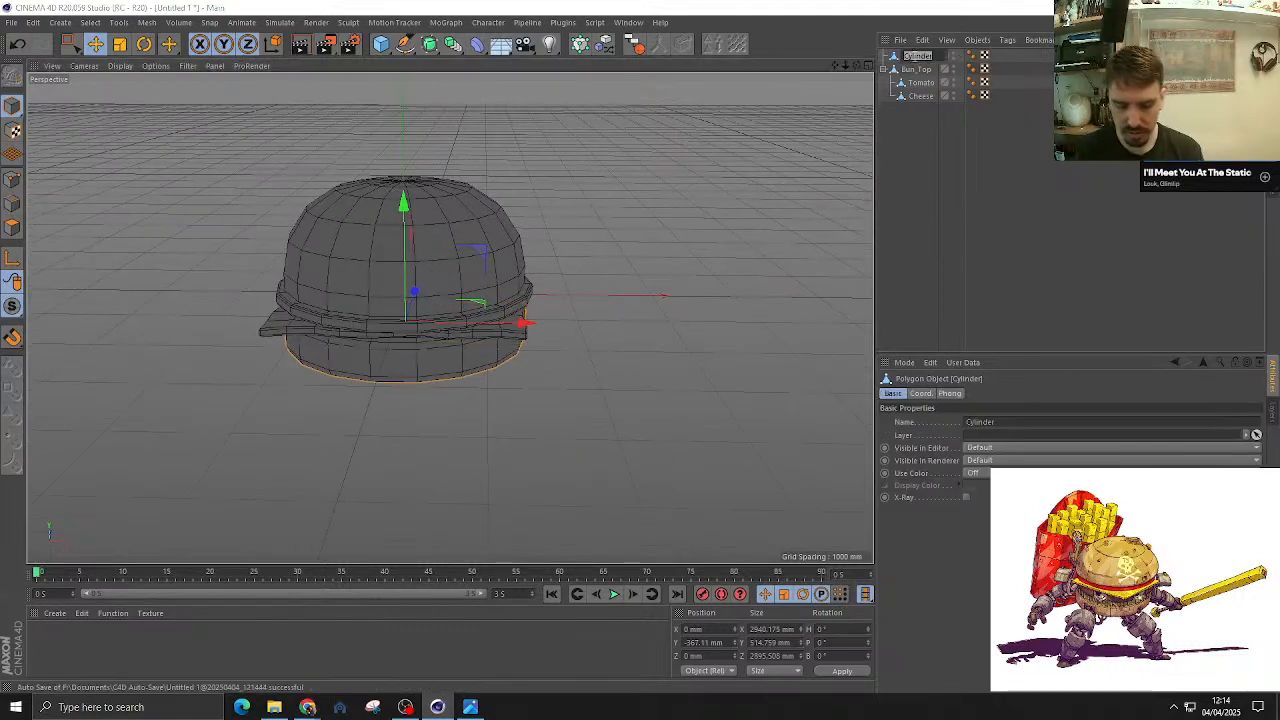
type("Meat")
key("Return")
left_click_drag(913, 57, 922, 130)
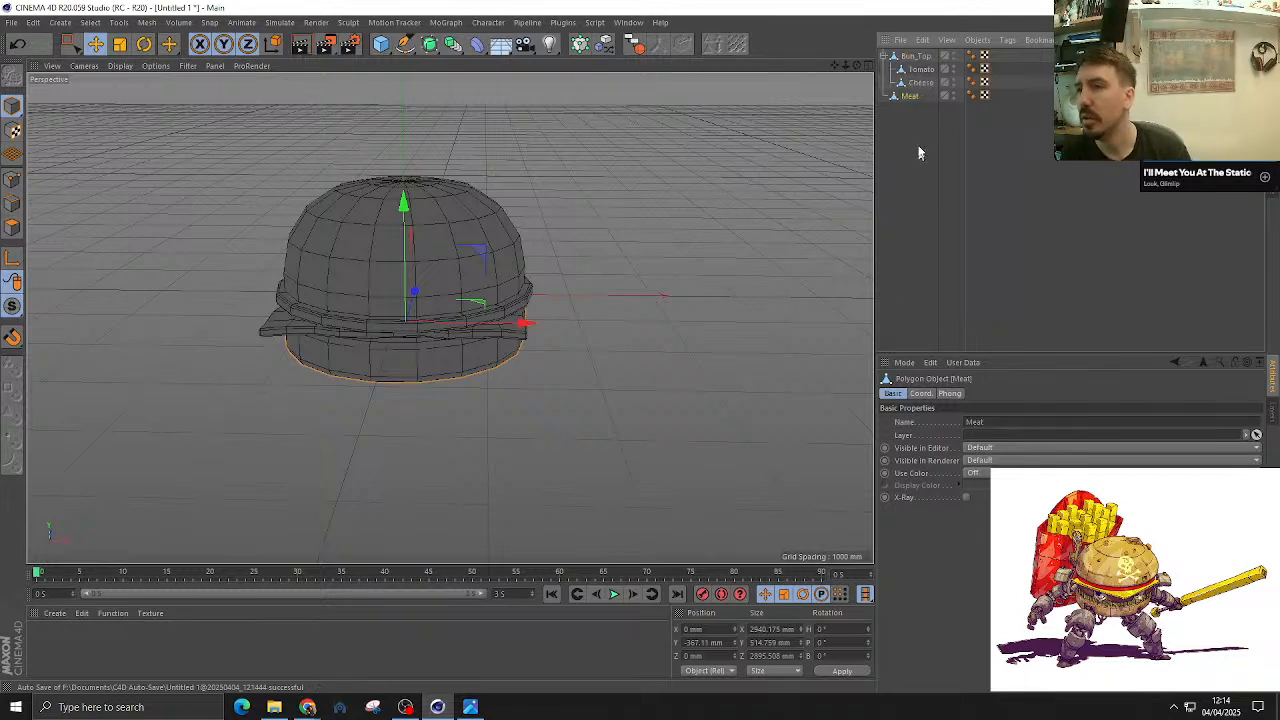
Step: Hide the Bun_Top group in the viewport and collapse its hierarchy, leaving the Meat patty in view
left_click(950, 56)
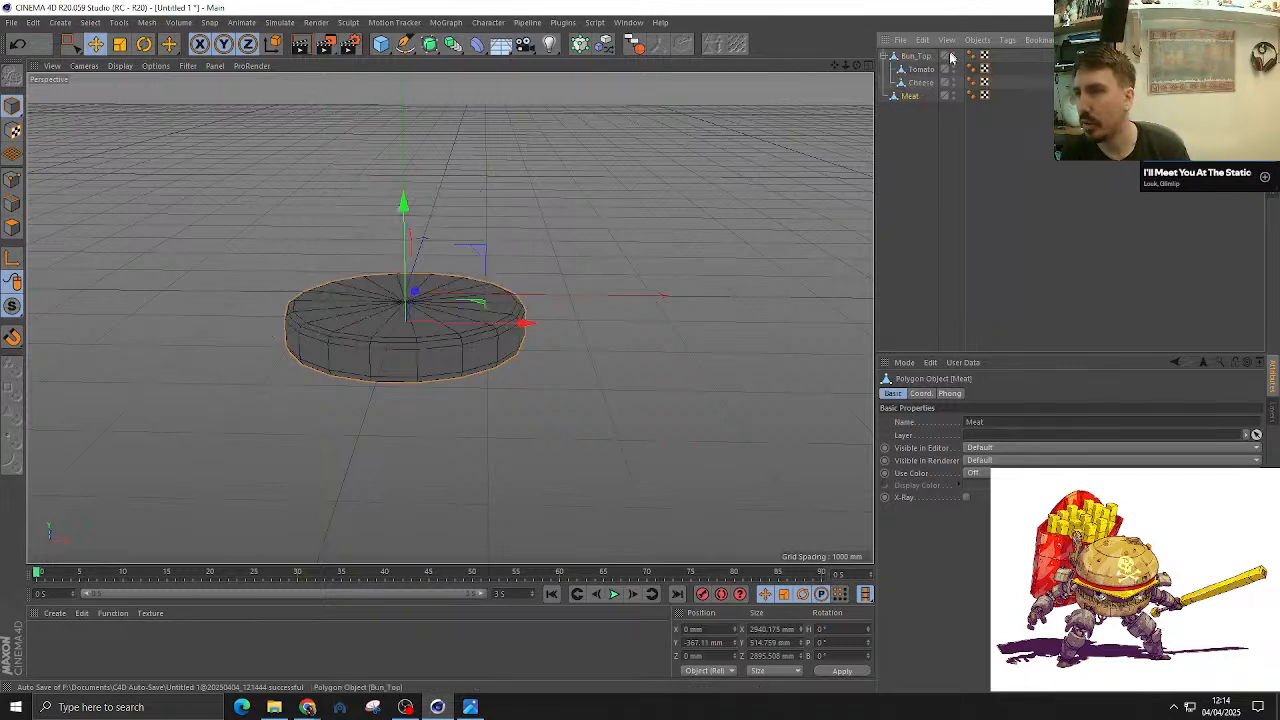
left_click(883, 56)
scroll(260, 331, "up", 4)
left_click_drag(586, 297, 450, 280, "alt")
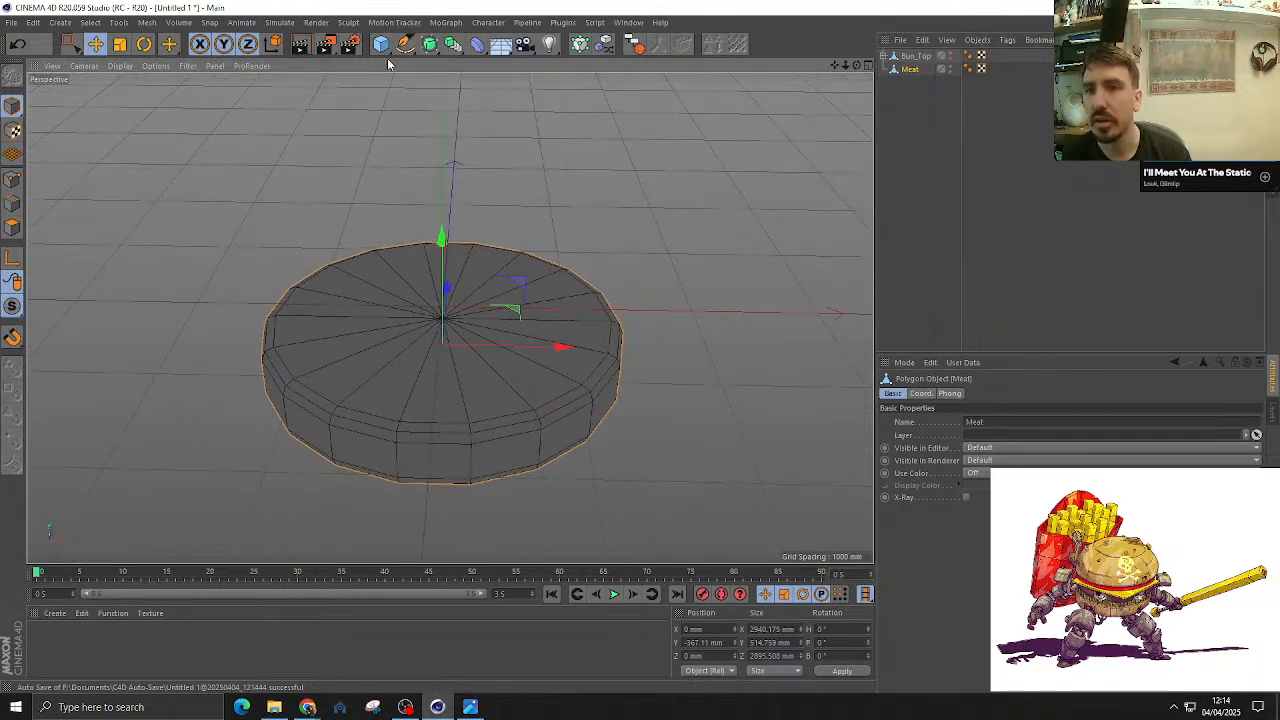
Step: Add a new cylinder with 18 rotation segments and orient it along +Z
left_click(380, 44)
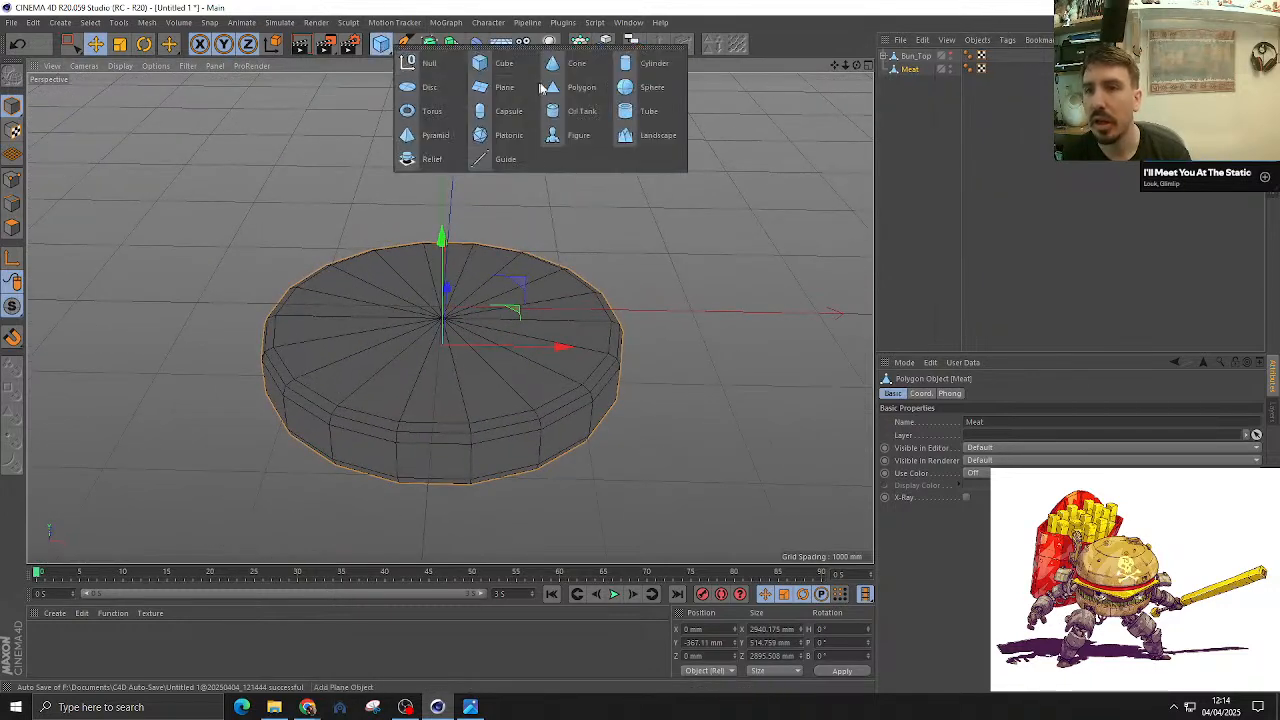
left_click(650, 63)
left_click_drag(495, 258, 490, 230, "alt")
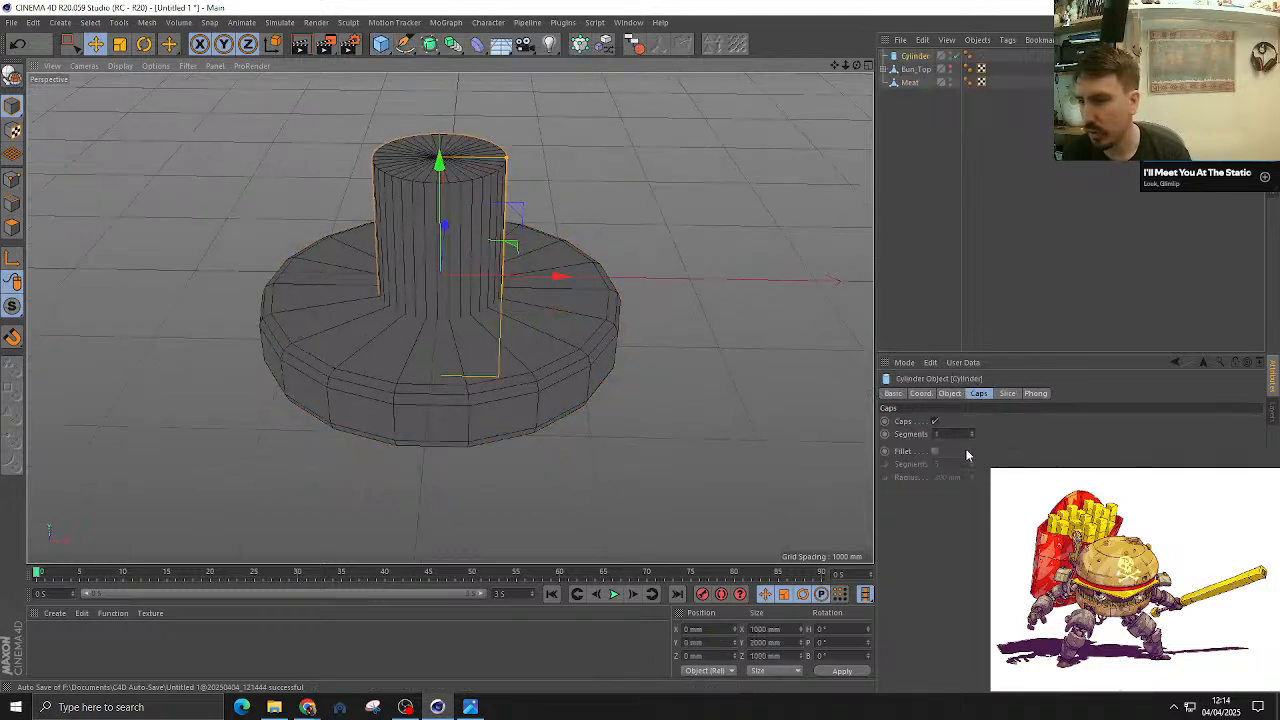
left_click(953, 393)
left_click_drag(977, 461, 828, 459)
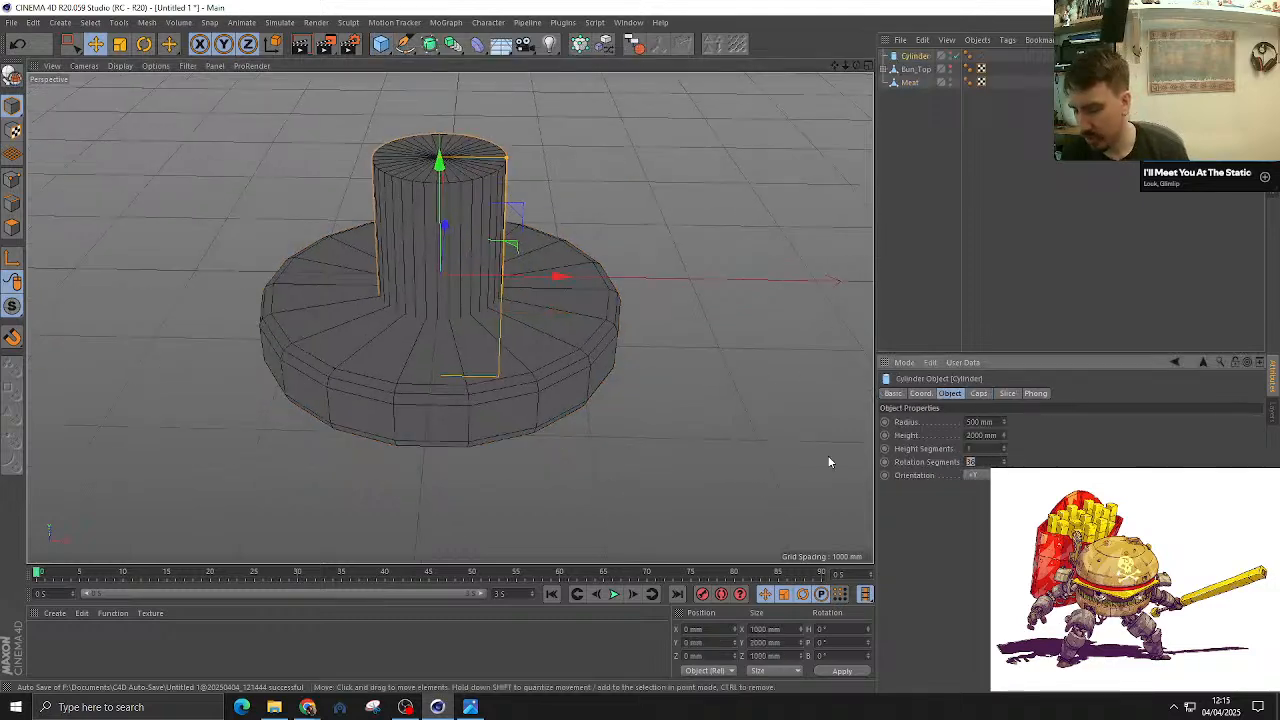
type("18")
key("Return")
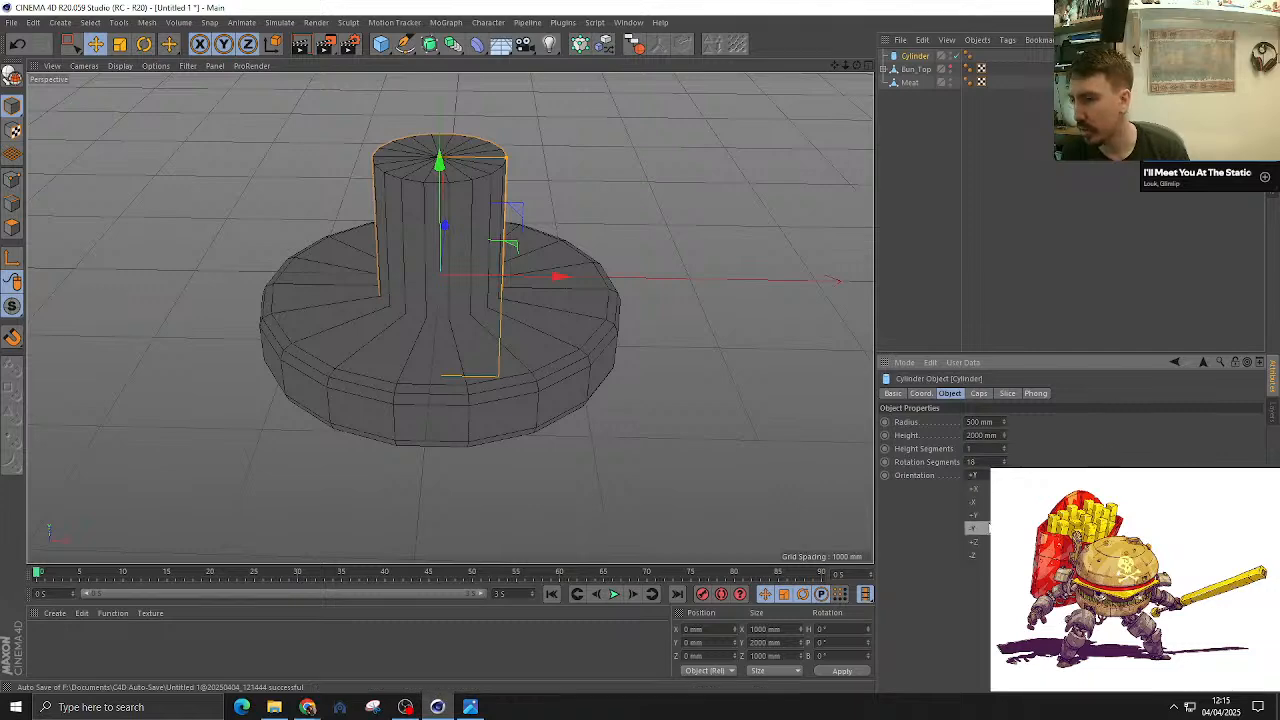
left_click(975, 541)
Step: Move the new cylinder to the patty's front edge and scale it down uniformly to about 464 mm across and 928 mm long
key("F2")
scroll(495, 293, "up", 3)
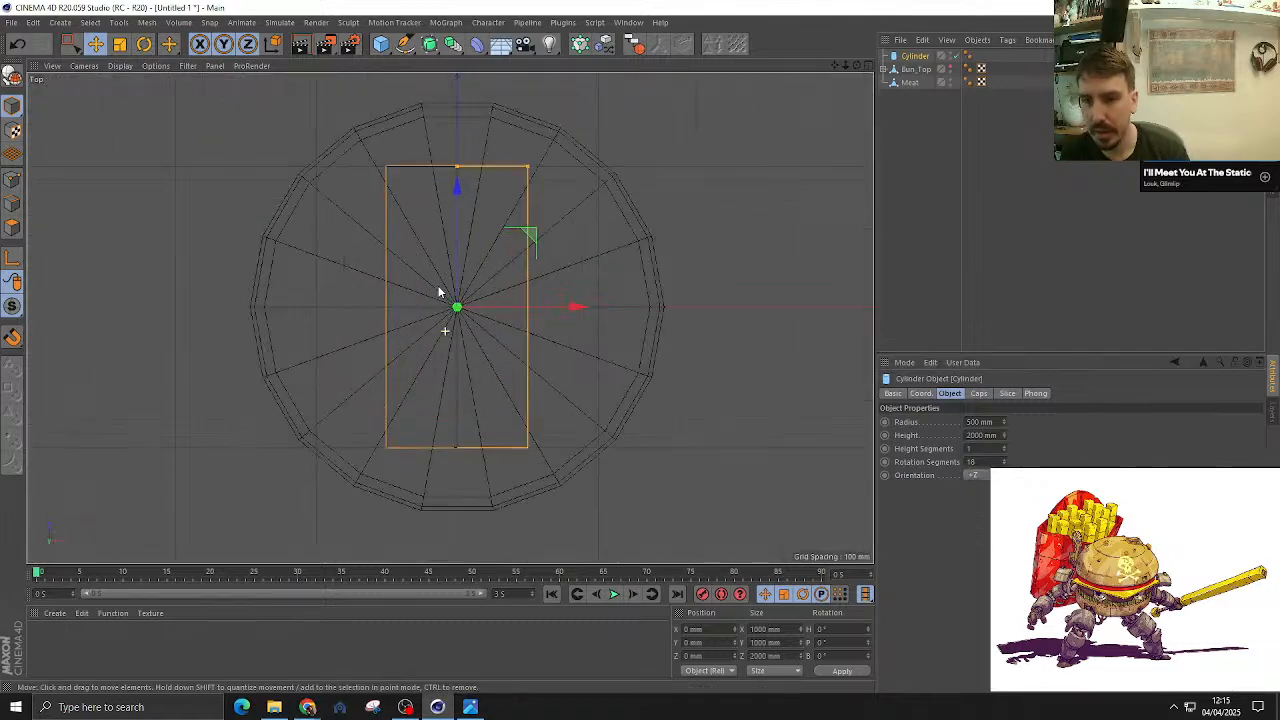
left_click_drag(440, 291, 366, 471)
key("t")
left_click_drag(640, 348, 392, 460)
key("F1")
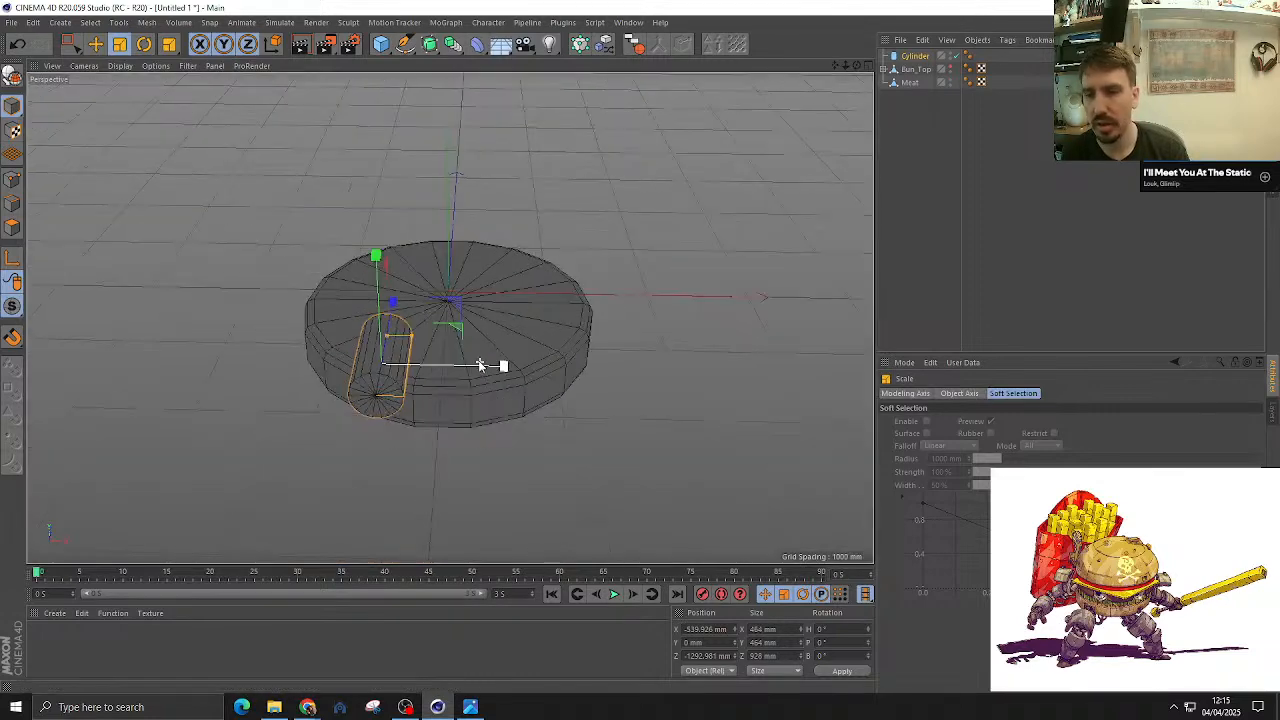
Step: Reposition the small cylinder at the patty's lower front edge, at about Y -426 mm and Z -1250 mm
left_click_drag(491, 363, 412, 322, "alt")
key("e")
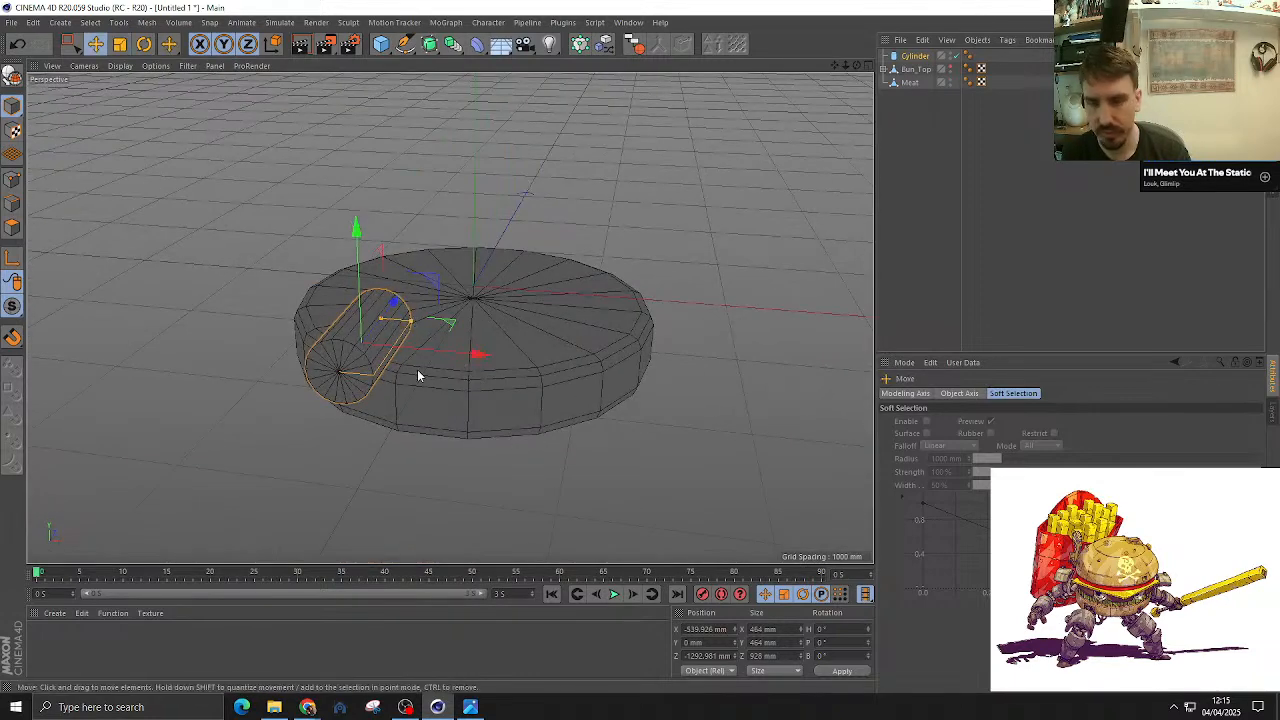
left_click_drag(417, 369, 580, 437)
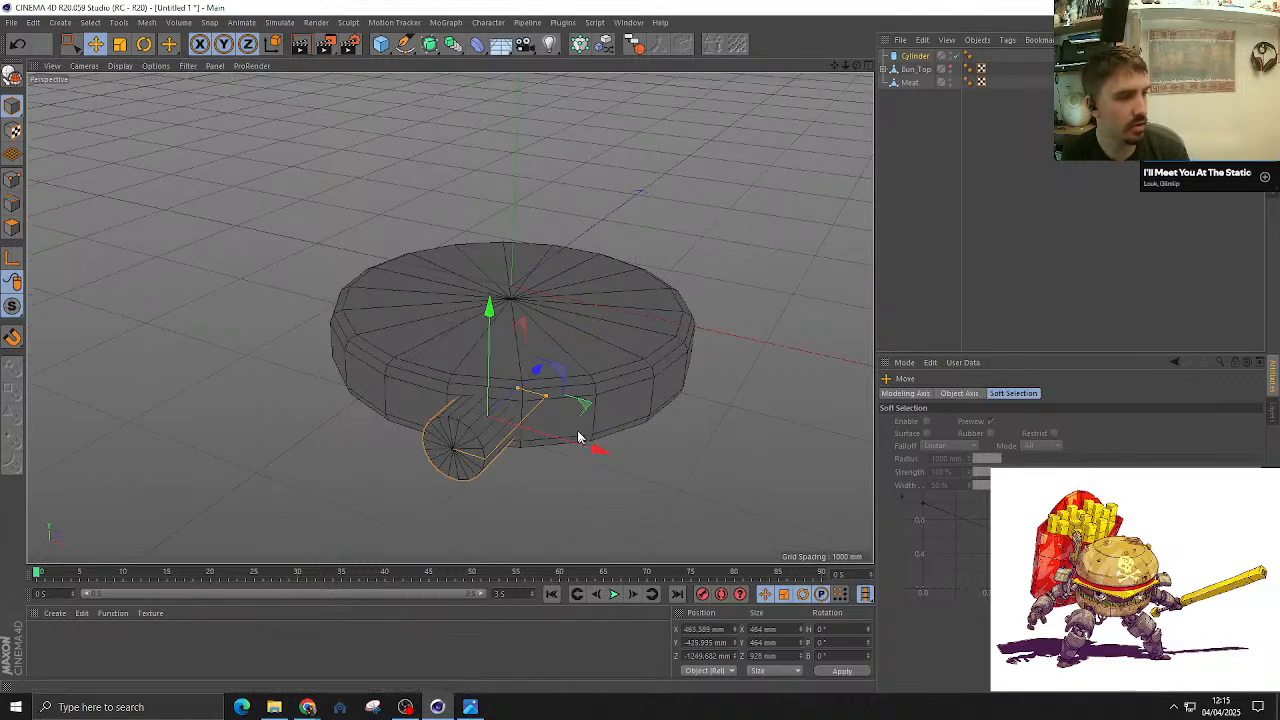
Step: Rotate the small cylinder to a 20° heading and reposition it at the patty's front edge, about X 388 mm and Z -1043 mm
scroll(580, 425, "up", 3)
scroll(530, 430, "up", 1)
key("r")
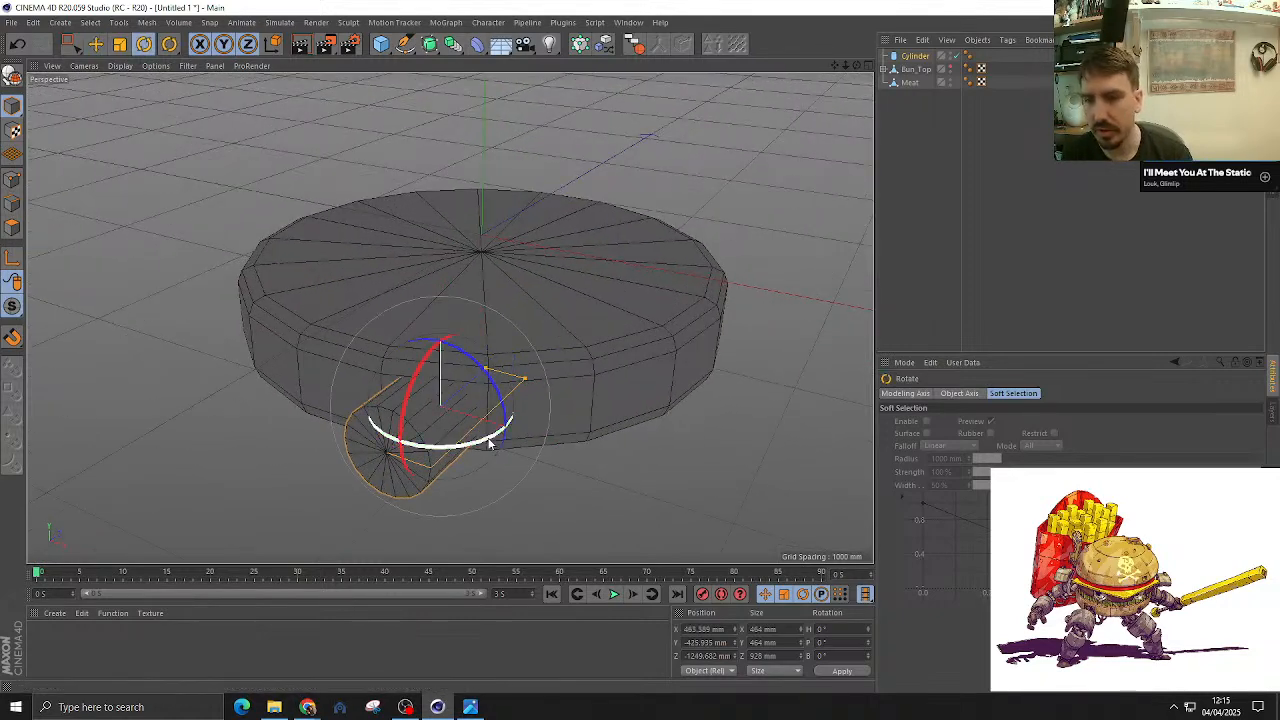
left_click_drag(491, 443, 534, 297)
key("e")
scroll(540, 295, "down", 3)
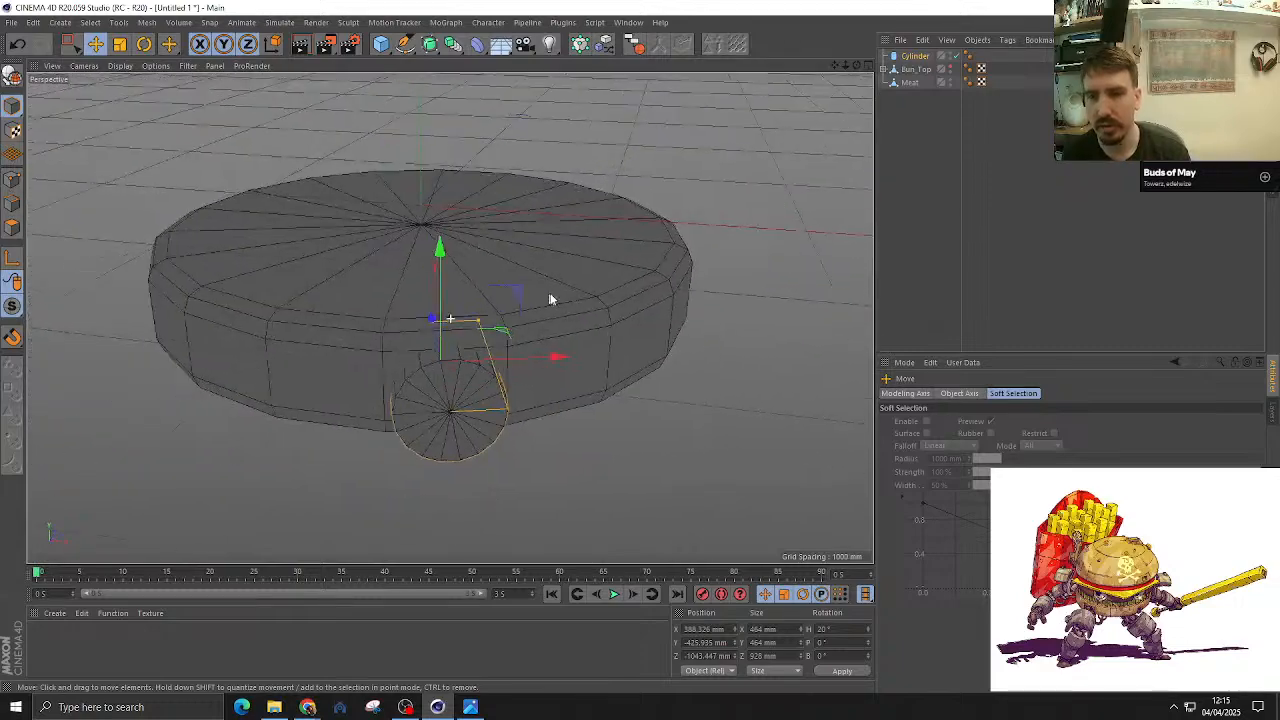
Step: Set the Meat patty's heading rotation to 30°
left_click(896, 83)
mouse_move(666, 209)
left_mouse_down("alt")
mouse_move(634, 197)
mouse_move(670, 200)
left_mouse_up("alt")
key("F2")
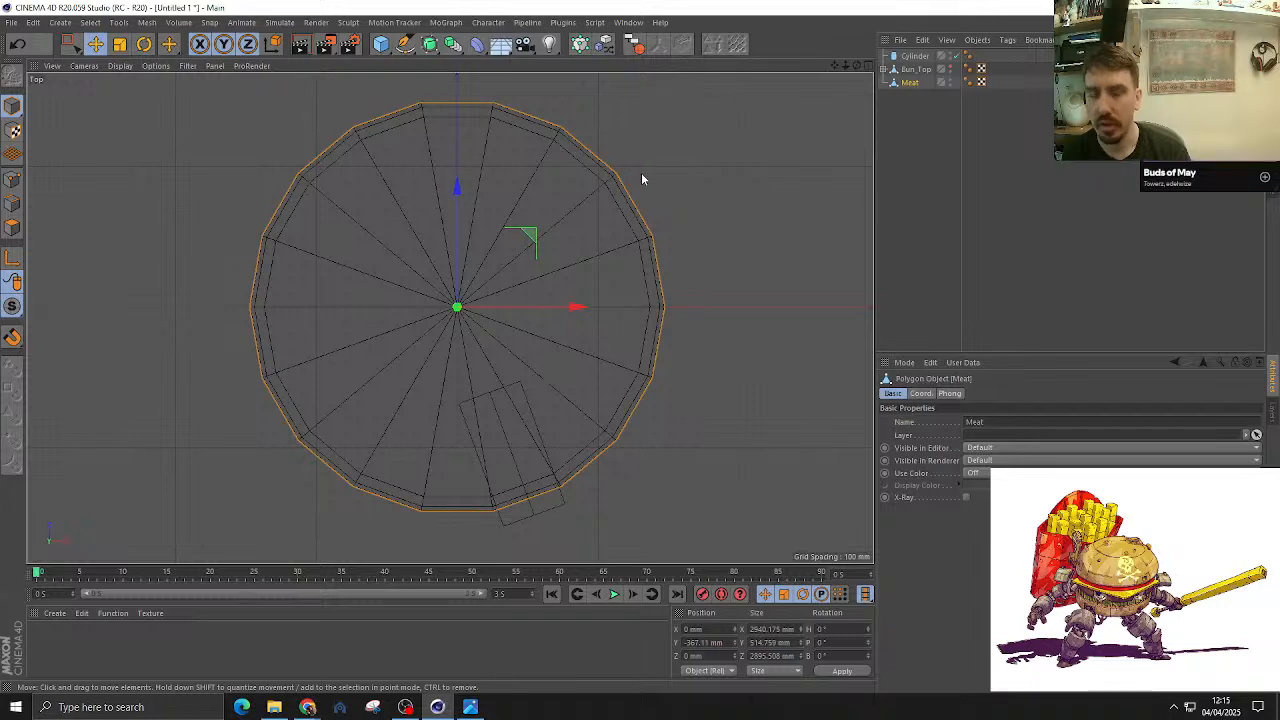
key("r")
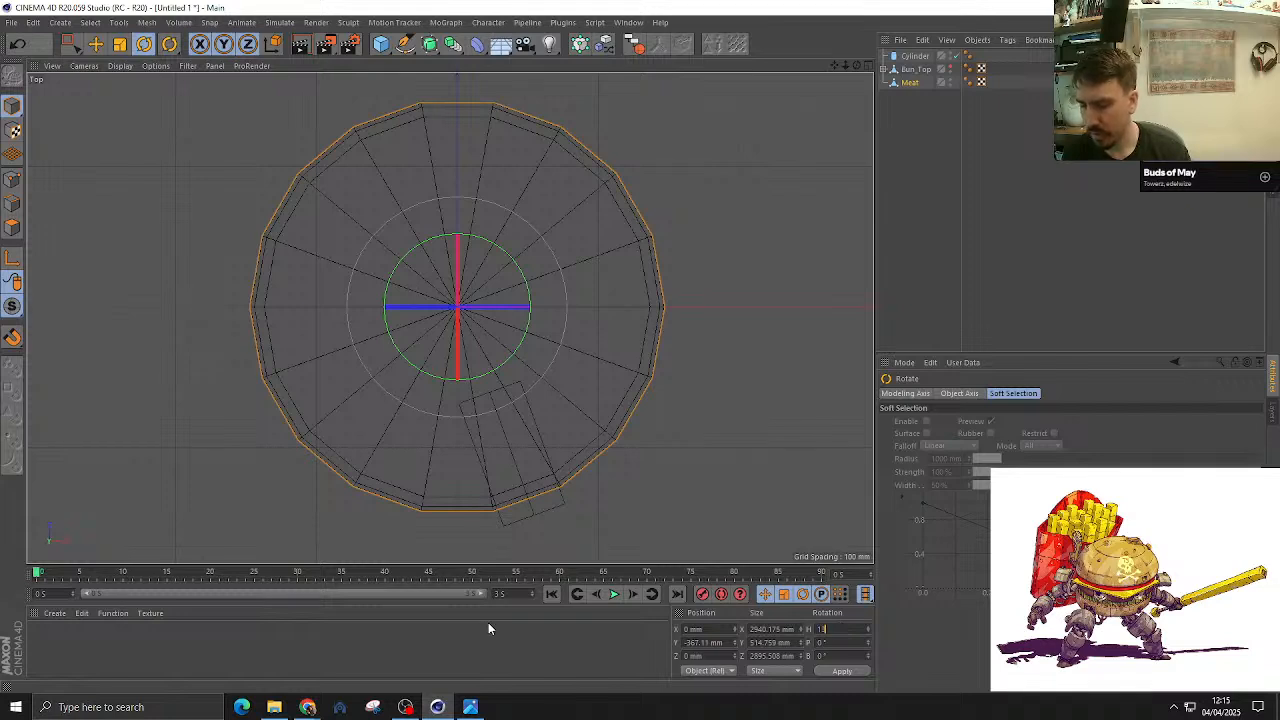
key("Return")
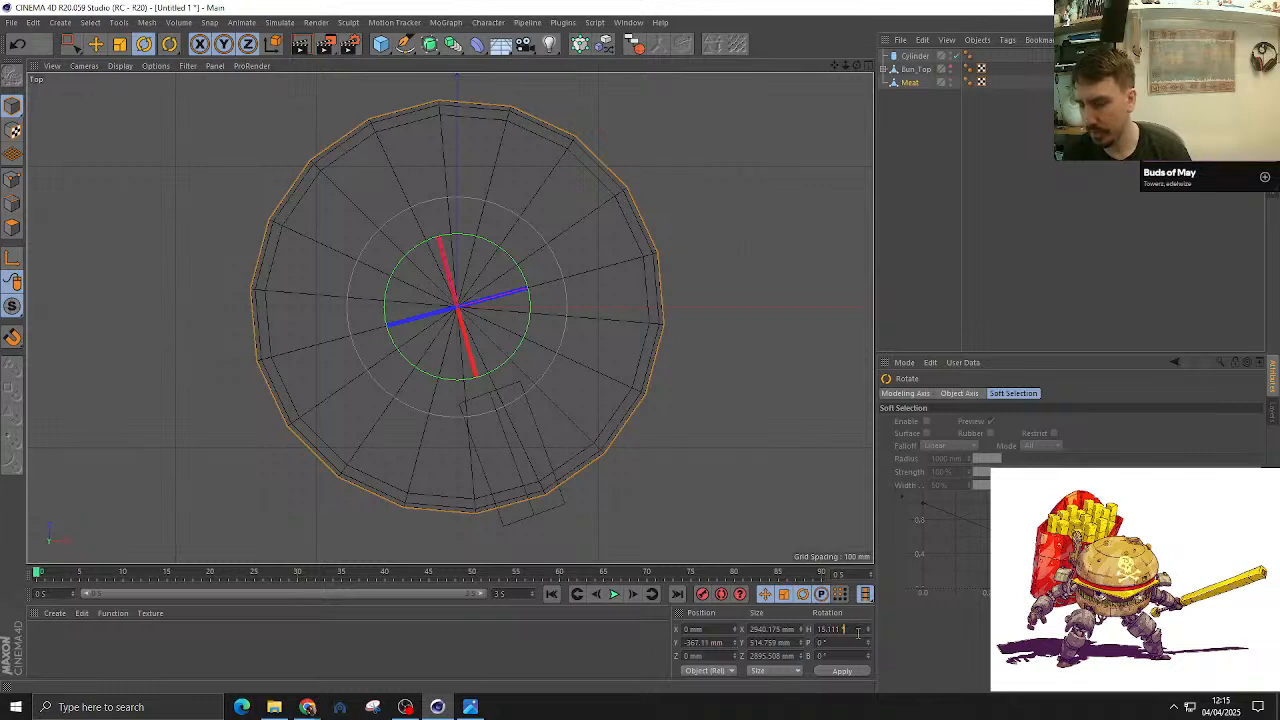
key("Return")
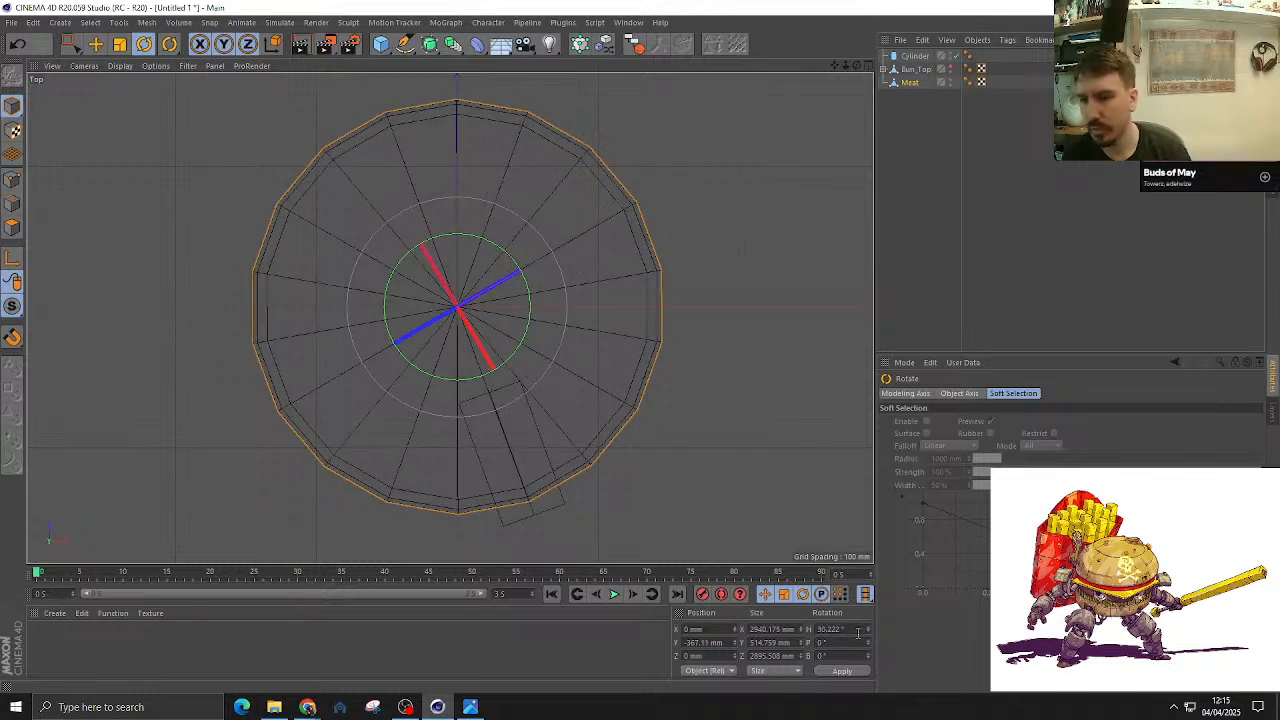
double_click(857, 629)
type("30")
key("Return")
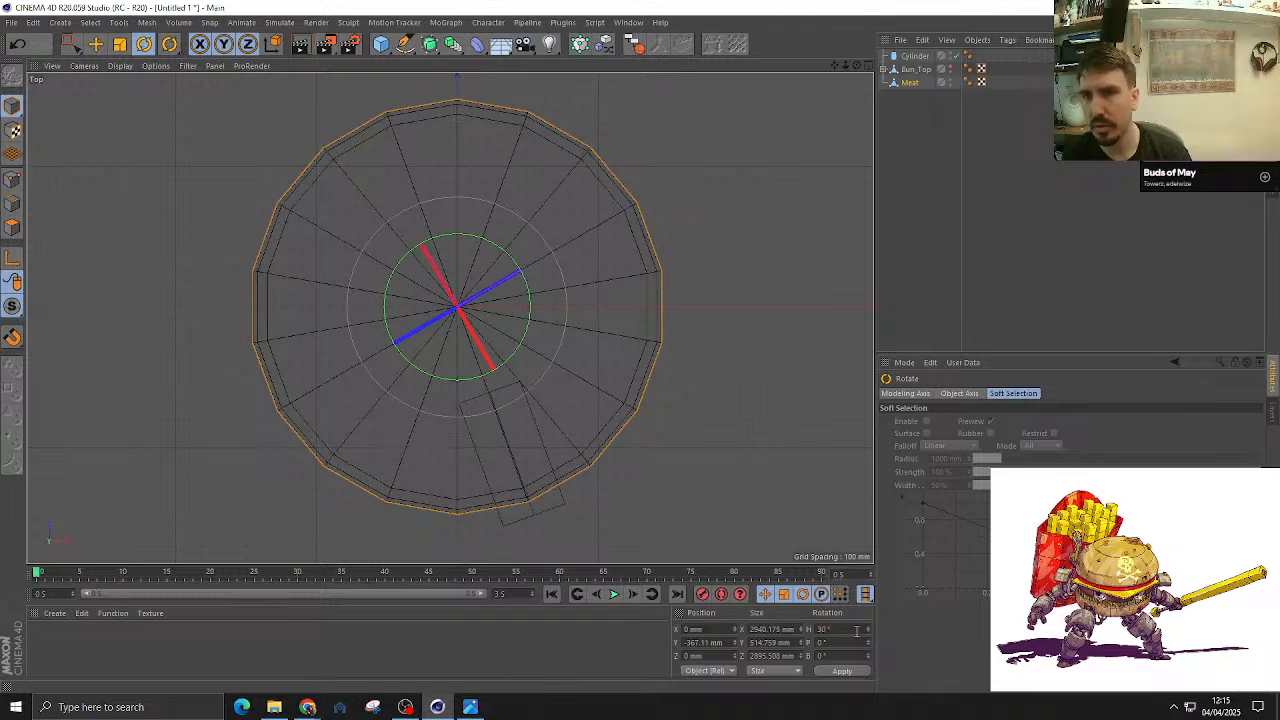
Step: Make the small cylinder a child of Meat and set its relative Y position to 0 mm
key("F1")
left_click_drag(588, 342, 590, 388, "alt")
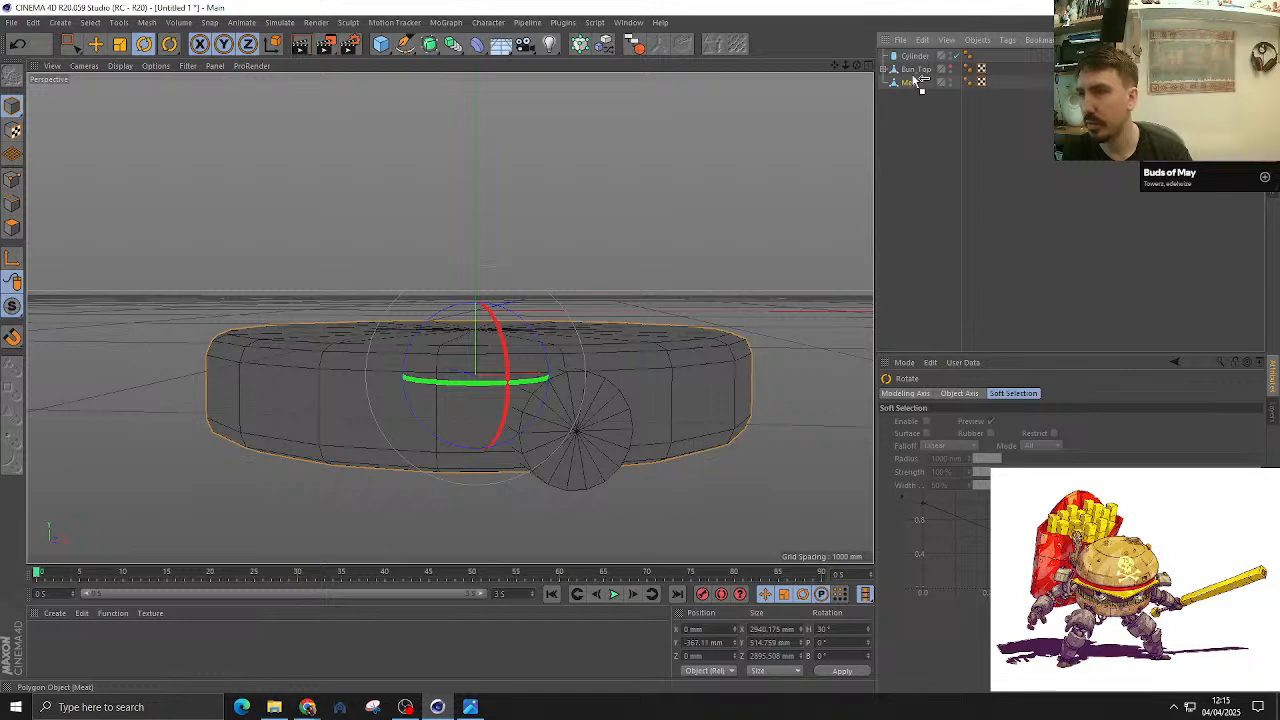
left_click(916, 57)
left_click_drag(912, 87, 910, 84)
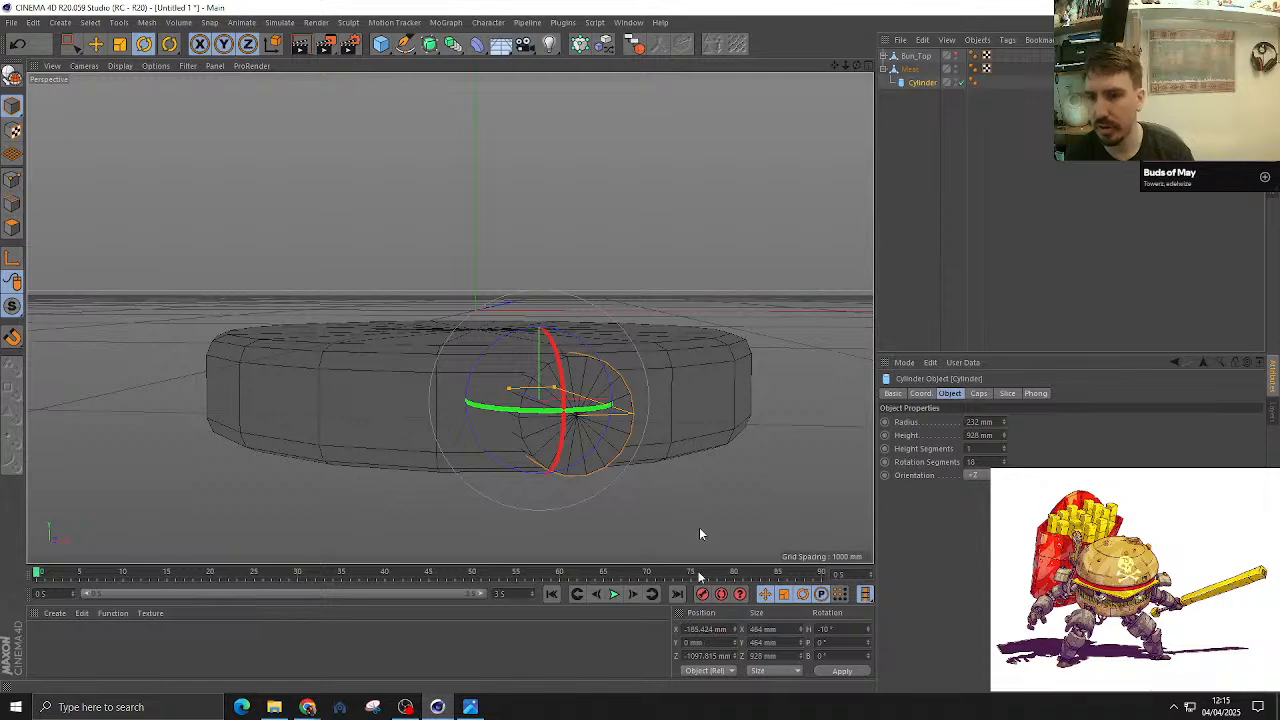
left_click_drag(700, 531, 625, 272, "alt")
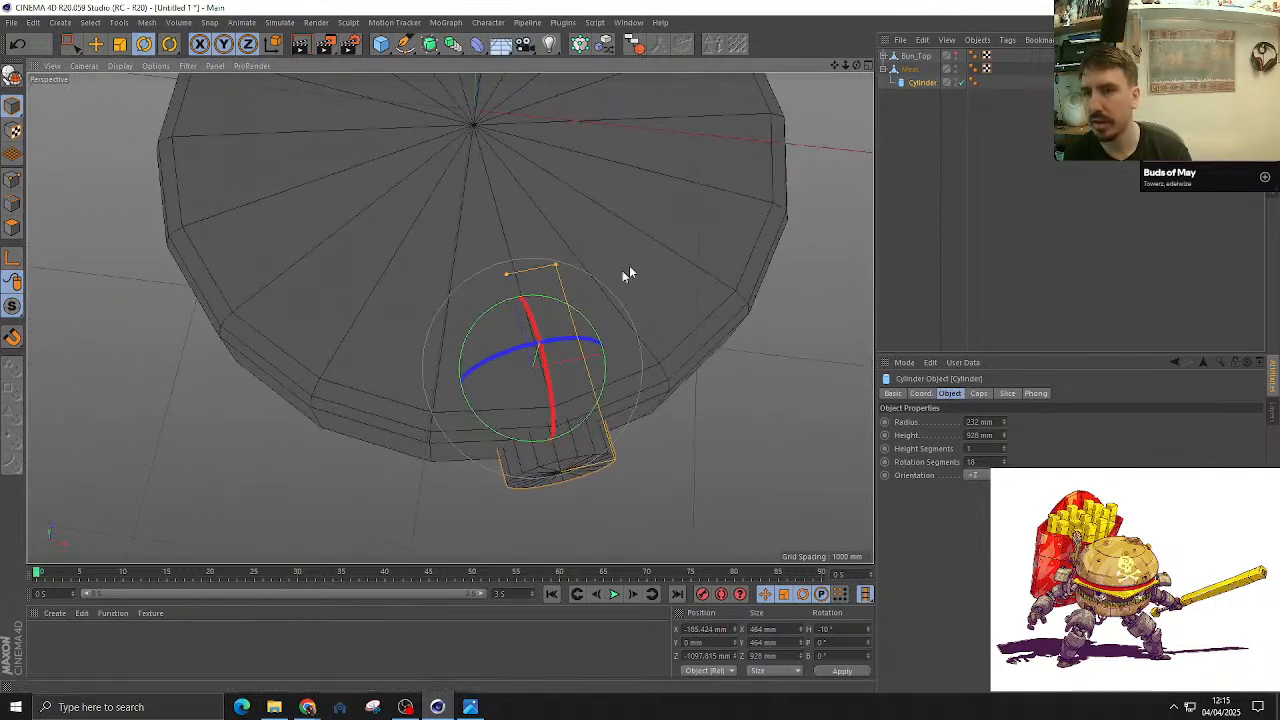
Step: Delete all the Meat patty's points on the negative X side of its centre line, leaving the half with the cylinder
left_click(910, 69)
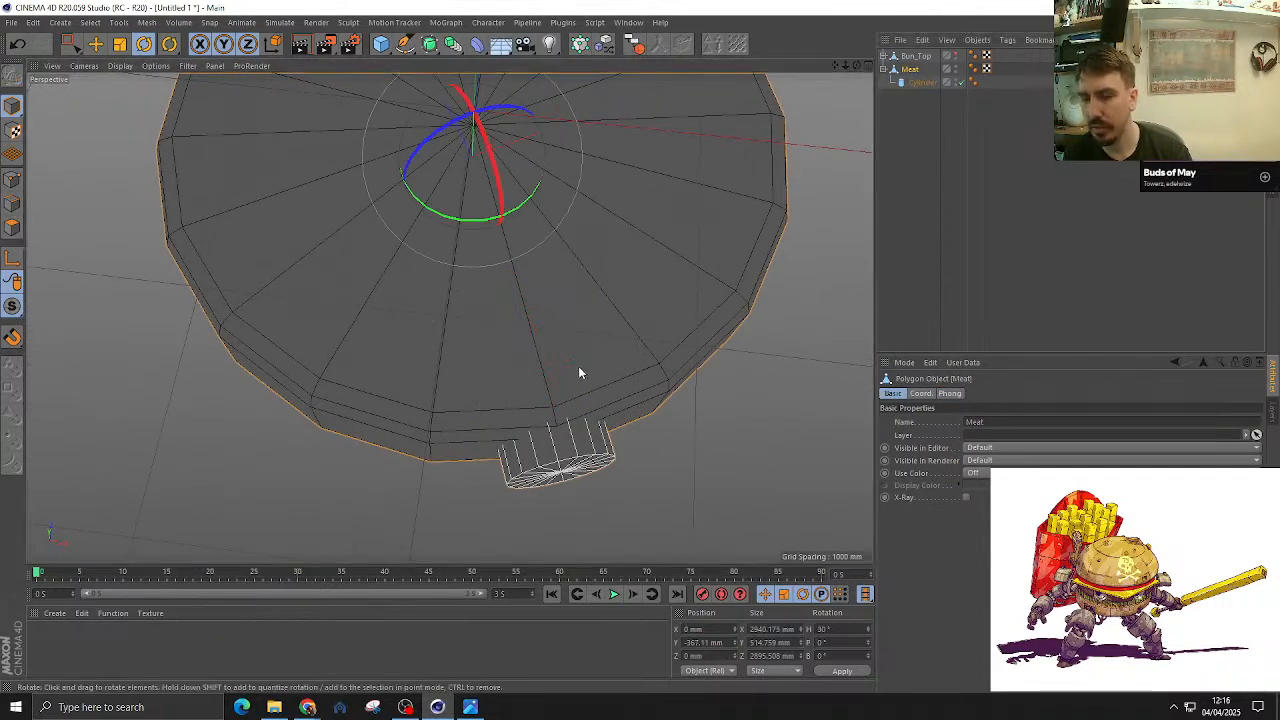
key("F2")
middle_click_drag(515, 495, 508, 372, "alt")
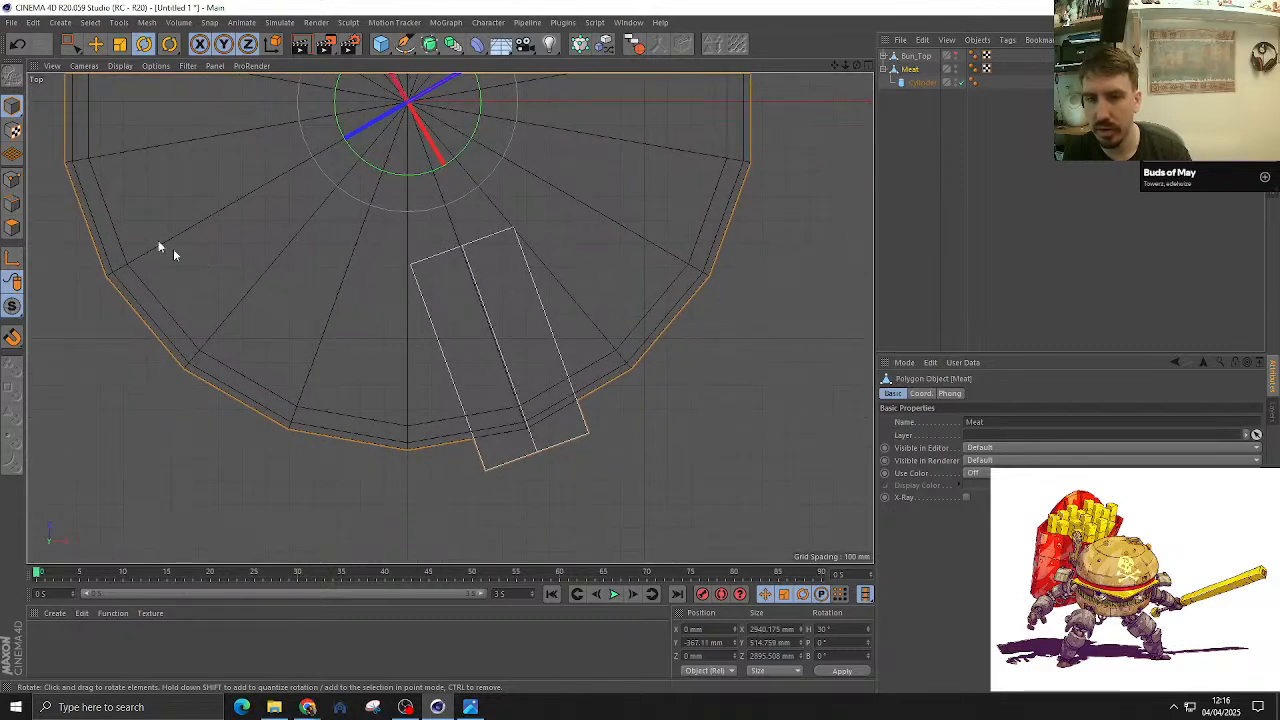
left_click(12, 212)
scroll(375, 370, "down", 4)
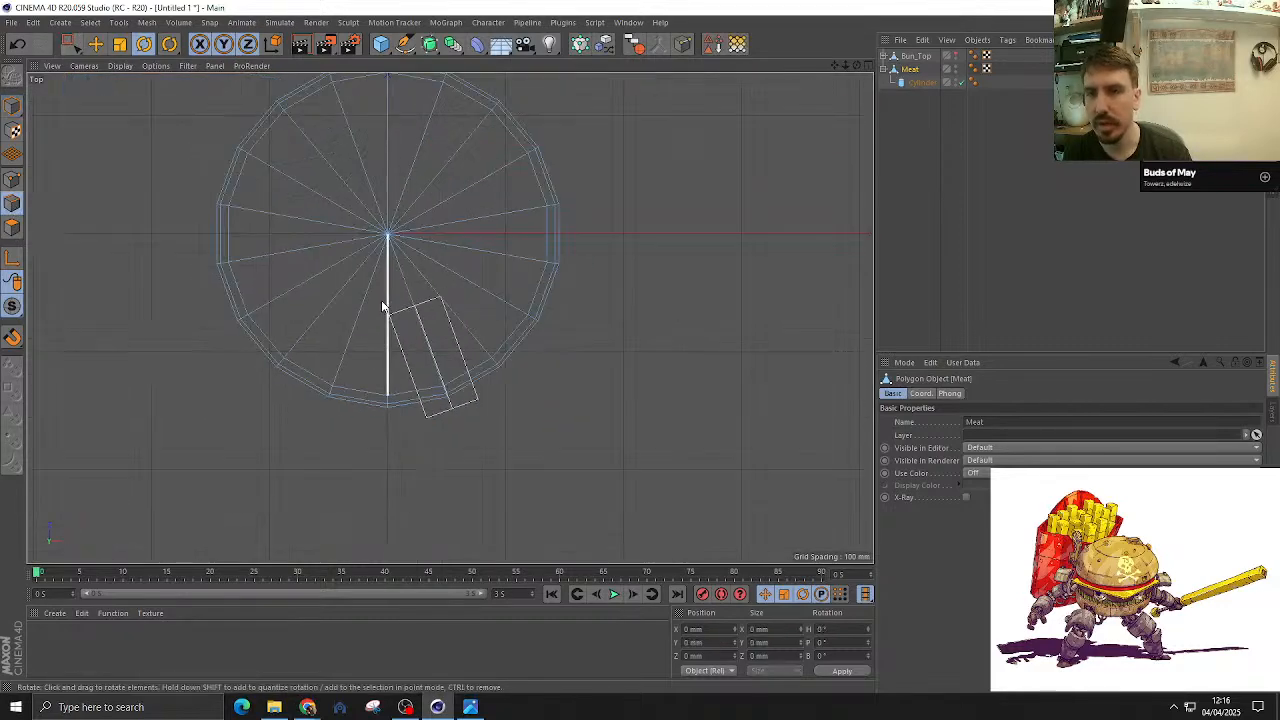
key("0")
middle_click_drag(389, 252, 455, 325, "alt")
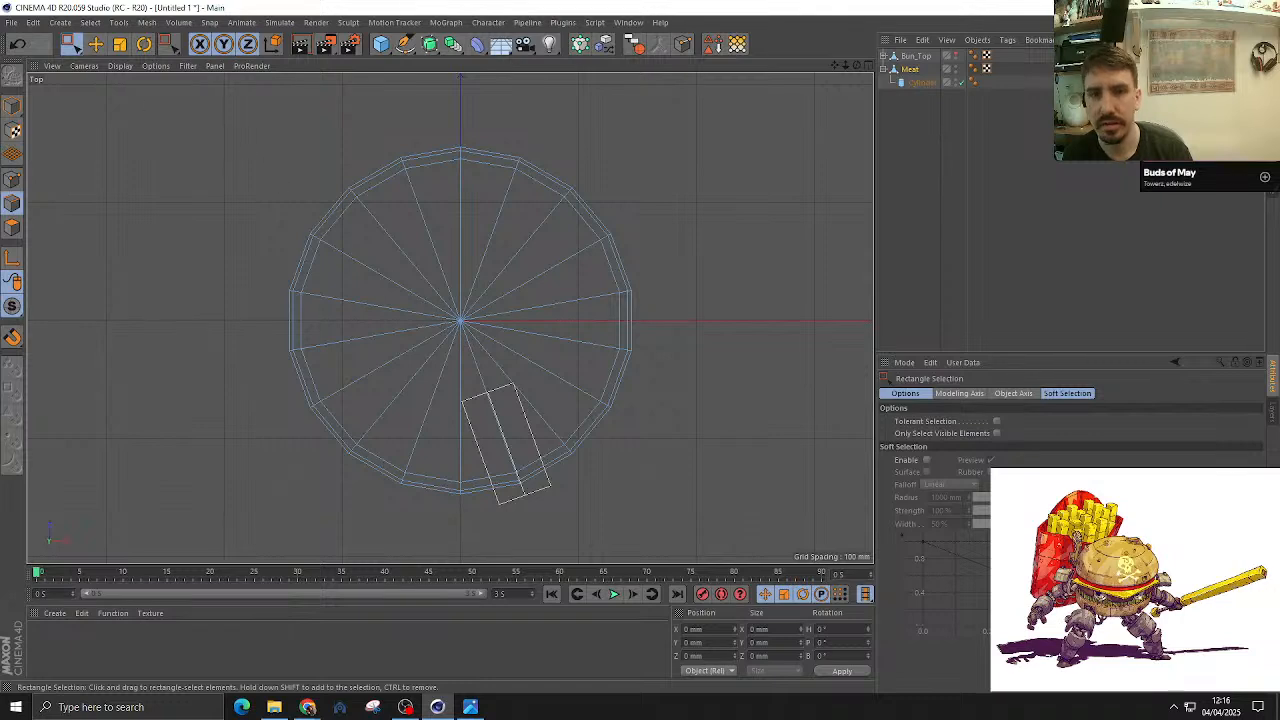
left_click(16, 182)
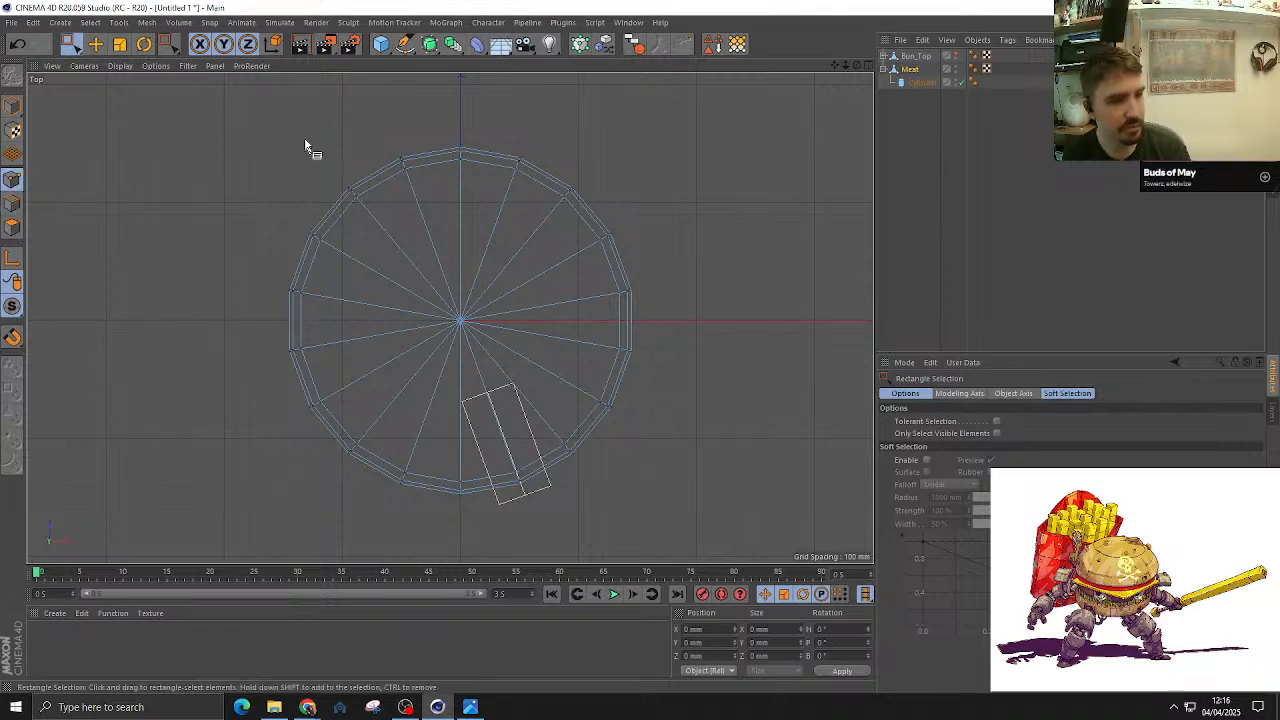
left_click_drag(282, 126, 444, 513)
key("Delete")
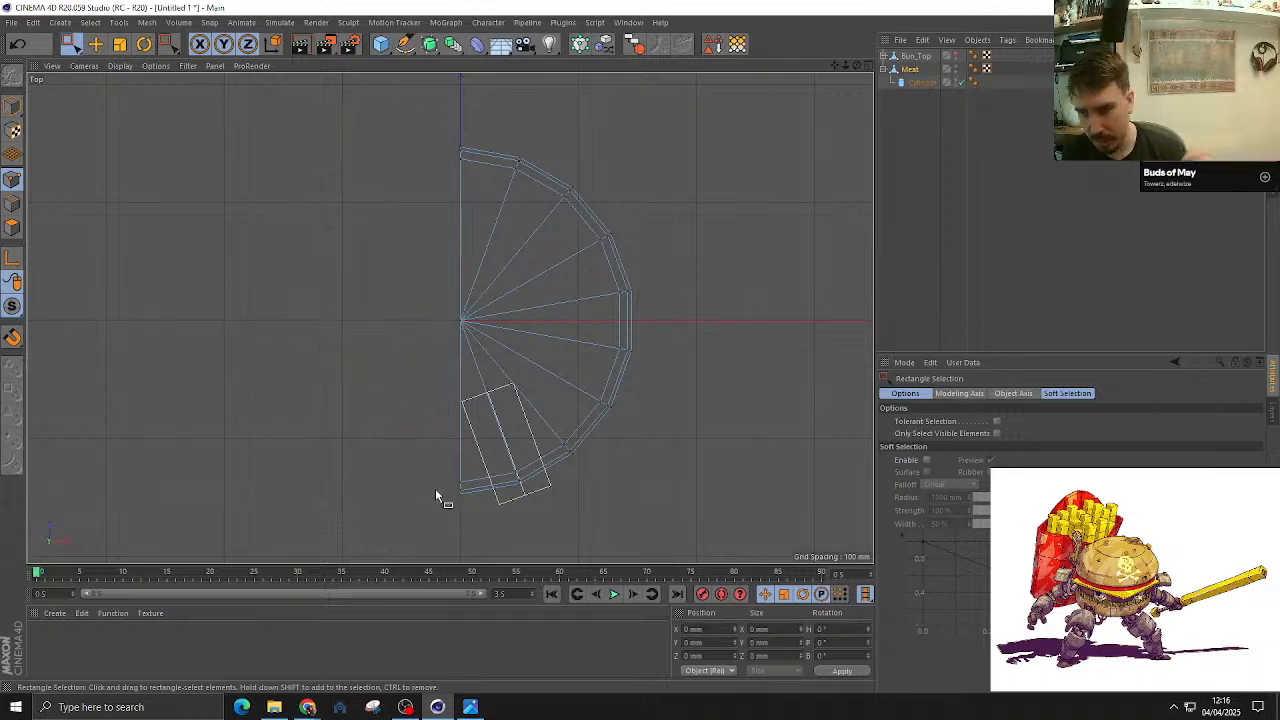
Step: Select the horizontal edges of the half patty's two front segments around the cylinder, from the top rim to the bottom rim
left_click_drag(437, 341, 521, 293, "alt")
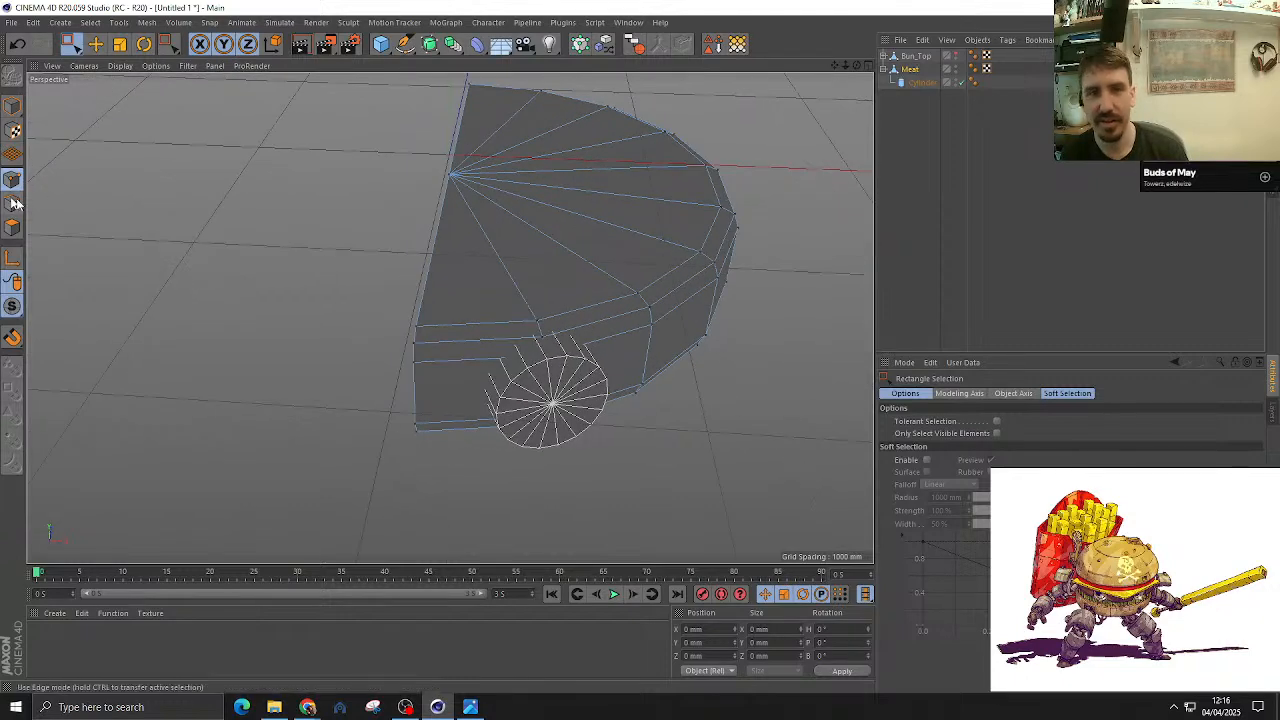
right_click(391, 302)
left_click(451, 297)
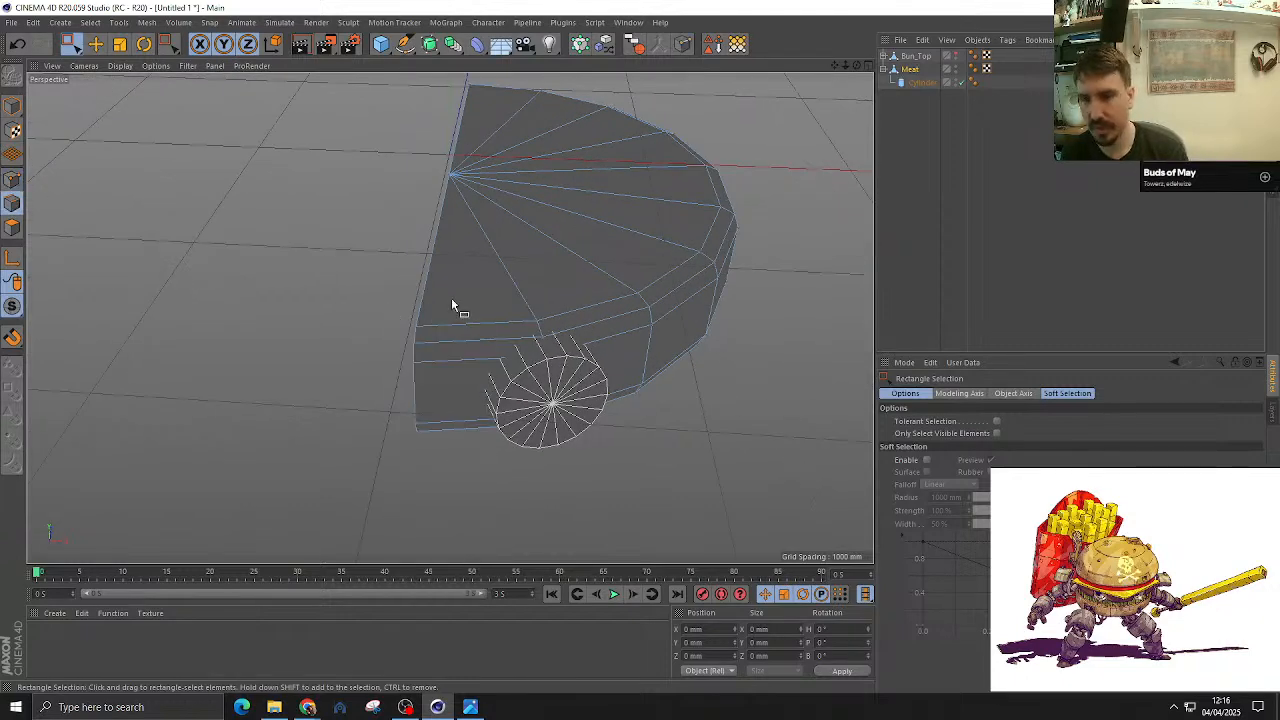
key("9")
mouse_move(453, 305)
left_mouse_down()
mouse_move(493, 469)
mouse_move(672, 428)
left_mouse_up()
mouse_move(648, 298)
left_mouse_down("shift")
mouse_move(656, 420)
mouse_move(600, 556)
mouse_move(608, 516)
mouse_move(515, 541)
left_mouse_up("shift")
left_click_drag(490, 480, 597, 386, "alt")
key("F2")
scroll(572, 465, "up", 3)
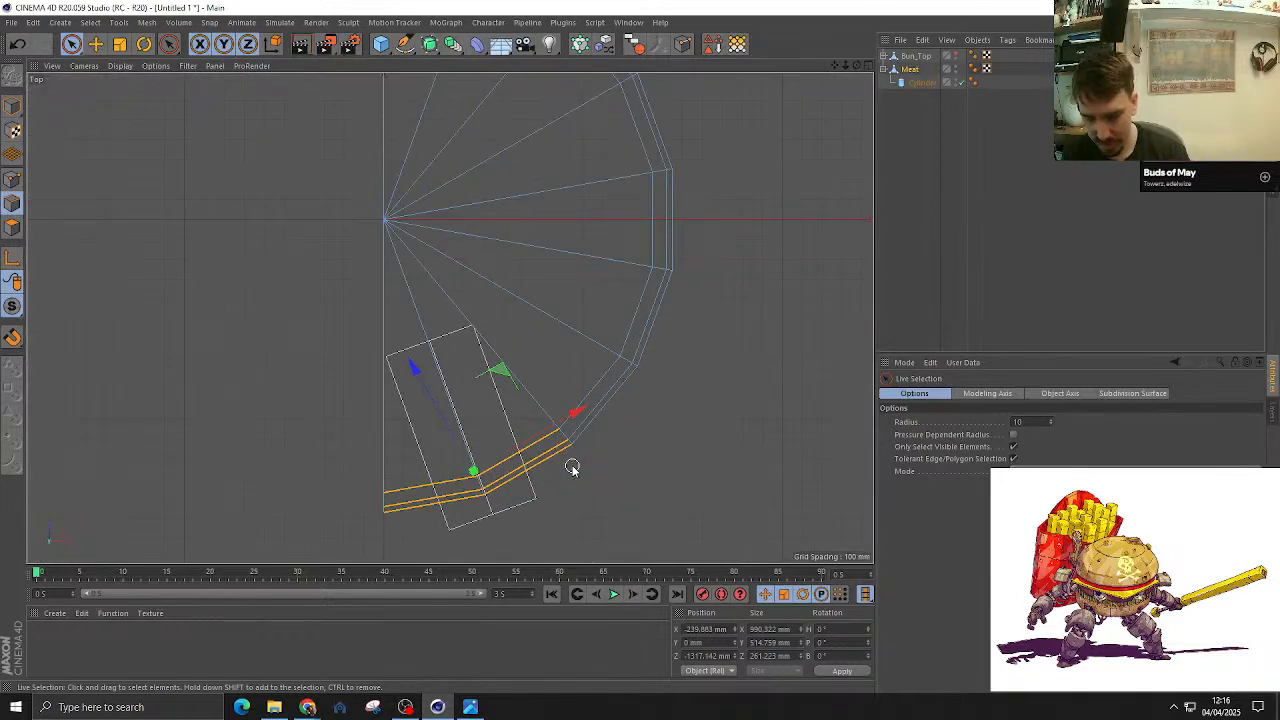
Step: Cut the selected edges with Edge Cut at 50% offset and 1 subdivision, with Create N-gons turned off
key("m")
key("f")
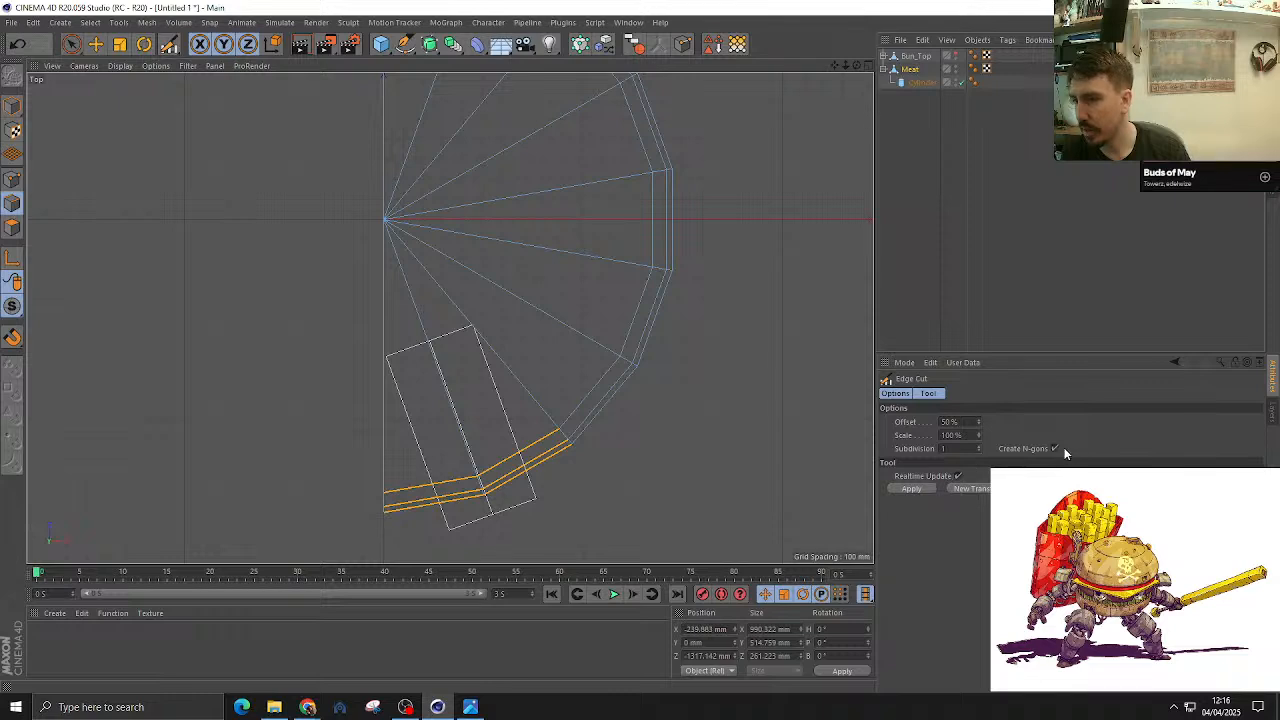
left_click(1055, 449)
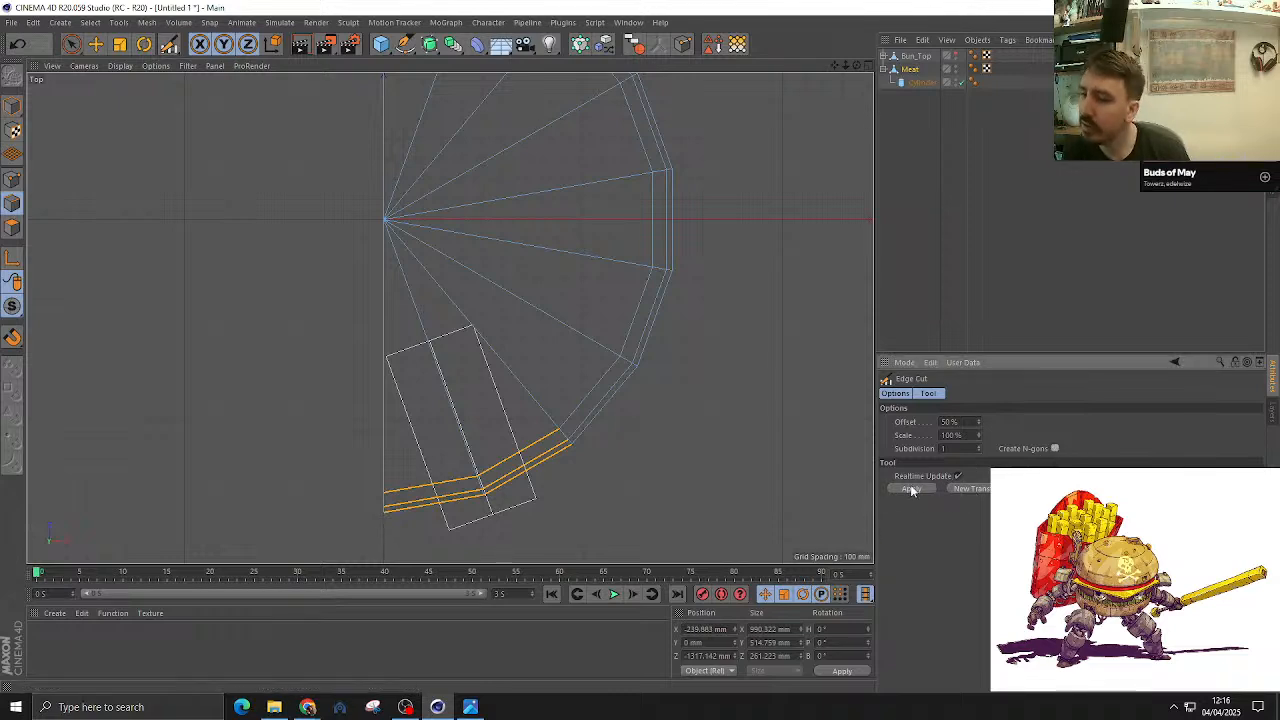
key("F1")
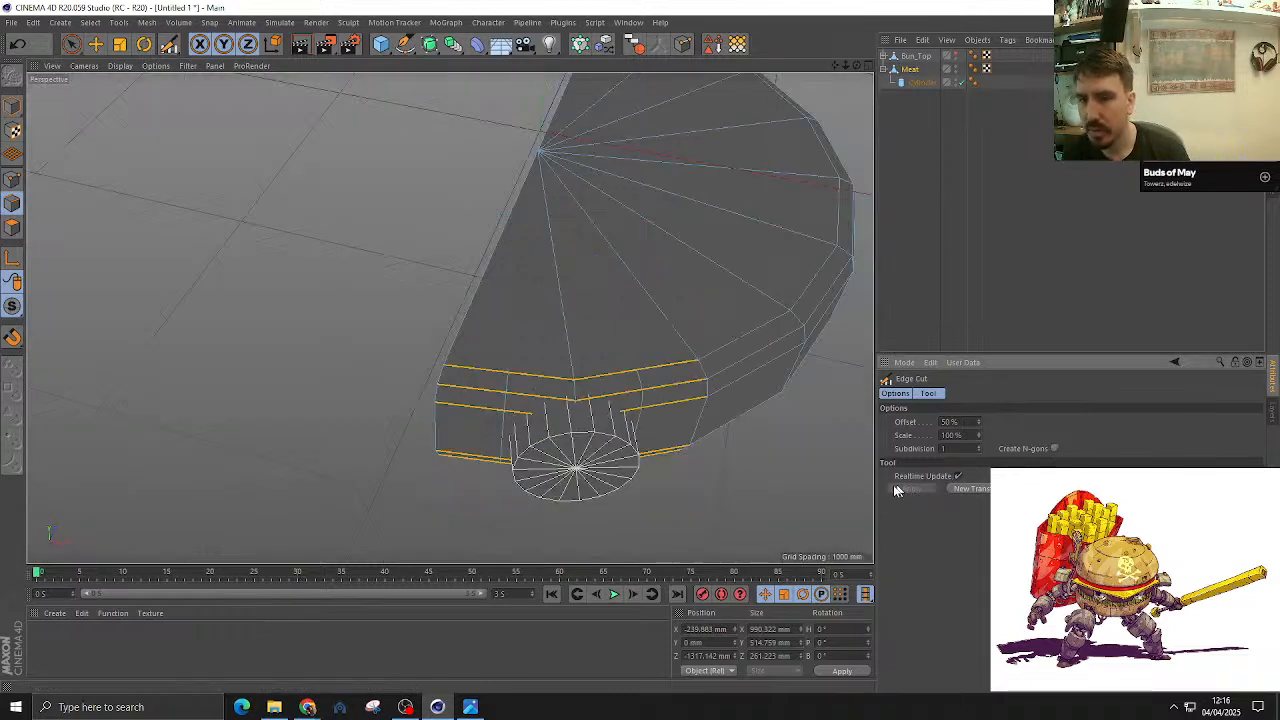
Step: Use the Polygon Pen to connect the new cut points on the top and bottom rims to the centre point of each face
left_click_drag(690, 420, 571, 334, "alt")
key("k")
key("k")
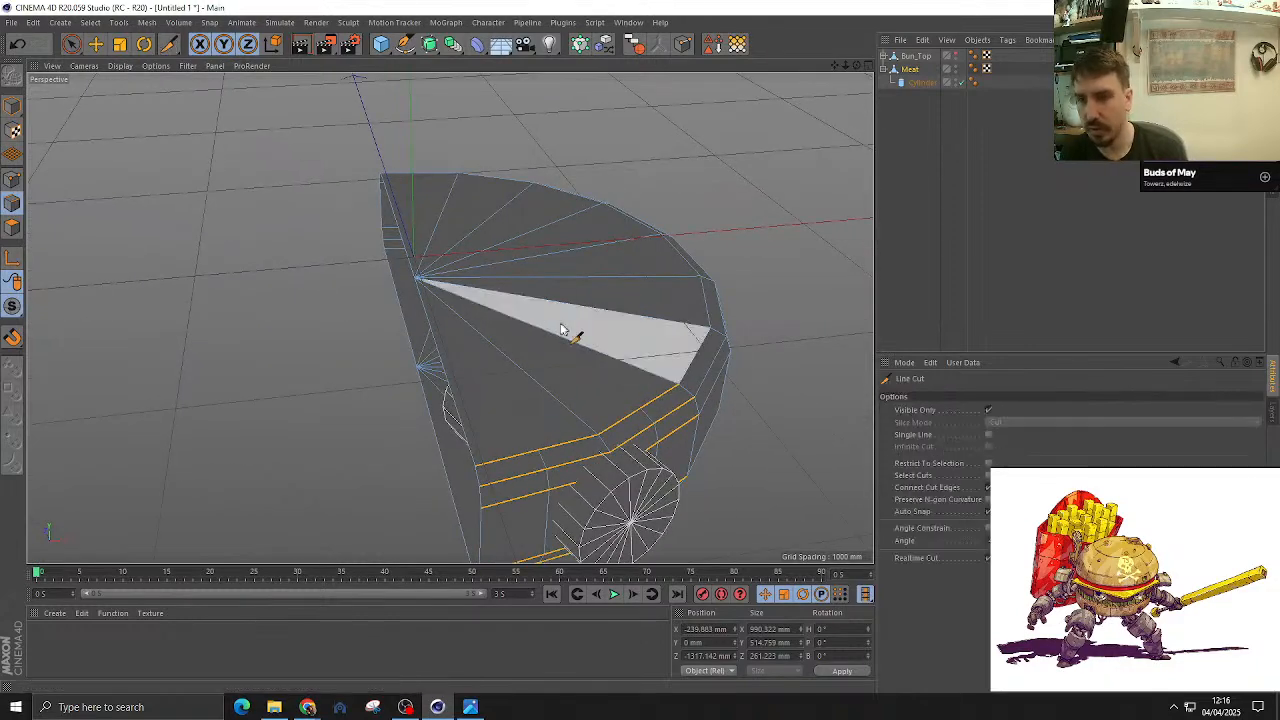
right_click(426, 283)
left_click(466, 351)
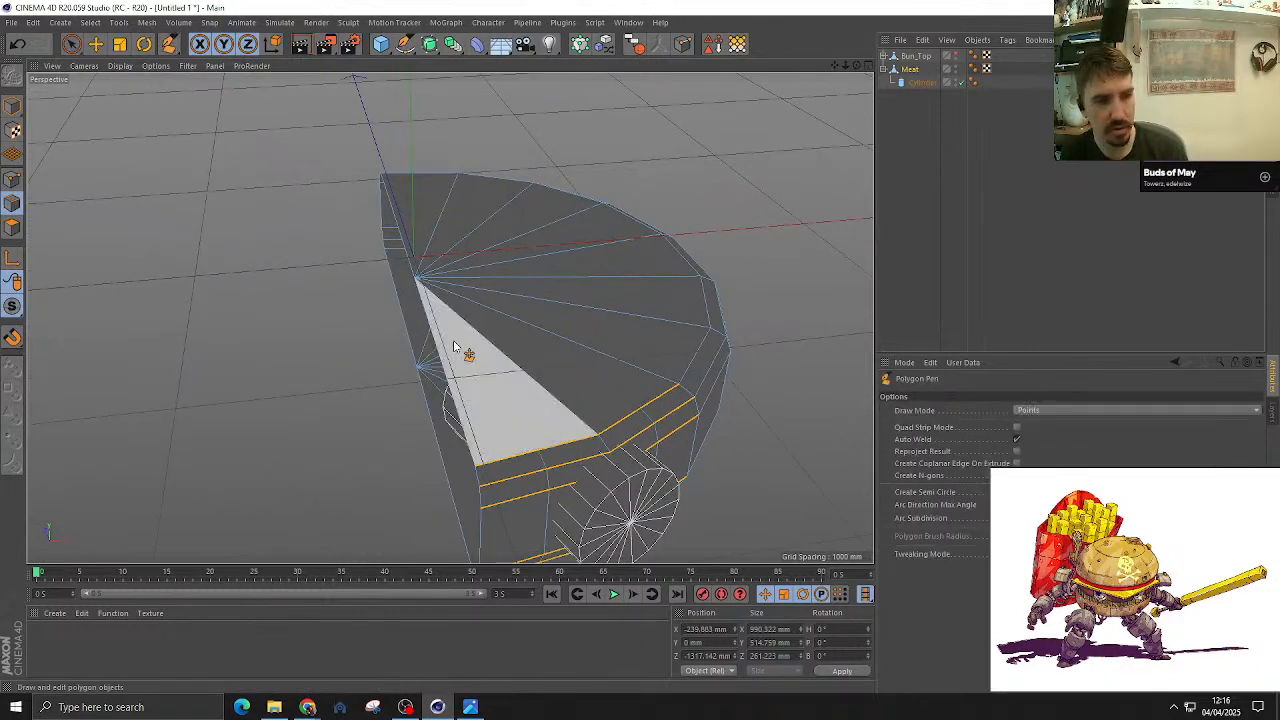
left_click(416, 280)
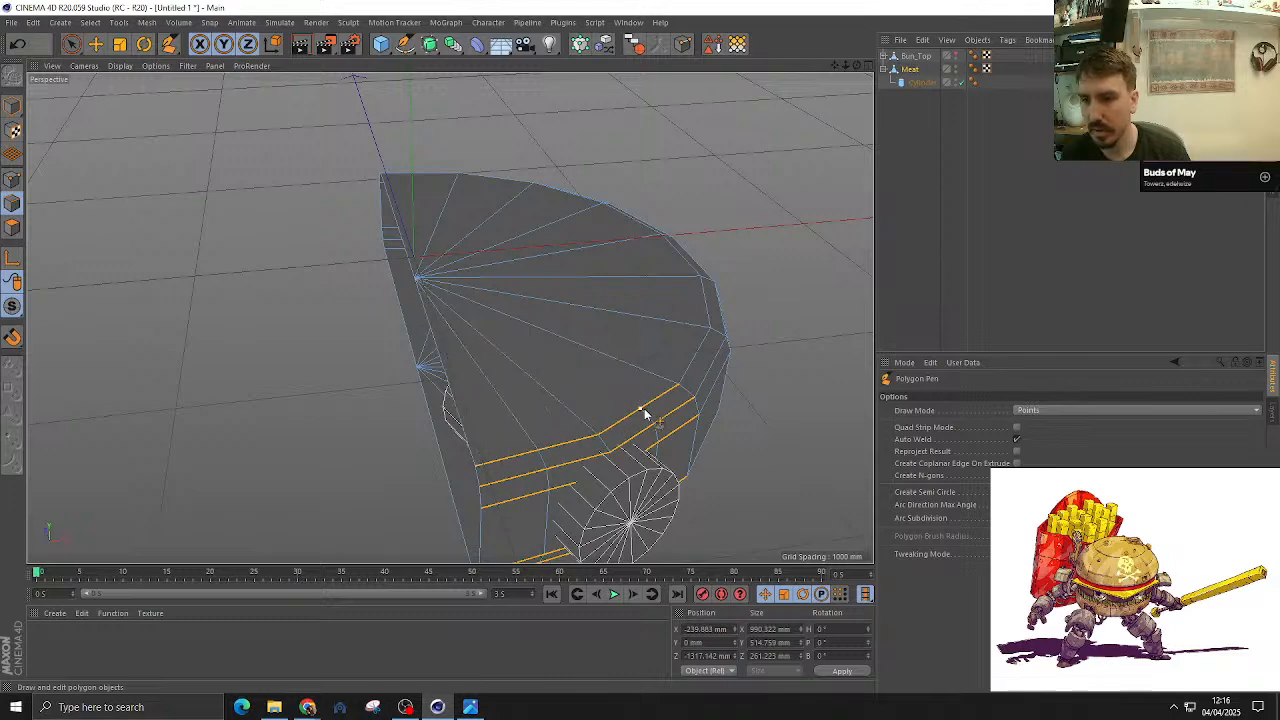
left_click_drag(416, 282, 597, 280, "alt")
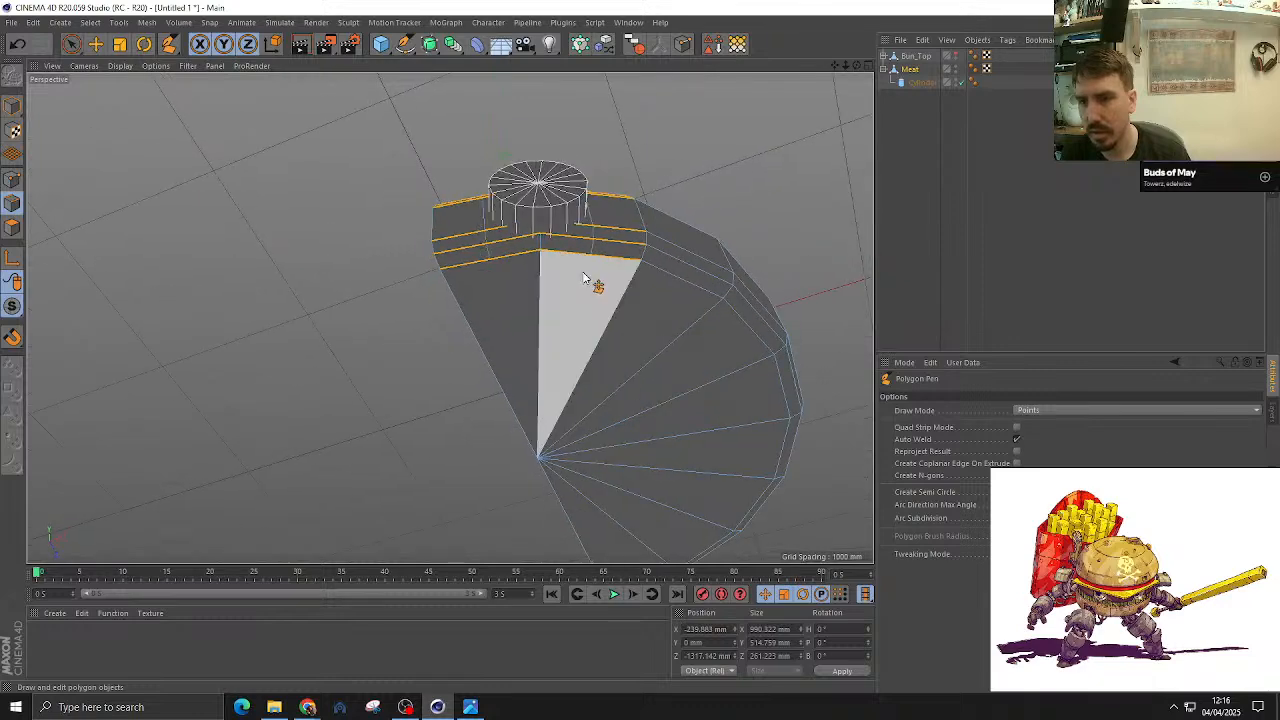
left_click(589, 260)
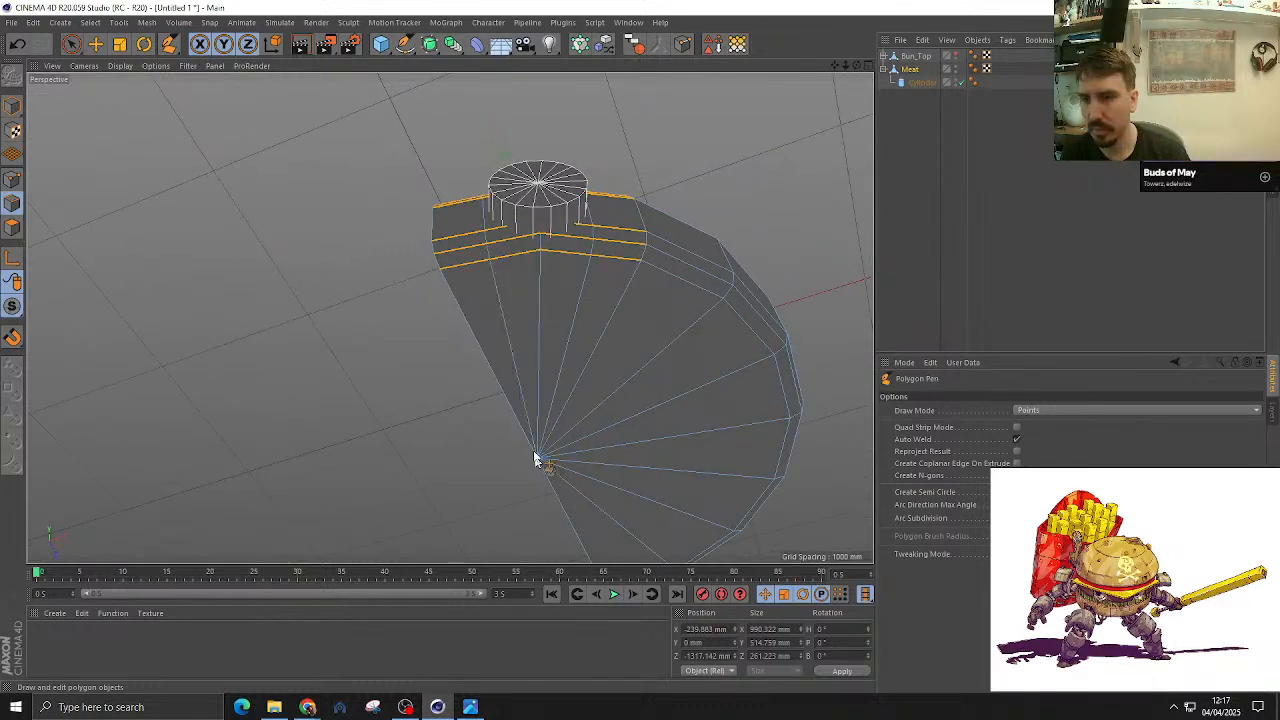
Step: Select the patty's side-wall and bevel polygons around the cylinder, between the two new cuts
left_click_drag(518, 165, 586, 257, "alt")
middle_click_drag(622, 390, 530, 297, "alt")
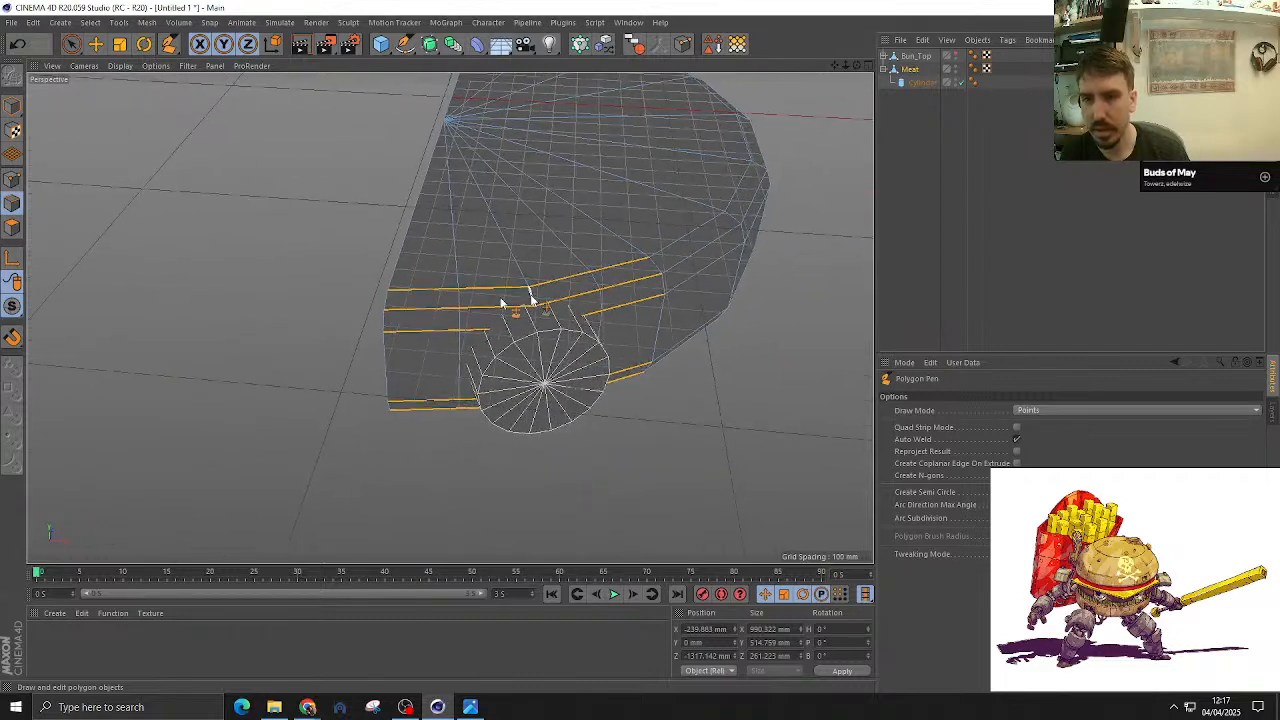
left_click(12, 227)
key("space")
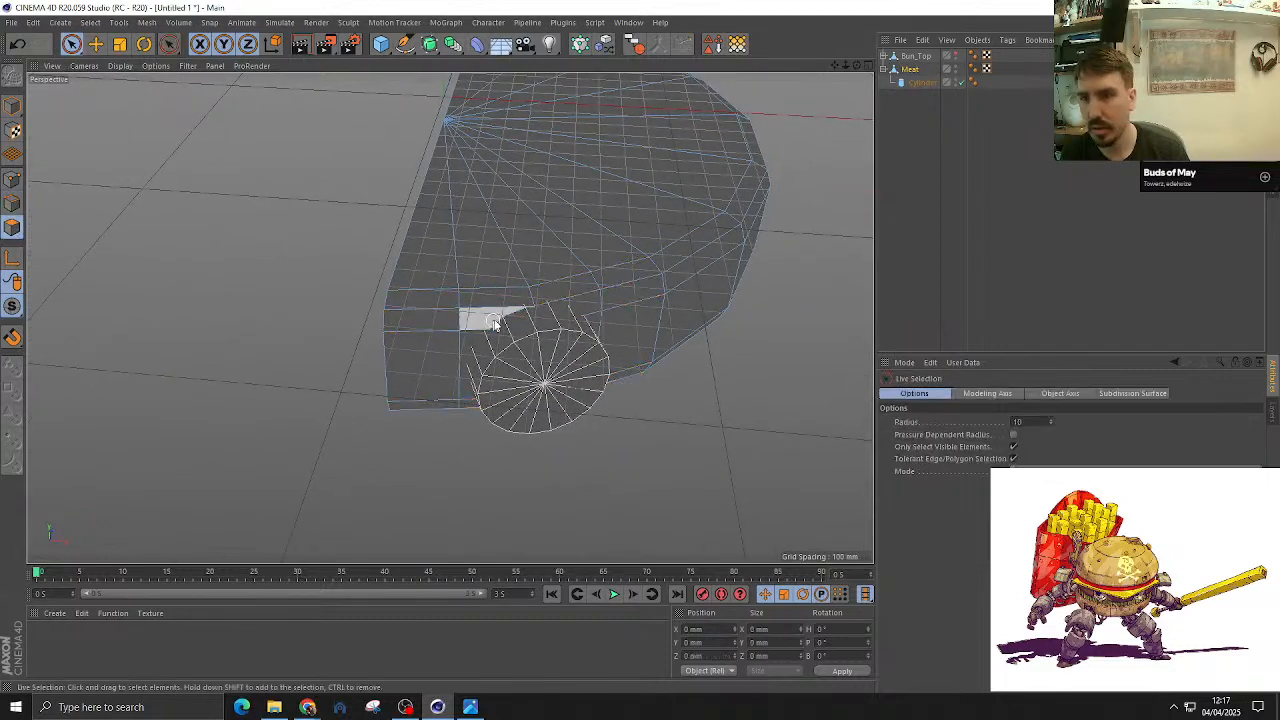
mouse_move(504, 316)
left_mouse_down()
mouse_move(546, 337)
mouse_move(551, 310)
mouse_move(623, 543)
left_mouse_up()
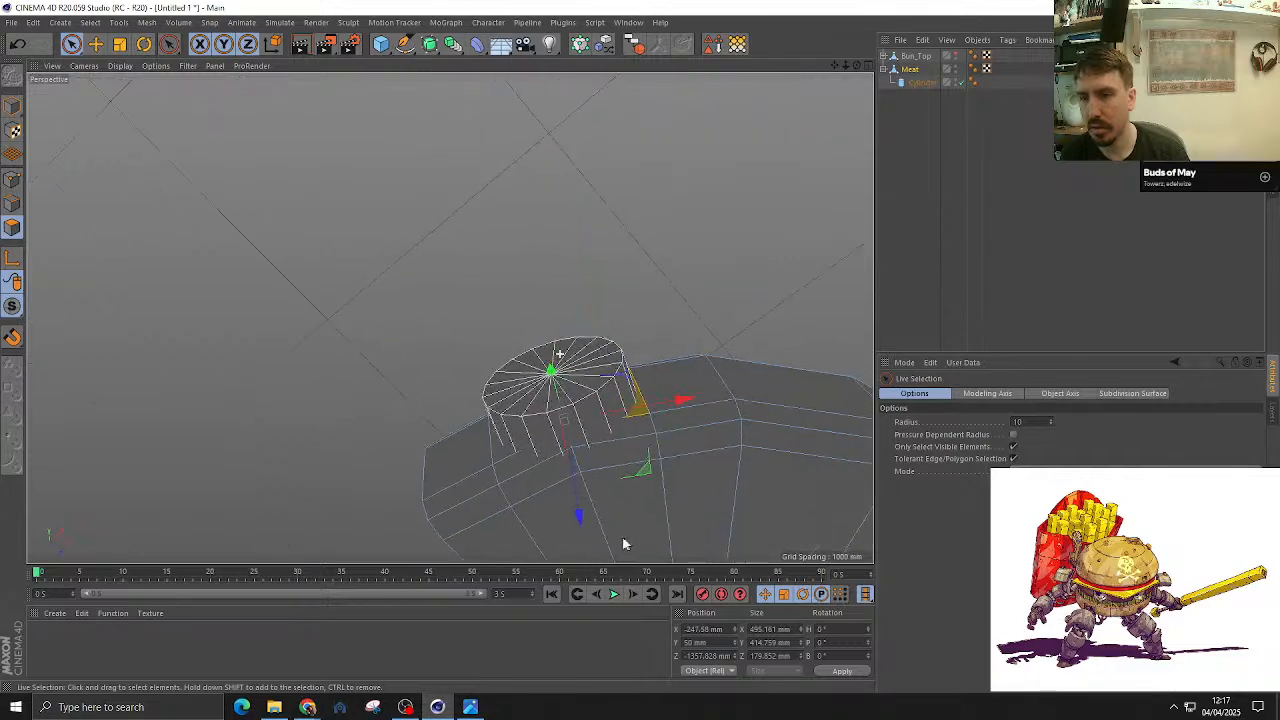
left_click(585, 446, "shift")
mouse_move(585, 446)
left_mouse_down("shift")
mouse_move(563, 423)
mouse_move(523, 286)
mouse_move(603, 257)
mouse_move(590, 240)
mouse_move(575, 265)
mouse_move(587, 318)
left_mouse_up("shift")
key("F2")
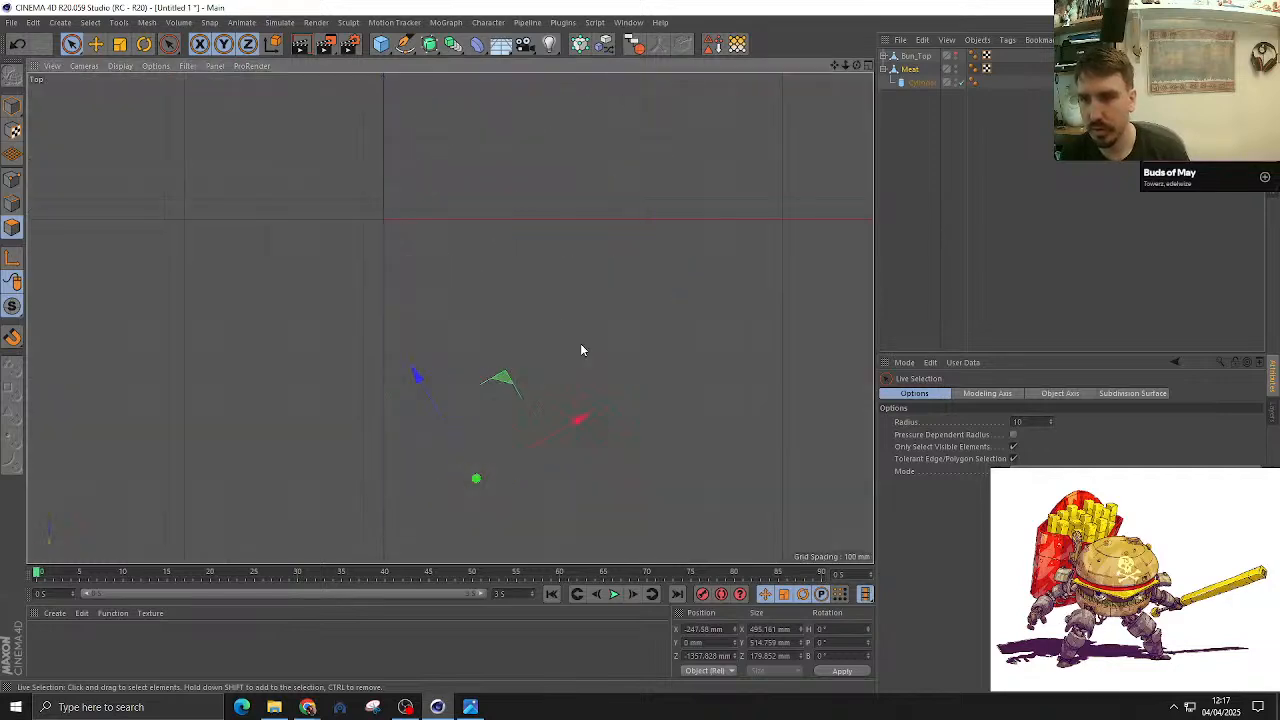
scroll(479, 429, "up", 3)
Step: Try to scale the selected side-wall polygons around the cylinder in the top view
key("t")
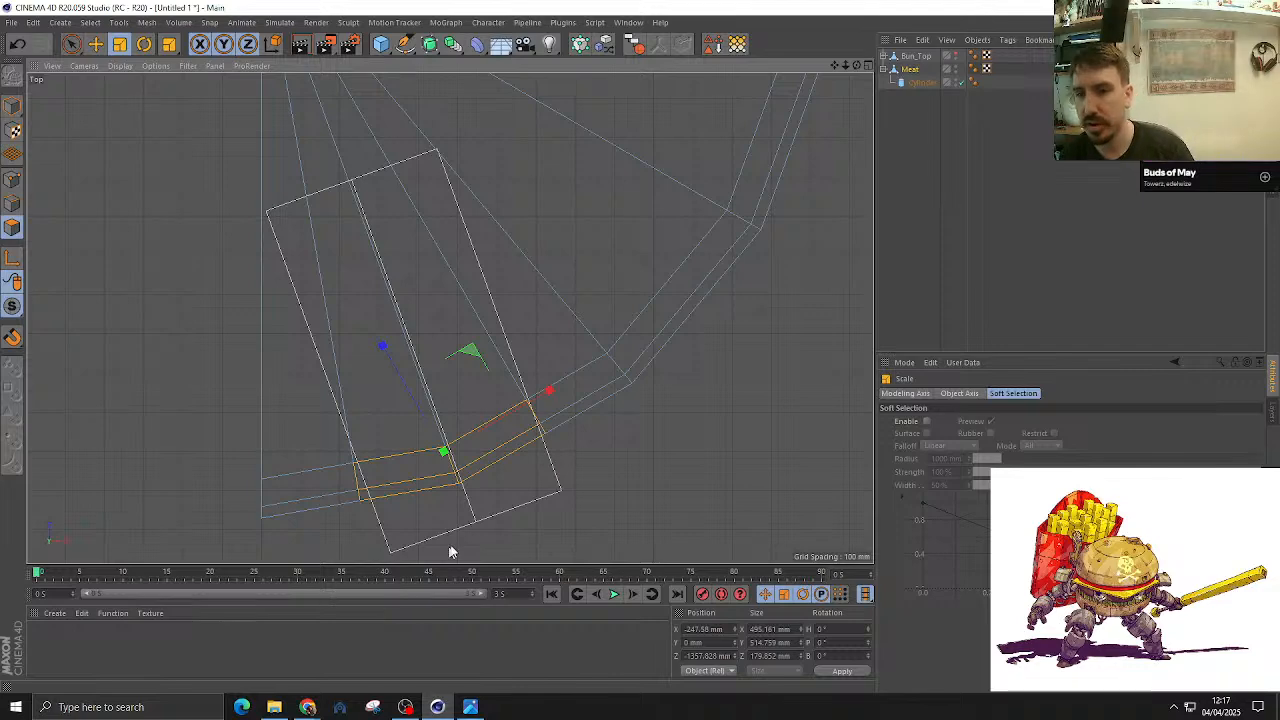
key("F1")
left_click_drag(512, 354, 553, 226, "alt")
key("F2")
scroll(493, 418, "up", 3)
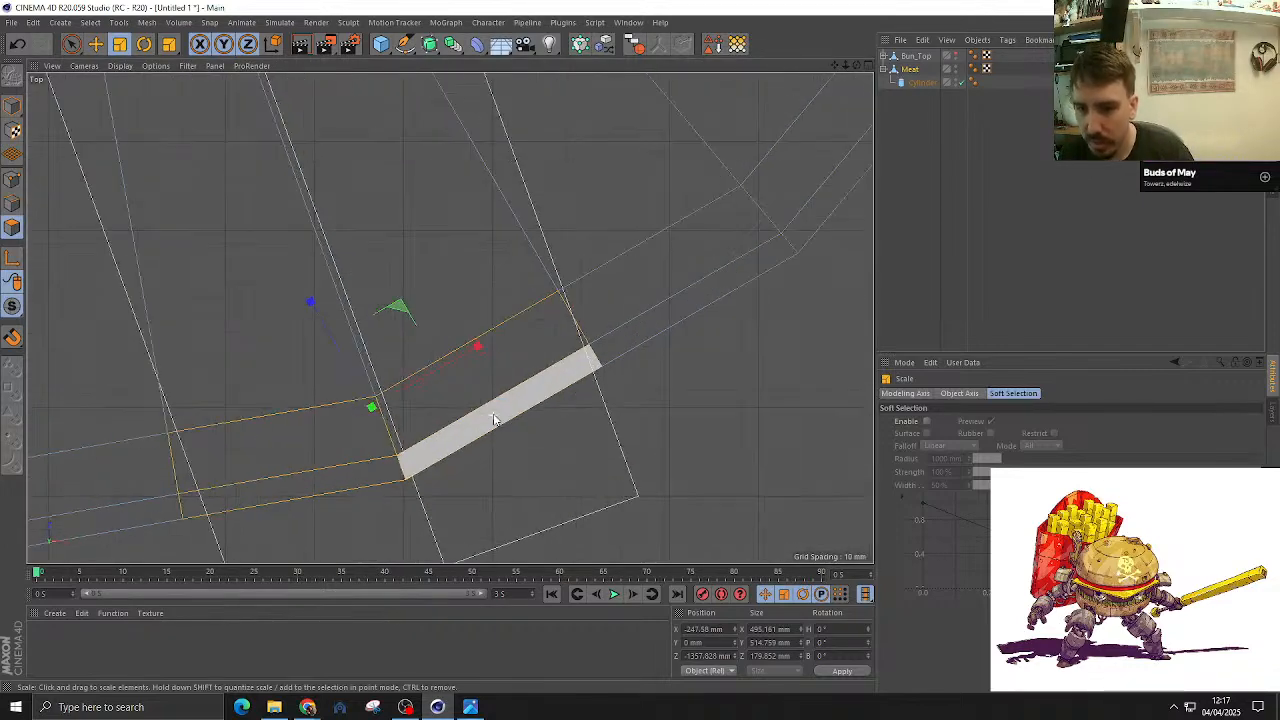
mouse_move(482, 420)
left_mouse_down()
mouse_move(790, 240)
mouse_move(429, 406)
mouse_move(234, 437)
mouse_move(38, 390)
mouse_move(390, 455)
mouse_move(474, 386)
mouse_move(785, 424)
left_mouse_up()
Step: Move the modelling axis of the selected side-wall polygons onto the cylinder's centre line and rotate it to match the cylinder's direction
key("e")
key("r")
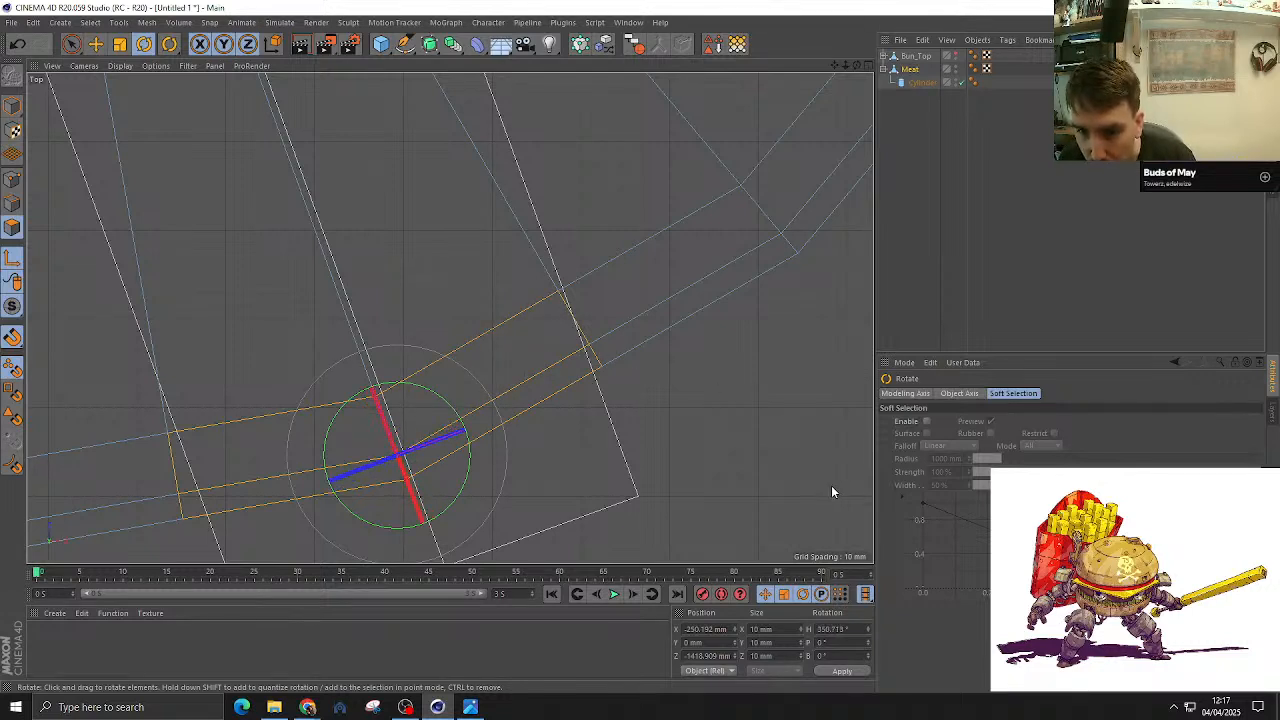
left_click_drag(831, 491, 835, 488)
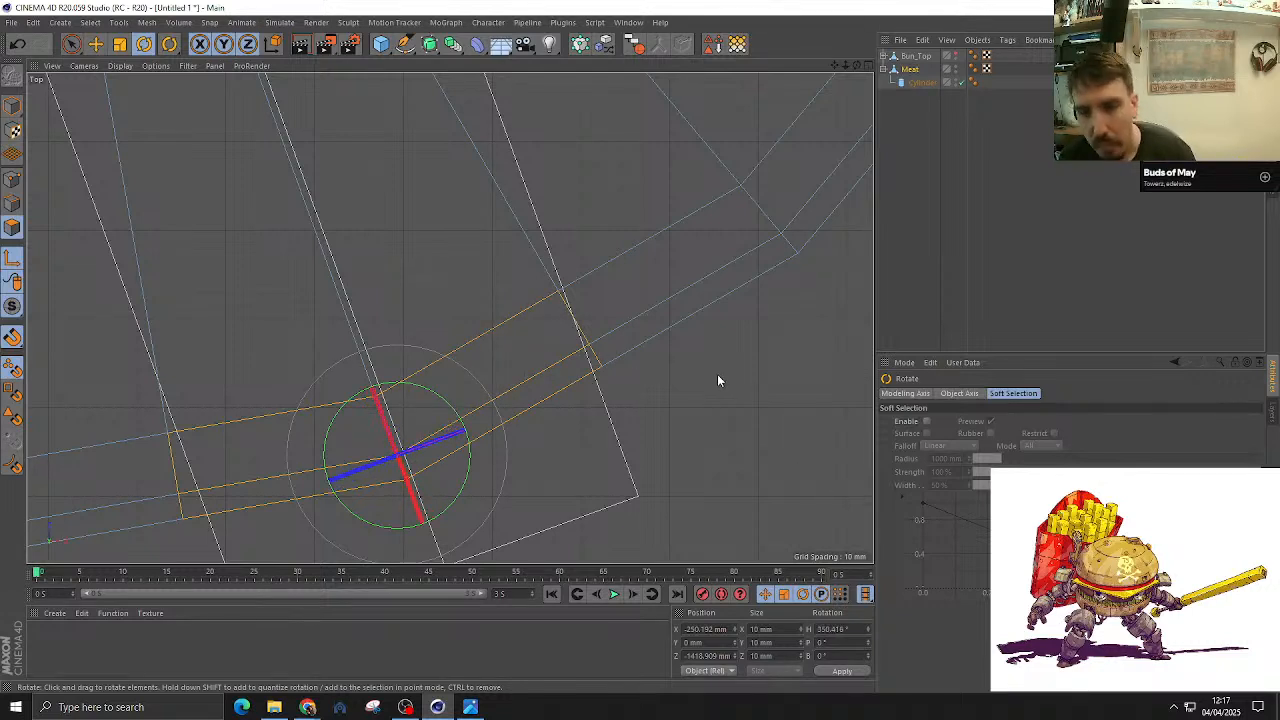
scroll(534, 297, "down", 3)
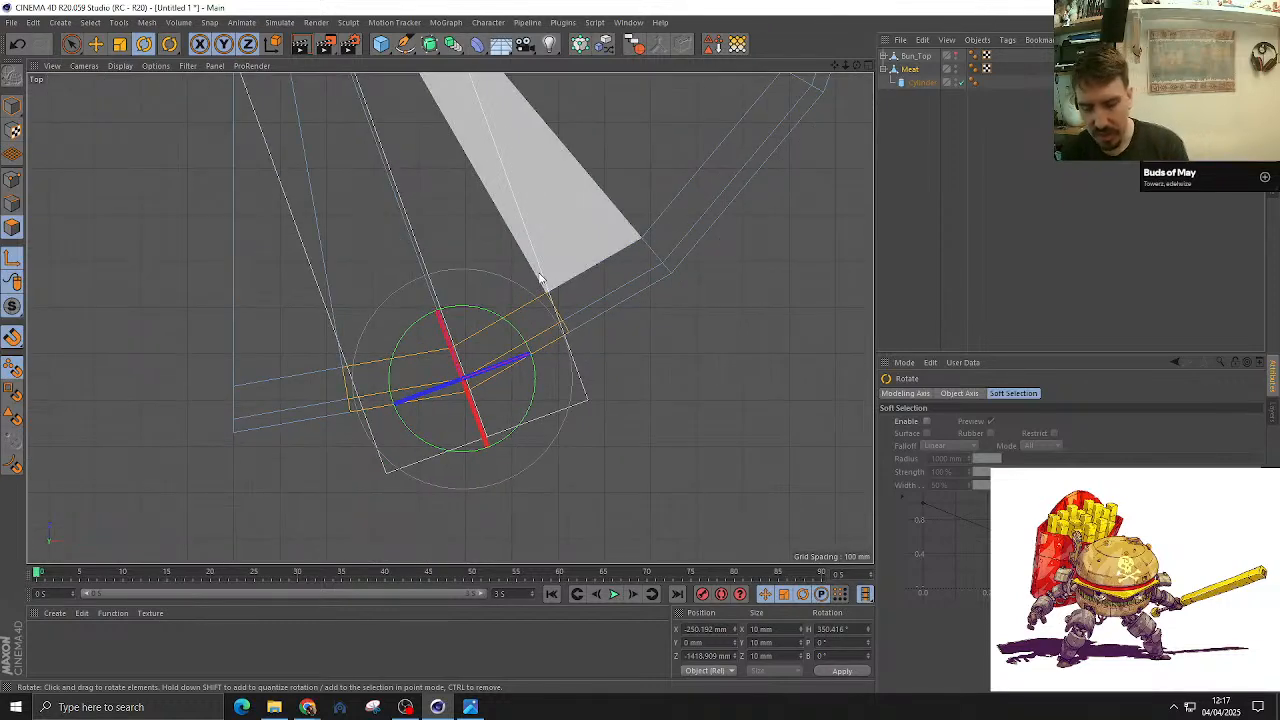
Step: Try to flatten the selected side-wall polygons along the cylinder's direction and shift them, then undo those changes
key("t")
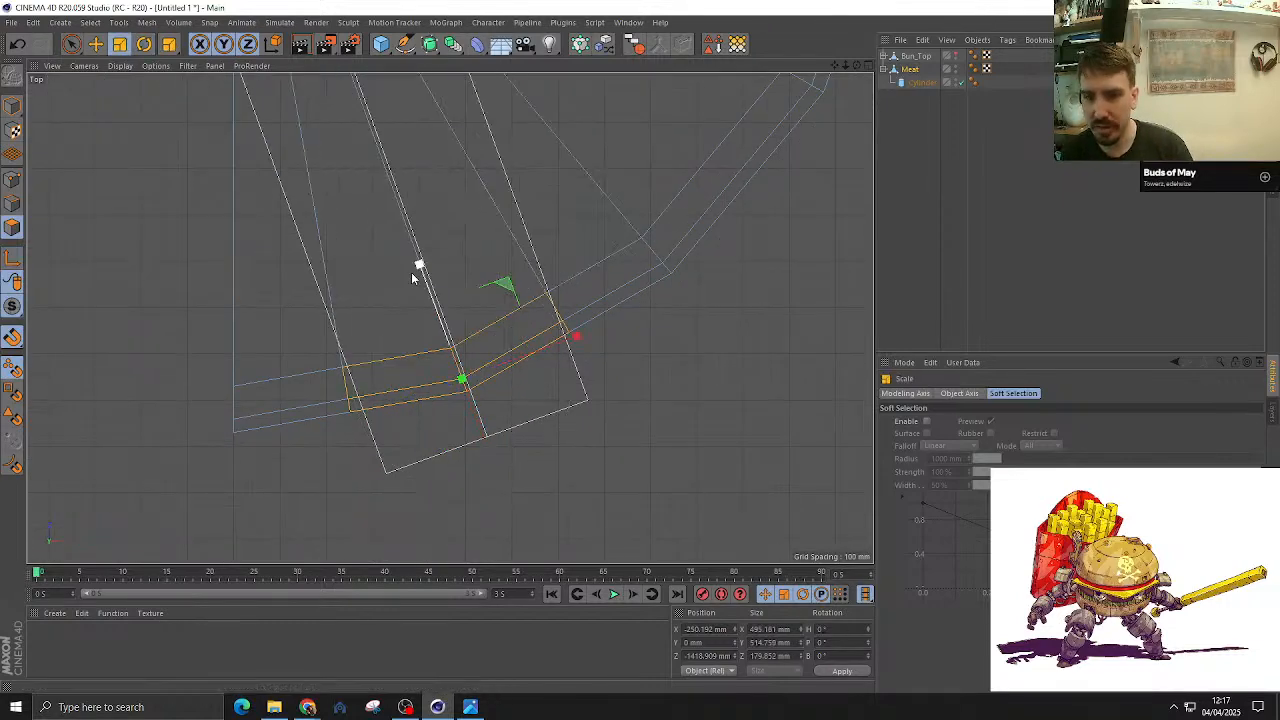
left_click_drag(421, 270, 461, 476)
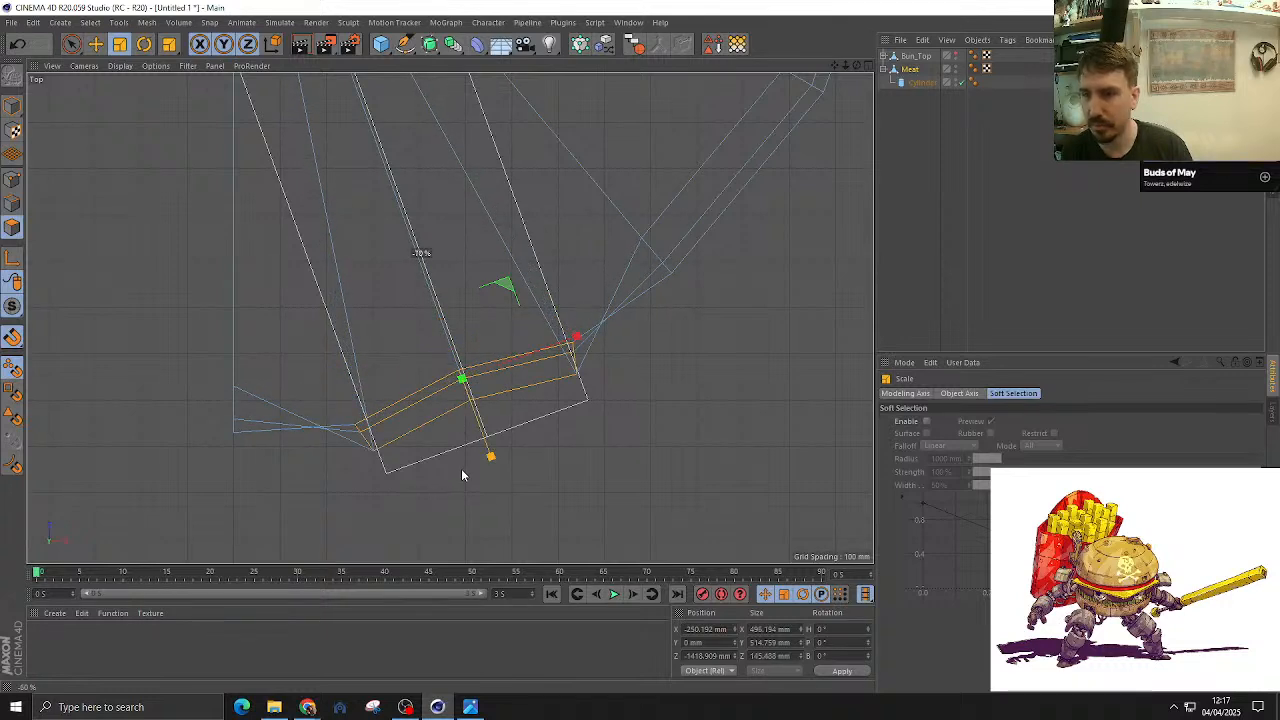
key("e")
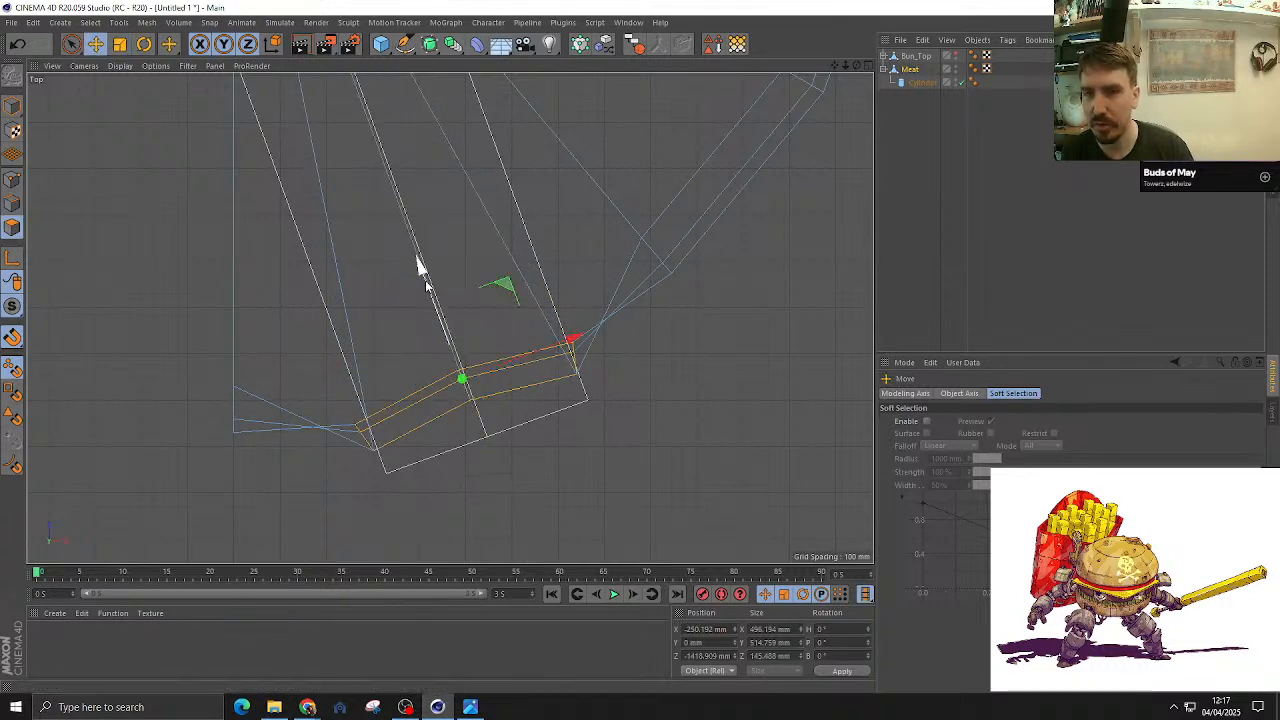
left_click_drag(427, 286, 420, 388)
key("ctrl+z")
key("F1")
key("ctrl+z")
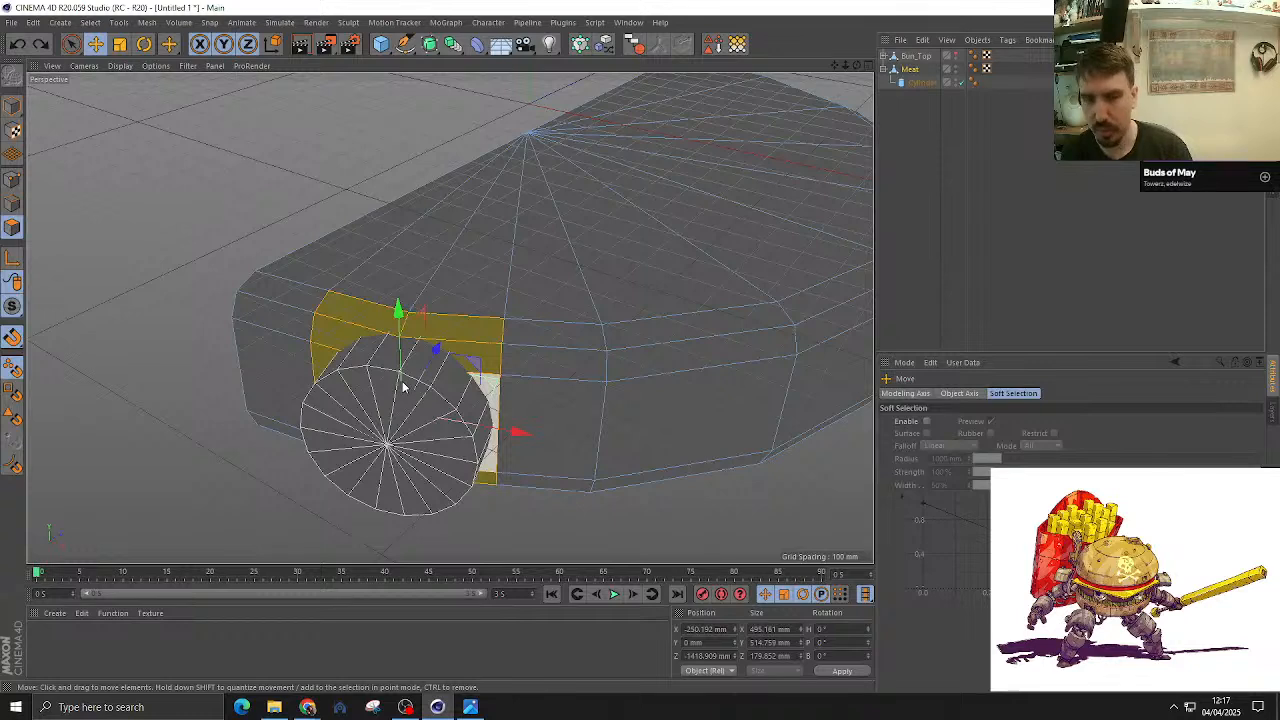
Step: Scale up the selected polygons around the cylinder slightly and inset them by 42 mm with Extrude Inner
key("t")
left_click_drag(563, 534, 665, 486)
key("i")
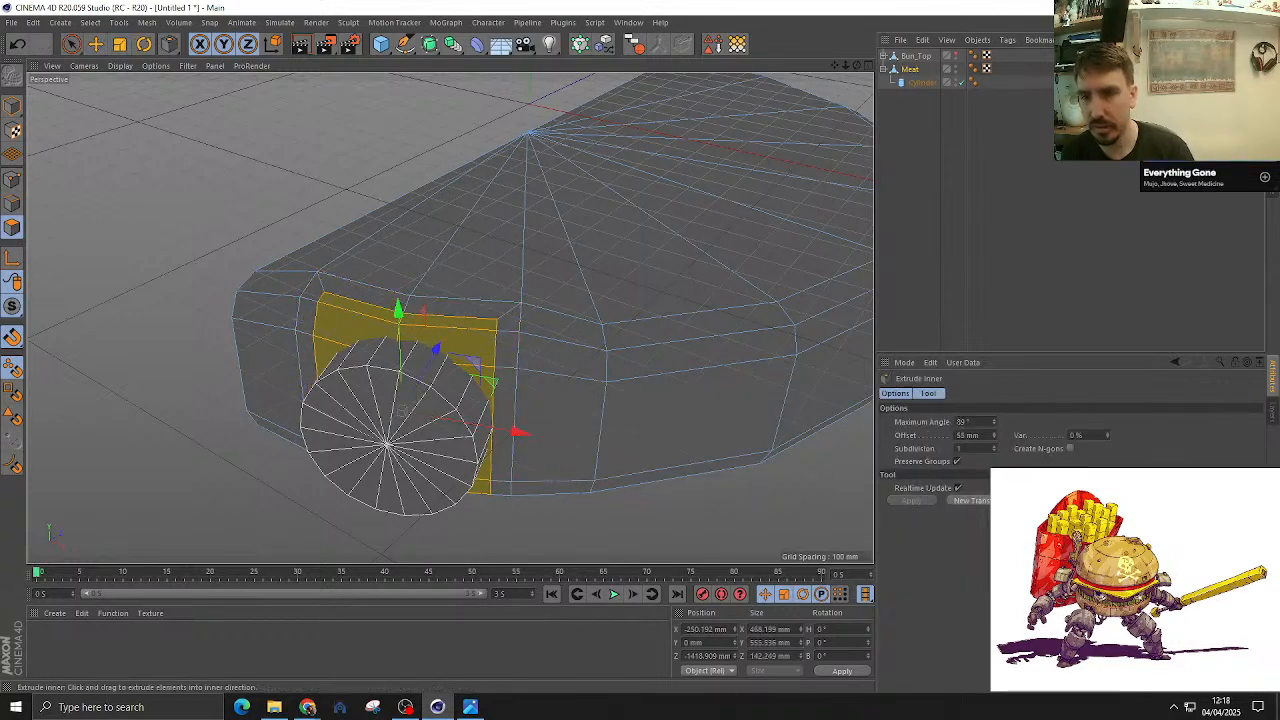
key("F2")
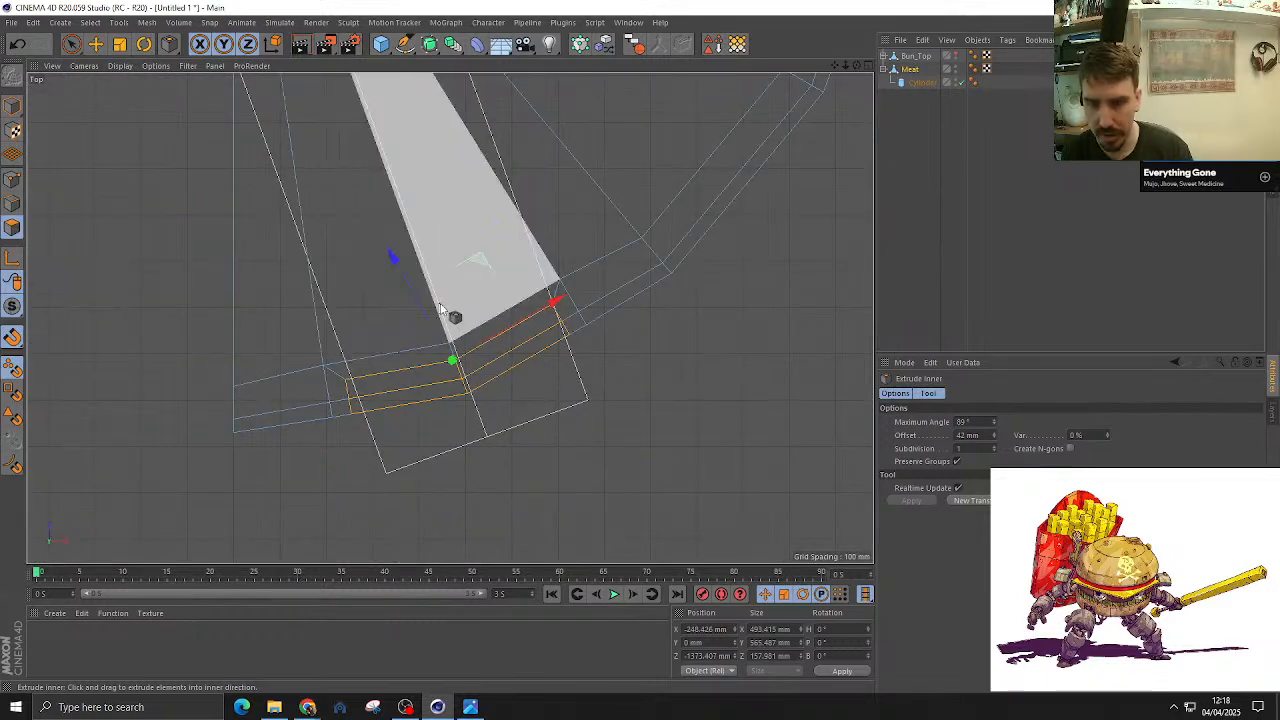
Step: Place the modelling axis of the inset polygons on the cylinder's centre line and rotate it to the cylinder's angle
key("r")
scroll(743, 371, "up", 3)
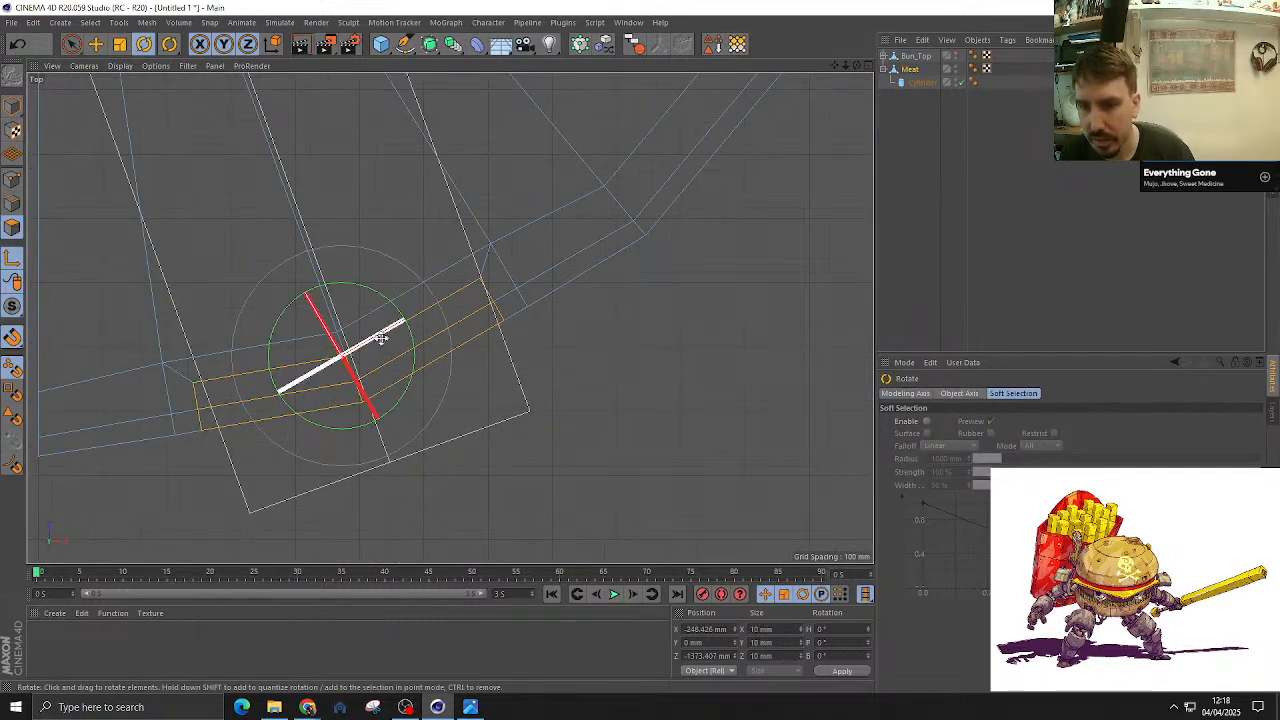
key("e")
scroll(362, 344, "up", 2)
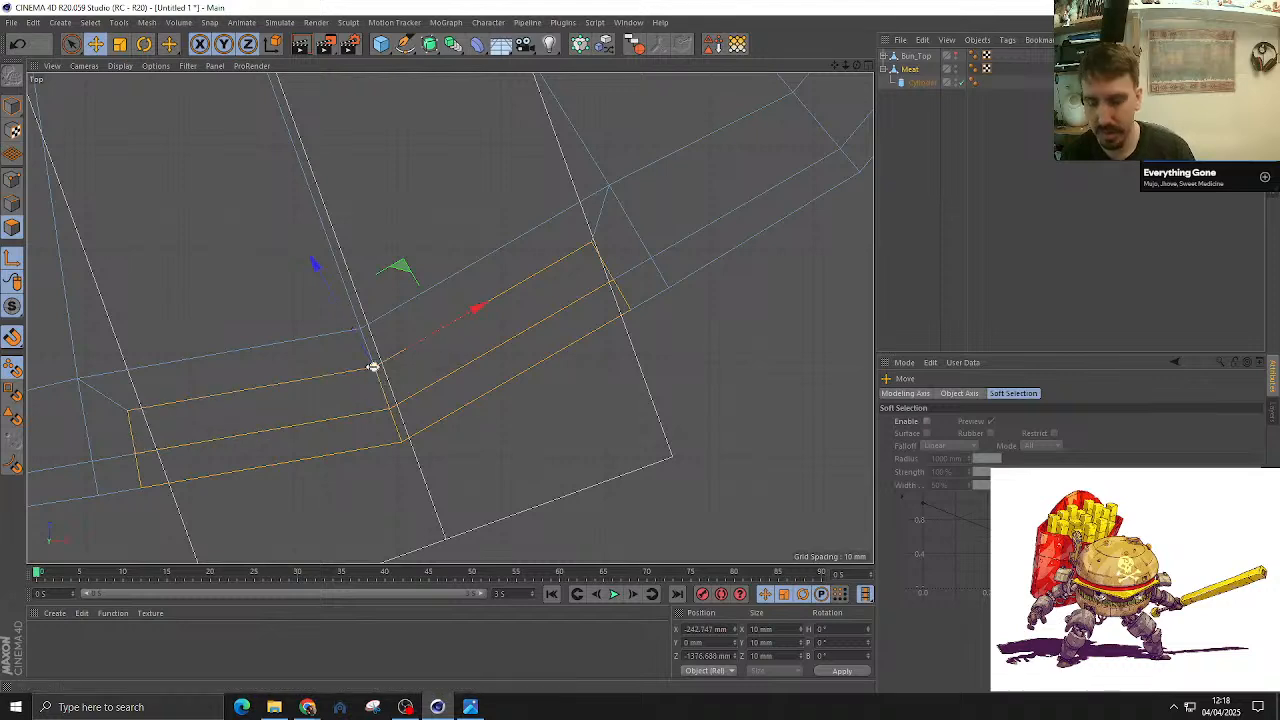
key("r")
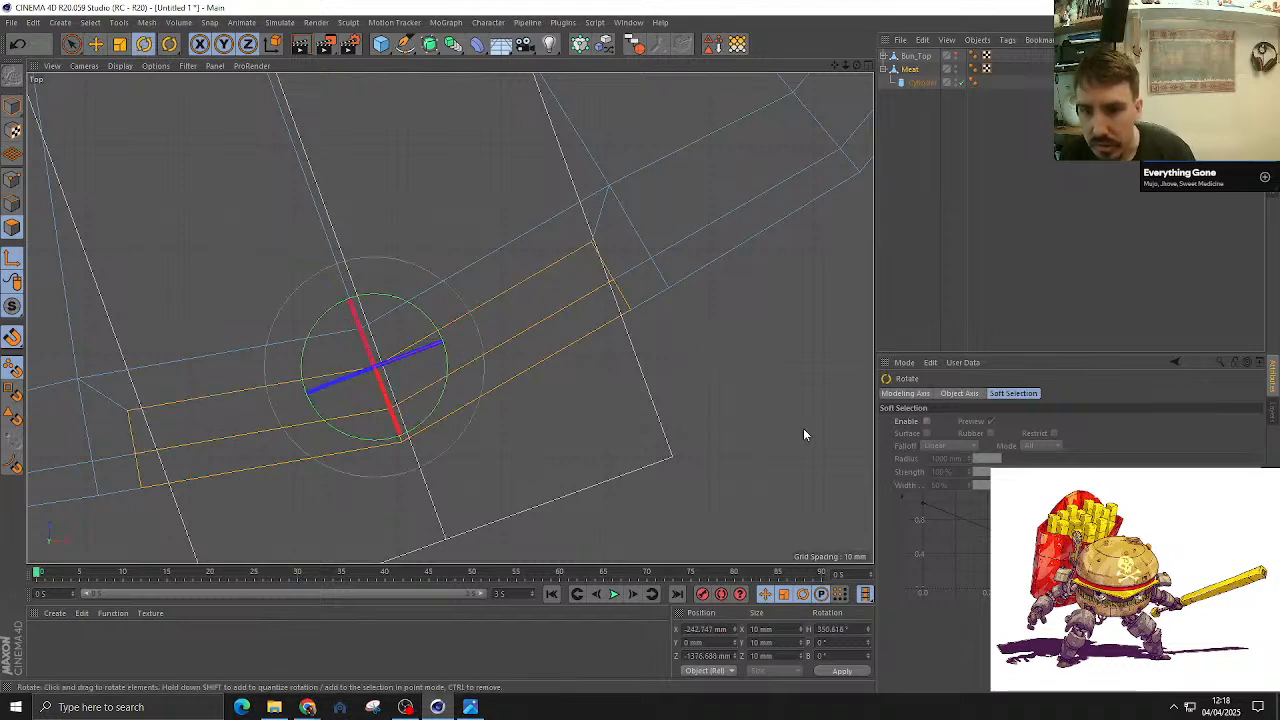
left_click_drag(803, 435, 795, 436)
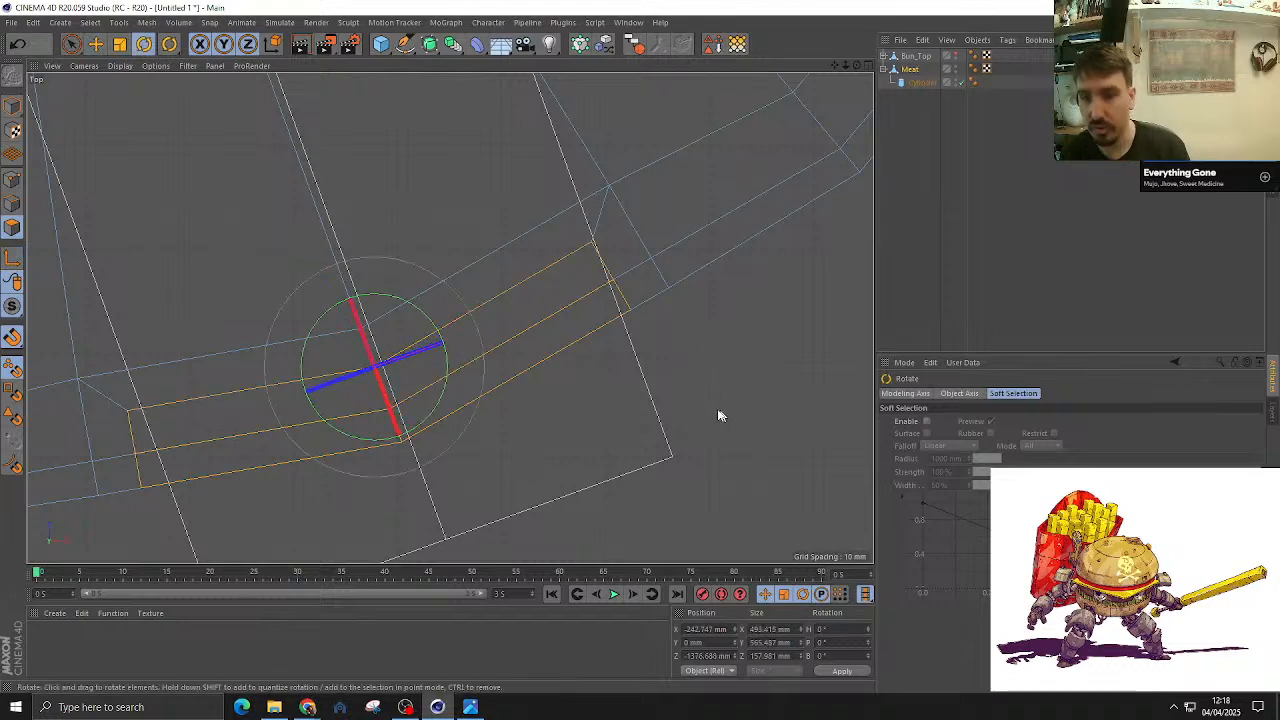
Step: Flatten the inset polygons along the cylinder's axis and scale them down uniformly to about 440 x 504 x 143 mm
key("t")
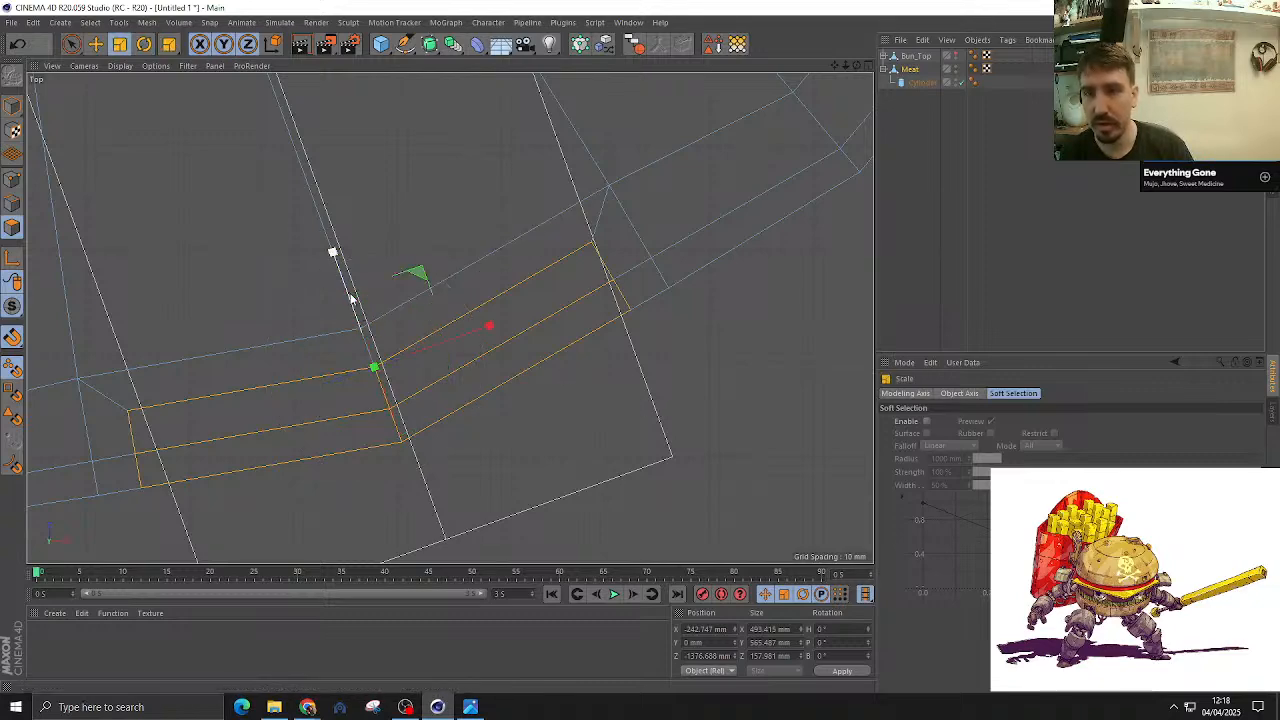
left_click_drag(338, 275, 403, 306)
key("F1")
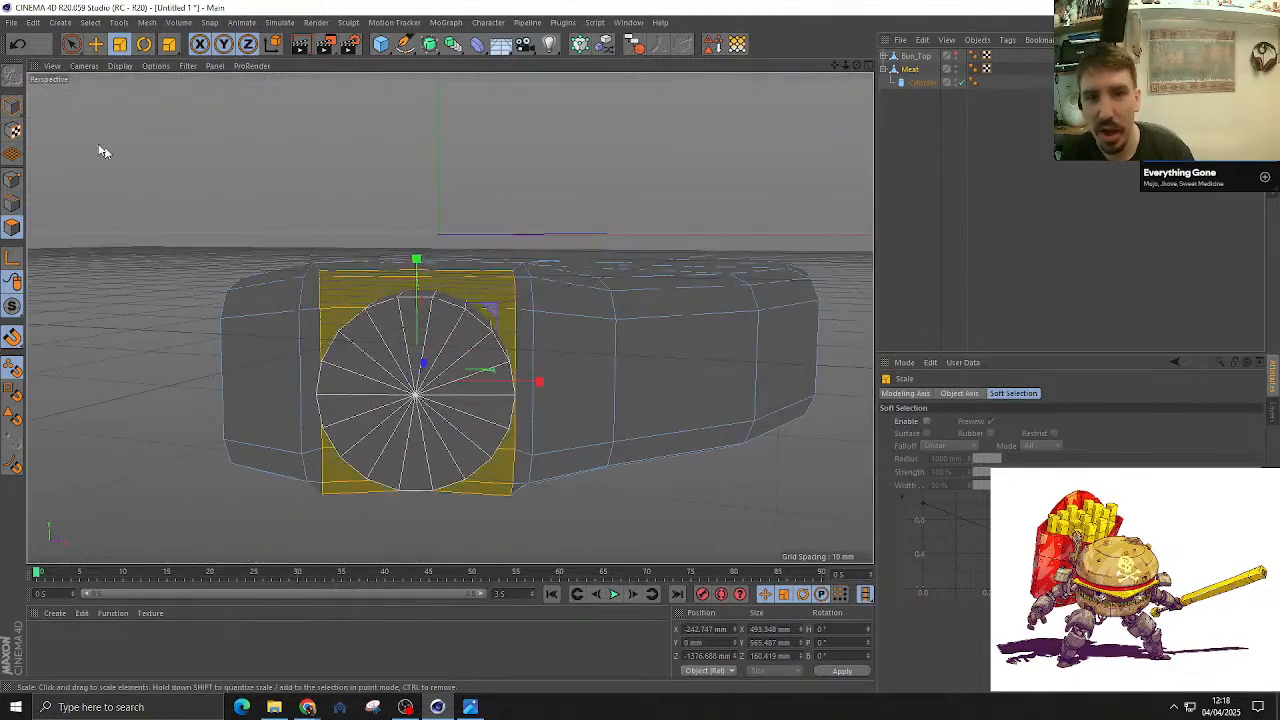
left_click_drag(472, 390, 157, 198, "alt")
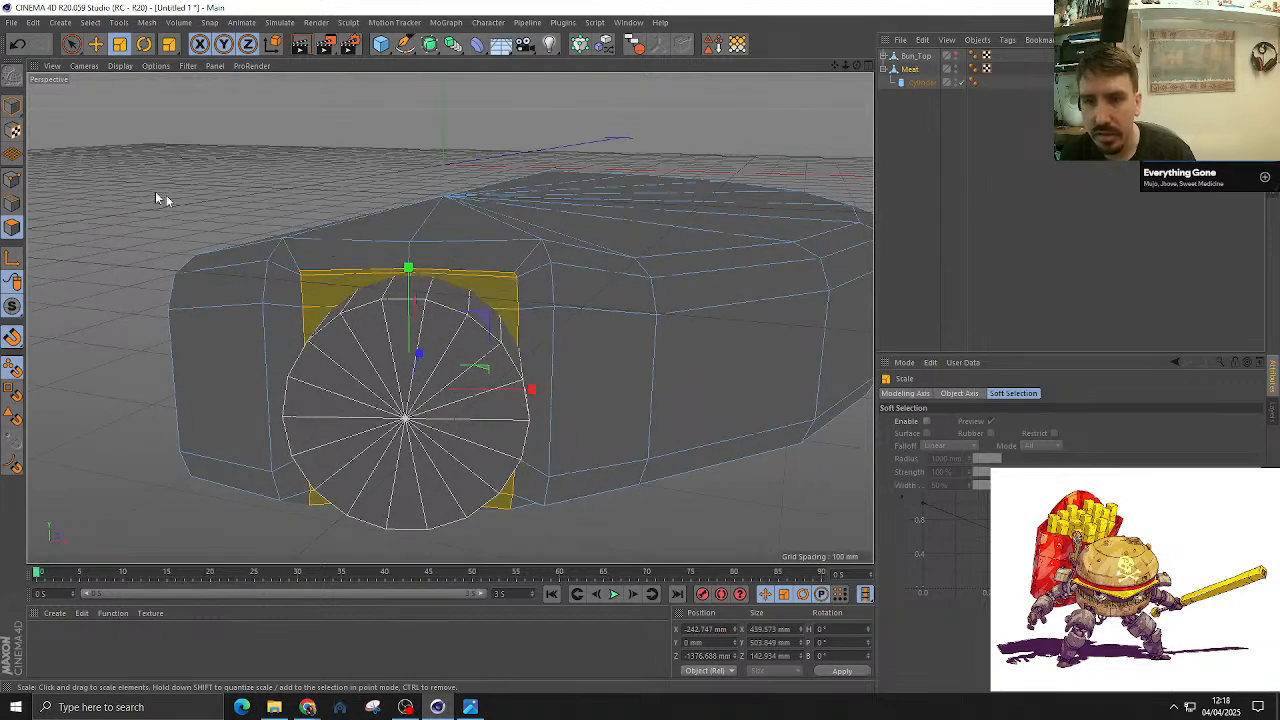
Step: Select the inset's upper and lower corner points around the cylinder and scale them vertically to about 413 mm
left_click(13, 180)
key("space")
left_click_drag(342, 303, 307, 293, "alt")
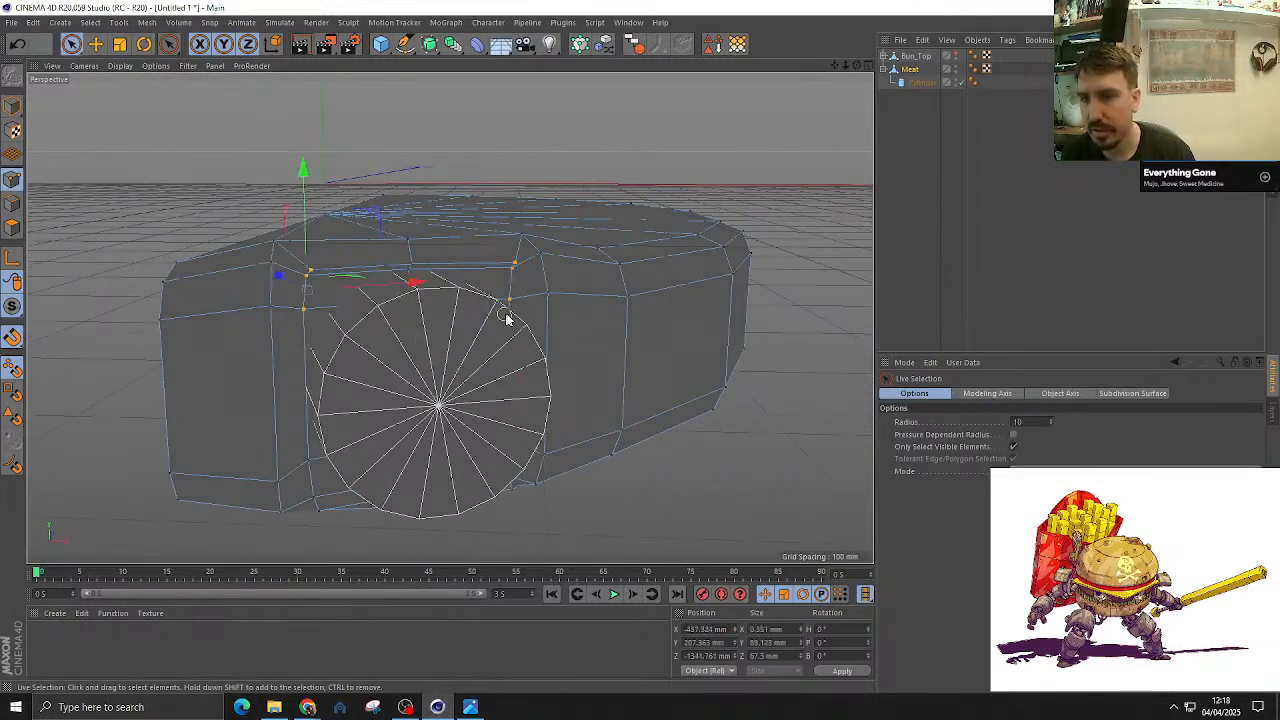
left_click_drag(507, 318, 556, 531, "alt")
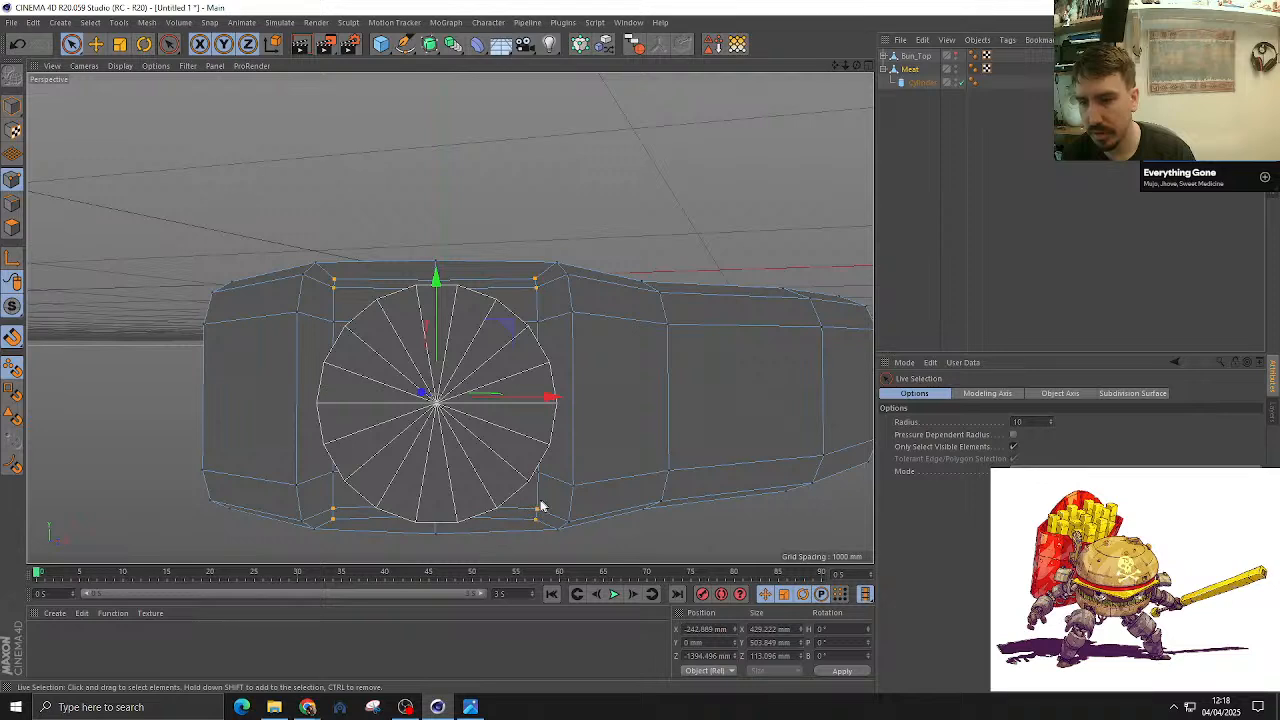
key("t")
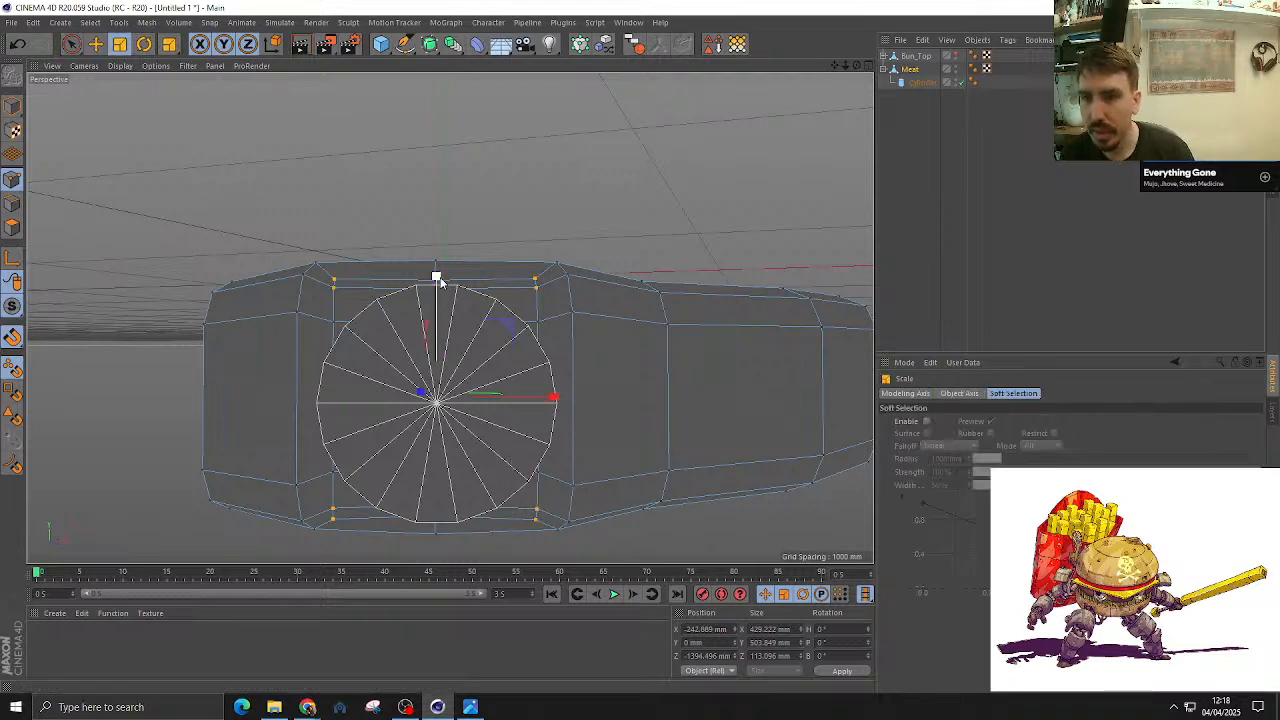
left_click_drag(434, 277, 438, 302)
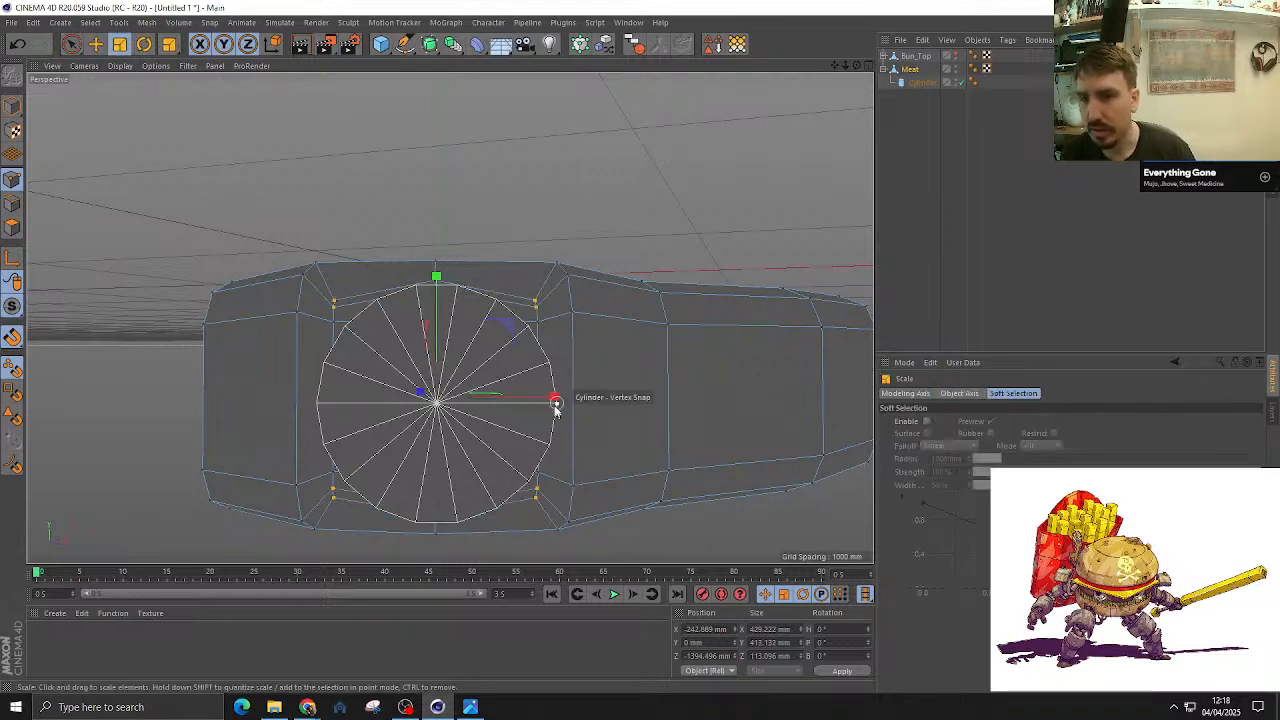
Step: Turn off snapping and scale the selected corner points horizontally to about 367 mm wide
left_click_drag(555, 396, 540, 398)
key("ctrl+z")
key("shift+s")
left_click_drag(440, 355, 232, 316, "alt")
Step: Scale the inset's rear upper corner points closer together, then the rear lower pair to about 294 mm wide
key("space")
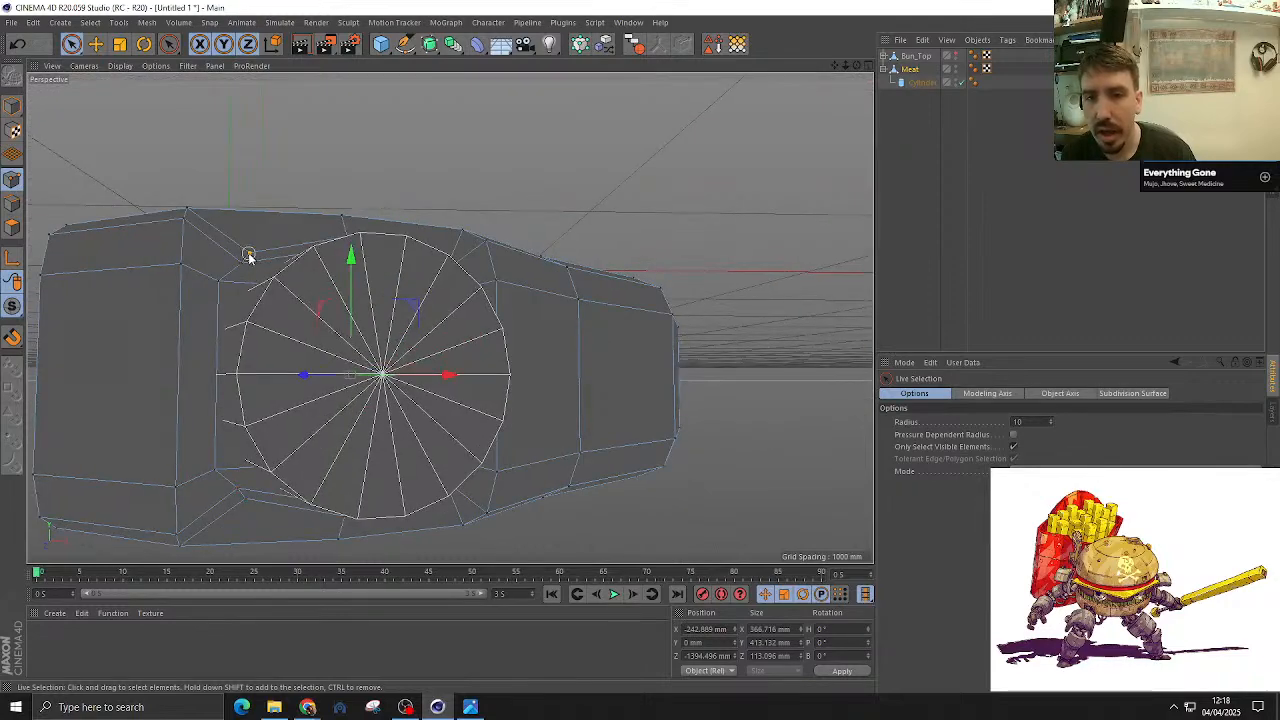
left_click_drag(249, 256, 431, 370, "alt")
key("t")
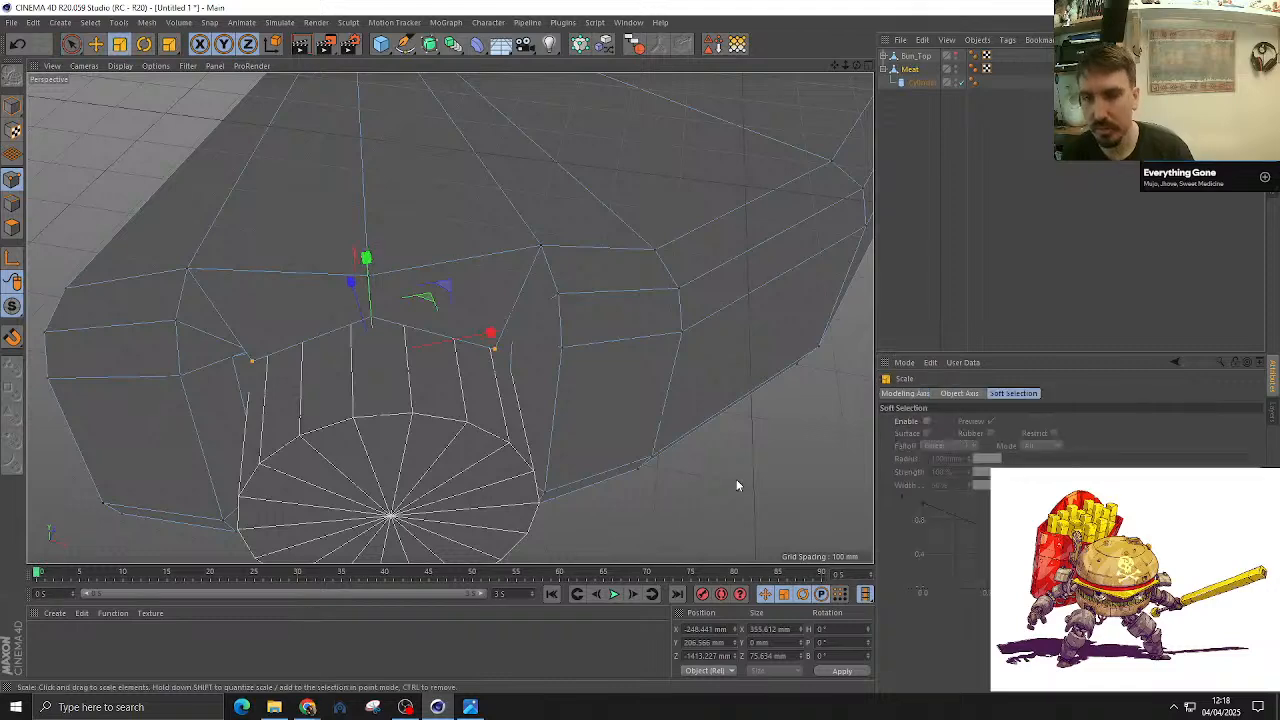
left_click_drag(737, 480, 367, 199)
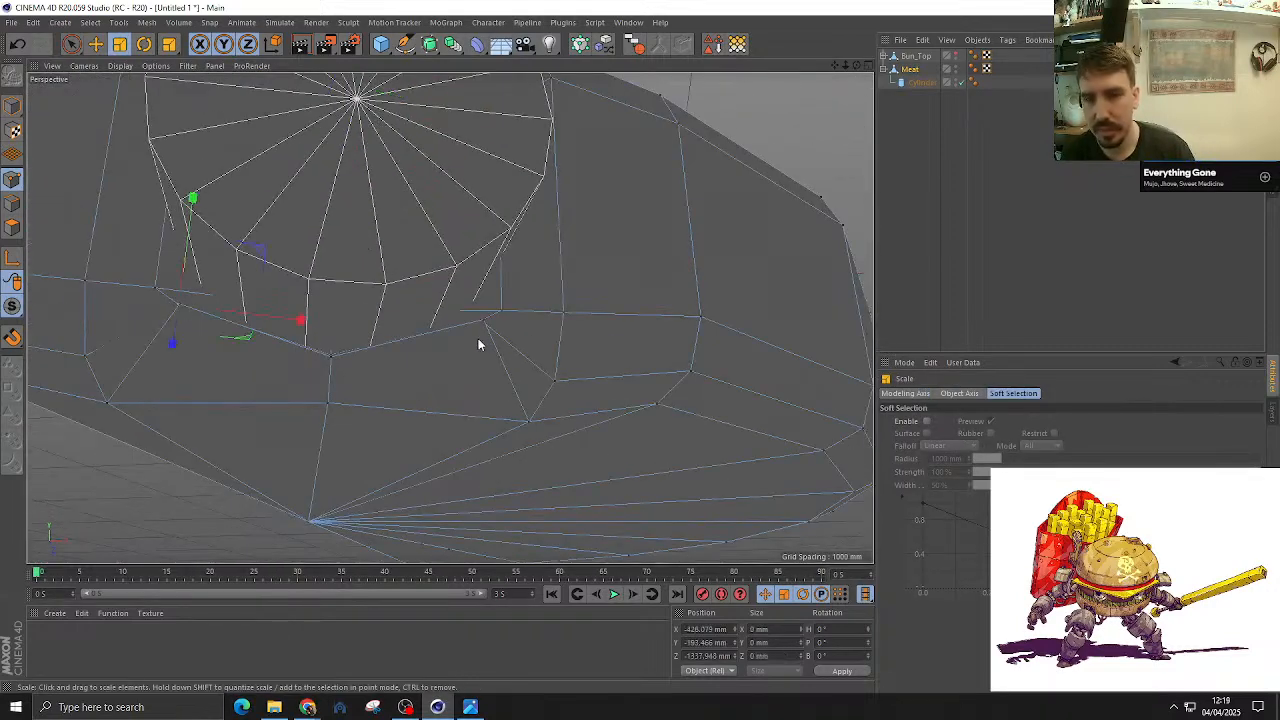
left_click_drag(466, 335, 568, 318, "alt")
left_click_drag(594, 426, 400, 400, "shift")
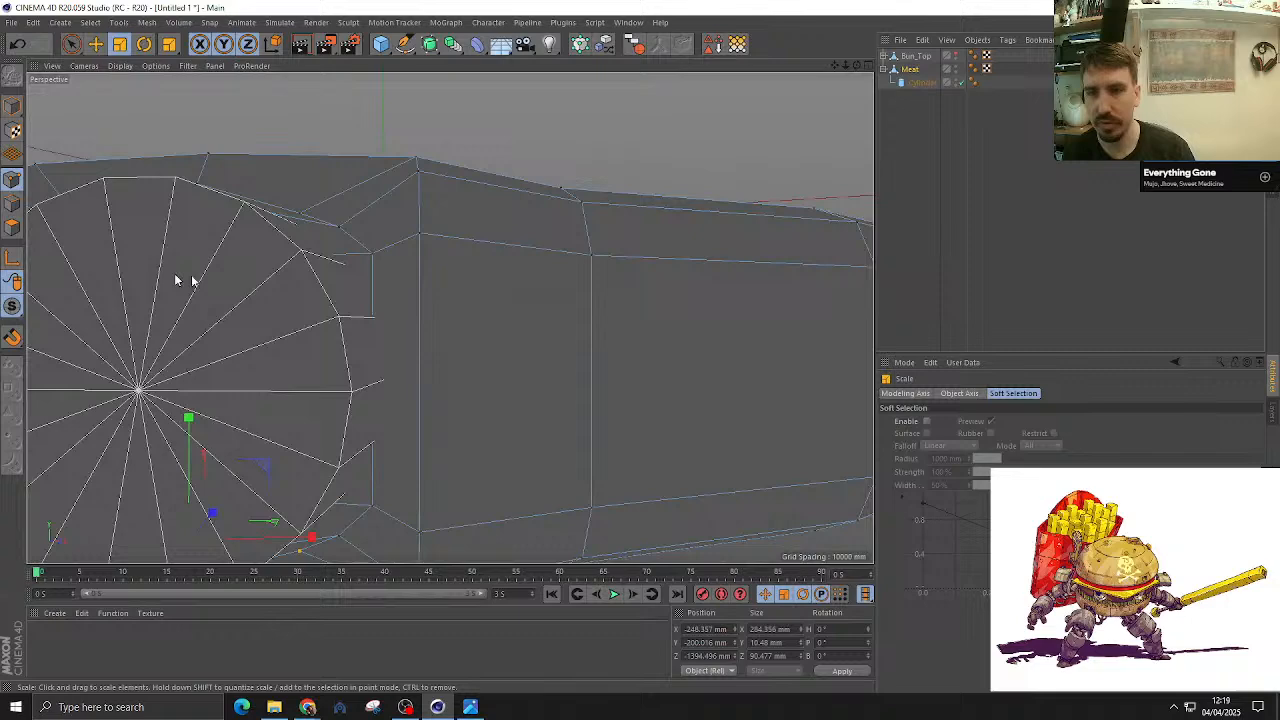
Step: Select the two vertical side edges of the inset and move them along the cylinder's axis into the patty
left_click(12, 204)
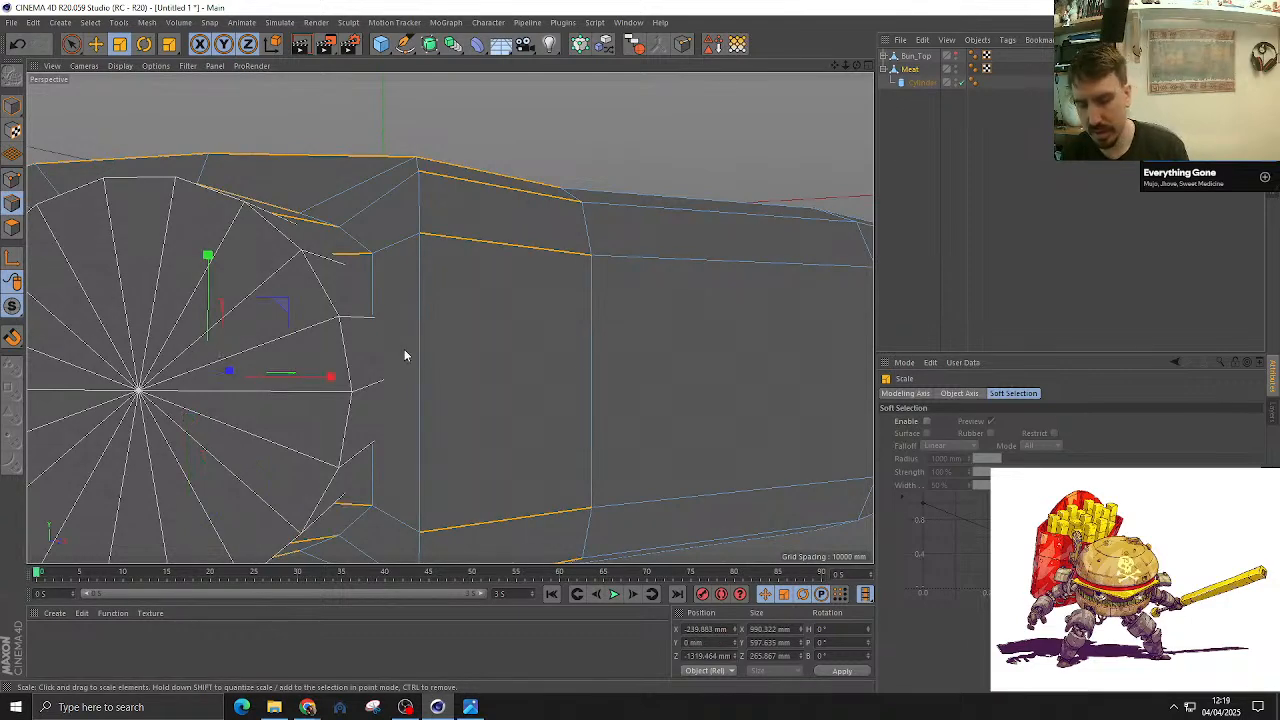
key("space")
left_click(388, 314)
left_click_drag(388, 314, 330, 320, "alt")
left_click_drag(194, 286, 549, 214, "alt")
key("k")
key("l")
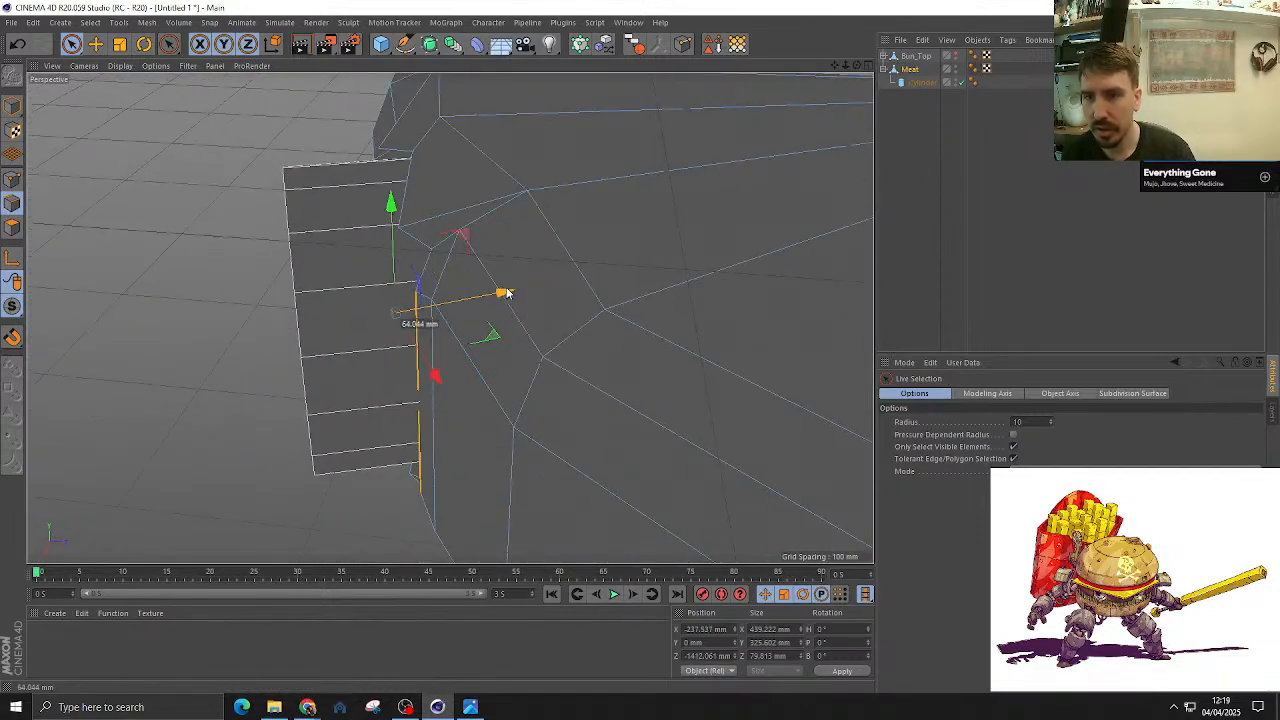
left_click_drag(507, 292, 440, 306, "alt")
Step: Ring-select the patty's vertical side-wall edges and cut them with Edge Cut at 50% offset and 1 subdivision
key("u")
key("b")
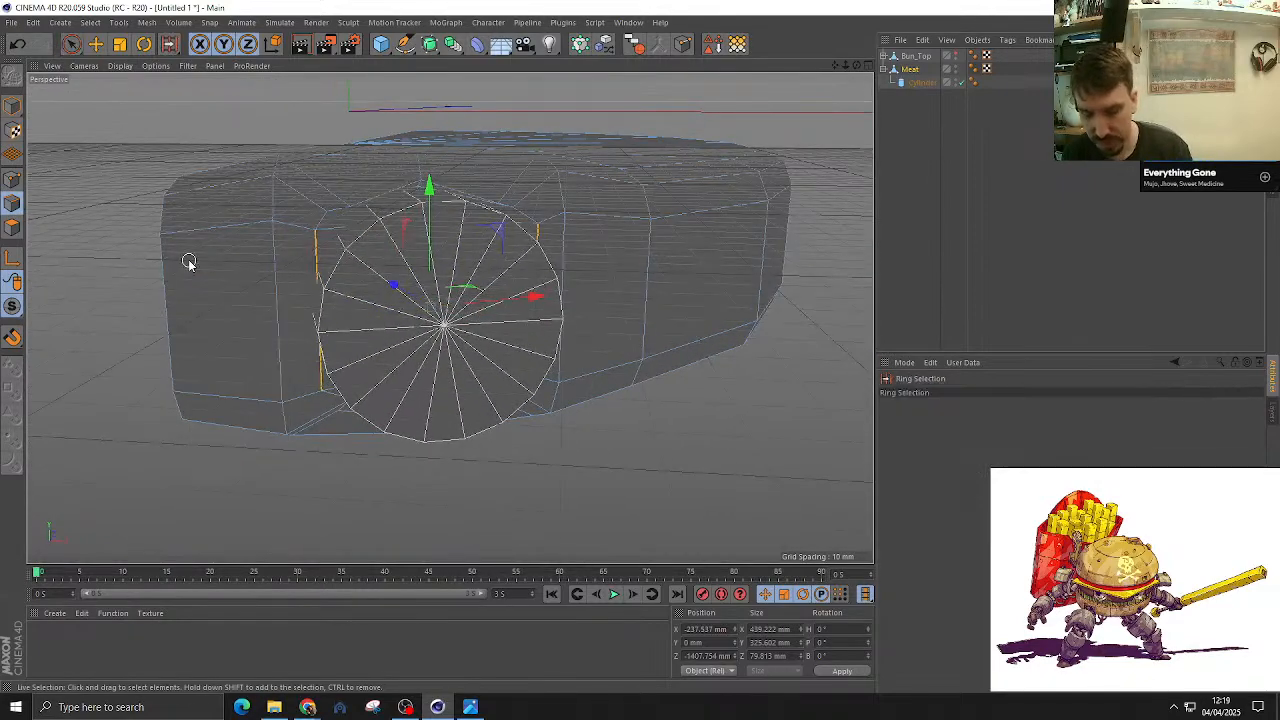
left_click(203, 275)
key("m")
key("f")
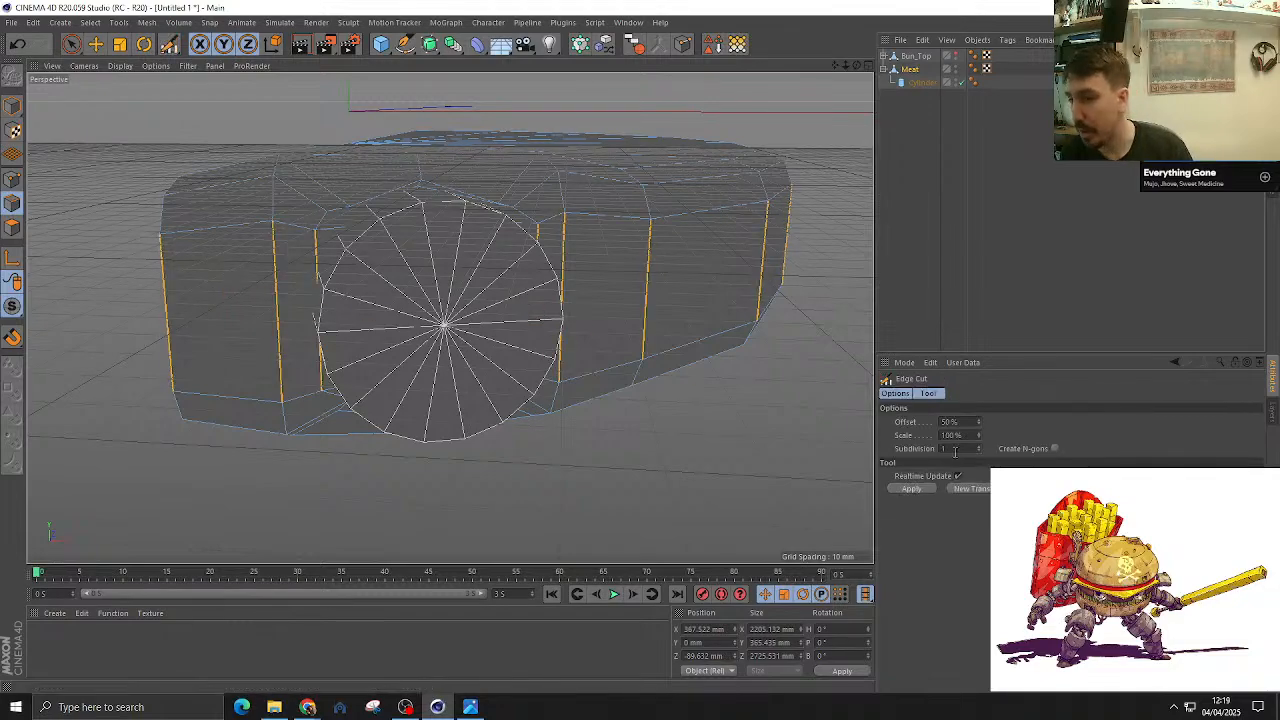
left_click(909, 490)
Step: Isolate the patty from the guide cylinder with viewport solo mode
left_click_drag(566, 371, 353, 383, "alt")
scroll(353, 383, "up", 3)
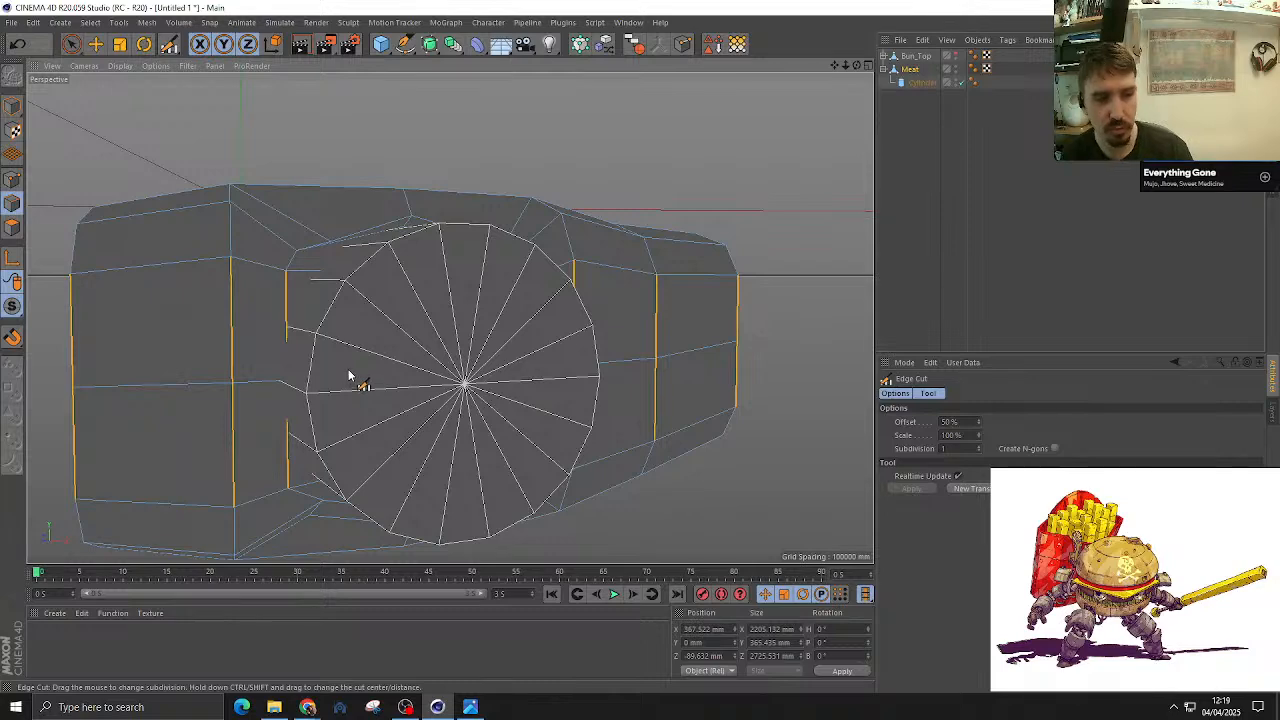
key("F2")
key("F1")
scroll(457, 394, "up", 8)
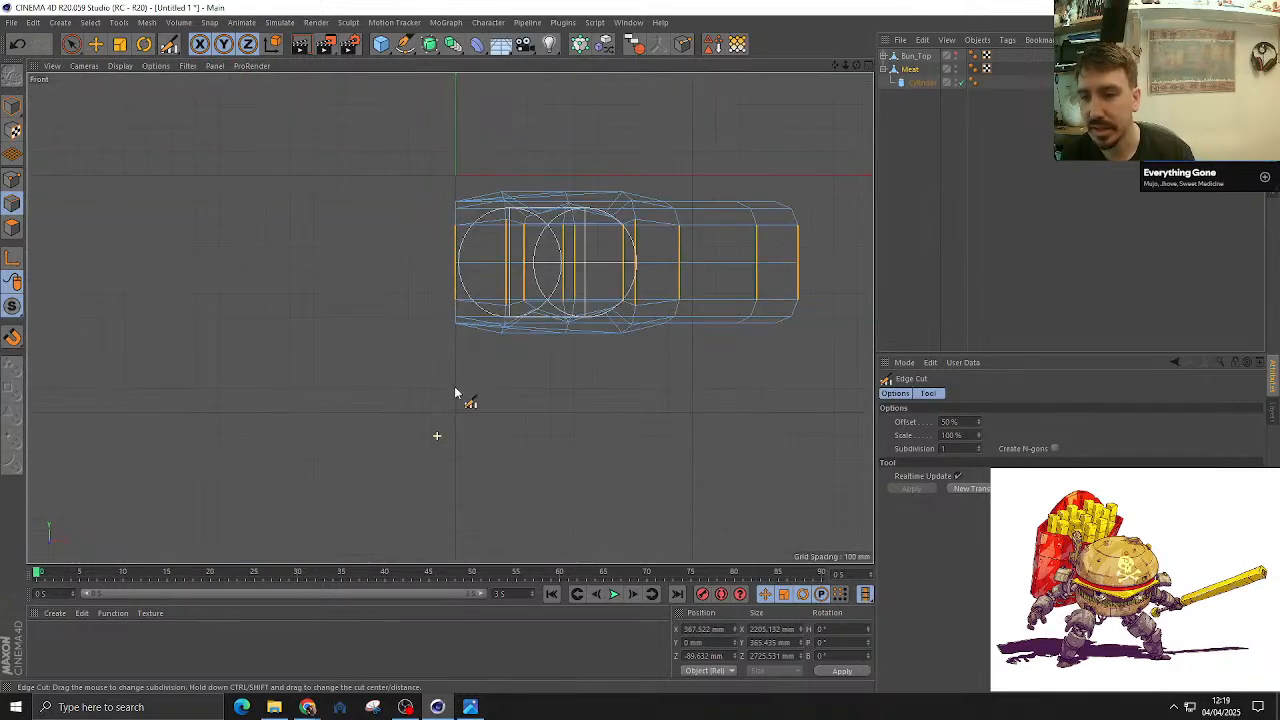
scroll(318, 341, "up", 1)
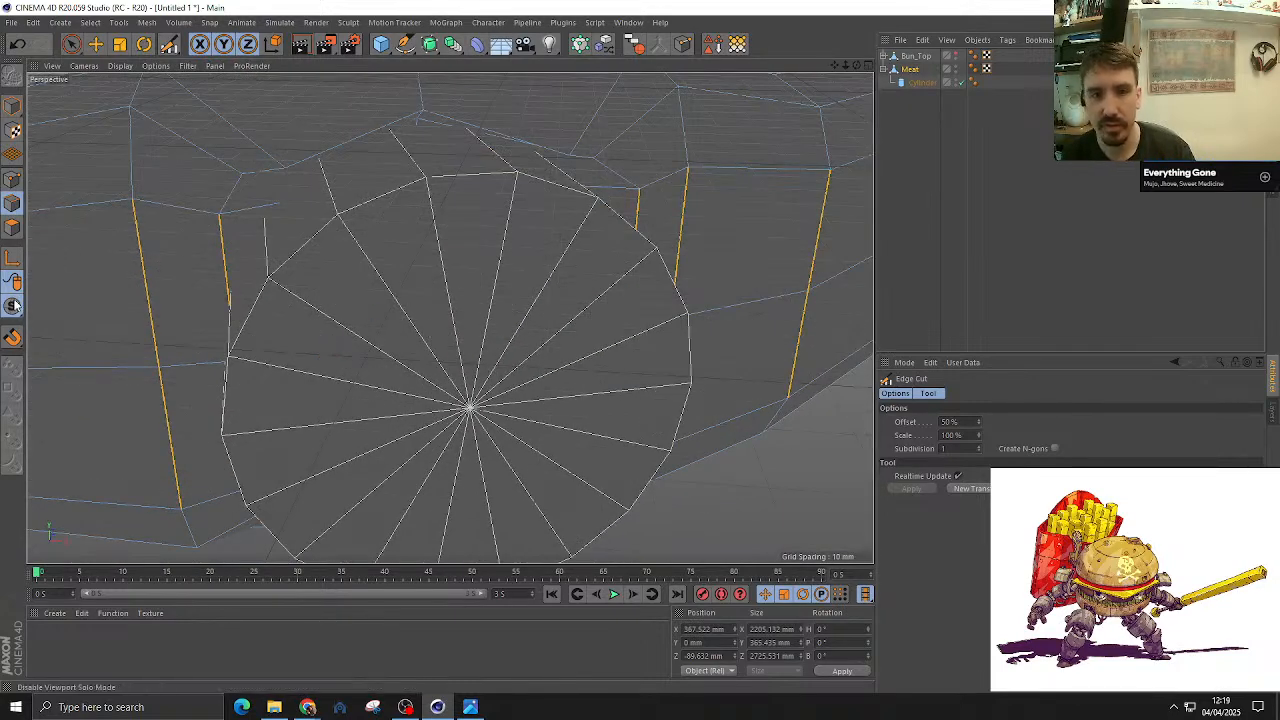
left_click_drag(12, 306, 60, 349)
left_click_drag(327, 363, 380, 395, "alt")
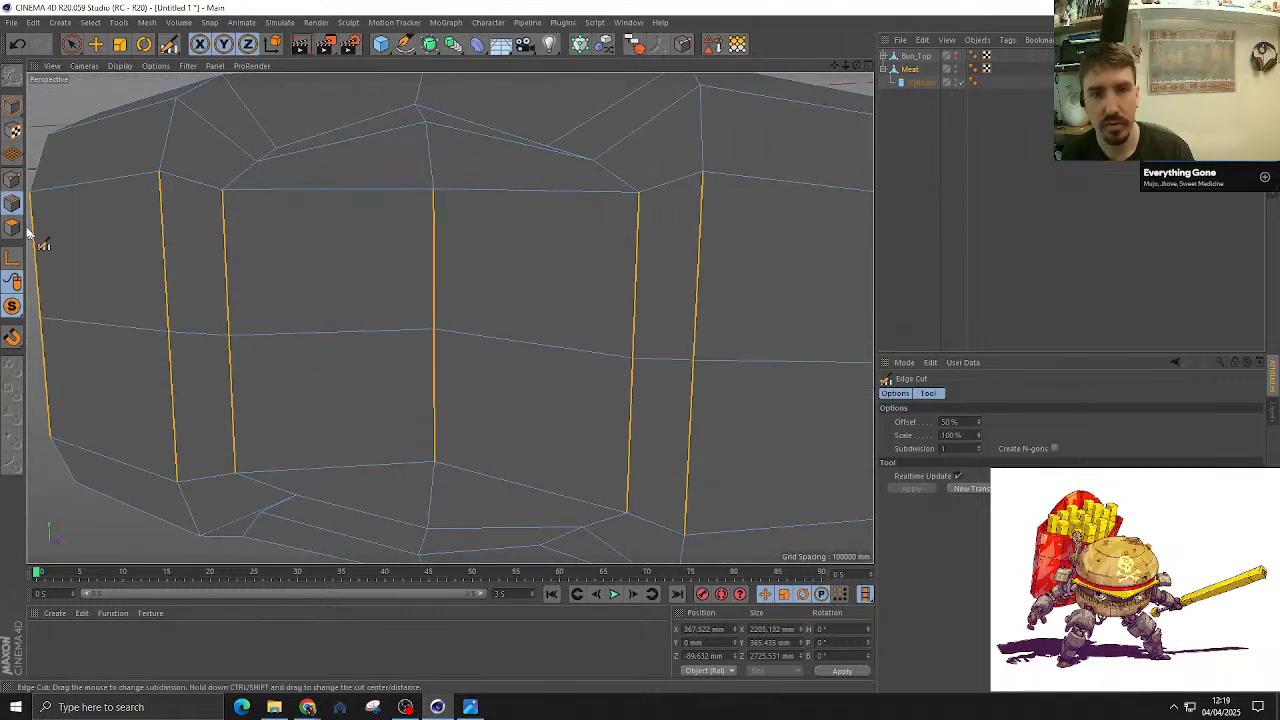
Step: Select the inset's three middle points on the new horizontal cut and scale them outward to about 527 mm wide
key("space")
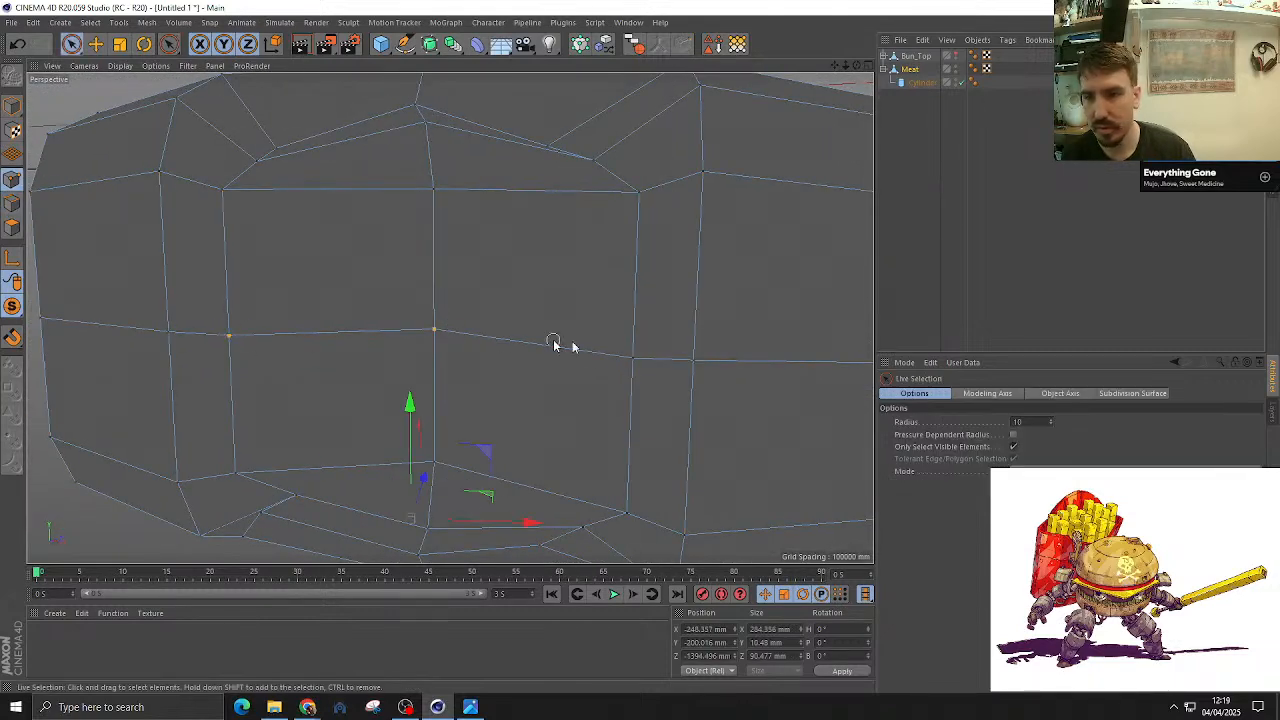
left_click(633, 366, "shift")
key("t")
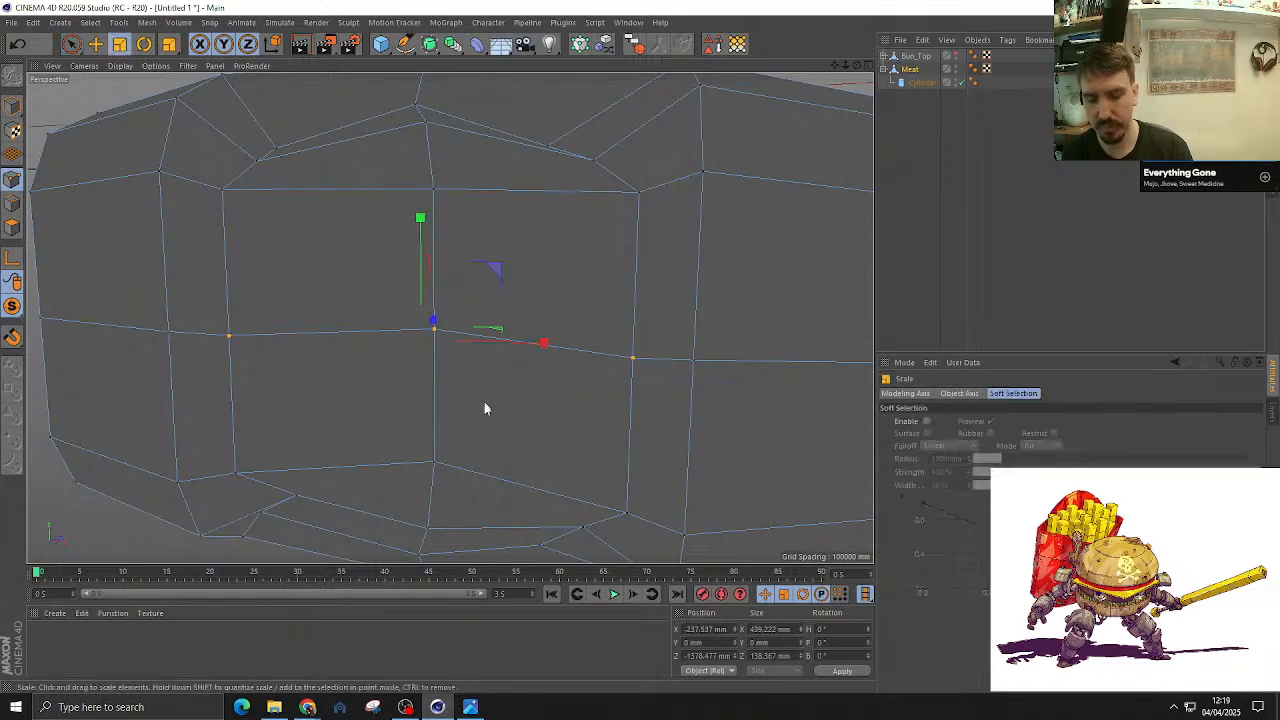
left_click_drag(484, 400, 587, 414)
scroll(499, 370, "down", 5)
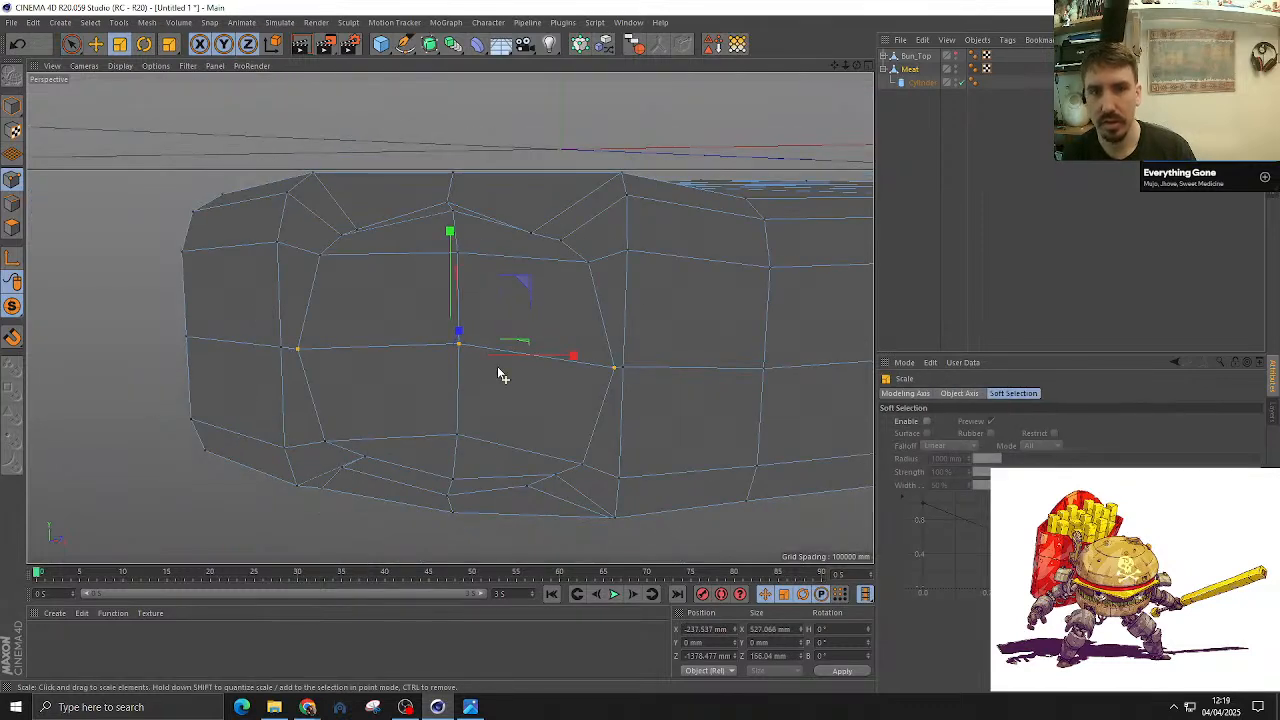
Step: Select the inset's upper and lower side points and scale them to round the outline, about 439 mm wide and 260 mm high
left_click_drag(499, 370, 466, 288, "alt")
scroll(466, 288, "up", 4)
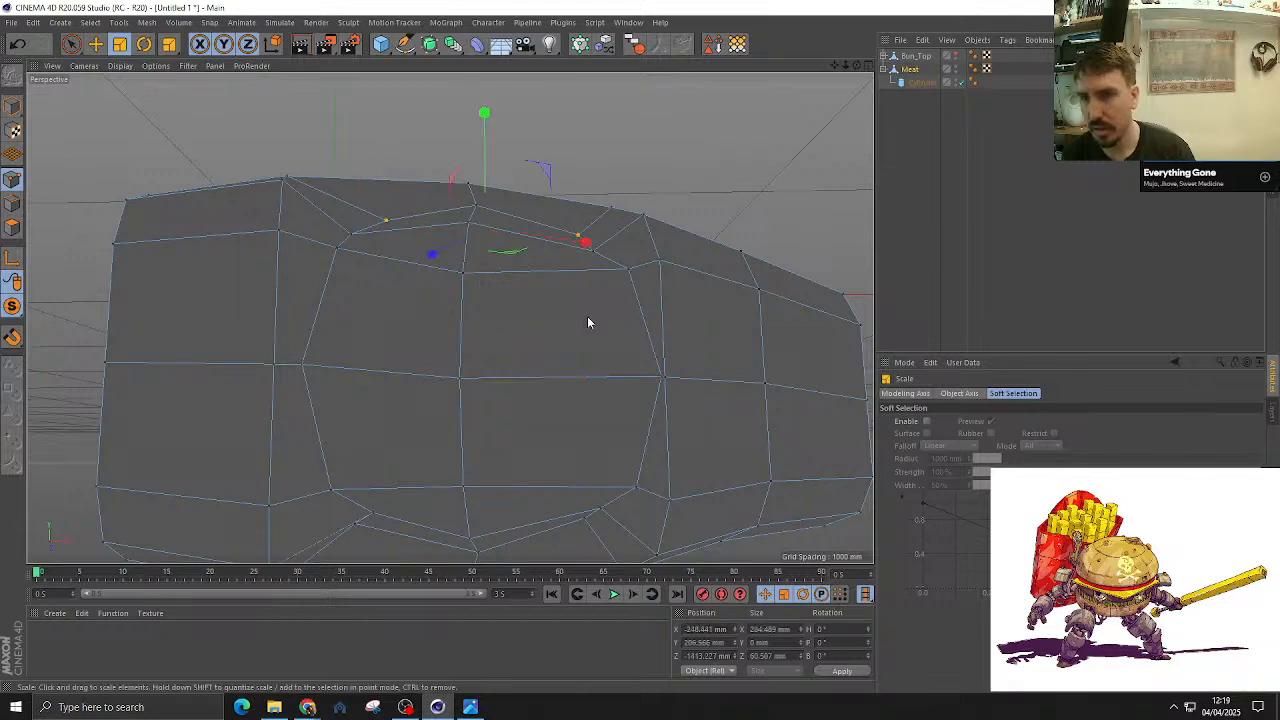
left_click_drag(587, 321, 497, 292, "alt")
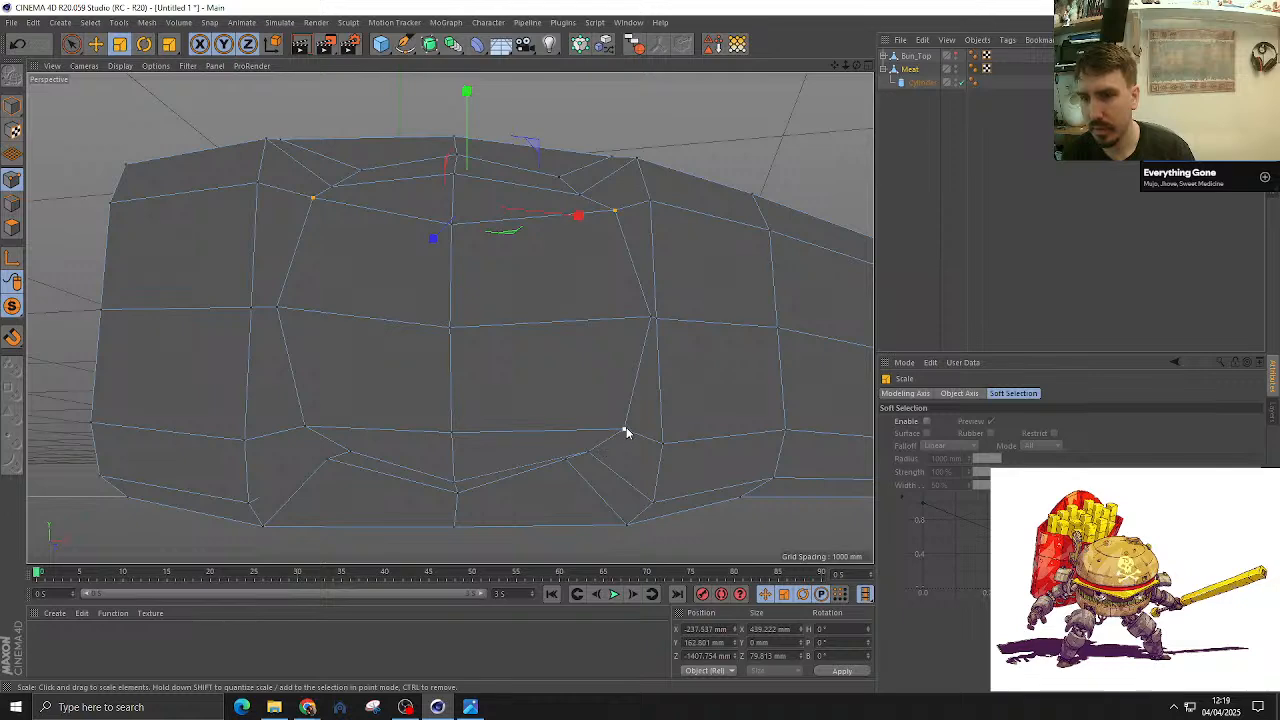
left_click_drag(472, 208, 407, 256)
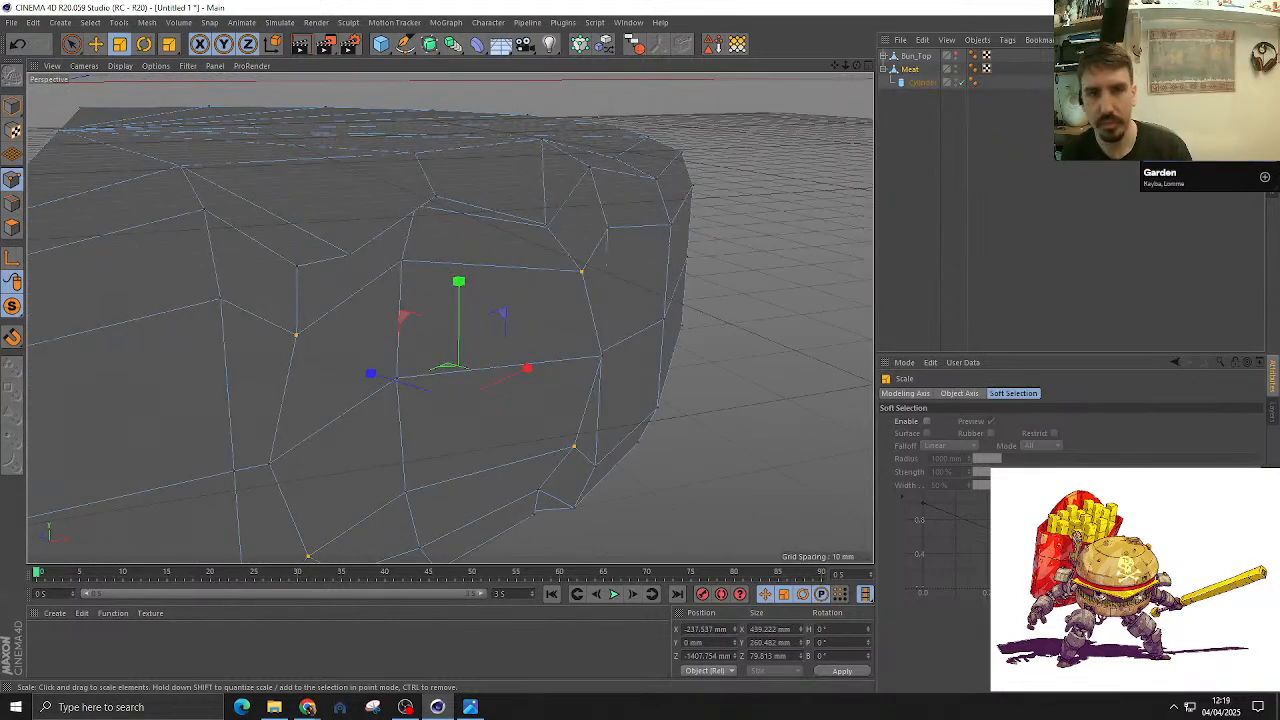
Step: Delete the inset's selected polygons to open a round hole in the patty's side wall, and return to point editing
left_click(12, 227)
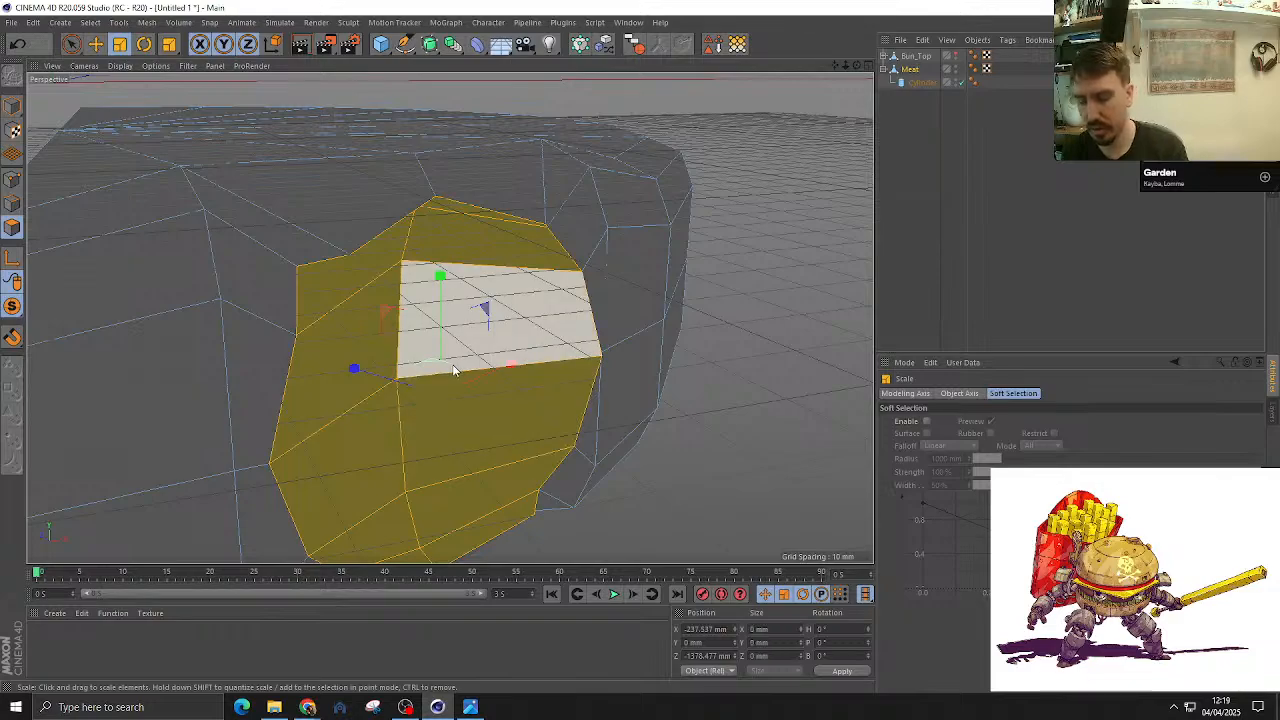
key("Delete")
left_click_drag(349, 312, 443, 251, "alt")
key("Return")
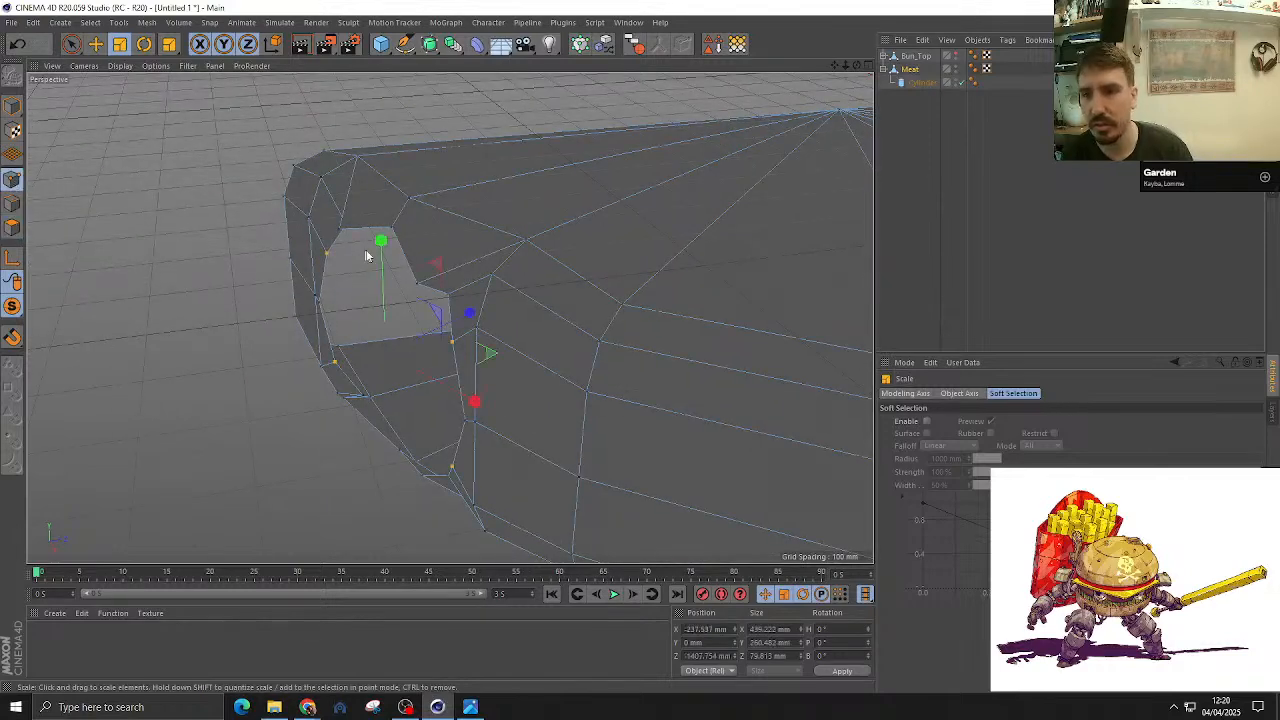
Step: Weld the closely spaced points at the opening's upper corner nearest the patty's curved side
key("9")
right_click(397, 274)
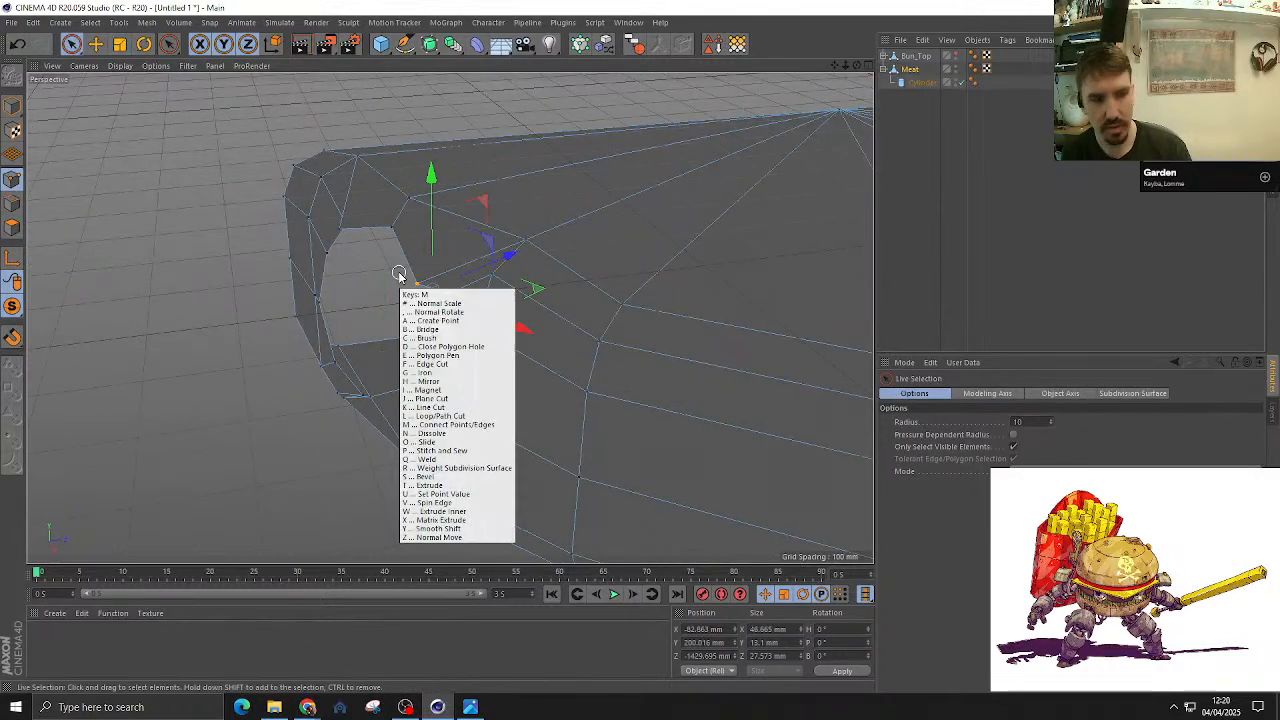
left_click(440, 420)
left_click(416, 286)
left_click_drag(416, 286, 281, 288, "alt")
Step: Weld the closely spaced points at the opening's other upper corner, undoing the weld that collapses the wrong points
key("9")
key("space")
left_click(282, 288)
left_click_drag(314, 332, 319, 330, "alt")
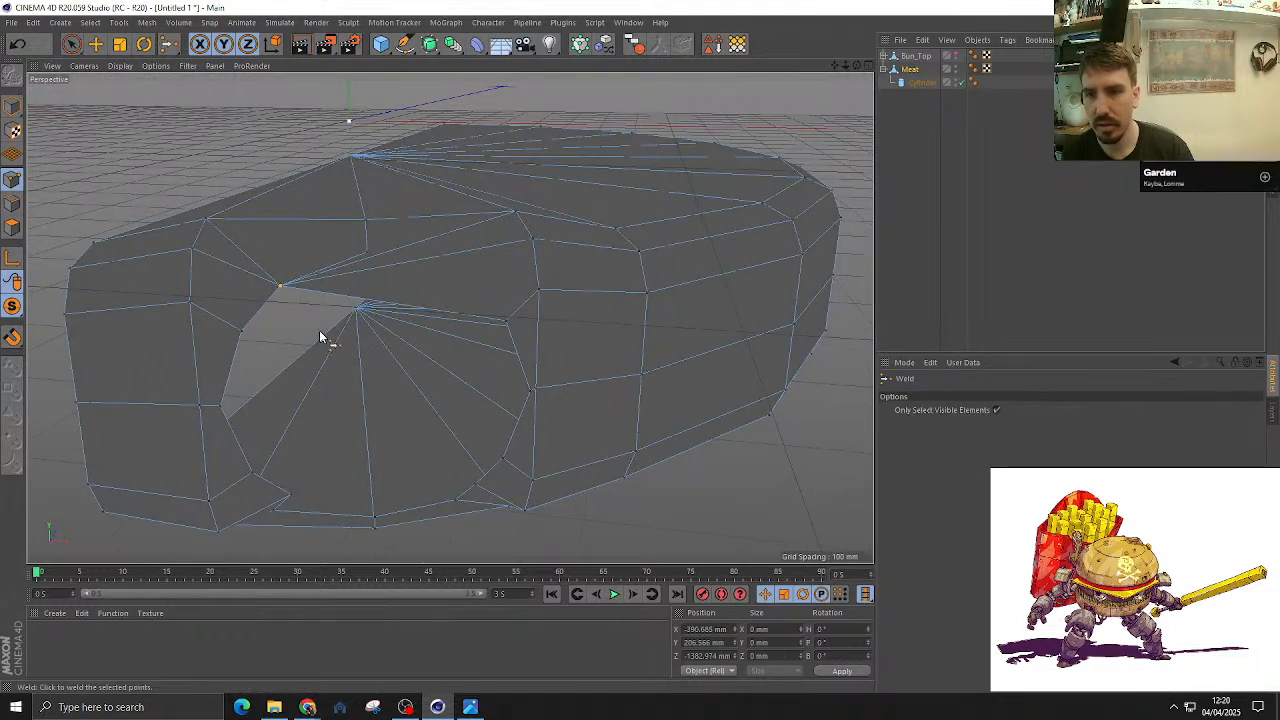
key("ctrl+z")
key("space")
key("space")
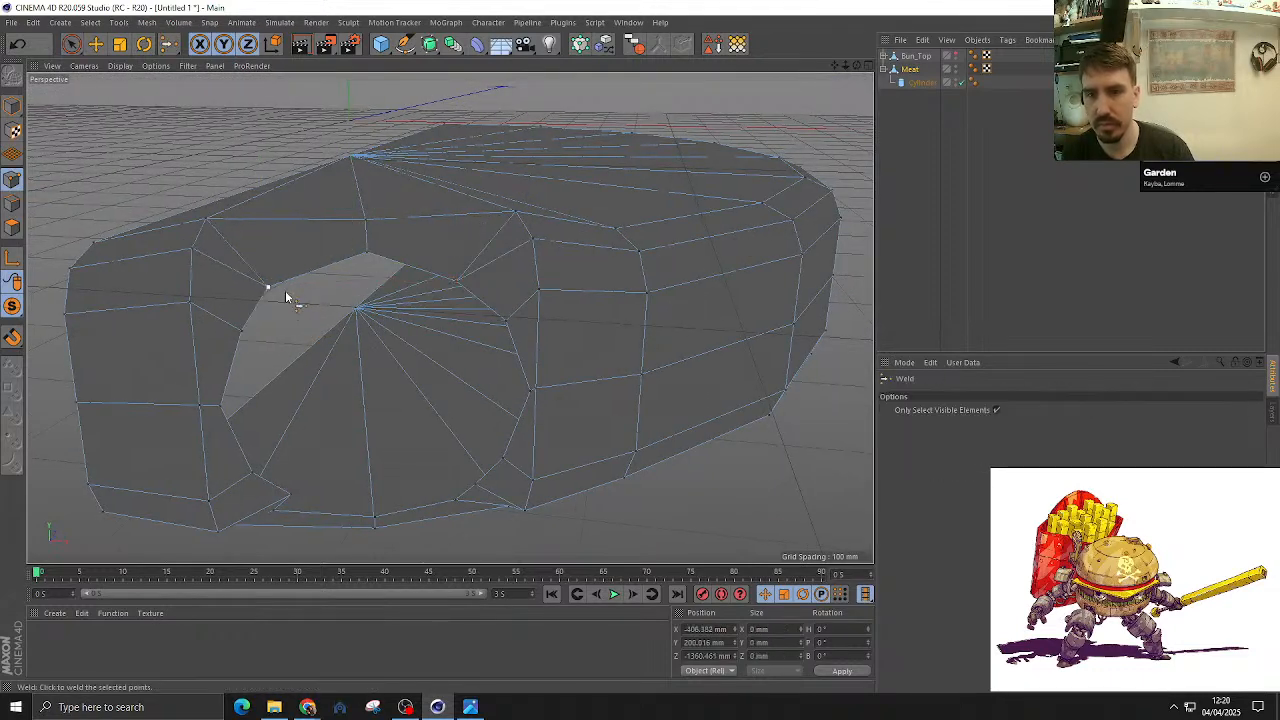
left_click_drag(280, 290, 333, 369, "alt")
middle_click_drag(333, 369, 444, 338, "alt")
scroll(232, 328, "up", 3)
Step: Select the doubled points at the opening's first lower corner and weld them into one
key("space")
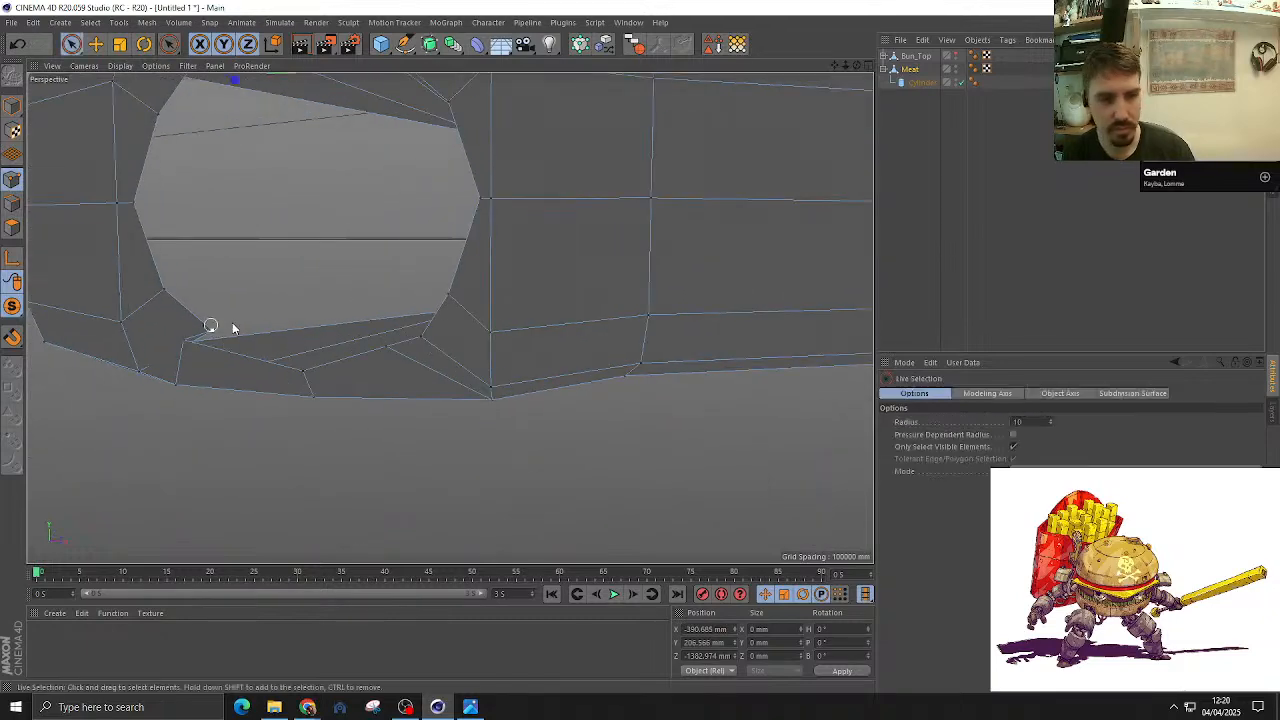
left_click(183, 341, "shift")
key("space")
left_click(183, 341)
Step: Weld the doubled points at the opening's remaining lower corner so the border has clean single vertices
left_click_drag(195, 343, 345, 335, "alt")
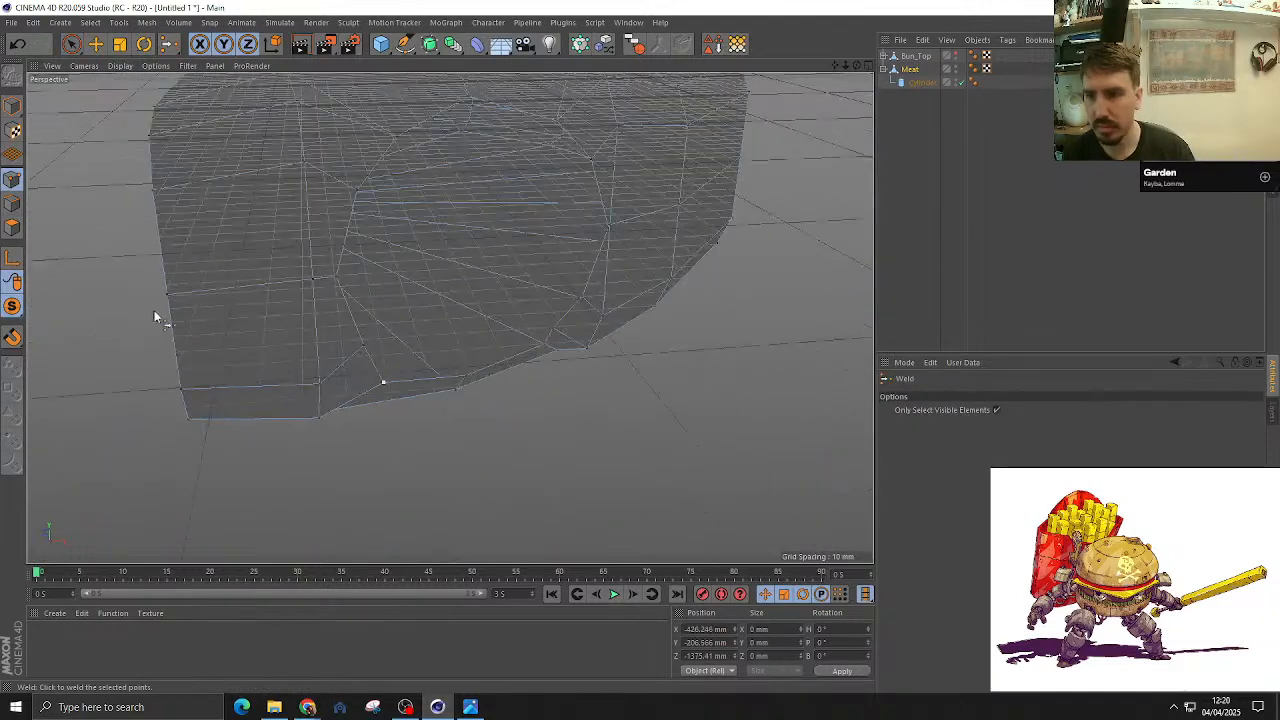
scroll(612, 315, "up", 3)
key("space")
left_click(508, 358)
key("space")
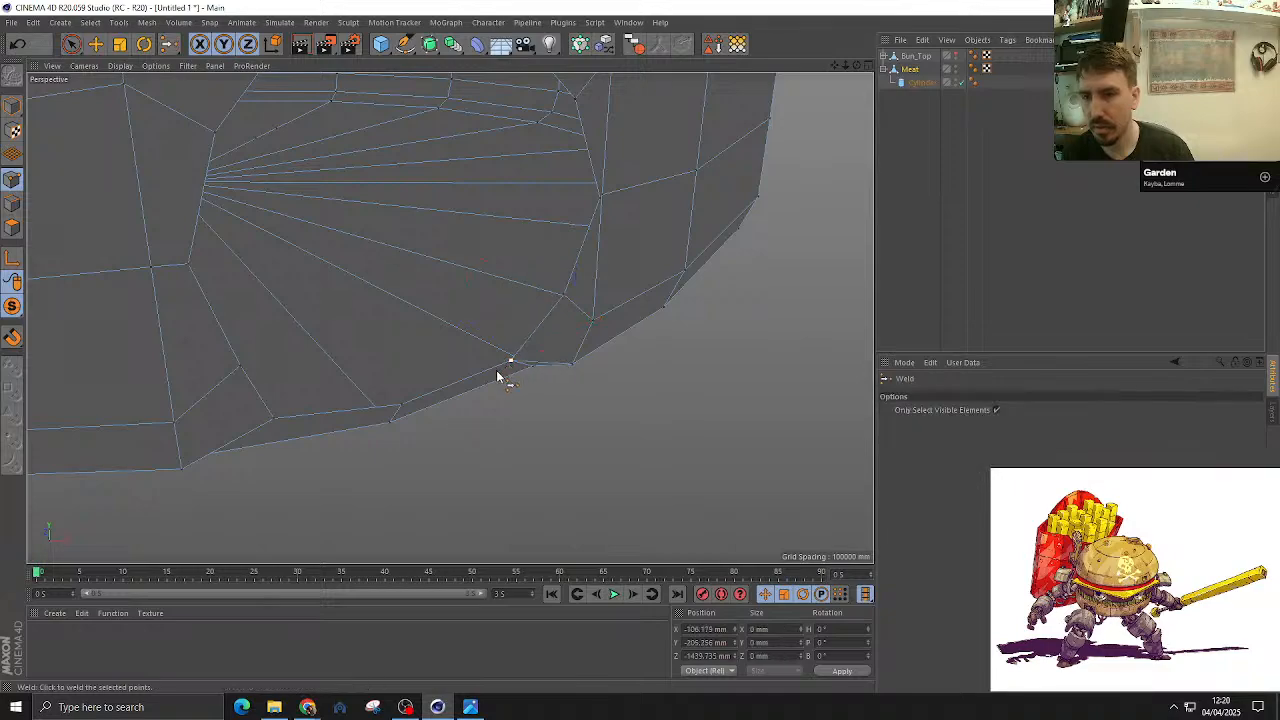
mouse_move(496, 370)
left_mouse_down("alt")
mouse_move(593, 460)
mouse_move(503, 391)
left_mouse_up("alt")
scroll(460, 388, "down", 5)
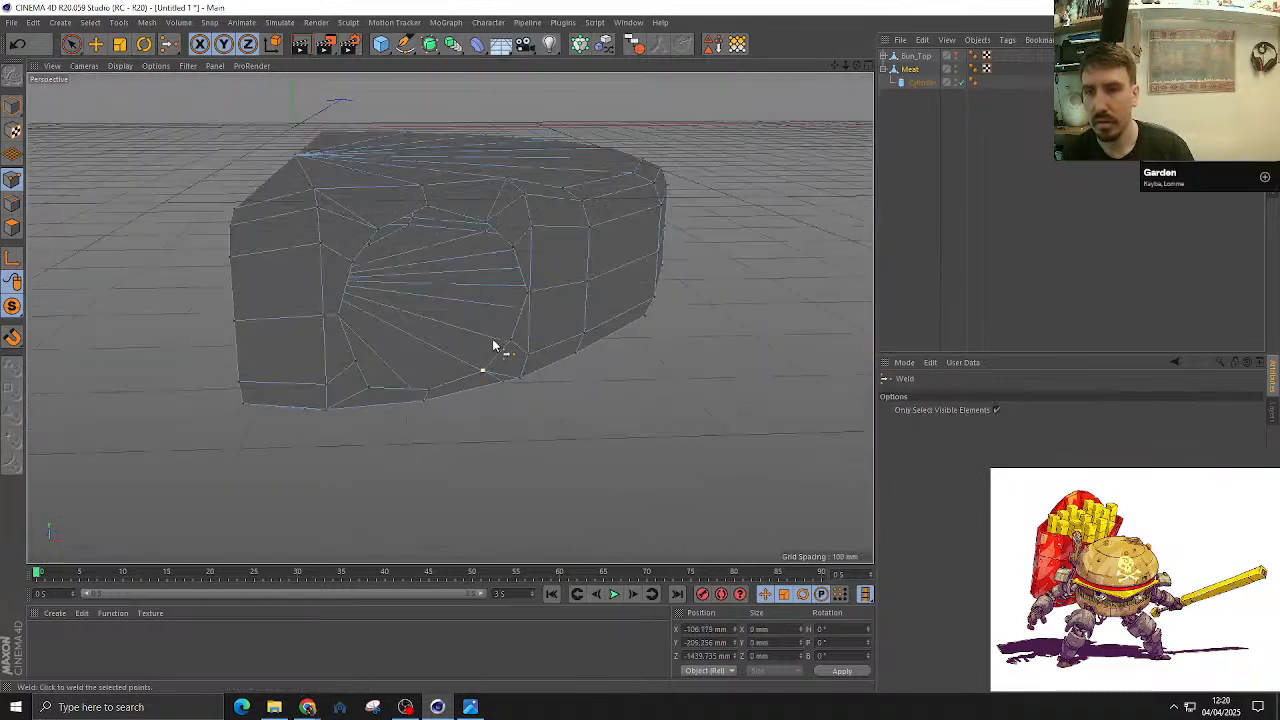
scroll(493, 345, "up", 4)
left_click_drag(493, 345, 446, 330, "alt")
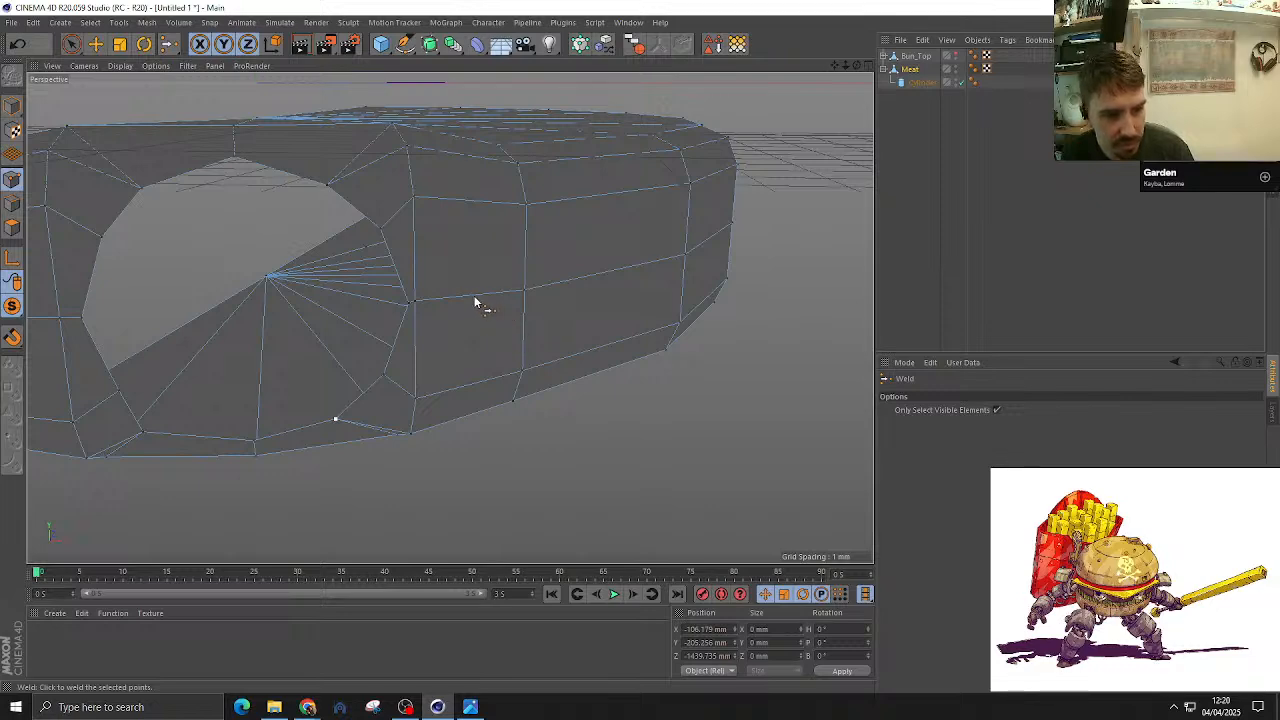
Step: Loop-select the border edges around the opening in the patty's side wall
left_click_drag(458, 286, 331, 253, "alt")
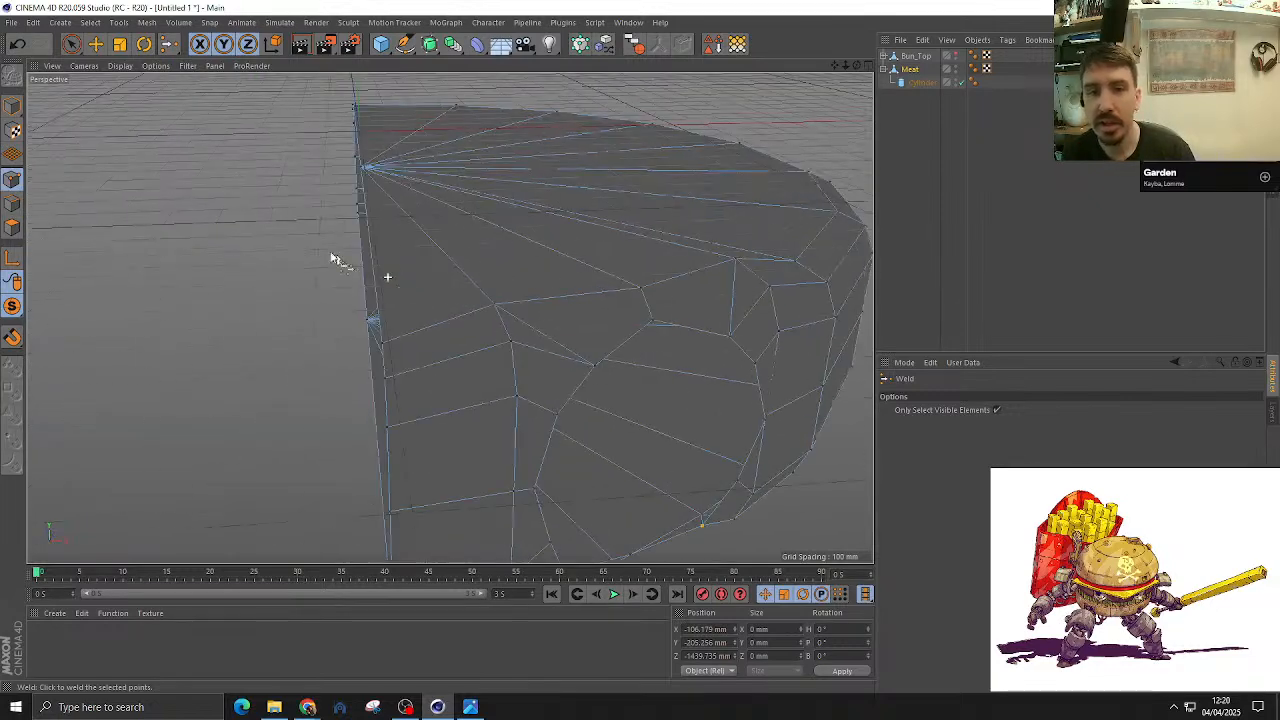
left_click(12, 203)
mouse_move(600, 330)
left_mouse_down("alt")
mouse_move(672, 329)
mouse_move(565, 278)
mouse_move(623, 351)
mouse_move(586, 343)
left_mouse_up("alt")
scroll(556, 270, "up", 3)
right_click(549, 266)
left_click(580, 318)
left_click(527, 300)
Step: Try to extrude the opening's border edges with an offset of -187 mm
key("d")
left_click_drag(560, 400, 505, 396)
key("ctrl+z")
key("ctrl+z")
Step: In the top view, snap the edge selection's axis to the border's middle vertex and rotate its heading to 350°
left_click_drag(526, 346, 513, 376, "alt")
scroll(443, 303, "up", 5)
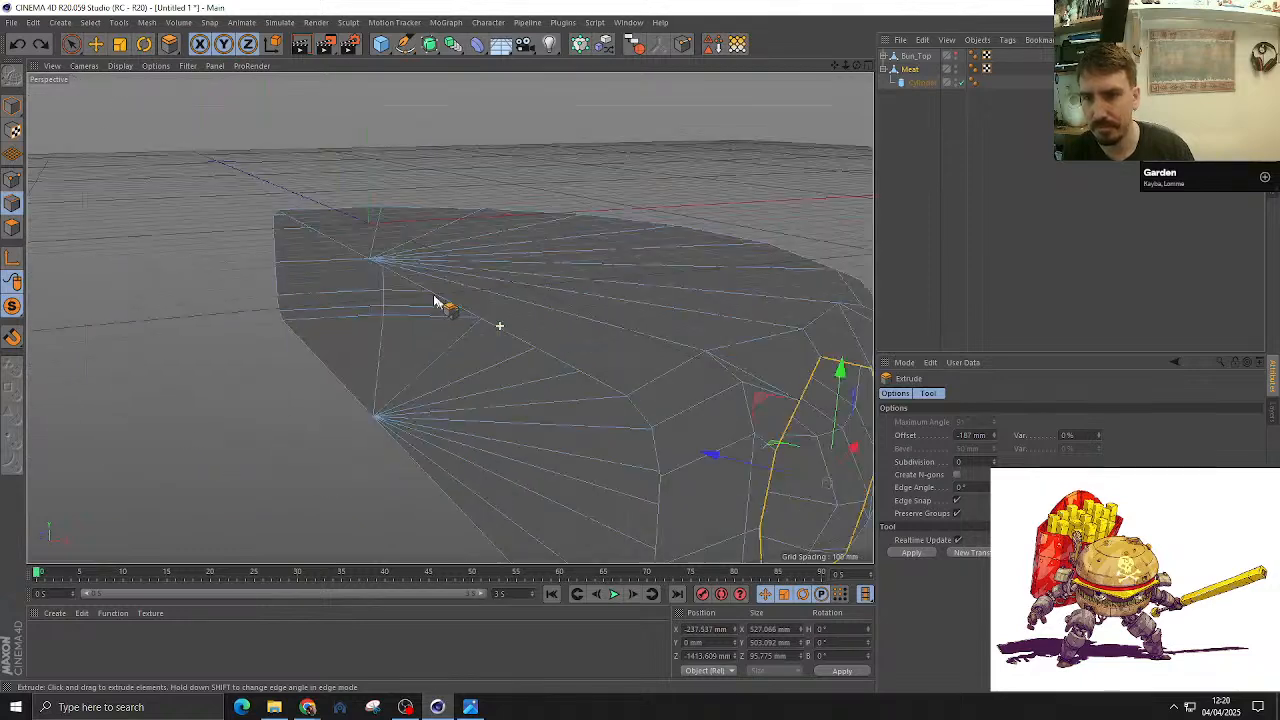
key("F2")
scroll(415, 345, "up", 2)
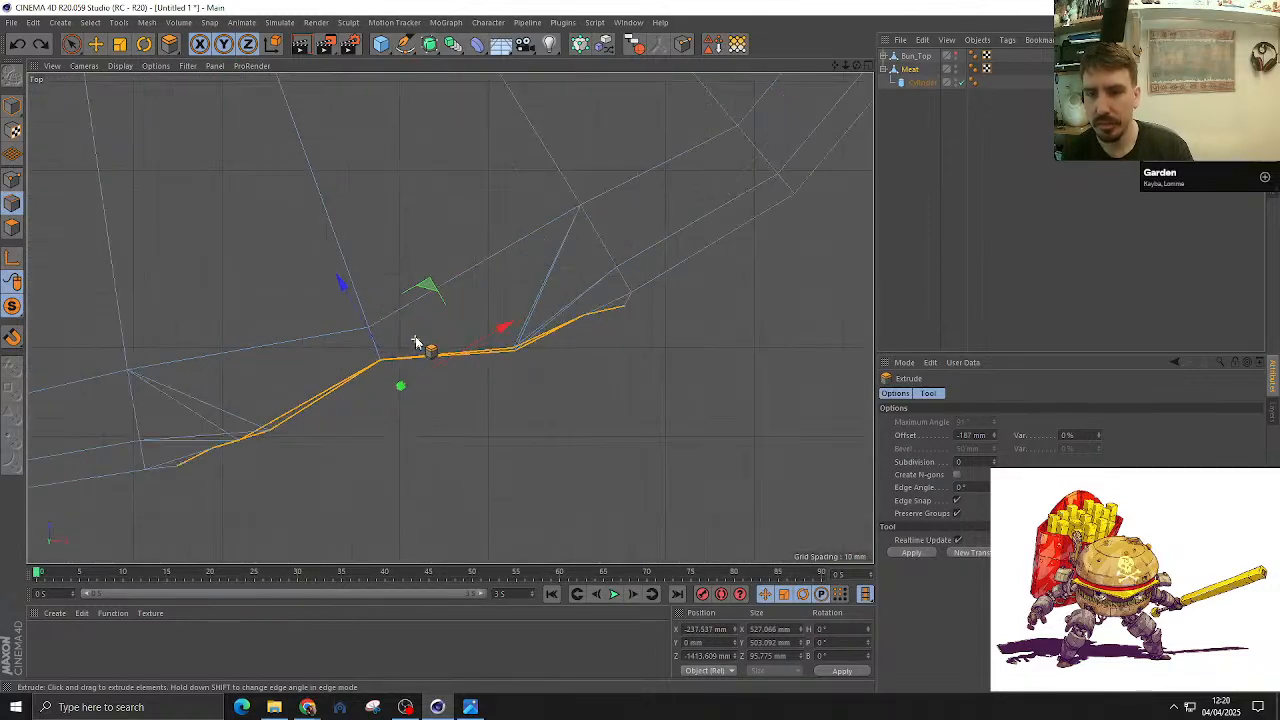
key("l")
key("e")
left_click_drag(402, 414, 380, 360)
key("shift+s")
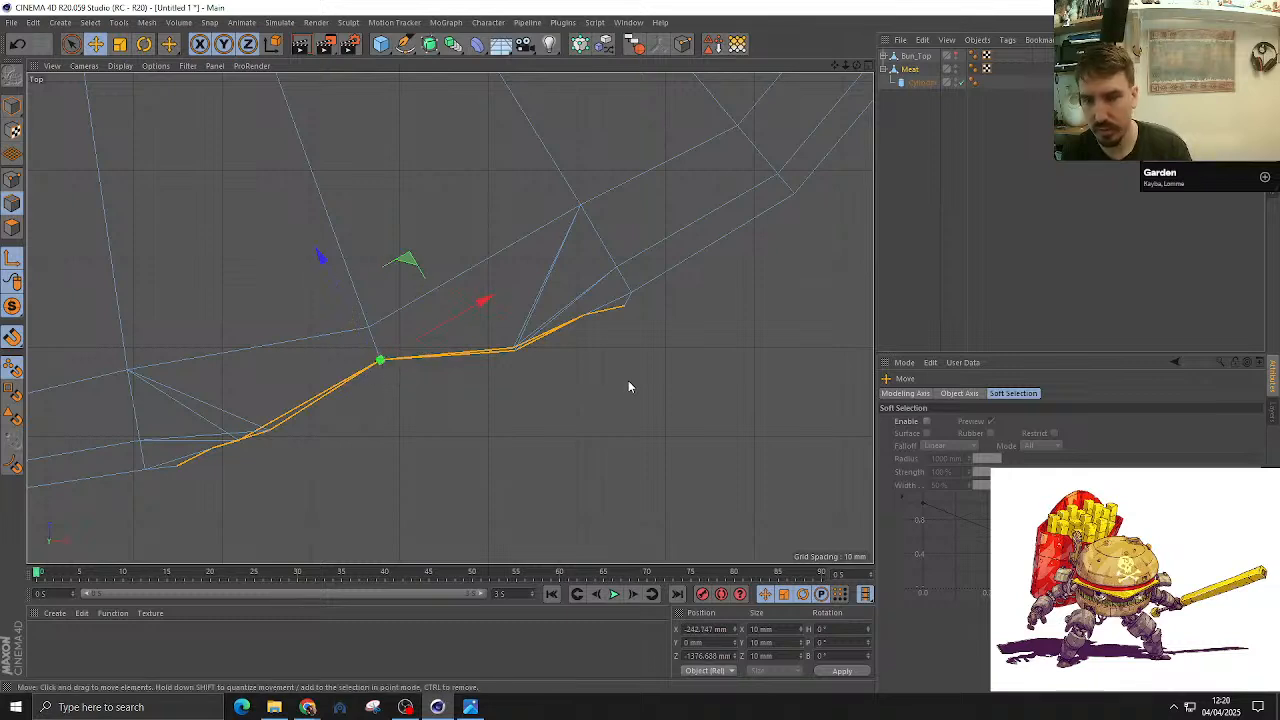
key("r")
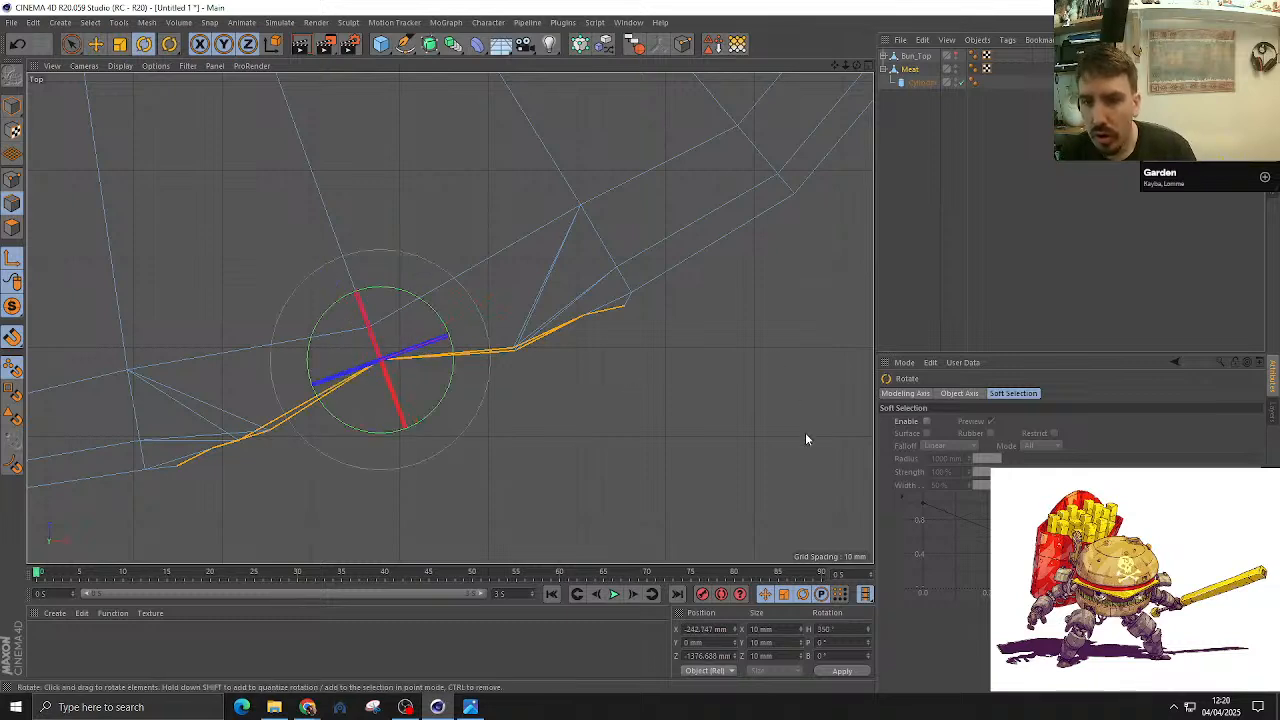
Step: Extrude the border edges into the patty along the adjusted axis and scale the inner ring to about 366 × 312 mm
key("d")
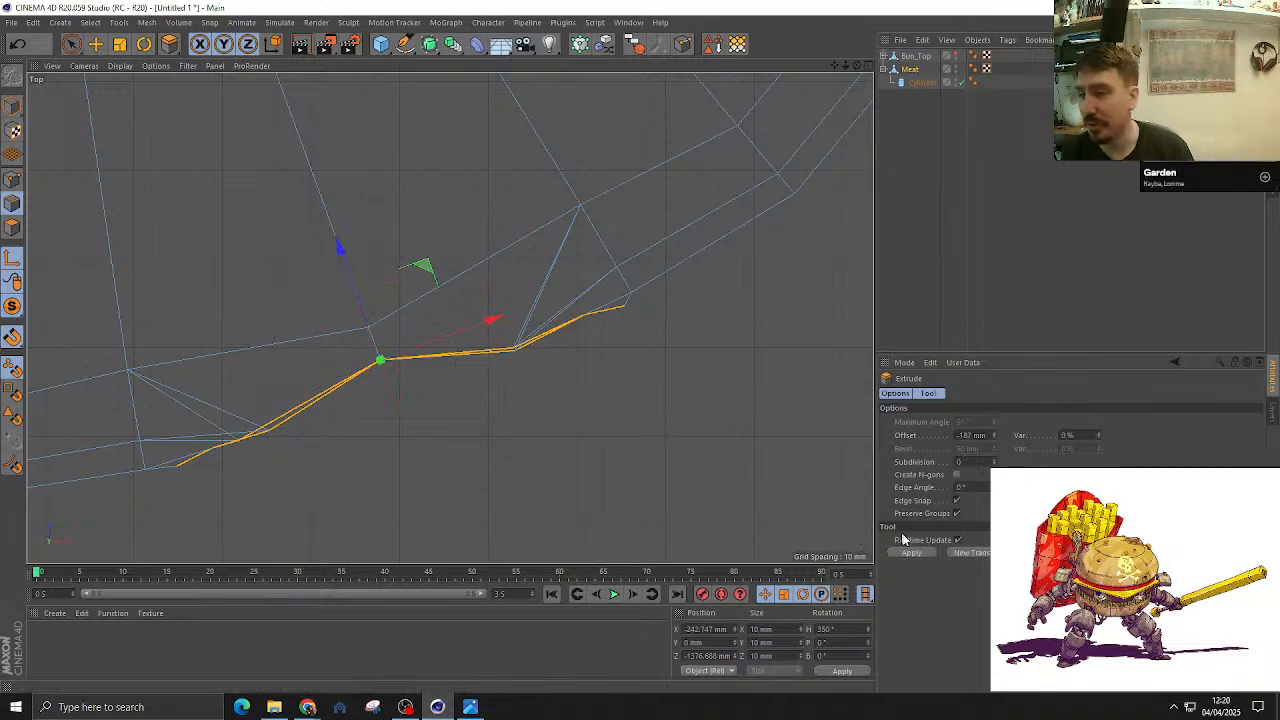
left_click_drag(500, 372, 443, 291)
key("F1")
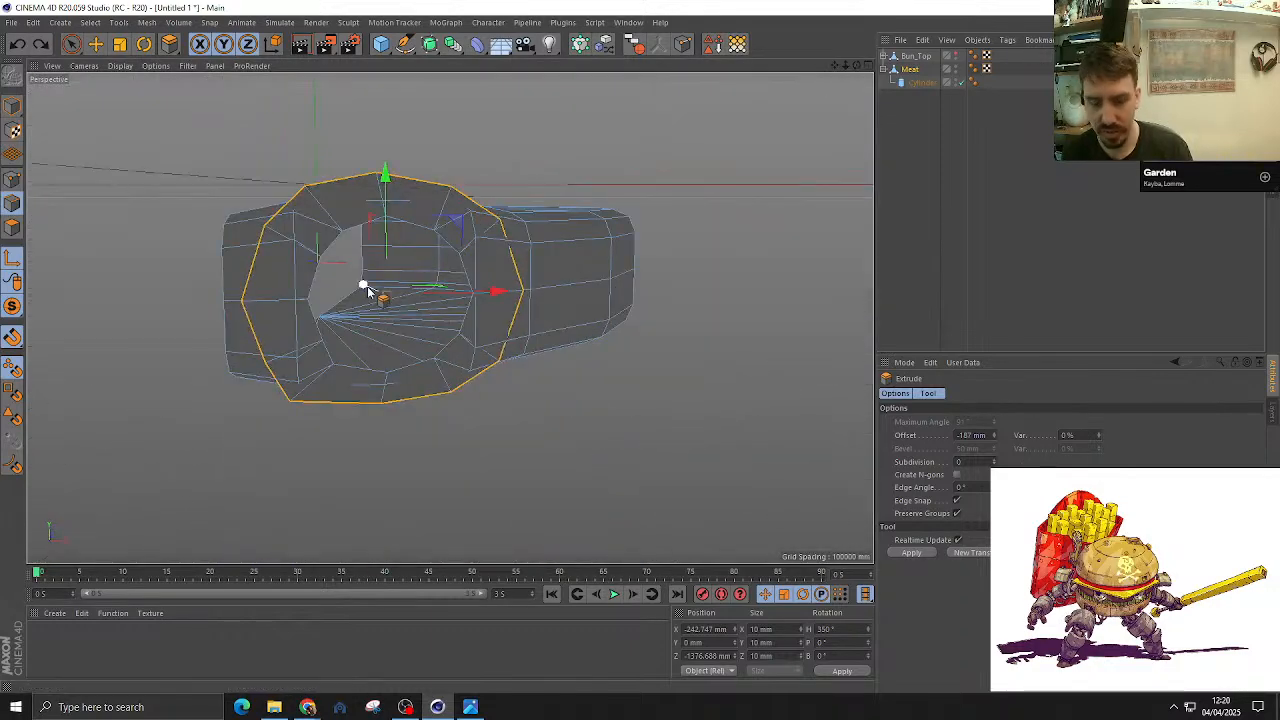
key("e")
mouse_move(365, 287)
left_mouse_down()
mouse_move(328, 266)
mouse_move(346, 277)
left_mouse_up()
key("ctrl+z")
left_click_drag(596, 360, 278, 379)
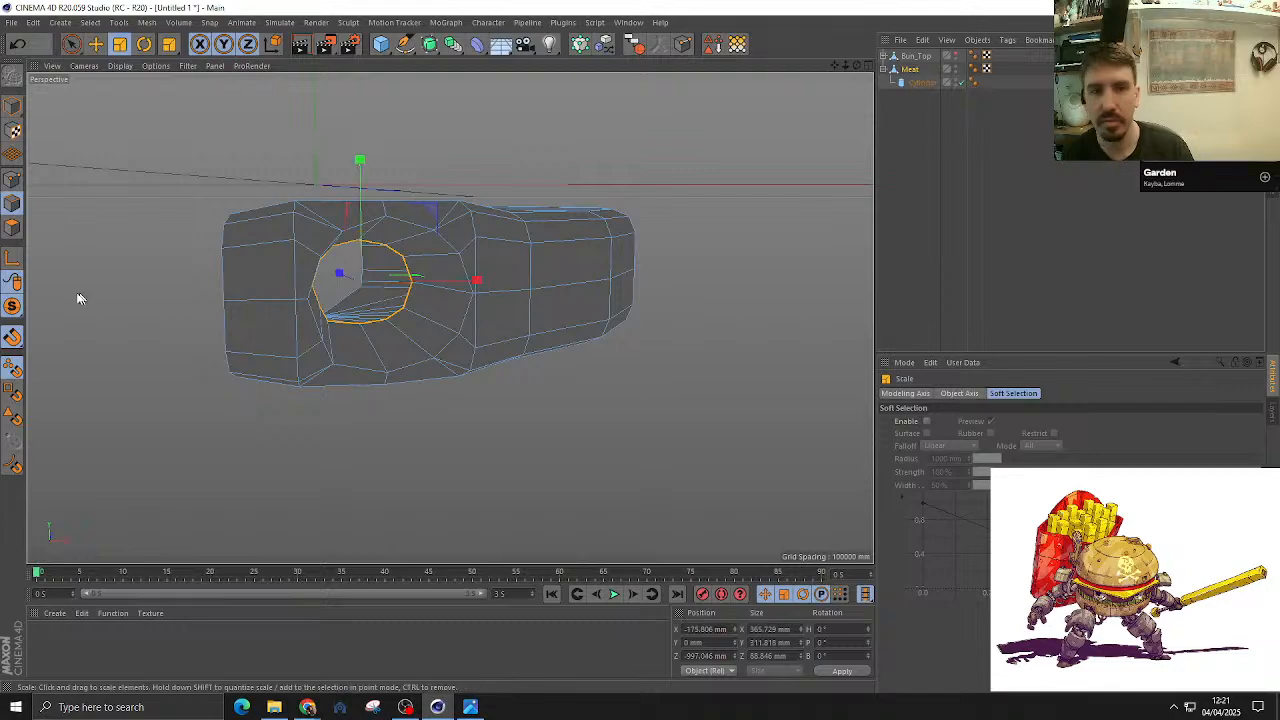
Step: Turn off viewport solo mode to show the guide cylinder in the socket
left_click_drag(12, 307, 60, 324)
left_click_drag(304, 266, 367, 240, "alt")
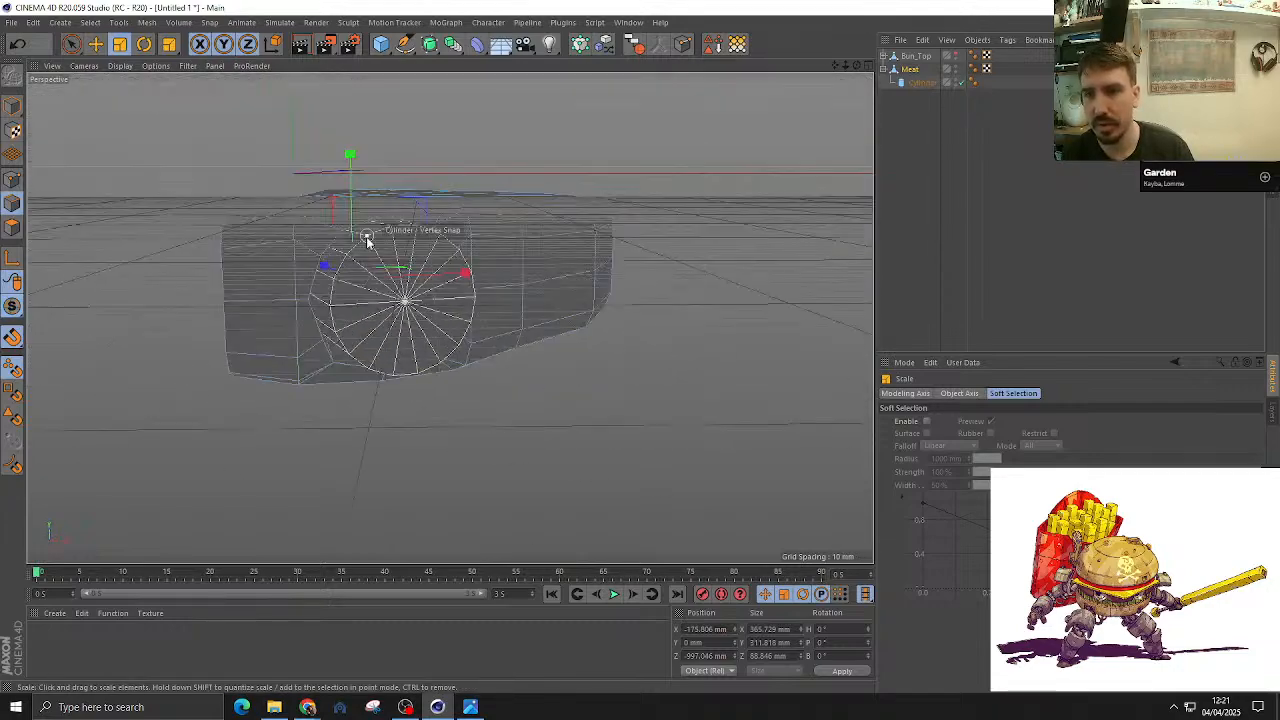
scroll(367, 240, "up", 10)
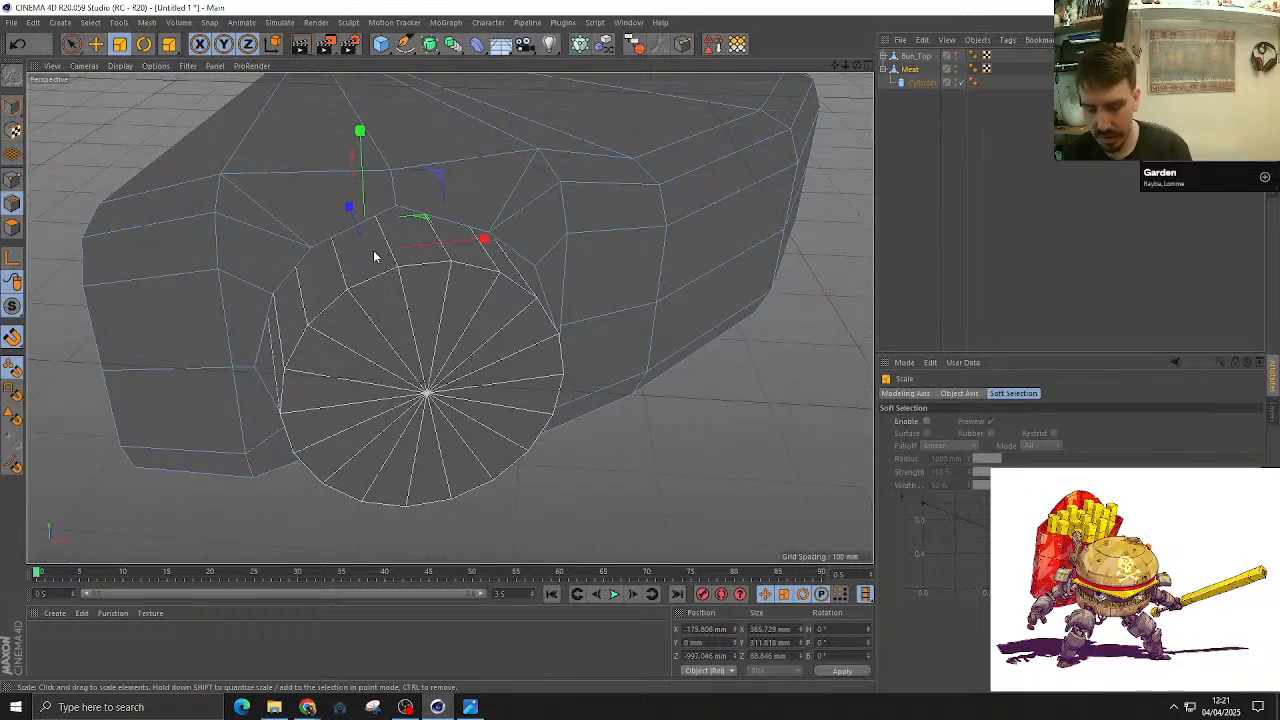
Step: Loop-select the socket's outer rim edges and bevel them in Chamfer mode with a 30 mm offset
key("u")
key("l")
left_click(360, 234)
key("m")
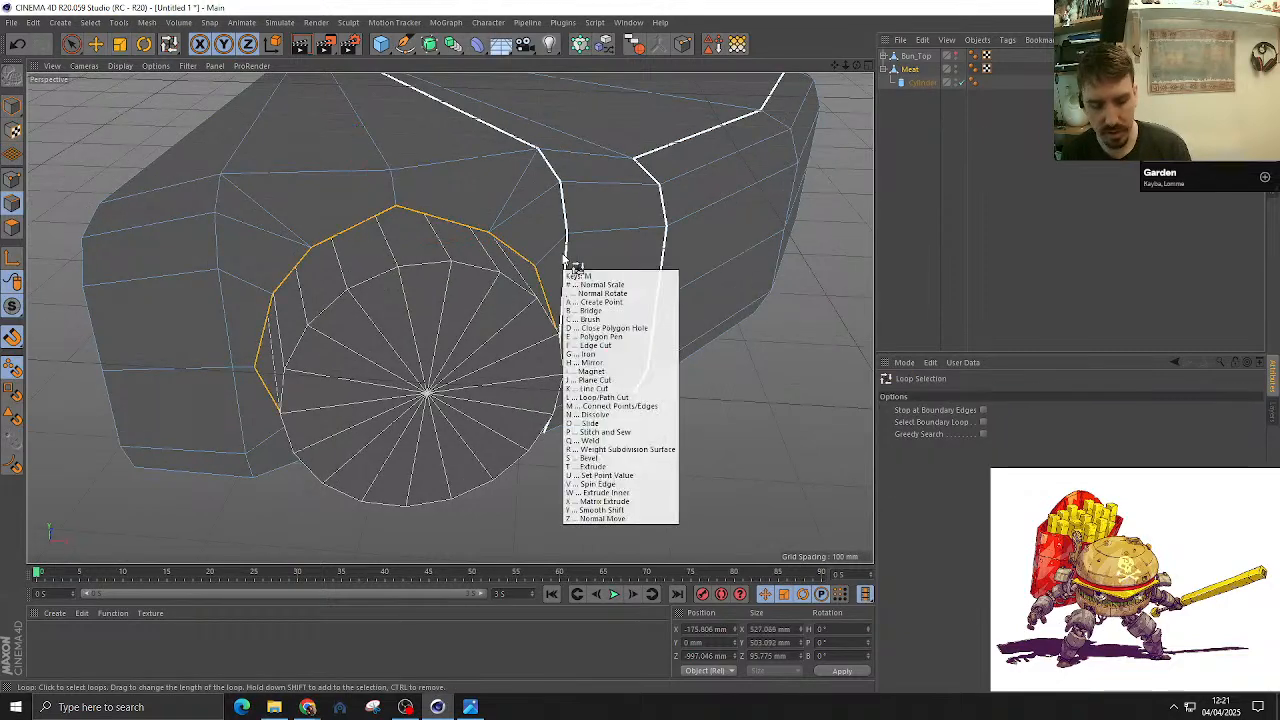
key("s")
left_click(909, 670)
left_click_drag(539, 364, 617, 396, "alt")
left_click_drag(969, 447, 895, 449)
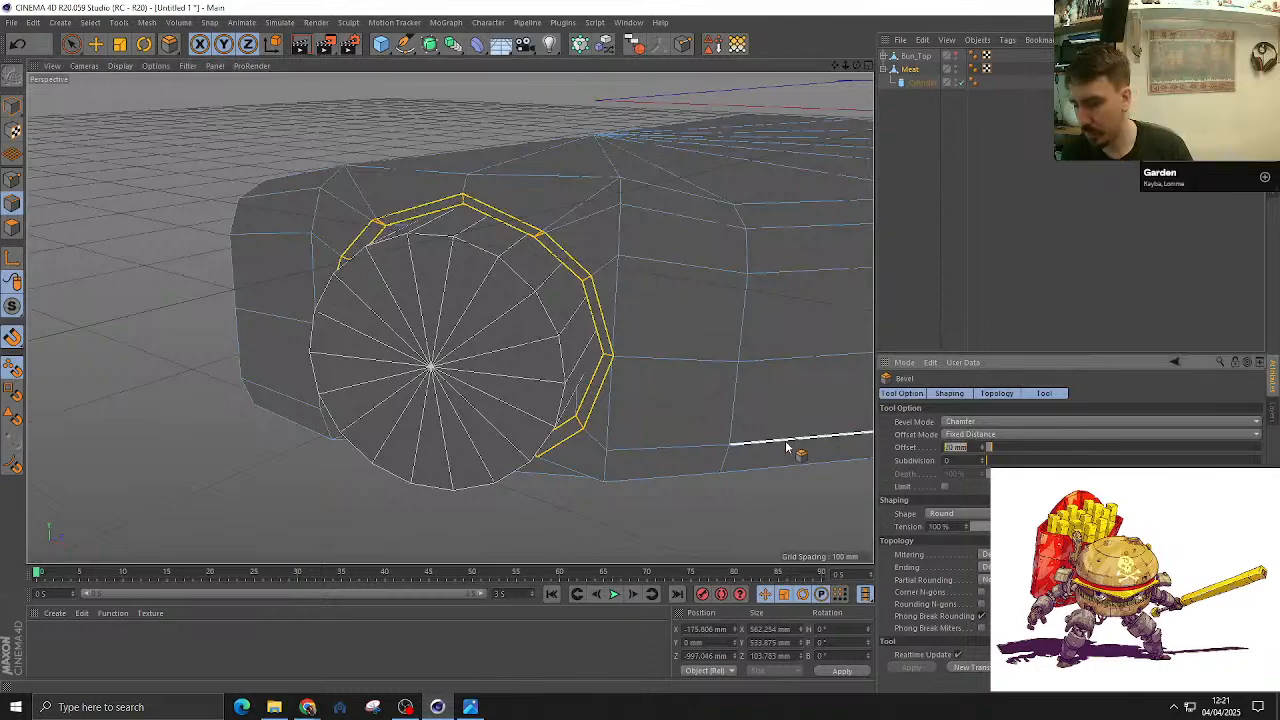
type("30")
key("Return")
Step: Isolate the patty from the guide cylinder with viewport solo mode to work on the beveled rim
mouse_move(631, 256)
left_mouse_down("alt")
mouse_move(605, 273)
mouse_move(628, 257)
left_mouse_up("alt")
scroll(647, 373, "up", 3)
left_click_drag(647, 373, 496, 255, "alt")
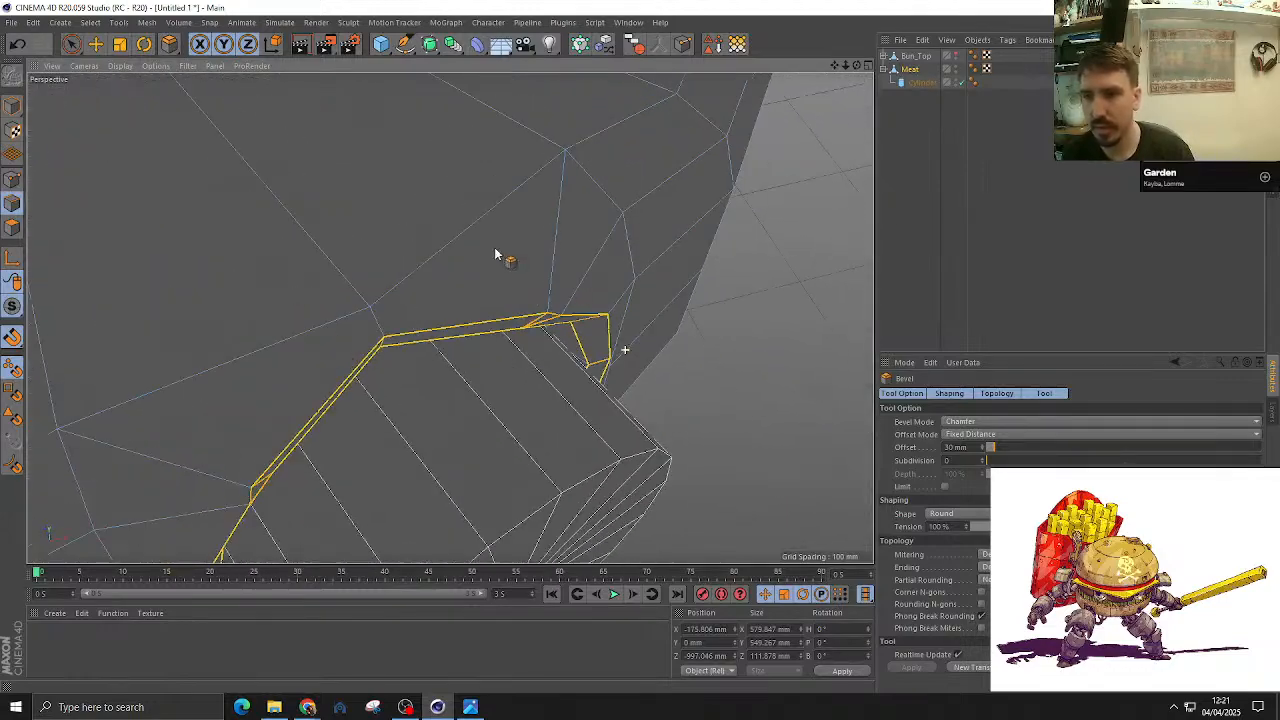
left_click(13, 307)
left_click_drag(160, 350, 391, 245, "alt")
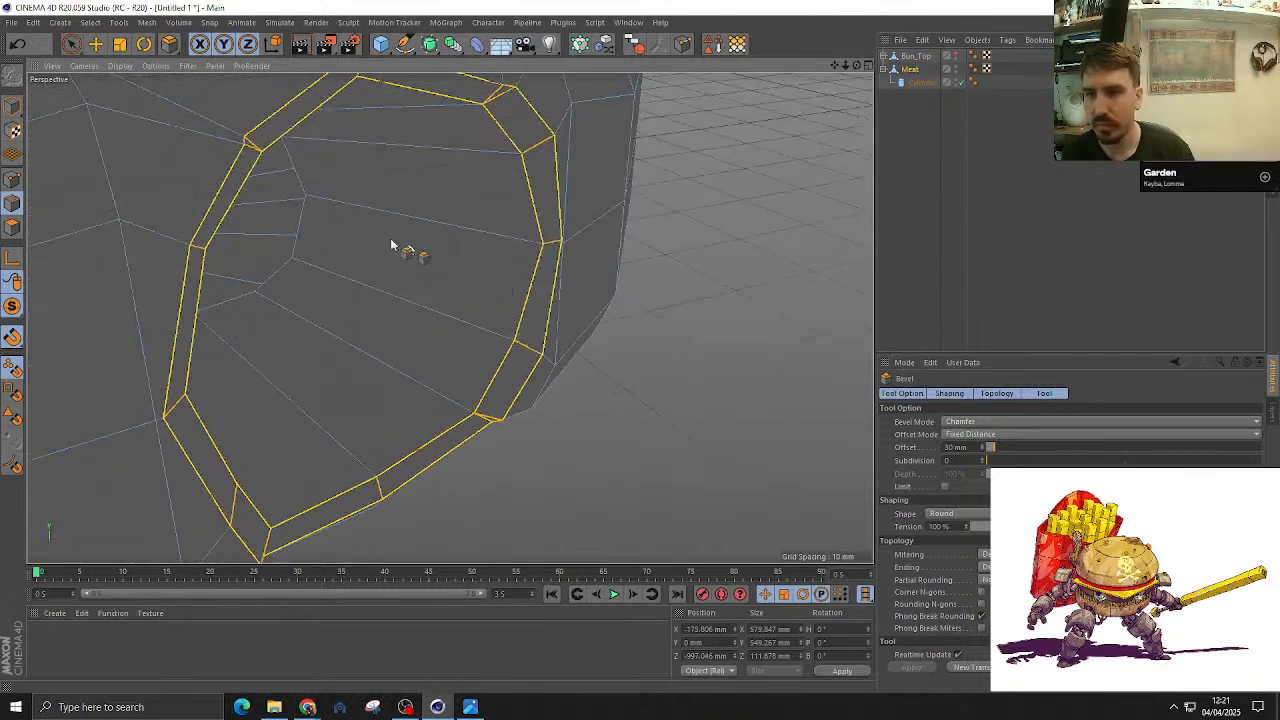
Step: Weld the doubled points at mid-height on both sides of the socket's beveled rim
left_click(12, 181)
scroll(457, 234, "up", 3)
key("space")
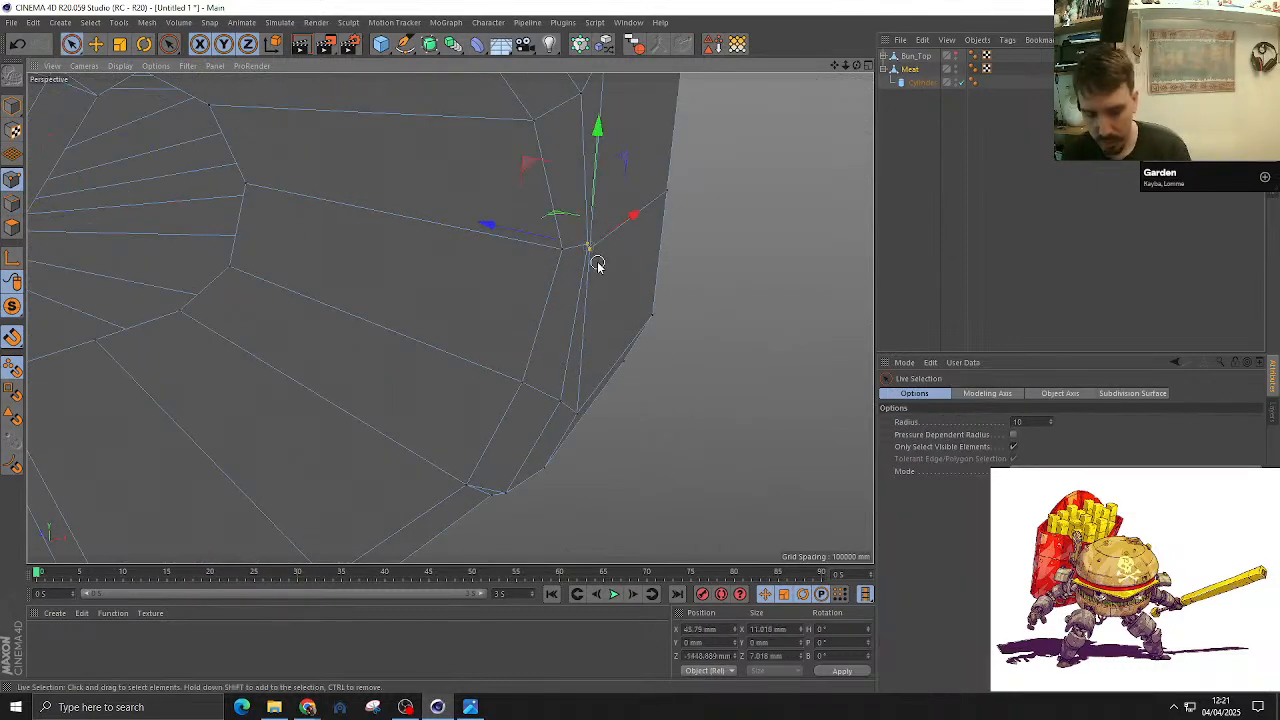
key("m")
key("q")
left_click_drag(582, 242, 537, 314, "alt")
key("space")
left_click(354, 278)
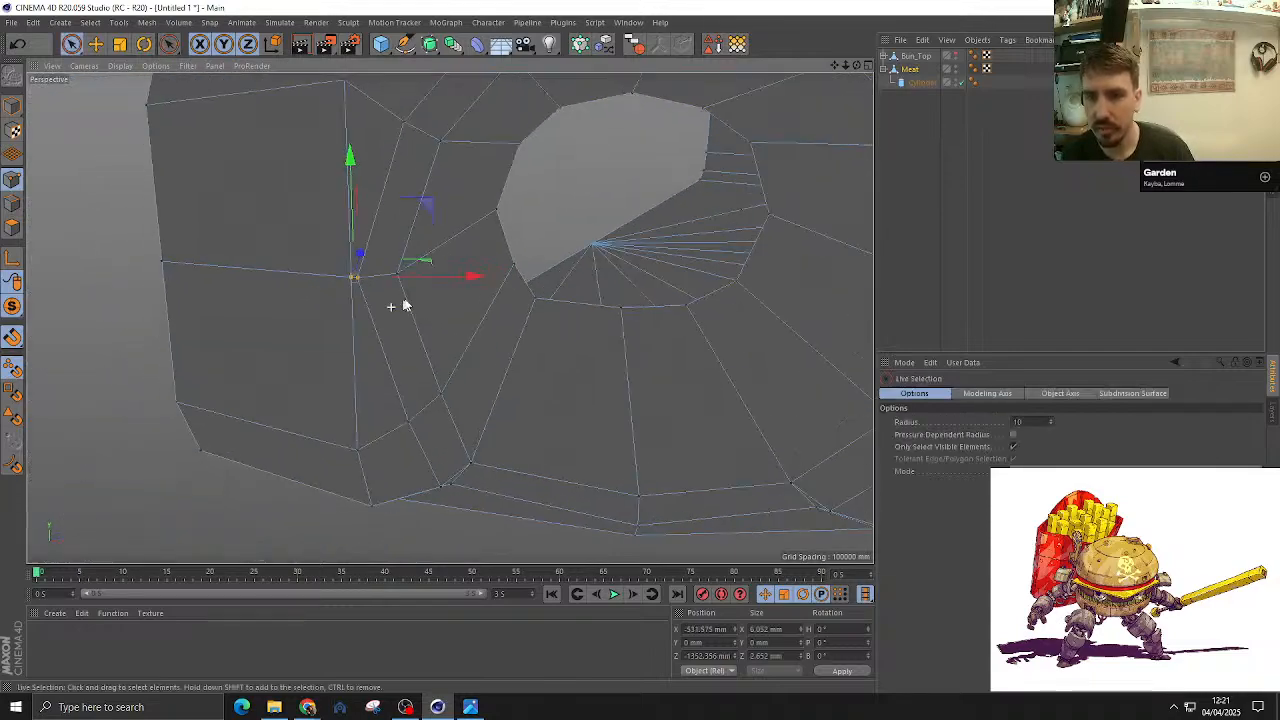
left_click_drag(404, 305, 469, 149, "alt")
key("space")
Step: Weld the doubled points at the two upper corners of the socket's beveled rim
key("space")
left_click(285, 193)
key("space")
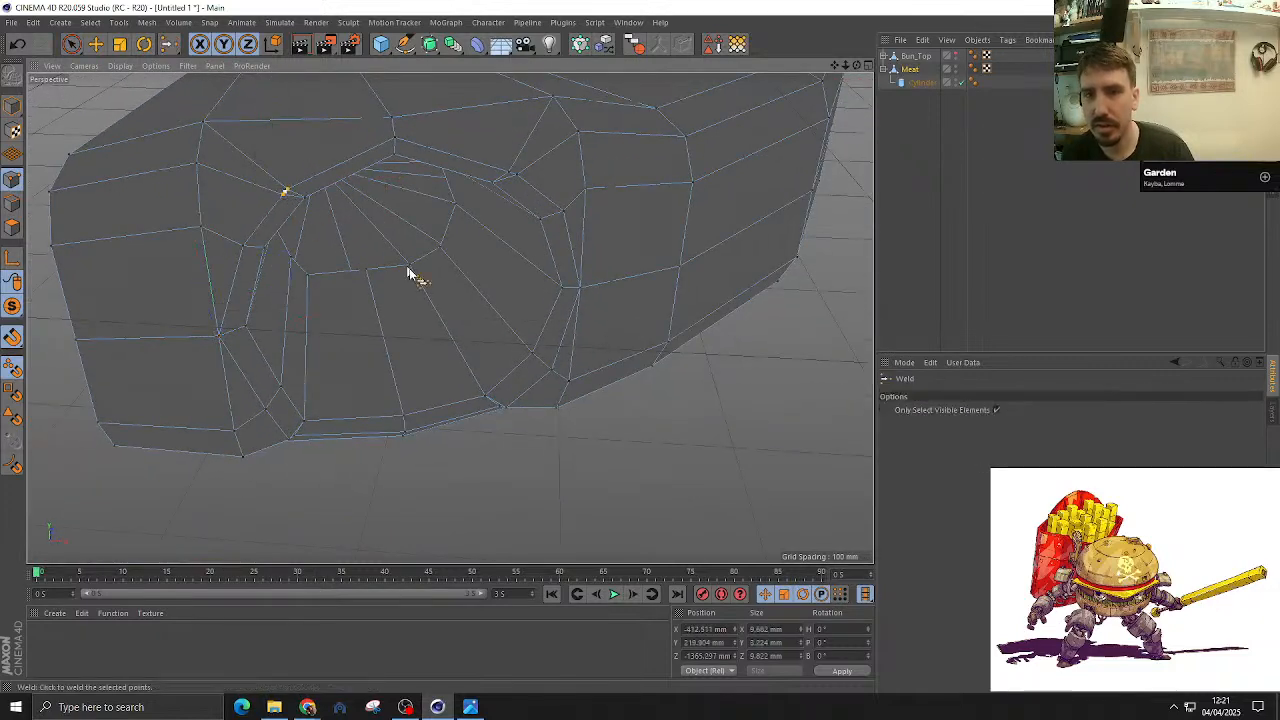
left_click(285, 192)
key("space")
left_click(513, 176)
Step: Weld the doubled points at the two lower corners of the socket's beveled rim
left_click_drag(625, 435, 601, 519, "alt")
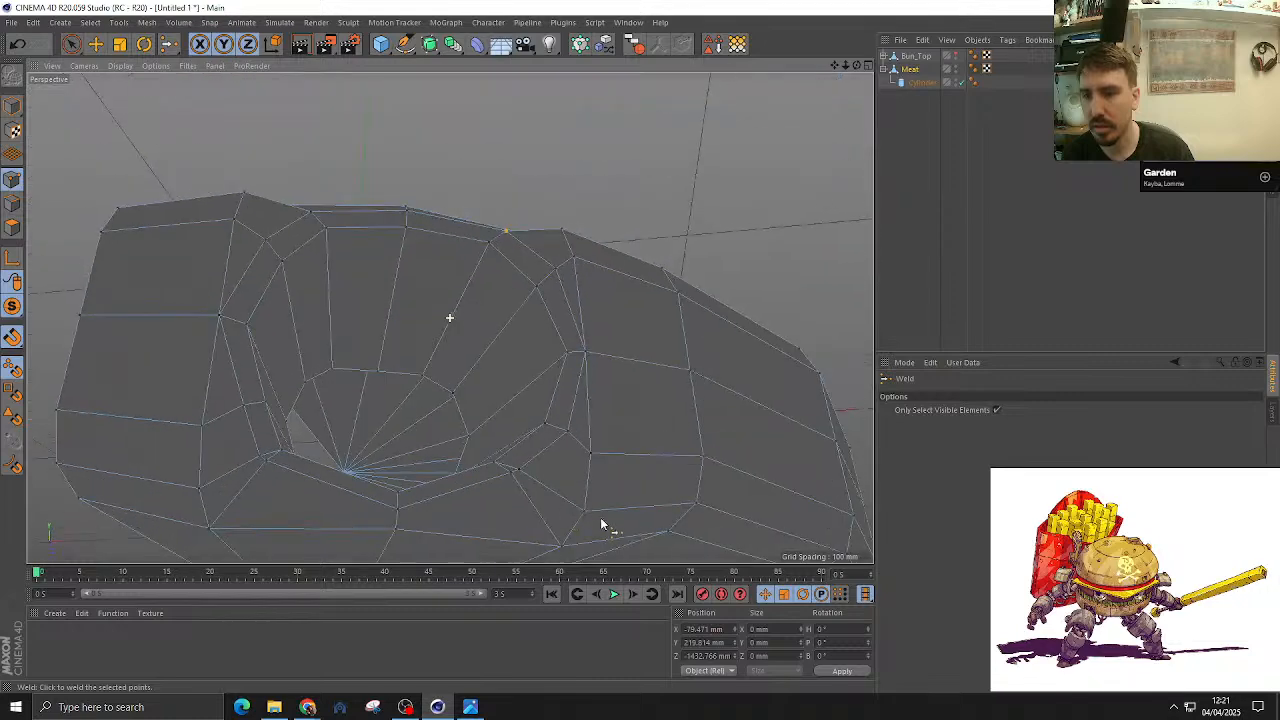
key("space")
left_click(515, 470)
key("space")
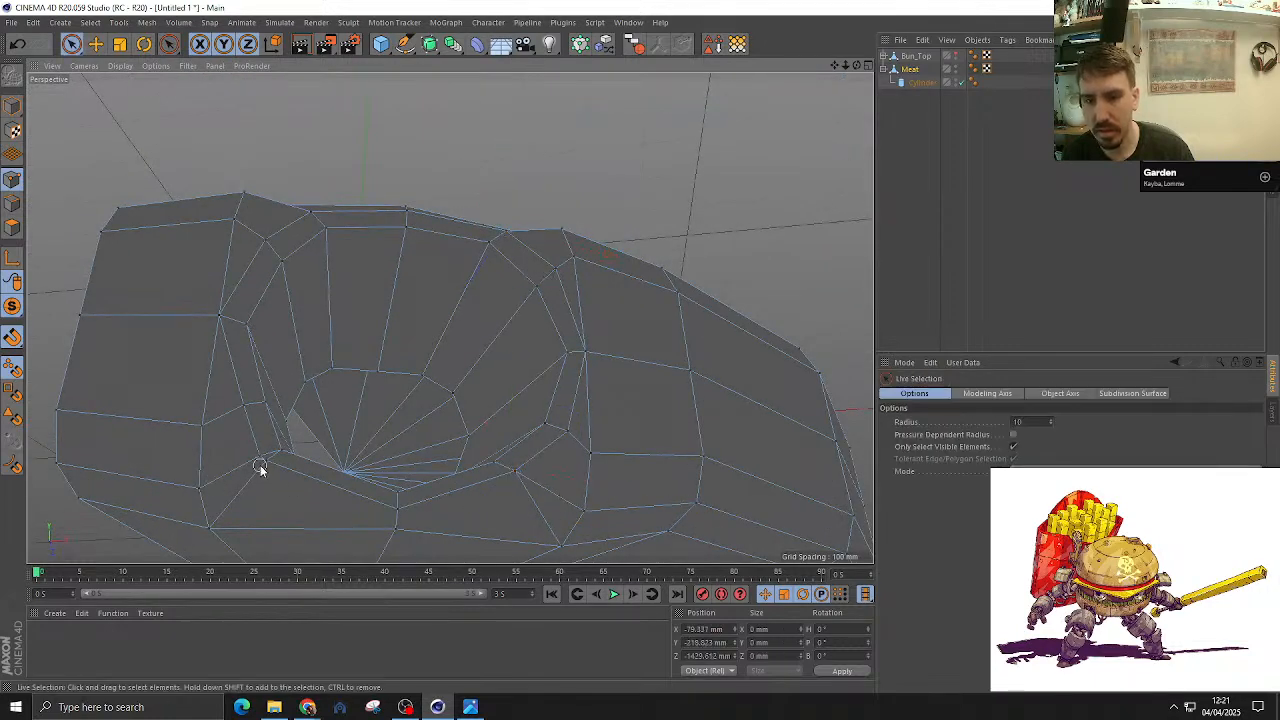
left_click(267, 460)
key("space")
left_click(265, 459)
key("space")
Step: Close the hole at the socket's inner end with Close Polygon Hole and select the new end polygon
left_click_drag(511, 340, 403, 308, "alt")
left_click(13, 229)
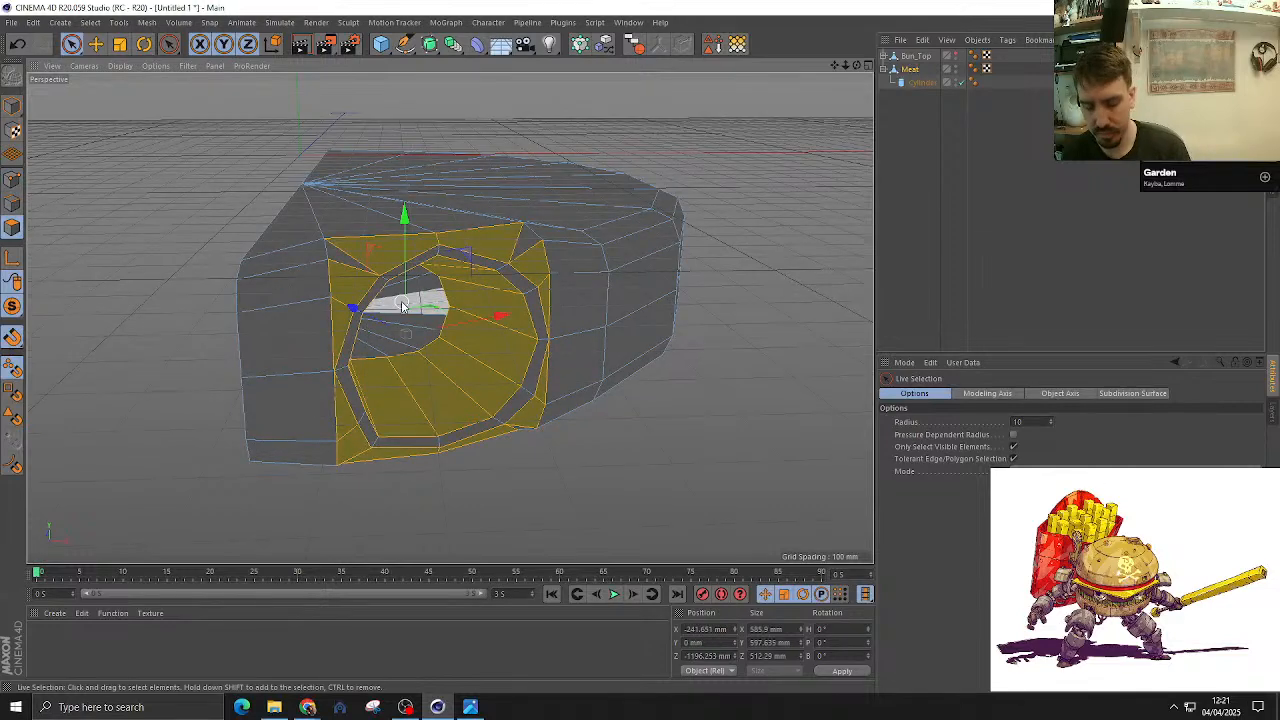
key("m")
key("d")
left_click_drag(437, 339, 248, 297, "alt")
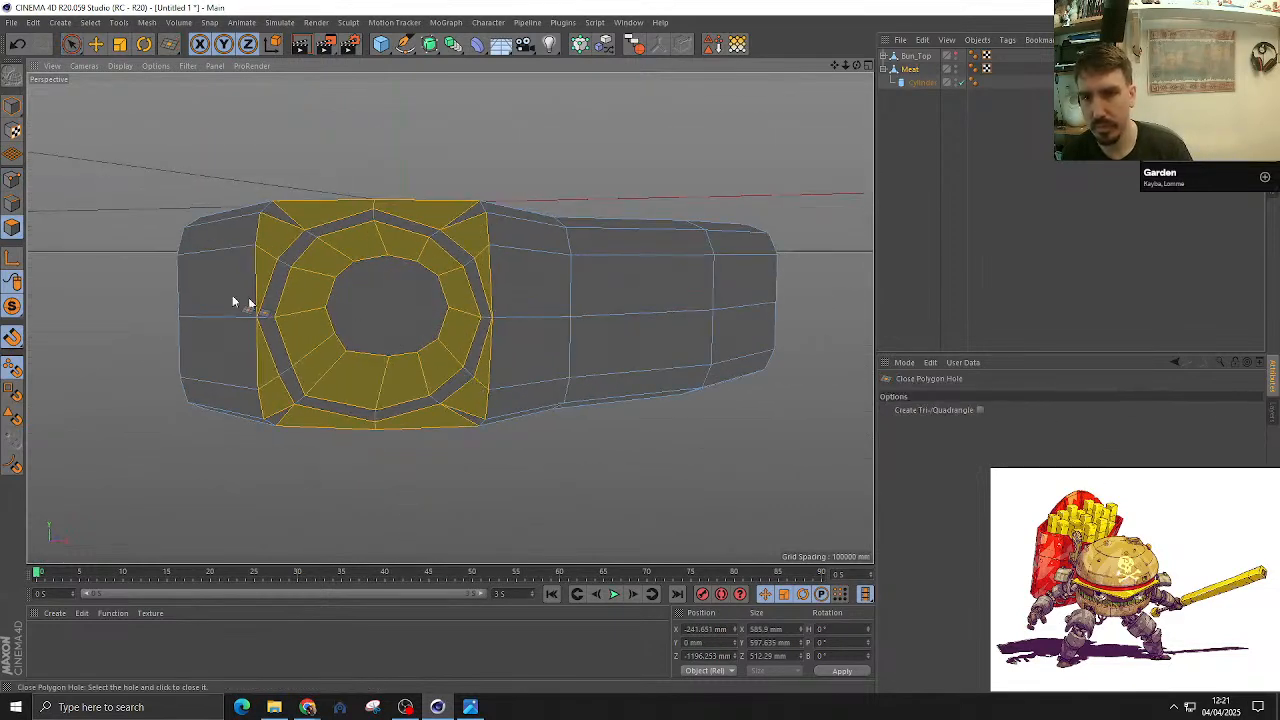
left_click(77, 43)
left_click(358, 303)
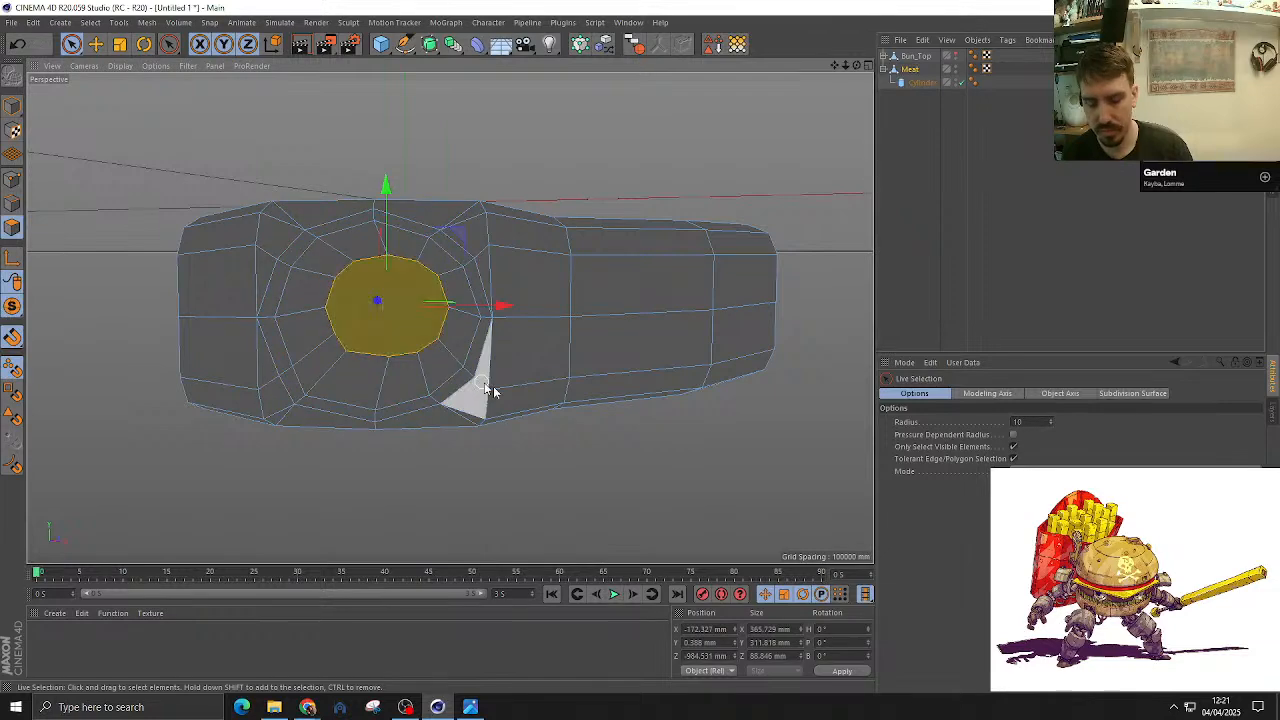
Step: Inset the end polygon of the leg socket and weld its points at the center
key("i")
key("m")
key("q")
left_click(698, 453)
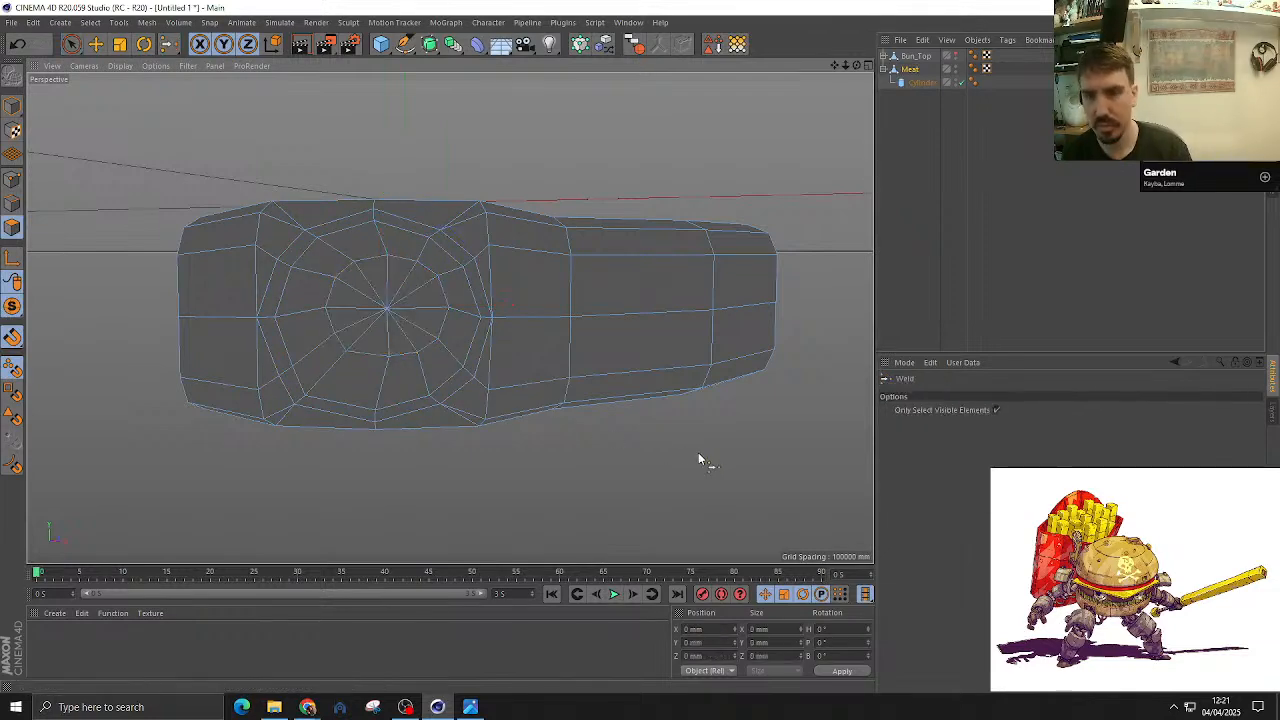
left_click_drag(350, 275, 611, 276, "alt")
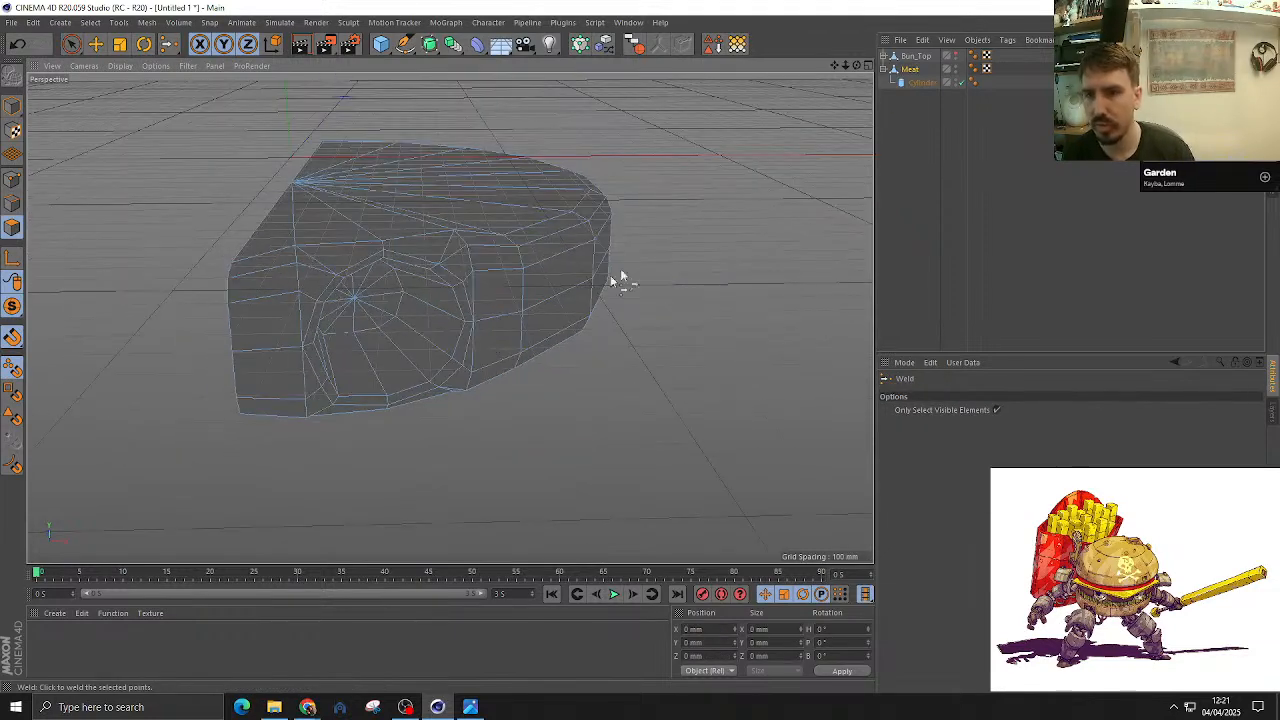
Step: Make the child cylinder visible in the viewport and examine how it sits in the socket
left_click(95, 43)
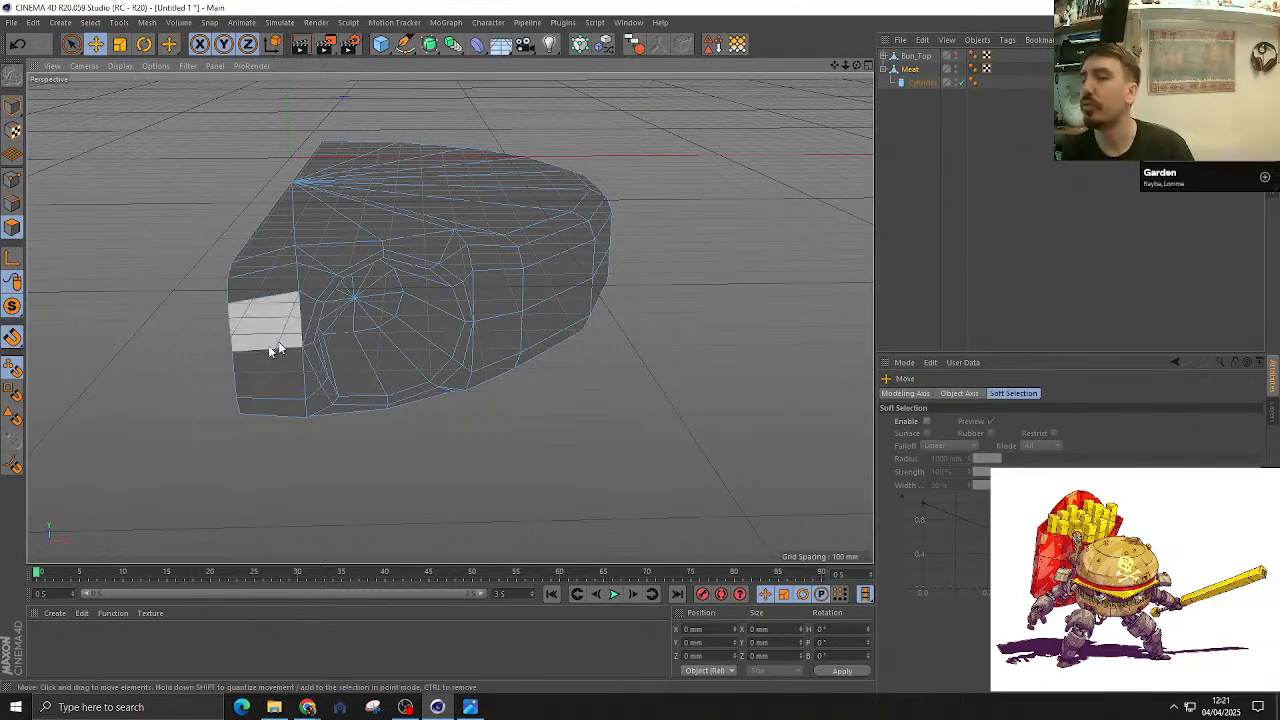
left_click_drag(12, 315, 53, 326)
left_click_drag(340, 300, 397, 346, "alt")
scroll(386, 345, "up", 3)
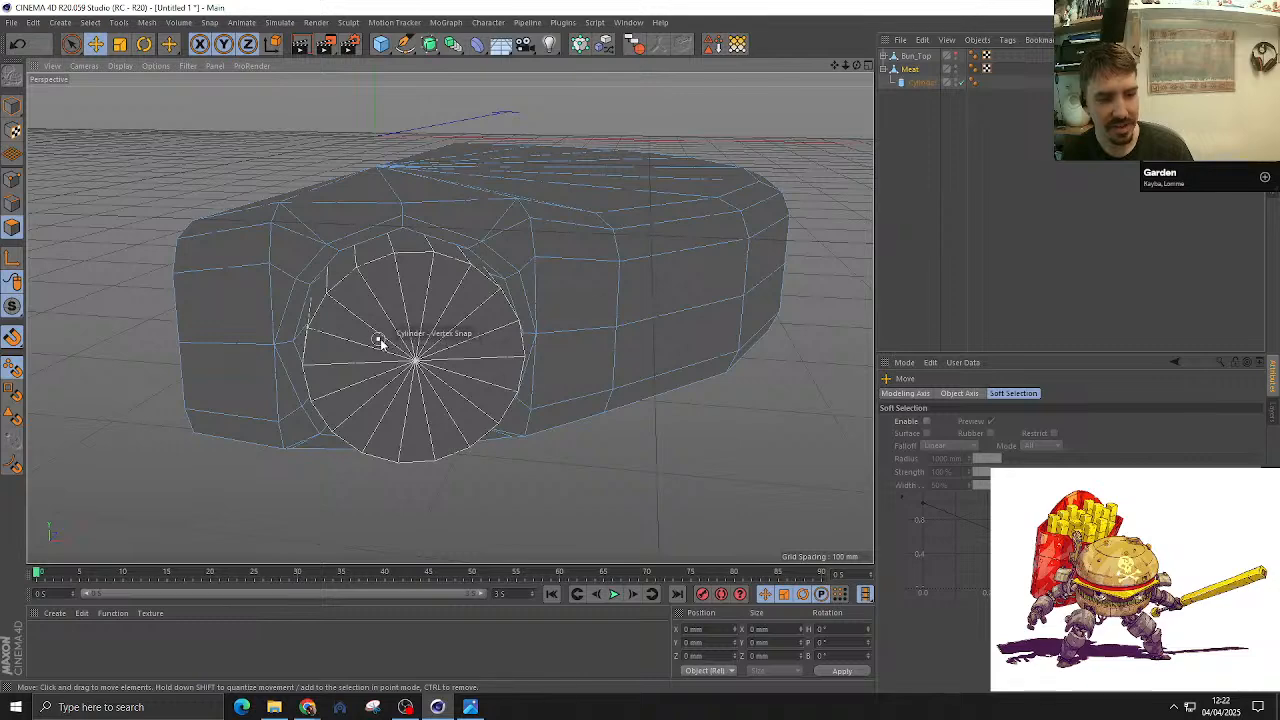
left_click_drag(379, 342, 311, 261, "alt")
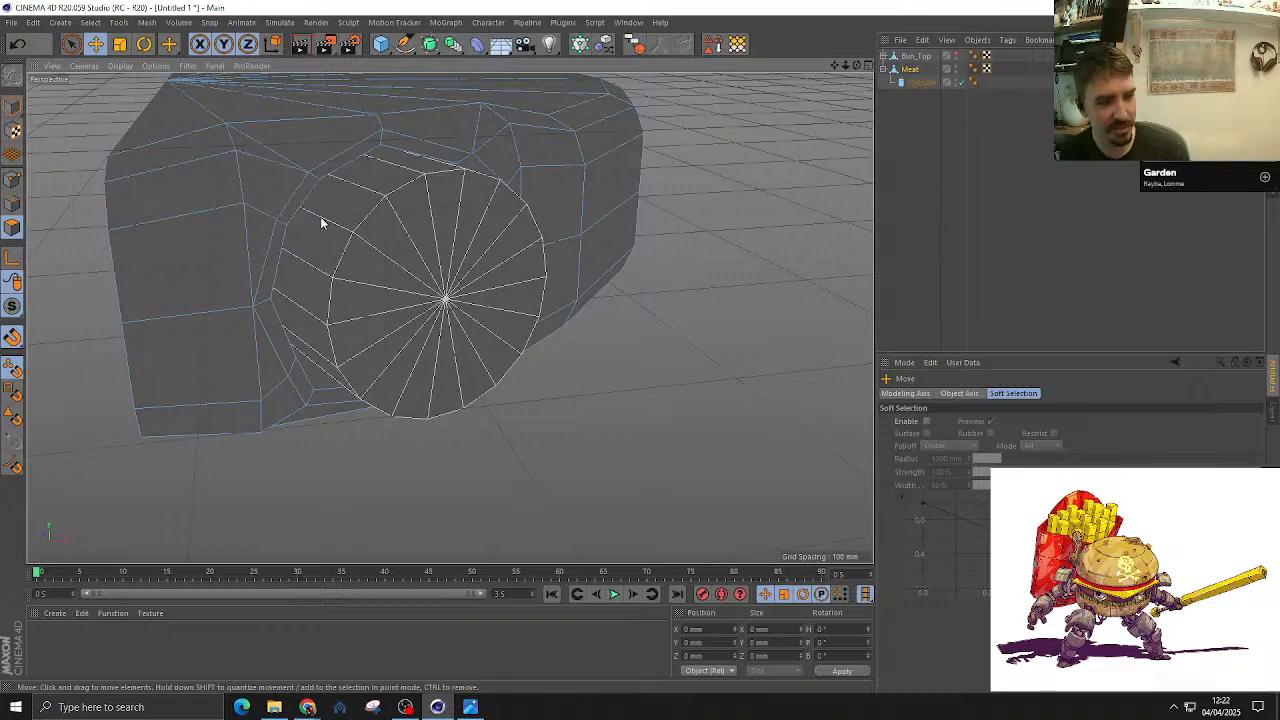
left_click_drag(357, 220, 868, 75, "alt")
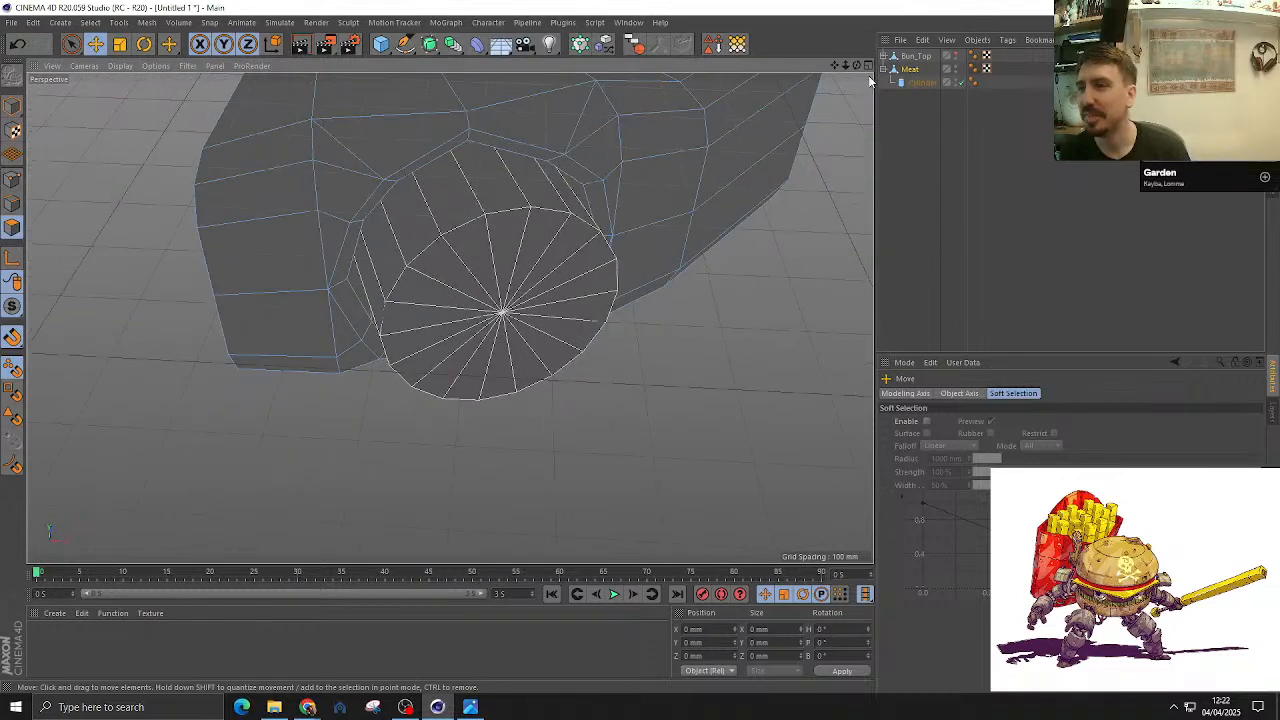
Step: Move the cylinder deeper into the socket along its own Z axis
left_click(916, 84)
left_click_drag(620, 190, 635, 248, "alt")
scroll(635, 248, "up", 2)
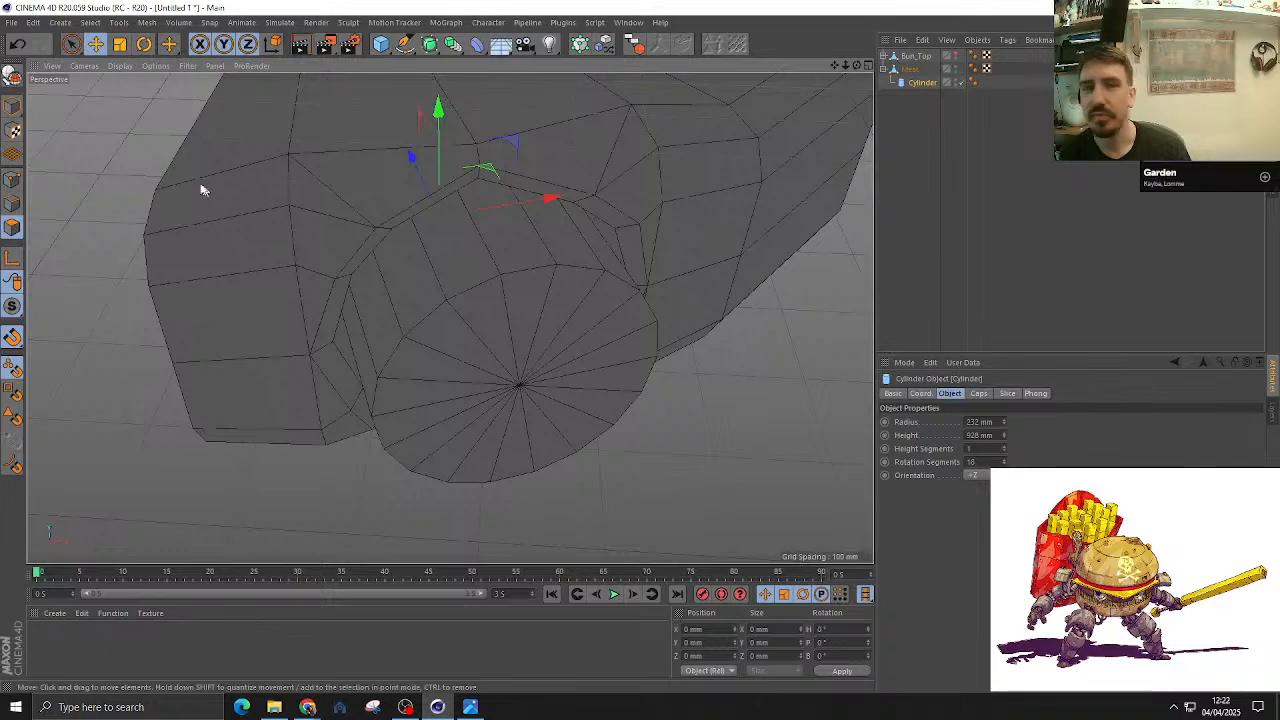
left_click(537, 303)
left_click_drag(537, 303, 434, 340, "alt")
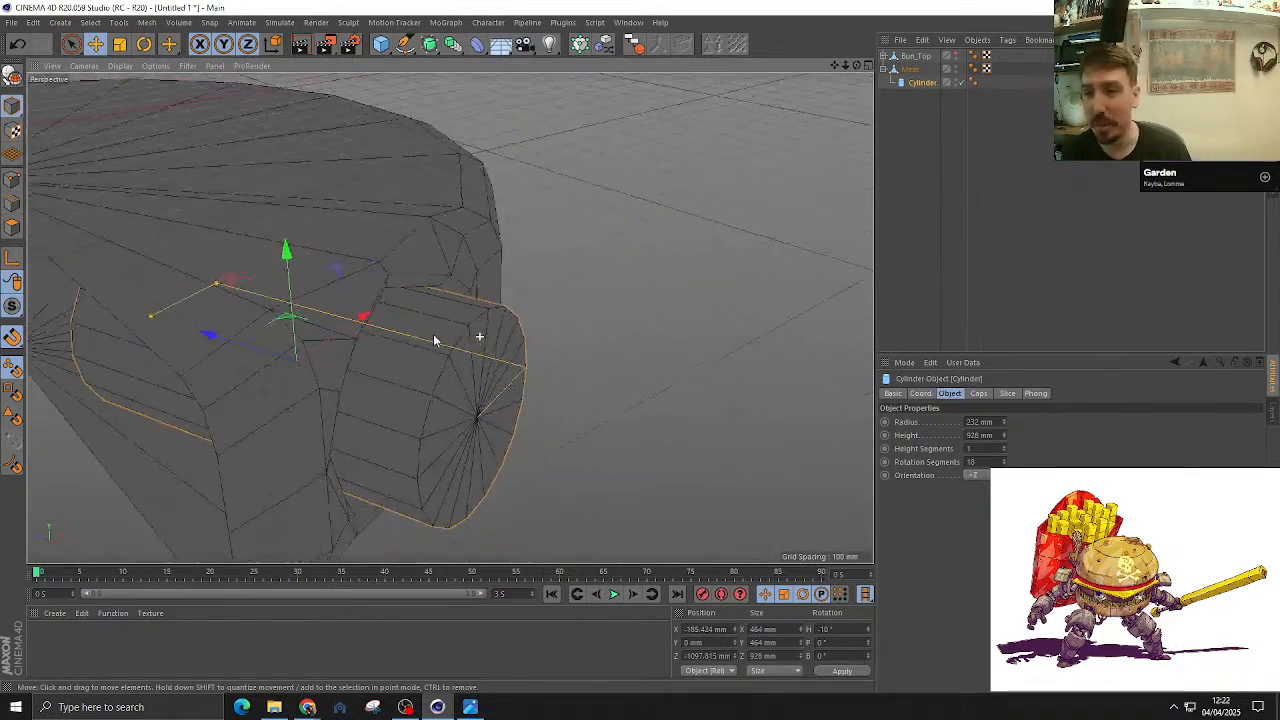
left_click_drag(229, 331, 389, 285)
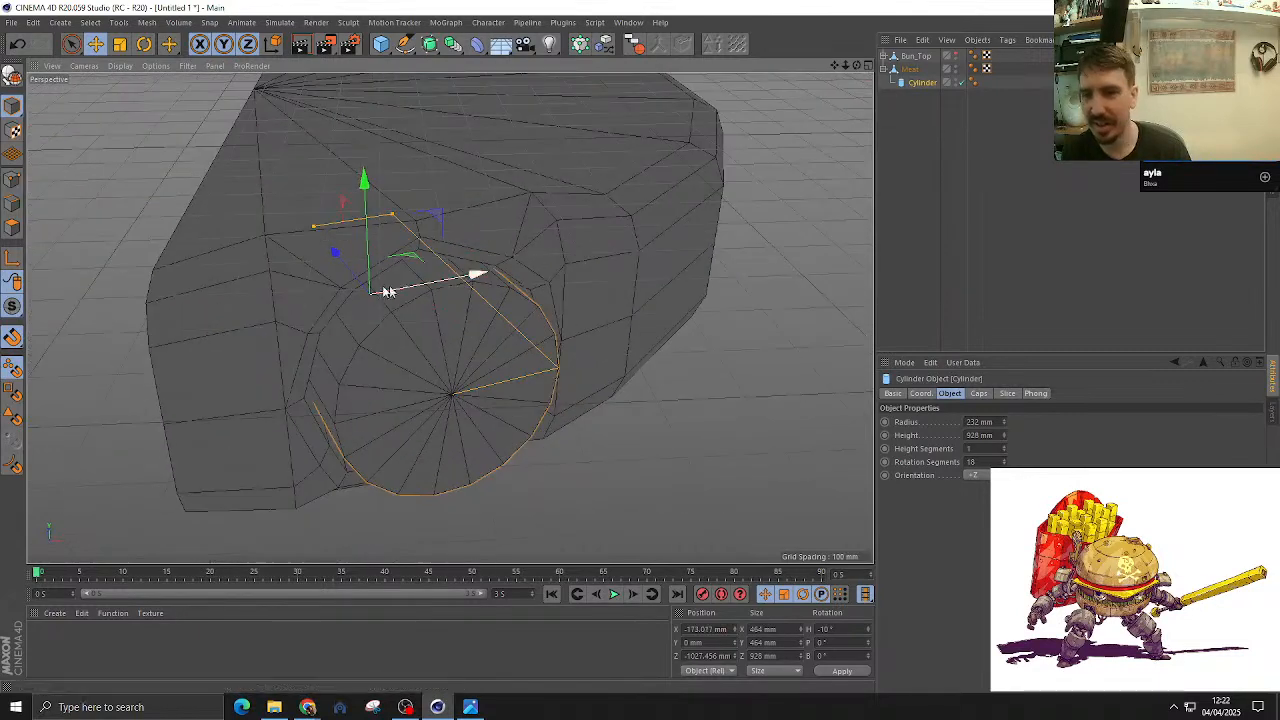
Step: Convert the cylinder to an editable polygon object and select all polygons of its outer cap
left_click(12, 75)
left_click(12, 228)
left_click_drag(286, 320, 537, 415, "alt")
key("9")
left_click(492, 428)
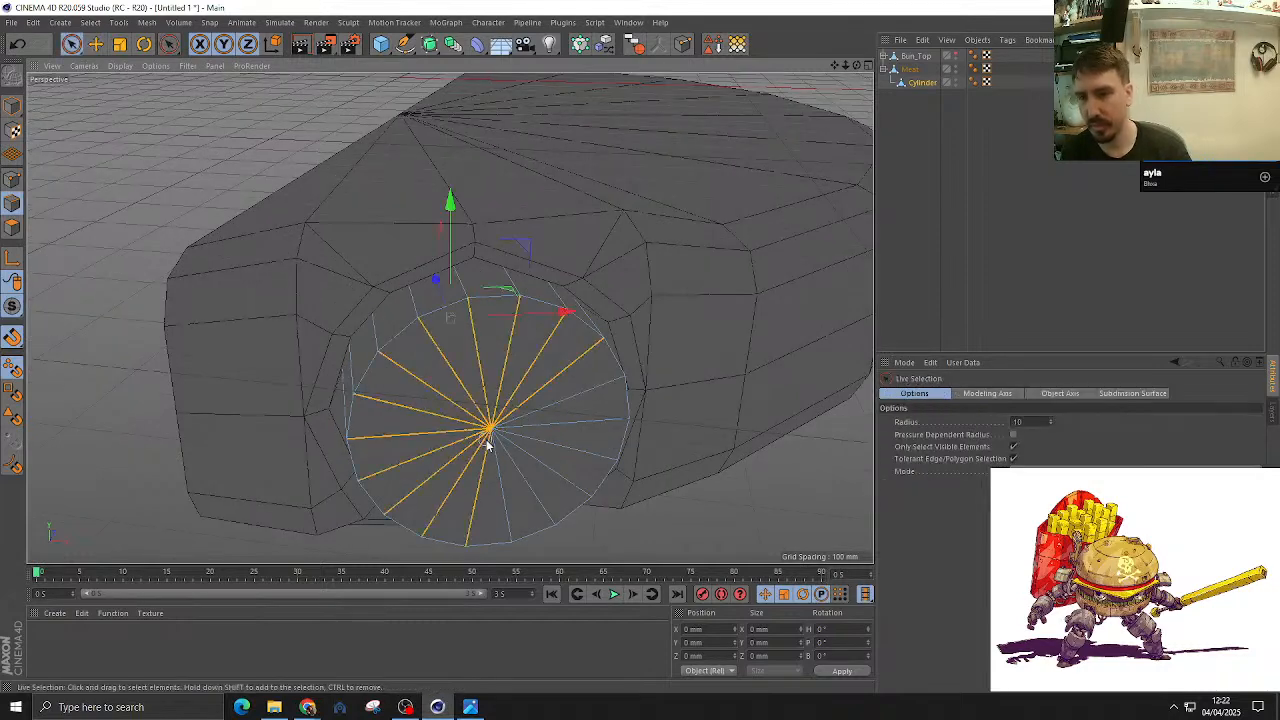
left_click(97, 294)
left_click_drag(453, 420, 488, 412)
mouse_move(520, 461)
left_mouse_down("alt")
mouse_move(527, 470)
mouse_move(417, 328)
mouse_move(523, 374)
mouse_move(506, 498)
left_mouse_up("alt")
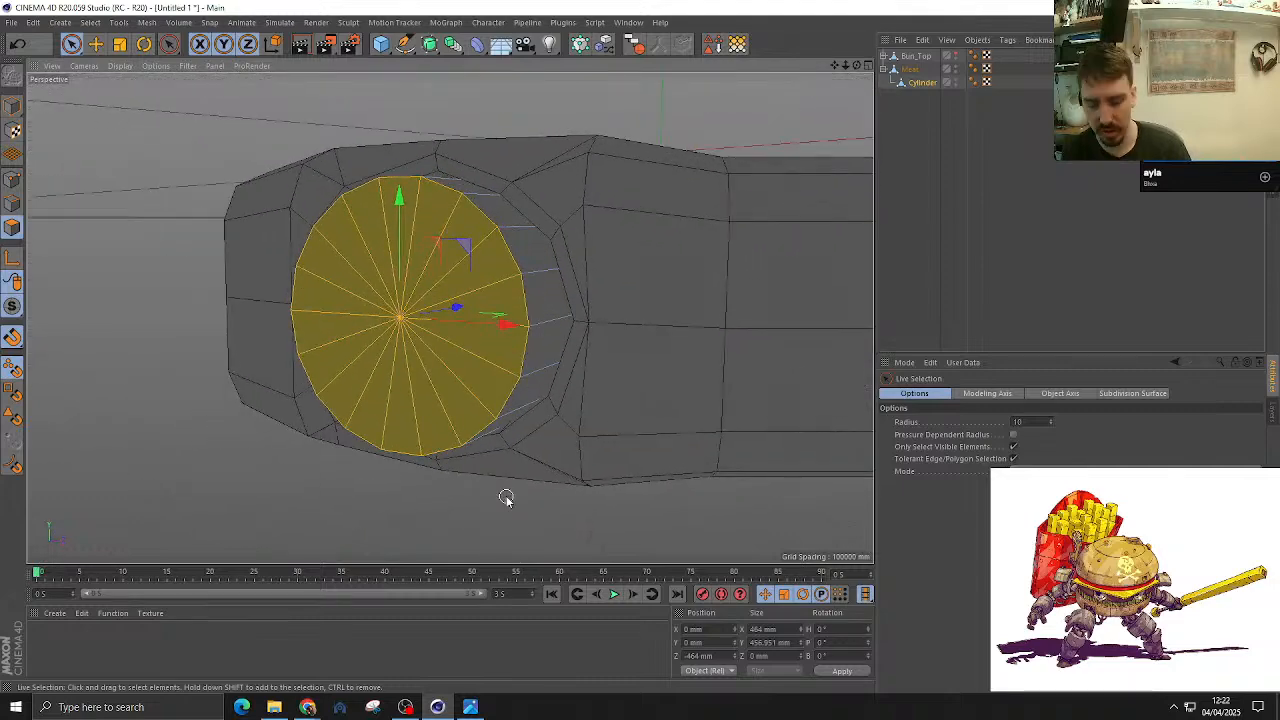
Step: Inset the cylinder's outer cap and extrude the inner polygons by -160 mm to recess them
key("i")
left_click_drag(628, 488, 595, 489)
key("d")
left_click_drag(660, 460, 585, 460)
left_click_drag(557, 418, 449, 383, "alt")
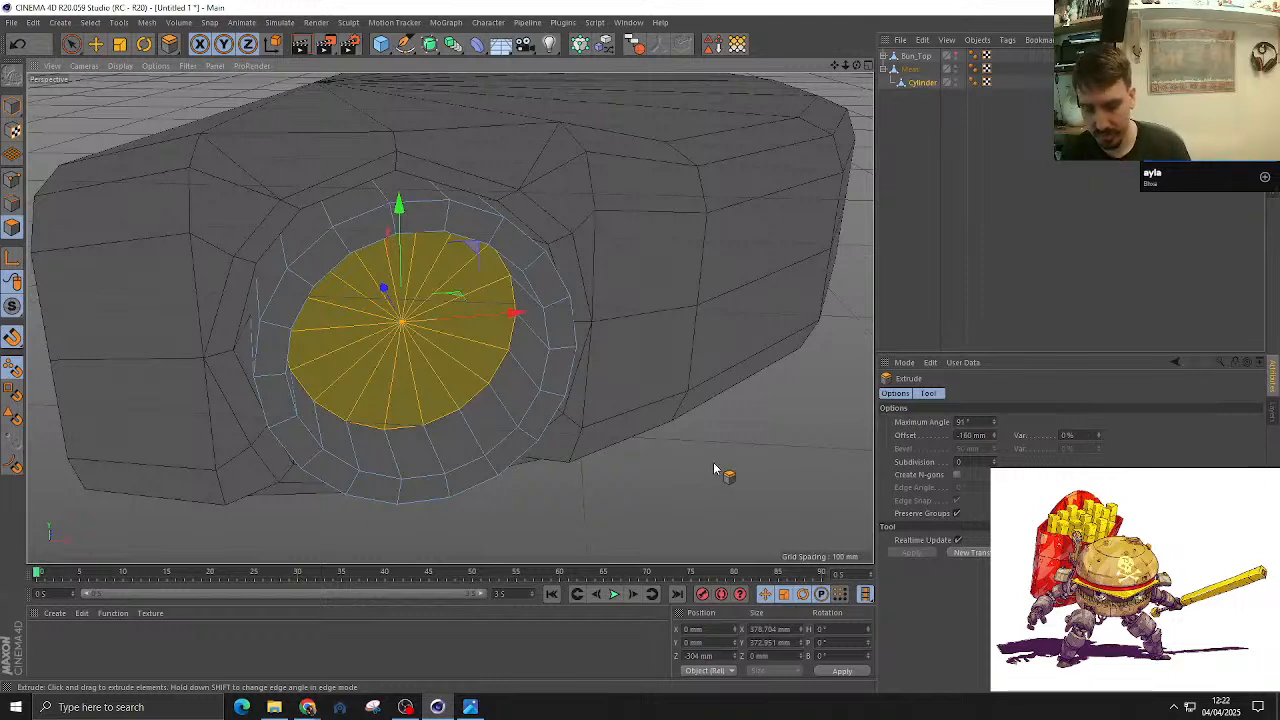
Step: Alternate Extrude Inner and Extrude on the cap's center polygons to form further concentric steps, ending with a small recess
mouse_move(713, 462)
left_mouse_down()
mouse_move(880, 462)
mouse_move(669, 464)
mouse_move(765, 471)
mouse_move(714, 461)
left_mouse_up()
key("i")
key("d")
key("i")
key("d")
key("i")
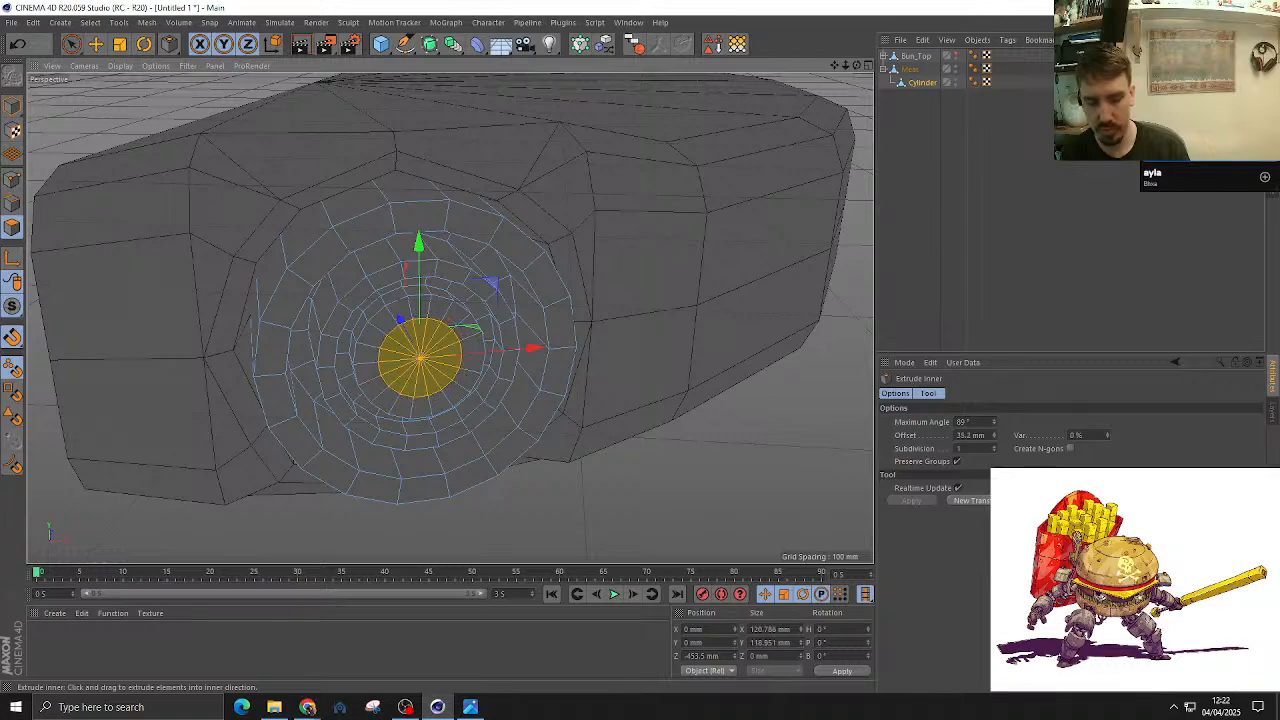
key("d")
left_click_drag(687, 457, 200, 380)
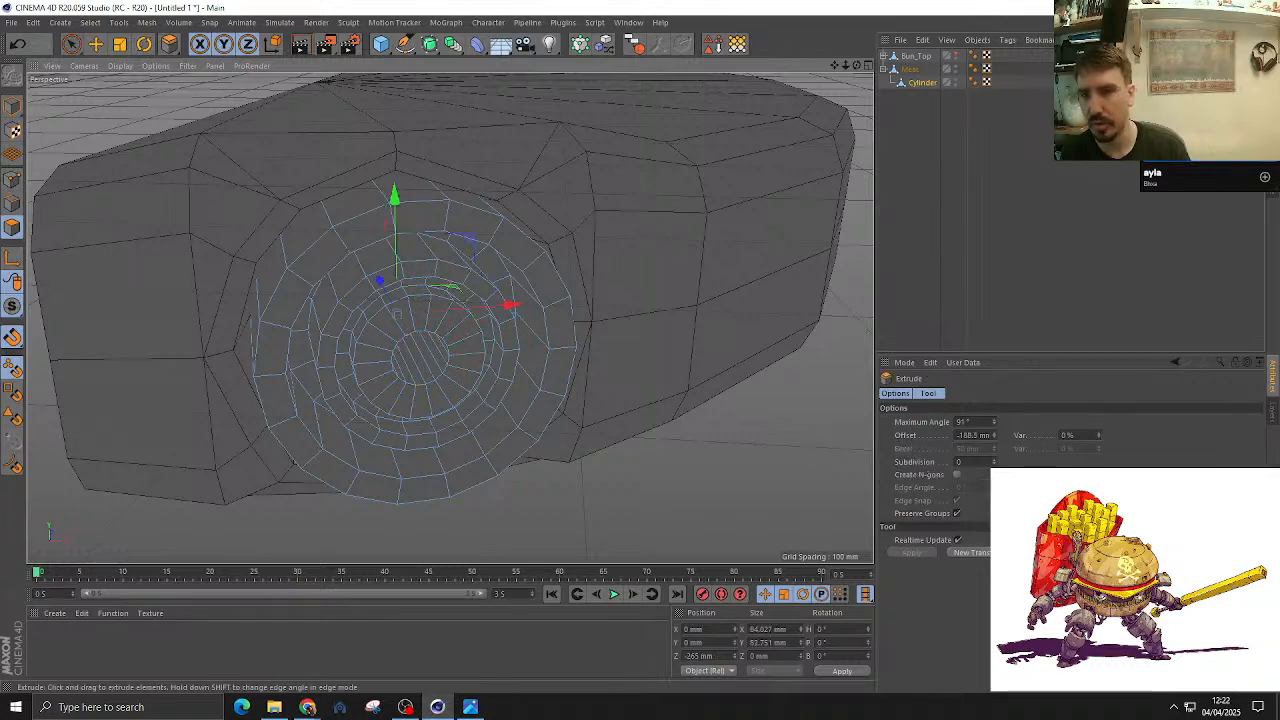
left_click_drag(114, 363, 86, 364, "alt")
left_click_drag(410, 334, 629, 229, "alt")
key("e")
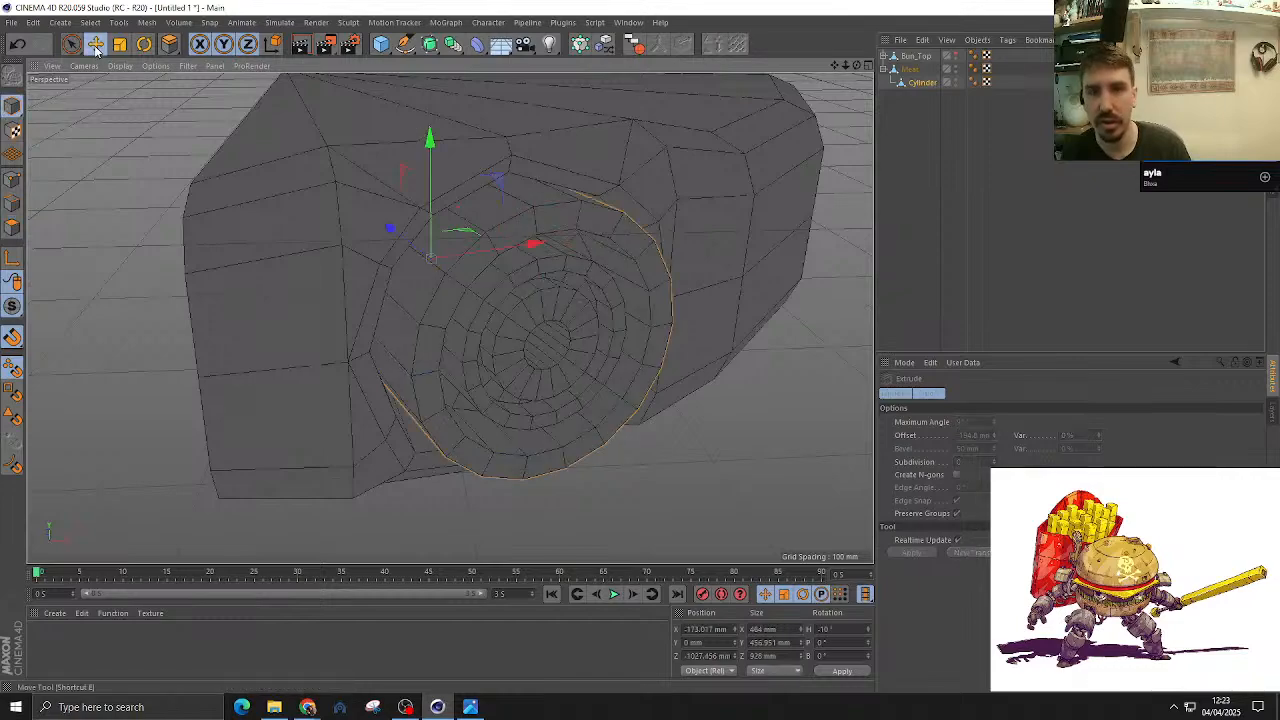
left_click_drag(490, 300, 481, 244, "alt")
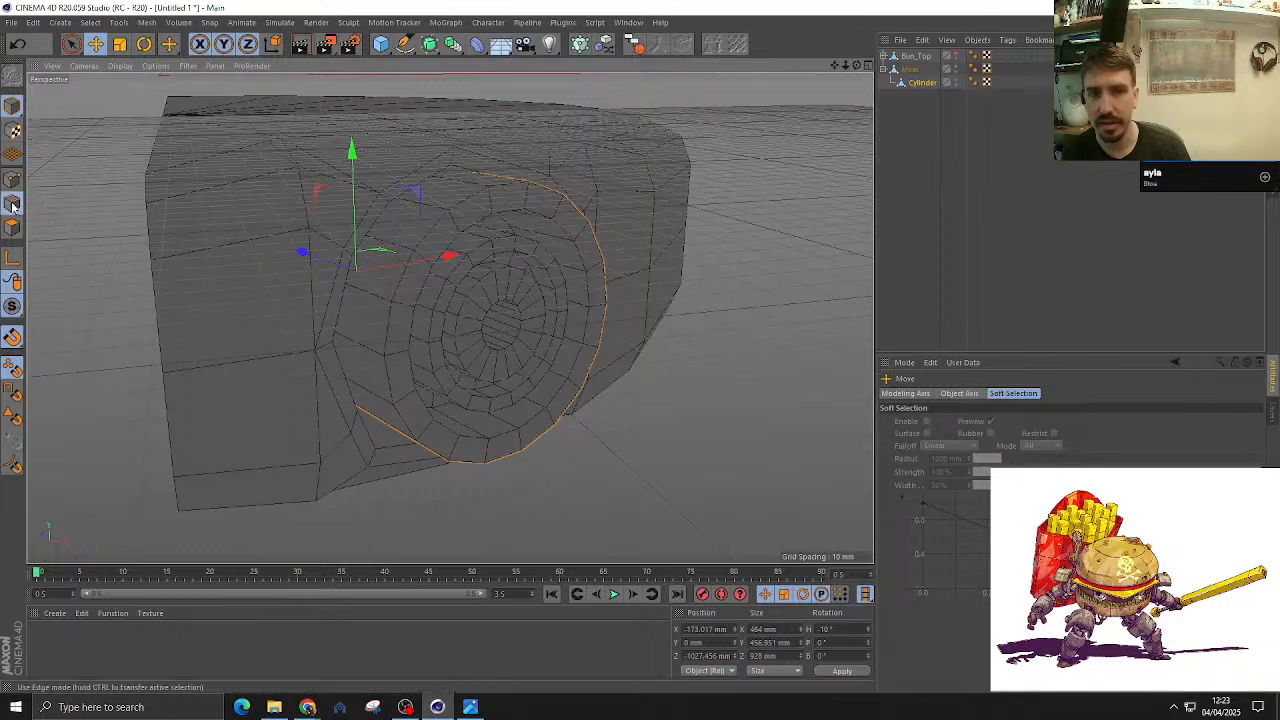
Step: Select the visible edge loops of the cylinder's concentric rings, from the outer rim to the center hole, with Loop Selection
left_click(12, 203)
left_click_drag(500, 165, 534, 231, "alt")
key("u")
key("l")
left_click(502, 208)
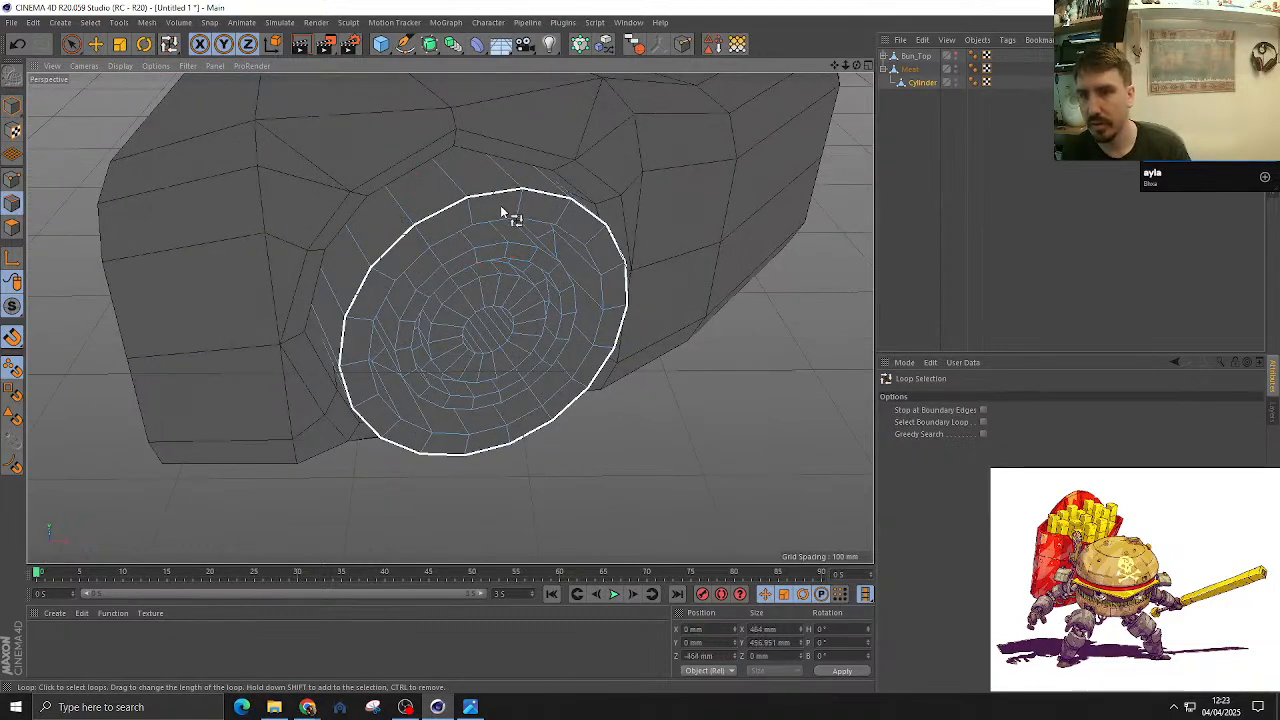
left_click(498, 228, "shift")
left_click(491, 252, "shift")
left_click(493, 266, "shift")
left_click(490, 290, "shift")
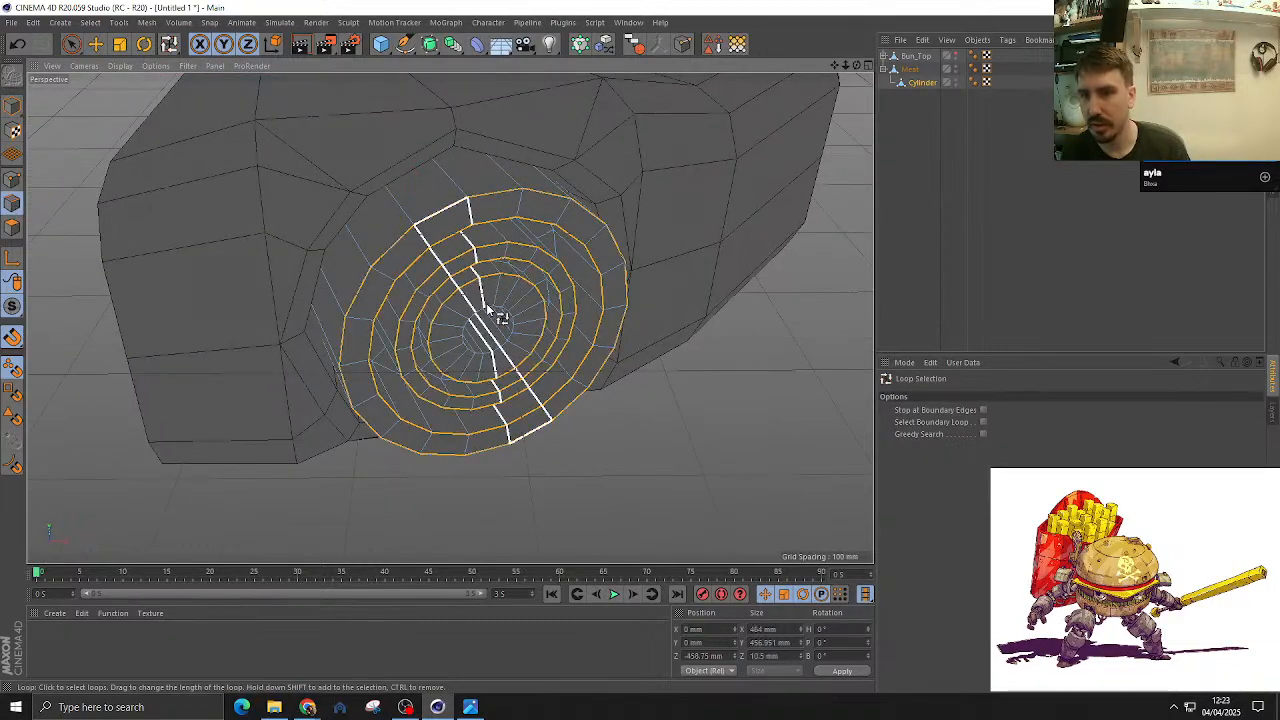
left_click_drag(490, 300, 500, 329, "alt")
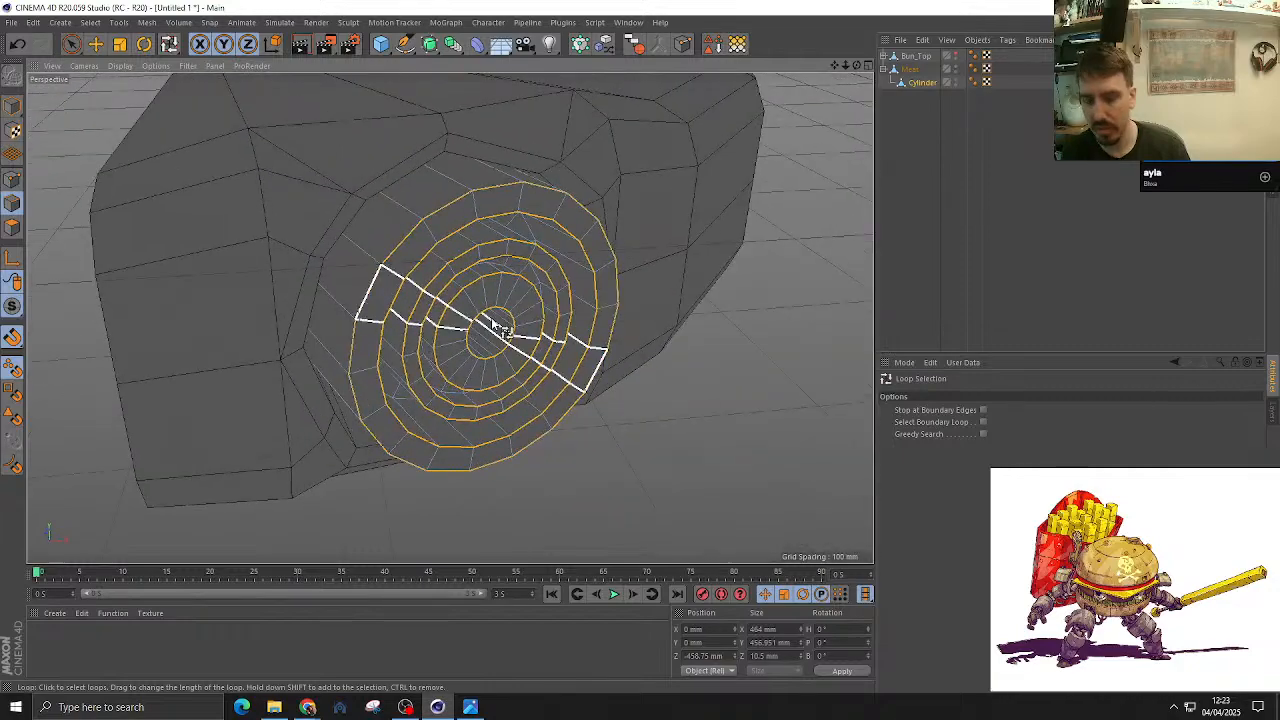
Step: Bevel the selected ring edge loops in Chamfer mode with a 10 mm offset
key("m")
key("s")
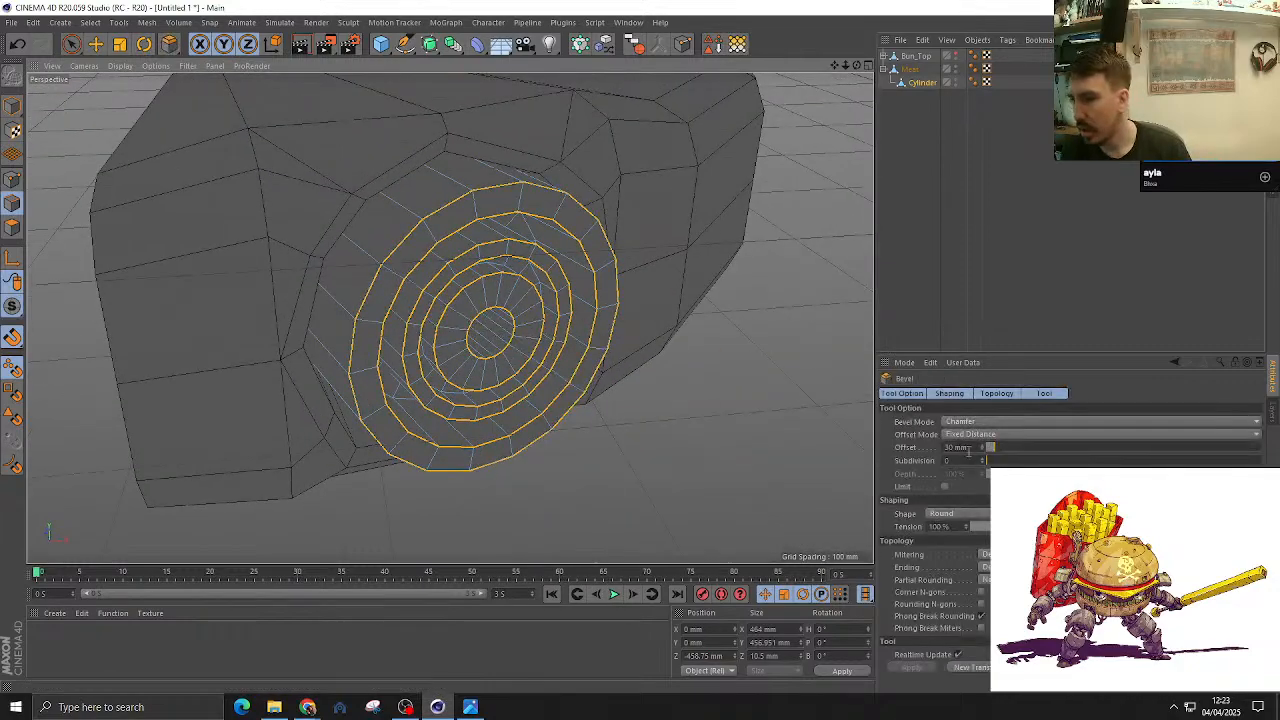
left_click_drag(703, 402, 615, 286)
key("ctrl+z")
left_click(13, 181)
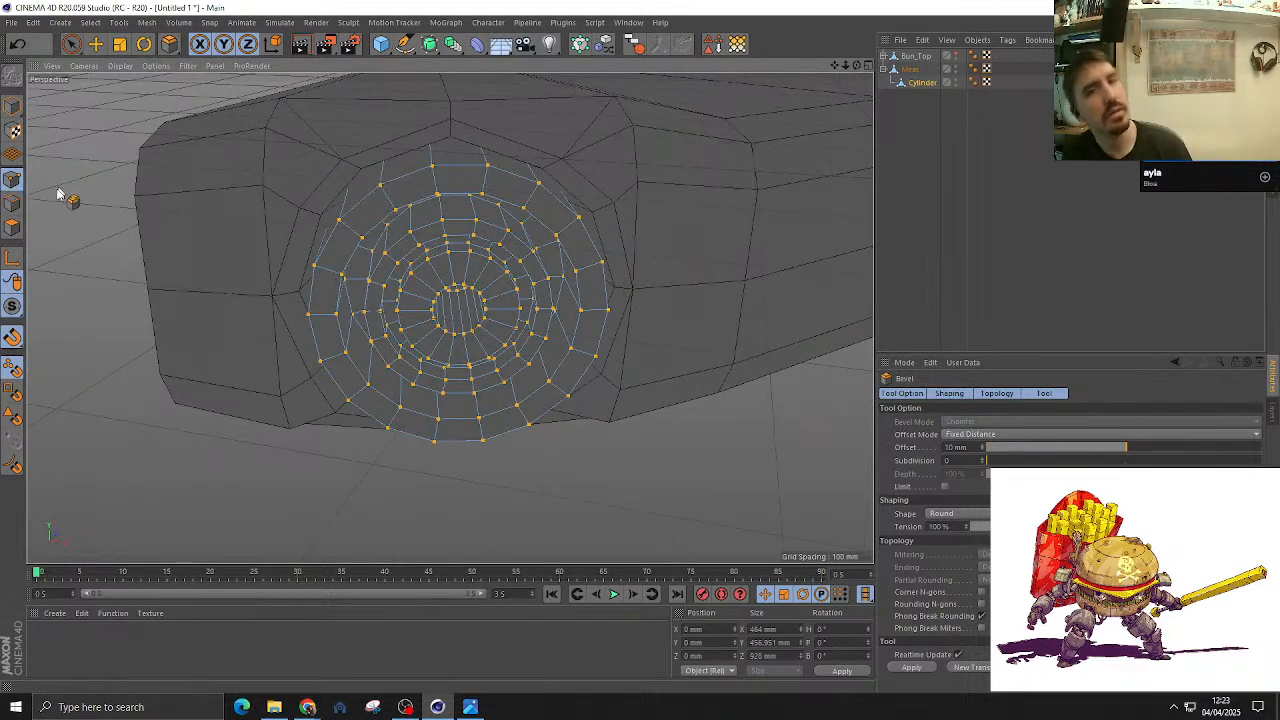
left_click(13, 205)
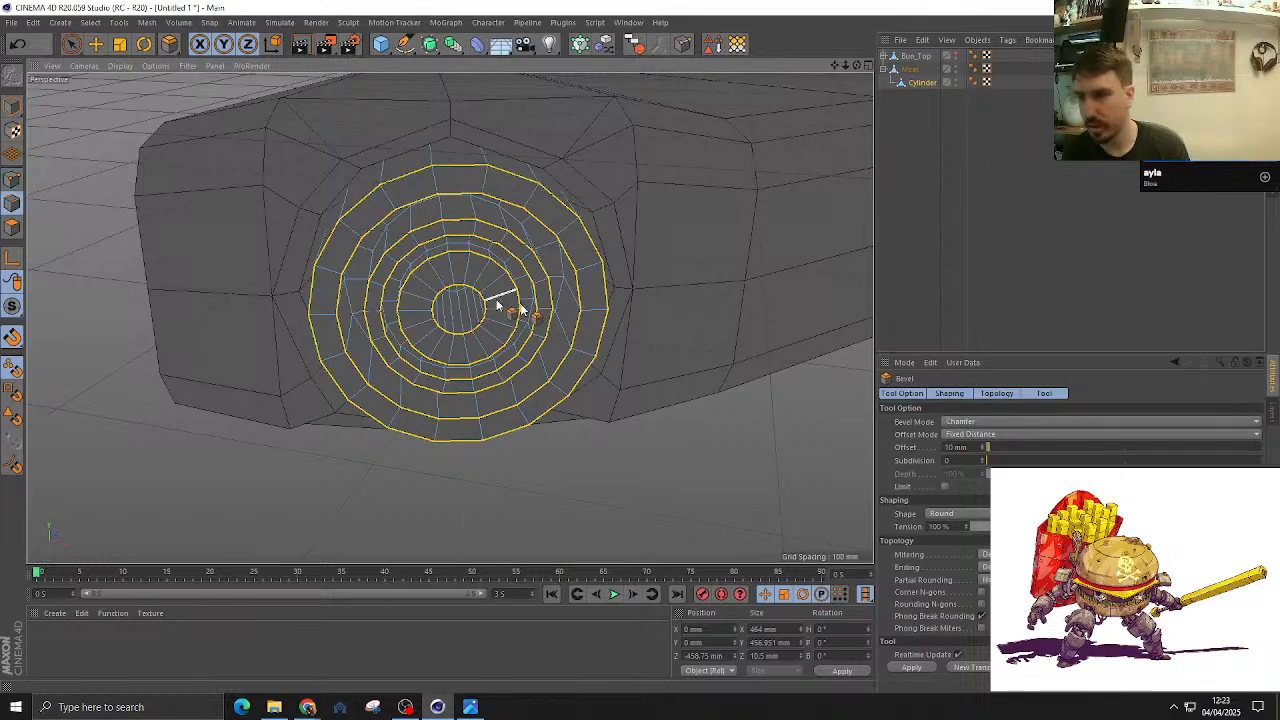
left_click(911, 667)
left_click_drag(560, 370, 400, 300, "alt")
left_click_drag(81, 120, 420, 235, "alt")
key("e")
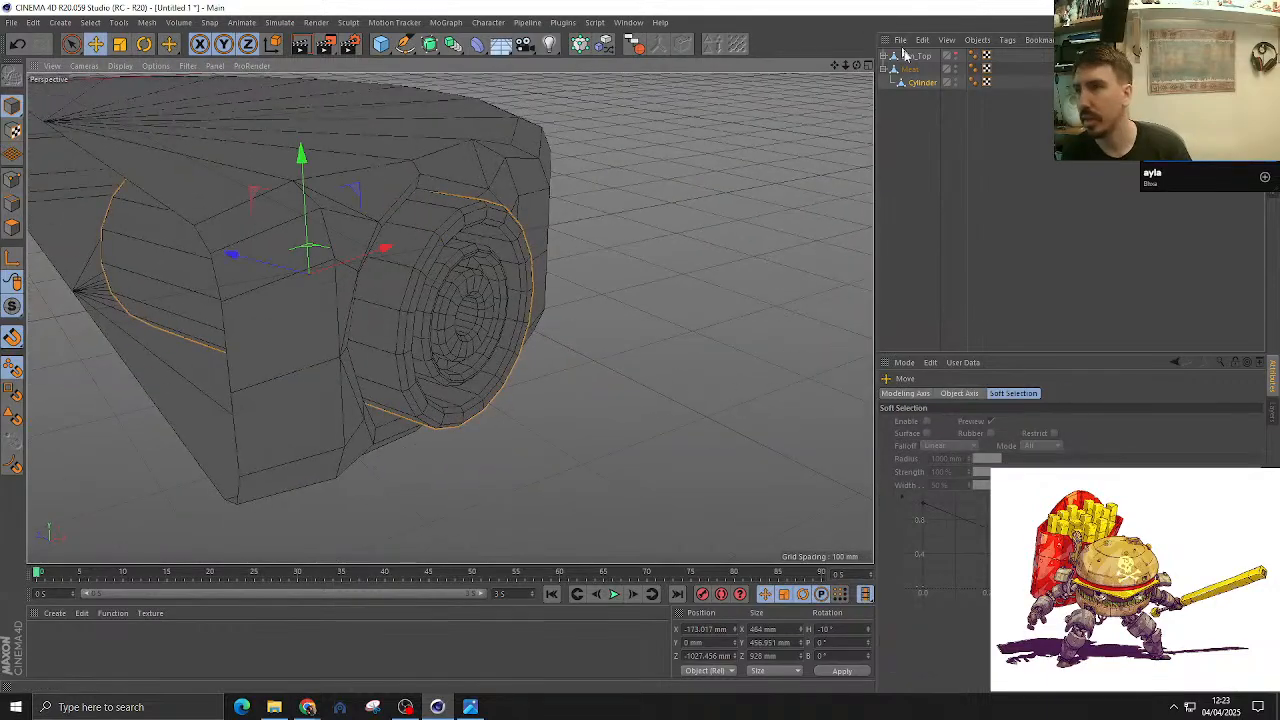
Step: Select all polygons of the Meat half and try to mirror them across the world XZ plane
left_click(908, 69)
left_click_drag(640, 175, 548, 188, "alt")
right_click_drag(548, 188, 501, 185, "alt")
left_click_drag(501, 185, 343, 188, "alt")
left_click(14, 229)
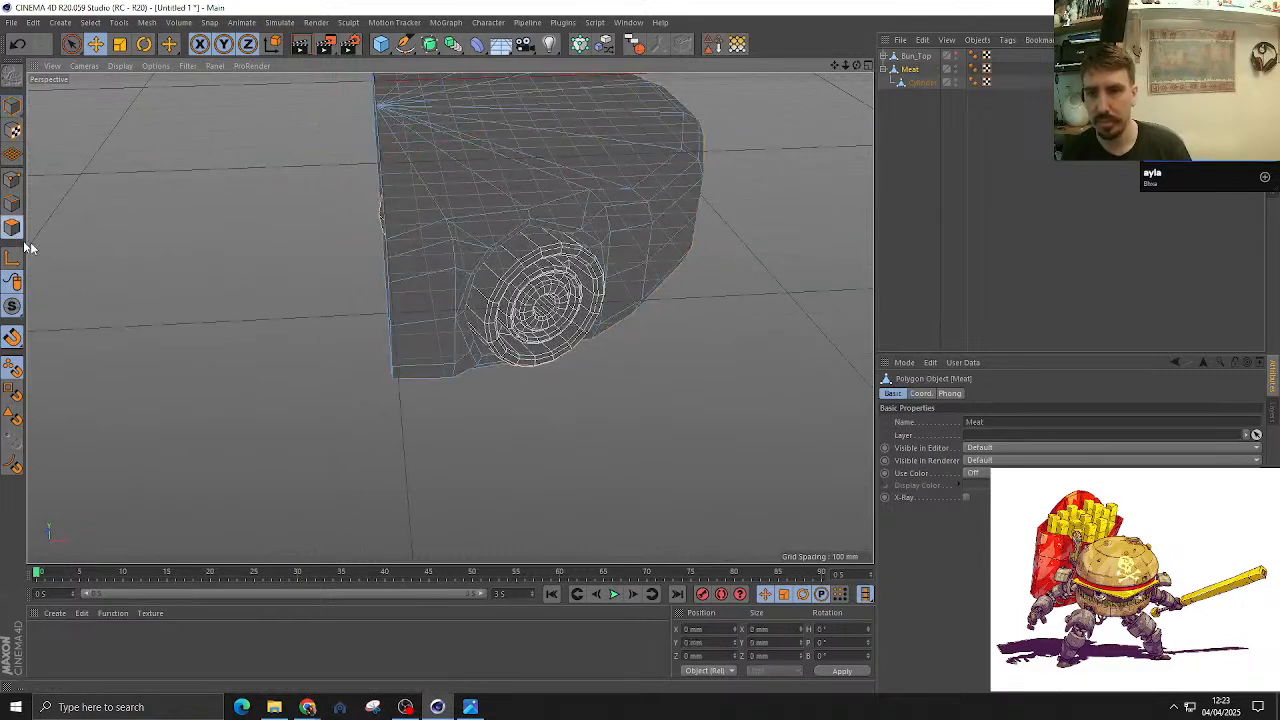
key("ctrl+a")
key("m")
key("h")
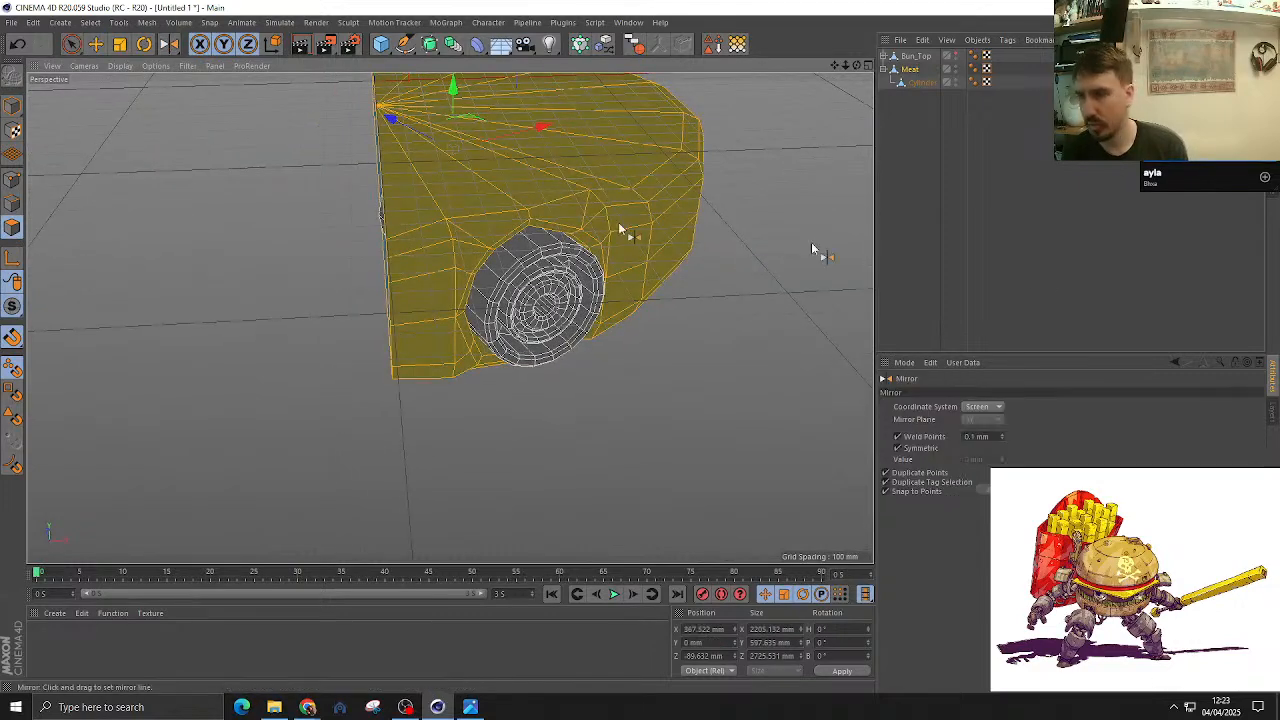
left_click(980, 406)
left_click(990, 437)
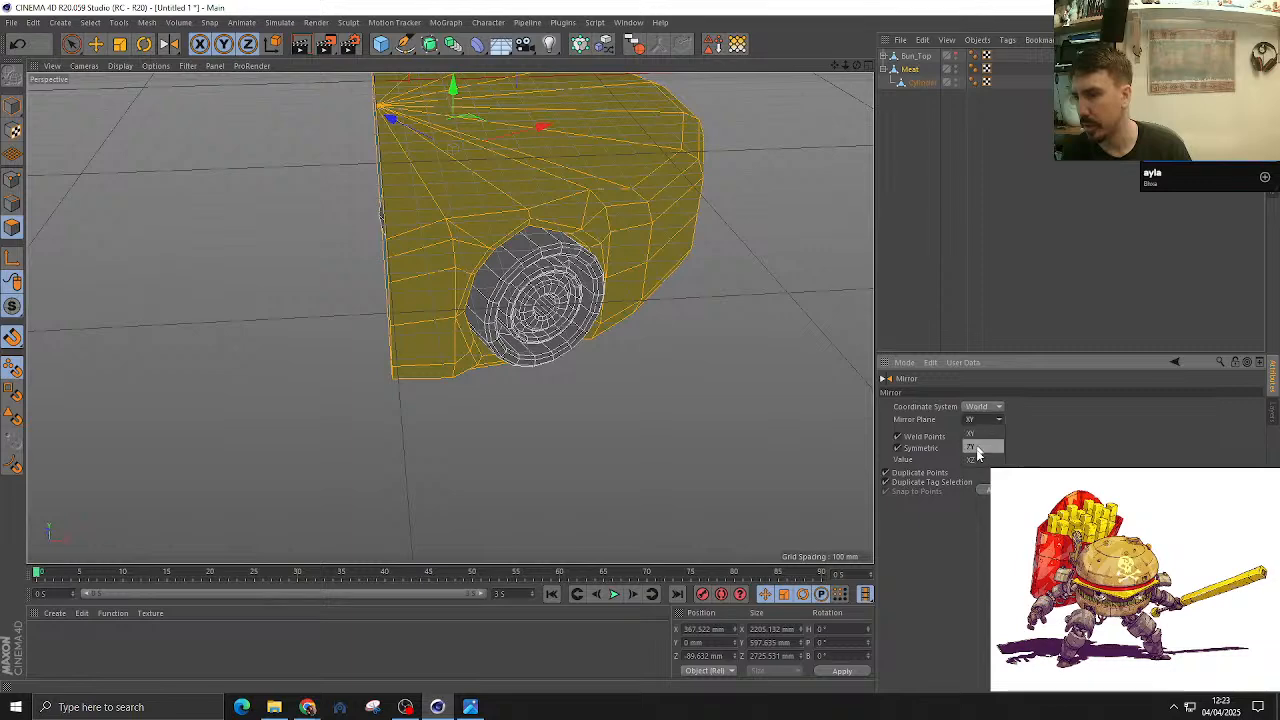
left_click(821, 424)
key("ctrl+z")
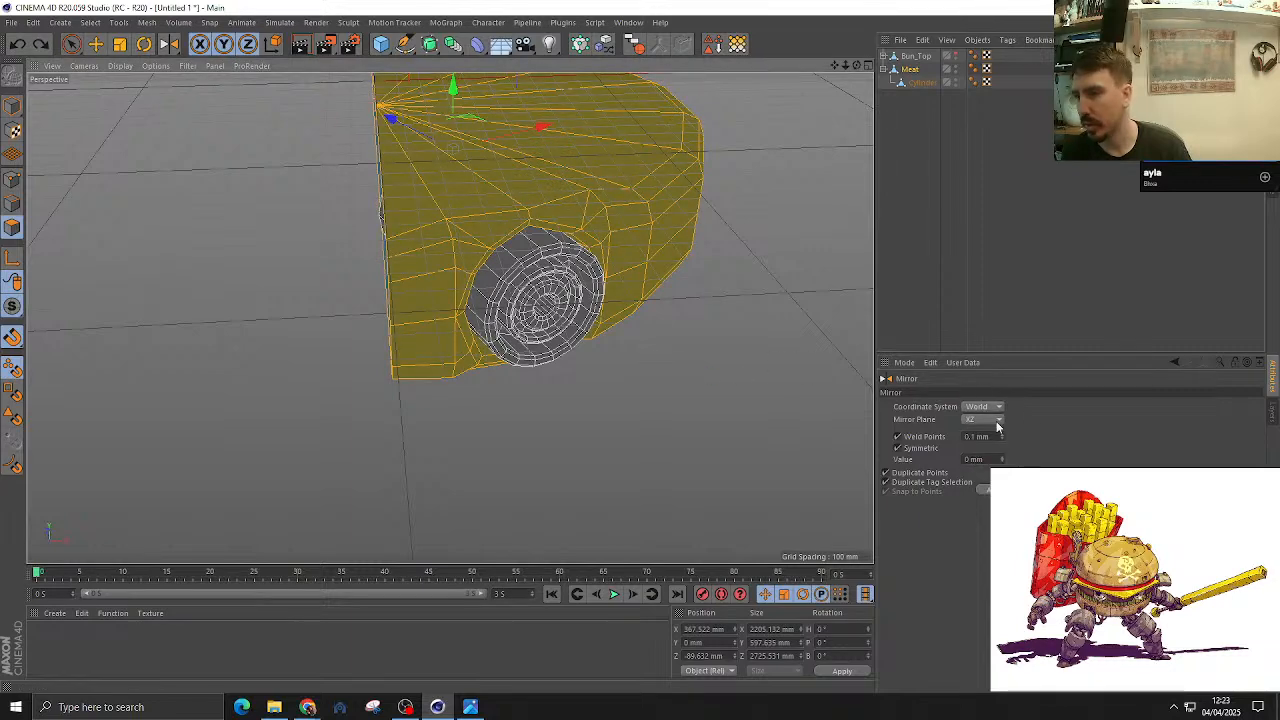
Step: Mirror the selected Meat polygons across the world ZY plane with Weld Points at 0.1 mm
left_click(997, 421)
left_click(991, 450)
left_click(987, 490)
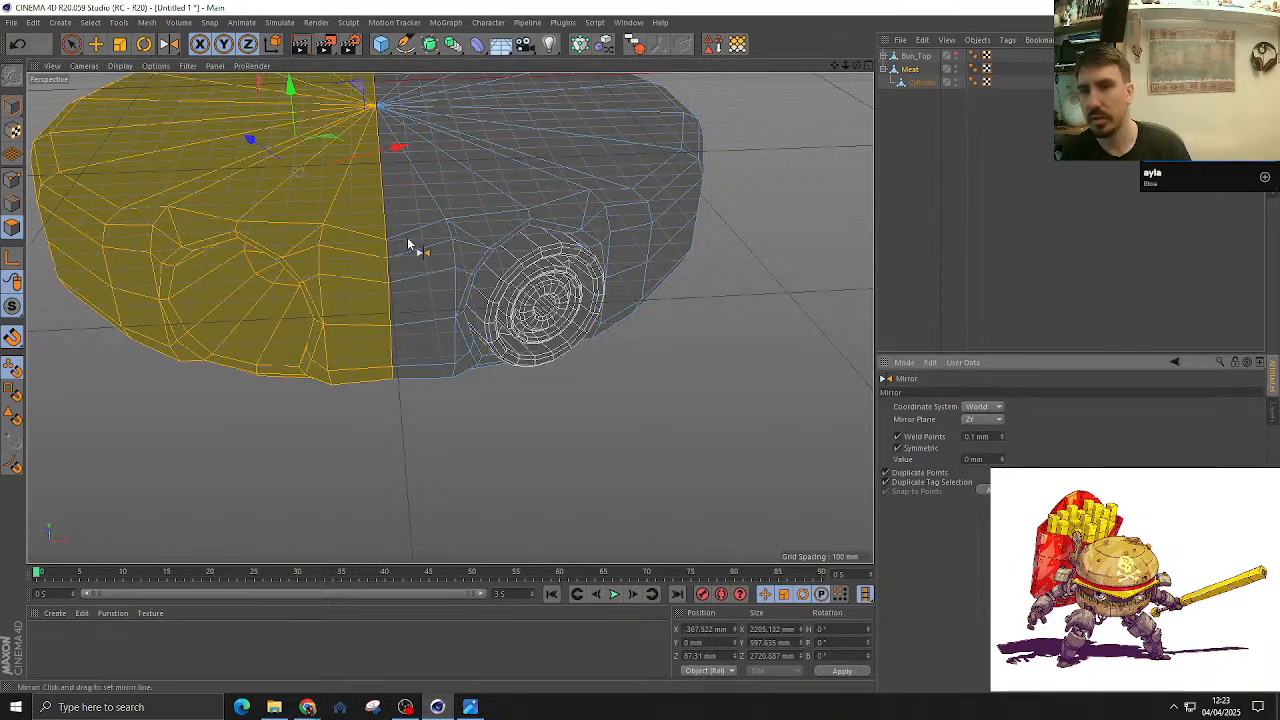
left_click_drag(411, 246, 122, 178, "alt")
left_click(20, 177)
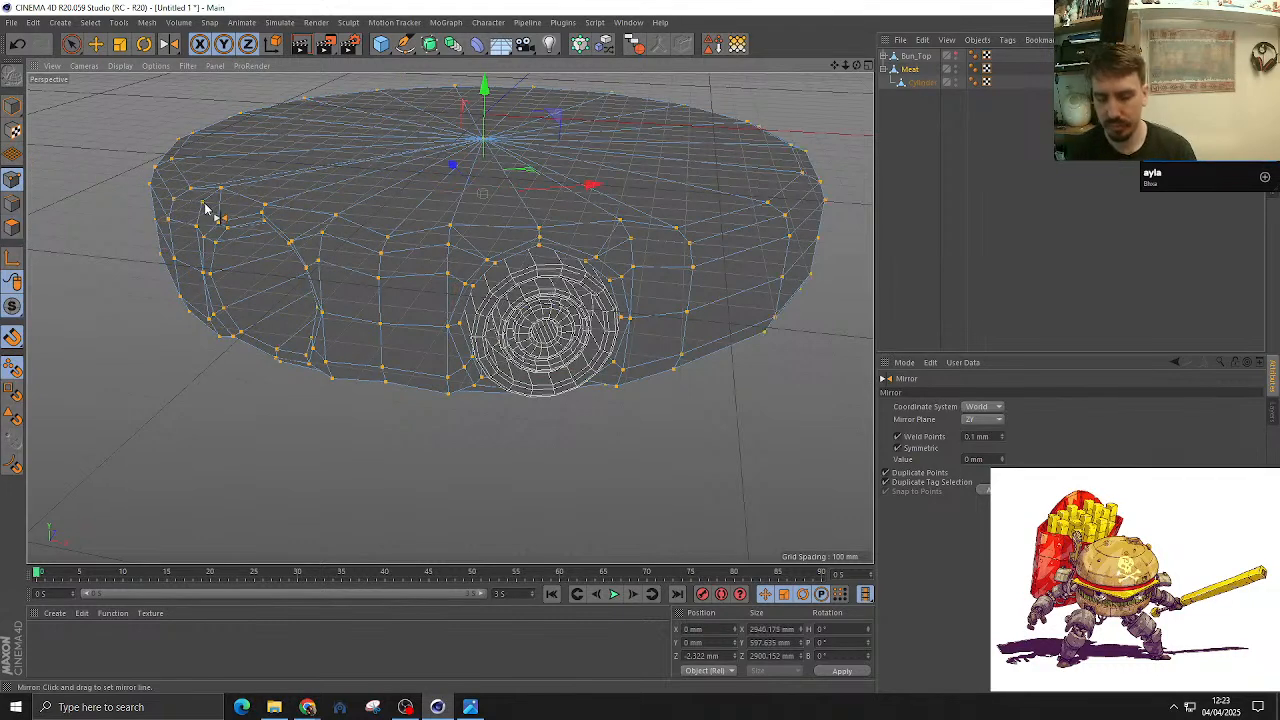
Step: Create an instance of the Cylinder and place it under the Meat object
left_click(926, 83)
left_click(12, 108)
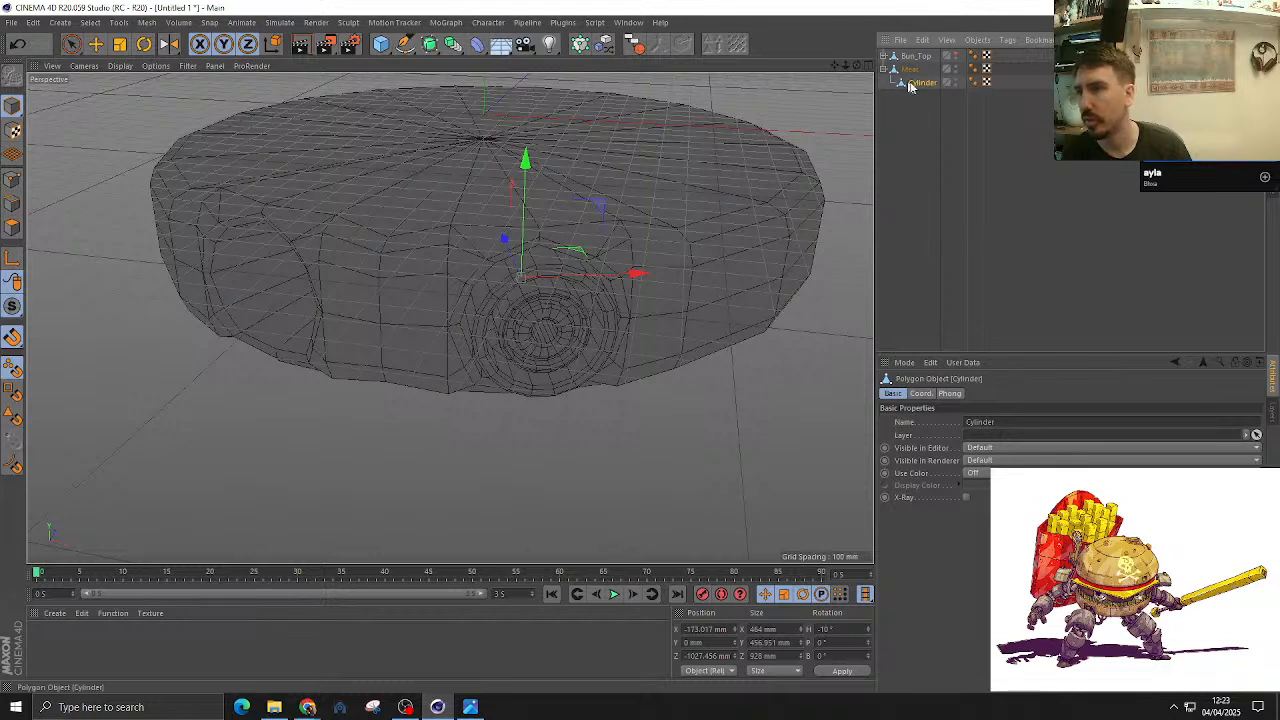
left_click_drag(430, 44, 705, 62)
left_click_drag(936, 62, 932, 100)
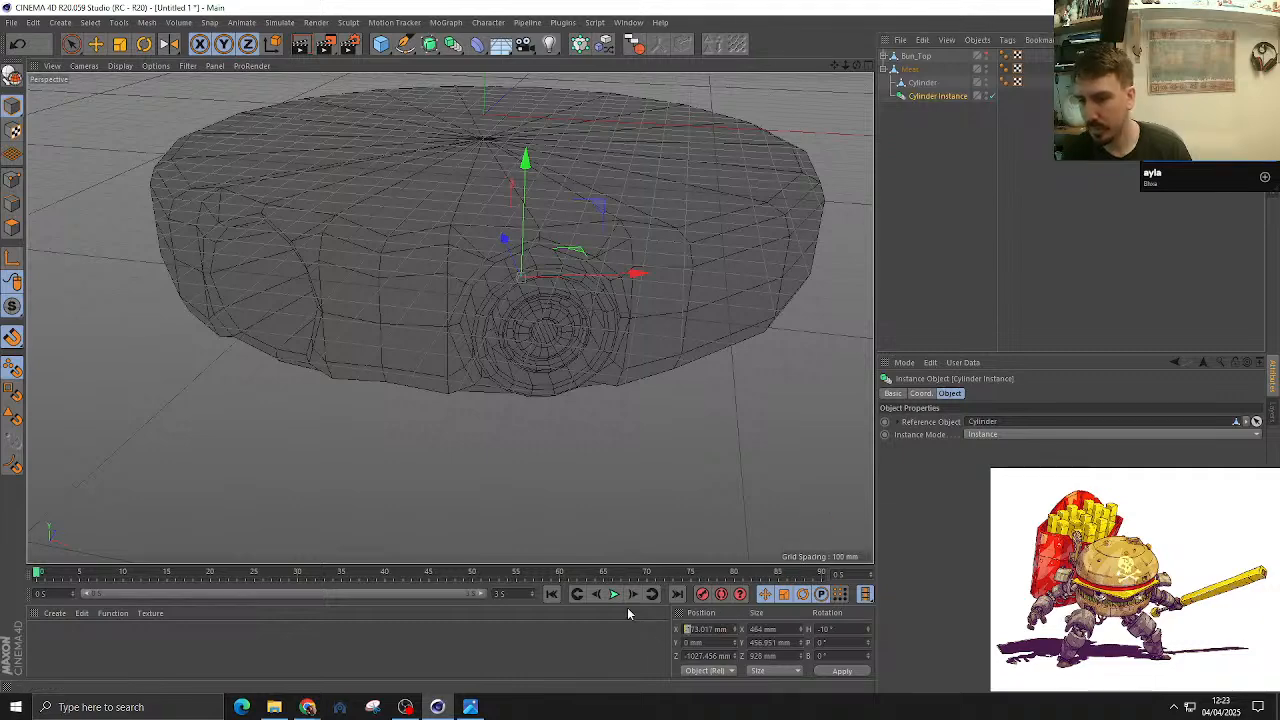
Step: Try to place the cylinder instance in the opposite socket by making its X position positive
key("Return")
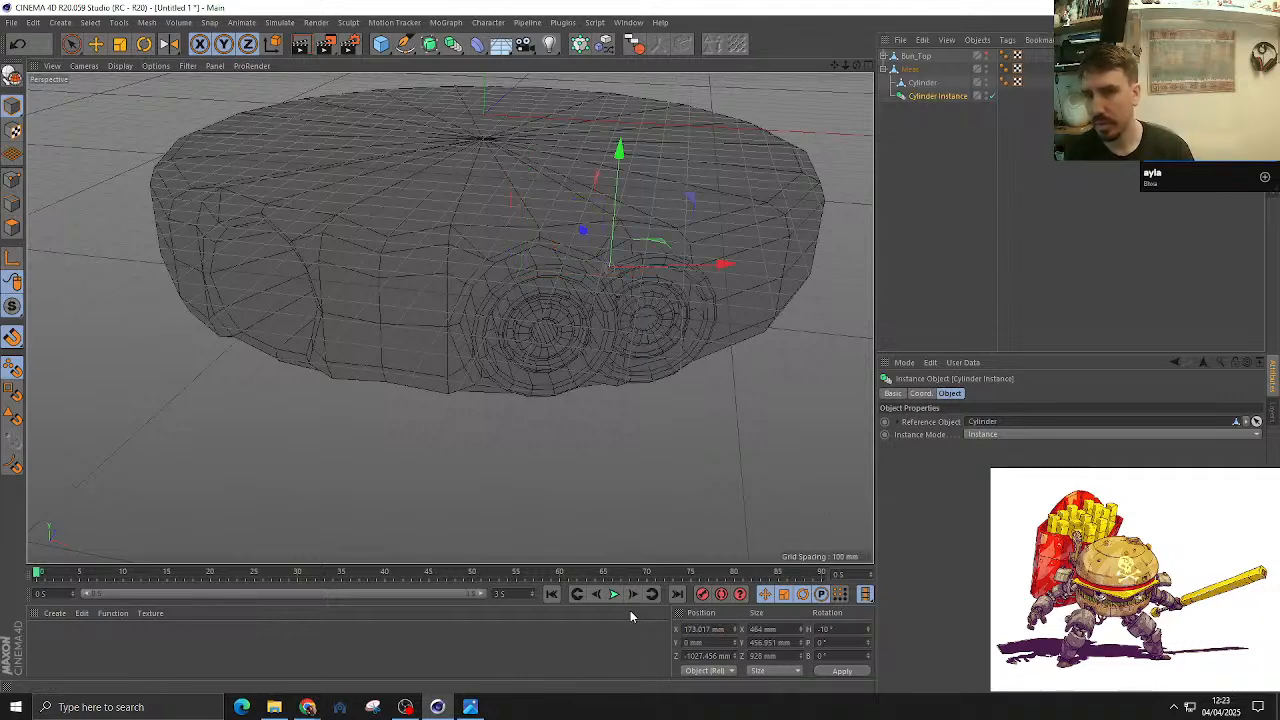
key("ctrl+z")
left_click_drag(543, 403, 478, 361, "alt")
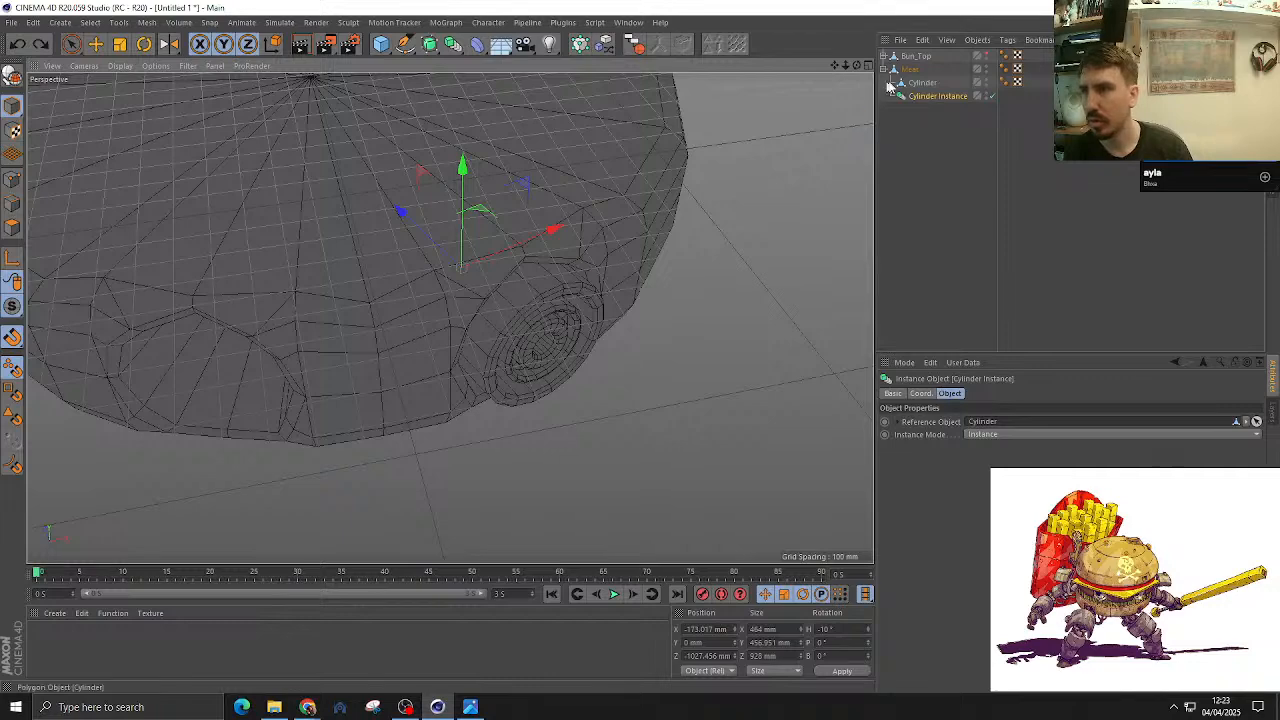
Step: Set the Meat object's heading rotation to 0° so its leg sockets line up symmetrically about the front axis
left_click(918, 84)
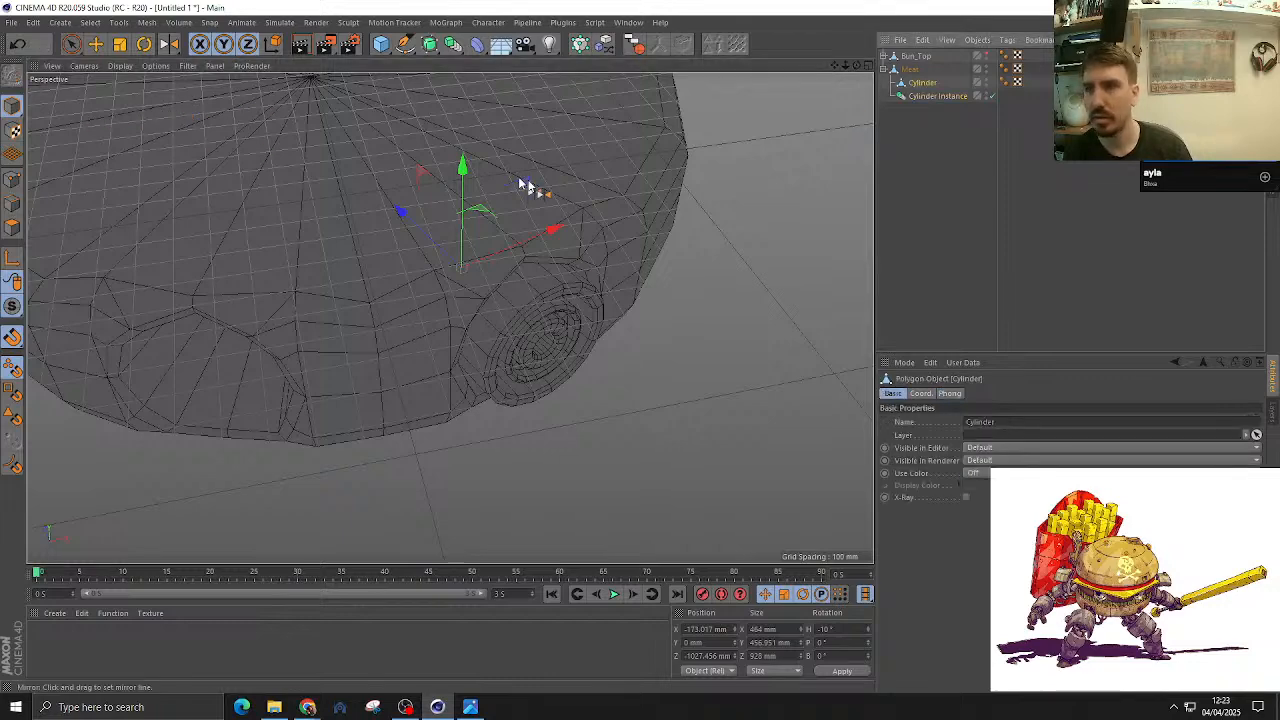
left_click_drag(522, 186, 826, 105, "alt")
left_click(909, 70)
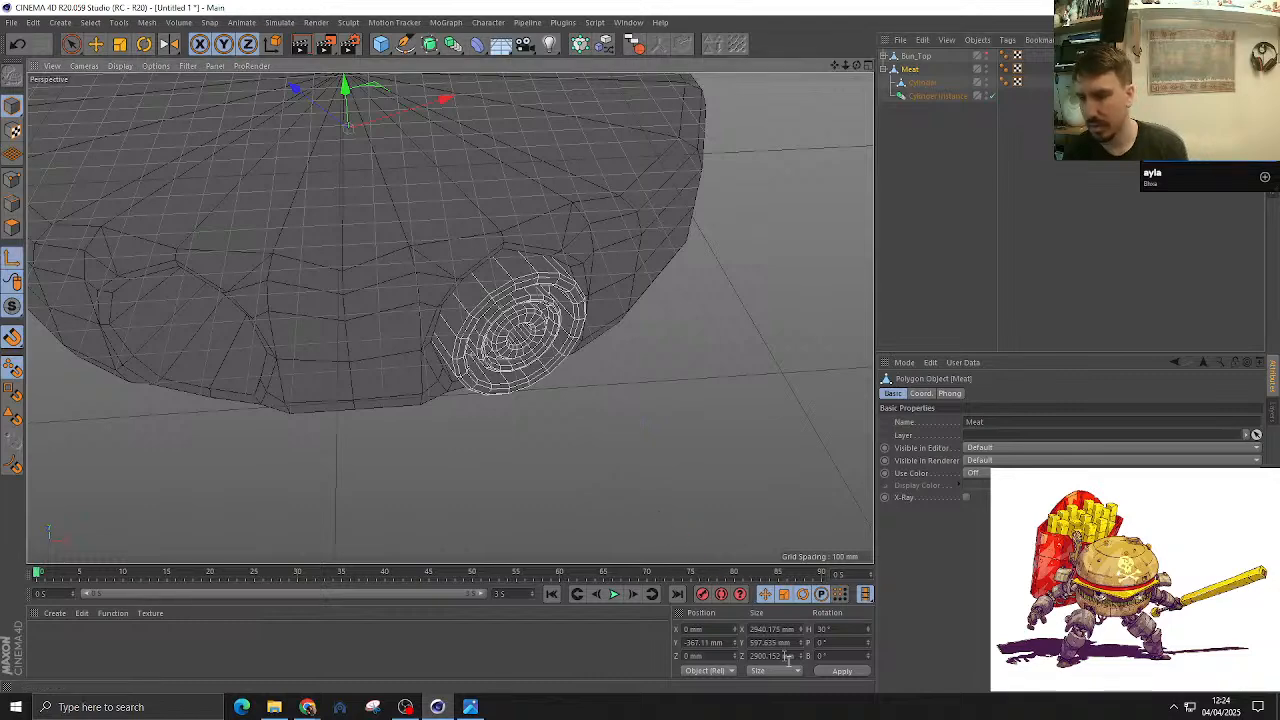
left_click(838, 628)
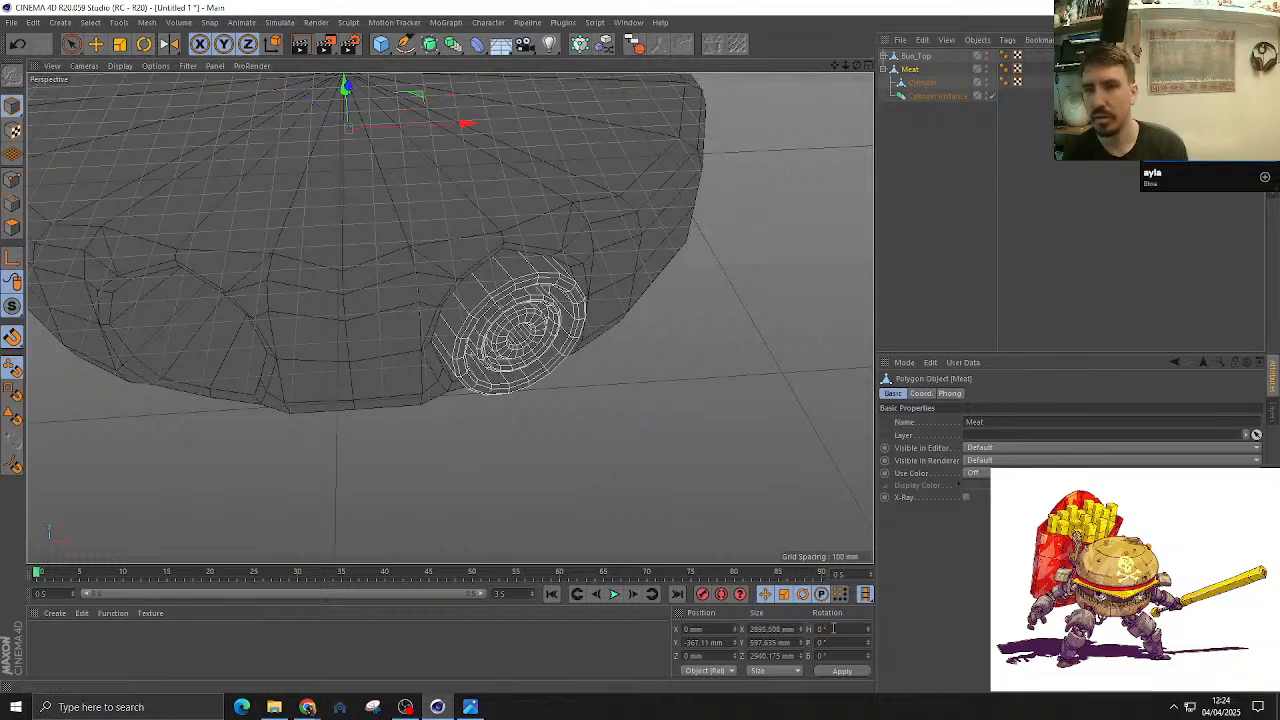
key("F3")
key("F4")
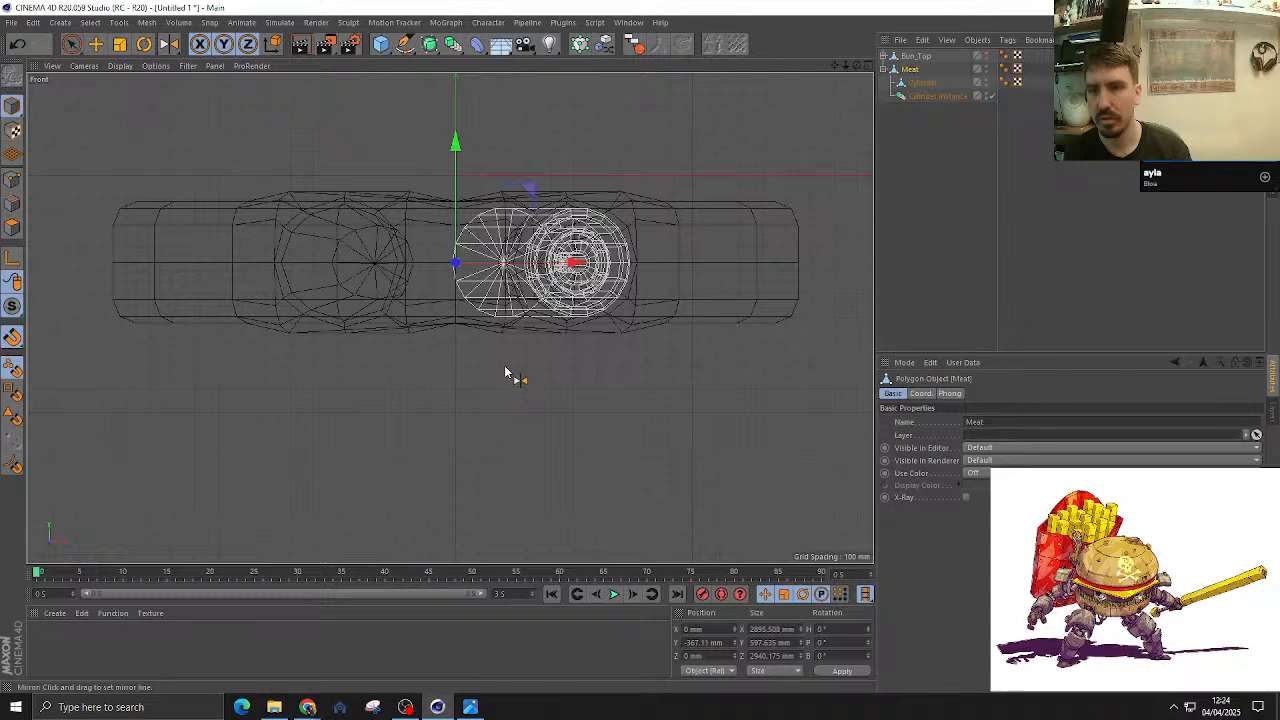
key("F1")
left_click_drag(520, 300, 500, 260, "alt")
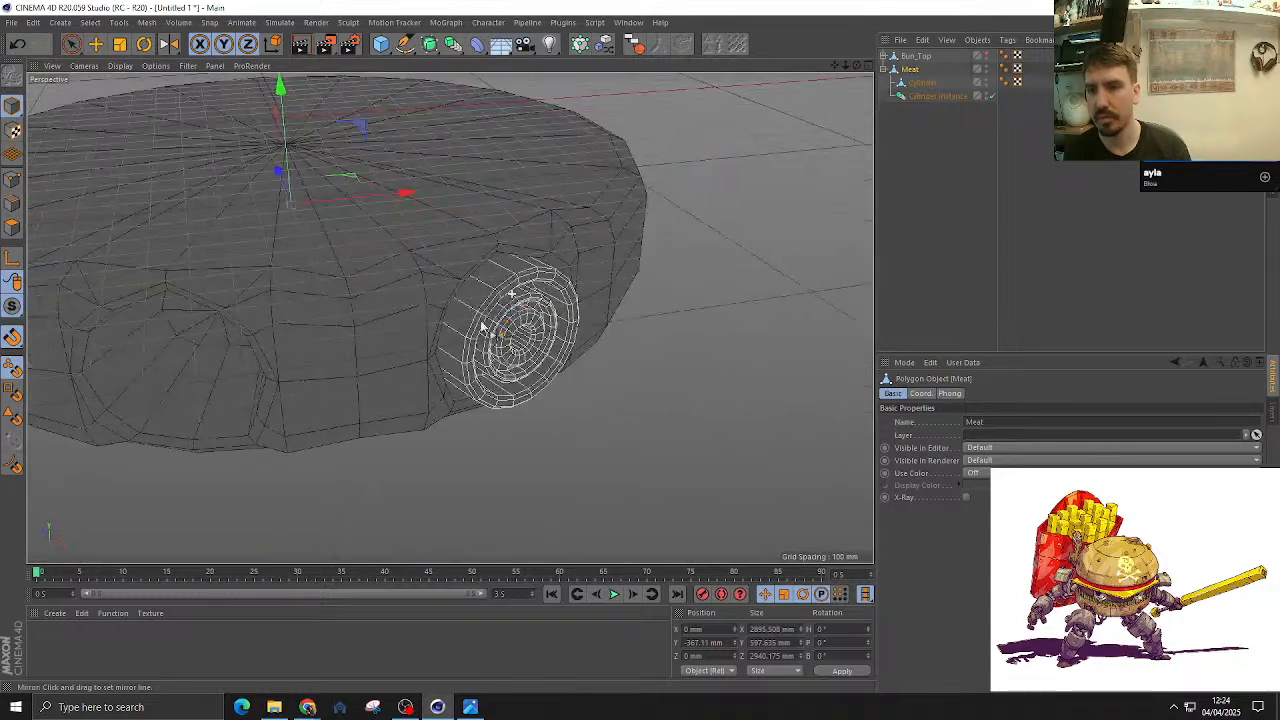
Step: Place the Cylinder Instance in the opposite socket by setting its X position to -363.89 mm and heading to -20°
left_click(938, 95)
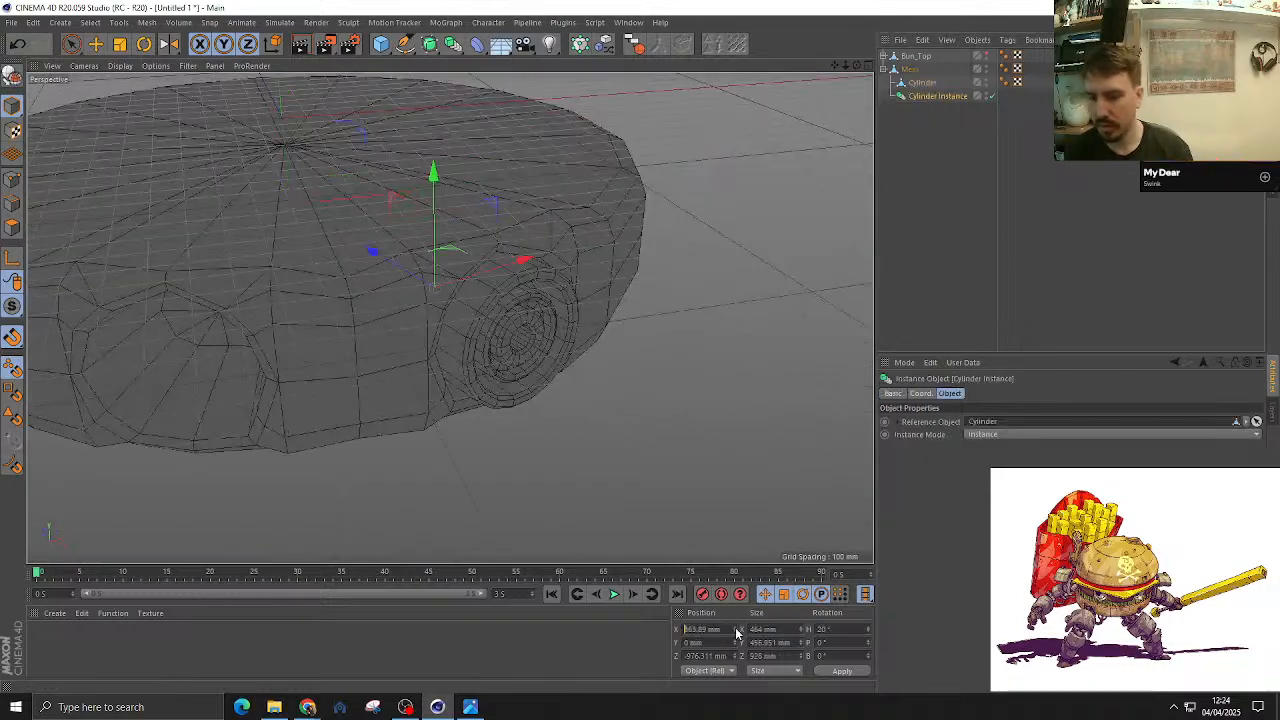
type("-")
key("Return")
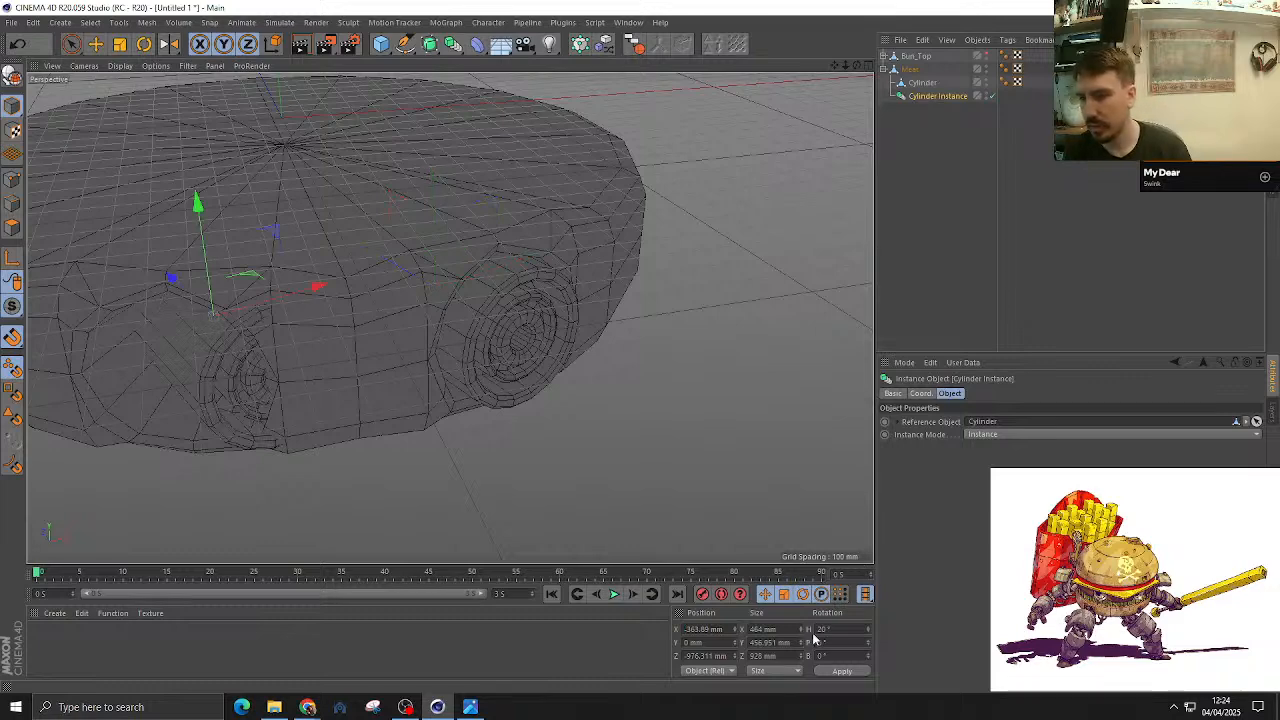
type("-")
key("Return")
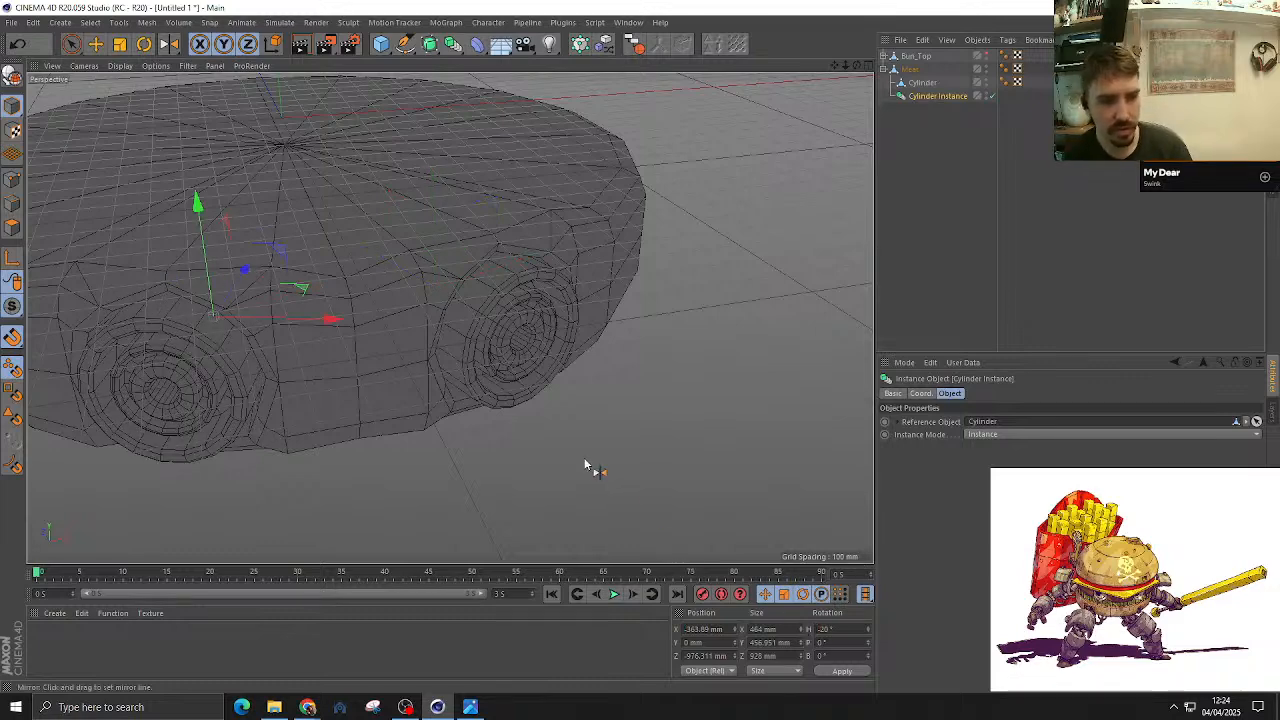
left_click_drag(585, 463, 509, 260, "alt")
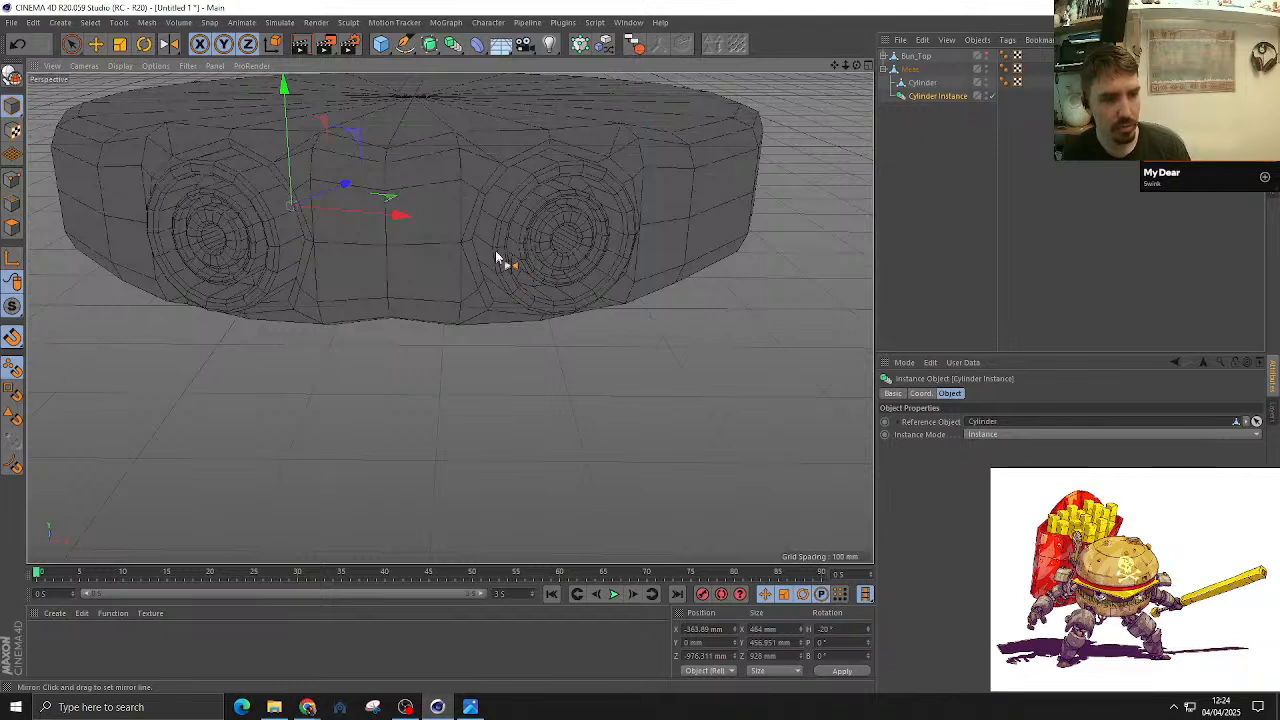
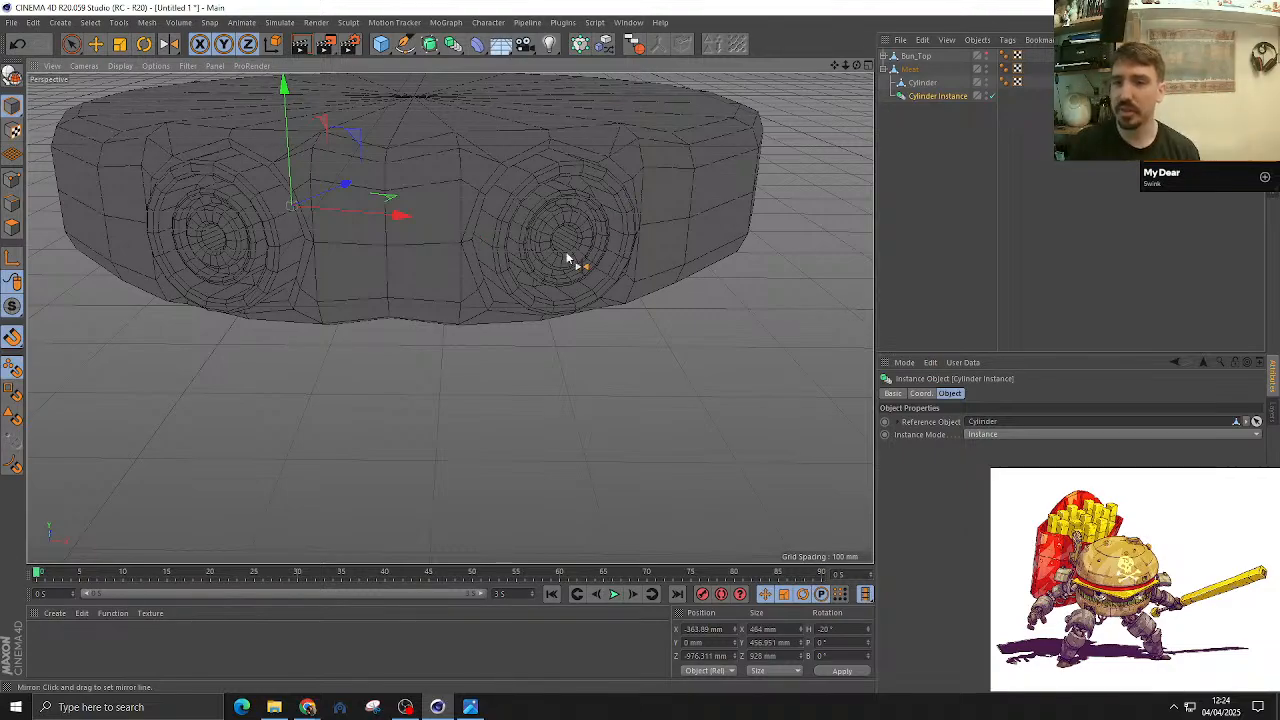
Step: Collapse the Meat hierarchy and make Bun_Top visible again to compare the bun with the patty from the front
left_click_drag(571, 263, 838, 168, "alt")
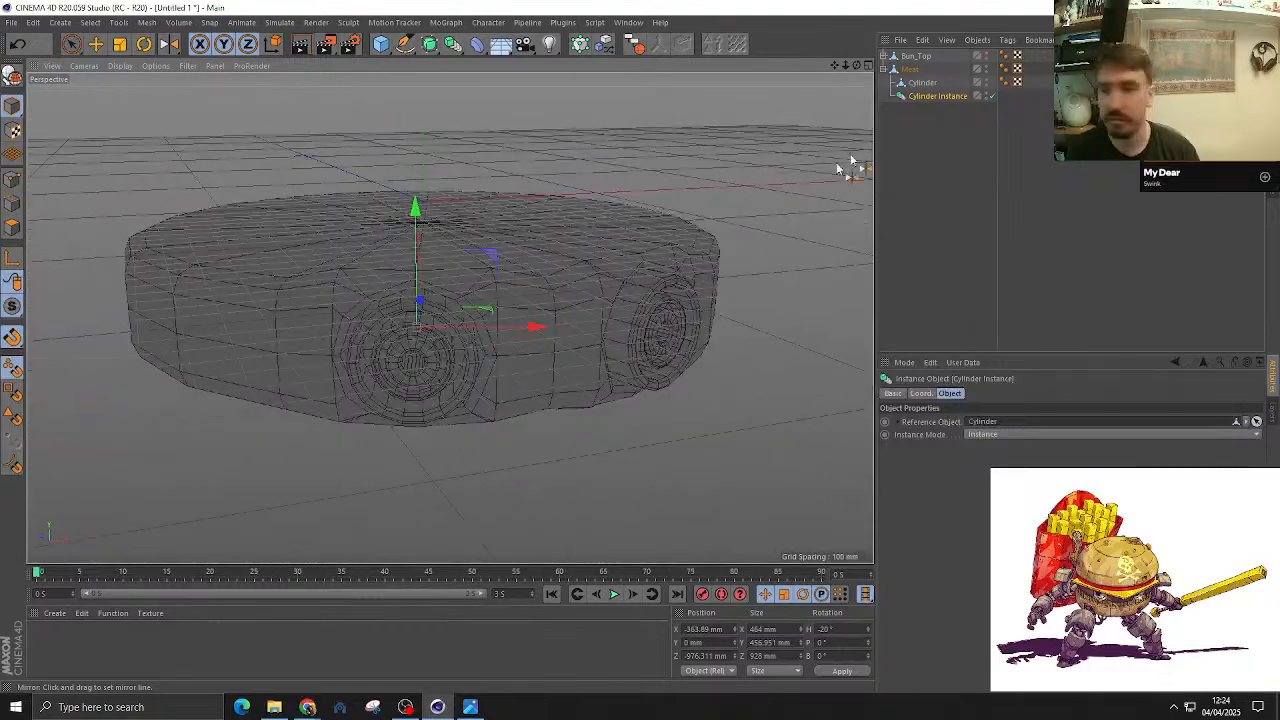
left_click(881, 69)
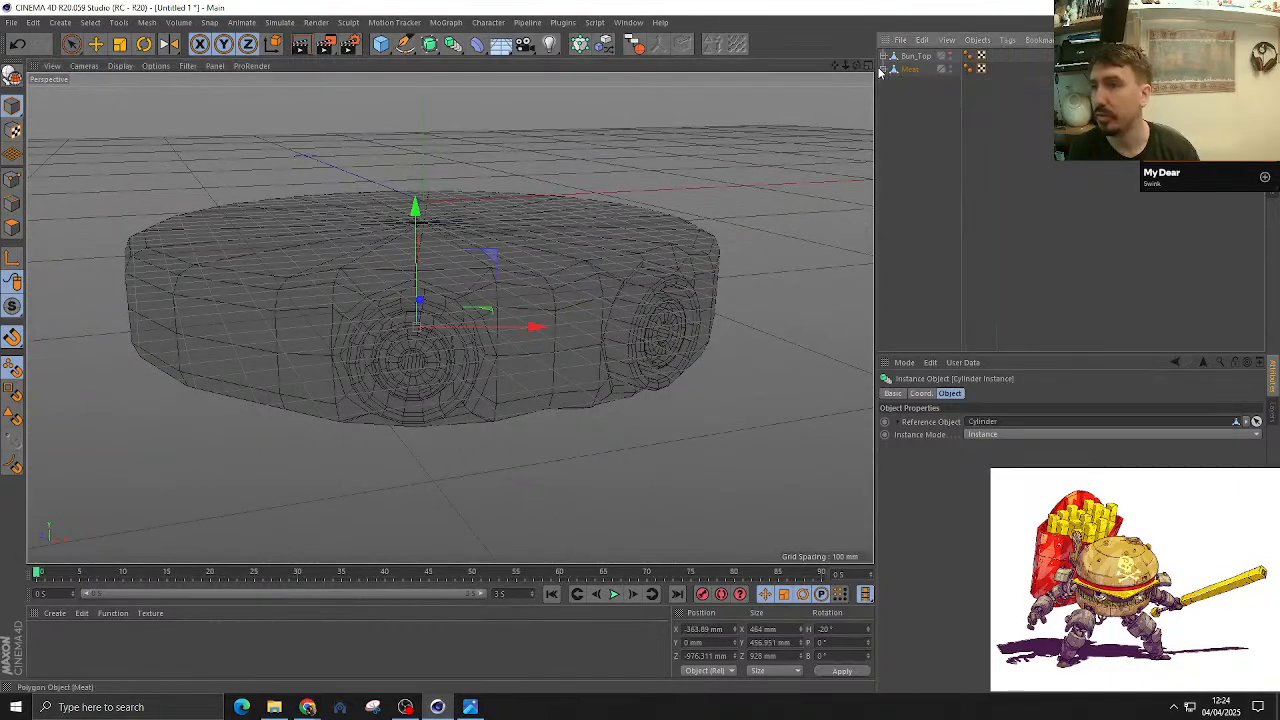
left_click(951, 55)
left_click_drag(677, 169, 590, 155, "alt")
left_click(920, 258)
right_click_drag(524, 331, 492, 333, "alt")
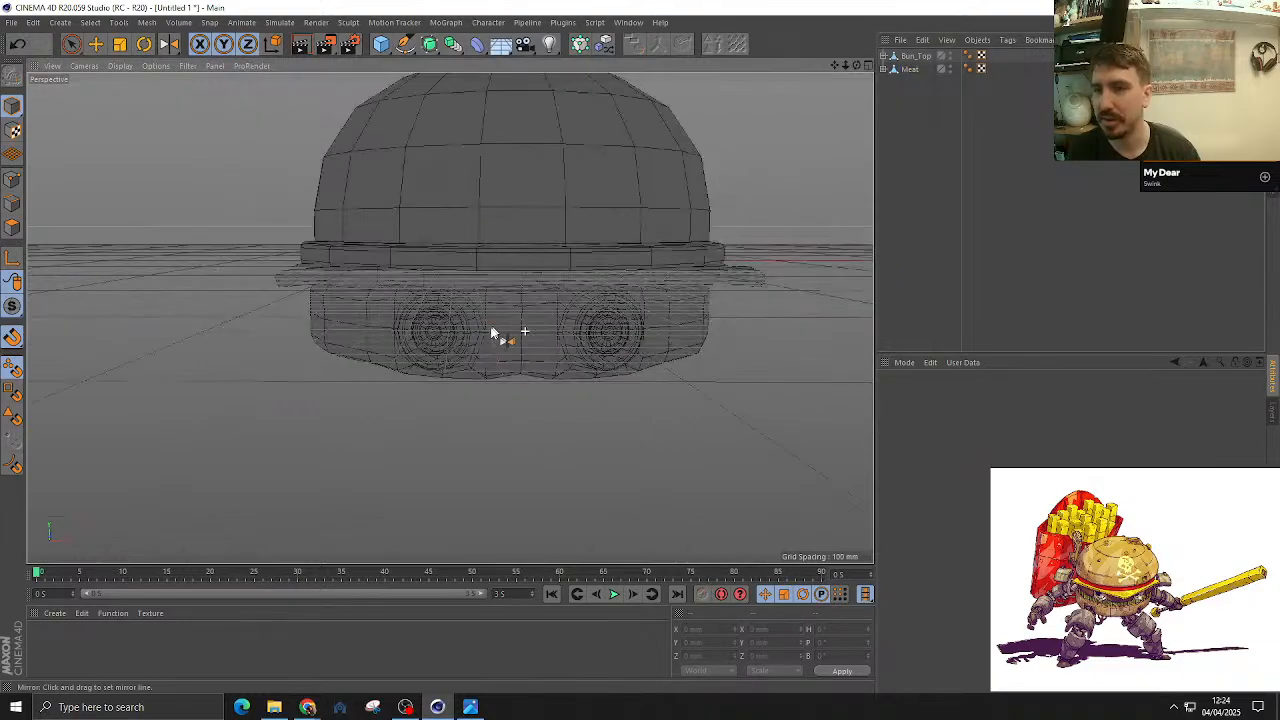
left_click_drag(491, 333, 565, 331, "alt")
left_click(913, 71)
scroll(706, 320, "up", 2)
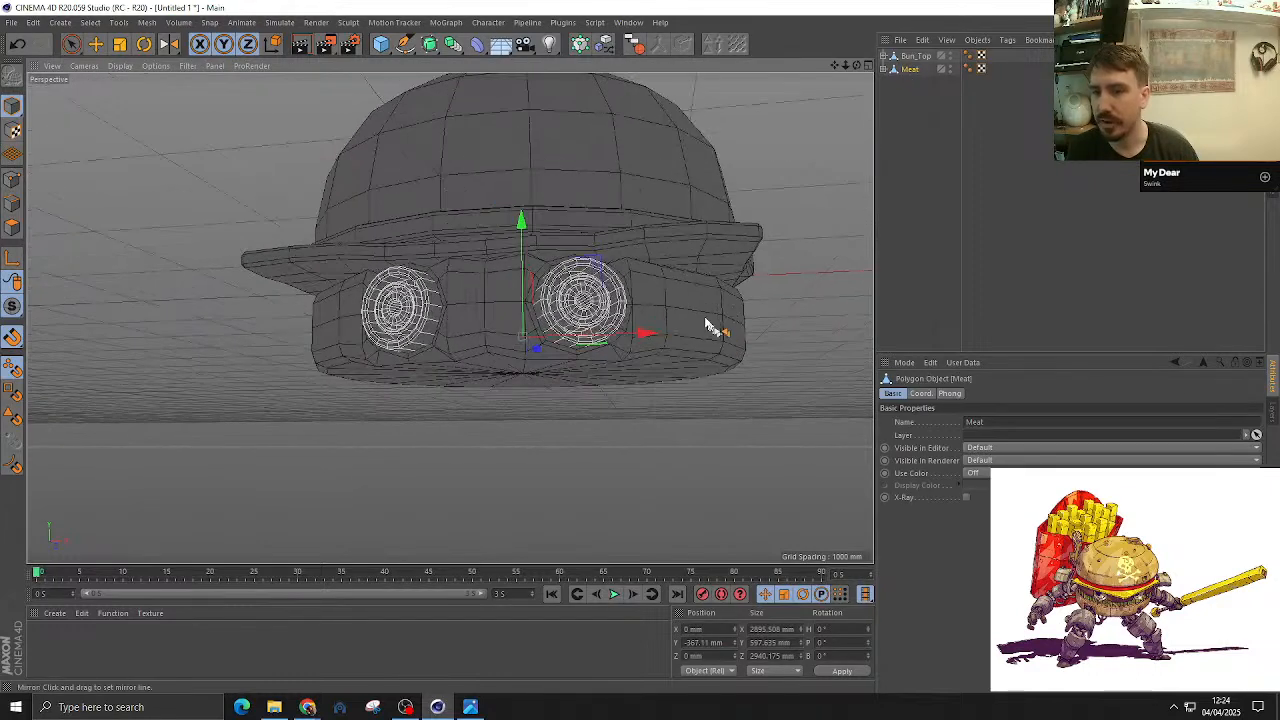
left_click(914, 56)
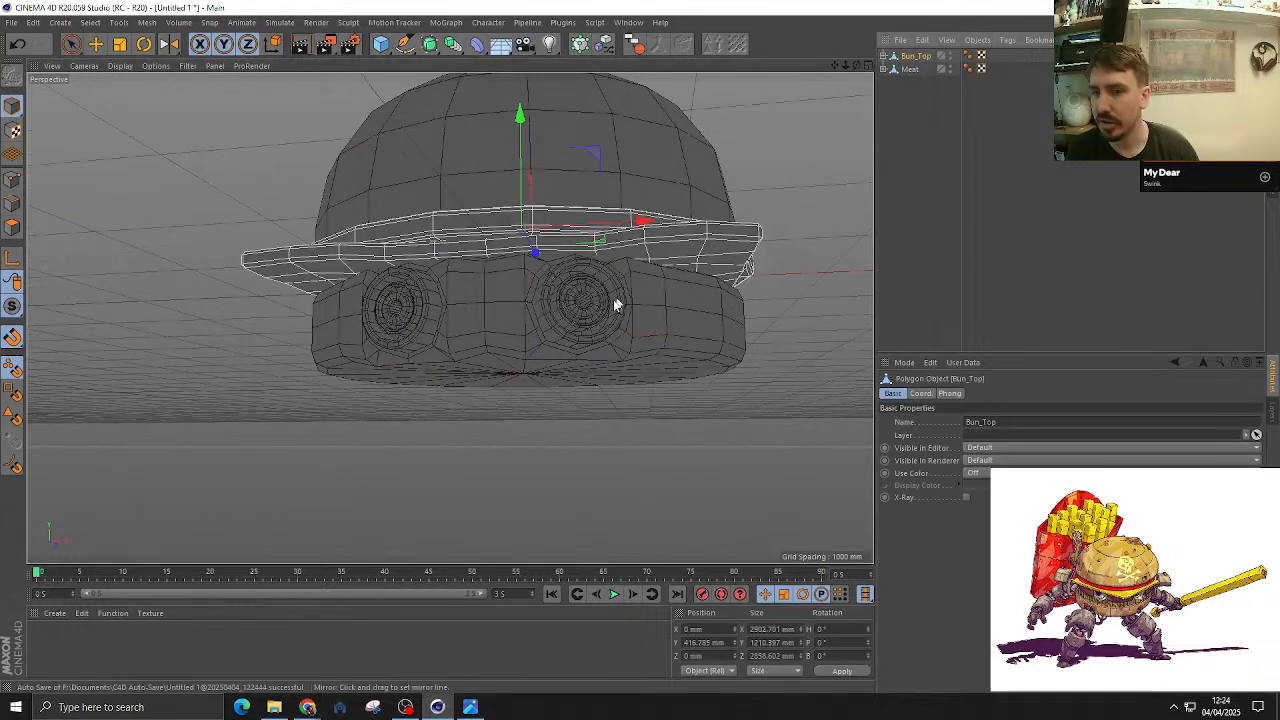
Step: Lower the front centre points on the Meat's bottom edge to about Y -264.5 mm and scale them apart vertically
left_click(909, 69)
left_click(12, 180)
scroll(510, 385, "up", 3)
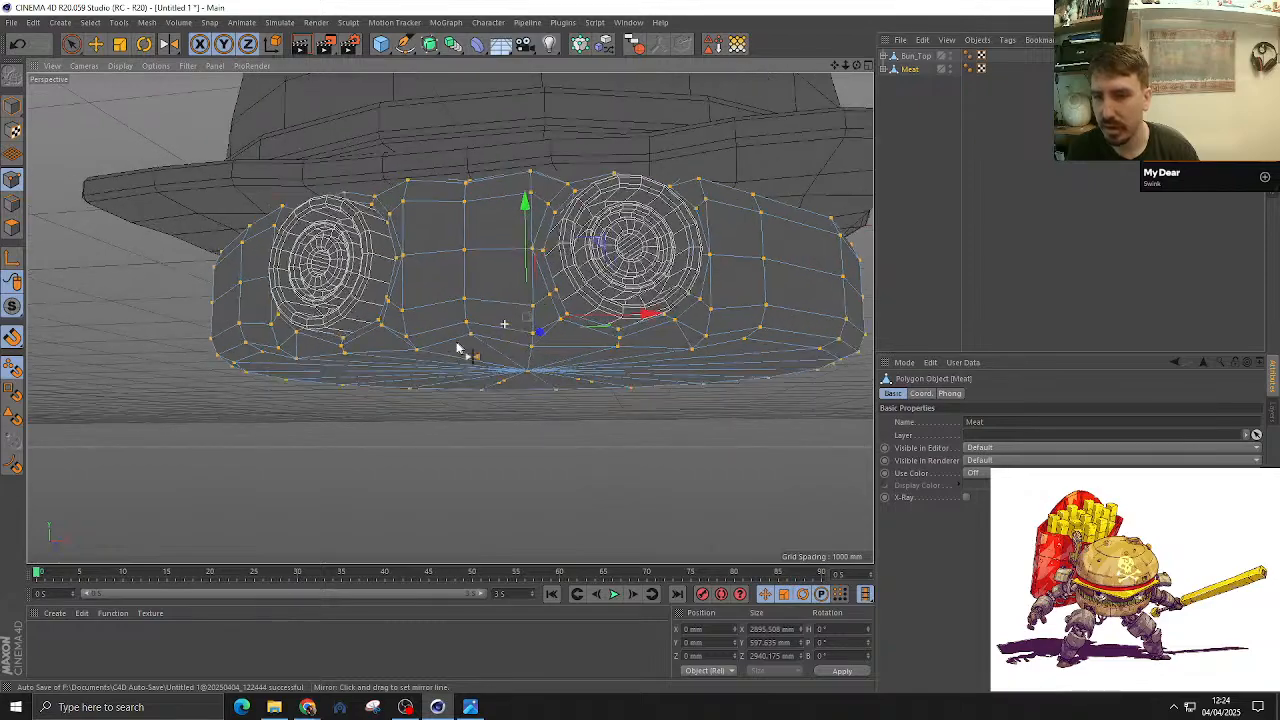
key("space")
mouse_move(466, 325)
left_mouse_down("alt")
mouse_move(492, 335)
mouse_move(435, 360)
mouse_move(386, 340)
mouse_move(443, 317)
left_mouse_up("alt")
key("F3")
scroll(243, 443, "up", 3)
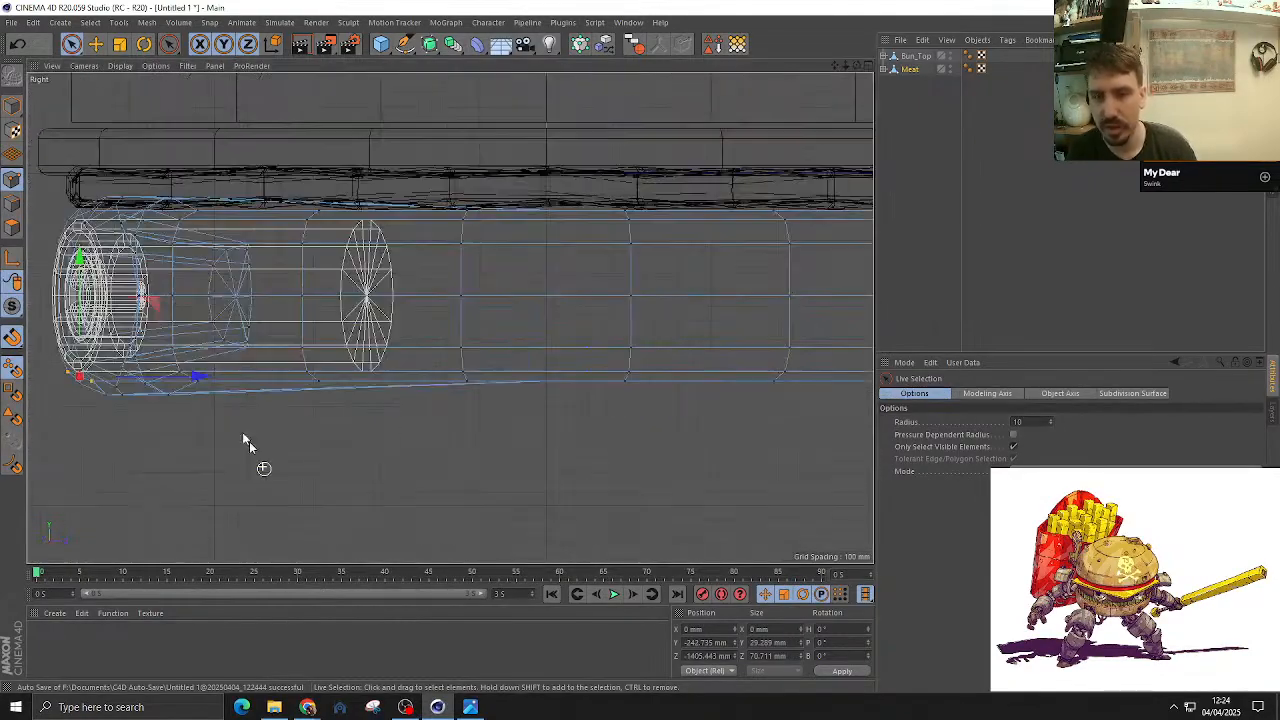
left_click_drag(80, 262, 80, 269)
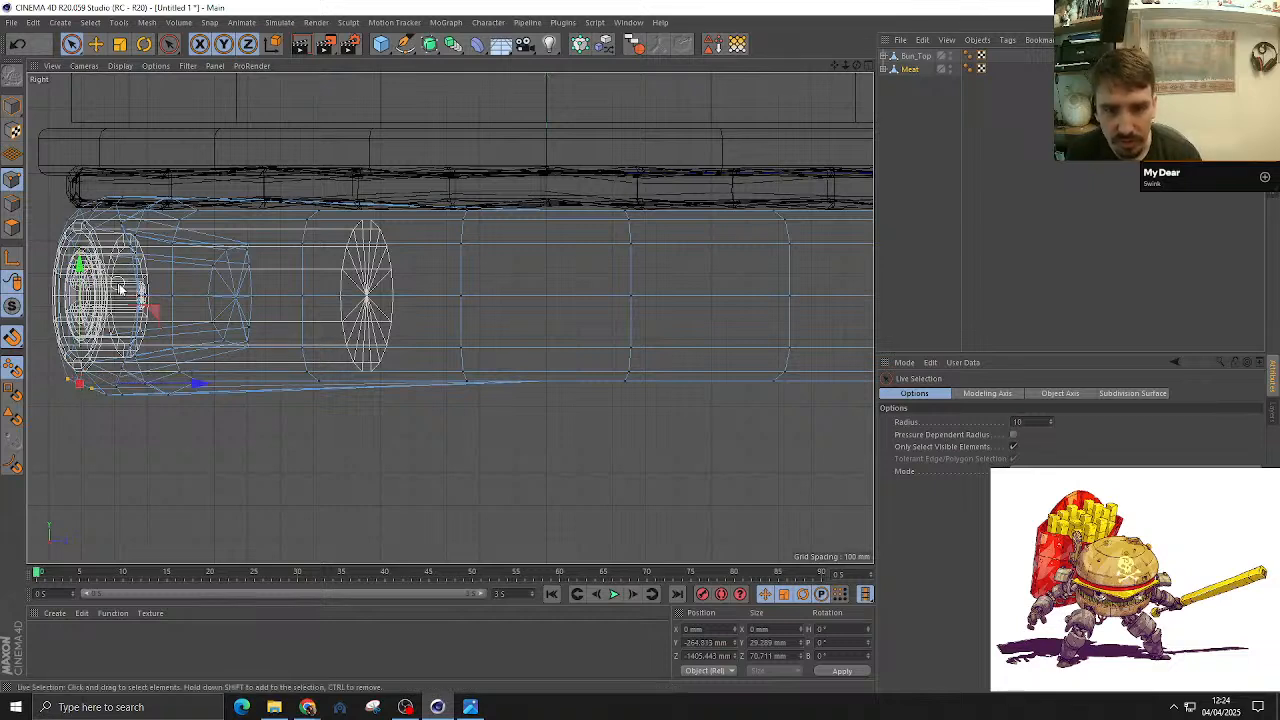
key("t")
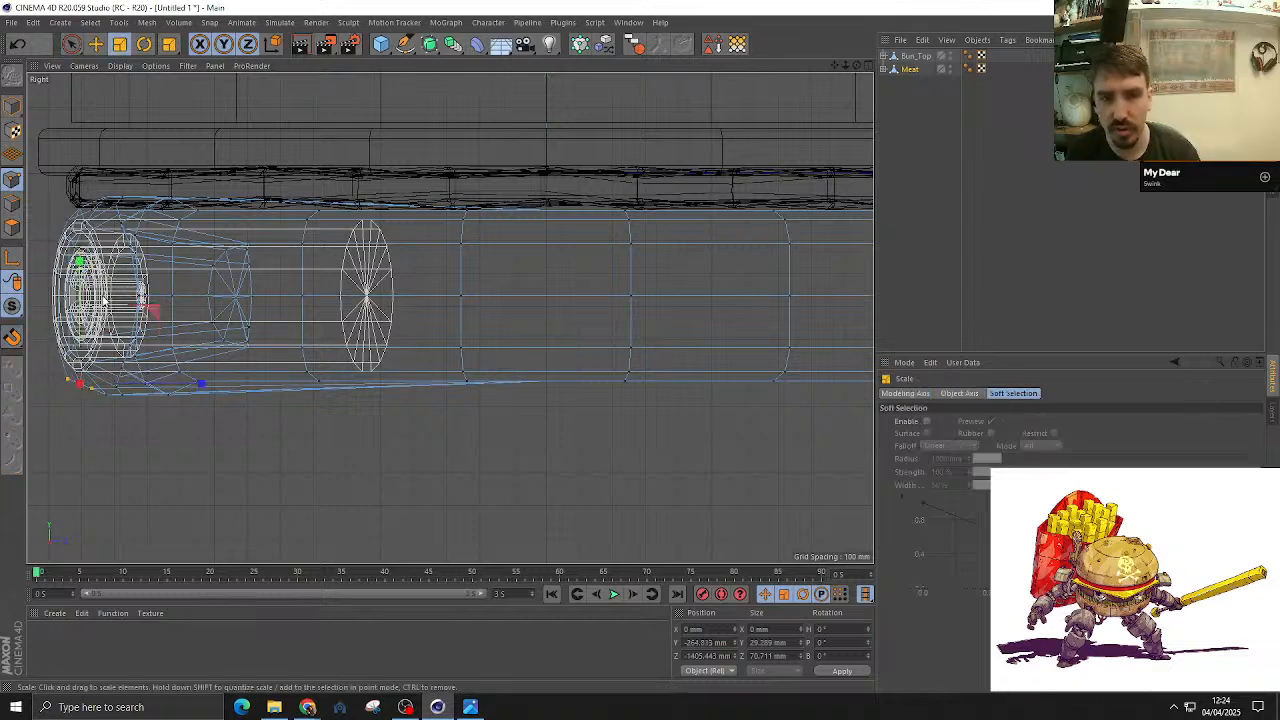
left_click_drag(90, 240, 128, 186)
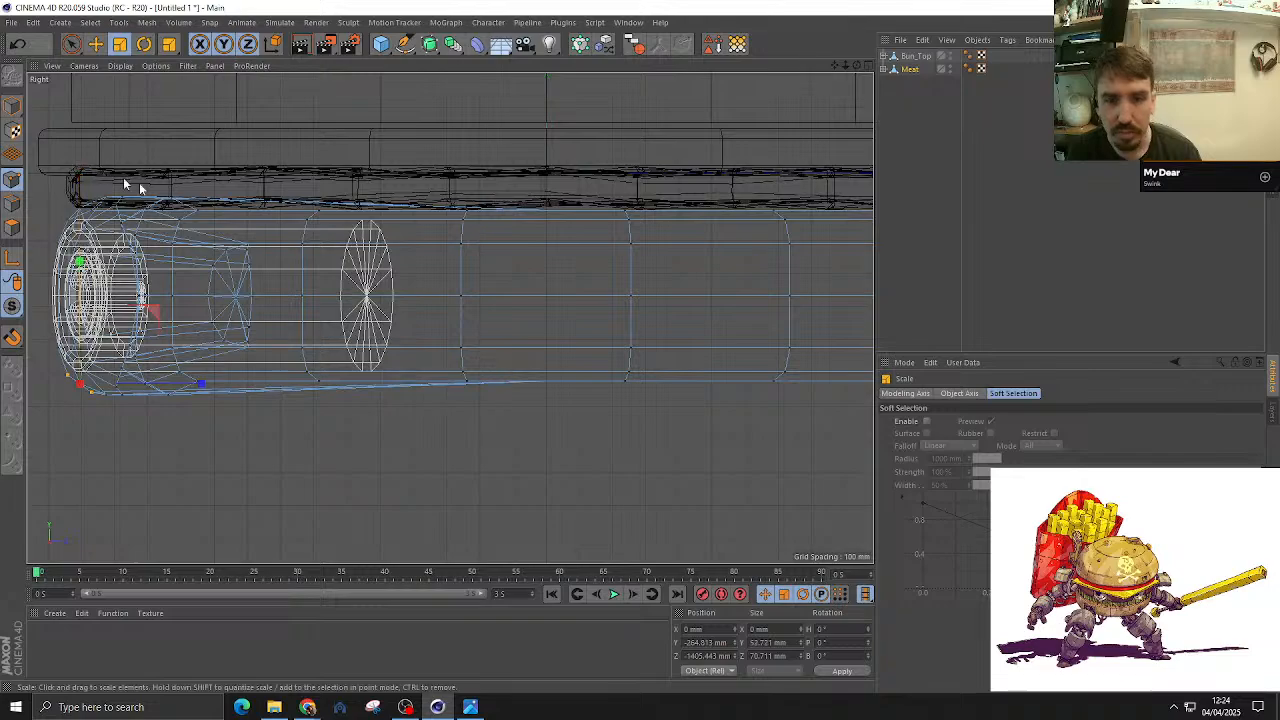
Step: Lower the bottom-edge point between the two eye sockets of the Meat patty to a Y position of about -257 mm
key("F1")
left_click_drag(443, 251, 567, 441, "alt")
key("space")
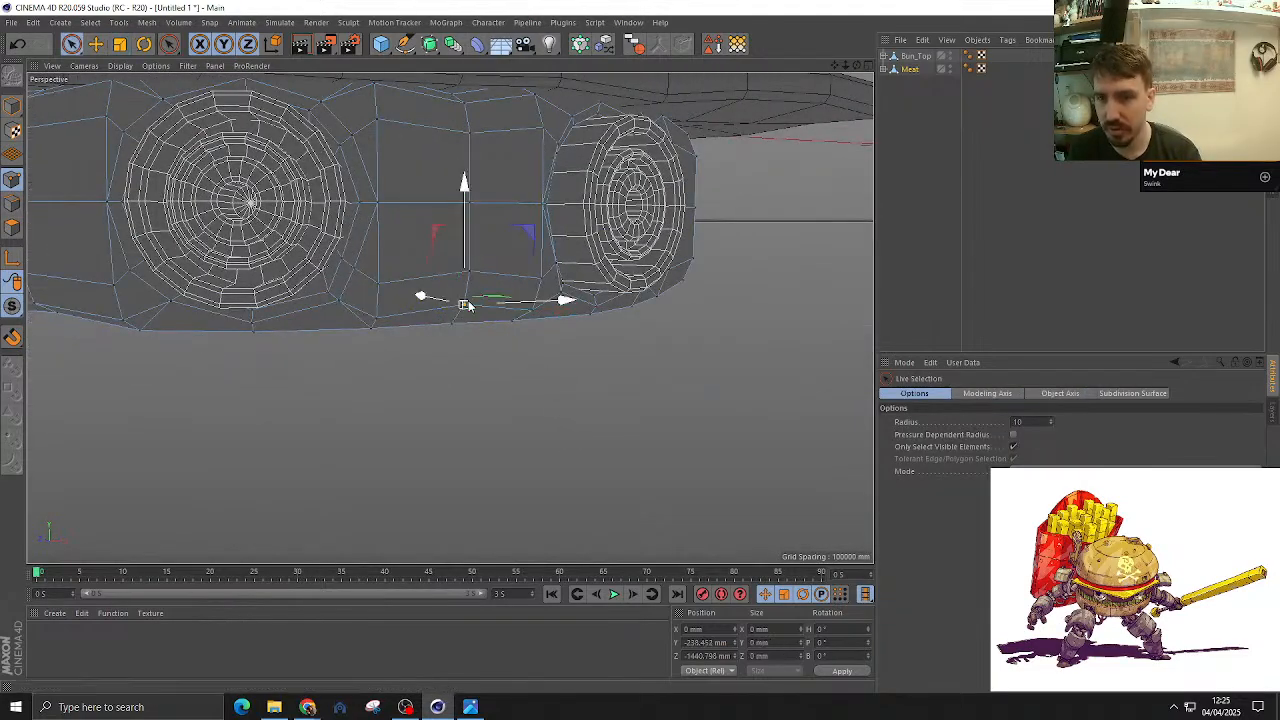
left_click_drag(464, 244, 538, 432, "alt")
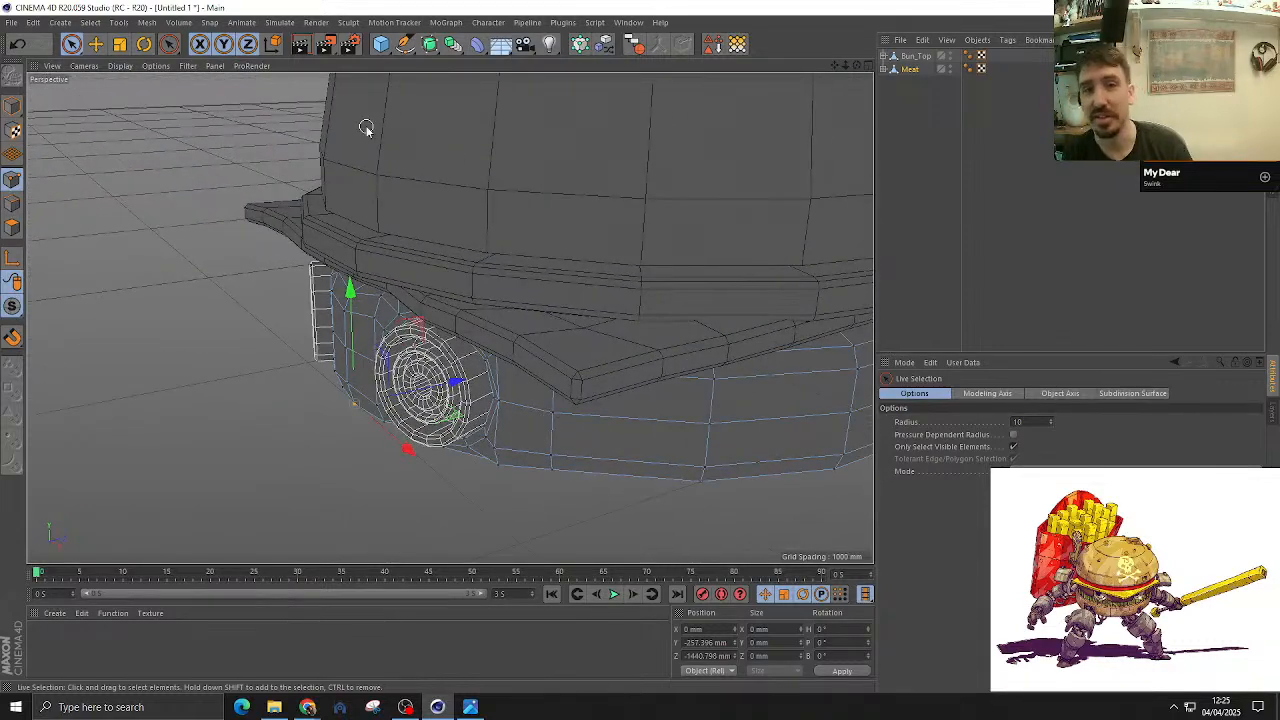
Step: Return to object editing, deselect the Meat patty and add a cylinder primitive to the scene
left_click(13, 105)
left_click_drag(540, 250, 643, 232, "alt")
left_click(912, 210)
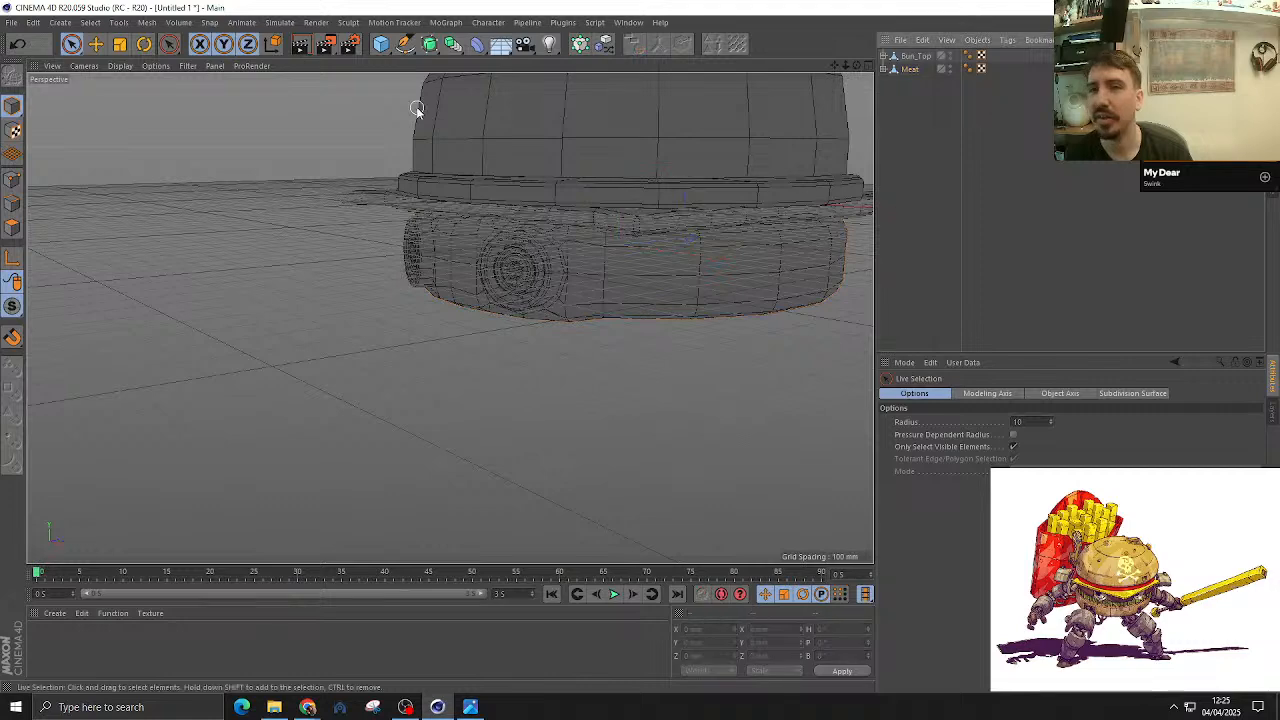
left_click_drag(378, 43, 648, 64)
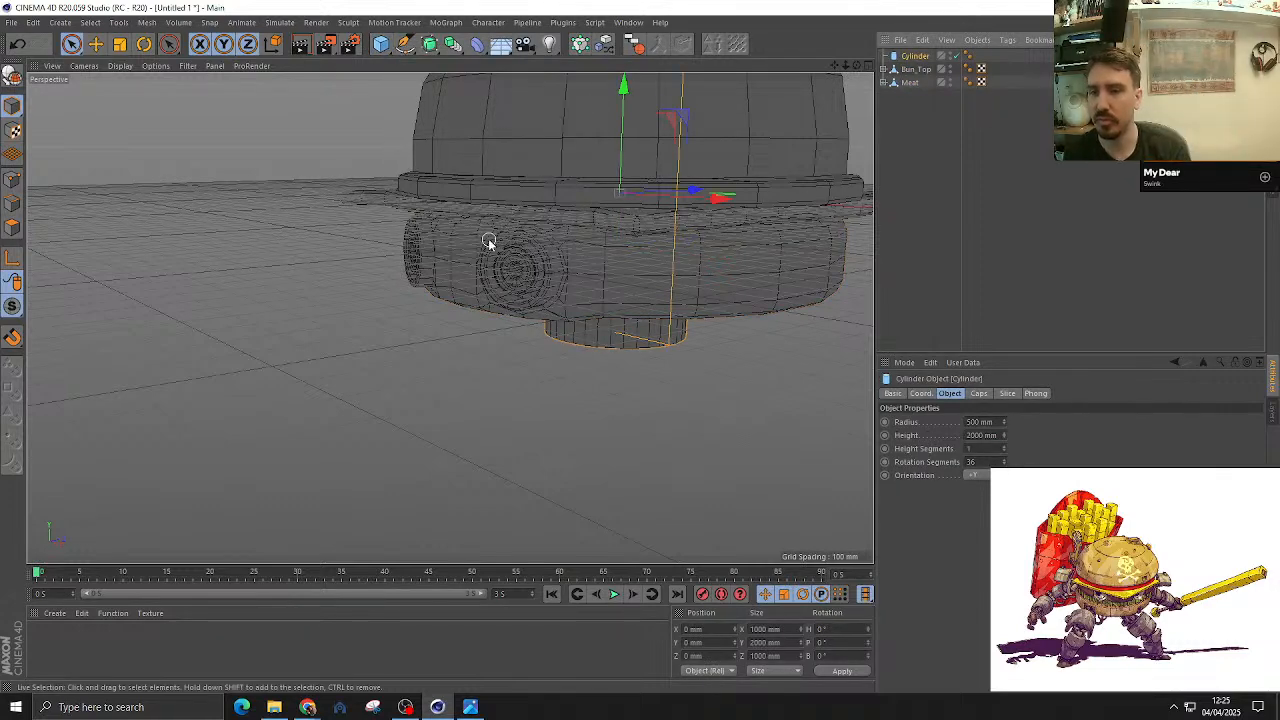
Step: Shorten the cylinder to about 345 mm and move it directly beneath the patty, at Y about -796 mm
scroll(567, 302, "down", 3)
key("F3")
scroll(484, 225, "down", 5)
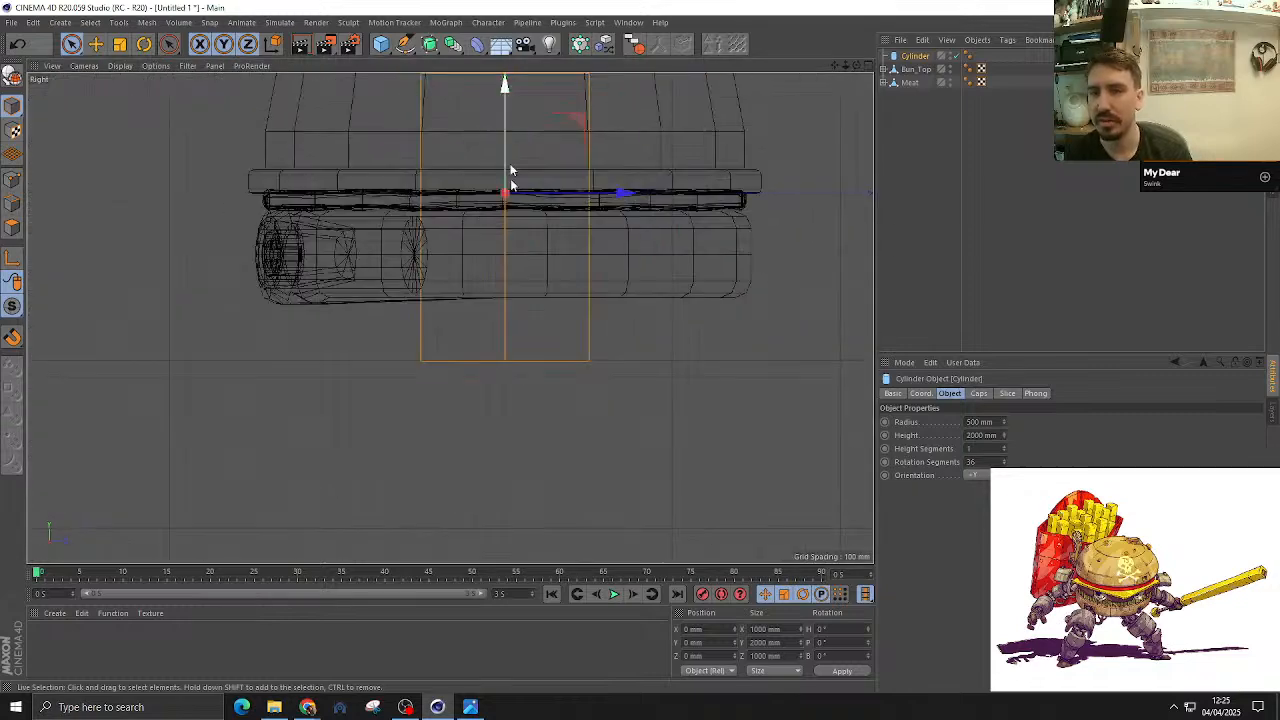
middle_click_drag(511, 185, 511, 265, "alt")
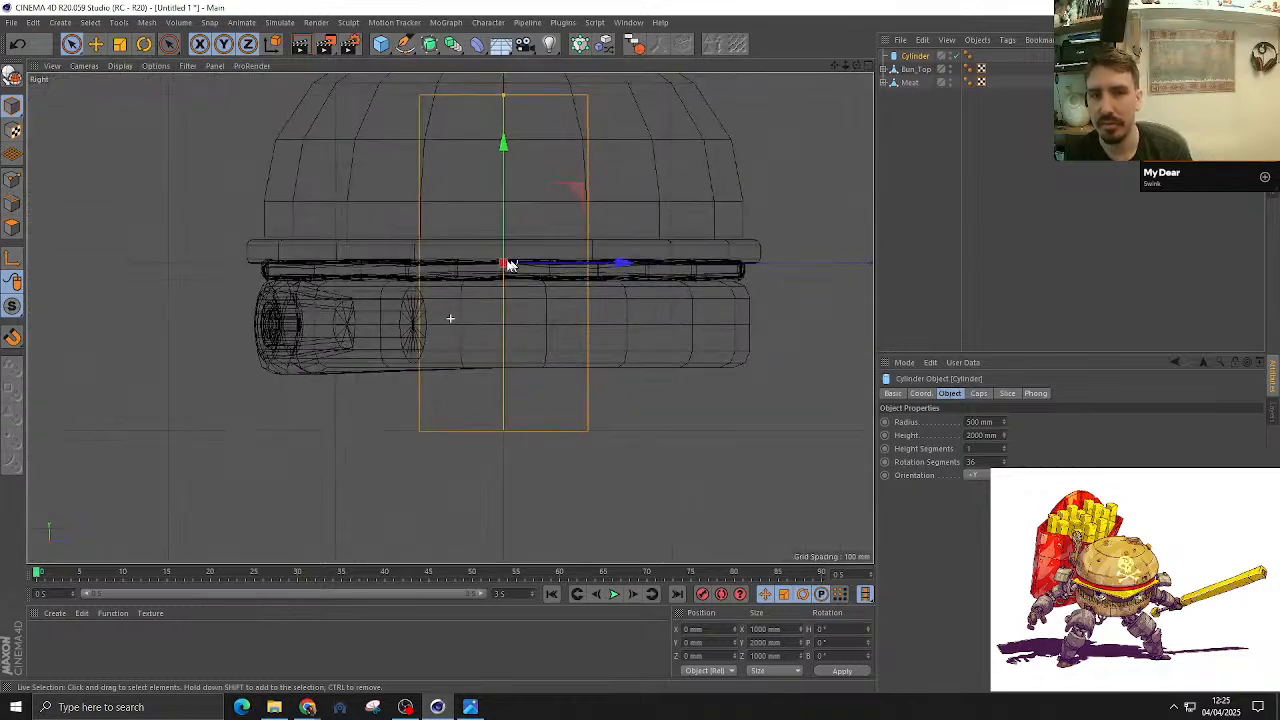
left_click(95, 44)
left_click_drag(511, 100, 504, 300)
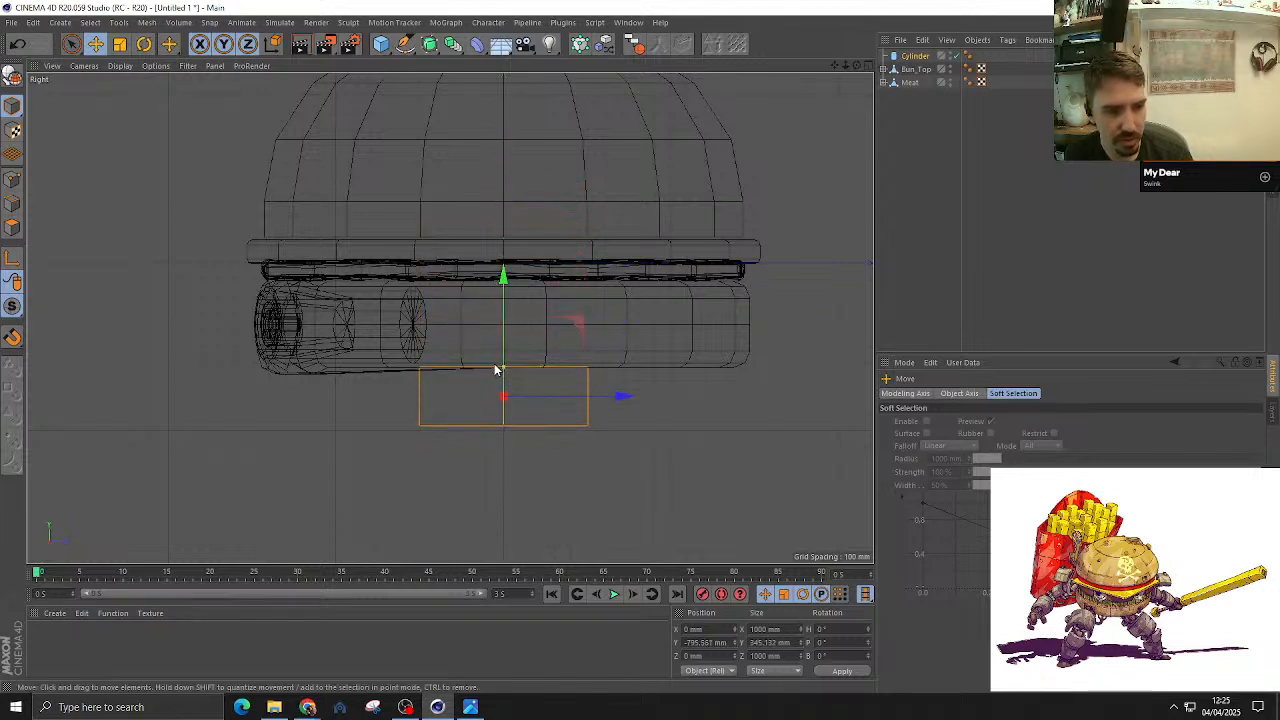
Step: Widen the cylinder to about 1855 mm in diameter and flatten it to about 252 mm high
key("F2")
key("F1")
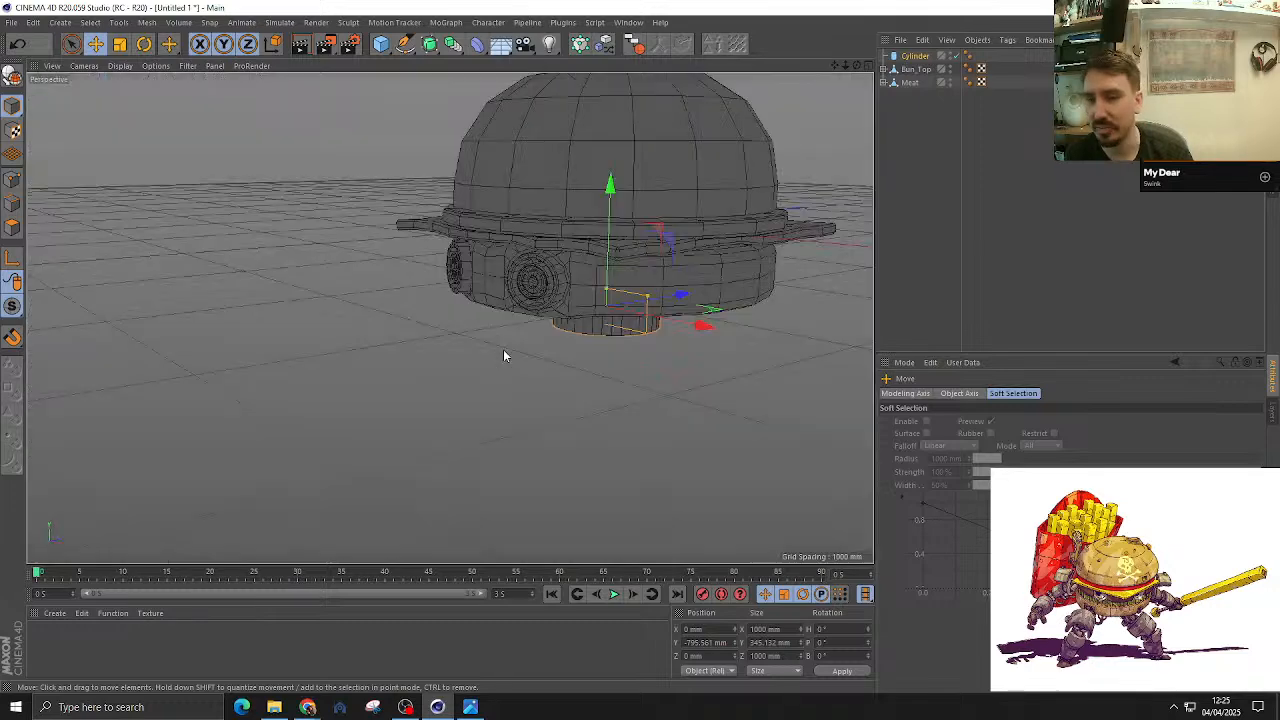
mouse_move(506, 354)
left_mouse_down("alt")
mouse_move(632, 302)
mouse_move(568, 320)
mouse_move(508, 314)
mouse_move(628, 308)
mouse_move(585, 312)
mouse_move(700, 363)
mouse_move(585, 368)
mouse_move(574, 386)
mouse_move(586, 360)
left_mouse_up("alt")
scroll(585, 368, "up", 2)
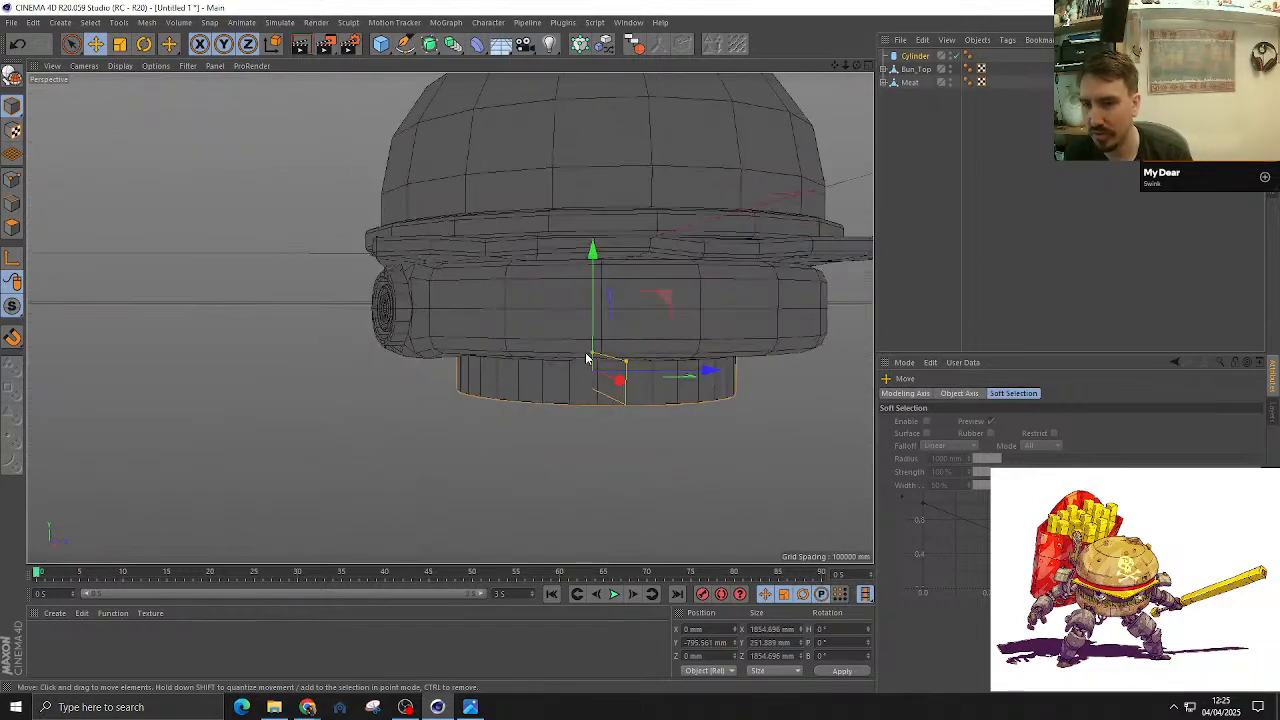
key("F3")
scroll(510, 340, "up", 3)
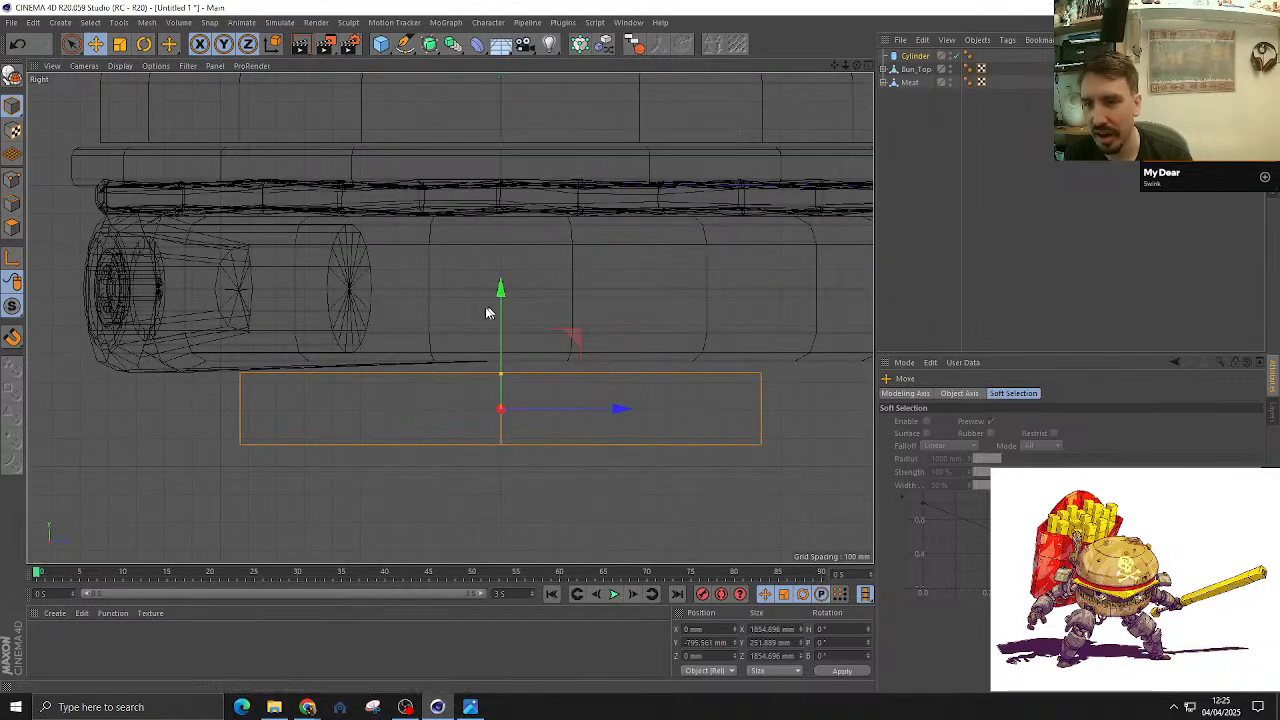
Step: Set the cylinder's rotation segments to 80
scroll(490, 330, "down", 3)
key("F1")
left_click_drag(485, 358, 540, 400, "alt")
left_click(915, 57)
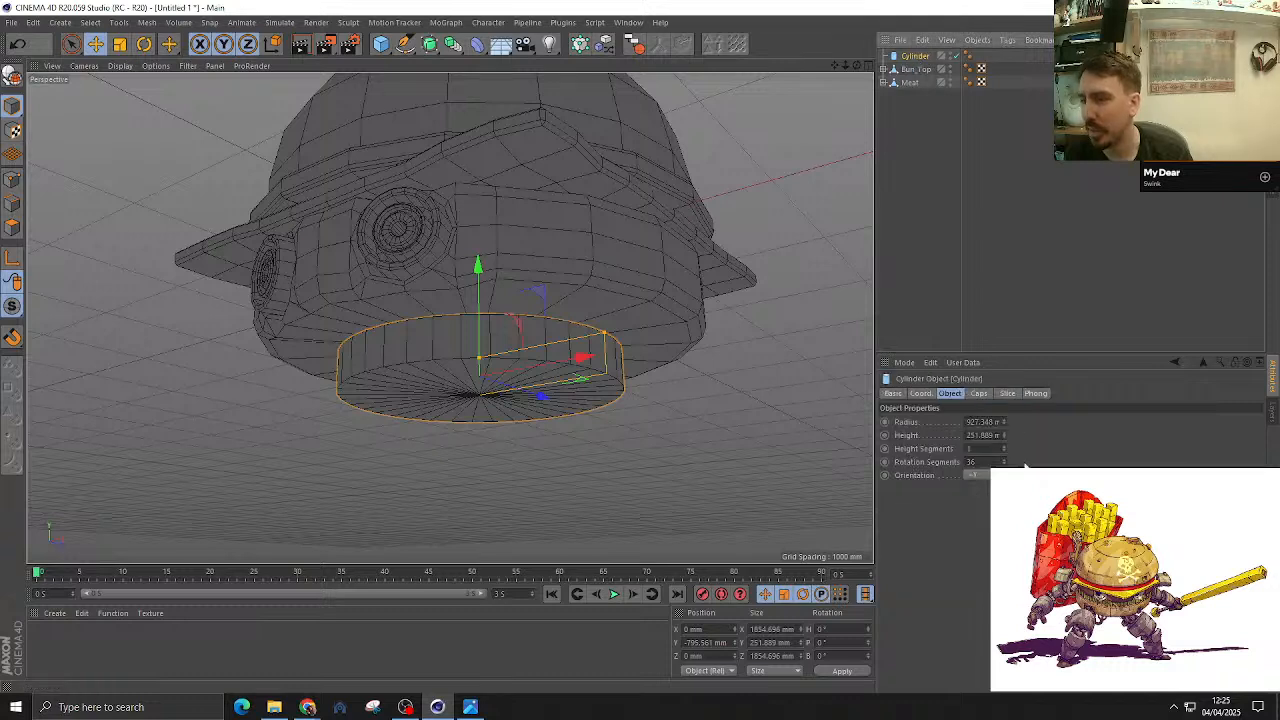
left_click(970, 462)
type("60")
key("Return")
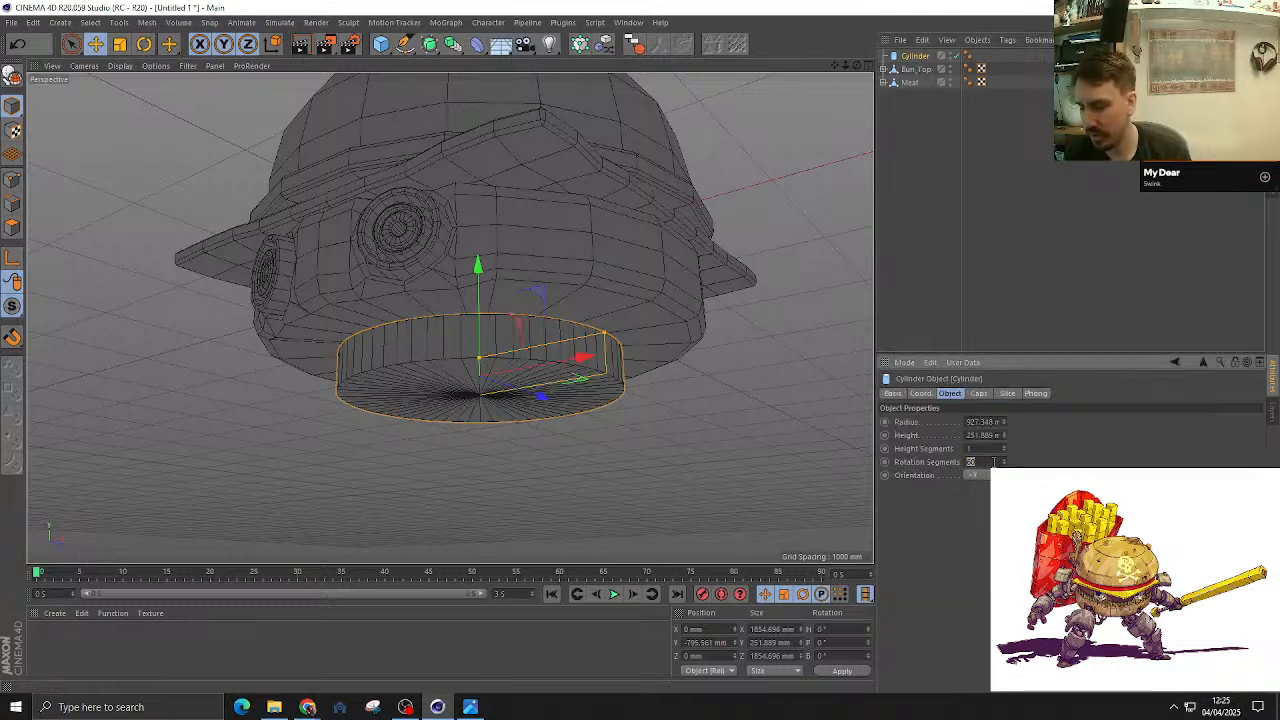
type("80")
key("Return")
Step: Convert the cylinder into an editable polygon object and select all the polygons around its side
left_click_drag(776, 365, 689, 304, "alt")
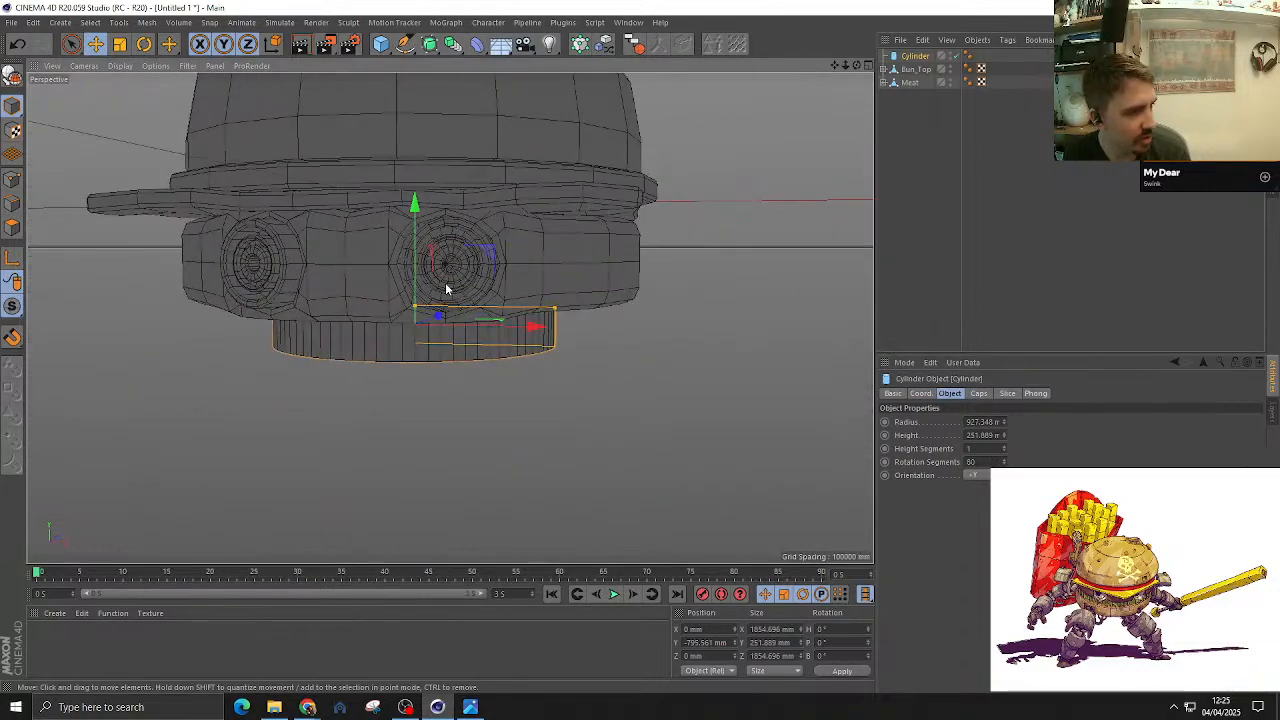
left_click_drag(446, 289, 51, 331, "alt")
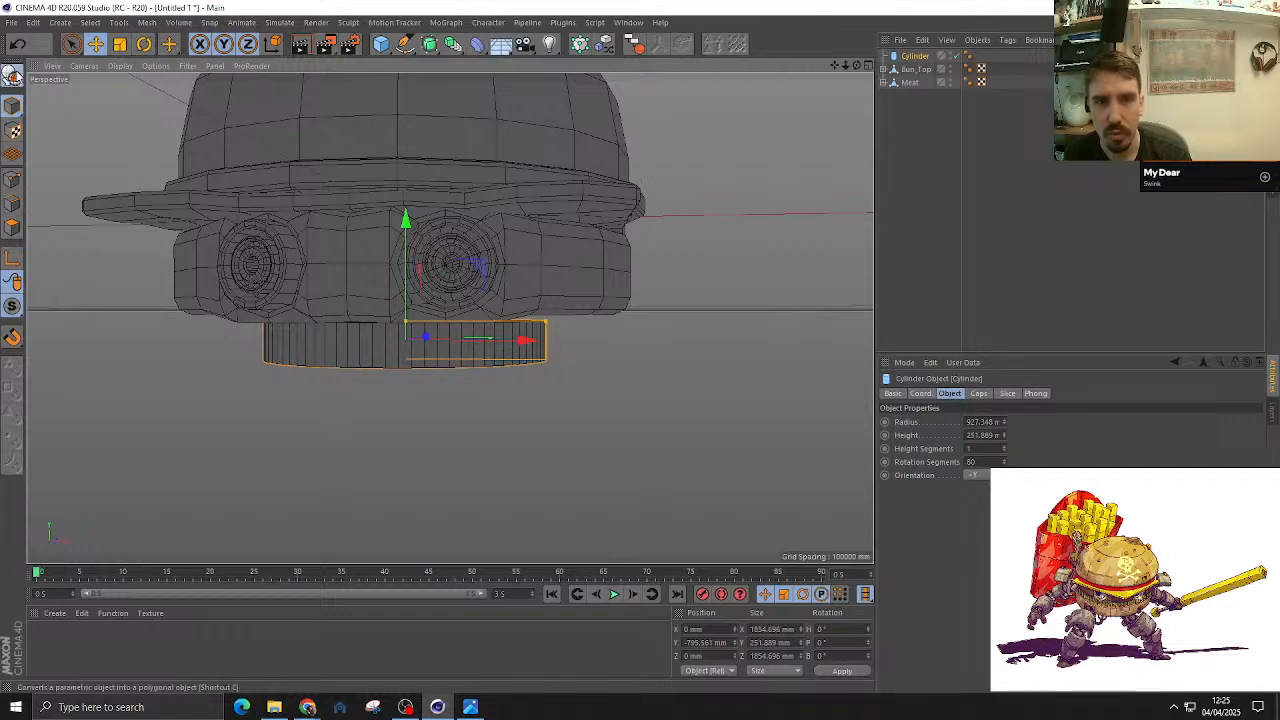
left_click(13, 75)
left_click(12, 228)
scroll(470, 380, "up", 3)
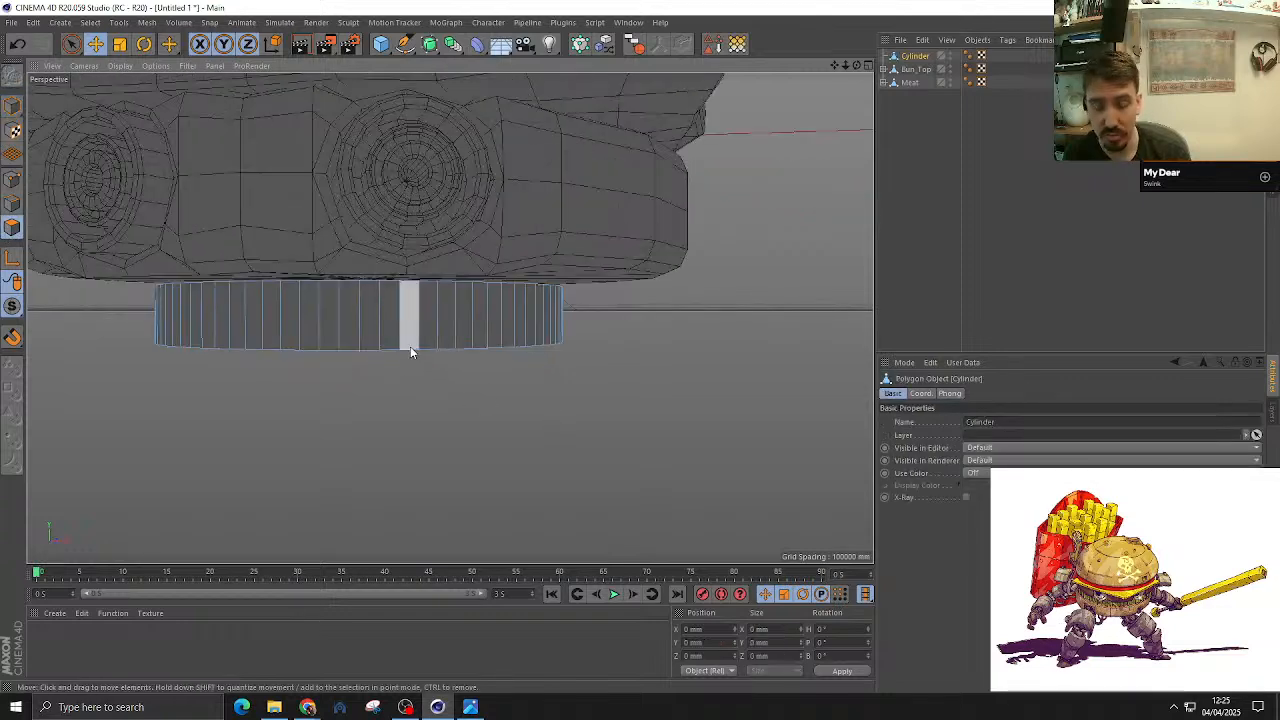
left_click(36, 202)
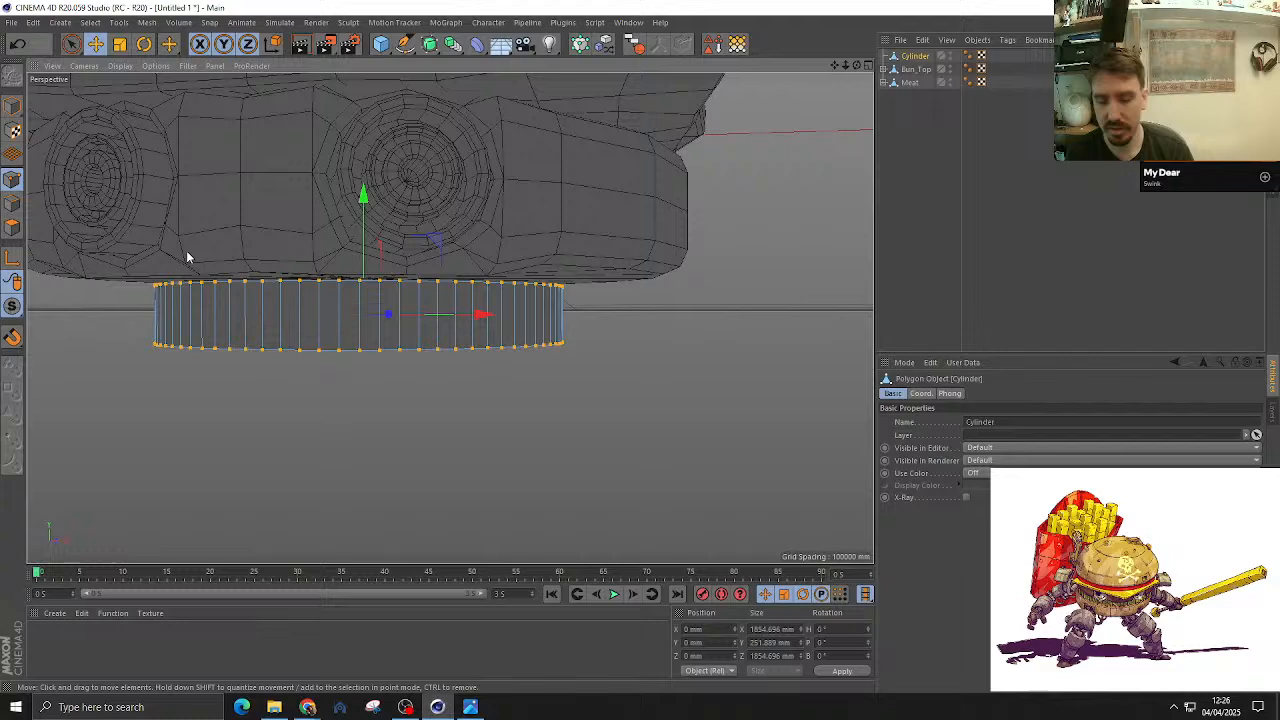
left_click(12, 228)
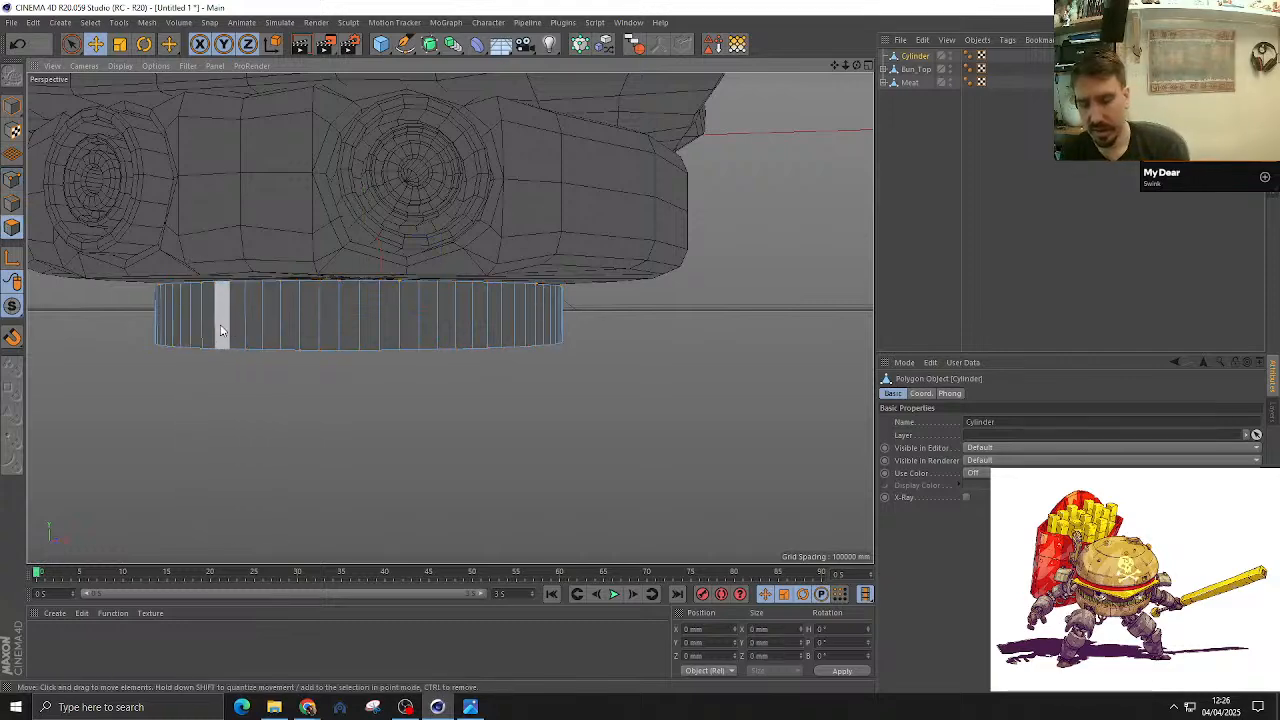
key("ctrl+a")
left_click_drag(286, 349, 390, 349, "alt")
Step: Inner-extrude each selected side polygon individually by 16 mm, with Preserve Groups turned off
key("i")
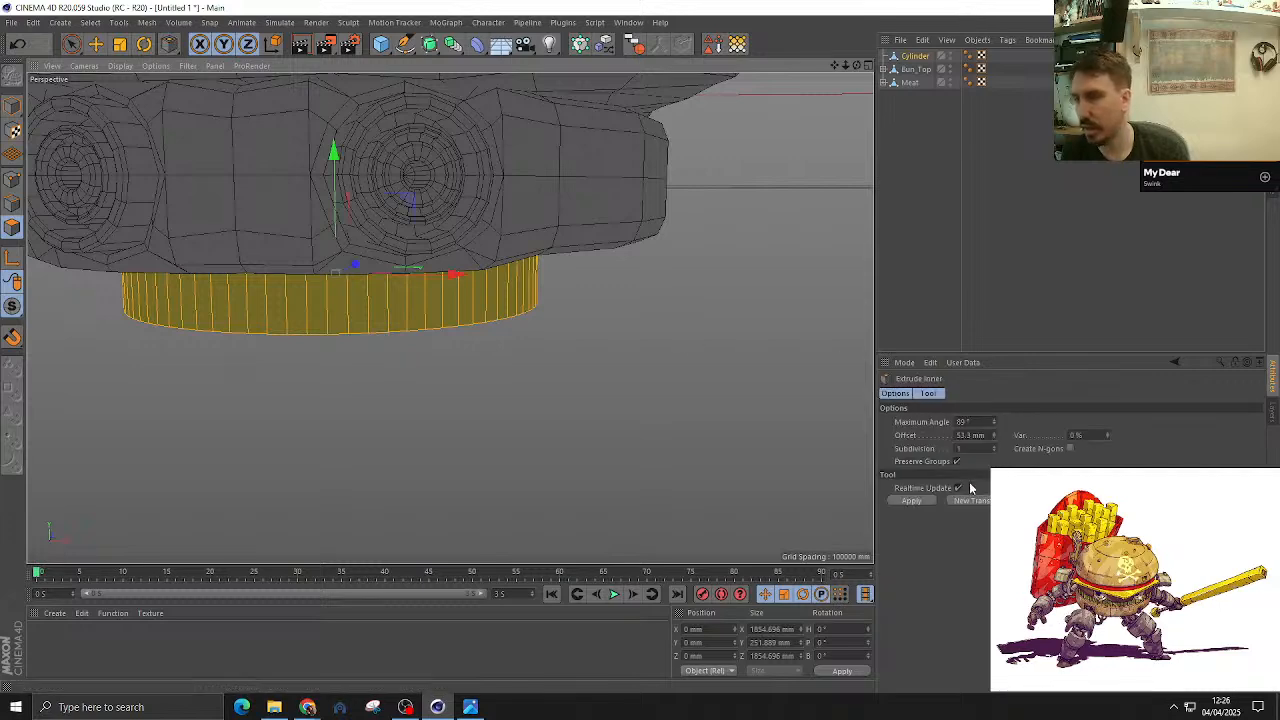
left_click(956, 462)
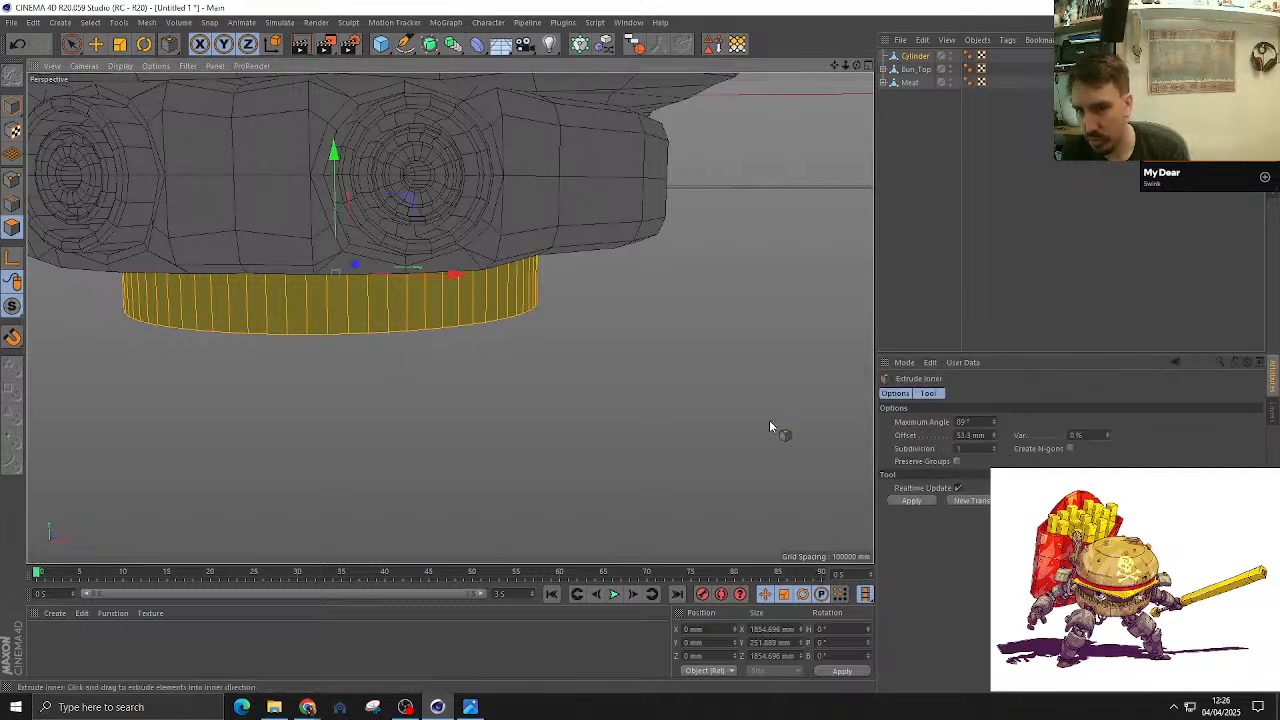
left_click_drag(770, 427, 631, 374)
key("F2")
key("F1")
scroll(489, 357, "down", 3)
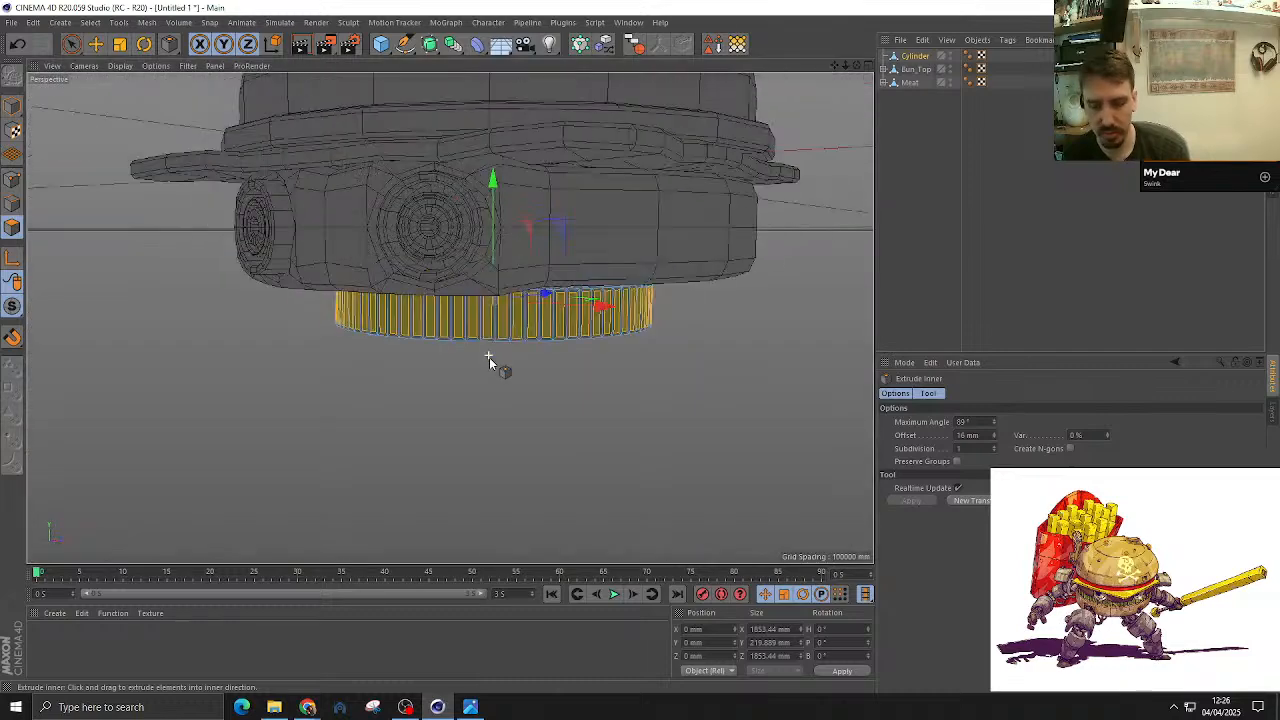
Step: Extrude the inset side polygons outward into gear-like teeth and scale them horizontally to about 2653 mm across
key("d")
left_click_drag(488, 358, 200, 325)
left_click_drag(326, 251, 133, 342, "alt")
key("t")
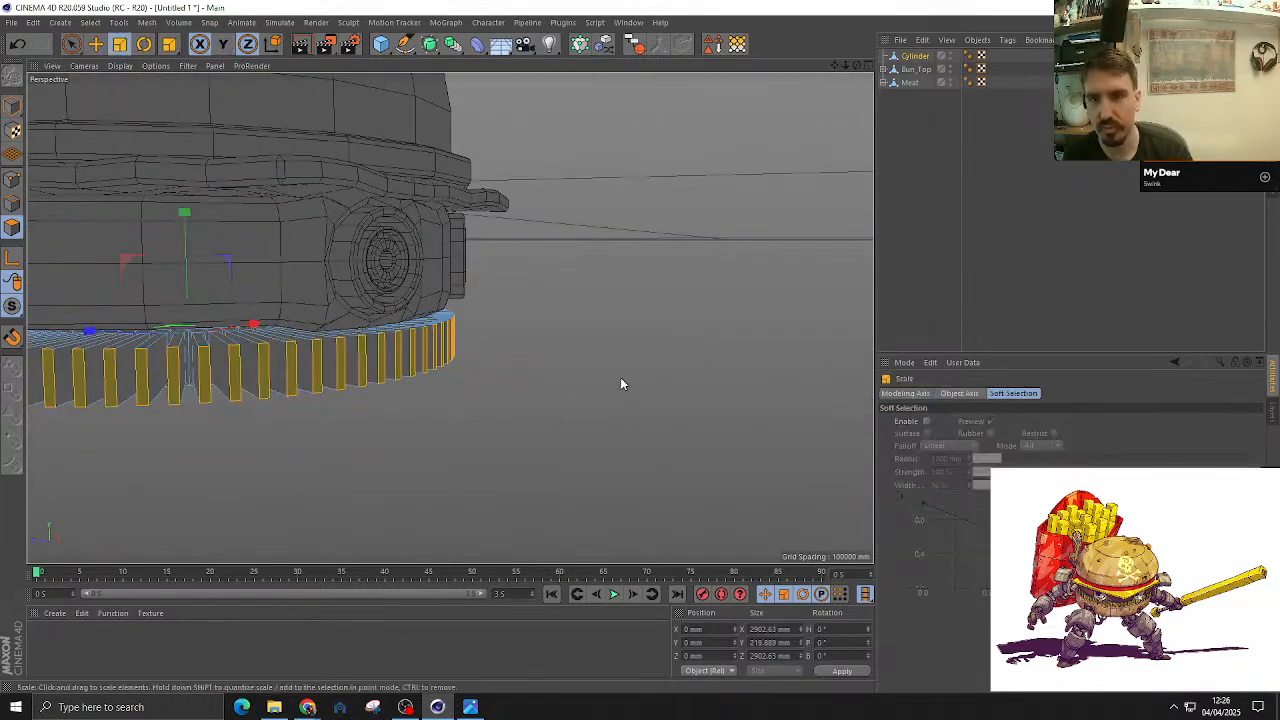
left_click_drag(620, 380, 549, 330)
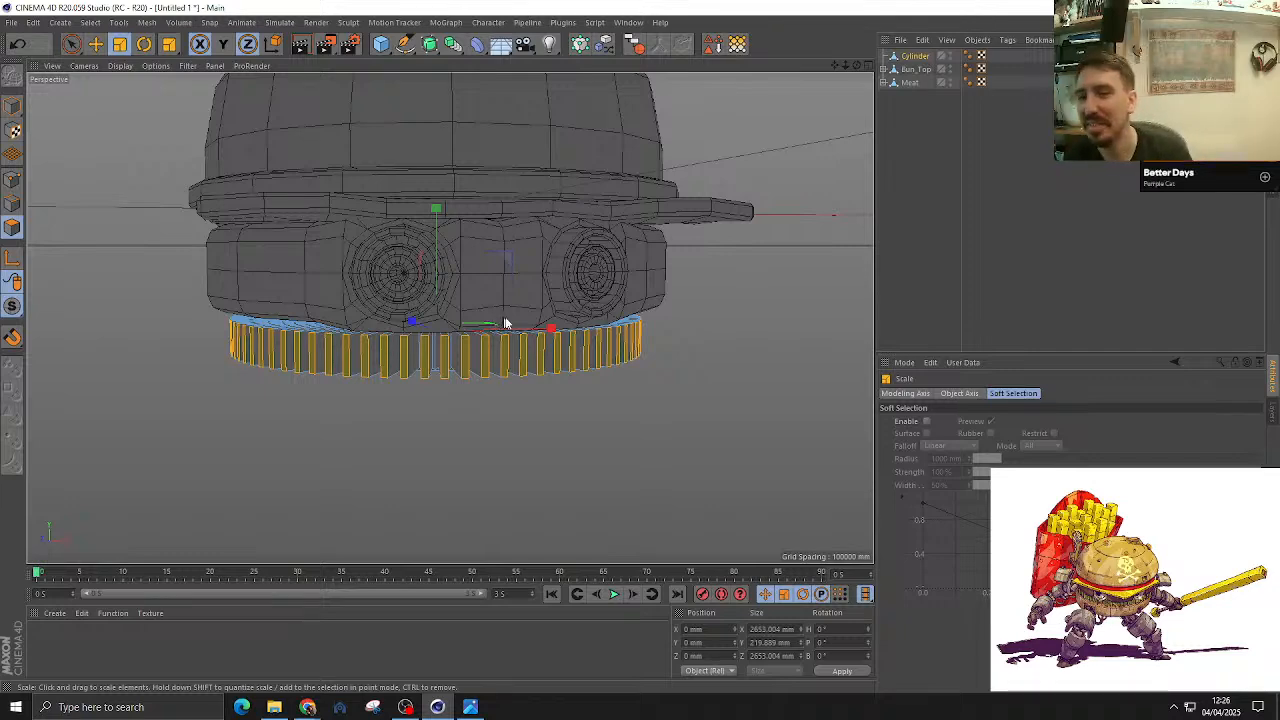
Step: Isolate the Meat patty for point editing and select the first lower-rim points beside an eye socket
left_click_drag(505, 323, 505, 300, "alt")
left_click_drag(585, 295, 690, 230, "alt")
left_click(907, 84)
key("F3")
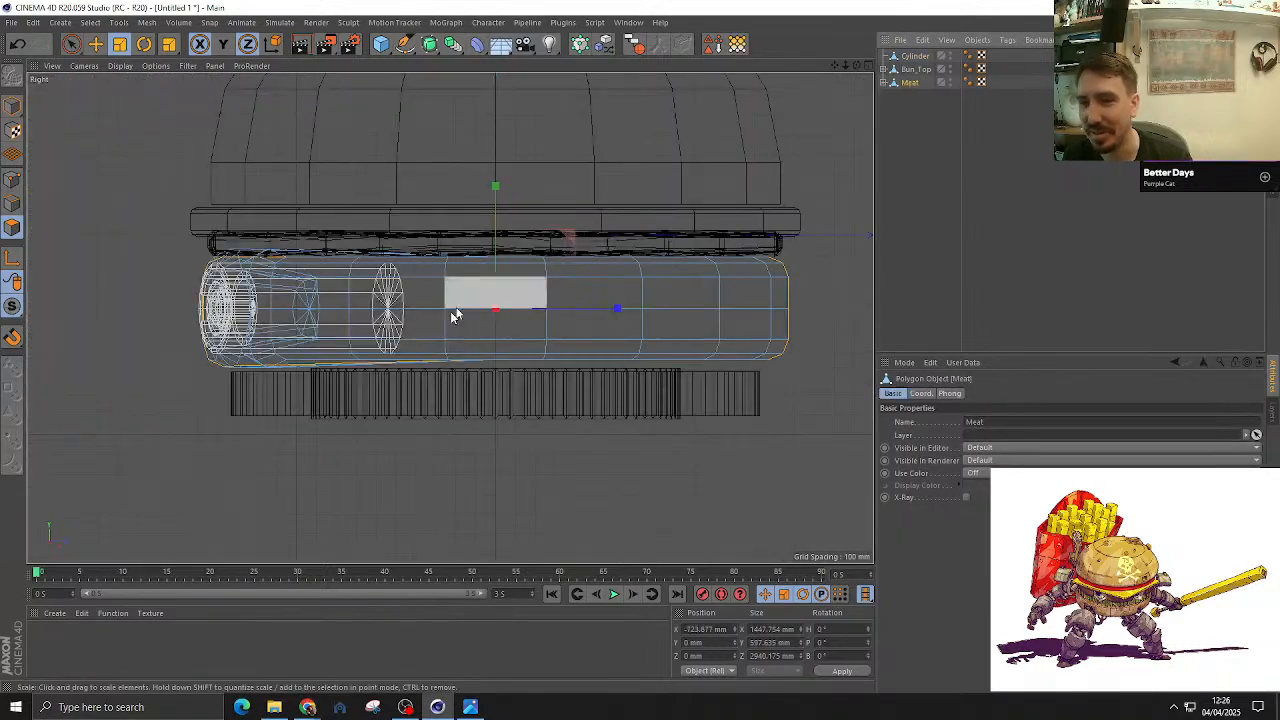
scroll(374, 385, "up", 5)
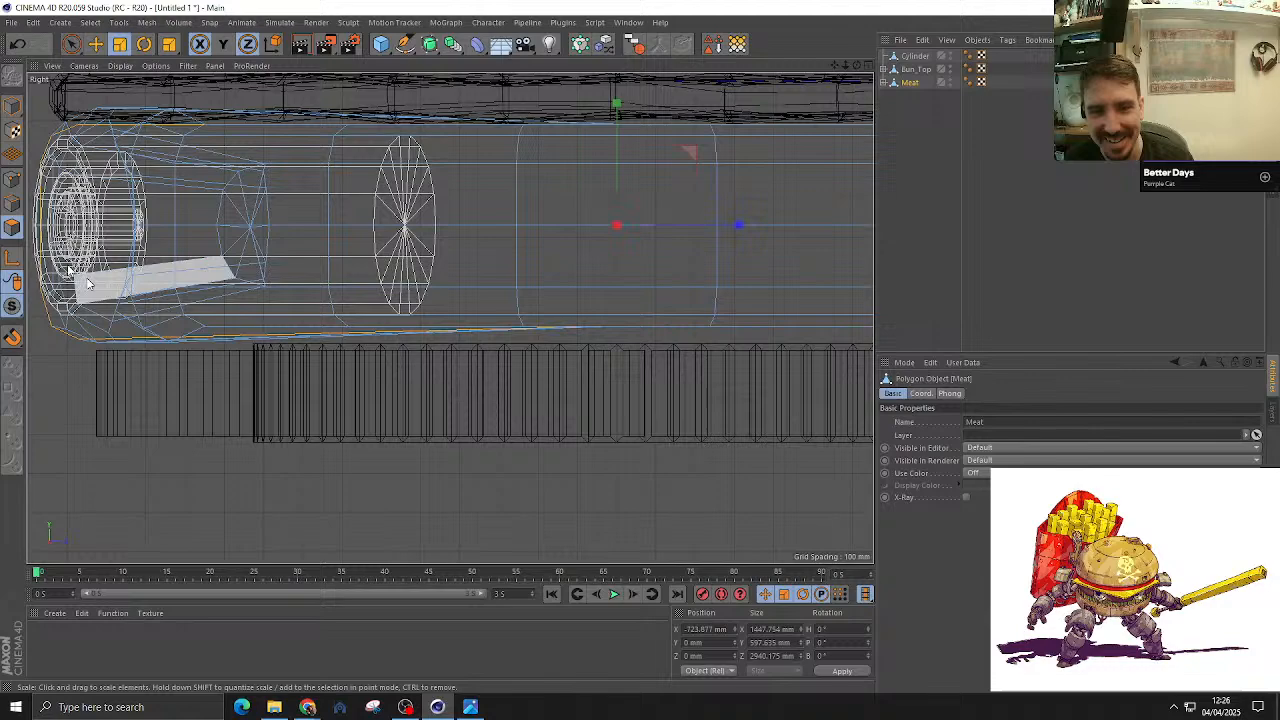
left_click(12, 180)
key("F1")
left_click_drag(424, 373, 477, 298, "alt")
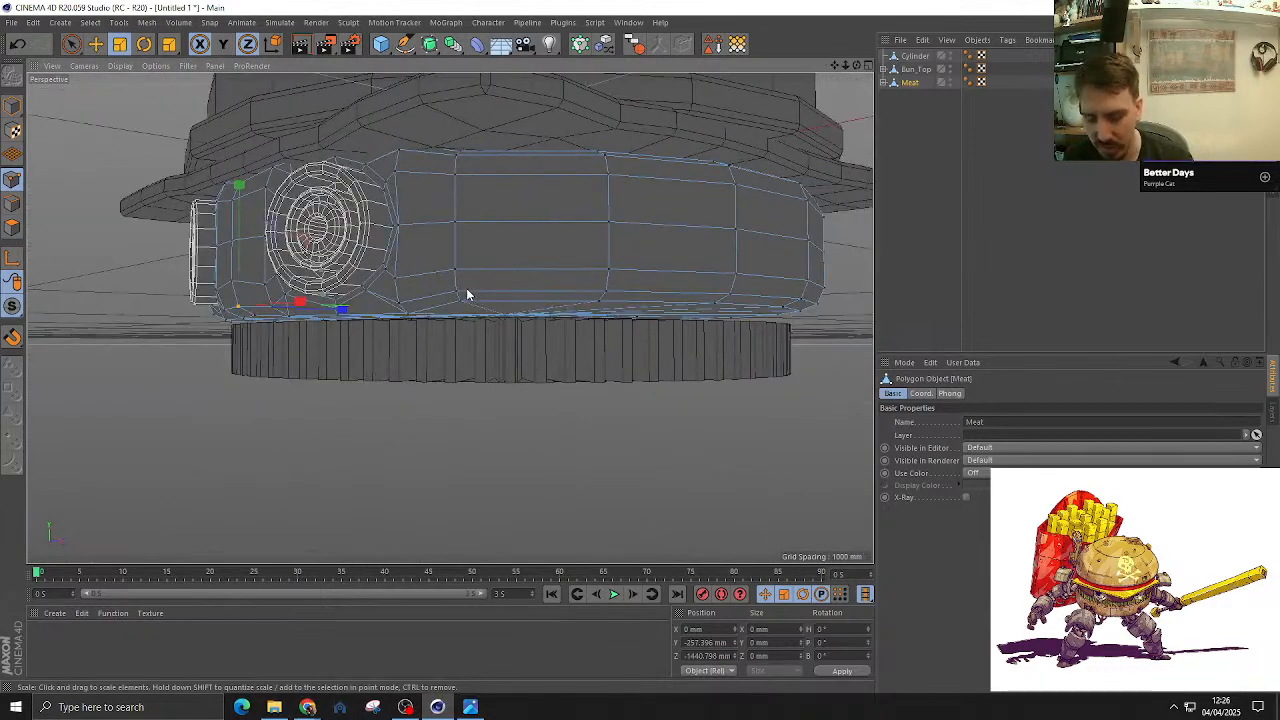
key("0")
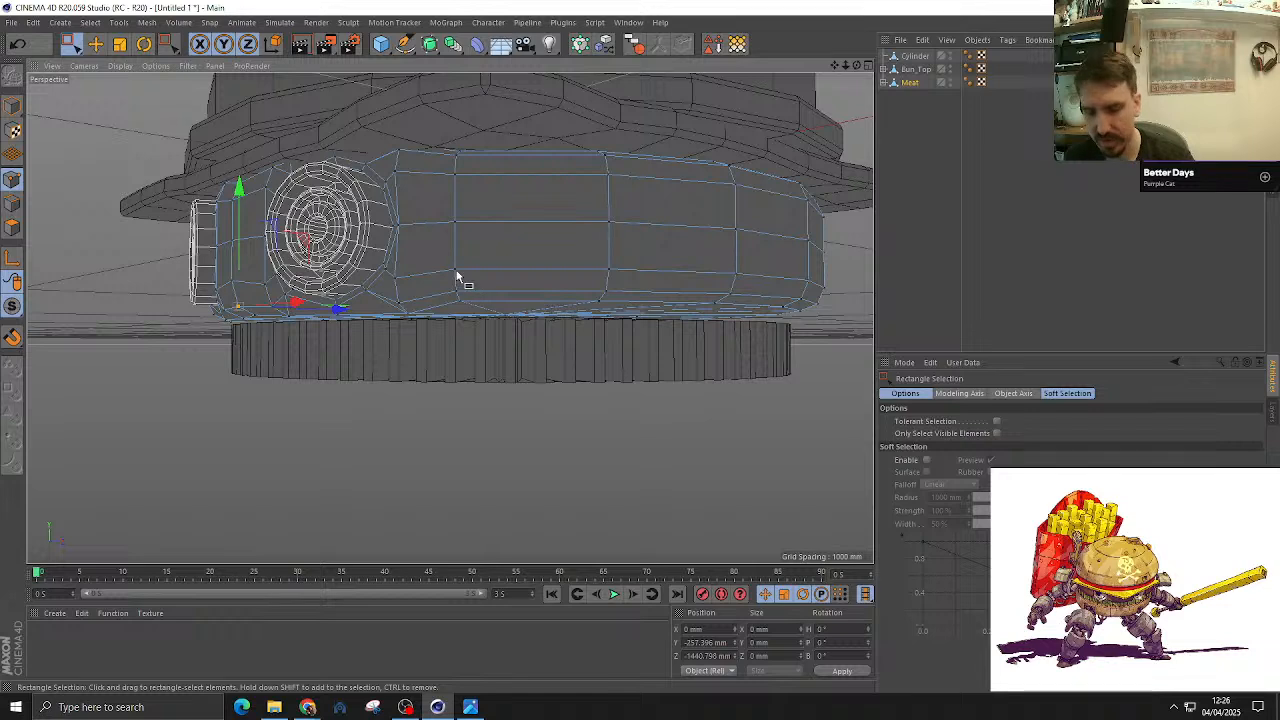
key("9")
left_click_drag(18, 308, 60, 348)
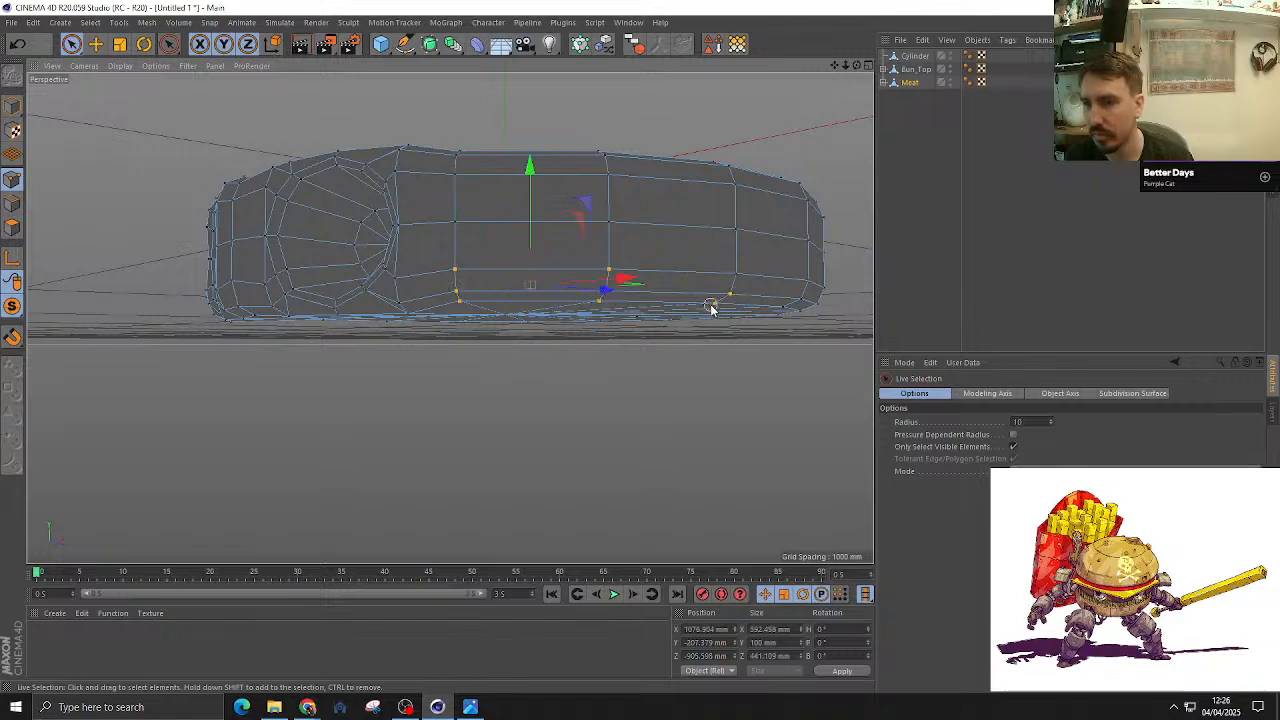
Step: Add the lower-rim points along both sides of the patty to the selection, leaving out the eye socket area
left_click_drag(711, 309, 250, 356, "alt")
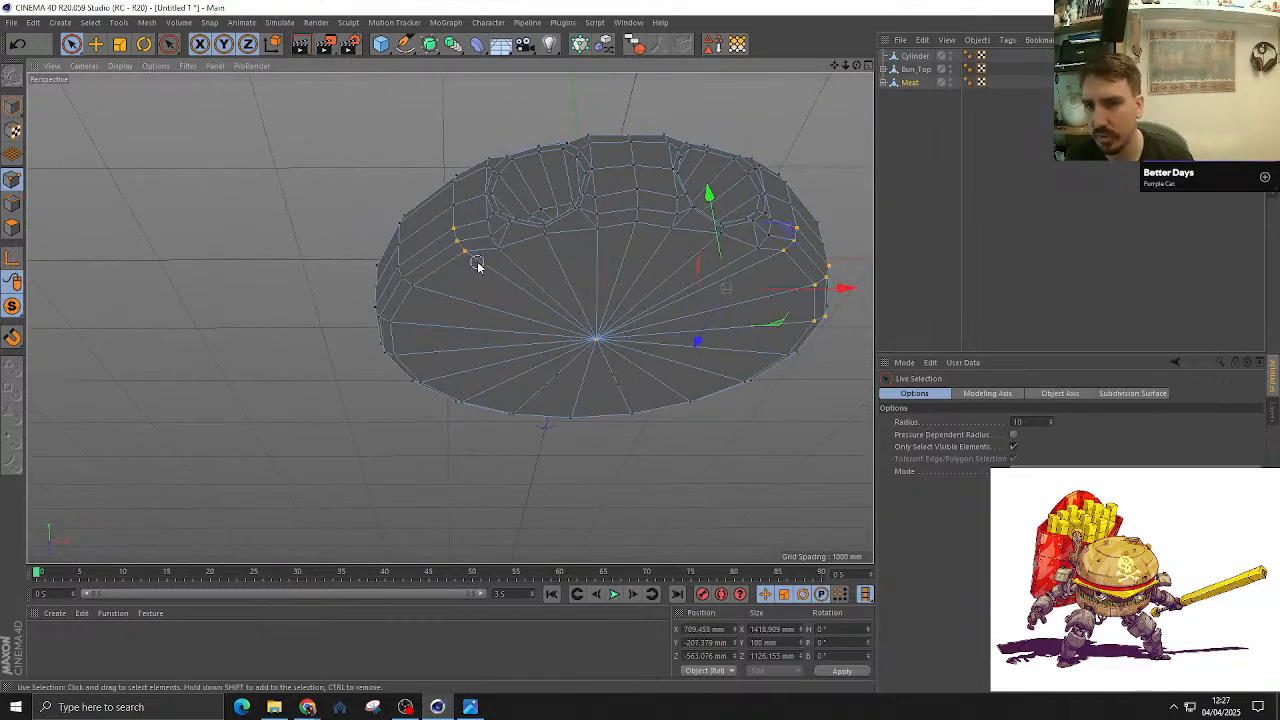
left_click_drag(443, 273, 405, 205, "alt")
key("F3")
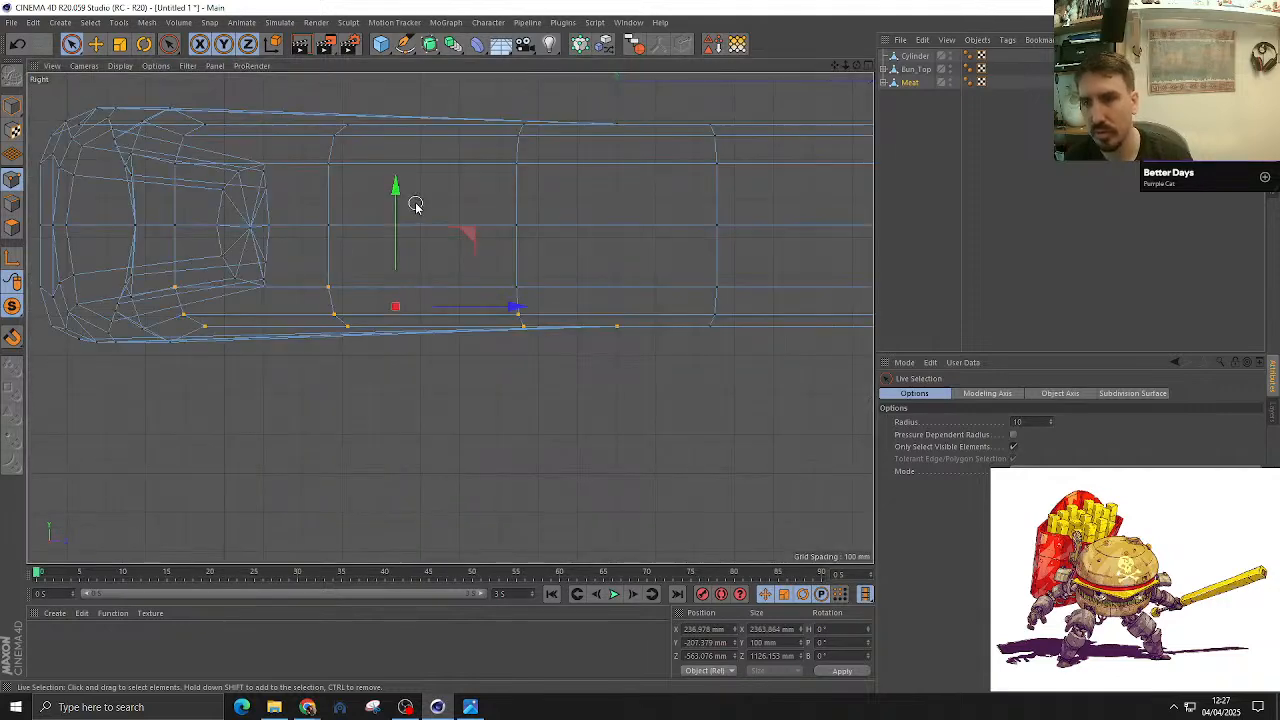
key("F4")
key("0")
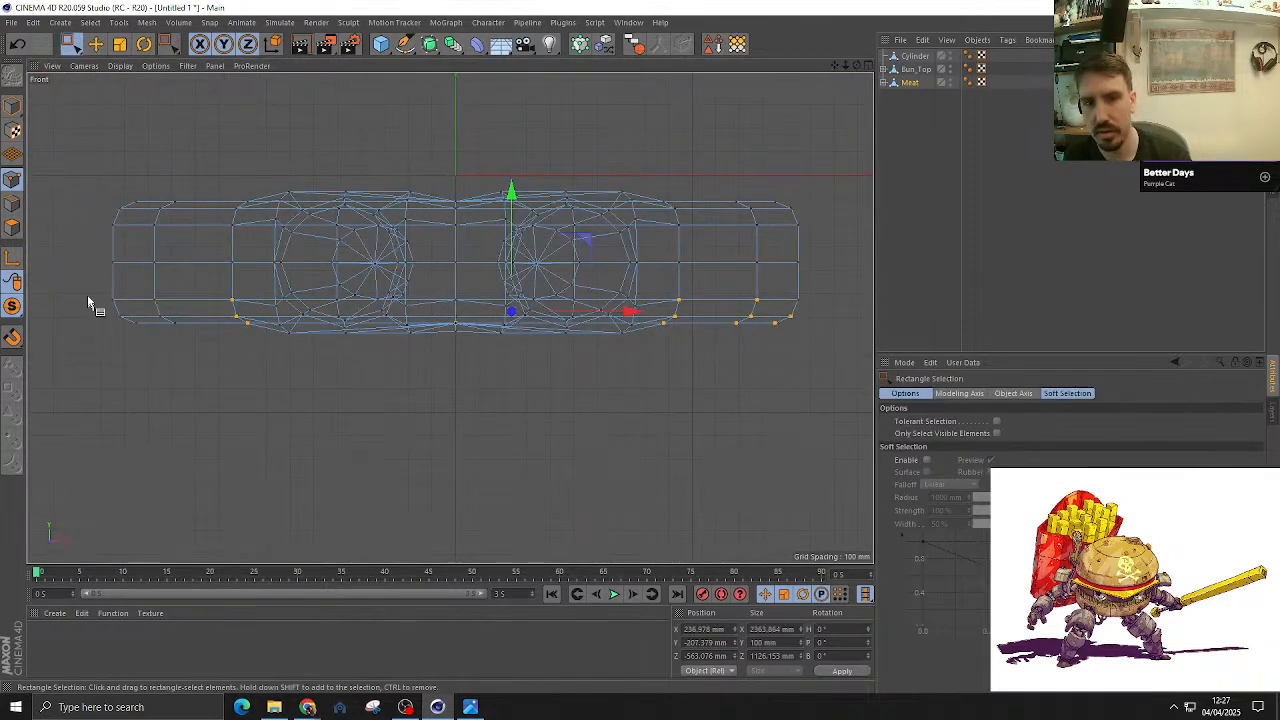
left_click_drag(173, 345, 175, 347)
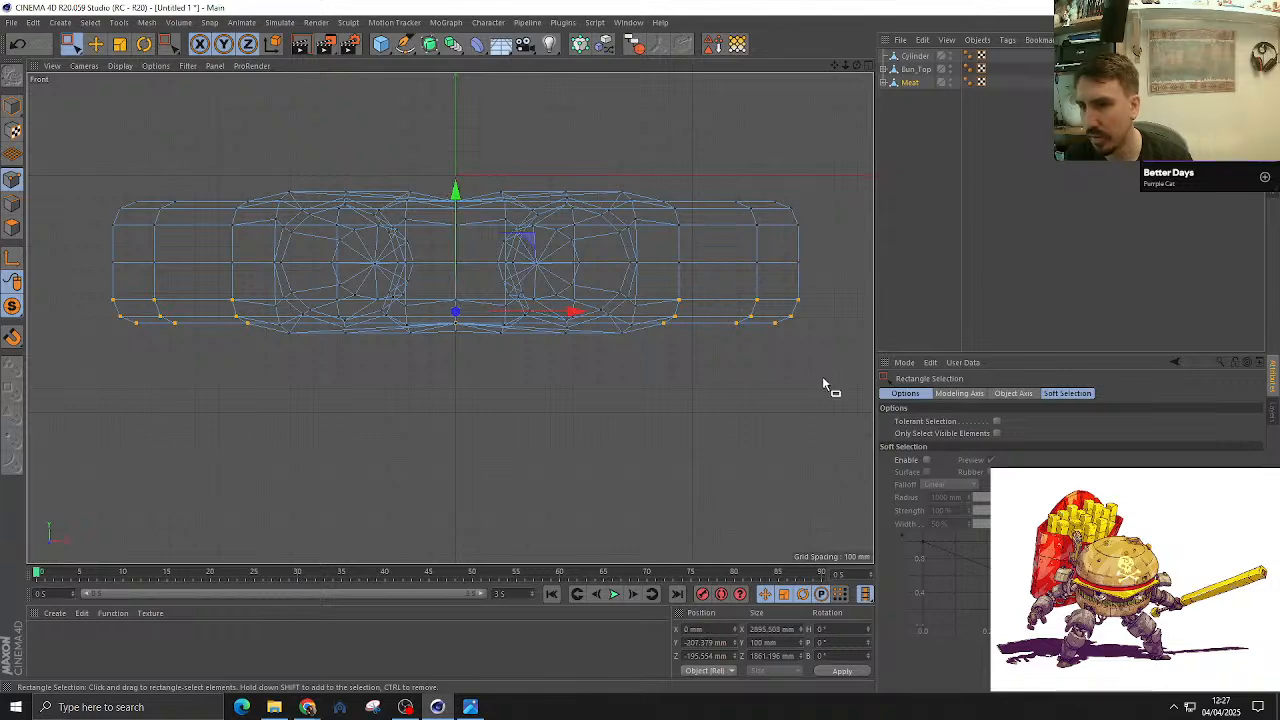
Step: Add the lower-rim points around the back of the patty to the selection and check it from several views
key("F1")
left_click_drag(448, 322, 504, 208, "alt")
key("F3")
scroll(400, 276, "down", 4)
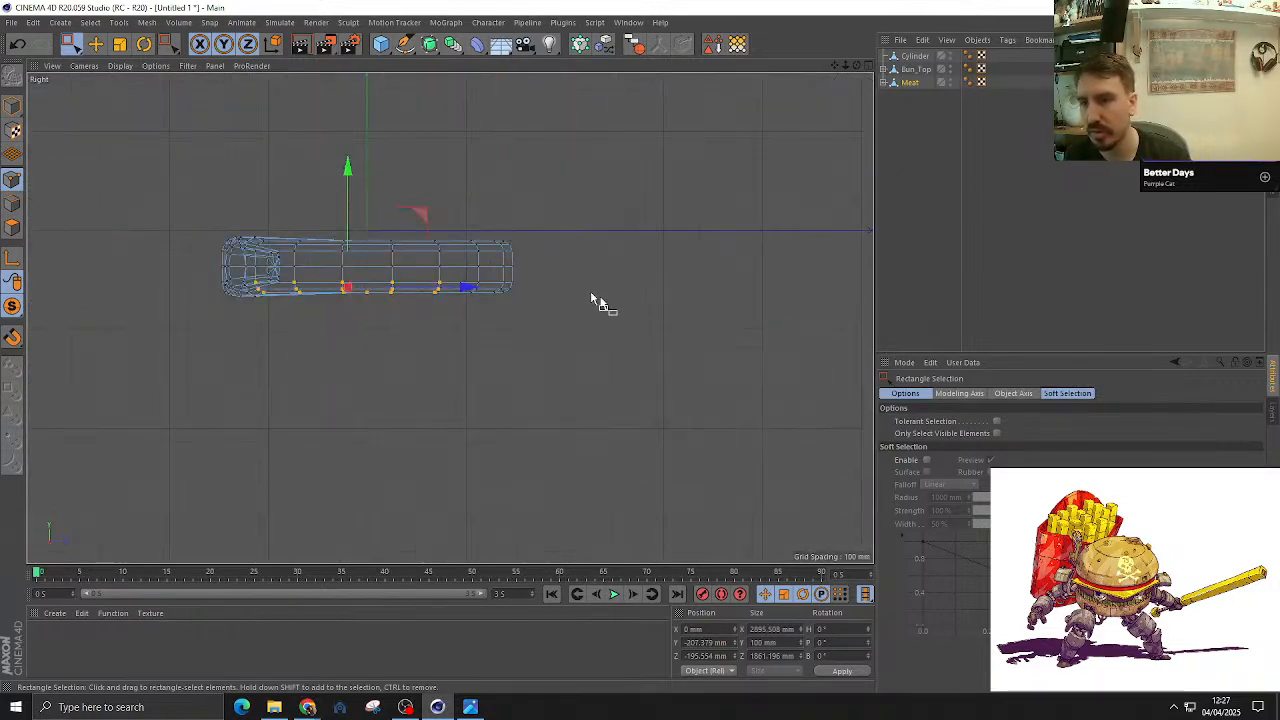
scroll(514, 280, "up", 3)
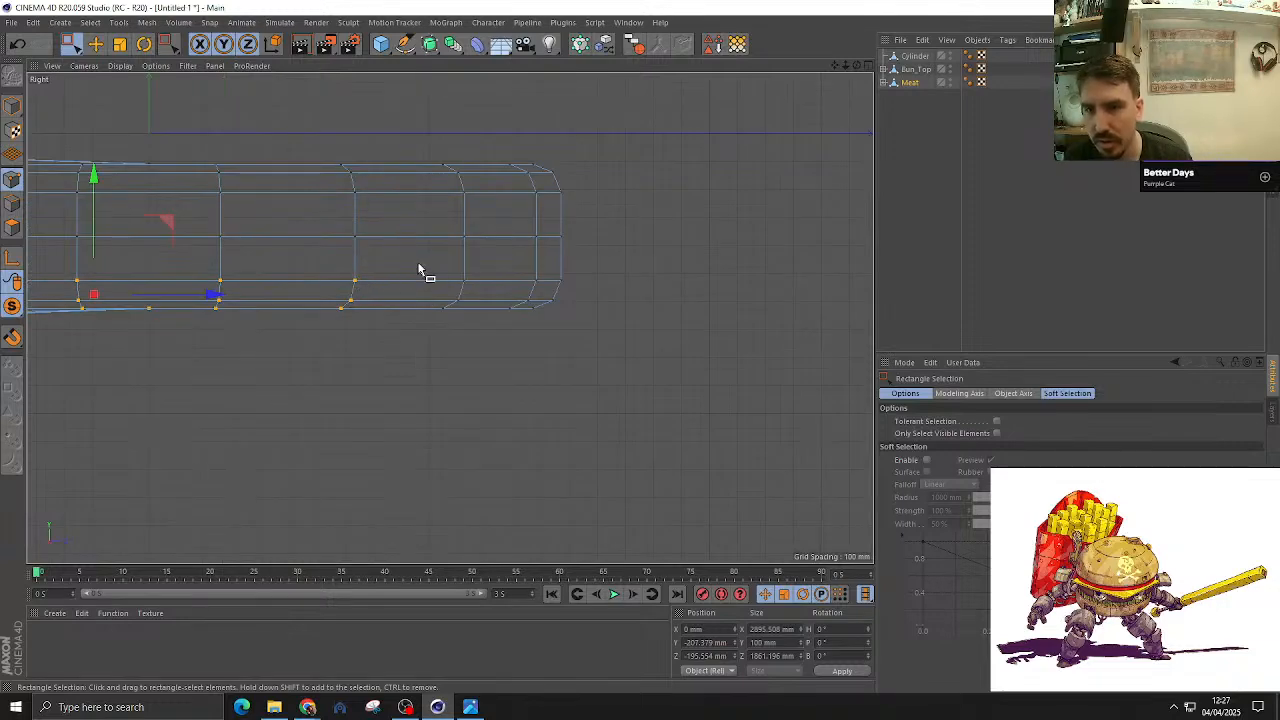
left_click_drag(420, 262, 664, 370, "shift")
left_click_drag(68, 400, 571, 260)
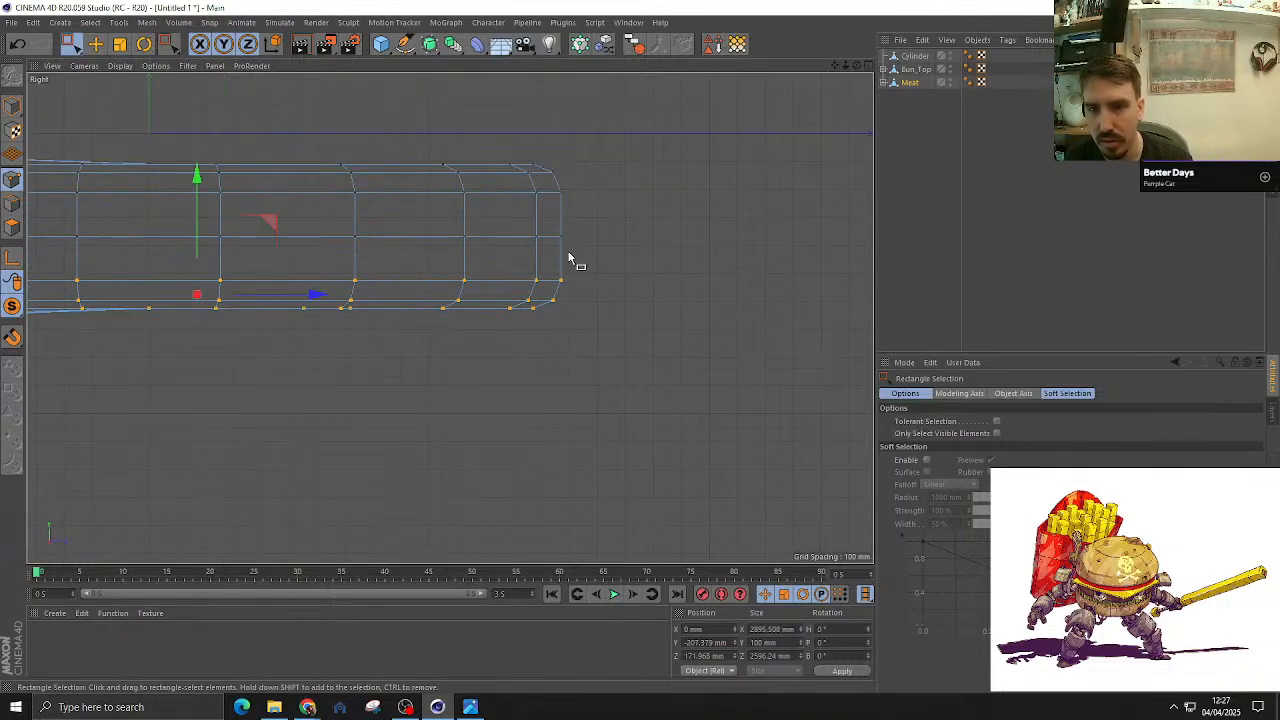
key("F1")
left_click_drag(476, 213, 514, 389, "alt")
key("F2")
key("F3")
scroll(466, 343, "down", 4)
scroll(211, 328, "up", 3)
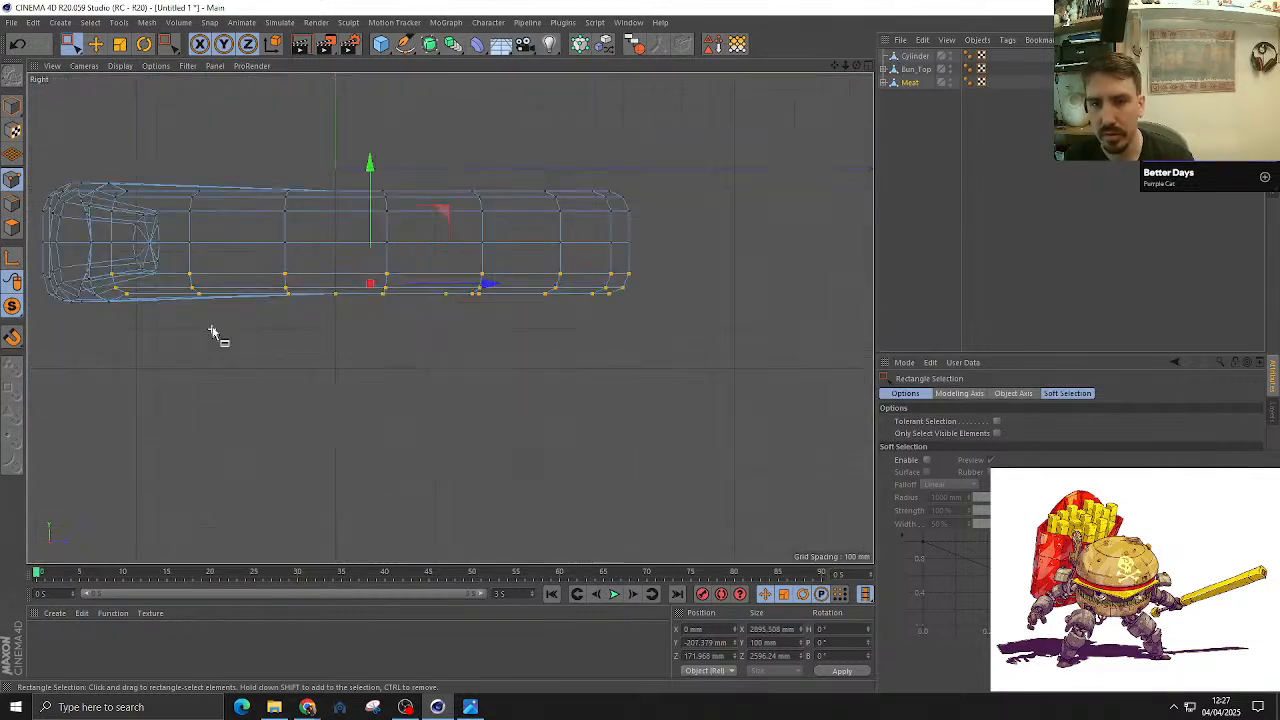
Step: Move the modeling axis of the selected lower-rim points to a vertex on the patty's bottom edge with snapping enabled
scroll(320, 294, "up", 3)
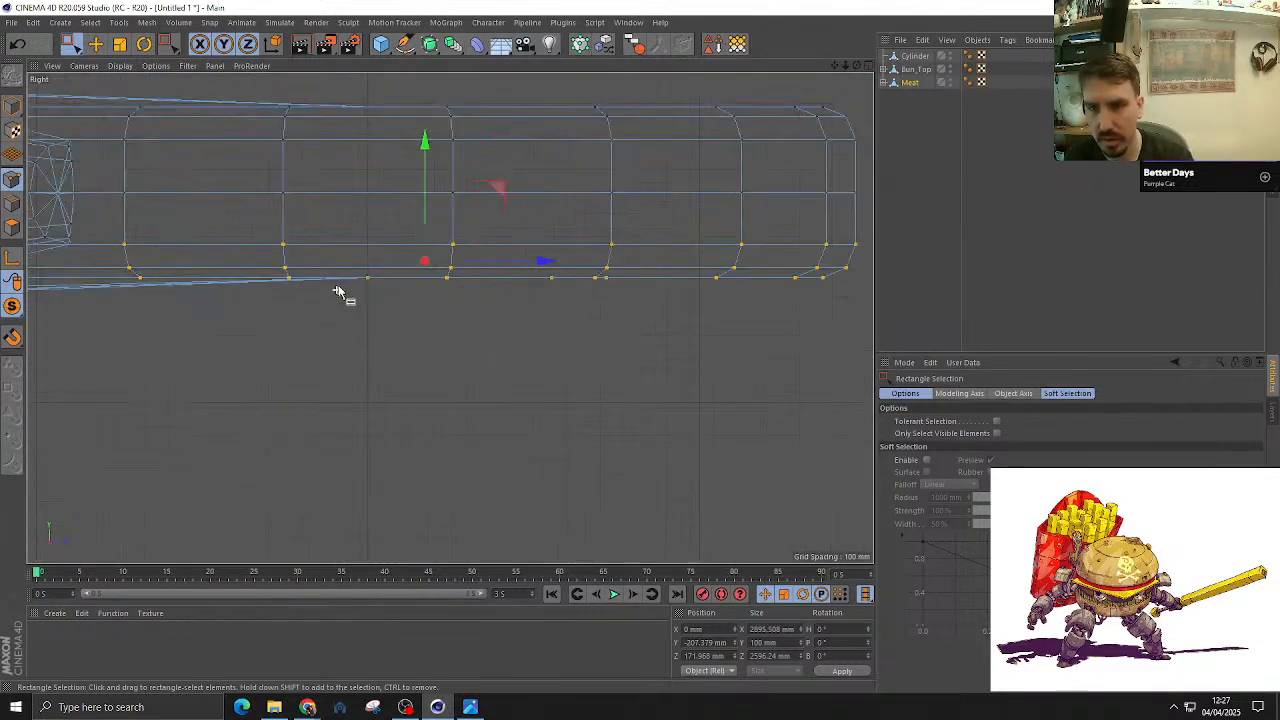
key("e")
mouse_move(381, 274)
left_mouse_down()
mouse_move(319, 293)
mouse_move(374, 276)
left_mouse_up()
key("shift+s")
middle_click_drag(337, 292, 645, 294, "alt")
scroll(640, 291, "down", 3)
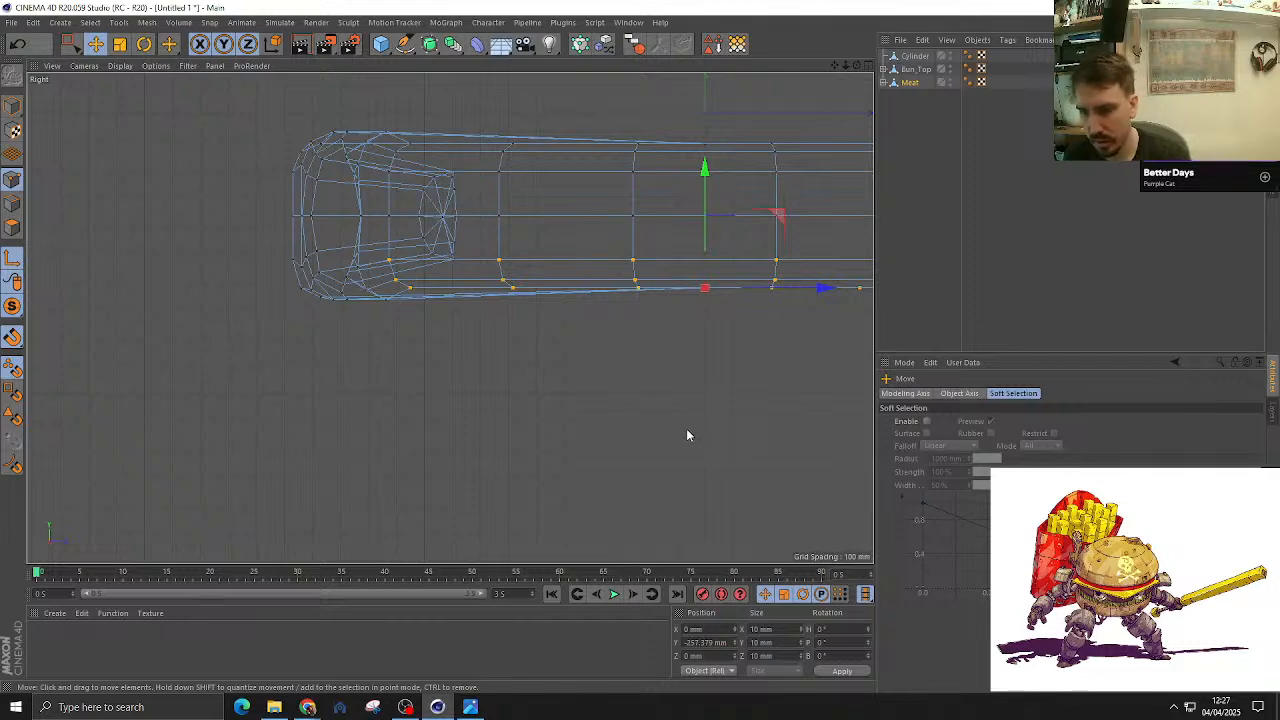
key("l")
Step: Snap the selected rim points to the patty's lowest front vertex height and set their Z position to 0 mm
scroll(260, 277, "up", 4)
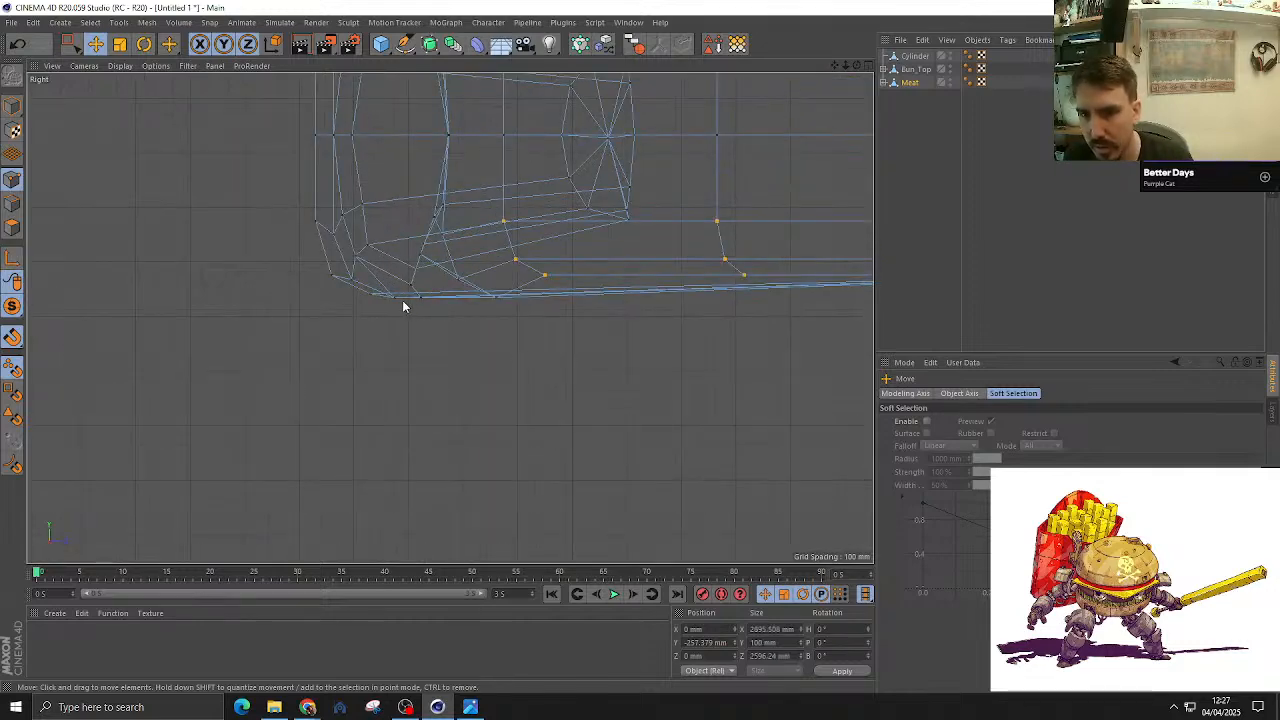
left_click(394, 297)
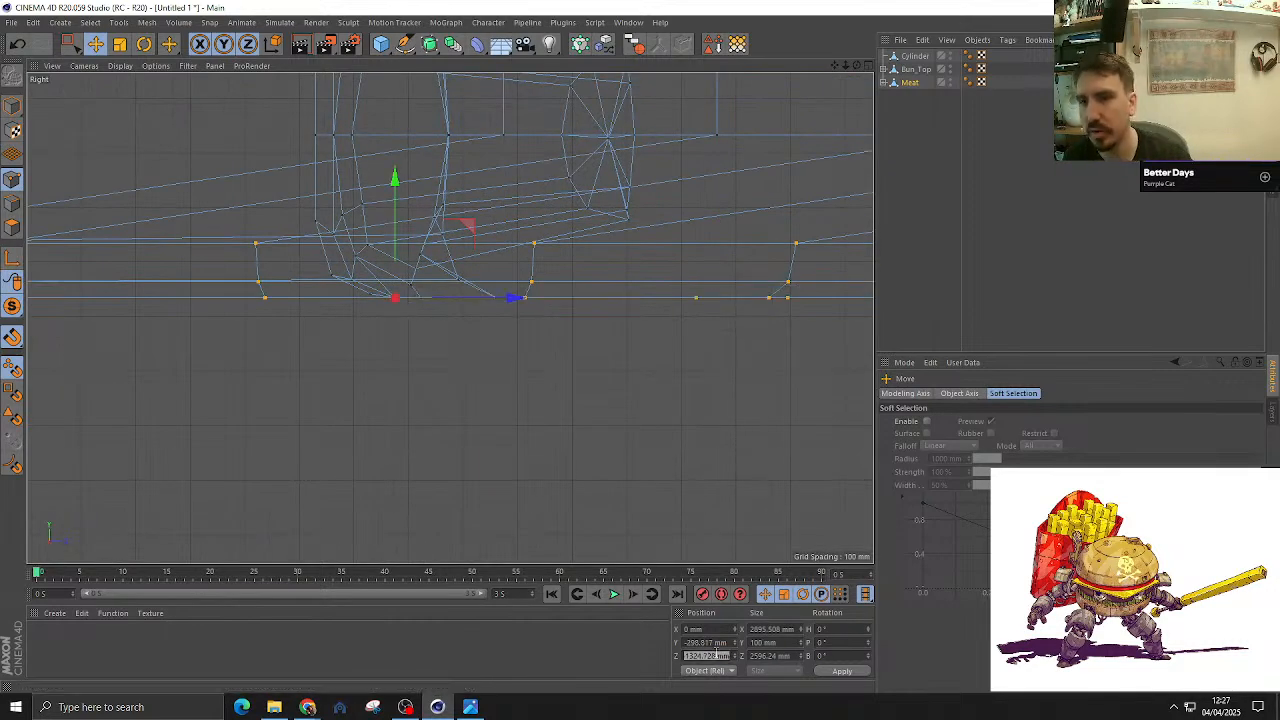
type("0")
key("Return")
Step: Select the stray points lying inside the rim on the patty's underside and delete them
key("F1")
left_click_drag(517, 214, 643, 137, "alt")
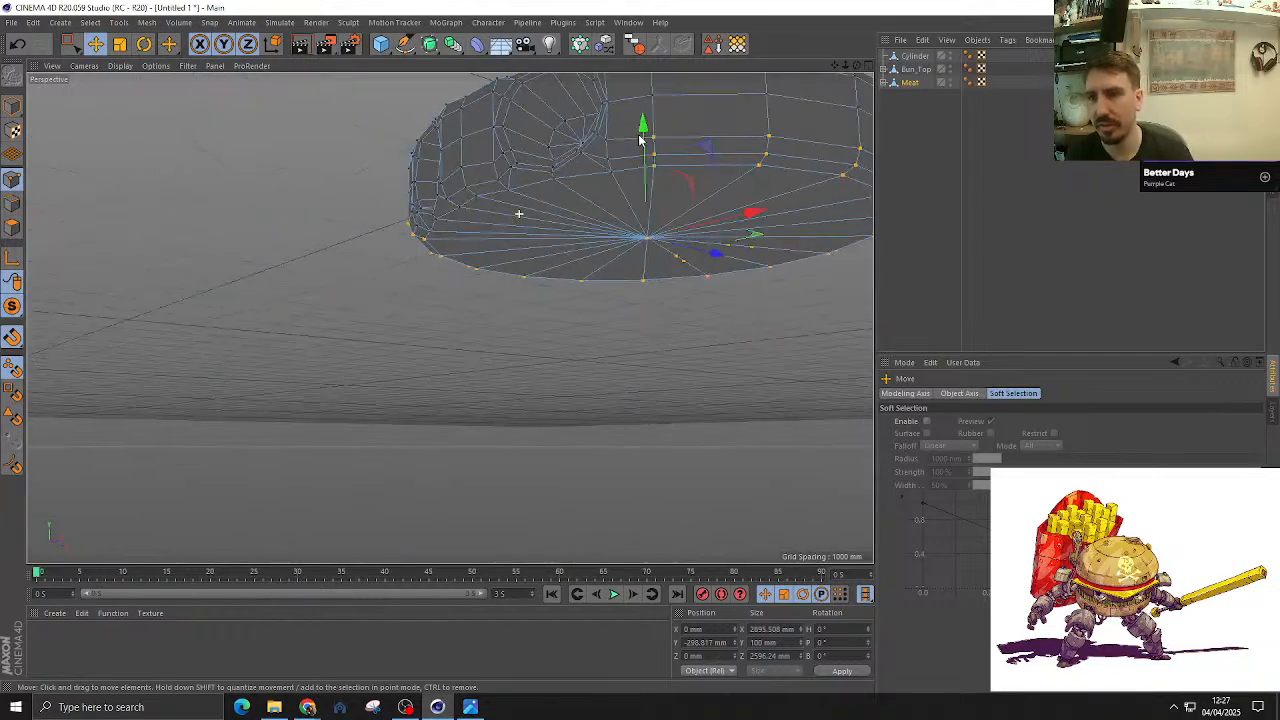
middle_click_drag(578, 223, 309, 326, "alt")
left_click_drag(379, 296, 408, 405, "alt")
scroll(502, 320, "up", 2)
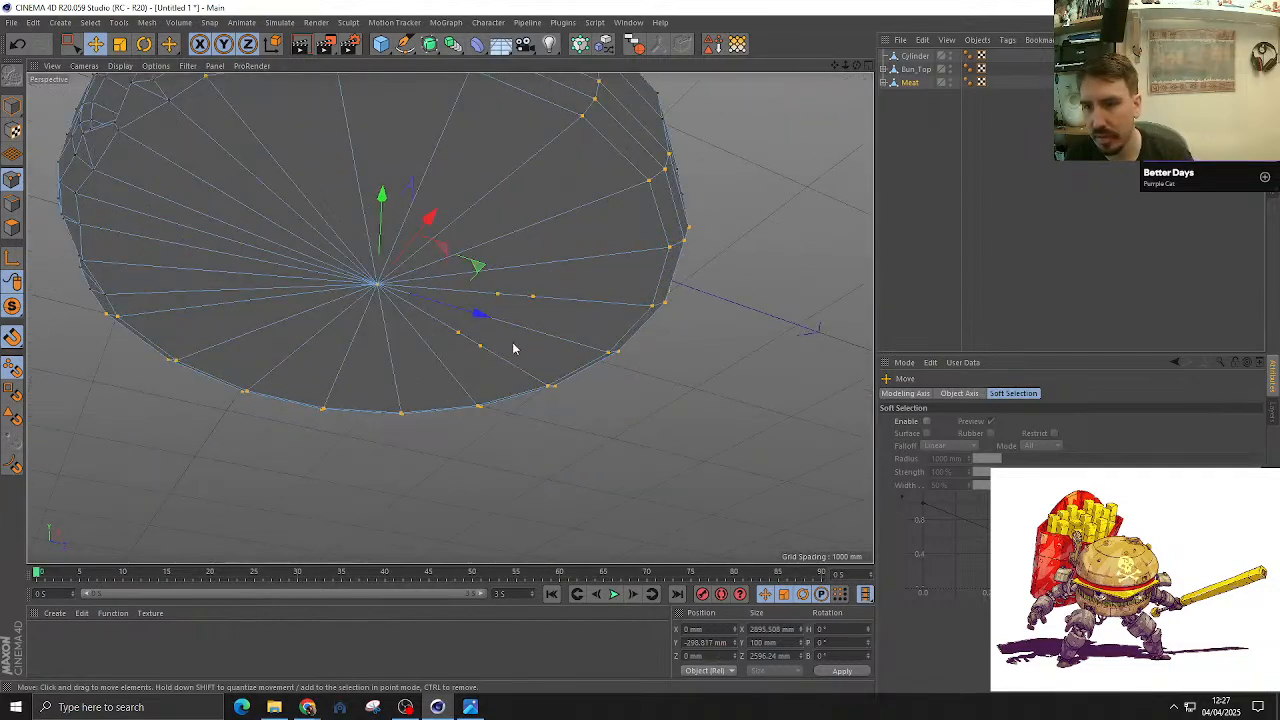
left_click_drag(514, 347, 509, 370, "alt")
key("9")
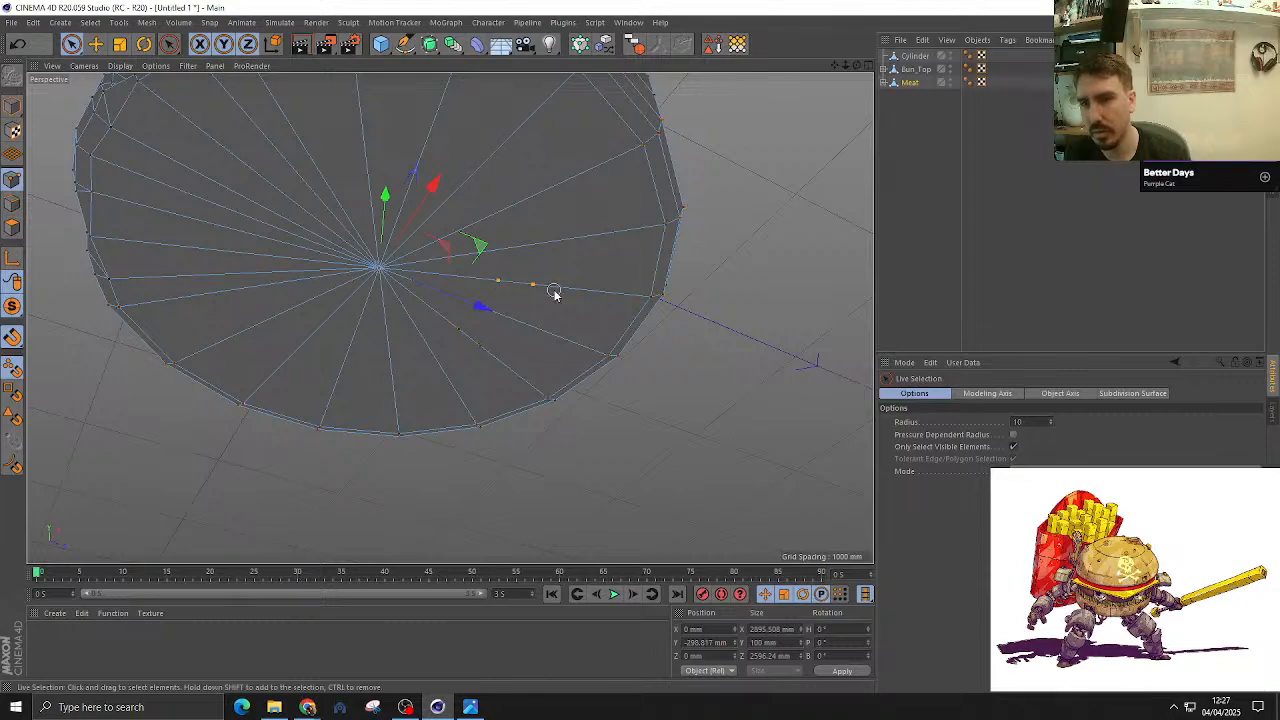
left_click(478, 345)
key("Delete")
Step: Return the Meat patty to whole-object editing and turn off solo display to show the full burger
scroll(571, 443, "down", 3)
left_click_drag(505, 302, 363, 183, "alt")
scroll(506, 280, "up", 4)
left_click_drag(506, 280, 481, 234, "alt")
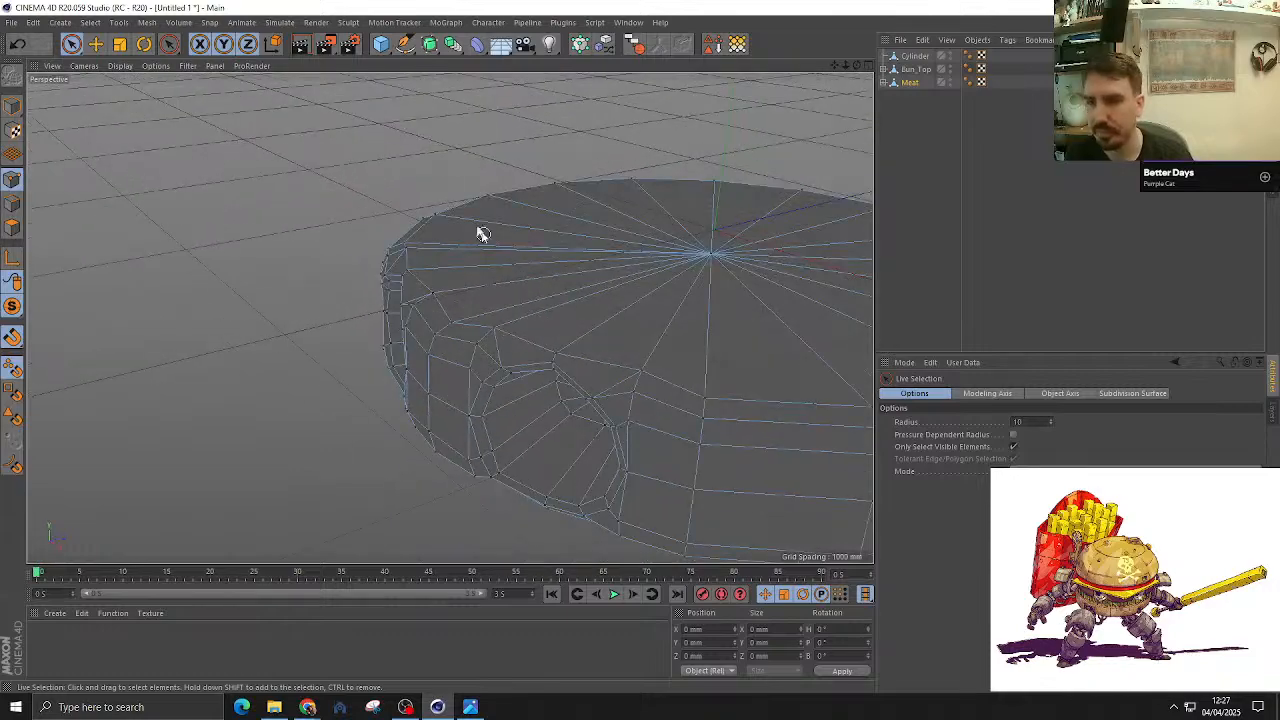
scroll(481, 234, "down", 4)
left_click_drag(551, 274, 100, 185, "alt")
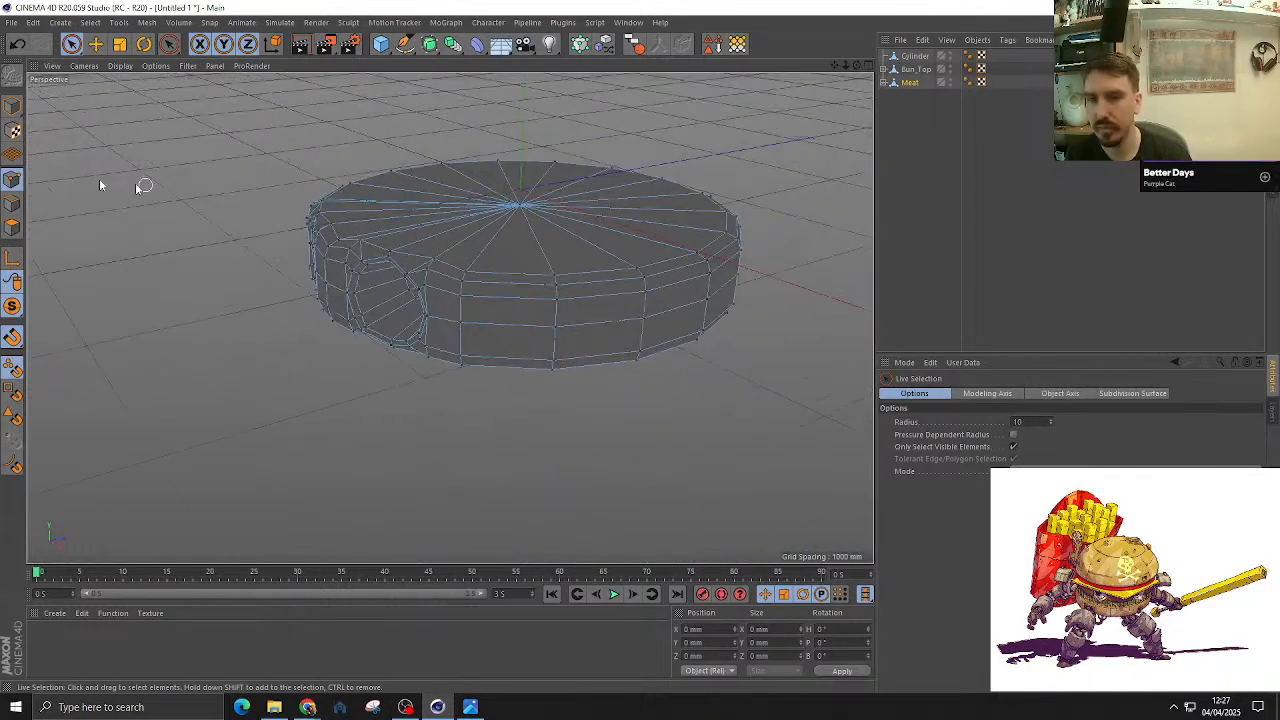
left_click(100, 43)
left_click(12, 106)
left_click_drag(449, 317, 838, 124, "alt")
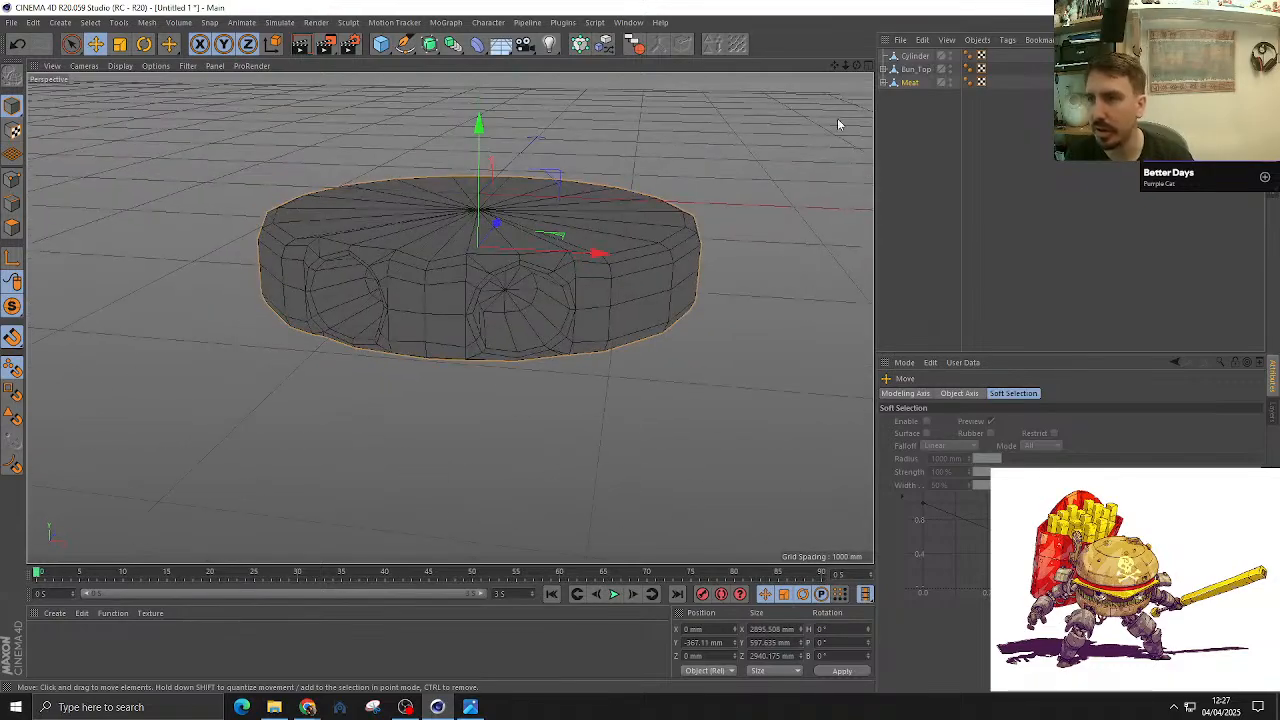
left_click(12, 306)
left_click(125, 328)
left_click_drag(630, 352, 450, 295, "alt")
middle_click_drag(665, 397, 349, 338, "alt")
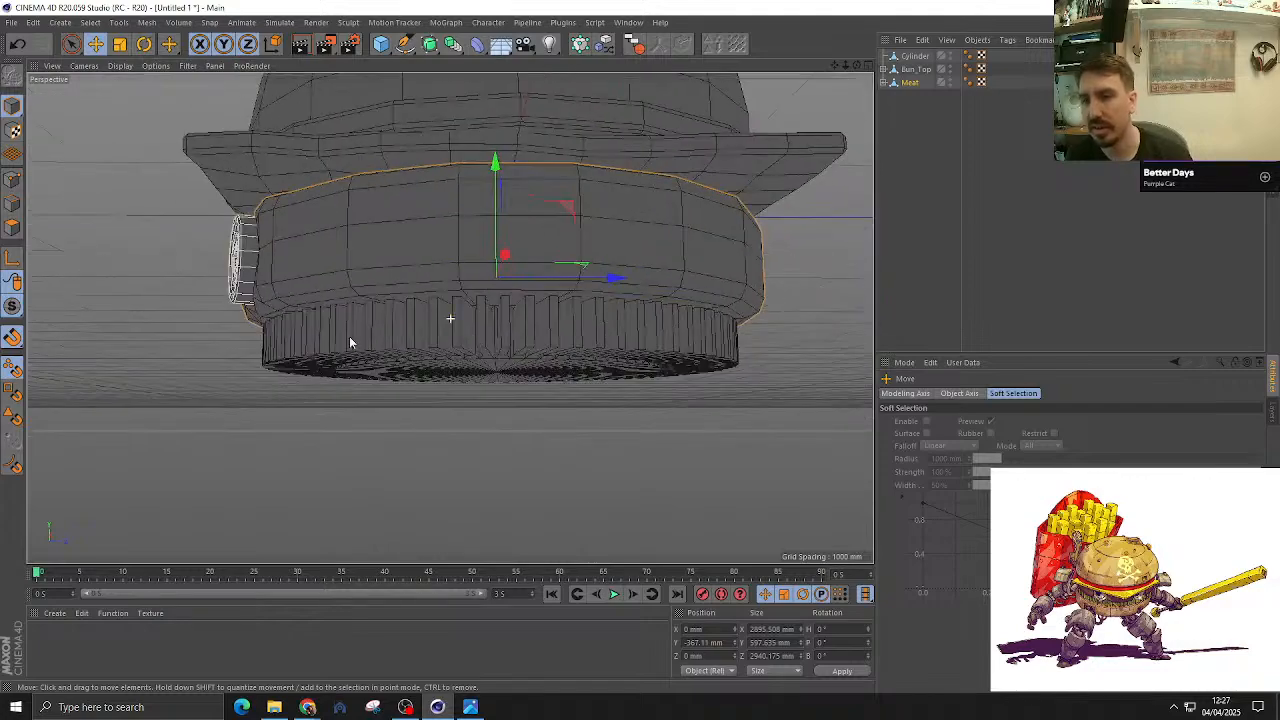
left_click_drag(349, 342, 520, 342, "alt")
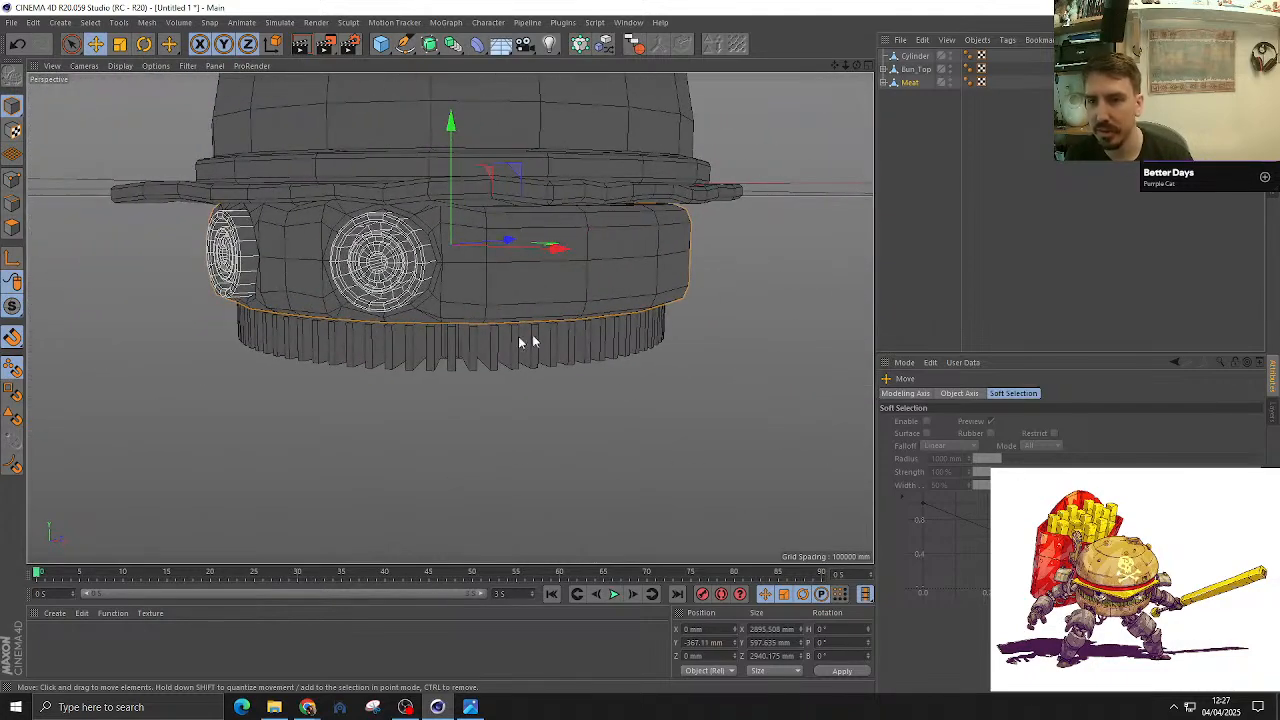
Step: Reorder the toothed Cylinder below Meat in the object hierarchy and hide the grid in the perspective view
left_click_drag(912, 56, 912, 88)
left_click_drag(640, 290, 466, 283, "alt")
left_click(216, 66)
mouse_move(187, 66)
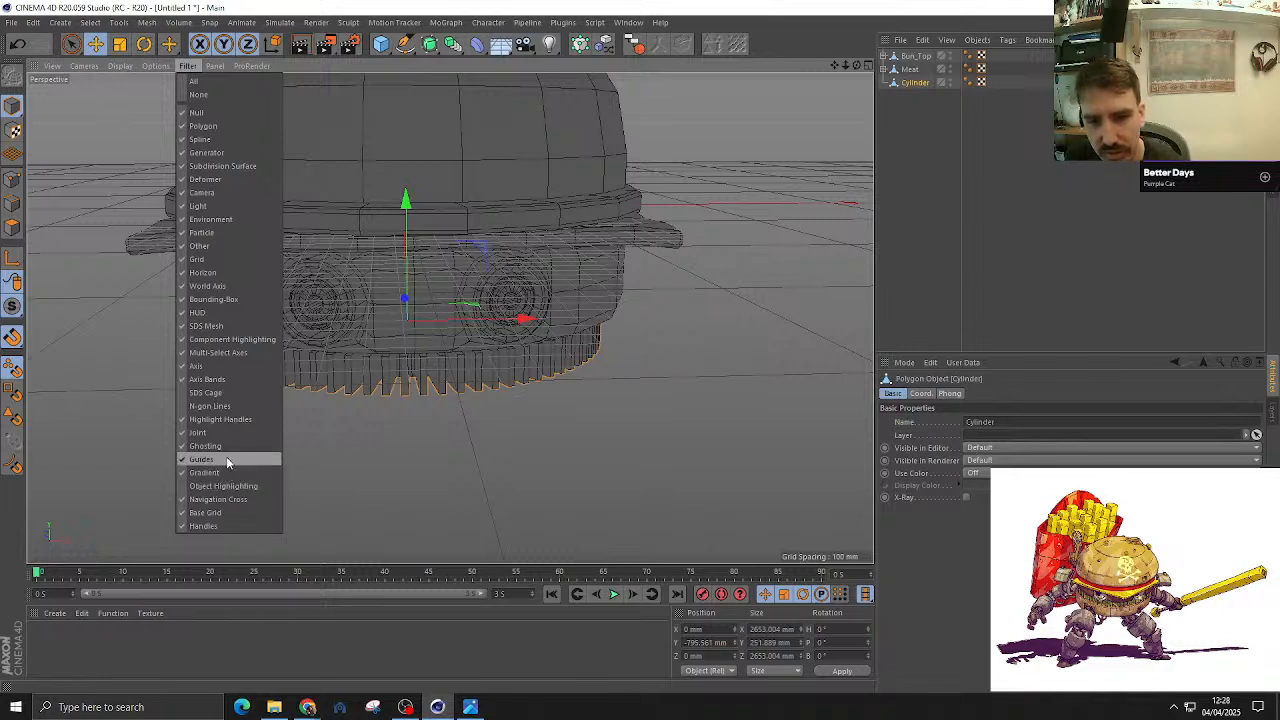
left_click(209, 260)
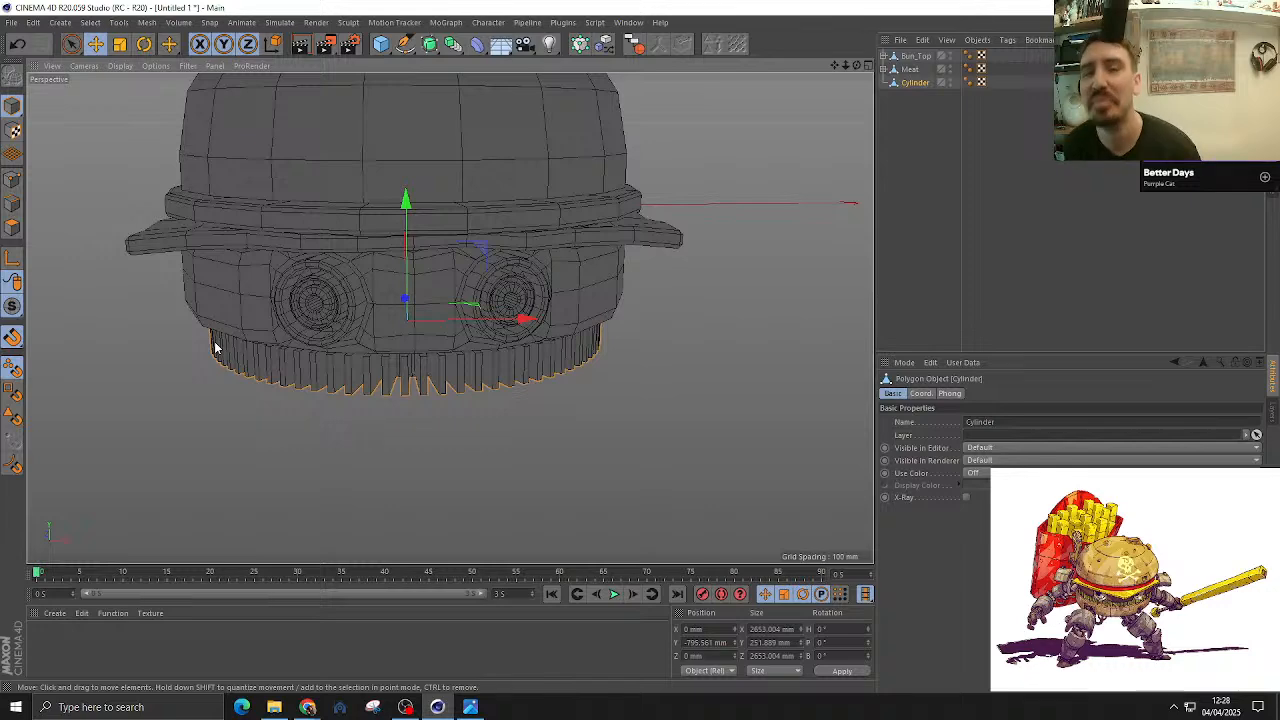
Step: Scale the toothed cylinder horizontally to about 2762 mm across, keeping its height
left_click_drag(214, 347, 500, 300, "alt")
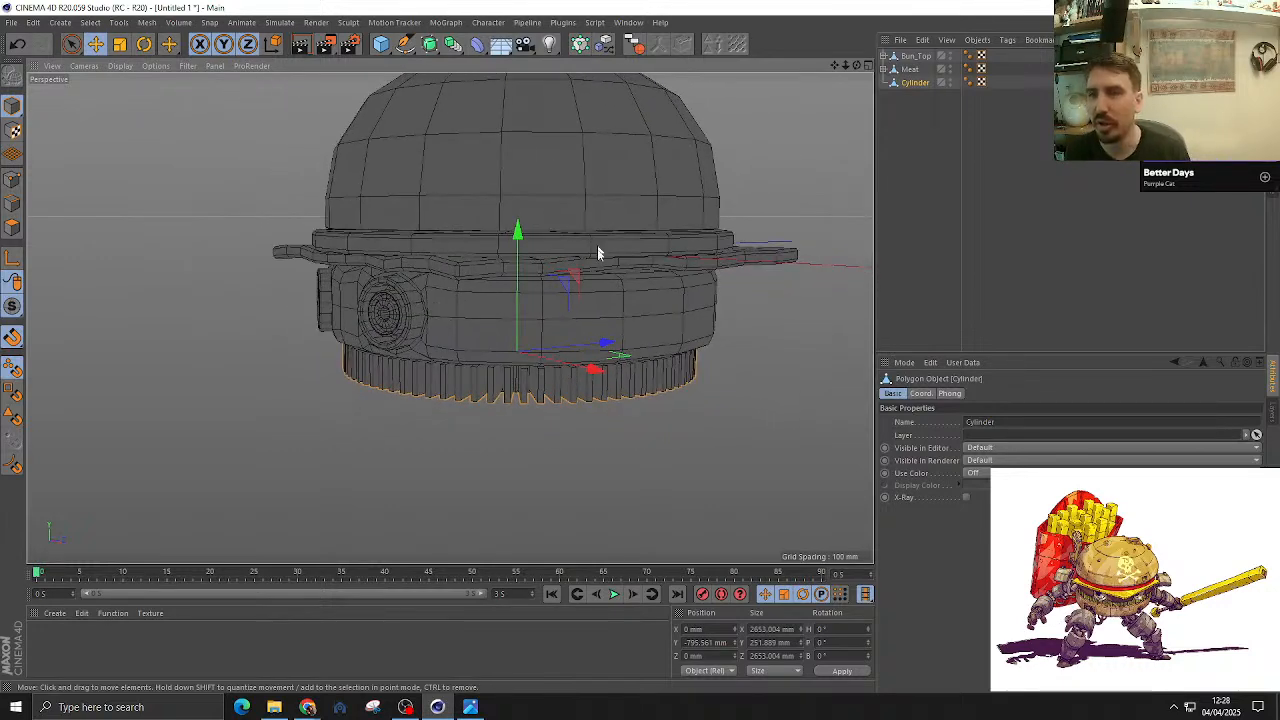
left_click_drag(598, 253, 628, 243, "alt")
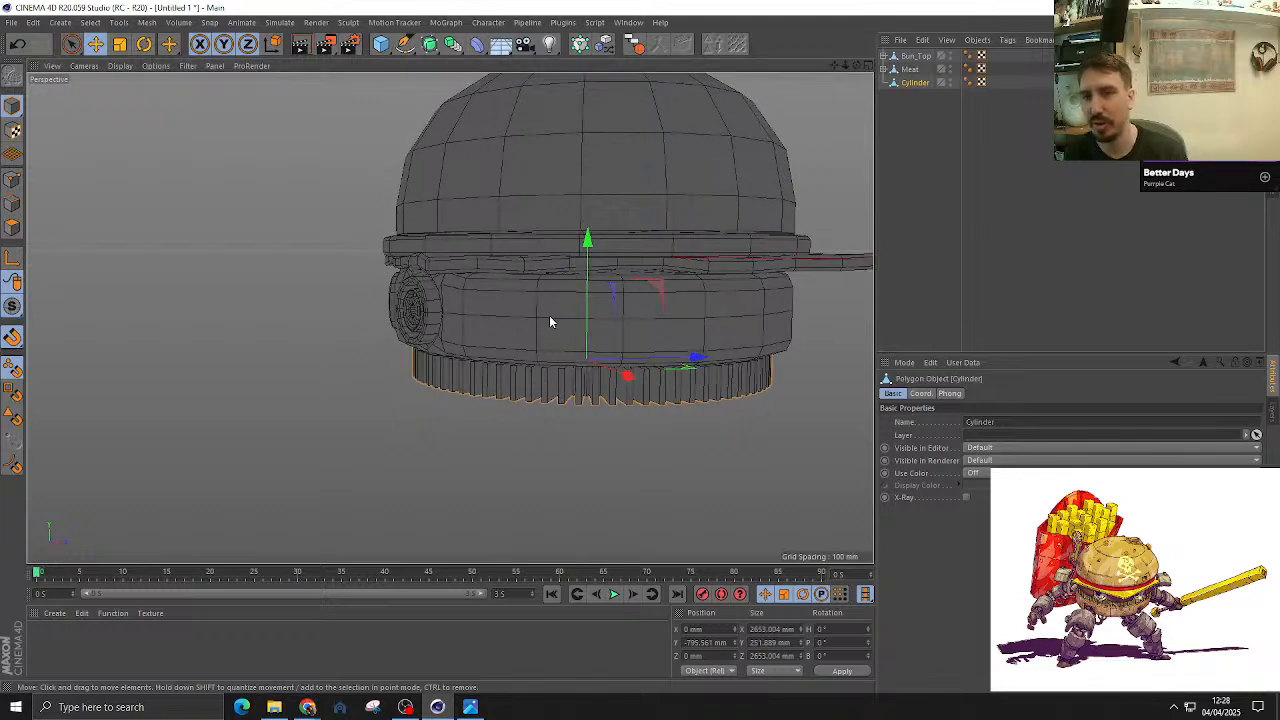
scroll(549, 315, "up", 5)
scroll(539, 316, "down", 5)
scroll(495, 321, "down", 3)
scroll(540, 360, "up", 2)
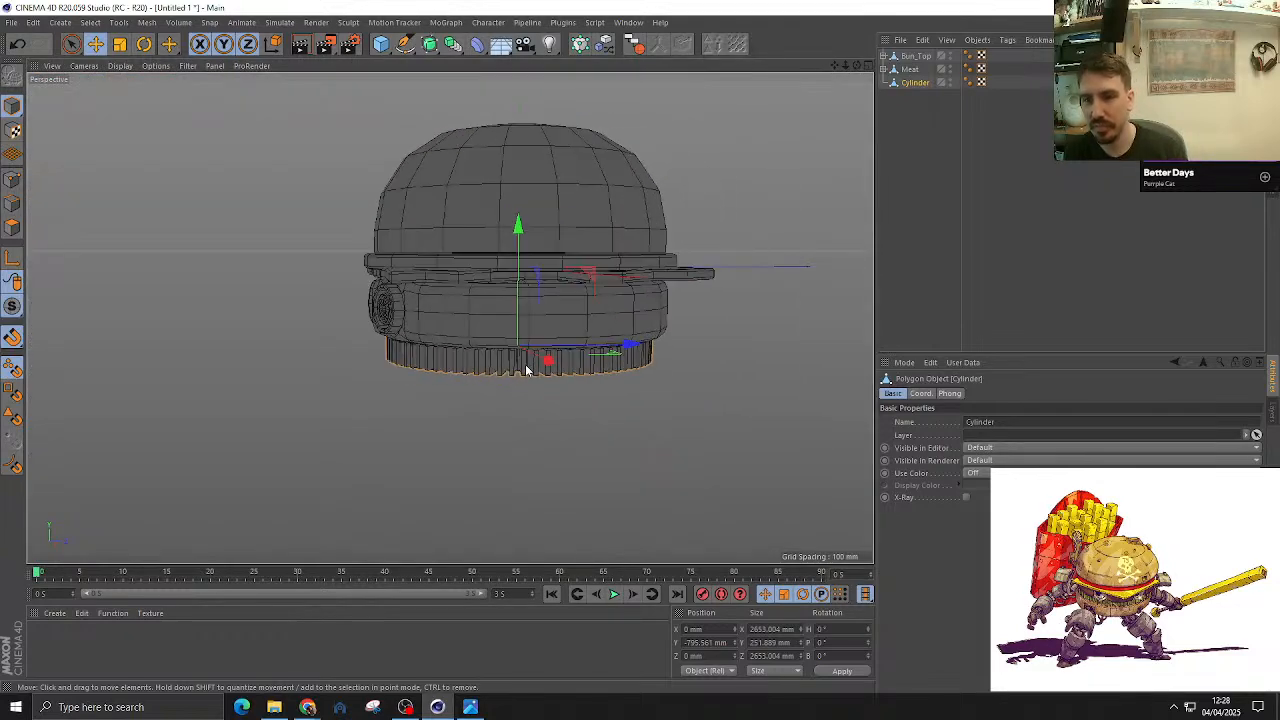
key("t")
left_click_drag(482, 419, 356, 422)
key("F3")
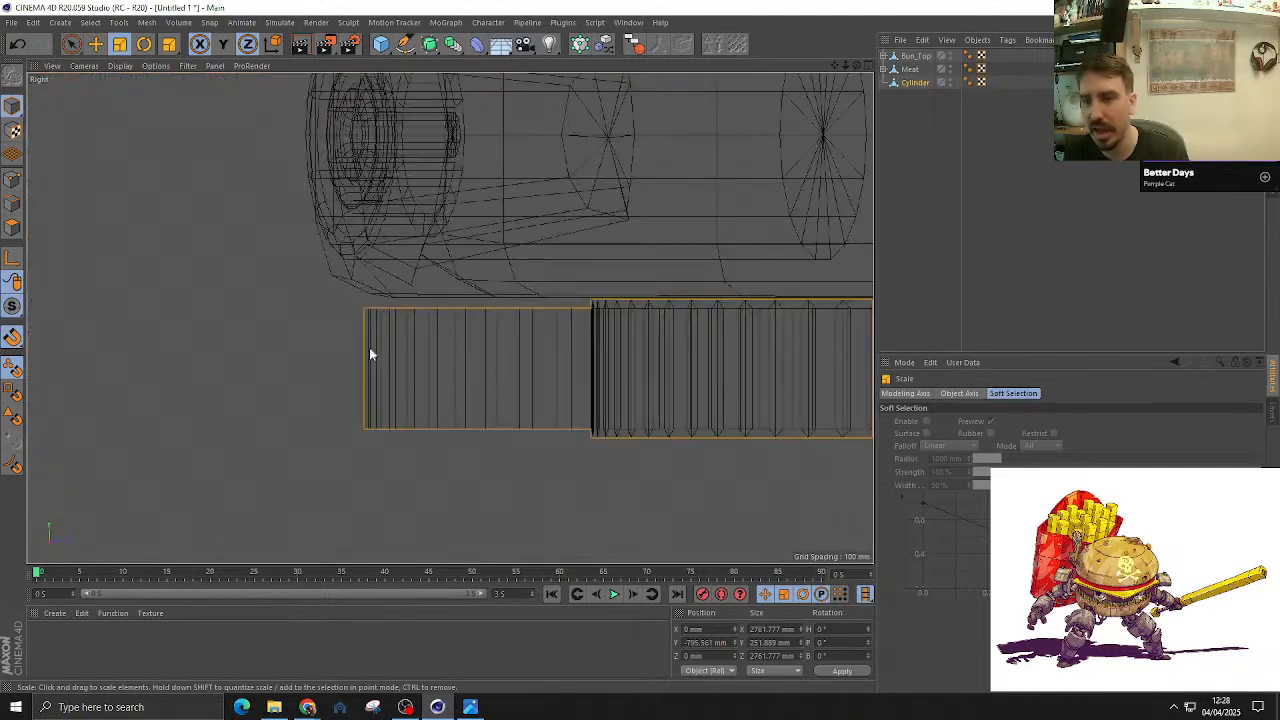
Step: Raise the toothed cylinder against the patty's underside, to a Y position of about -780 mm
scroll(511, 357, "up", 4)
scroll(433, 373, "down", 2)
scroll(433, 373, "up", 3)
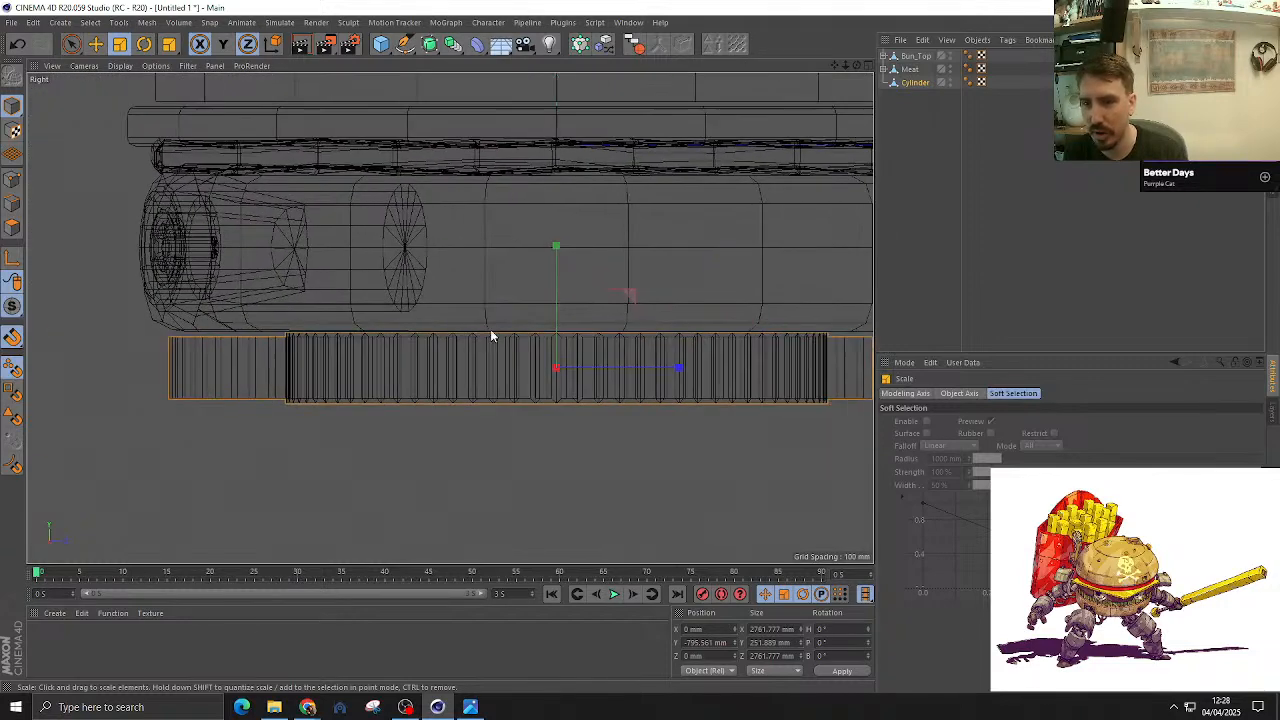
key("e")
left_click_drag(587, 297, 588, 282)
key("F1")
left_click_drag(480, 335, 544, 340, "alt")
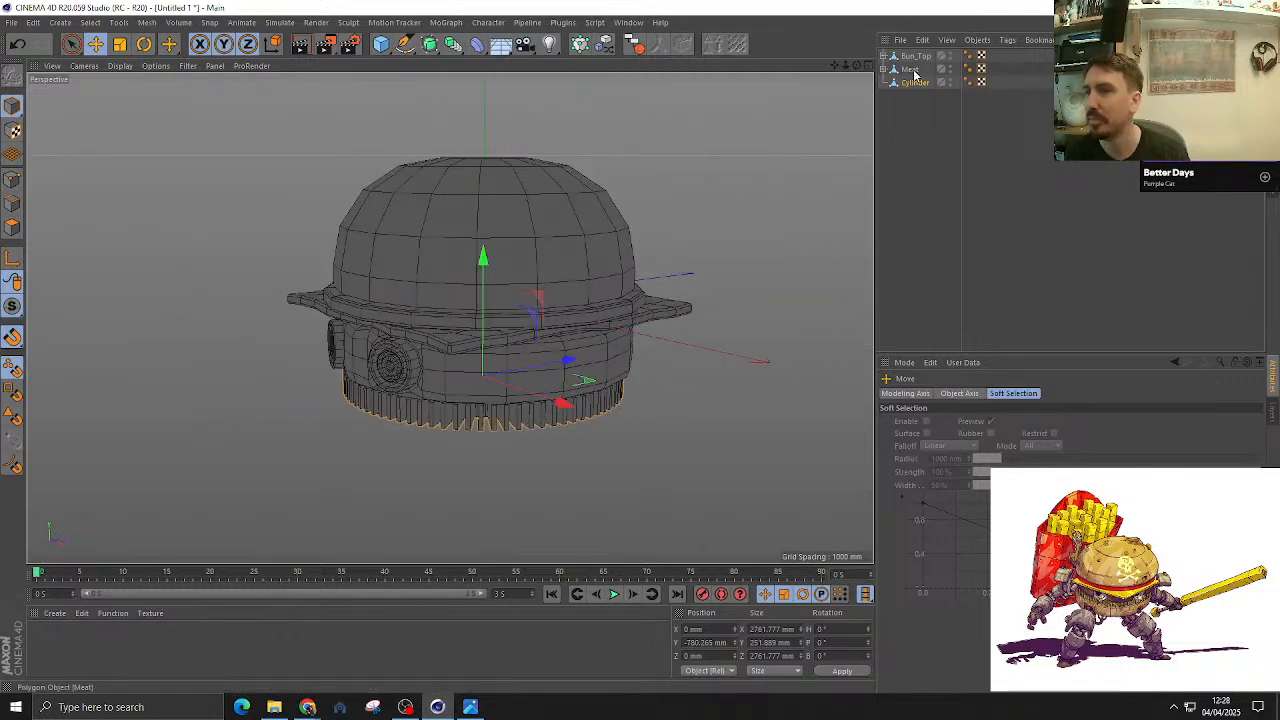
Step: Add a cylinder primitive and resize it to the bun's width, with a radius of about 1451 mm and height of about 731 mm
left_click_drag(540, 242, 535, 165, "alt")
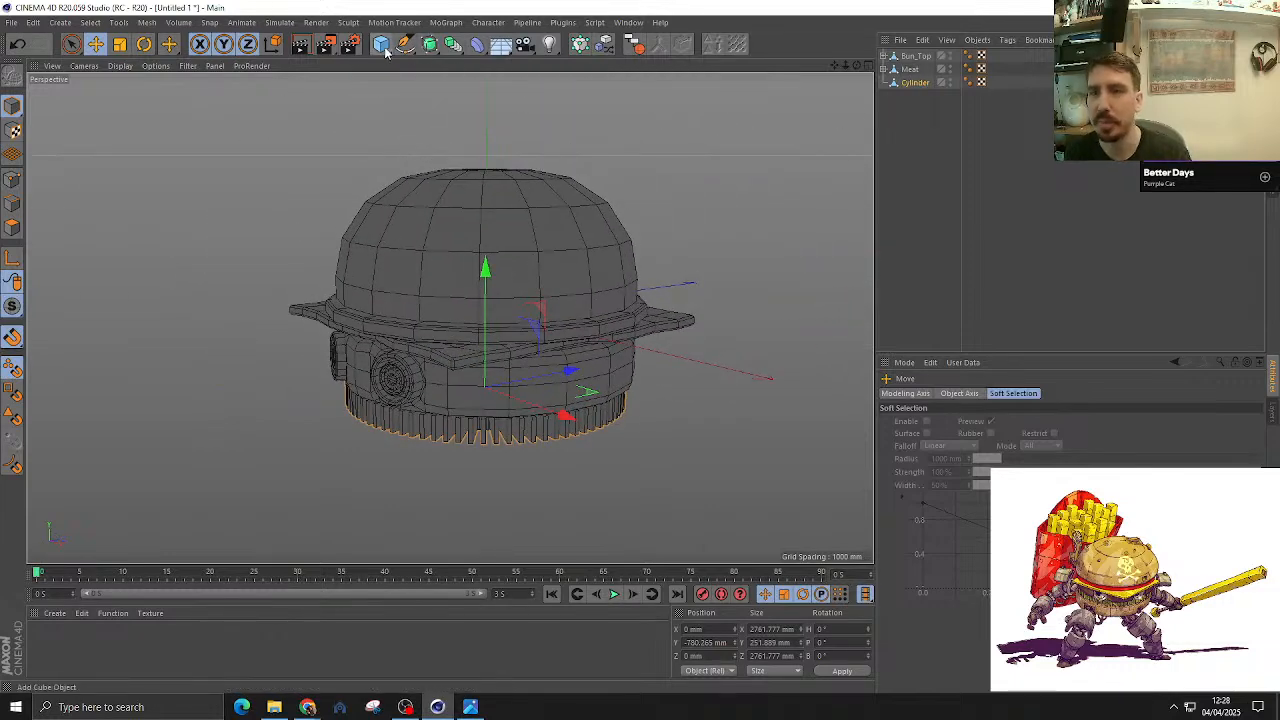
left_click_drag(385, 48, 627, 61)
key("F2")
key("F3")
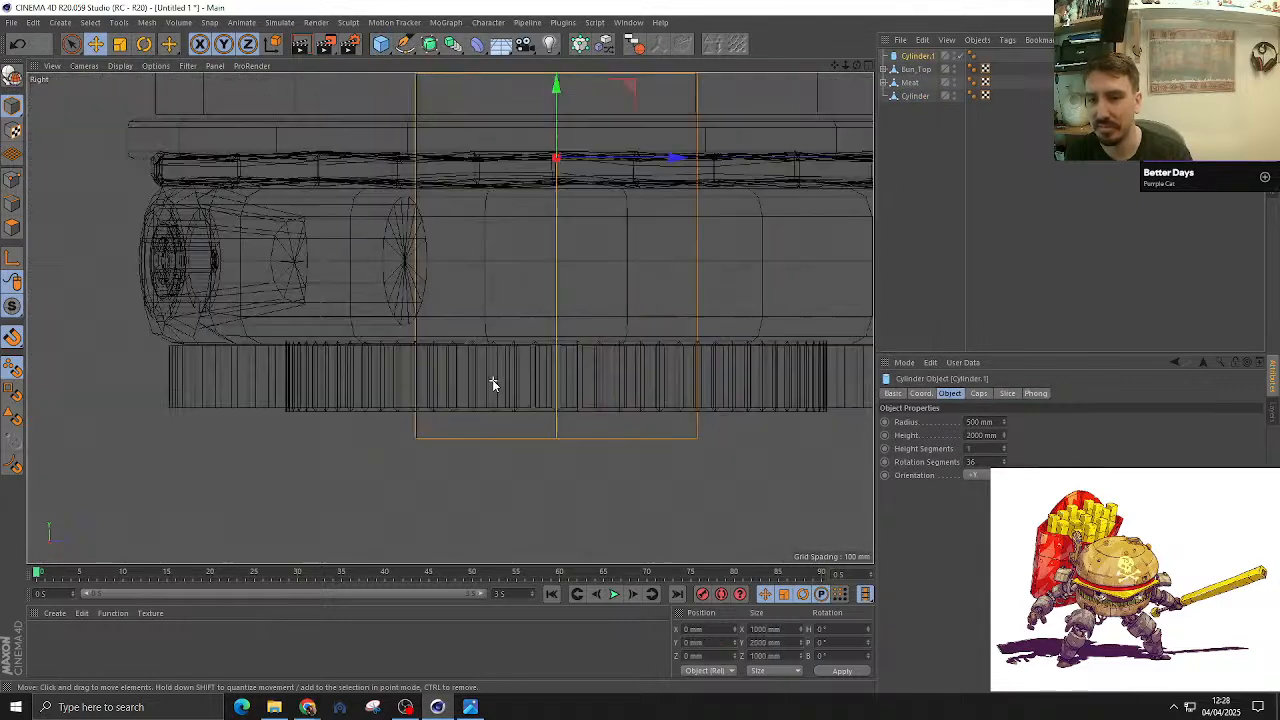
scroll(492, 379, "down", 5)
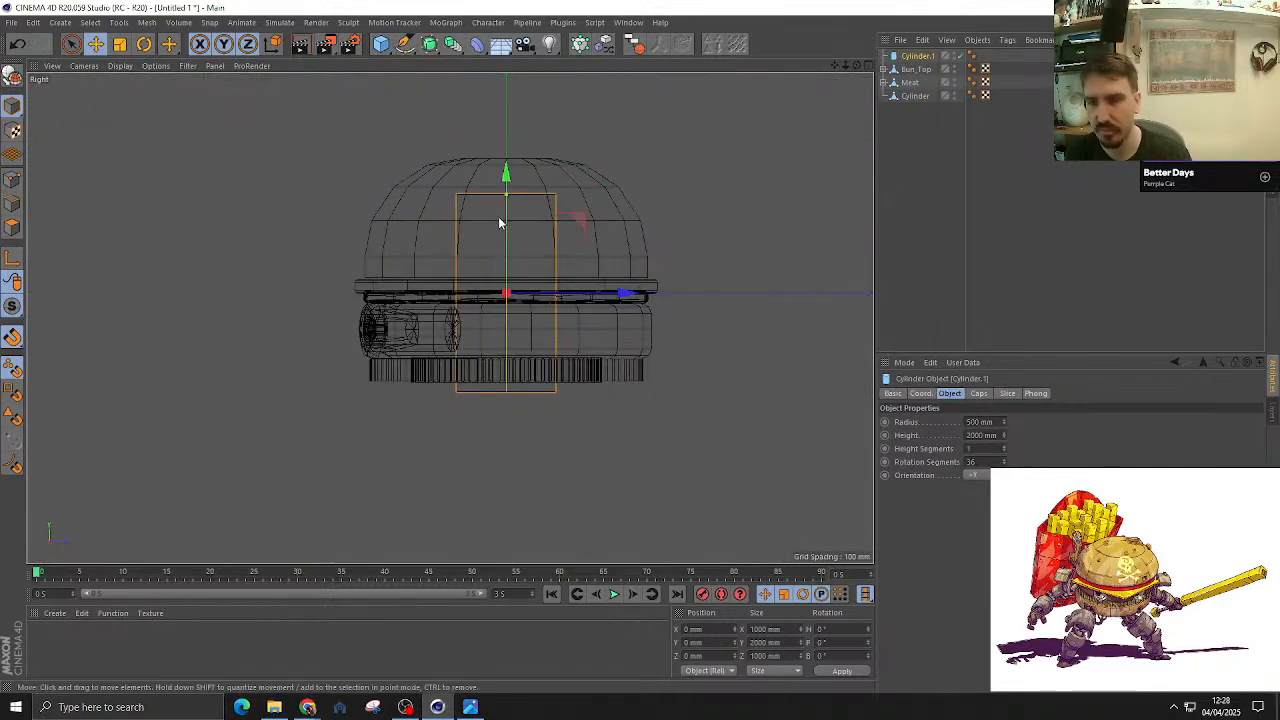
key("F2")
key("F4")
scroll(514, 363, "down", 5)
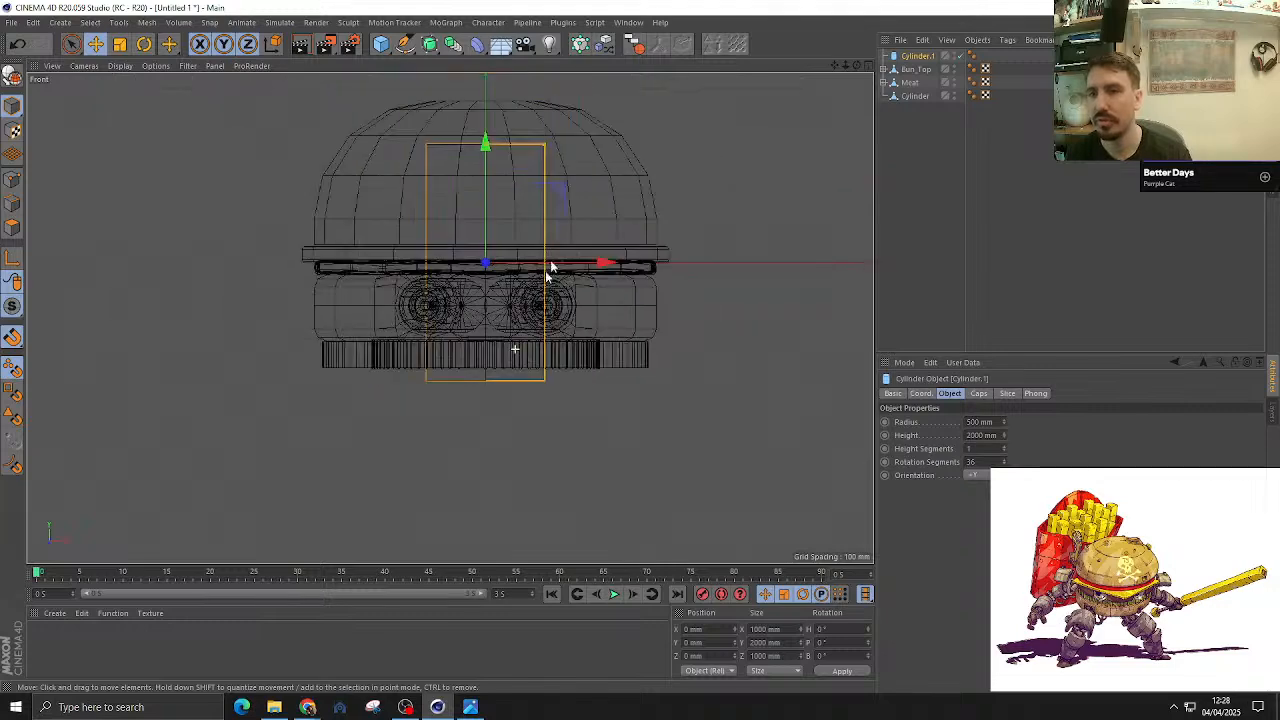
left_click_drag(549, 148, 658, 240)
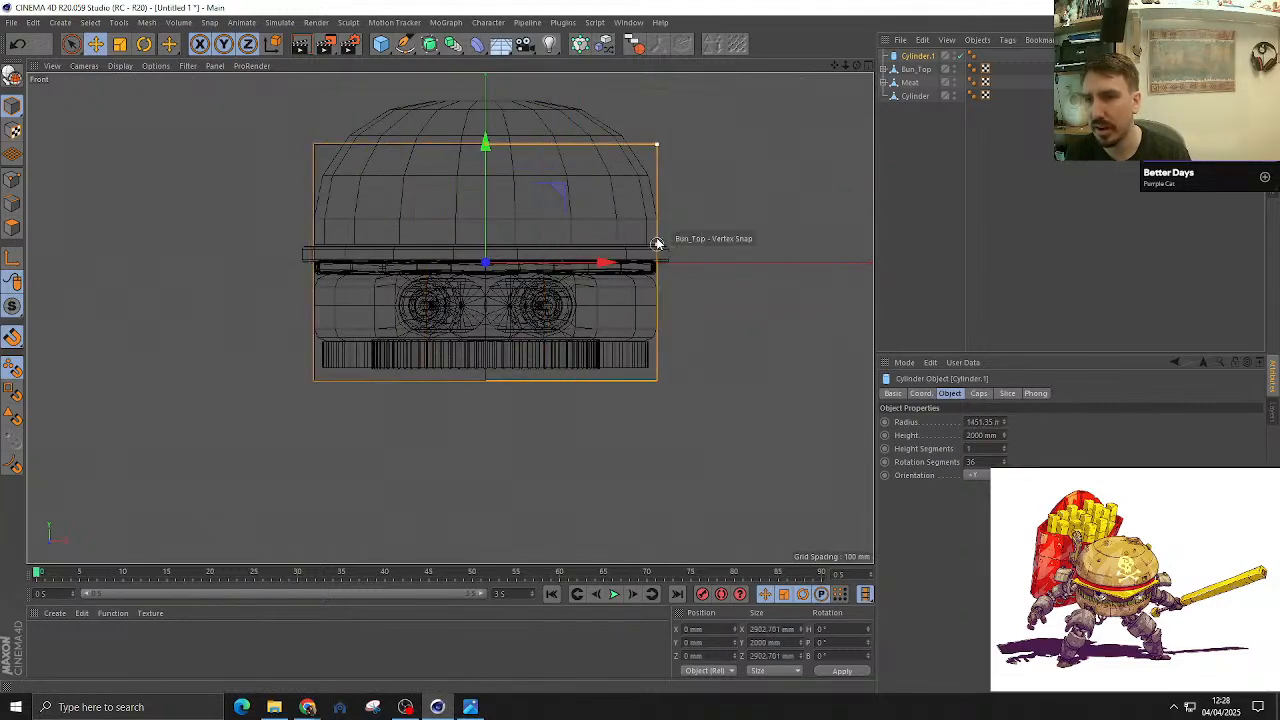
left_click_drag(486, 143, 488, 220)
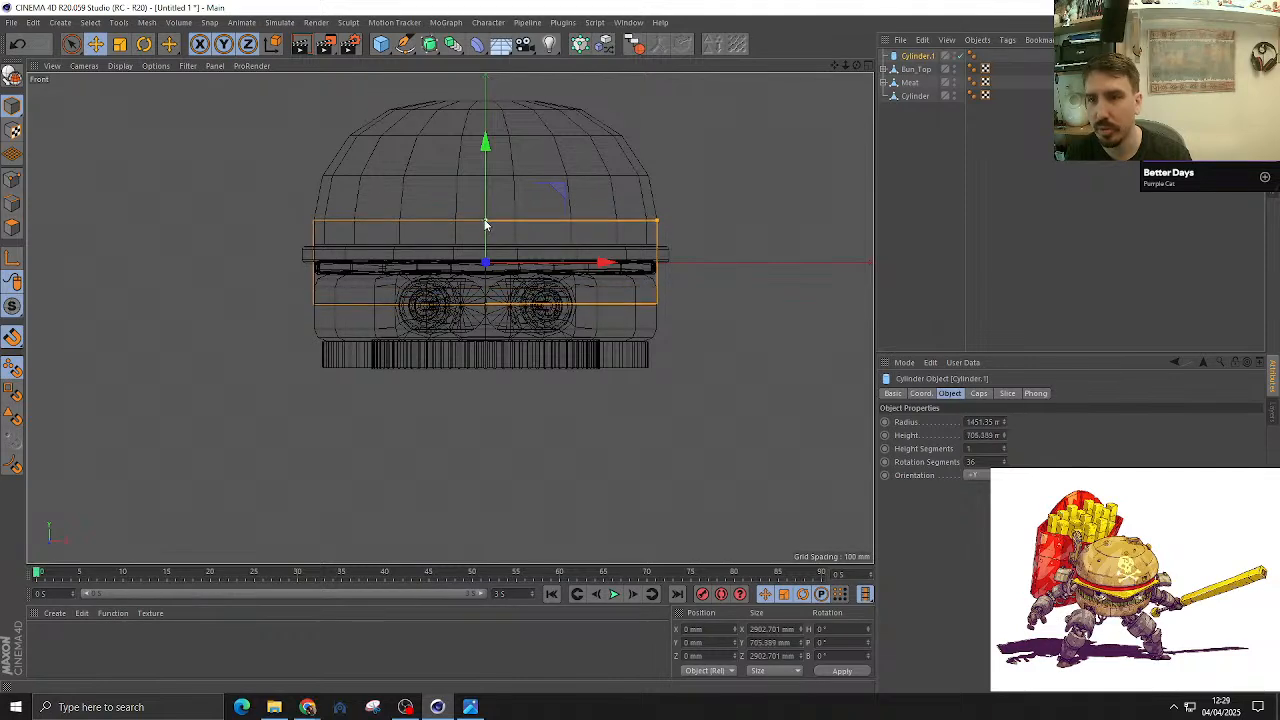
Step: Lower the new cylinder beneath the toothed layer to about Y -1167 mm and set its height to 600 mm
key("F1")
key("F2")
key("F3")
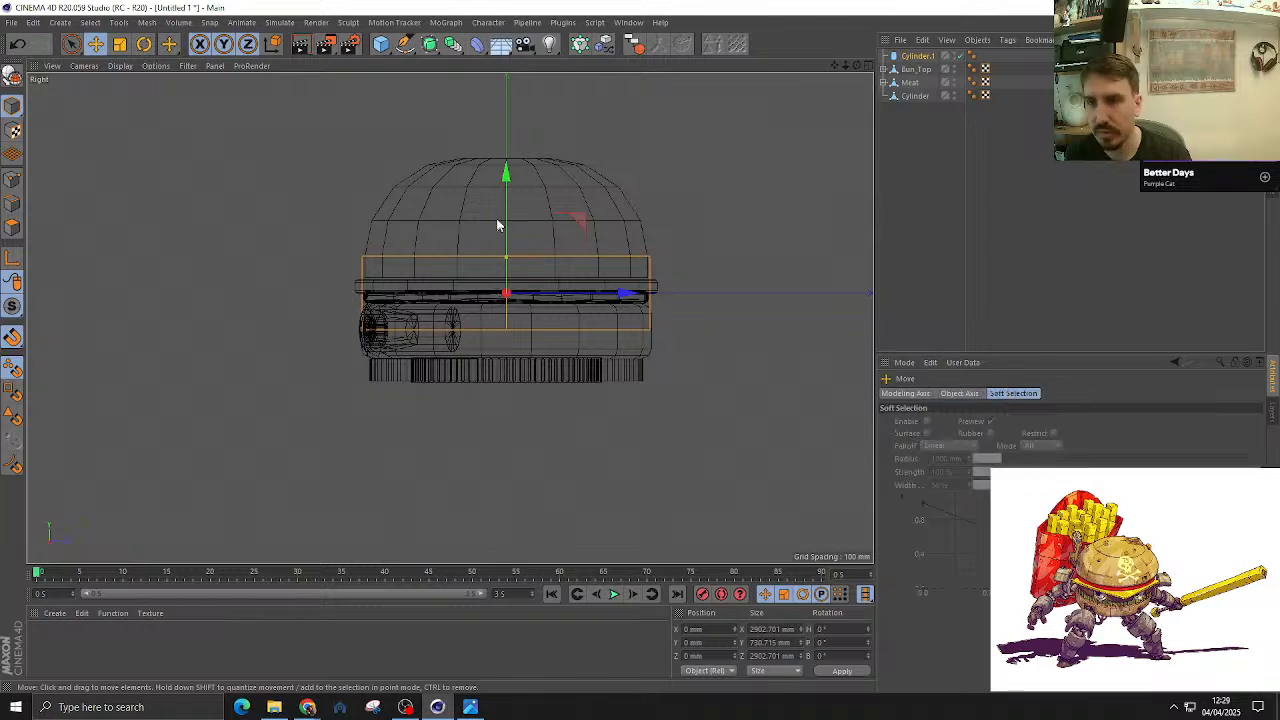
left_click_drag(500, 223, 506, 318)
left_click(913, 57)
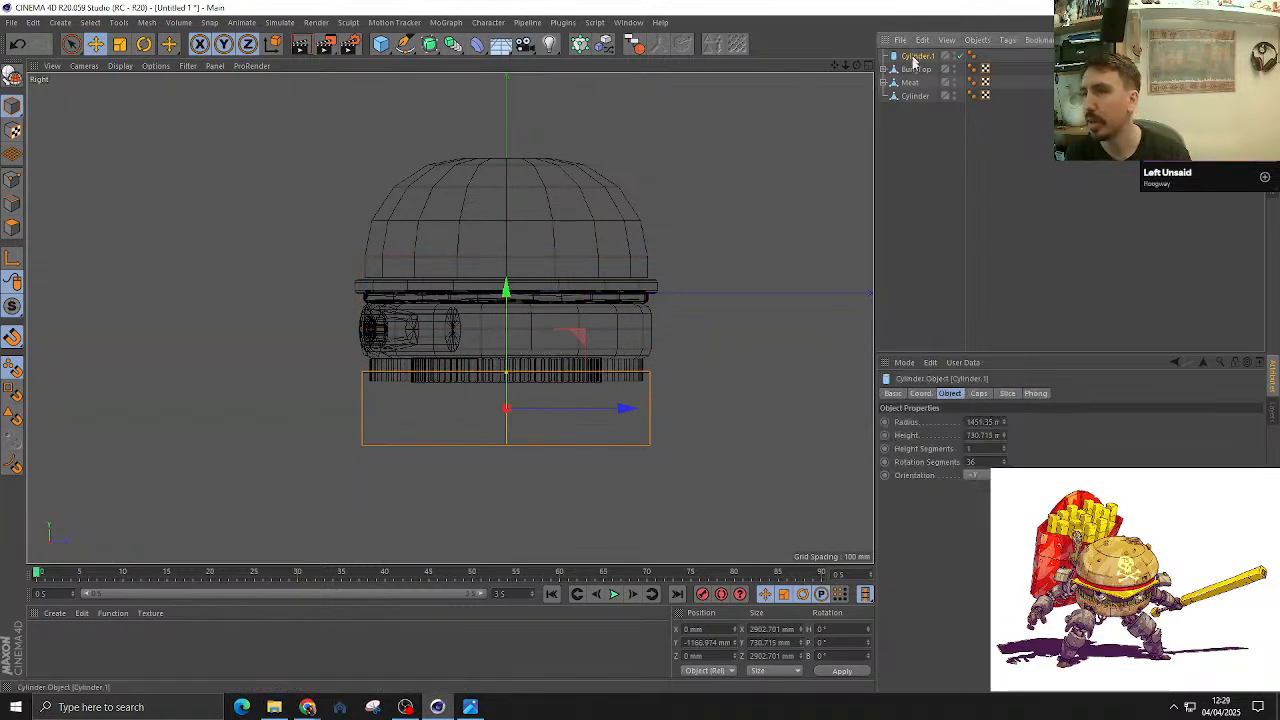
left_click(984, 433)
type("600")
key("Return")
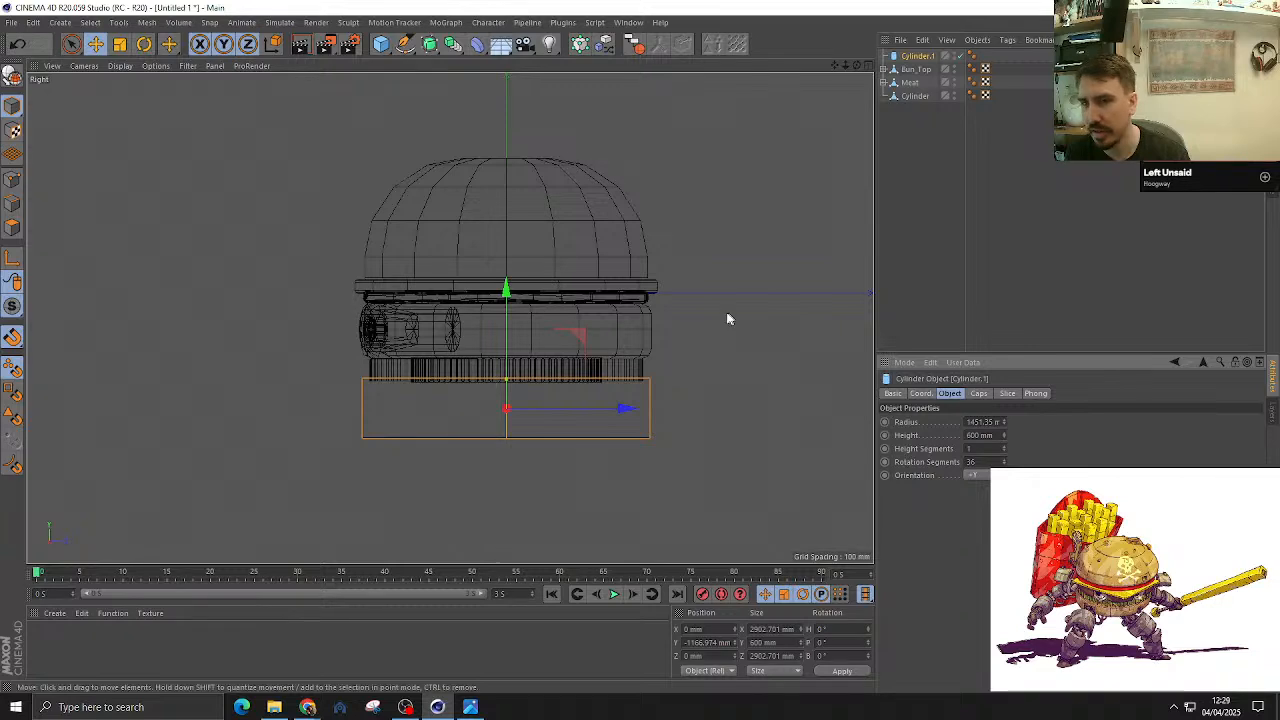
Step: Switch Bun_Top to polygon editing and select all of its polygons
left_click(916, 70)
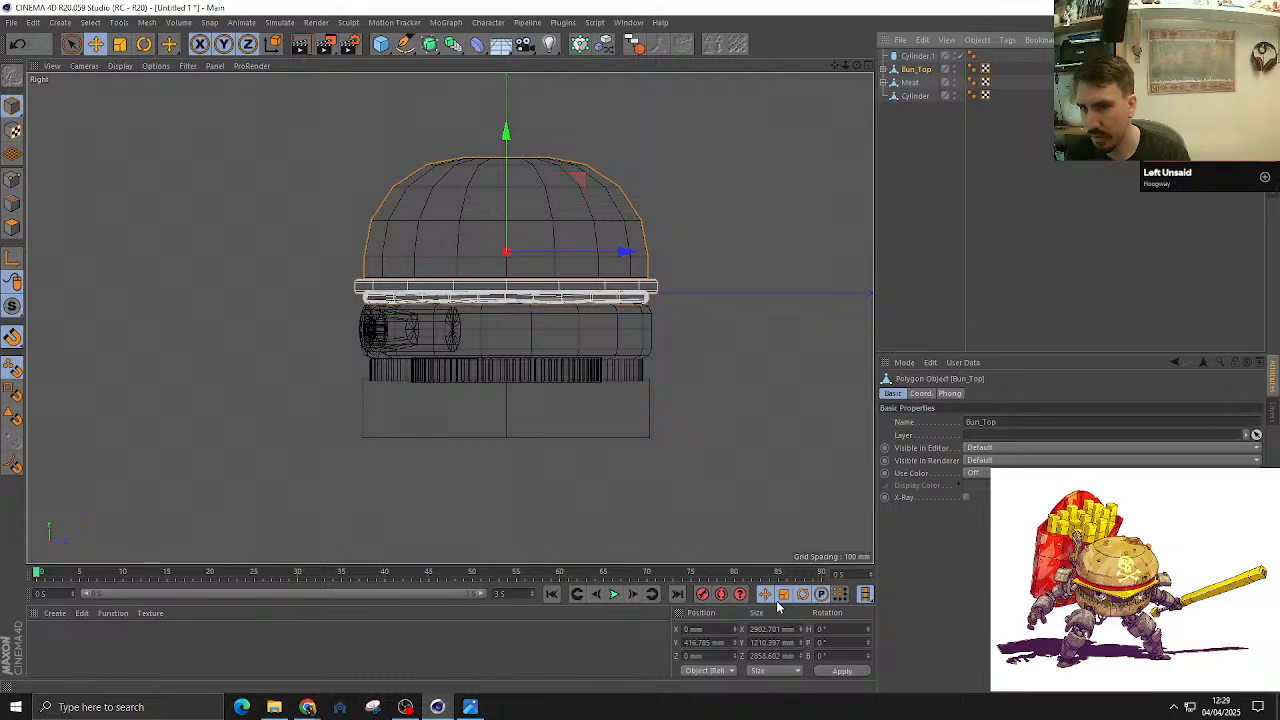
key("F1")
left_click_drag(592, 366, 590, 319, "alt")
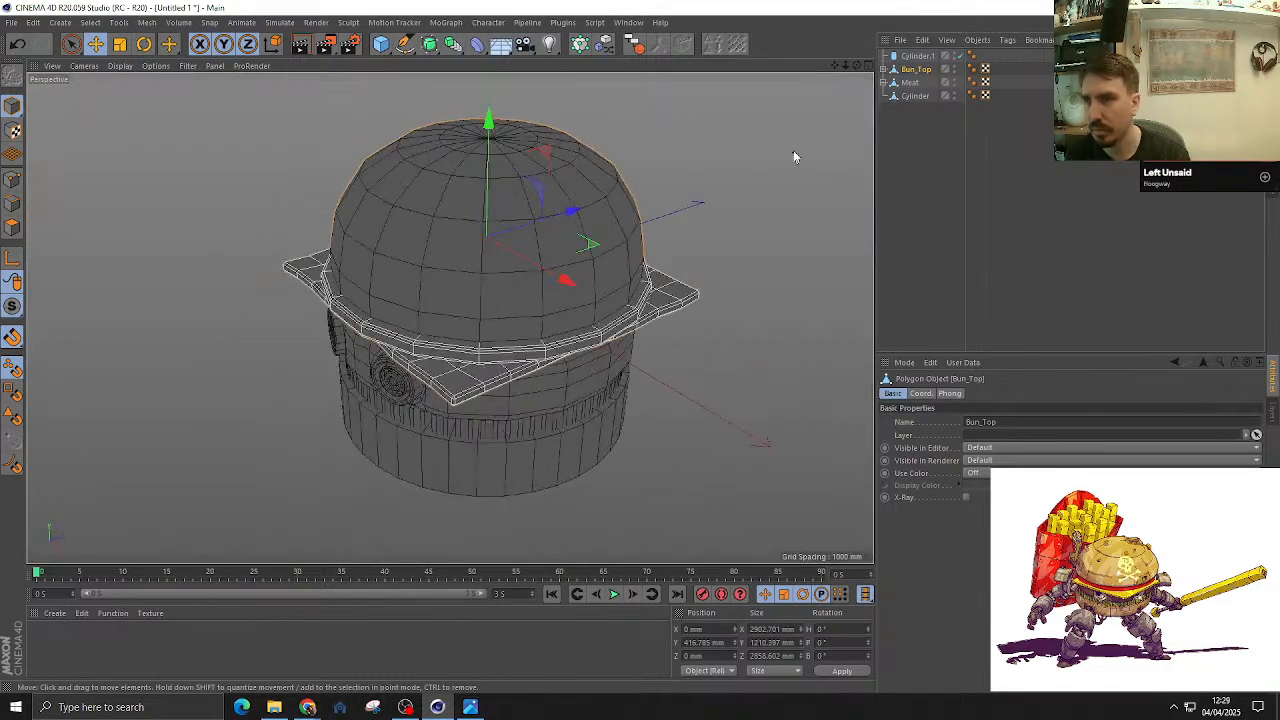
left_click(12, 227)
key("ctrl+a")
key("shift+s")
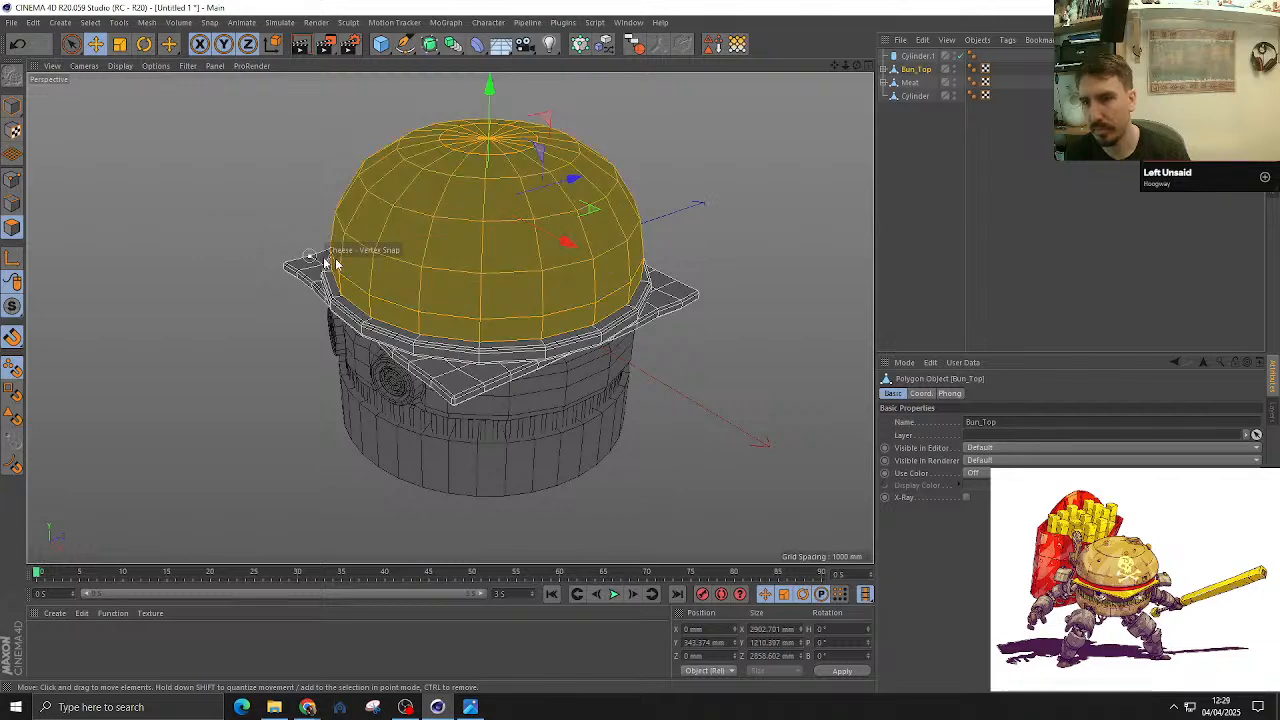
left_click_drag(760, 420, 560, 290, "alt")
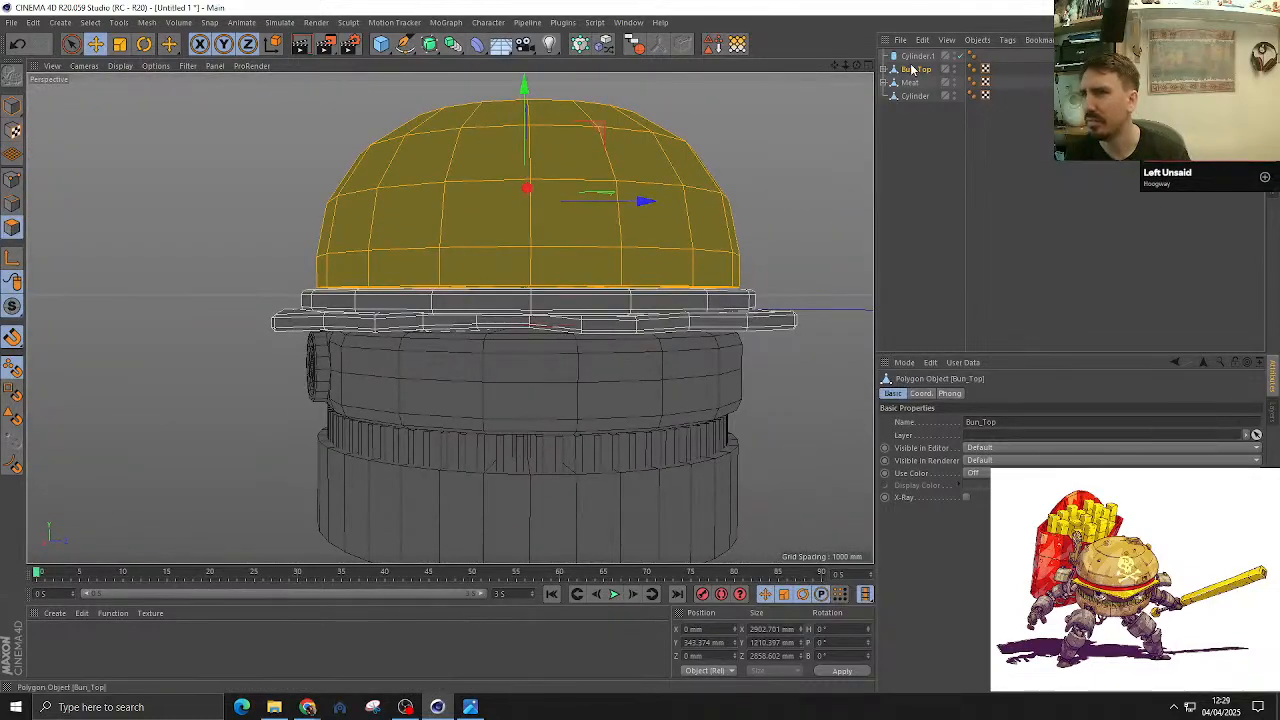
Step: Duplicate Bun_Top to the end of the object hierarchy and delete the copy's child objects
left_click_drag(912, 68, 888, 110, "ctrl")
left_click_drag(914, 176, 927, 121)
key("Delete")
left_click(906, 112)
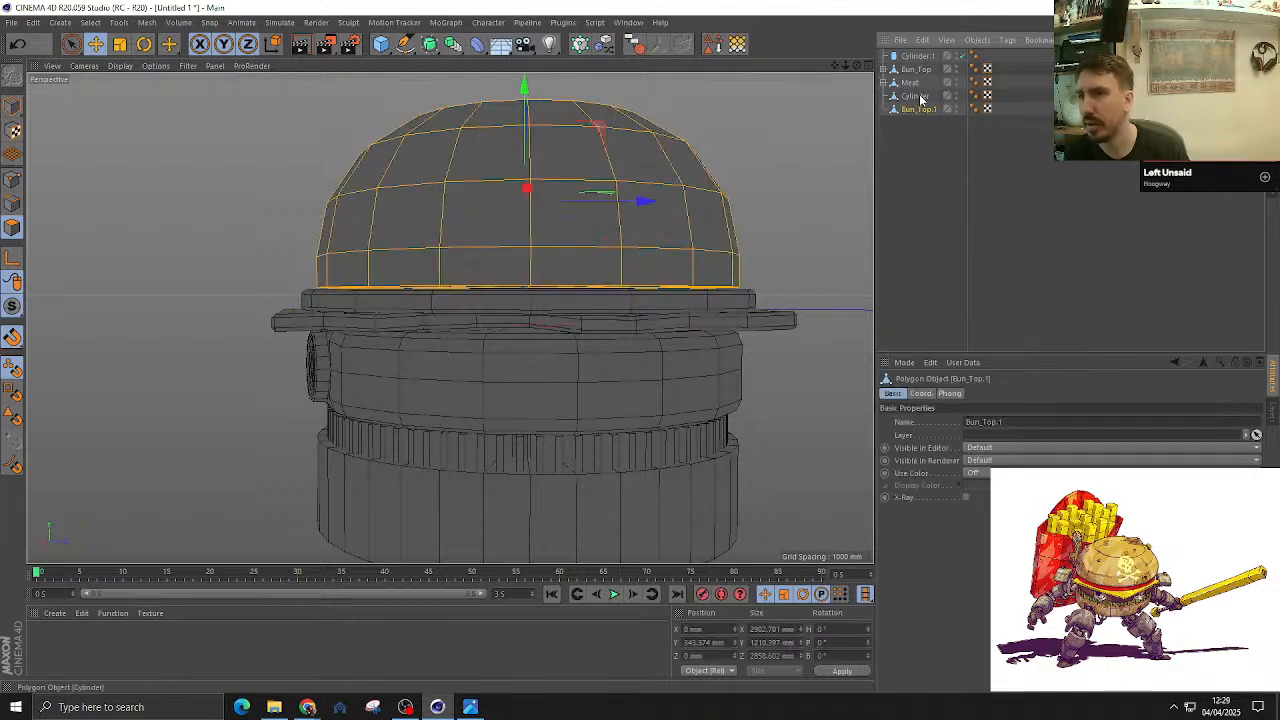
Step: Delete the plain cylinder primitive placed beneath the toothed layer
left_click(917, 57)
key("Delete")
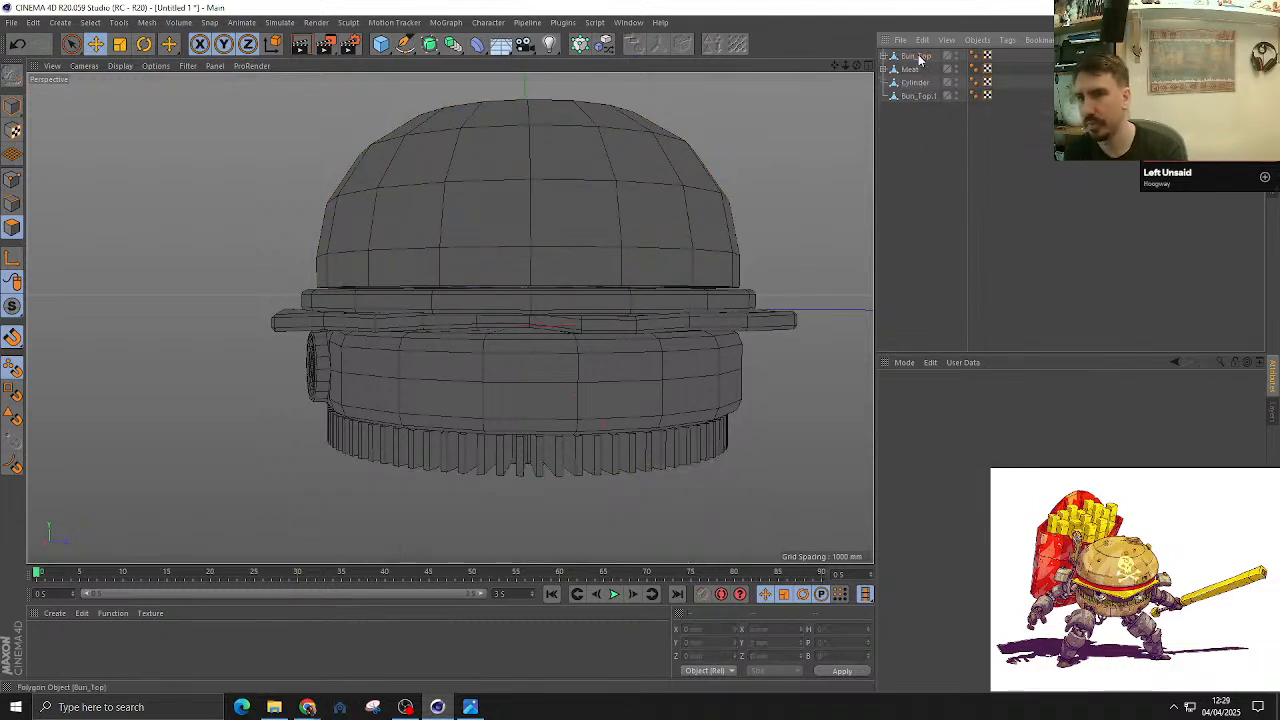
Step: Turn the Bun_Top copy upside down with a -180° pitch and lower it beneath the toothed layer to about Y -1175 mm
left_click(917, 96)
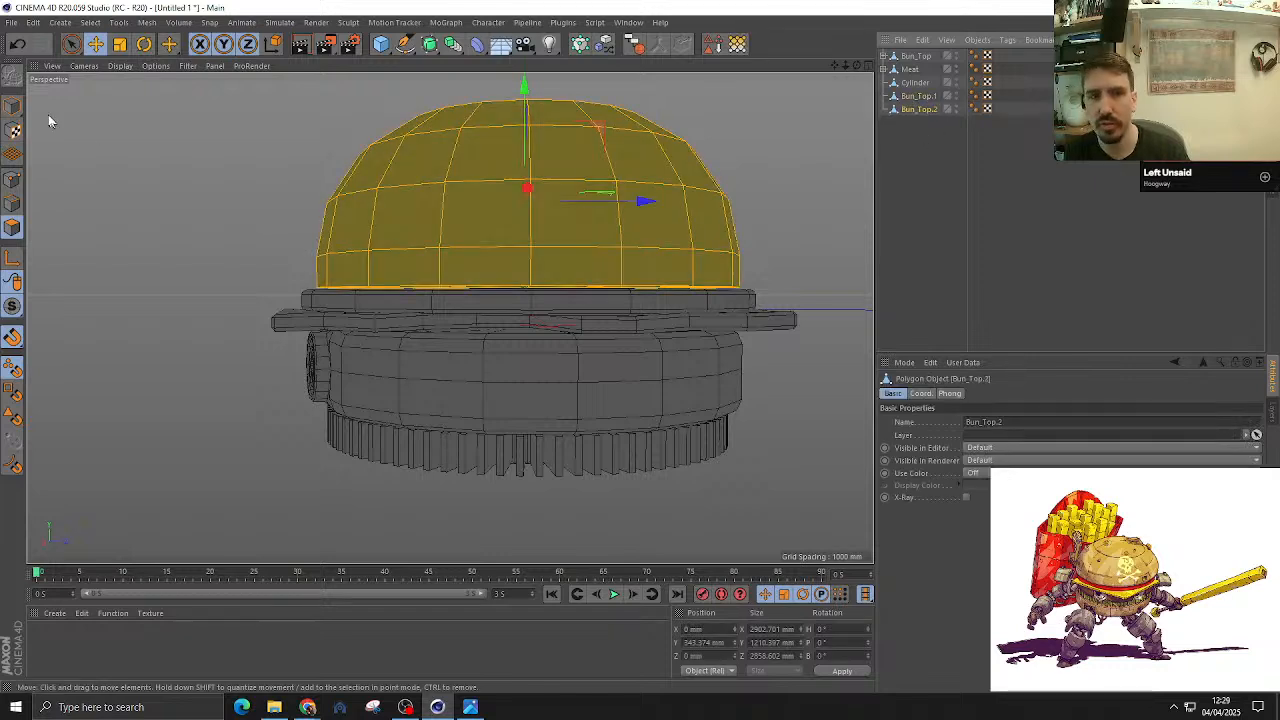
left_click(12, 106)
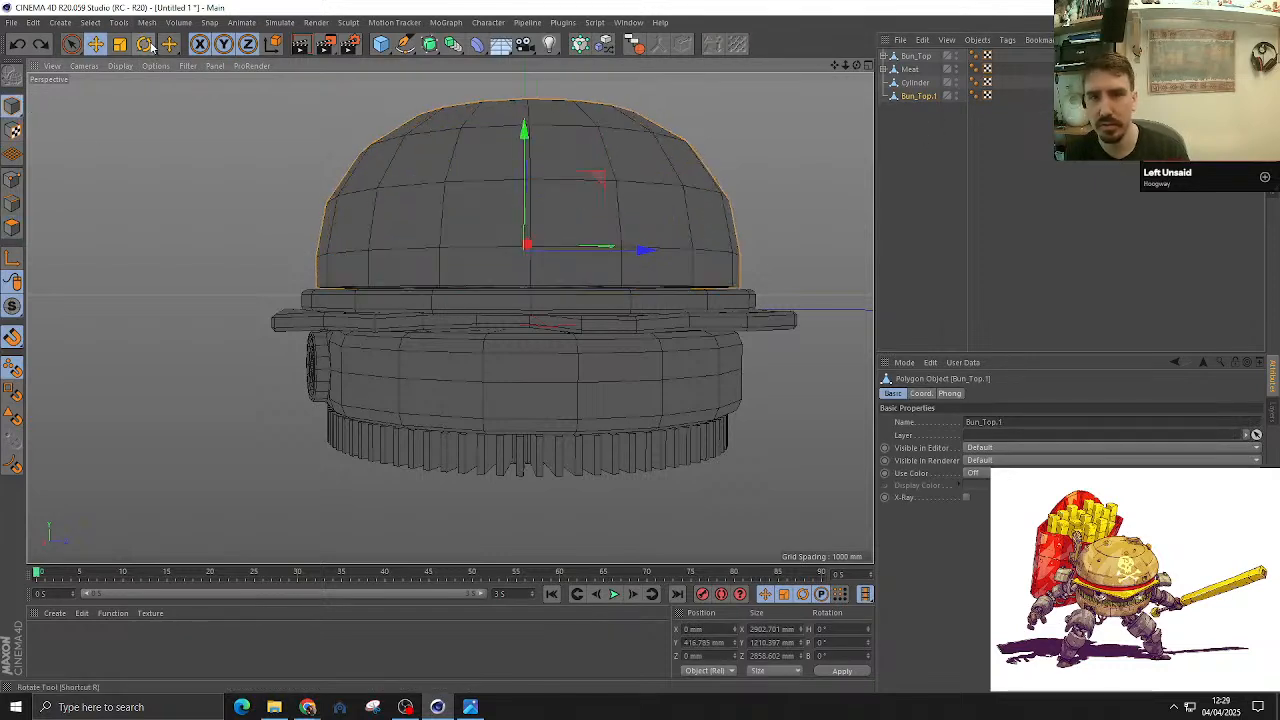
left_click(144, 44)
left_click_drag(497, 191, 586, 420)
key("F4")
key("e")
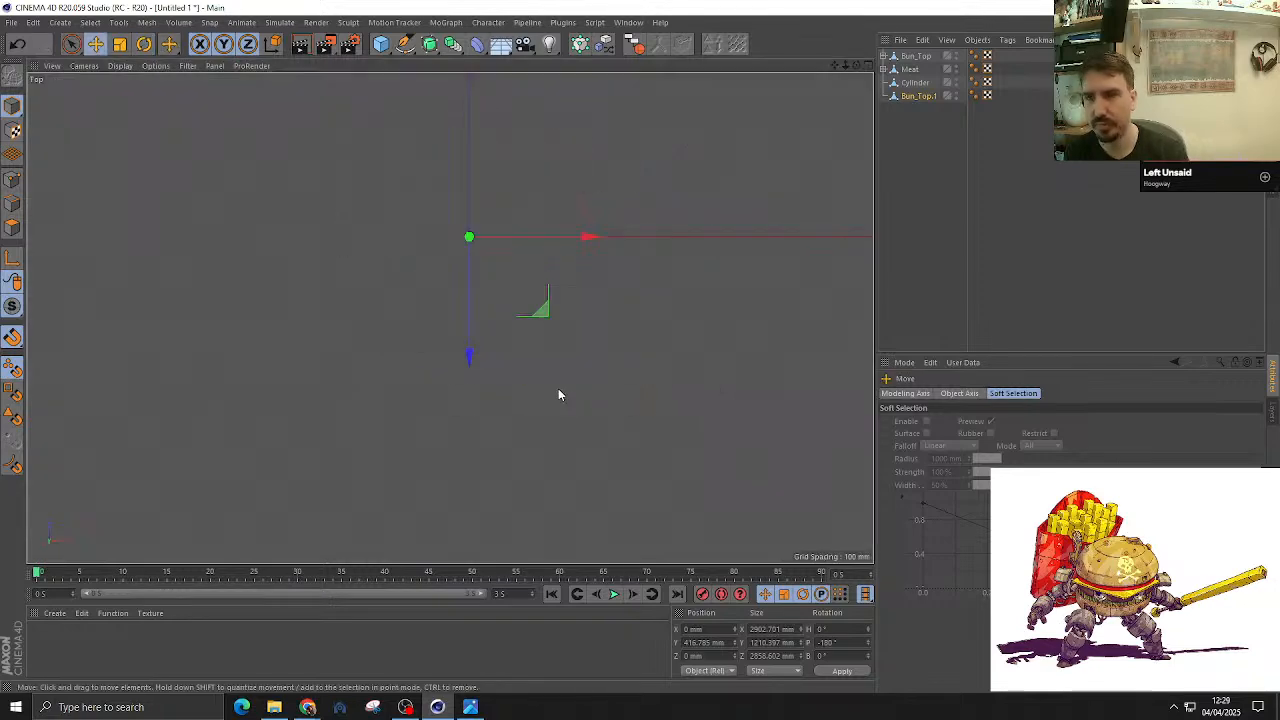
left_click_drag(512, 294, 514, 452)
scroll(514, 452, "up", 3)
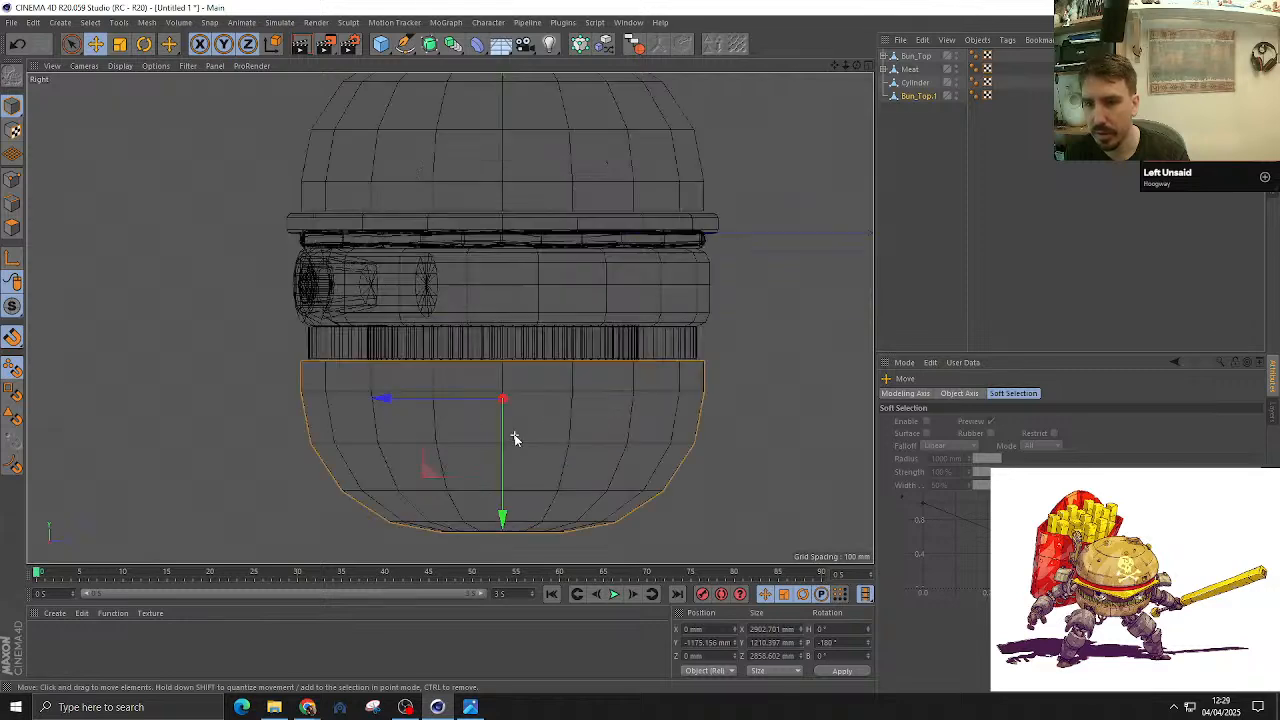
Step: Select the bun copy's points below its upper rim and snap their modelling axis to the second ring of points
left_click(12, 180)
key("0")
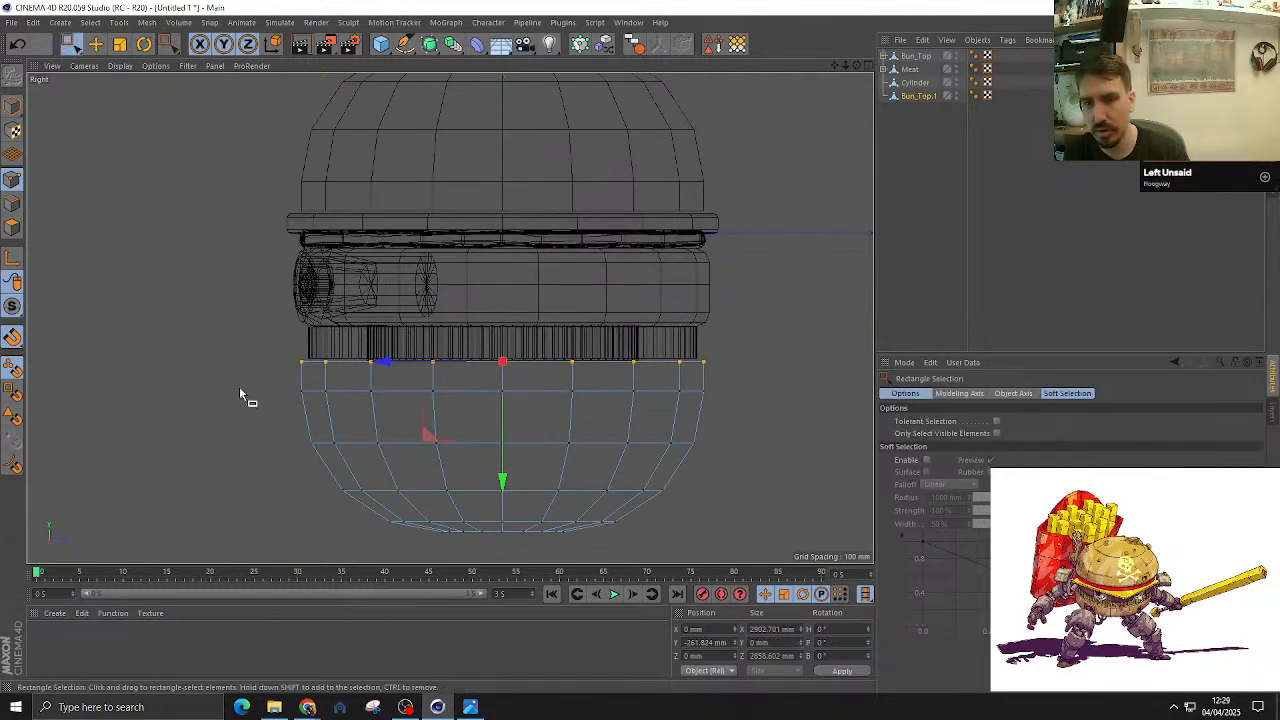
left_click_drag(240, 374, 783, 546)
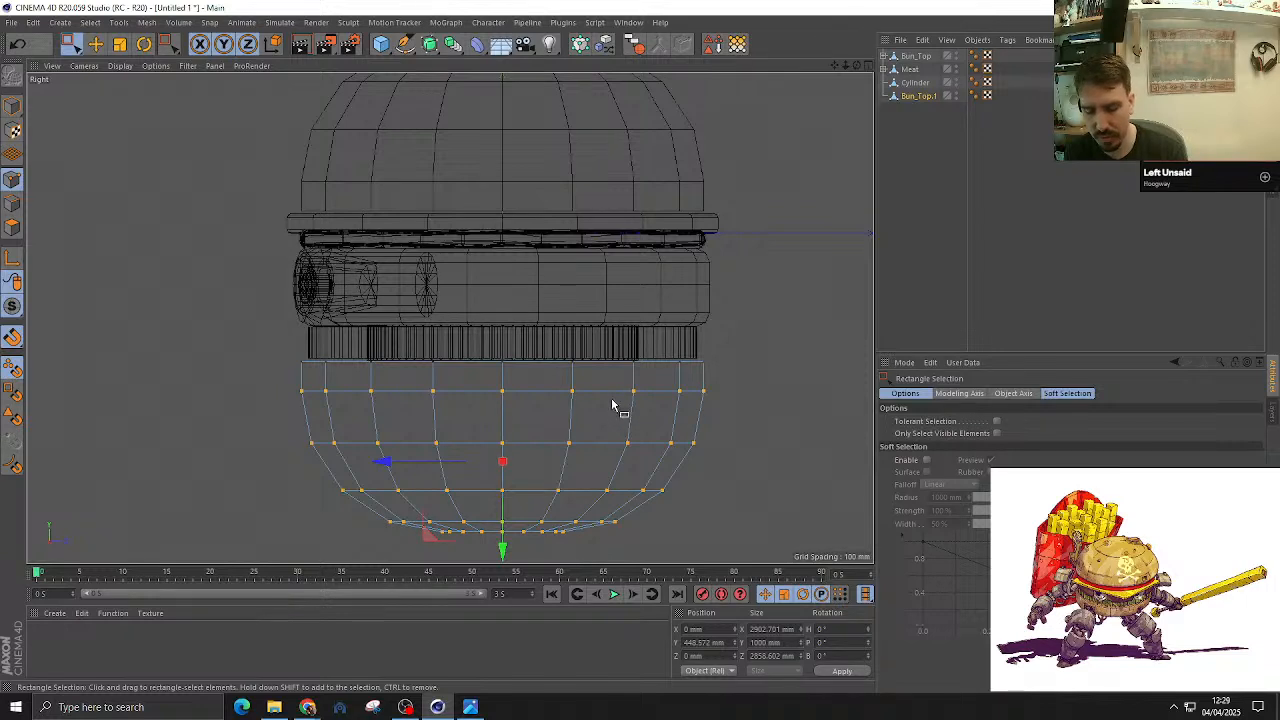
key("e")
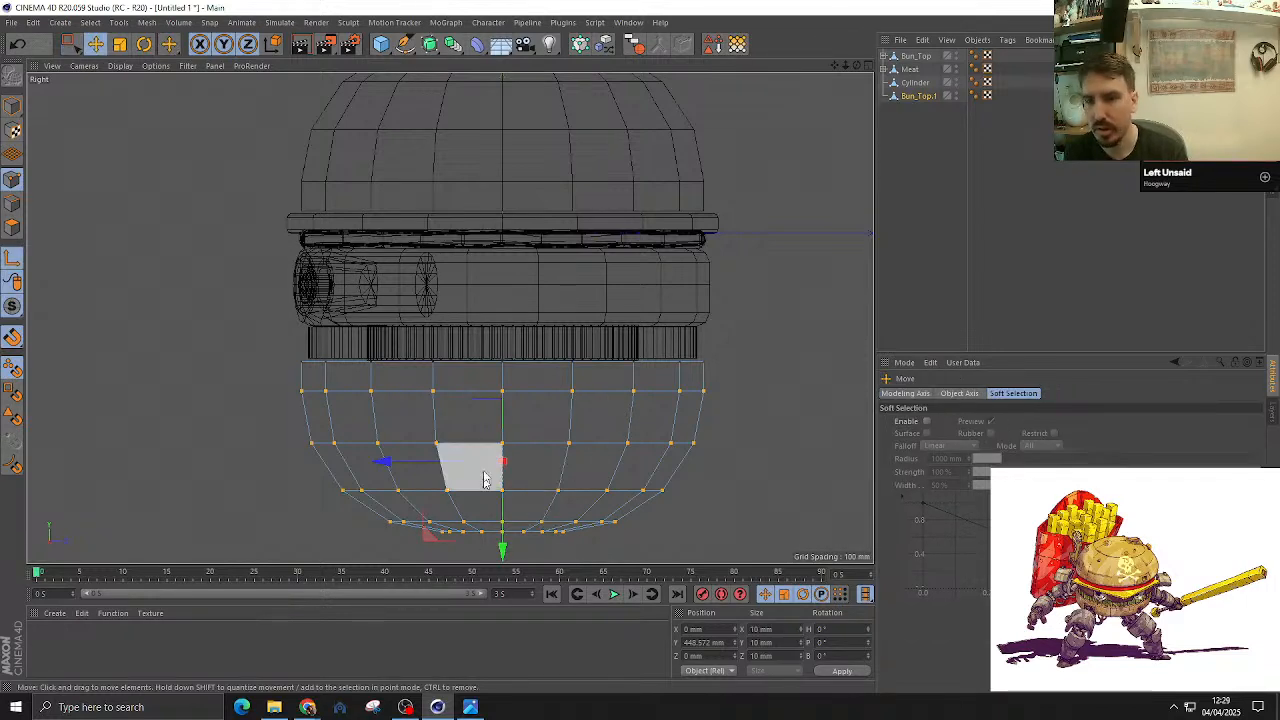
left_click_drag(503, 462, 503, 361)
key("l")
key("t")
key("y")
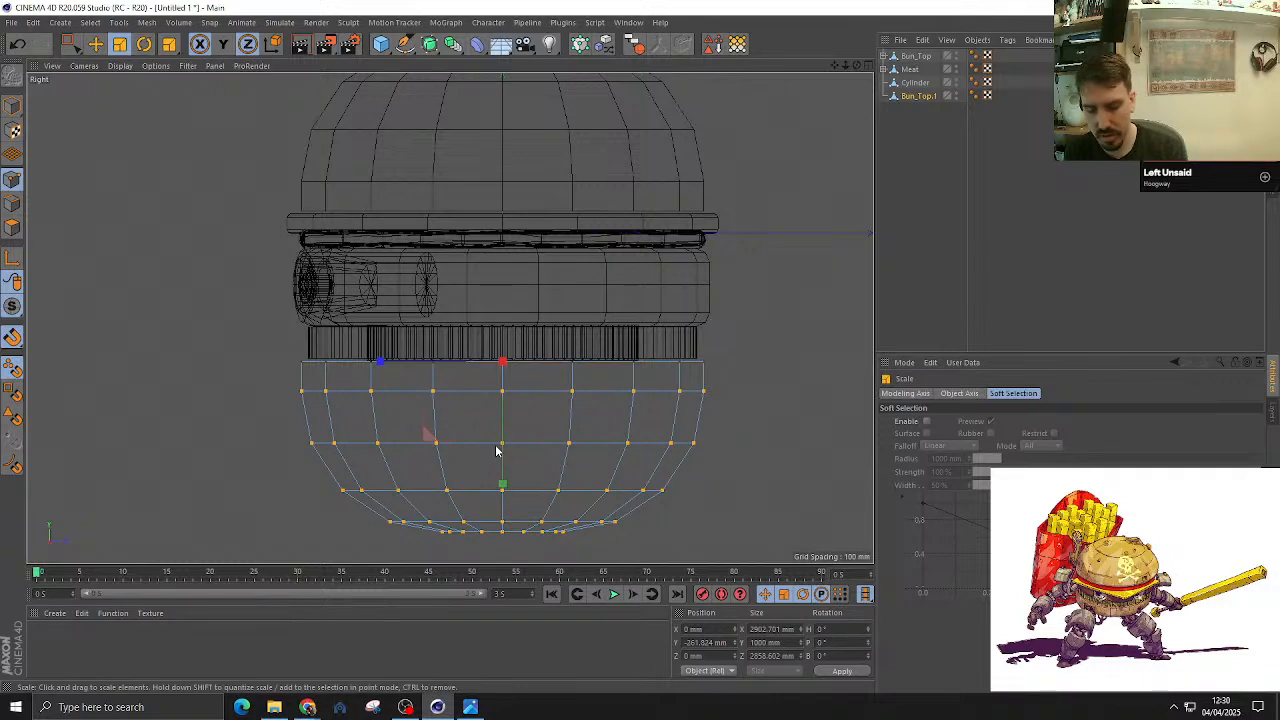
key("l")
key("e")
left_click_drag(503, 363, 503, 394)
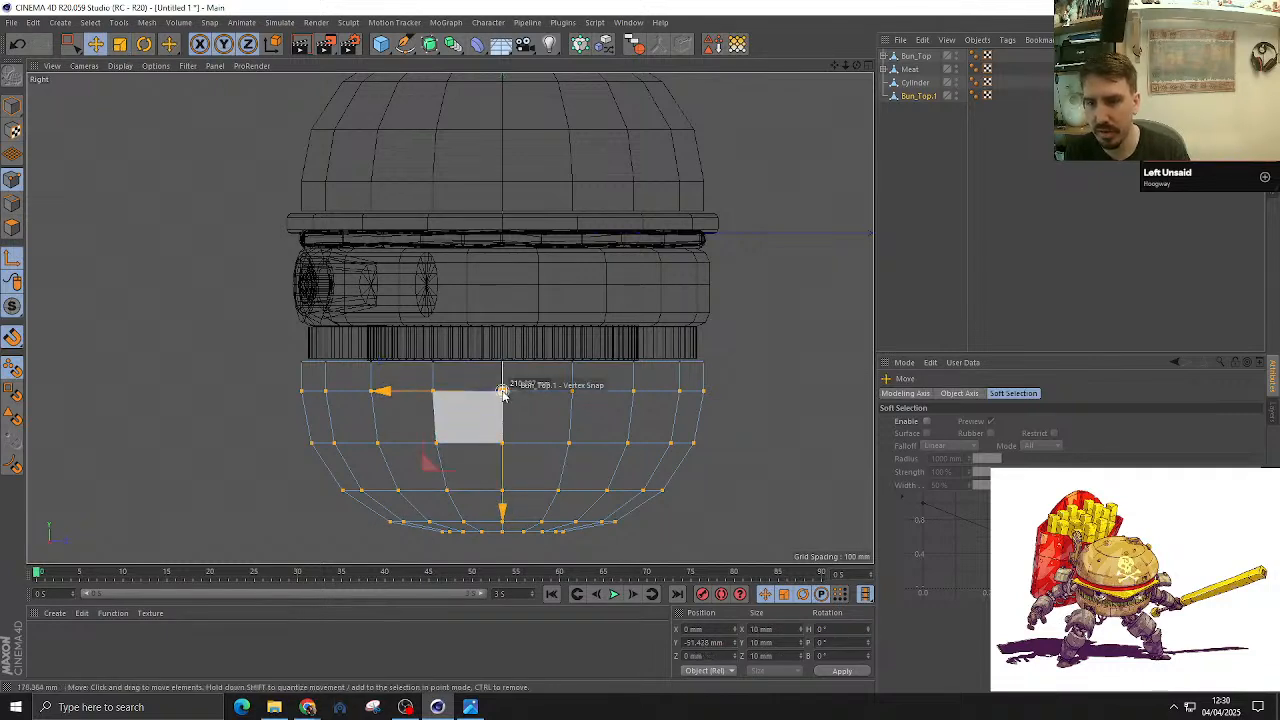
Step: Flatten the selected points to a height of 100 mm and lower them to about Y 100 mm
left_click_drag(503, 509, 497, 424)
key("l")
key("t")
key("e")
scroll(505, 415, "up", 3)
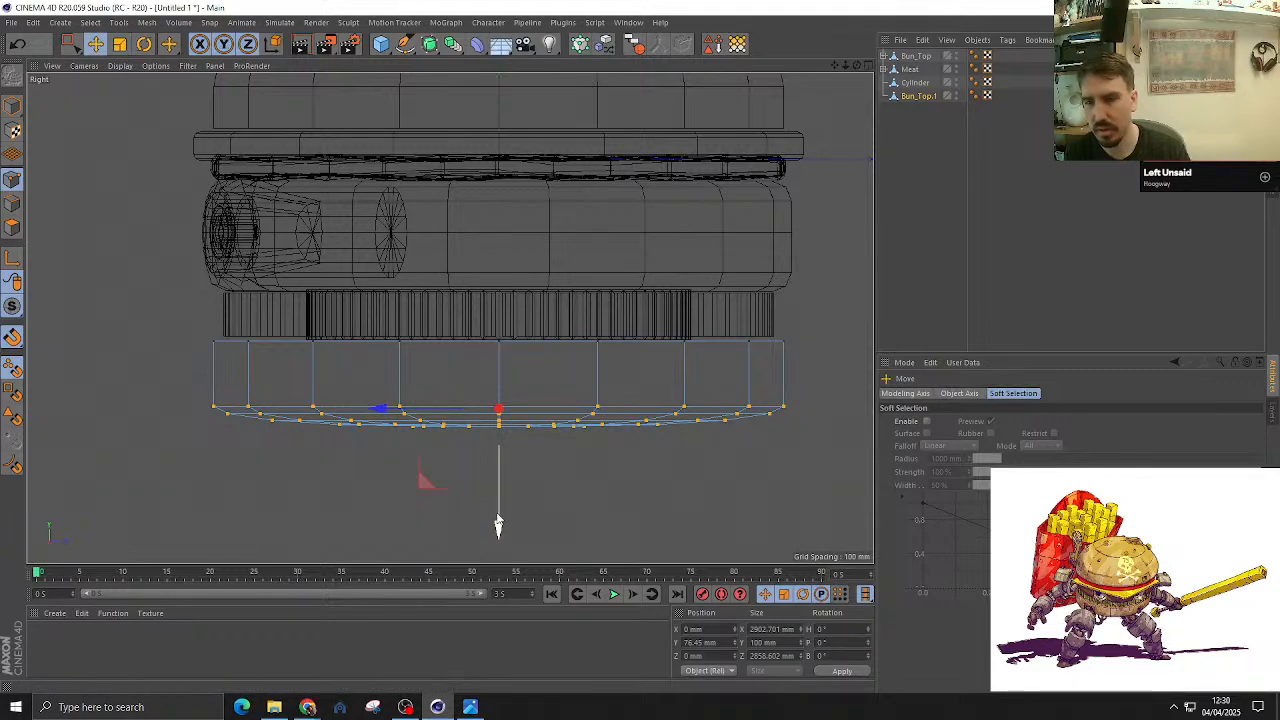
mouse_move(498, 522)
left_mouse_down()
mouse_move(494, 508)
mouse_move(493, 530)
left_mouse_up()
Step: Select the underside rings of the bun copy, leaving out the outer lower ring, and get ready to scale them
key("F1")
left_click_drag(489, 366, 537, 340, "alt")
middle_click_drag(537, 372, 546, 303, "alt")
left_click_drag(546, 303, 596, 259, "alt")
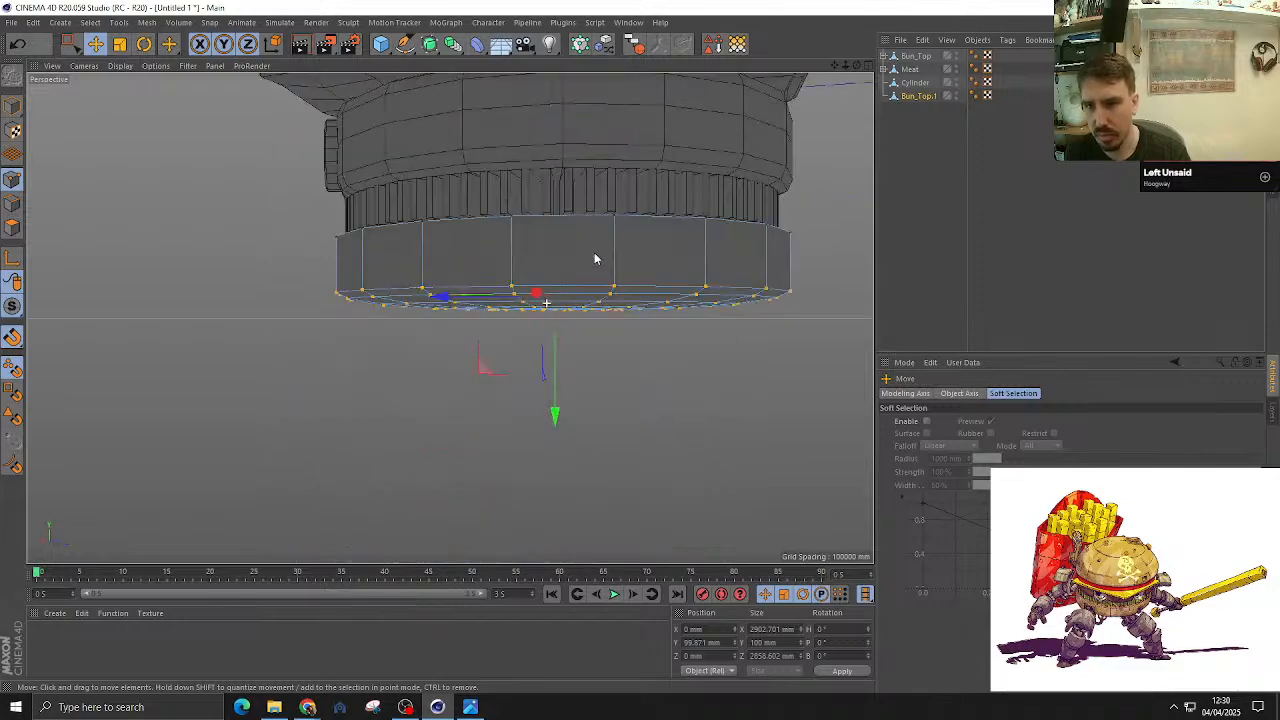
key("u")
key("l")
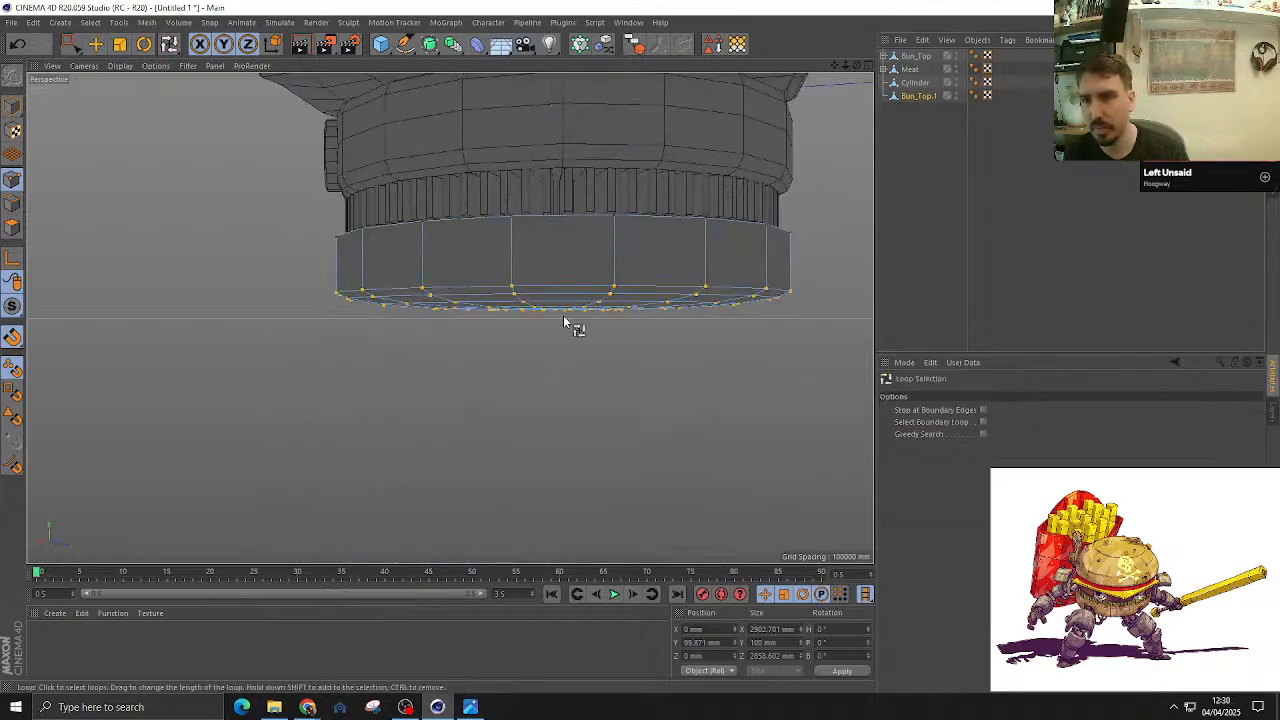
left_click_drag(564, 322, 587, 385, "alt")
key("F2")
key("F3")
scroll(495, 412, "up", 3)
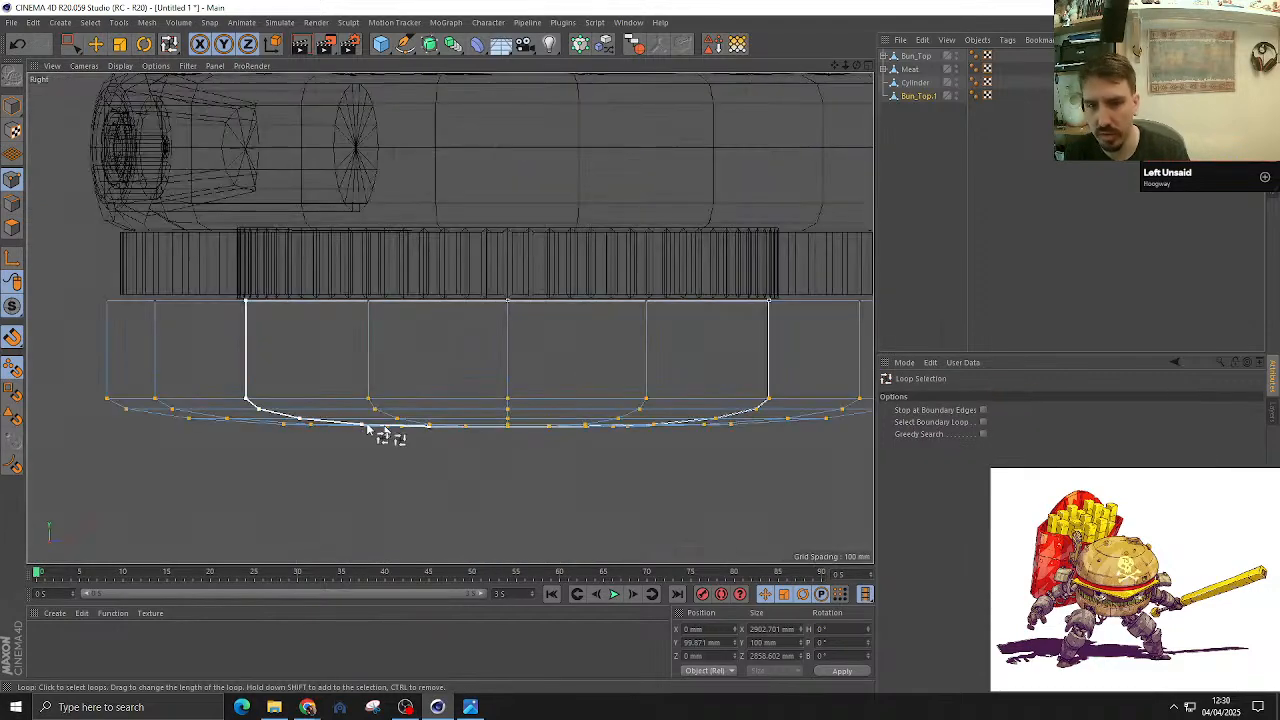
left_click(373, 432)
scroll(310, 392, "down", 3)
key("0")
left_click_drag(156, 358, 675, 400)
key("t")
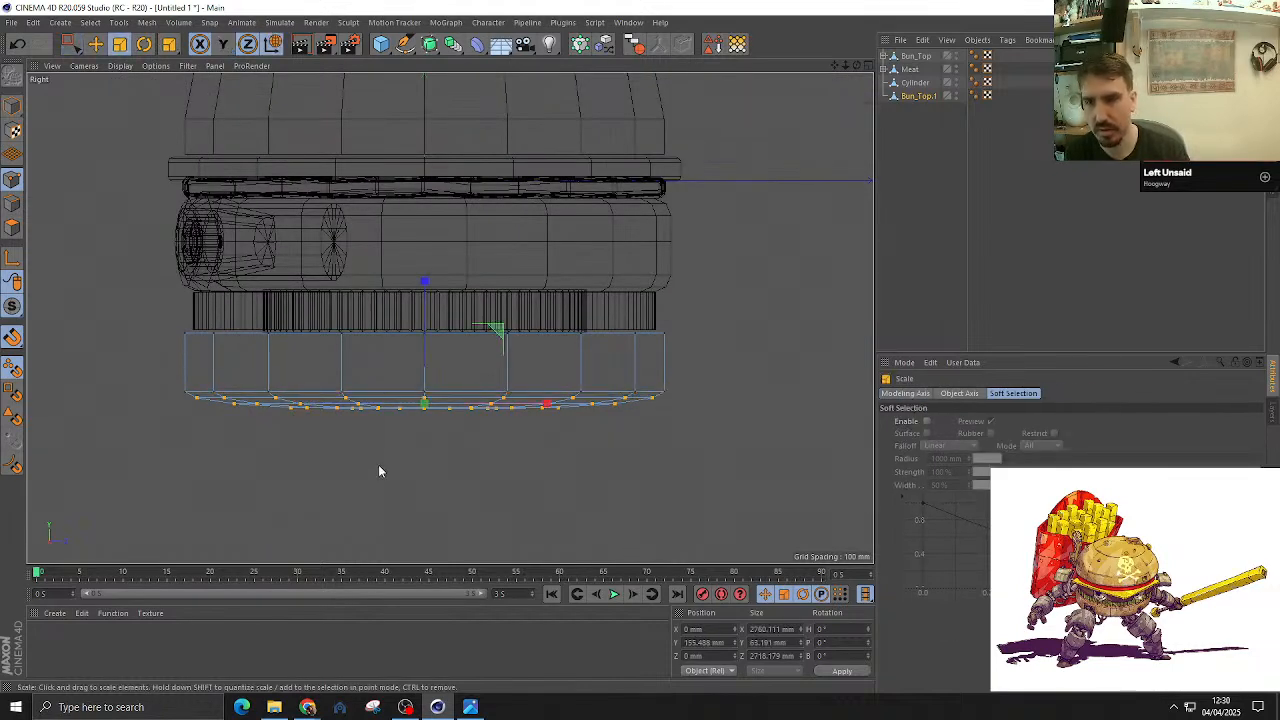
Step: Try to scale the selected underside rings outward with different axis locks
scroll(385, 462, "up", 2)
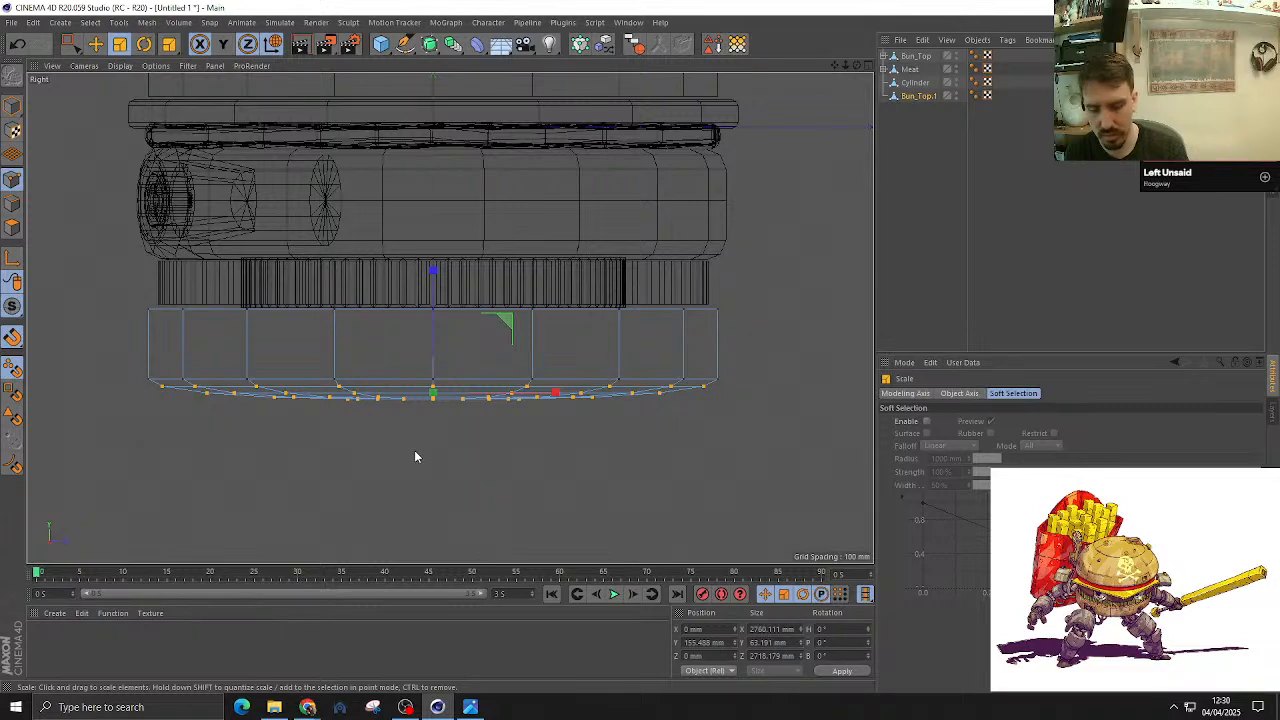
key("y")
key("z")
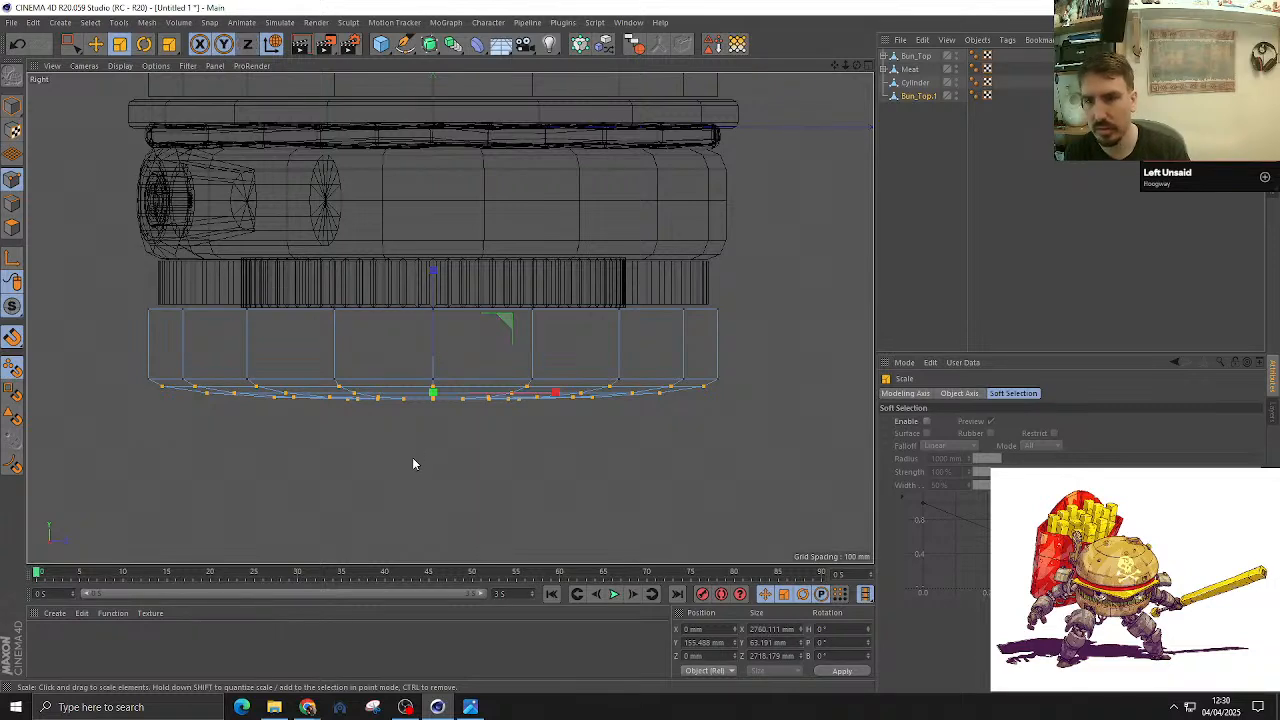
left_click_drag(414, 463, 503, 451)
key("ctrl+z")
left_click_drag(421, 453, 397, 463)
key("ctrl+z")
key("F1")
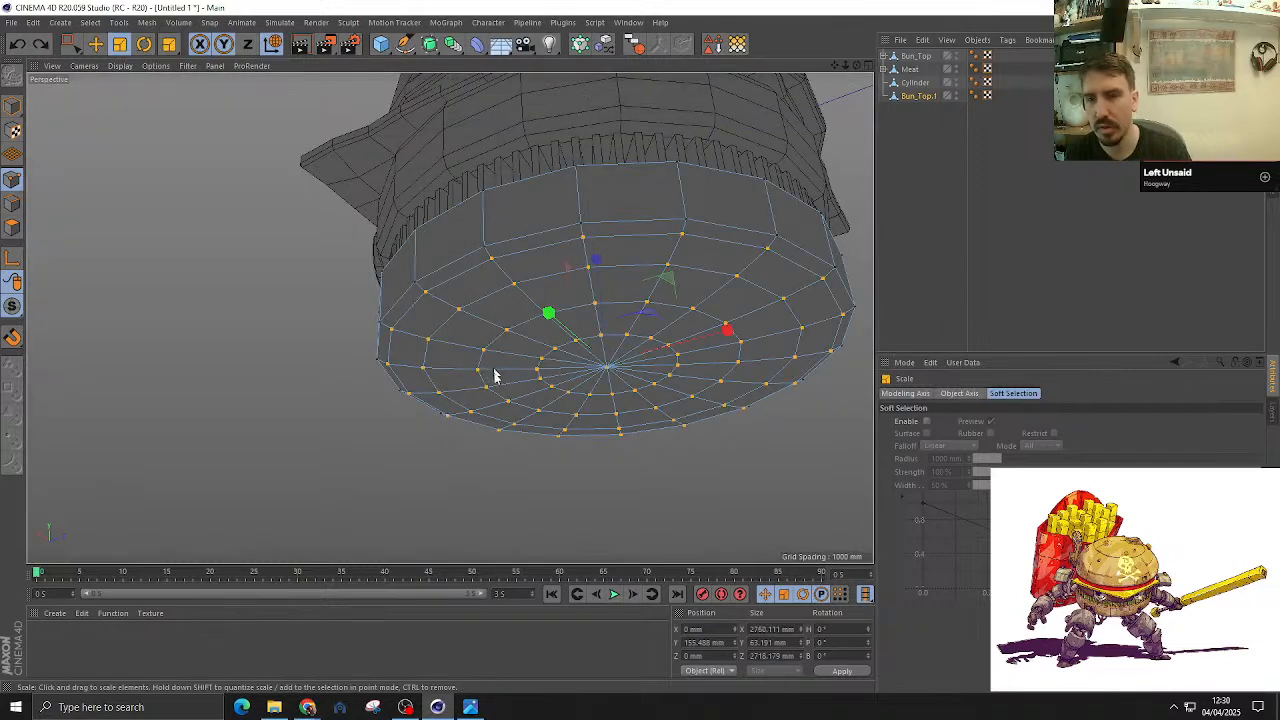
mouse_move(491, 371)
left_mouse_down("alt")
mouse_move(571, 371)
mouse_move(503, 357)
mouse_move(505, 368)
left_mouse_up("alt")
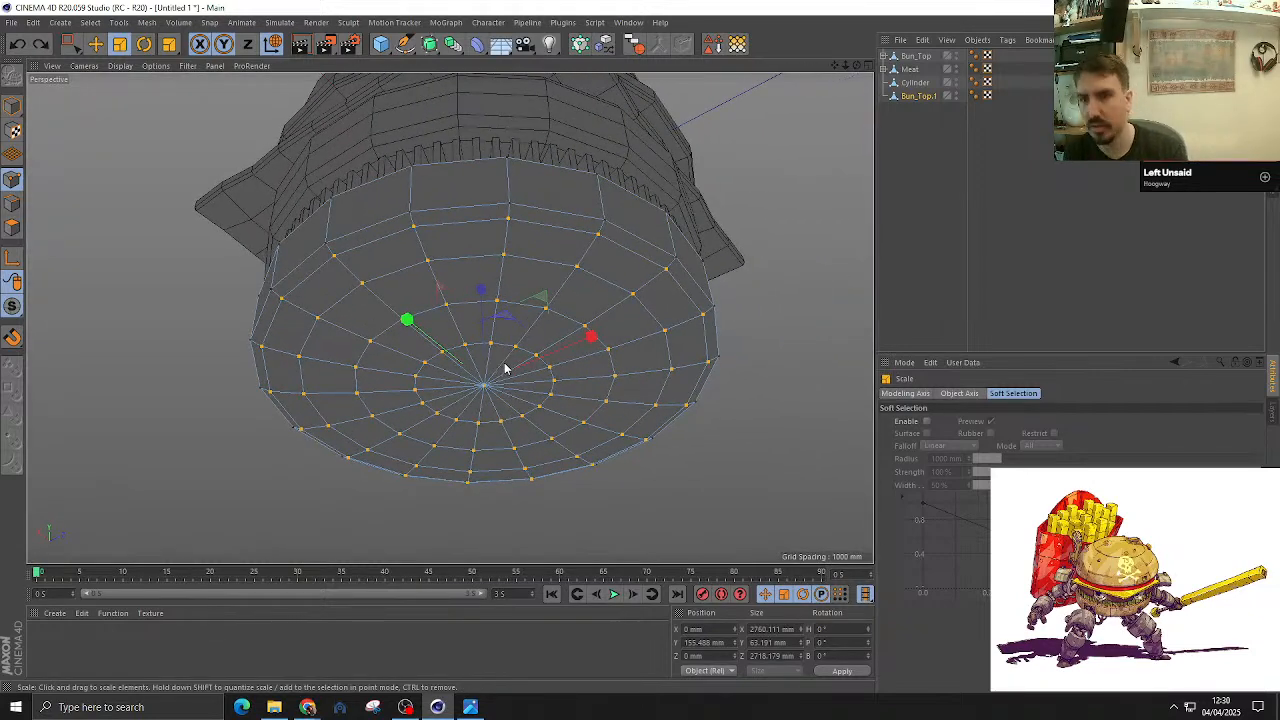
left_click_drag(564, 483, 612, 482)
key("ctrl+z")
key("ctrl+z")
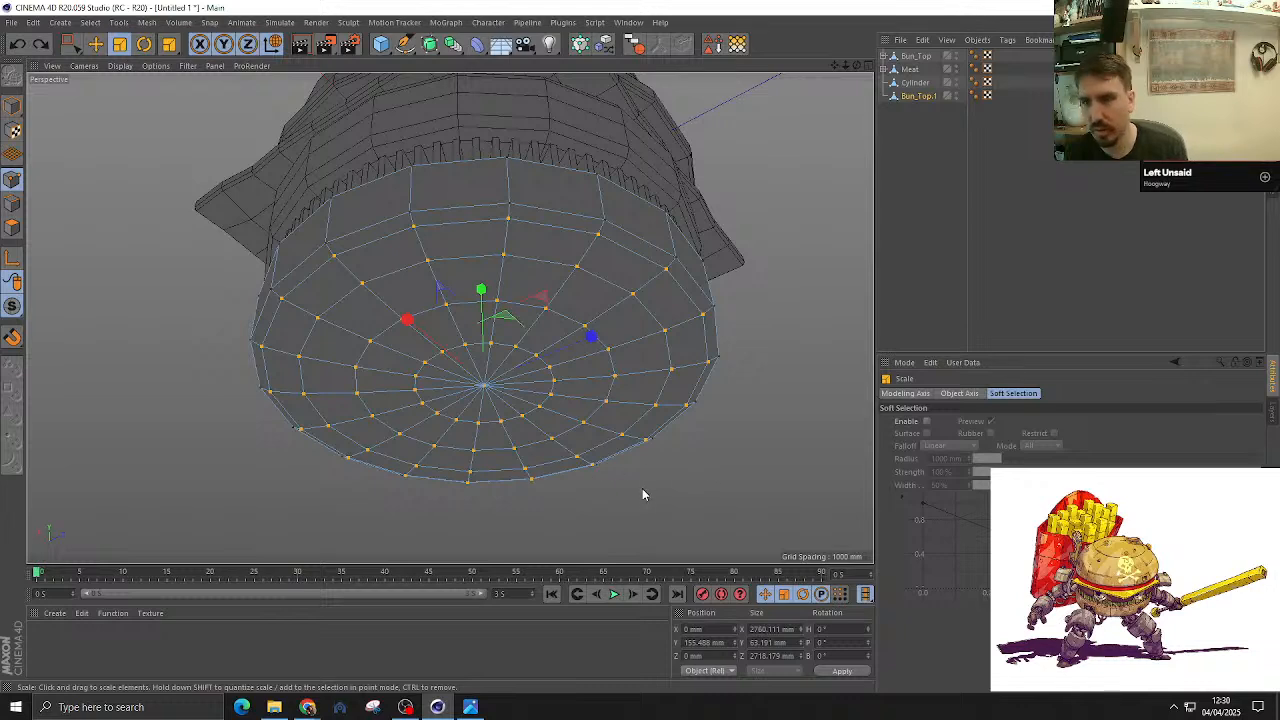
Step: Widen the underside rings one after another while shrinking the selection, ending with the innermost ring about 2235 mm wide in X
left_click_drag(629, 490, 643, 484)
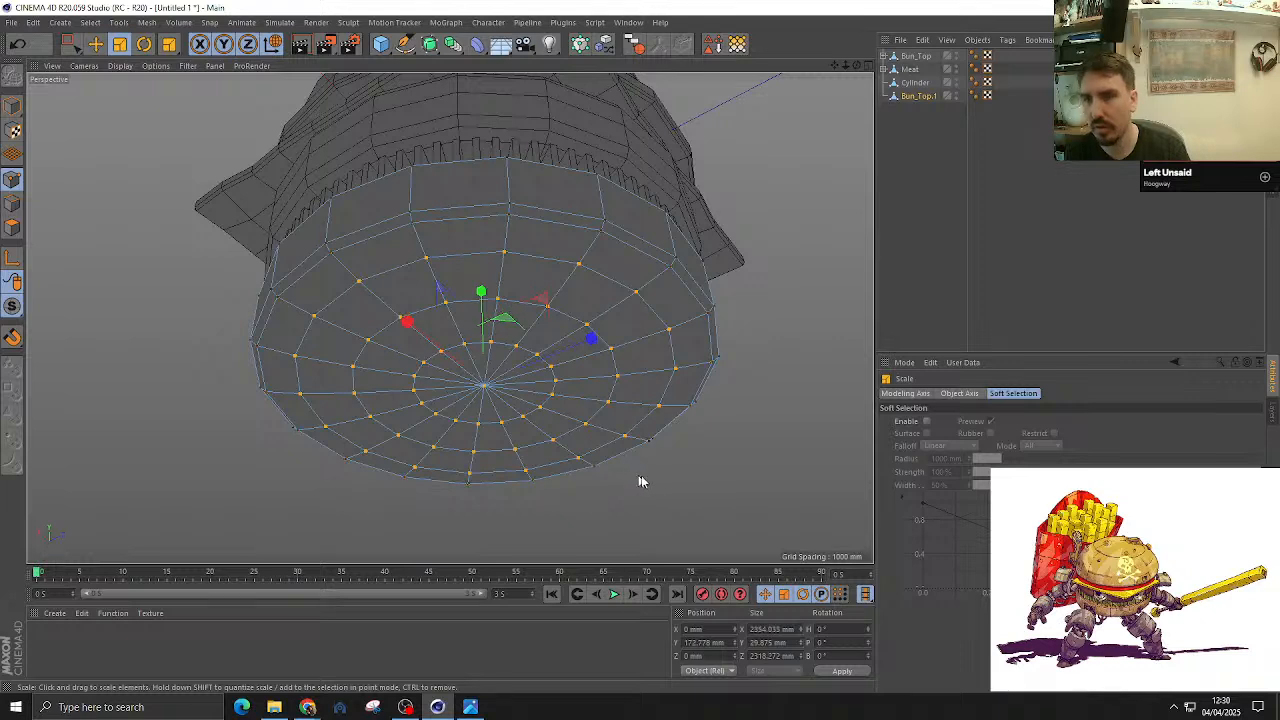
left_click_drag(640, 480, 798, 478)
key("u")
key("k")
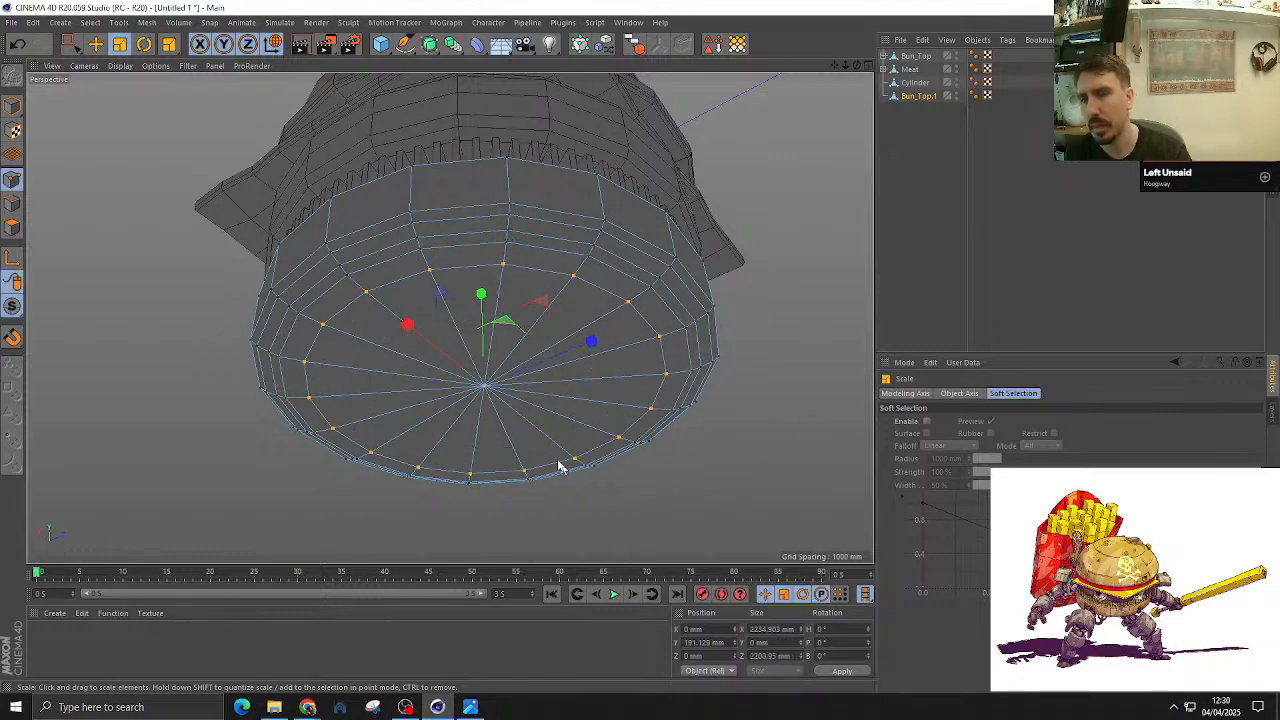
Step: Select all points of the bun copy beneath its outer lower ring
key("F3")
scroll(163, 371, "up", 2)
key("0")
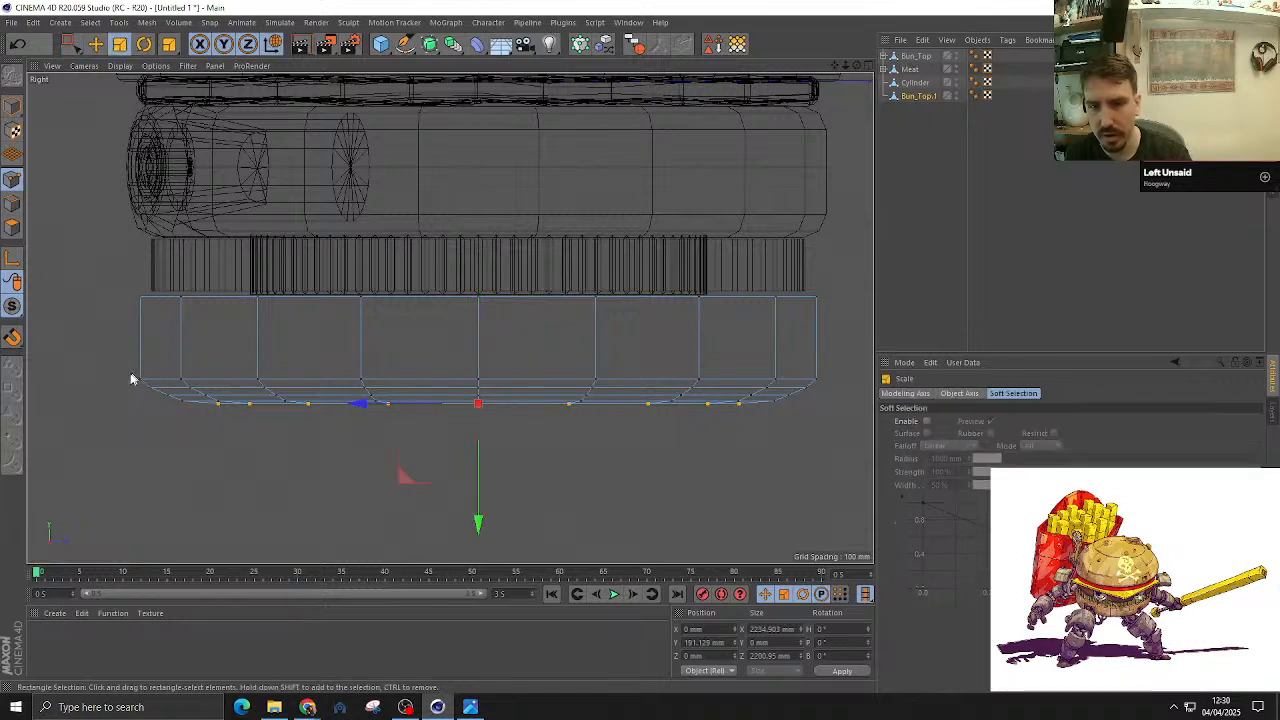
left_click_drag(148, 396, 846, 445)
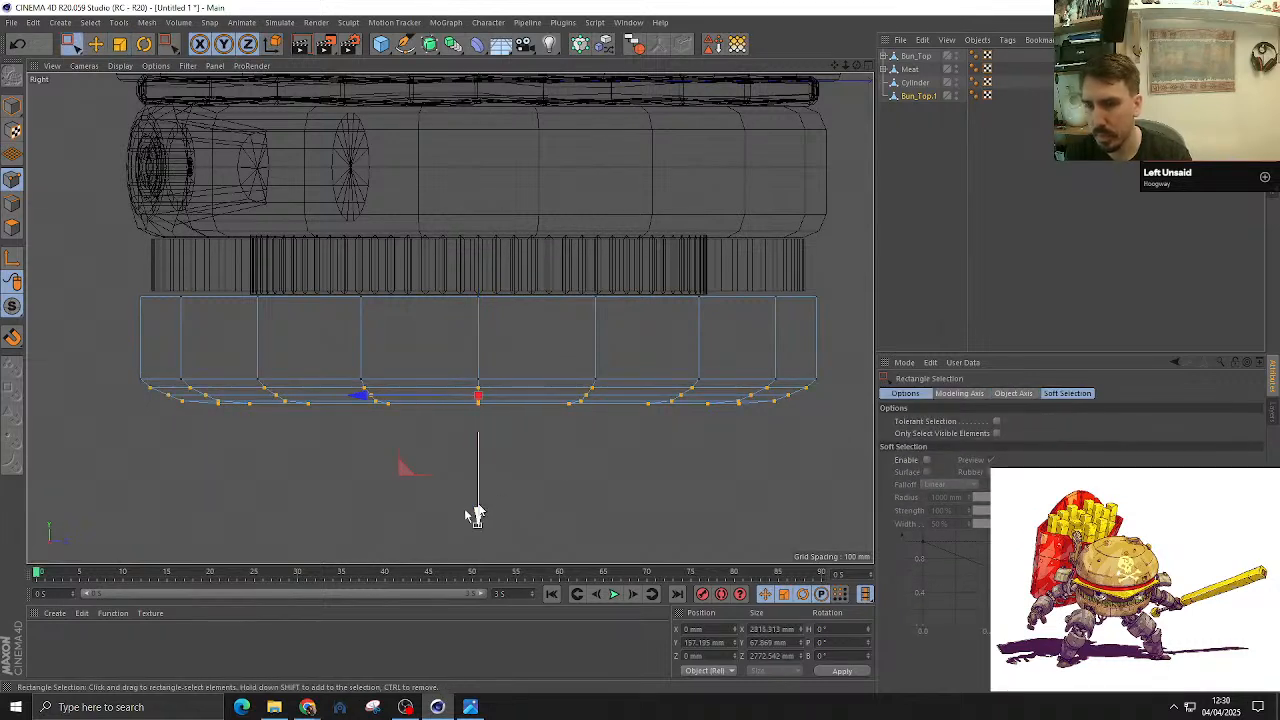
Step: Try to scale all the selected underside points together
key("t")
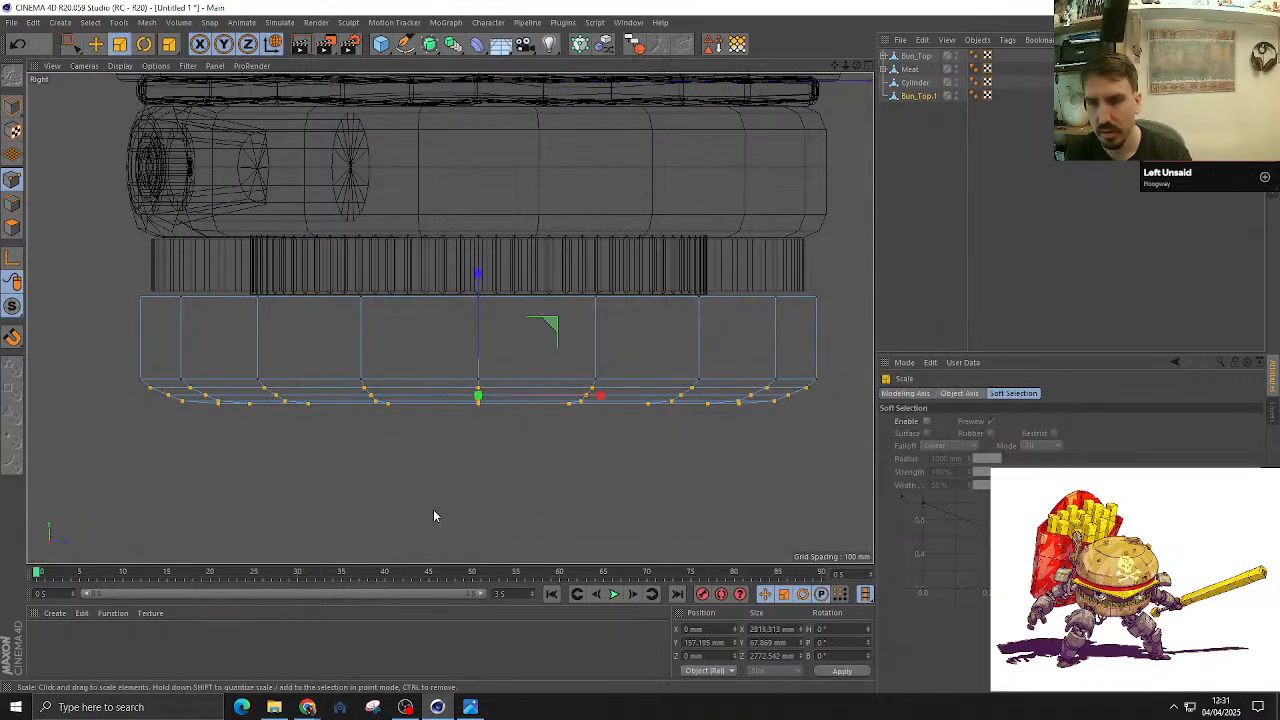
left_click_drag(503, 537, 490, 530)
key("F1")
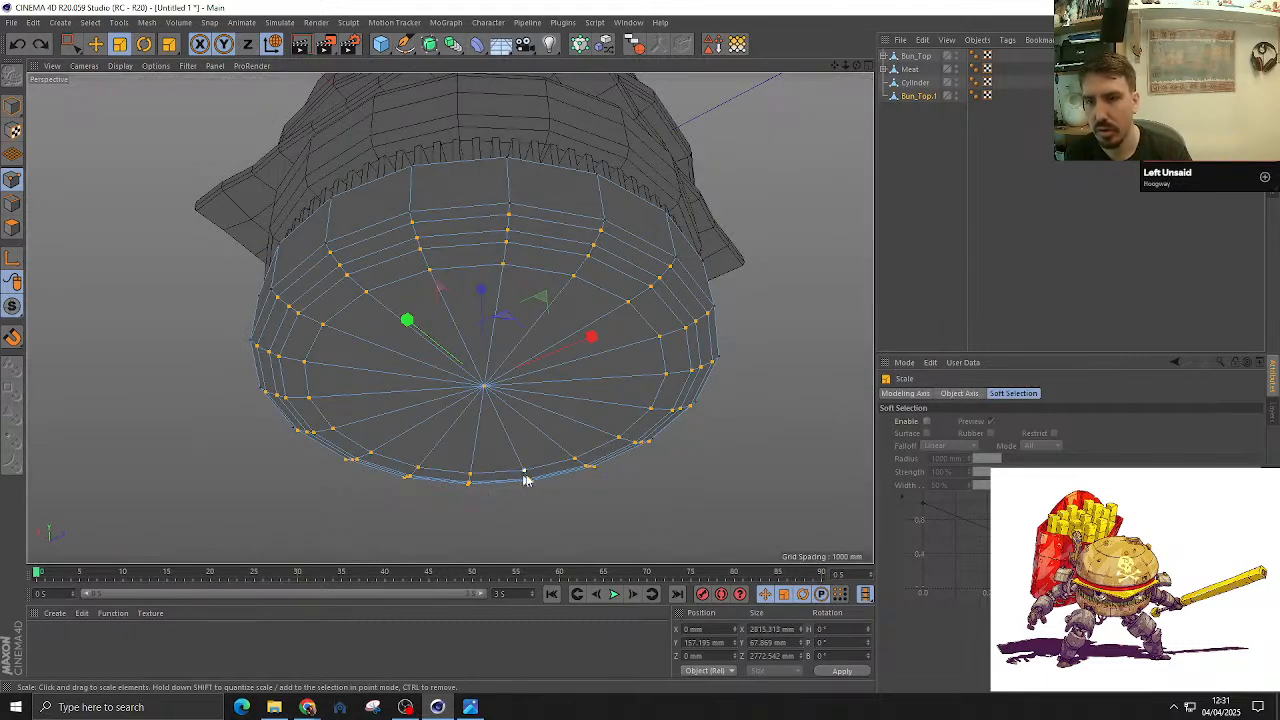
left_click_drag(524, 480, 597, 344, "alt")
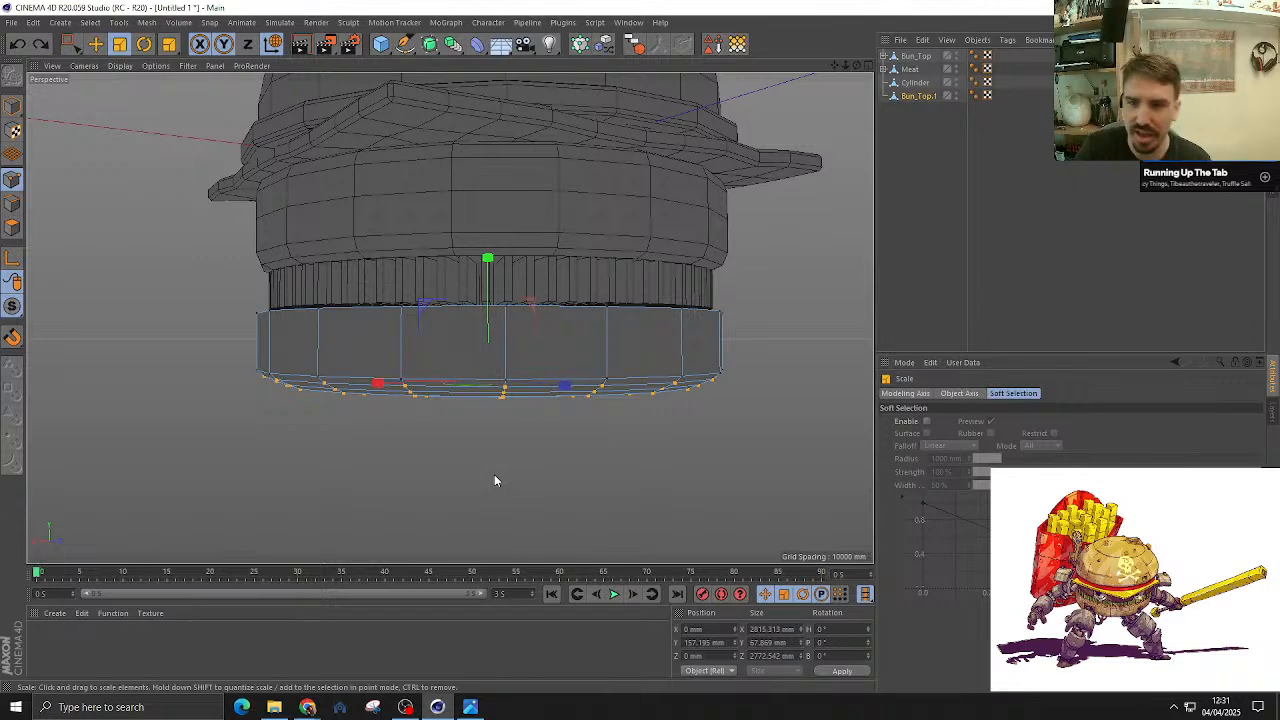
scroll(531, 192, "down", 1)
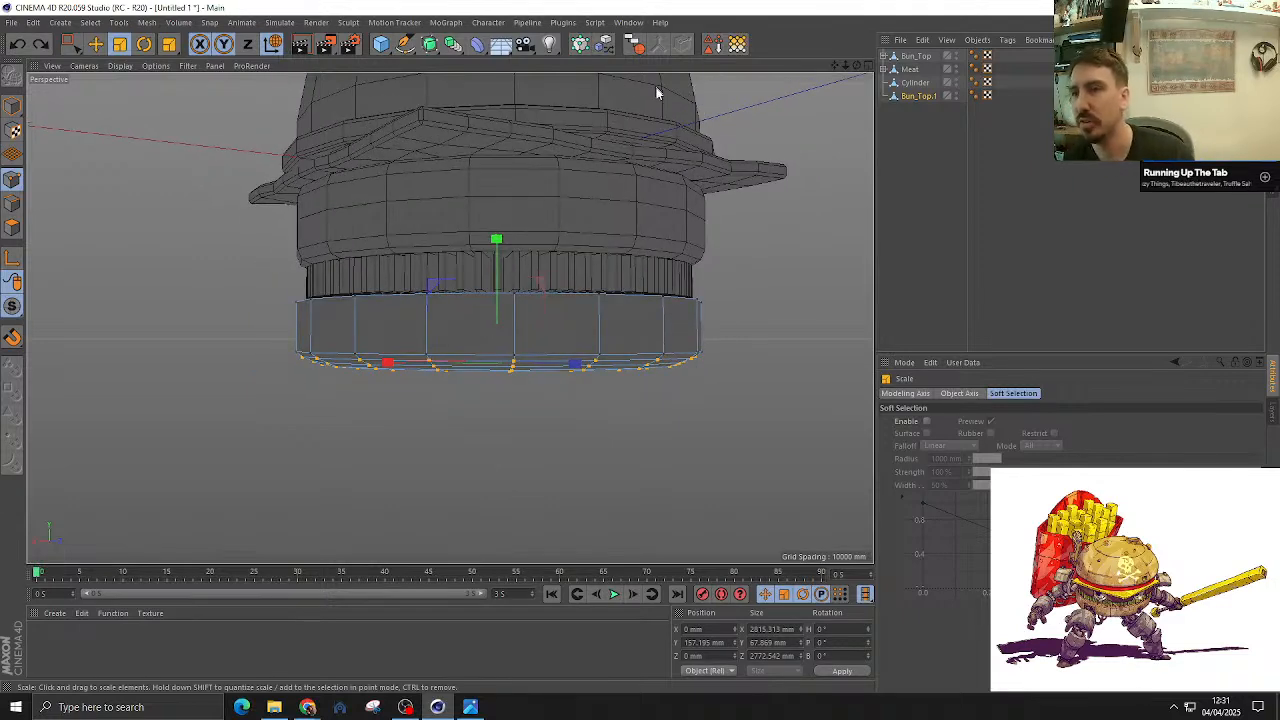
key("F3")
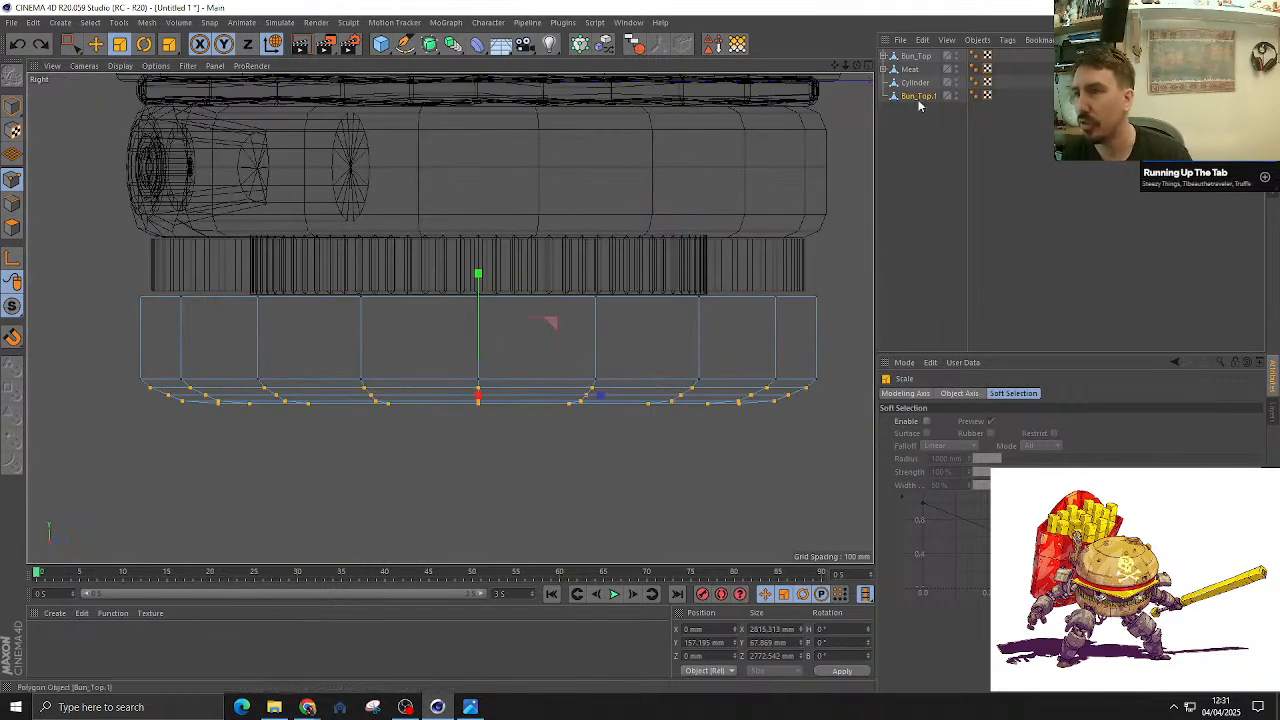
Step: Delete the selected underside points of Bun_Top.1 and close the open hole with a single polygon
left_click(913, 193)
left_click(906, 97)
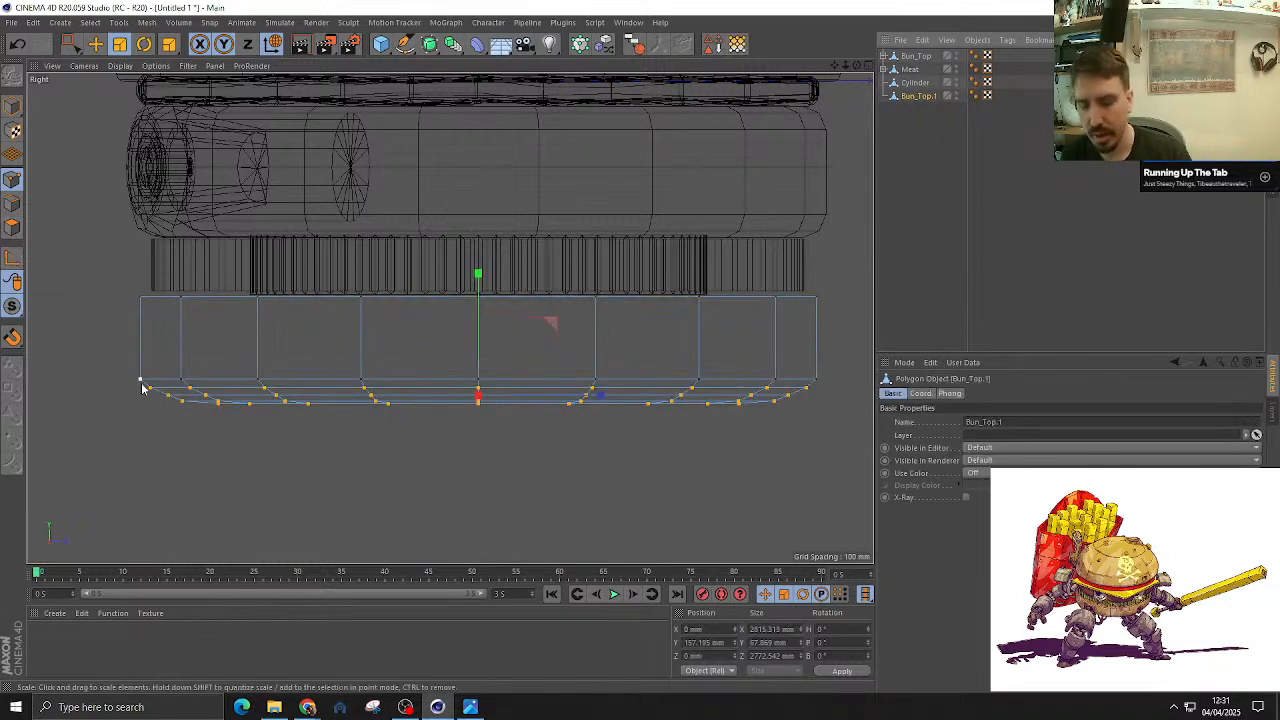
key("F1")
left_click_drag(380, 383, 433, 370, "alt")
key("m")
key("d")
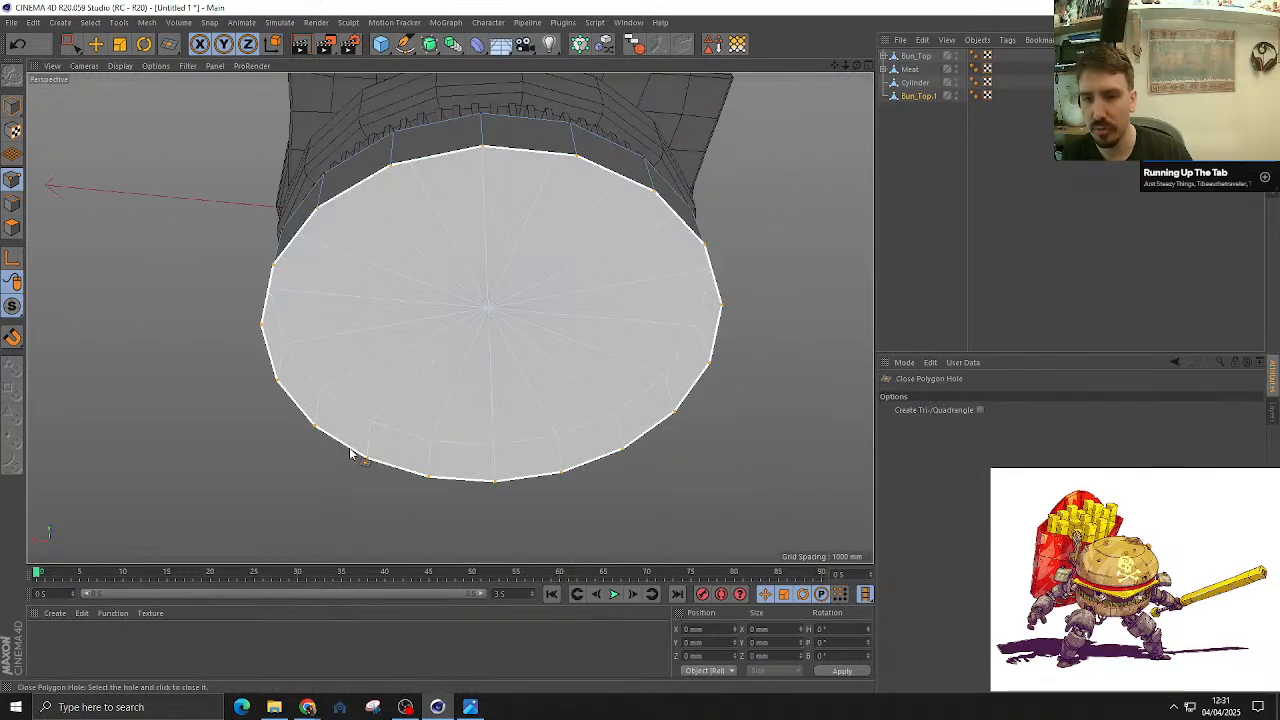
left_click(348, 456)
Step: Inset the underside cap polygon by about 27 mm and weld its inner points together at the centre
left_click(13, 226)
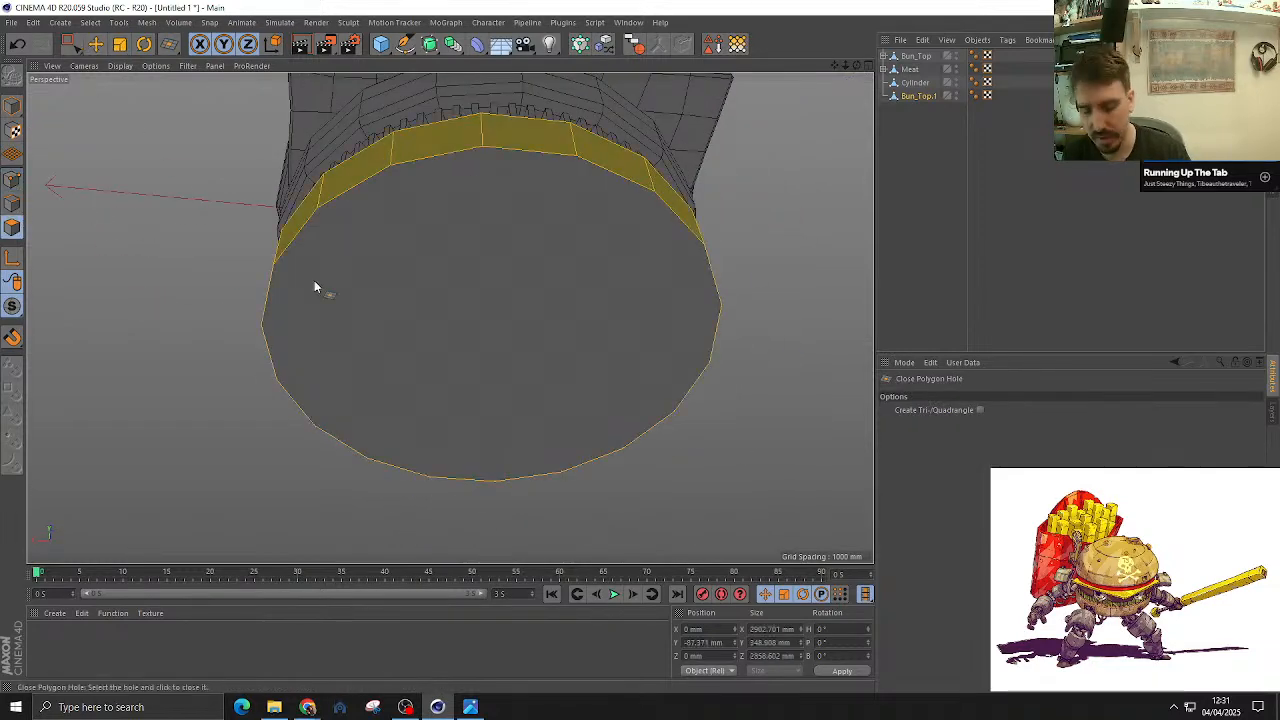
key("9")
left_click(500, 334)
key("i")
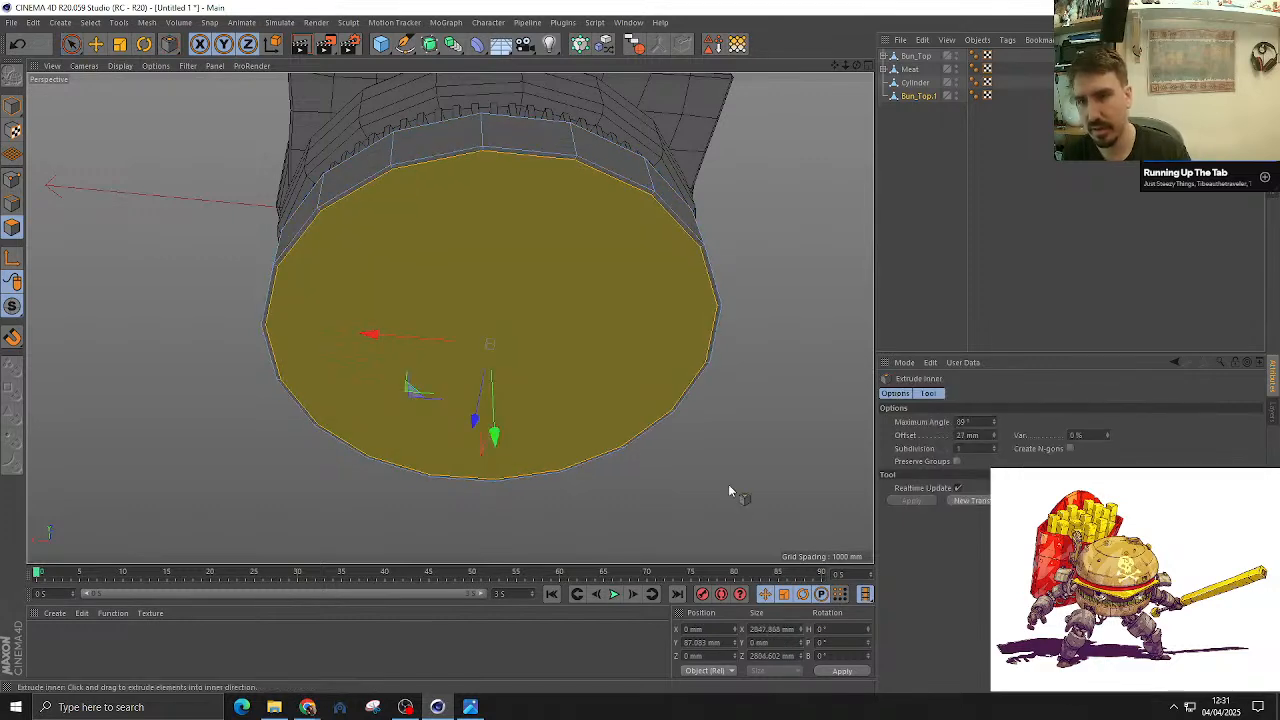
key("m")
key("q")
left_click(702, 472)
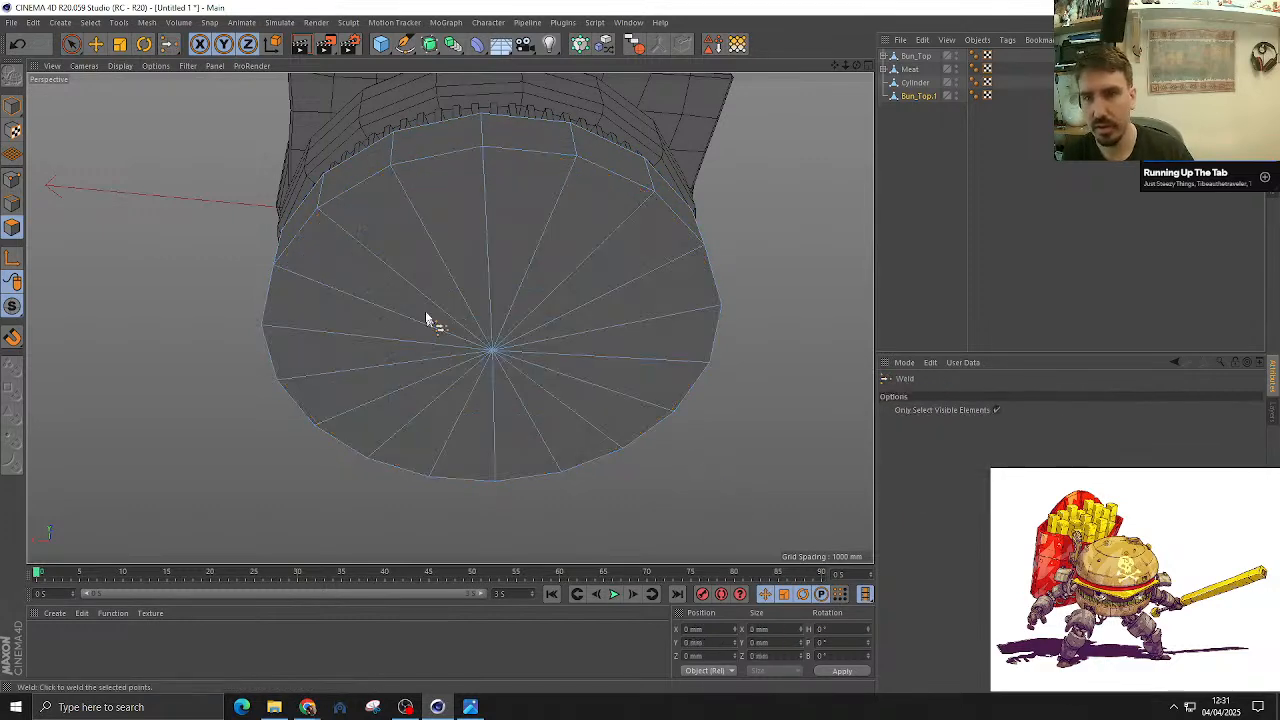
left_click_drag(424, 309, 443, 180, "alt")
key("F3")
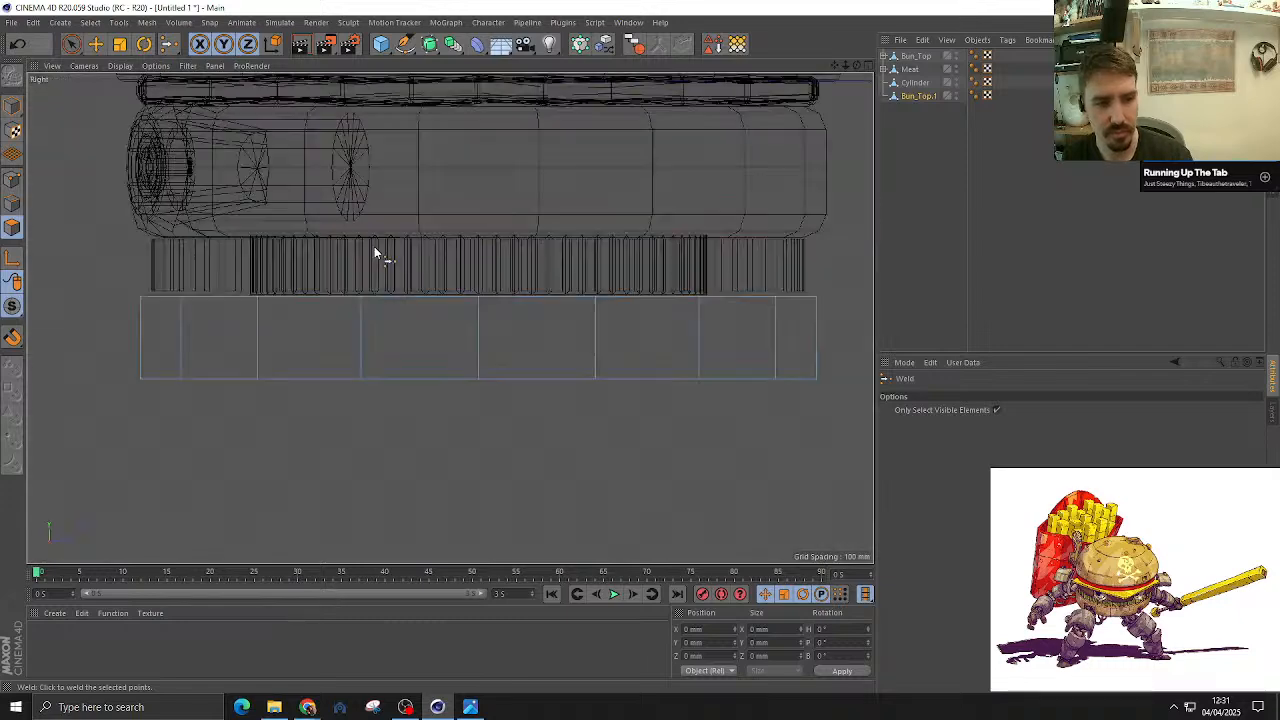
scroll(440, 328, "down", 2)
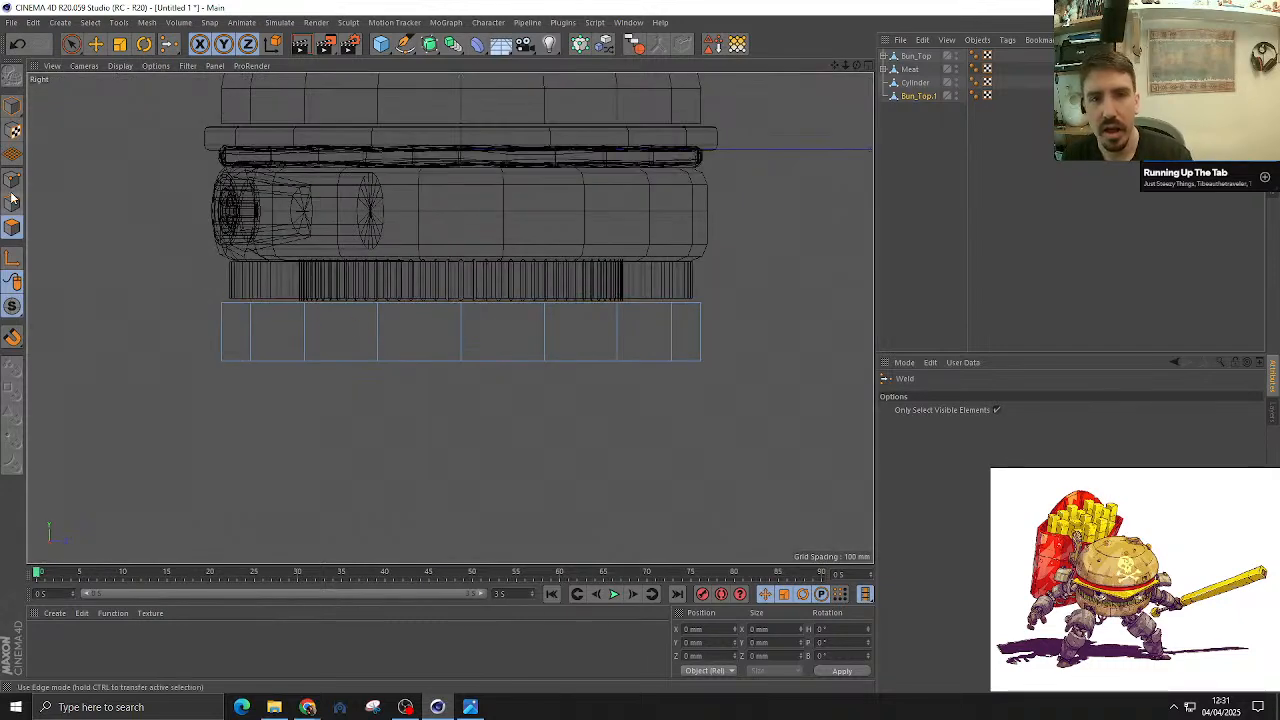
Step: Select all underside points of Bun_Top.1 and move them down about 75 mm to thicken the bottom bun
left_click_drag(71, 44, 112, 96)
left_click_drag(184, 322, 808, 420)
left_click_drag(460, 443, 460, 456)
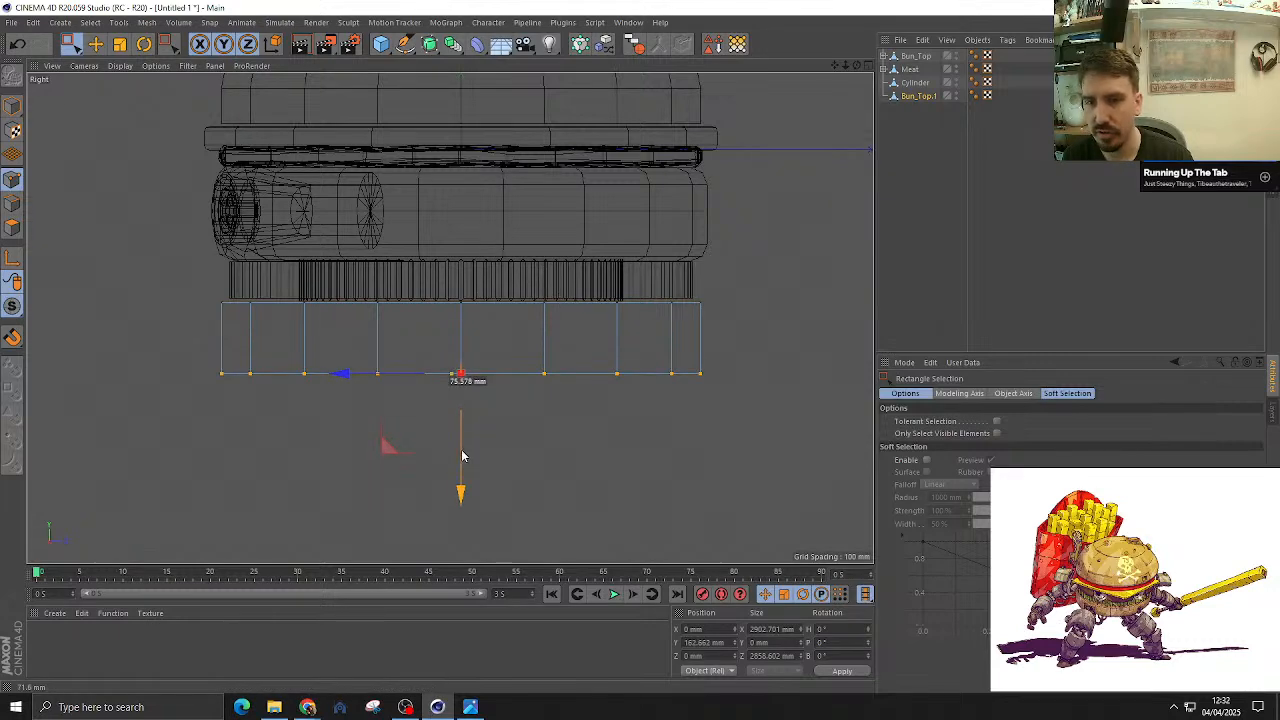
Step: Bevel the selected bottom rim edge loop of Bun_Top.1 with a 10 mm chamfer offset
left_click(13, 208)
key("F1")
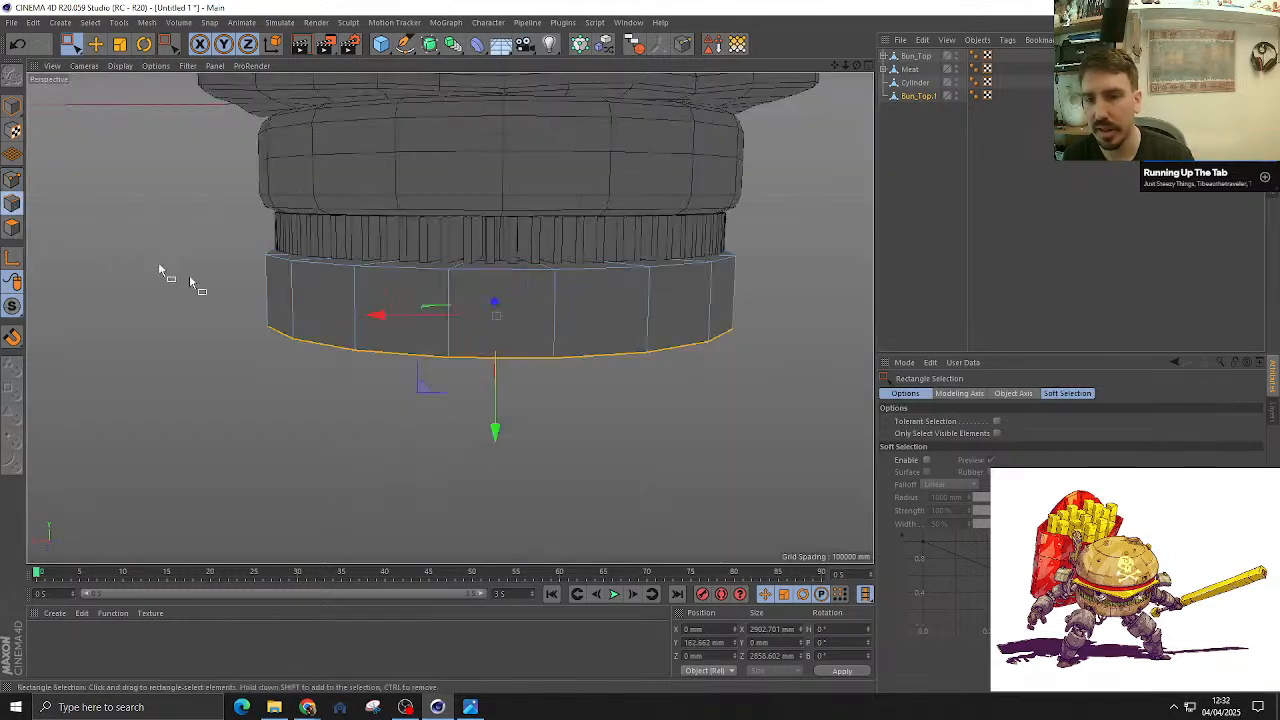
left_click_drag(171, 271, 380, 457, "alt")
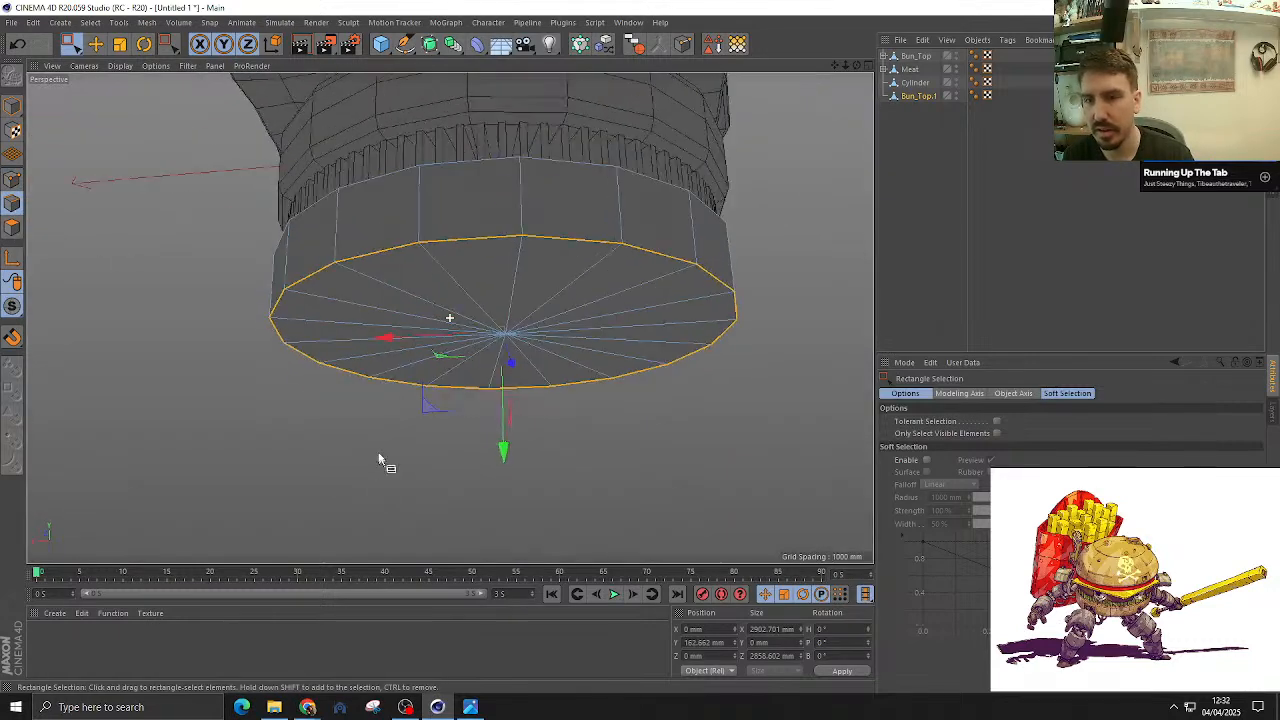
right_click(503, 449)
key("Escape")
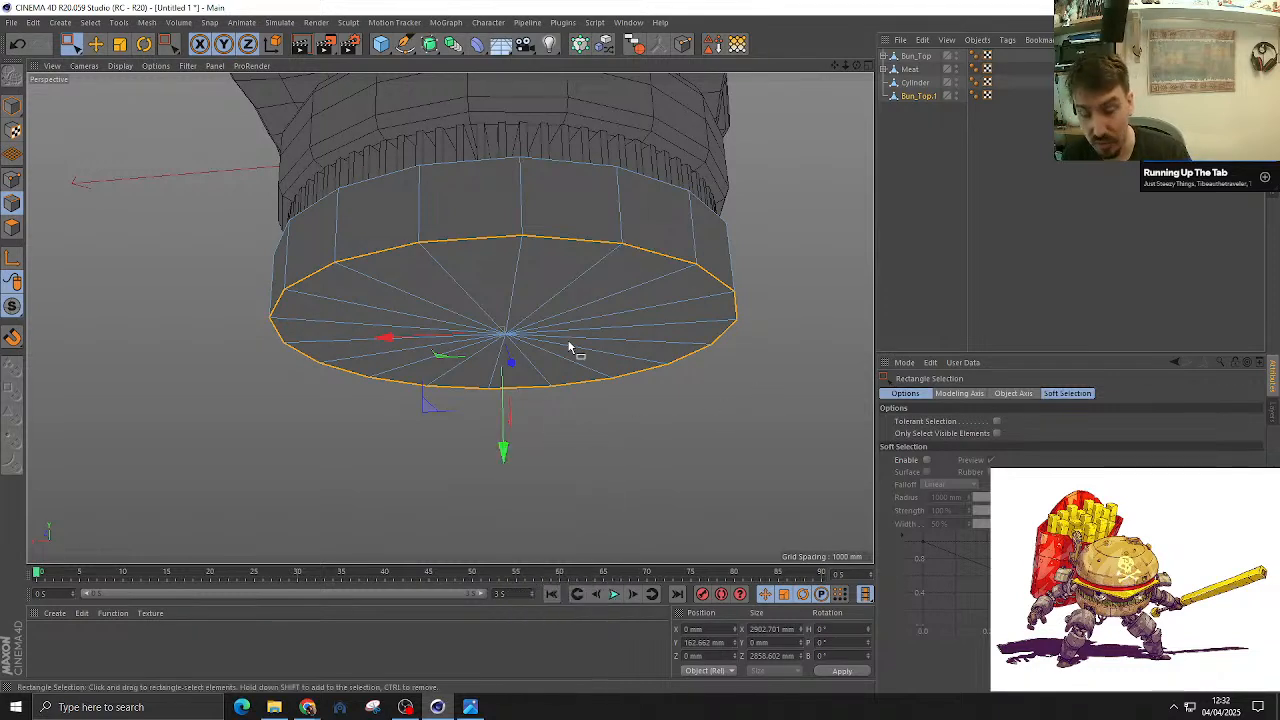
key("m")
key("s")
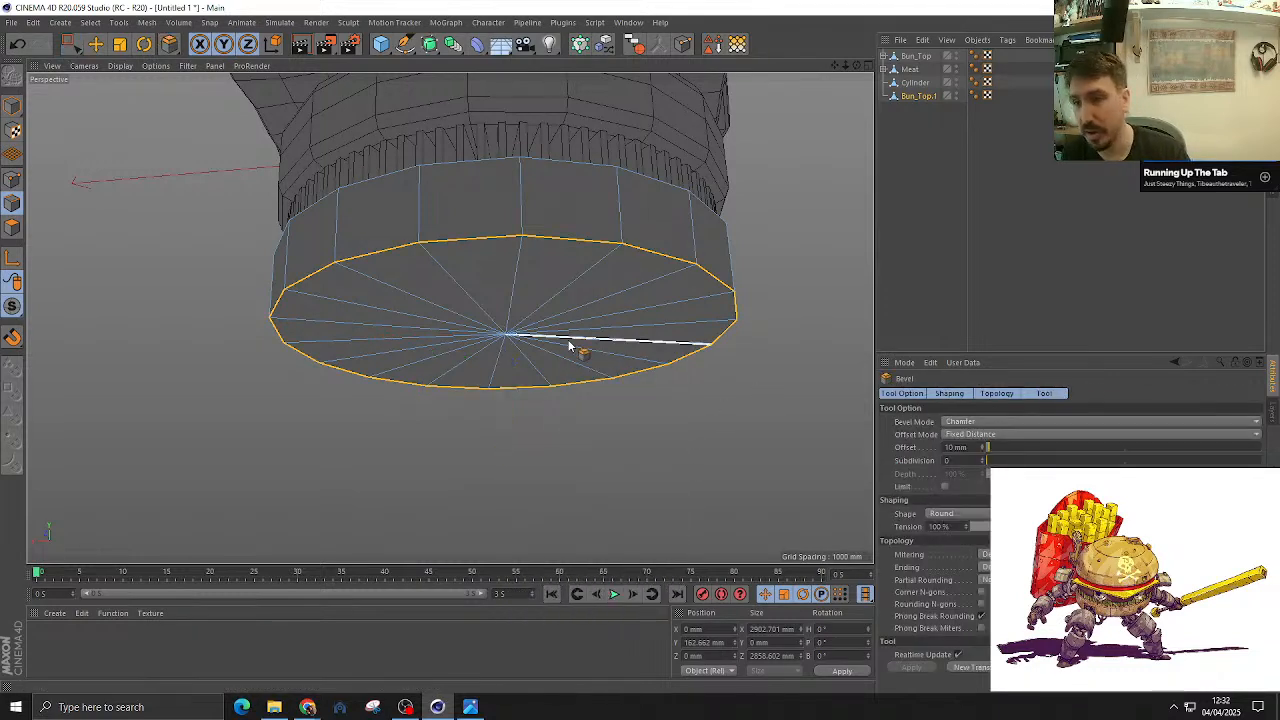
left_click(961, 665)
left_click_drag(768, 546, 671, 442, "alt")
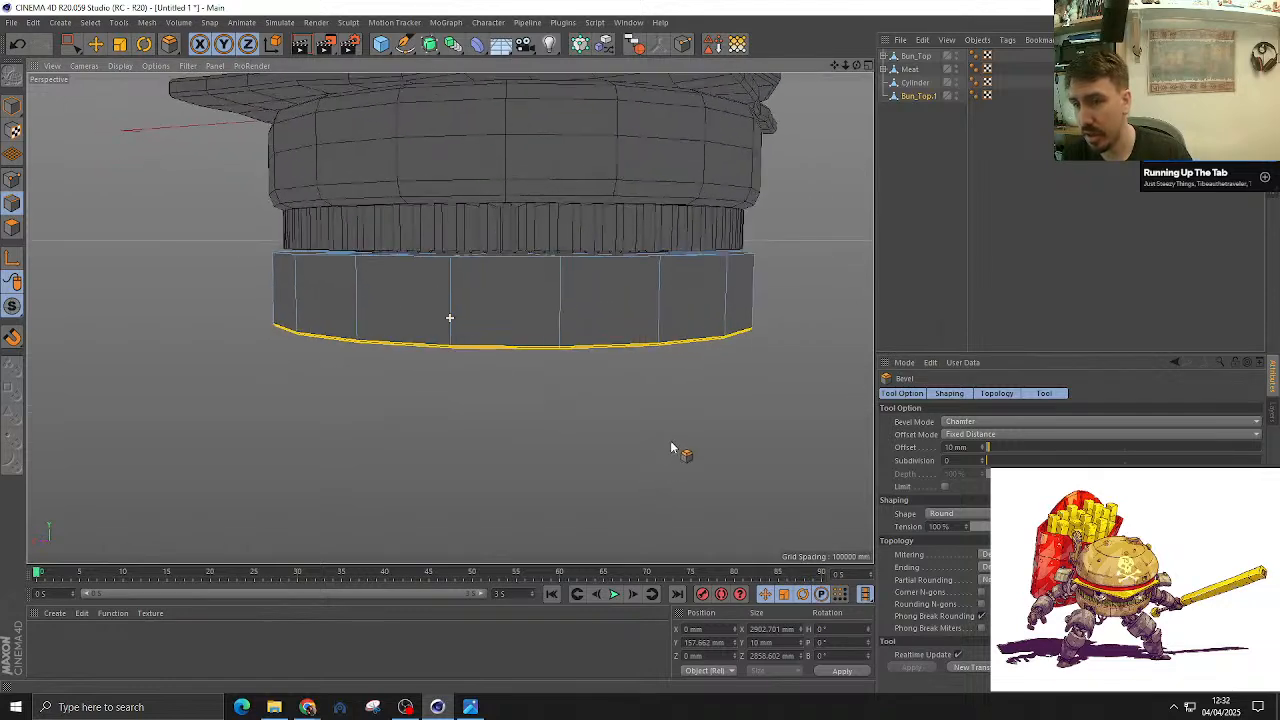
Step: Increase the bottom rim's bevel offset, trying 50 mm and 110 mm before setting it to 100 mm
double_click(955, 447)
type("50")
key("Return")
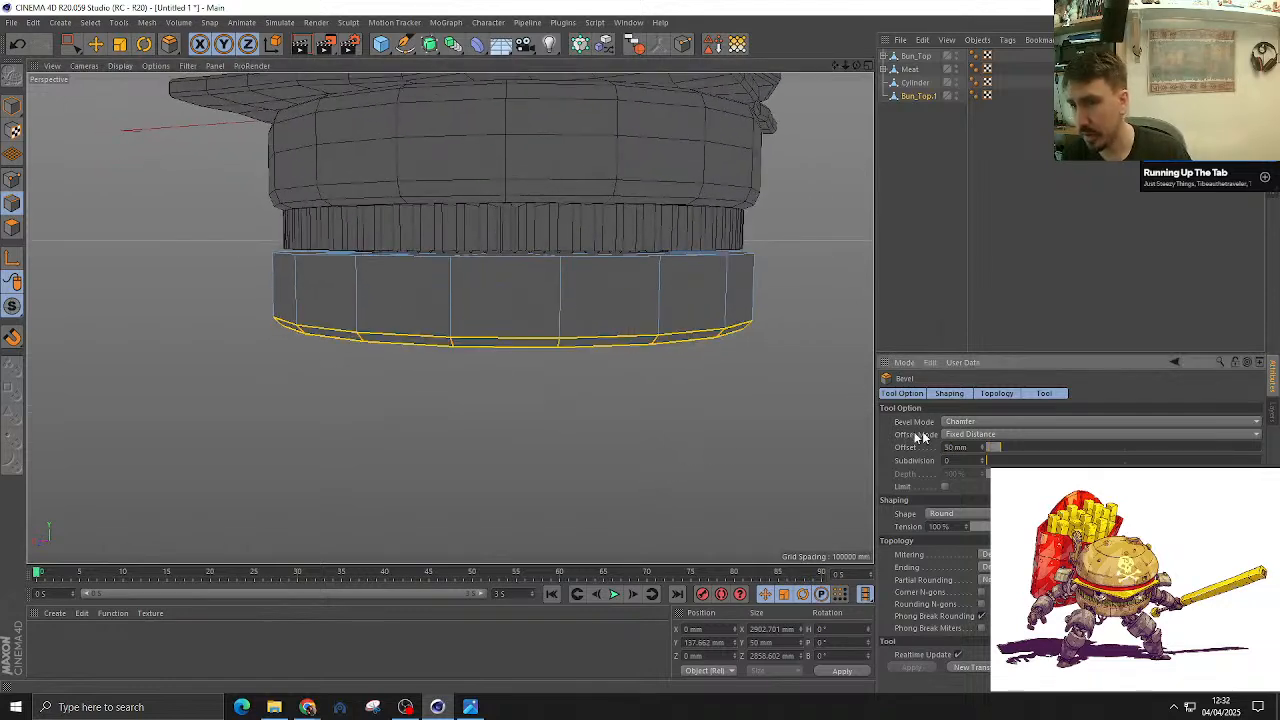
left_click_drag(632, 390, 482, 340, "alt")
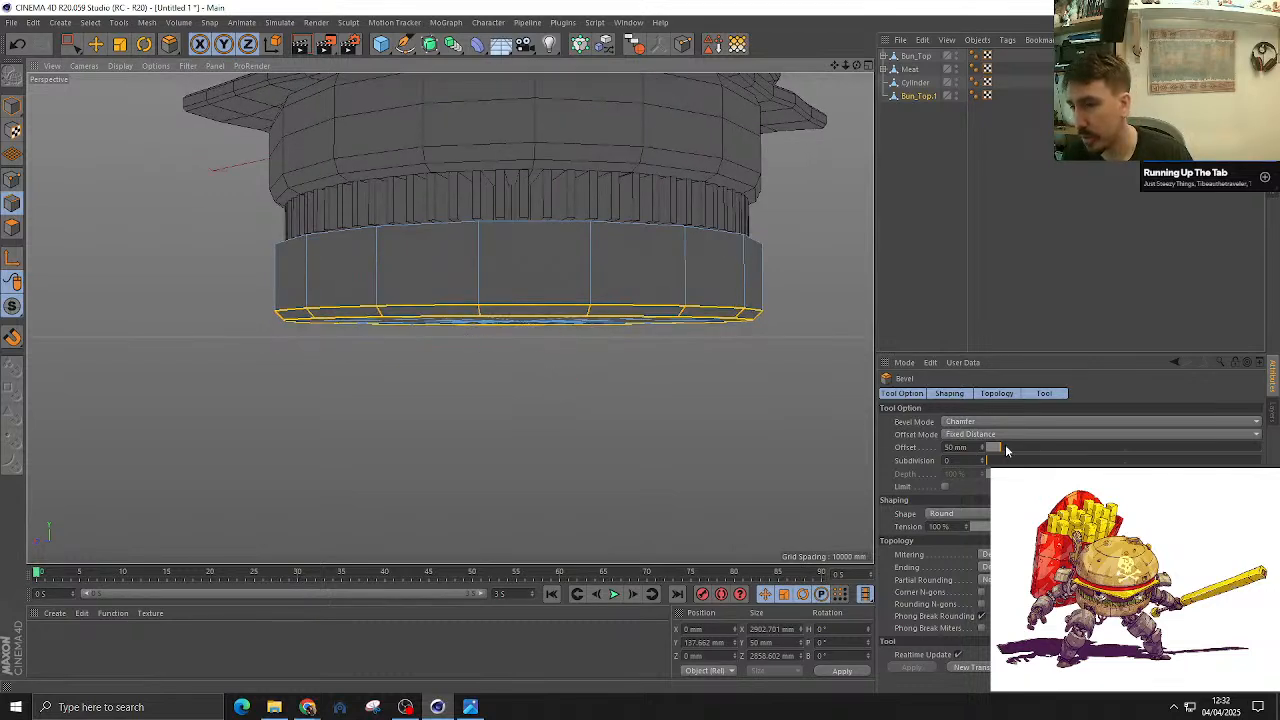
left_click_drag(1006, 450, 1017, 450)
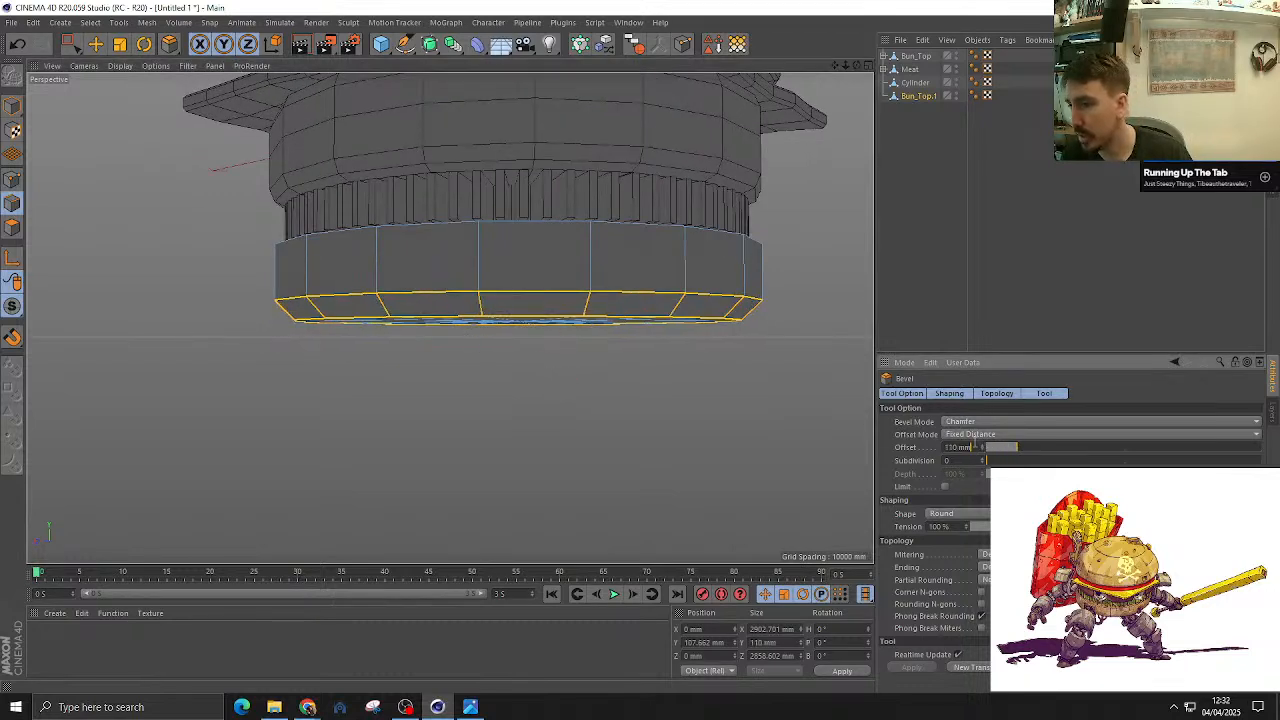
type("100")
key("Return")
Step: Loop-select the upper outer rim edges of Bun_Top.1, just below the toothed layer
left_click_drag(617, 442, 433, 312, "alt")
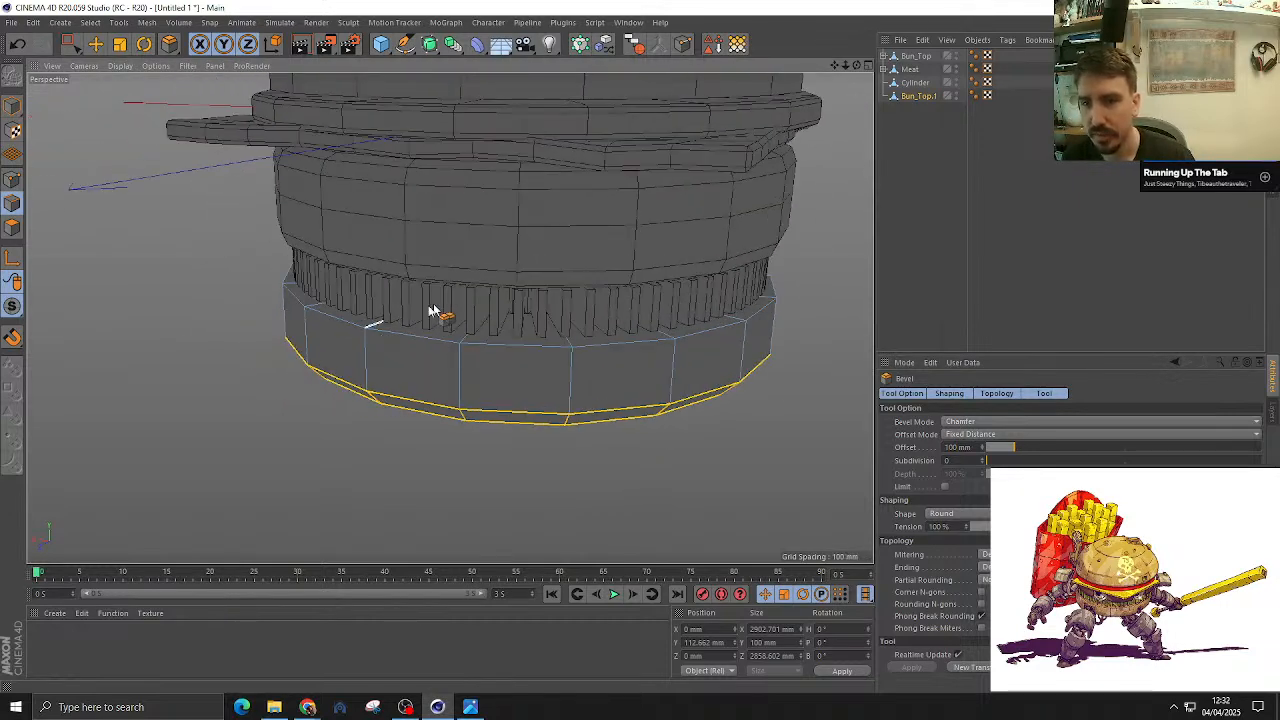
key("u")
key("l")
left_click(407, 349)
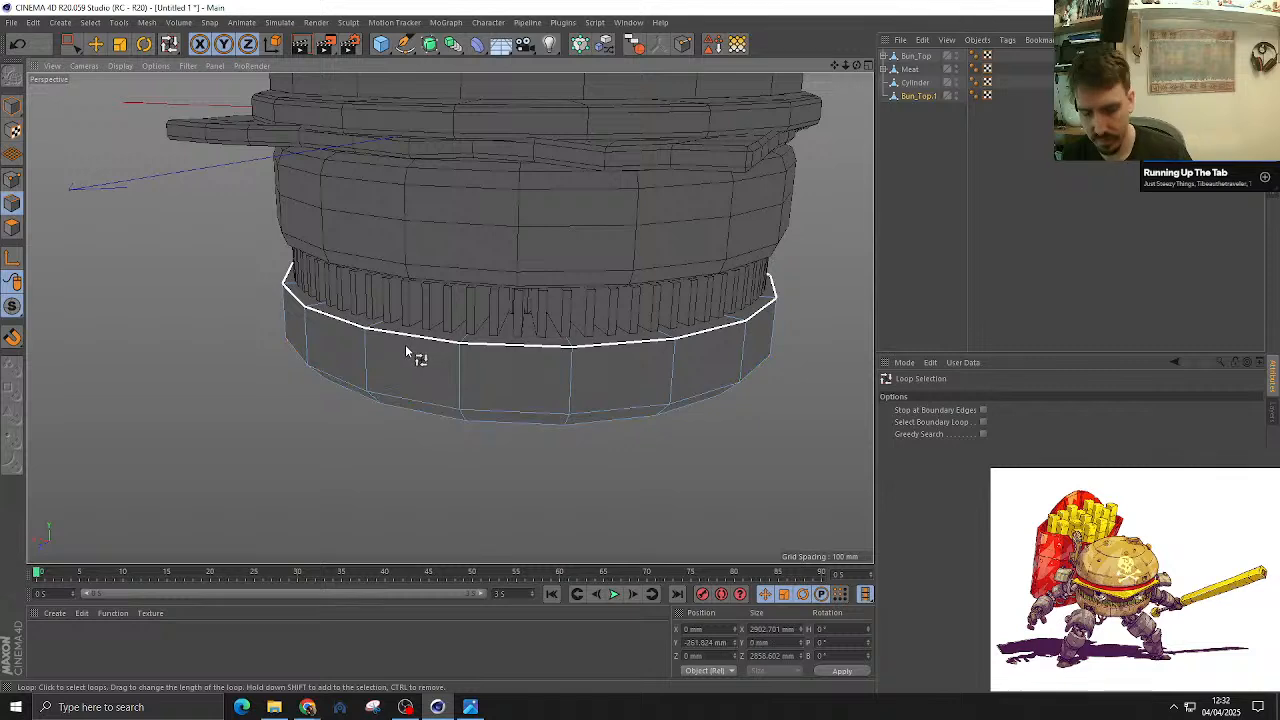
right_click(405, 352)
key("Escape")
left_click(398, 348)
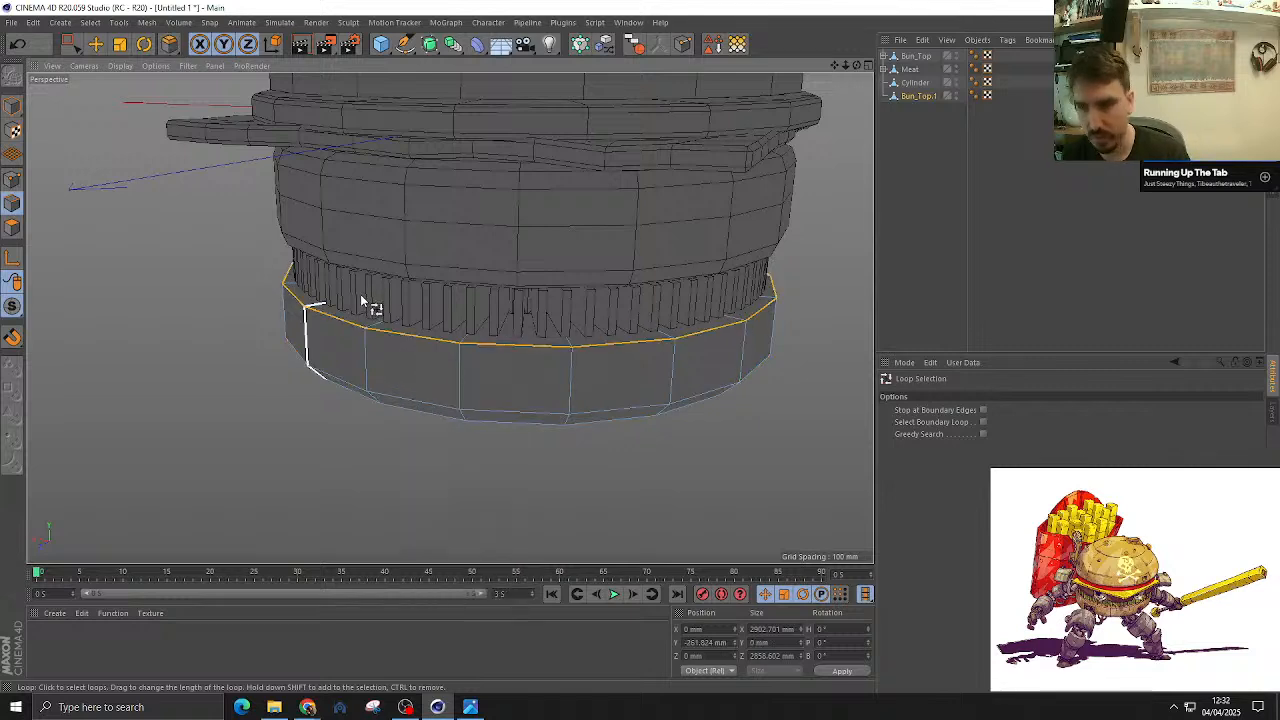
Step: Bevel the selected upper rim loop of the bottom bun with a 20 mm offset
key("m")
key("s")
left_click_drag(976, 449, 810, 436)
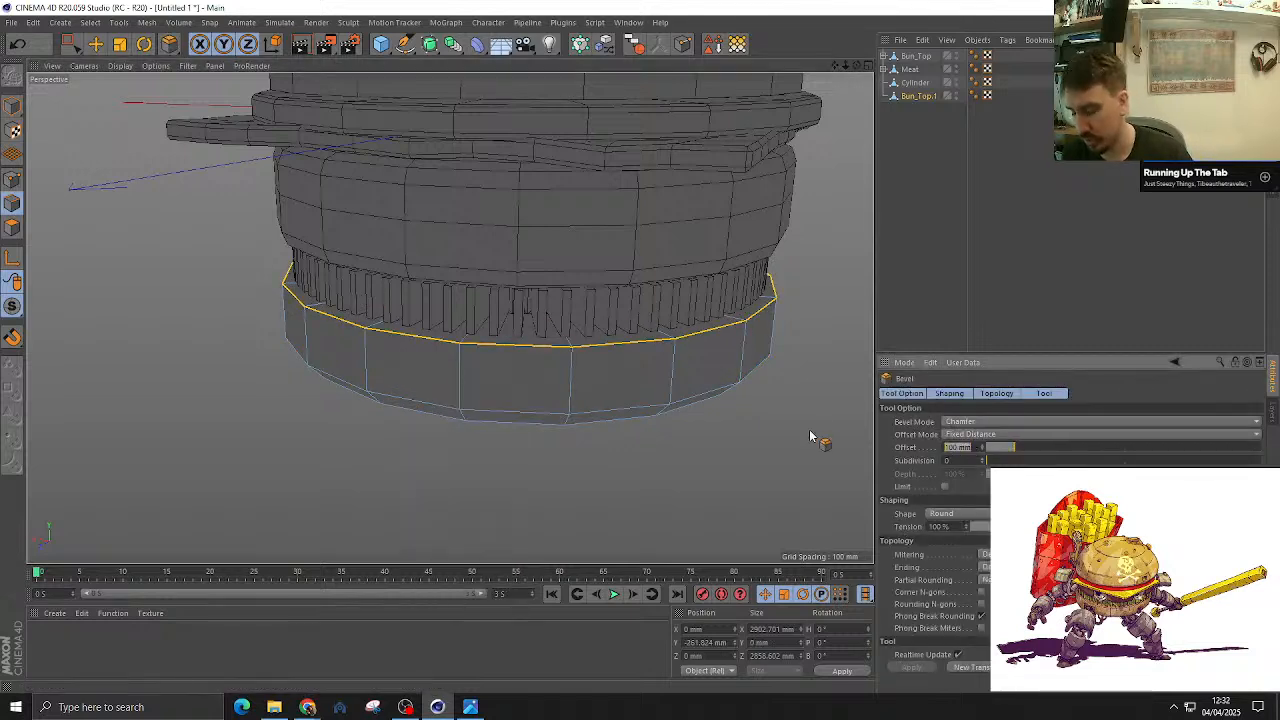
type("10")
key("BackSpace")
key("BackSpace")
type("20")
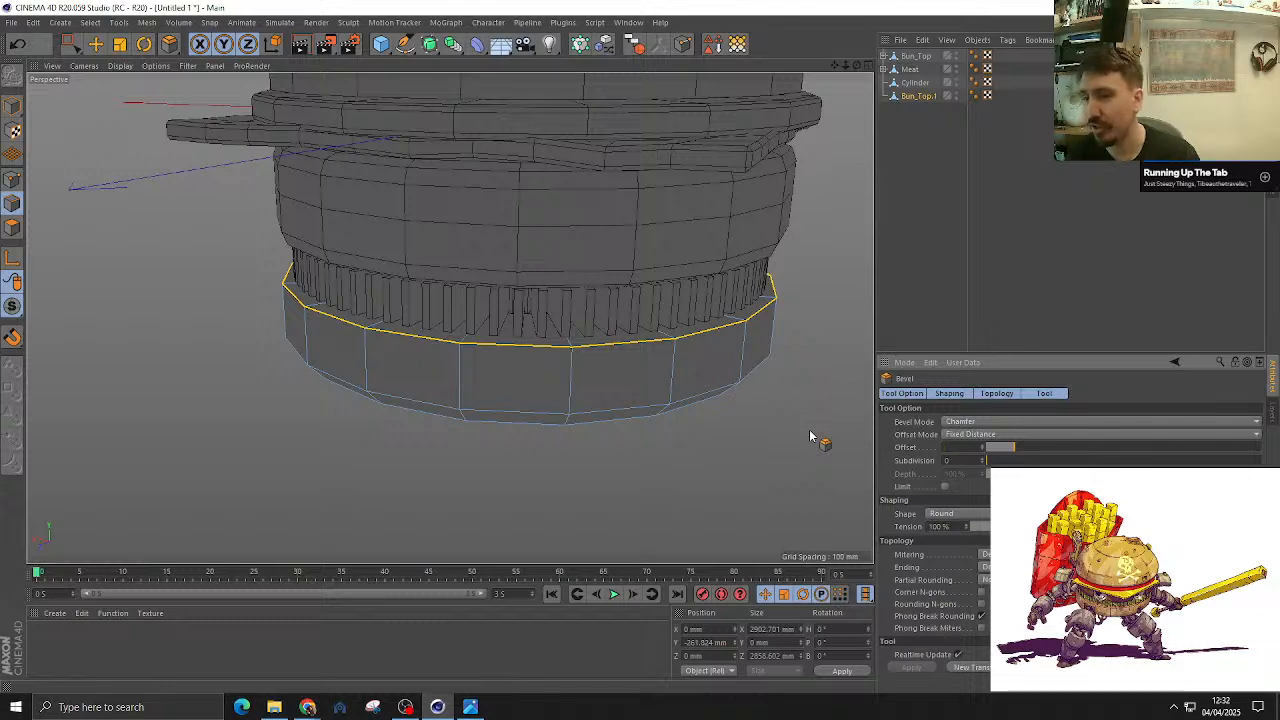
key("Return")
left_click_drag(778, 420, 471, 414, "alt")
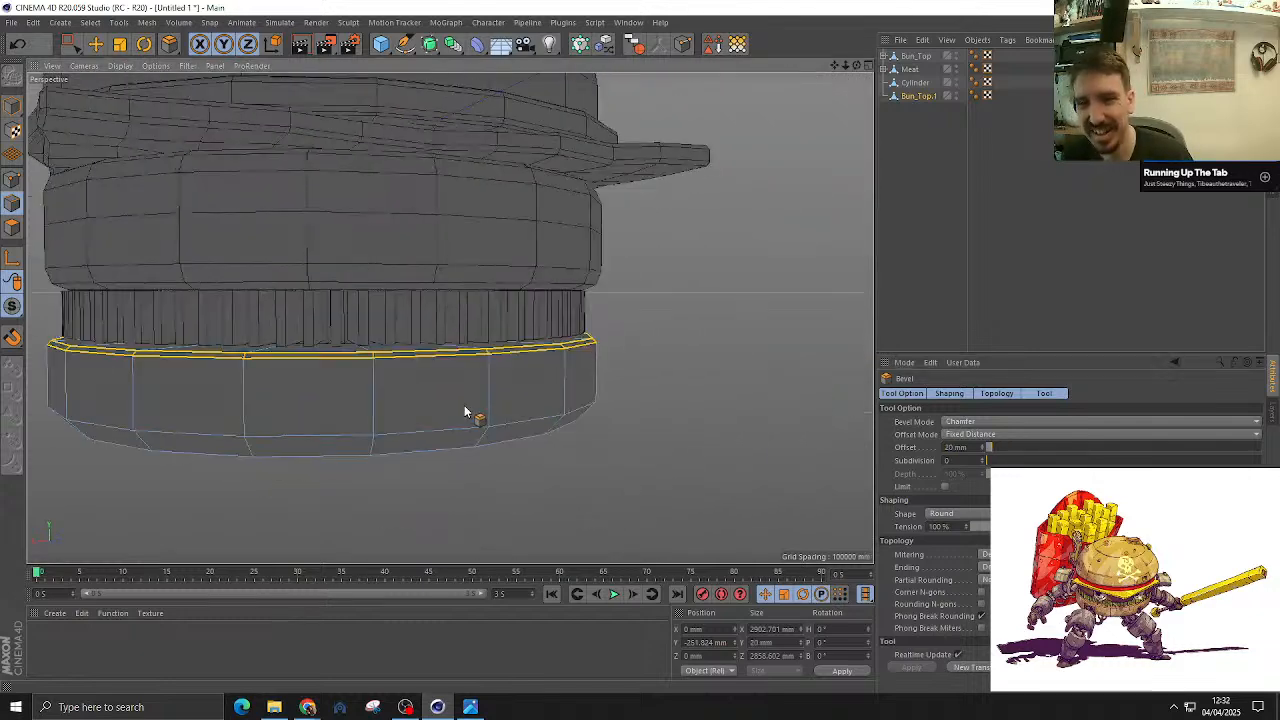
Step: Return to whole-object mode and examine the stacked burger layers from the front, side and back
scroll(471, 414, "down", 3)
left_click(12, 104)
left_click(96, 44)
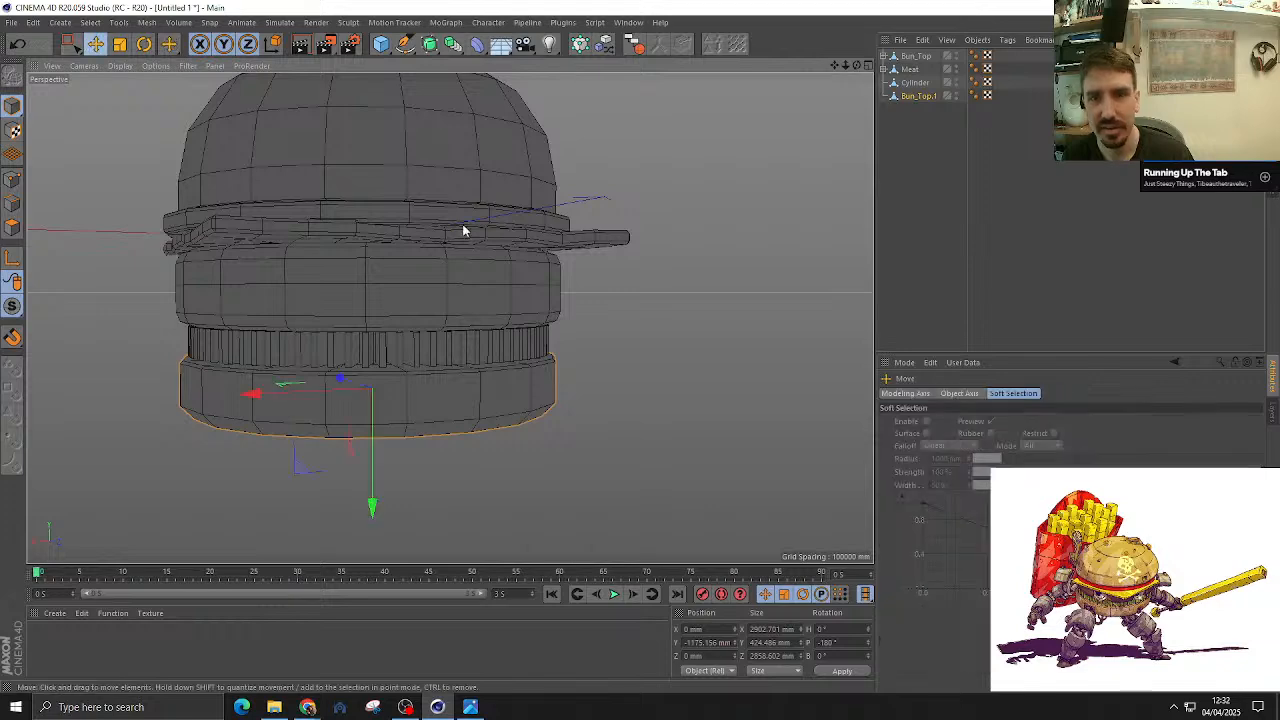
scroll(329, 257, "up", 3)
left_click_drag(329, 257, 508, 327, "alt")
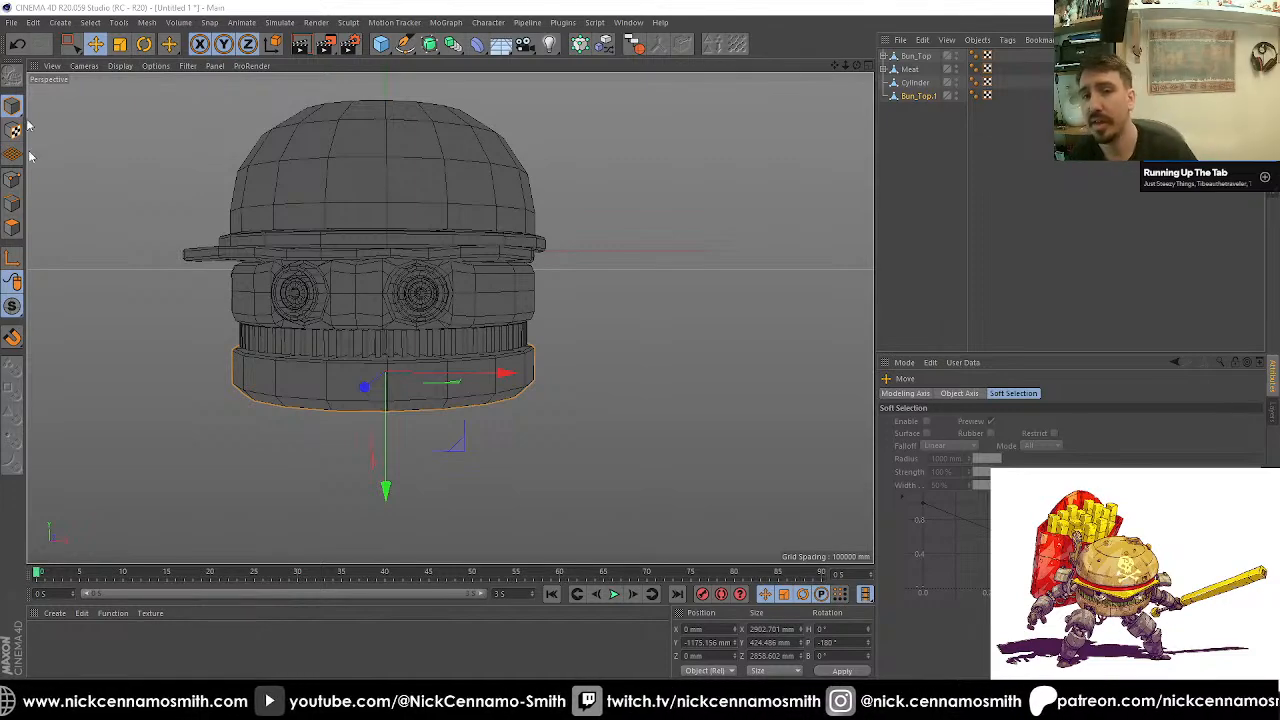
left_click_drag(363, 363, 574, 377, "alt")
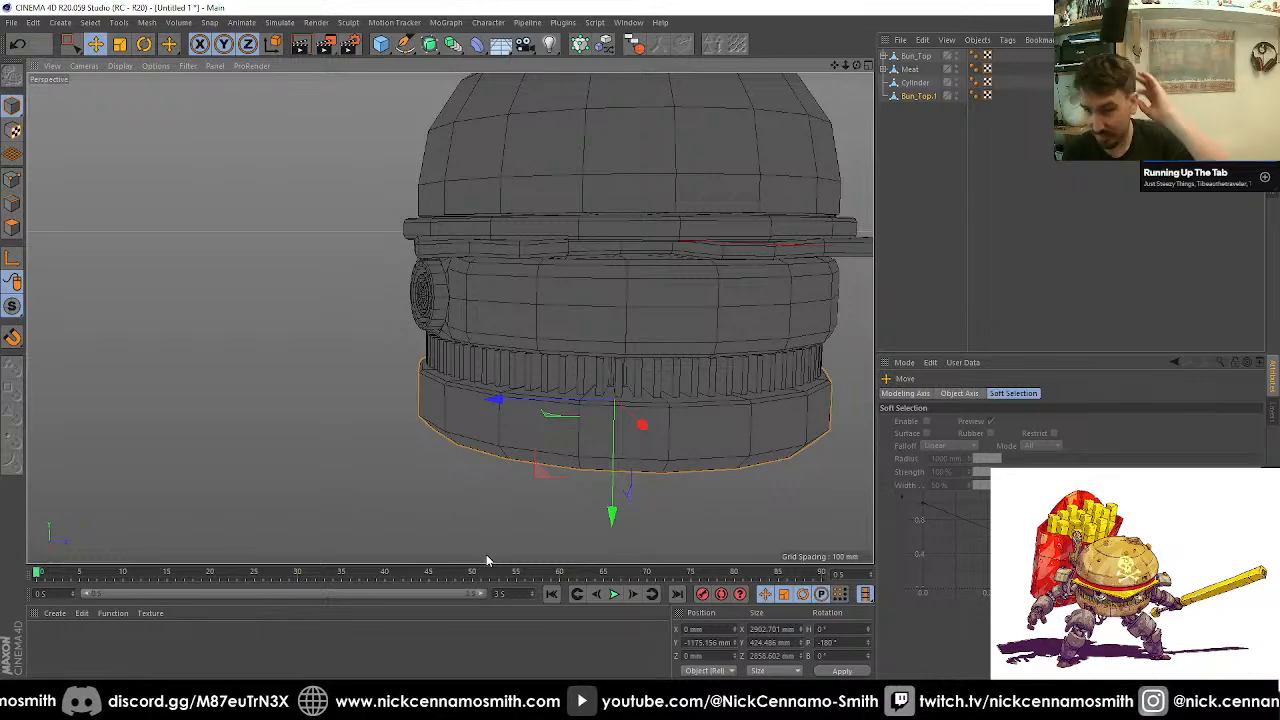
scroll(517, 451, "down", 3)
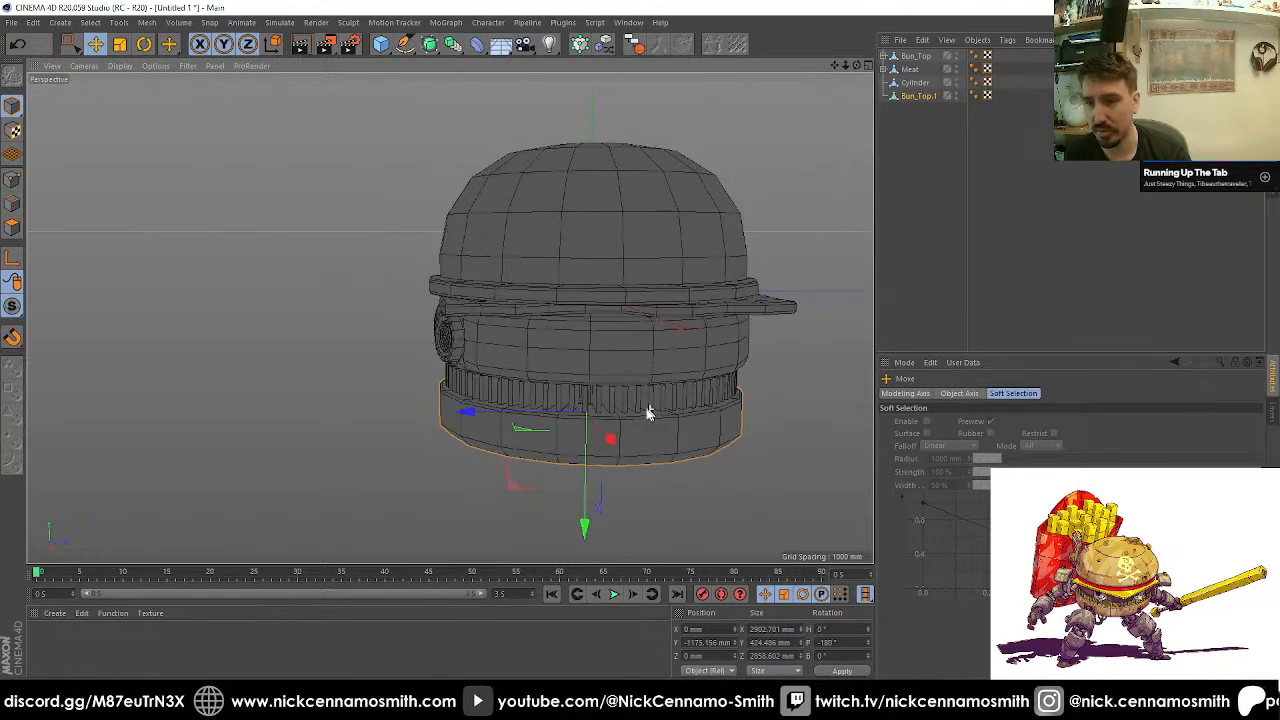
left_click_drag(648, 413, 531, 367, "alt")
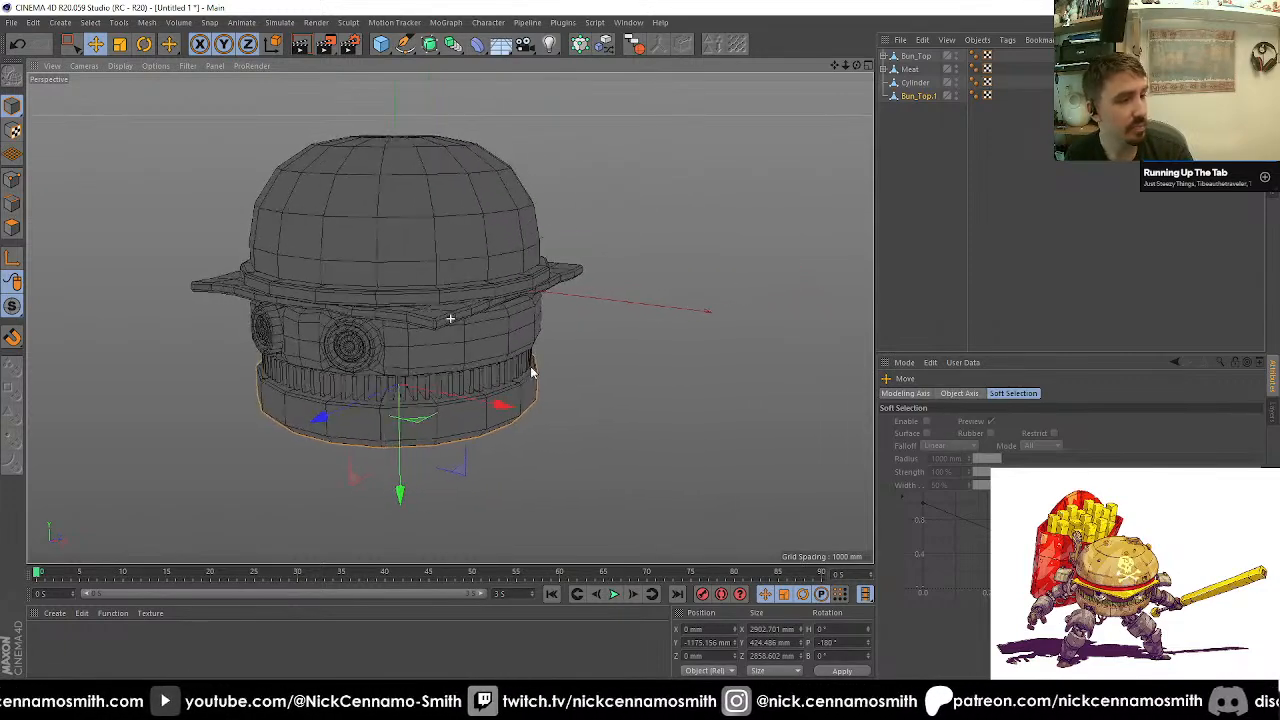
scroll(531, 370, "down", 2)
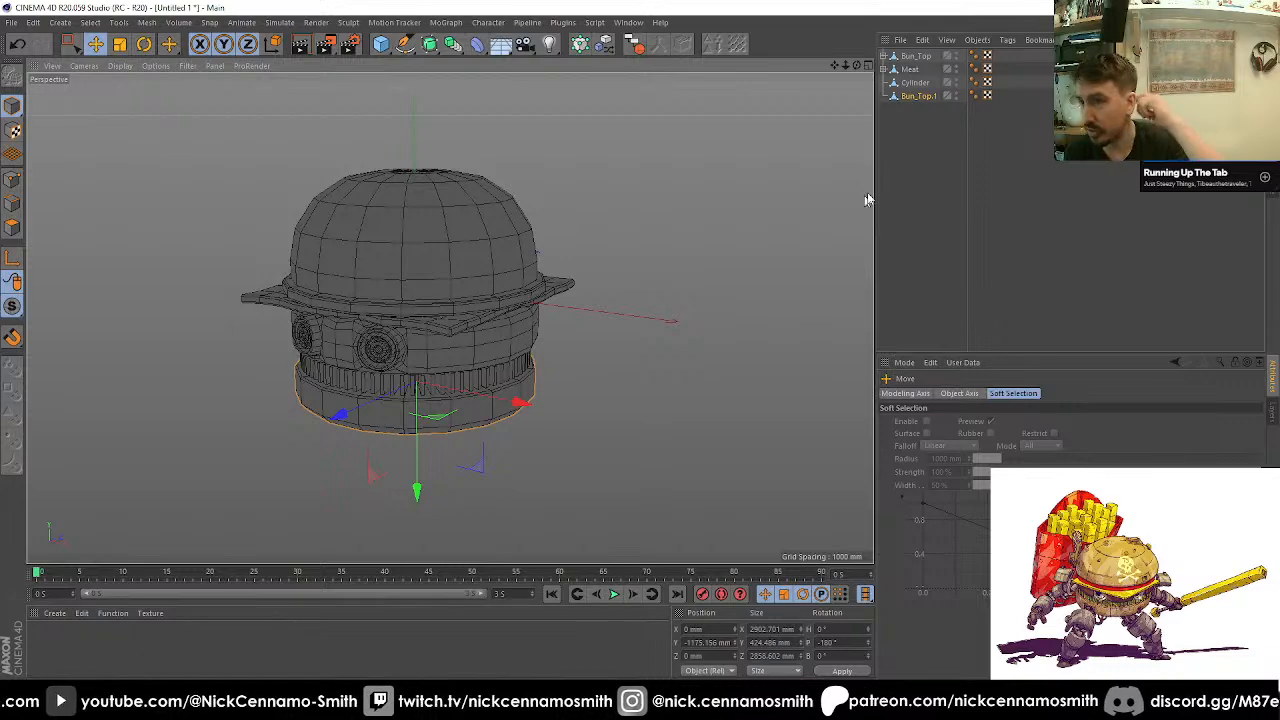
Step: Rename the Bun_Top.1 object as Bun_Bottom
left_click(916, 95)
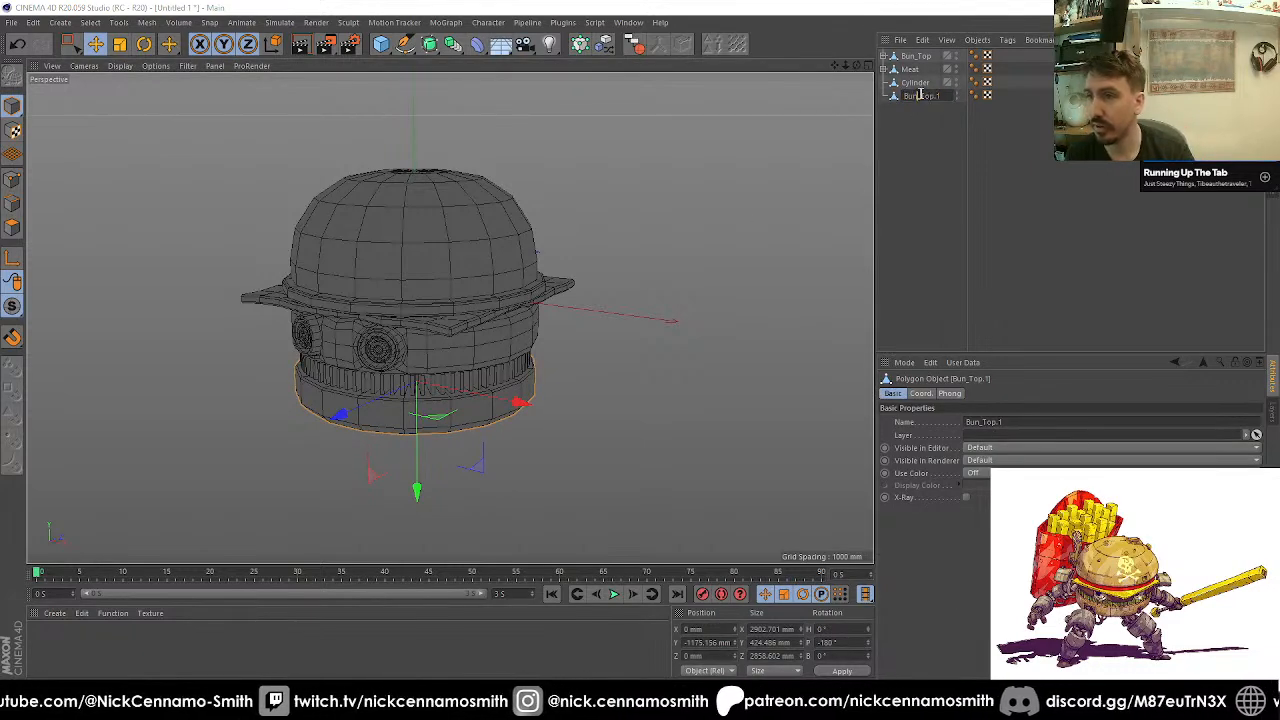
double_click(918, 95)
type("Bun_Botto")
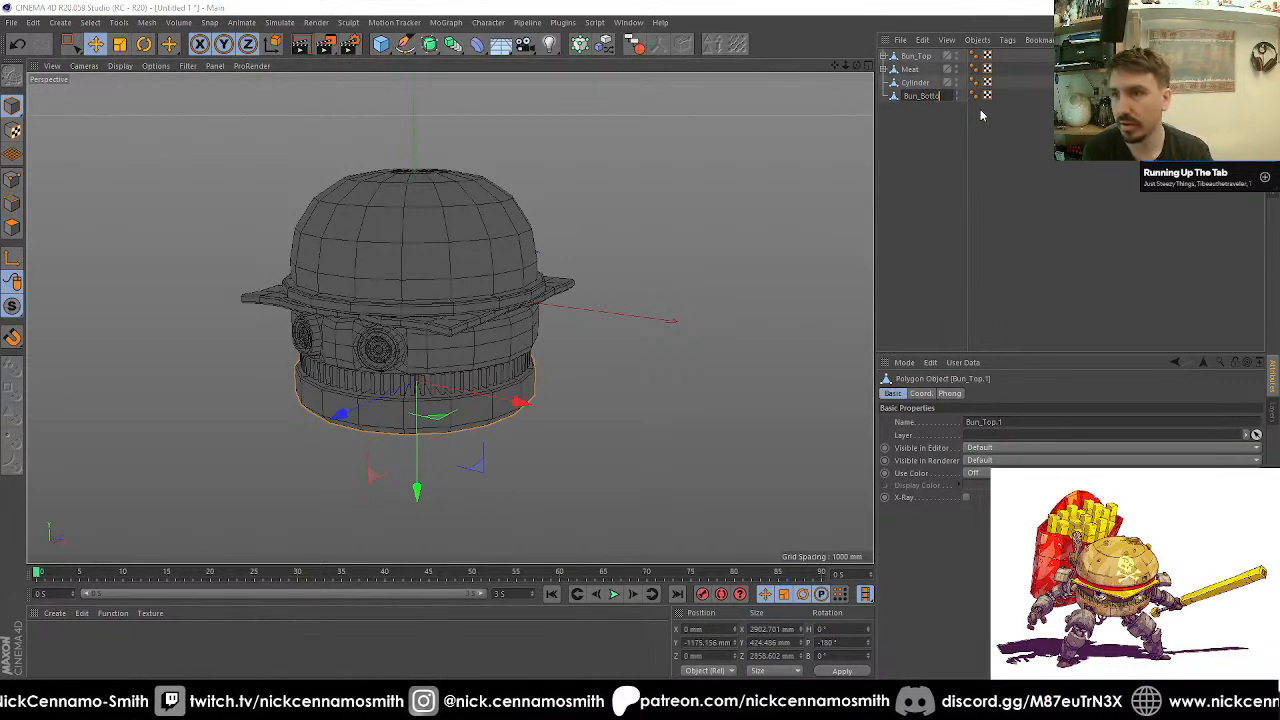
type("m")
key("Return")
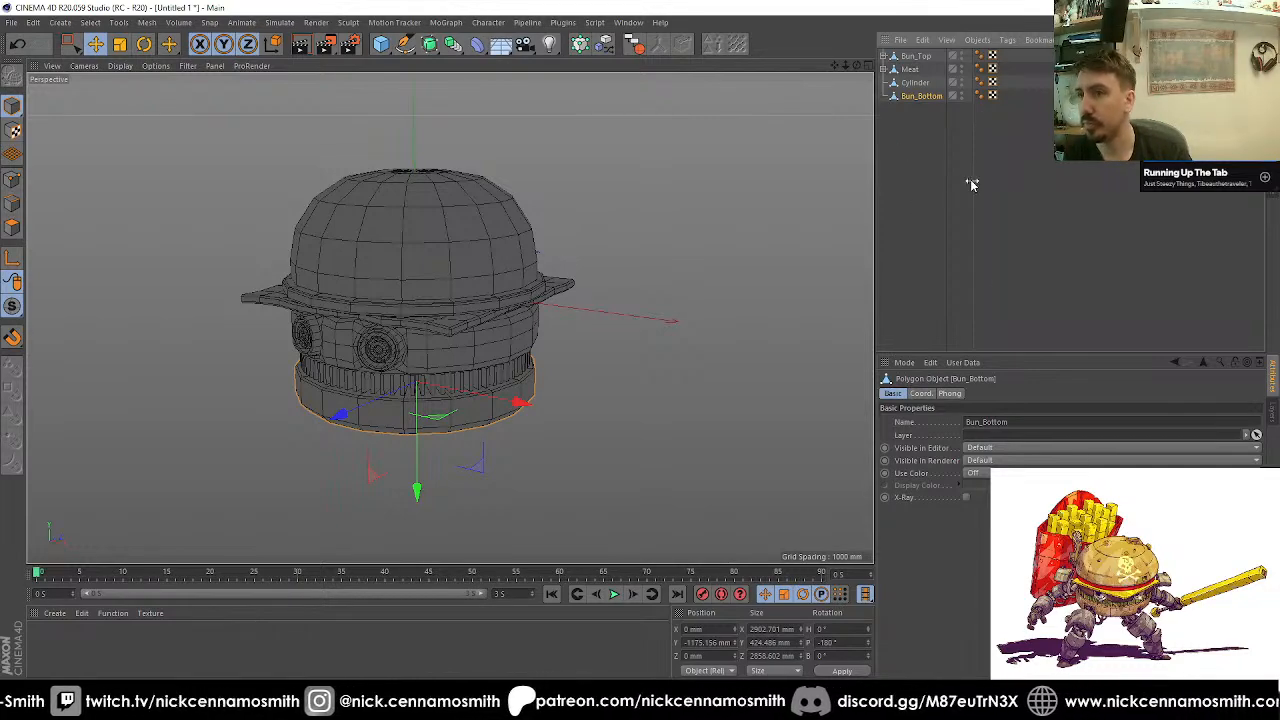
Step: Select the Meat object, reveal its children and disable the Cylinder Instance that forms the second eye
scroll(566, 213, "down", 3)
right_click_drag(429, 209, 518, 173, "alt")
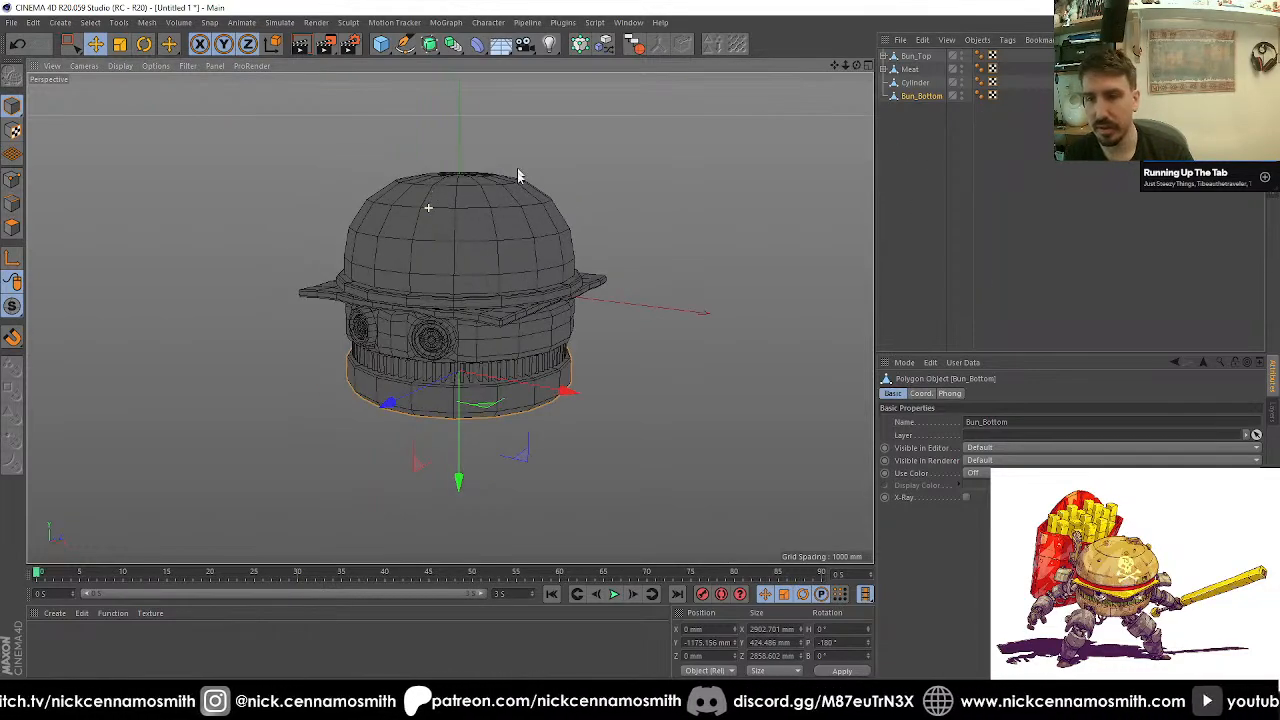
mouse_move(485, 278)
left_mouse_down("alt")
mouse_move(326, 277)
mouse_move(358, 319)
mouse_move(400, 284)
mouse_move(371, 286)
mouse_move(391, 286)
left_mouse_up("alt")
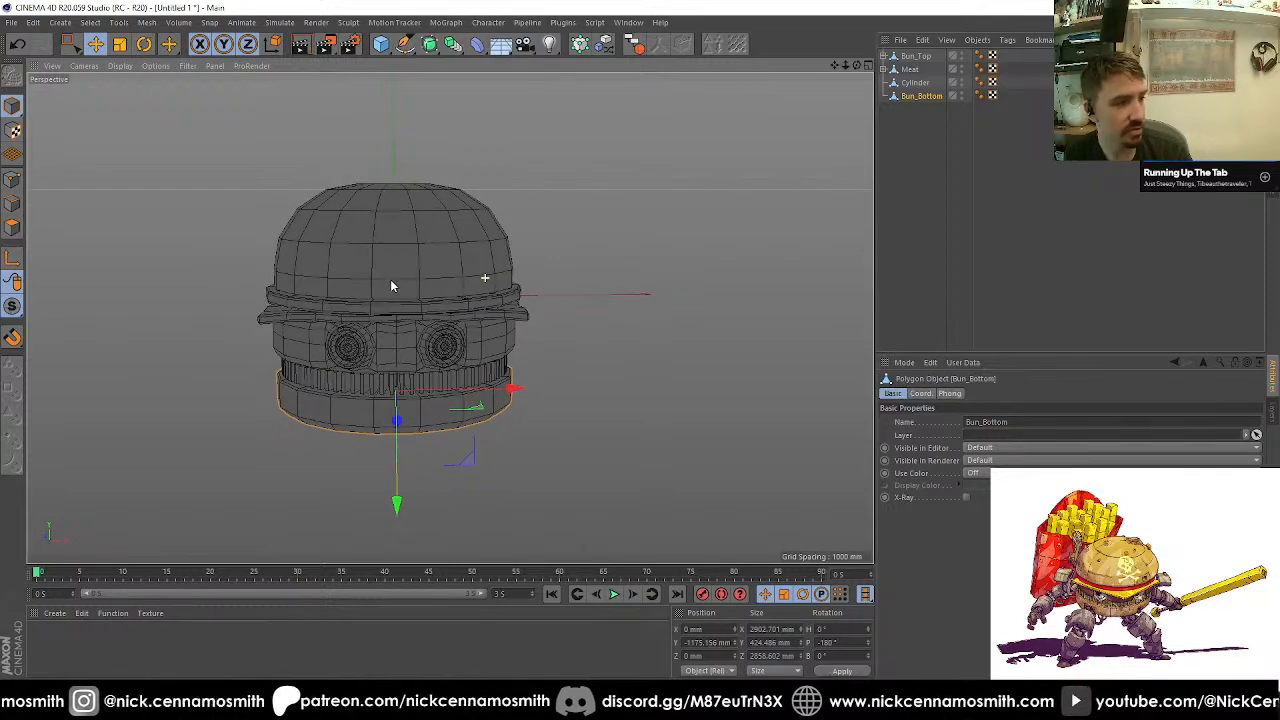
right_click_drag(391, 286, 483, 328, "alt")
left_click_drag(483, 328, 452, 328, "alt")
left_click(909, 71)
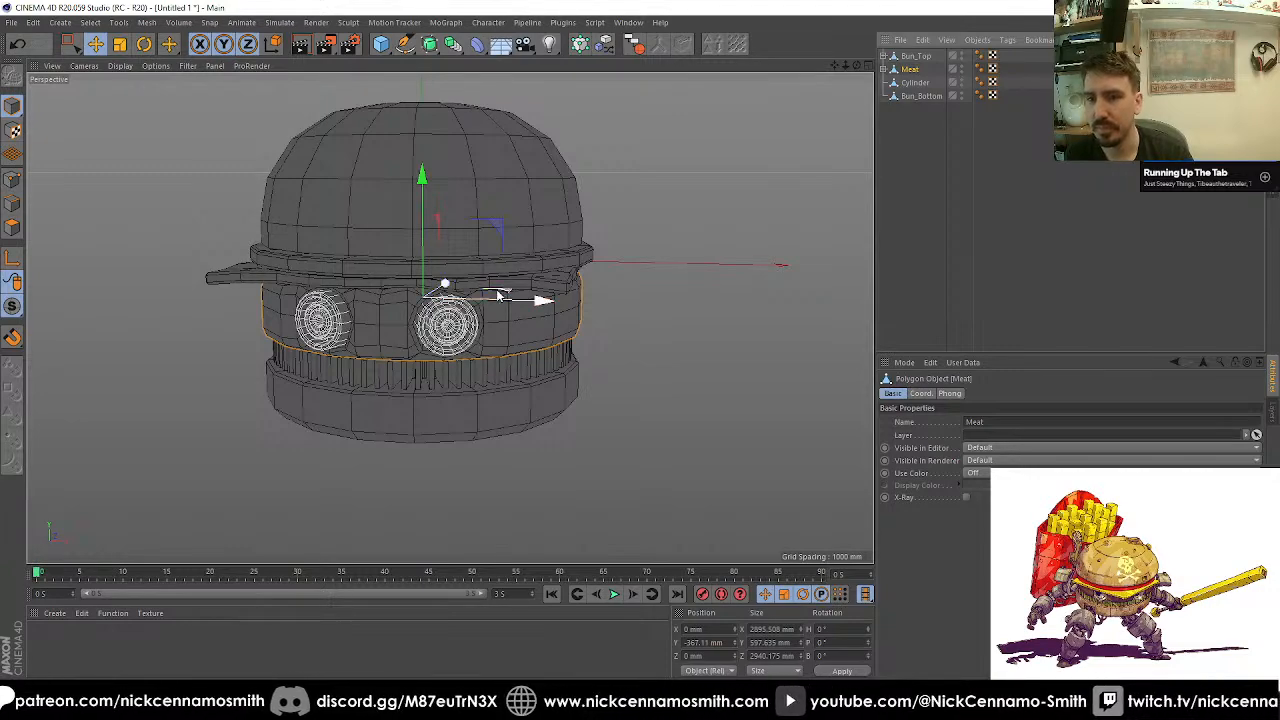
mouse_move(442, 330)
left_mouse_down("alt")
mouse_move(470, 300)
mouse_move(421, 321)
left_mouse_up("alt")
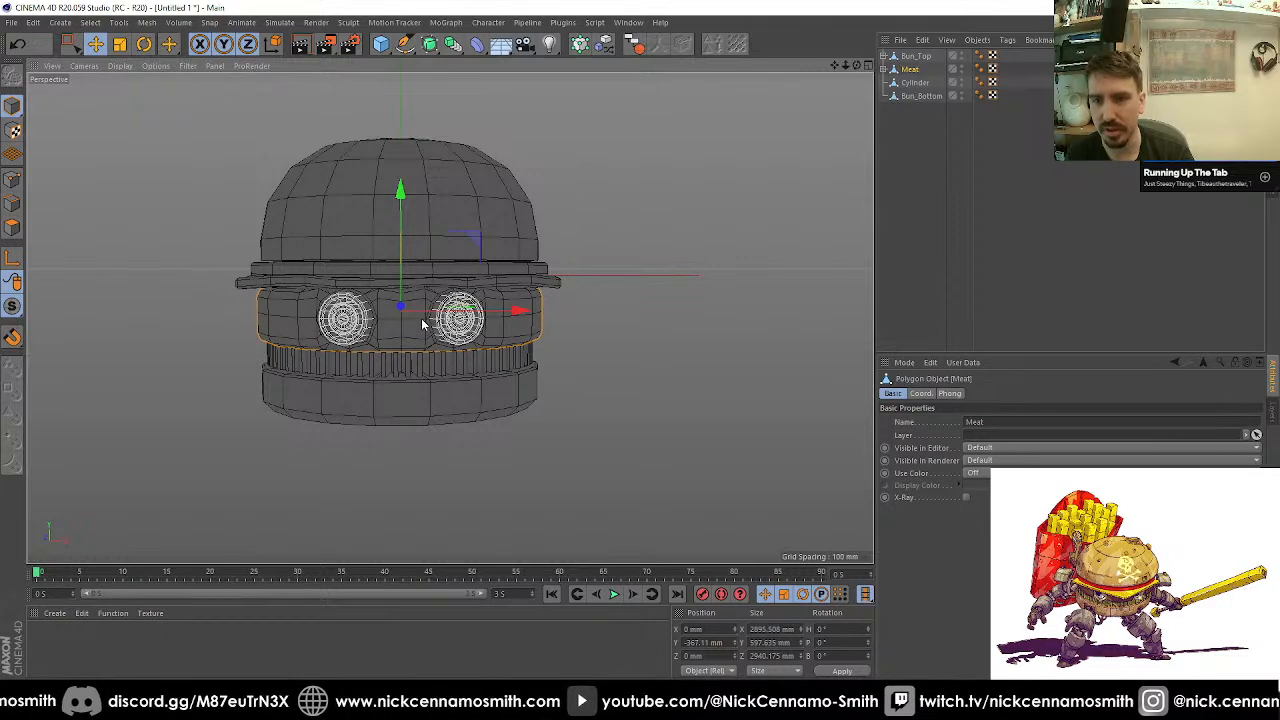
key("F2")
key("F4")
scroll(443, 320, "up", 2)
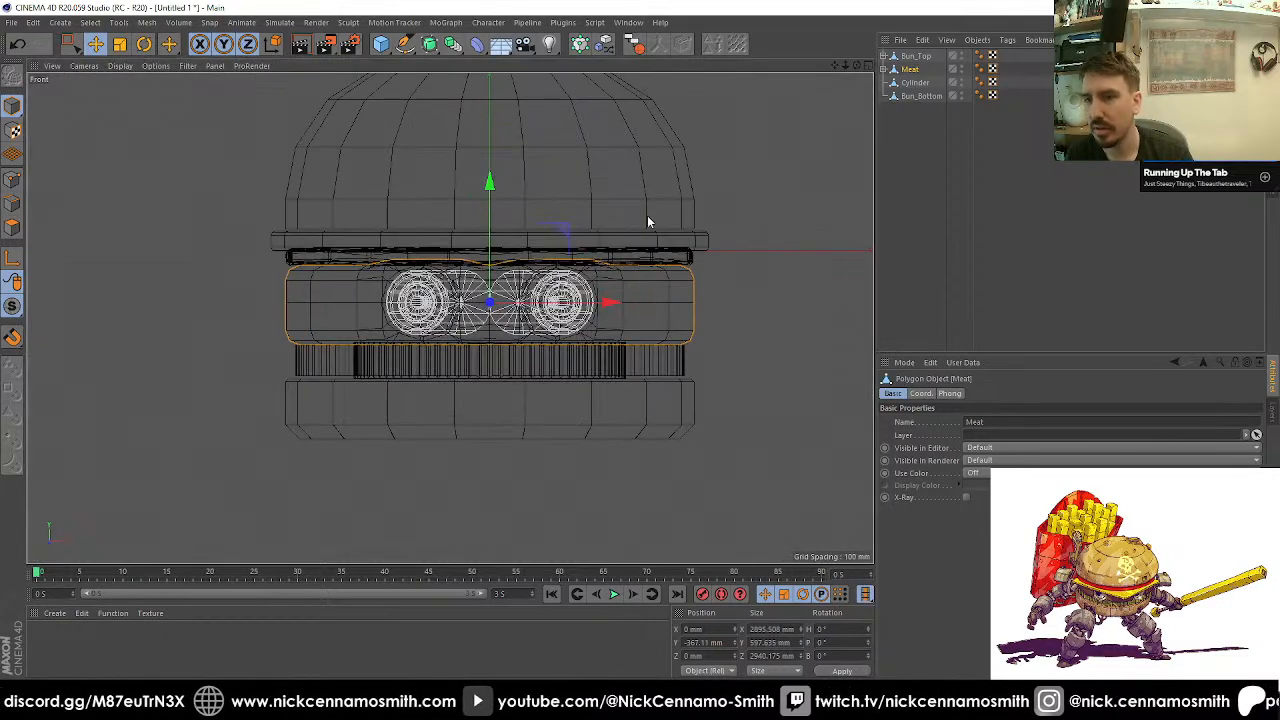
left_click(884, 69)
left_click(991, 94)
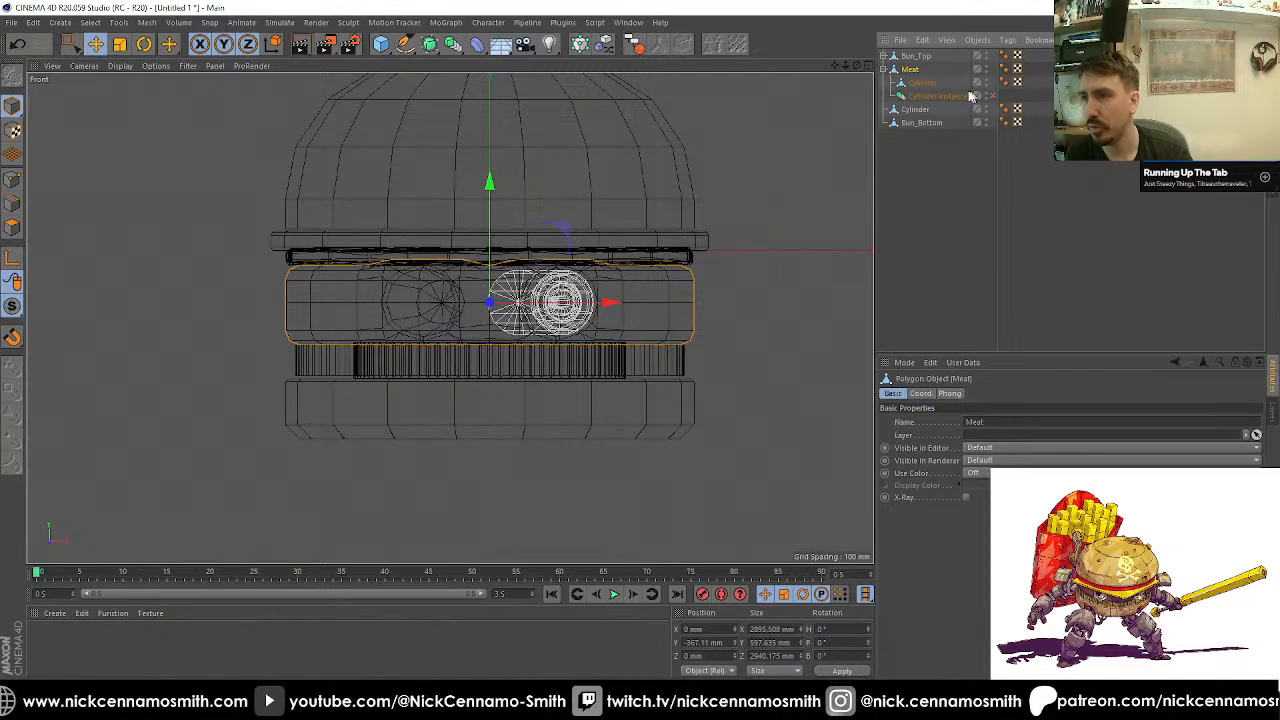
Step: Delete all Meat points on the negative X half, where the disabled eye instance was, leaving the centre line intact
left_click(12, 180)
key("0")
left_click_drag(113, 139, 474, 437)
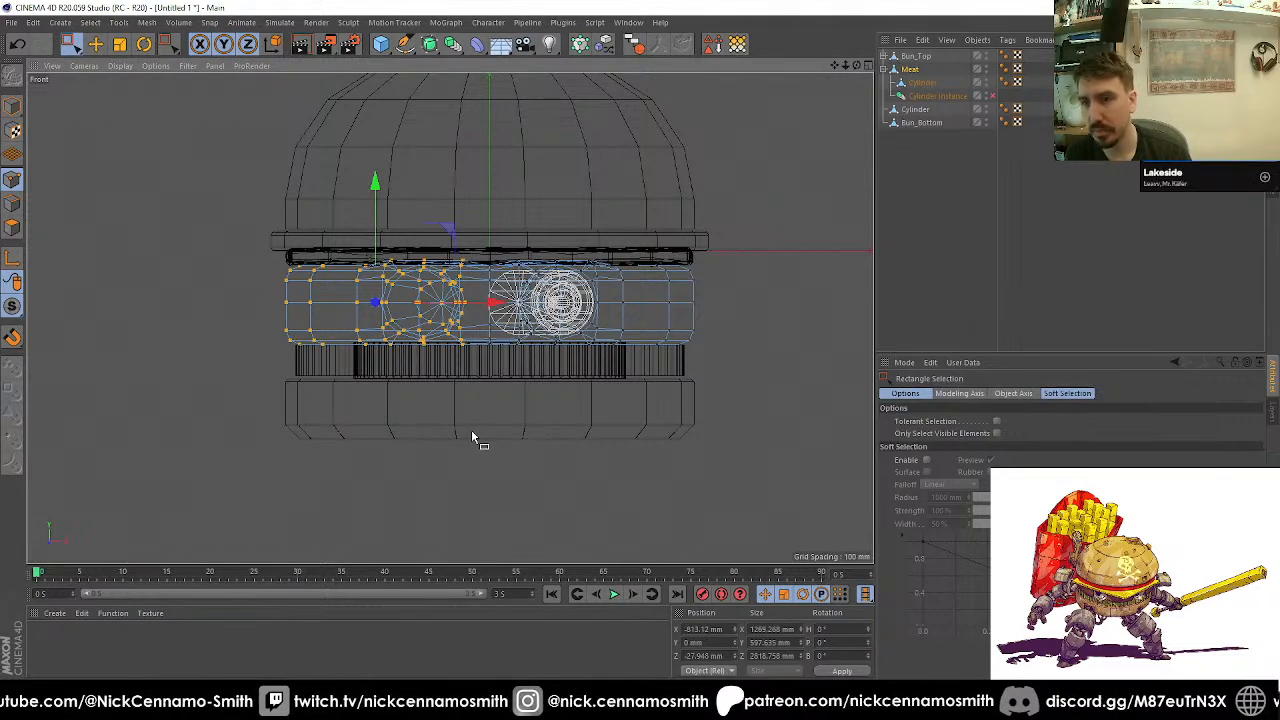
key("F1")
scroll(435, 380, "up", 2)
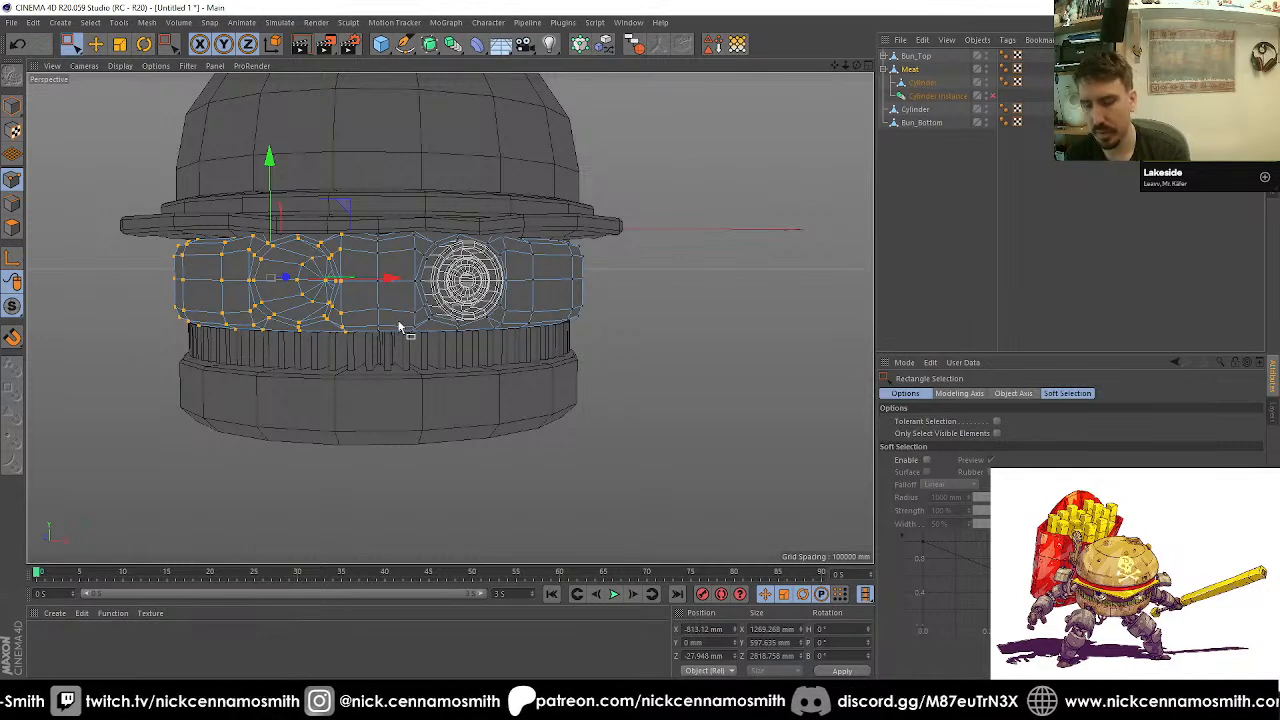
key("Delete")
Step: Rotate the remaining half of Meat, together with its eye cylinder, to a heading of 20° about the vertical axis
key("F2")
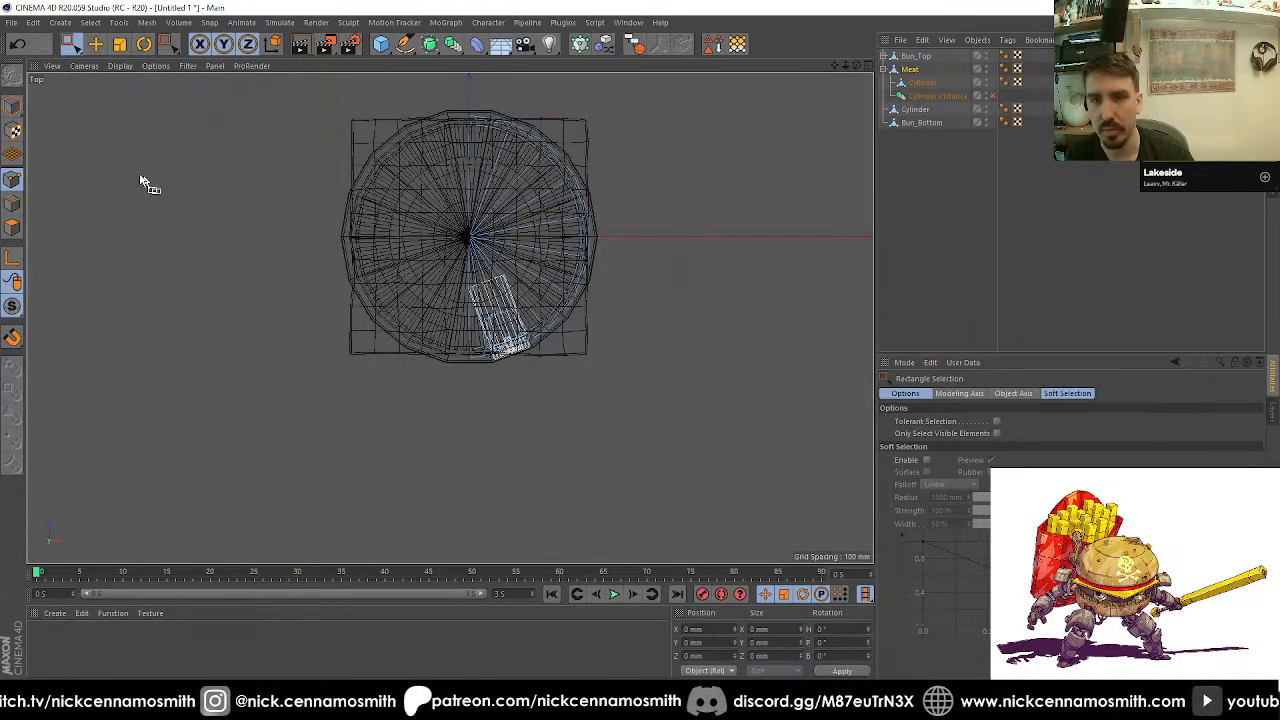
left_click(12, 105)
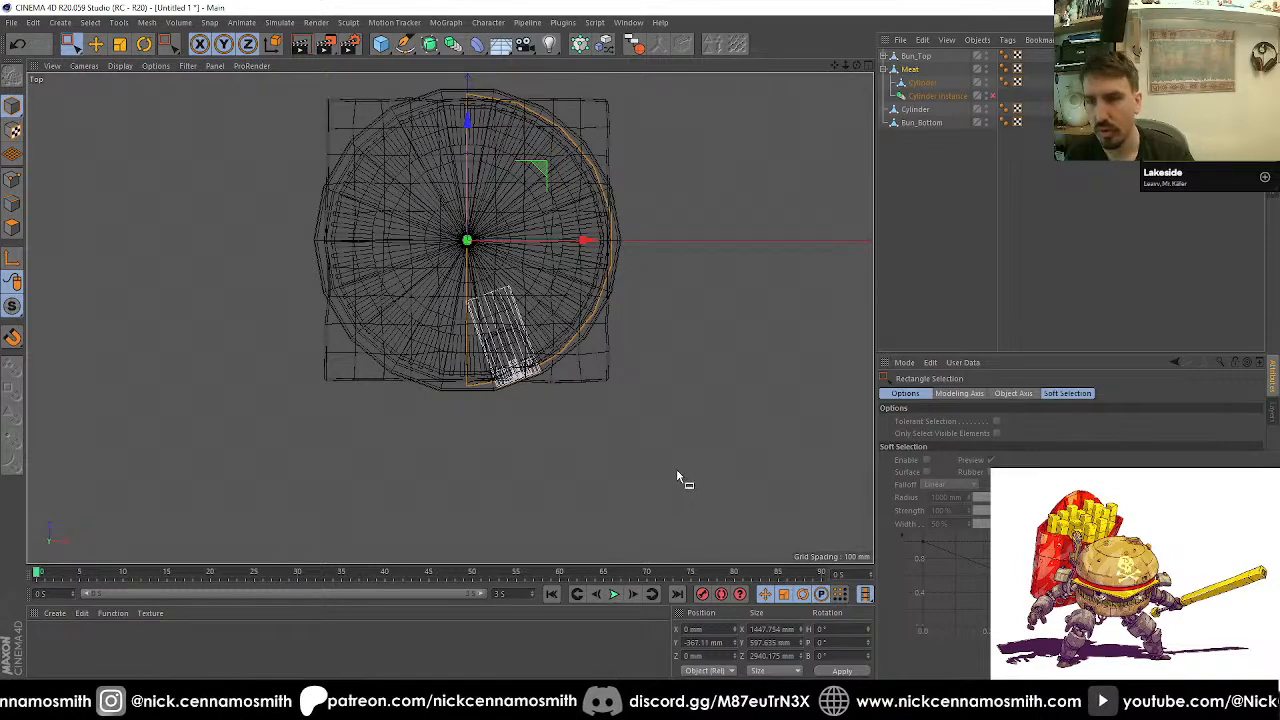
key("r")
mouse_move(681, 474)
left_mouse_down()
mouse_move(790, 431)
mouse_move(571, 294)
mouse_move(606, 289)
mouse_move(558, 292)
left_mouse_up()
key("F1")
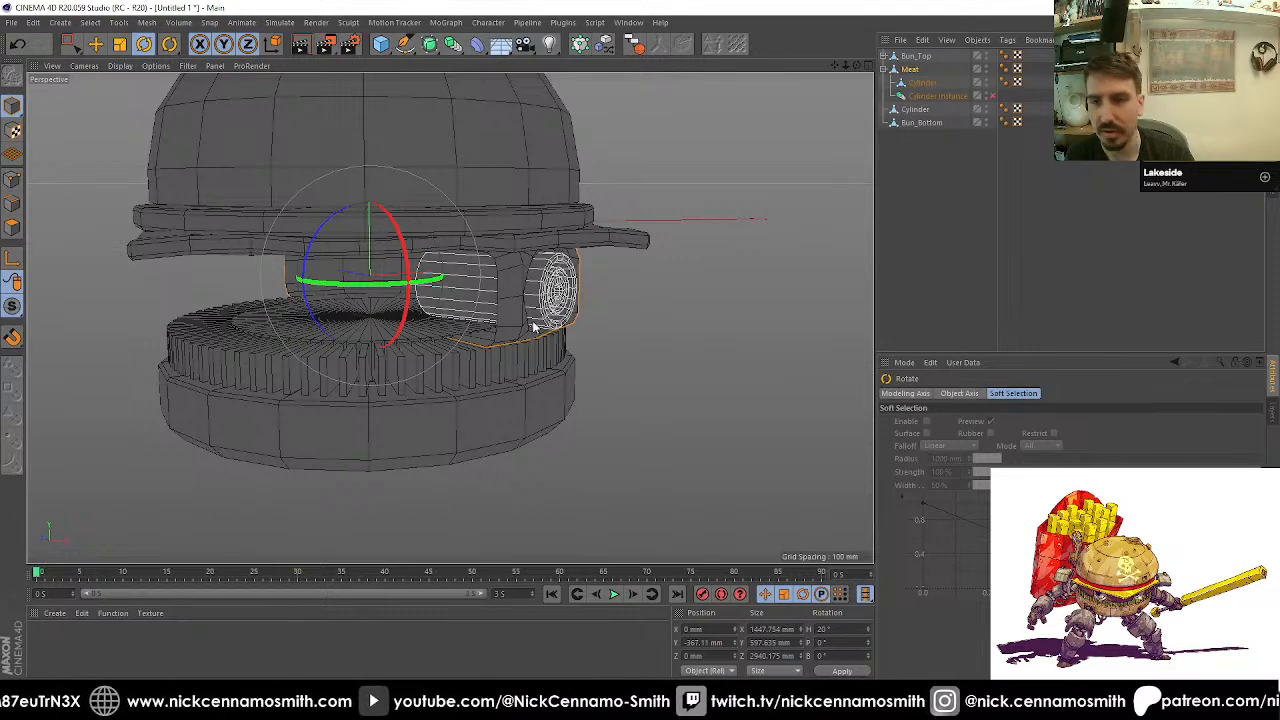
Step: Isolate Meat in the top view and delete its points on the negative X side of the centre line
left_click_drag(534, 328, 593, 306, "alt")
left_click_drag(13, 305, 86, 346)
key("F2")
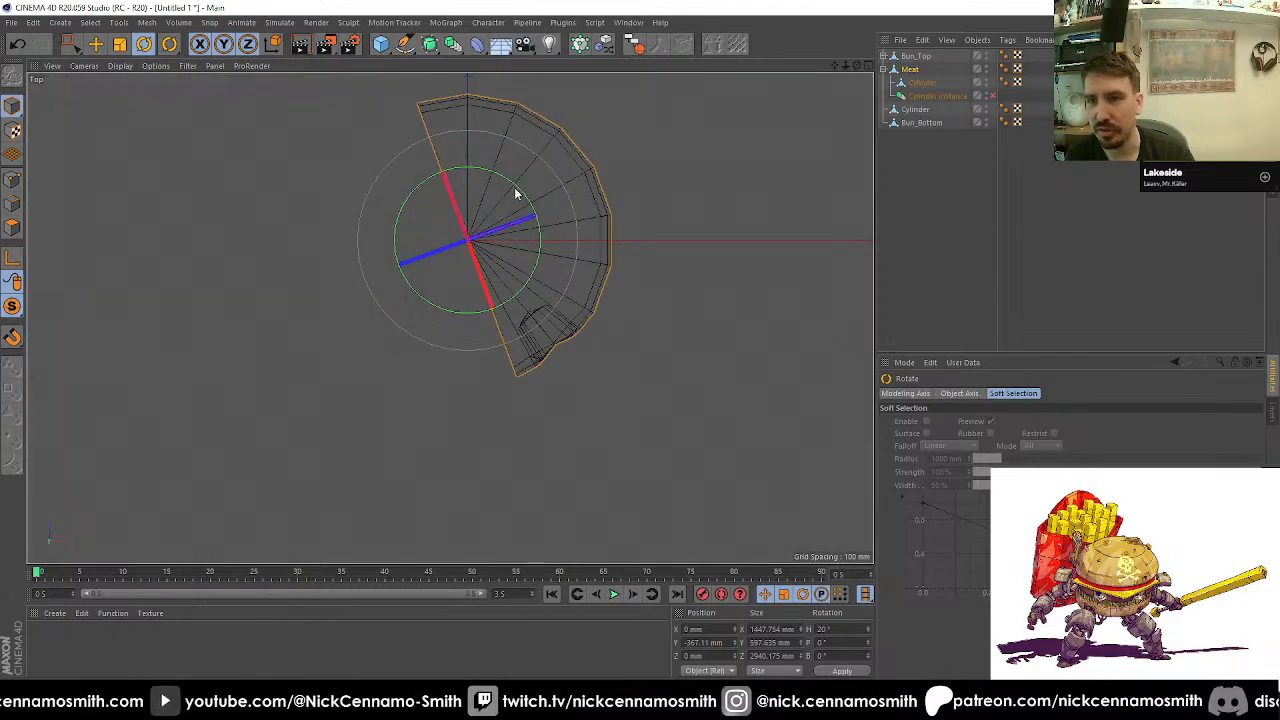
middle_click_drag(517, 194, 526, 334, "alt")
scroll(540, 333, "up", 2)
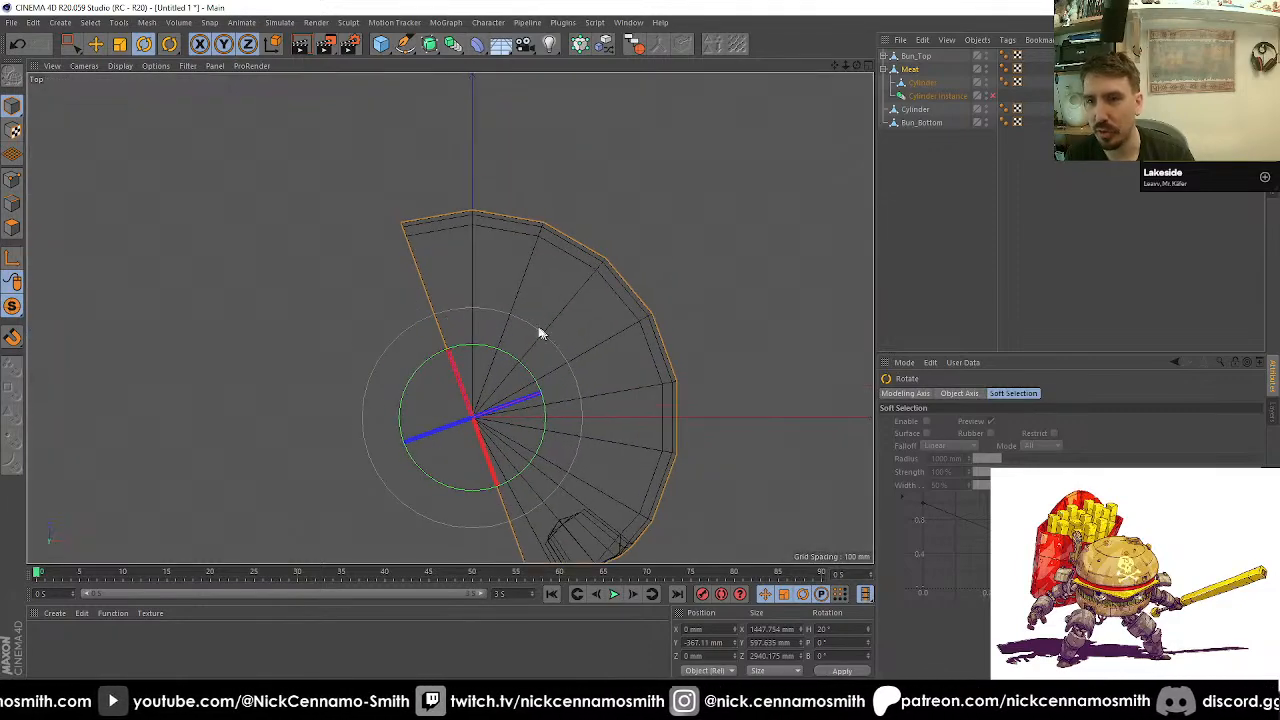
left_click(13, 180)
scroll(604, 273, "down", 3)
scroll(545, 216, "up", 3)
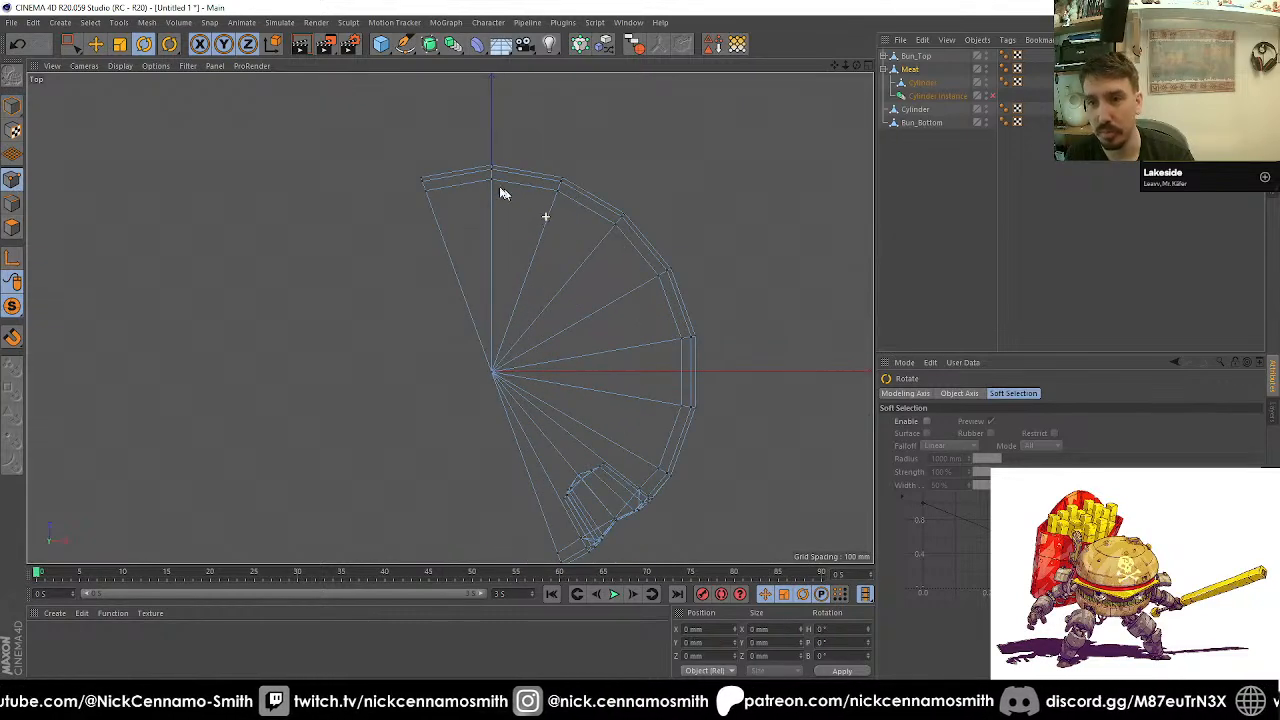
left_click(70, 44)
left_click_drag(343, 120, 452, 271)
left_click(449, 262)
scroll(462, 256, "down", 2)
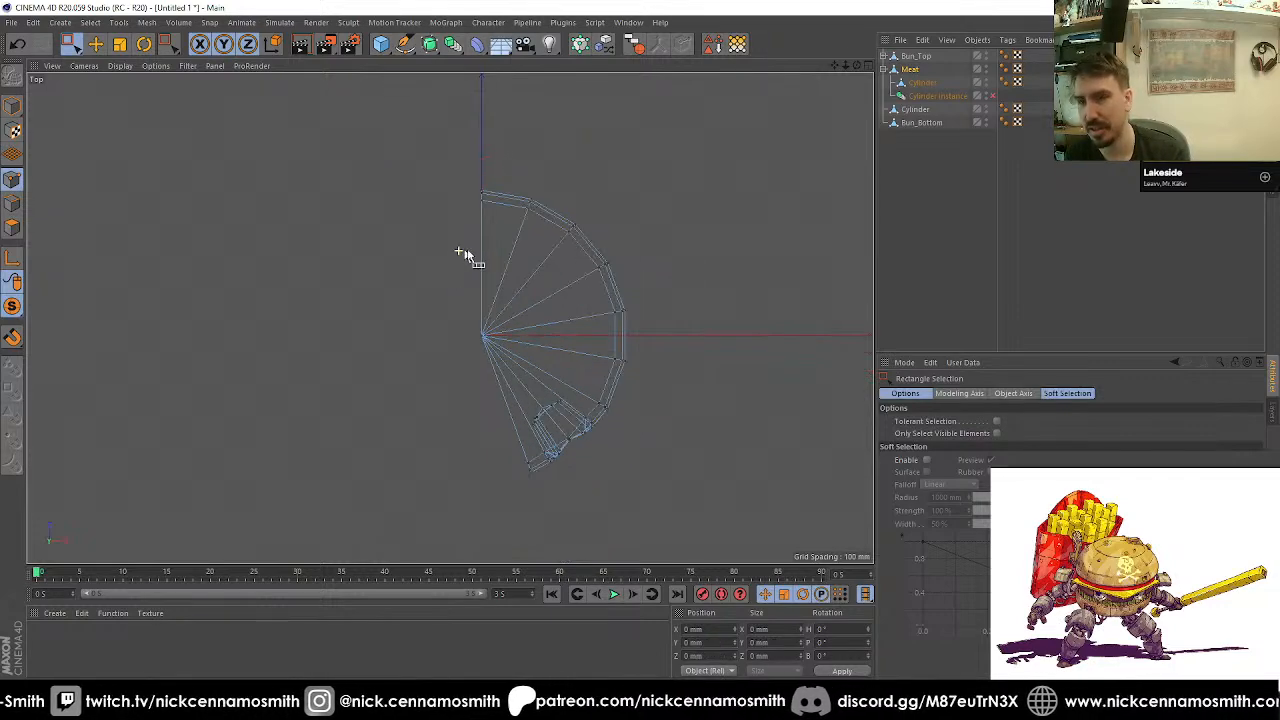
Step: Select the rear wedge of Meat polygons beside the centre line and mirror it across the world XY plane to fill the front gap
scroll(455, 247, "up", 2)
left_click(12, 227)
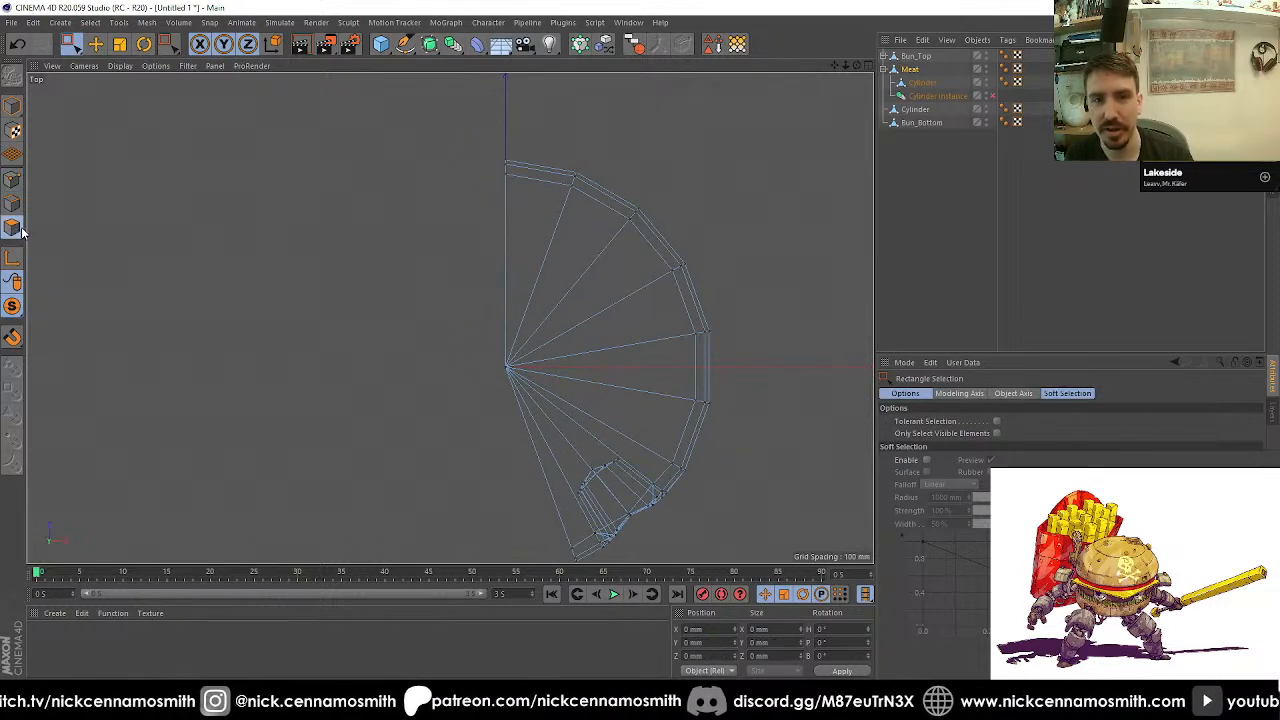
left_click_drag(403, 129, 586, 388)
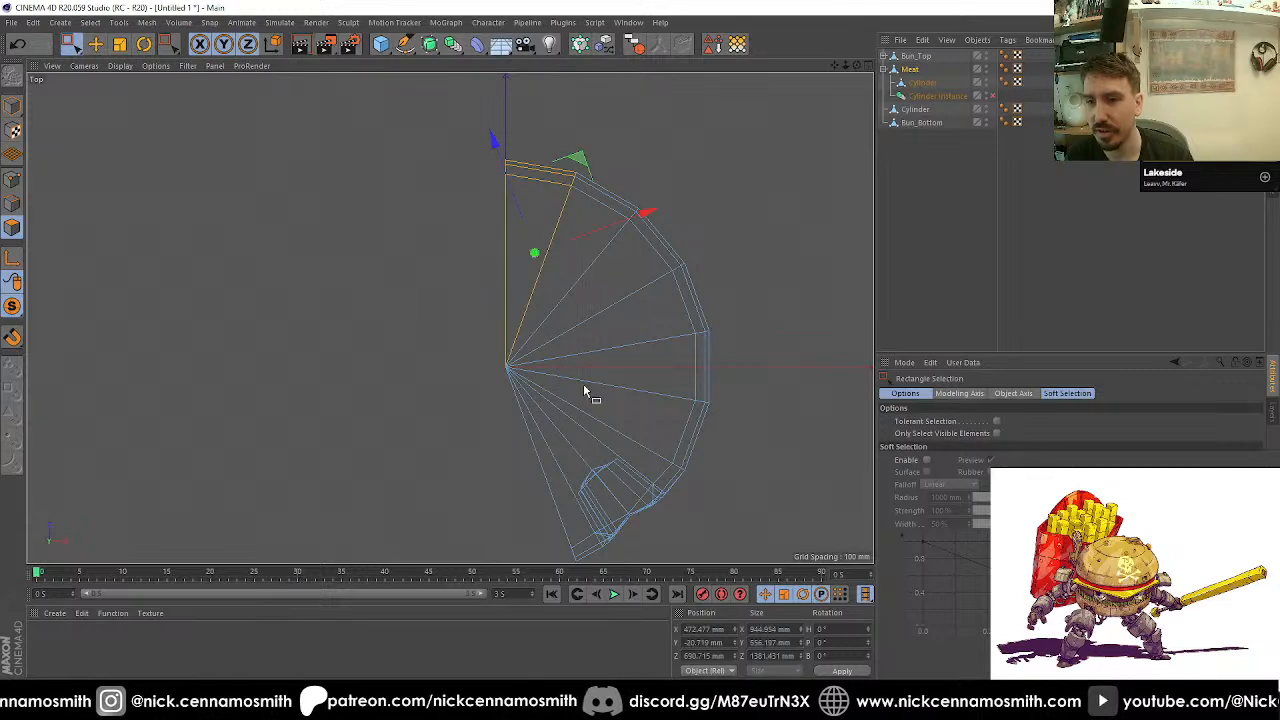
key("m")
key("h")
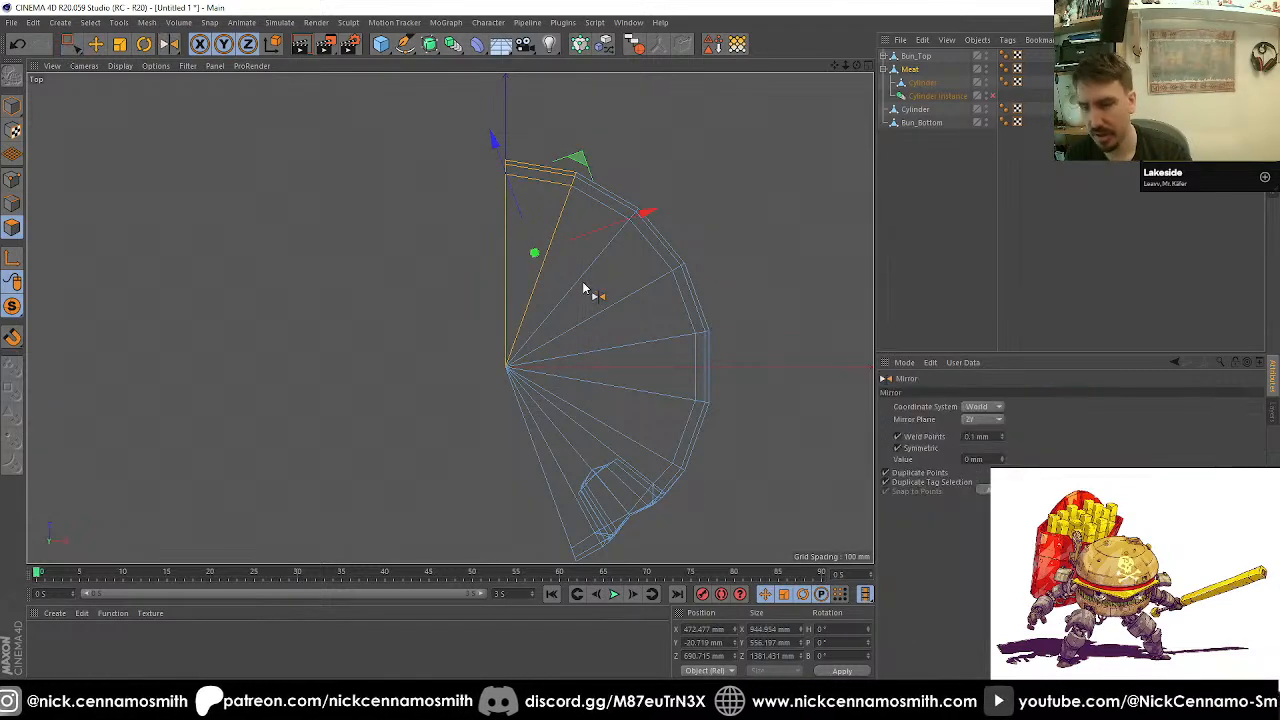
left_click(993, 421)
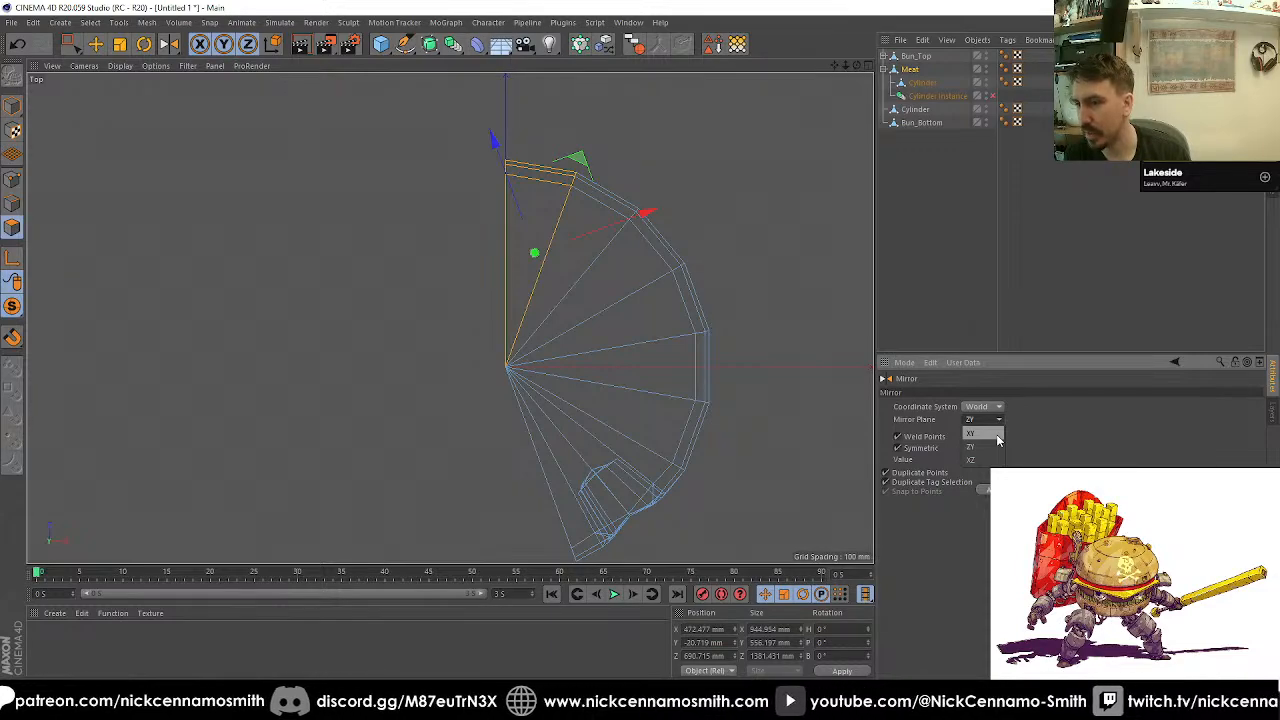
left_click(997, 436)
left_click(983, 489)
key("F1")
left_click_drag(760, 306, 271, 343, "alt")
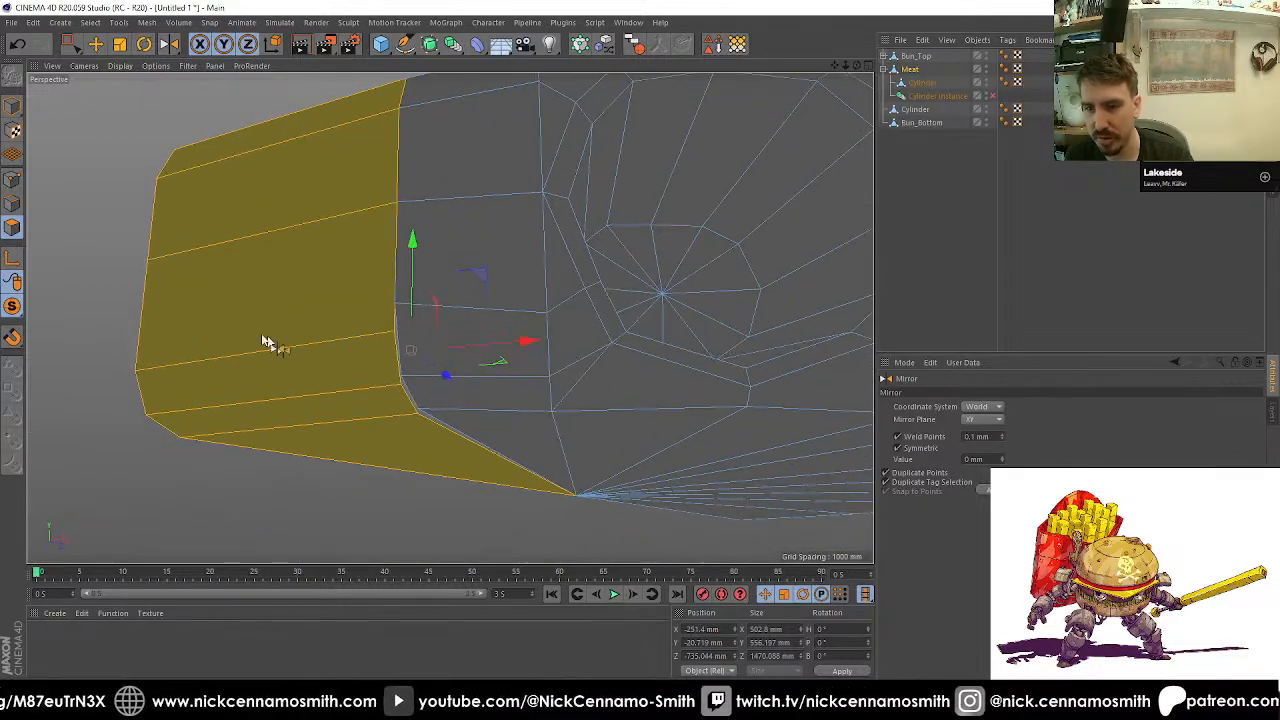
Step: Weld the mismatched point pairs along the lower front seam between the mirrored wedge and the rest of Meat
left_click(12, 179)
left_click(70, 44)
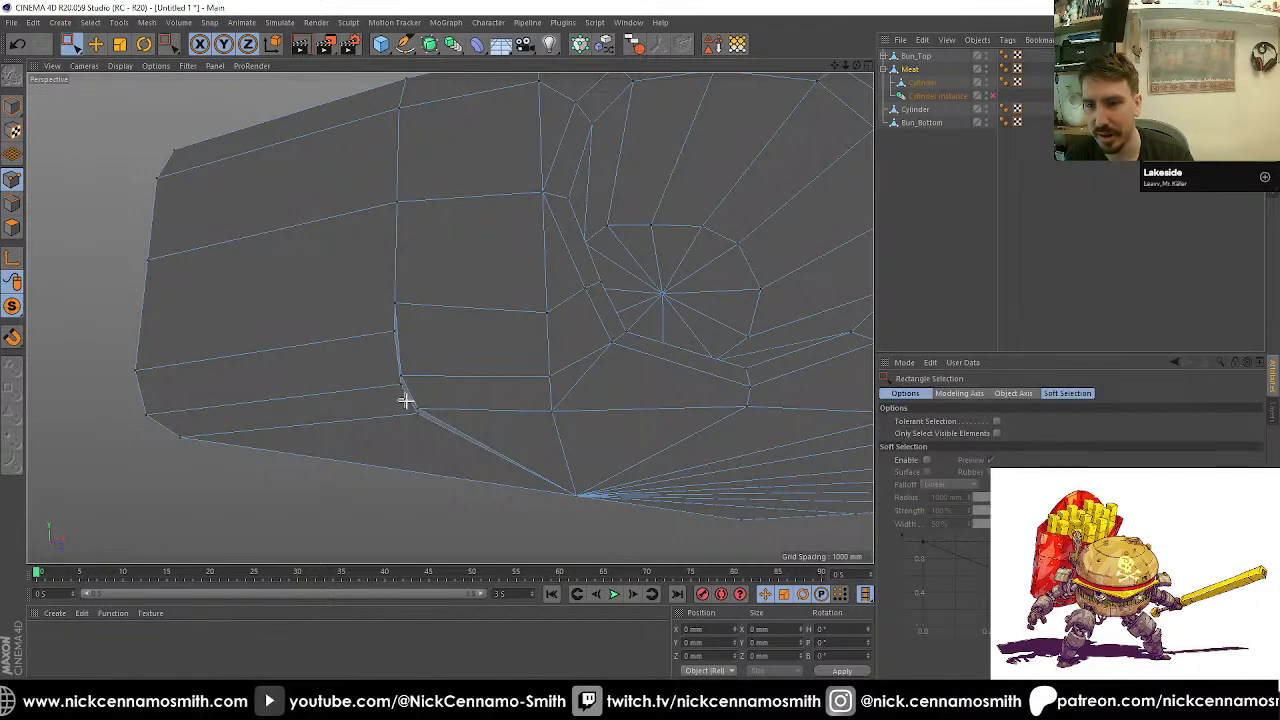
left_click_drag(405, 400, 455, 440)
scroll(433, 426, "up", 2)
key("m")
key("q")
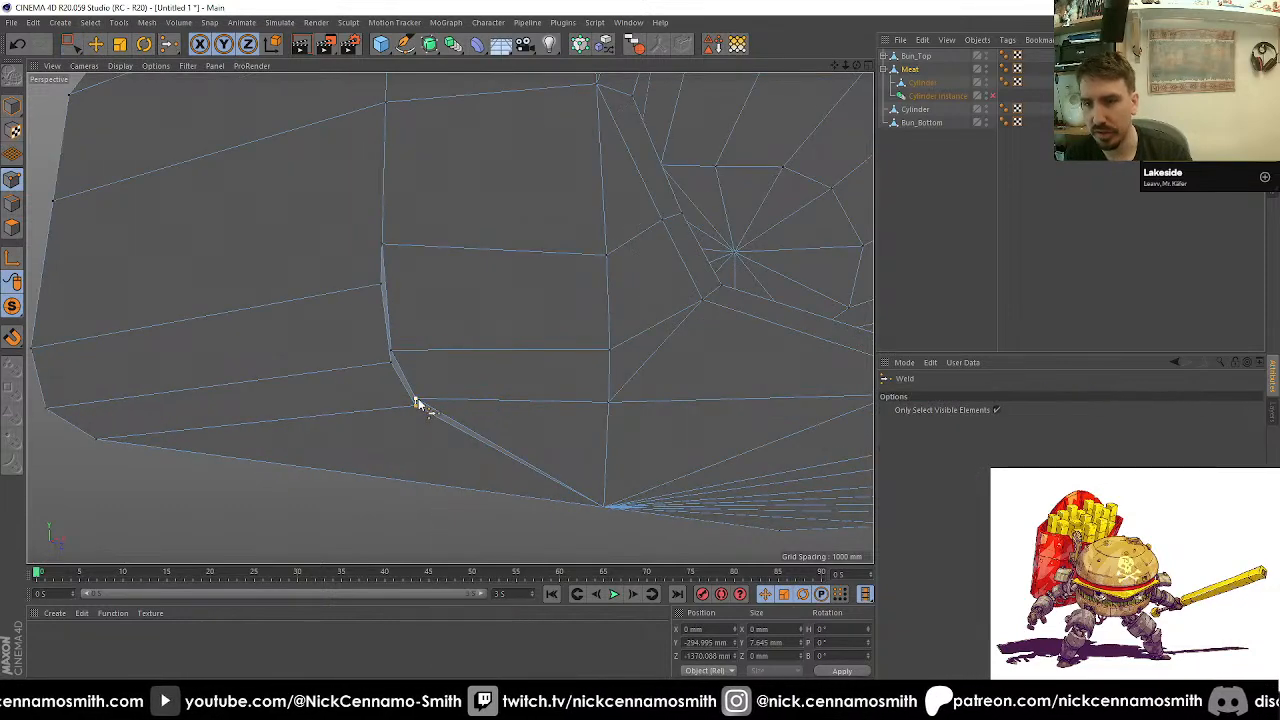
left_click(390, 353)
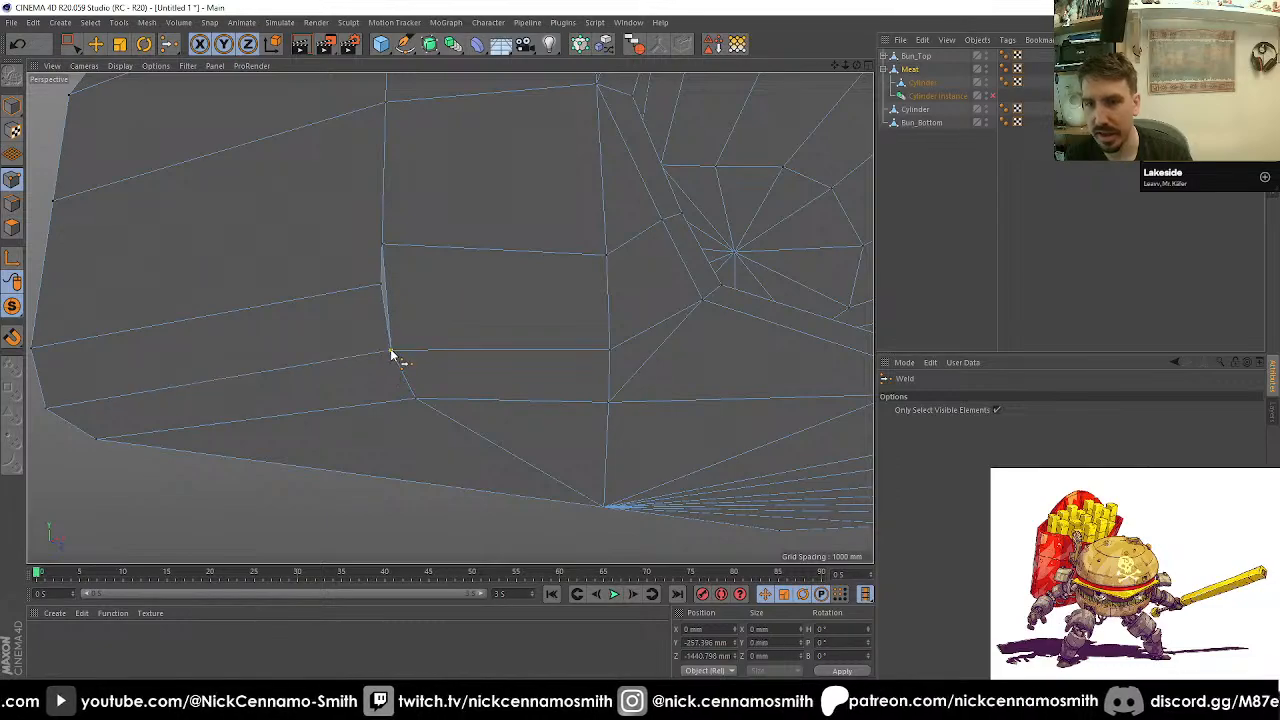
key("space")
left_click_drag(323, 214, 480, 328)
key("space")
left_click(412, 286)
middle_click_drag(449, 317, 499, 454, "alt")
mouse_move(488, 341)
left_mouse_down("alt")
mouse_move(559, 303)
mouse_move(424, 306)
mouse_move(526, 415)
mouse_move(507, 355)
left_mouse_up("alt")
scroll(526, 415, "down", 5)
scroll(508, 356, "down", 3)
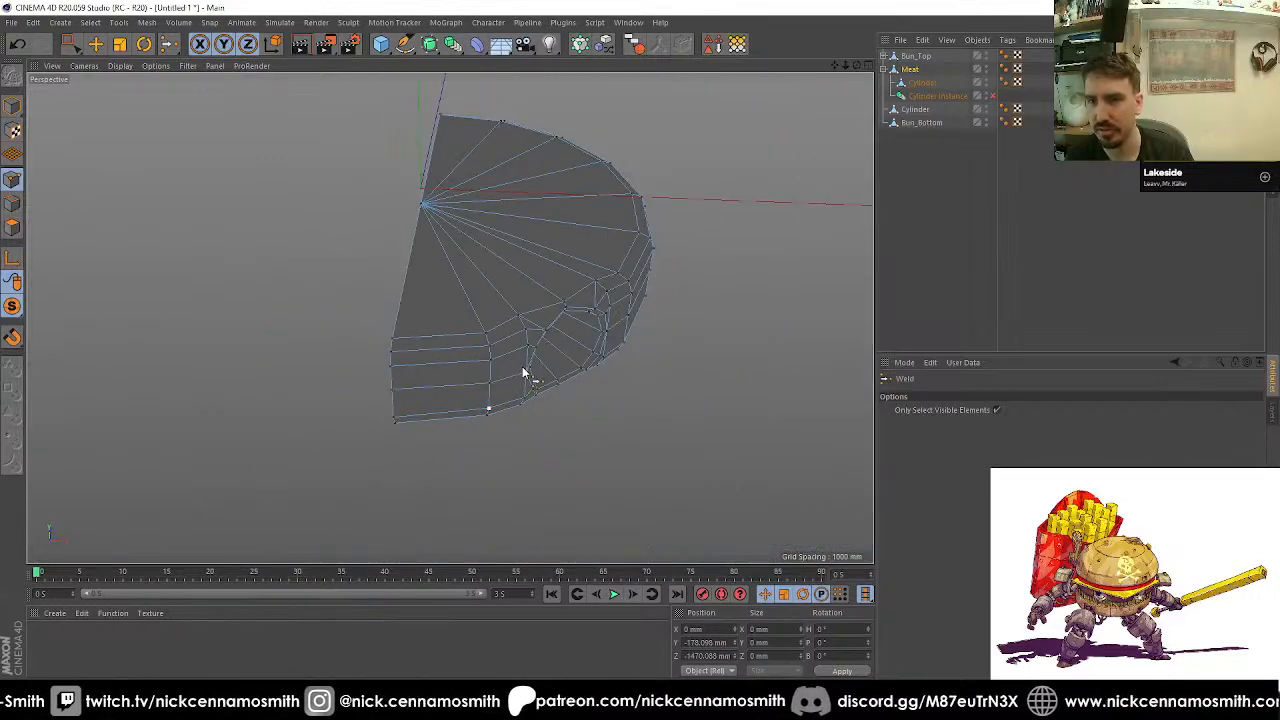
Step: Select all polygons of the Meat half and mirror them across the world ZY plane to form the full patty
key("F2")
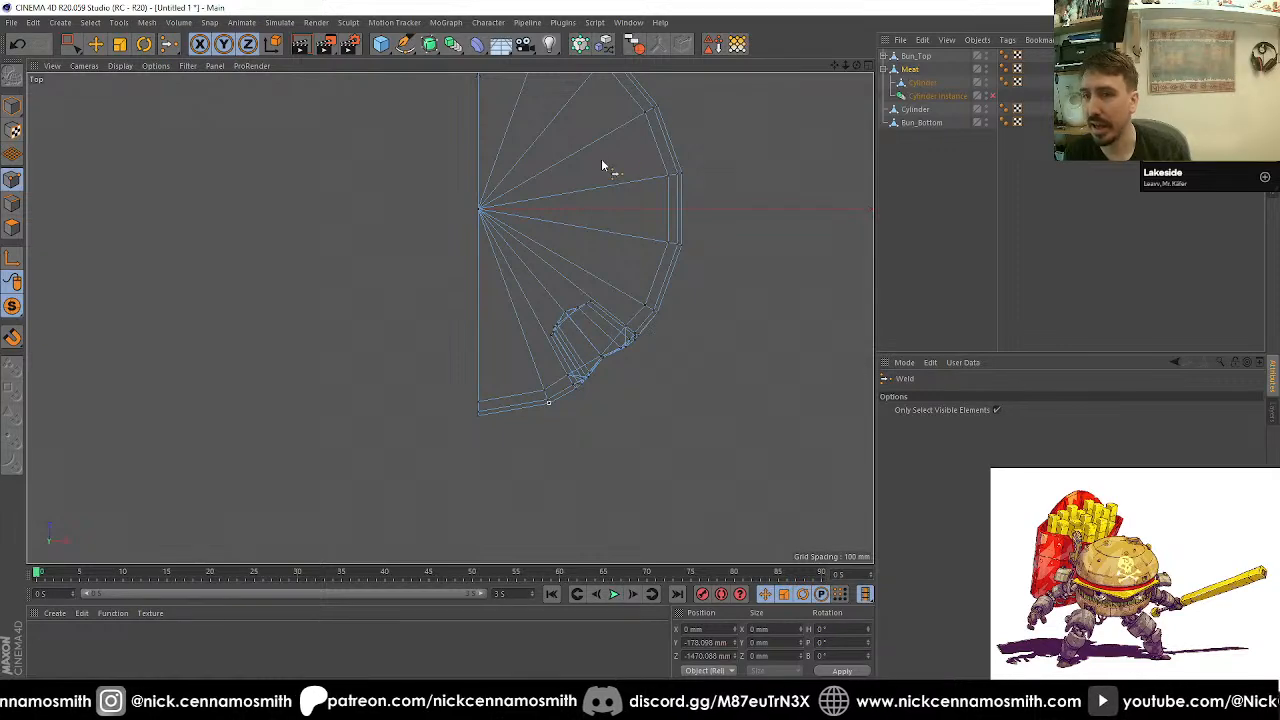
middle_click_drag(601, 160, 630, 301, "alt")
left_click(14, 132)
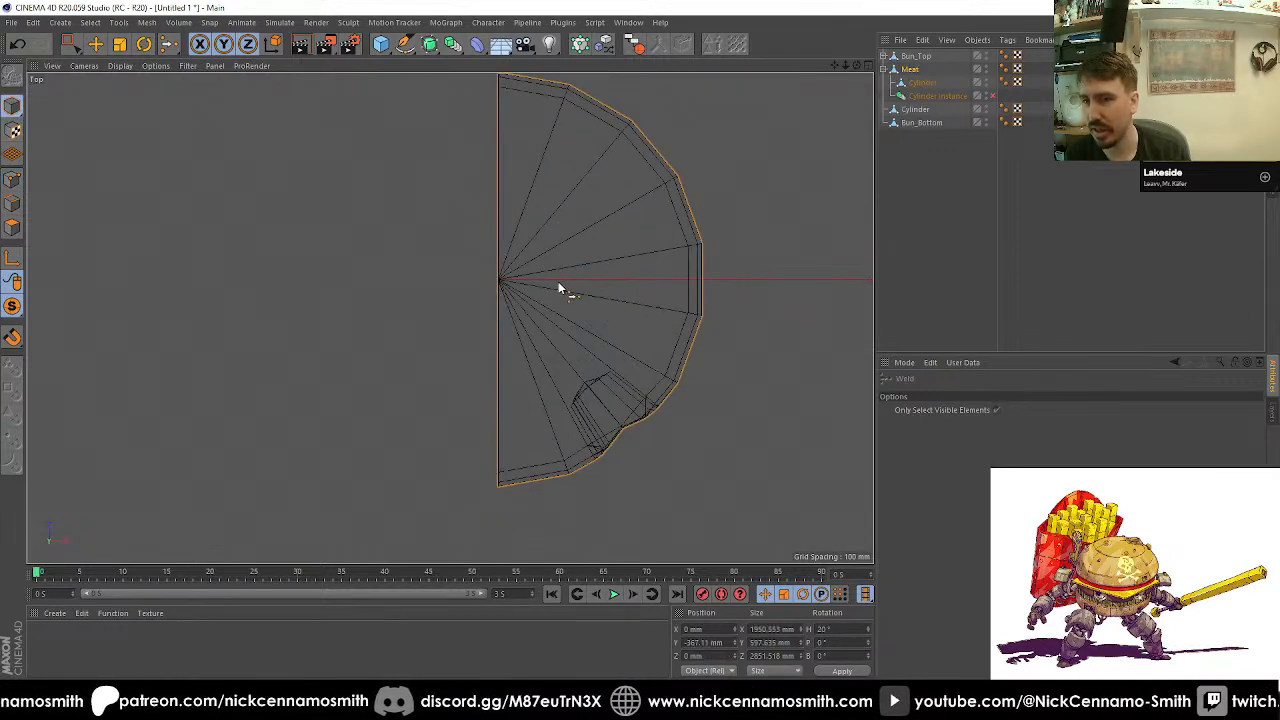
left_click(12, 228)
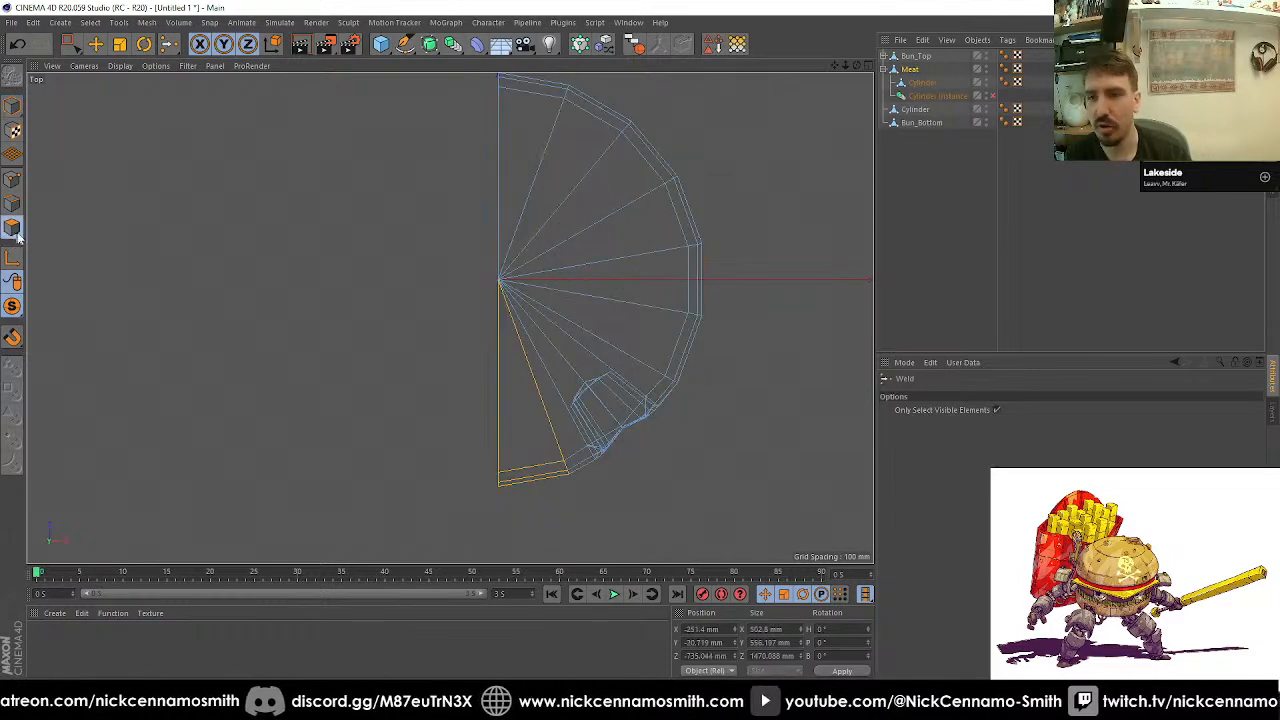
left_click(95, 44)
key("m")
key("h")
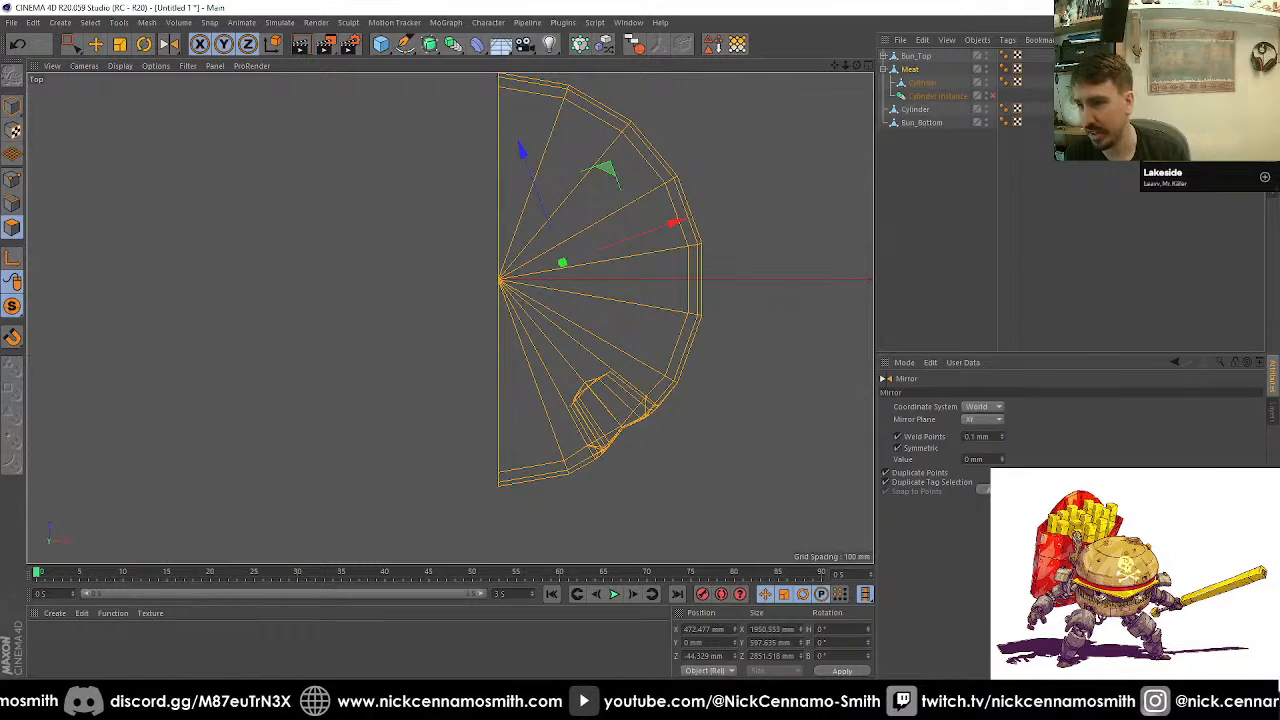
left_click(986, 418)
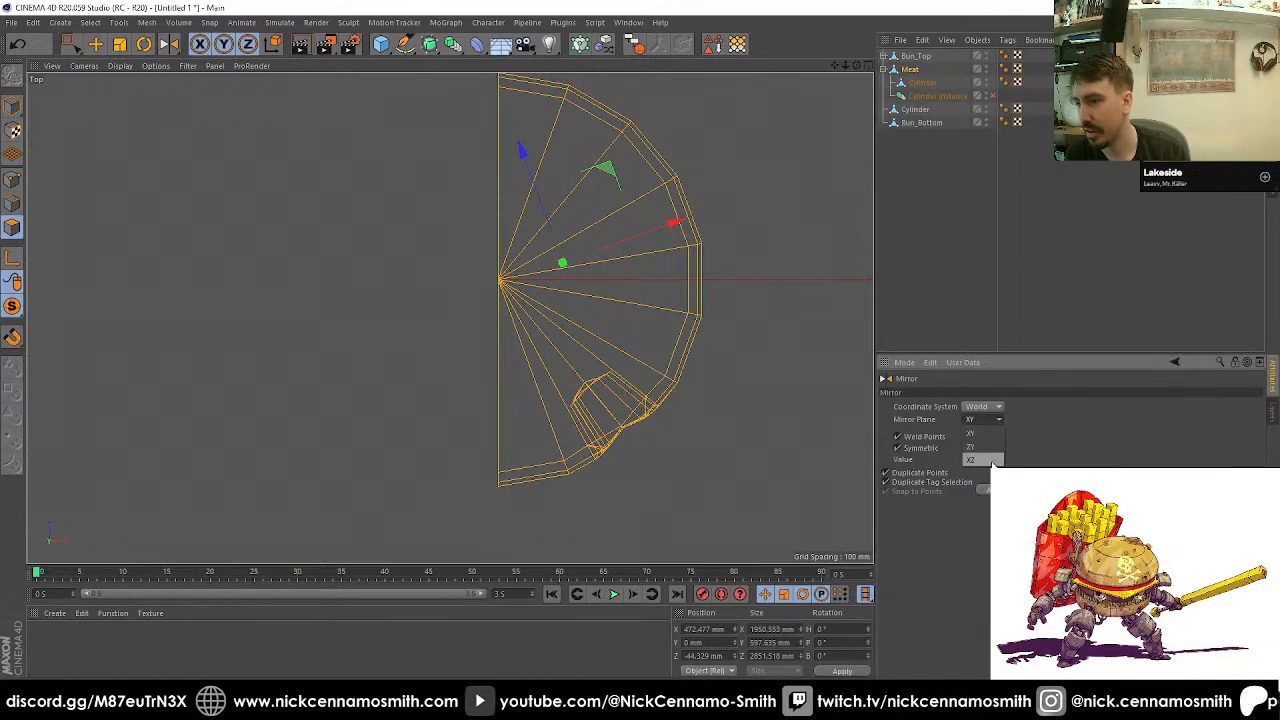
left_click(988, 461)
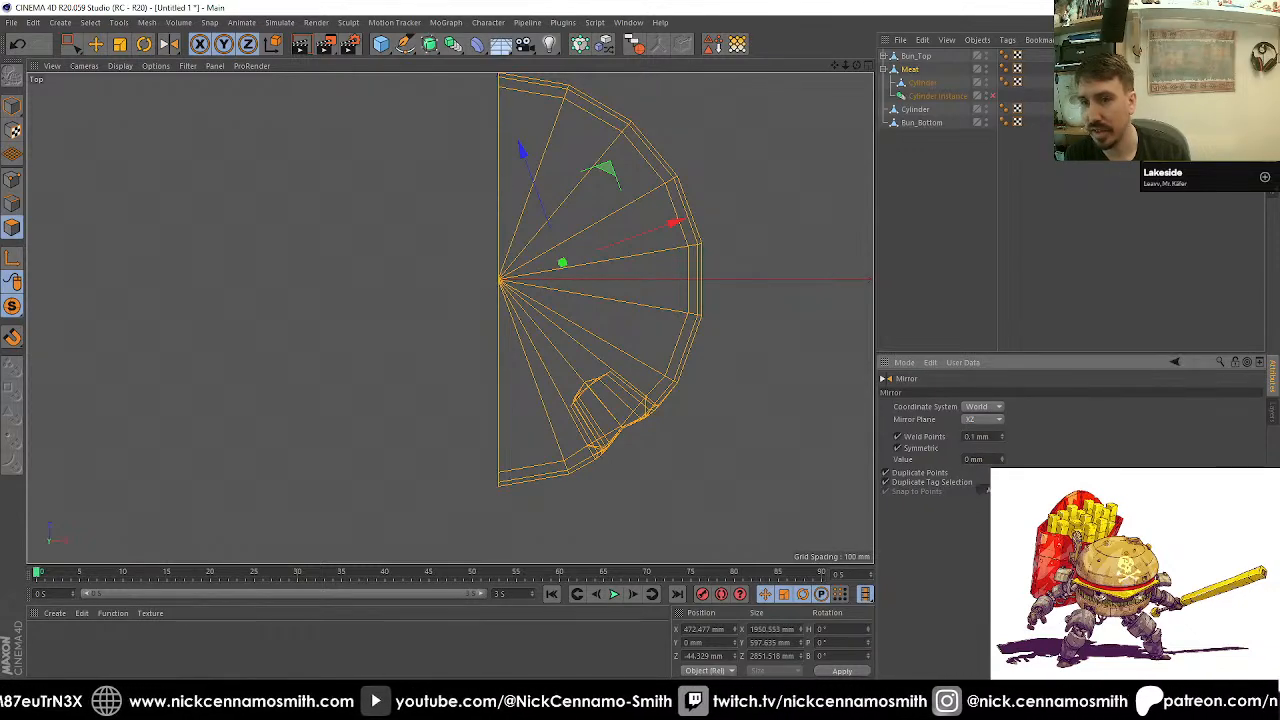
key("F1")
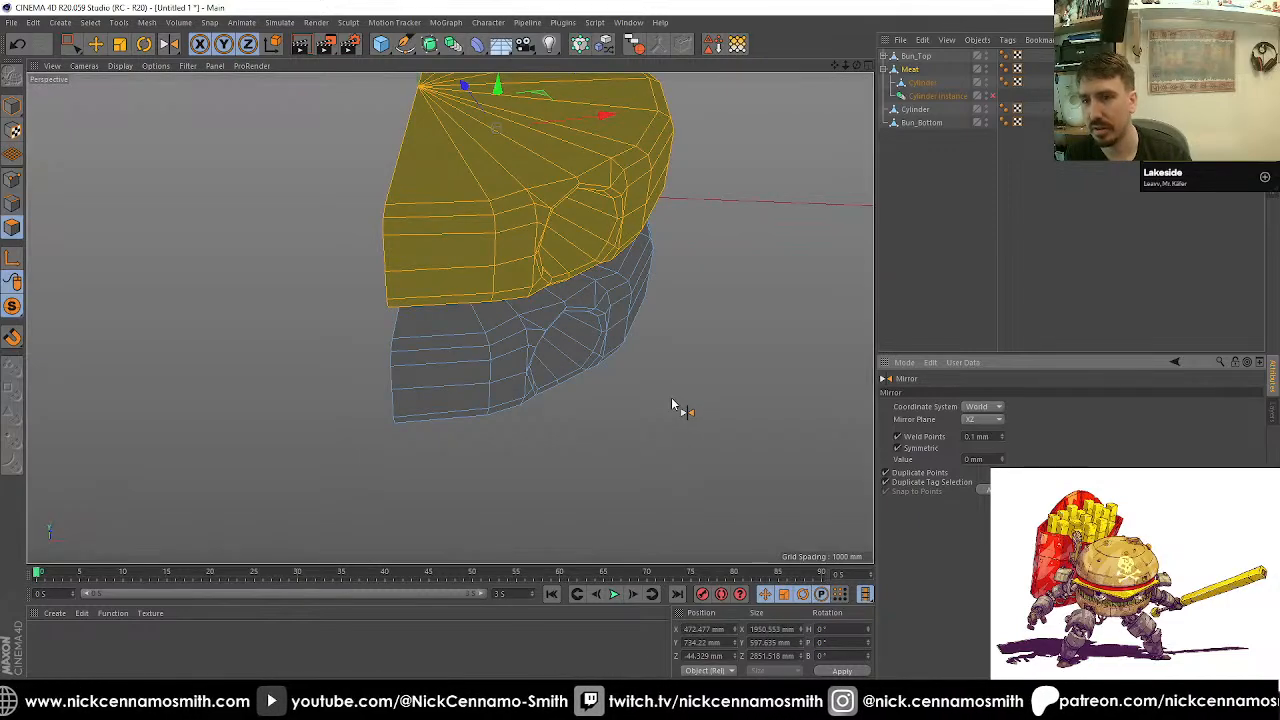
left_click(986, 418)
left_click(984, 447)
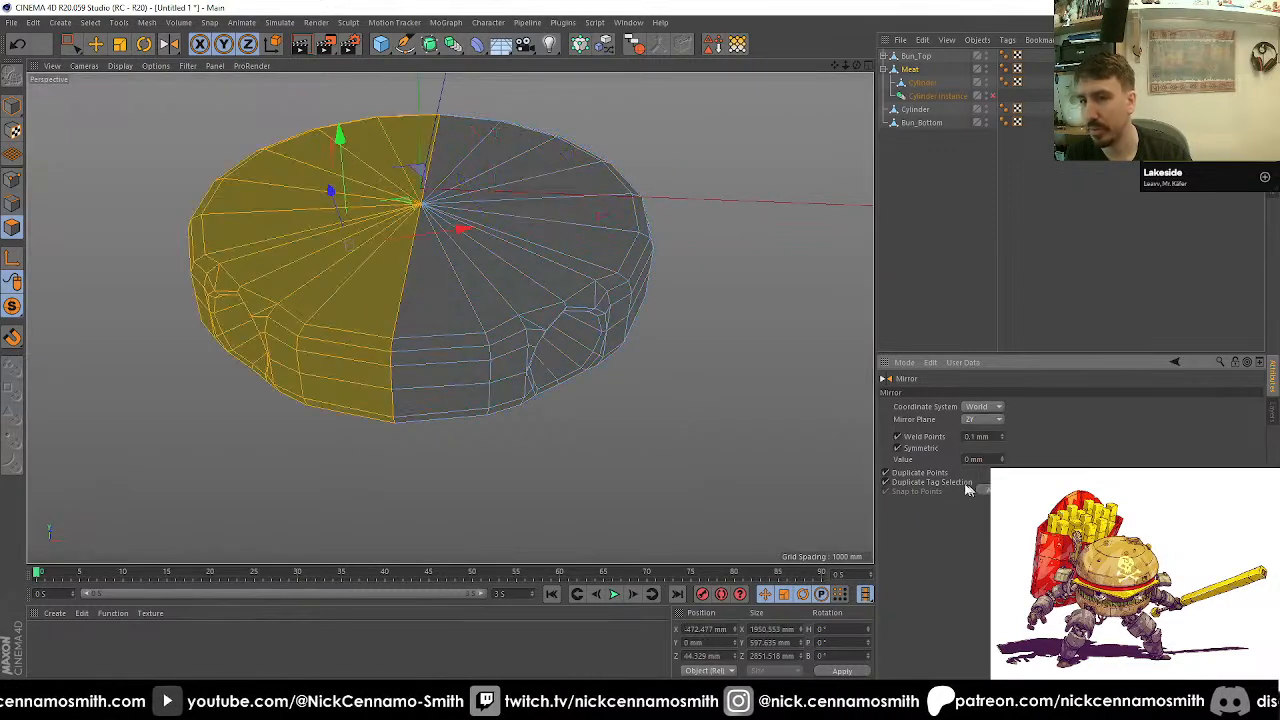
left_click_drag(760, 440, 466, 336, "alt")
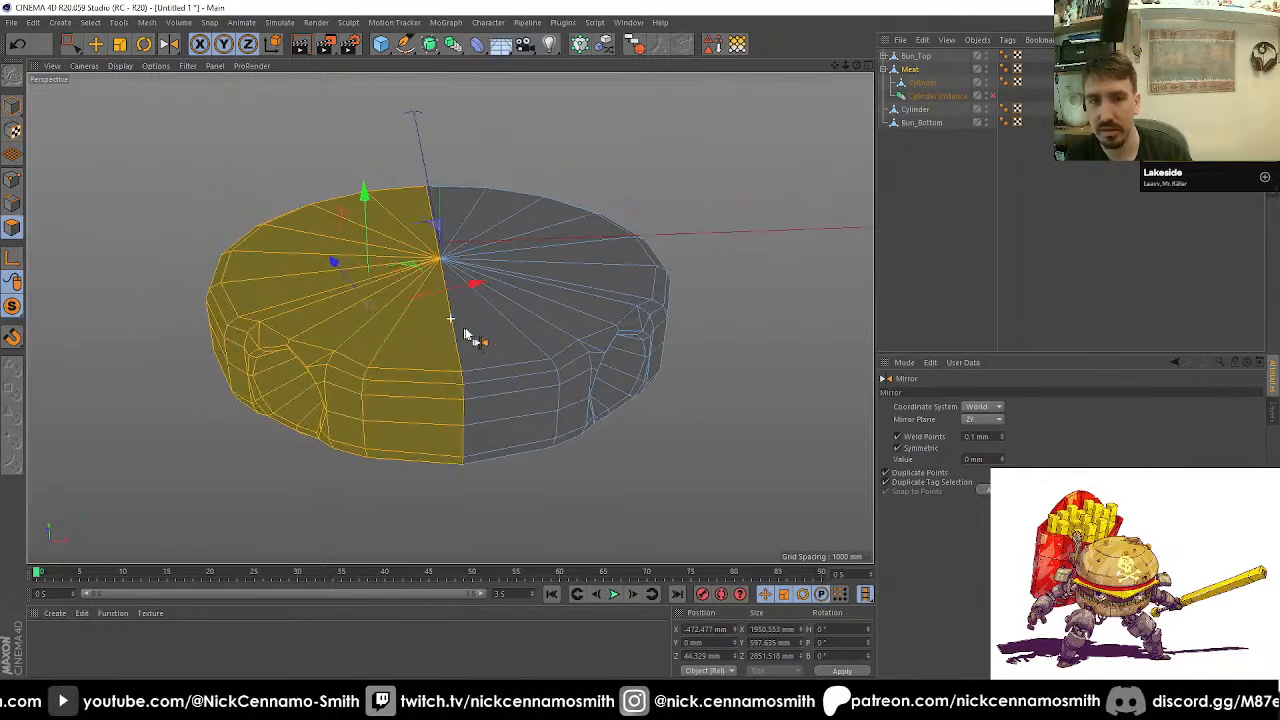
left_click(12, 107)
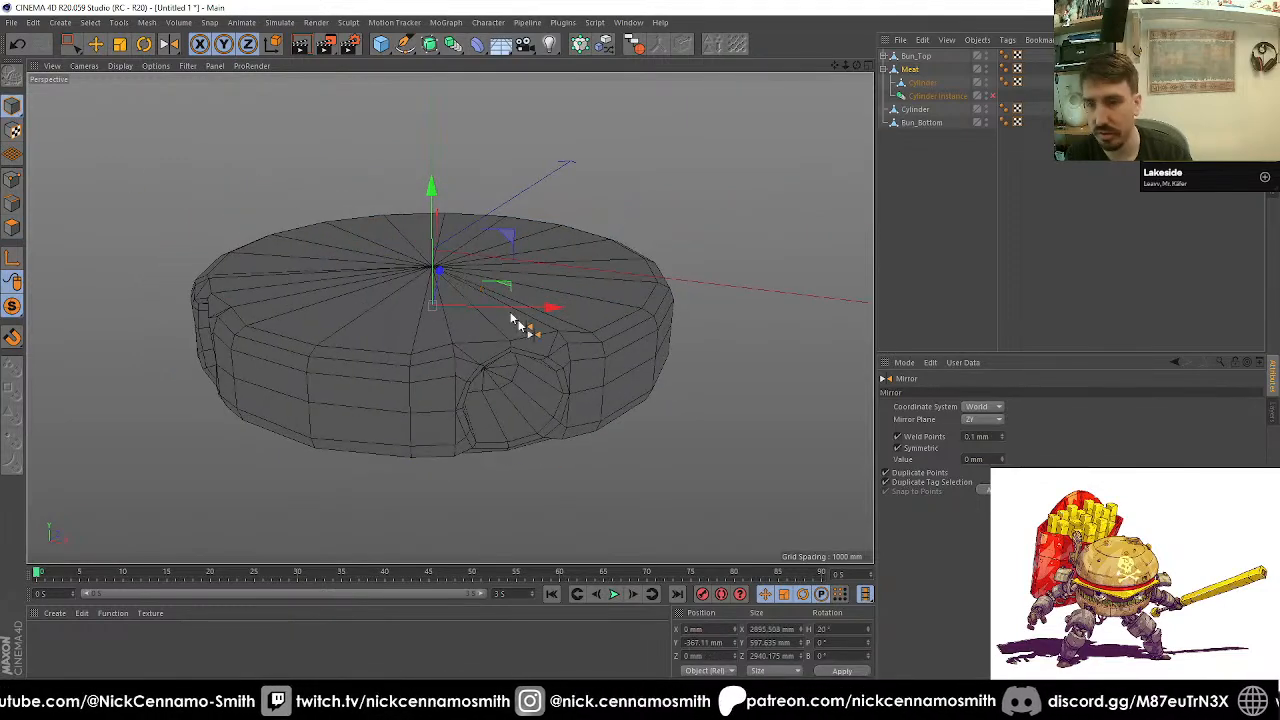
Step: Select Meat and reset only its axis to a heading of 0°, leaving the geometry in place
key("e")
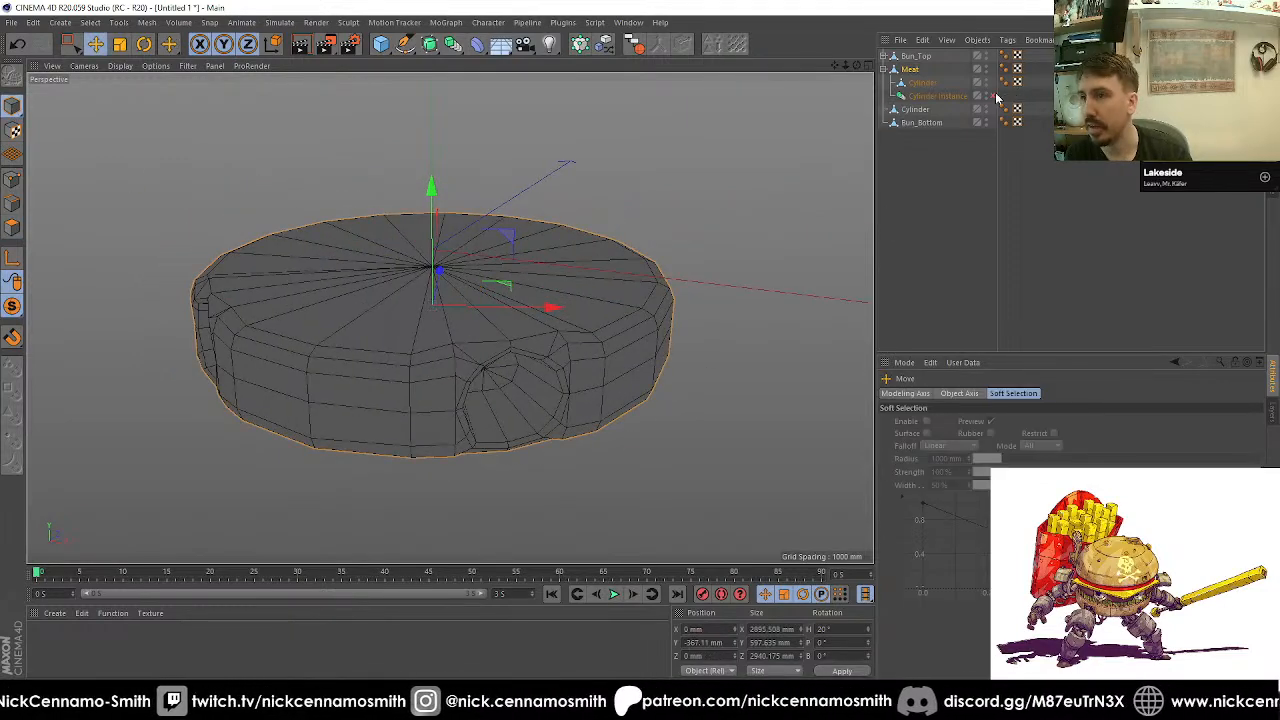
left_click(930, 84)
key("F2")
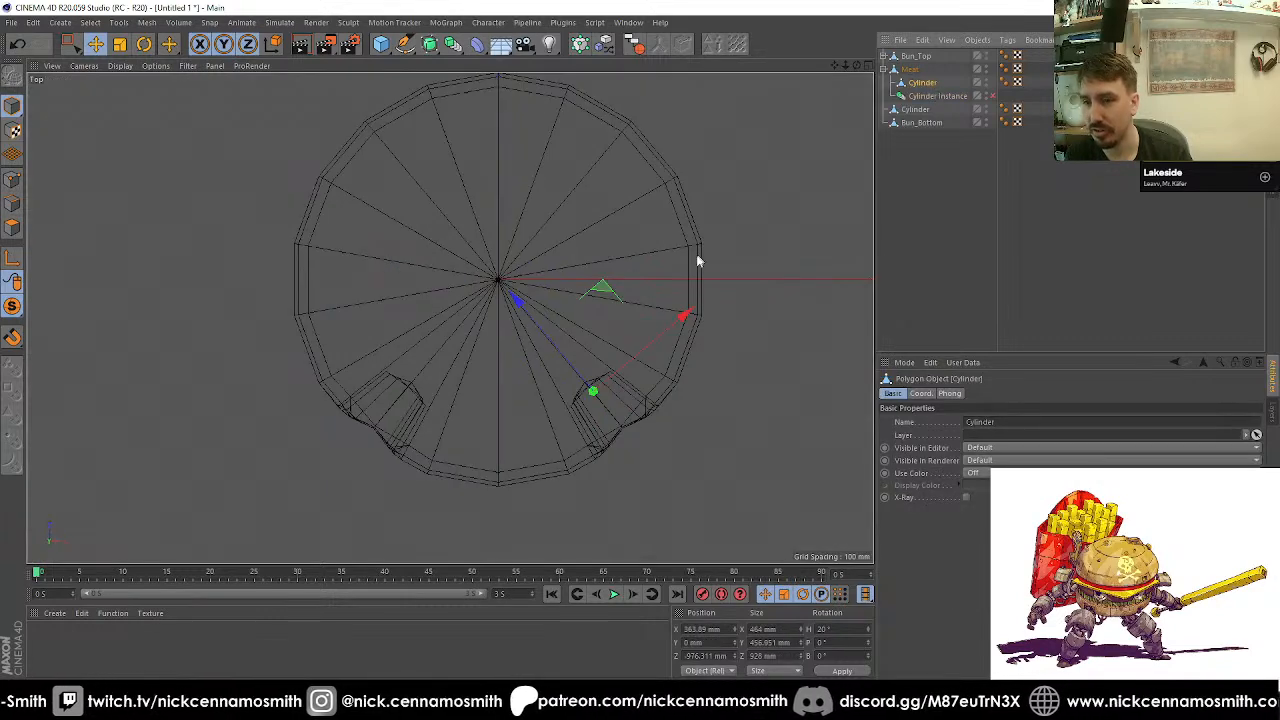
left_click(910, 69)
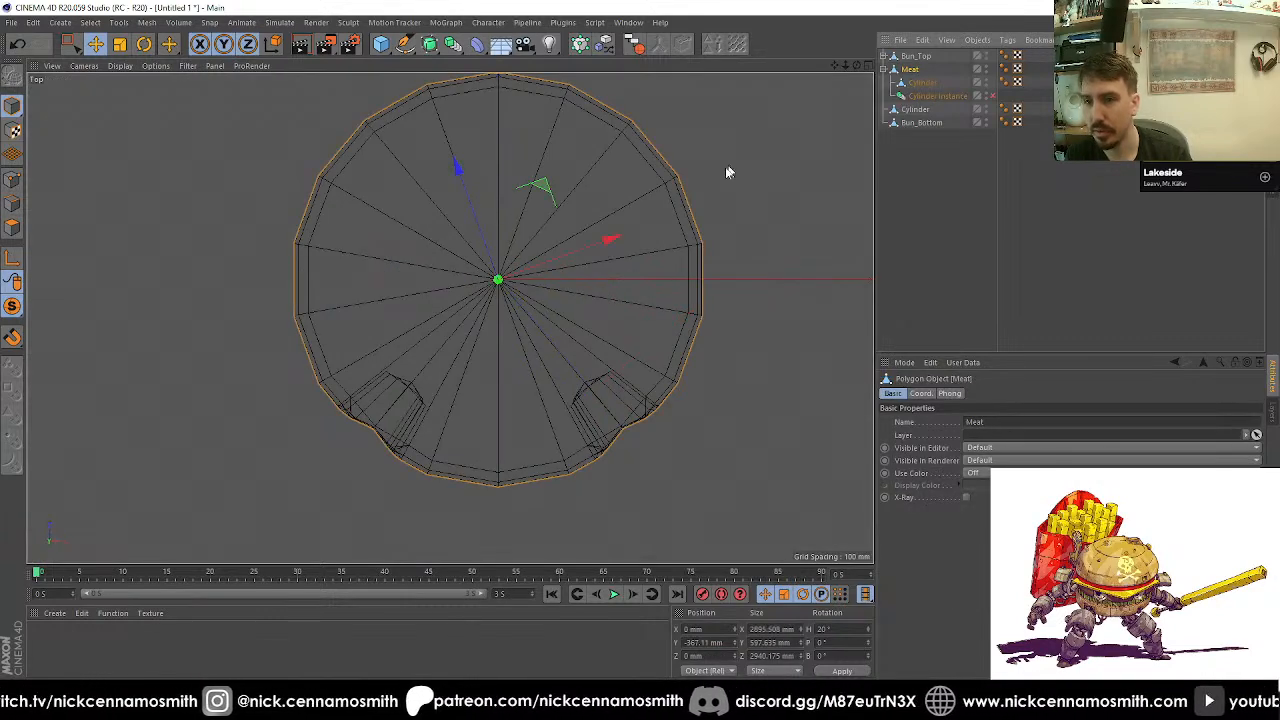
double_click(835, 629)
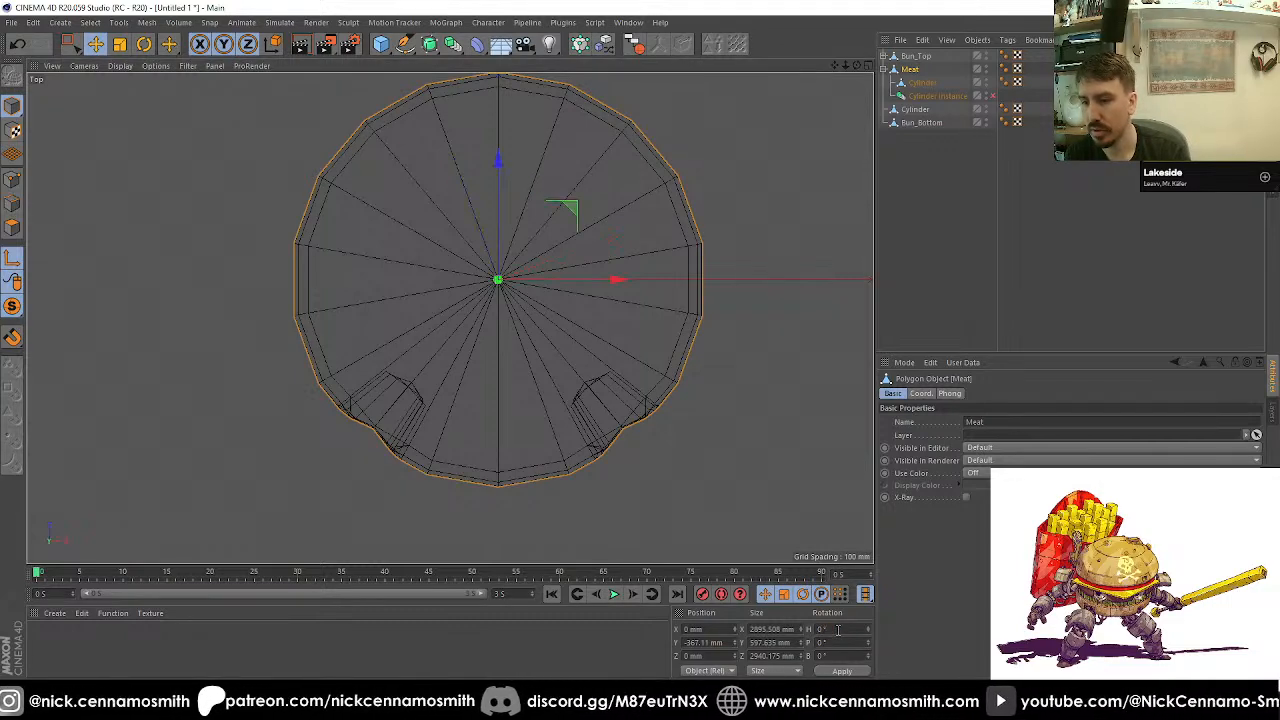
Step: Delete the disabled Cylinder Instance and create a new Instance of the eye Cylinder inside Meat
left_click(952, 96)
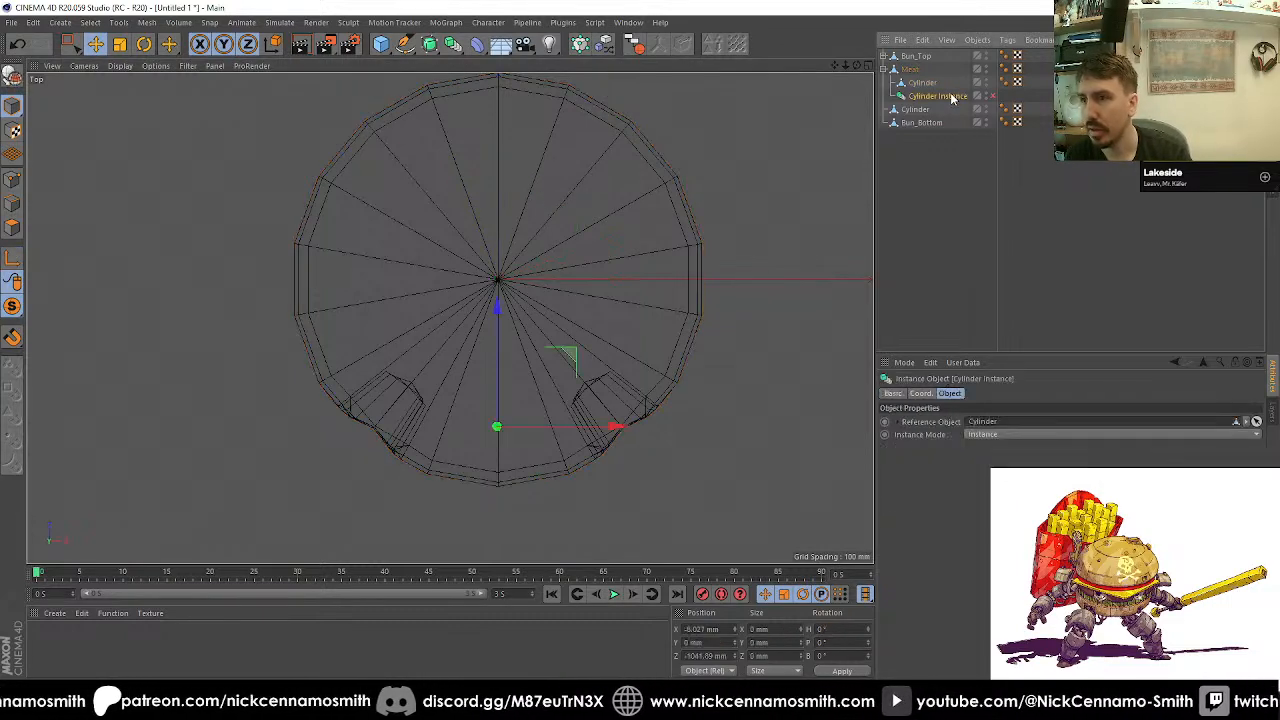
key("c")
left_click(452, 44)
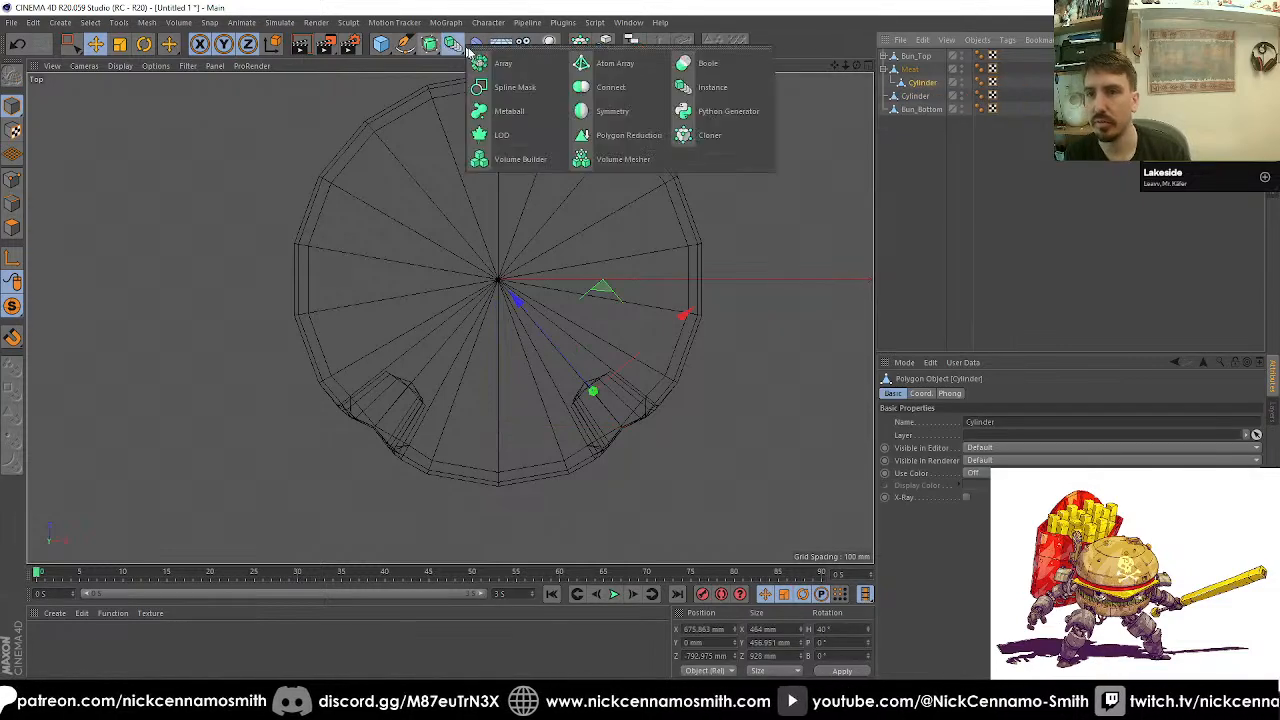
left_click(712, 87)
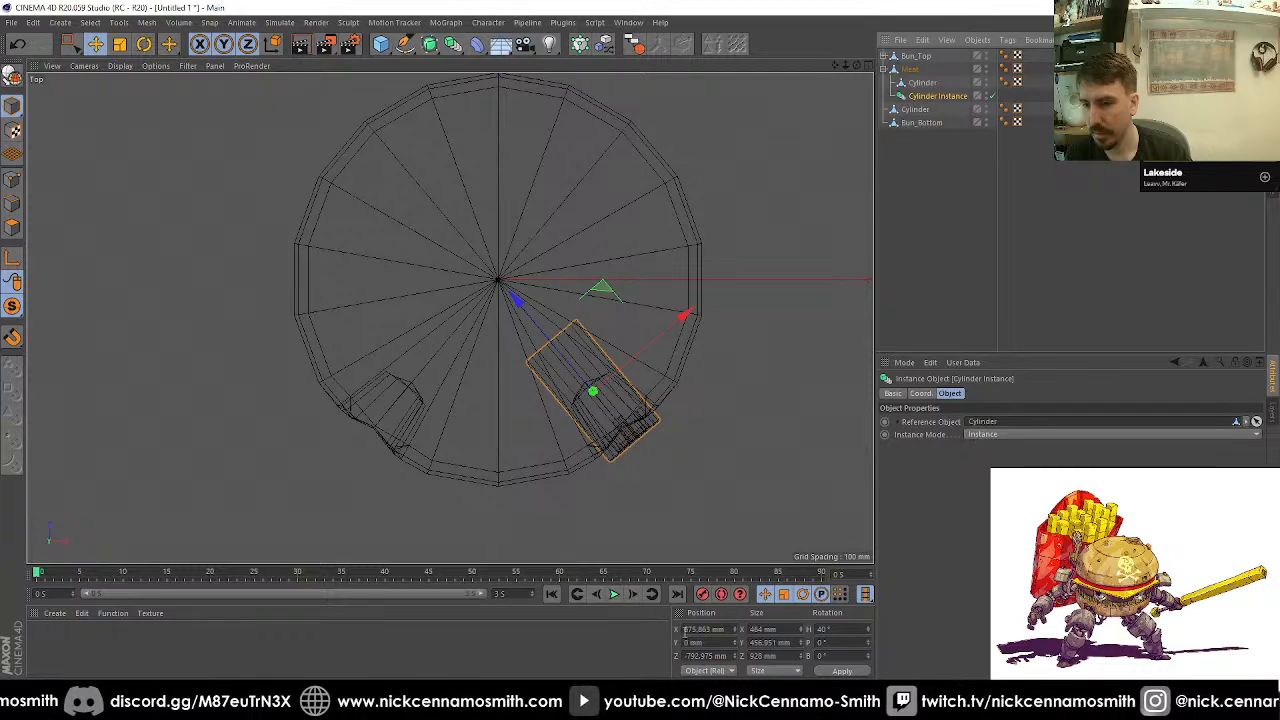
Step: Move the new eye instance into the opposite socket with X position -675.863 mm and heading -40°
type("-")
key("Return")
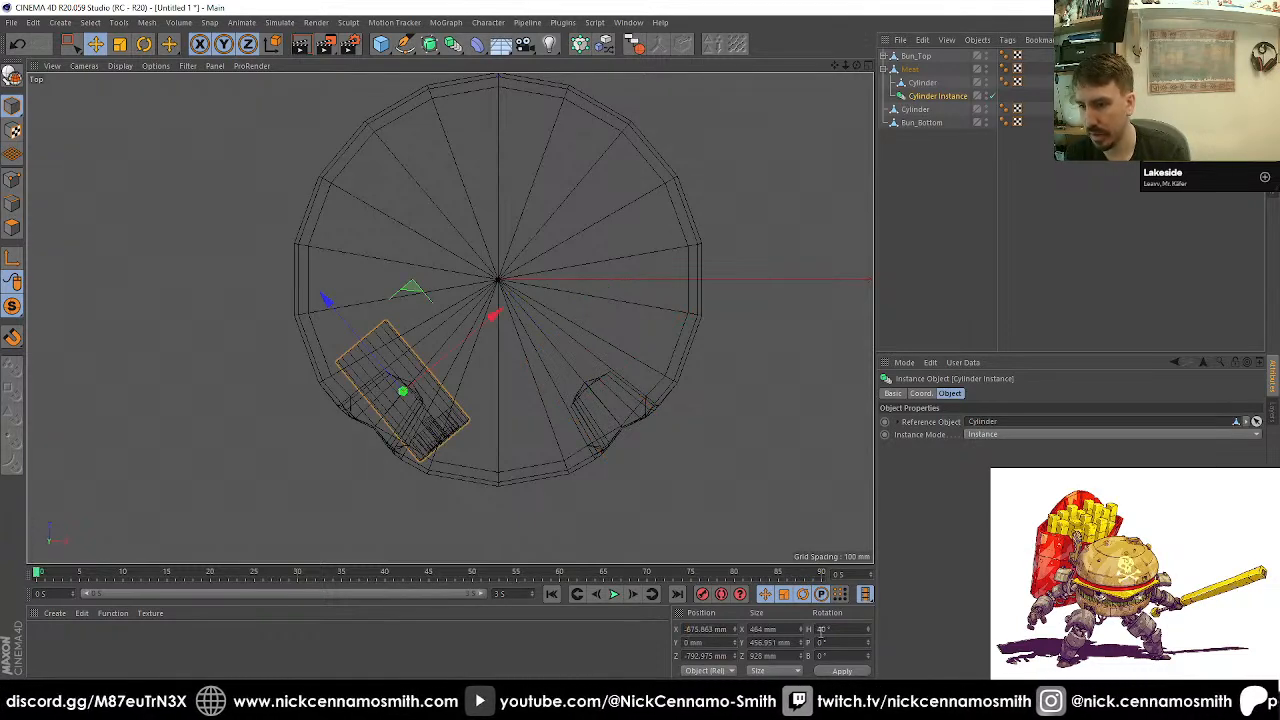
type("-40")
key("Return")
key("F1")
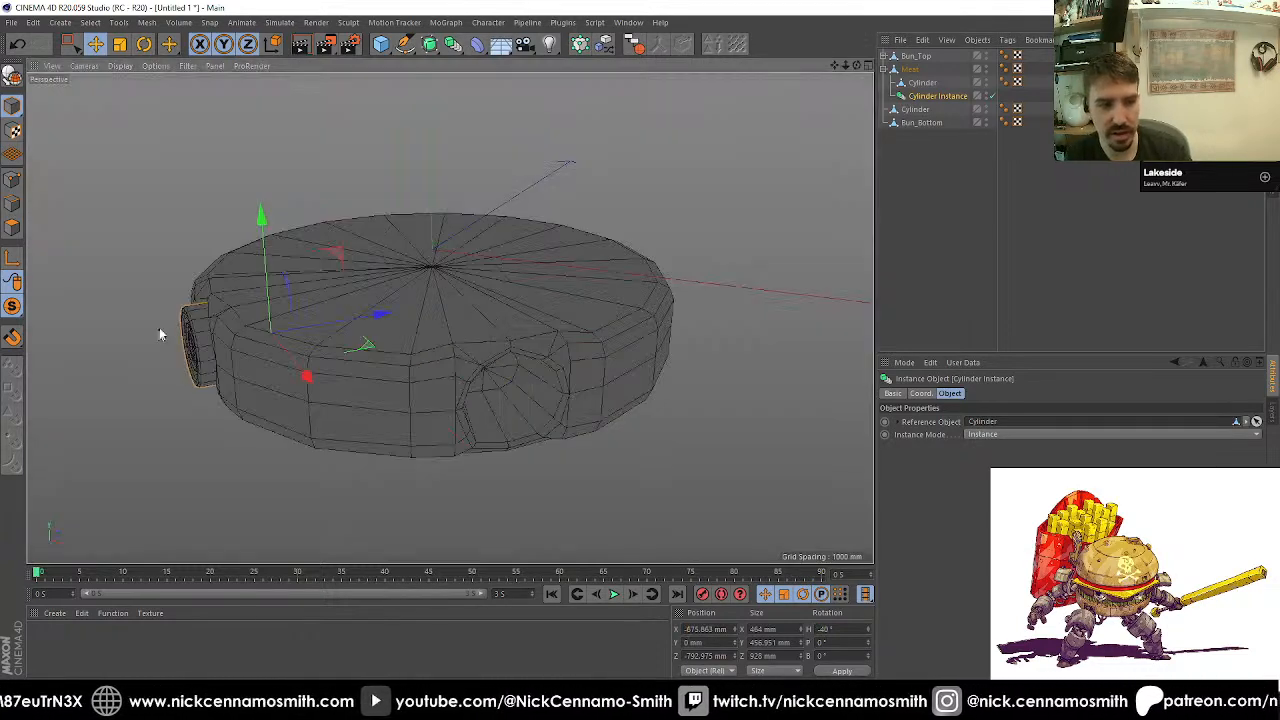
left_click_drag(237, 340, 194, 326, "alt")
middle_click_drag(344, 297, 379, 331, "alt")
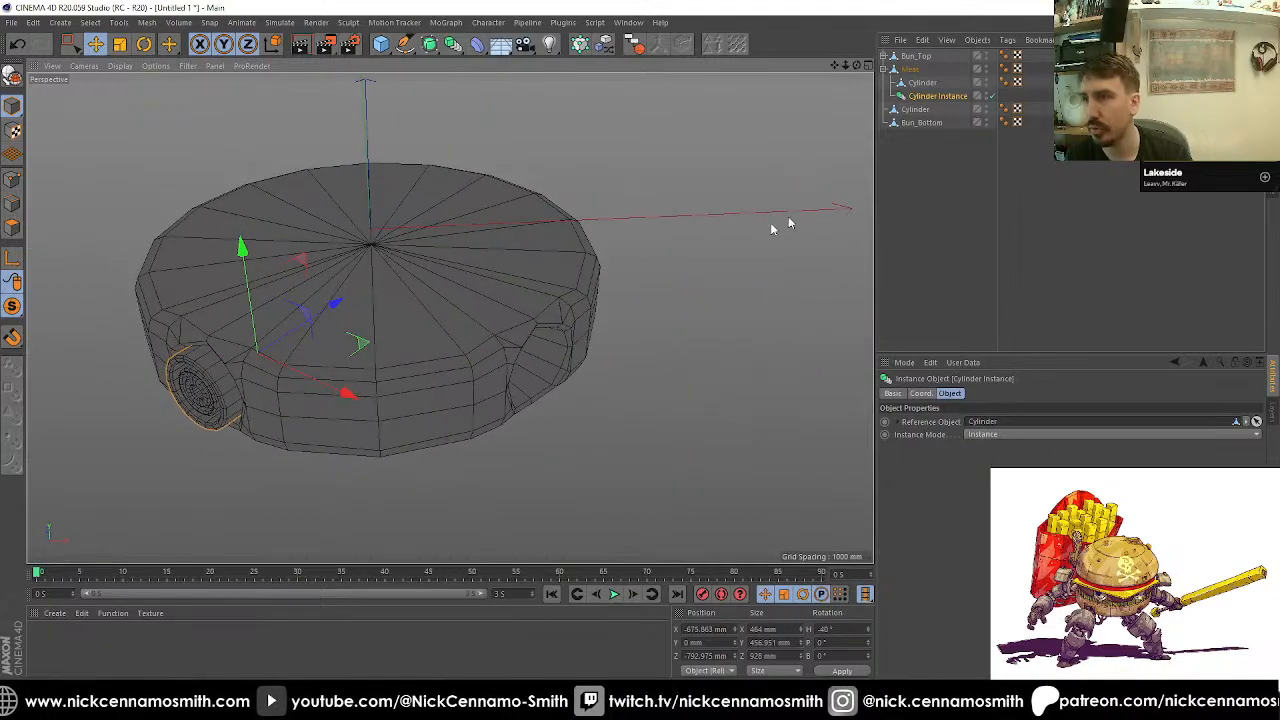
Step: Deselect everything, show all burger parts again and review the whole model in smooth shading
left_click_drag(771, 229, 603, 300, "alt")
left_click(688, 289)
left_click(13, 308)
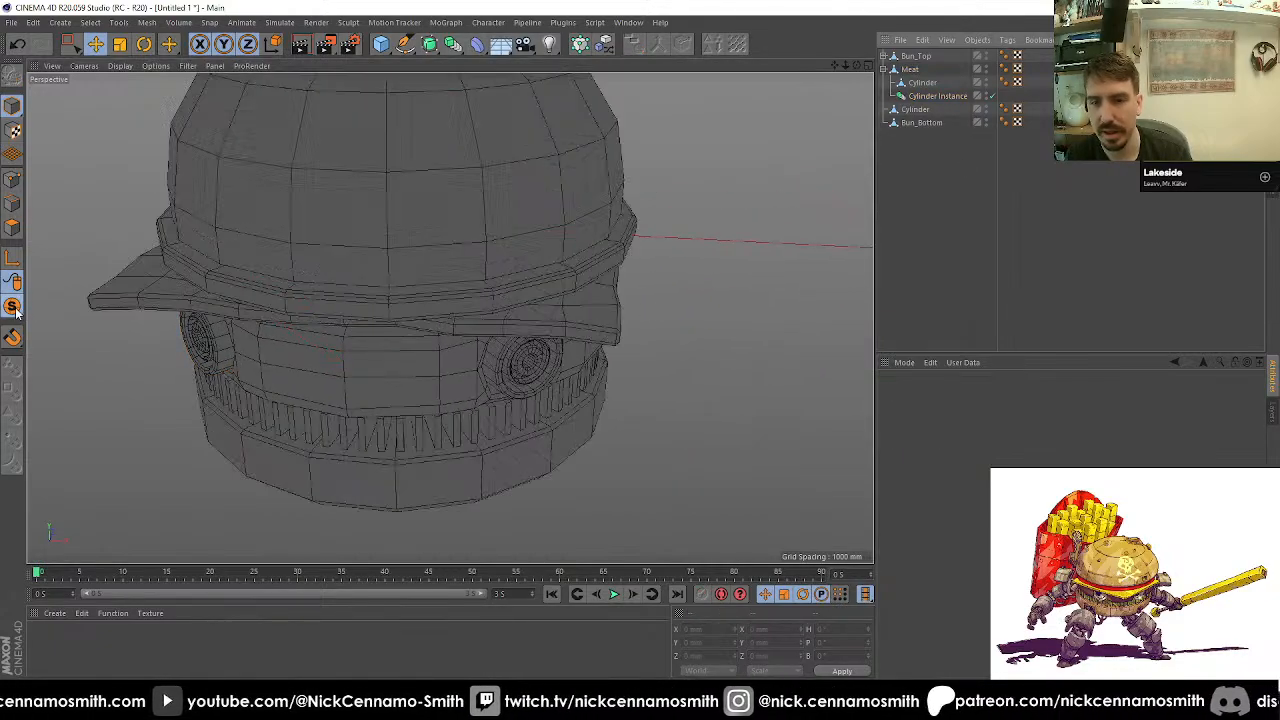
left_click_drag(351, 334, 290, 402, "alt")
scroll(406, 411, "down", 3)
scroll(408, 417, "down", 2)
left_click_drag(432, 411, 413, 393, "alt")
middle_click_drag(413, 393, 476, 358, "alt")
mouse_move(425, 390)
left_mouse_down("alt")
mouse_move(451, 391)
mouse_move(363, 371)
mouse_move(260, 400)
mouse_move(586, 400)
mouse_move(241, 373)
mouse_move(336, 412)
mouse_move(545, 321)
mouse_move(604, 316)
mouse_move(495, 331)
mouse_move(547, 374)
mouse_move(478, 408)
mouse_move(432, 316)
mouse_move(480, 357)
mouse_move(491, 309)
mouse_move(427, 349)
left_mouse_up("alt")
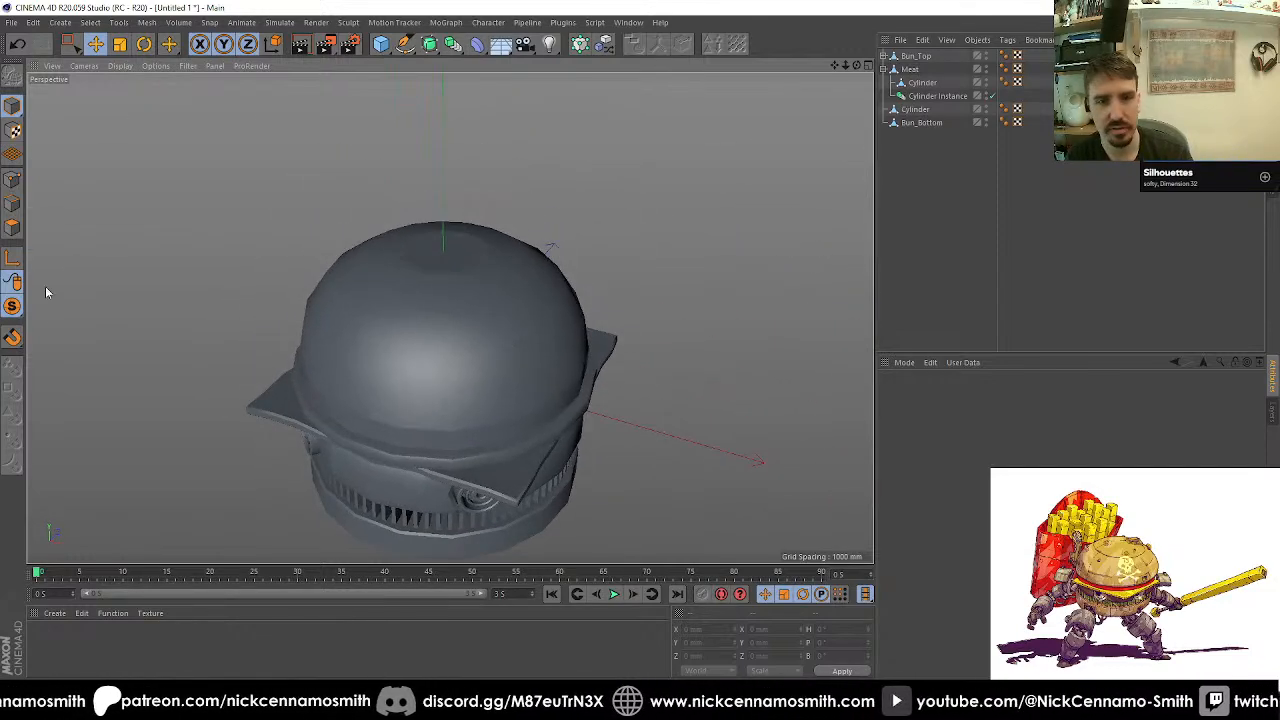
Step: Select Bun_Top and display the model in shaded mode with its wireframe lines
left_click_drag(18, 312, 87, 350)
left_click(87, 328)
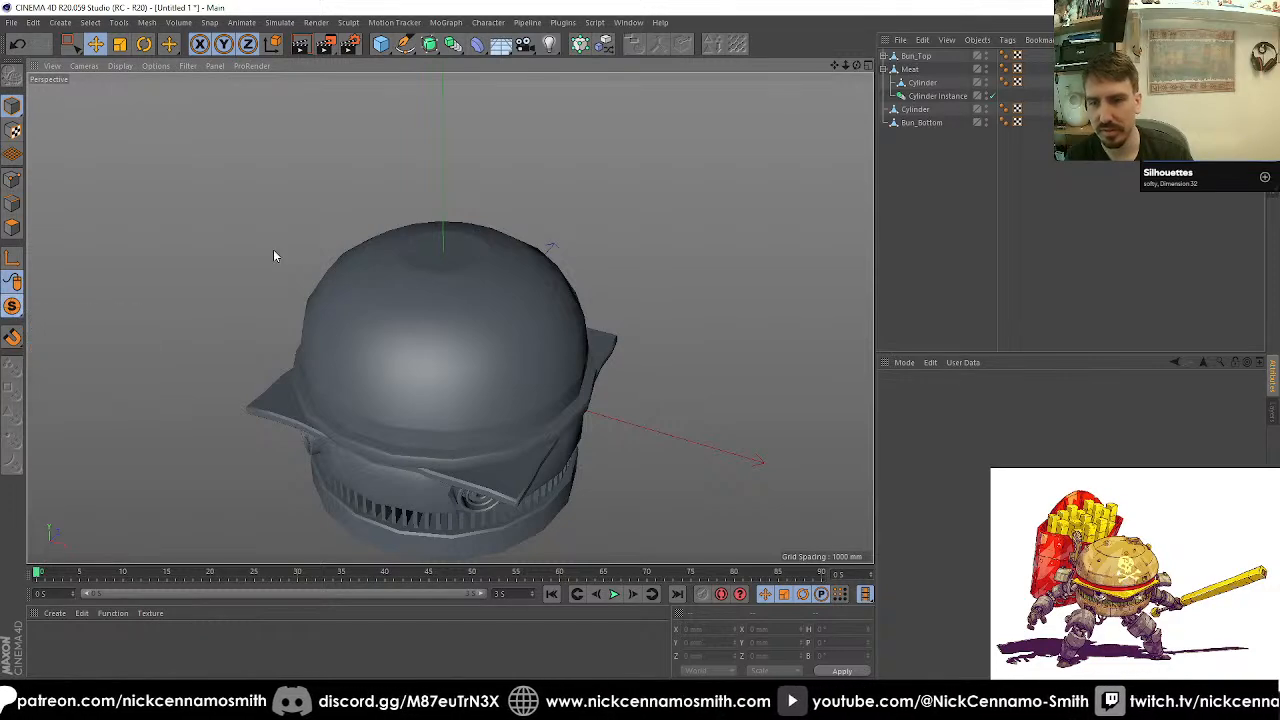
left_click(383, 310)
key("u")
key("g")
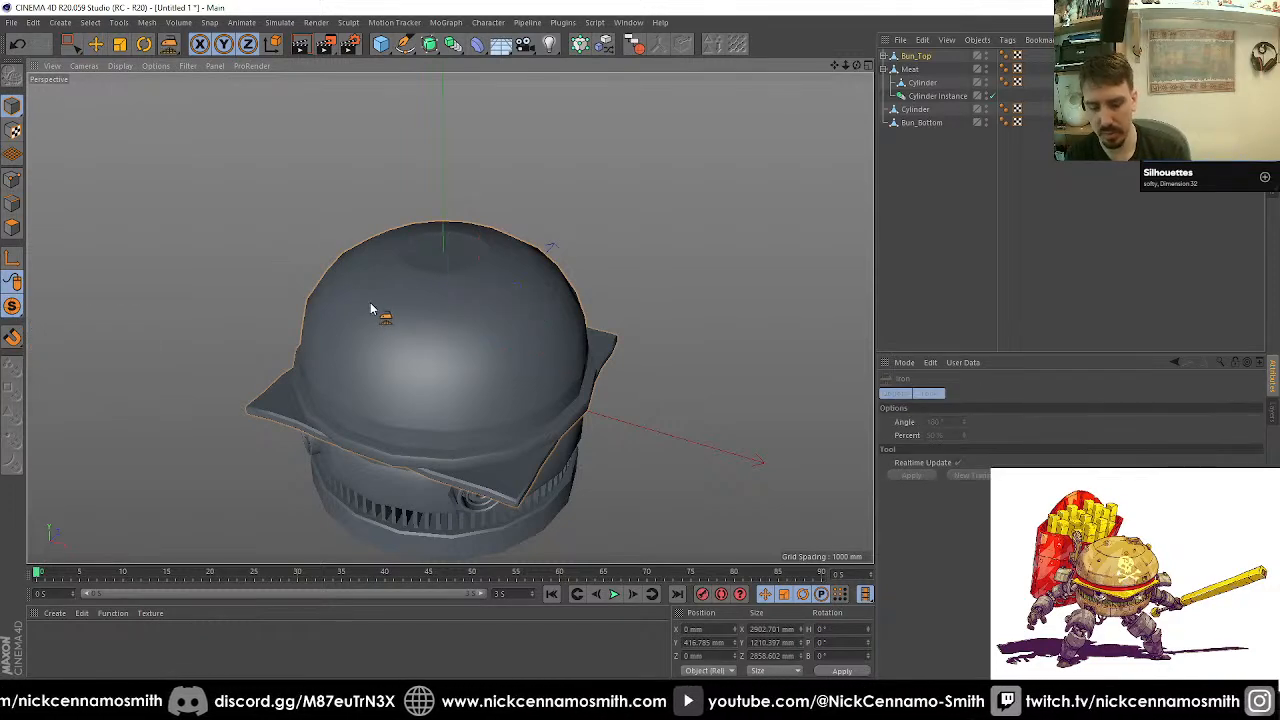
key("k")
key("f")
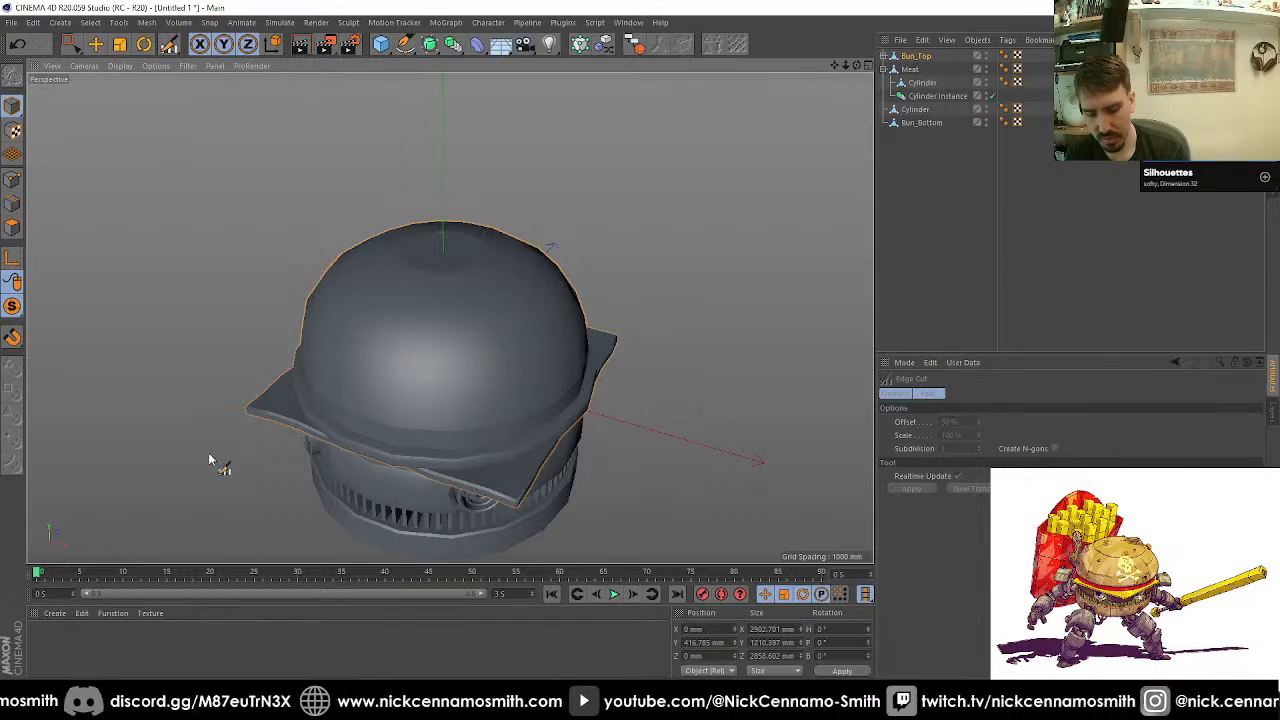
key("n")
key("b")
left_click_drag(449, 346, 497, 361, "alt")
middle_click_drag(566, 372, 534, 354, "alt")
scroll(534, 354, "up", 3)
Step: Select all polygons of the circular cap on Bun_Top out to its second ring, using Loop Selection and Fill Selection
left_click_drag(85, 43, 128, 82)
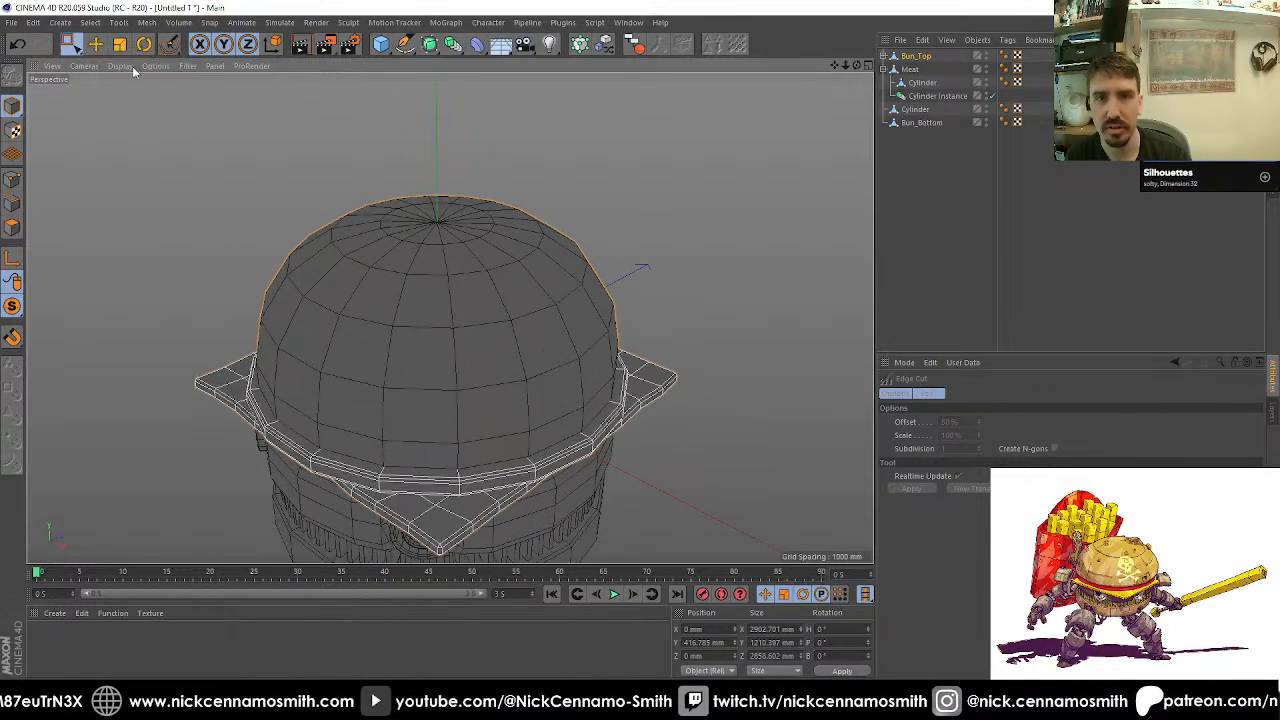
left_click(12, 228)
key("ctrl+a")
middle_click_drag(728, 470, 680, 499, "alt")
middle_click_drag(383, 324, 414, 388, "alt")
left_click_drag(414, 388, 386, 358, "alt")
key("u")
key("l")
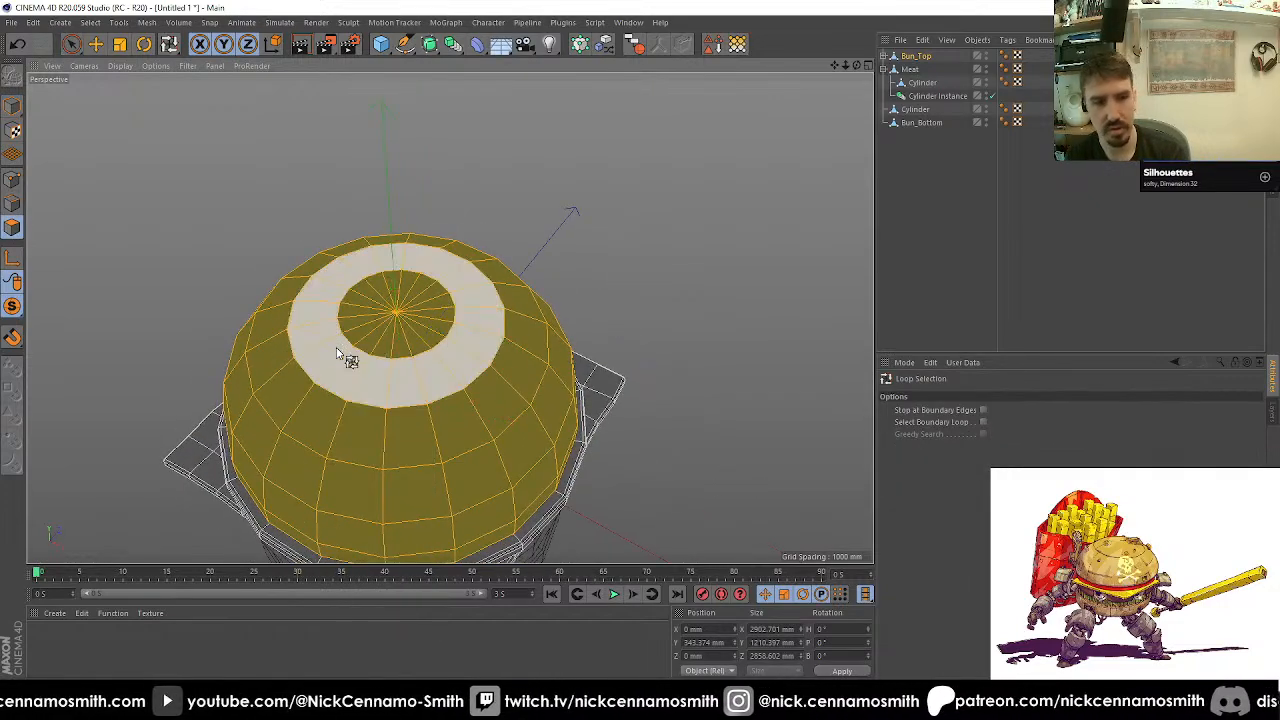
left_click(338, 355)
key("u")
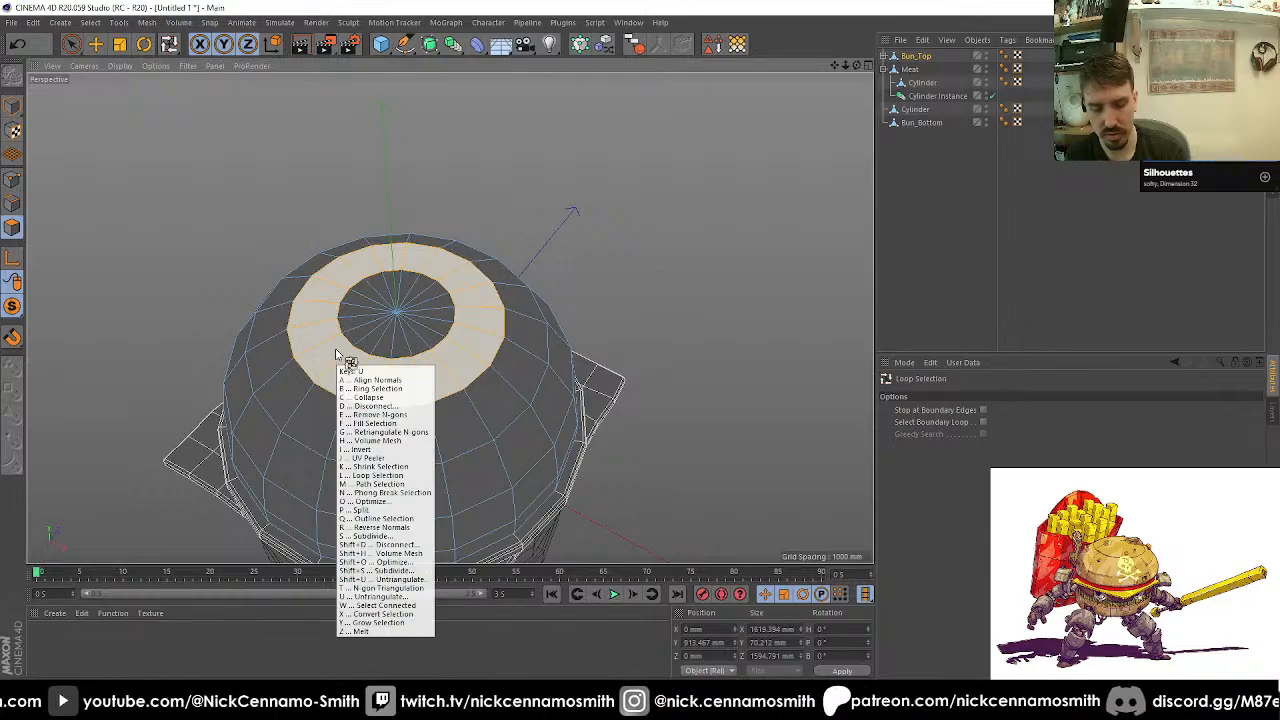
key("f")
left_click(369, 346, "shift")
Step: Inset the cap polygons by 8 mm with Extrude Inner, keeping them together with Preserve Groups enabled
left_click_drag(330, 400, 628, 420, "alt")
key("i")
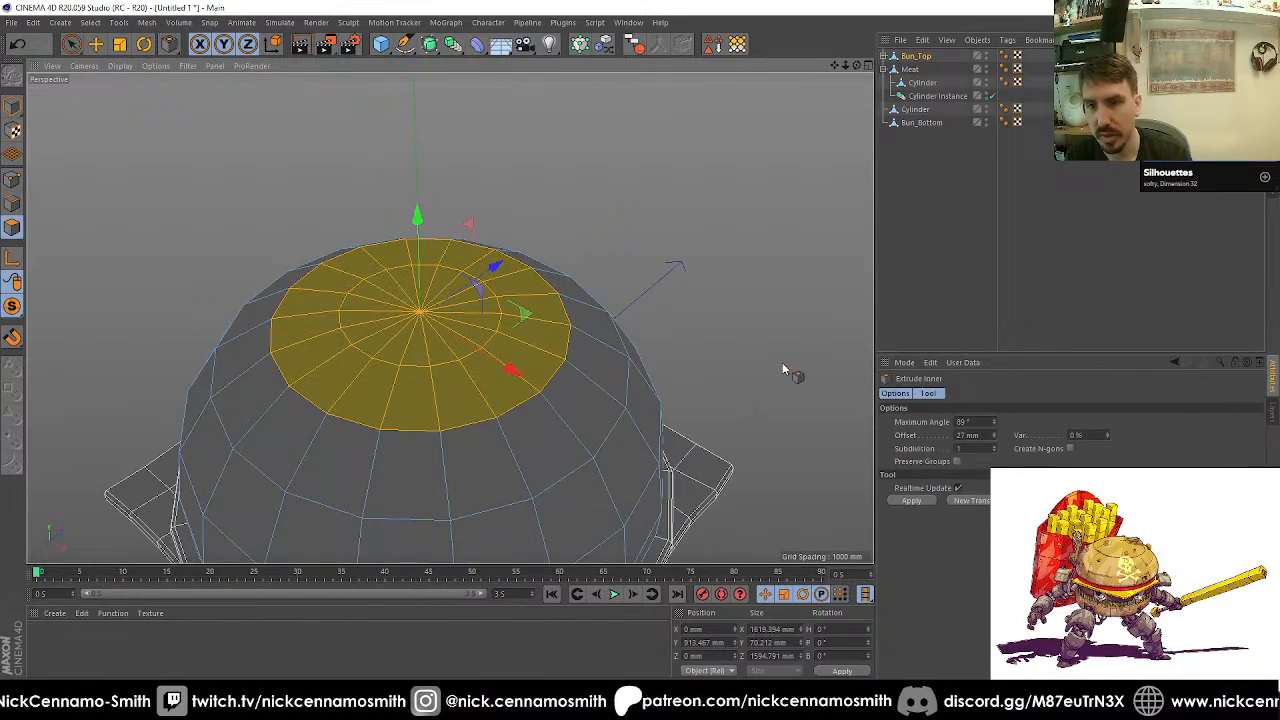
left_click(786, 371)
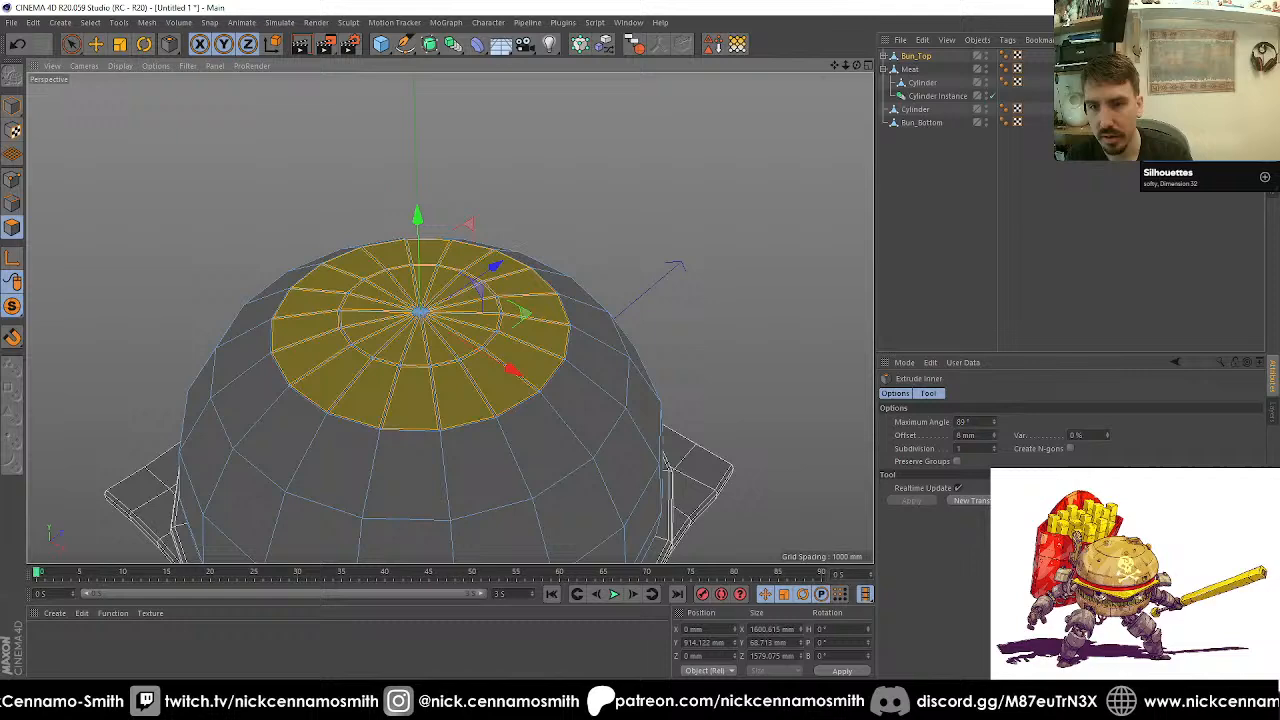
left_click(958, 463)
scroll(500, 368, "up", 3)
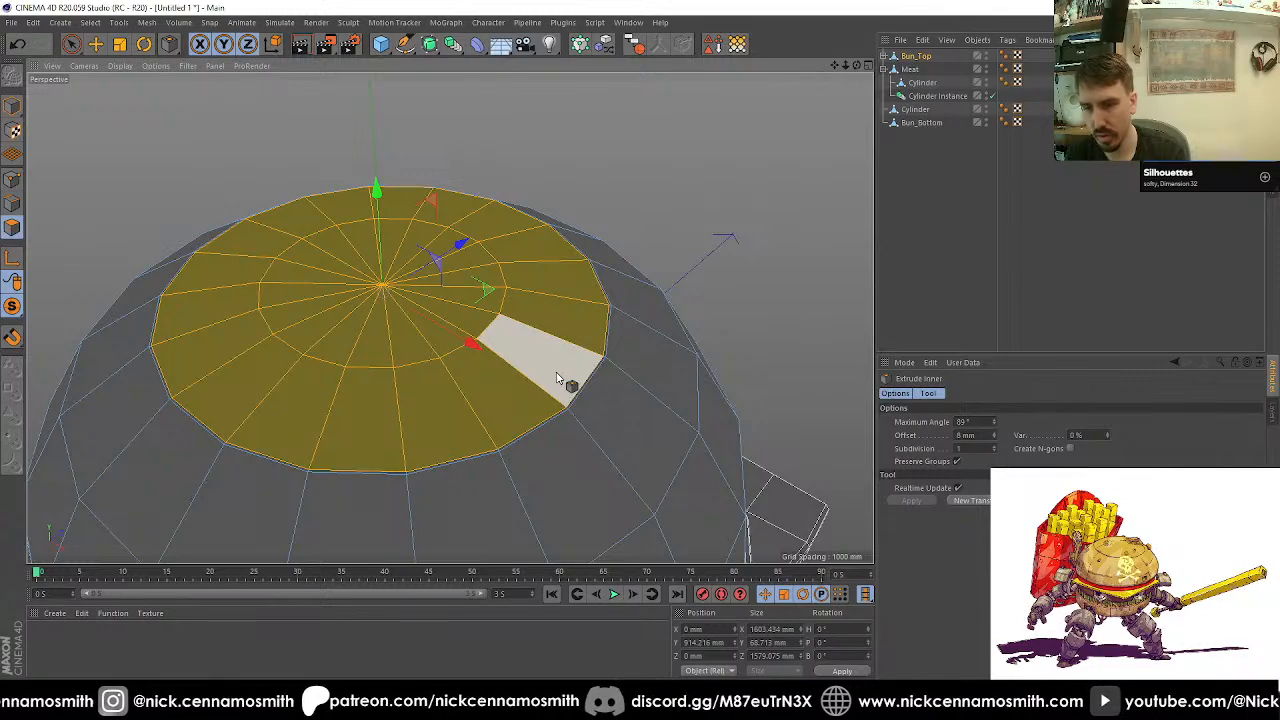
Step: Loop-select the thin ring around the cap and extrude it by -12 mm as a panel groove
key("u")
key("l")
left_click(571, 418)
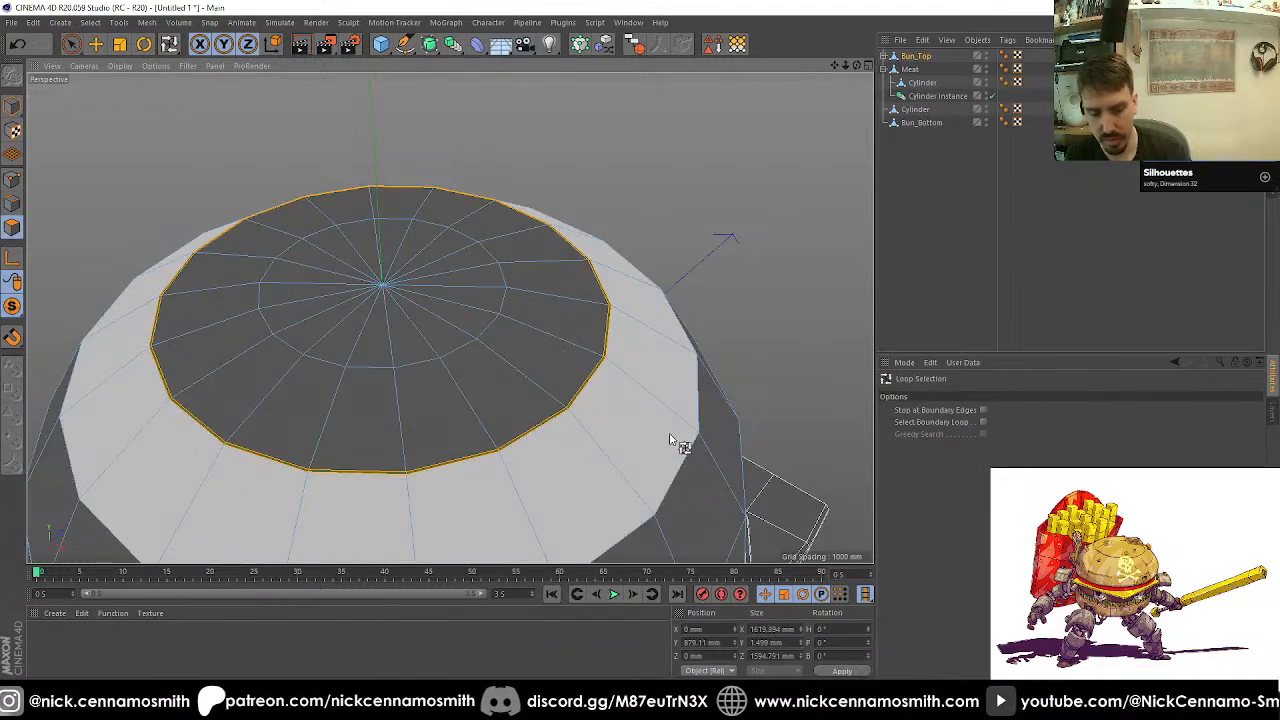
key("d")
left_click_drag(388, 360, 505, 385, "alt")
left_click_drag(391, 314, 441, 396, "alt")
scroll(518, 345, "down", 3)
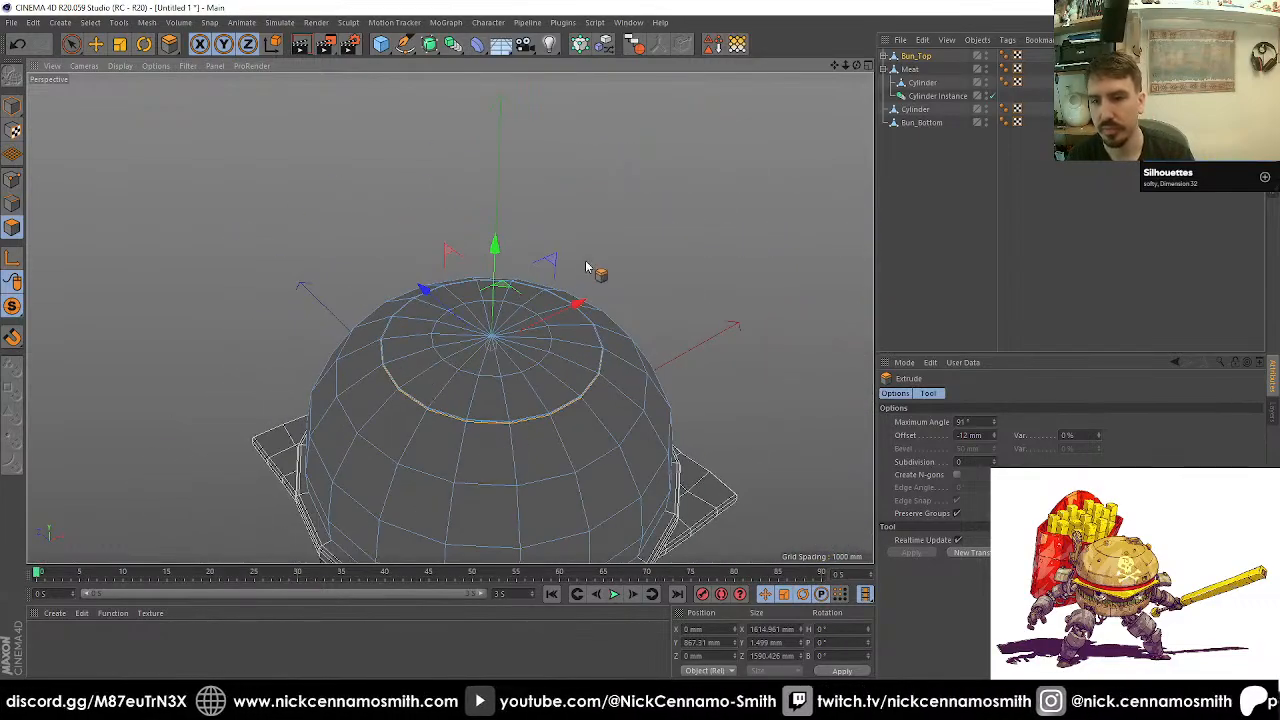
Step: Select a four-column block of polygons on the dome's side from cap to rim and inset it by 8 mm
middle_click_drag(527, 397, 608, 225, "alt")
left_click_drag(608, 225, 548, 238, "alt")
key("space")
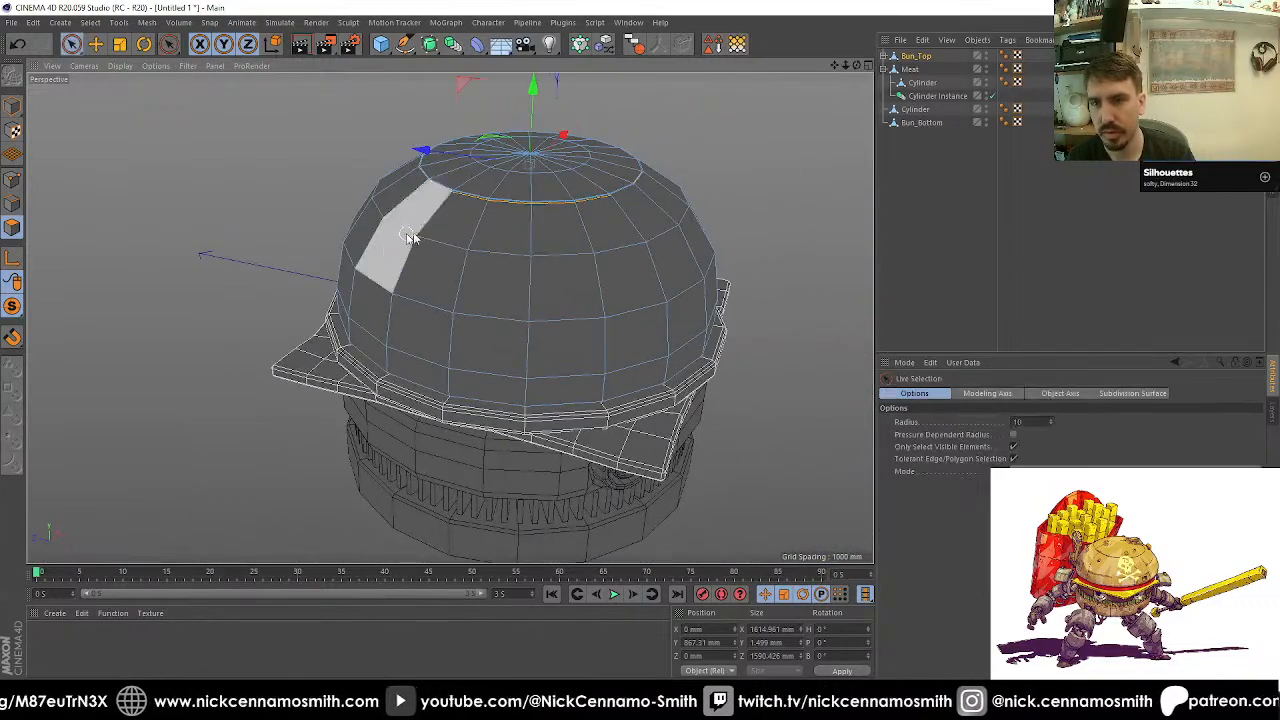
mouse_move(410, 237)
left_mouse_down("alt")
mouse_move(571, 271)
mouse_move(613, 345)
mouse_move(596, 390)
left_mouse_up("alt")
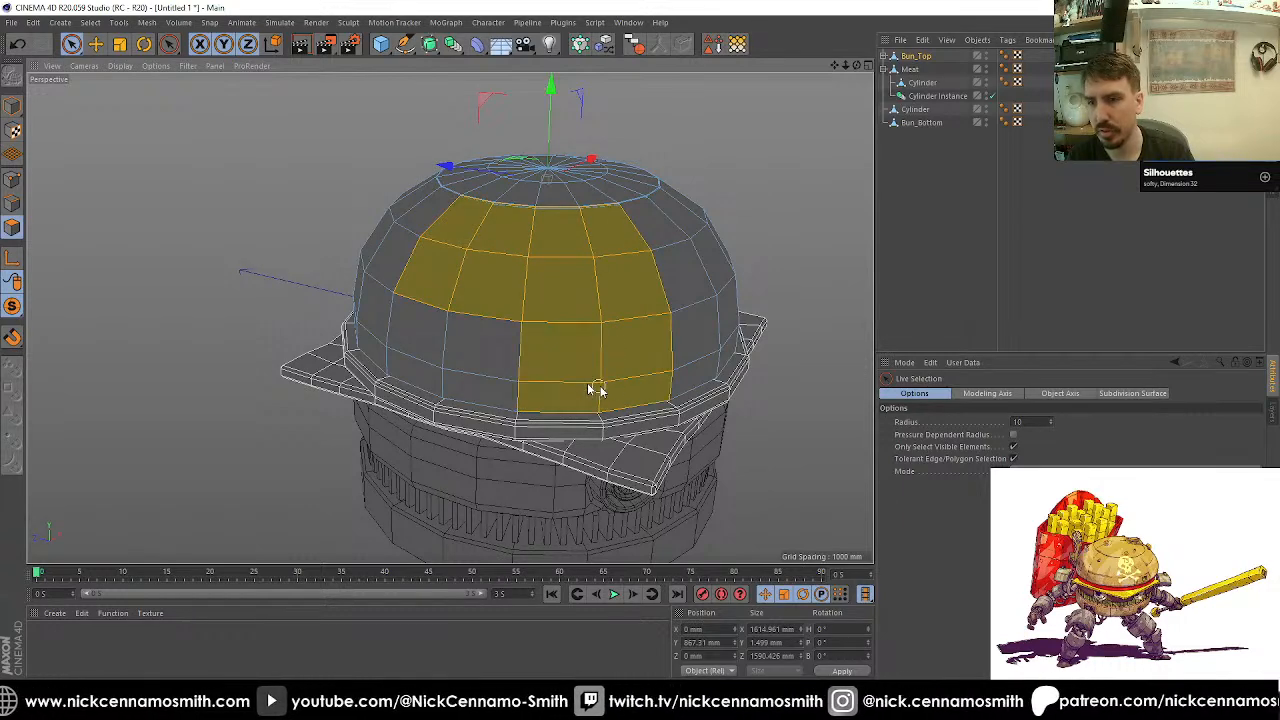
key("i")
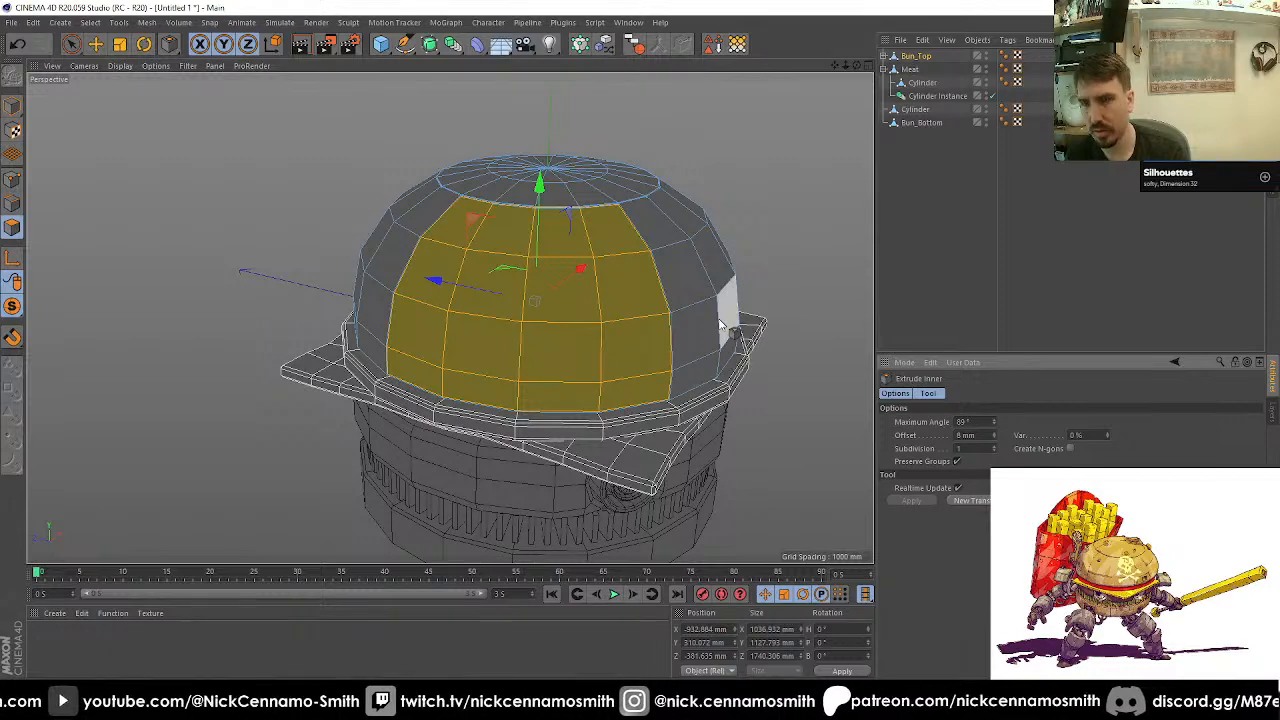
scroll(720, 325, "up", 5)
Step: Loop-select the thin border of the side panel and extrude it by -12 mm
key("u")
key("l")
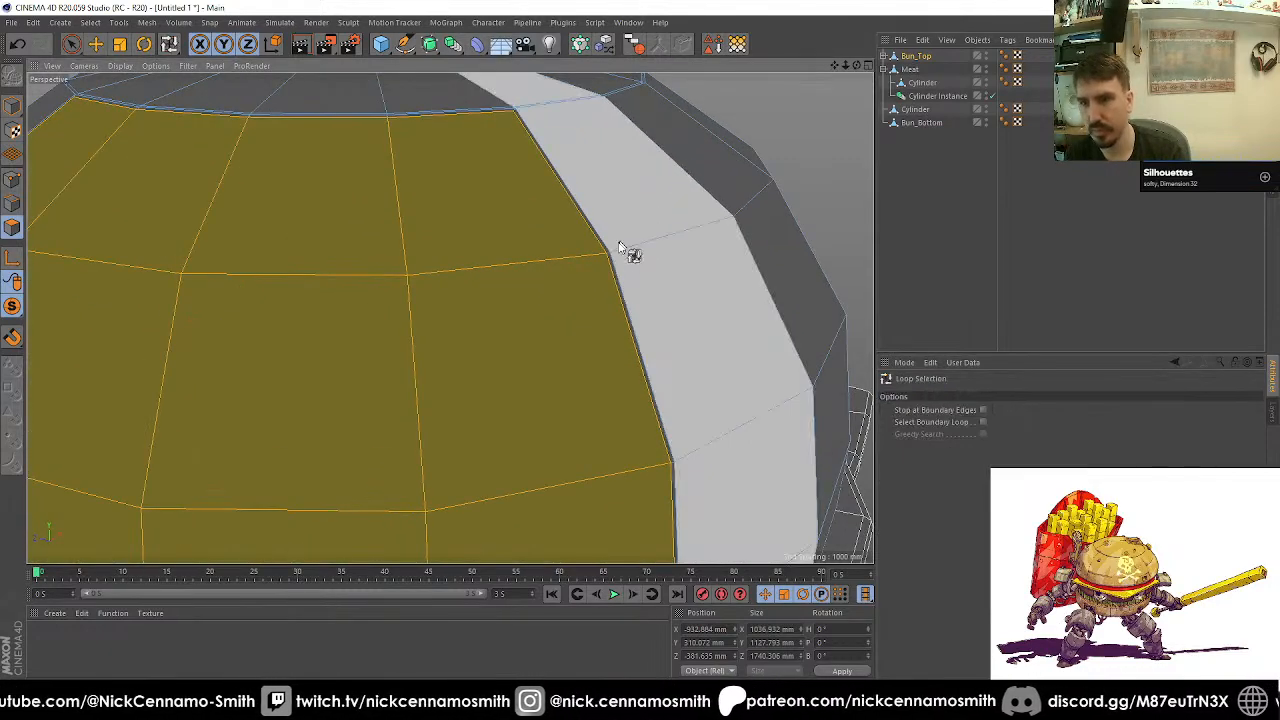
left_click(609, 254)
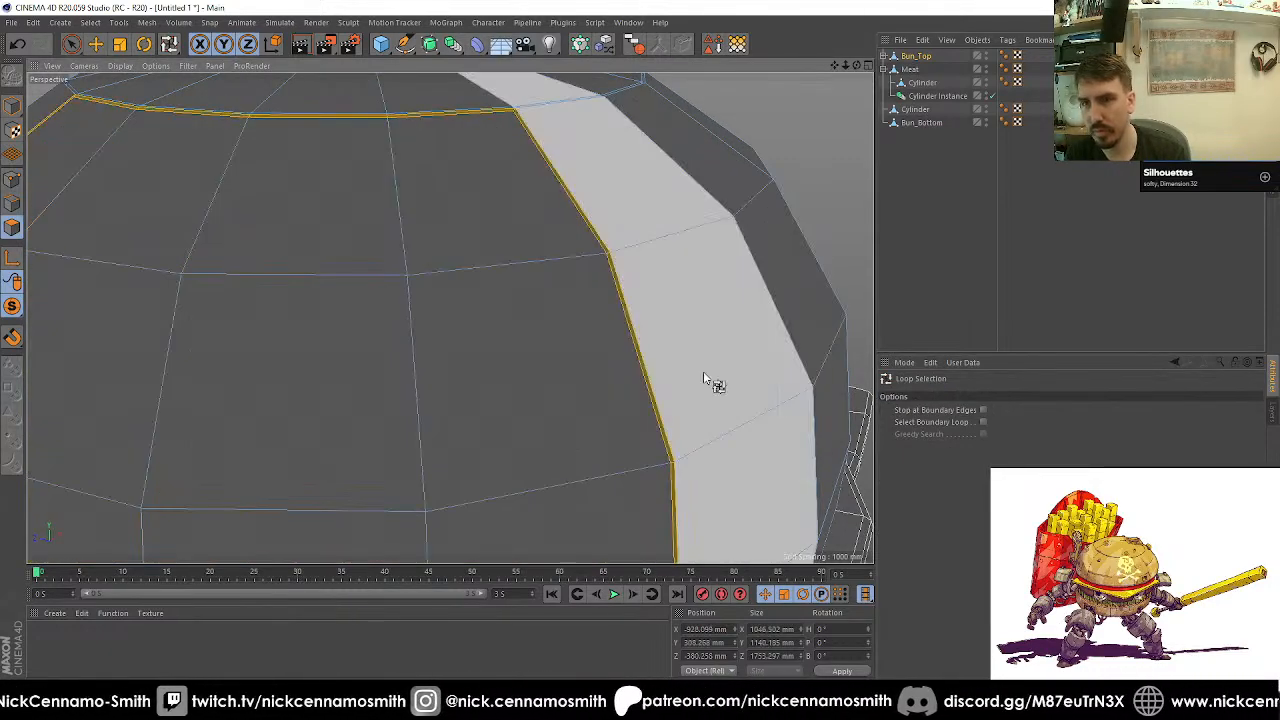
key("d")
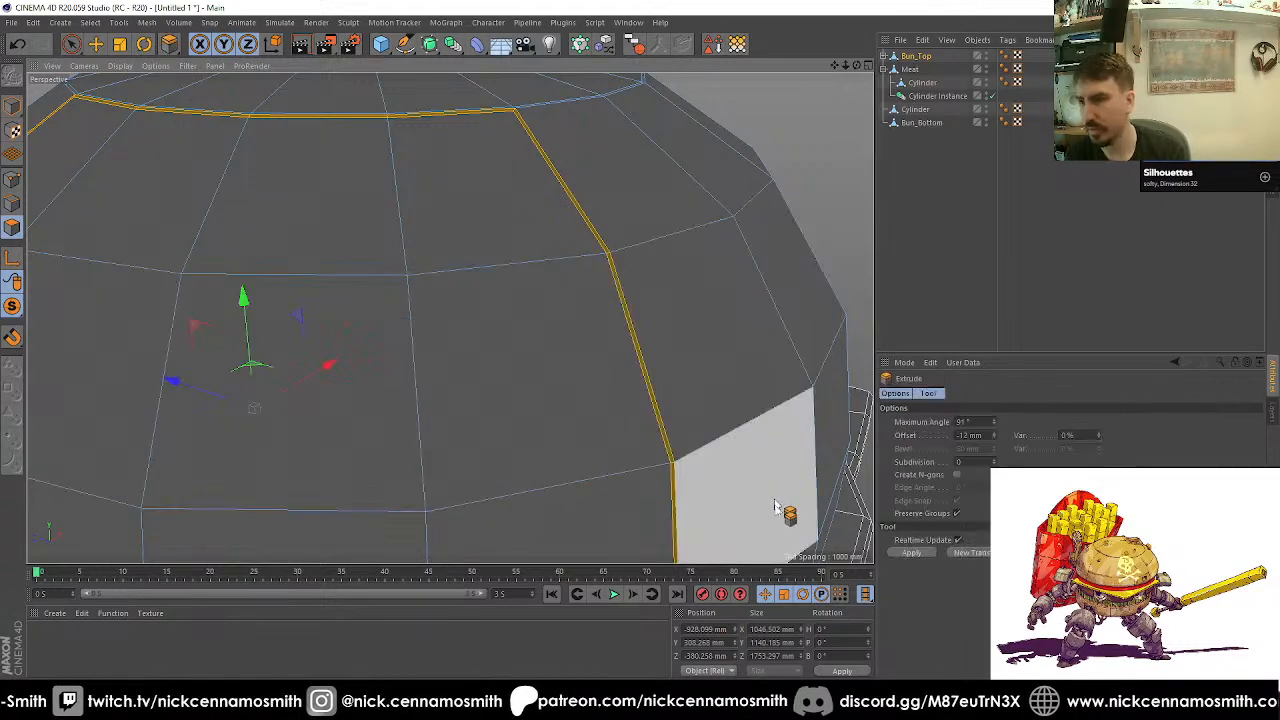
left_click(909, 554)
scroll(408, 328, "down", 3)
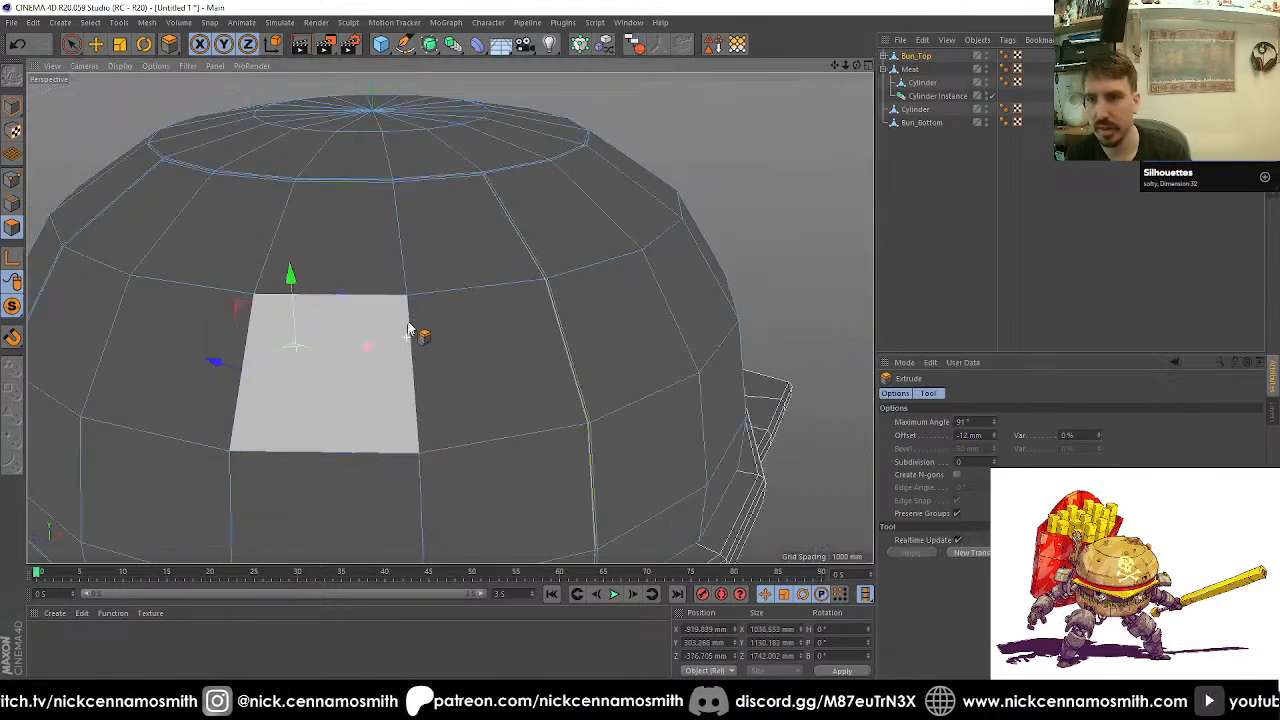
Step: Reselect Bun_Top and select the lowest row of polygons across the front of the dome, just above the rim
left_click(1001, 246)
scroll(491, 289, "down", 3)
scroll(491, 289, "down", 8)
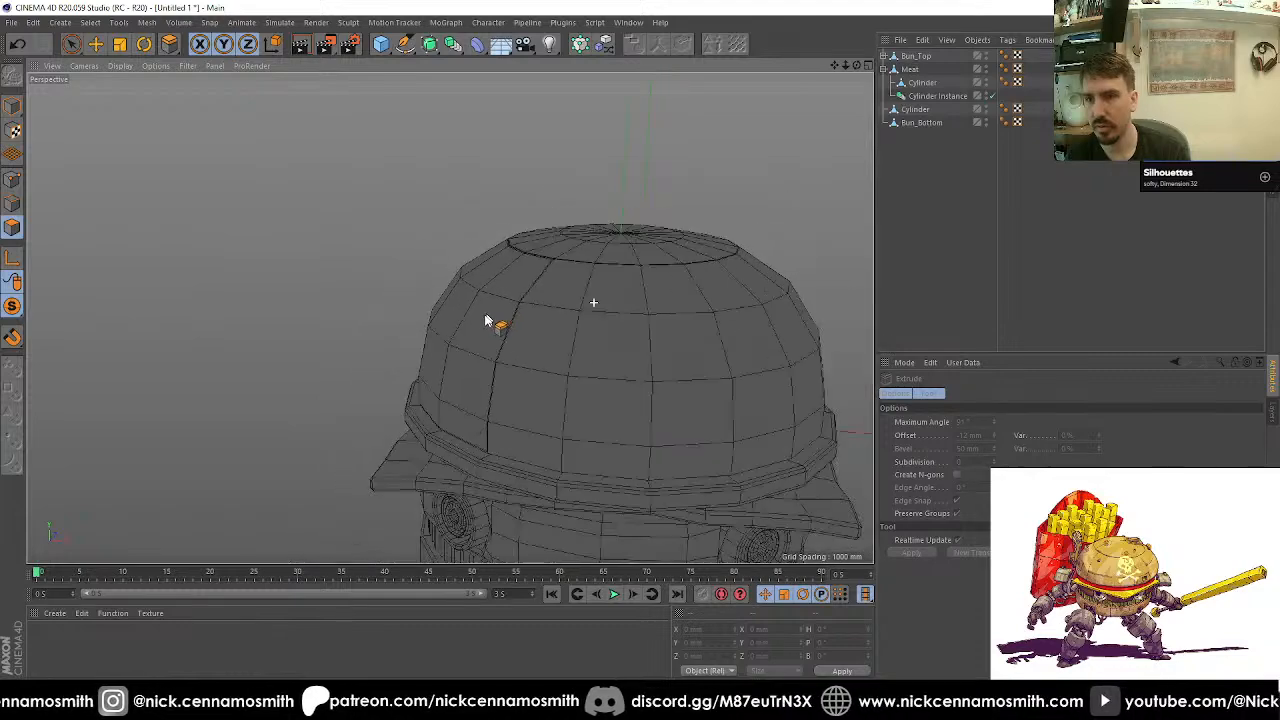
left_click_drag(525, 285, 500, 280, "alt")
right_click_drag(331, 294, 486, 283, "alt")
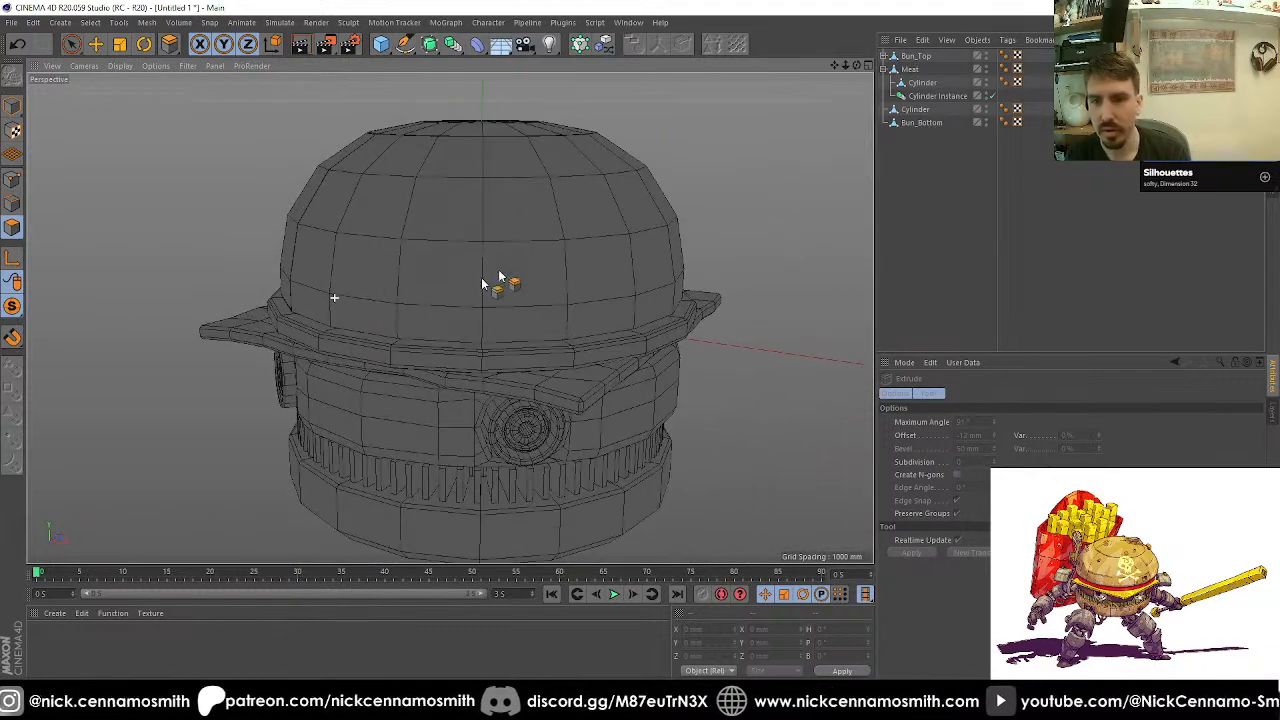
left_click_drag(486, 283, 303, 328, "alt")
key("space")
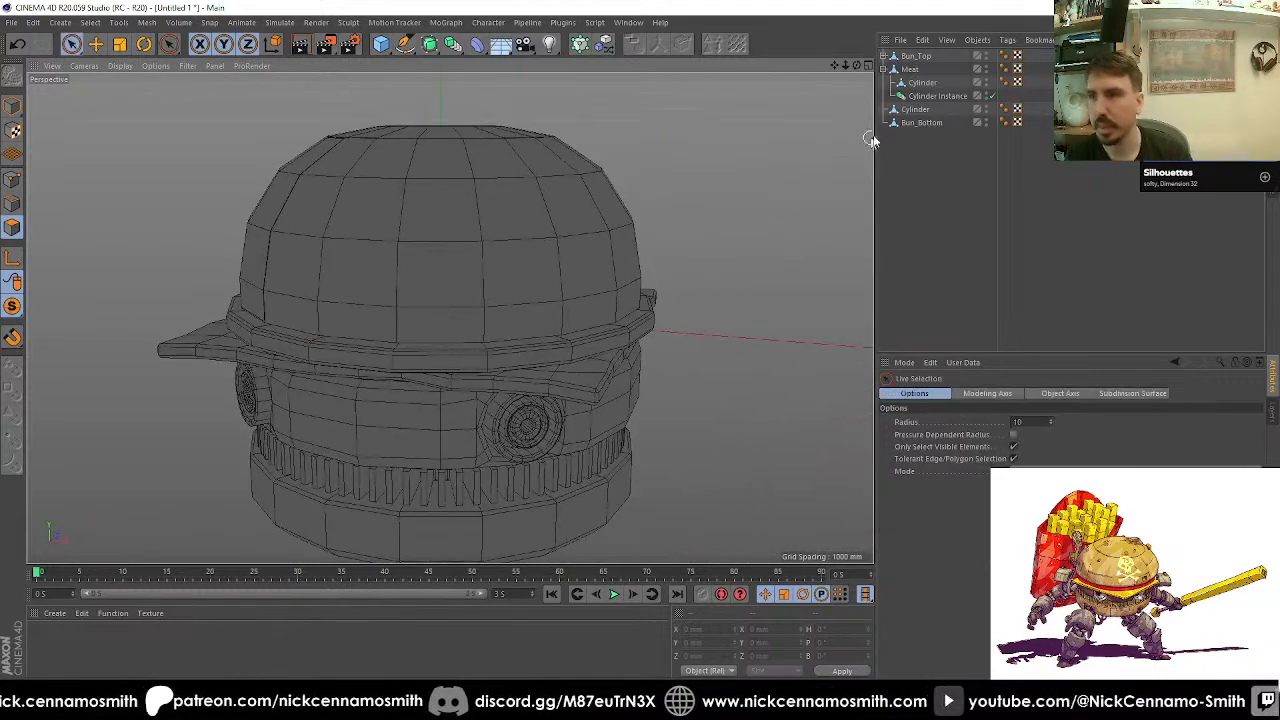
left_click(916, 70)
left_click(919, 58)
scroll(375, 309, "up", 2)
left_click_drag(306, 316, 566, 313)
left_click_drag(534, 266, 360, 265, "ctrl")
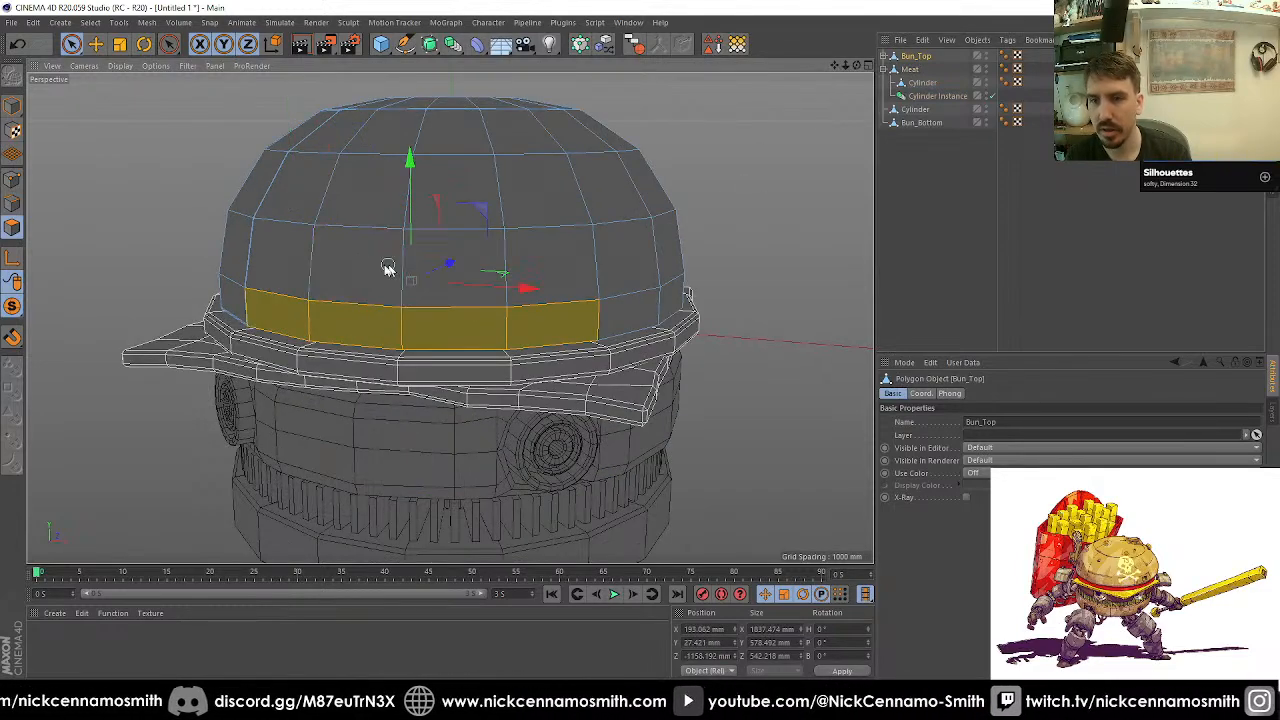
left_click_drag(612, 320, 574, 315, "alt")
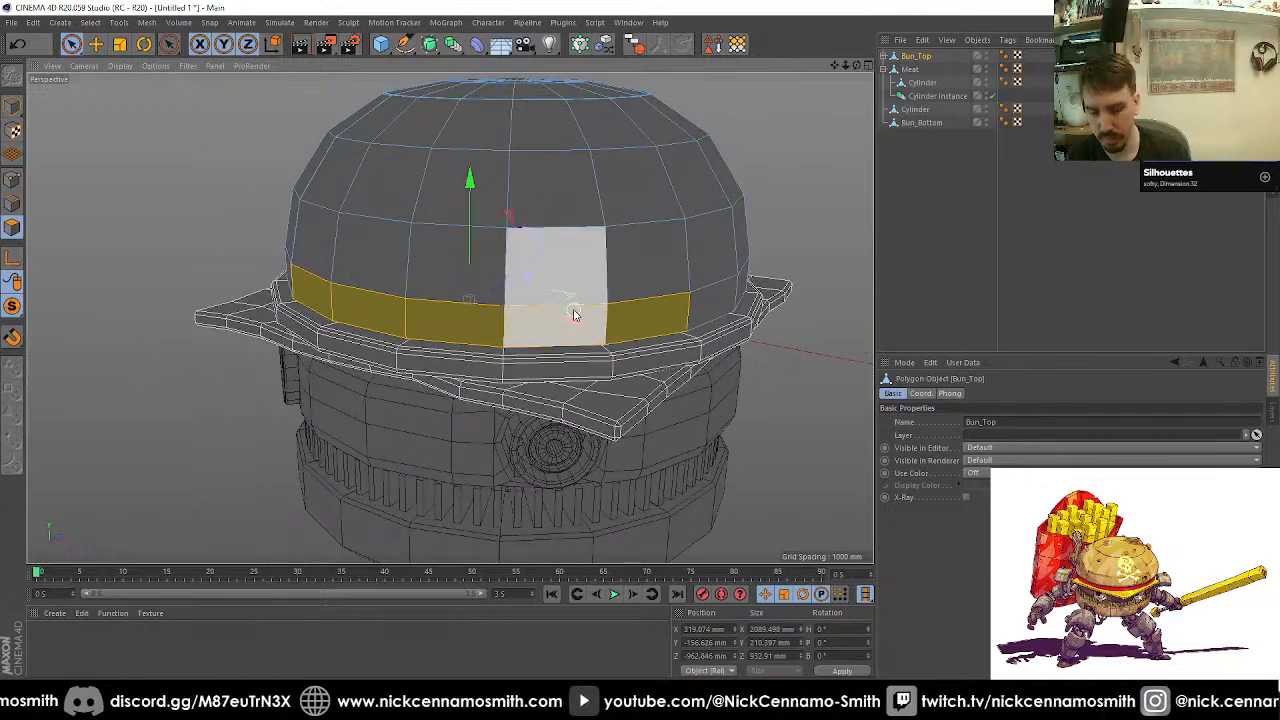
Step: Inset the front polygon strip by 8 mm as one group with Extrude Inner
key("i")
left_click(922, 502)
left_click_drag(815, 425, 762, 396, "alt")
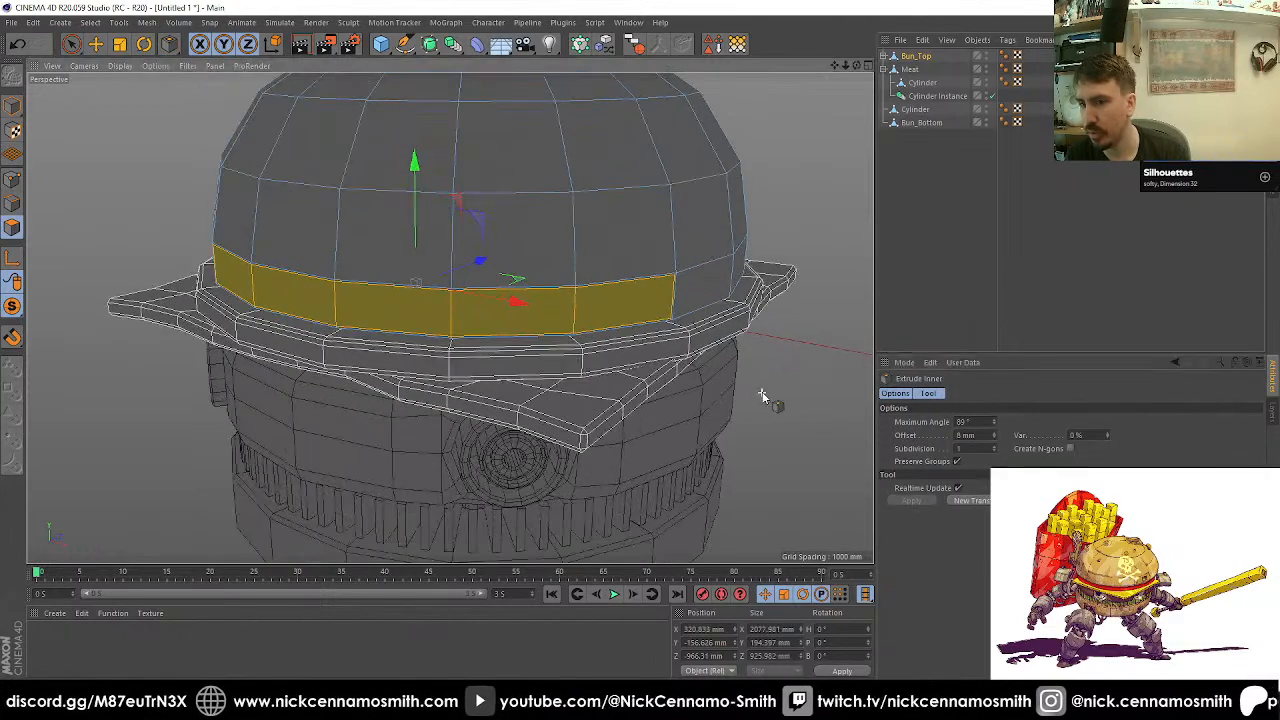
scroll(738, 383, "up", 5)
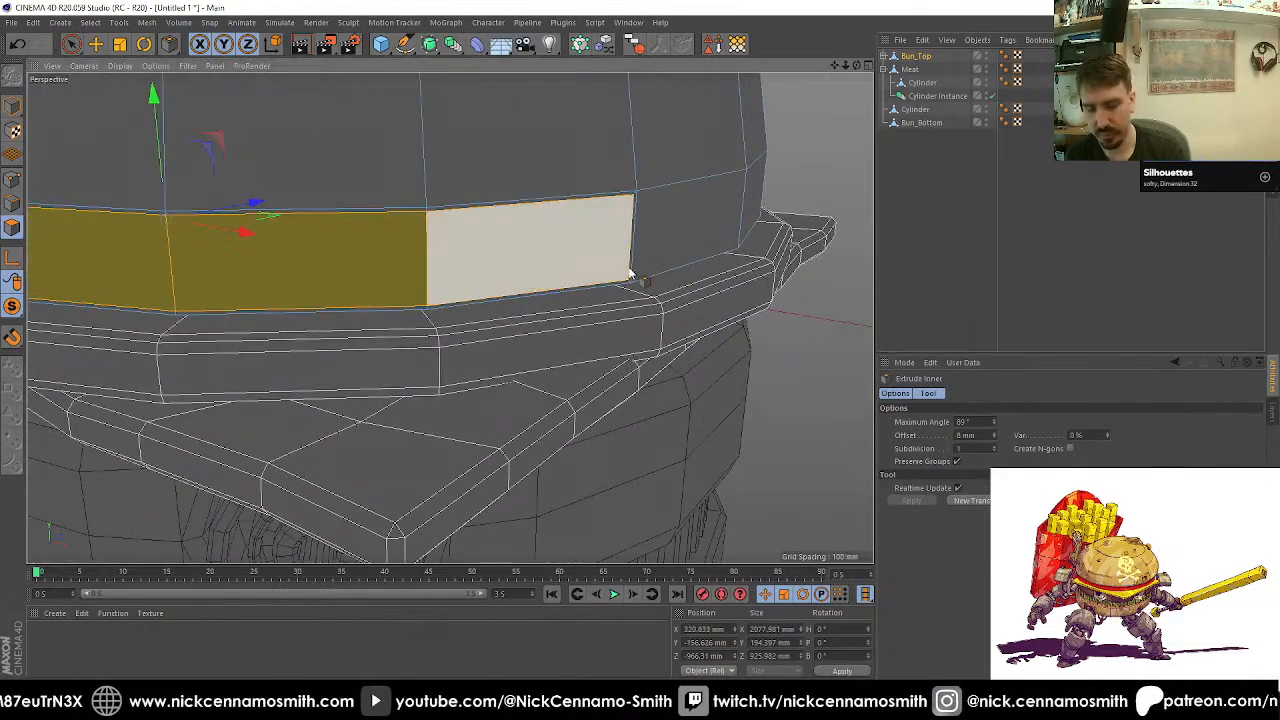
Step: Loop-select the thin border of the front strip and extrude it by -12 mm
key("u")
key("l")
left_click(634, 199)
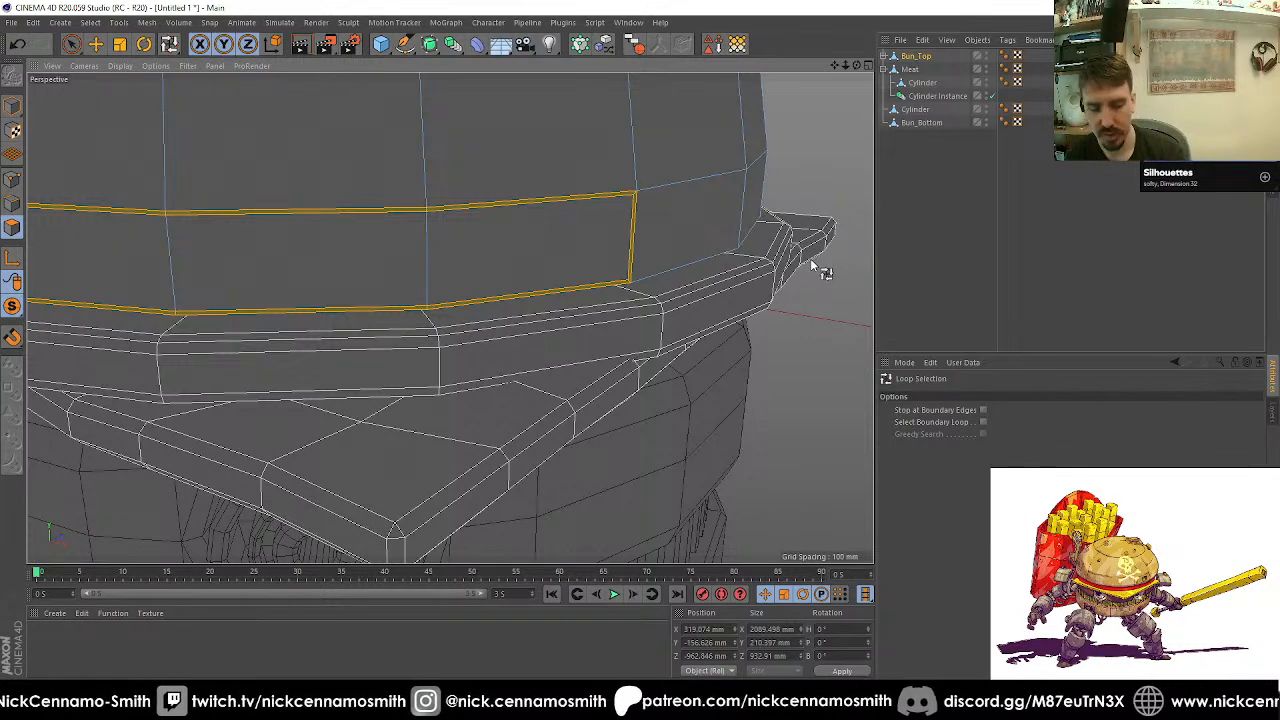
key("d")
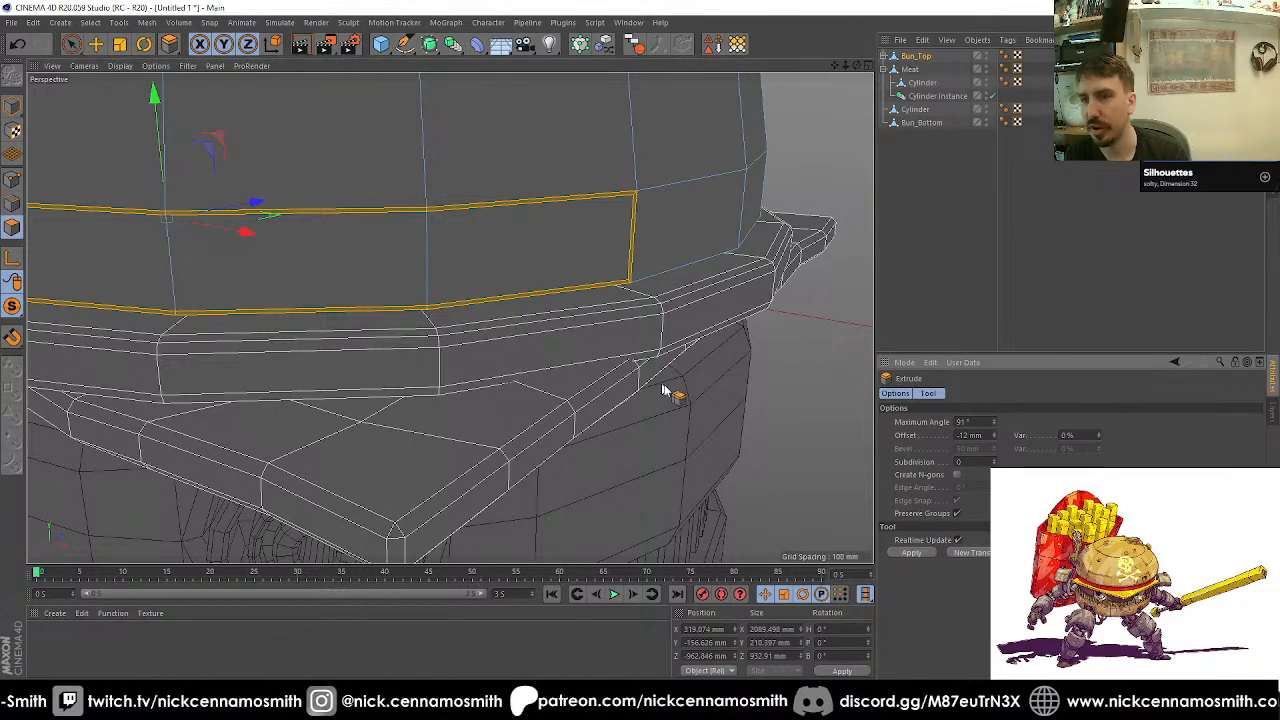
scroll(551, 372, "down", 3)
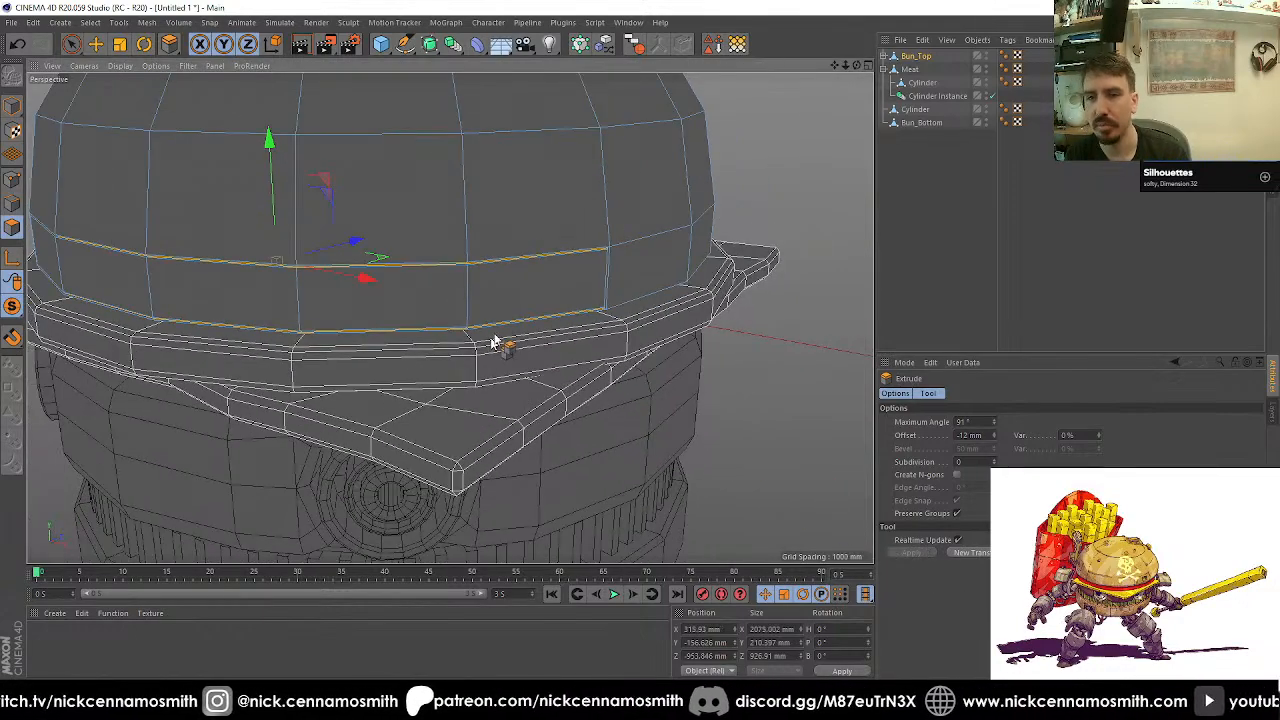
Step: Select a block of polygons four columns wide and three rows high on the dome's opposite side, below the cap groove
key("e")
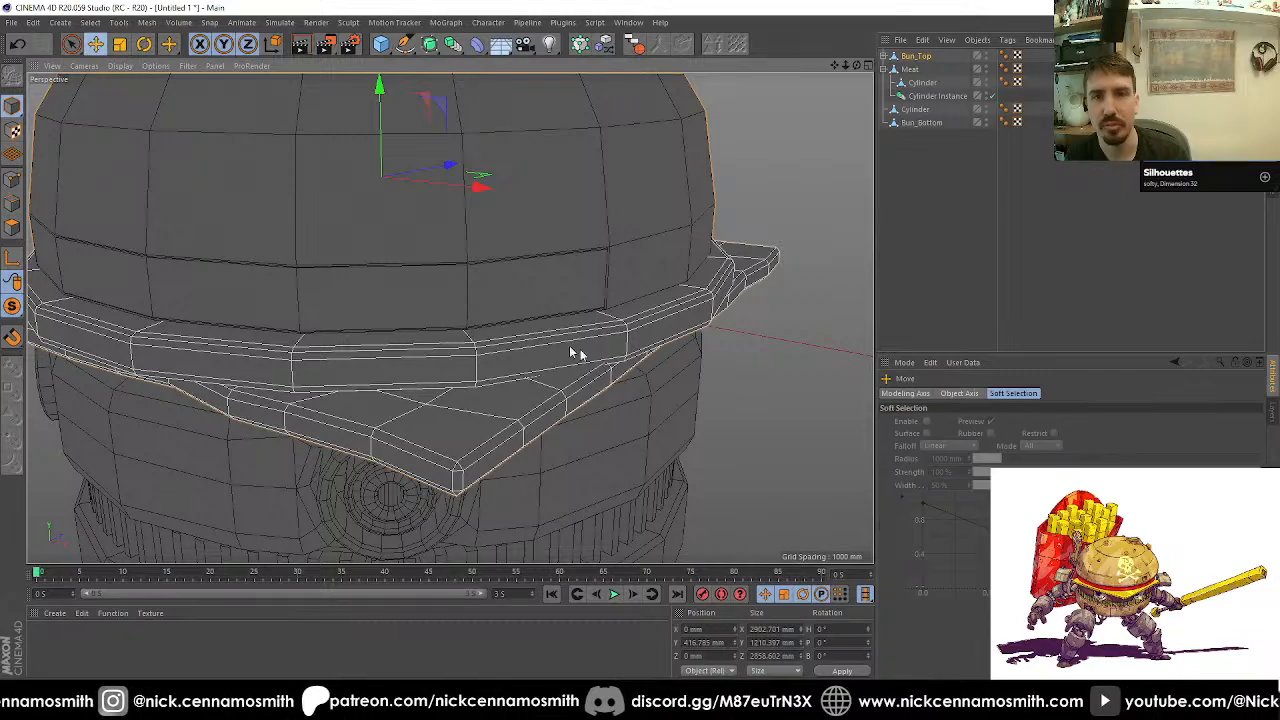
left_click_drag(575, 352, 679, 222, "alt")
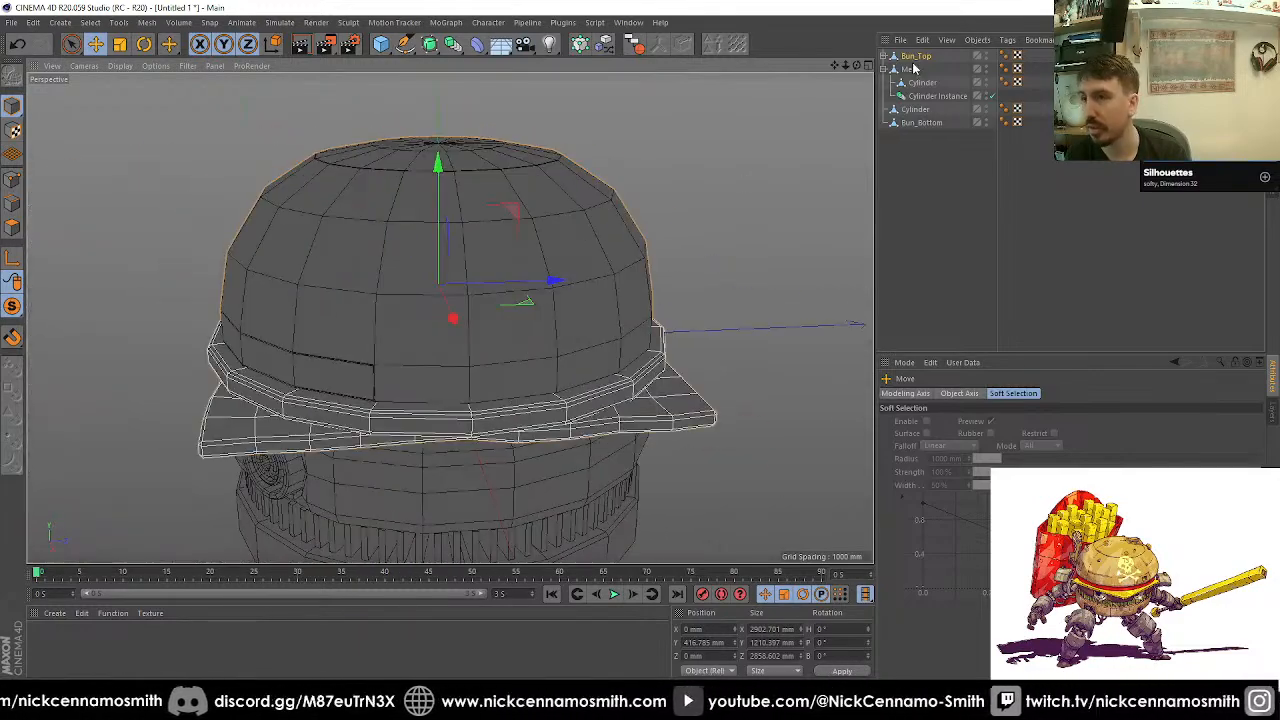
left_click(13, 228)
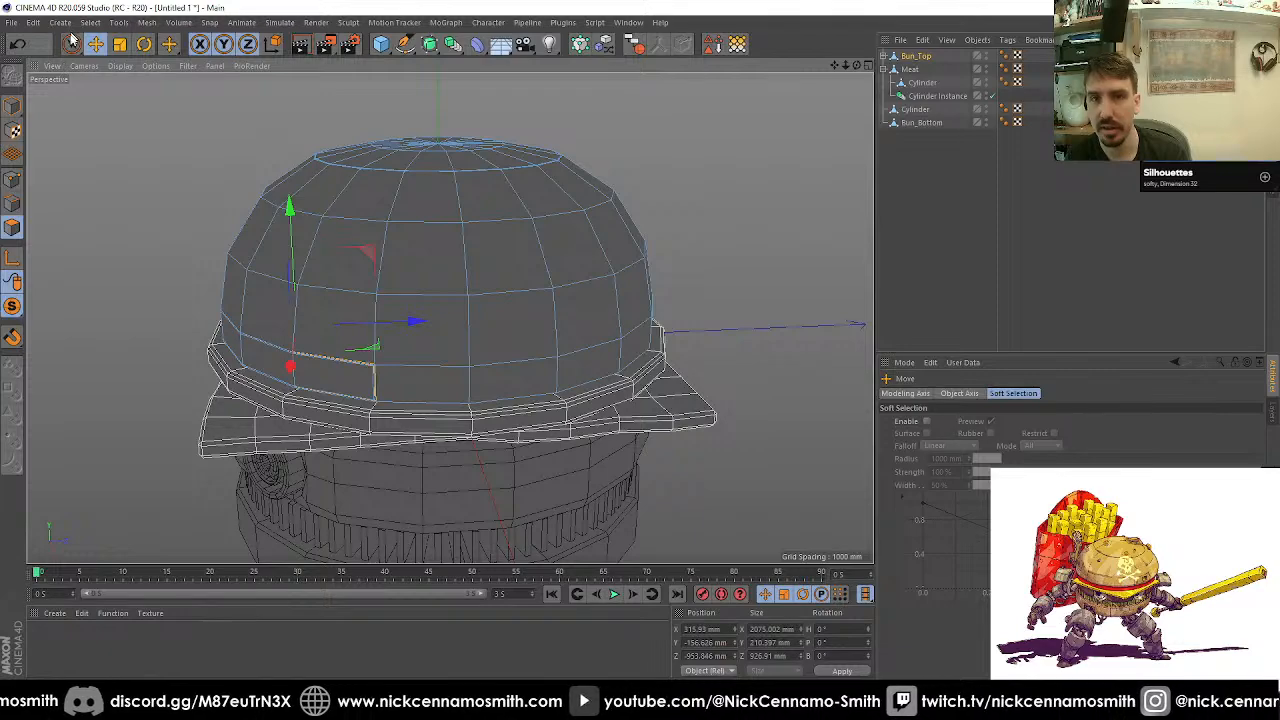
left_click(71, 44)
mouse_move(415, 292)
left_mouse_down()
mouse_move(400, 288)
mouse_move(572, 290)
mouse_move(320, 294)
mouse_move(494, 309)
left_mouse_up()
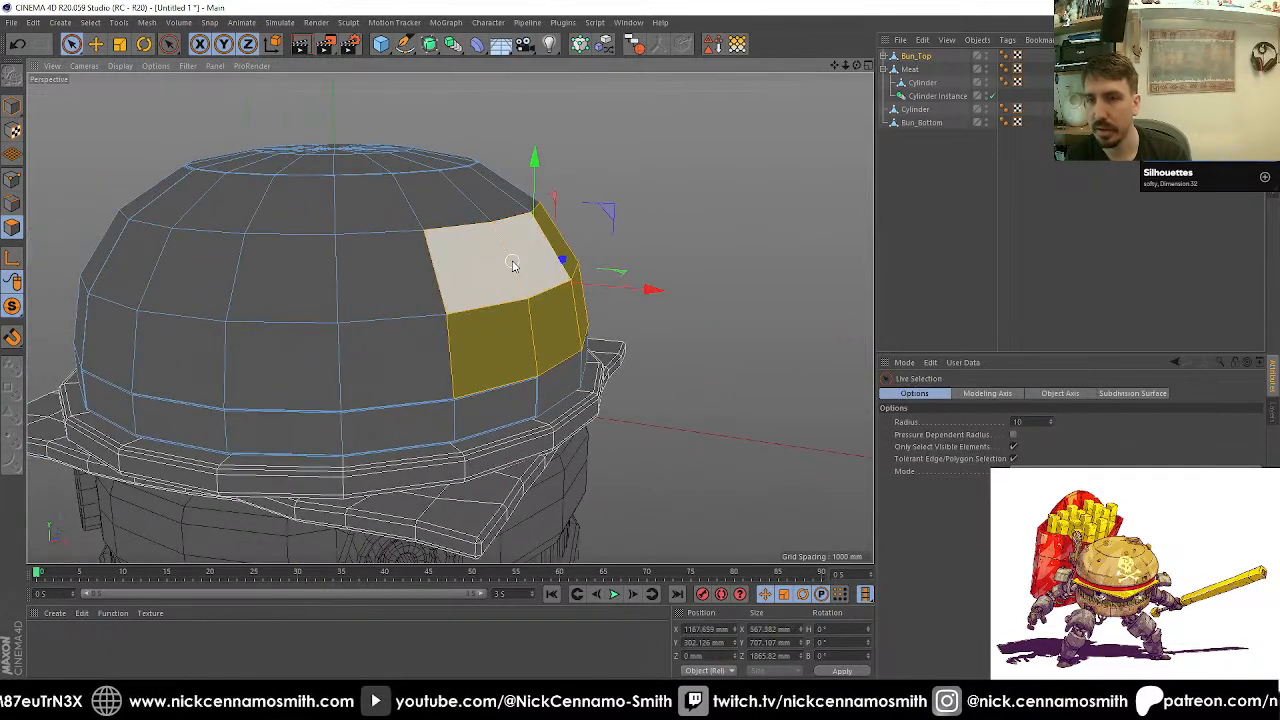
mouse_move(512, 264)
left_mouse_down("alt")
mouse_move(703, 249)
mouse_move(705, 310)
mouse_move(551, 277)
mouse_move(522, 248)
left_mouse_up("alt")
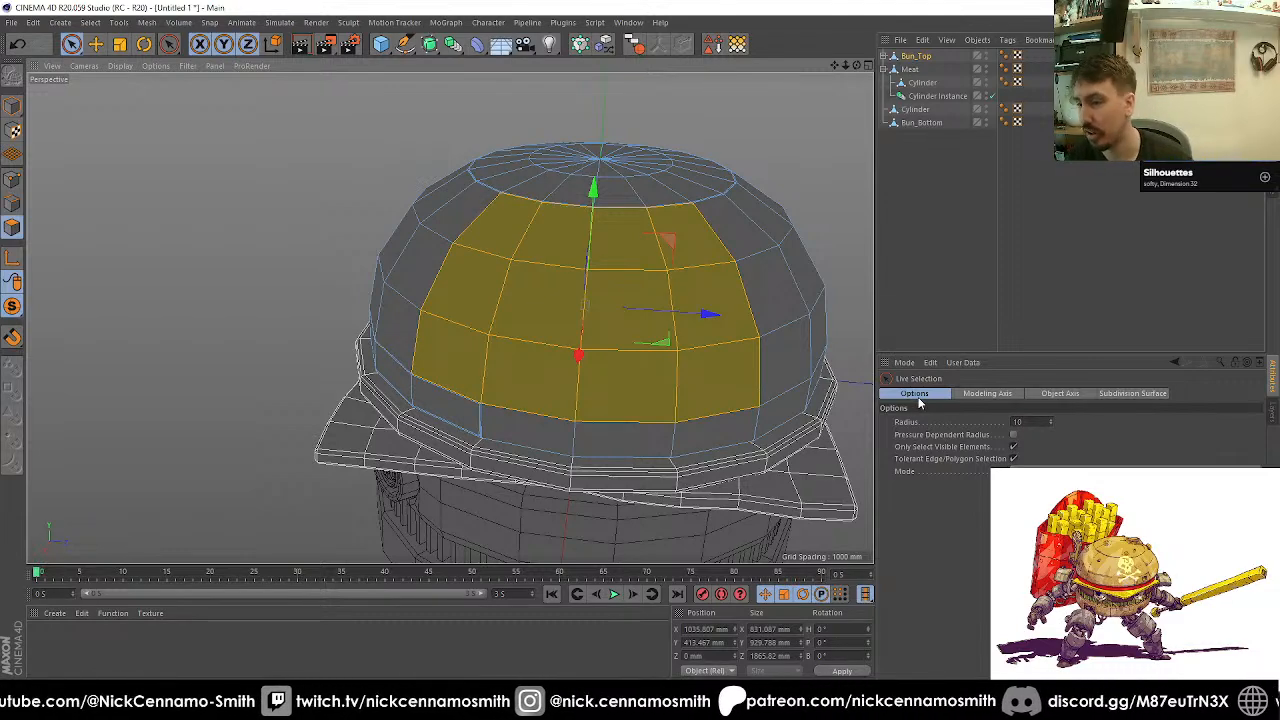
left_click(1228, 706)
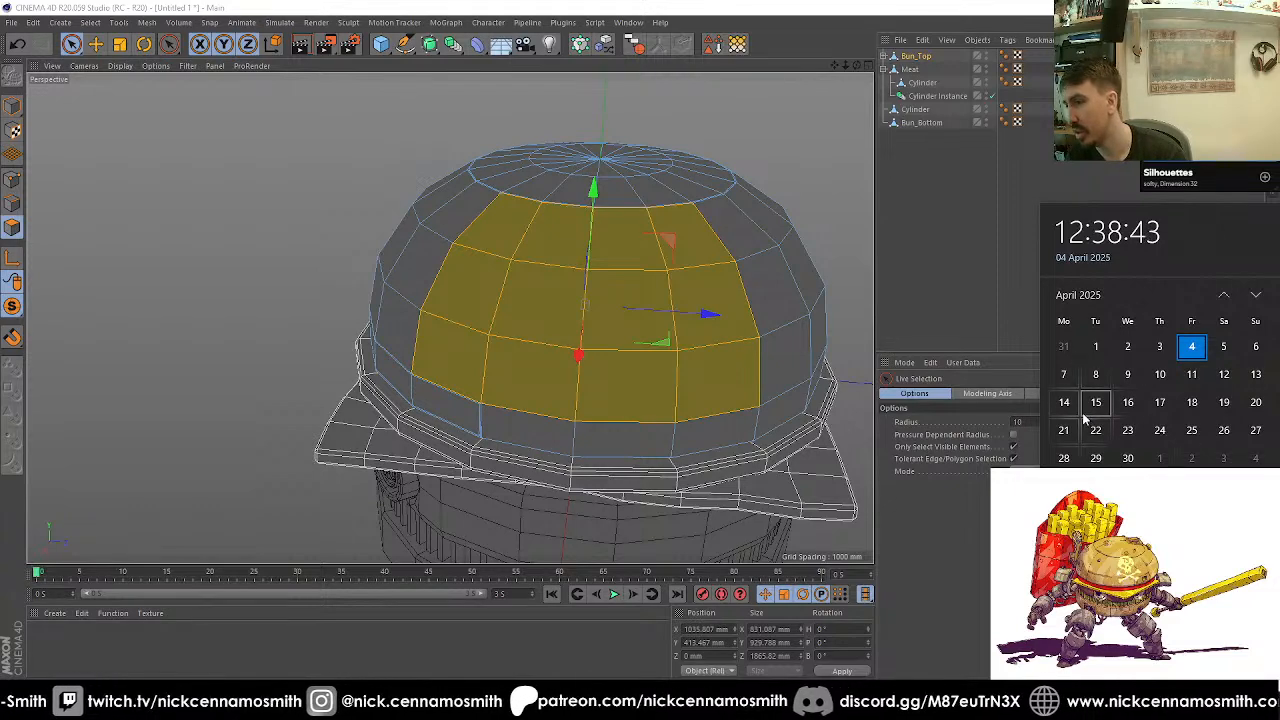
left_click(484, 8)
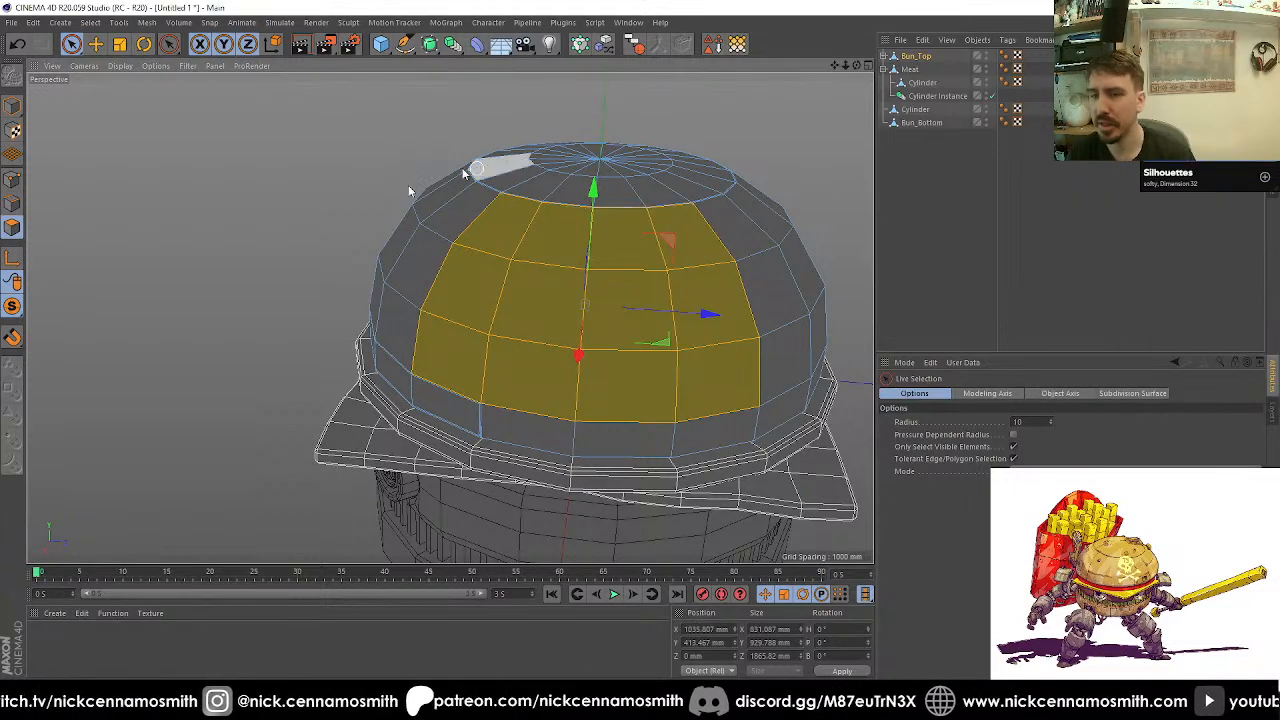
Step: Inset the selected four-by-three polygon block by 8 mm as one group with Extrude Inner
key("i")
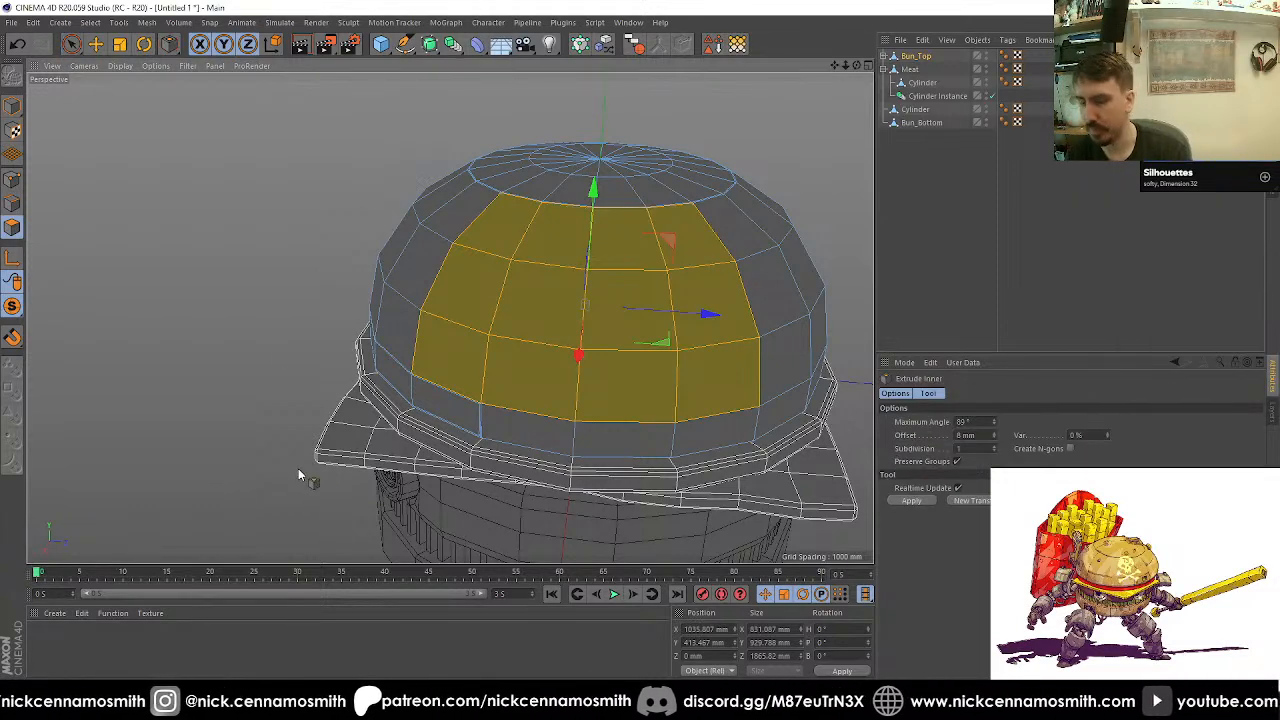
left_click(908, 501)
scroll(740, 230, "up", 8)
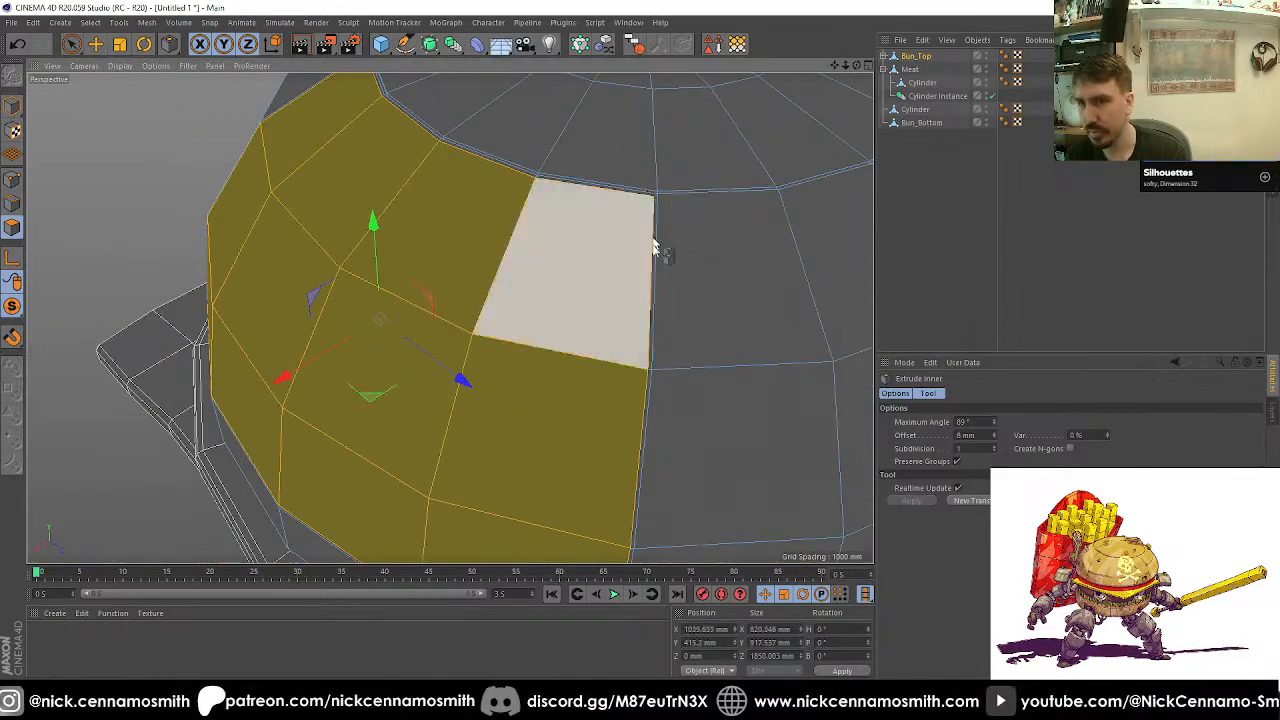
Step: Loop-select the thin border around the inset four-by-three block and extrude it by -12 mm
scroll(665, 235, "up", 5)
key("u")
key("l")
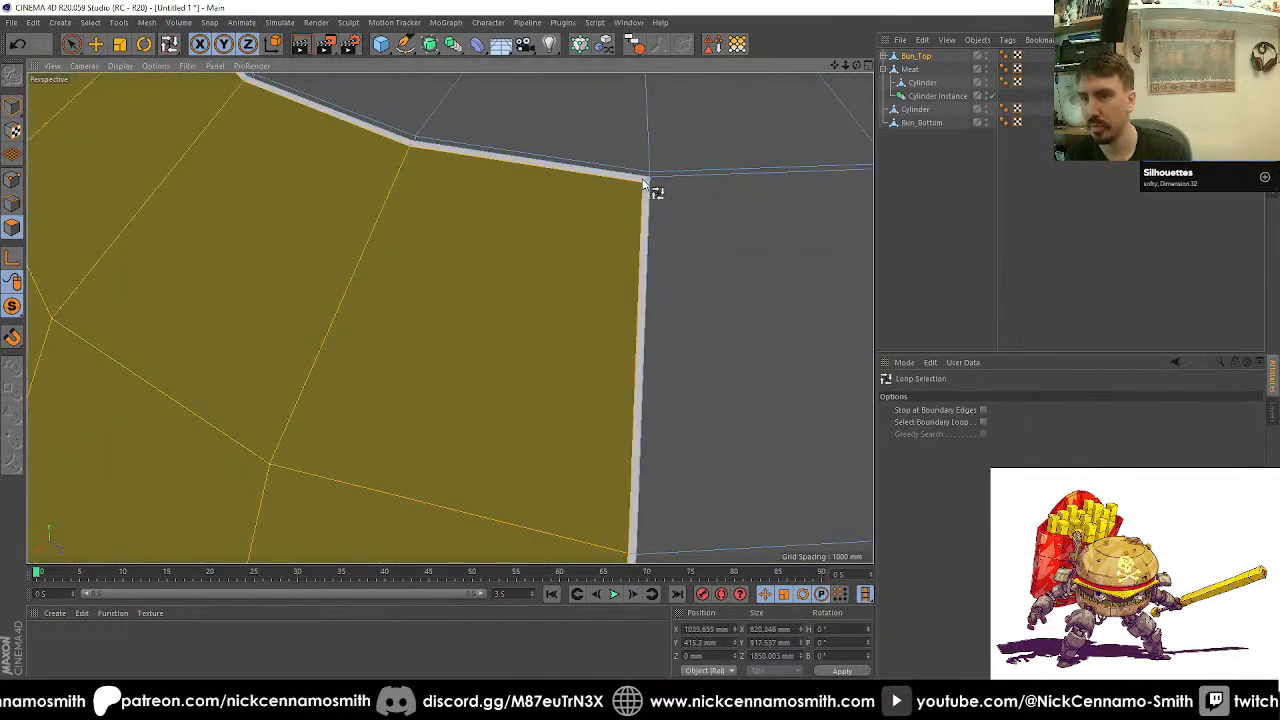
left_click(644, 183)
key("d")
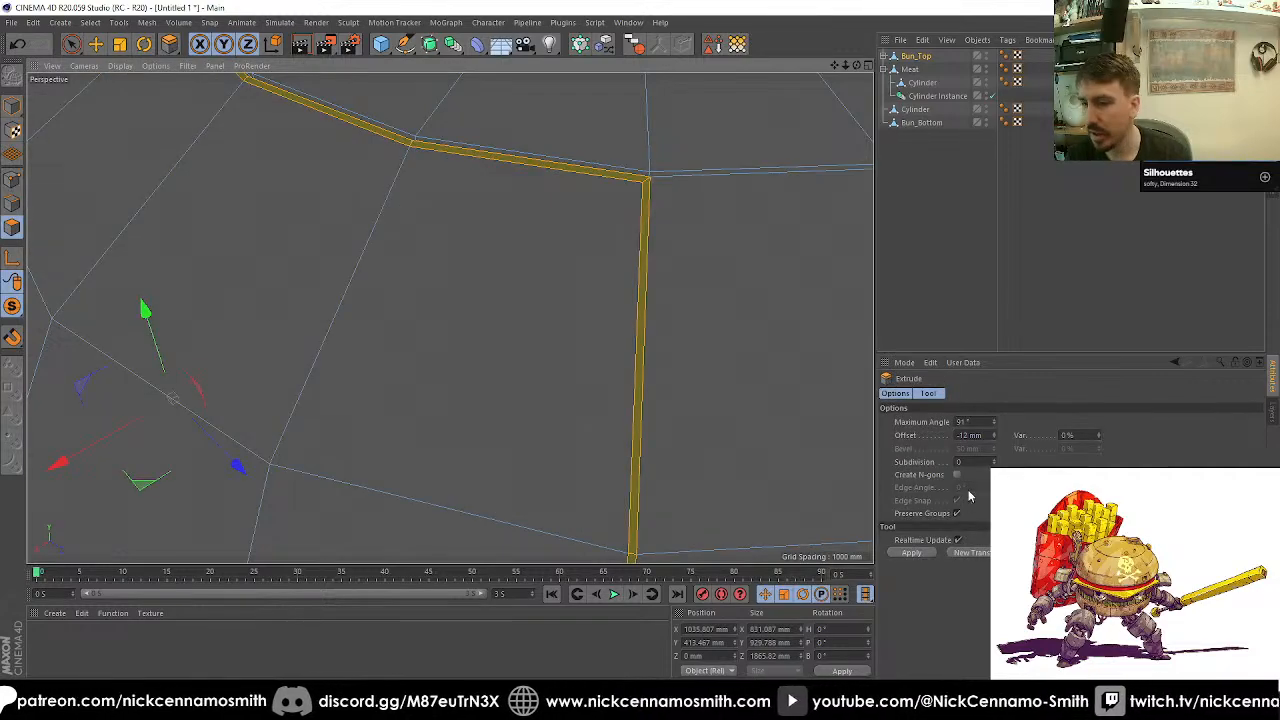
left_click(912, 553)
scroll(457, 380, "down", 8)
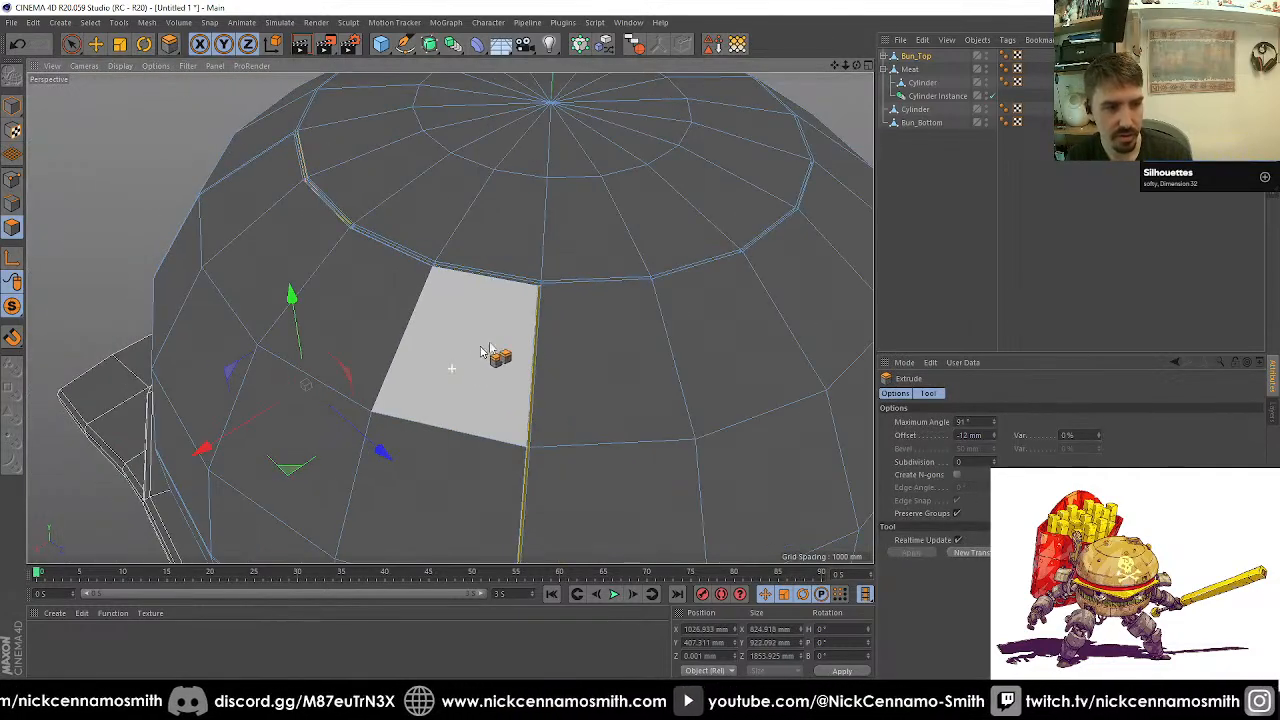
scroll(410, 356, "down", 5)
Step: Select a block of polygons three columns wide and two rows high on the plain side of the dome, above the rim
left_click_drag(429, 369, 469, 401, "alt")
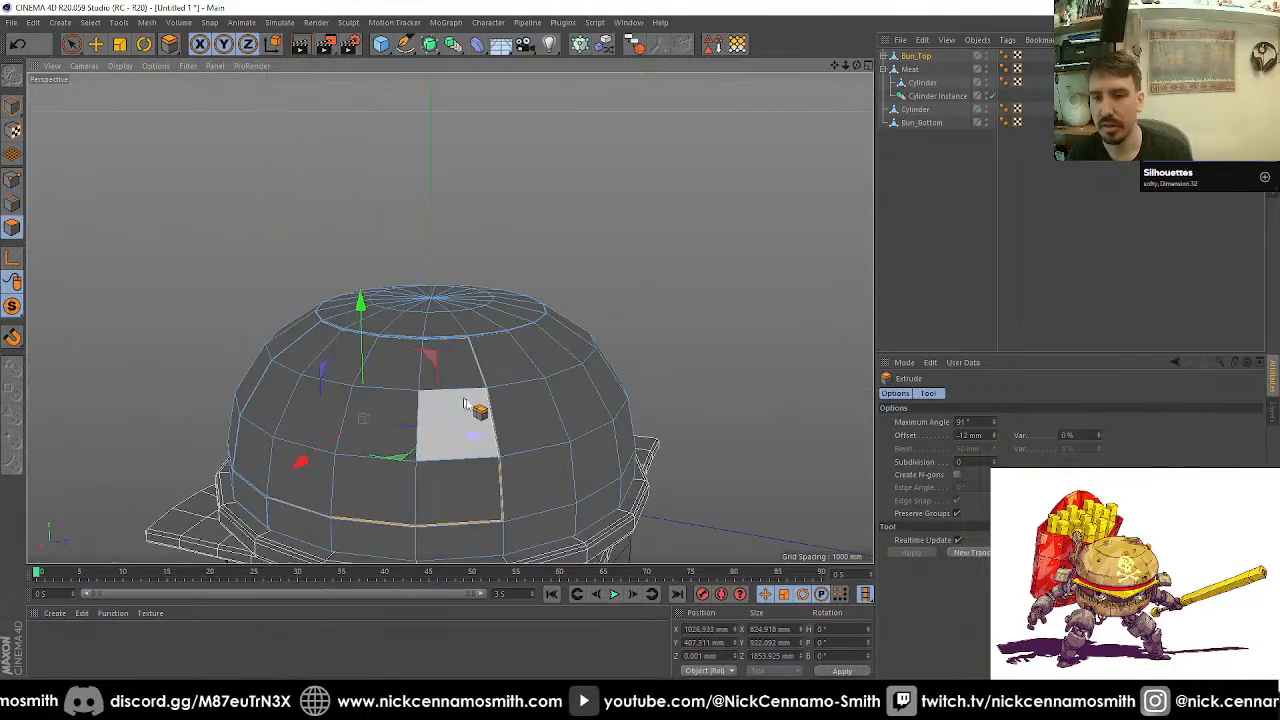
middle_click_drag(471, 403, 402, 229, "alt")
left_click_drag(403, 229, 602, 186, "alt")
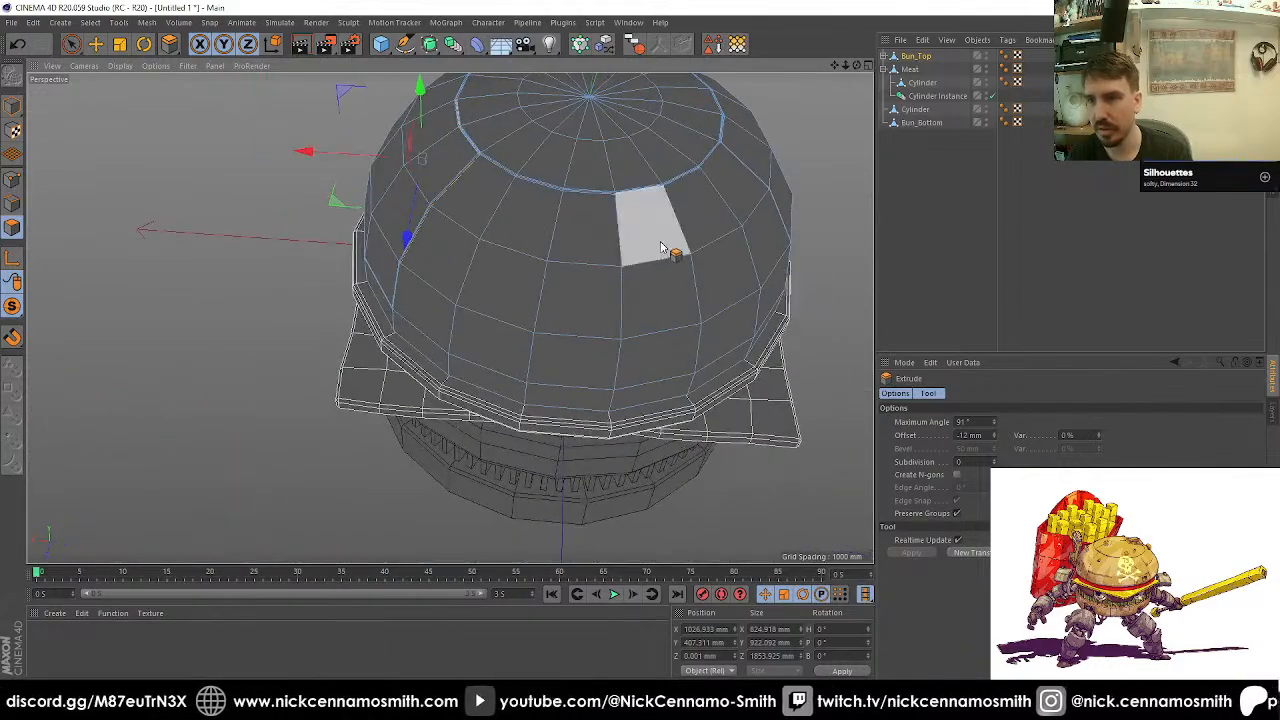
left_click_drag(671, 249, 590, 297, "alt")
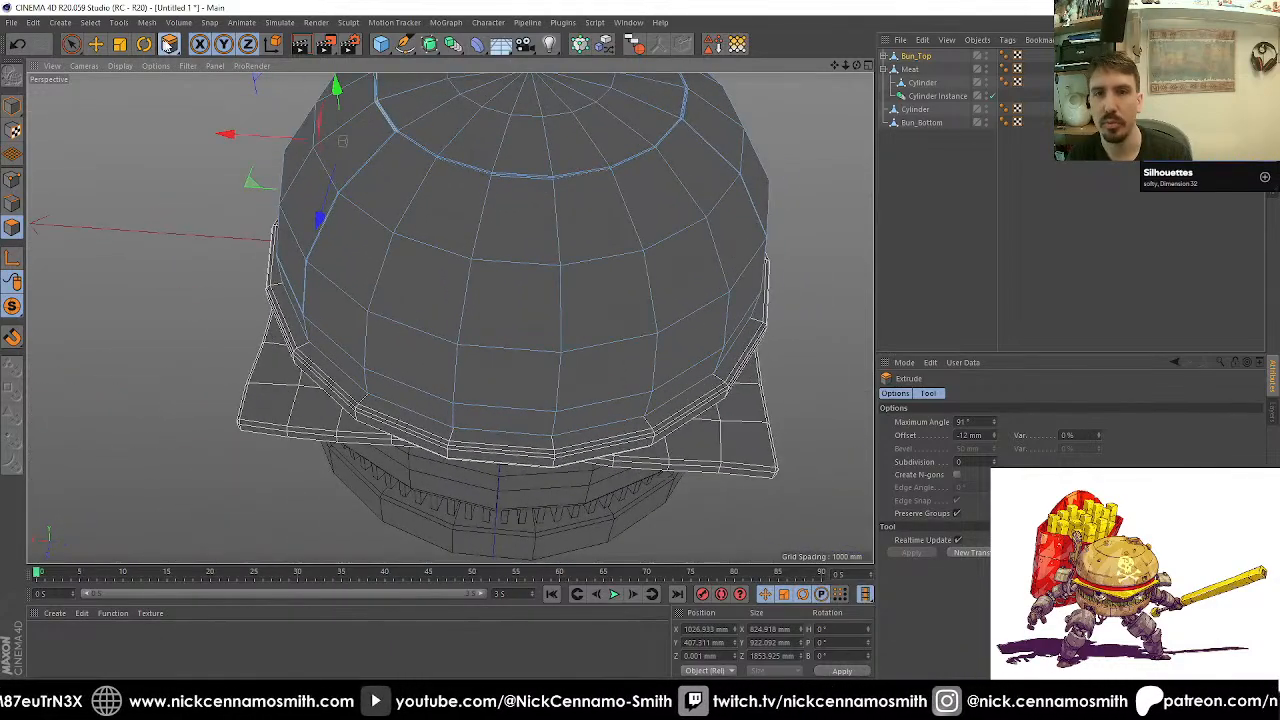
left_click_drag(169, 45, 209, 65)
left_click(71, 44)
mouse_move(515, 240)
left_mouse_down("alt")
mouse_move(537, 314)
mouse_move(509, 266)
mouse_move(469, 257)
left_mouse_up("alt")
left_click_drag(372, 205, 603, 215)
left_click_drag(643, 271, 534, 238, "alt")
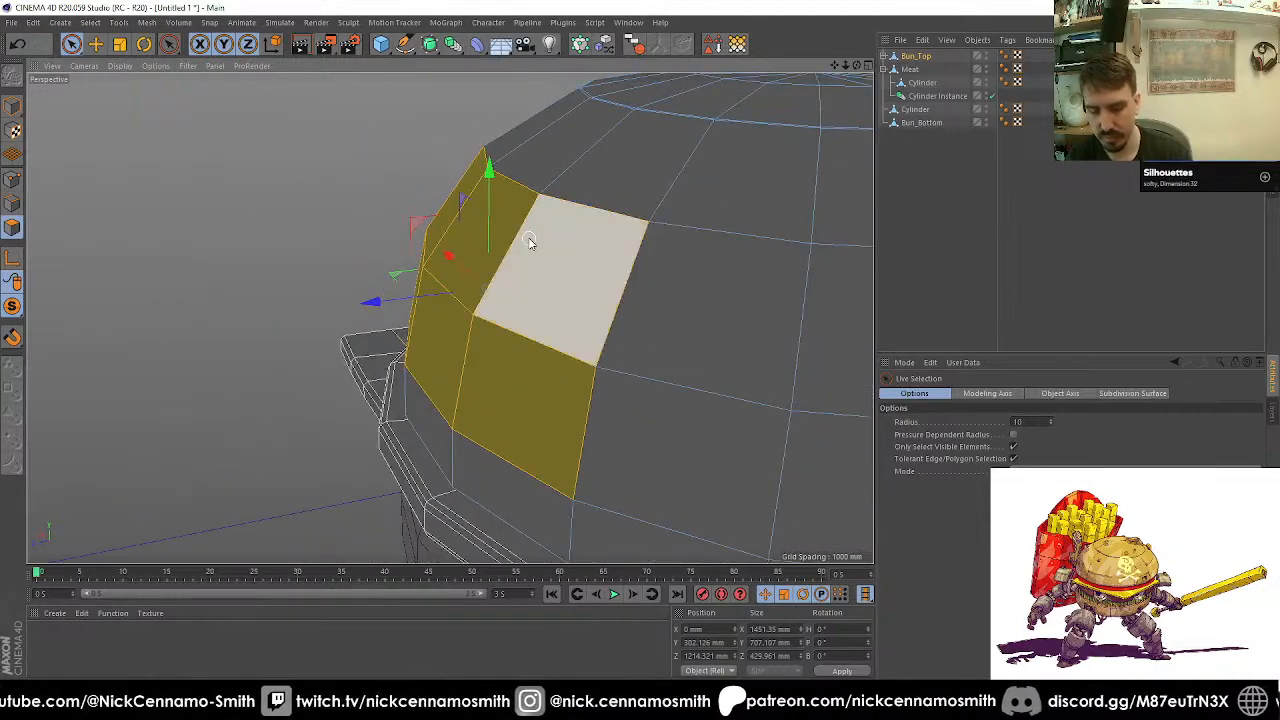
Step: Inset the three-by-two block by 33 mm with Extrude Inner and move it into the dome to Z 1119.769 mm
key("i")
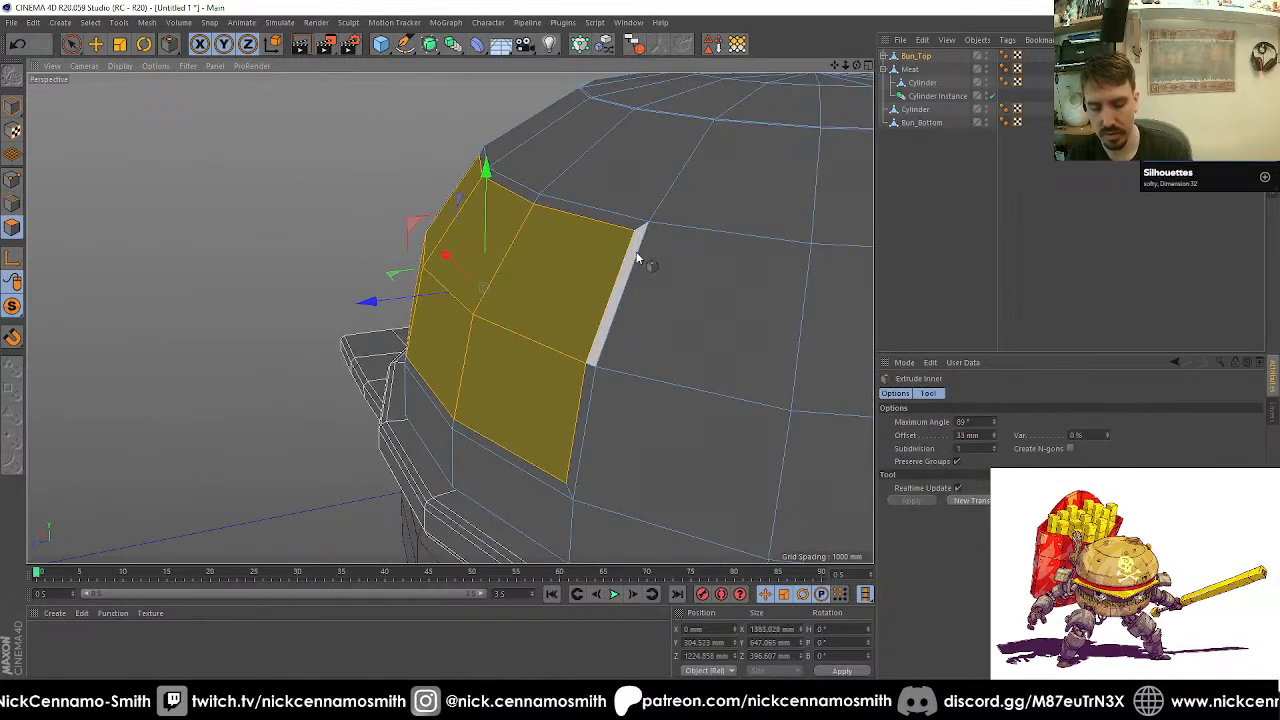
key("t")
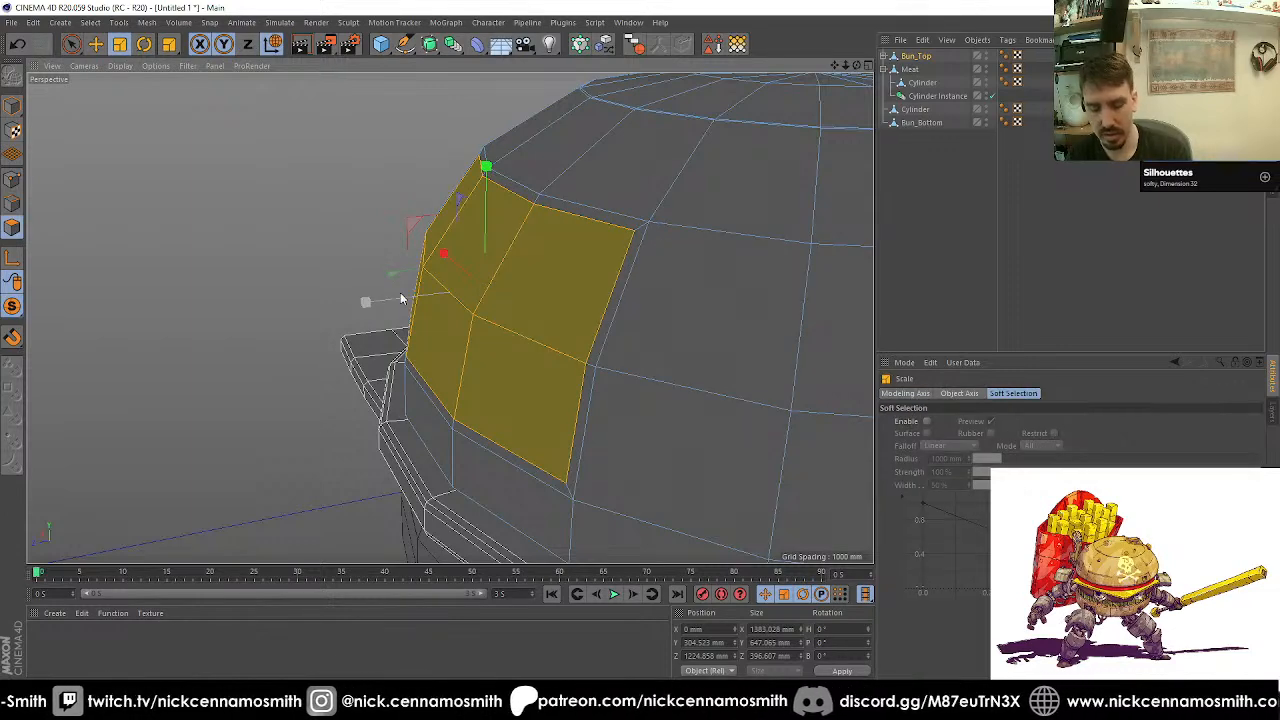
key("d")
double_click(968, 435)
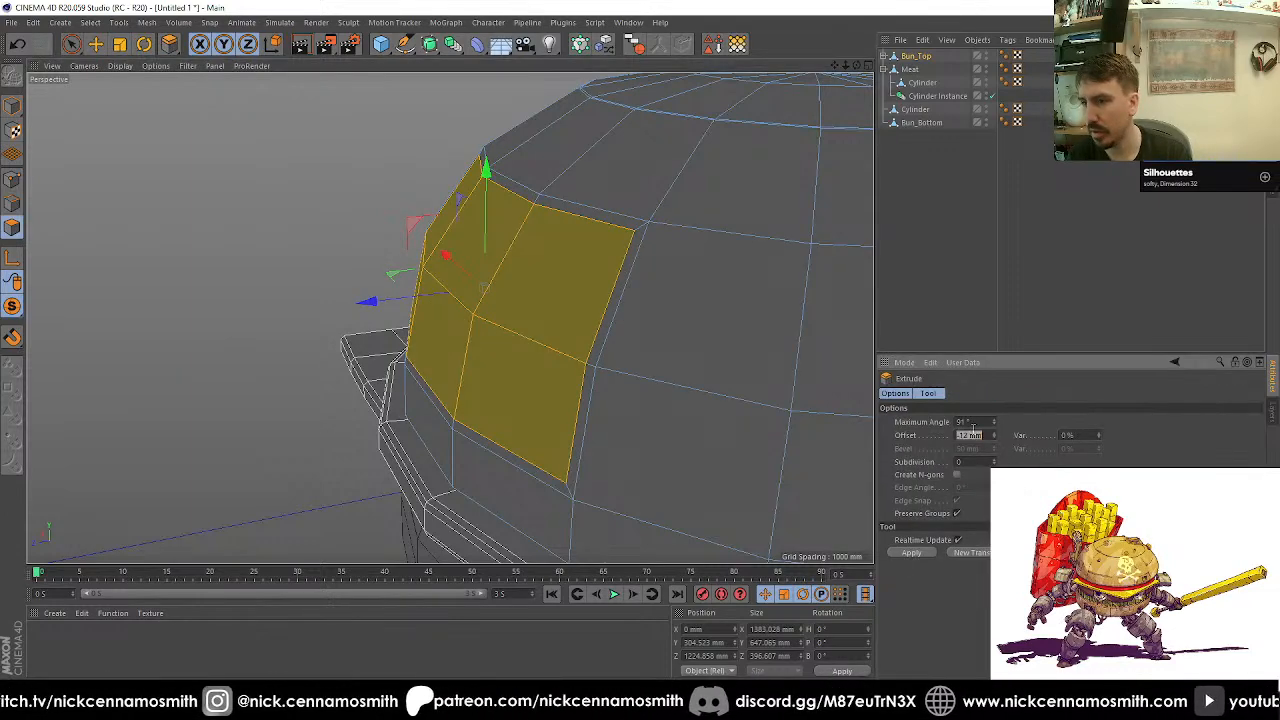
key("e")
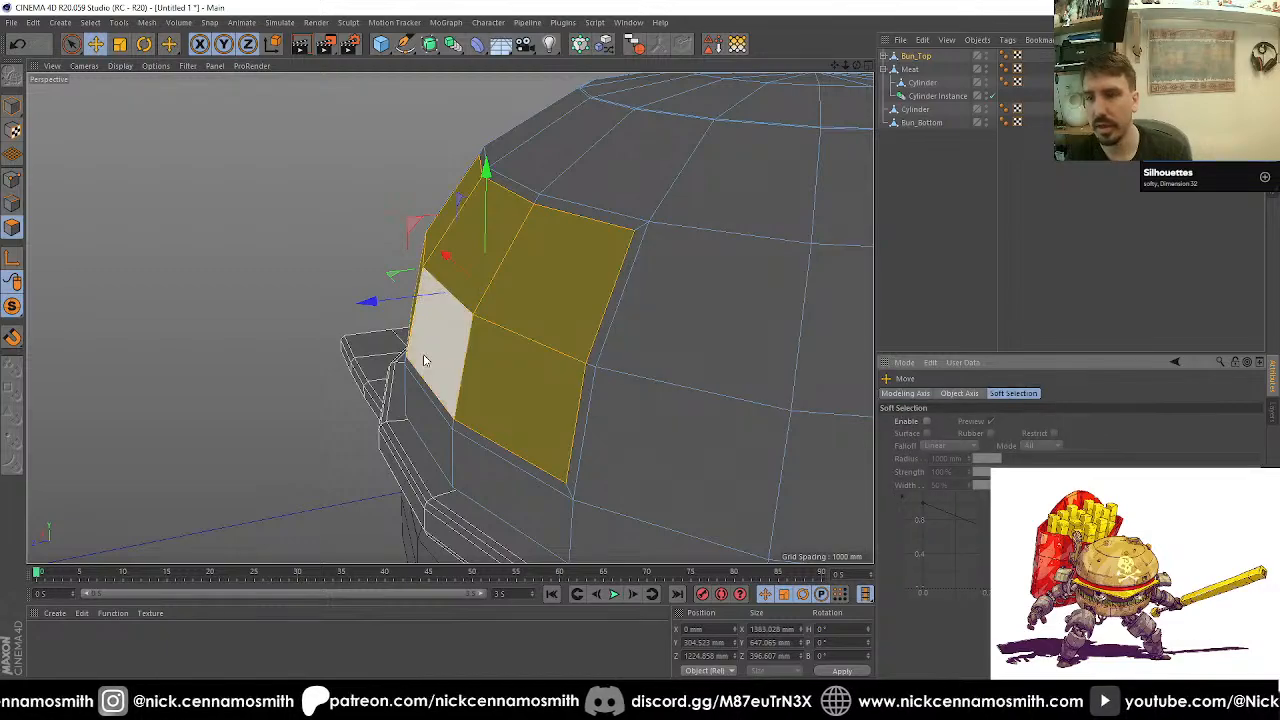
left_click_drag(371, 300, 588, 290)
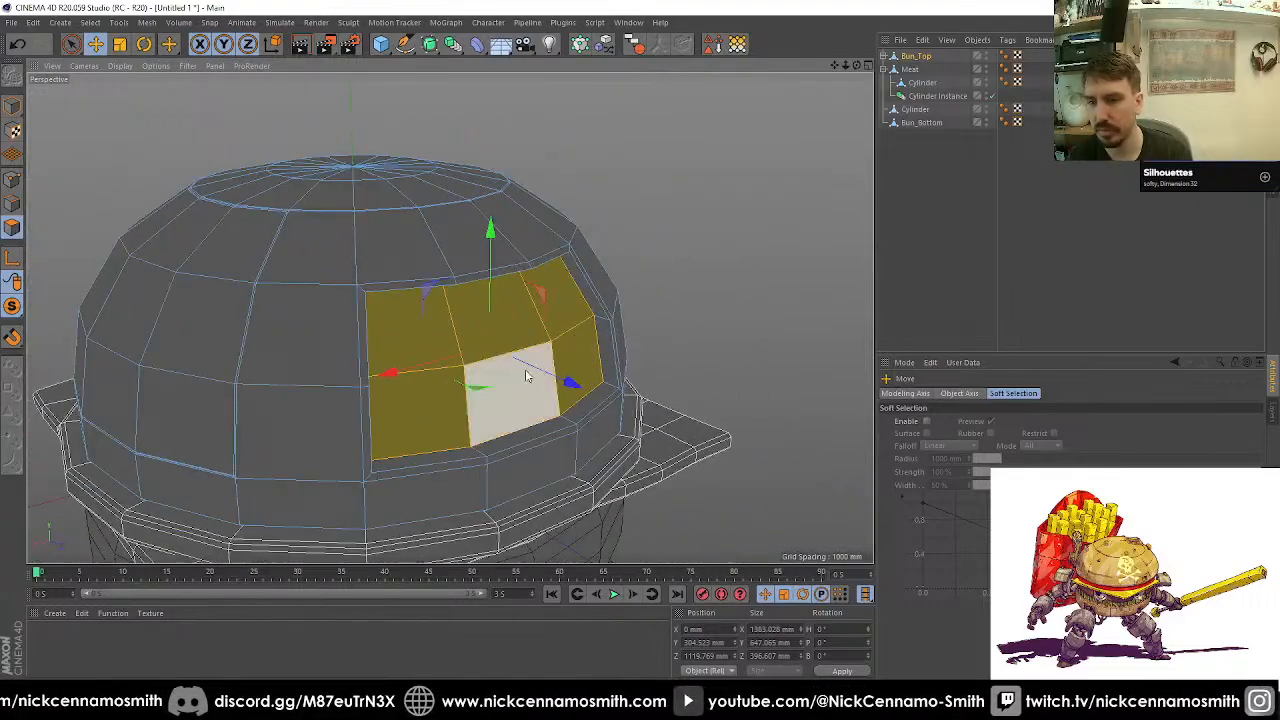
Step: Deselect the dome and display the whole model in Gouraud shading without wireframe lines
left_click_drag(525, 369, 509, 306, "alt")
right_click_drag(509, 306, 385, 303, "alt")
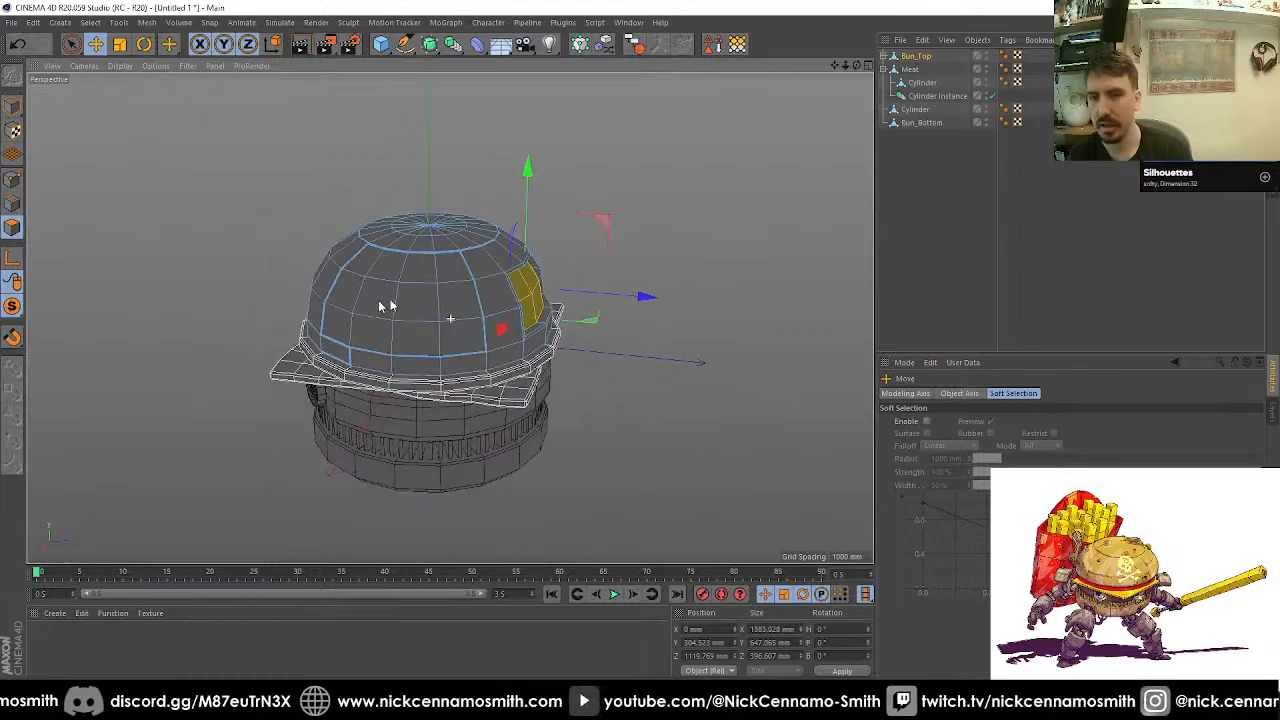
mouse_move(385, 303)
left_mouse_down("alt")
mouse_move(600, 275)
mouse_move(549, 309)
mouse_move(326, 303)
mouse_move(370, 318)
mouse_move(435, 151)
mouse_move(480, 247)
mouse_move(510, 265)
left_mouse_up("alt")
left_click(943, 248)
key("n")
key("a")
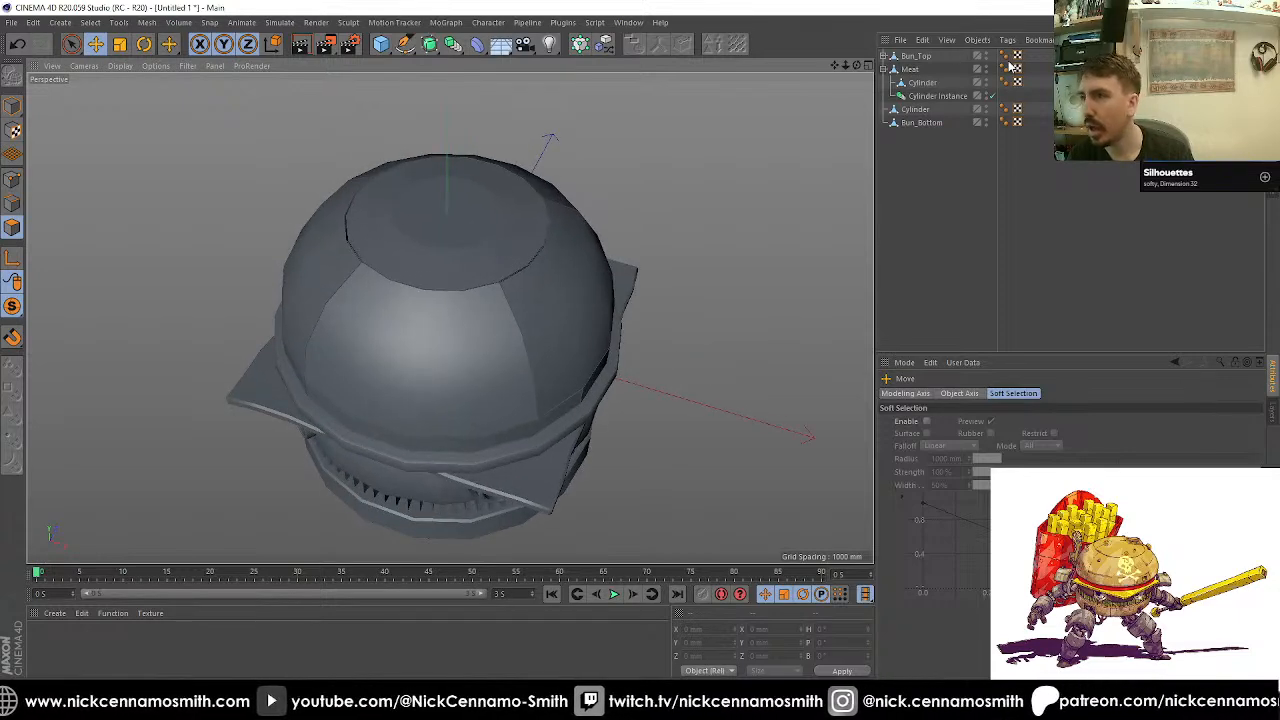
Step: Select the Phong tags of all objects and try turning off their Angle Limit
left_click_drag(1006, 146, 996, 42)
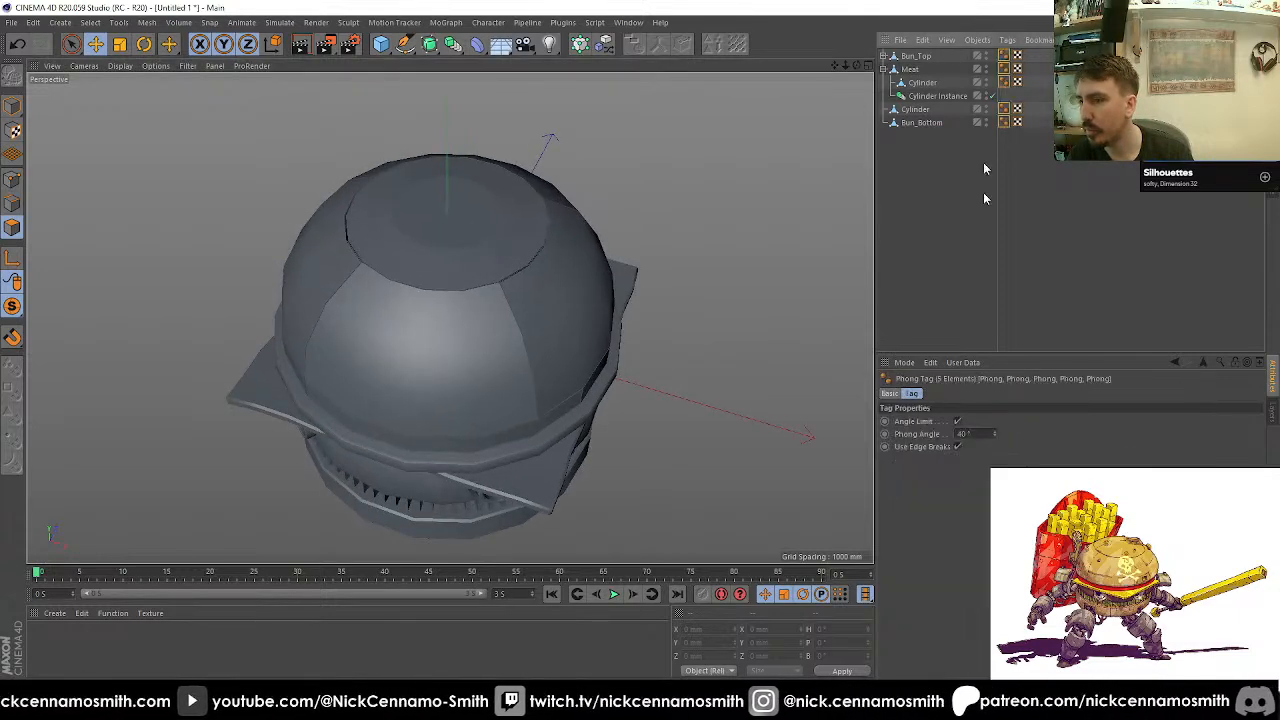
left_click(957, 423)
mouse_move(607, 347)
left_mouse_down("alt")
mouse_move(491, 380)
mouse_move(620, 423)
mouse_move(636, 338)
left_mouse_up("alt")
key("ctrl+z")
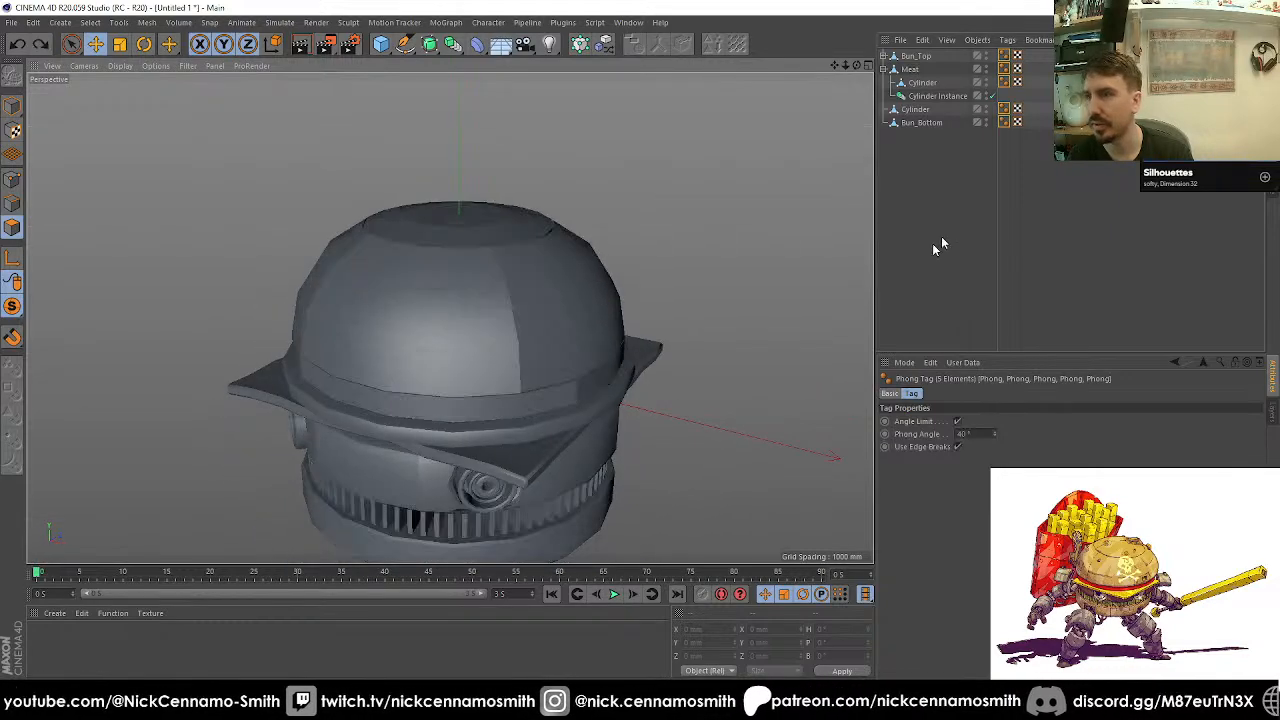
Step: Try Phong angles of 45° and 20° on the selected Phong tags
double_click(963, 434)
type("45")
key("Return")
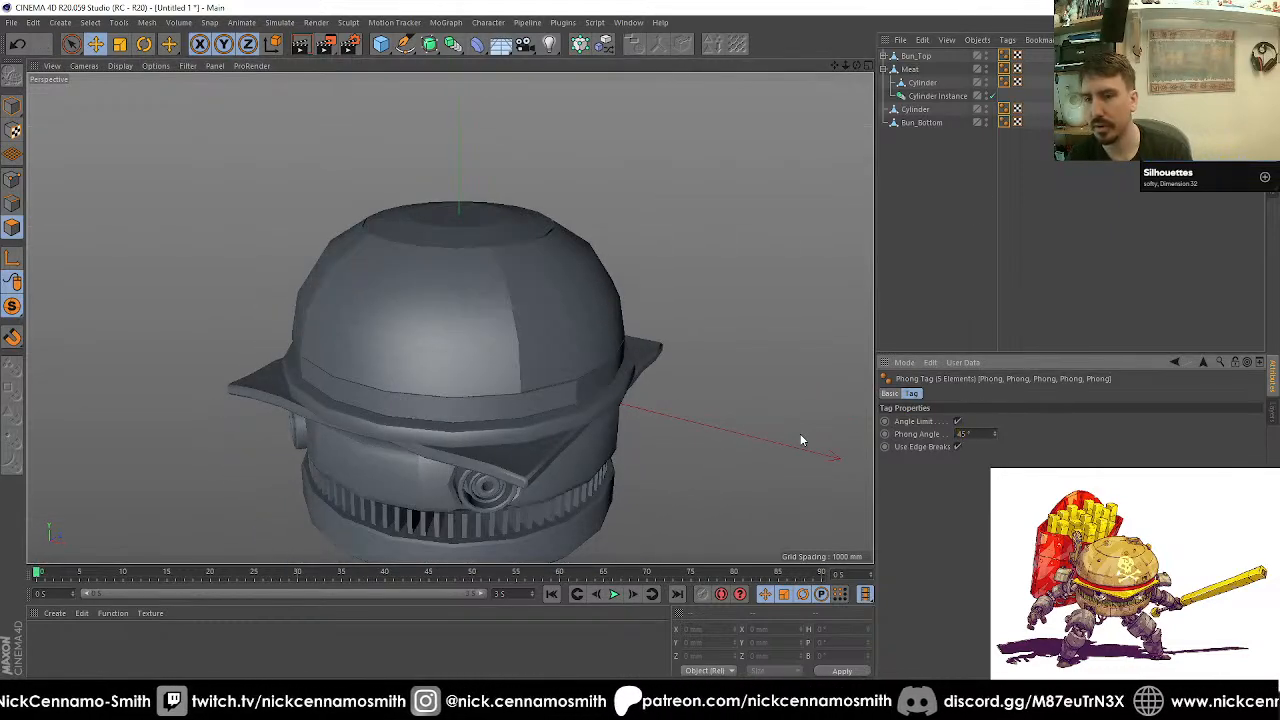
left_click_drag(979, 434, 925, 433)
type("20")
key("Return")
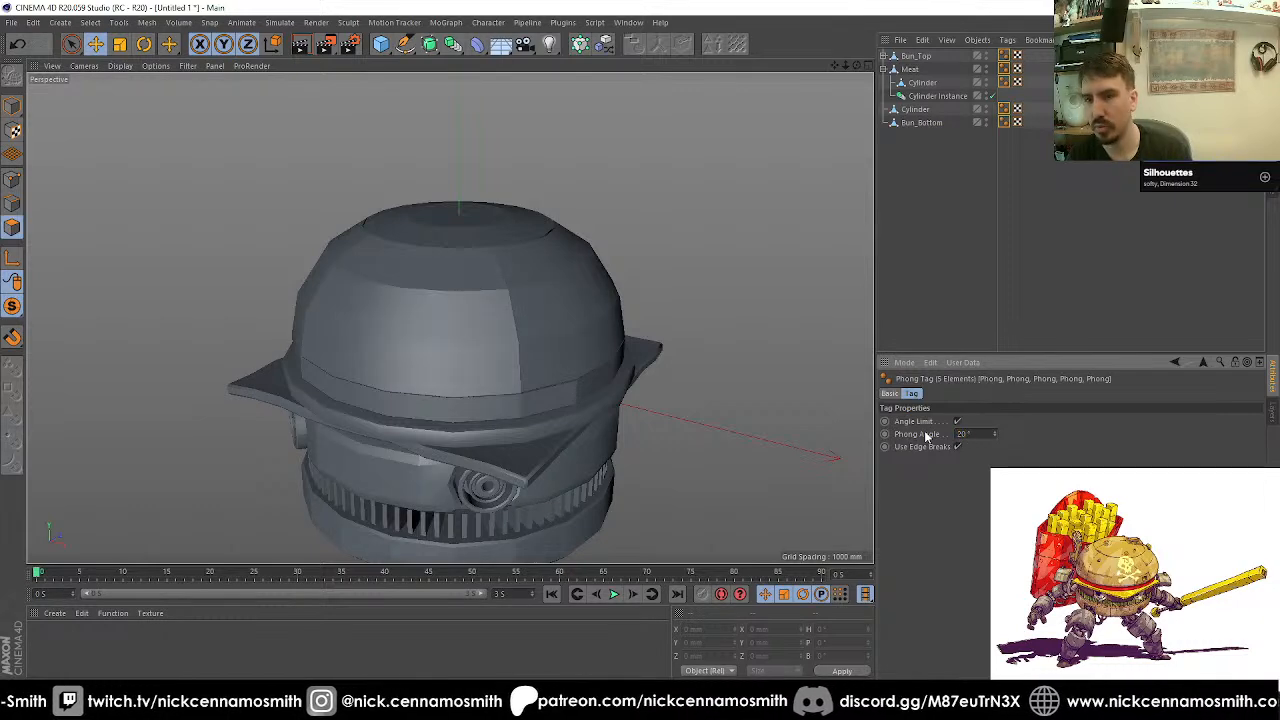
Step: Set the Phong angle of all selected Phong tags to 60°
type("60")
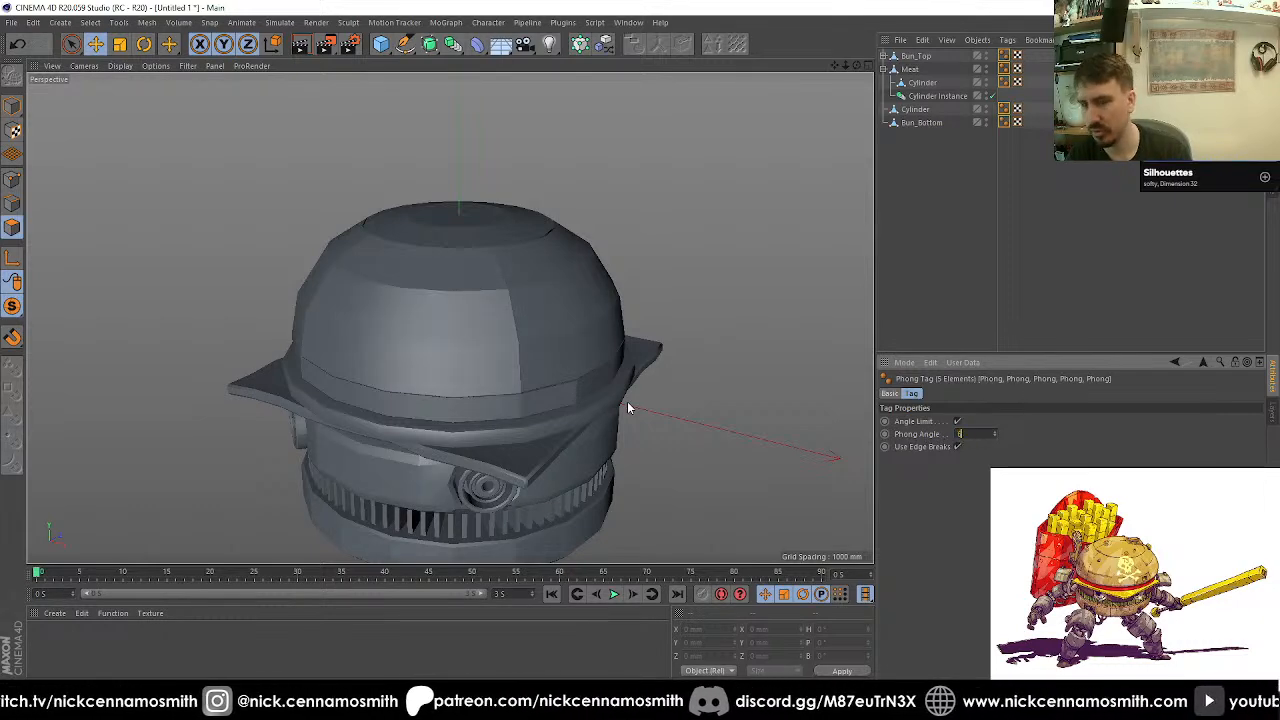
key("Return")
left_click_drag(130, 312, 427, 270, "alt")
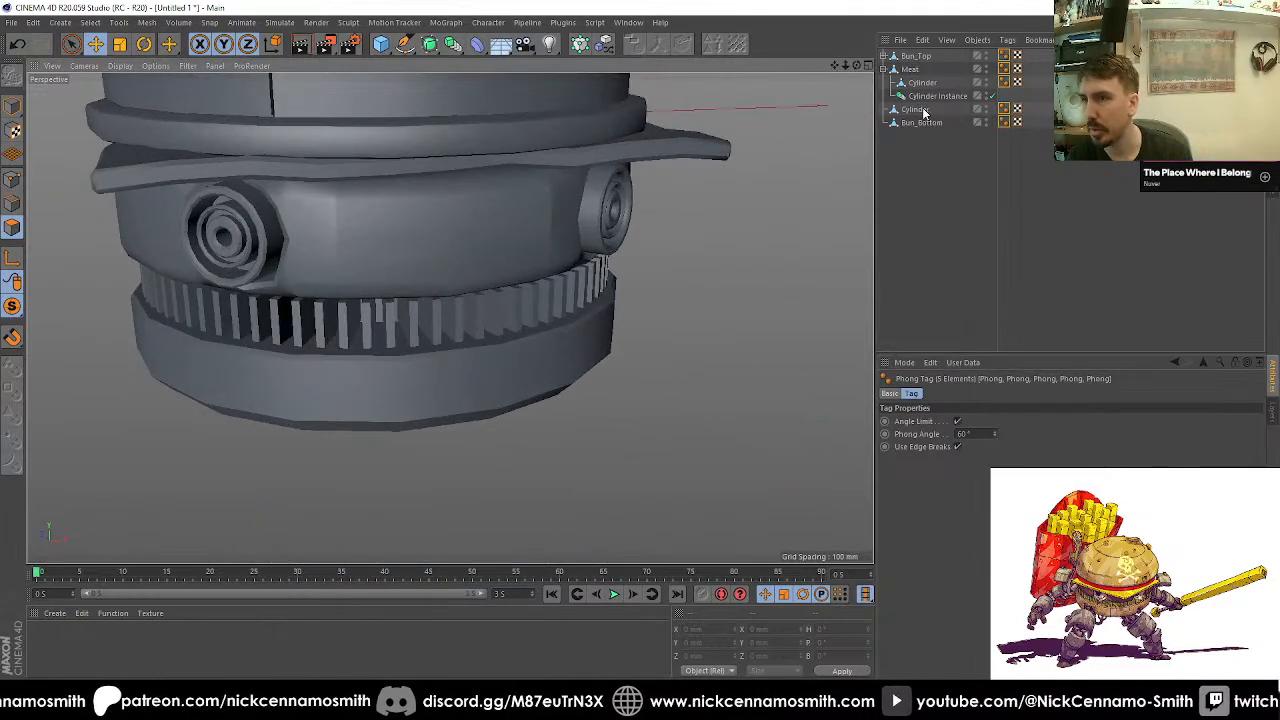
Step: Switch the Meat object to point editing, select all of its points, and clear the object selection
left_click(917, 69)
left_click_drag(439, 194, 586, 206, "alt")
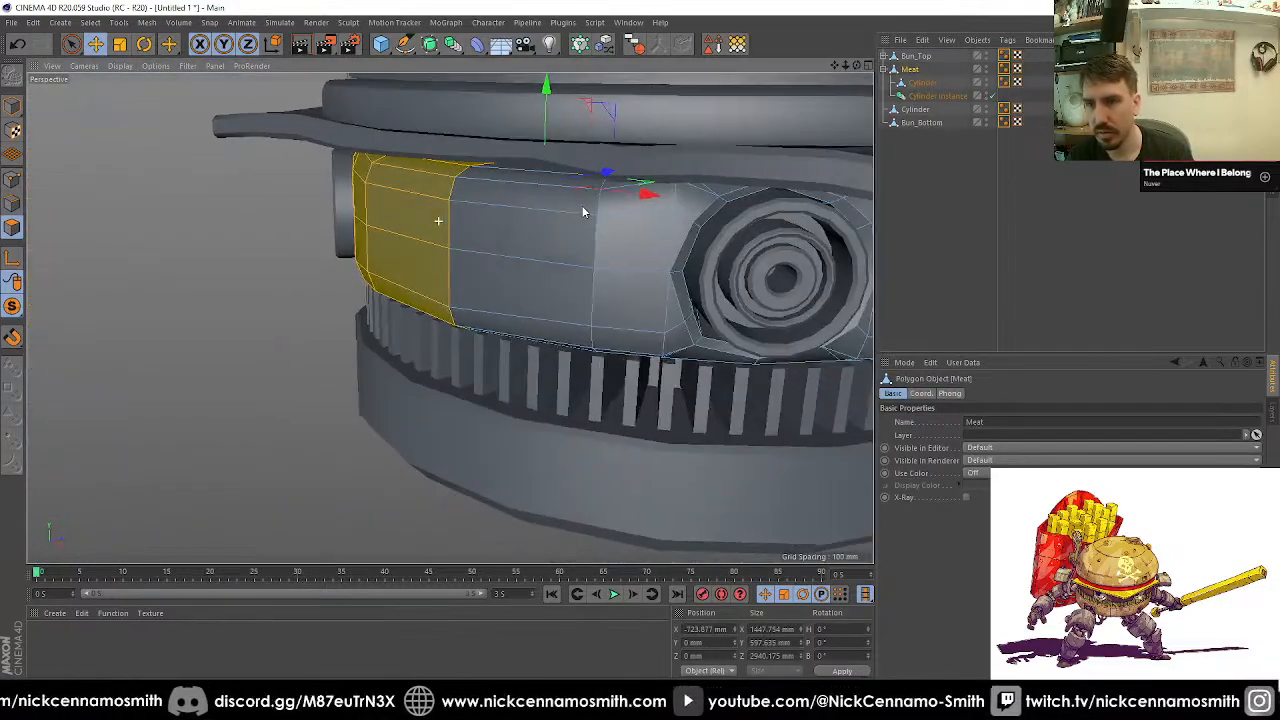
left_click(12, 181)
key("ctrl+a")
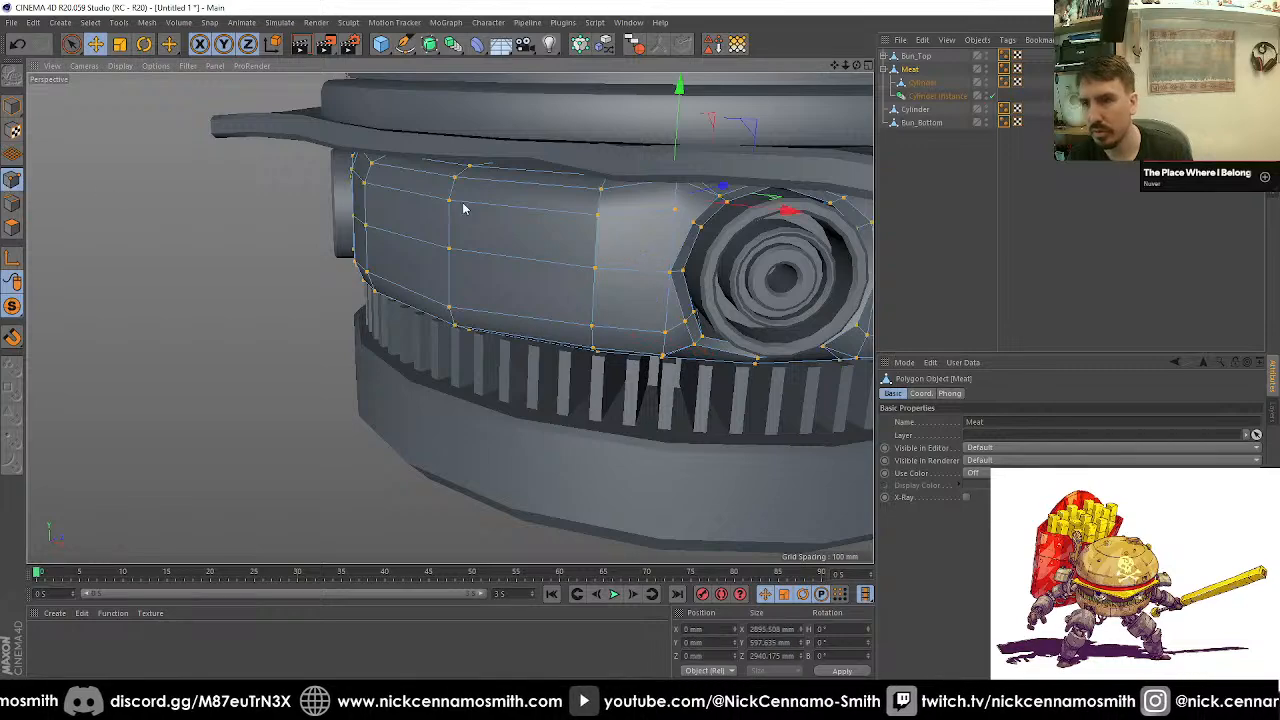
right_click(463, 208)
key("Escape")
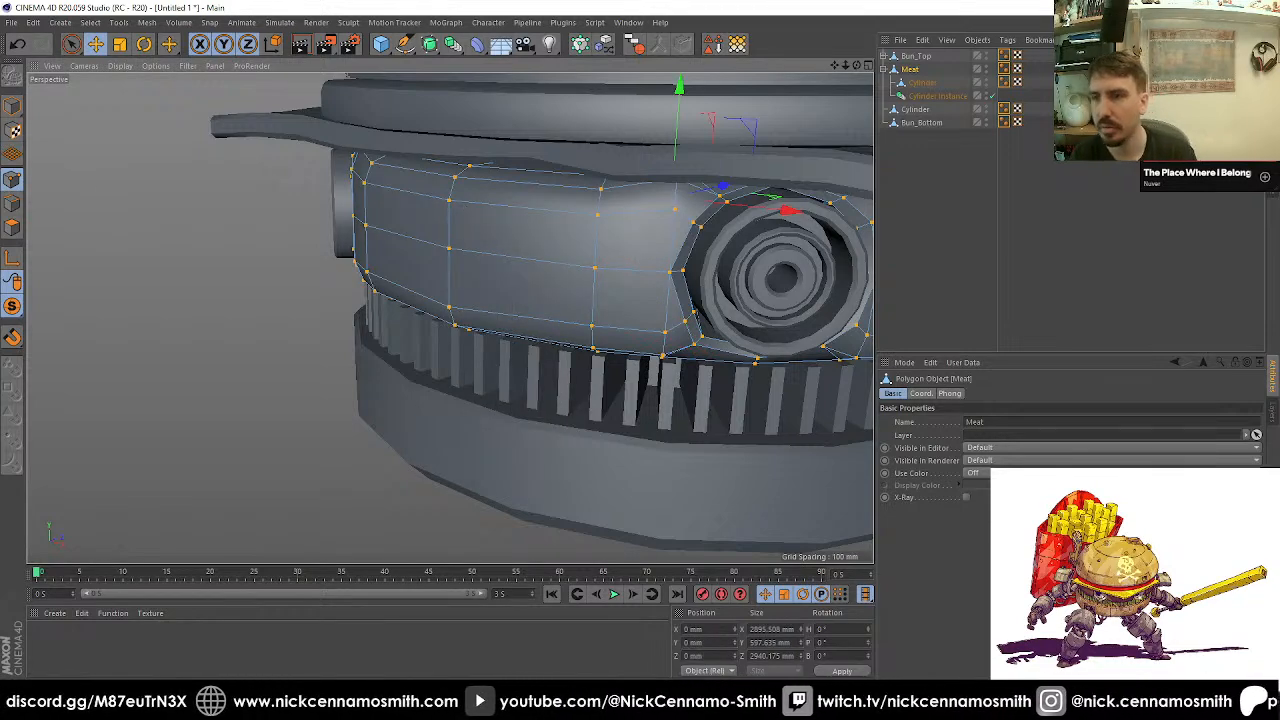
left_click(1035, 236)
Step: Examine the shading of the Meat layer, eyes and buns from several angles, with and without Meat's points displayed
scroll(626, 374, "down", 5)
left_click_drag(626, 337, 594, 392, "alt")
middle_click_drag(594, 392, 554, 316, "alt")
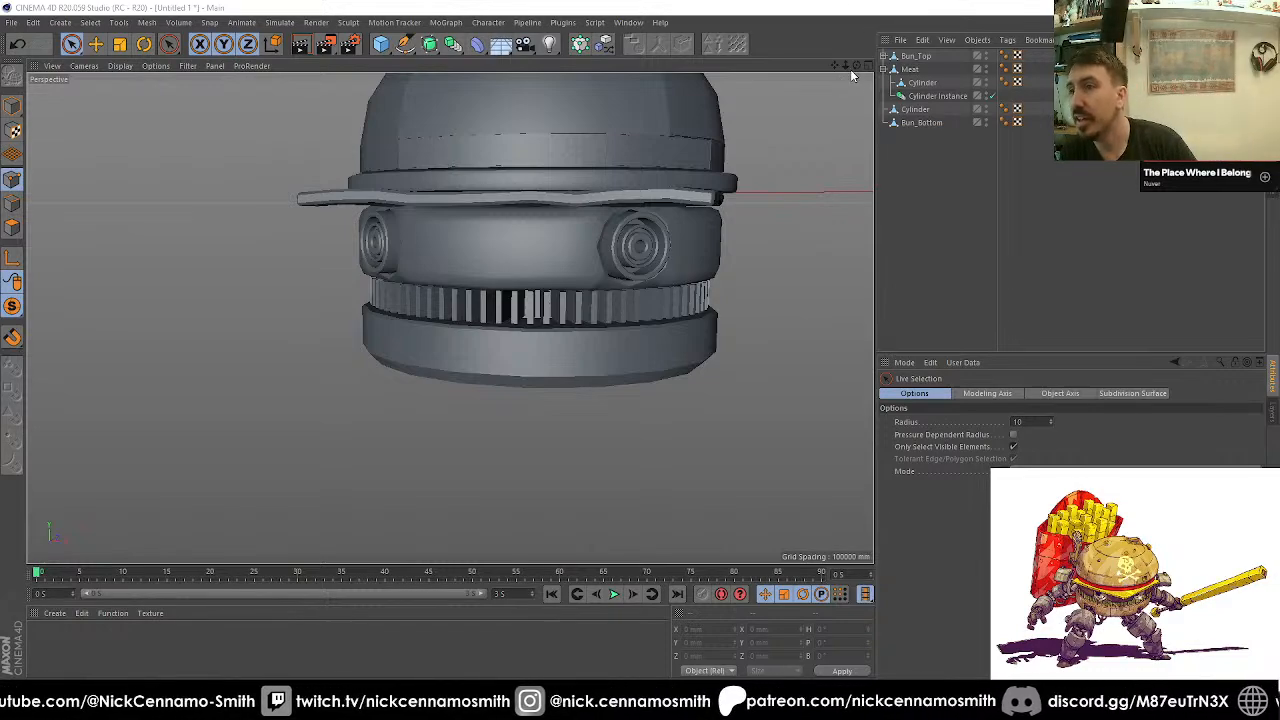
mouse_move(856, 65)
left_mouse_down()
mouse_move(449, 317)
mouse_move(855, 77)
left_mouse_up()
scroll(588, 332, "down", 5)
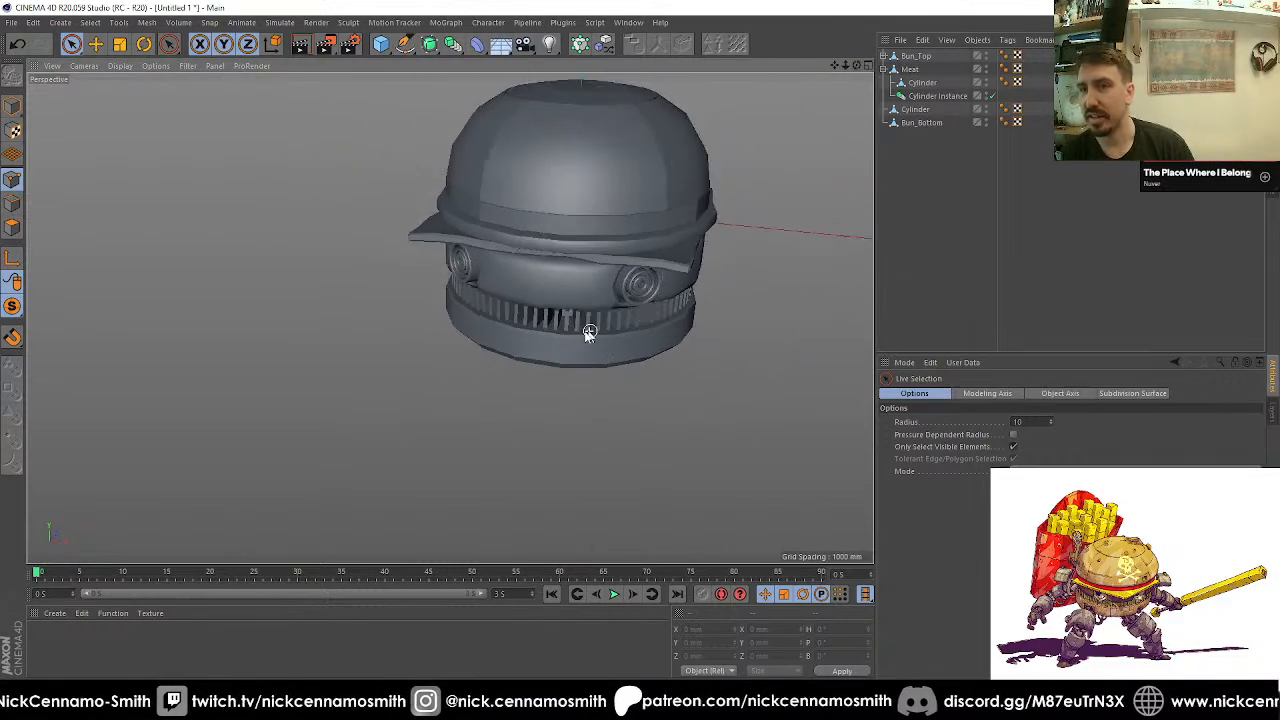
scroll(546, 190, "up", 3)
left_click_drag(571, 247, 488, 386, "alt")
scroll(487, 386, "up", 5)
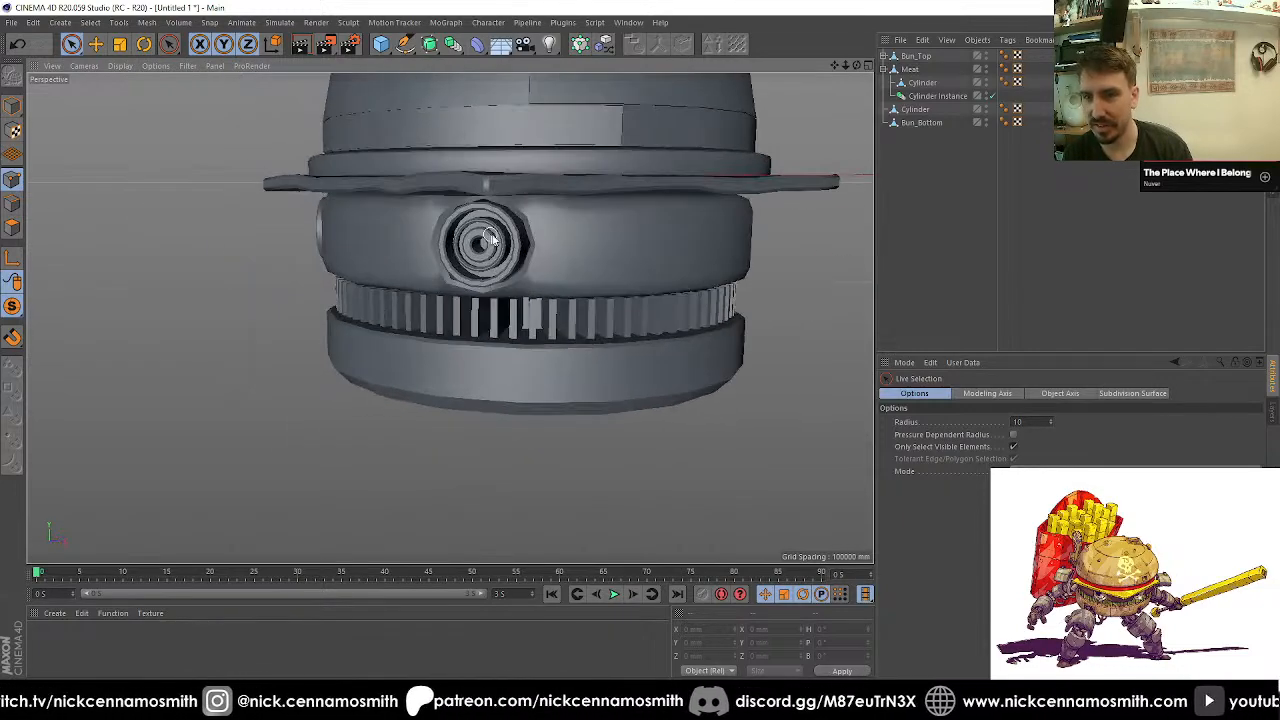
left_click(911, 70)
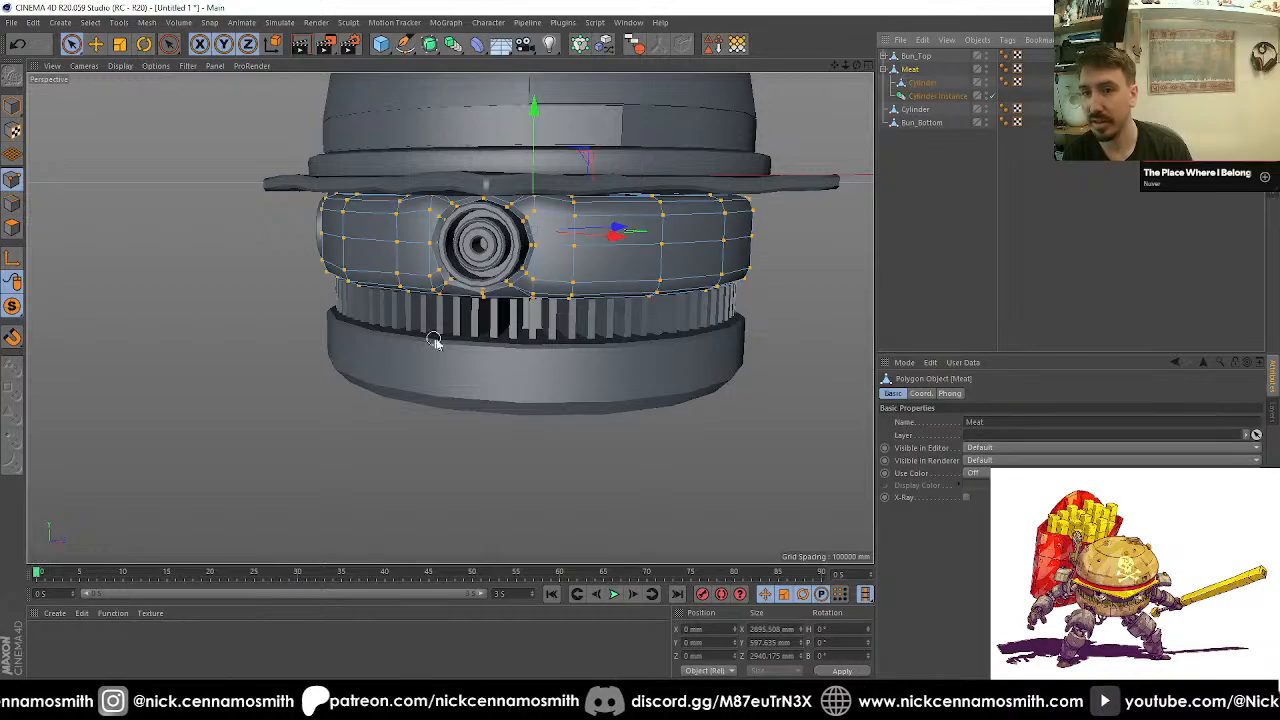
left_click_drag(428, 340, 609, 334, "alt")
left_click(999, 258)
Step: Switch to the front view and add a Cylinder primitive
key("F2")
key("F4")
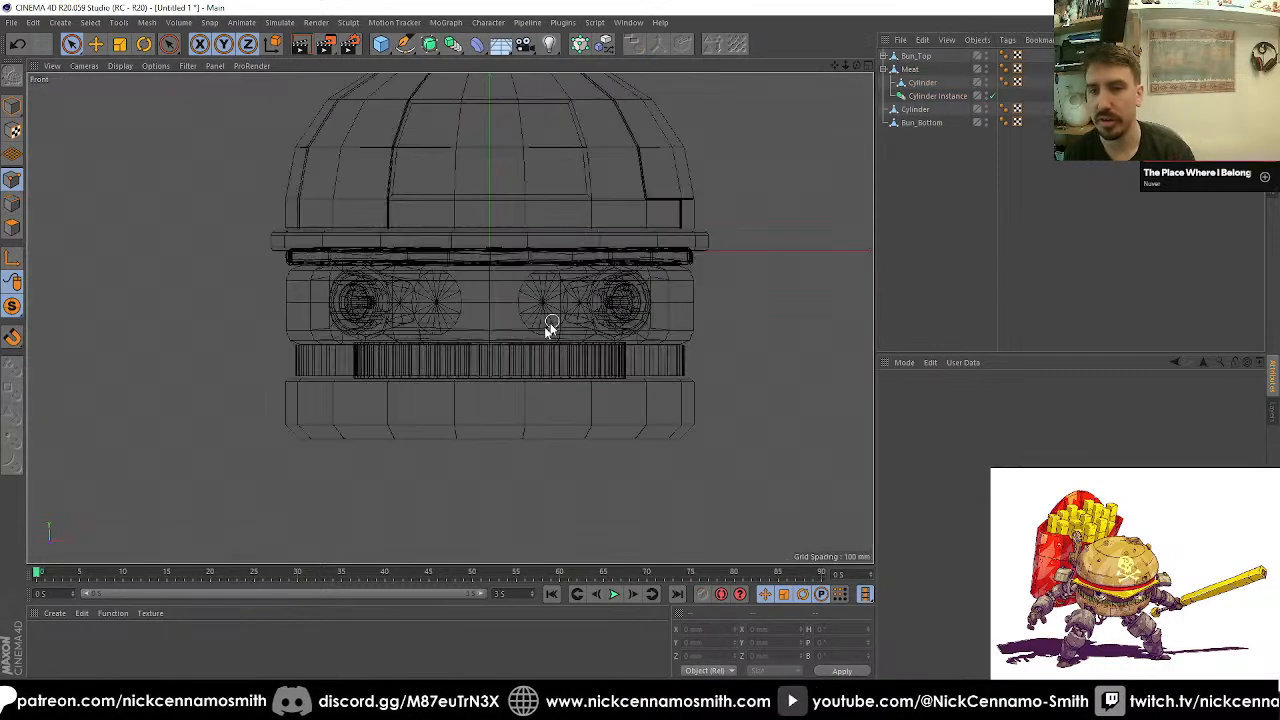
scroll(546, 329, "down", 3)
scroll(517, 350, "up", 4)
scroll(517, 350, "up", 2)
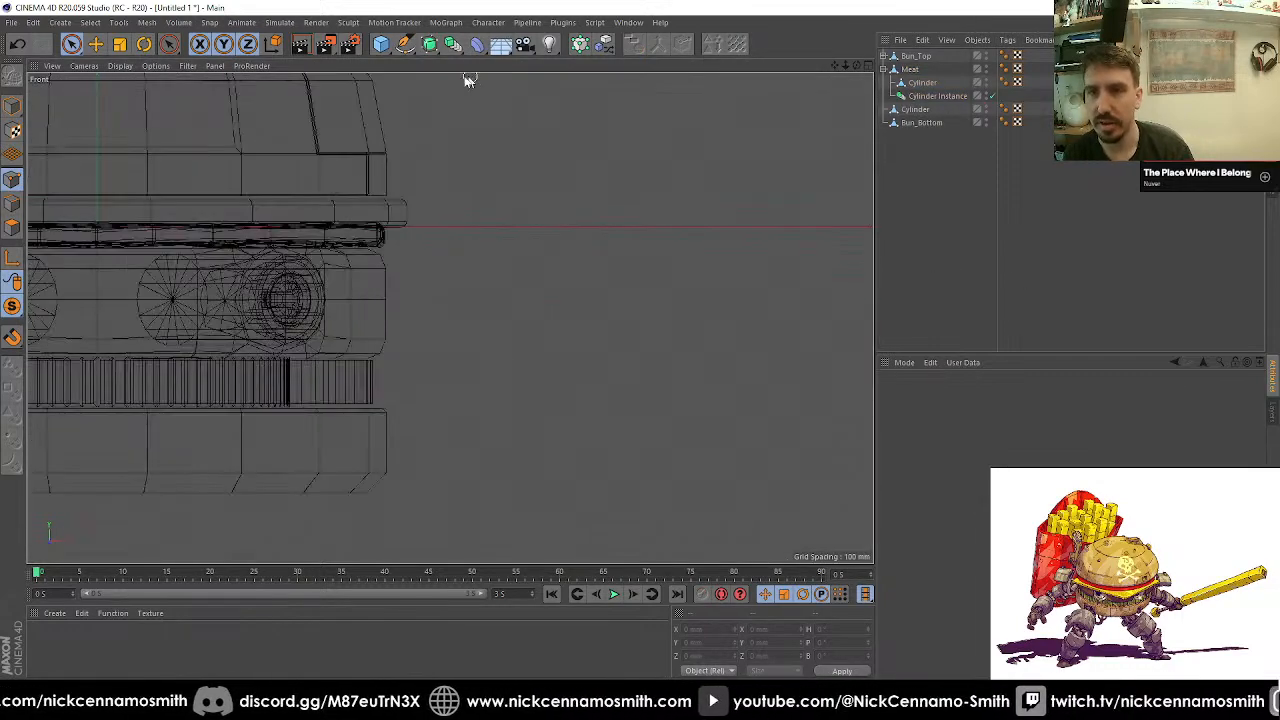
left_click(381, 44)
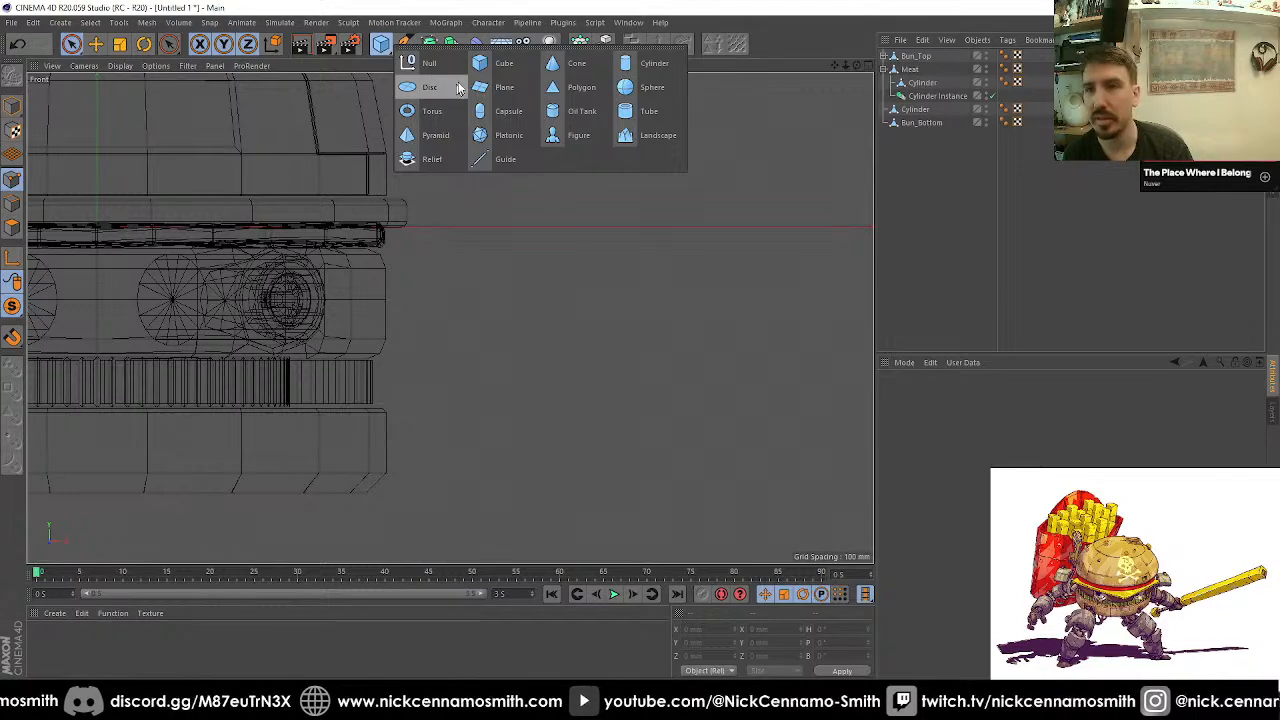
left_click(650, 63)
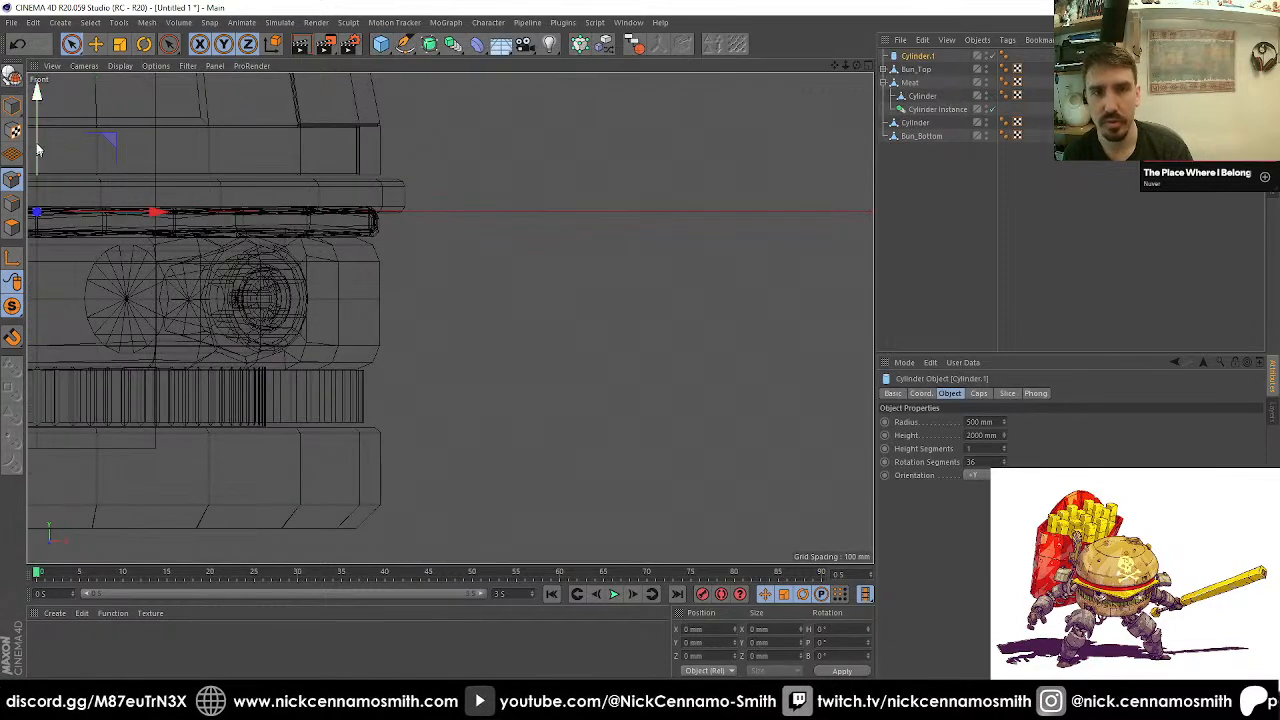
Step: Move the new cylinder in model mode beside the body, to about X 1660 mm and Y -406 mm
left_click(13, 106)
key("e")
left_click_drag(560, 374, 800, 418)
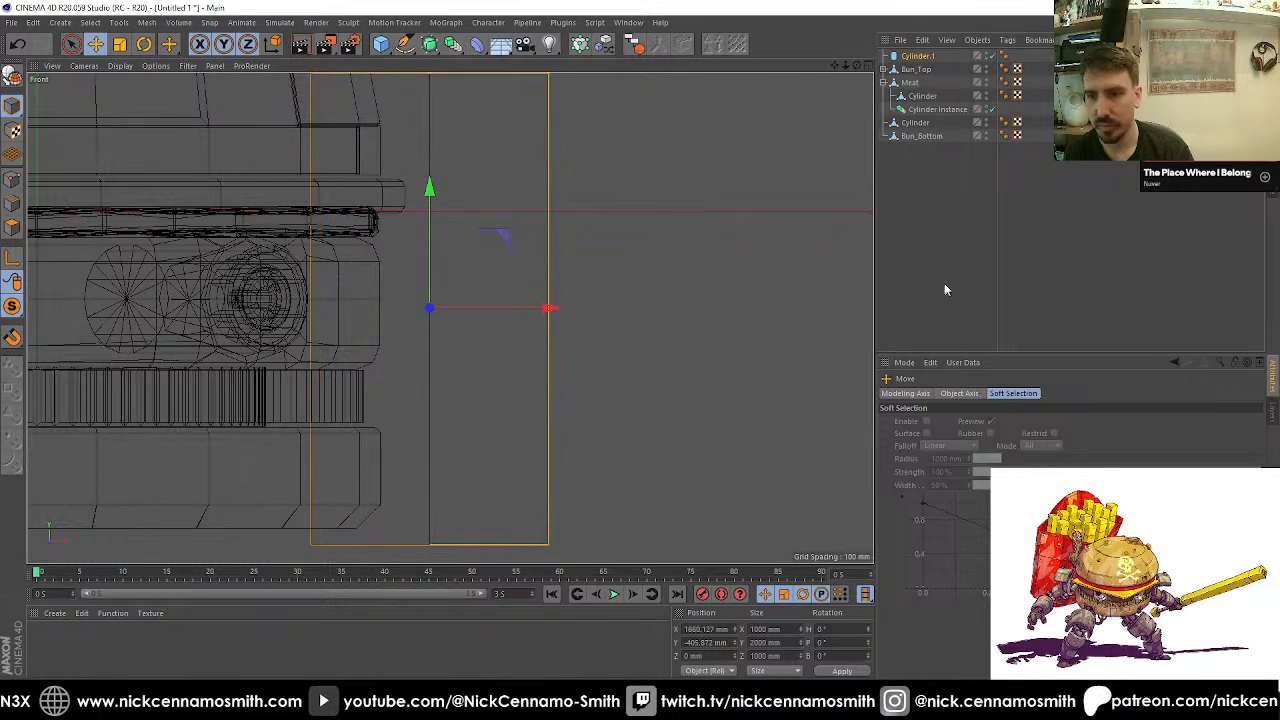
Step: Orient the new cylinder along +Z and reduce its radius to about 208 mm
left_click(917, 56)
left_click(983, 476)
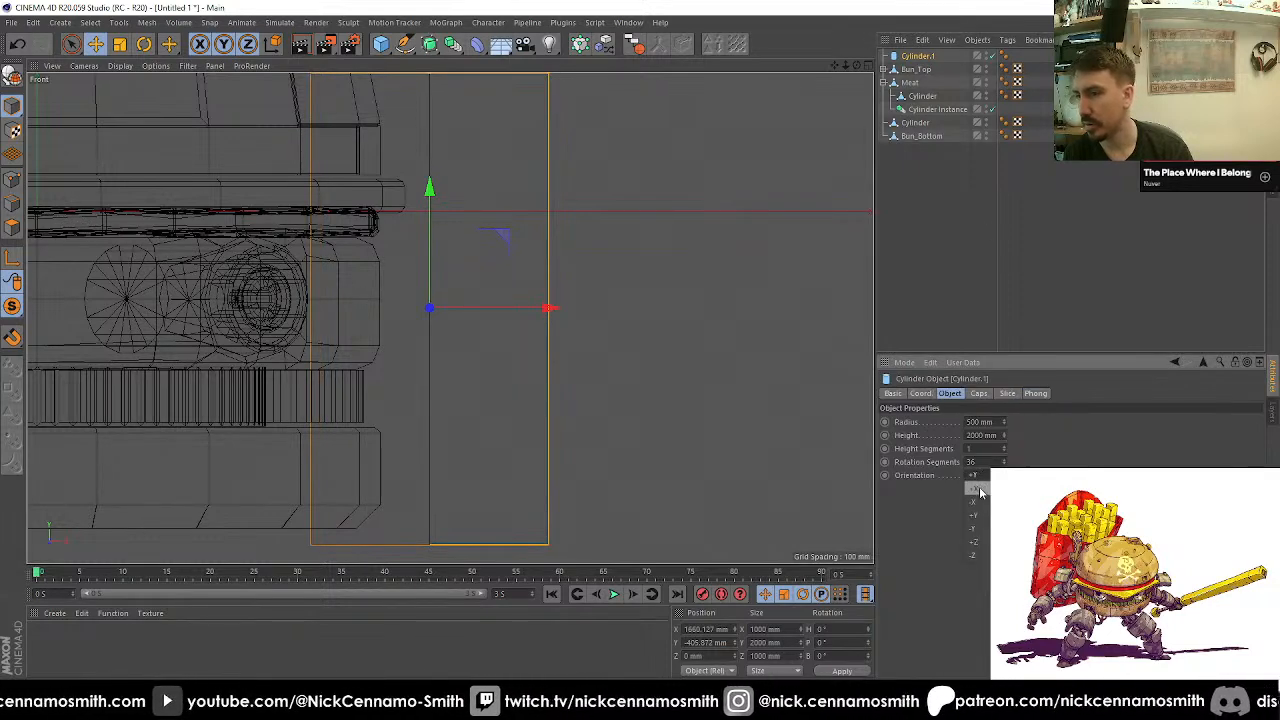
left_click(975, 476)
left_click(975, 476)
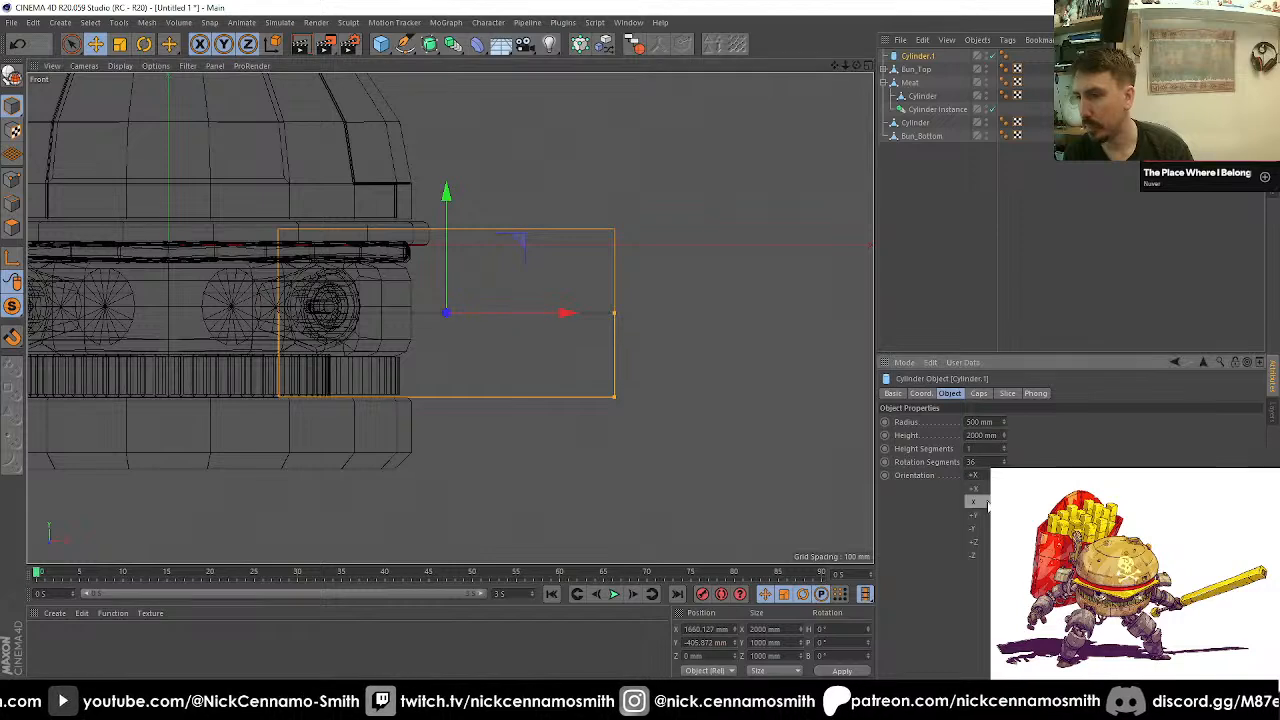
left_click(978, 538)
left_click_drag(529, 313, 481, 317)
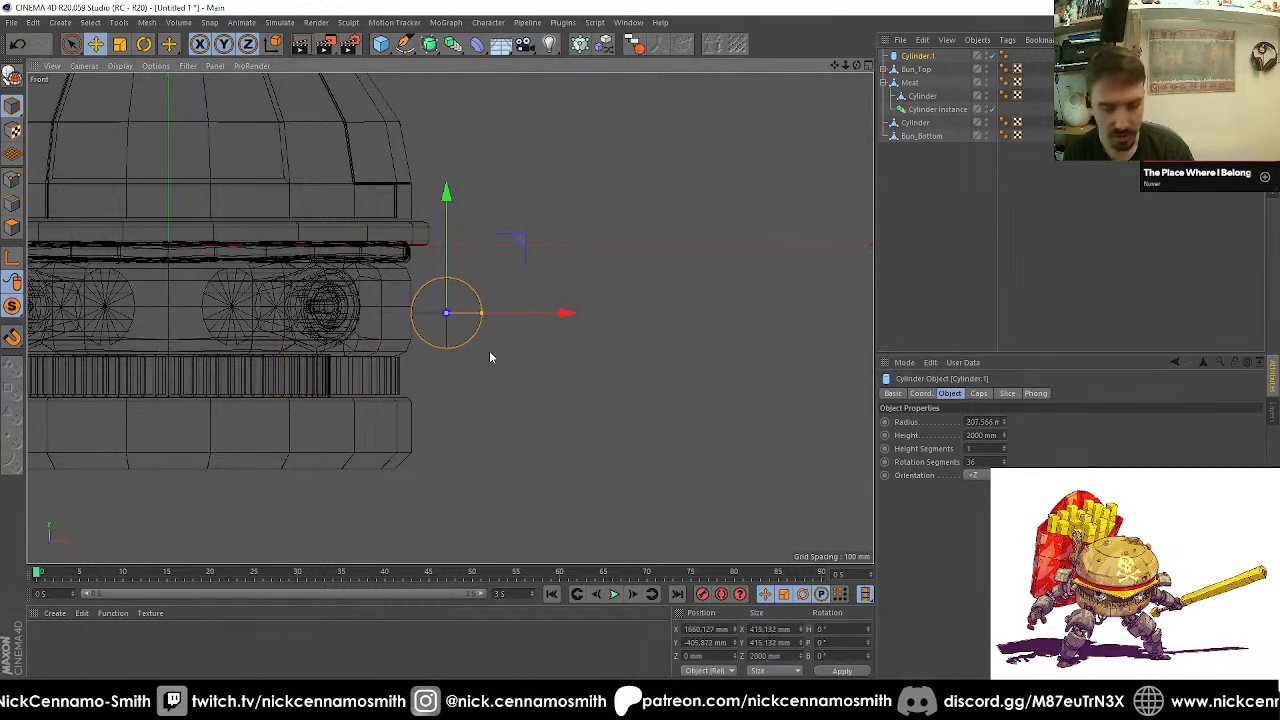
Step: Move the cylinder to about X 1672 mm and Y -426 mm and shorten its height to about 758 mm
key("e")
left_click_drag(465, 372, 660, 350)
key("F1")
left_click_drag(587, 422, 499, 454, "alt")
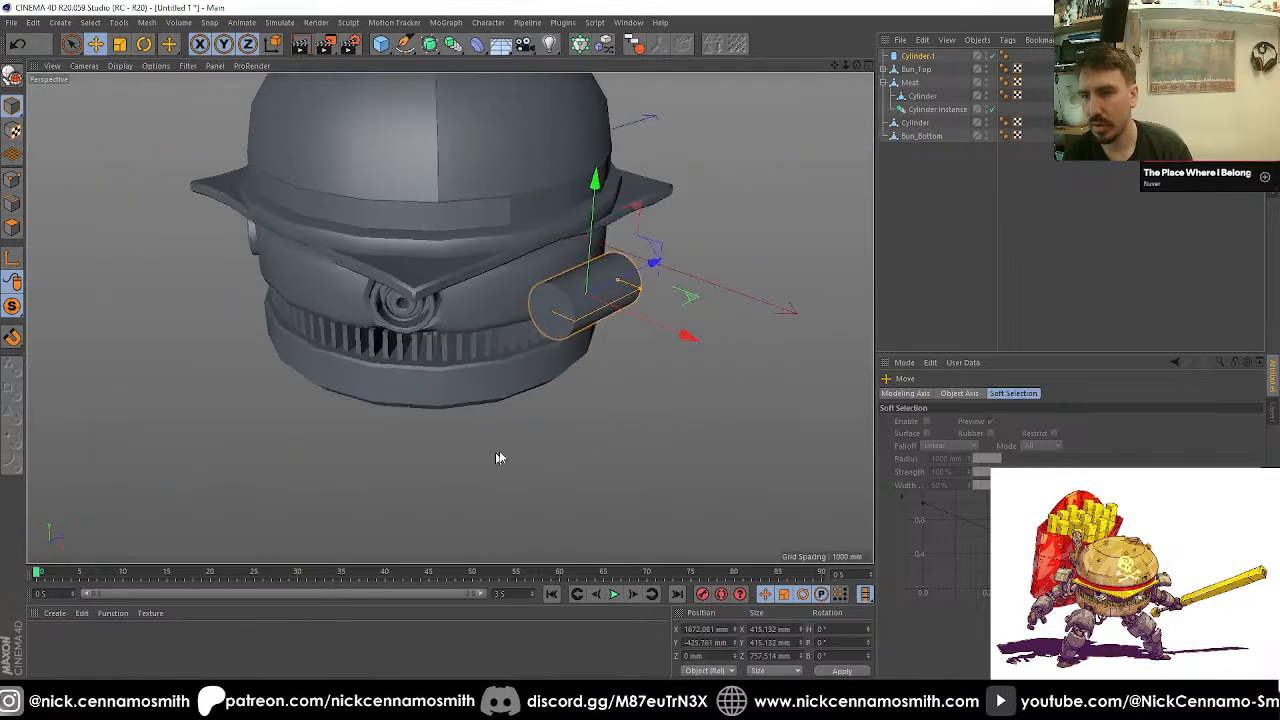
Step: Reduce the cylinder's radius to about 103 mm and move it against the body's side at about X 1507 mm
scroll(674, 284, "up", 3)
left_click_drag(645, 275, 579, 359)
middle_click_drag(579, 359, 364, 364, "alt")
scroll(364, 364, "up", 3)
left_click_drag(364, 364, 263, 357, "alt")
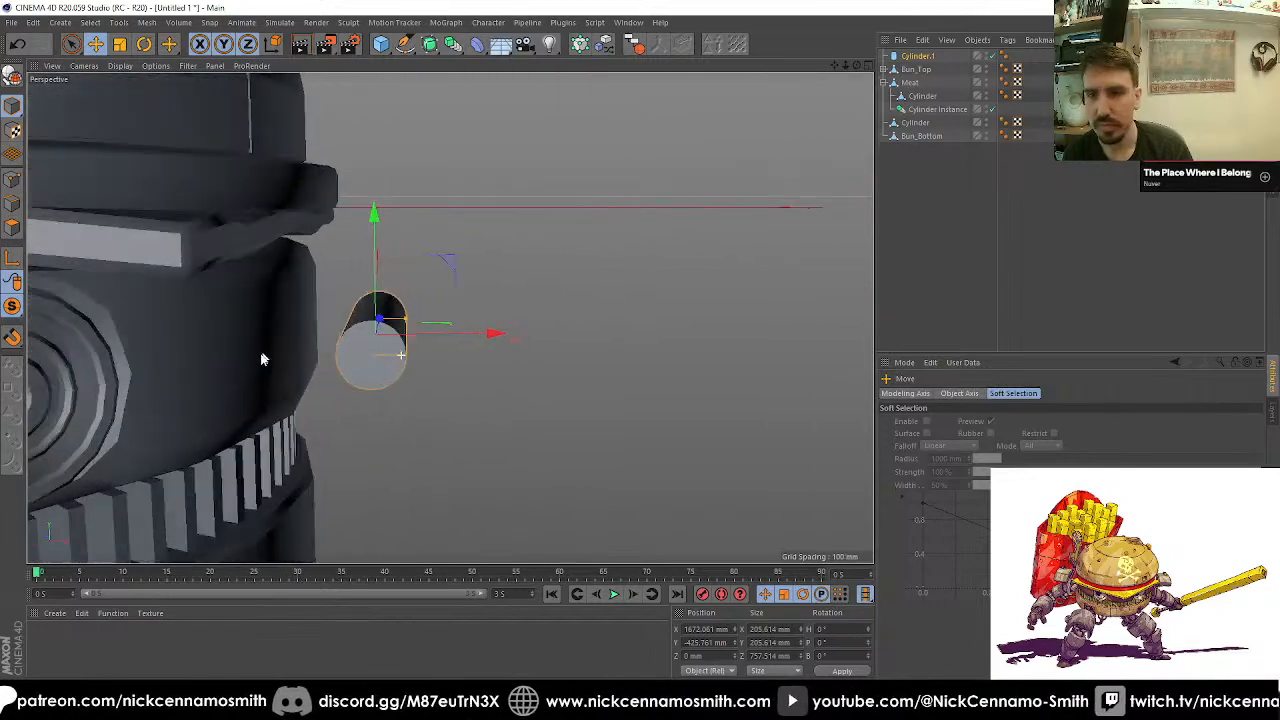
mouse_move(465, 342)
left_mouse_down()
mouse_move(421, 342)
mouse_move(434, 300)
mouse_move(494, 294)
left_mouse_up()
middle_click_drag(494, 294, 514, 357, "alt")
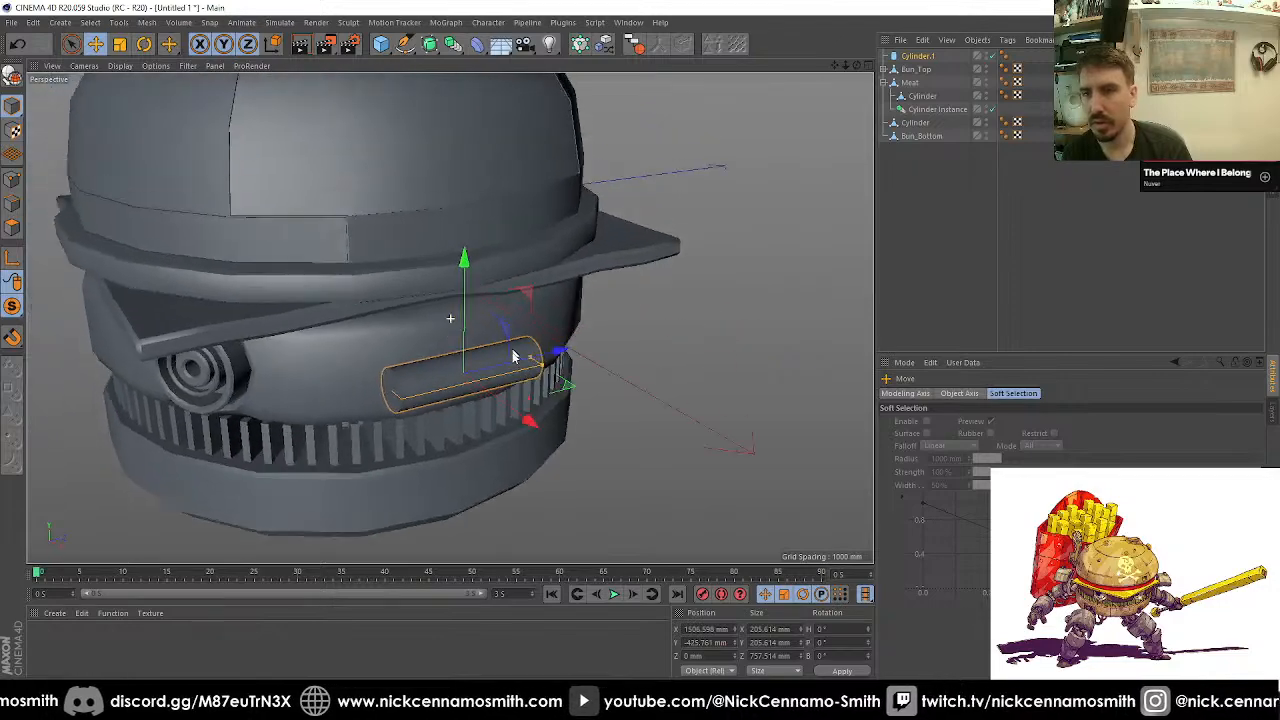
Step: Display the model in hidden-line shading and set the cylinder's rotation segments to 8
scroll(510, 361, "up", 3)
key("n")
key("f")
left_click_drag(491, 357, 680, 257, "alt")
left_click(922, 56)
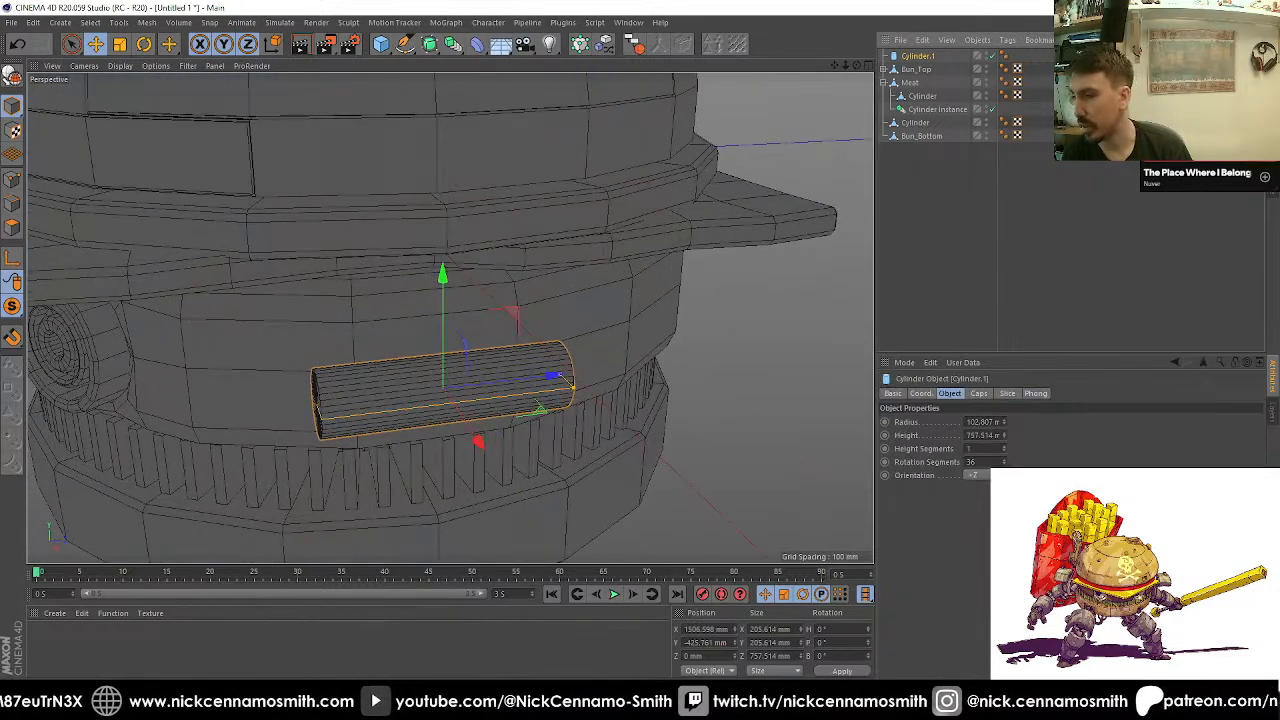
double_click(985, 462)
type("8")
key("Return")
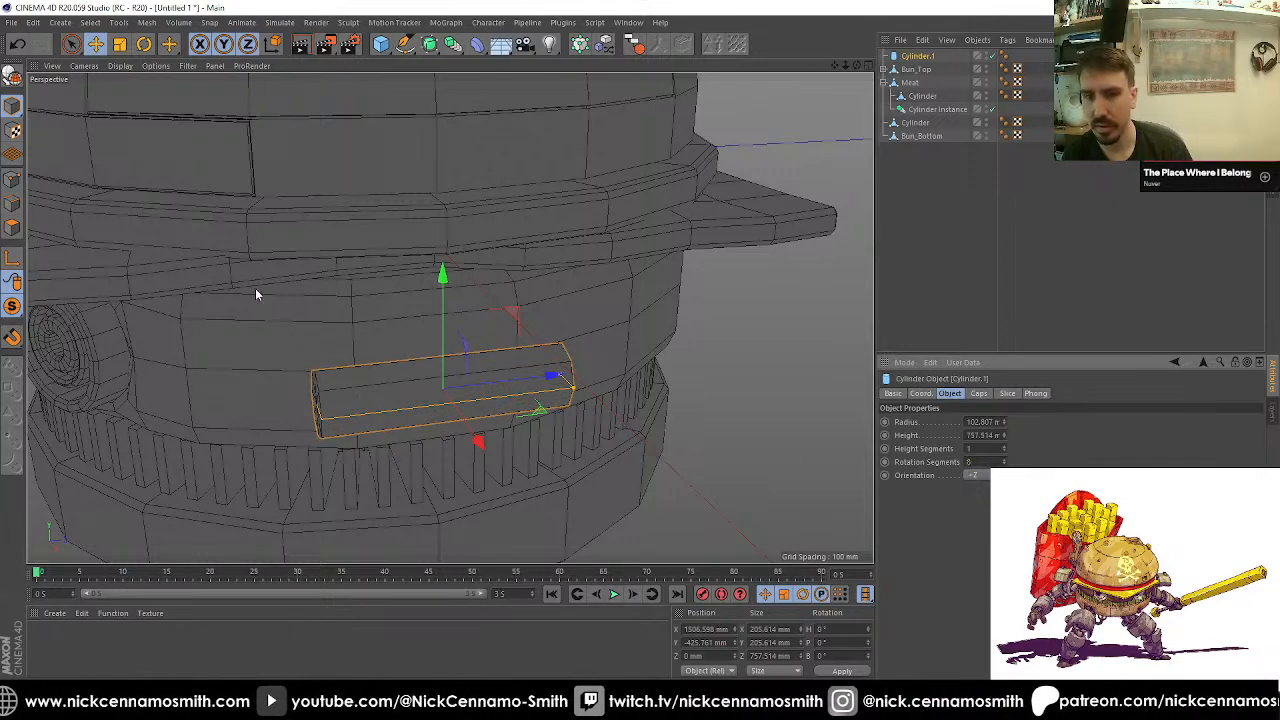
Step: Shorten the cylinder to about 494 mm and convert it to an editable polygon object in point mode
left_click_drag(254, 291, 440, 370, "alt")
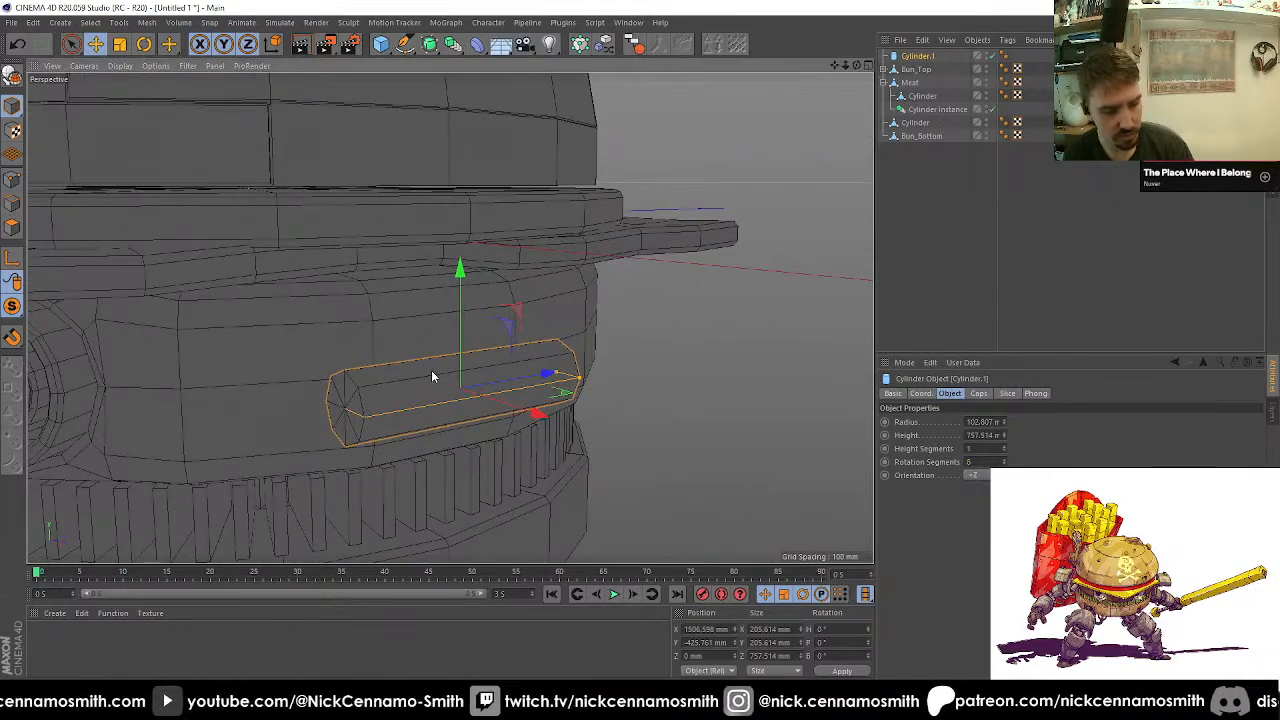
left_click_drag(430, 375, 377, 331, "alt")
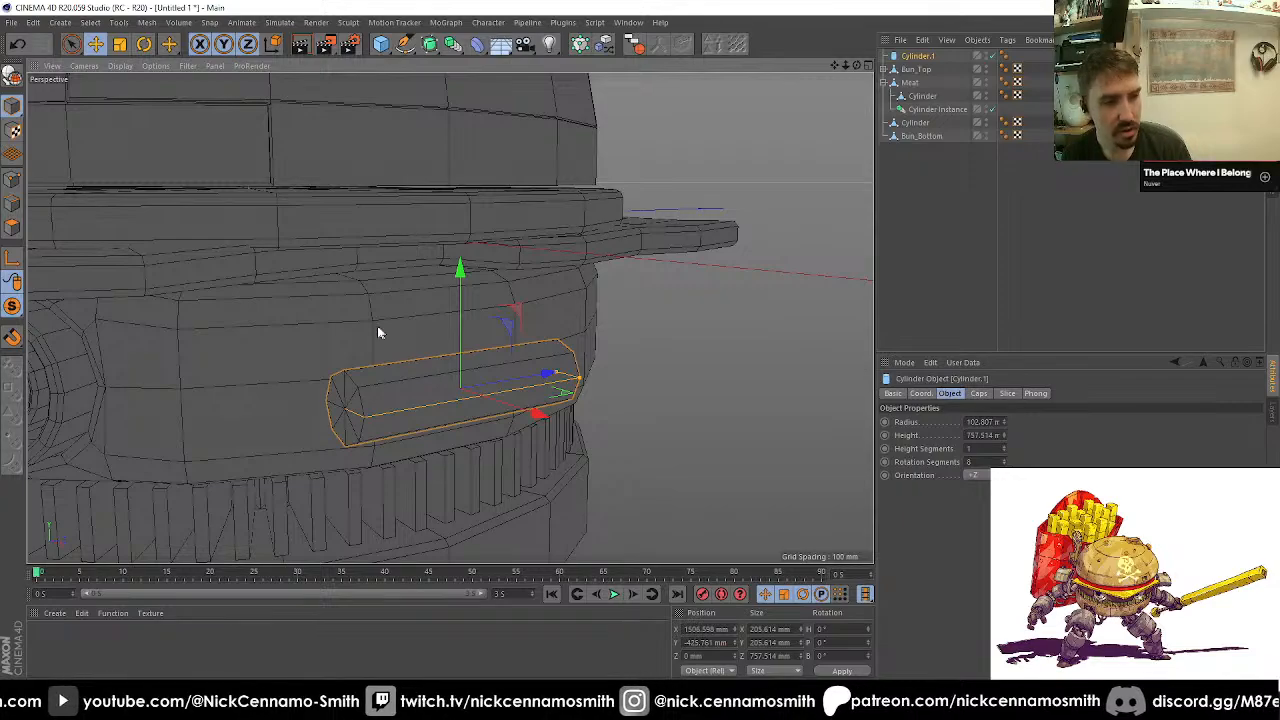
left_click_drag(470, 352, 425, 347, "alt")
left_click(12, 76)
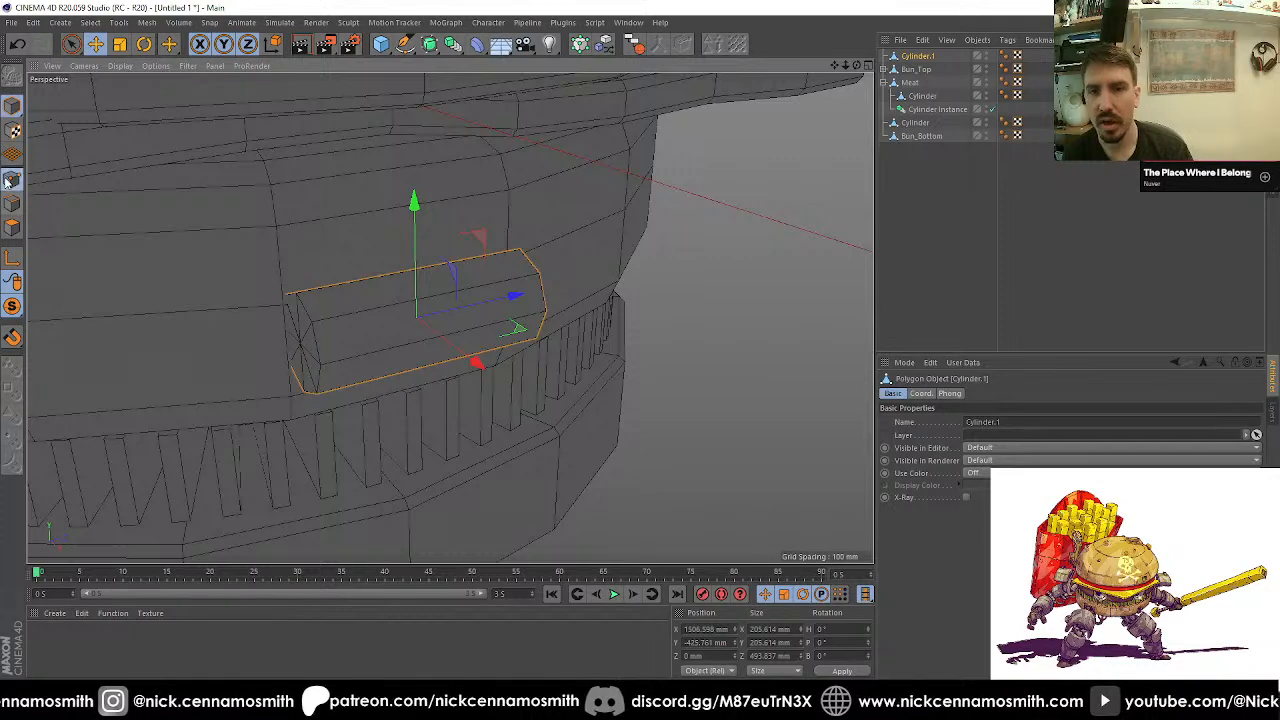
left_click(12, 180)
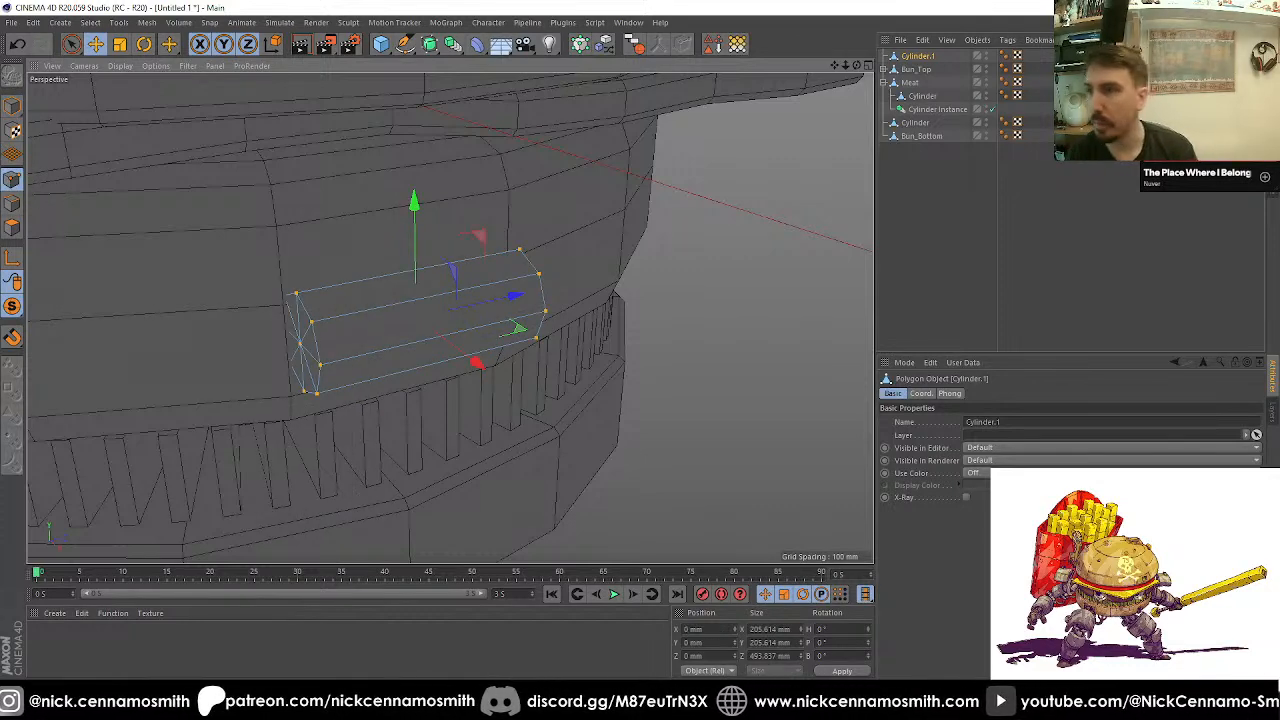
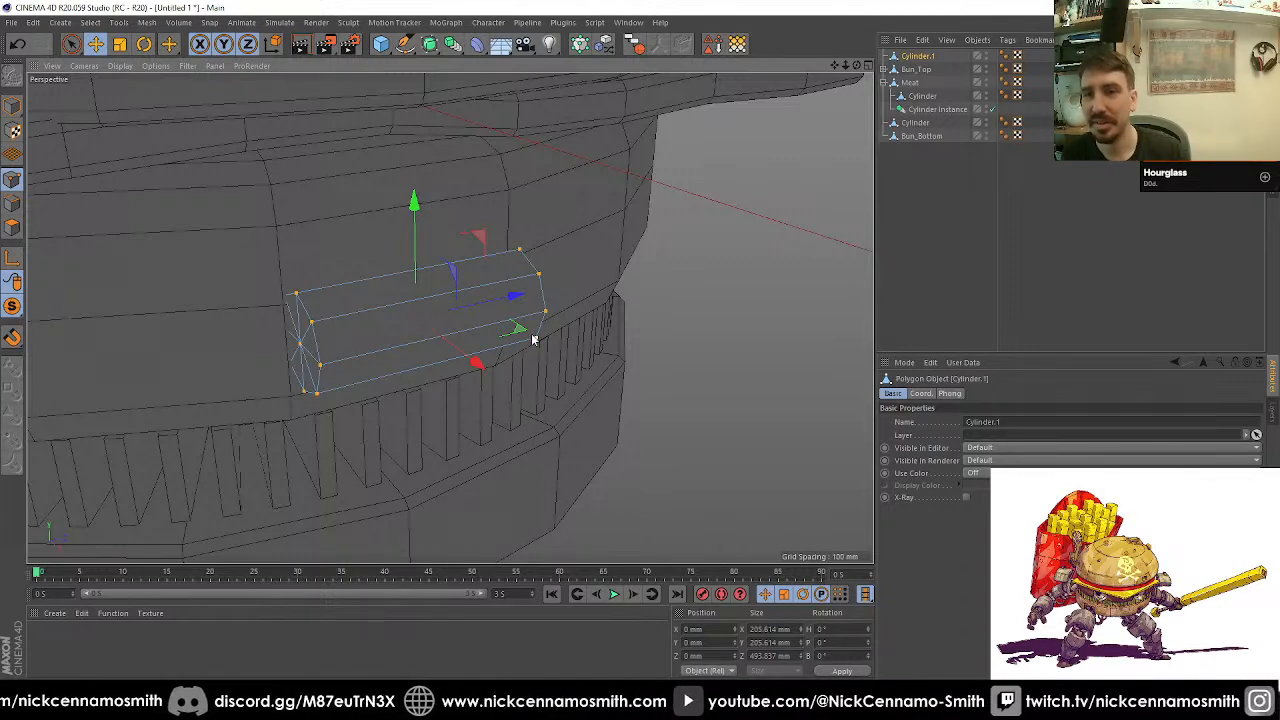
Step: Loop-select the edge rings around both end caps of the cylinder
left_click_drag(543, 363, 430, 348, "alt")
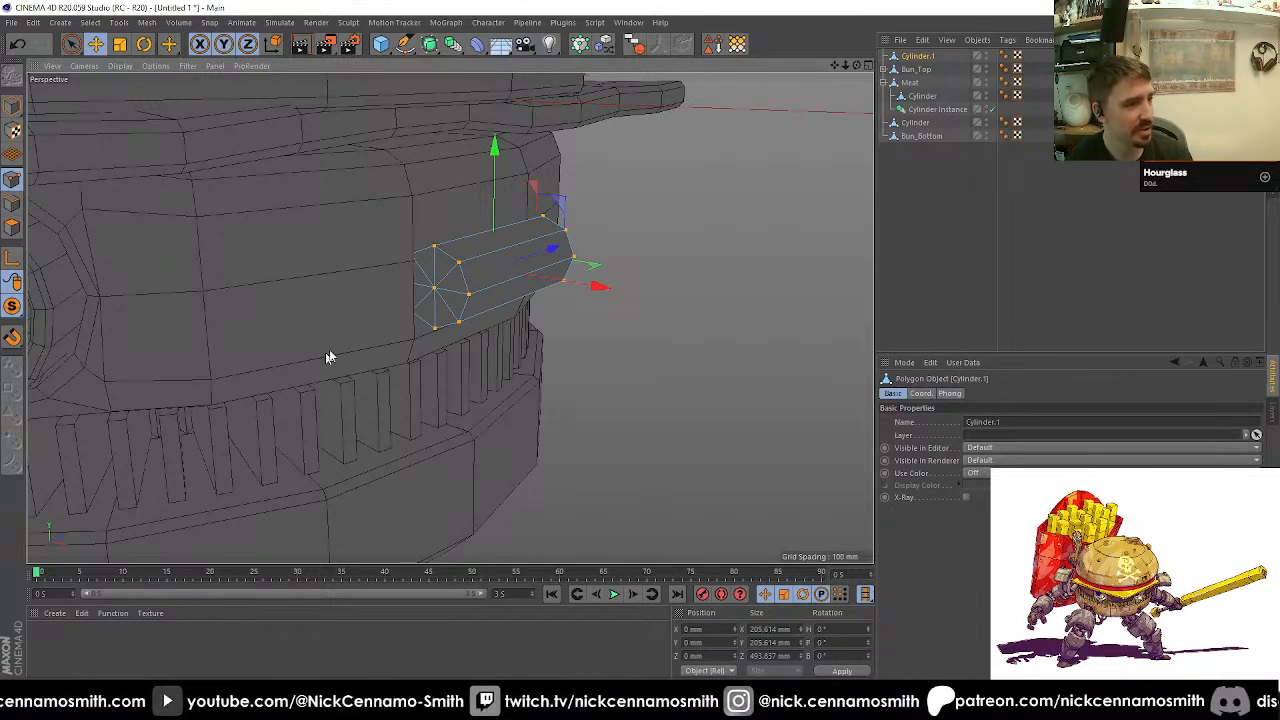
left_click_drag(329, 352, 510, 322, "alt")
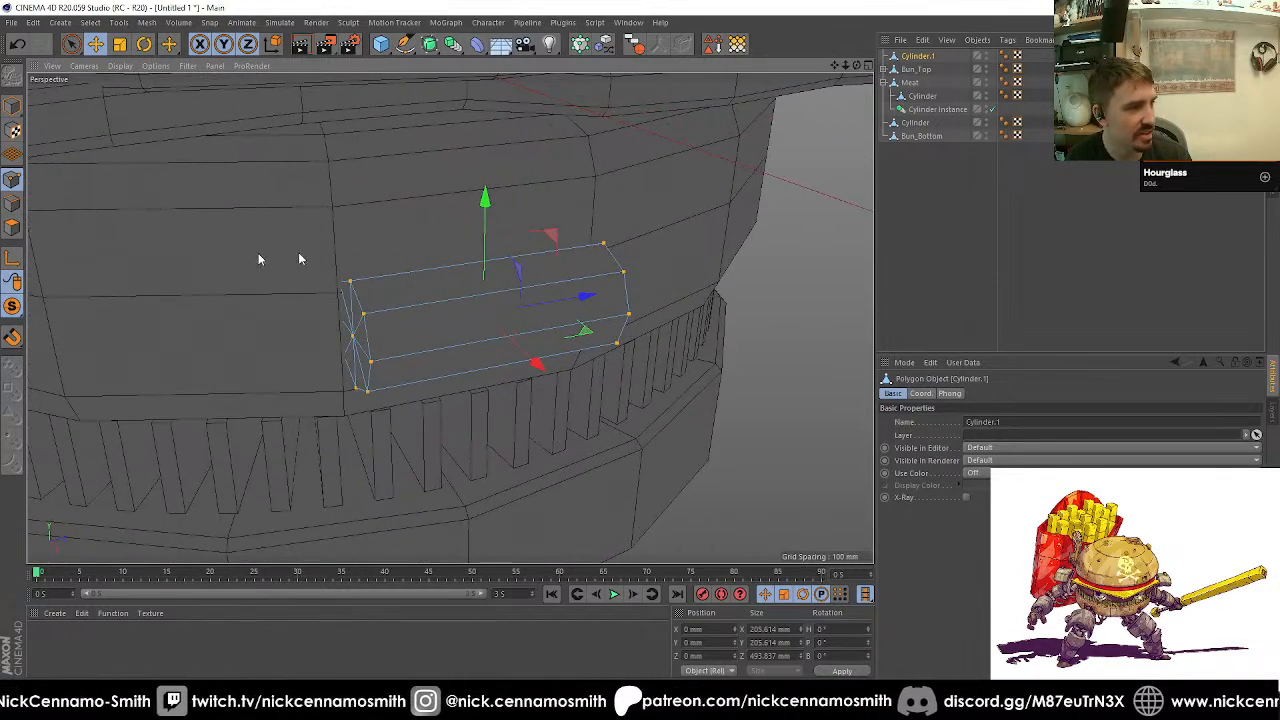
scroll(548, 230, "up", 1)
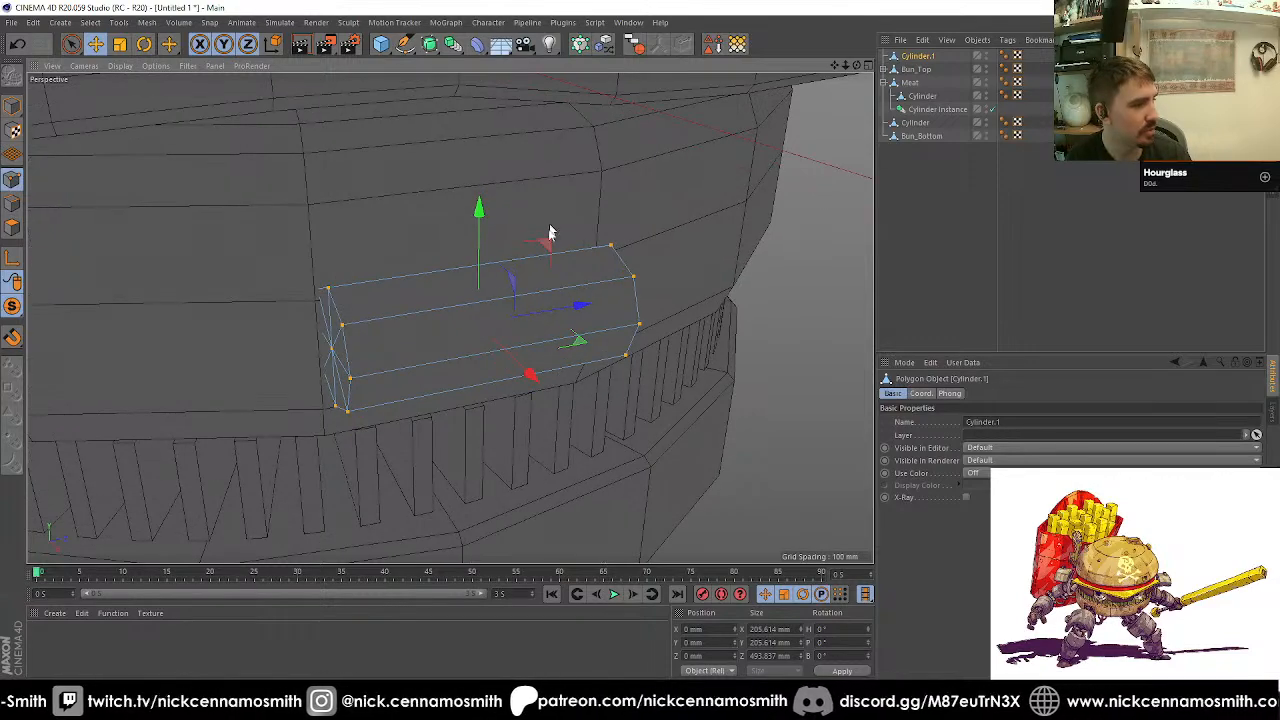
scroll(550, 232, "up", 2)
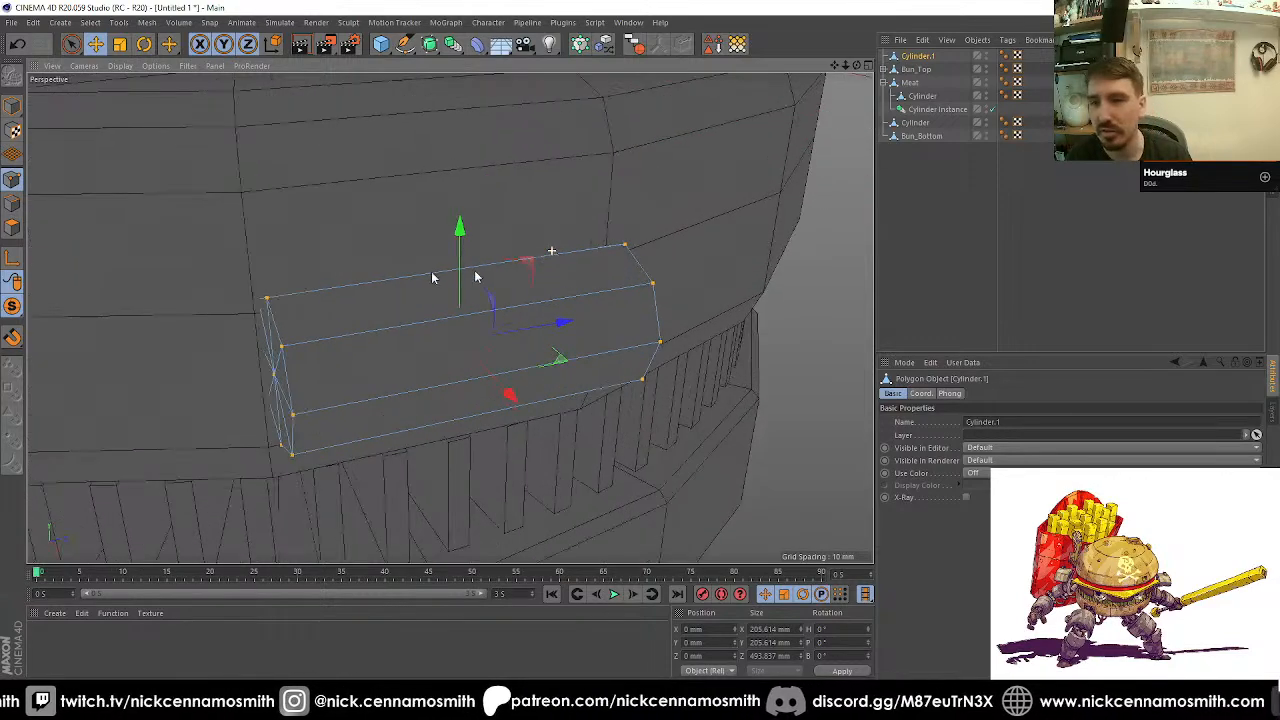
left_click(13, 226)
key("u")
key("l")
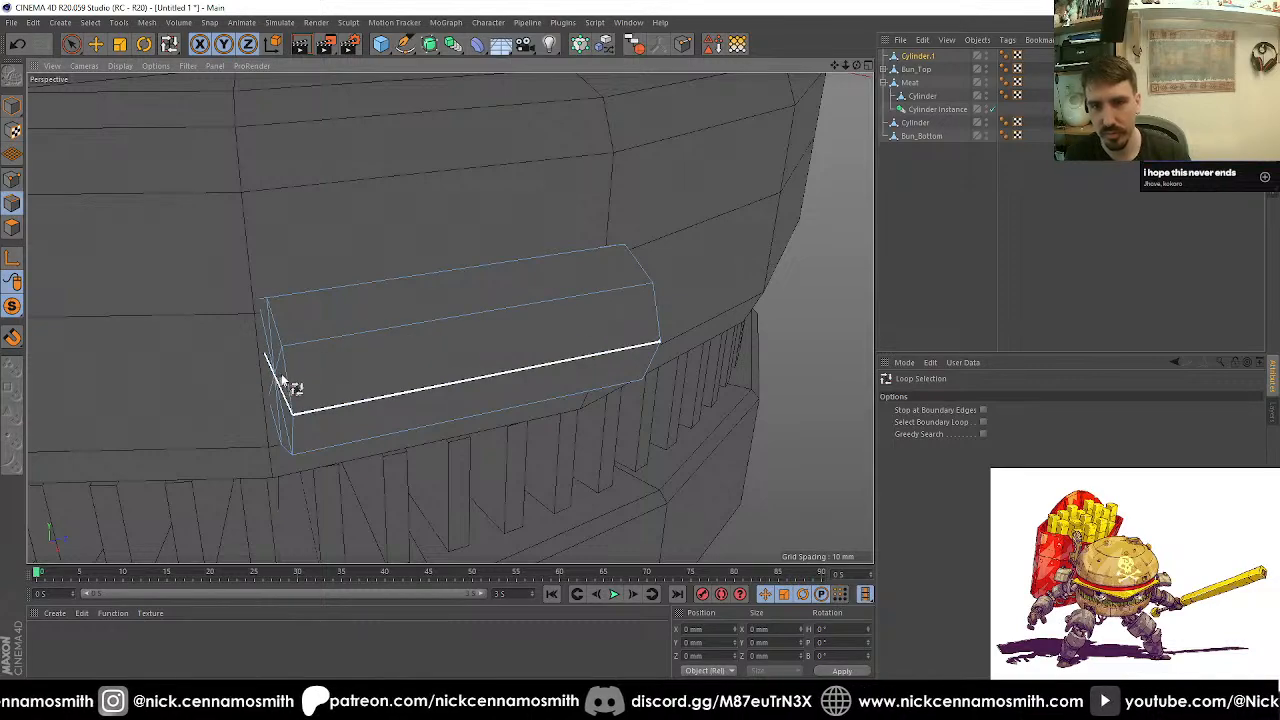
left_click(320, 380)
left_click(664, 344, "shift")
Step: Bevel the selected end-cap edges in Chamfer mode with a 10 mm offset
left_click_drag(666, 343, 609, 331, "alt")
key("m")
key("s")
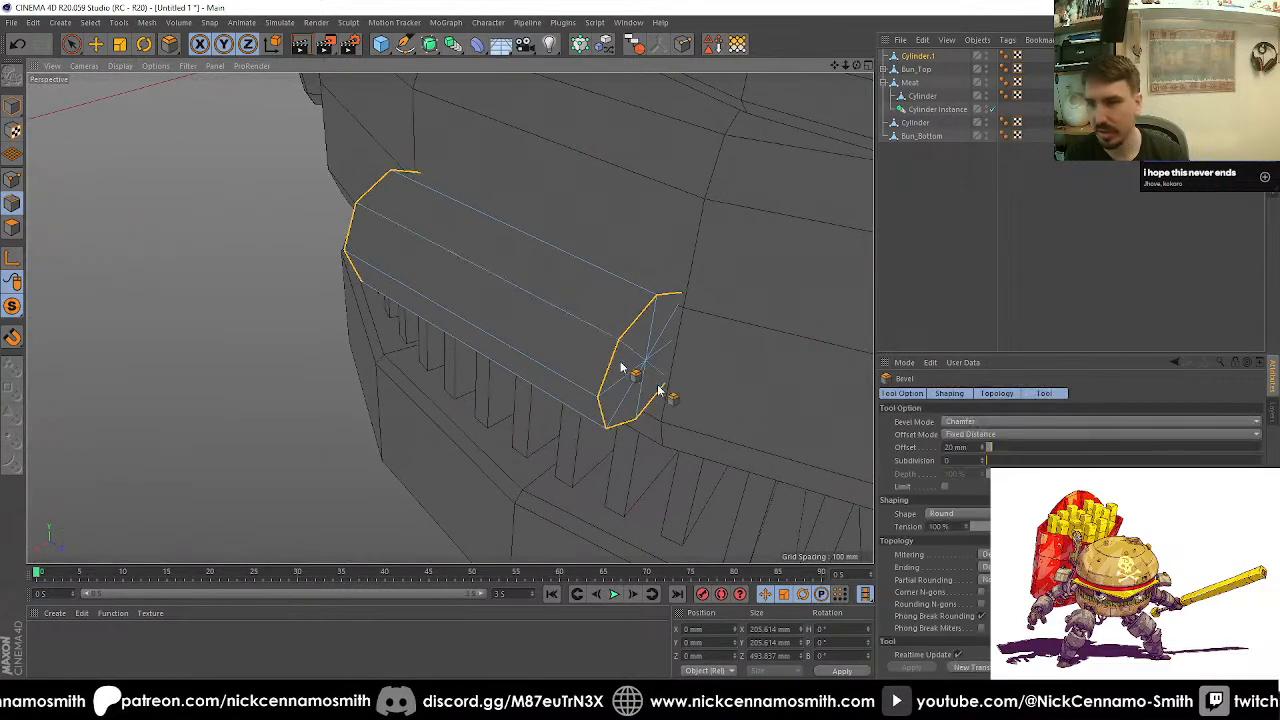
left_click_drag(968, 449, 480, 290)
type("10")
key("Return")
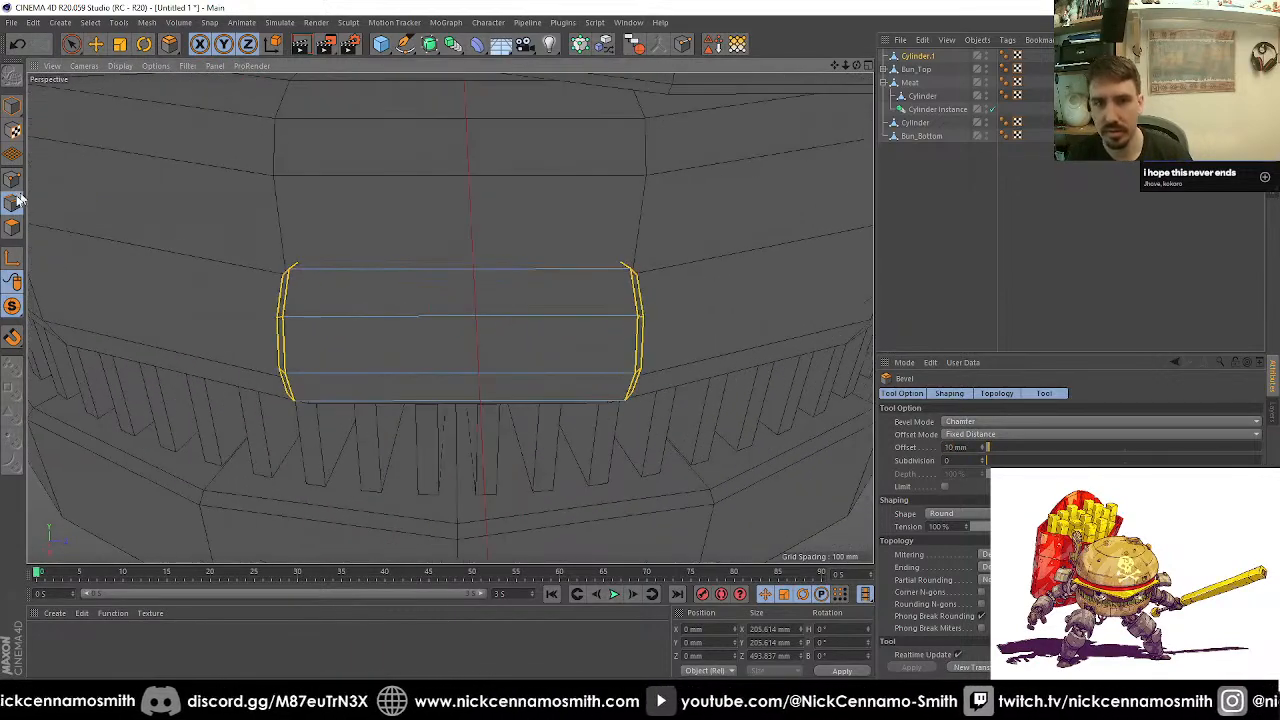
Step: Ring-select the cylinder's lengthwise edges and apply an Edge Cut with 2 subdivisions
left_click(71, 43)
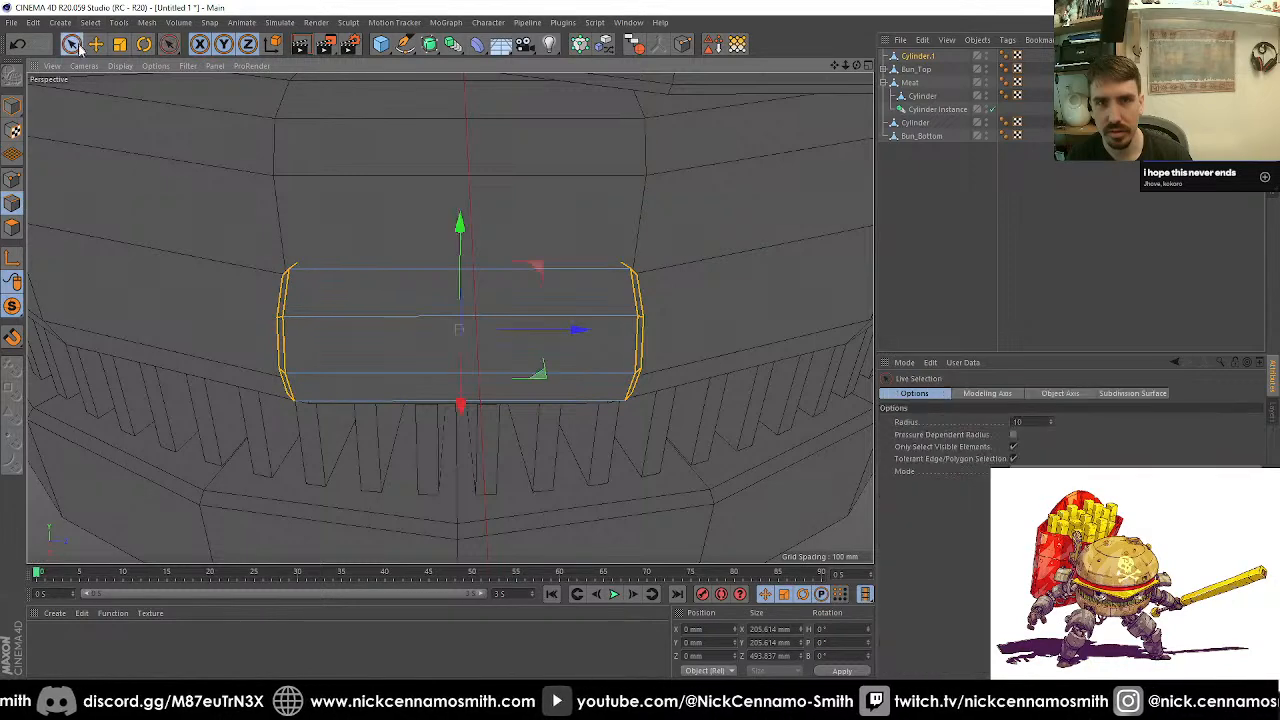
right_click(352, 325)
left_click(400, 333)
left_click(386, 320)
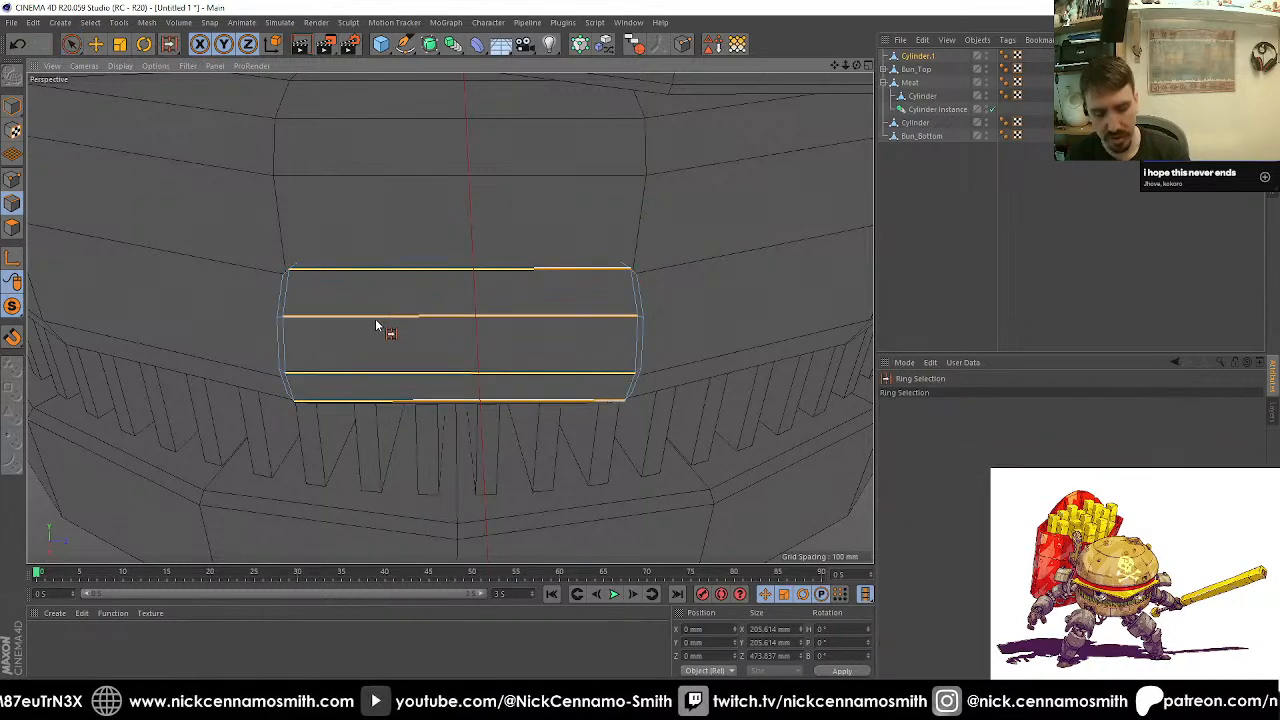
key("m")
key("d")
type("mf")
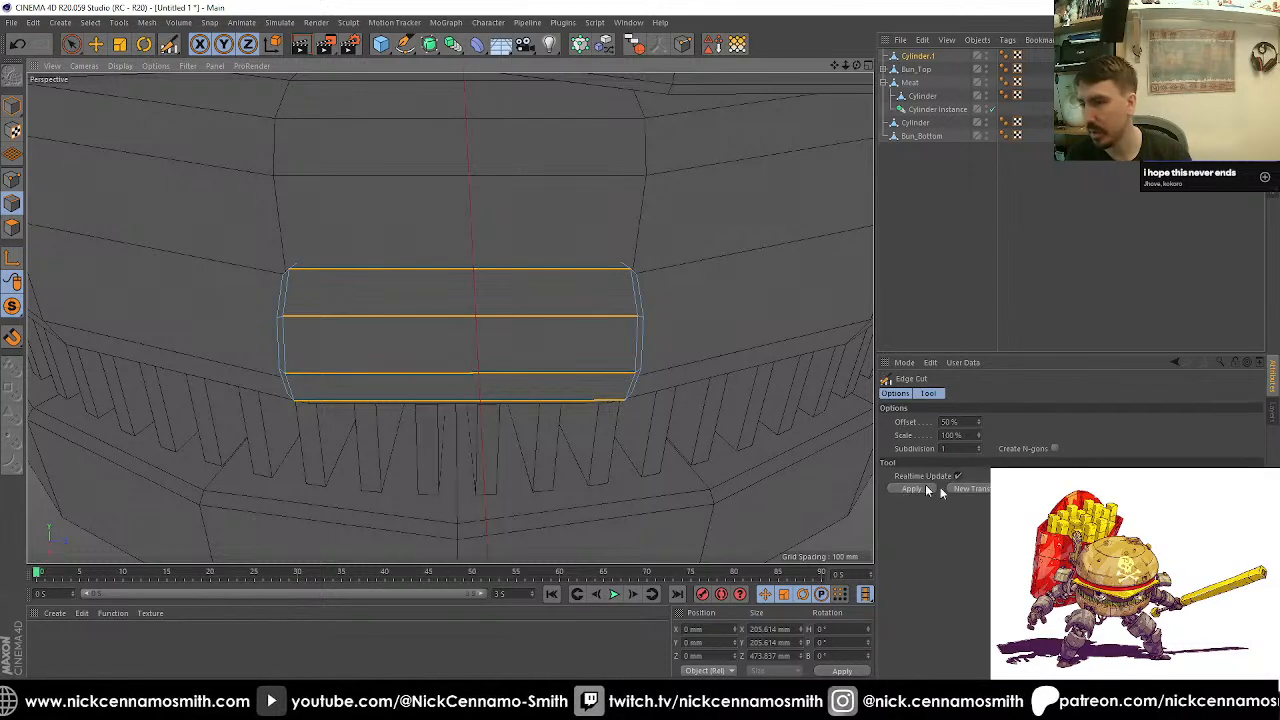
type("2")
key("Return")
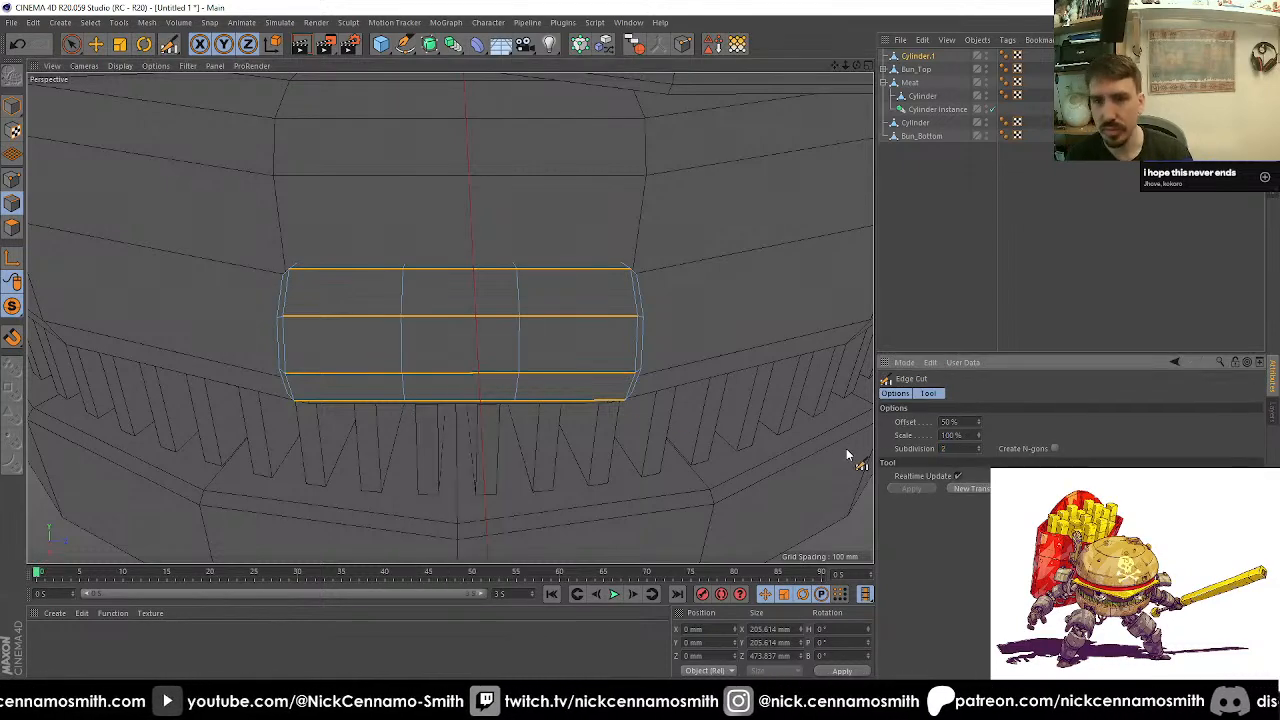
Step: Spread the two edge cuts apart by setting the cut scale to 130%
double_click(962, 432)
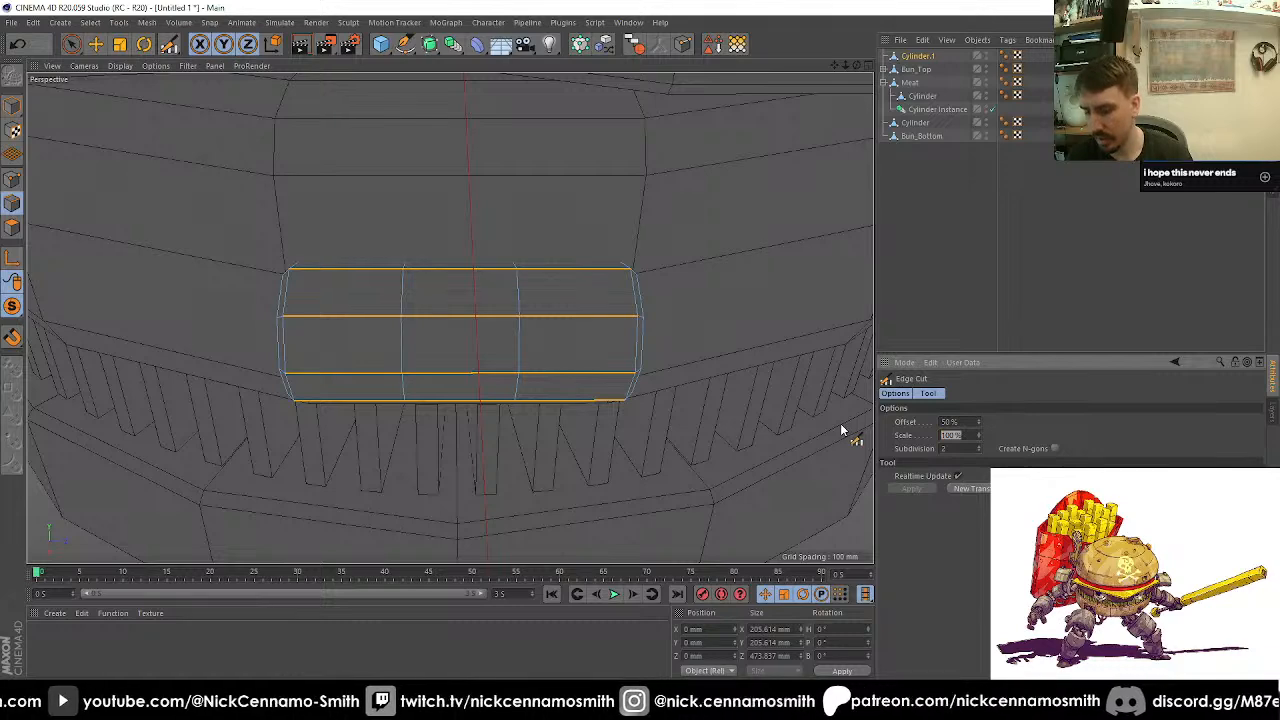
type("120")
key("Return")
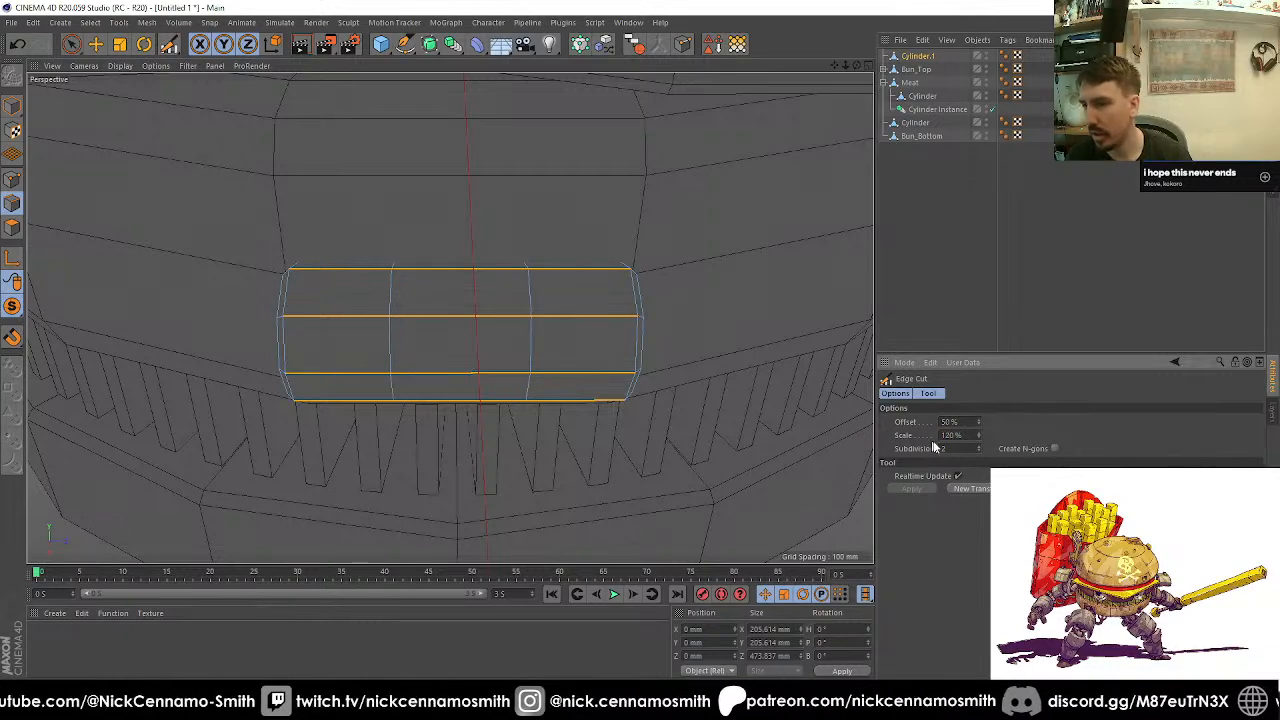
type("130")
key("Return")
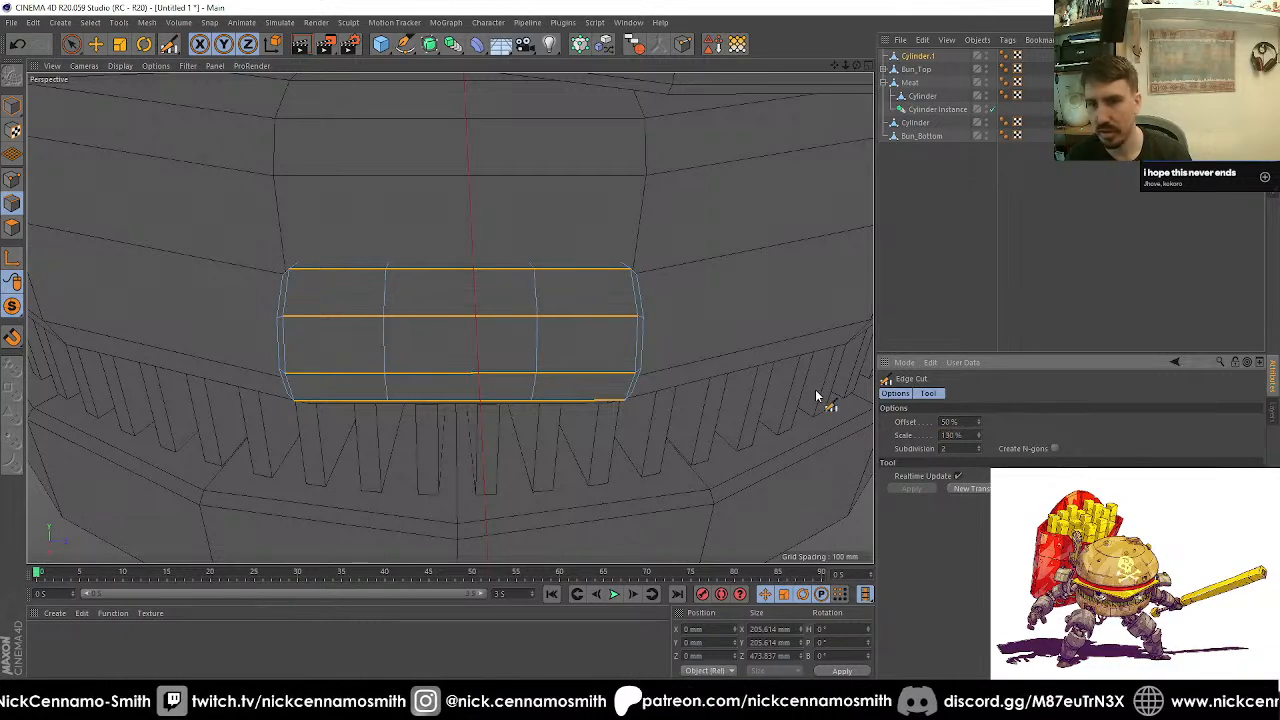
scroll(488, 307, "up", 2)
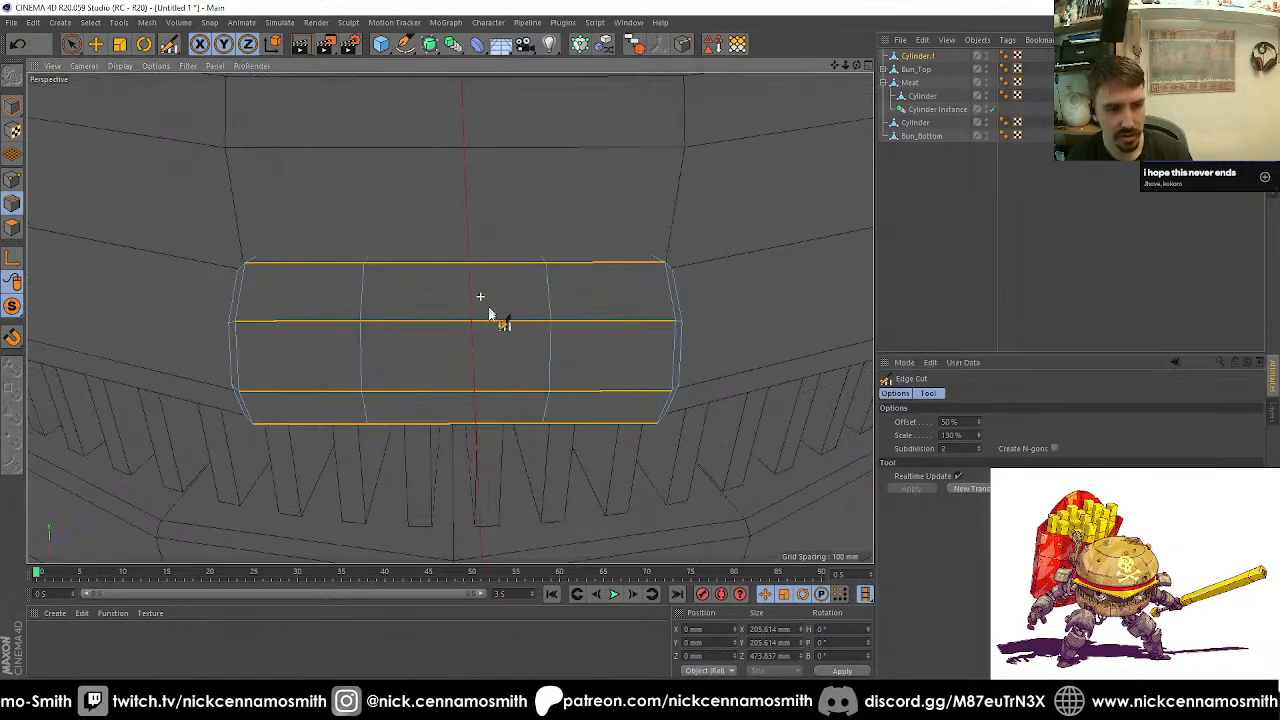
Step: Loop-select the polygon band around the middle of the cylinder
left_click(12, 227)
key("u")
key("l")
left_click(468, 358)
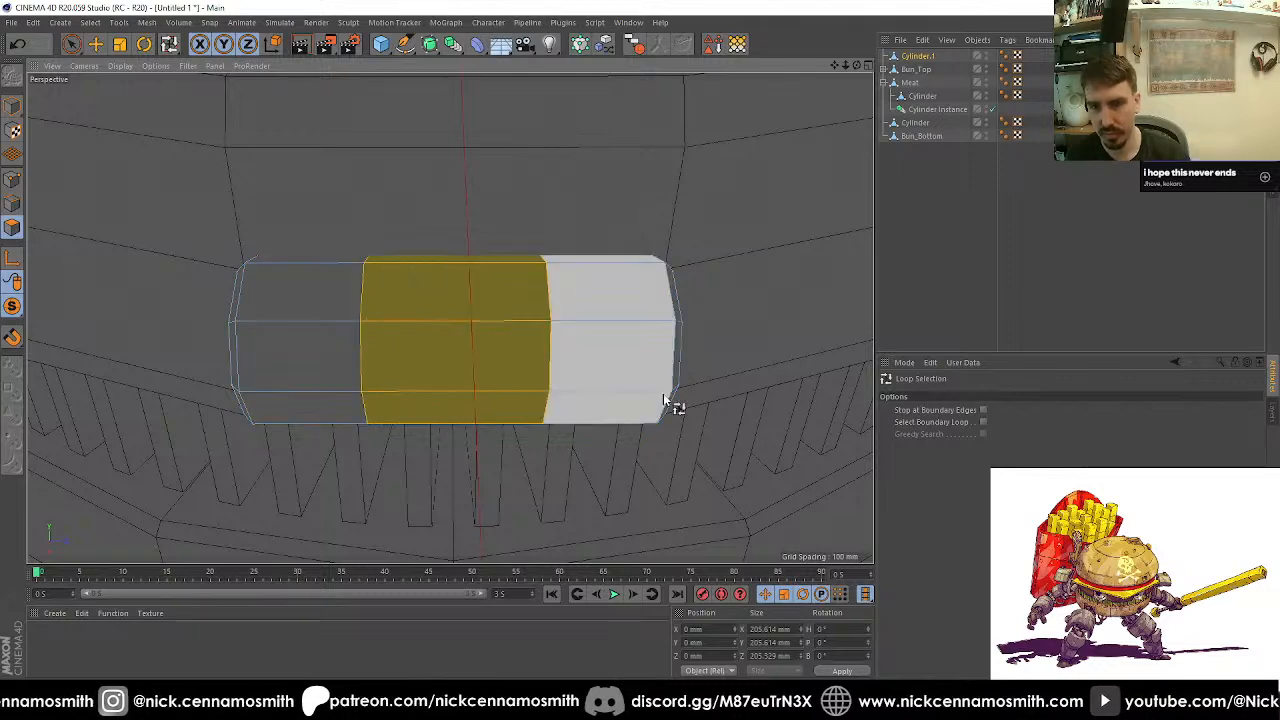
key("u")
key("i")
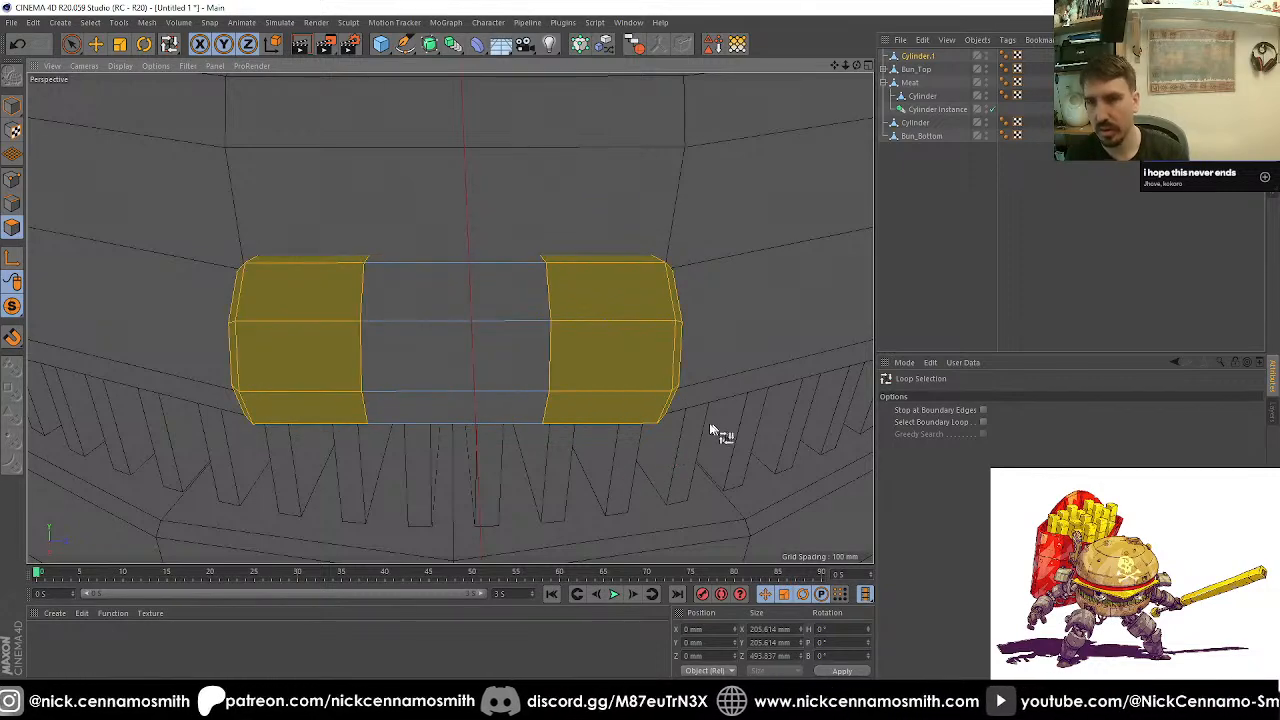
left_click(701, 427)
key("ctrl+z")
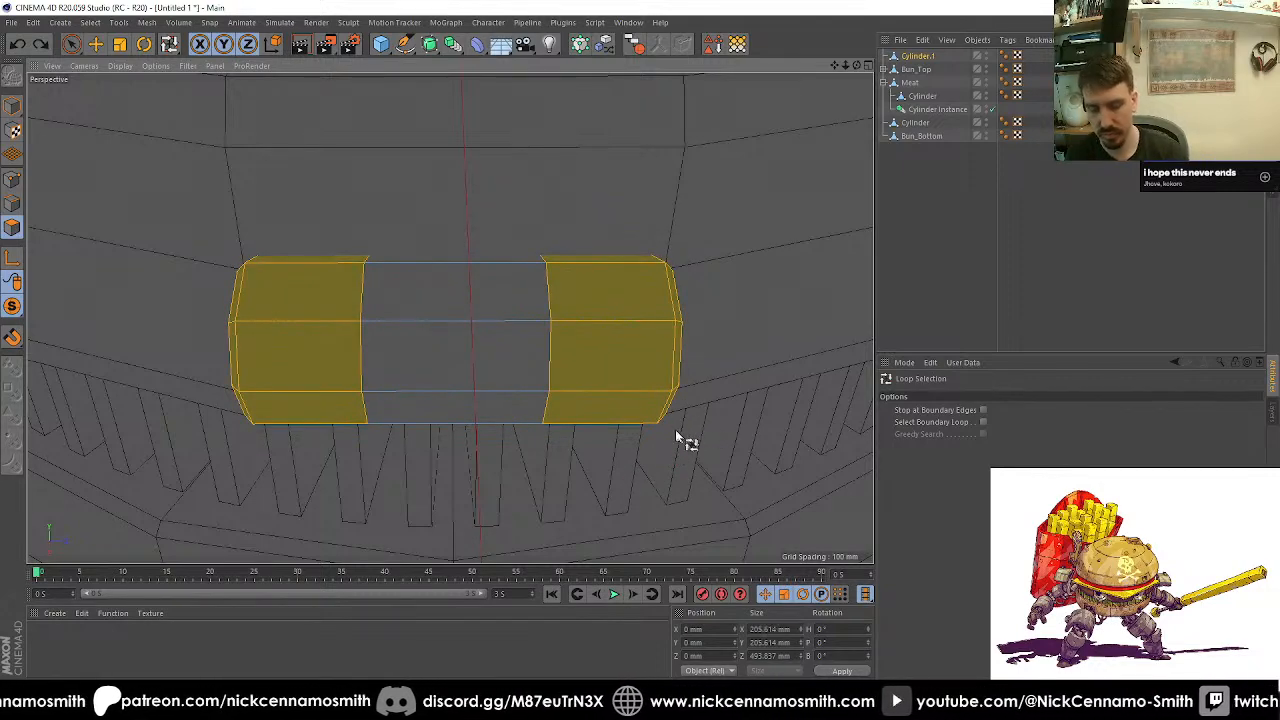
key("ctrl+z")
Step: Inset the cylinder's middle polygon band slightly and extrude it outward with a 15.9 mm offset
key("i")
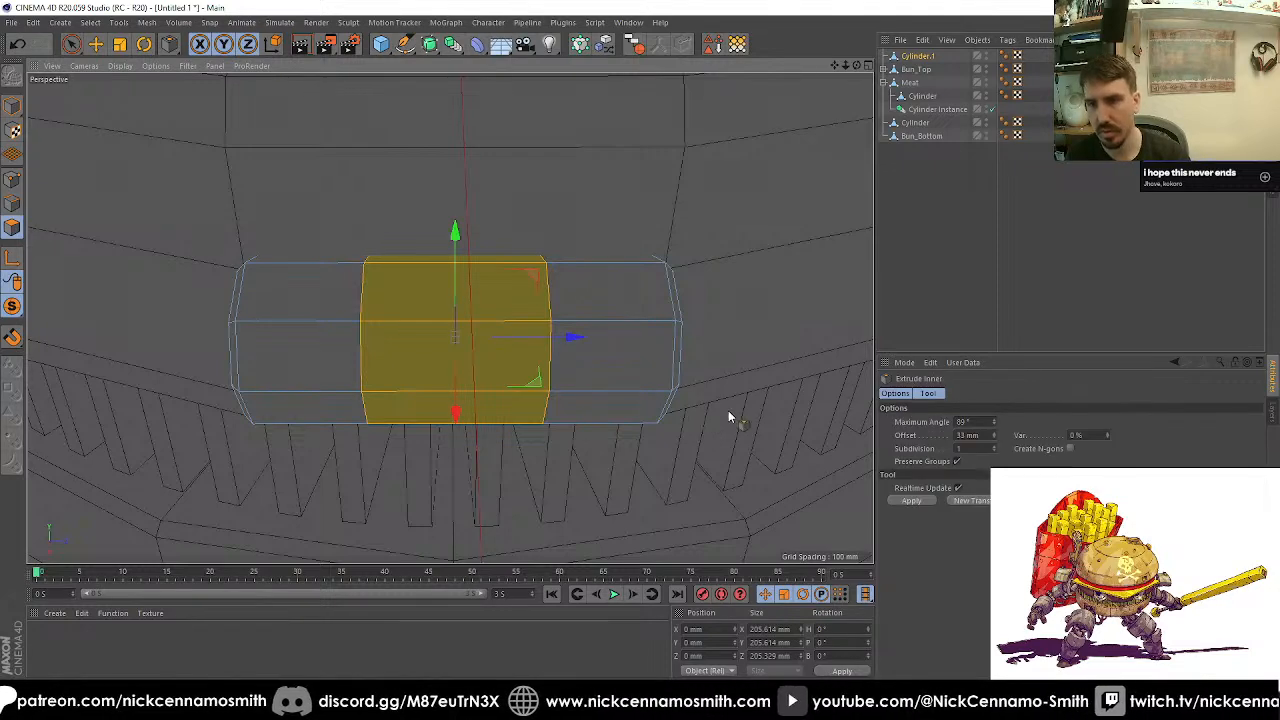
key("d")
left_click_drag(730, 420, 775, 420)
key("i")
key("d")
scroll(500, 357, "up", 3)
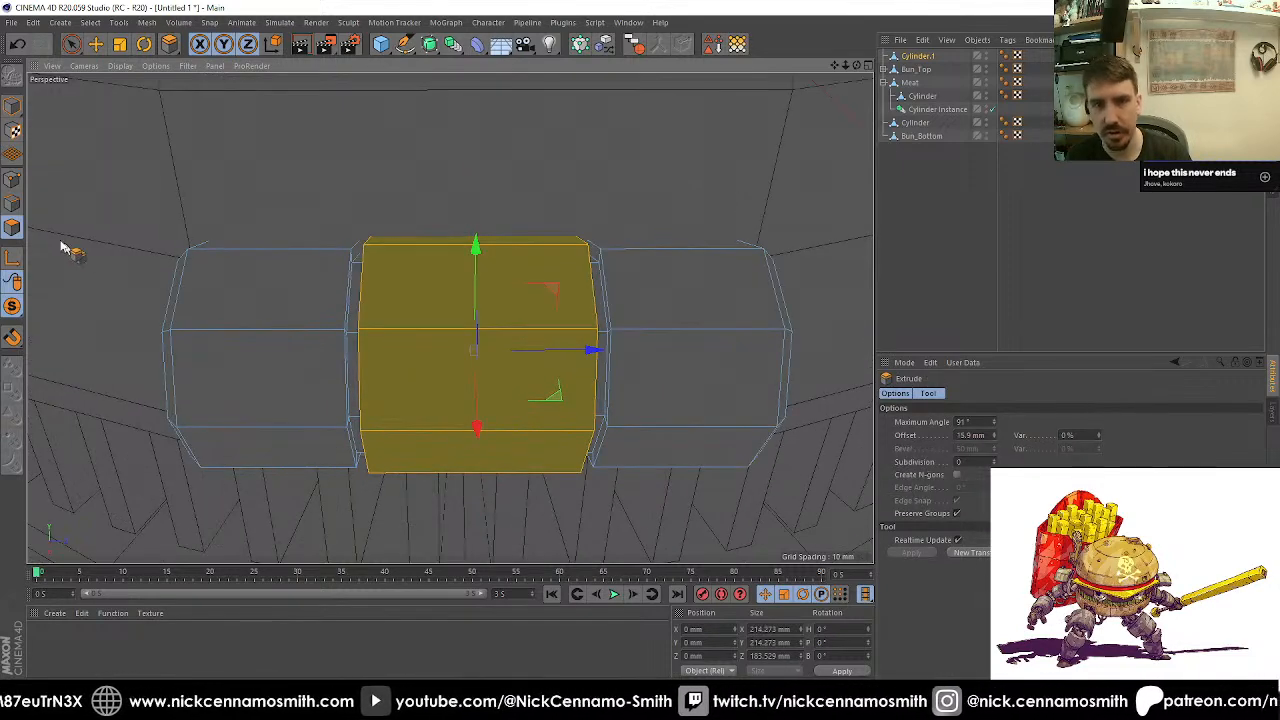
Step: Loop-select the edge loops on both sides of the two seams flanking the cylinder's raised middle band
left_click(12, 204)
key("u")
key("l")
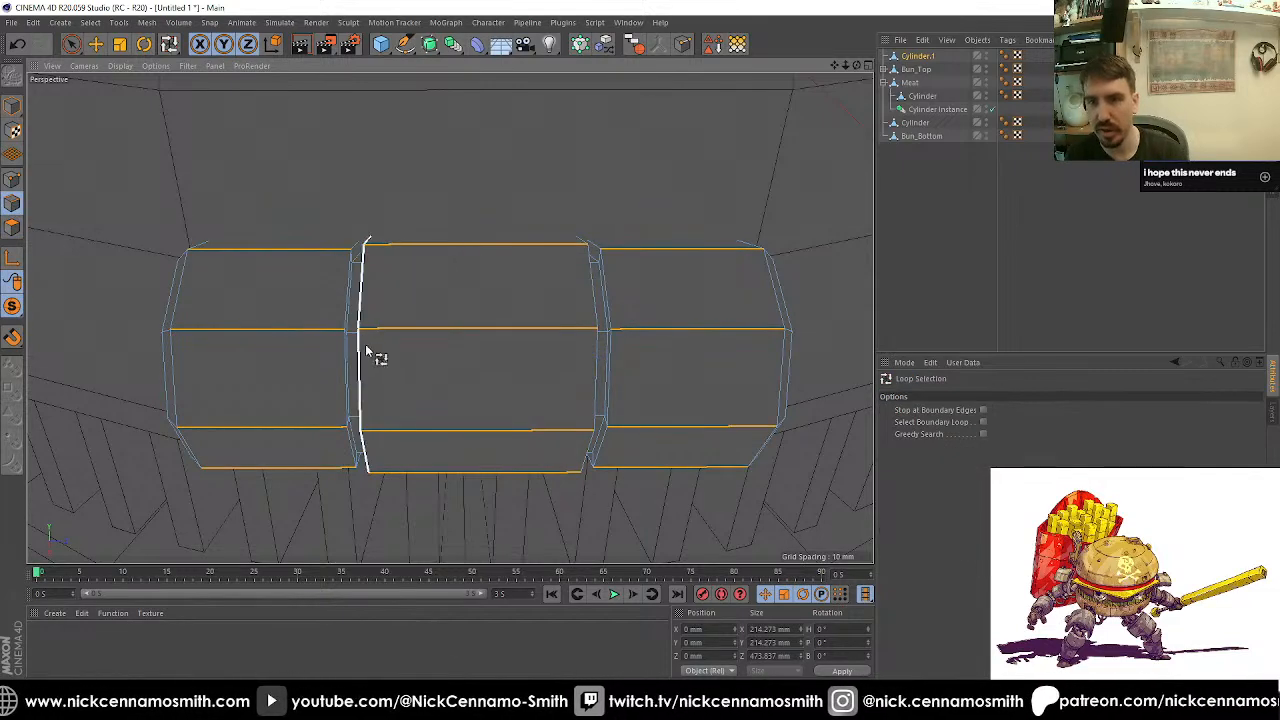
left_click(357, 350)
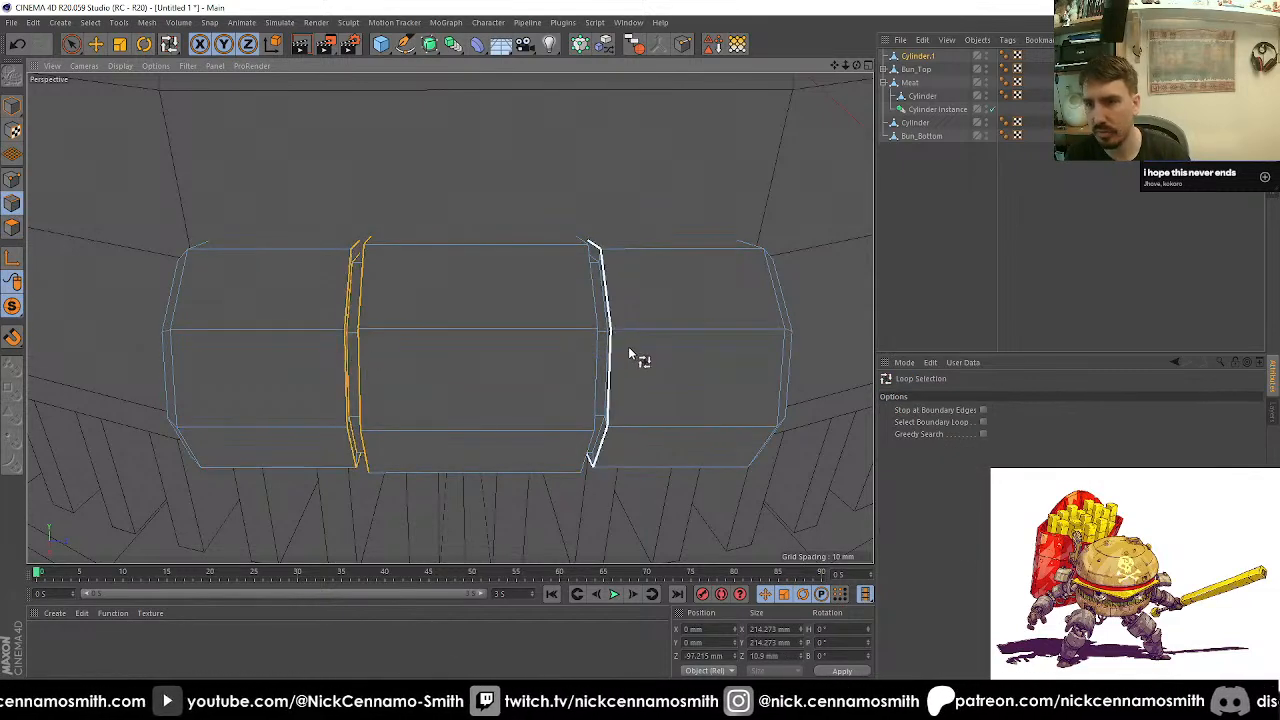
left_click(605, 360, "shift")
left_click_drag(630, 352, 672, 352, "alt")
left_click(600, 264, "shift")
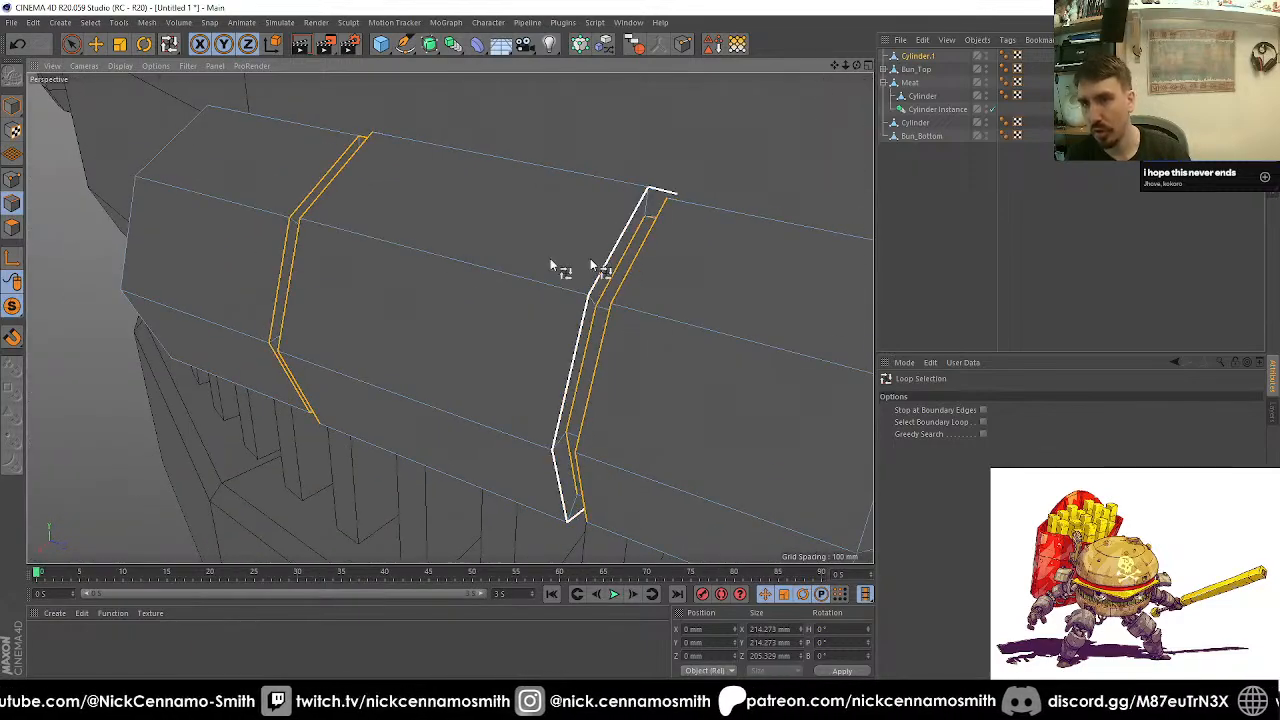
left_click_drag(421, 248, 533, 322, "alt")
left_click(280, 262, "shift")
left_click(533, 322, "shift")
Step: Bevel the selected seam edge loops in Chamfer mode with a 5 mm offset
key("m")
key("s")
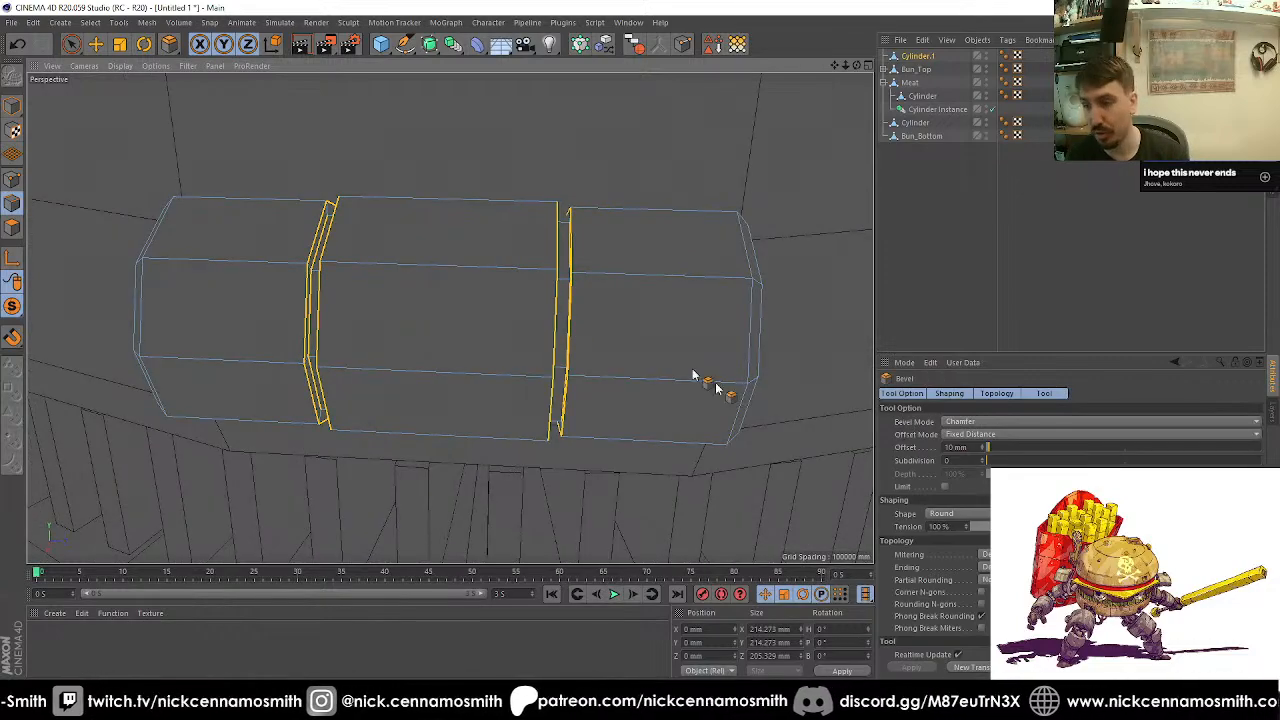
left_click_drag(955, 447, 748, 434)
type("5")
key("Return")
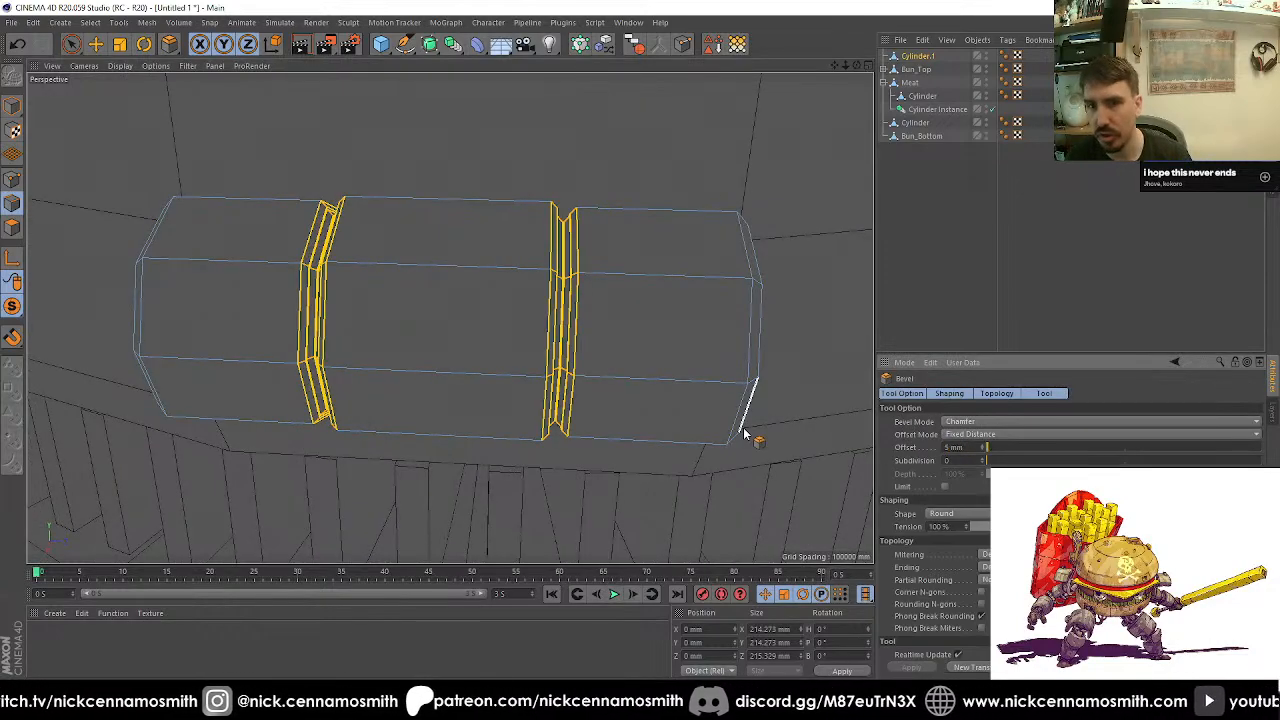
Step: In the Right view, box-select one groove's edges and scale them along the cylinder's length to about 16.72 mm wide
left_click_drag(389, 273, 382, 286, "alt")
scroll(320, 280, "down", 3)
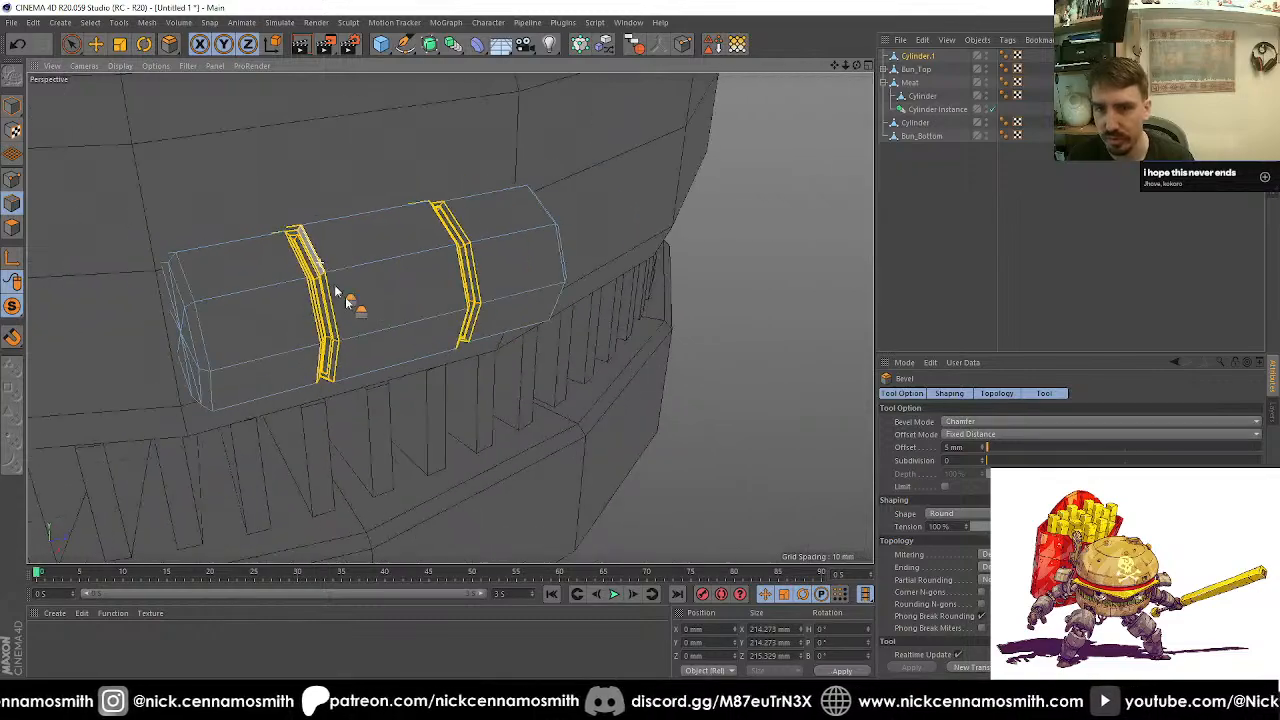
left_click_drag(408, 300, 440, 296, "alt")
key("F2")
key("F3")
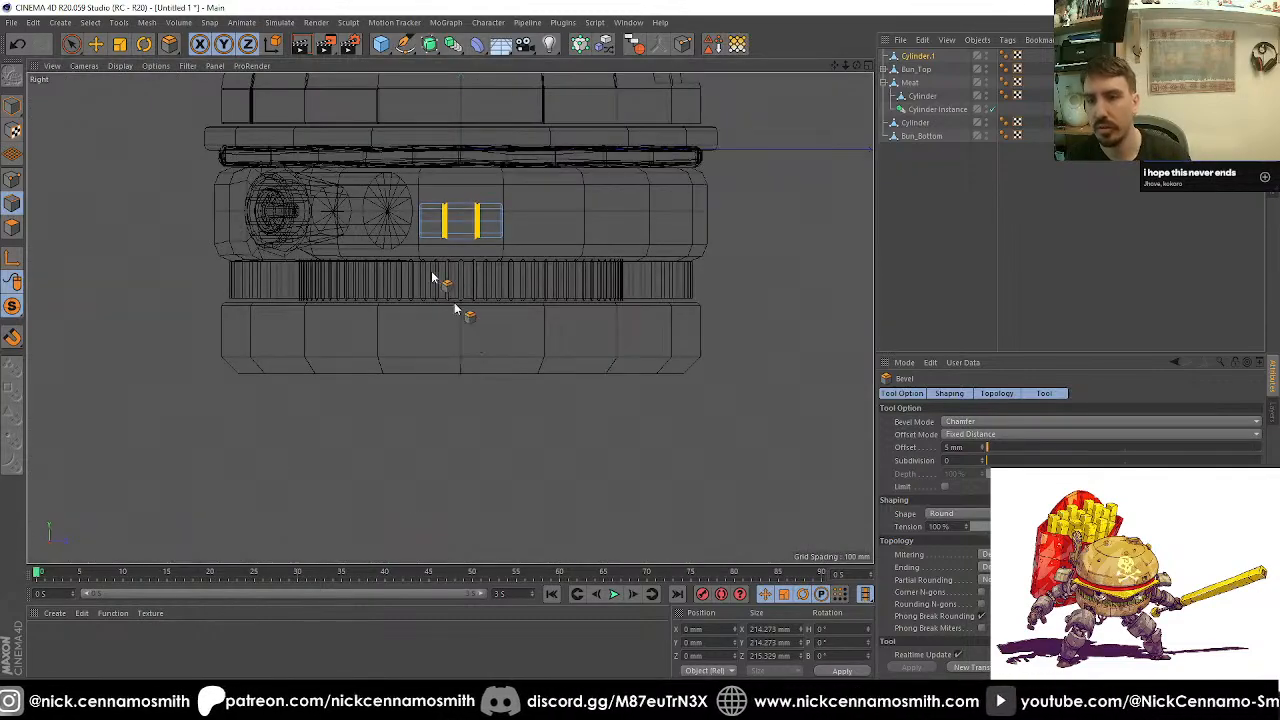
scroll(437, 280, "up", 6)
scroll(451, 320, "up", 5)
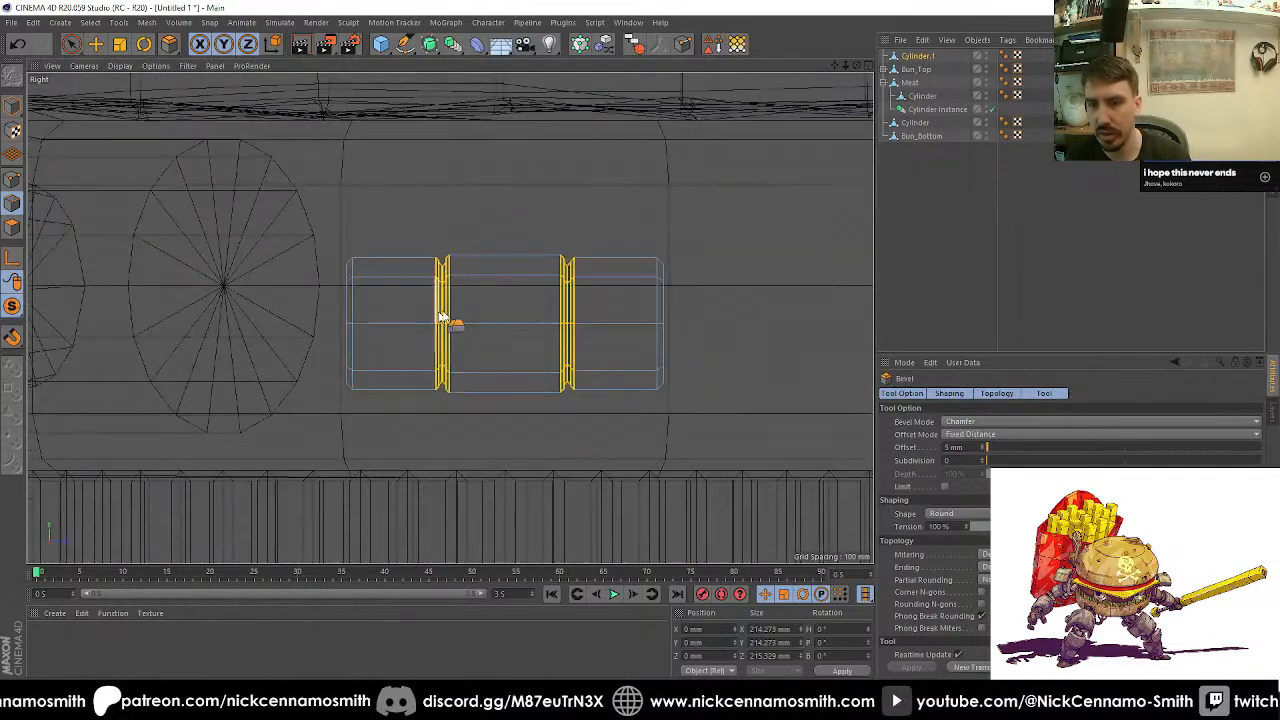
key("0")
left_click_drag(398, 188, 507, 515)
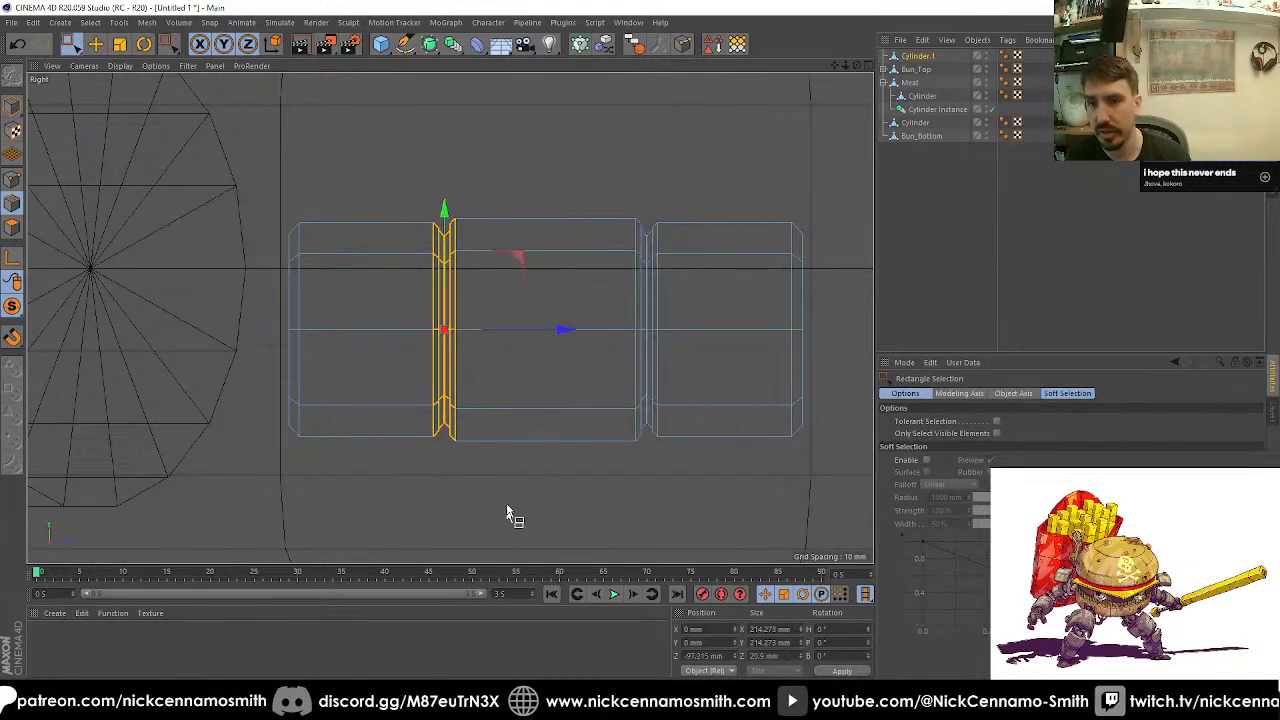
key("t")
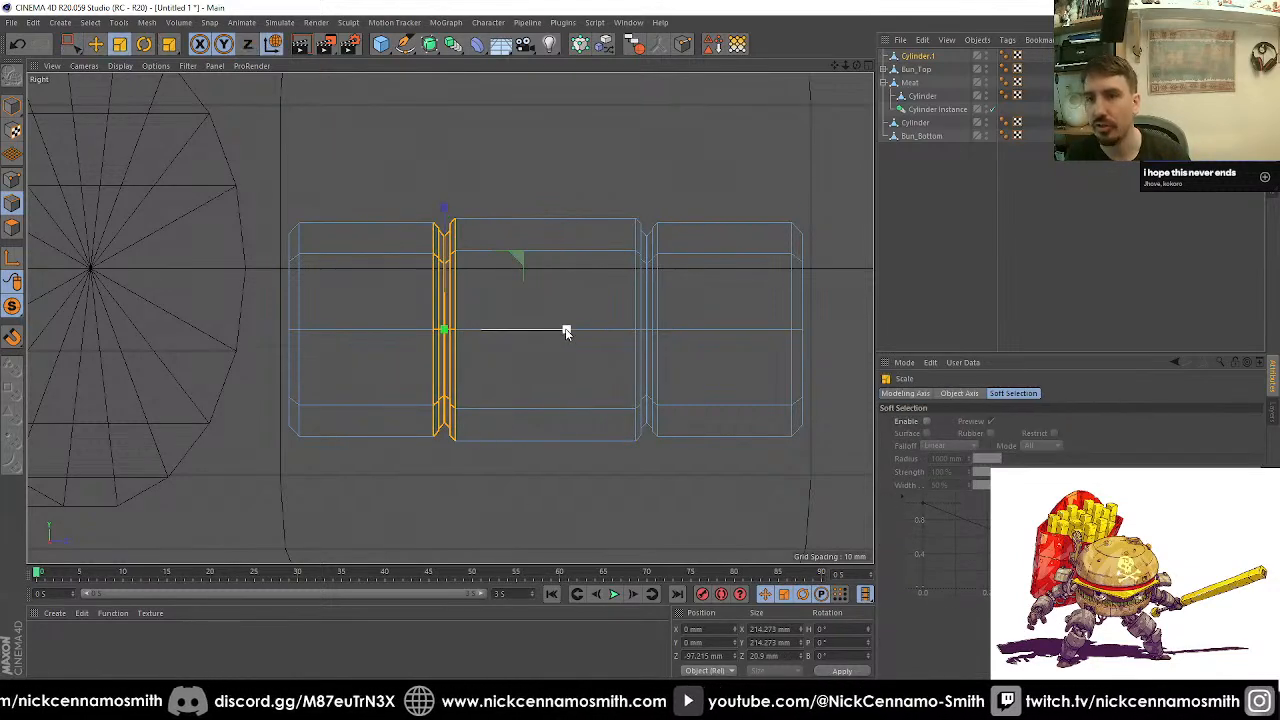
mouse_move(565, 335)
left_mouse_down()
mouse_move(536, 334)
mouse_move(567, 335)
mouse_move(549, 337)
left_mouse_up()
key("ctrl+z")
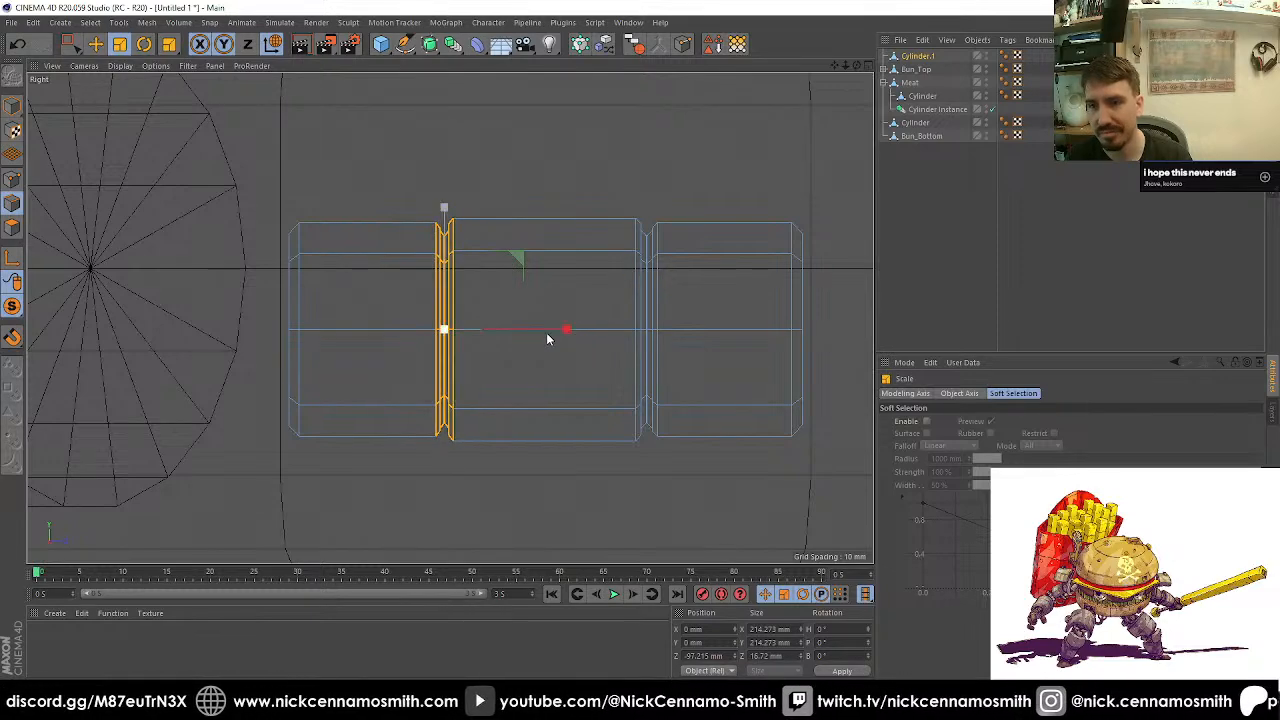
Step: Box-select the opposite groove's edges and narrow them along the cylinder's length to a matching 16.72 mm
key("0")
left_click_drag(600, 186, 677, 486)
key("t")
left_click_drag(768, 325, 734, 334)
Step: Switch to whole-object editing, select Cylinder.1, and examine how it sits on the burger body's side in perspective
key("F1")
scroll(430, 347, "down", 4)
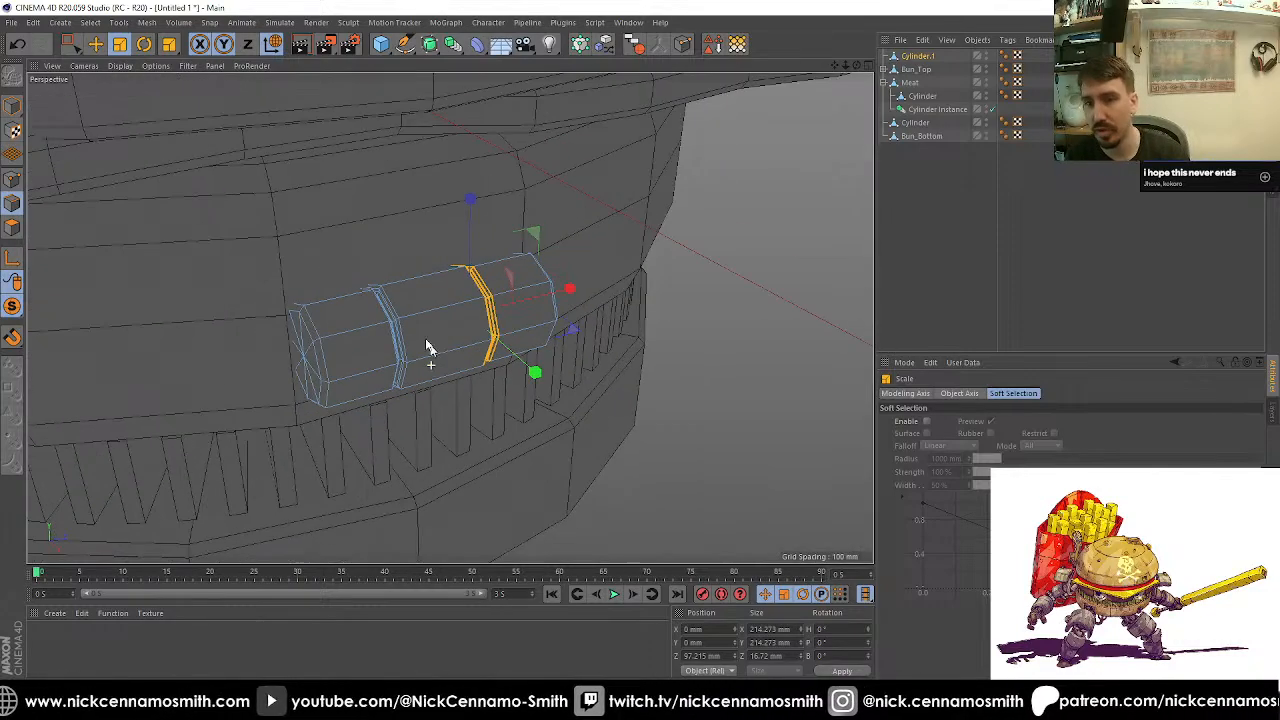
left_click_drag(430, 347, 451, 320, "alt")
scroll(372, 364, "up", 2)
middle_click_drag(451, 320, 535, 313, "alt")
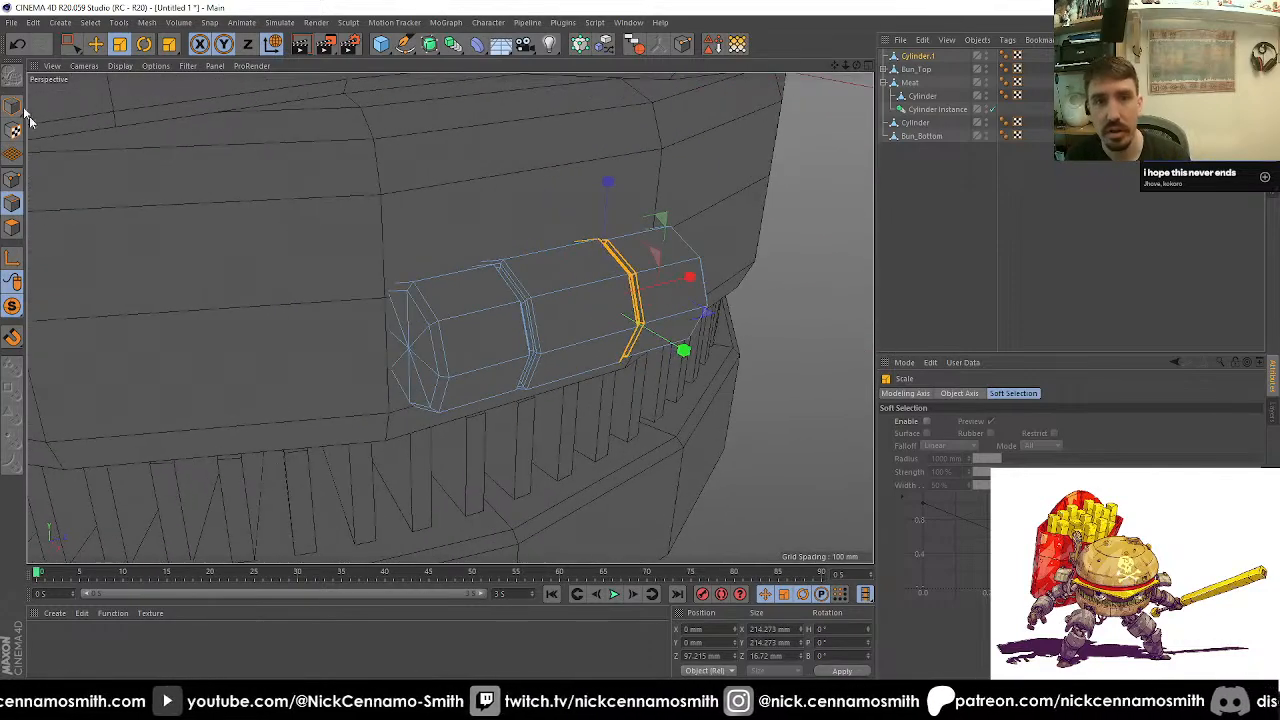
left_click(13, 106)
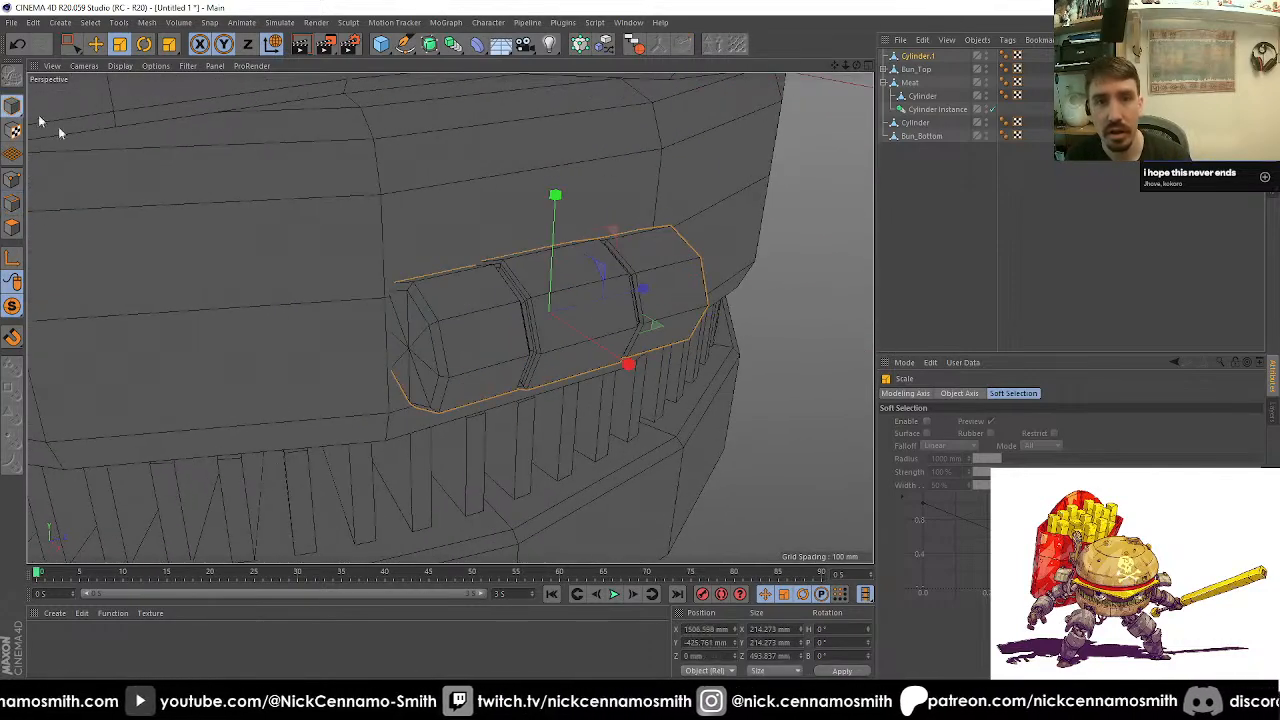
left_click(918, 56)
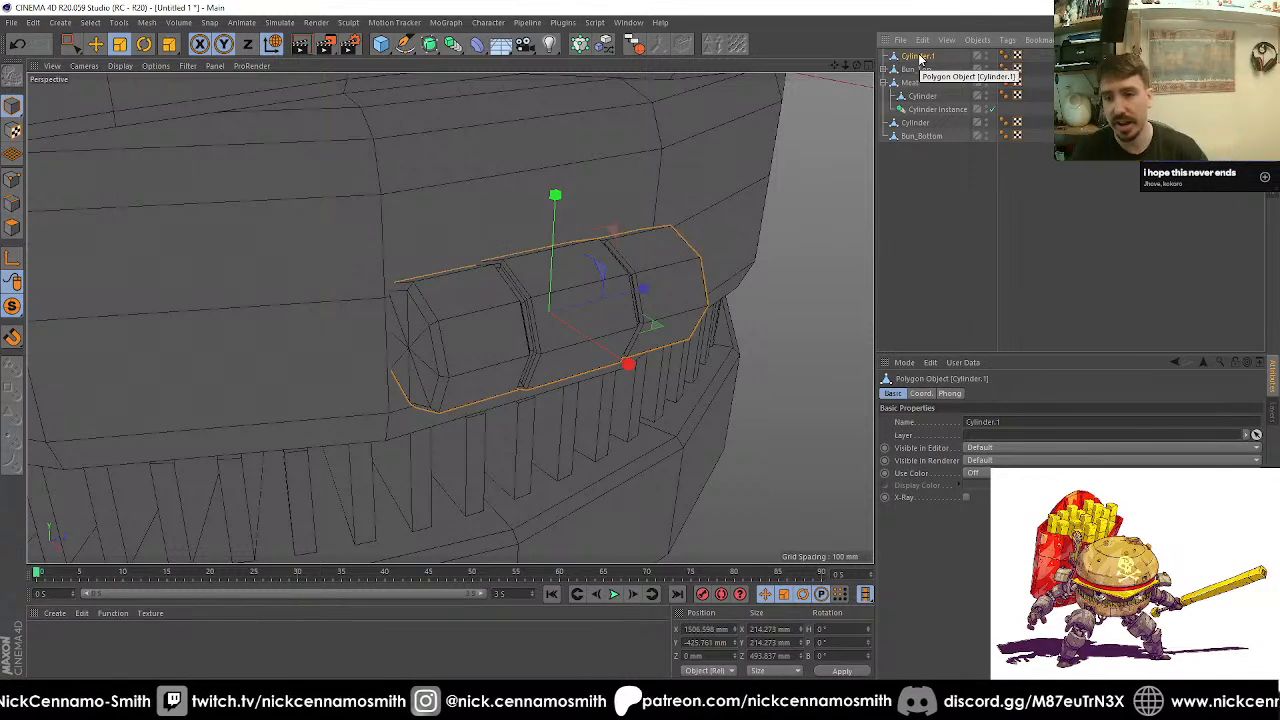
right_click_drag(791, 189, 692, 224, "alt")
left_click_drag(640, 269, 820, 258, "alt")
right_click_drag(765, 224, 690, 265, "alt")
left_click_drag(558, 275, 794, 274, "alt")
right_click_drag(794, 274, 654, 303, "alt")
middle_click_drag(712, 320, 603, 311, "alt")
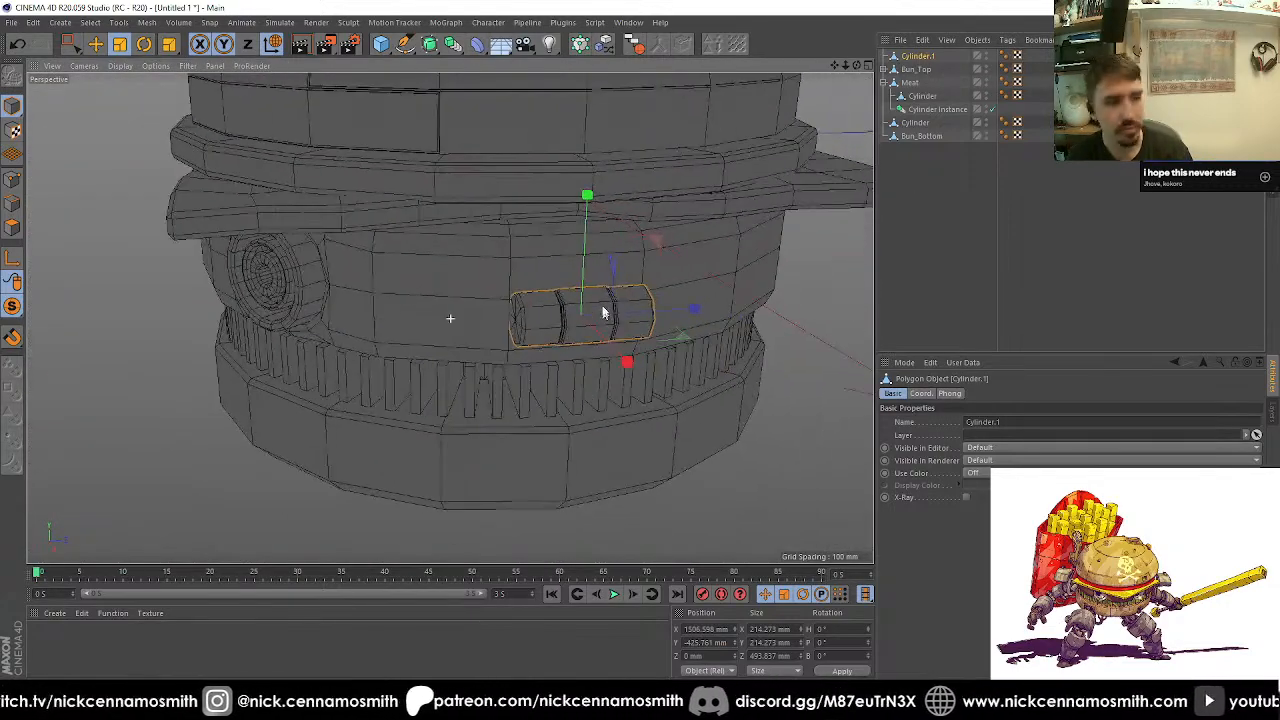
Step: Move the small horizontal cylinder outward from the burger patty to X about 1544 mm
right_click_drag(587, 310, 507, 303, "alt")
left_click_drag(493, 262, 200, 318, "alt")
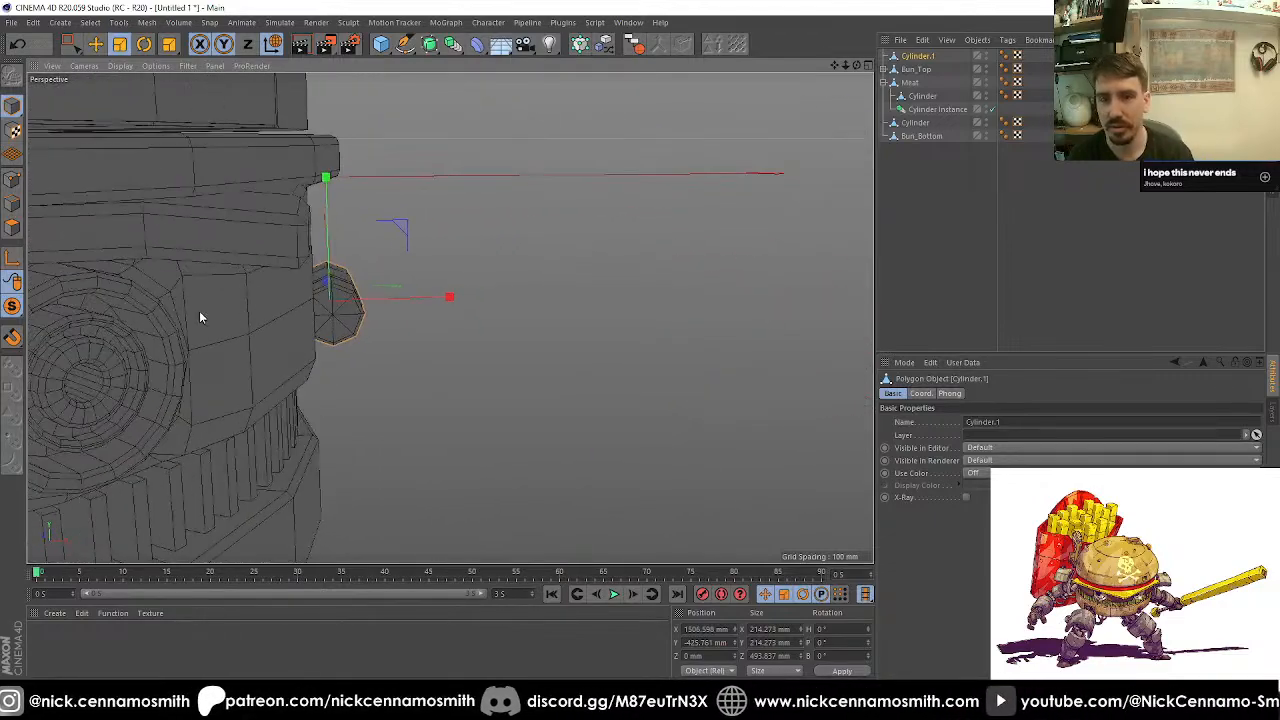
key("e")
left_click_drag(414, 297, 495, 360)
Step: Try enlarging only the small cylinder's diameter to about 279 mm, and undo the scaling
key("t")
key("e")
left_click_drag(448, 310, 664, 308, "alt")
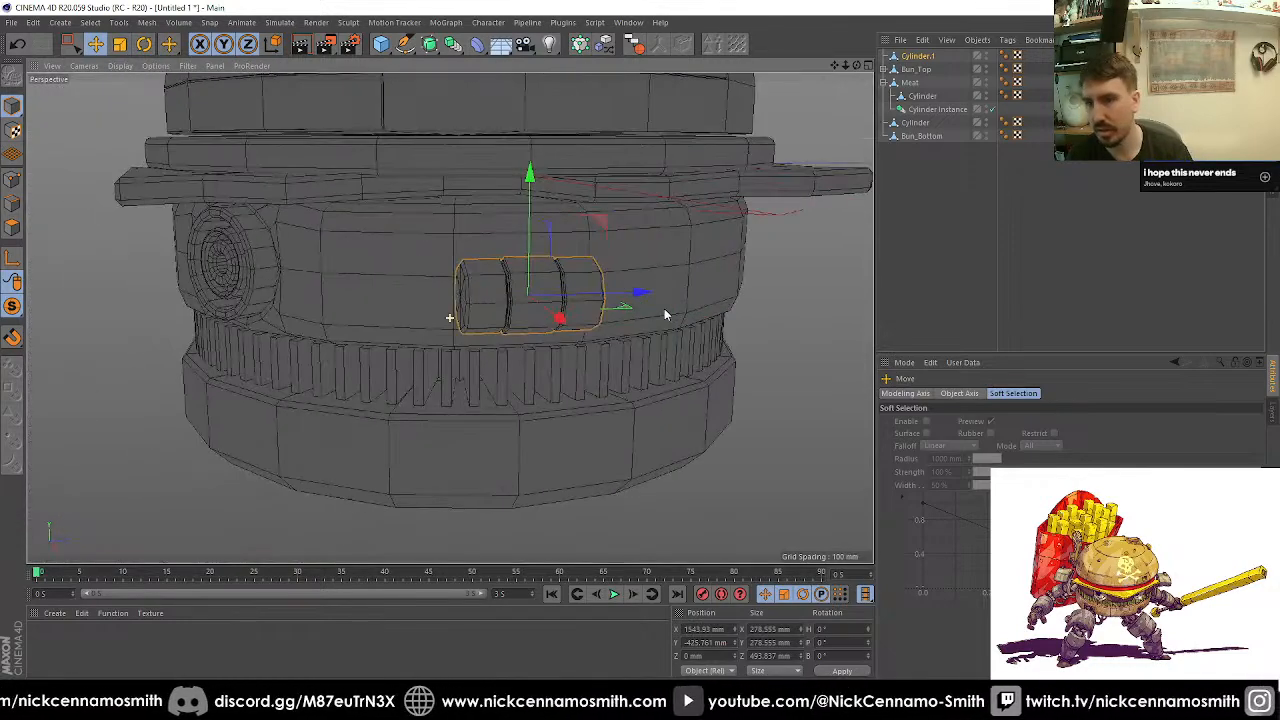
key("ctrl+z")
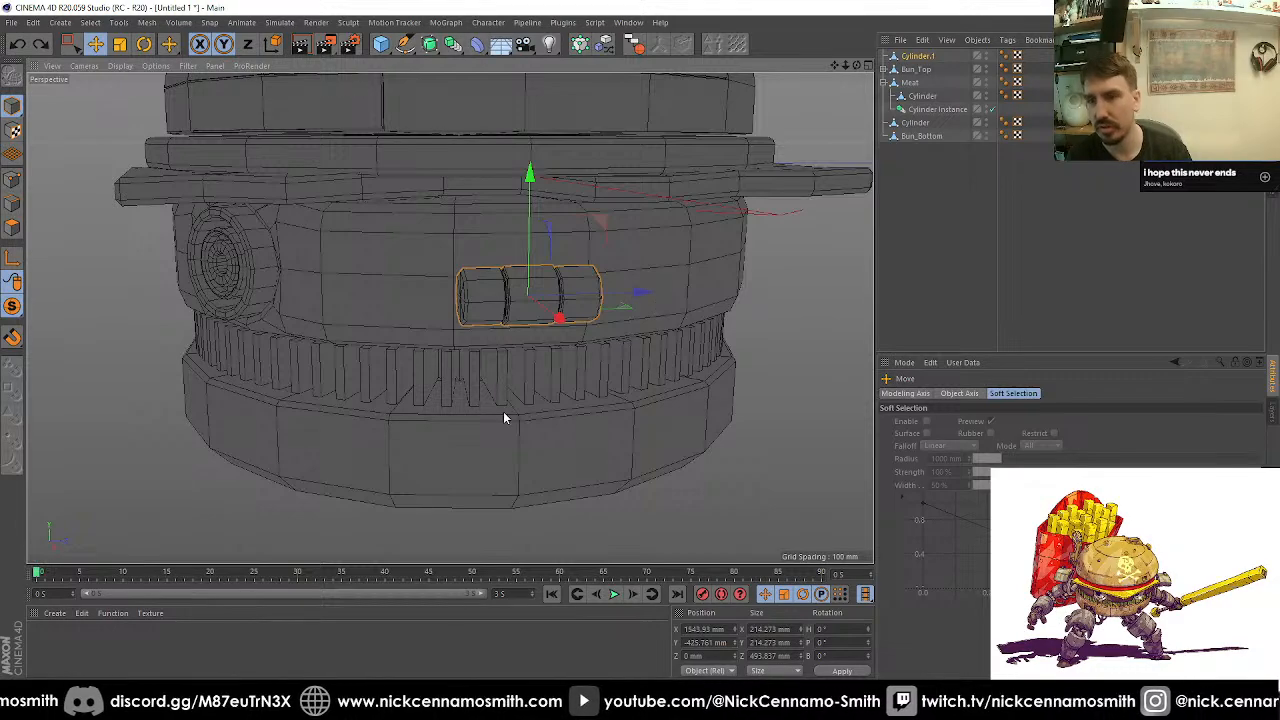
Step: Scale the small cylinder uniformly to about 279 mm in diameter and 642 mm long
key("t")
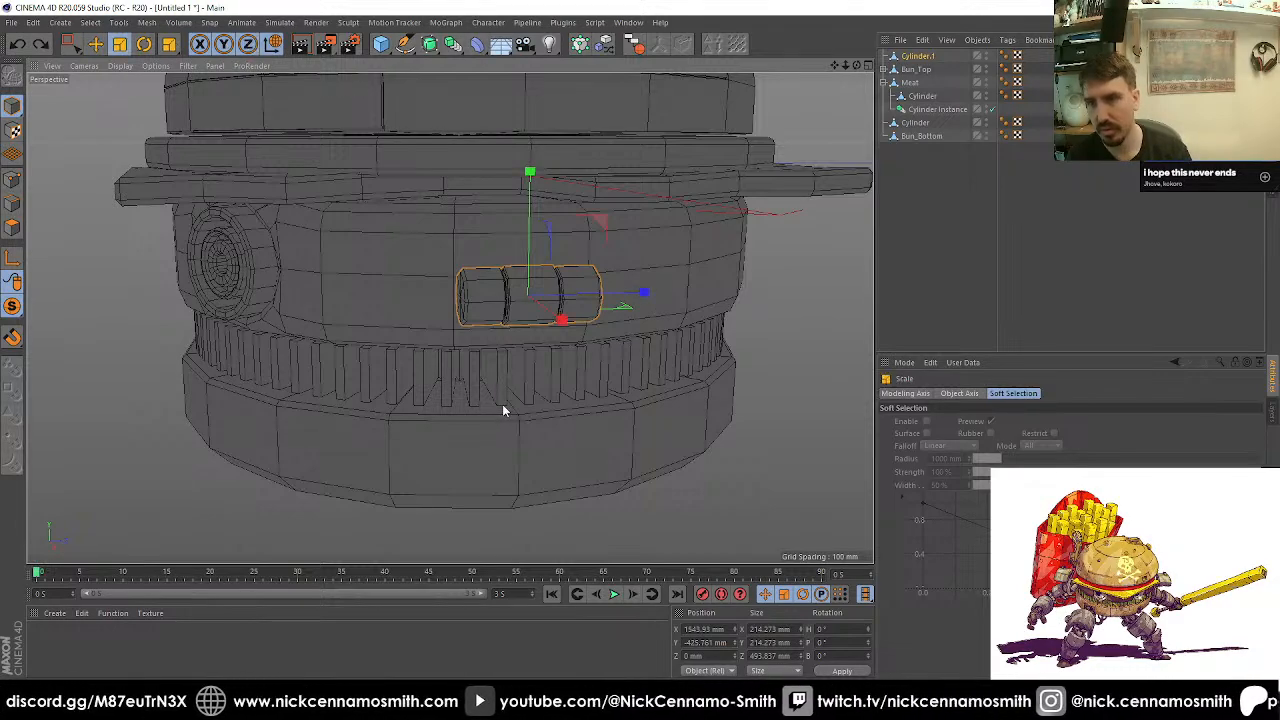
left_click_drag(502, 404, 443, 318)
middle_click_drag(443, 318, 348, 305, "alt")
Step: Add a Cylinder primitive and place it beside the small cylinder in the front view, at X about 1800 mm
left_click_drag(385, 43, 643, 63)
key("F2")
key("F3")
key("F4")
scroll(329, 294, "down", 3)
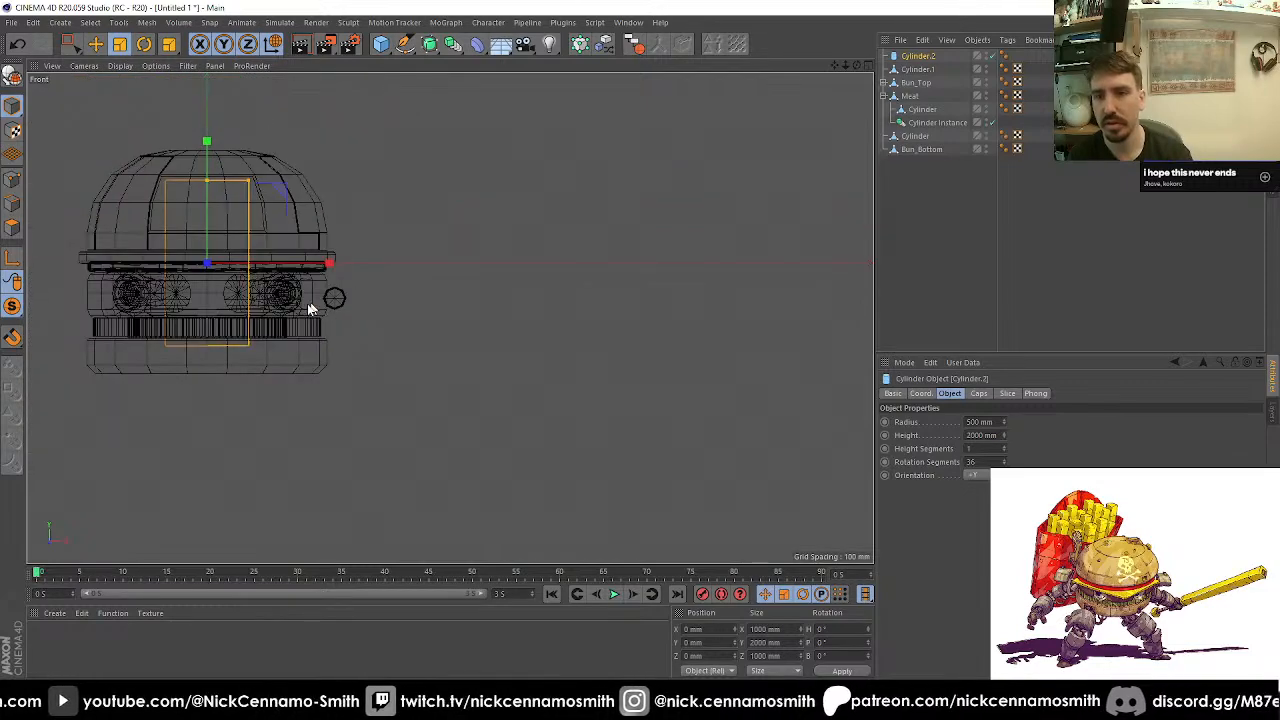
scroll(471, 283, "up", 6)
key("e")
left_click_drag(480, 280, 479, 316)
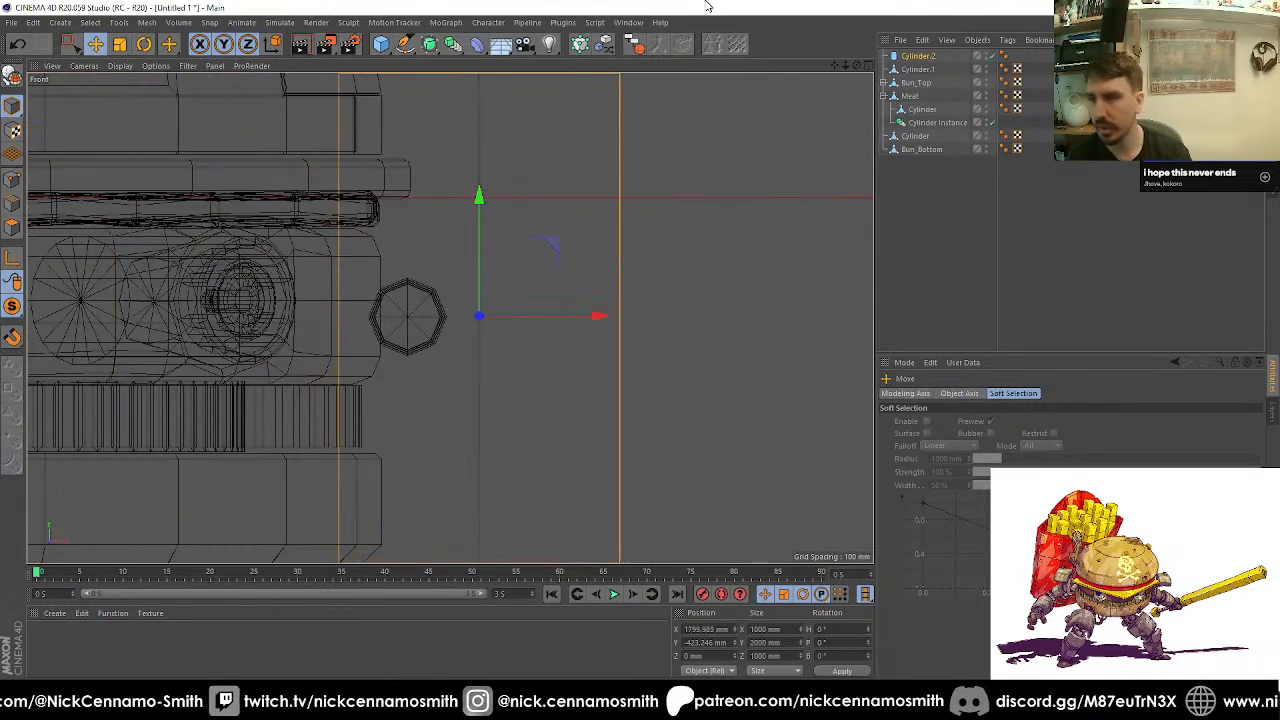
Step: Rename the small horizontal cylinder, Cylinder.1, as Shoulder Join
left_click(918, 69)
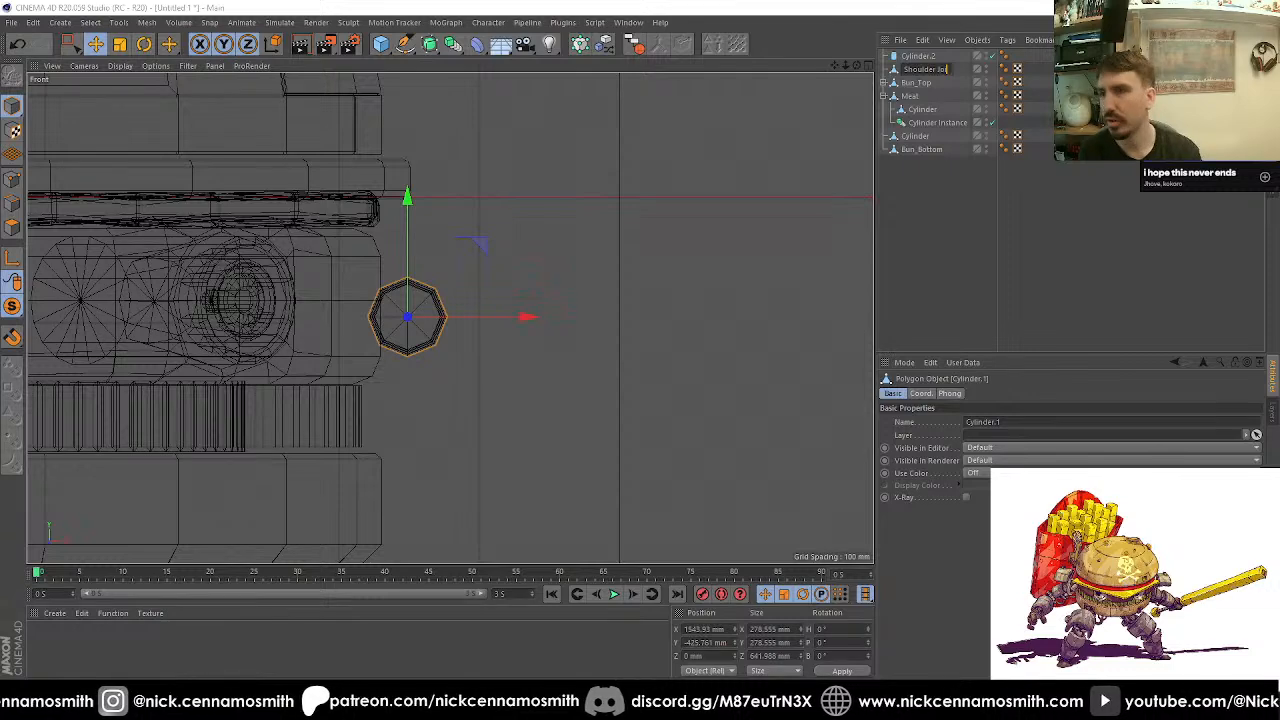
type("Shoulder Join")
key("Return")
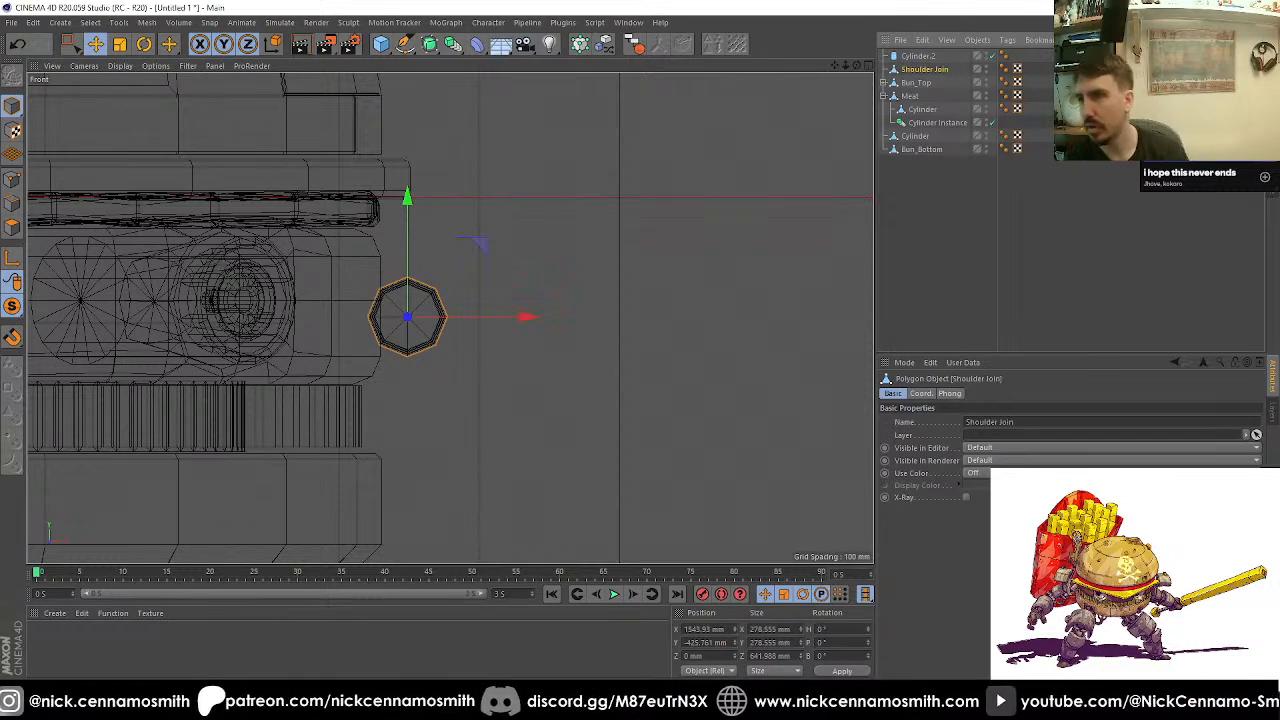
Step: Orient the new cylinder along +X and resize it to a disc about 137 mm high with a radius of about 255 mm
left_click(918, 56)
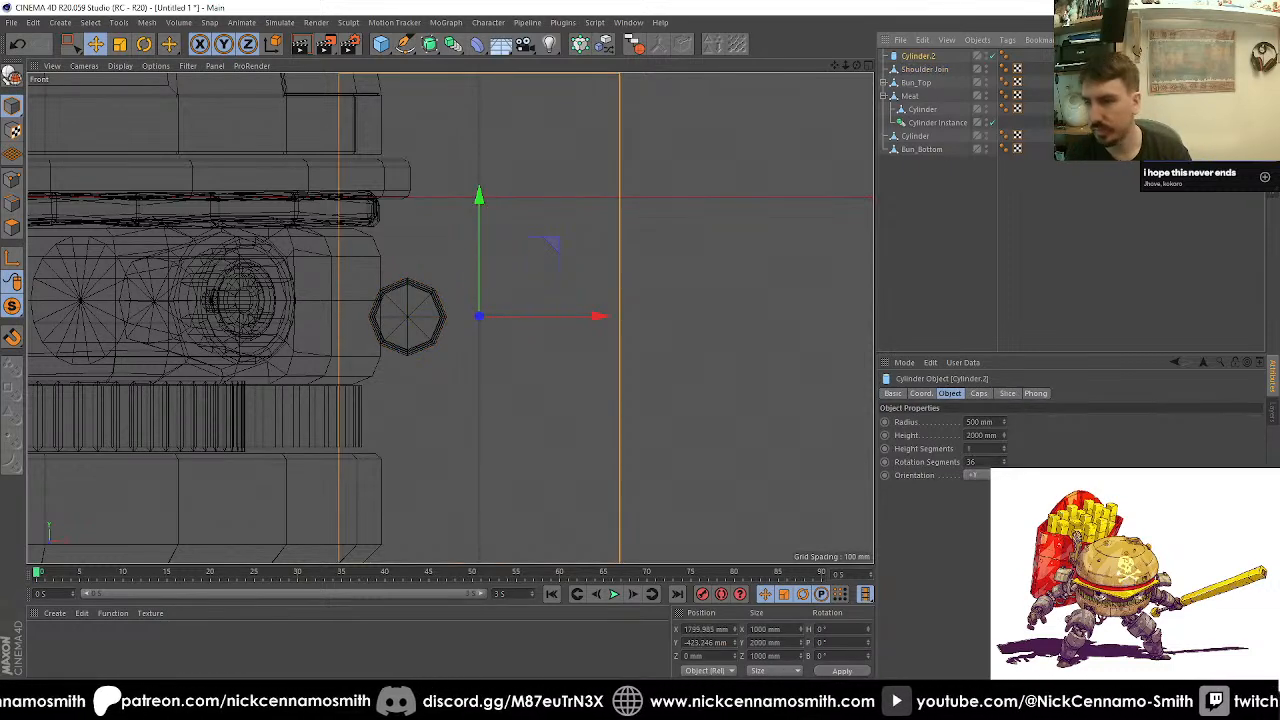
left_click(975, 476)
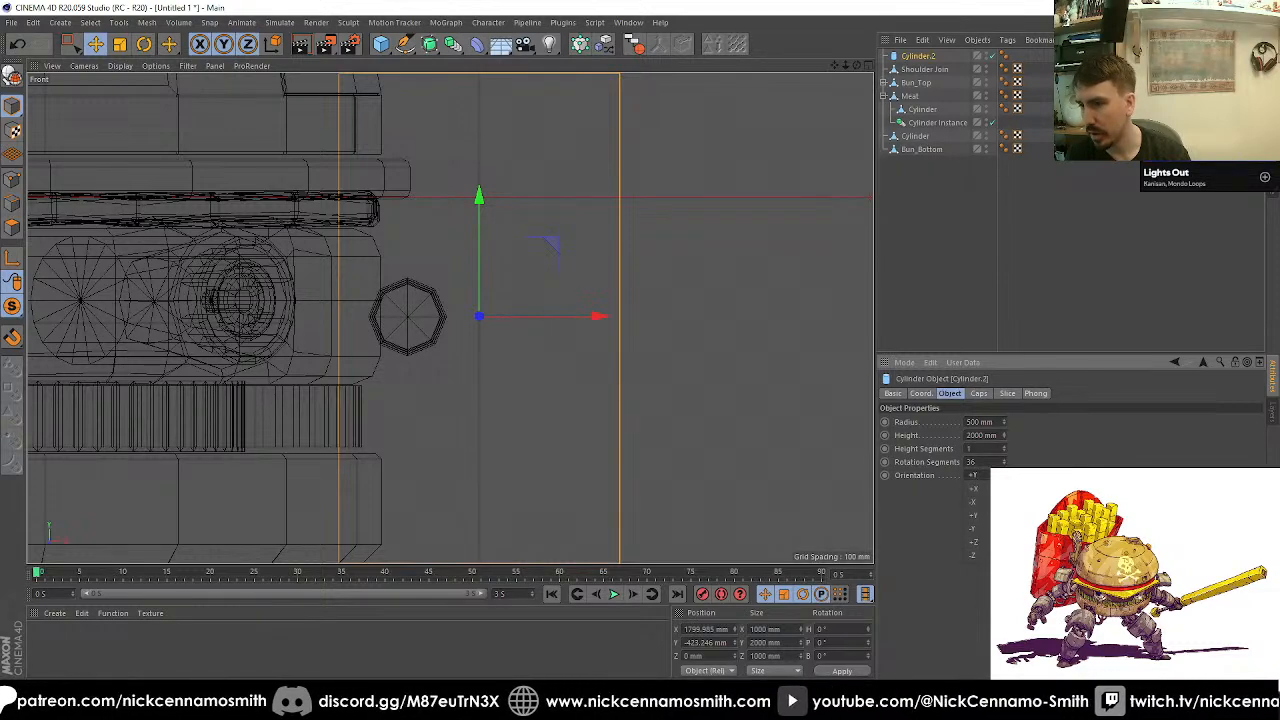
left_click(973, 488)
left_click_drag(763, 318, 505, 316)
left_click_drag(505, 461, 497, 400)
scroll(446, 294, "up", 3)
left_click_drag(522, 325, 518, 330)
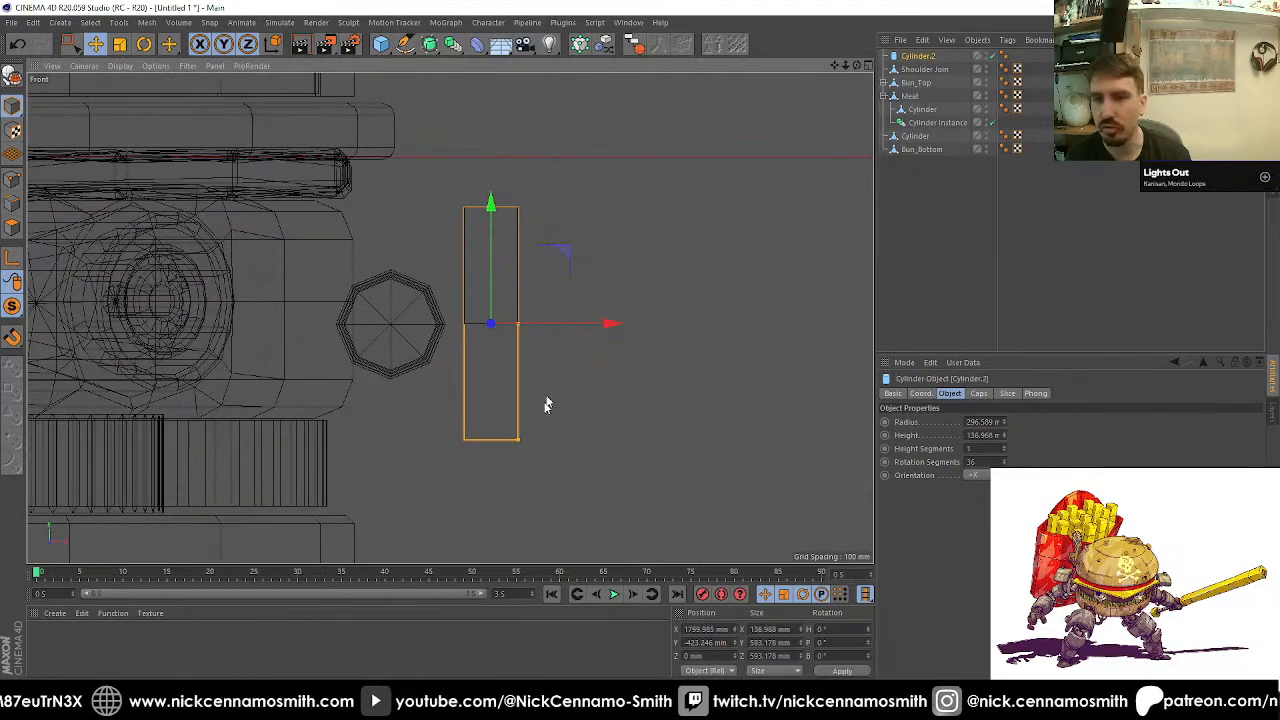
left_click_drag(519, 443, 511, 428)
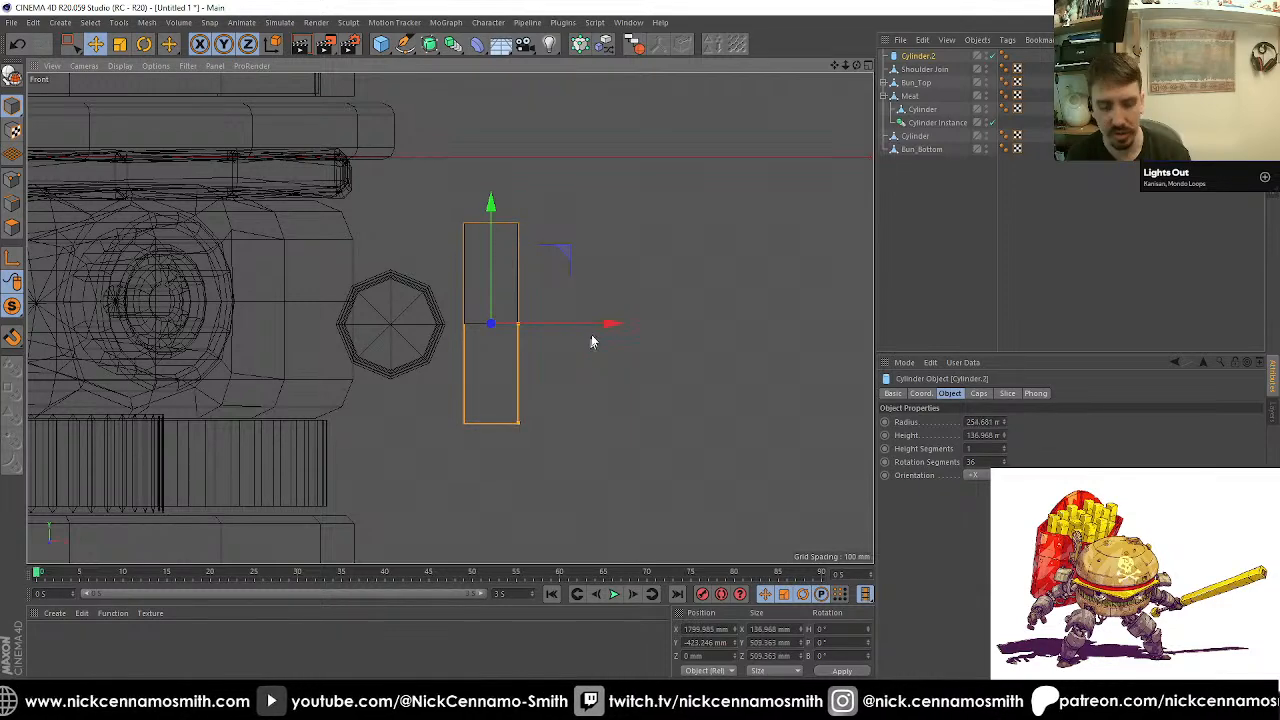
Step: Move the disc closer to the shoulder join, to X about 1742 mm, and set its rotation segments to 18
left_click_drag(606, 323, 587, 324)
key("F1")
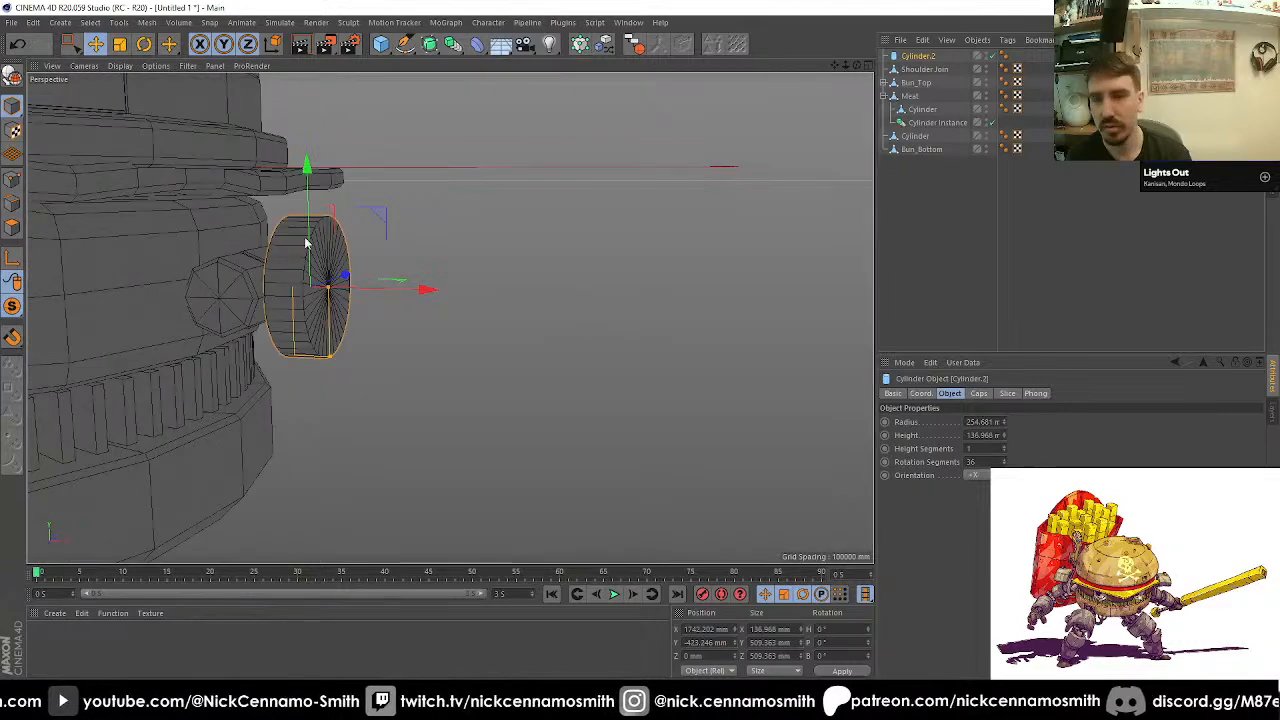
left_click_drag(304, 237, 373, 221, "alt")
left_click(970, 462)
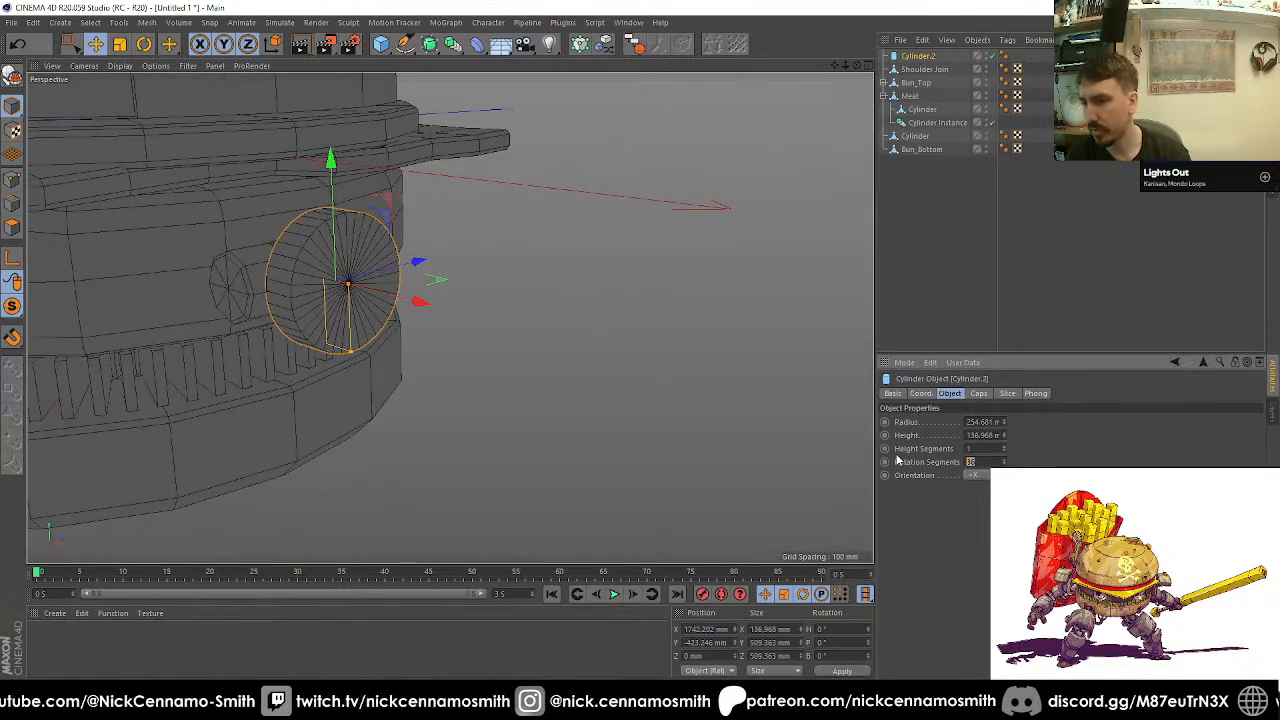
type("18")
key("Return")
left_click_drag(427, 248, 440, 303, "alt")
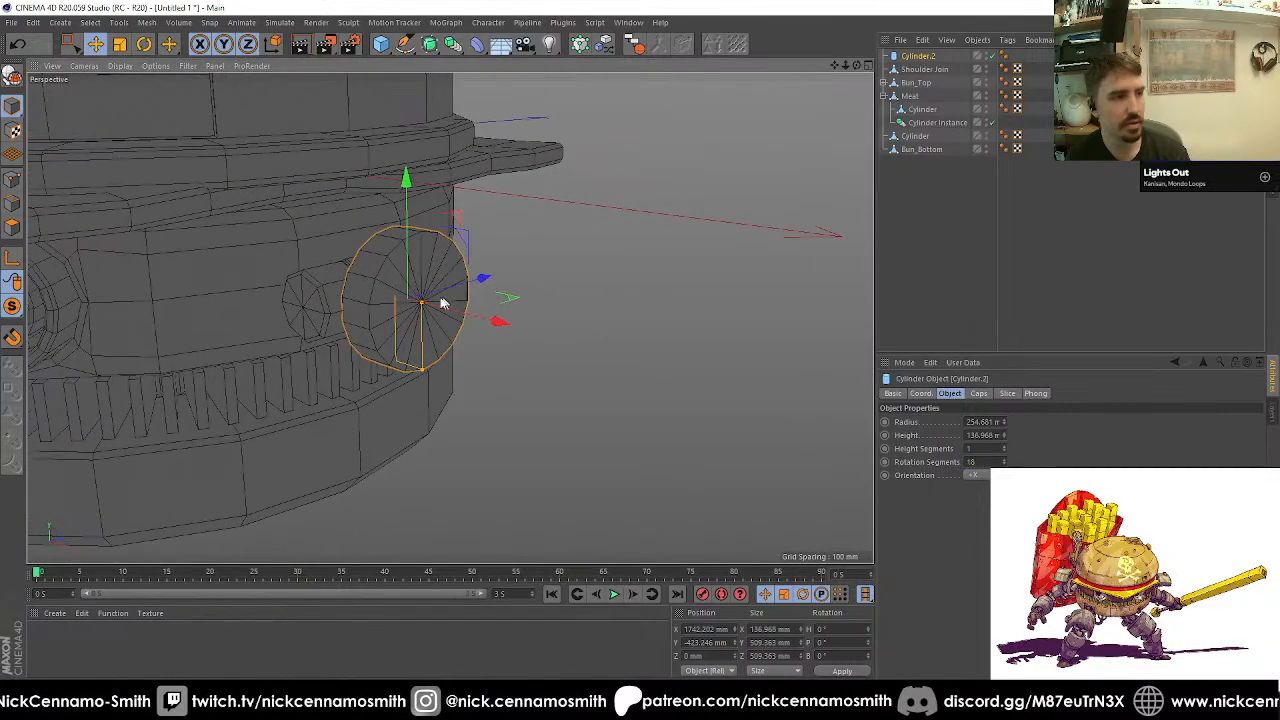
Step: Make the disc editable and switch to polygon editing
scroll(441, 303, "up", 2)
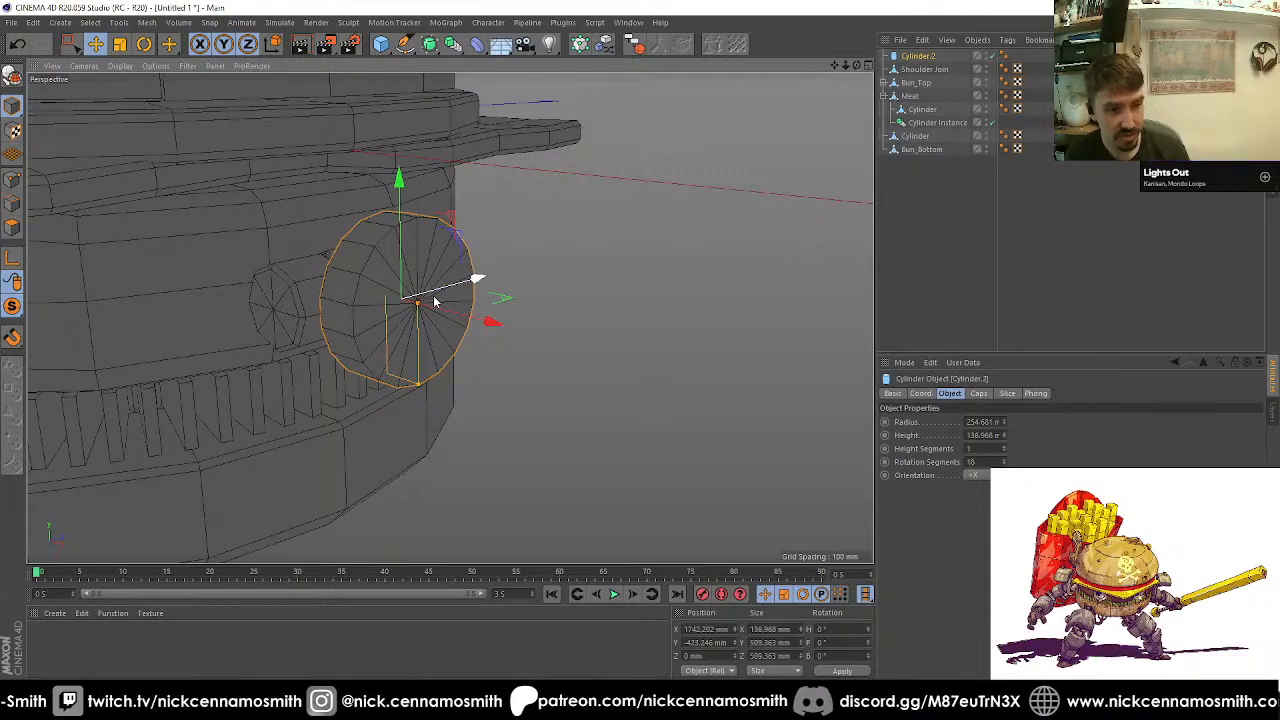
left_click_drag(420, 258, 241, 218, "alt")
left_click(12, 75)
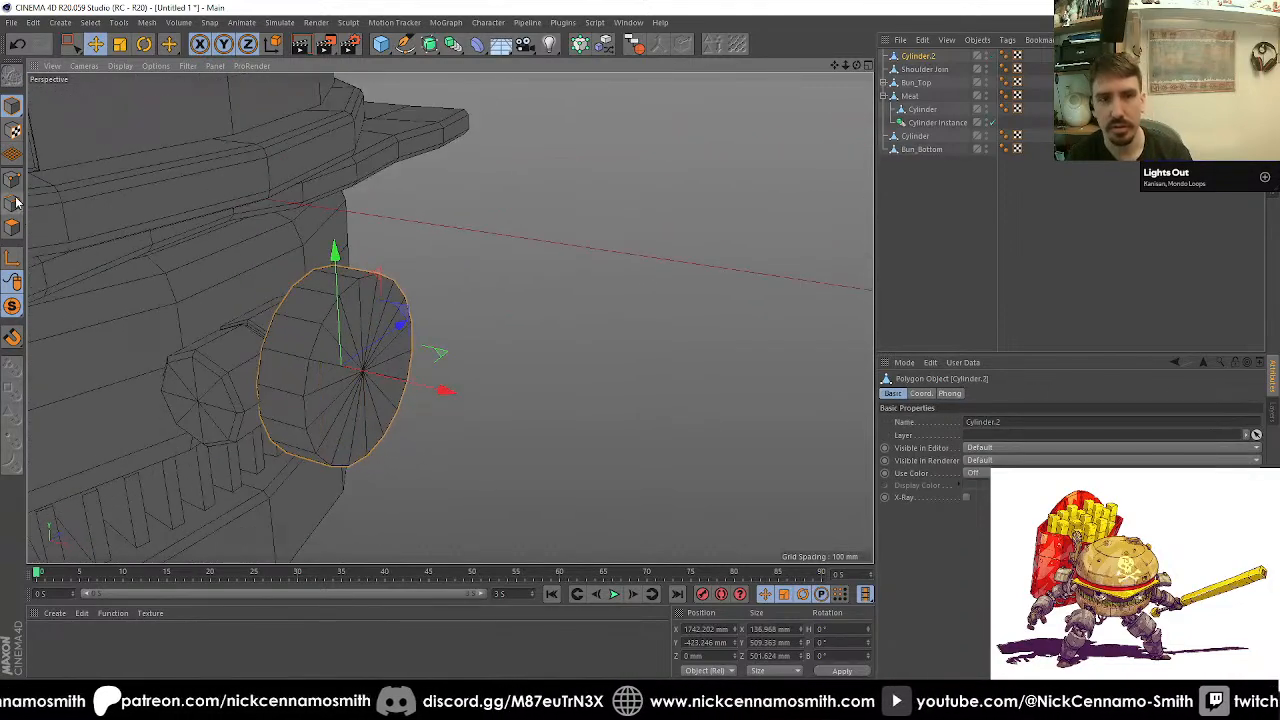
left_click(13, 181)
left_click(13, 181)
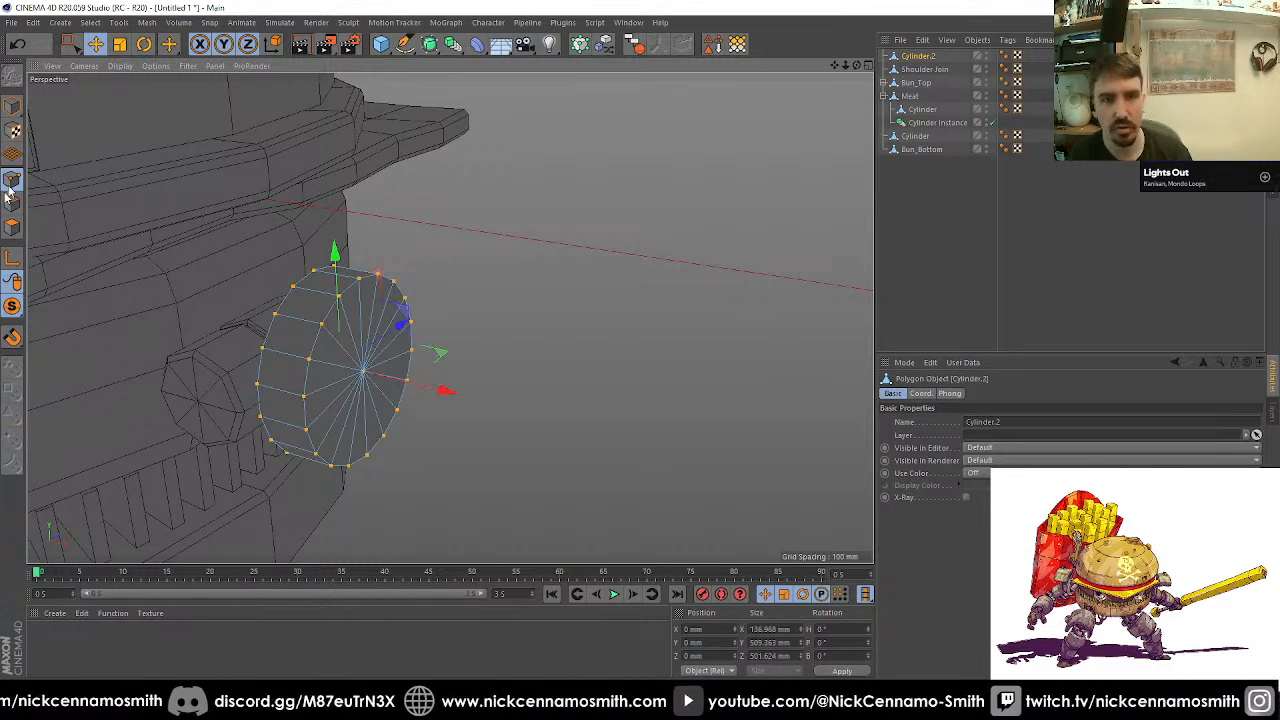
left_click(14, 230)
mouse_move(435, 348)
left_mouse_down("alt")
mouse_move(380, 329)
mouse_move(411, 277)
left_mouse_up("alt")
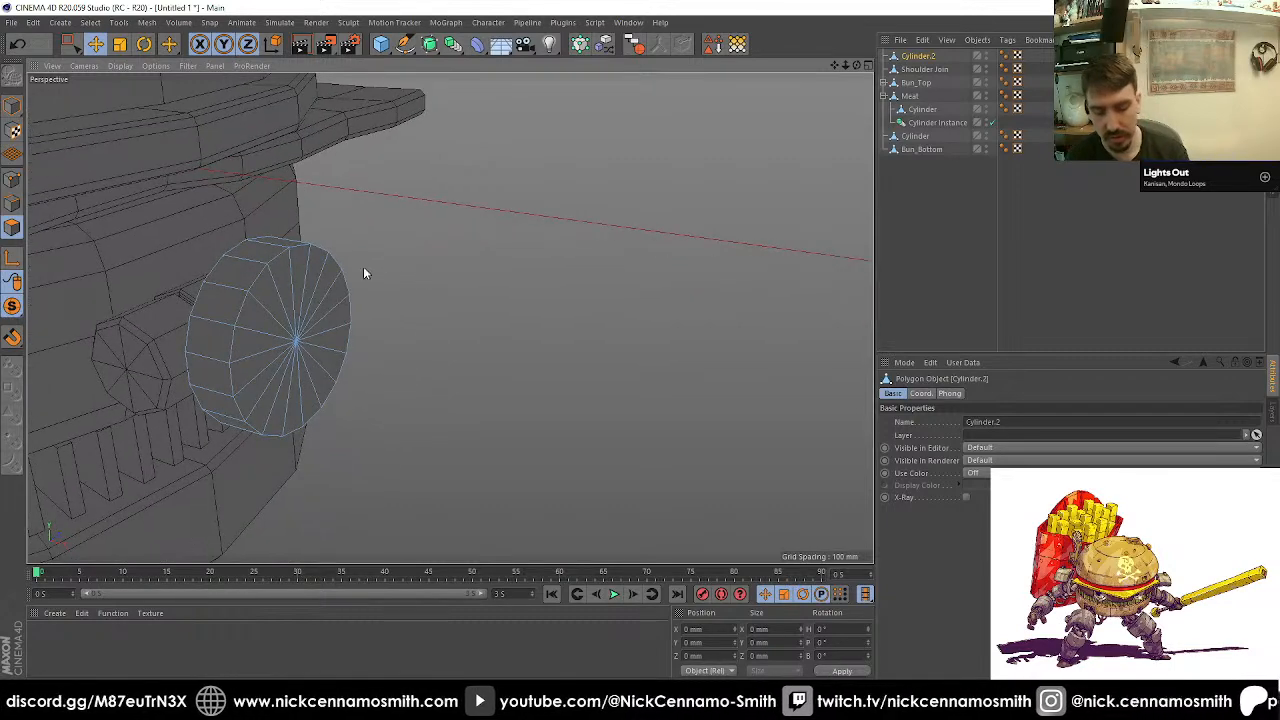
Step: Select the disc's outer cap polygons and inset them 85 mm with Extrude Inner
key("i")
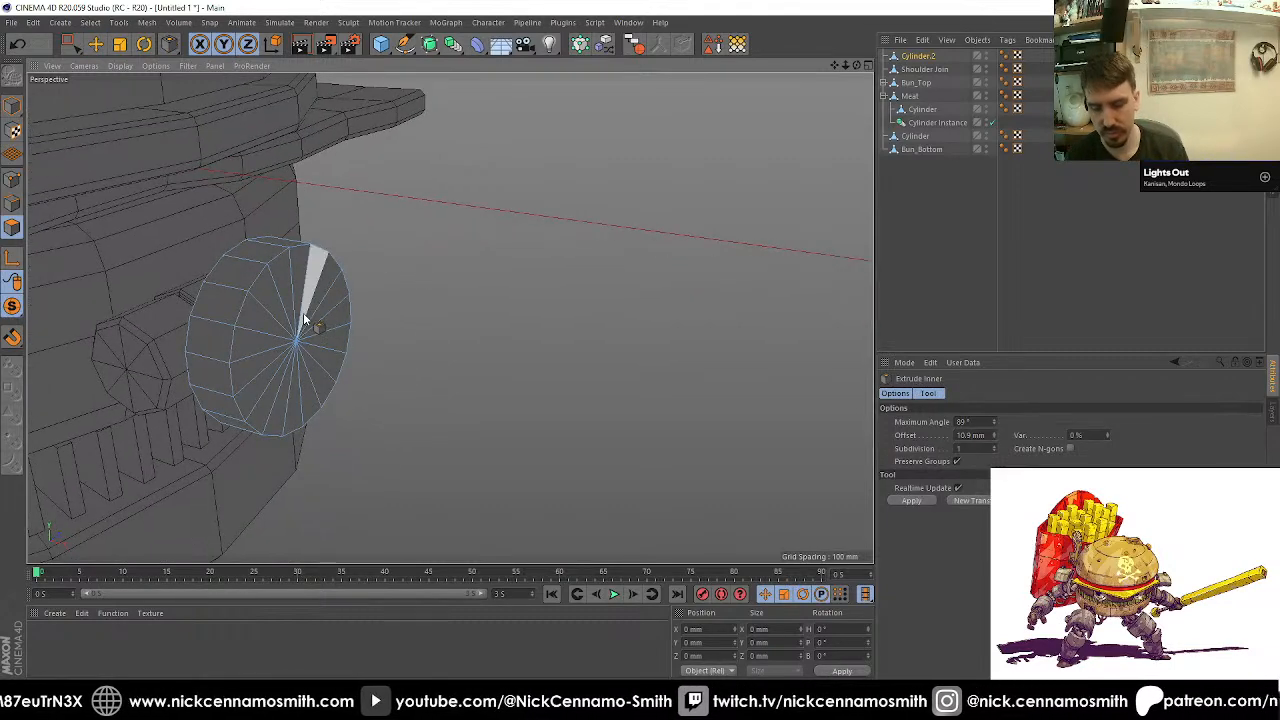
key("9")
mouse_move(304, 316)
left_mouse_down()
mouse_move(291, 343)
mouse_move(309, 328)
left_mouse_up()
key("i")
left_click_drag(421, 362, 371, 362)
Step: Extrude the inset cap outward 818 mm to form the arm shaft
left_click_drag(472, 356, 383, 362, "alt")
right_click_drag(382, 358, 360, 384, "alt")
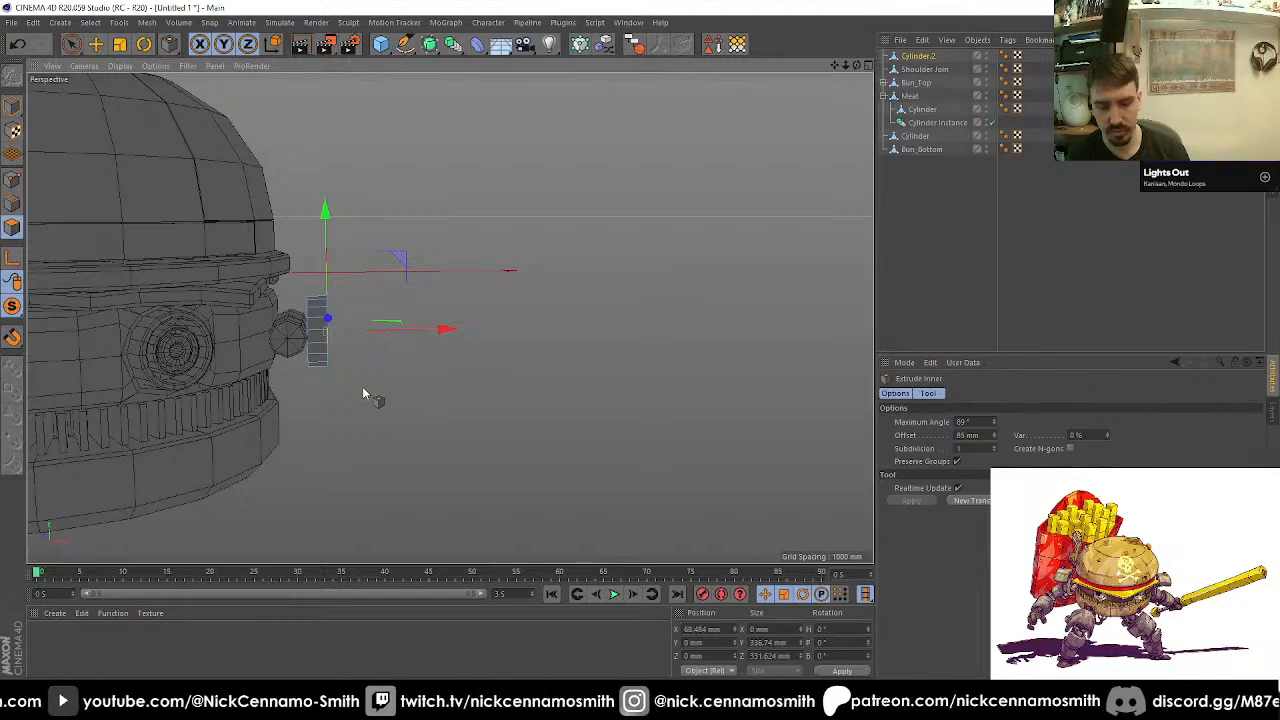
key("d")
left_click_drag(362, 386, 476, 386)
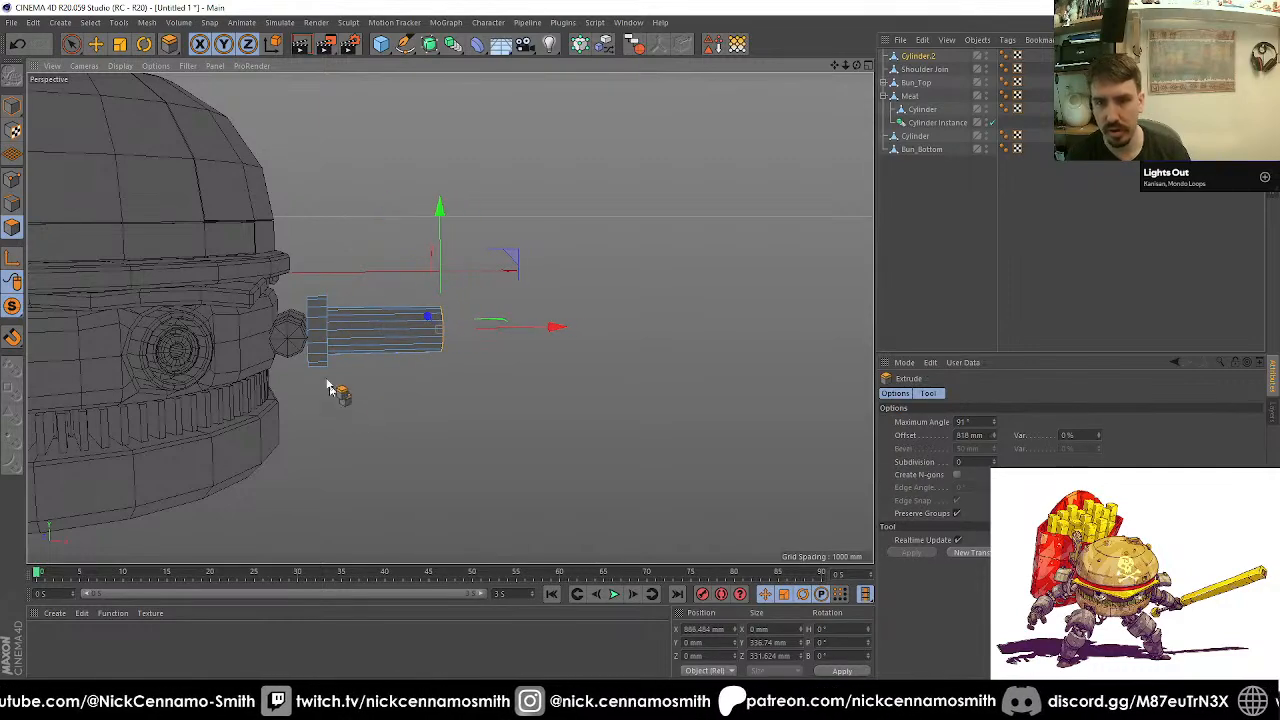
Step: Add the shaft's side polygons to the selection and scale it only in Y and Z to about 236 by 232 mm
left_click_drag(403, 303, 485, 291, "alt")
key("u")
key("l")
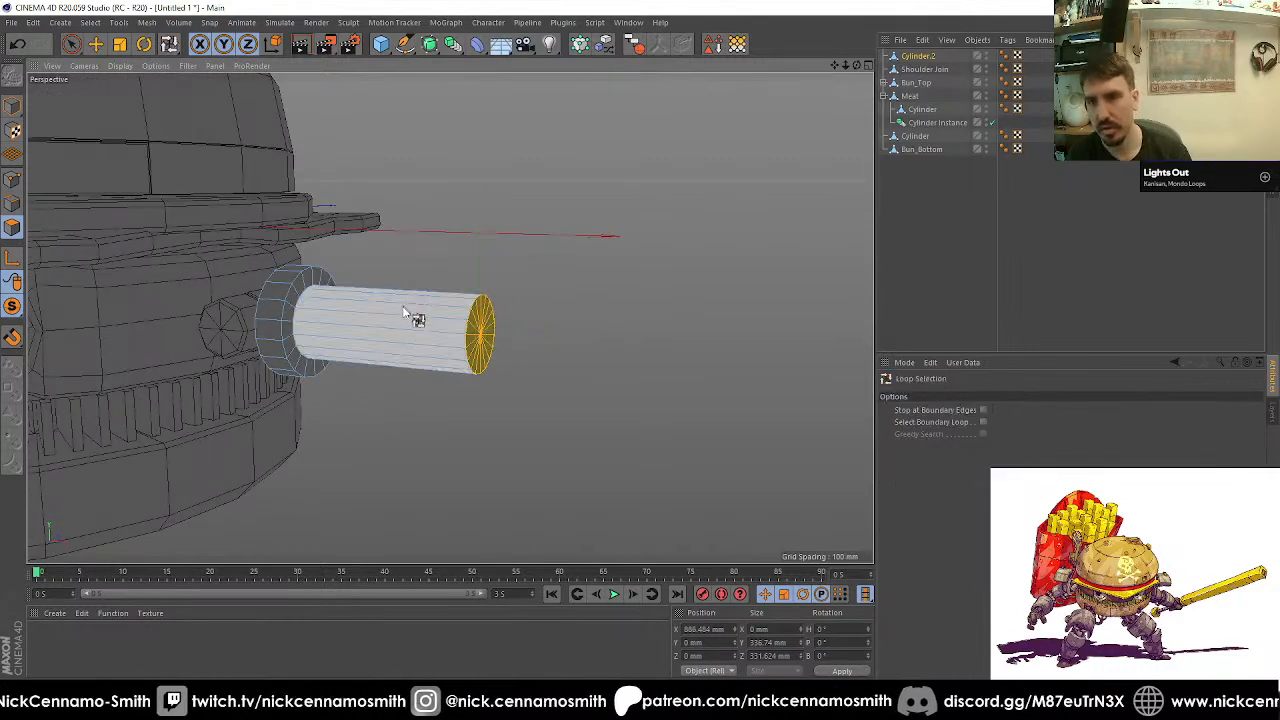
left_click(404, 314, "shift")
key("t")
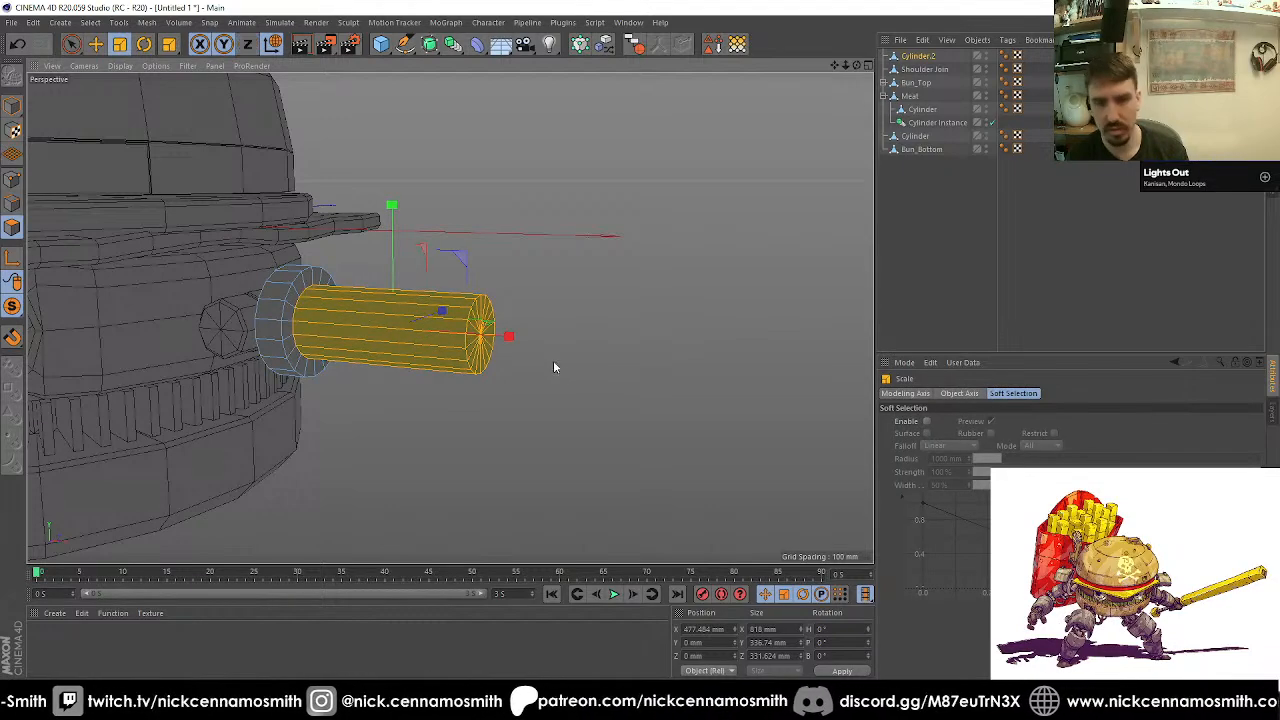
key("z")
key("x")
key("y")
key("y")
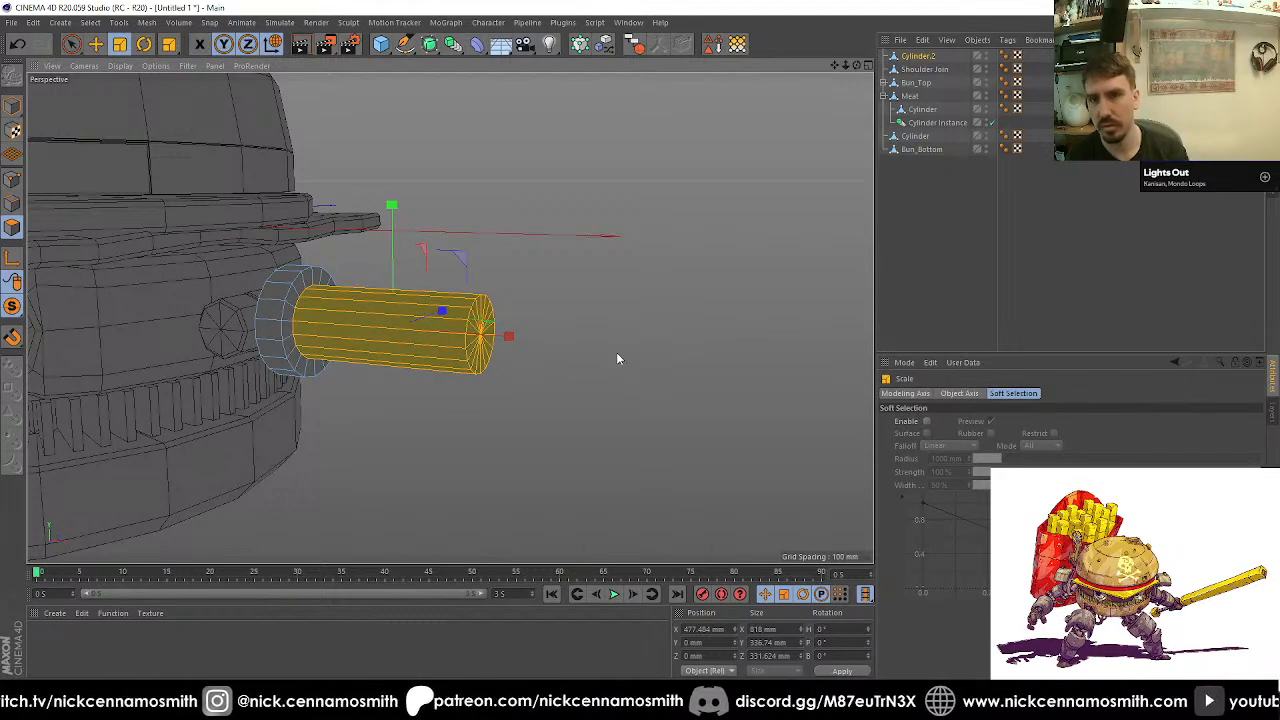
left_click_drag(617, 358, 464, 420)
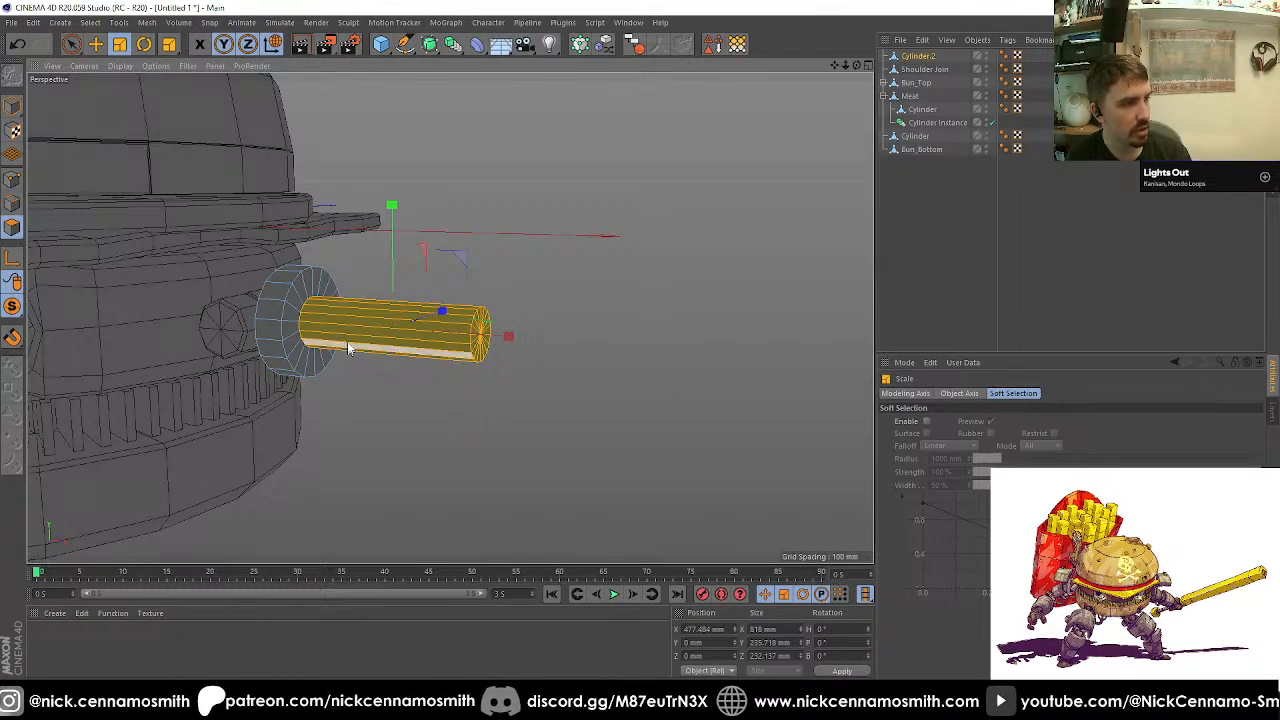
Step: Select the disc's outer ring face together with the shaft and move them inward along X to about 418 mm, thinning the disc
left_click_drag(432, 330, 234, 264, "alt")
scroll(368, 326, "up", 3)
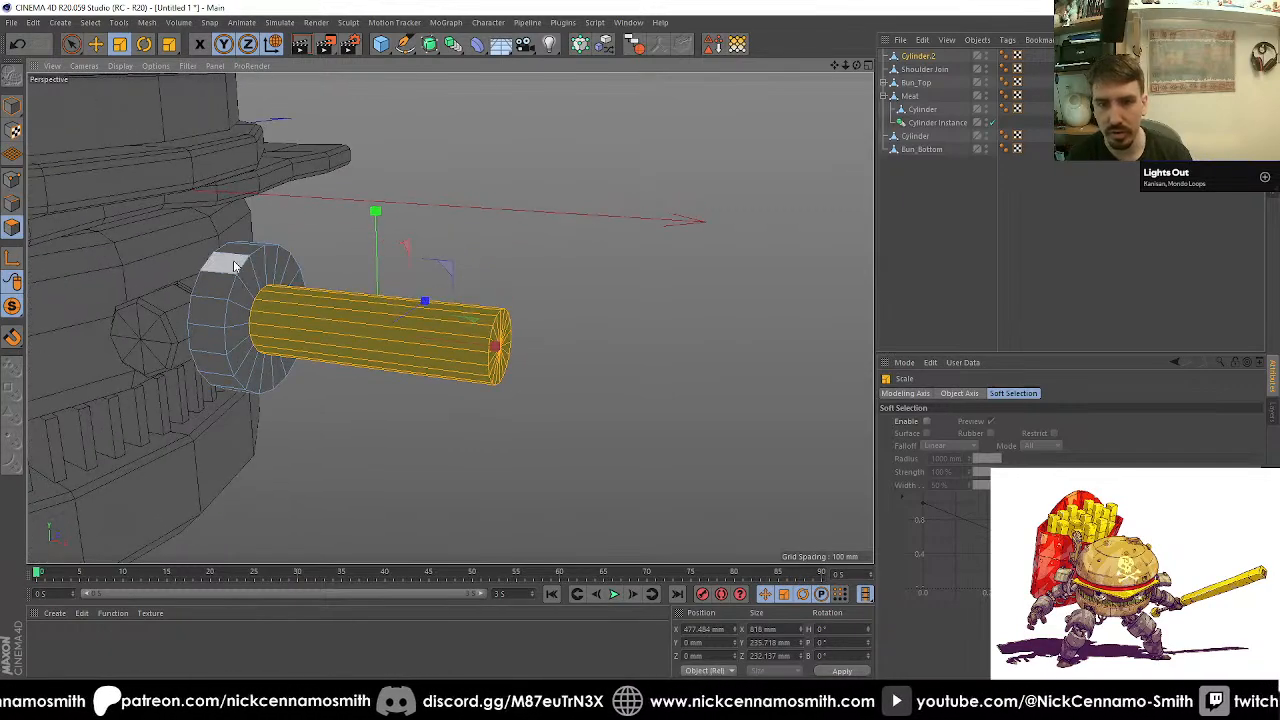
middle_click_drag(246, 268, 305, 290, "alt")
scroll(305, 293, "up", 2)
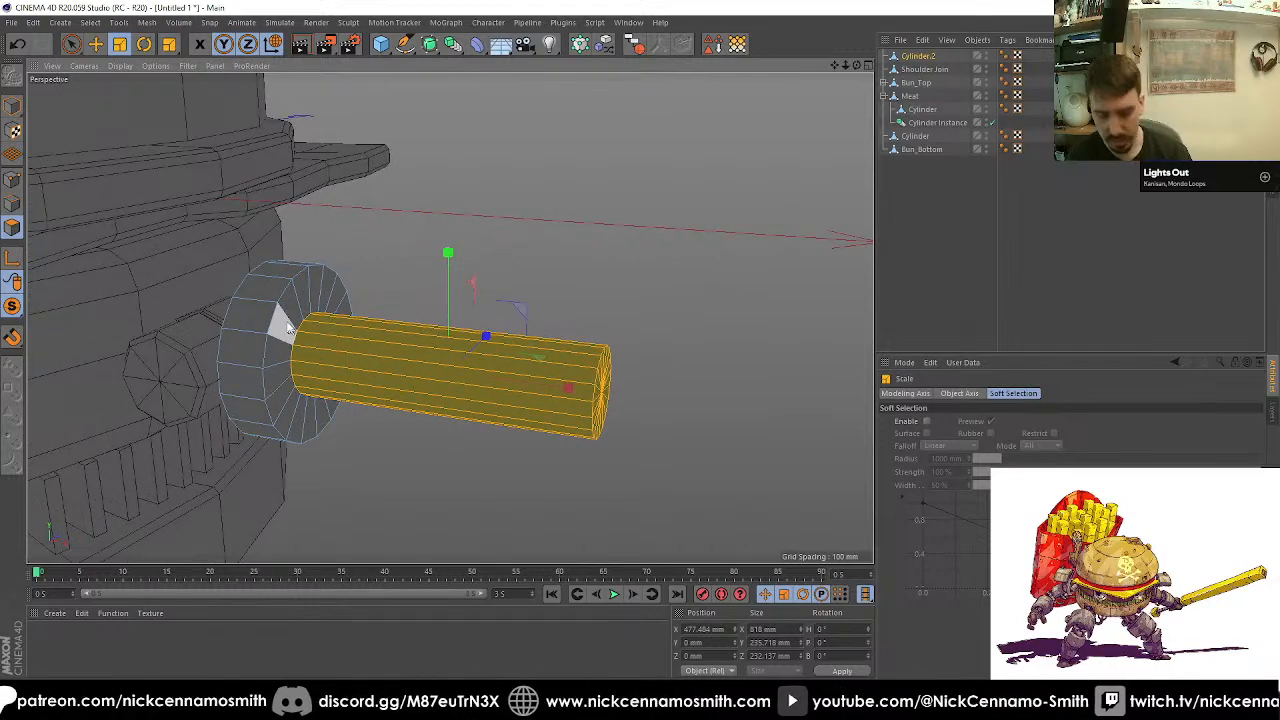
key("u")
key("l")
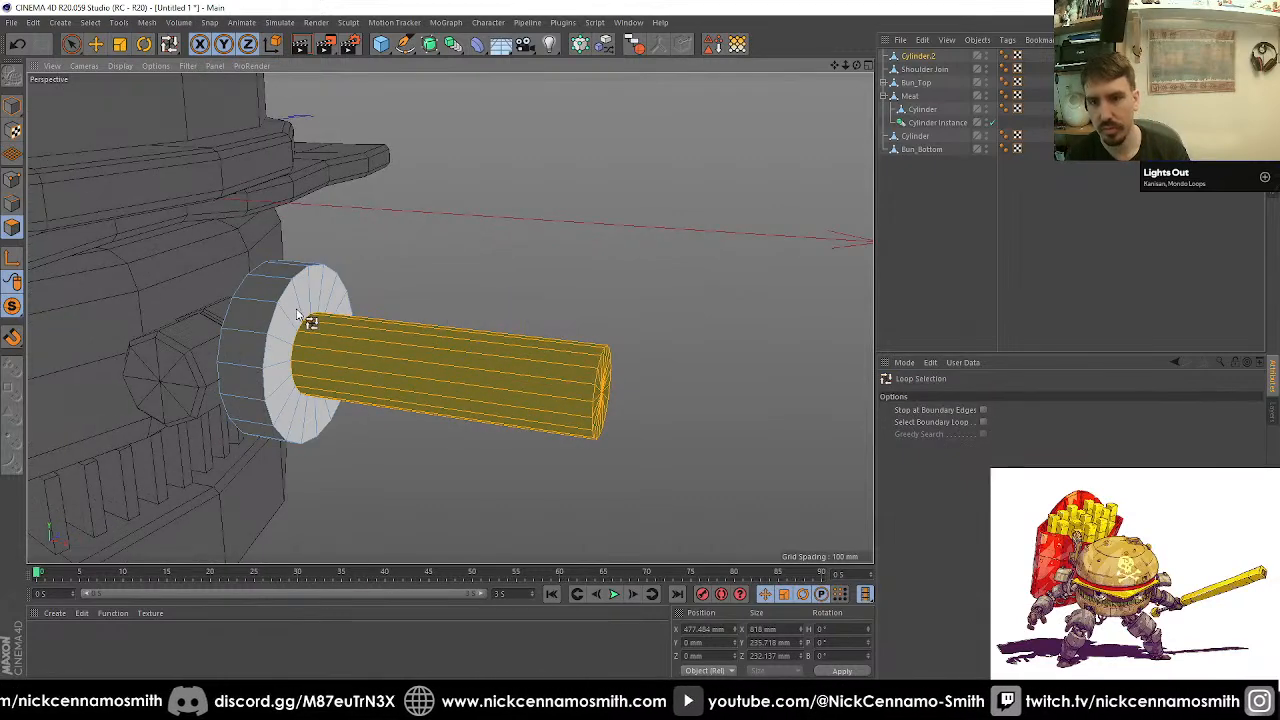
left_click(330, 332)
left_click(535, 380, "shift")
key("e")
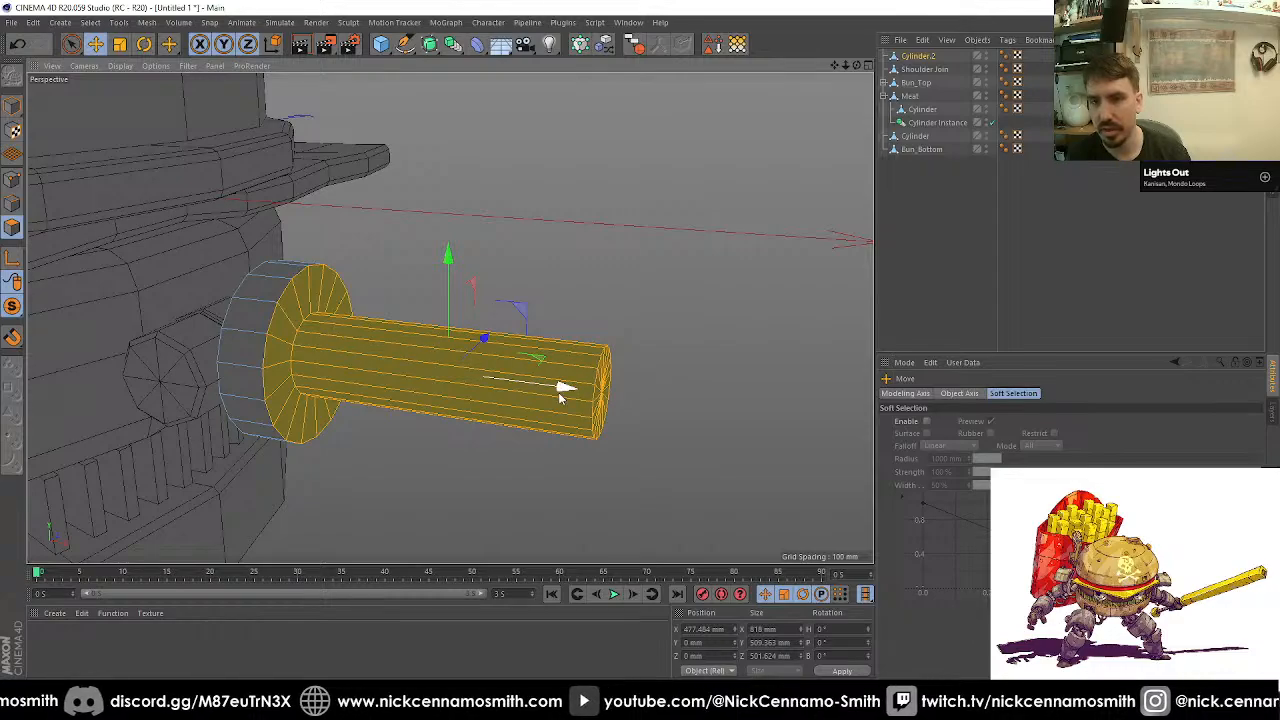
left_click_drag(558, 392, 546, 392)
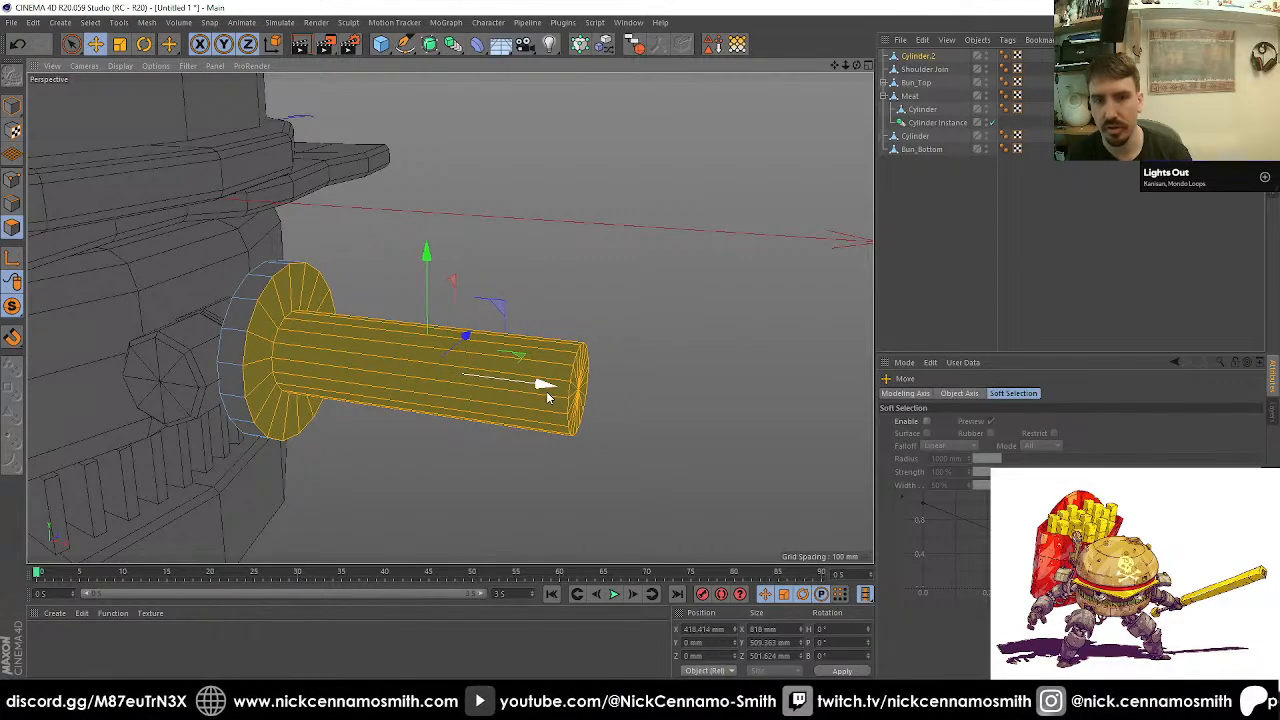
Step: Add another Cylinder primitive and move Cylinder.2 below Bun_Bottom in the object hierarchy
left_click_drag(325, 310, 441, 268, "alt")
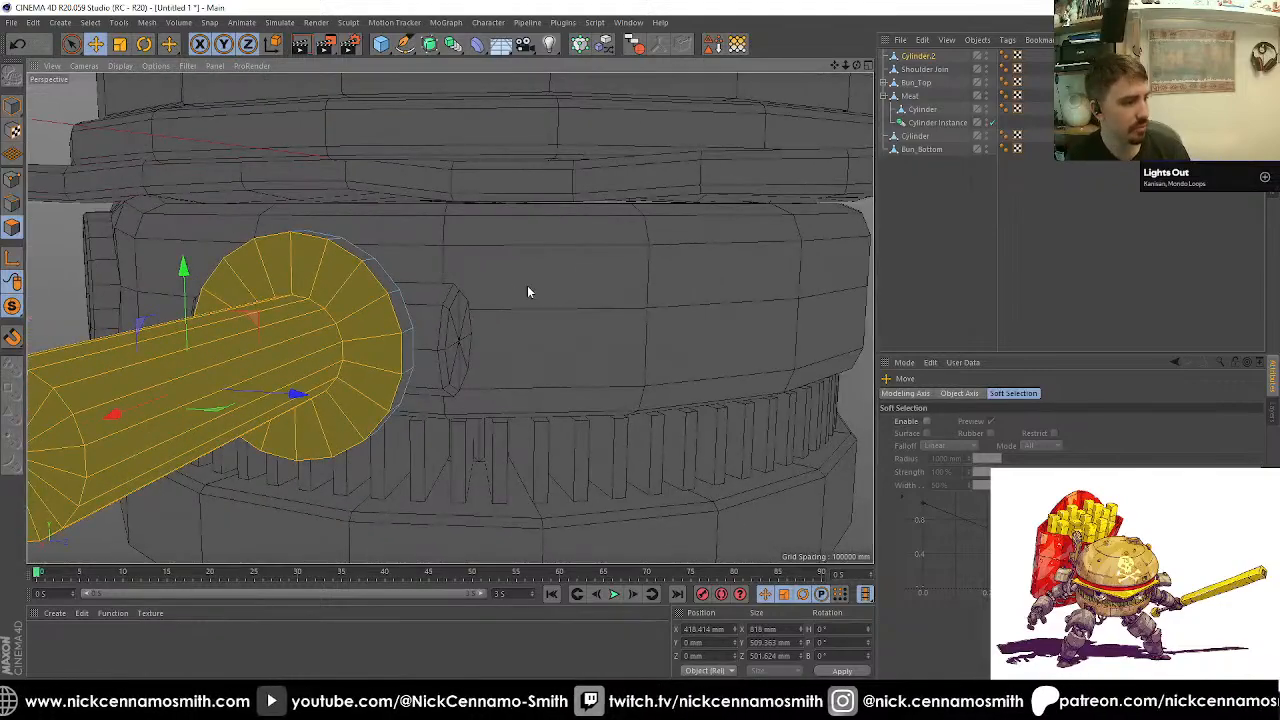
left_click_drag(528, 292, 472, 258, "alt")
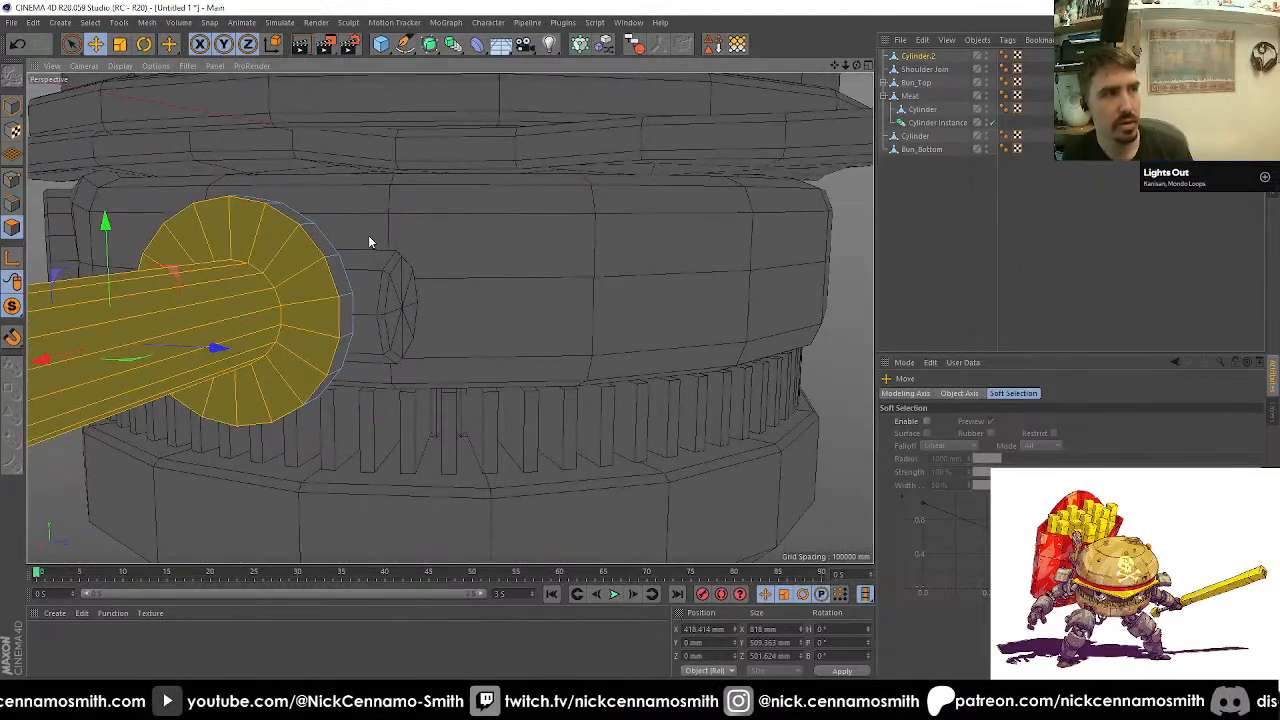
left_click_drag(368, 241, 285, 300, "alt")
left_click(381, 44)
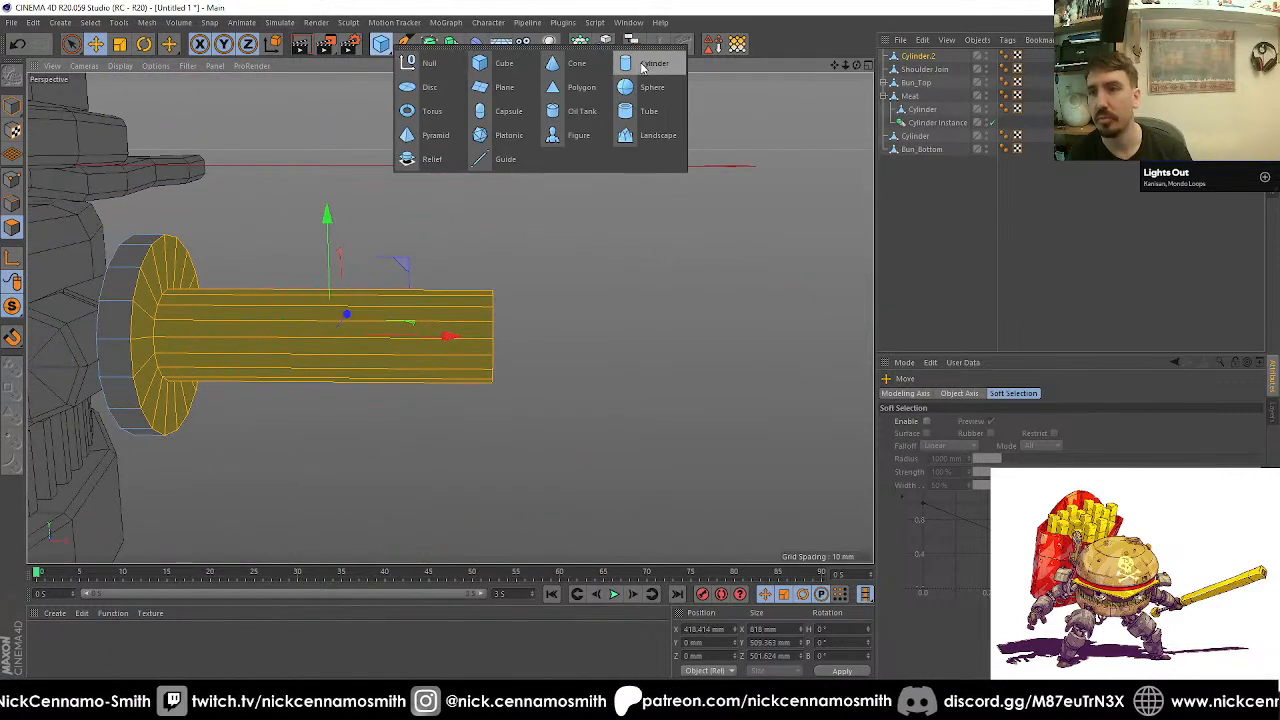
left_click(622, 57)
left_click_drag(946, 72, 898, 174)
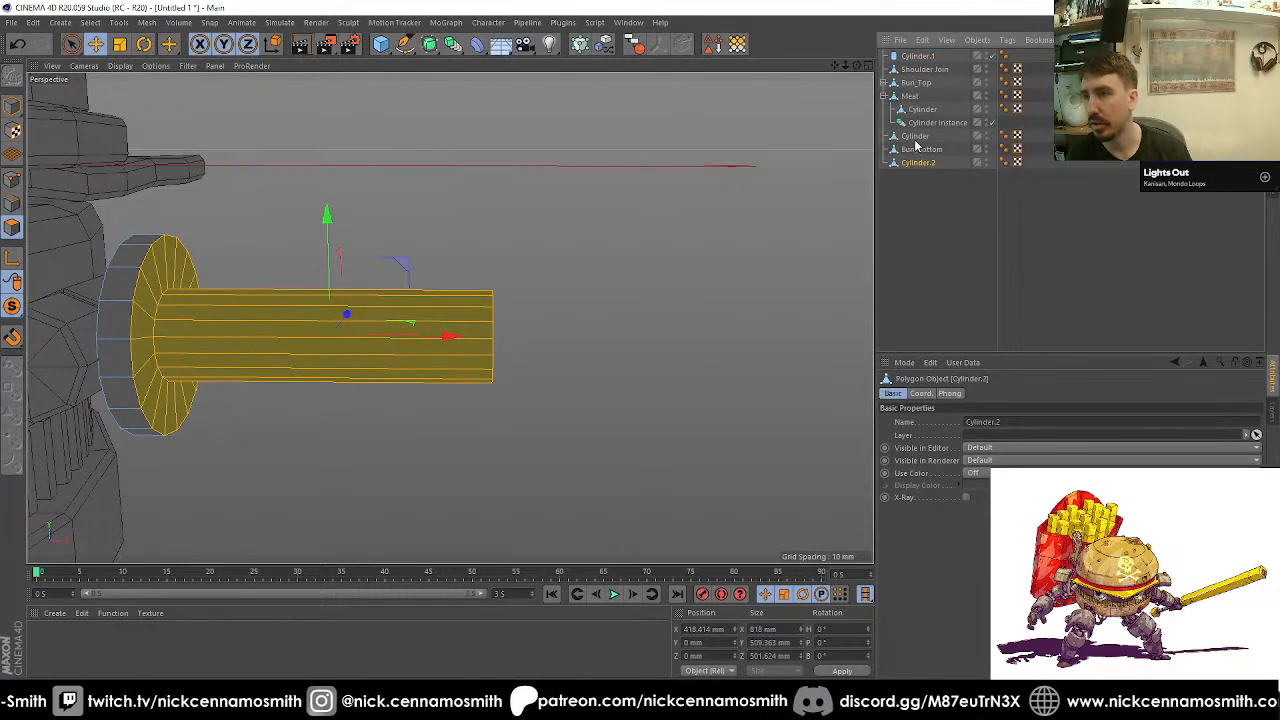
Step: Rename the top-level Cylinder object above Bun_Bottom, the slatted ring around the burger, as Vent
left_click(915, 137)
scroll(589, 257, "down", 3)
double_click(916, 136)
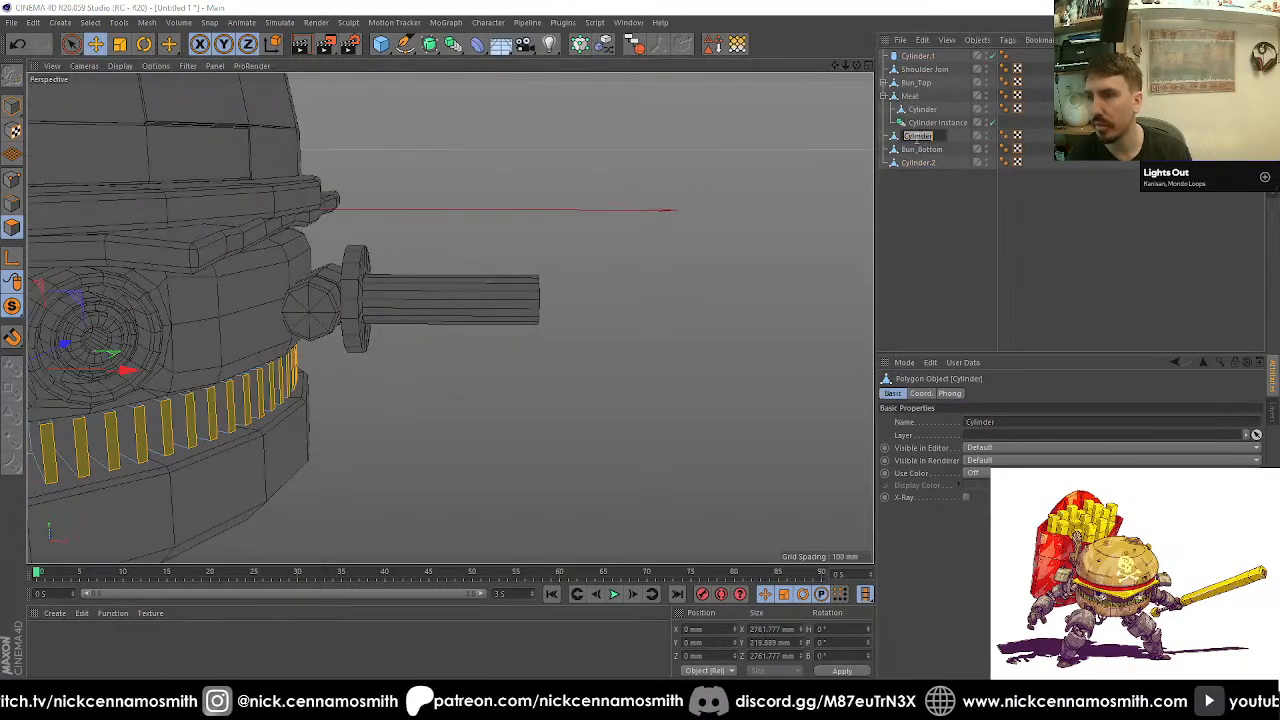
type("Vent")
key("Return")
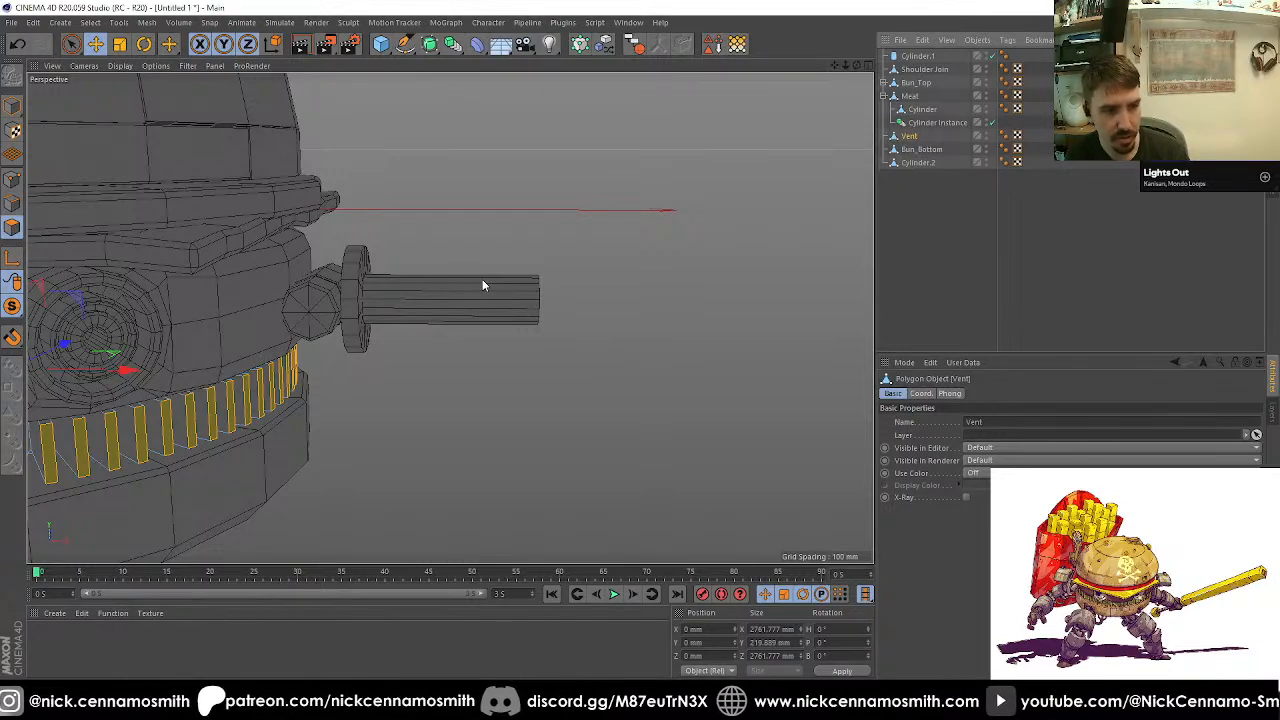
Step: Select Cylinder.2 and examine its flange and shaft against the burger body from several angles
scroll(482, 285, "down", 5)
left_click_drag(526, 240, 376, 279, "alt")
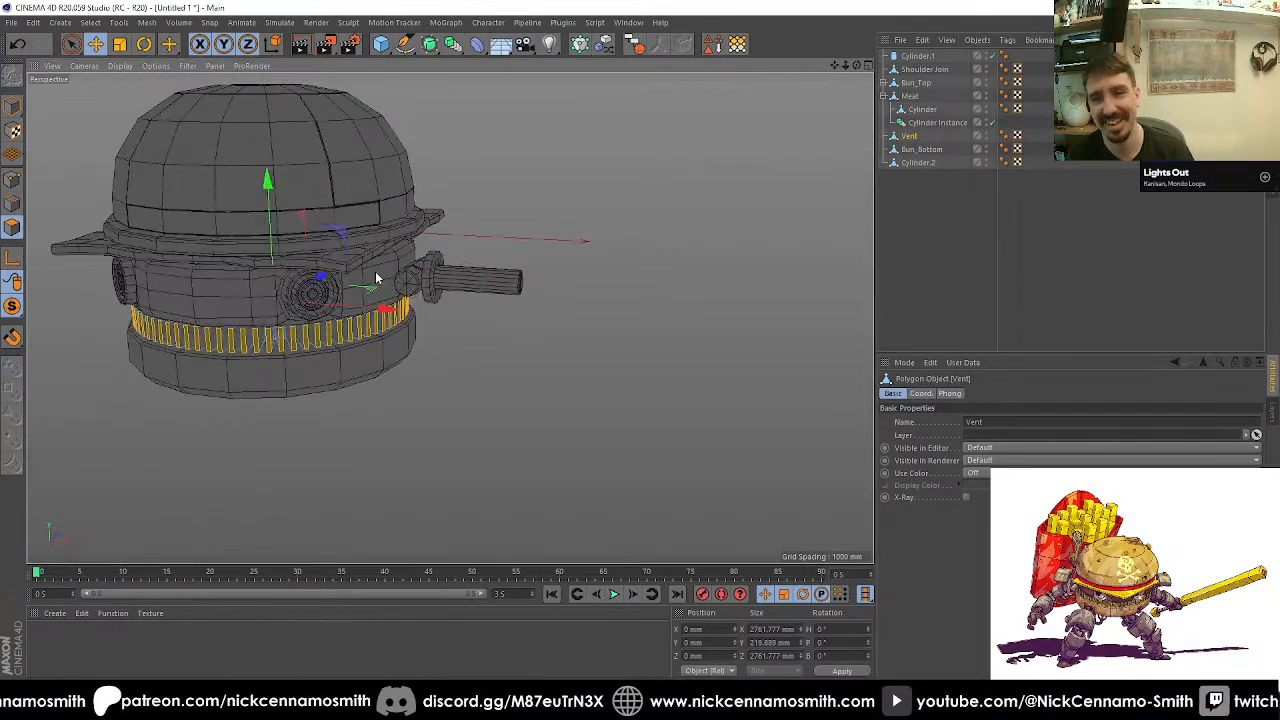
scroll(376, 279, "up", 5)
scroll(261, 263, "up", 2)
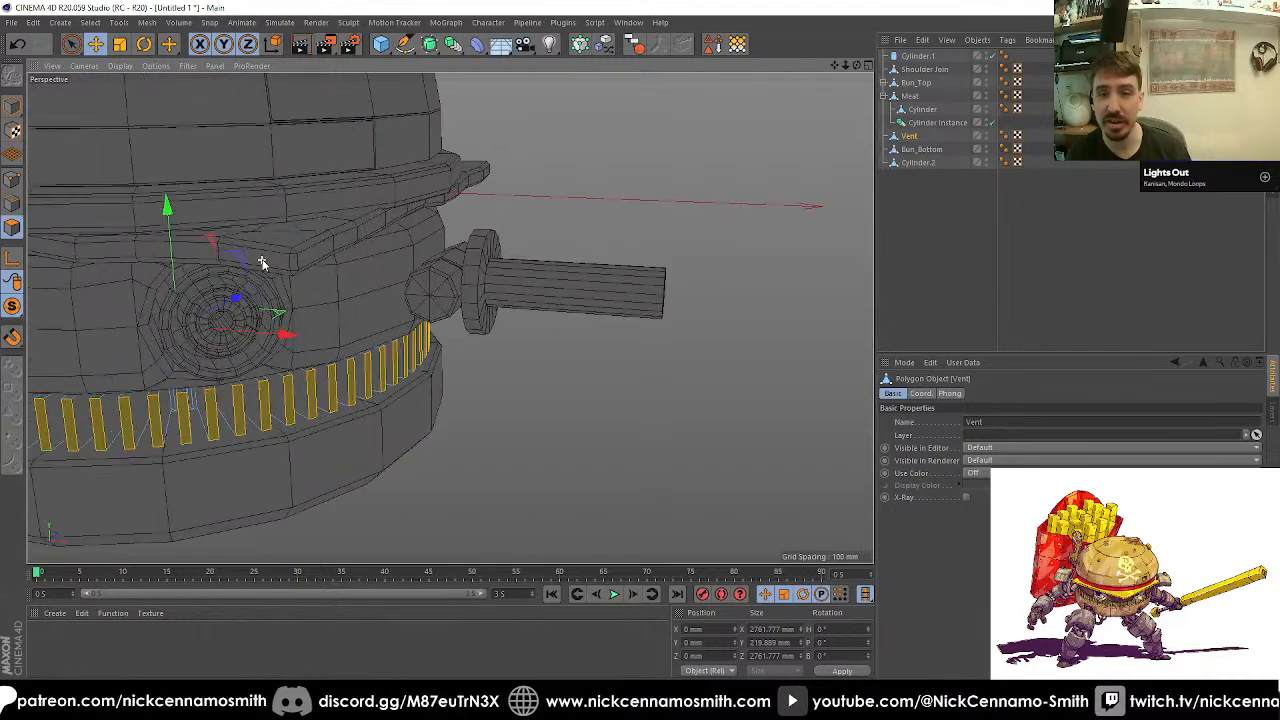
left_click_drag(261, 263, 334, 286, "alt")
left_click(912, 162)
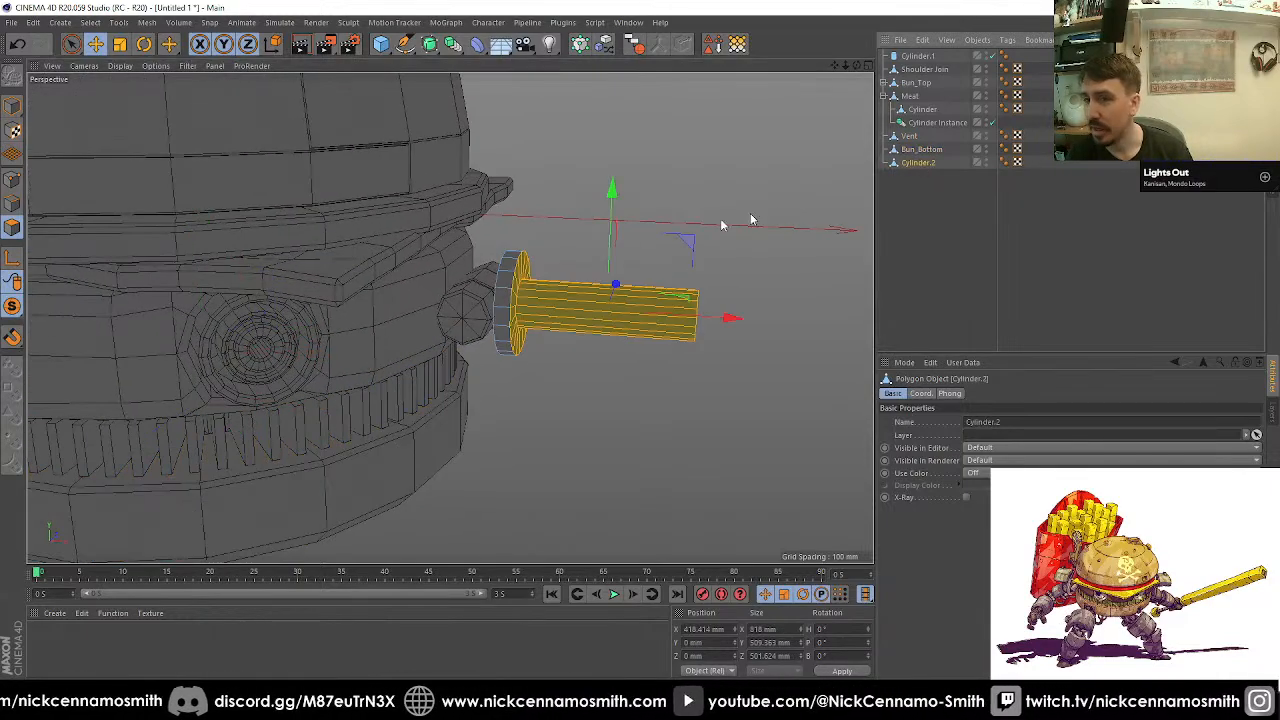
left_click_drag(580, 258, 585, 335, "alt")
scroll(578, 294, "up", 3)
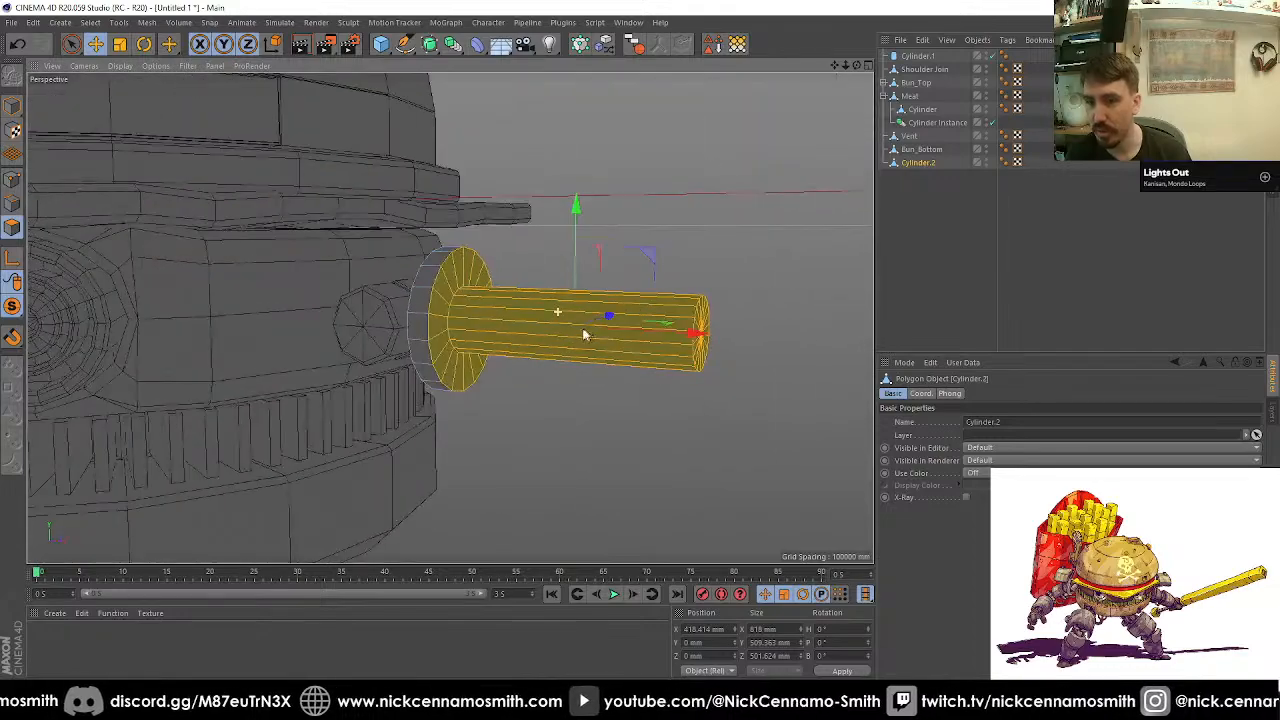
scroll(585, 335, "up", 4)
left_click_drag(480, 334, 465, 272, "alt")
scroll(465, 272, "down", 2)
middle_click_drag(477, 275, 412, 294, "alt")
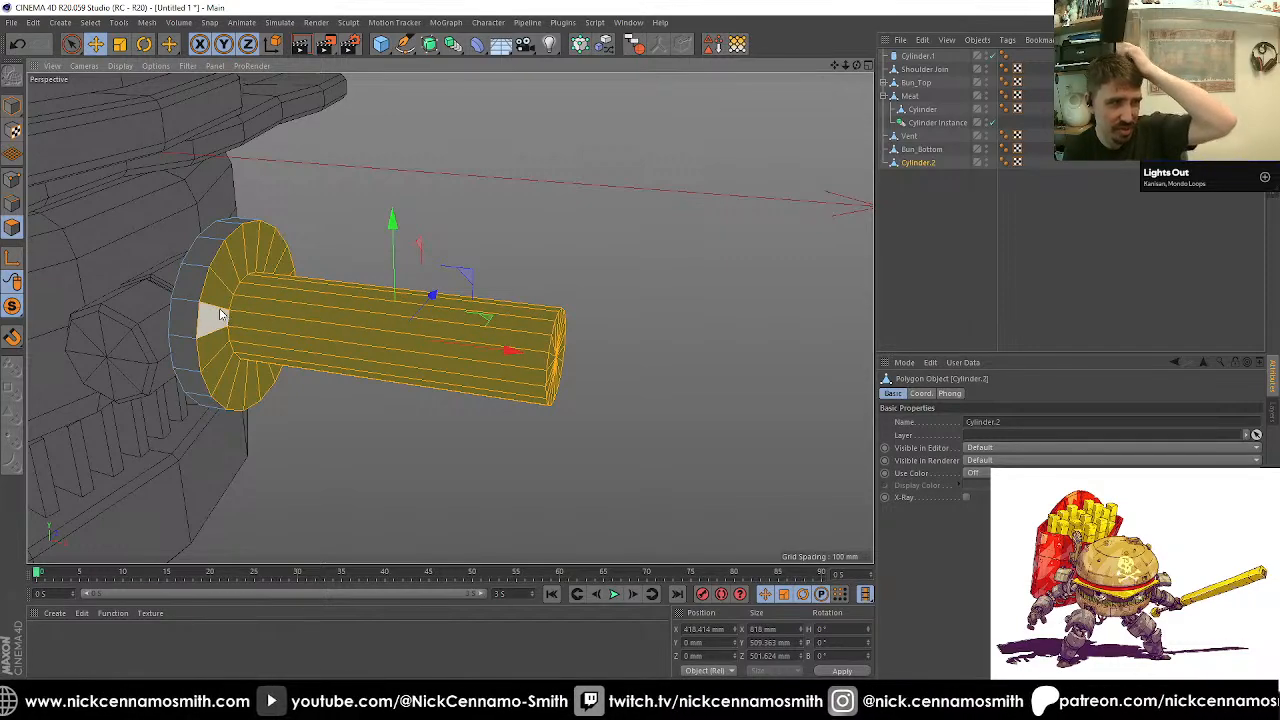
left_click_drag(462, 314, 511, 320, "alt")
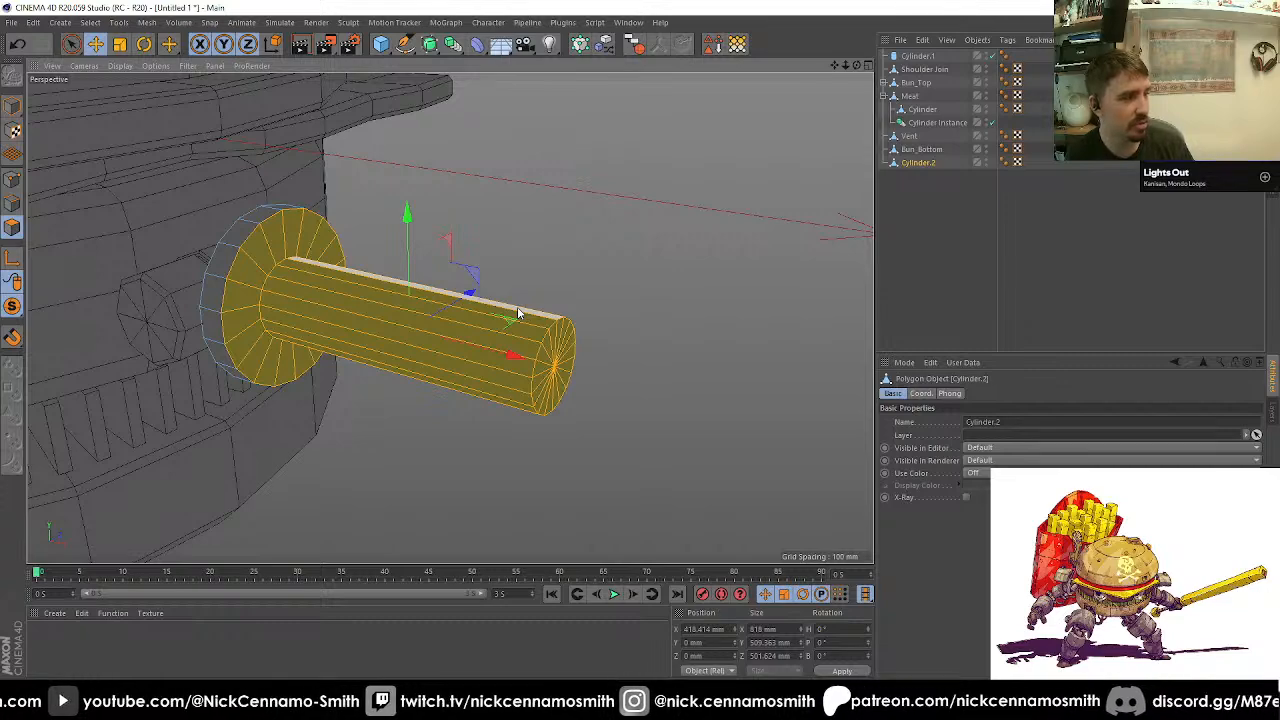
left_click_drag(249, 336, 443, 337, "alt")
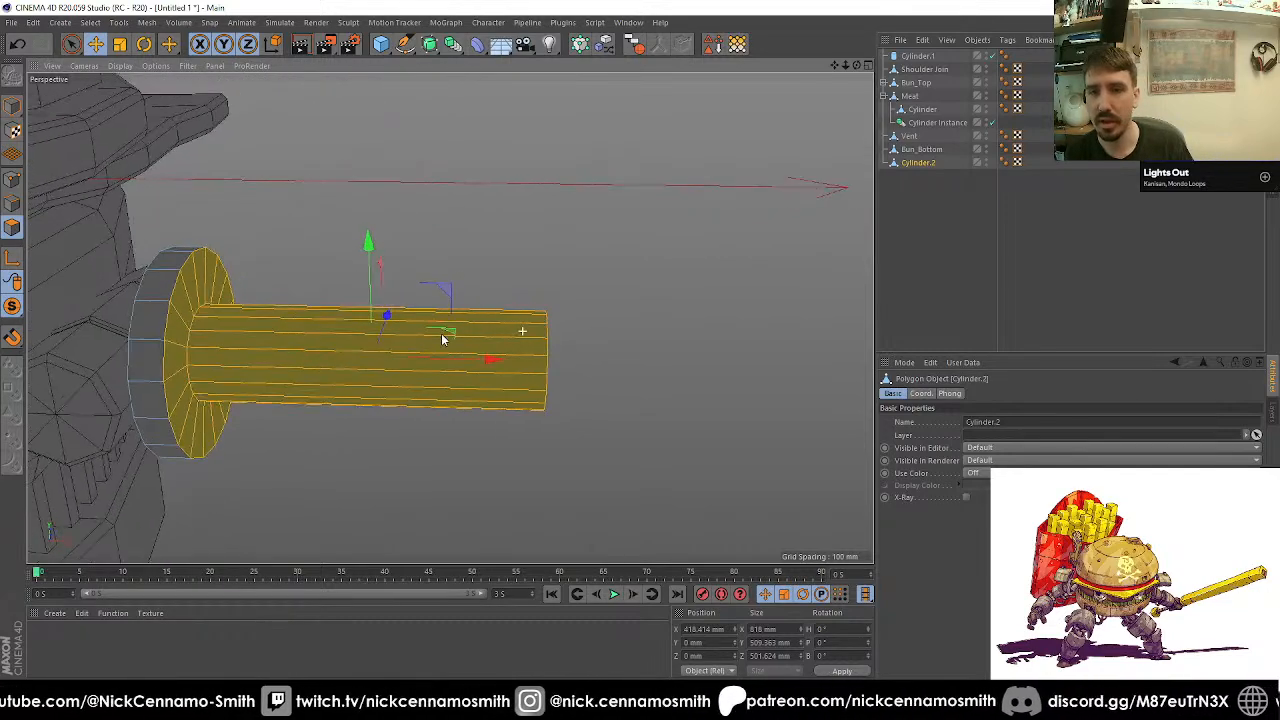
scroll(434, 354, "up", 3)
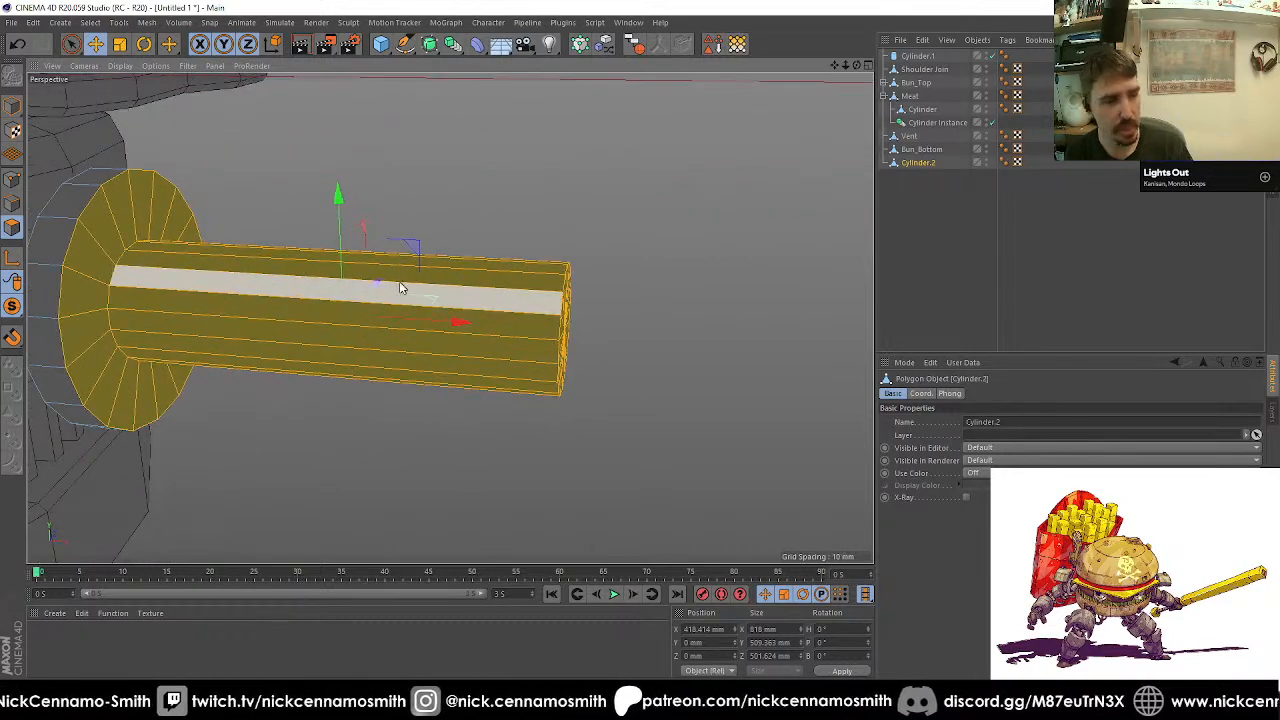
mouse_move(308, 292)
left_mouse_down("alt")
mouse_move(287, 292)
mouse_move(316, 321)
mouse_move(308, 305)
left_mouse_up("alt")
middle_click_drag(308, 305, 461, 329, "alt")
scroll(453, 322, "down", 2)
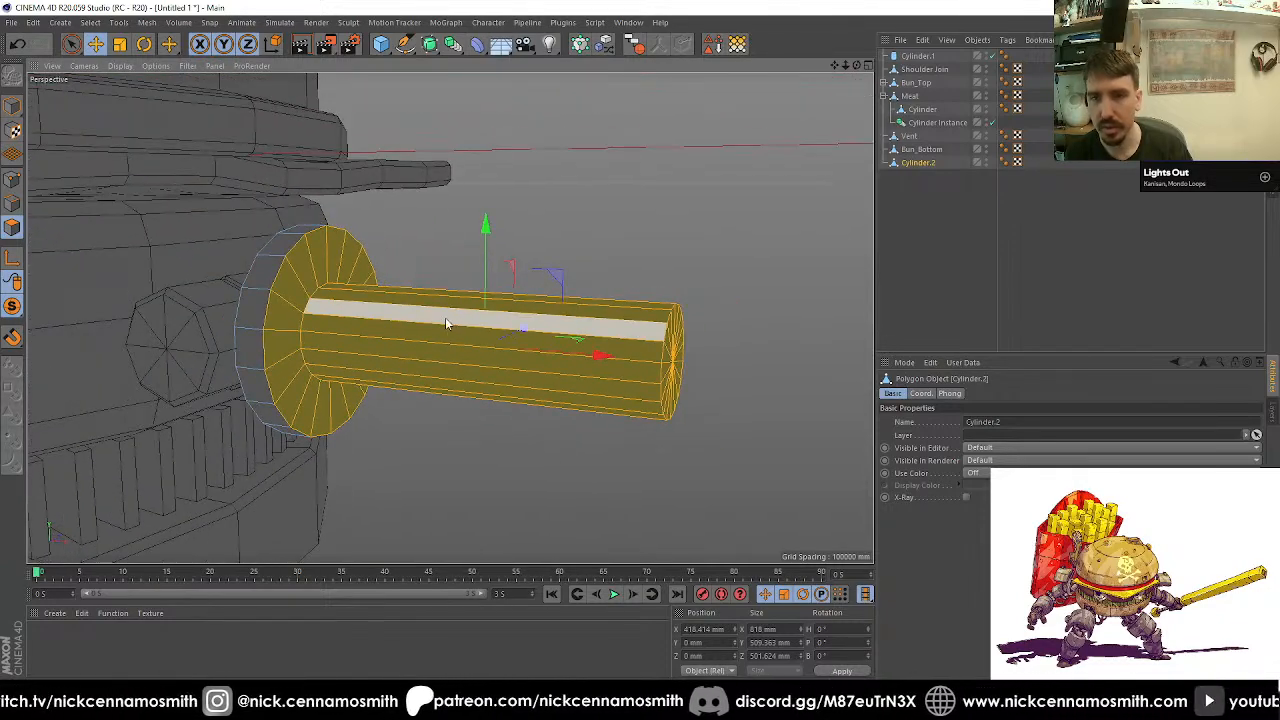
Step: Rename Cylinder.2 as Upper_Arm and make it a child of Shoulder Join at the end of the object hierarchy
left_click(960, 200)
double_click(918, 162)
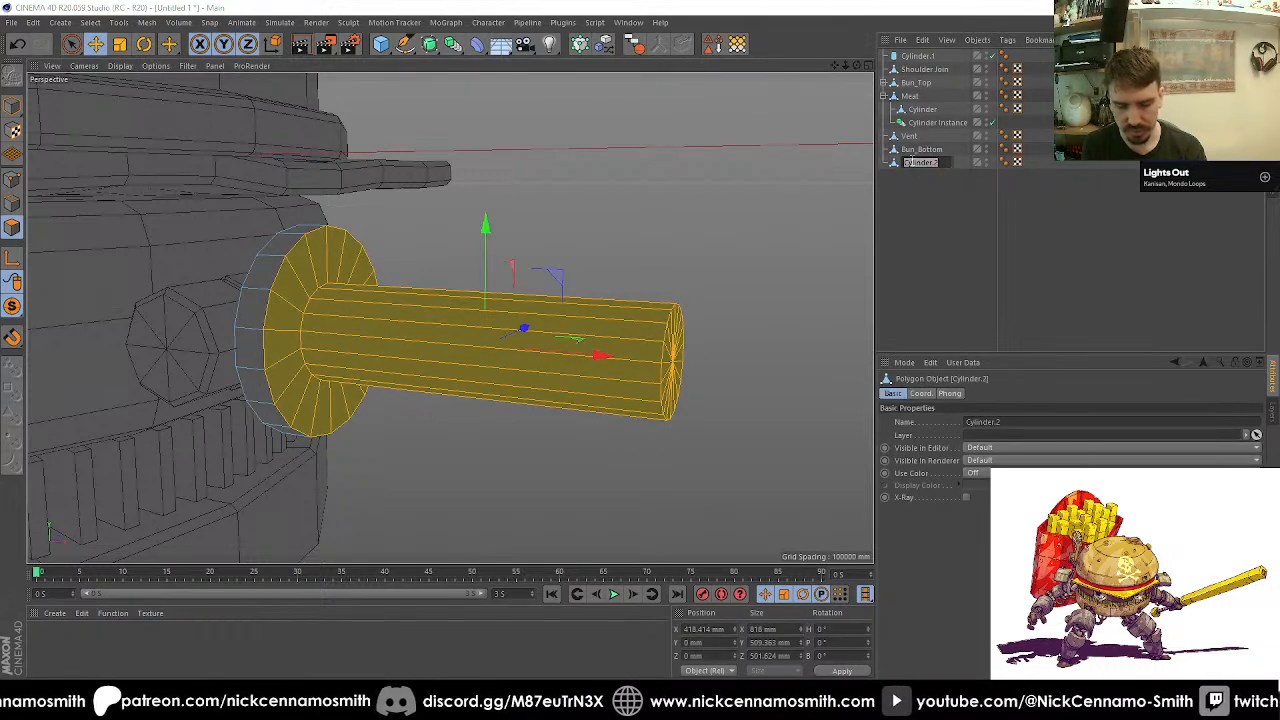
type("Upper_Arm")
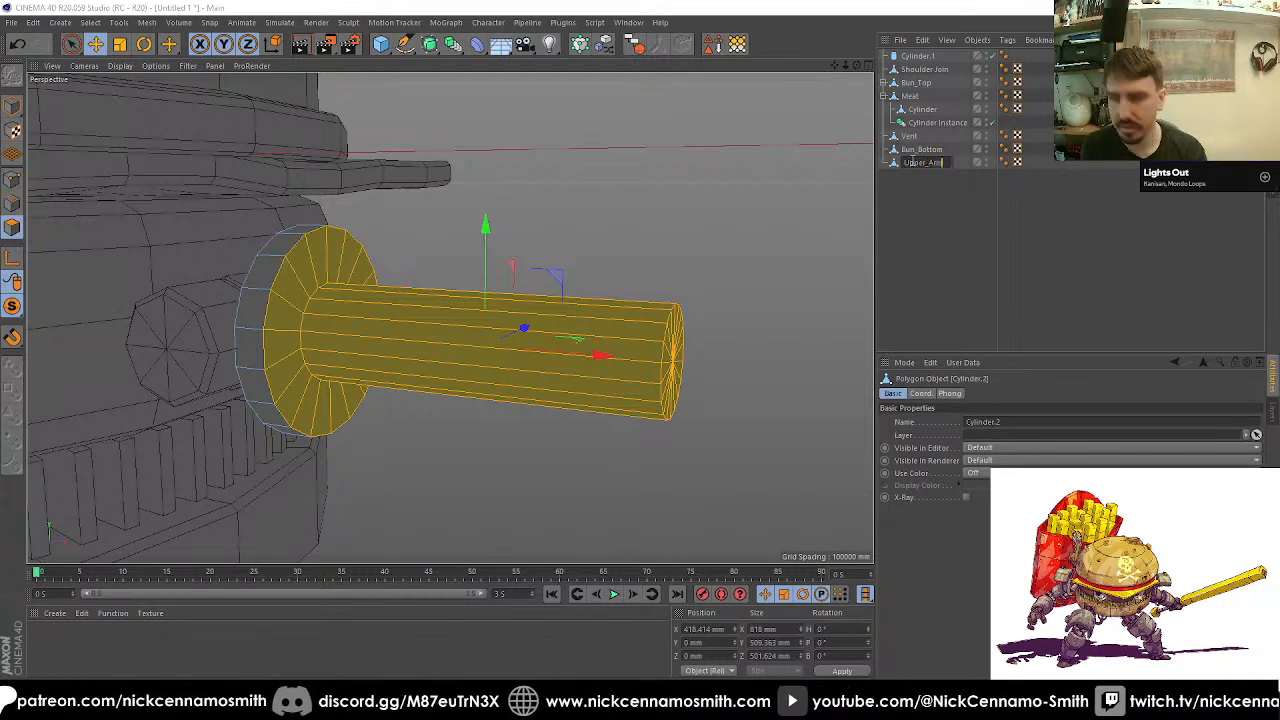
key("Return")
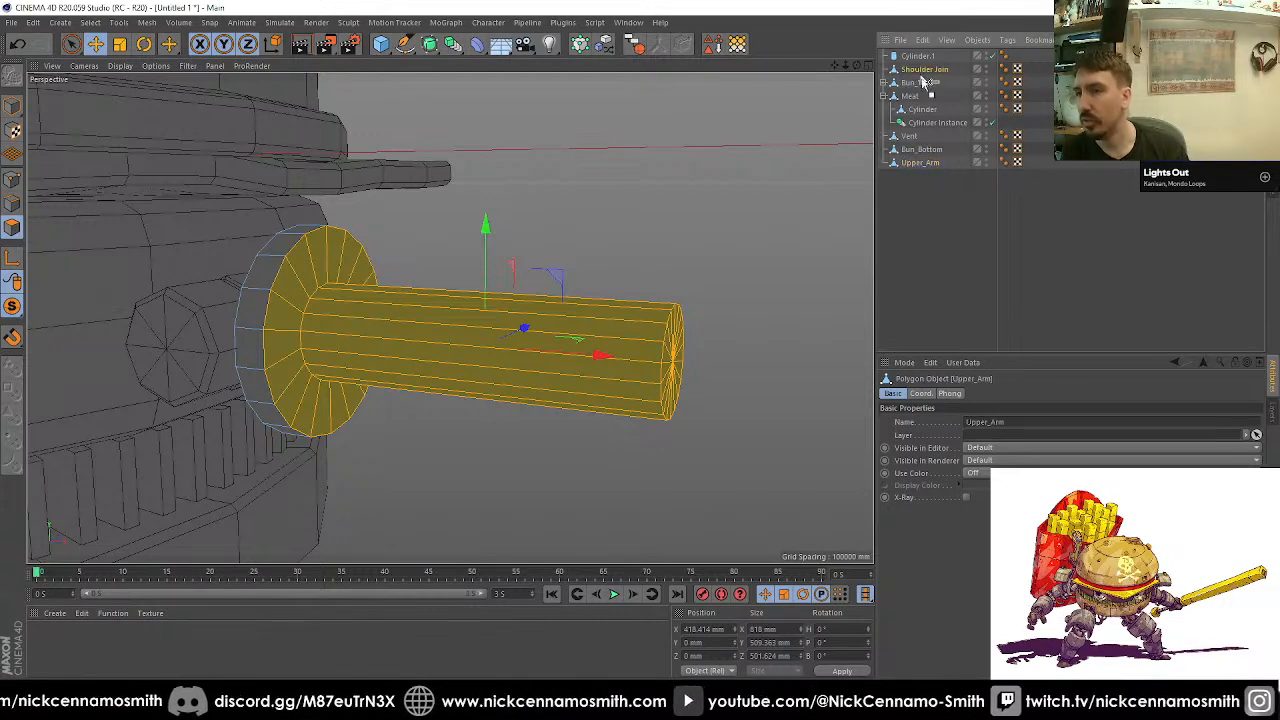
left_click_drag(924, 72, 925, 163)
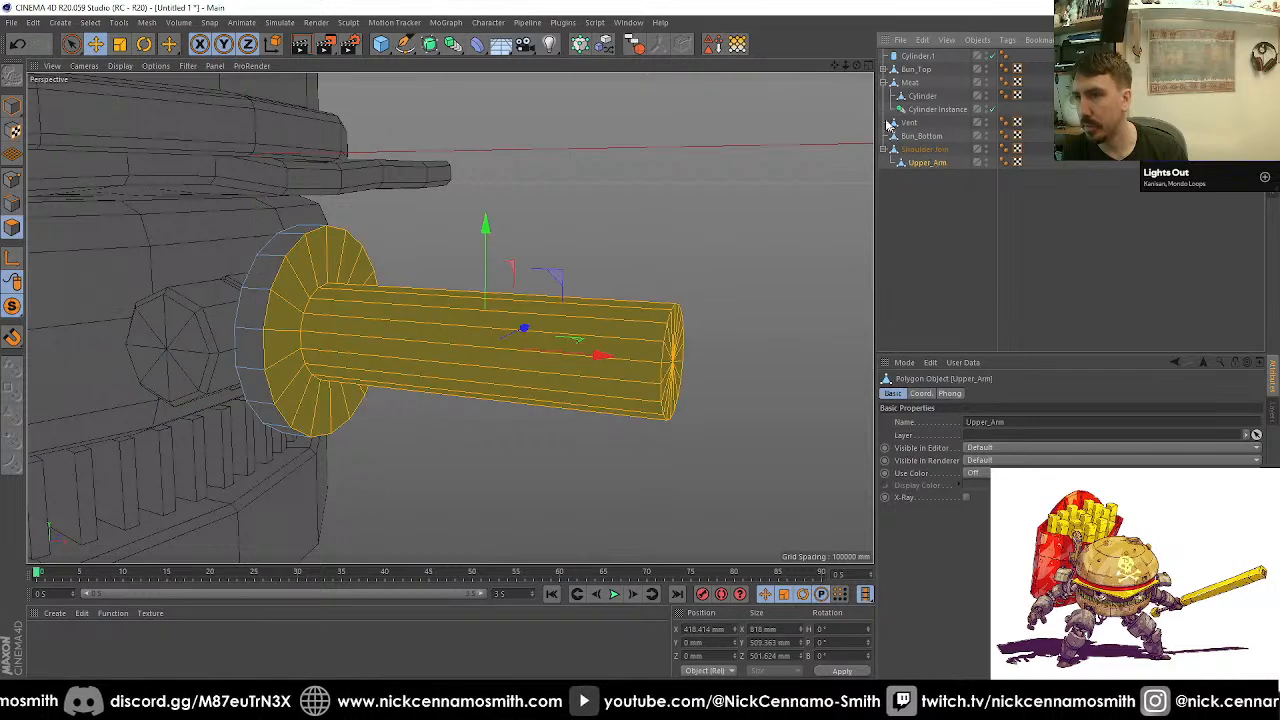
Step: Nest Vent and Bun_Bottom under the Meat object and collapse its hierarchy
left_click(920, 136)
left_click(910, 122, "ctrl")
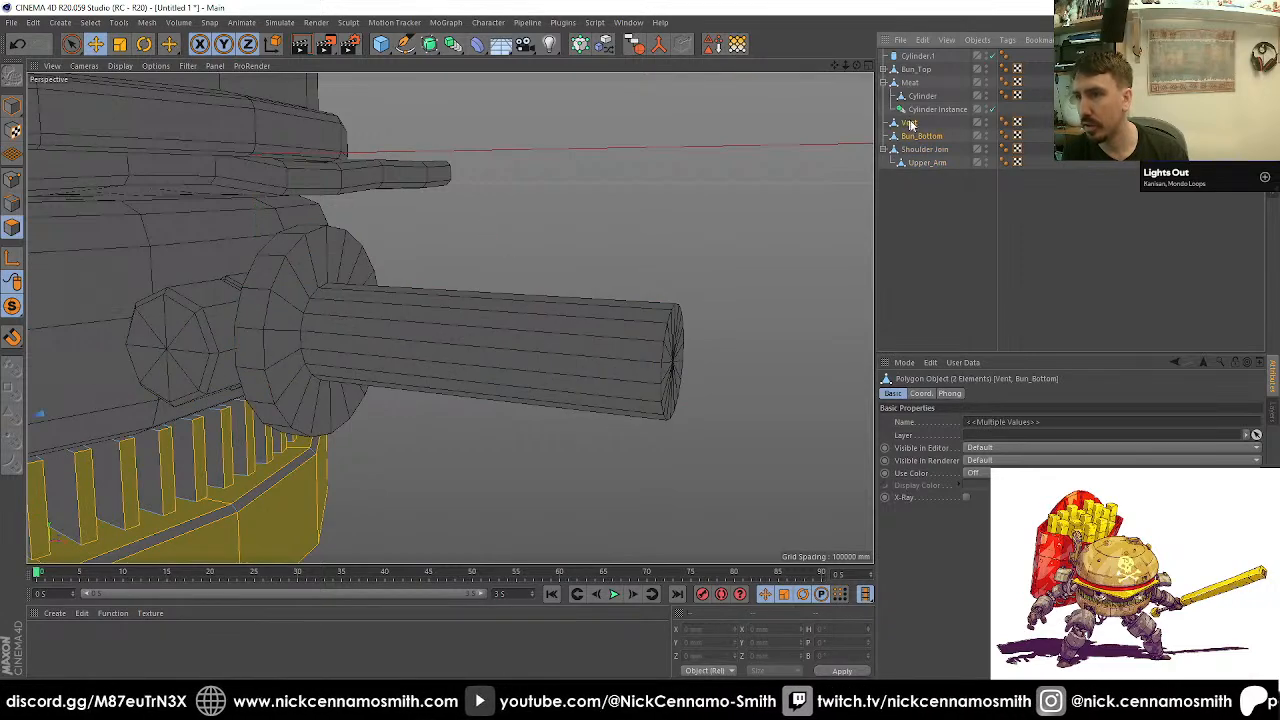
left_click_drag(915, 120, 917, 114)
left_click(883, 83)
left_click(931, 171)
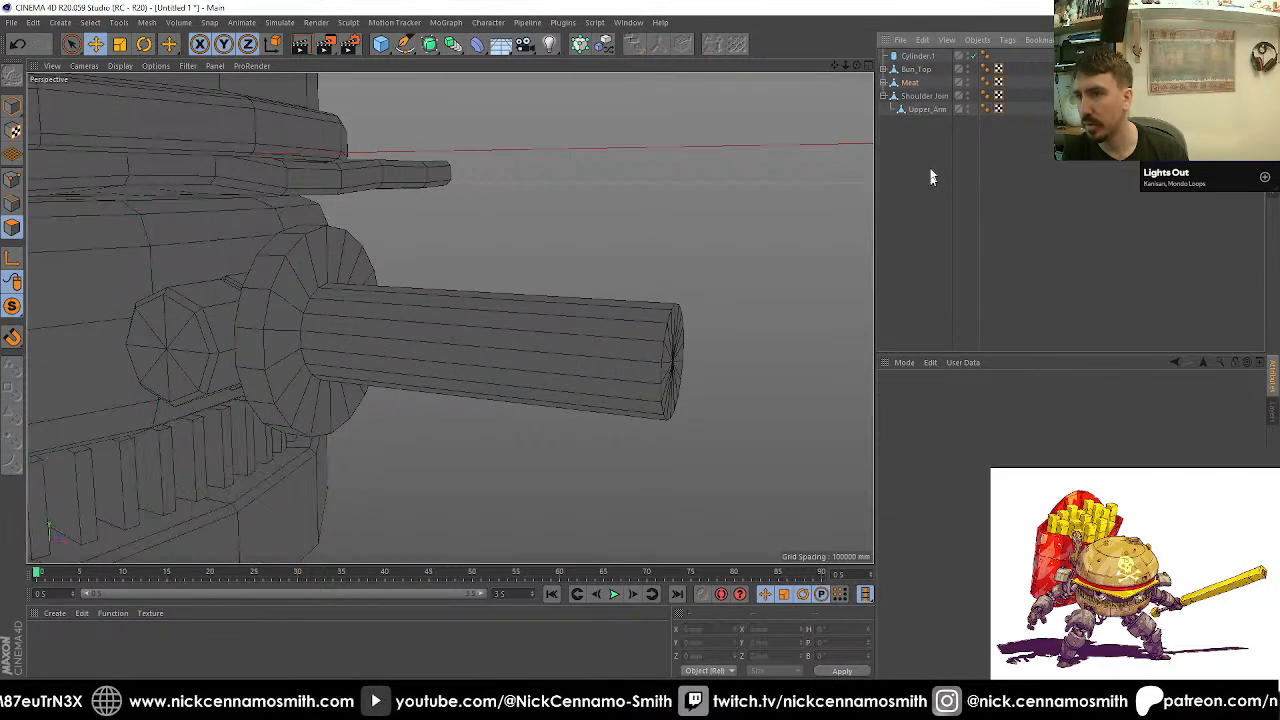
Step: Nest the Meat group under Bun_Top alongside Tomato and Cheese, and collapse the Bun_Top hierarchy
left_click(883, 69)
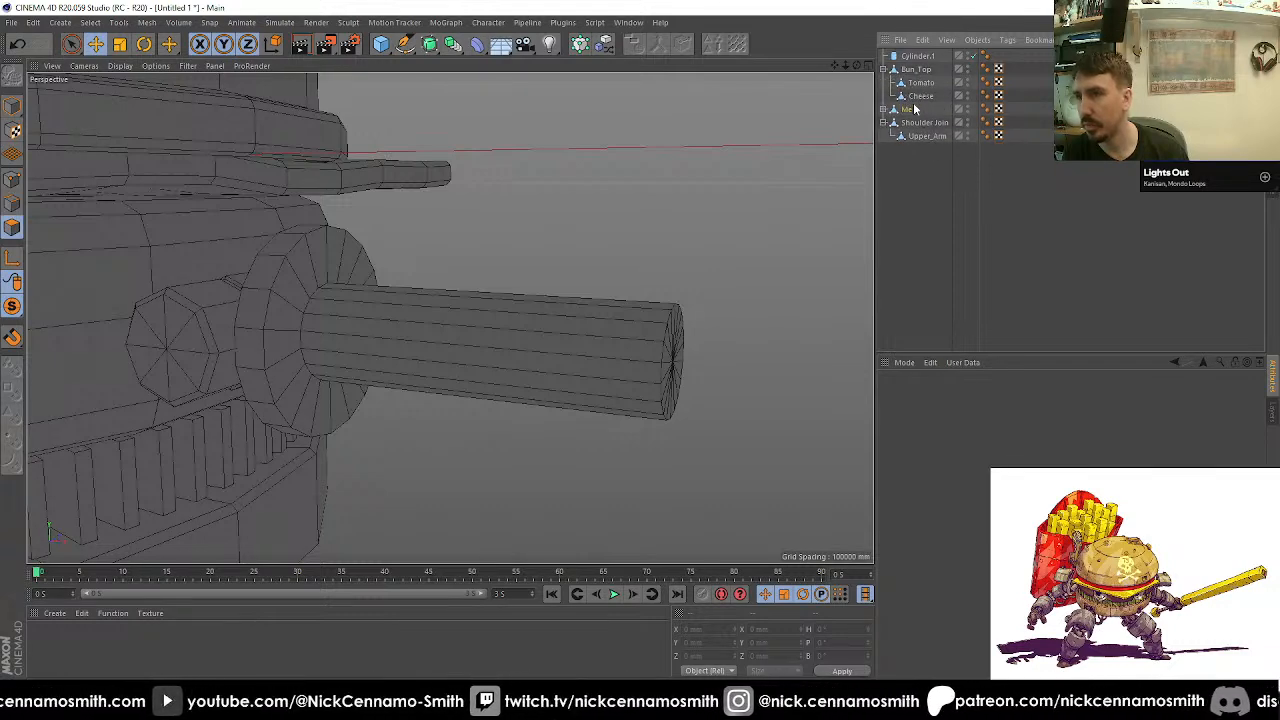
left_click_drag(915, 109, 918, 103)
left_click(883, 69)
left_click(940, 156)
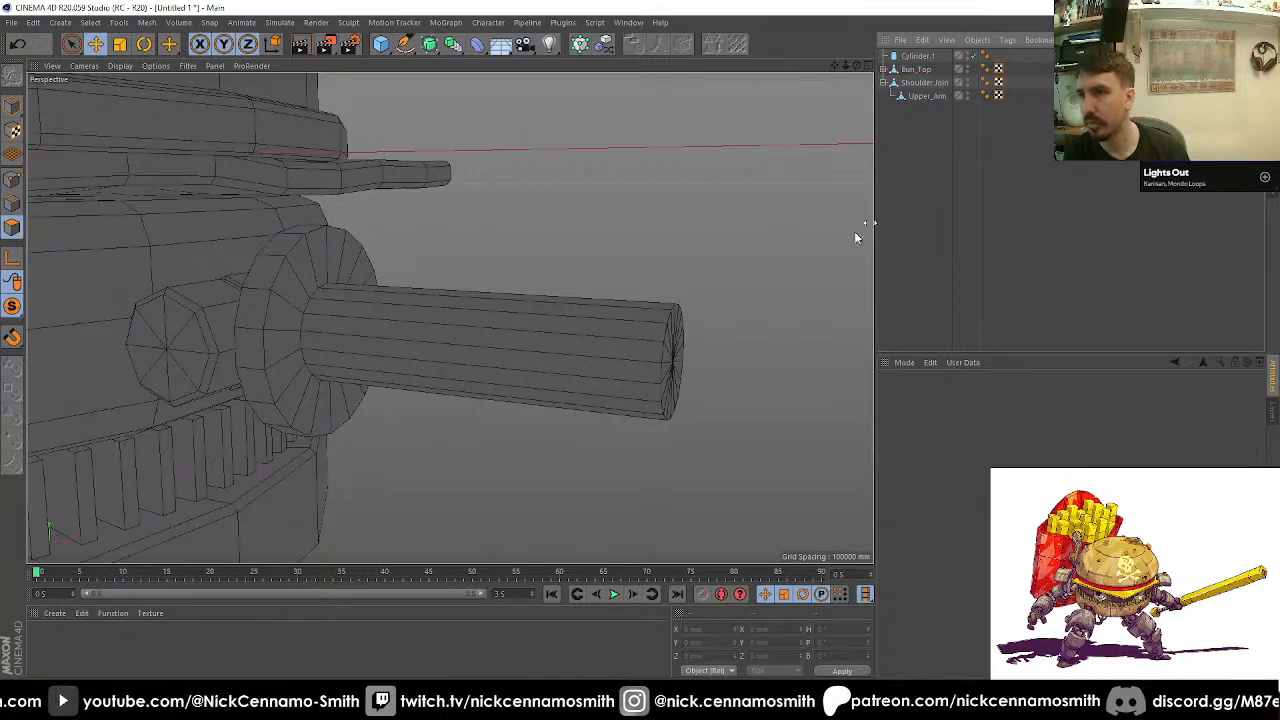
Step: Try rotating Shoulder Join with its arm downward by 20° in bank, working on the whole object
scroll(520, 262, "down", 10)
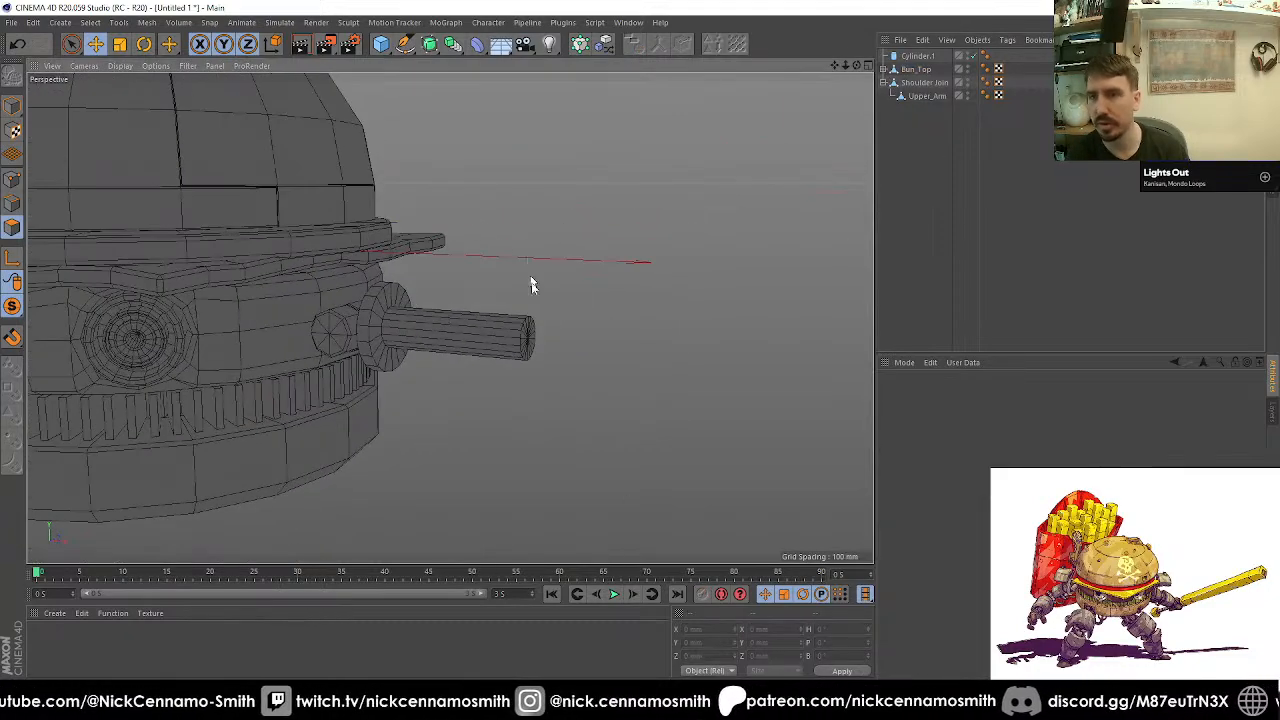
left_click_drag(597, 262, 457, 313, "alt")
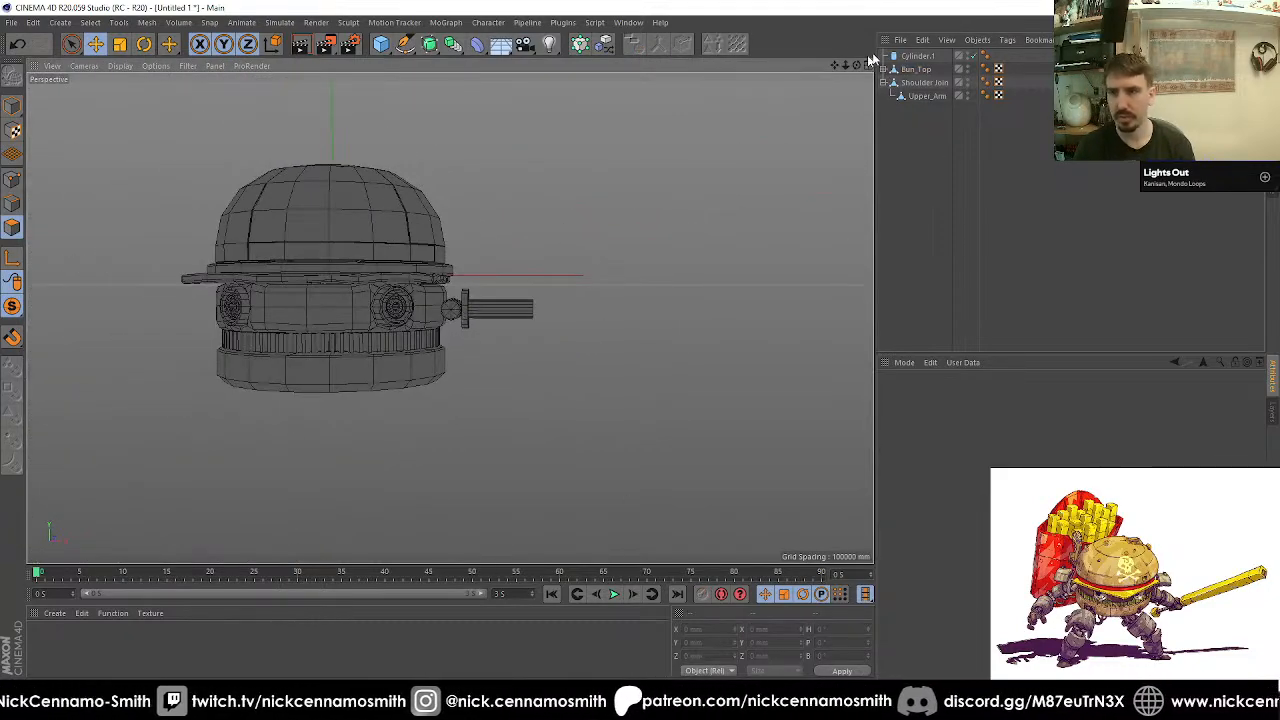
left_click(926, 96)
left_click(906, 58)
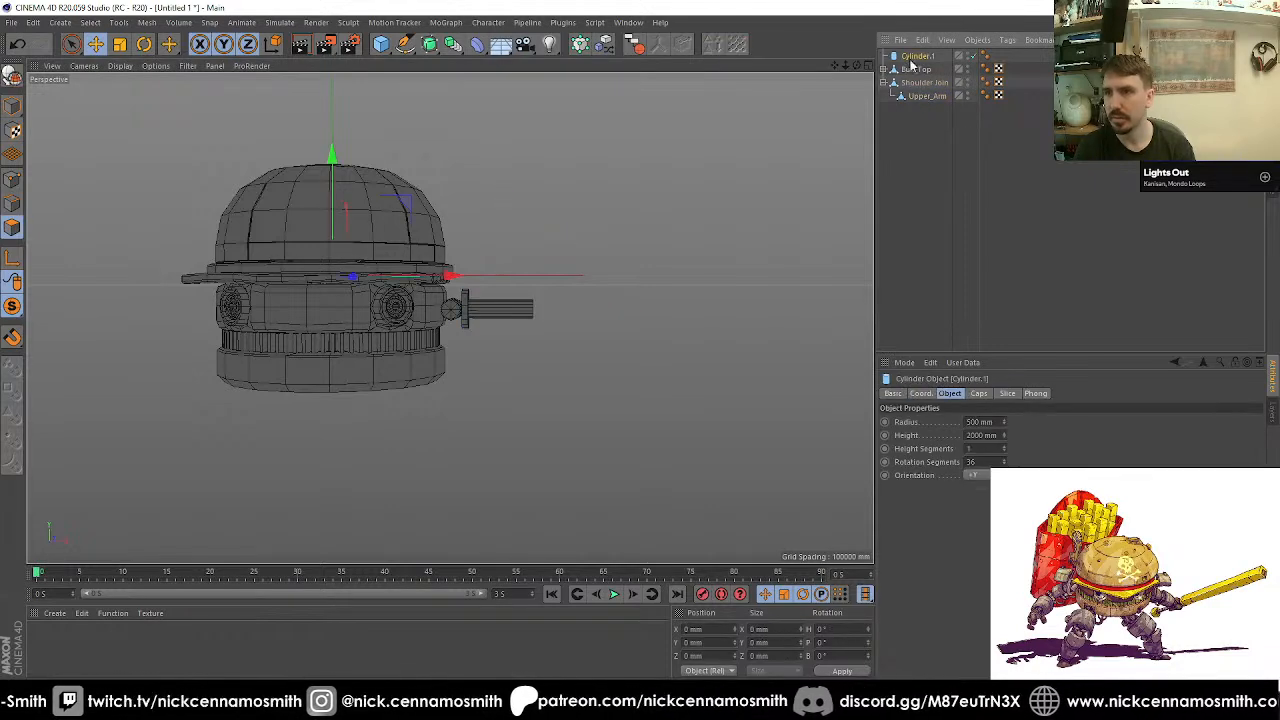
left_click(912, 72)
left_click(919, 95)
left_click(912, 84)
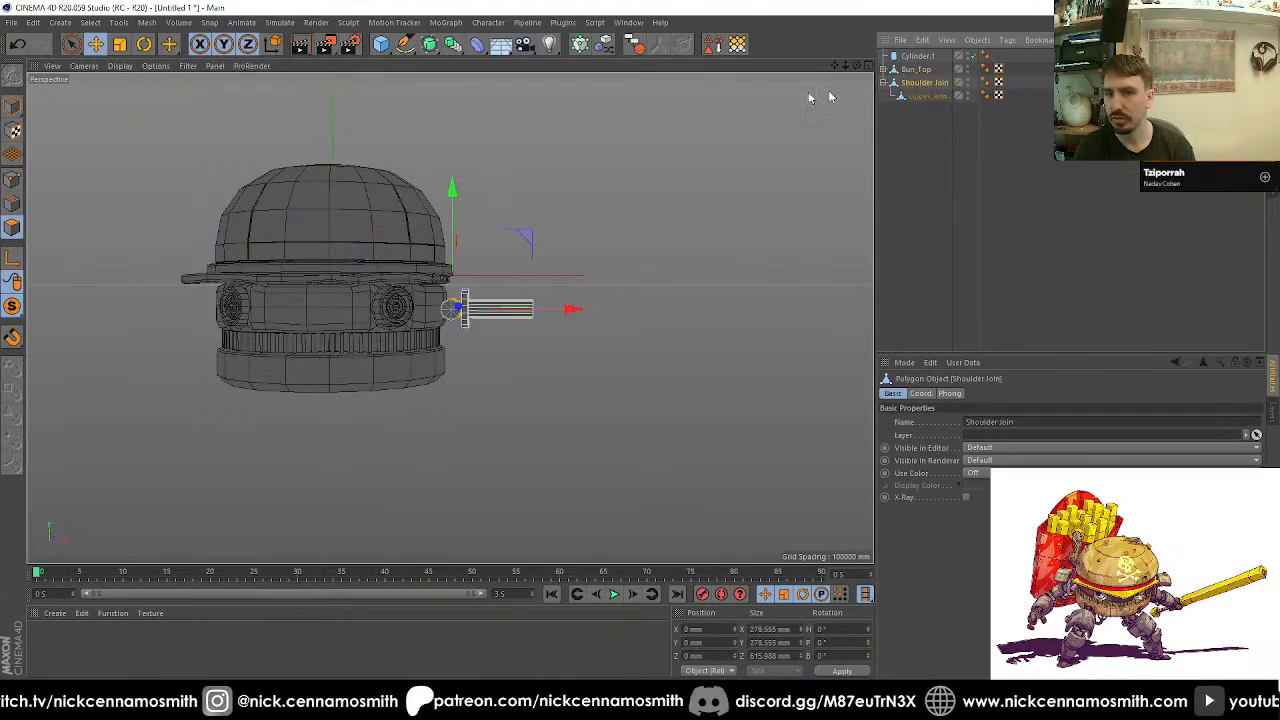
left_click(12, 106)
scroll(470, 221, "up", 2)
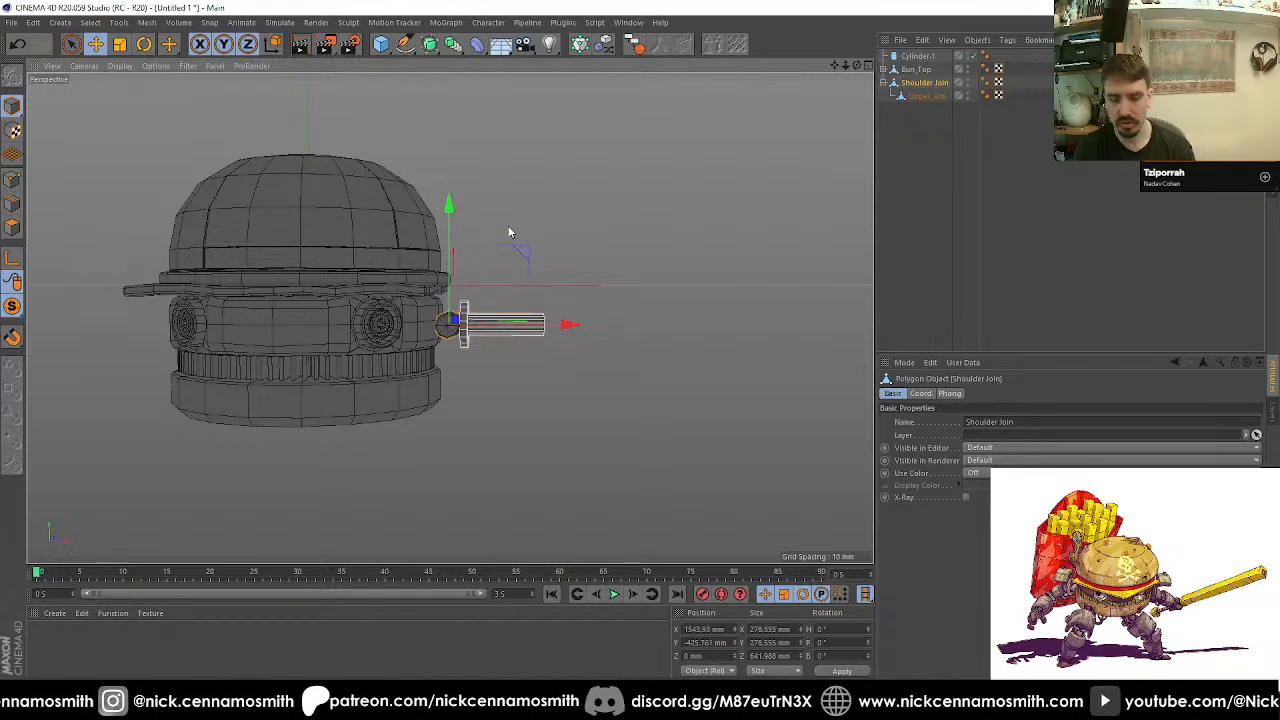
key("r")
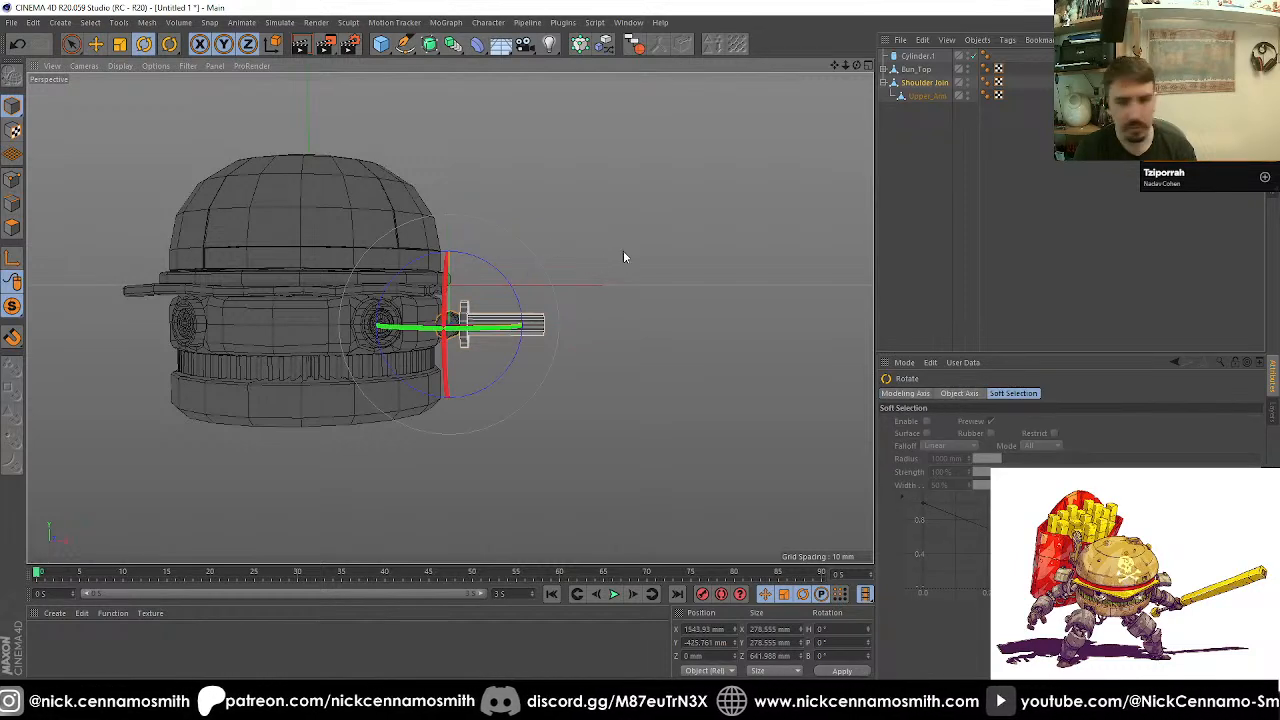
left_click_drag(623, 257, 697, 329)
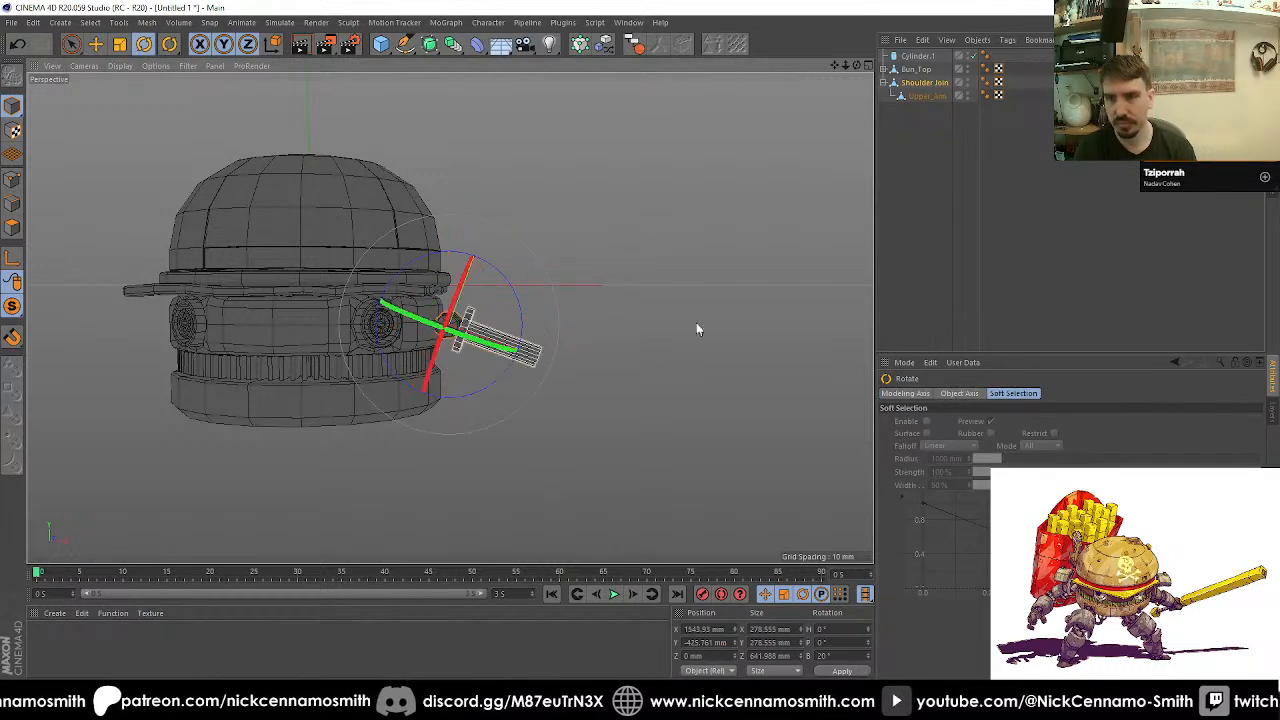
Step: Scale Shoulder Join and its arm uniformly to 120%, about 334 by 334 by 770 mm for the joint
left_click_drag(573, 327, 504, 386, "alt")
key("t")
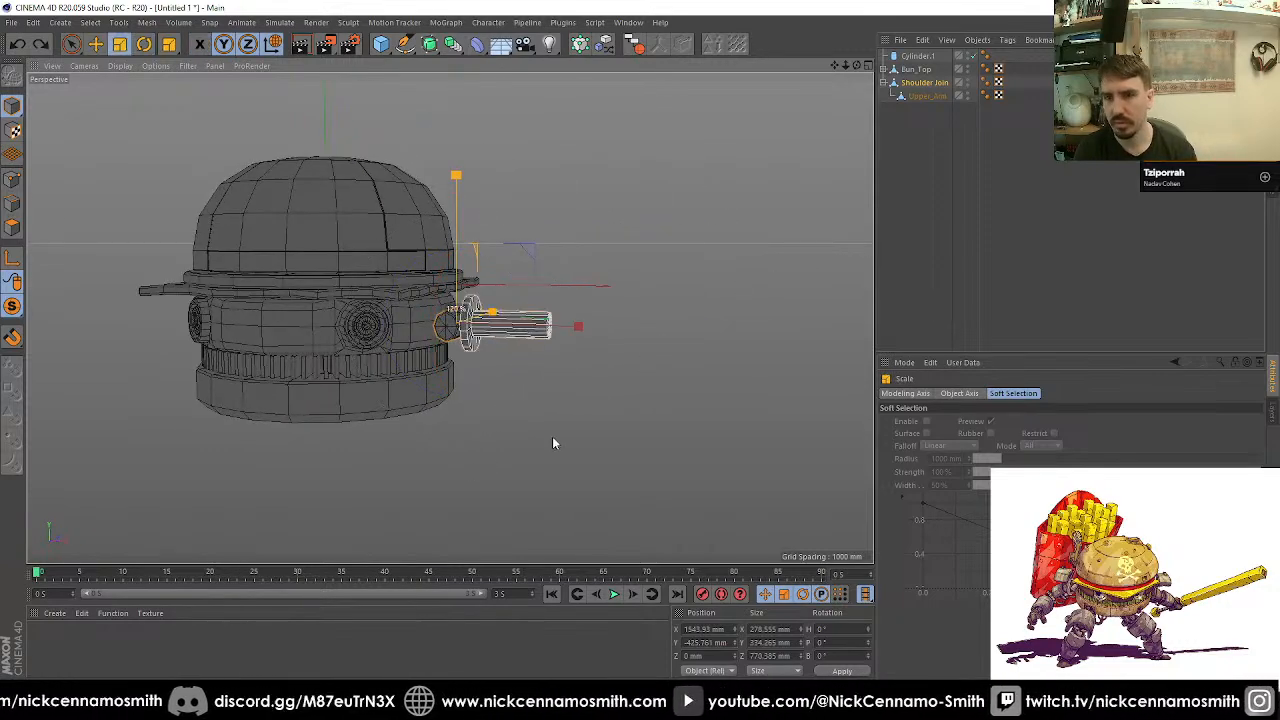
key("x")
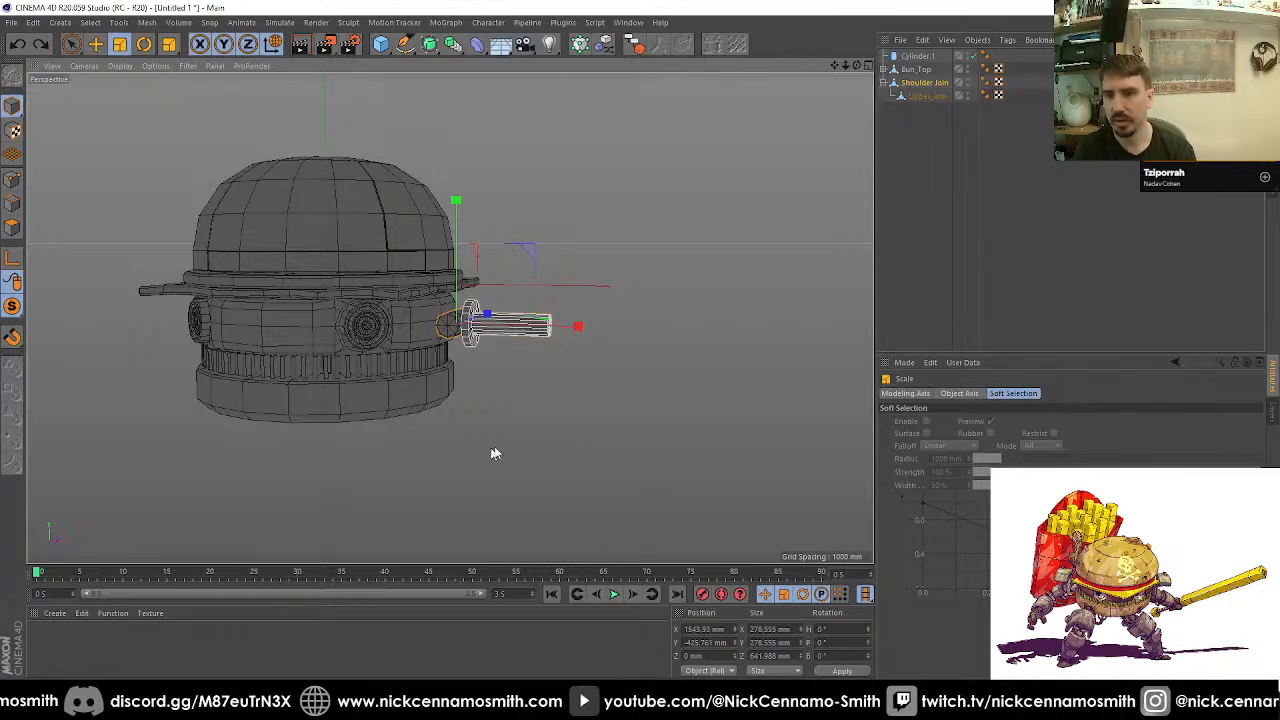
left_click_drag(494, 451, 541, 298)
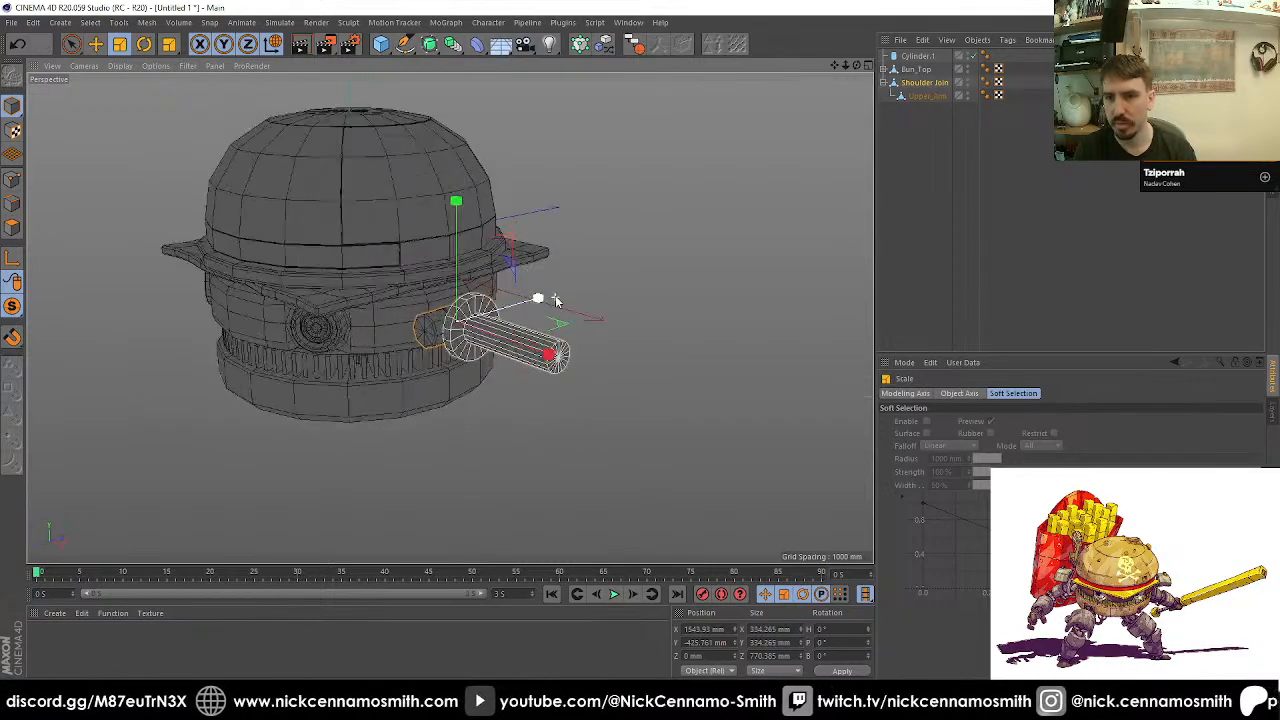
Step: In the front view, move Cylinder.1 with snapping to just above the shaft's flange end, about X 1890 mm and Y -222 mm
scroll(545, 295, "up", 5)
left_click(922, 60)
key("F3")
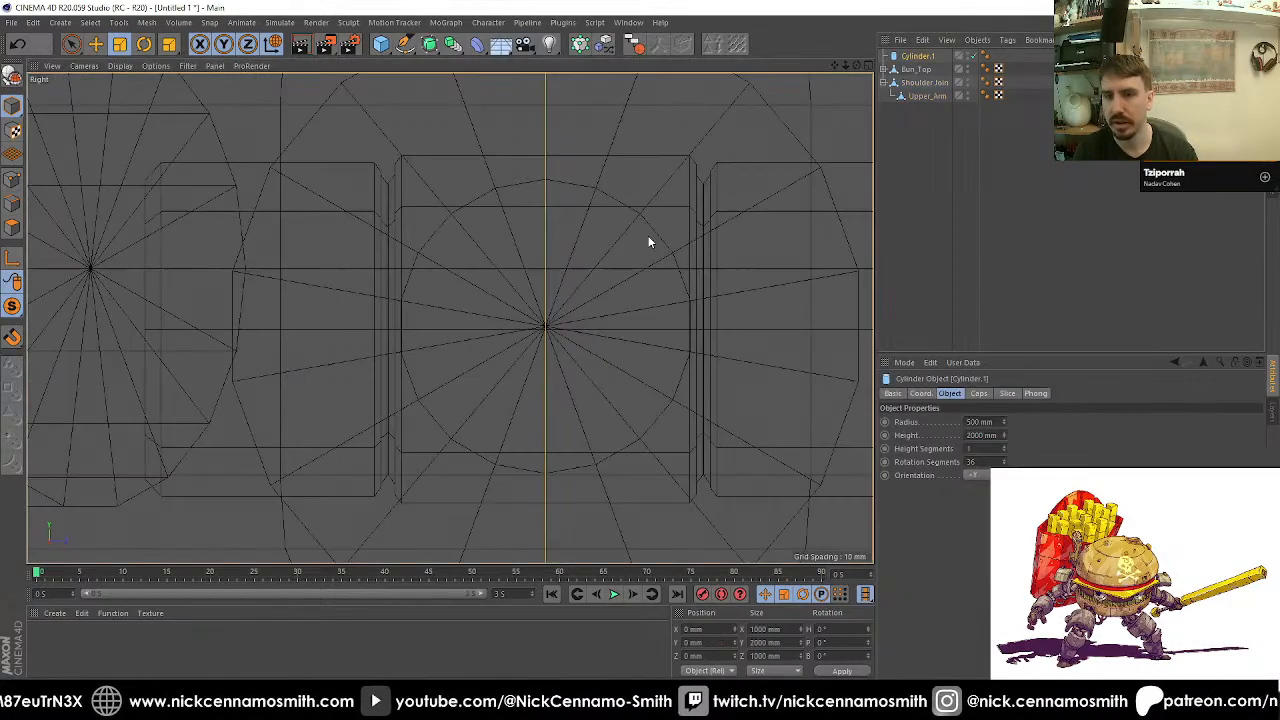
key("F4")
scroll(358, 280, "up", 5)
scroll(356, 267, "up", 2)
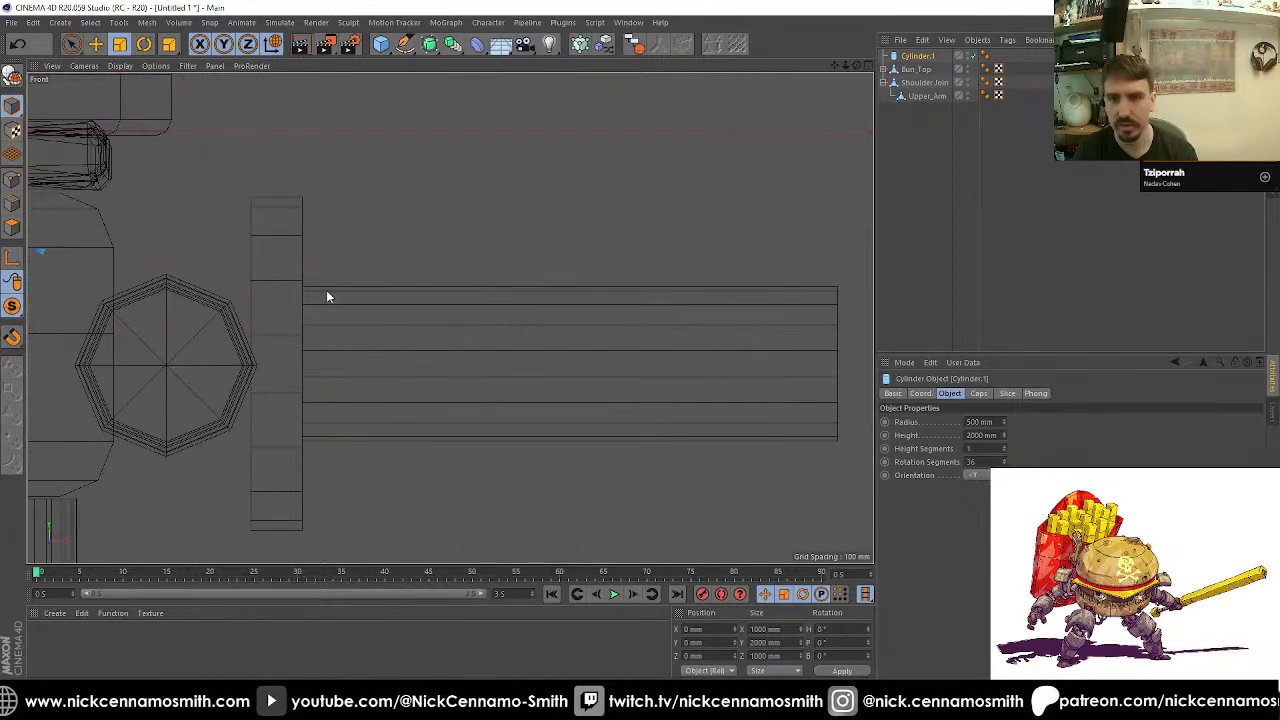
key("e")
key("shift+s")
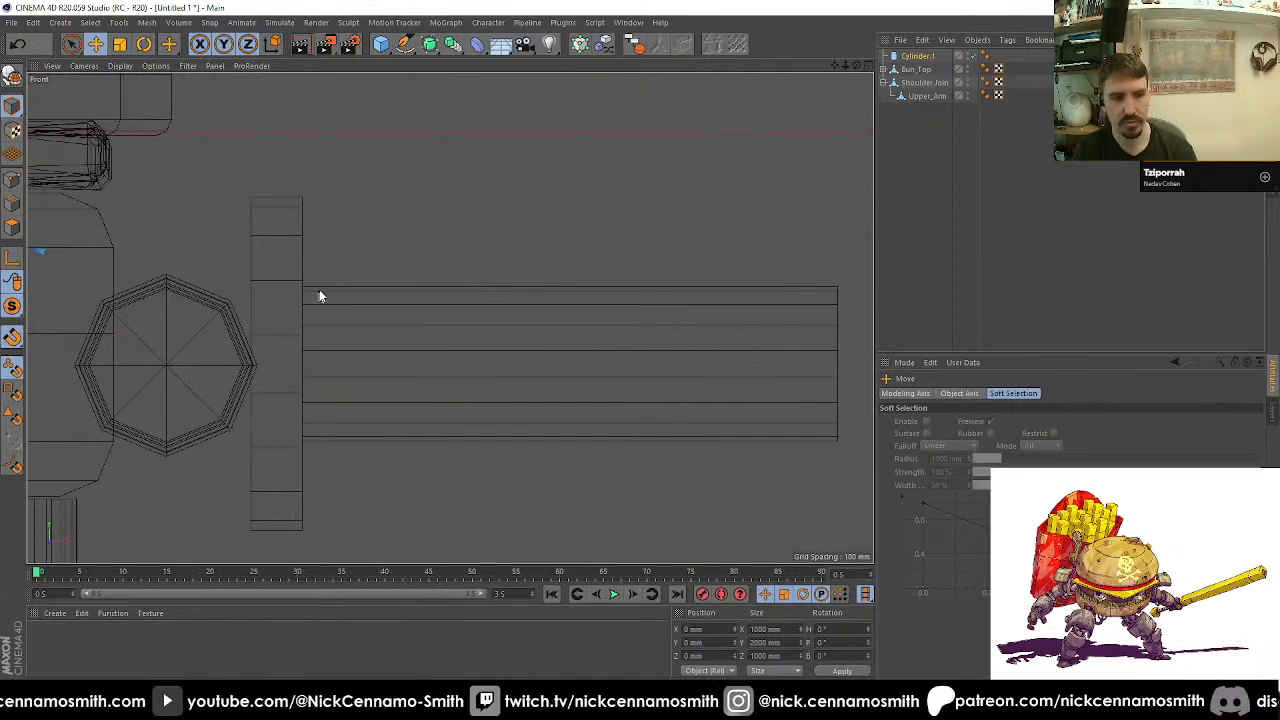
left_click_drag(319, 289, 355, 254)
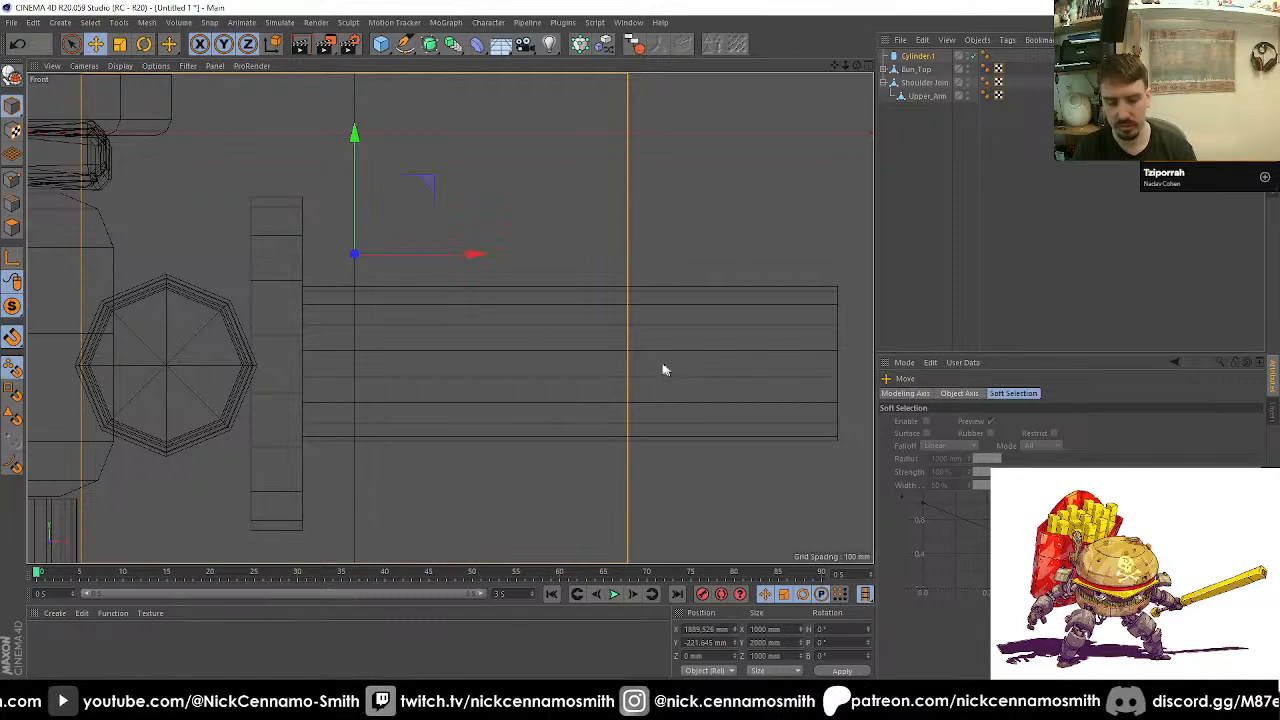
Step: Rotate Cylinder.1 by 90° in pitch and scale it down to about 159 mm in diameter and 400 mm long
key("r")
left_click_drag(351, 194, 349, 346)
key("shift+s")
key("t")
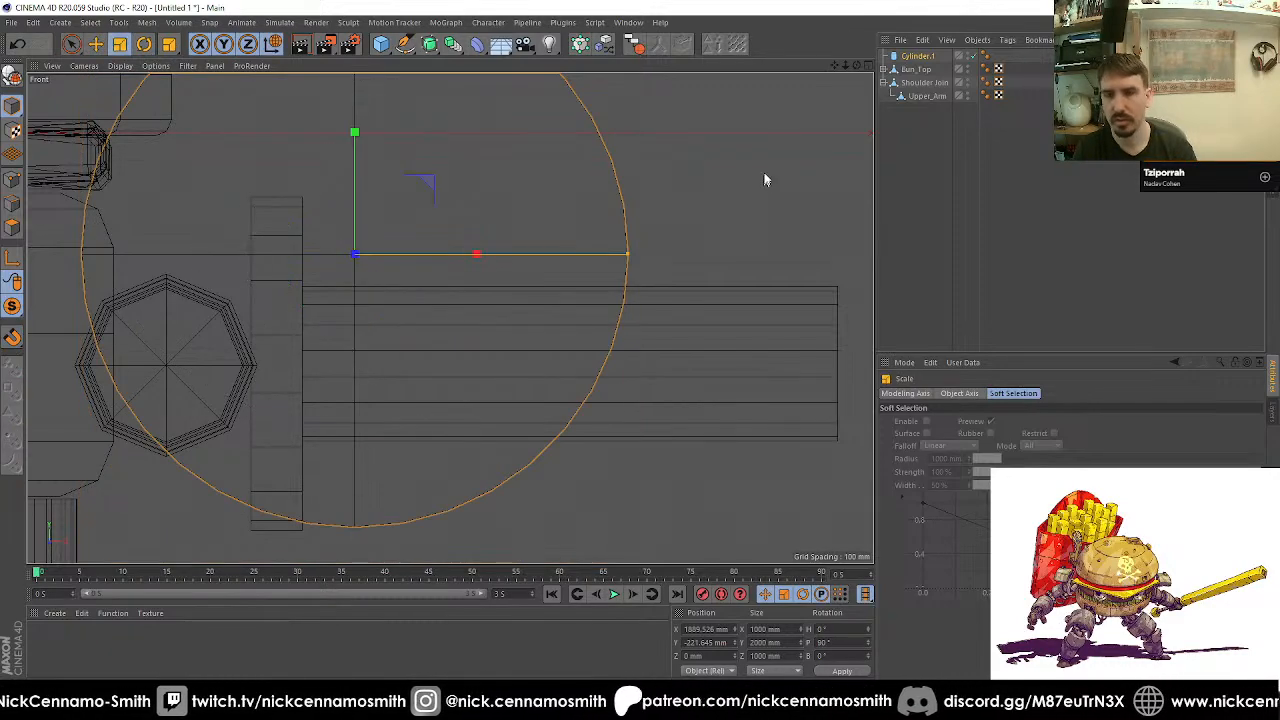
left_click_drag(764, 180, 398, 257)
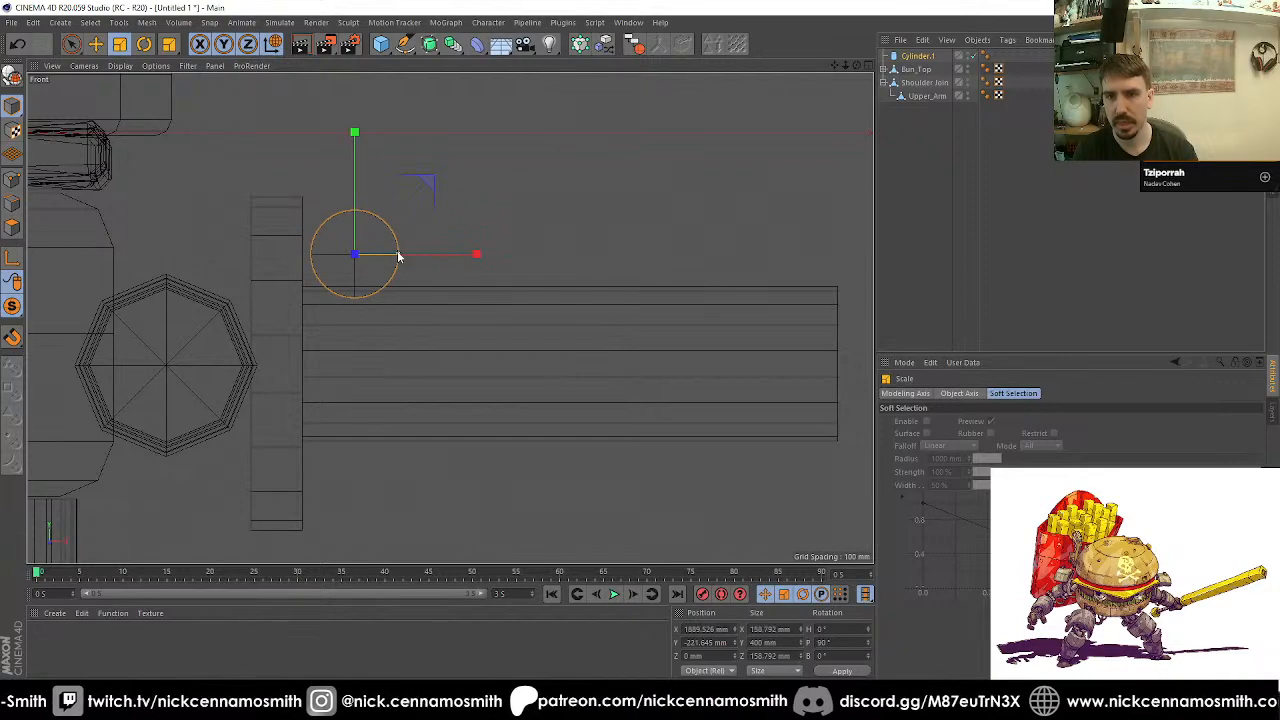
Step: Lengthen Cylinder.1 along its axis to about 688 mm, keeping its diameter
key("F2")
scroll(768, 280, "up", 4)
left_click_drag(772, 348, 769, 388)
key("F1")
left_click_drag(578, 311, 514, 328, "alt")
scroll(444, 274, "up", 2)
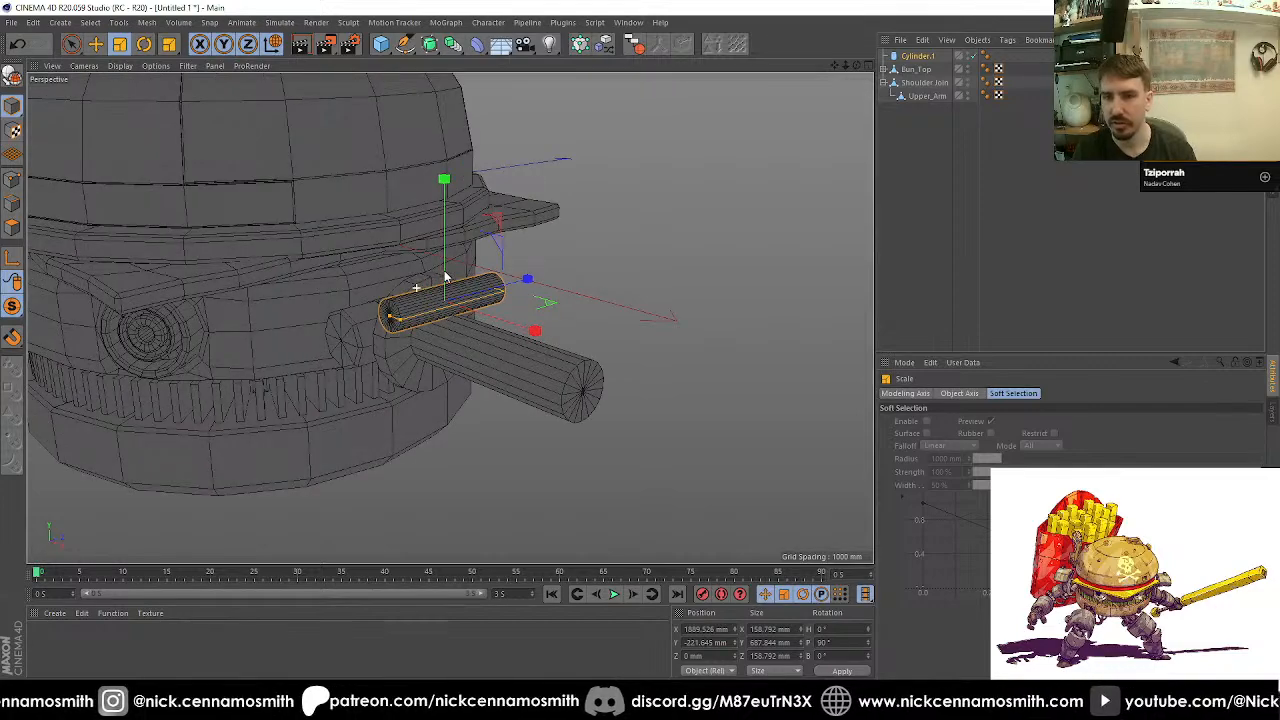
left_click_drag(444, 270, 457, 311, "alt")
scroll(457, 311, "up", 3)
Step: Set Cylinder.1 to 18 rotation segments and shorten it to about 515 mm
left_click(952, 57)
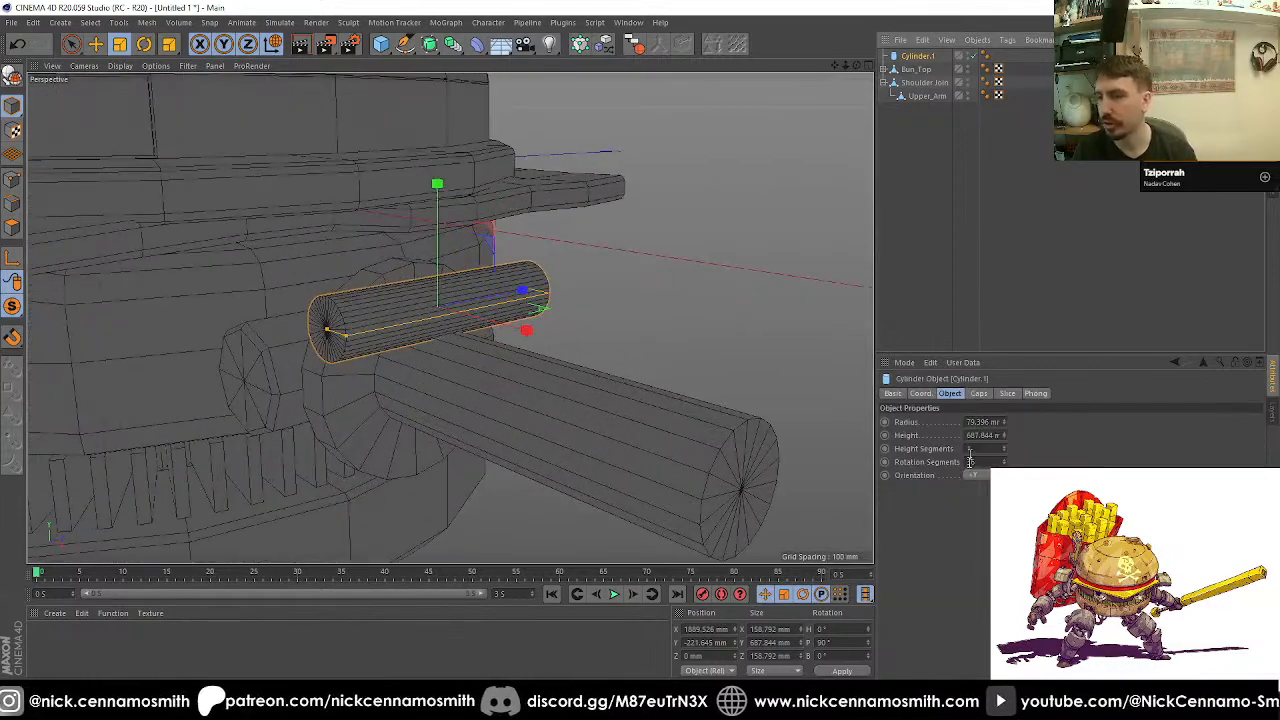
double_click(975, 462)
type("18")
key("Return")
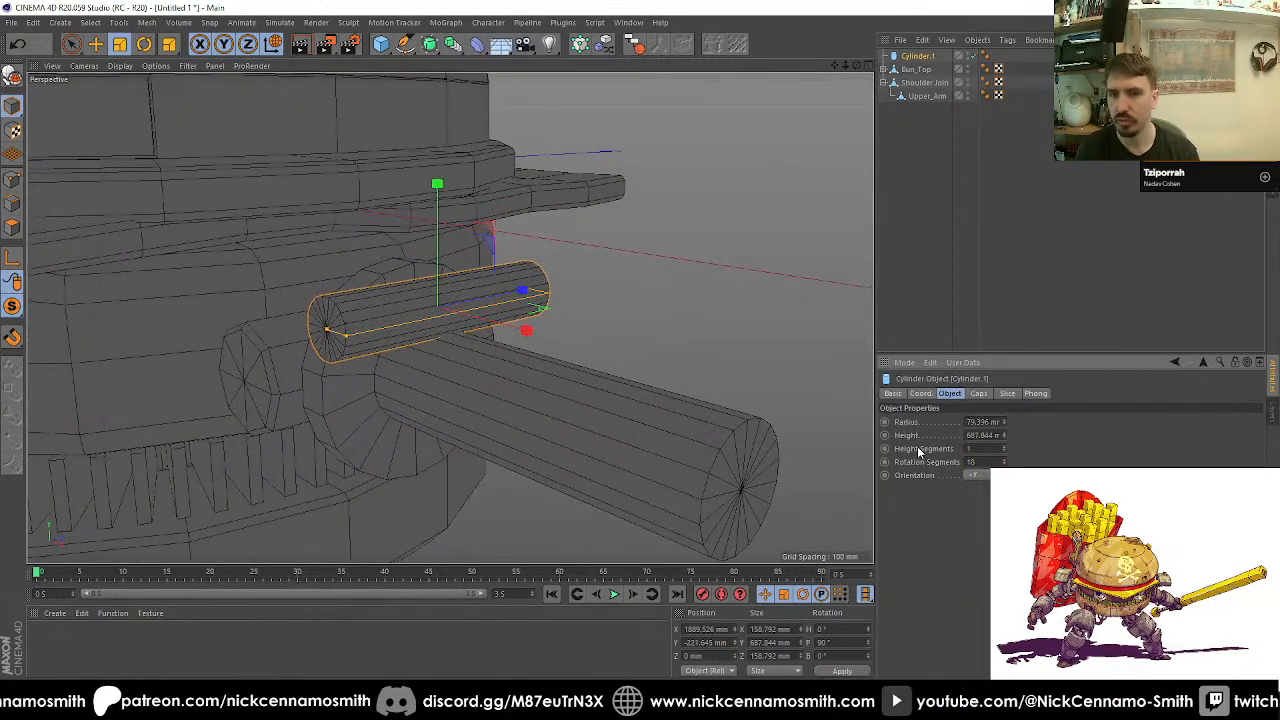
left_click_drag(437, 349, 443, 391, "alt")
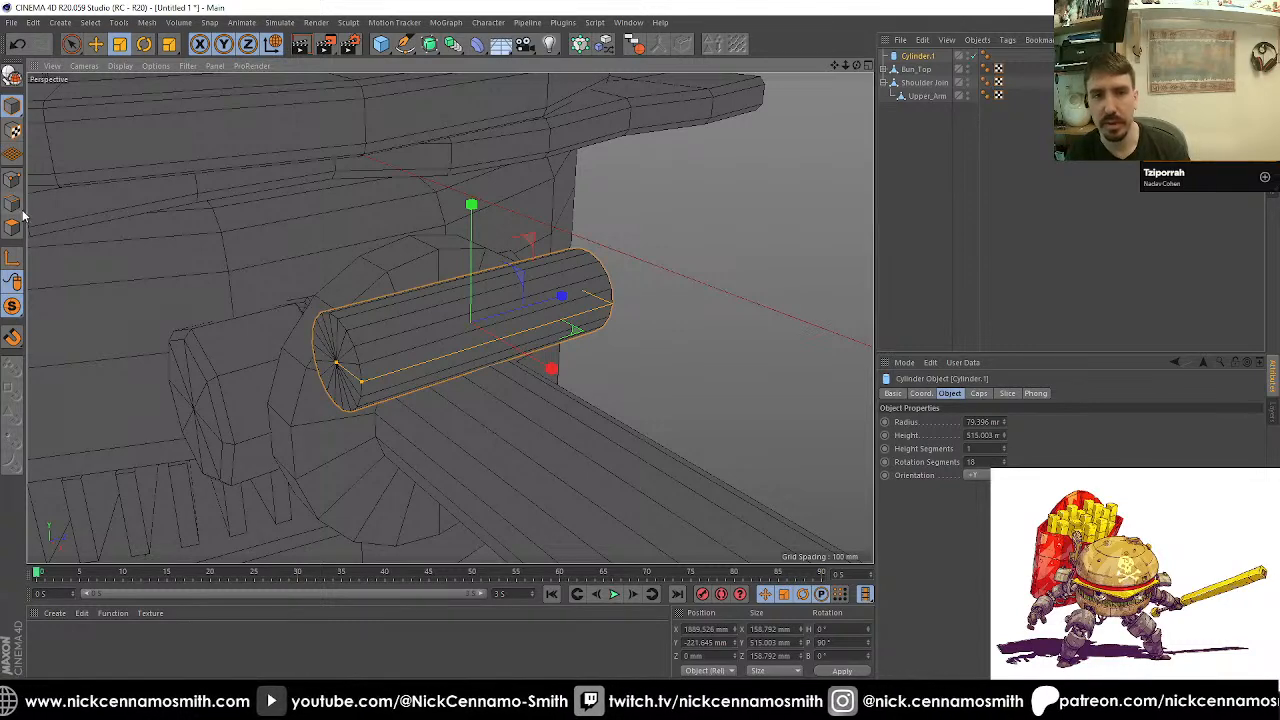
Step: Make Cylinder.1 editable and loop-select the rim edges around both of its end caps
left_click(12, 76)
left_click(12, 204)
scroll(318, 352, "up", 3)
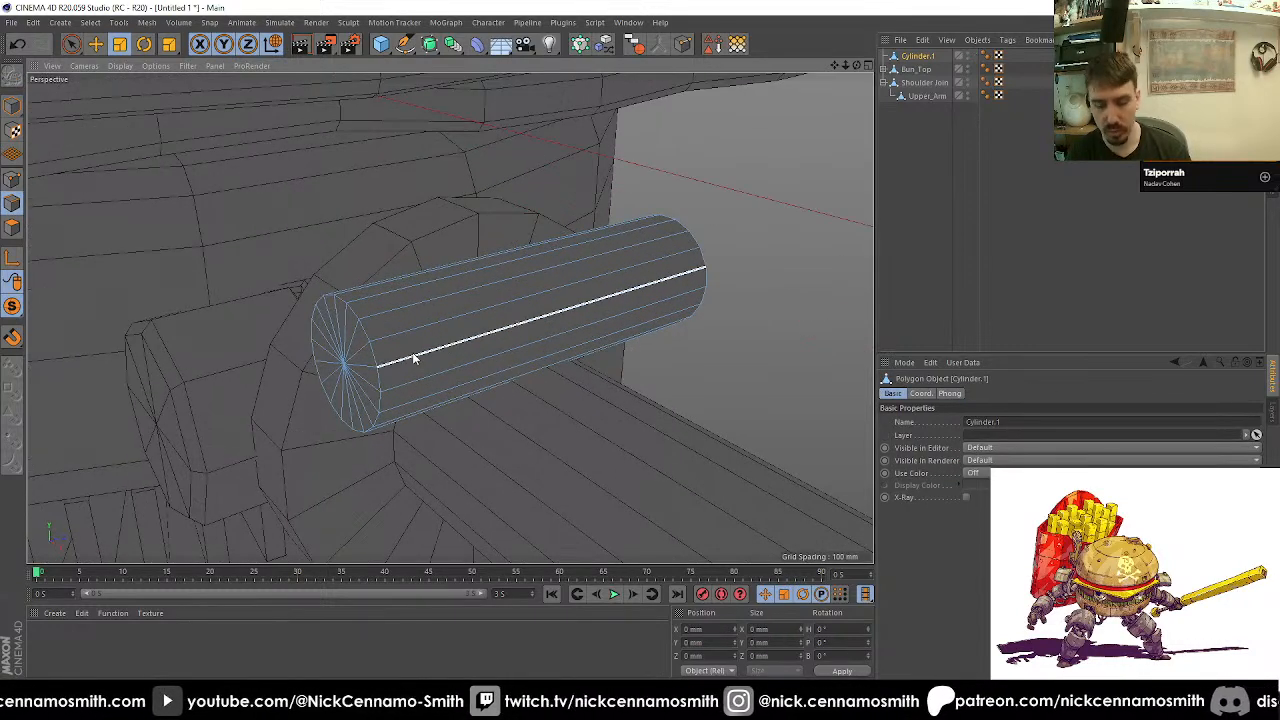
left_click(12, 180)
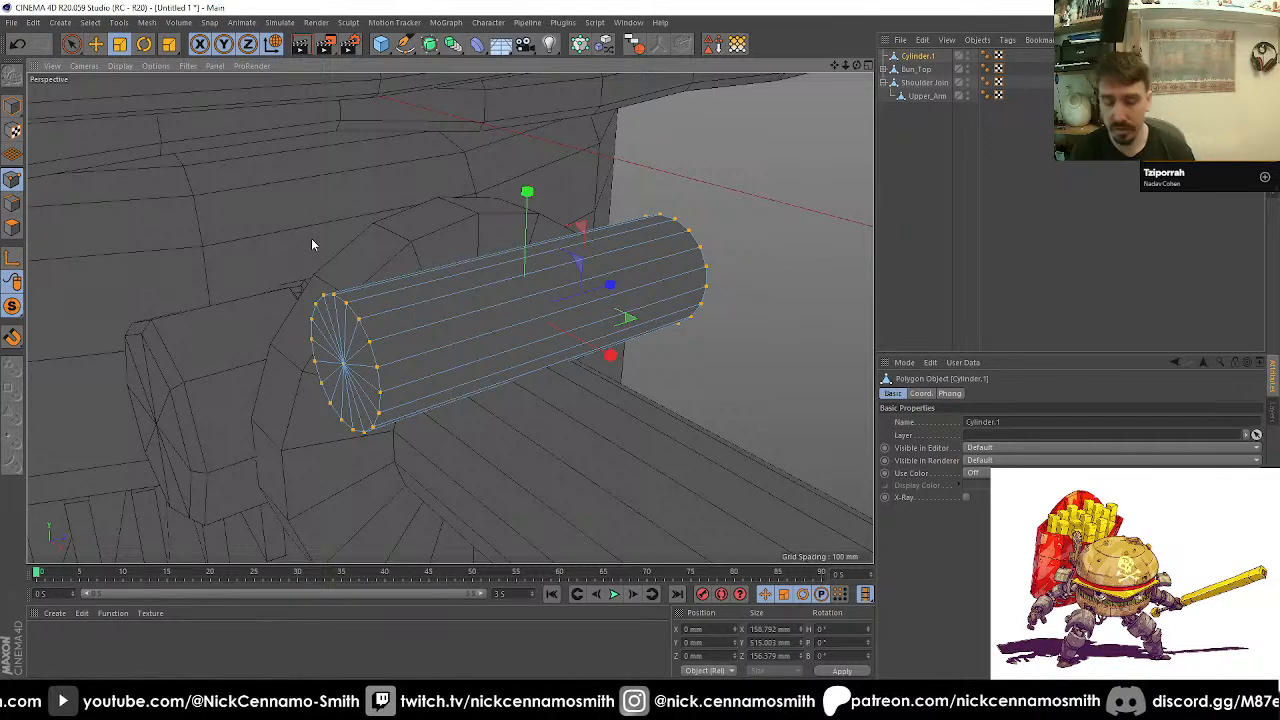
left_click(12, 204)
scroll(367, 390, "up", 2)
key("u")
key("l")
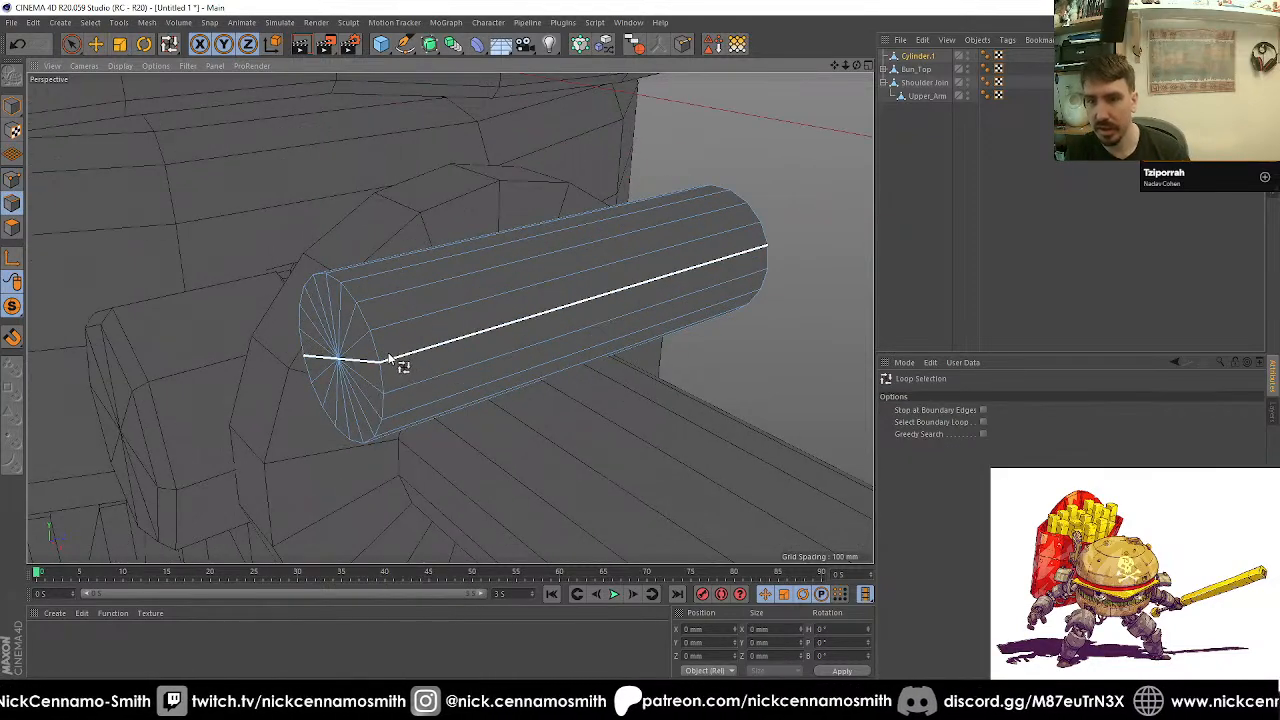
left_click(380, 372)
left_click_drag(553, 348, 400, 350, "alt")
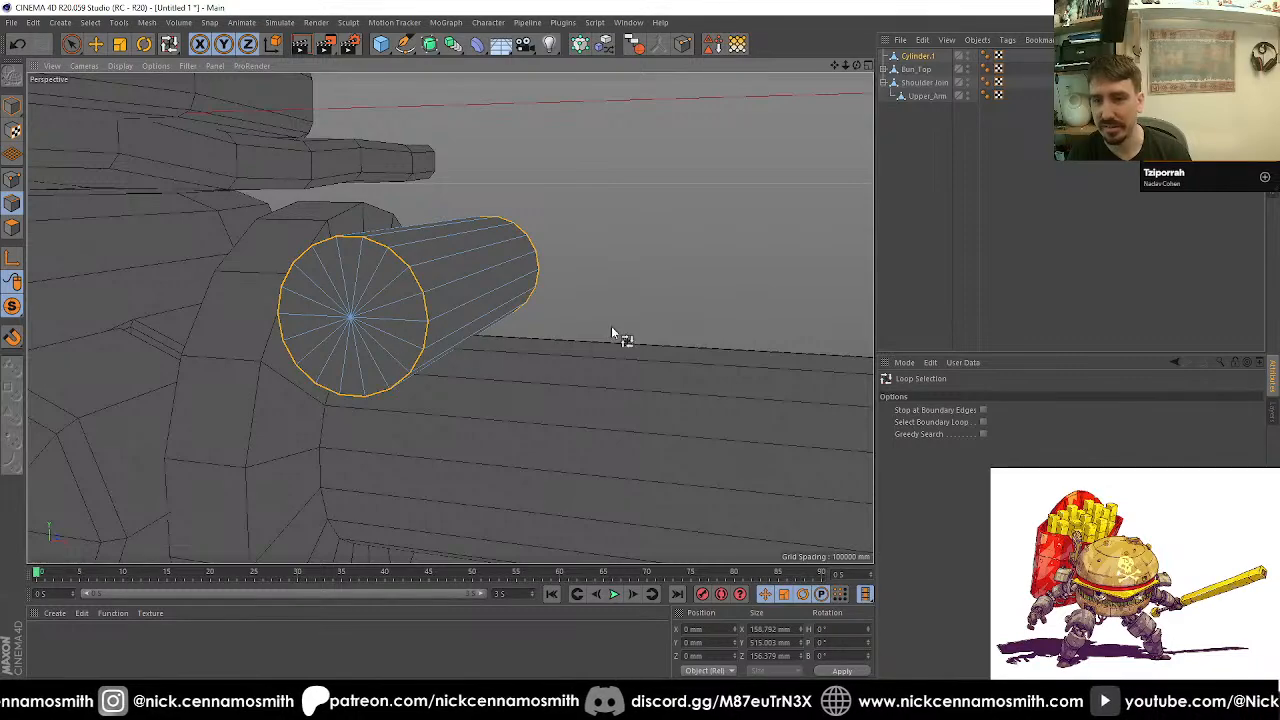
left_click_drag(612, 330, 574, 302, "alt")
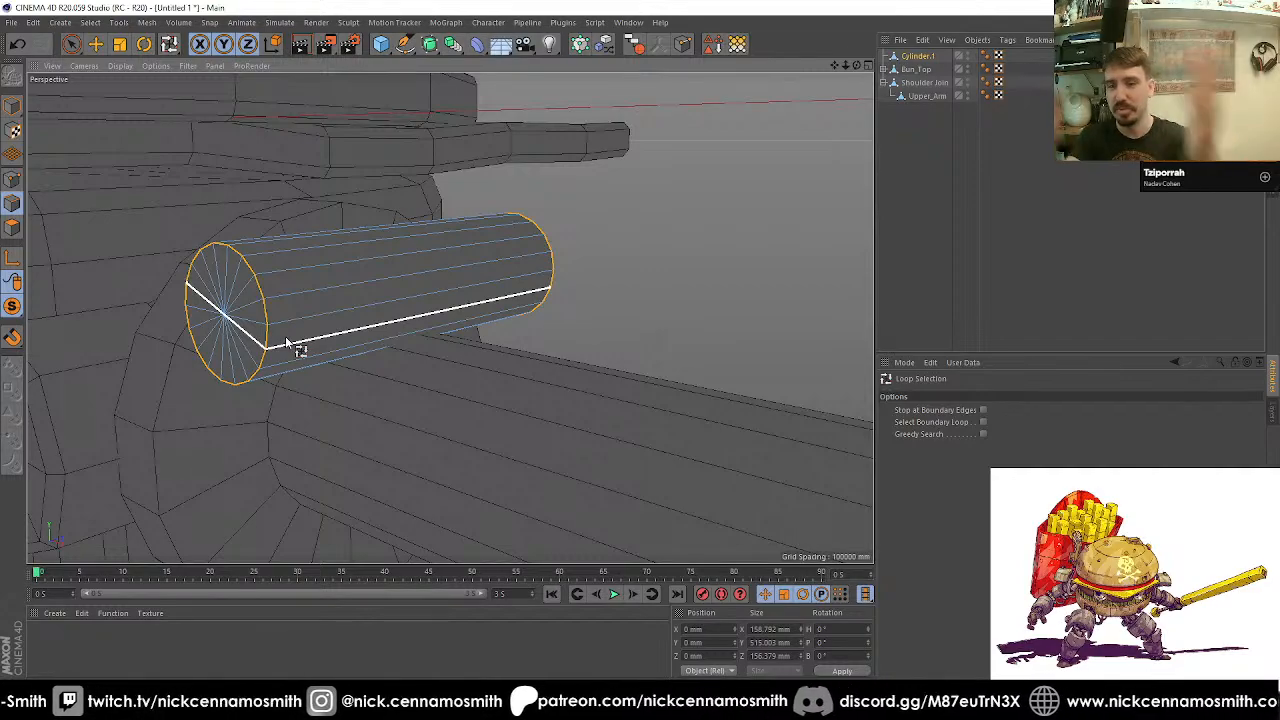
left_click_drag(143, 309, 272, 265, "alt")
left_click(272, 265, "shift")
Step: Bevel the selected rims of Cylinder.1 in Chamfer mode with a 5 mm fixed-distance offset, and return to whole-object editing
key("m")
key("s")
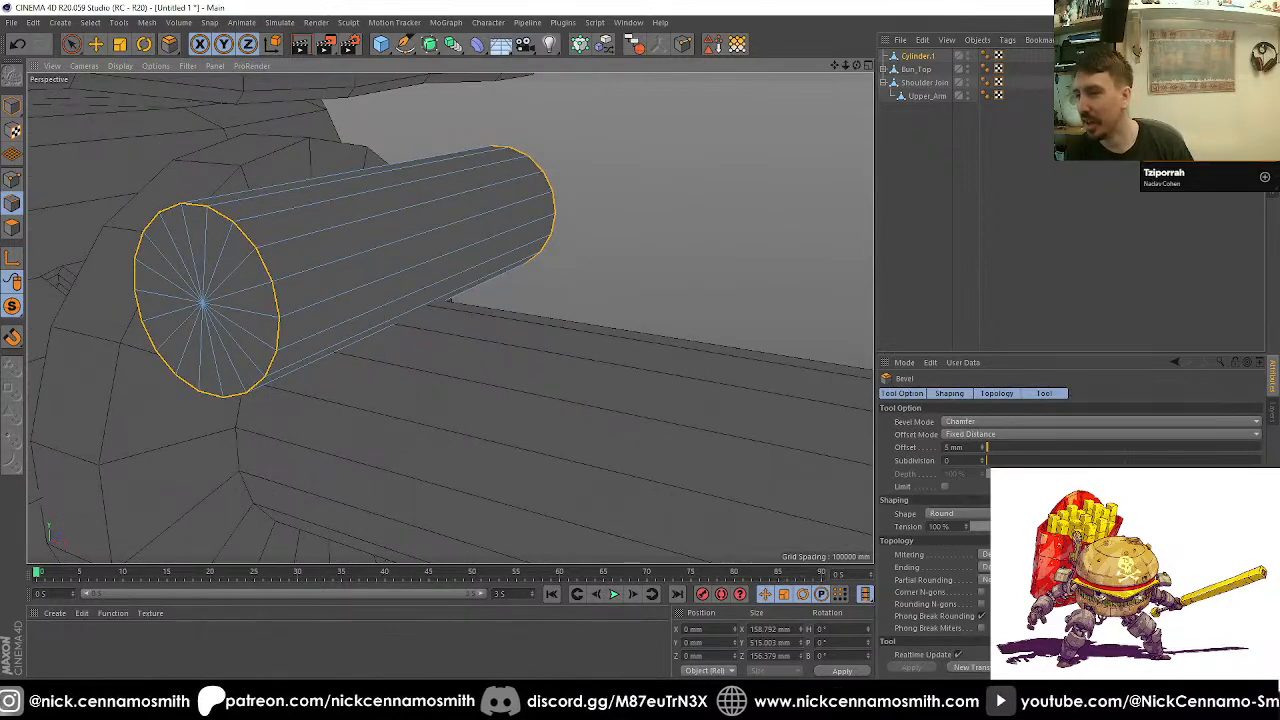
left_click(978, 667)
left_click_drag(350, 430, 430, 372, "alt")
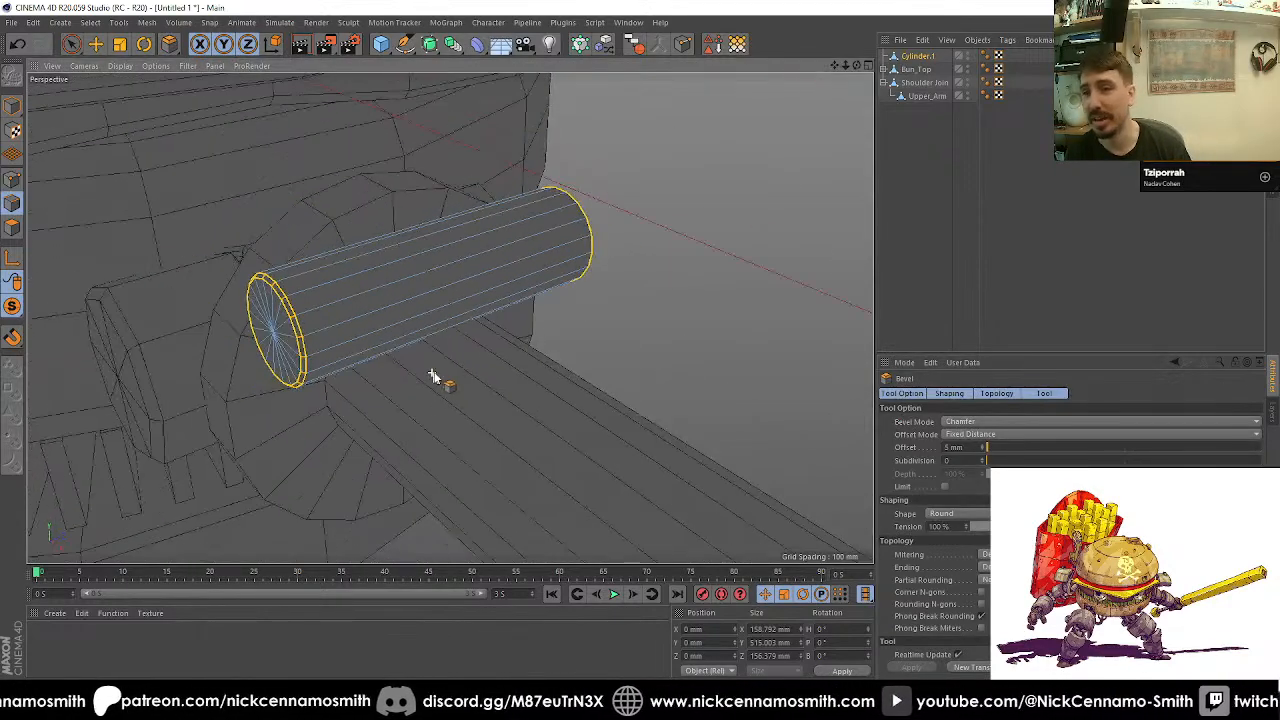
left_click(12, 105)
left_click_drag(428, 306, 436, 331, "alt")
scroll(415, 350, "down", 3)
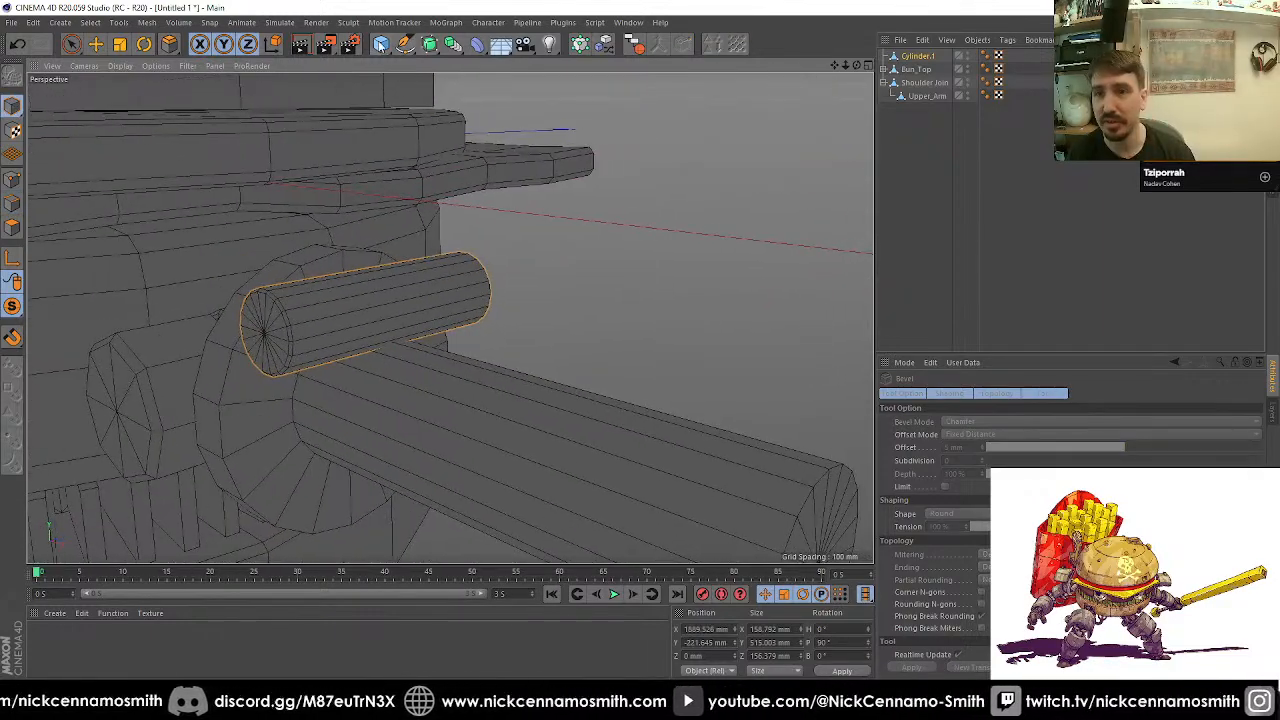
Step: Add another cylinder and move it out beside the robot's body to about X 2775 mm and Y -423 mm with snapping
left_click(380, 44)
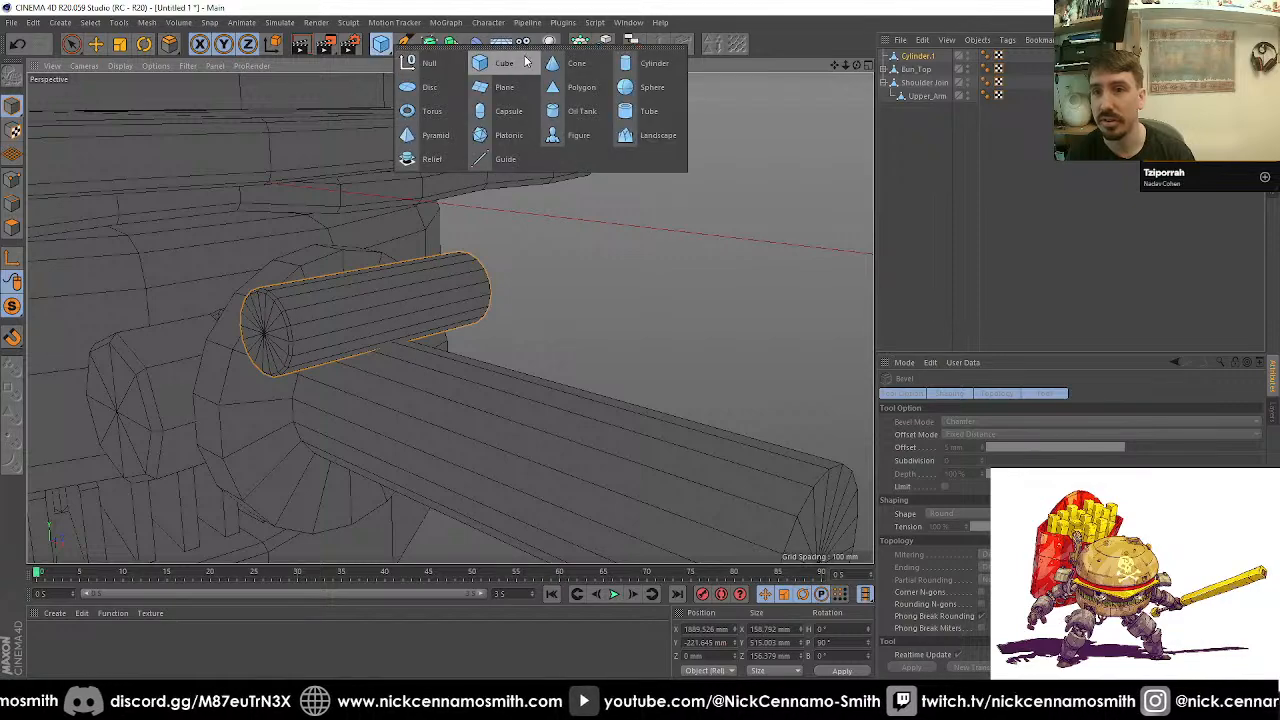
left_click(645, 70)
scroll(504, 238, "down", 5)
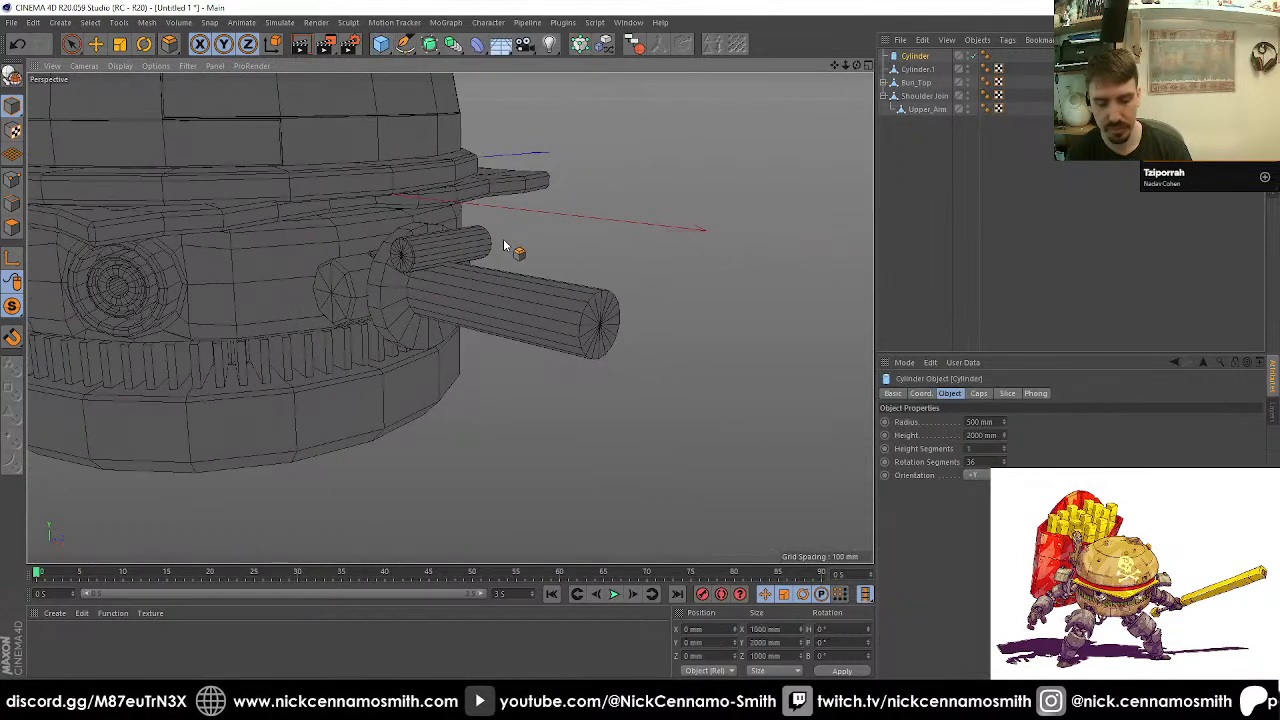
key("e")
scroll(504, 245, "up", 1)
key("shift+s")
left_click_drag(641, 323, 634, 344)
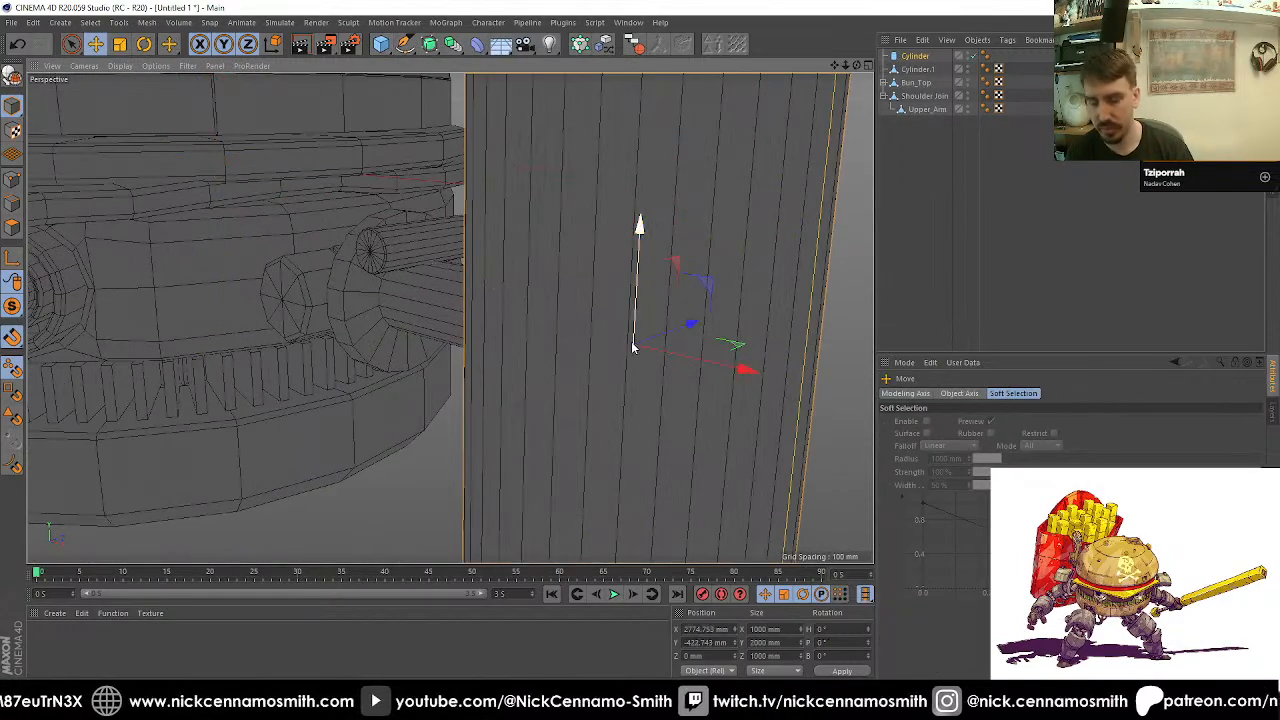
Step: Orient the new cylinder along +X and move it inward over the arm shaft to about X 2113 mm
left_click(922, 55)
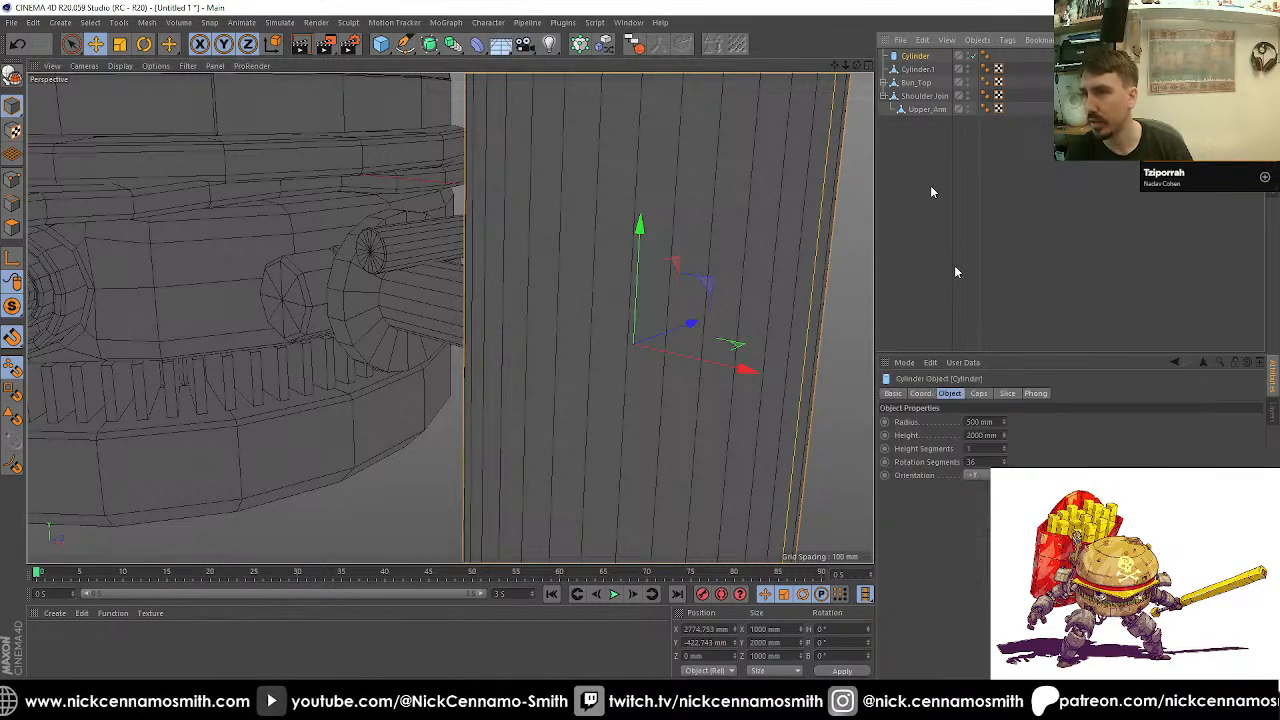
left_click(972, 475)
left_click(975, 449)
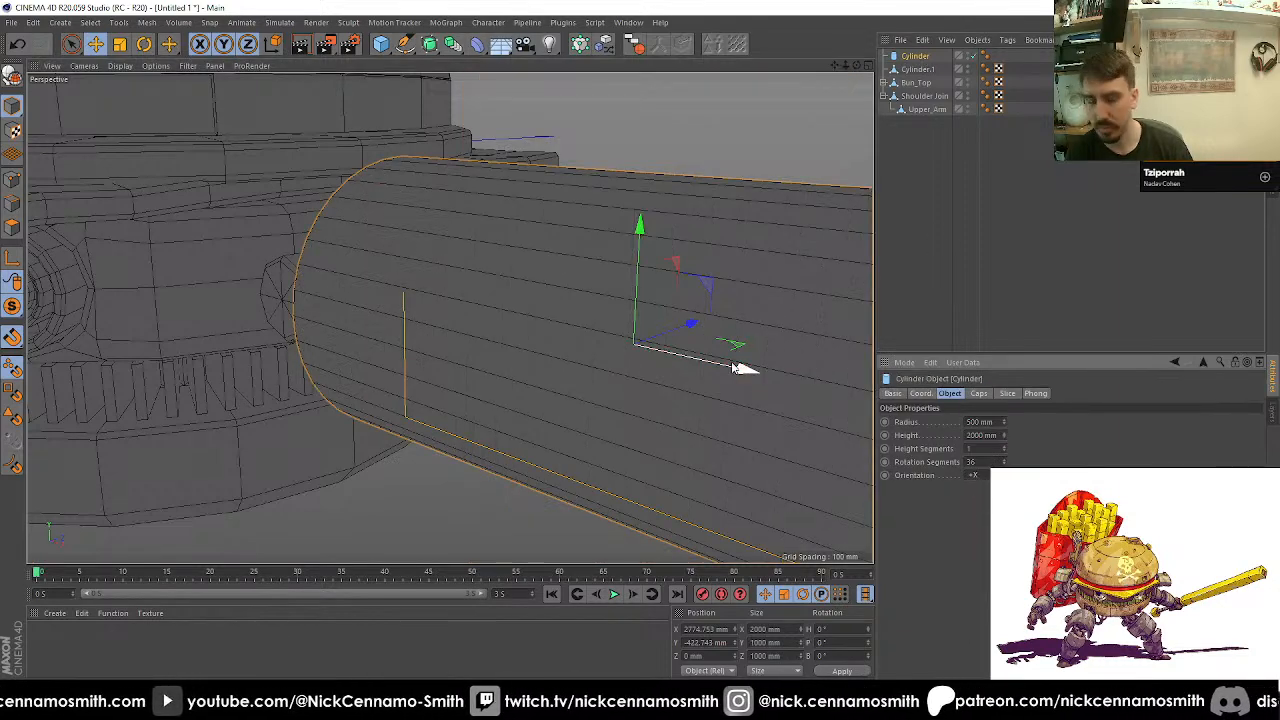
left_click_drag(726, 386, 565, 341)
Step: Scale the new cylinder down to 500 mm in diameter and about 405 mm long around the arm shaft
key("t")
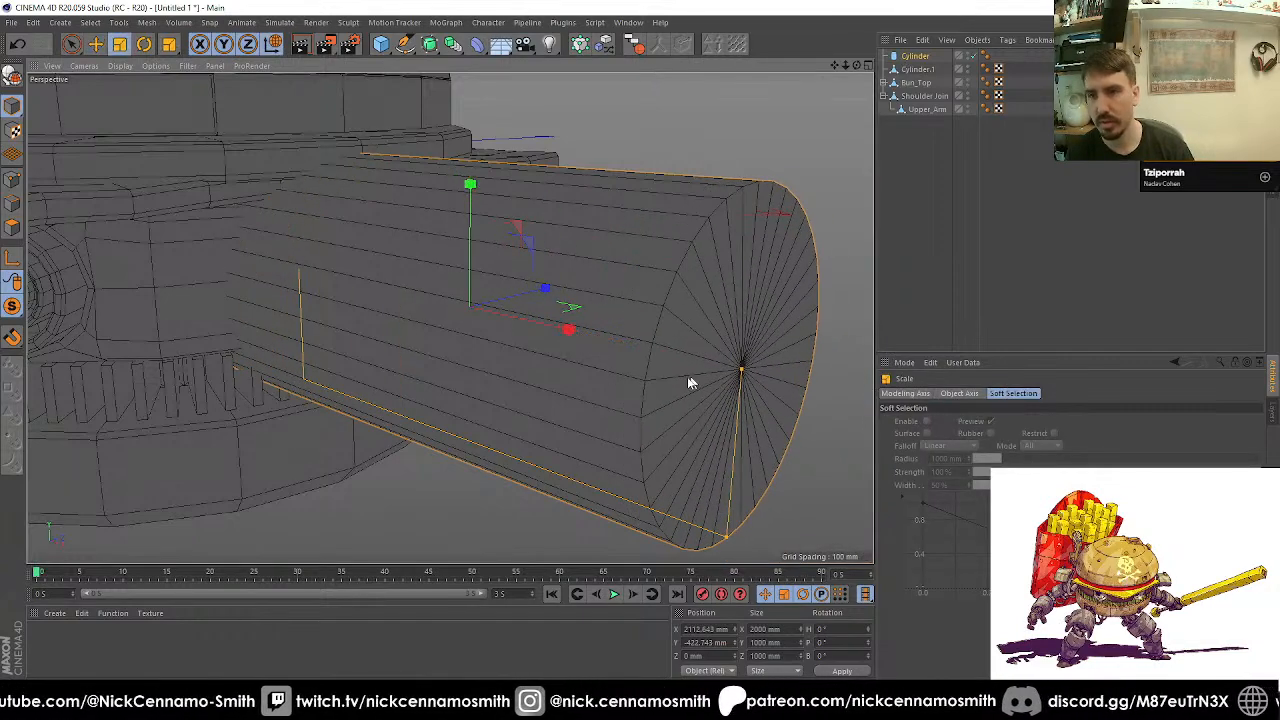
scroll(689, 377, "down", 3)
left_click_drag(689, 377, 364, 389)
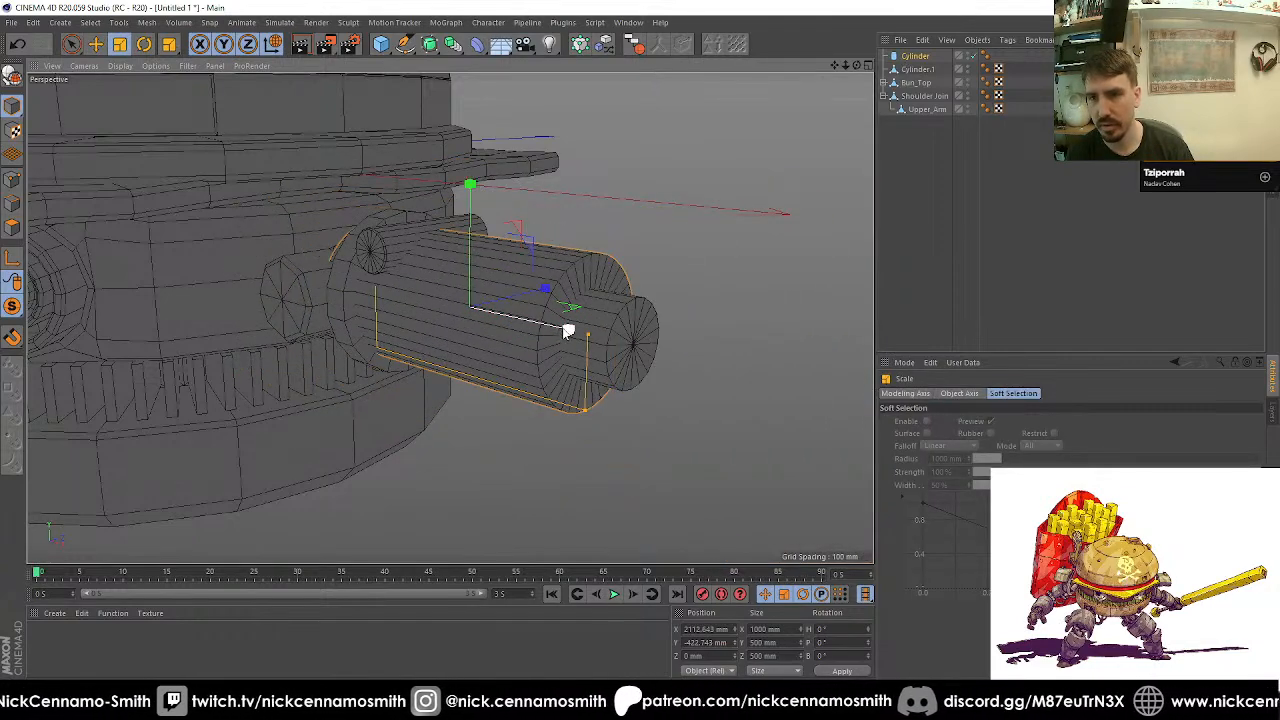
left_click_drag(567, 329, 518, 322)
key("ctrl+z")
left_click_drag(505, 318, 406, 246, "alt")
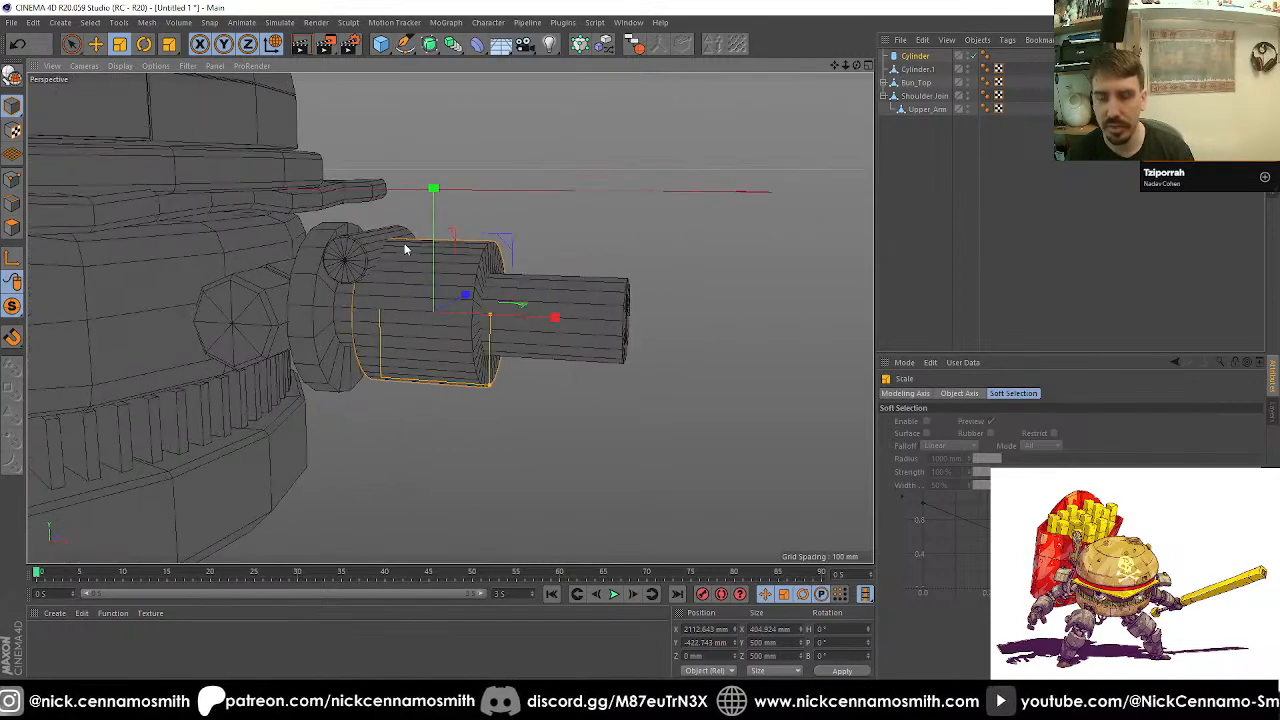
Step: Widen the cylinder around the shaft to about 821 mm in diameter and set its rotation segments to 18
left_click_drag(490, 388, 488, 431)
left_click(914, 57)
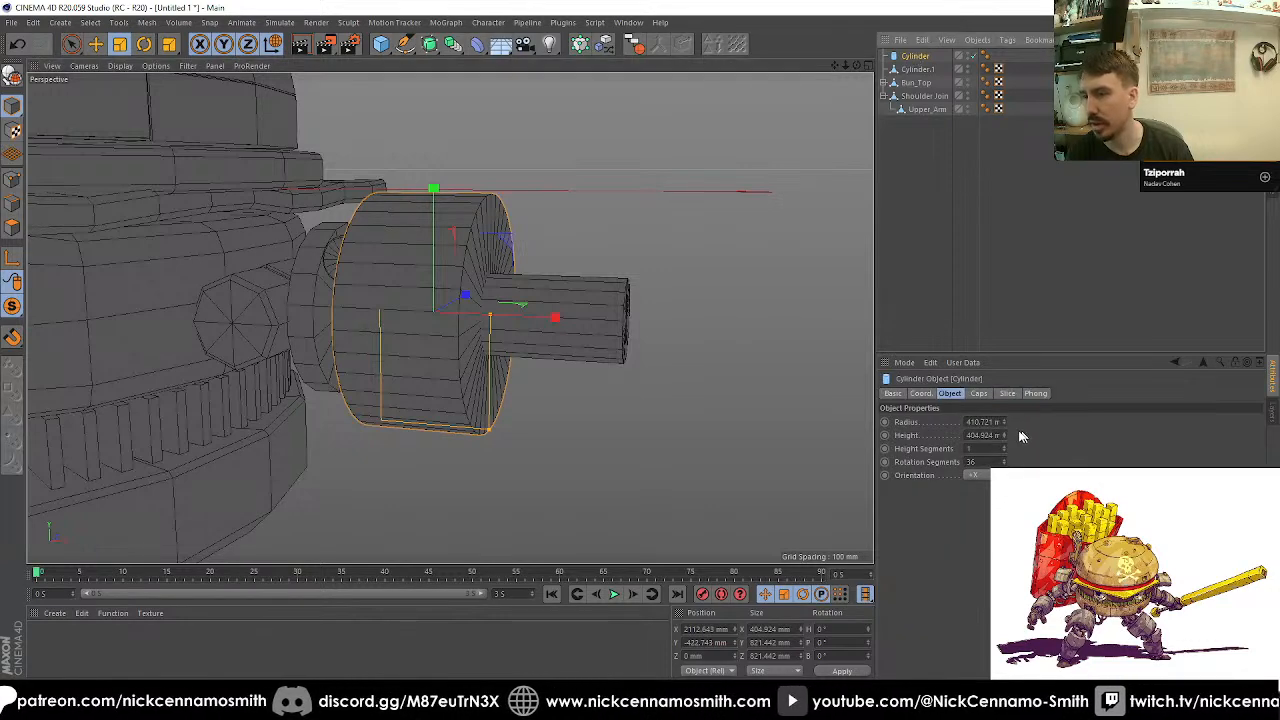
left_click(975, 461)
type("18")
key("Return")
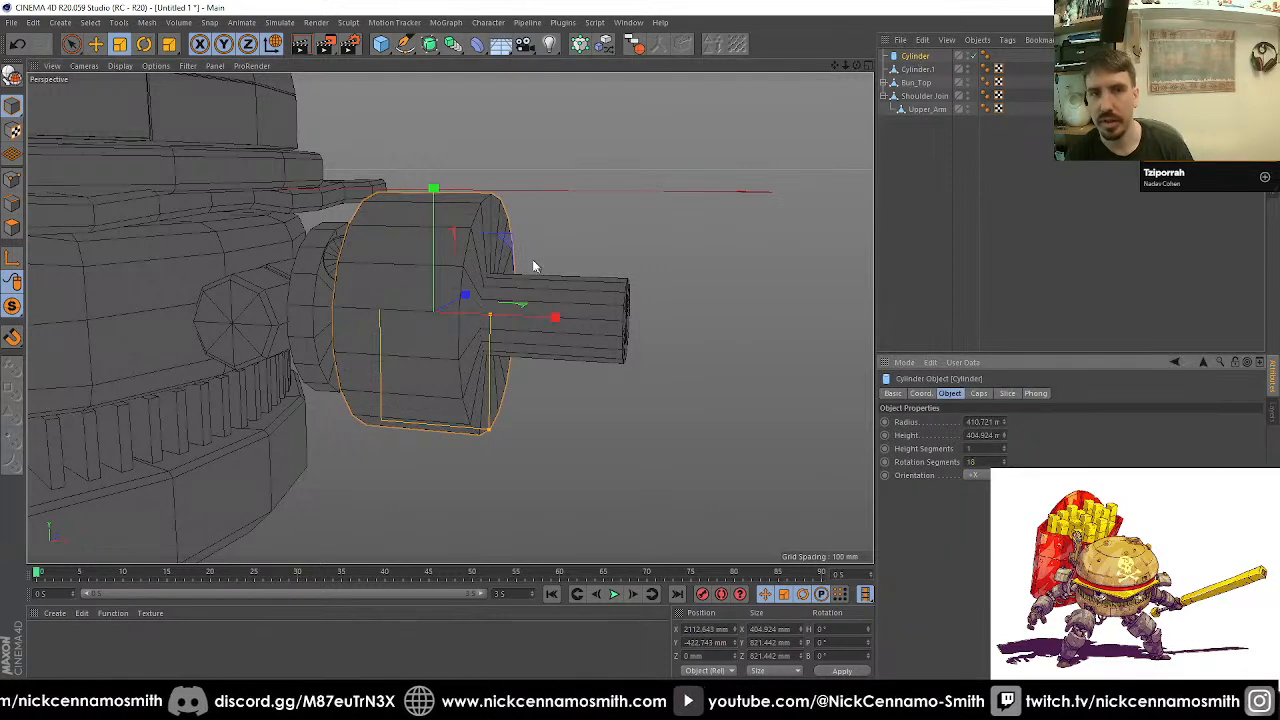
Step: Make the wide cylinder editable and delete its lower-half and cap-centre points, leaving only a curved strip above the shaft
left_click(12, 77)
key("F3")
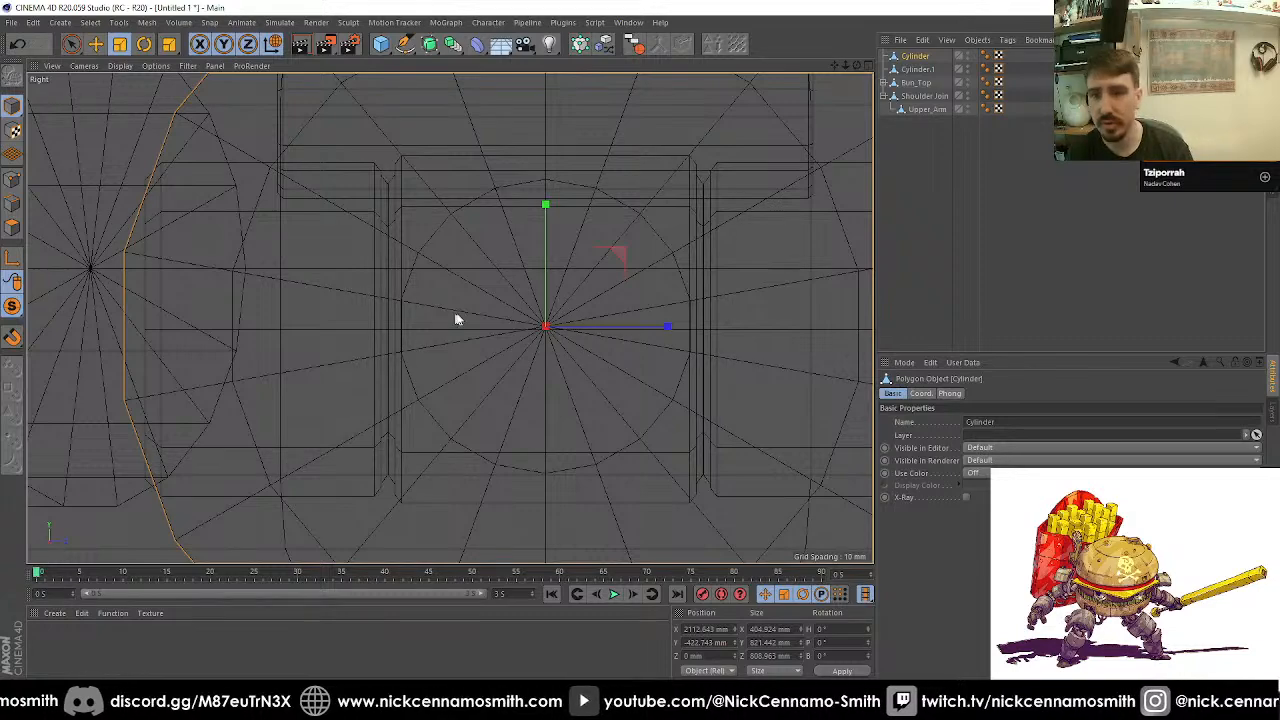
scroll(456, 319, "down", 3)
key("0")
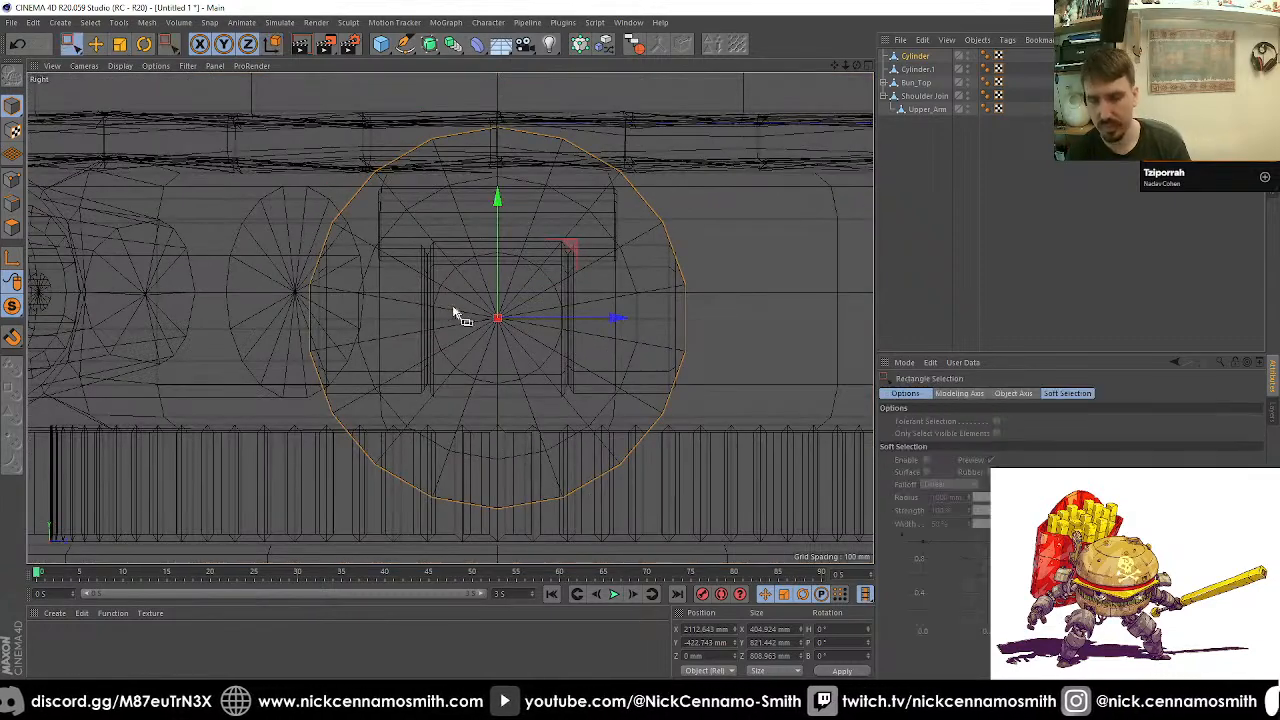
left_click(12, 180)
left_click_drag(263, 275, 860, 545)
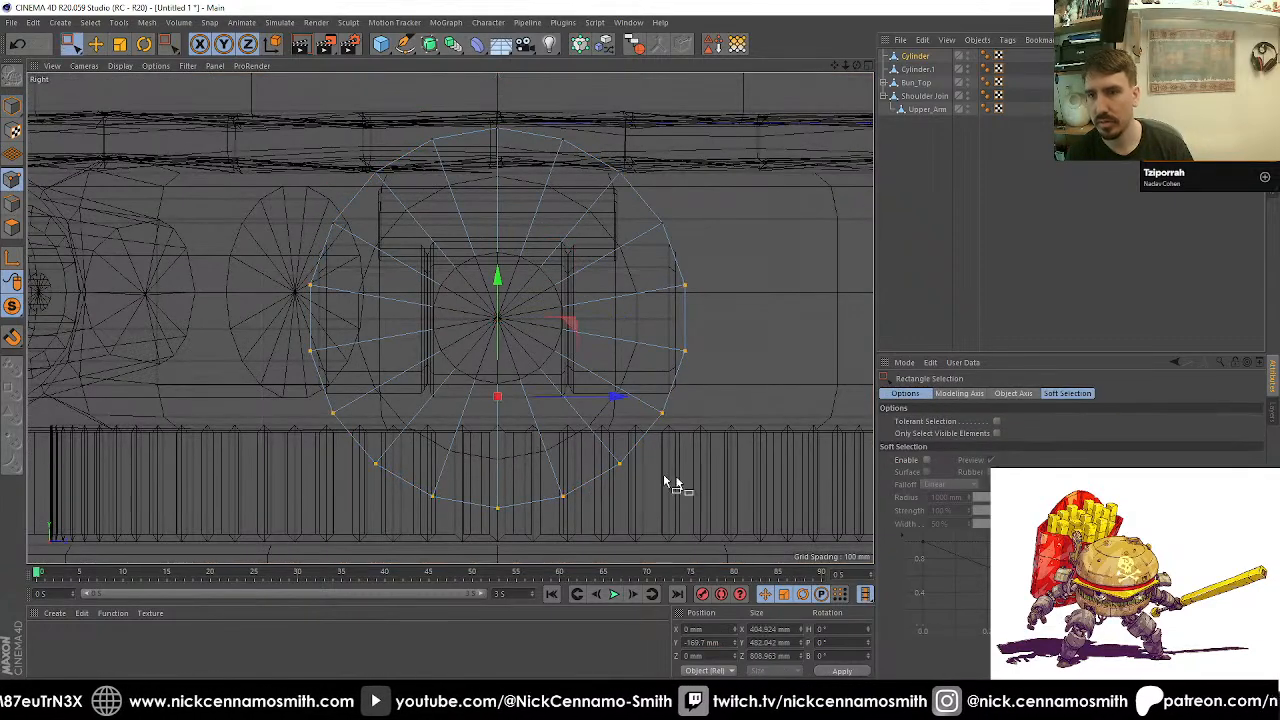
key("F1")
left_click_drag(493, 391, 520, 384, "alt")
key("F3")
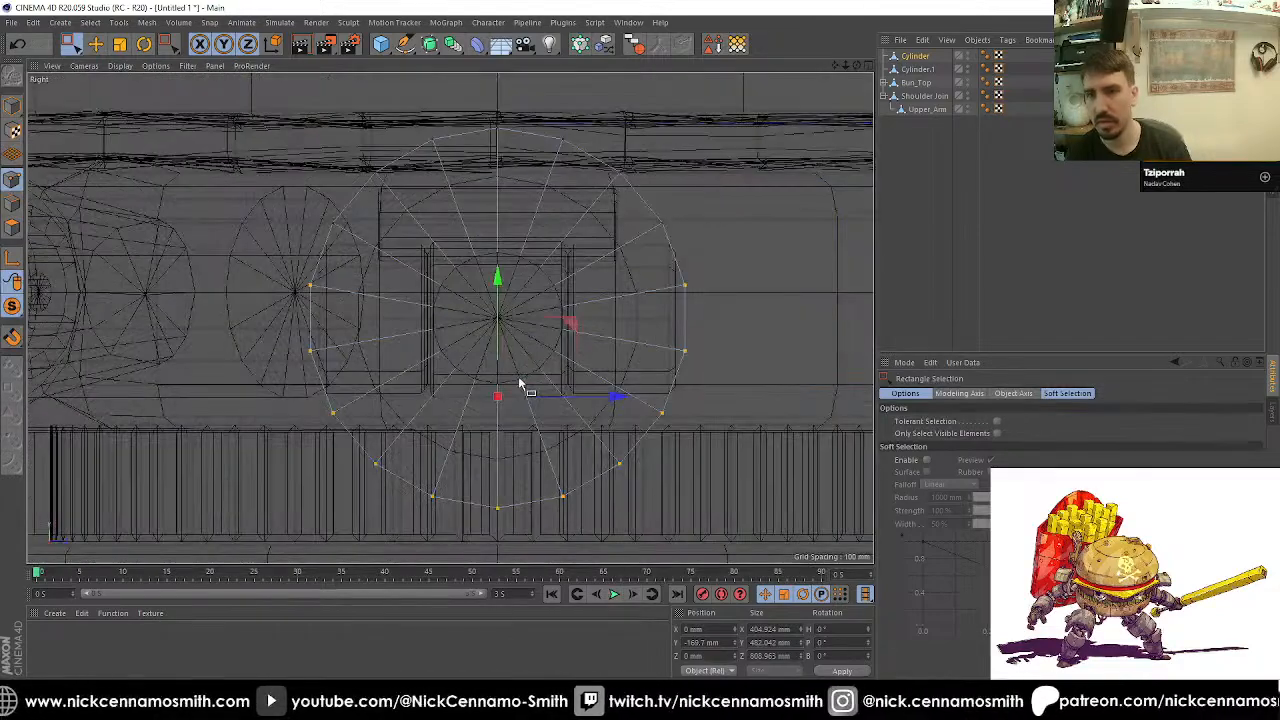
key("F1")
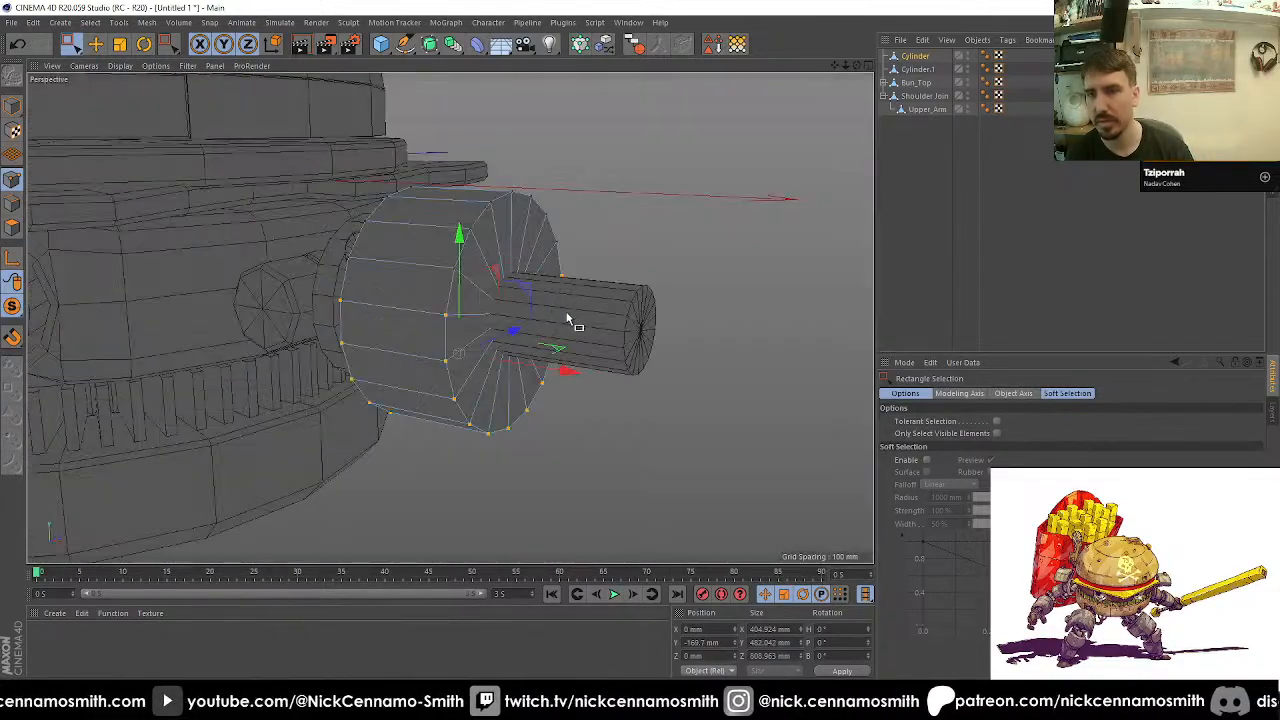
key("F2")
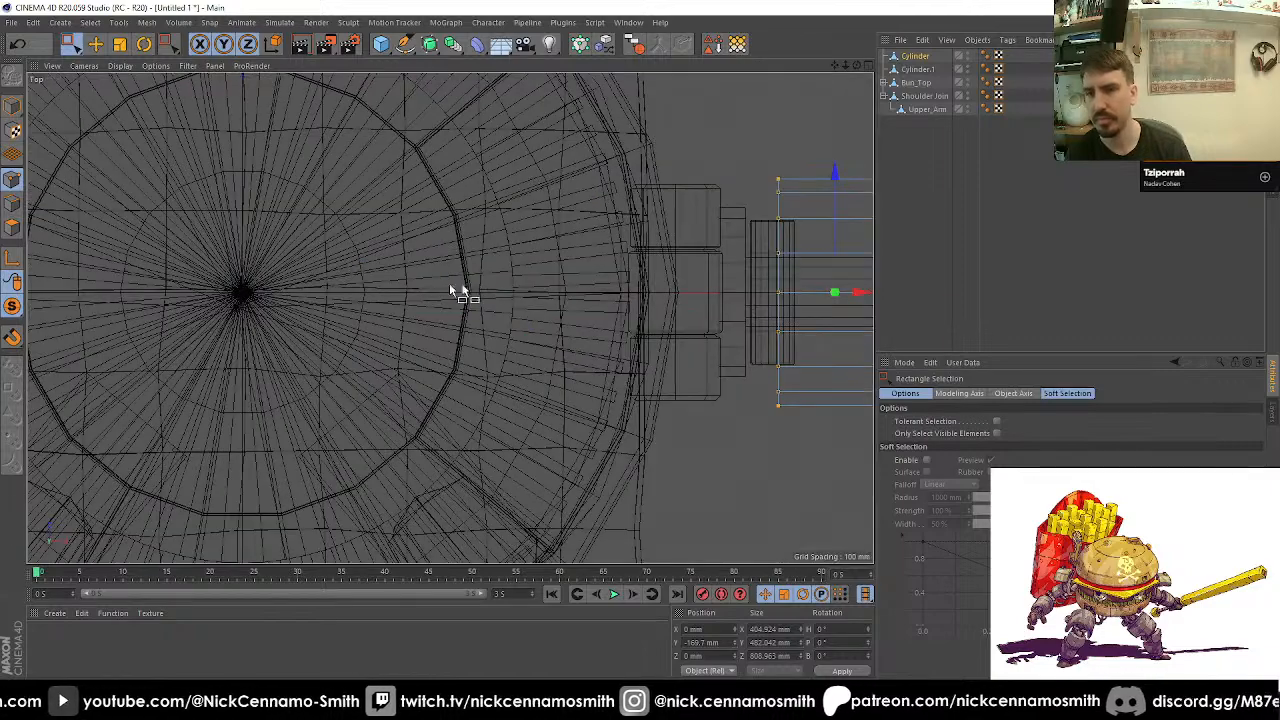
scroll(457, 291, "down", 3)
key("F3")
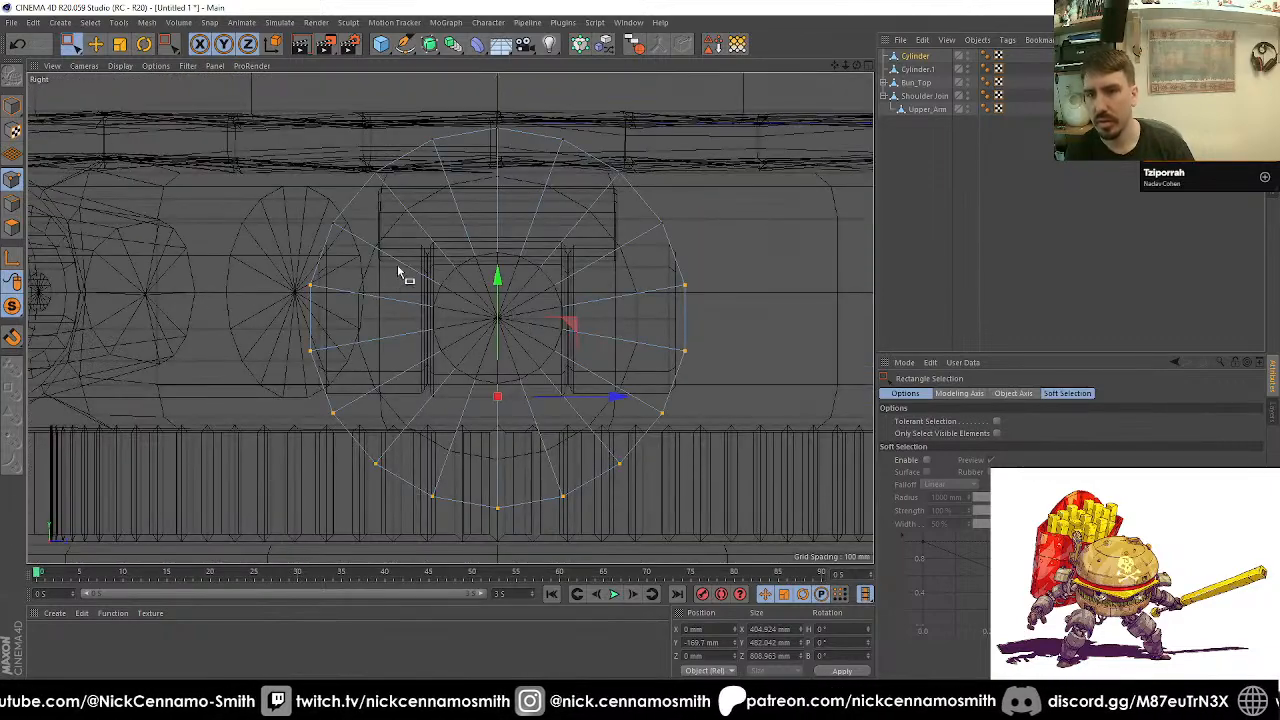
left_click_drag(396, 264, 584, 420)
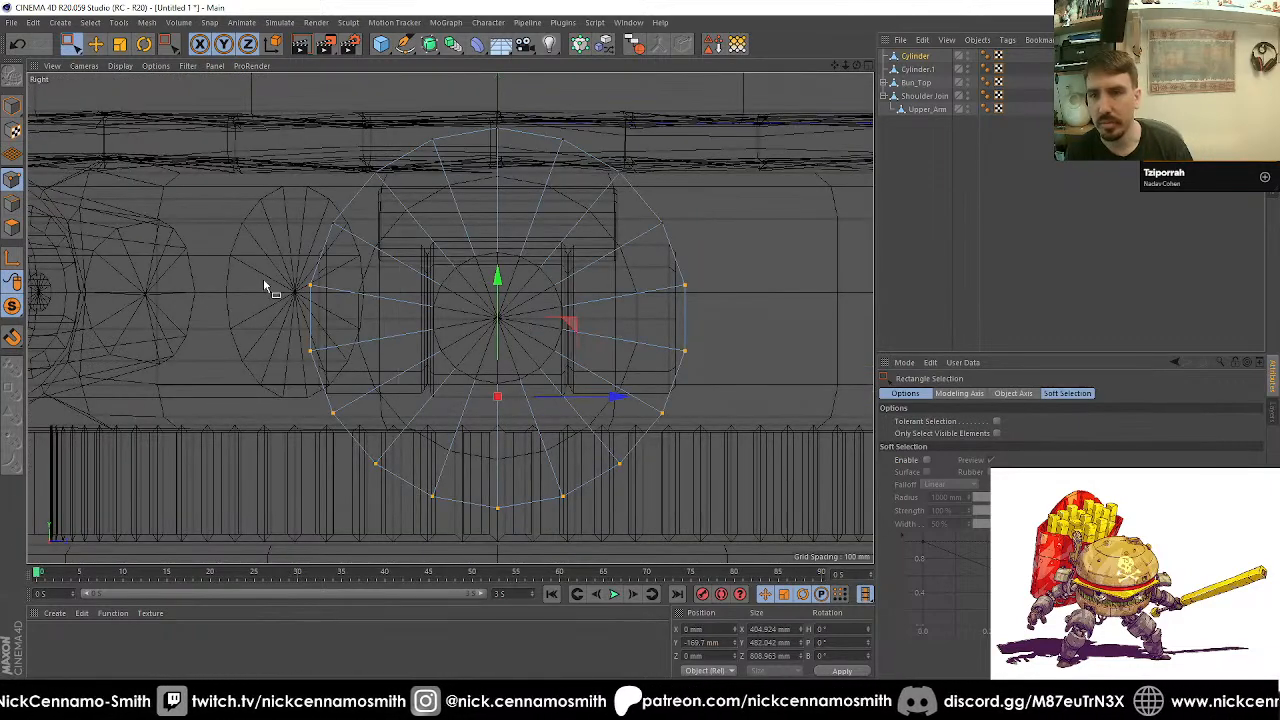
key("F1")
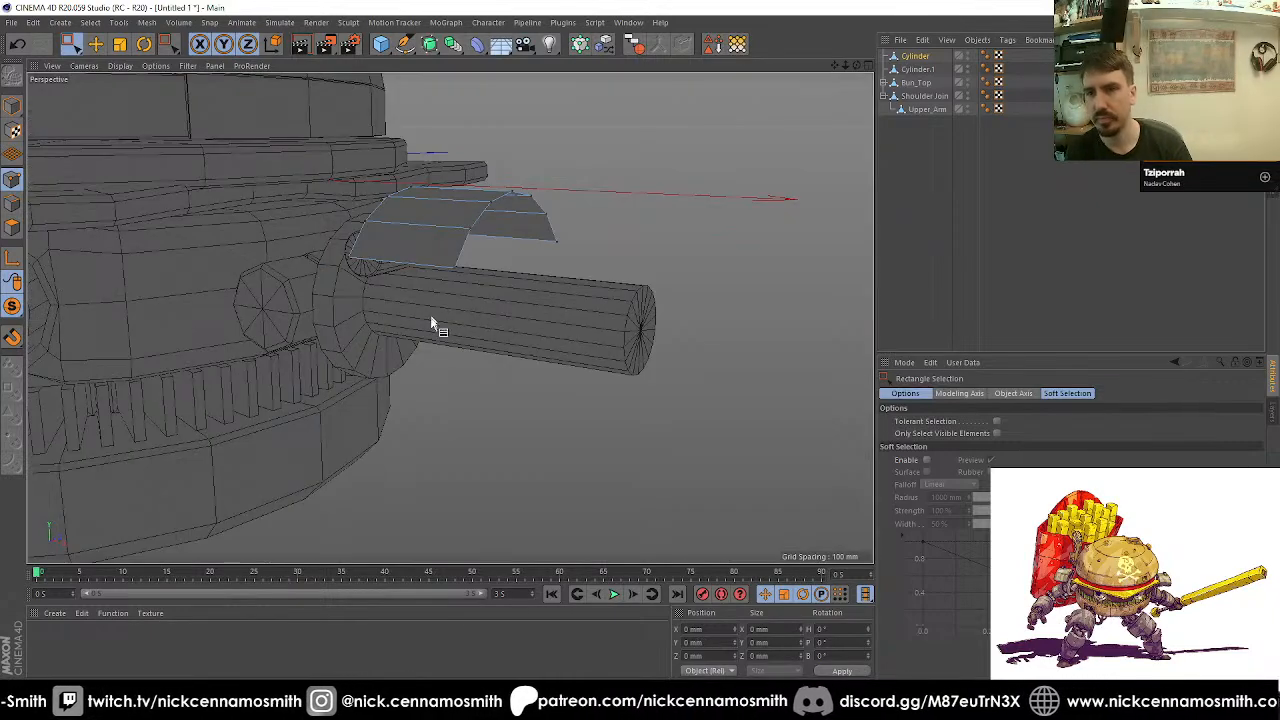
Step: Scale the curved strip's polygons to about 445 mm wide, 226 mm high and 626 mm deep over the joint
left_click_drag(434, 323, 620, 320, "alt")
left_click(12, 227)
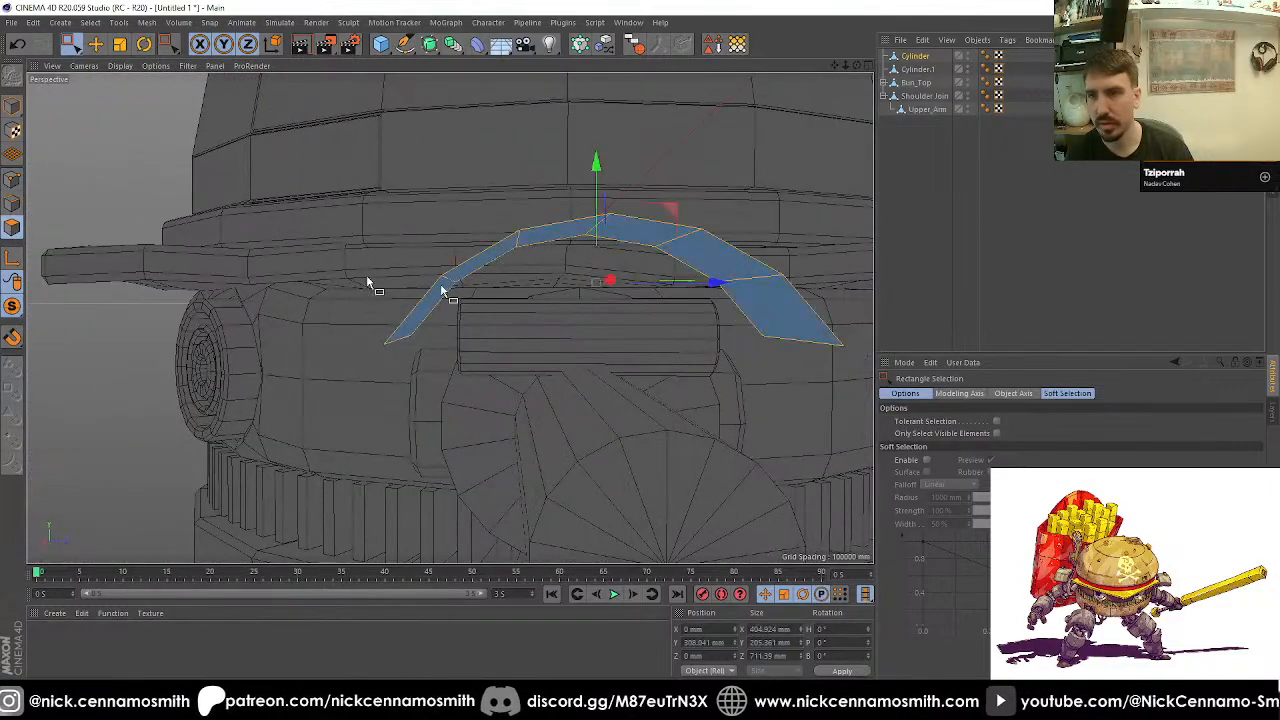
left_click_drag(366, 283, 614, 320, "alt")
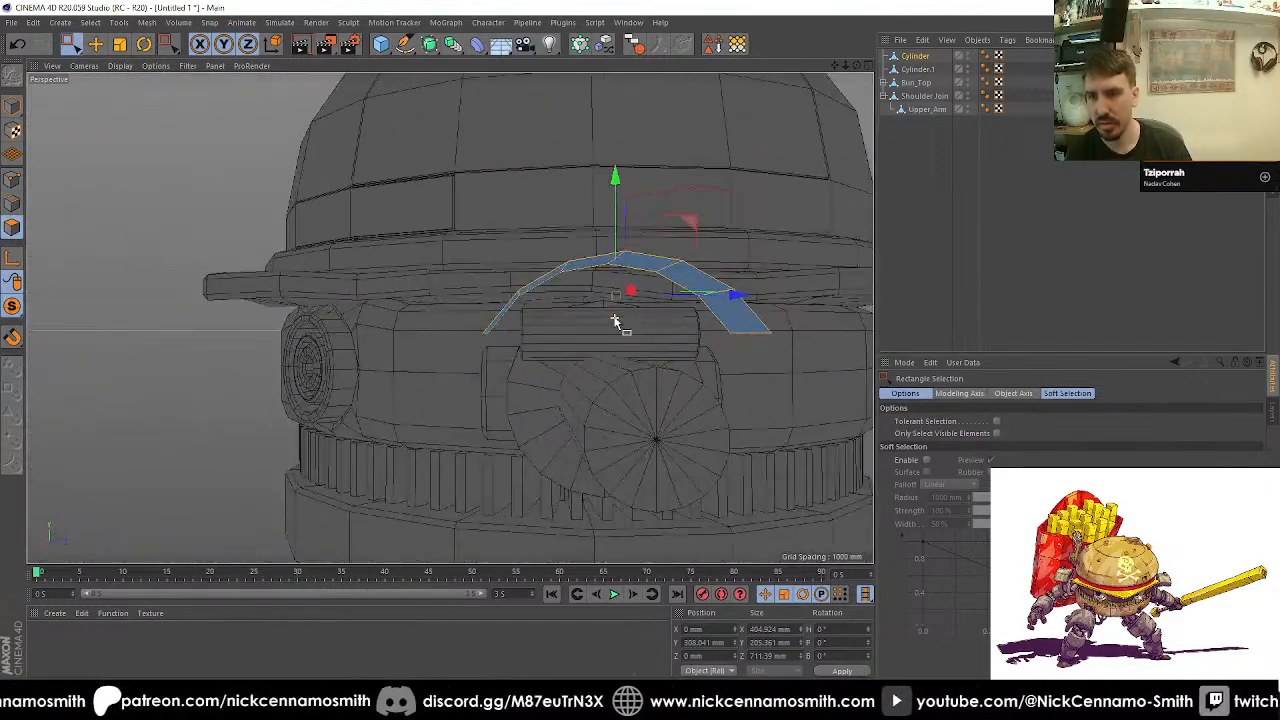
key("t")
left_click_drag(740, 294, 762, 420)
Step: Extrude the curved strip's polygons outward by 50 mm to give the shoulder cover thickness
left_click_drag(433, 366, 388, 343, "alt")
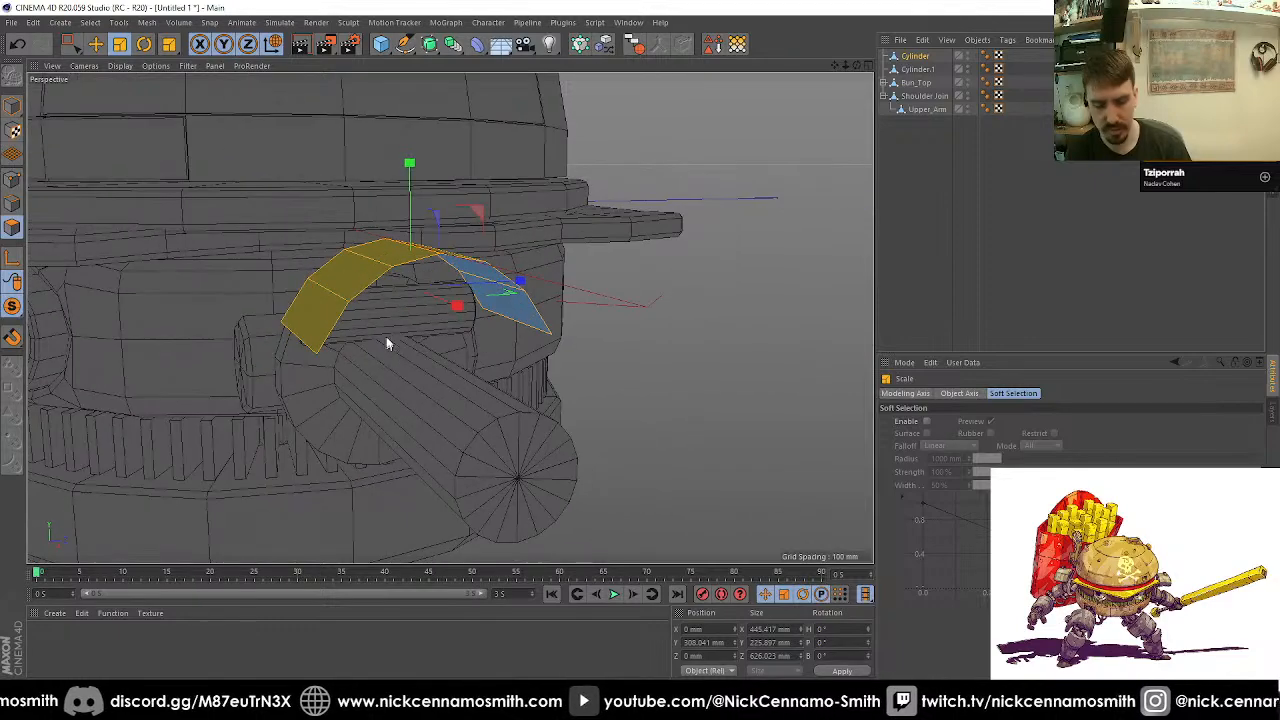
key("d")
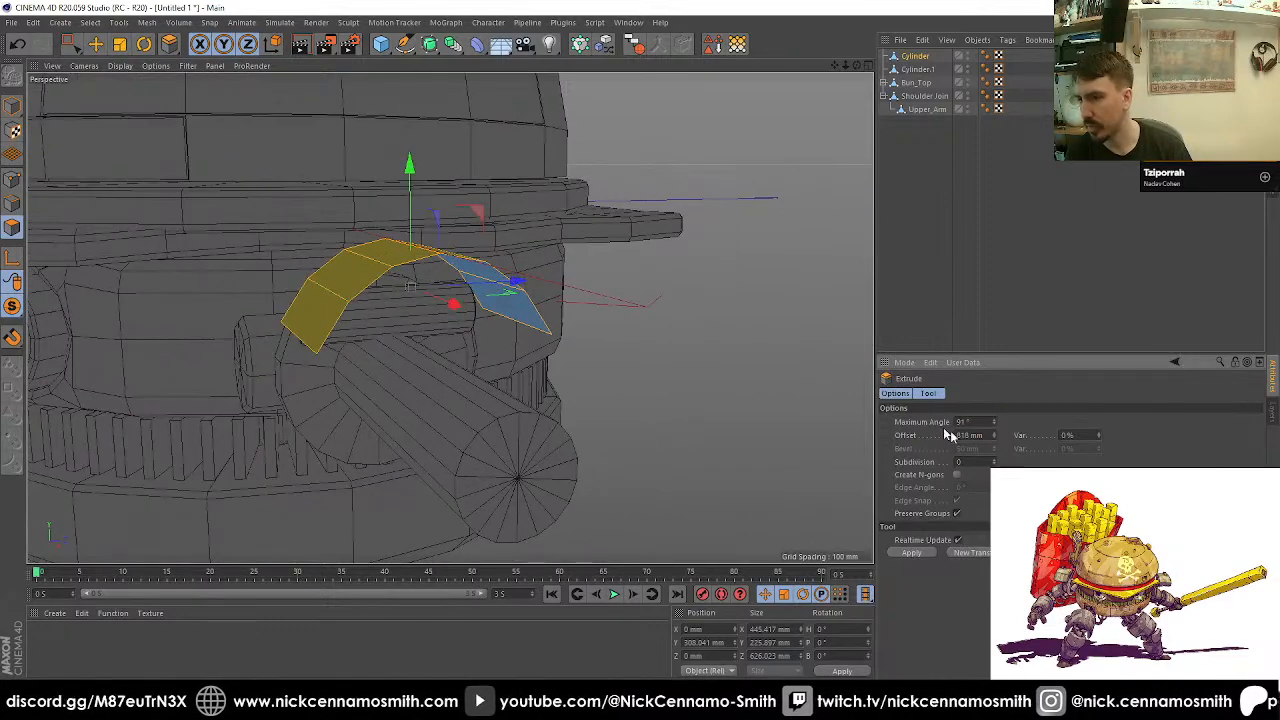
type("0")
key("Return")
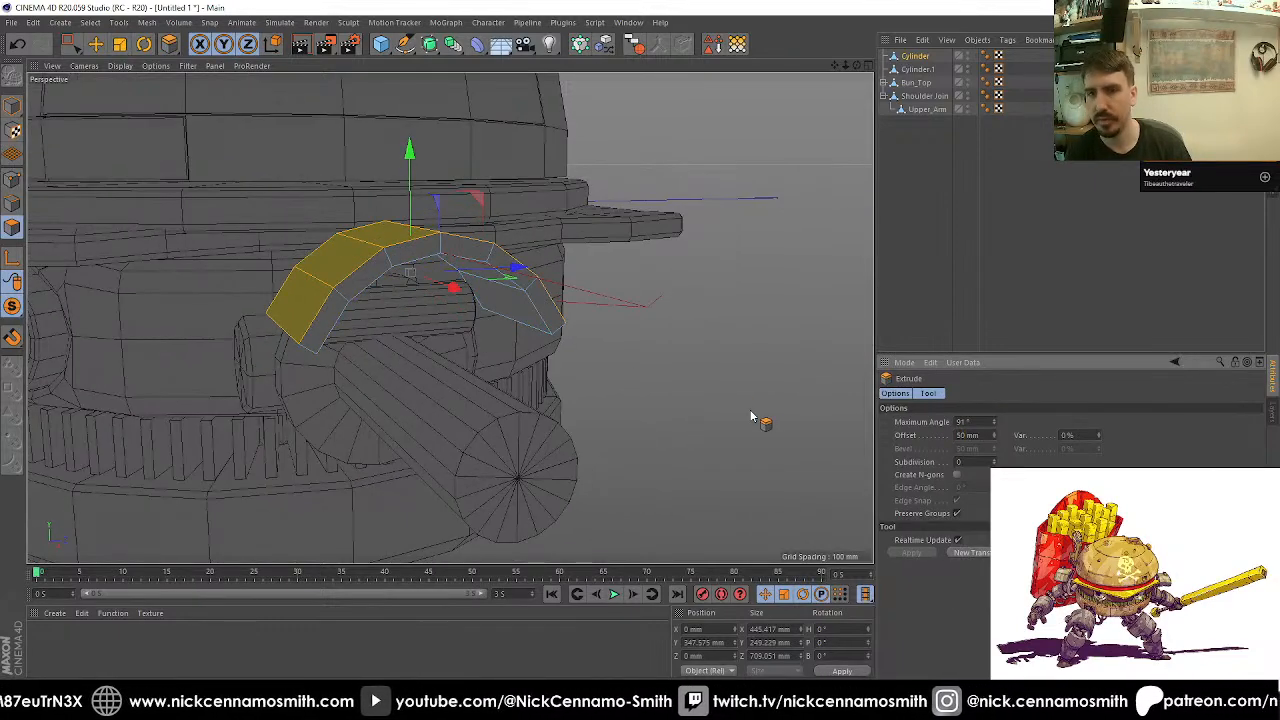
Step: Select the ring of edges running along the cover's width and apply an Edge Cut with 2 subdivisions at 130% scale
left_click_drag(565, 380, 483, 302, "alt")
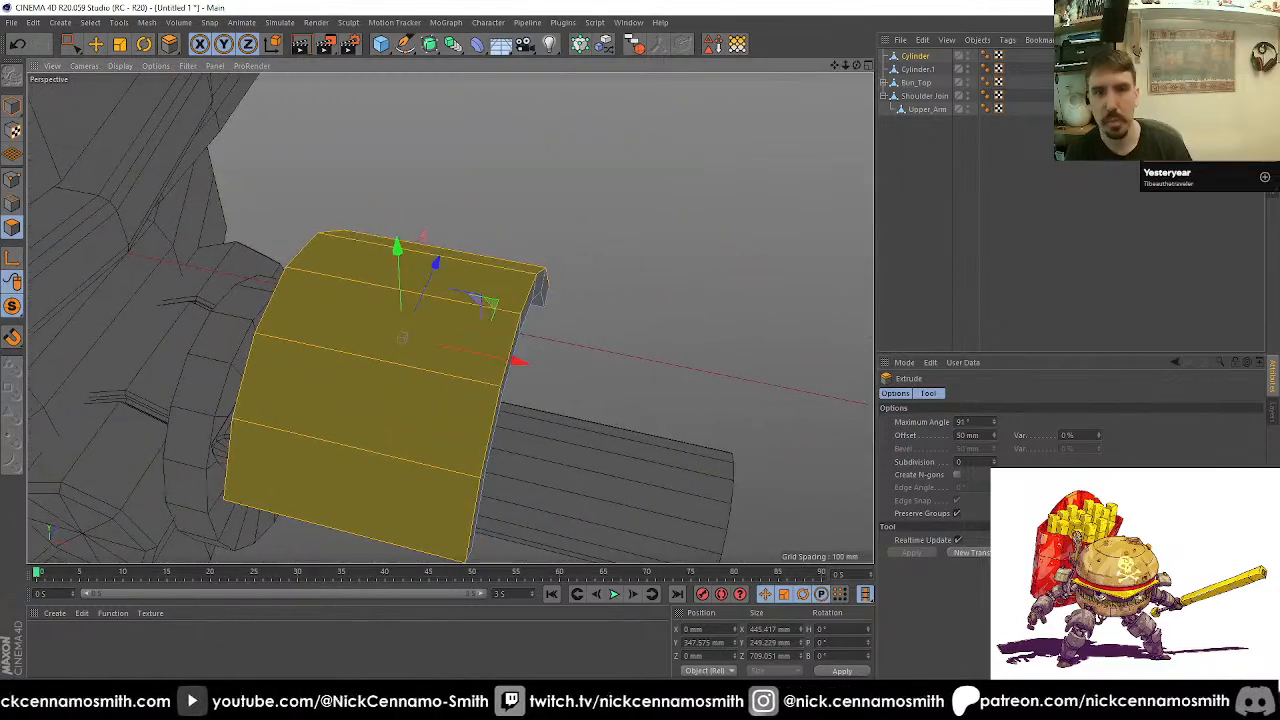
left_click(12, 203)
left_click_drag(400, 343, 499, 328, "alt")
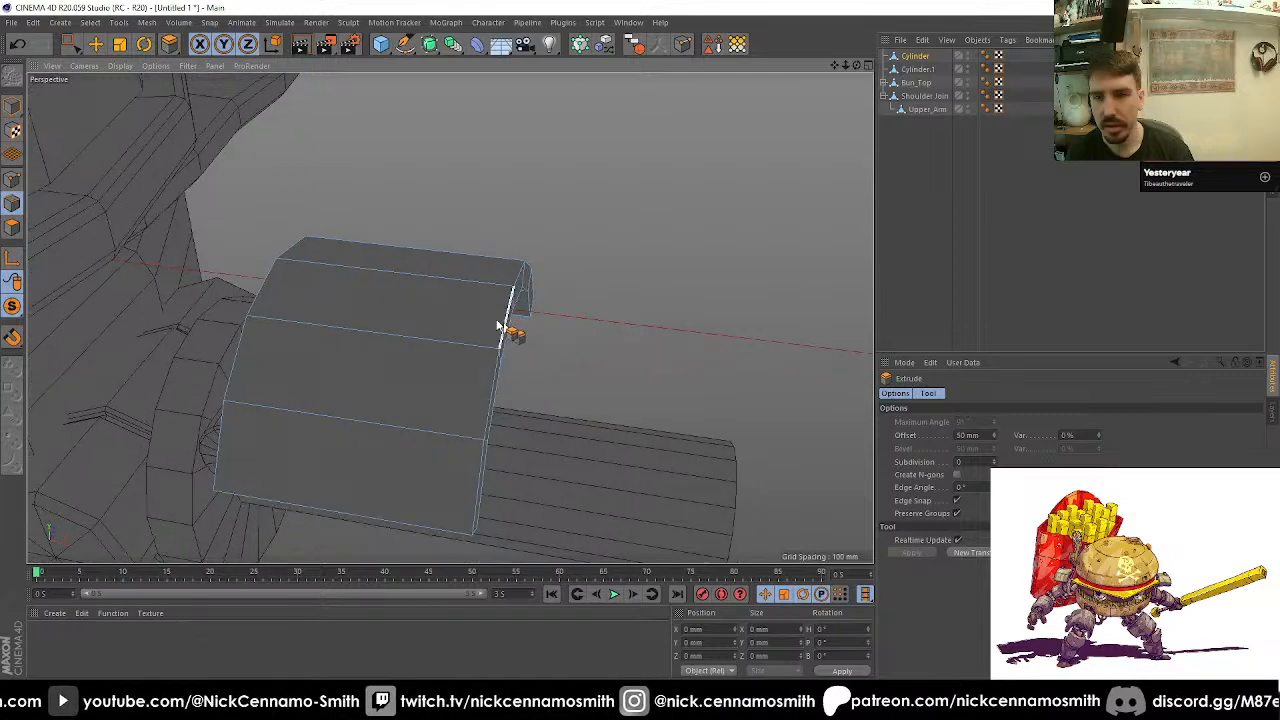
key("u")
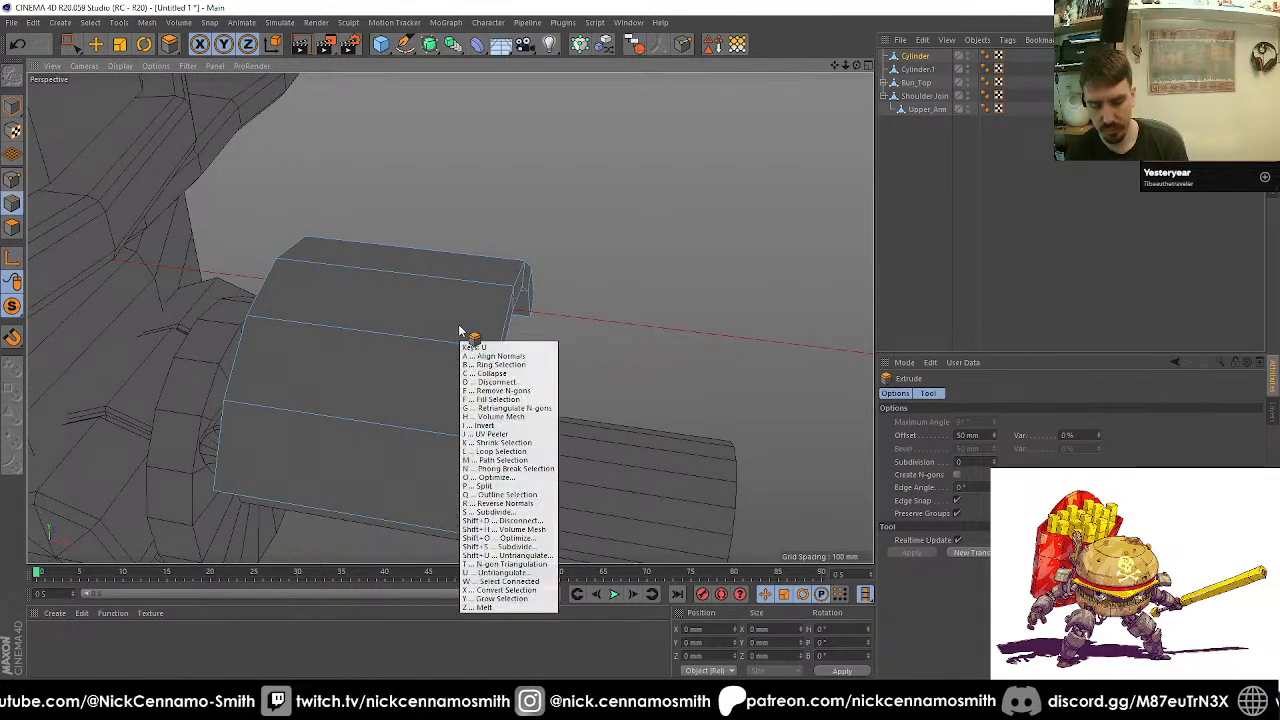
key("b")
left_click(444, 345)
key("m")
key("f")
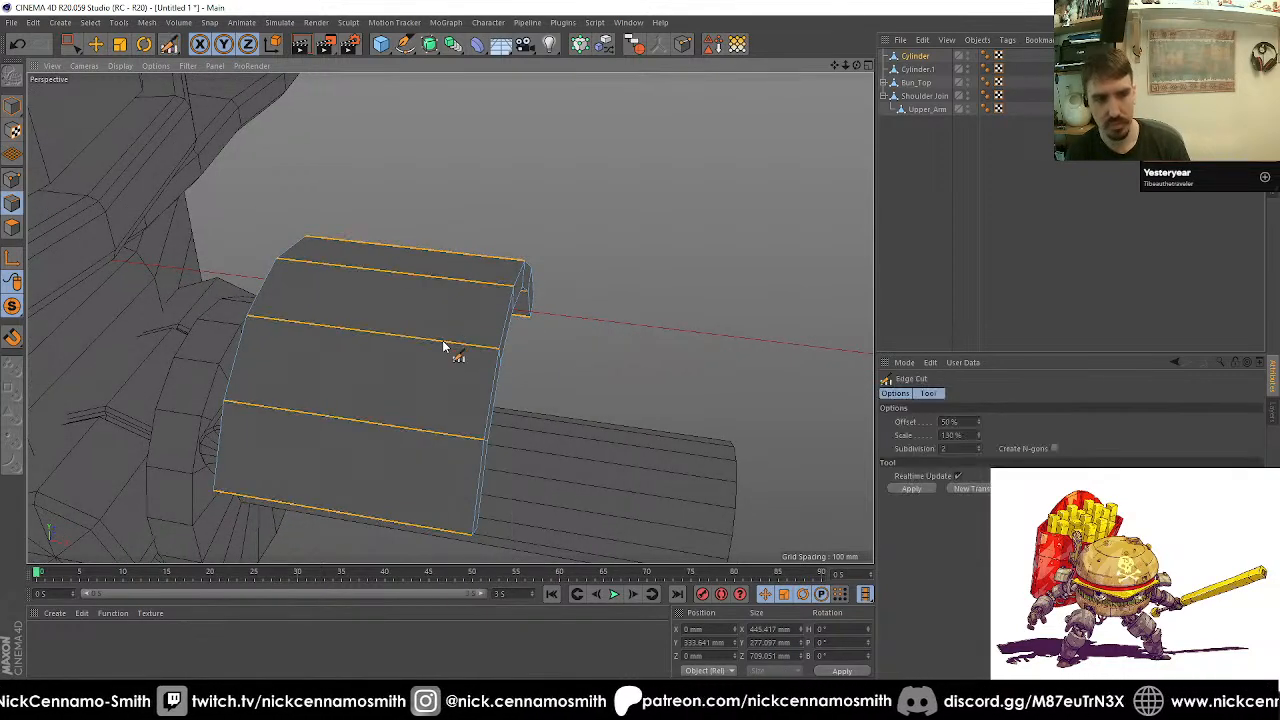
left_click(912, 488)
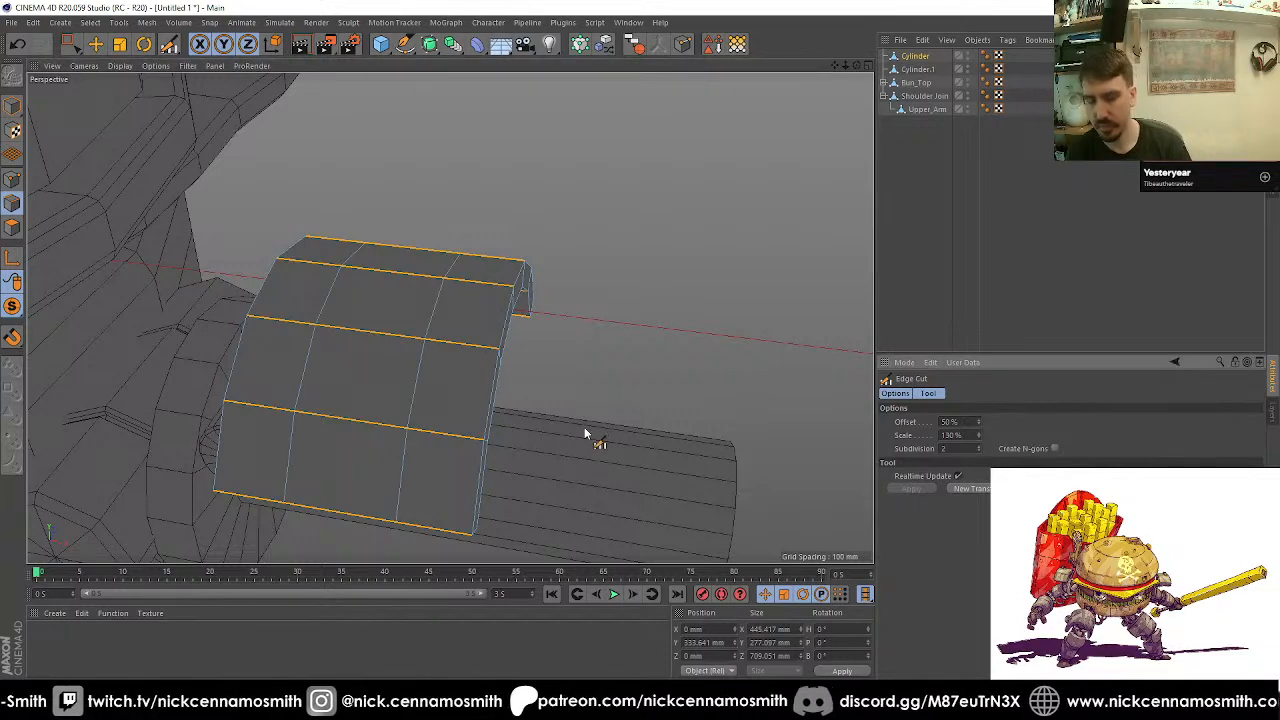
Step: Narrow the middle polygon loop between the cuts to about 66 mm and shift it to about 121 mm in X
key("u")
key("l")
left_click(13, 227)
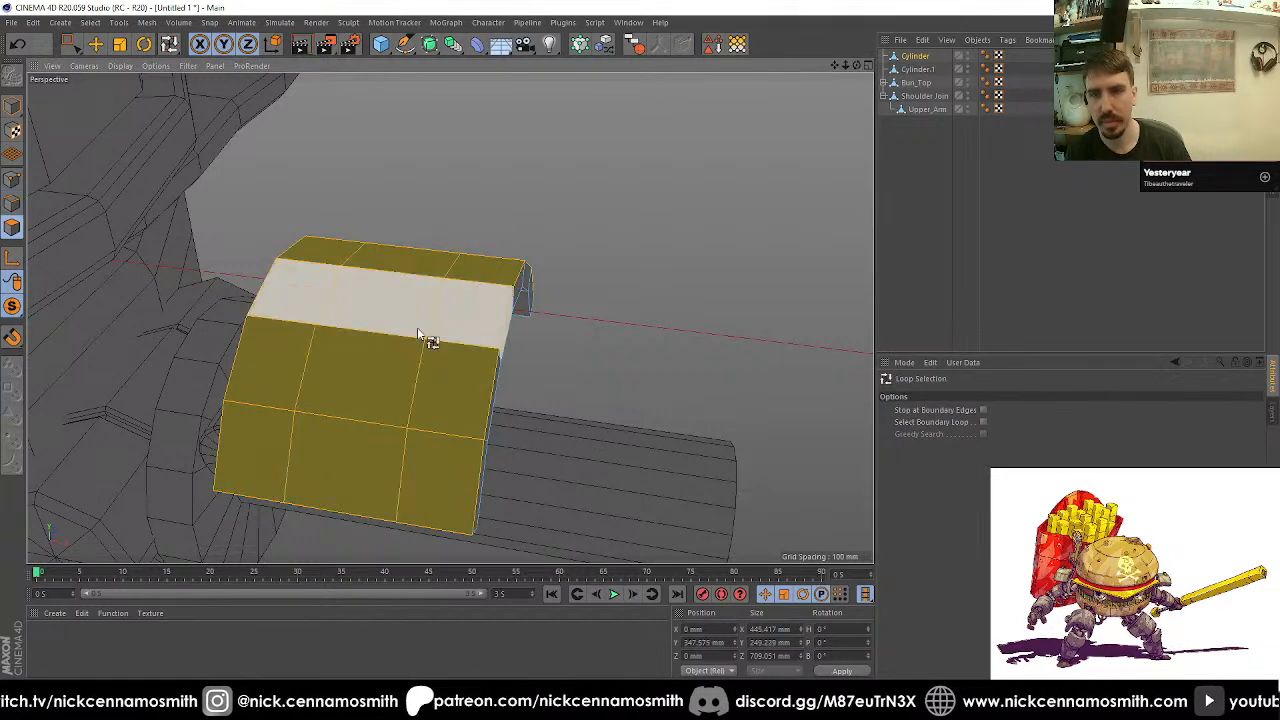
left_click(420, 330)
left_click(400, 334)
key("t")
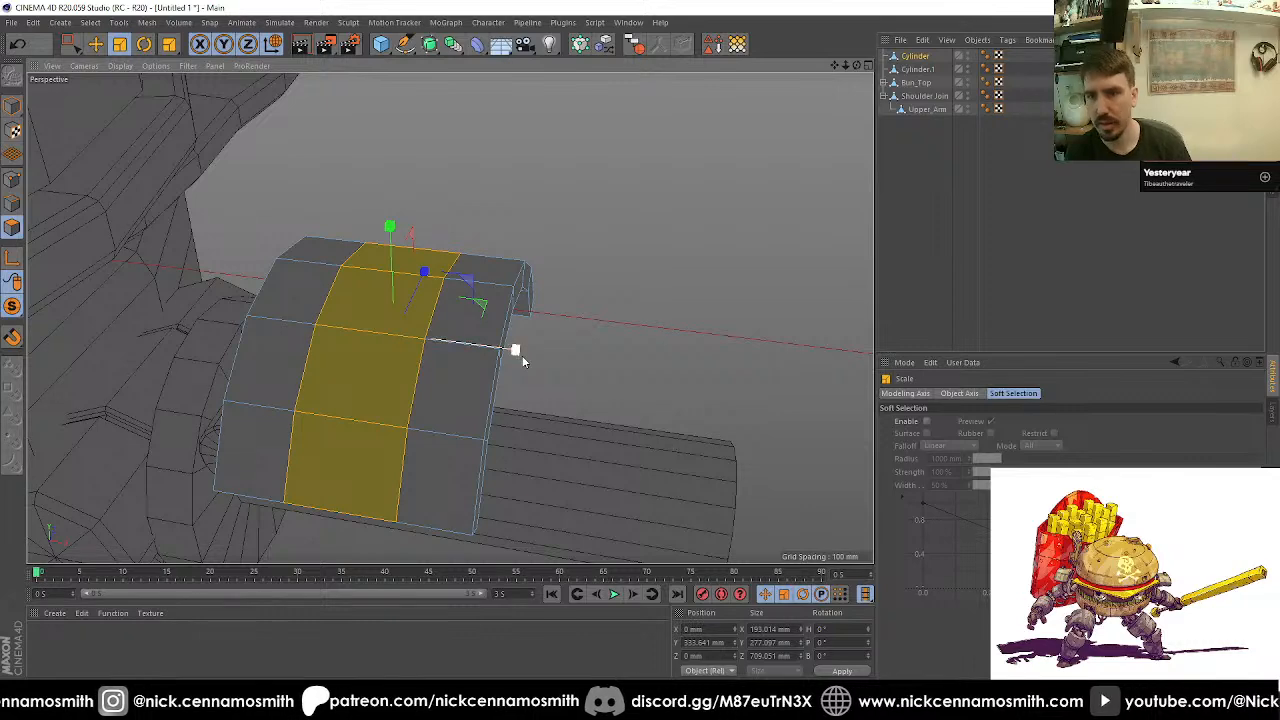
left_click_drag(515, 349, 612, 347)
key("e")
key("t")
scroll(598, 292, "up", 4)
key("space")
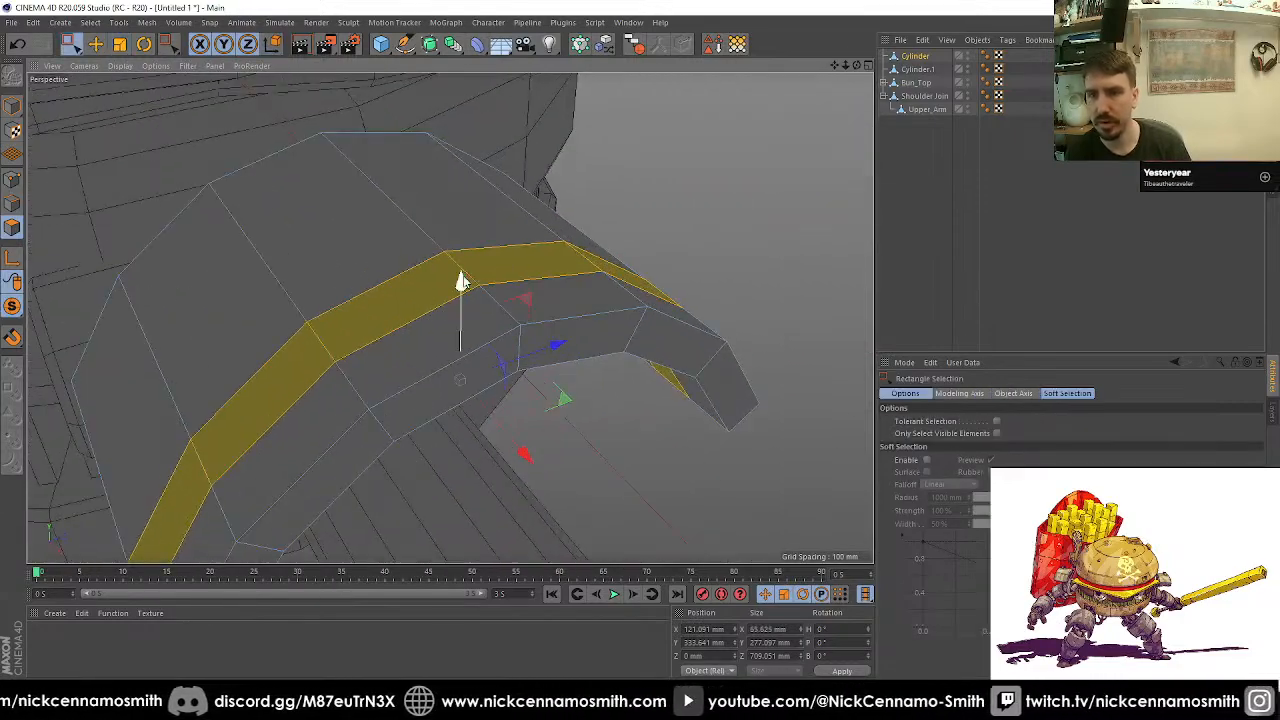
Step: Inset the two topmost polygons of the narrow band by about 8.1 mm and extrude them outward as a raised block
key("9")
left_click_drag(479, 270, 446, 284)
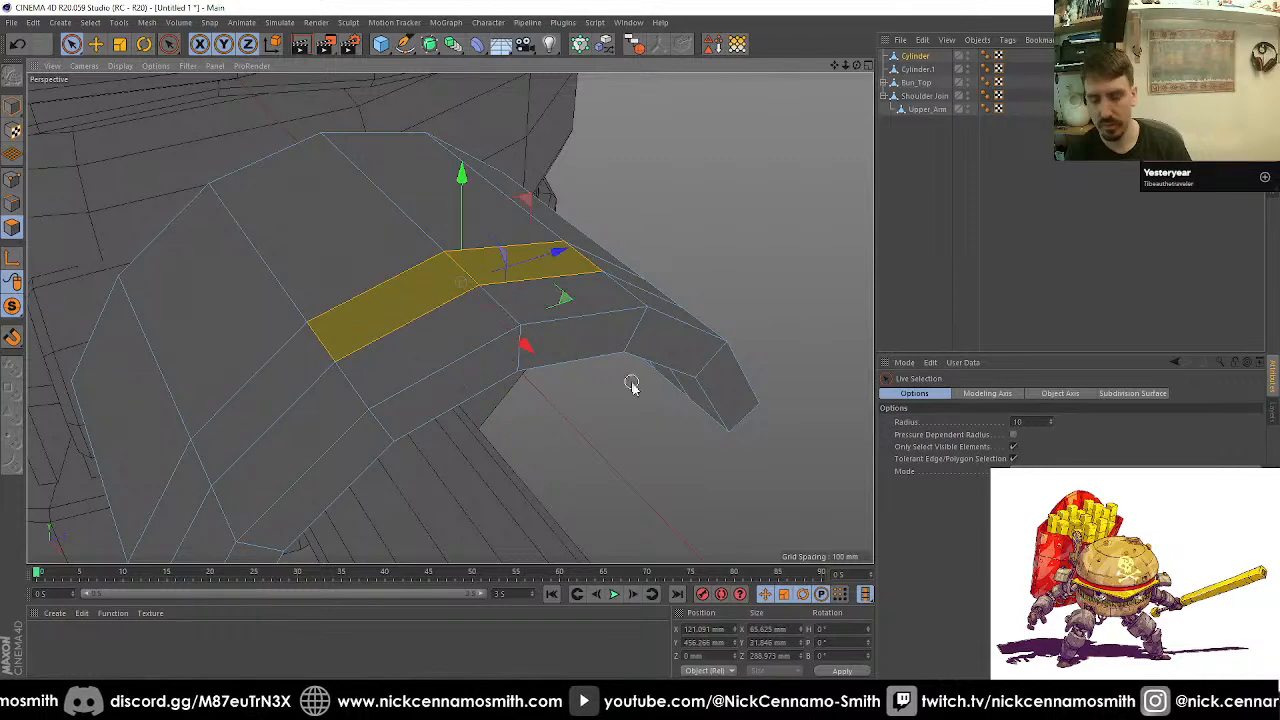
key("i")
left_click_drag(697, 436, 705, 441)
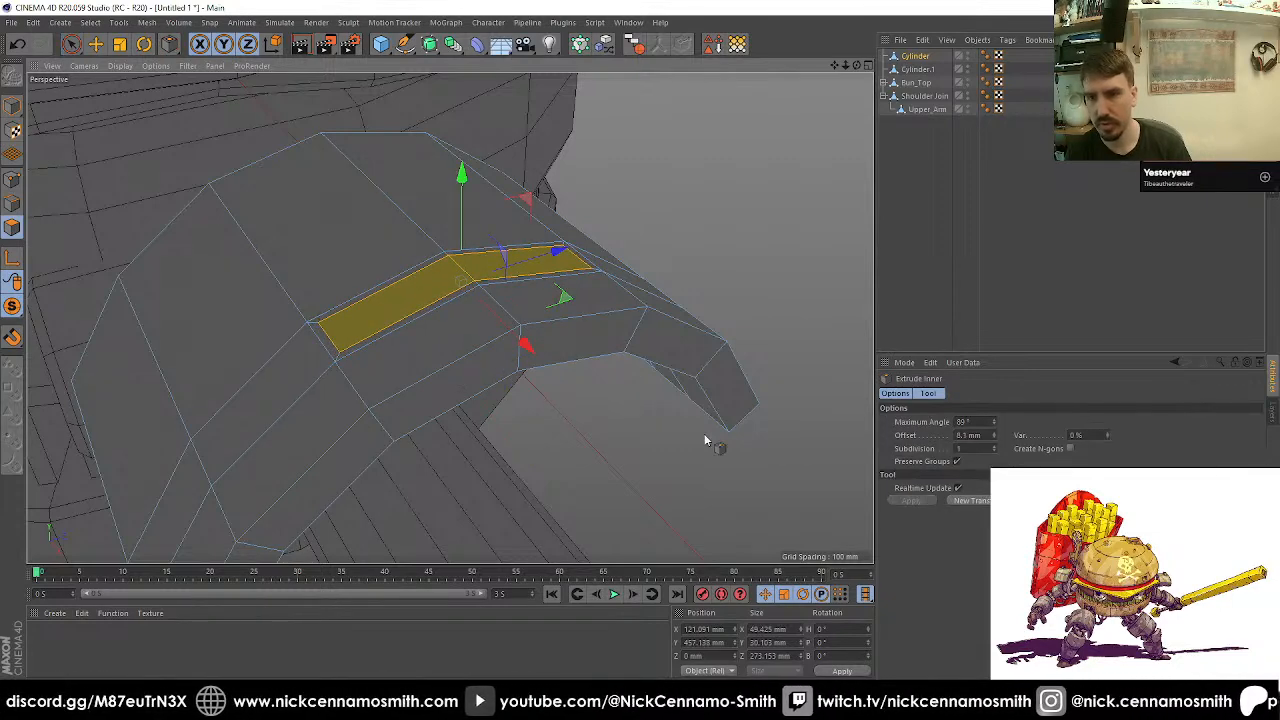
key("d")
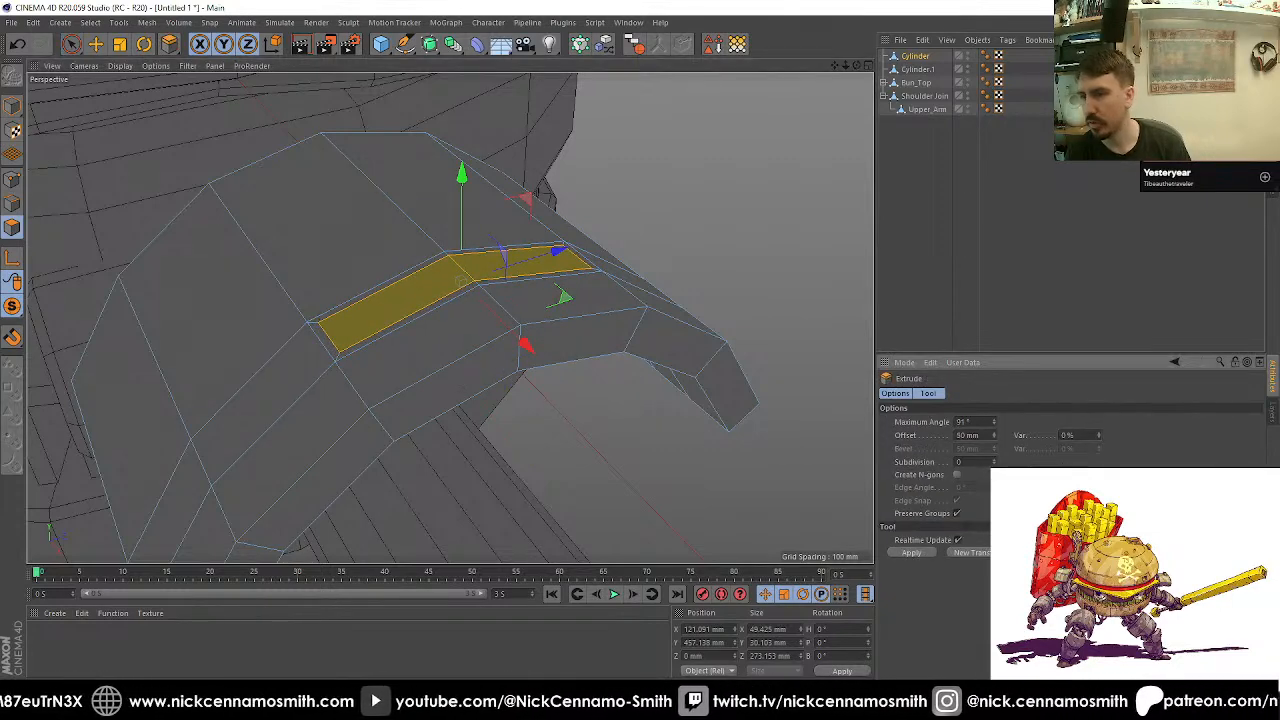
left_click_drag(586, 479, 594, 480)
Step: Scale the raised block's top faces to about 40 × 16 × 171 mm and lift them to about 523 mm in Y
key("t")
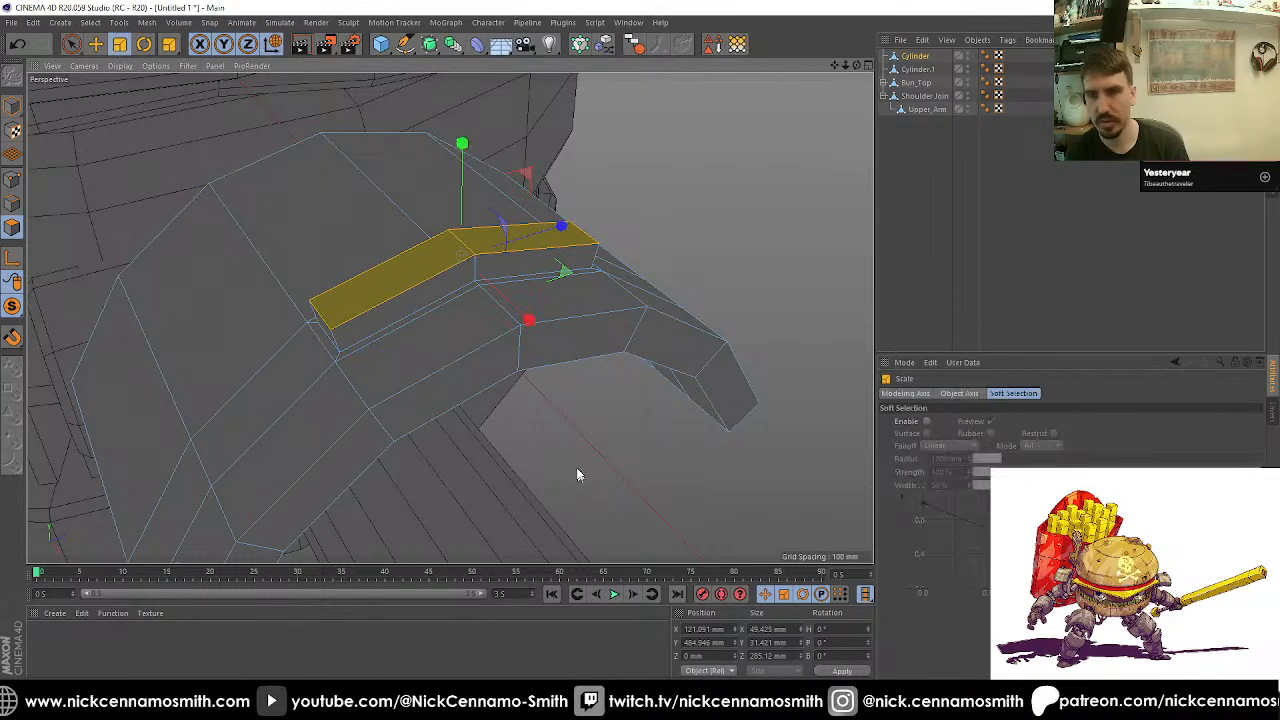
mouse_move(561, 226)
left_mouse_down()
mouse_move(523, 249)
mouse_move(556, 226)
left_mouse_up()
left_click_drag(466, 158, 479, 207)
left_click_drag(468, 336, 543, 323, "alt")
left_click_drag(332, 346, 340, 408, "alt")
key("e")
left_click_drag(445, 258, 455, 210)
scroll(395, 352, "down", 8)
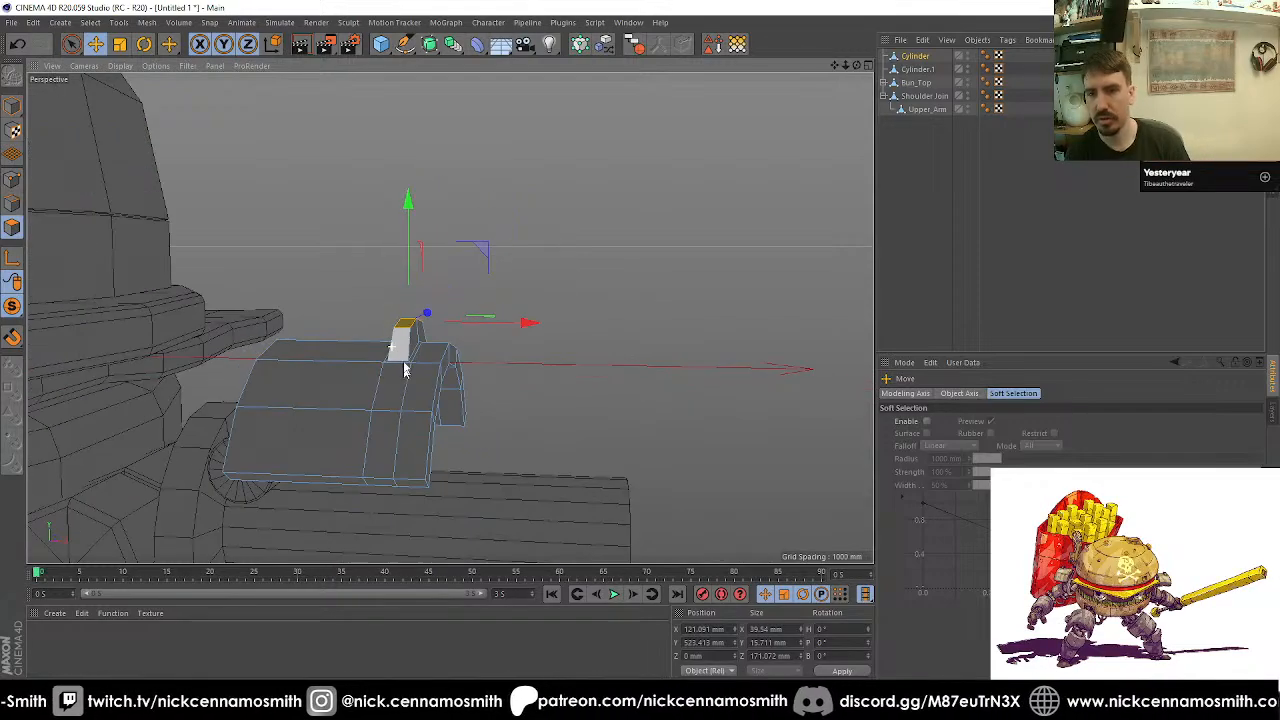
Step: Select the edge loops around the cover's lower end and outer rim, and isolate the cover in the viewport
left_click_drag(402, 375, 465, 285, "alt")
right_click_drag(465, 285, 480, 329, "alt")
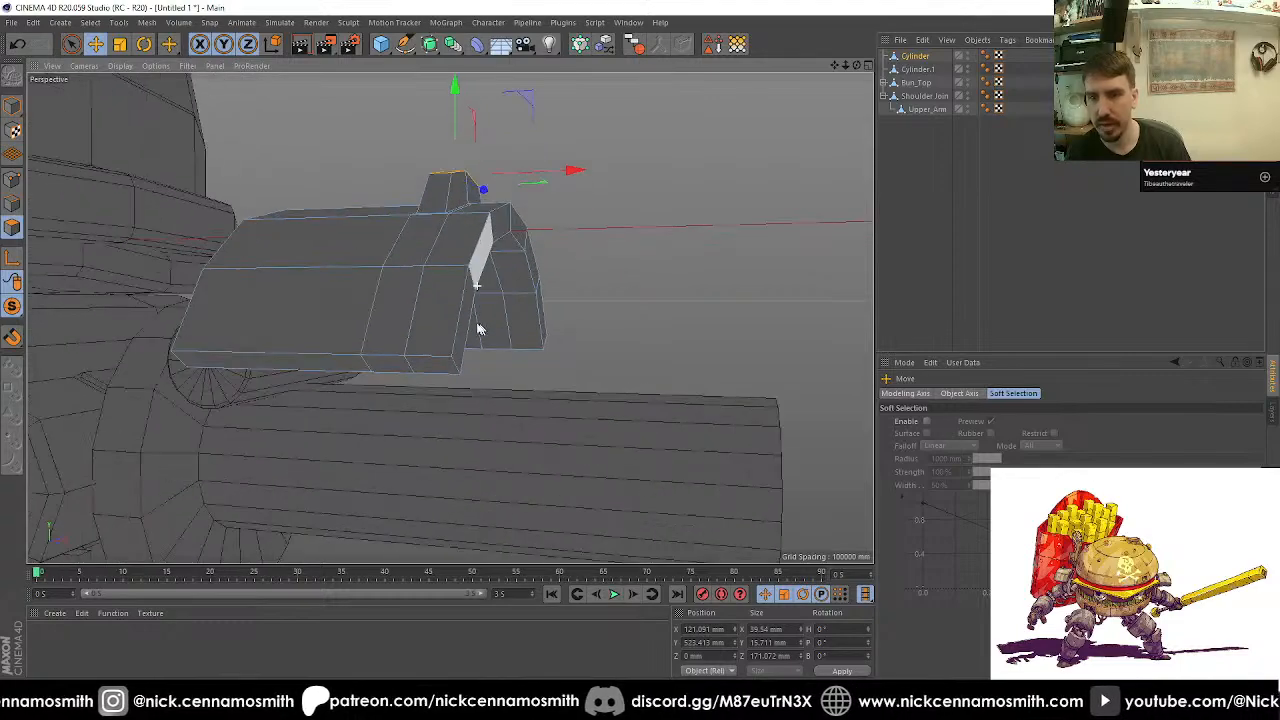
left_click(13, 204)
key("u")
key("l")
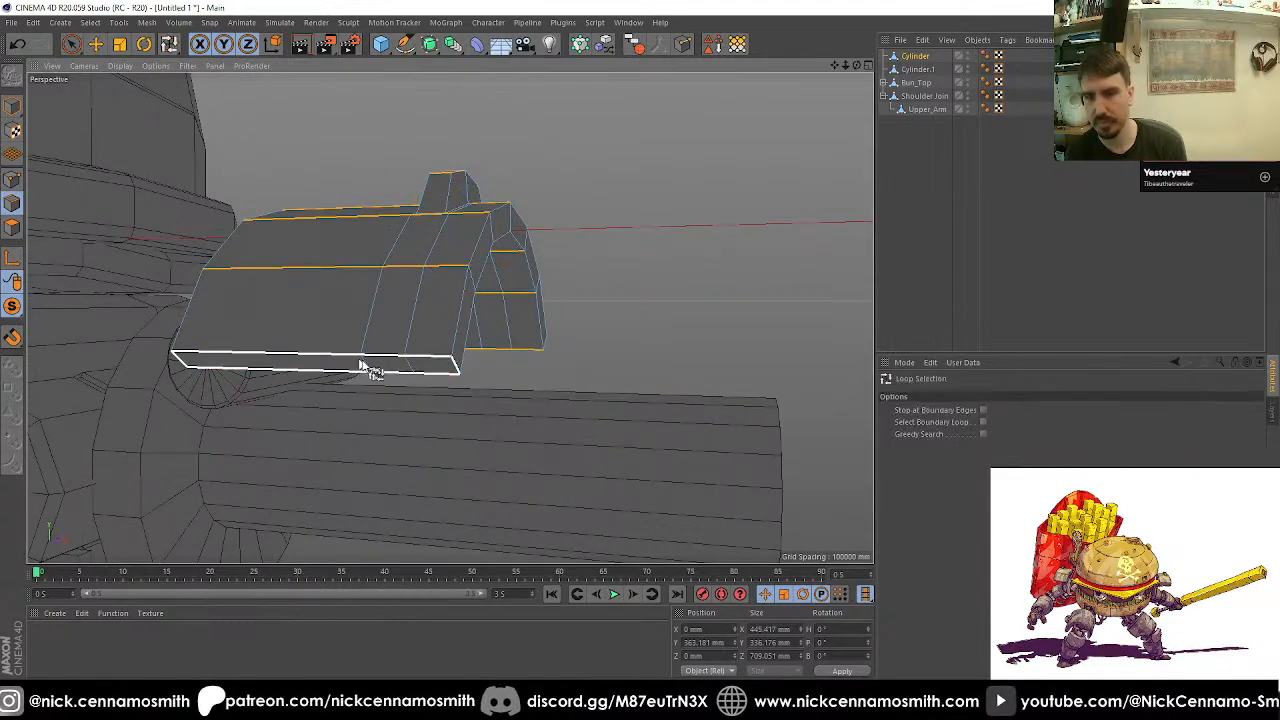
left_click(430, 372)
left_click(463, 359, "shift")
left_click_drag(400, 334, 170, 380, "alt")
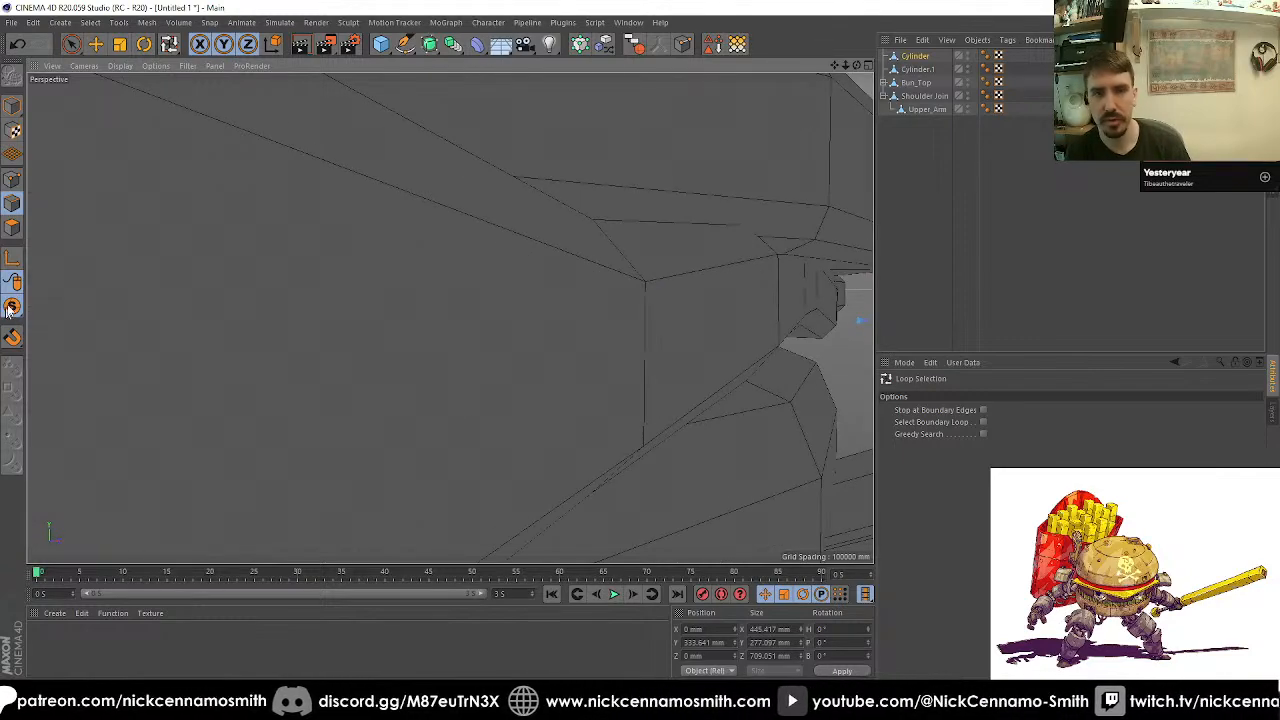
left_click_drag(8, 310, 86, 348)
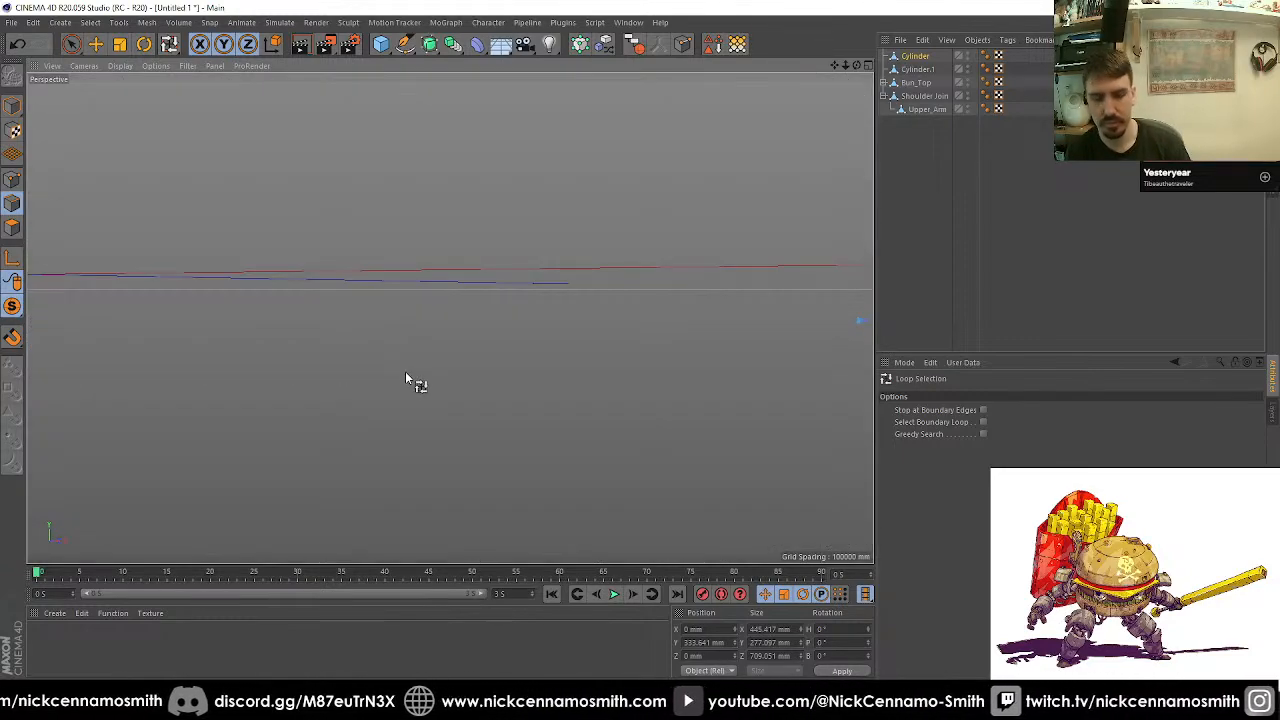
key("h")
left_click_drag(420, 374, 506, 333, "alt")
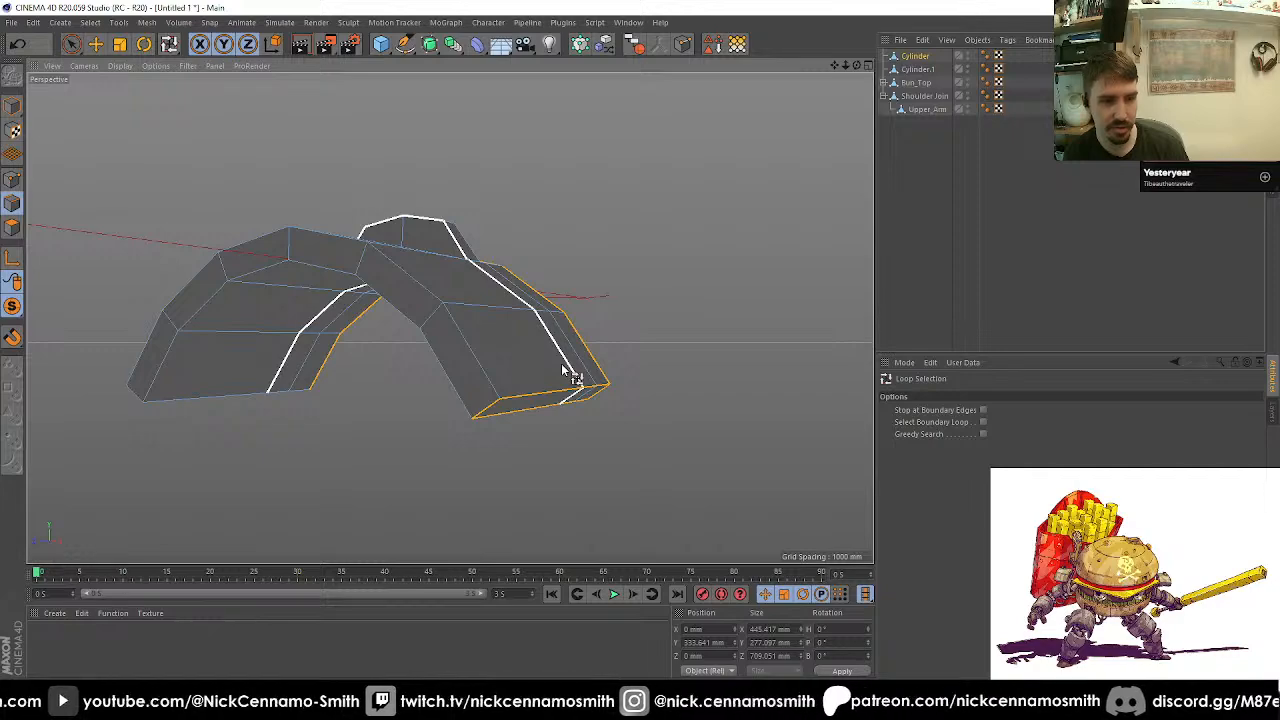
Step: Add the remaining rim loops to the selection and bevel the cover's border edges in Chamfer mode by 5 mm
left_click(514, 386)
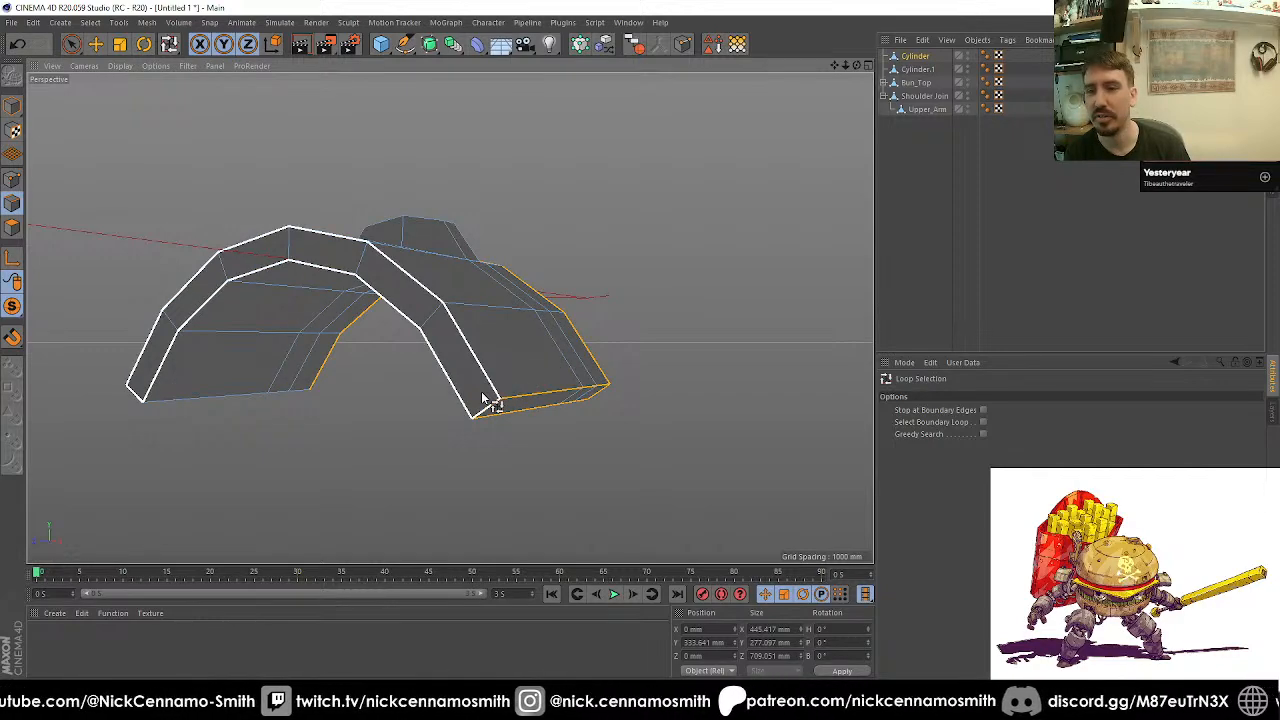
left_click_drag(486, 400, 300, 345, "alt")
right_click_drag(402, 347, 398, 301, "alt")
left_click_drag(398, 308, 450, 373, "alt")
key("m")
key("s")
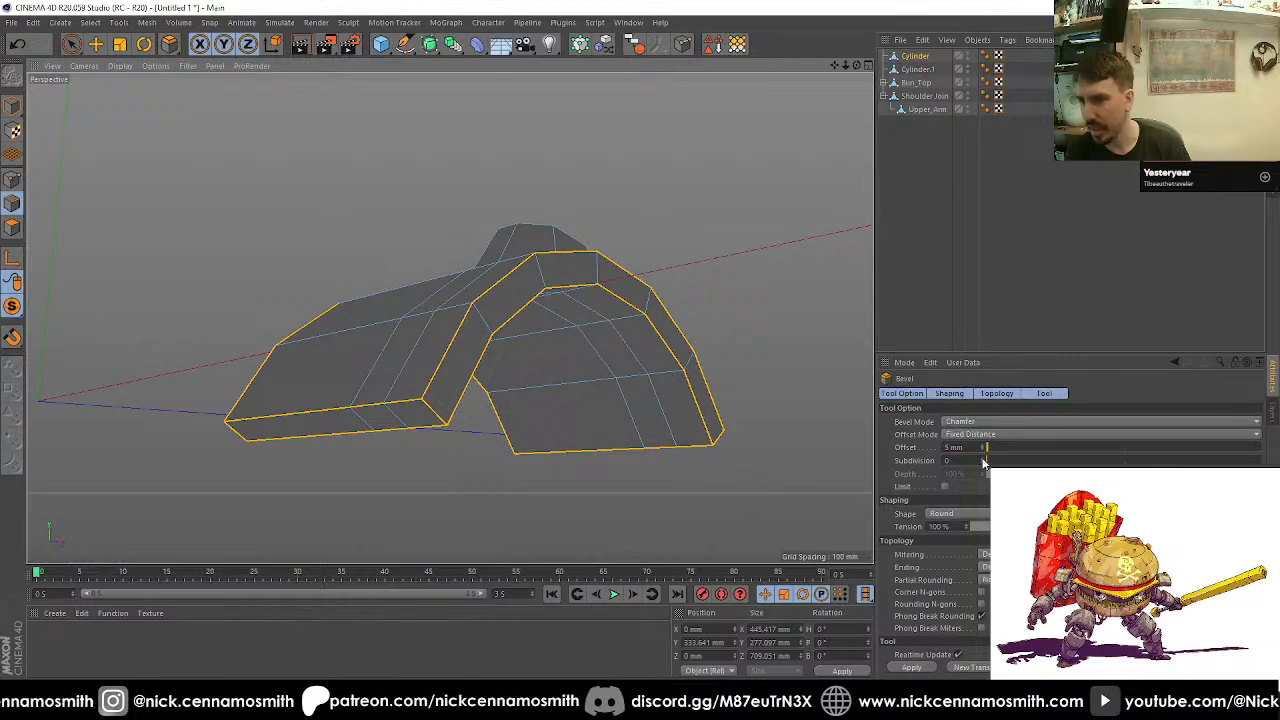
left_click(912, 668)
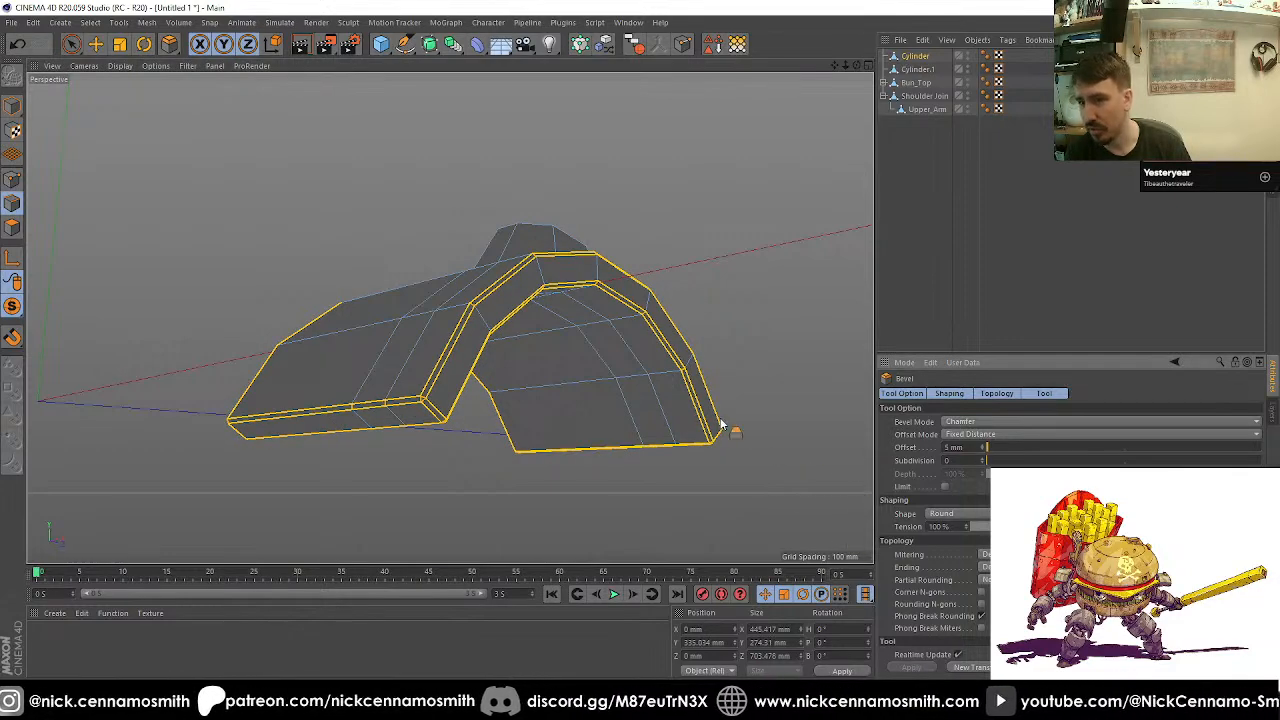
Step: Select the raised block's base, top and corner edges and bevel them in Chamfer mode by 5 mm
left_click_drag(720, 425, 448, 376, "alt")
key("u")
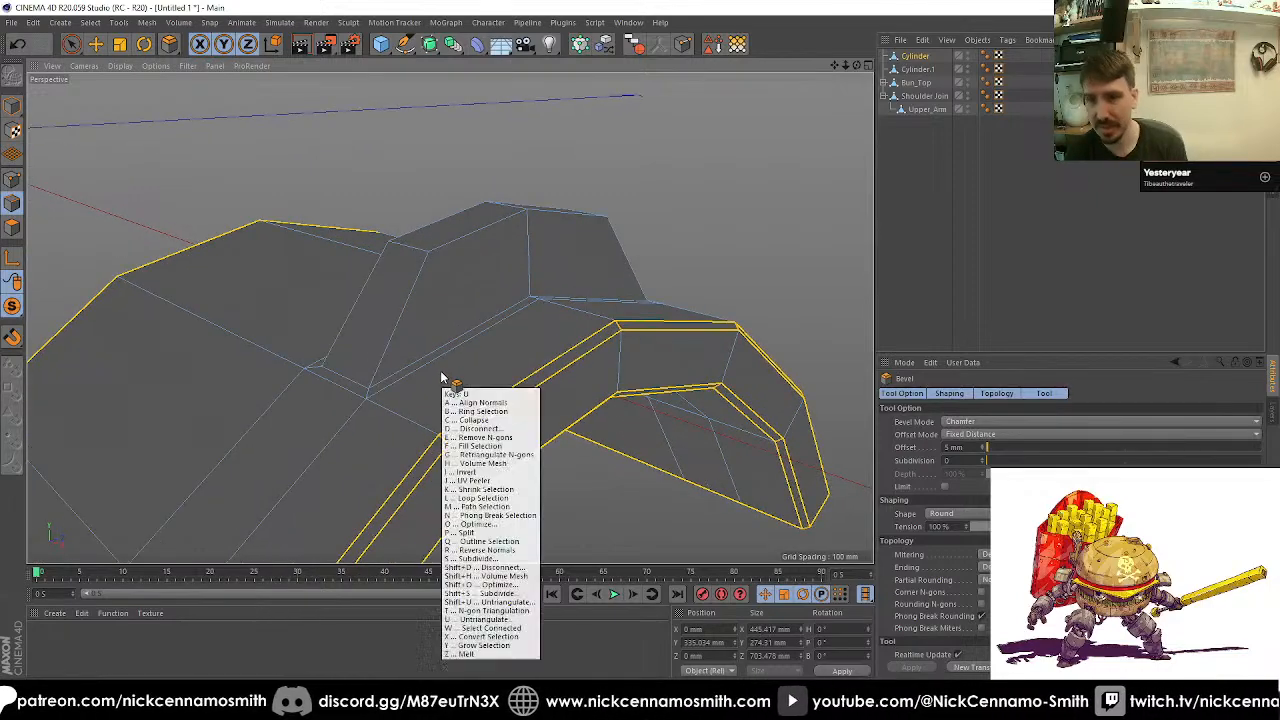
key("l")
left_click(436, 345)
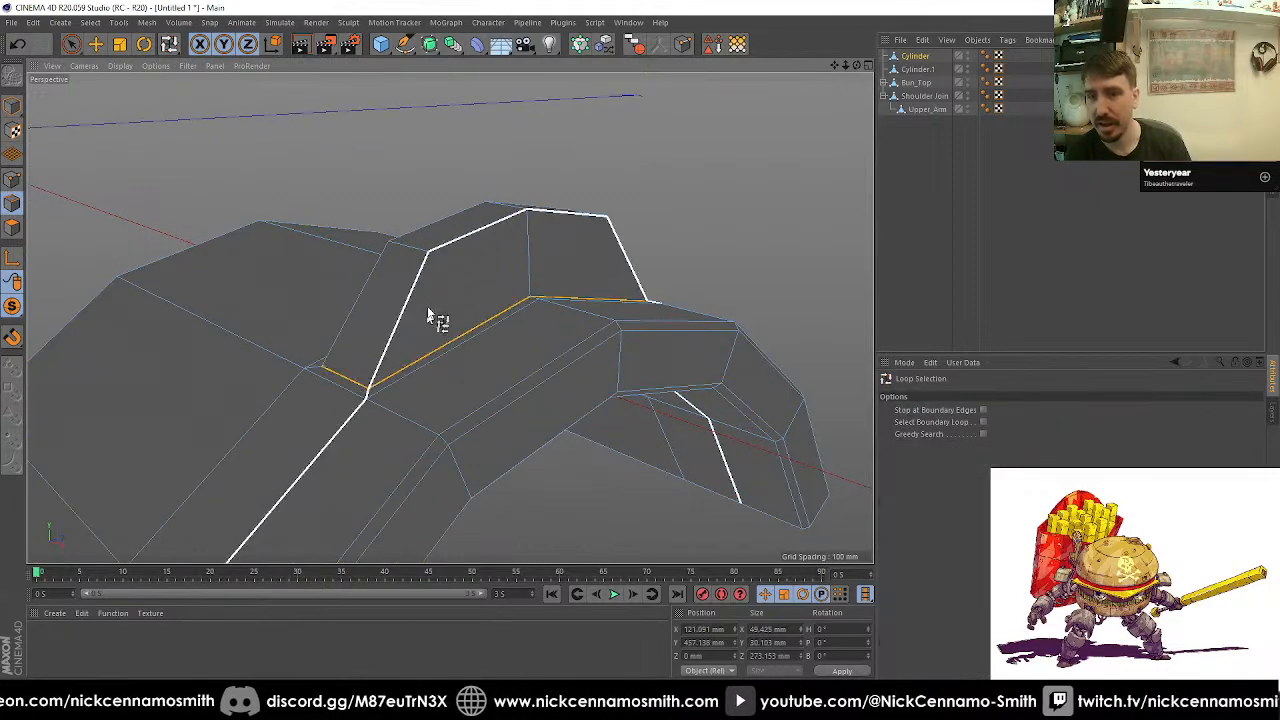
left_click(447, 241, "shift")
key("space")
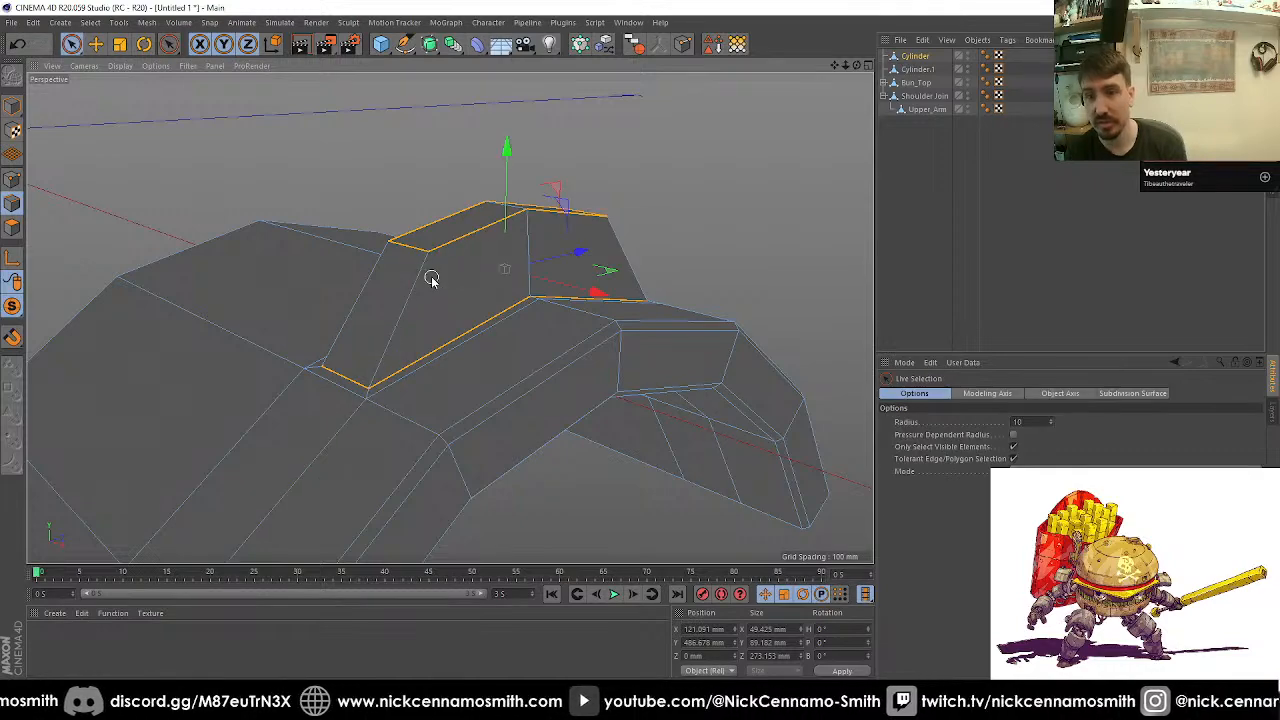
left_click_drag(372, 282, 337, 406, "alt")
left_click_drag(253, 347, 421, 337, "alt")
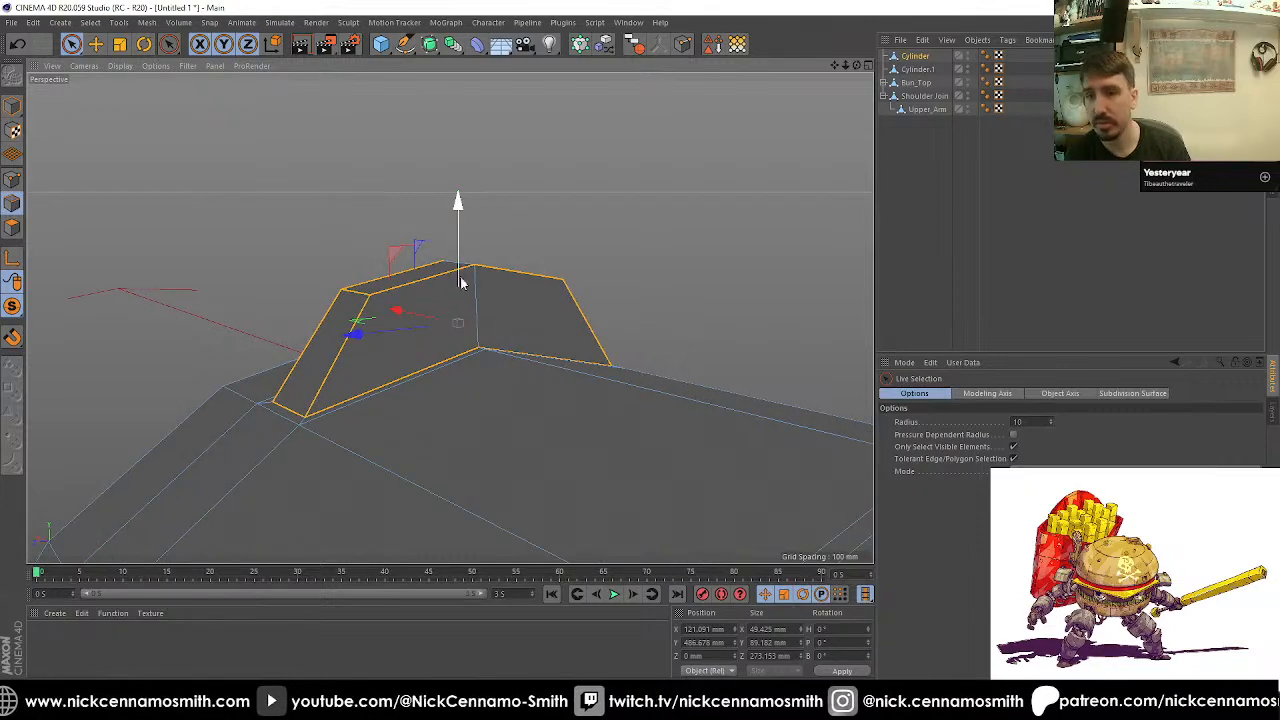
key("m")
key("s")
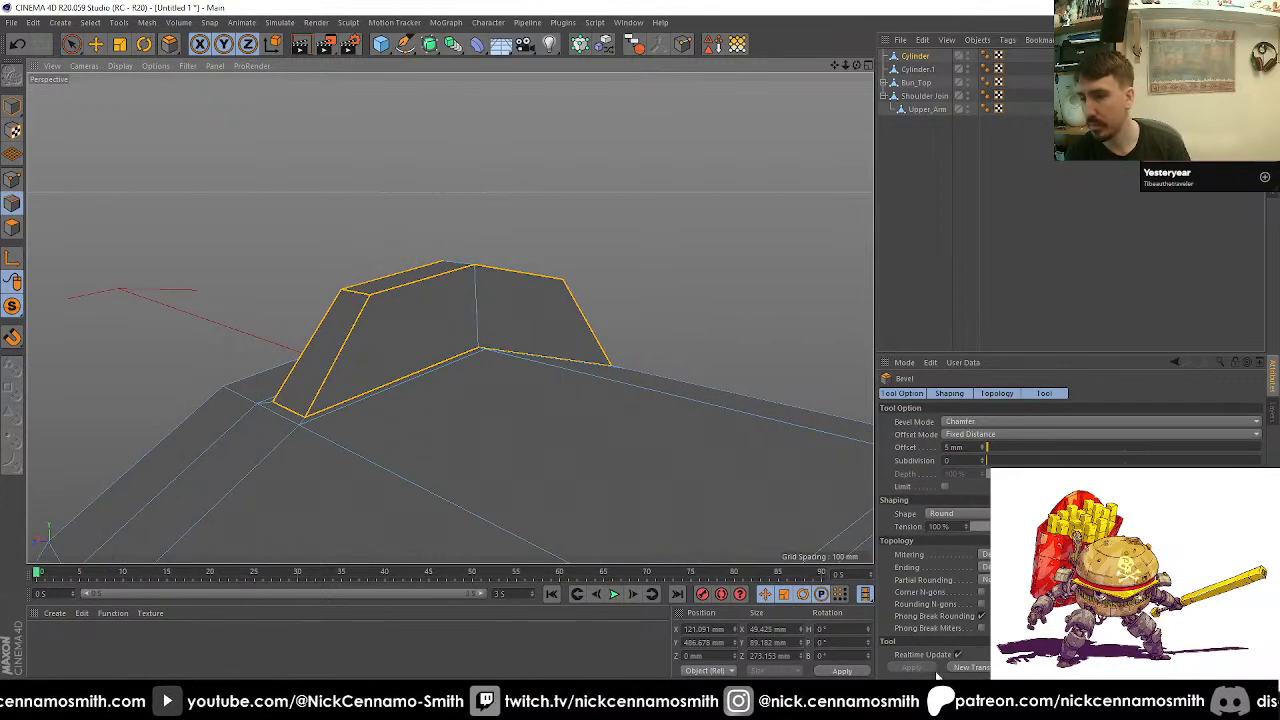
left_click(566, 426)
Step: Deselect all objects and turn off the isolated view to show the cover together with the arm and body
left_click_drag(529, 398, 585, 335, "alt")
key("ctrl+shift+a")
left_click_drag(262, 433, 60, 270, "alt")
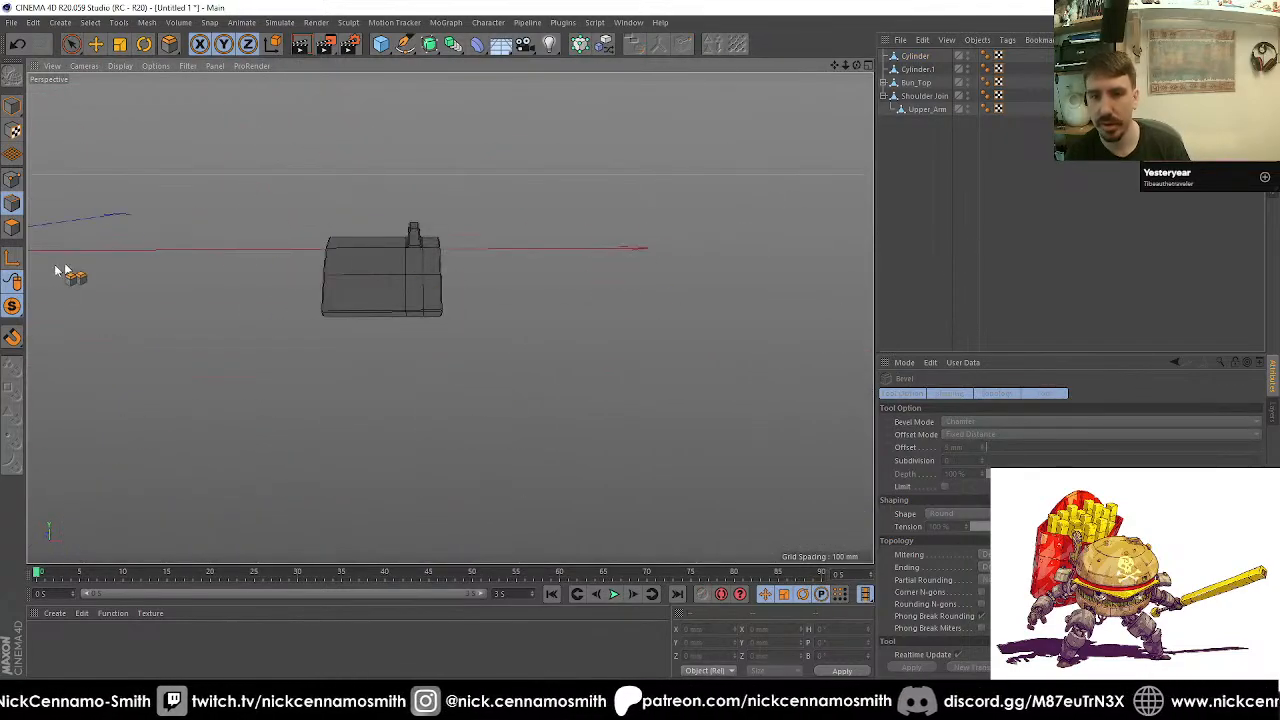
left_click(17, 310)
scroll(354, 317, "down", 5)
mouse_move(354, 317)
left_mouse_down("alt")
mouse_move(571, 348)
mouse_move(414, 319)
mouse_move(430, 292)
mouse_move(495, 369)
mouse_move(362, 338)
mouse_move(343, 306)
mouse_move(354, 277)
mouse_move(423, 366)
mouse_move(309, 314)
mouse_move(309, 334)
mouse_move(343, 332)
left_mouse_up("alt")
scroll(400, 310, "up", 4)
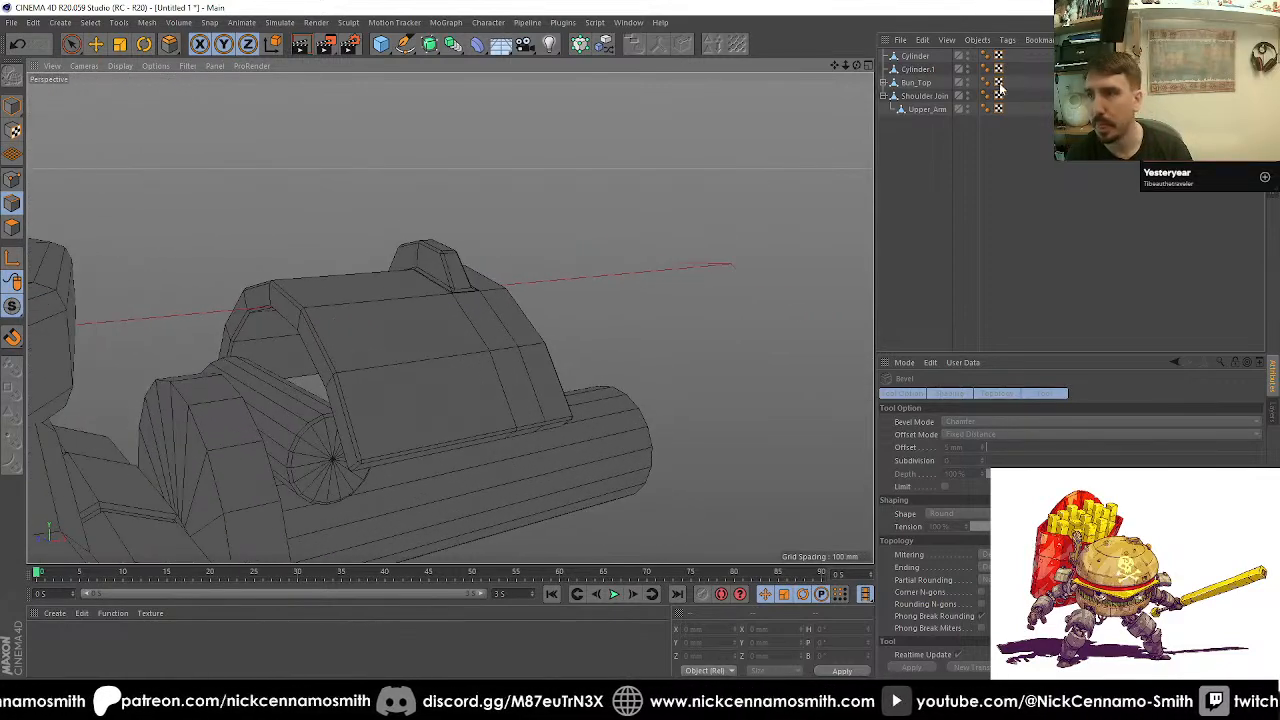
left_click_drag(541, 205, 612, 221, "alt")
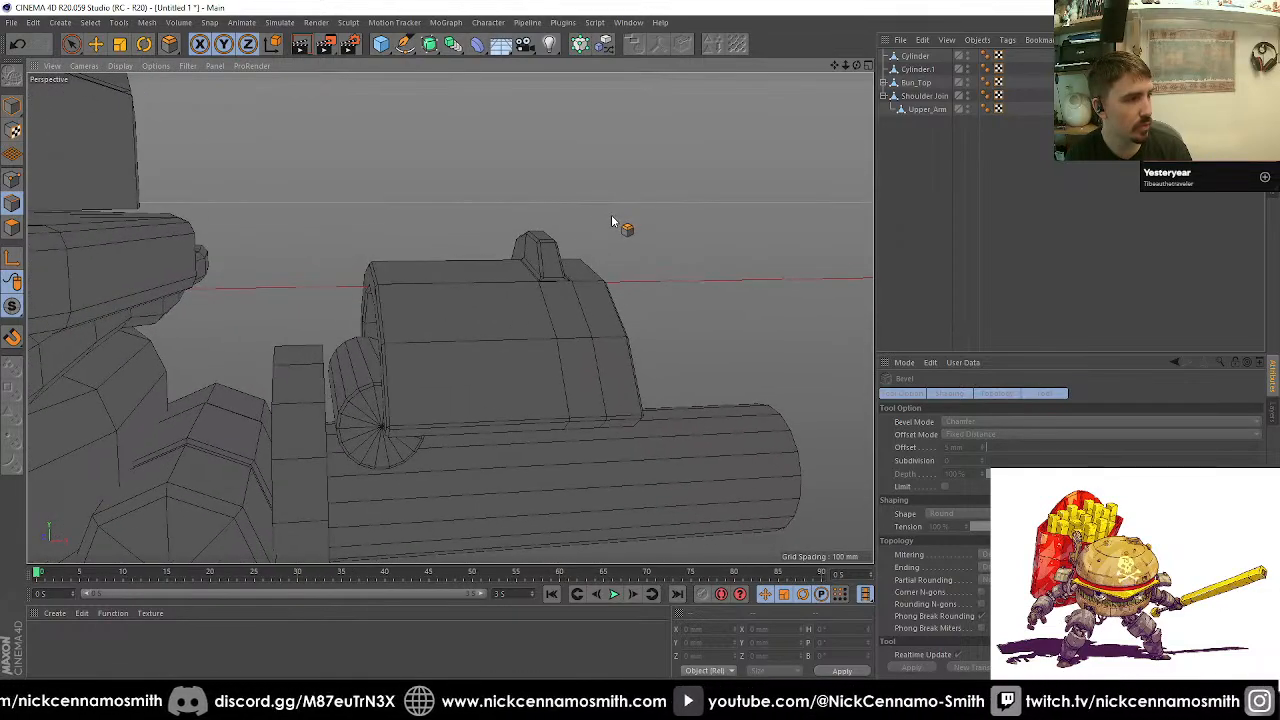
left_click_drag(541, 248, 456, 260, "alt")
Step: Rename the plate object Cylinder as Shoulder Plate
left_click(915, 57)
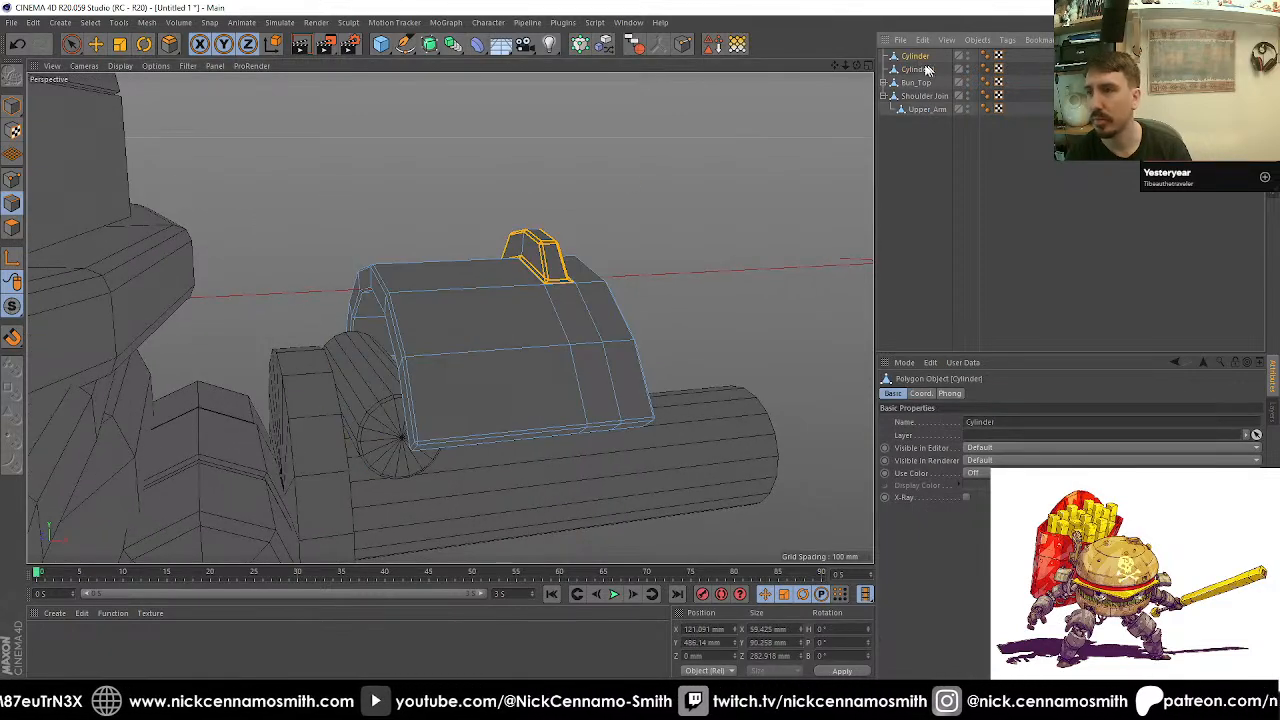
left_click(926, 69)
double_click(916, 56)
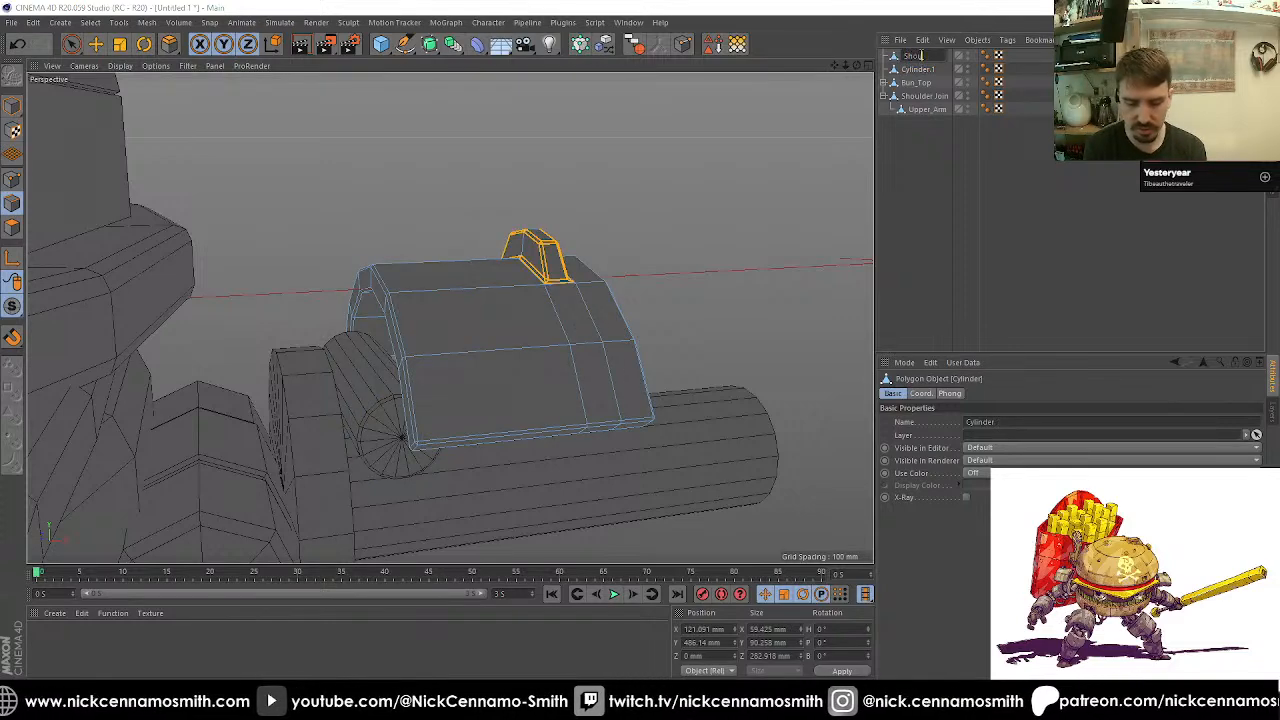
type("Shoulder Plate")
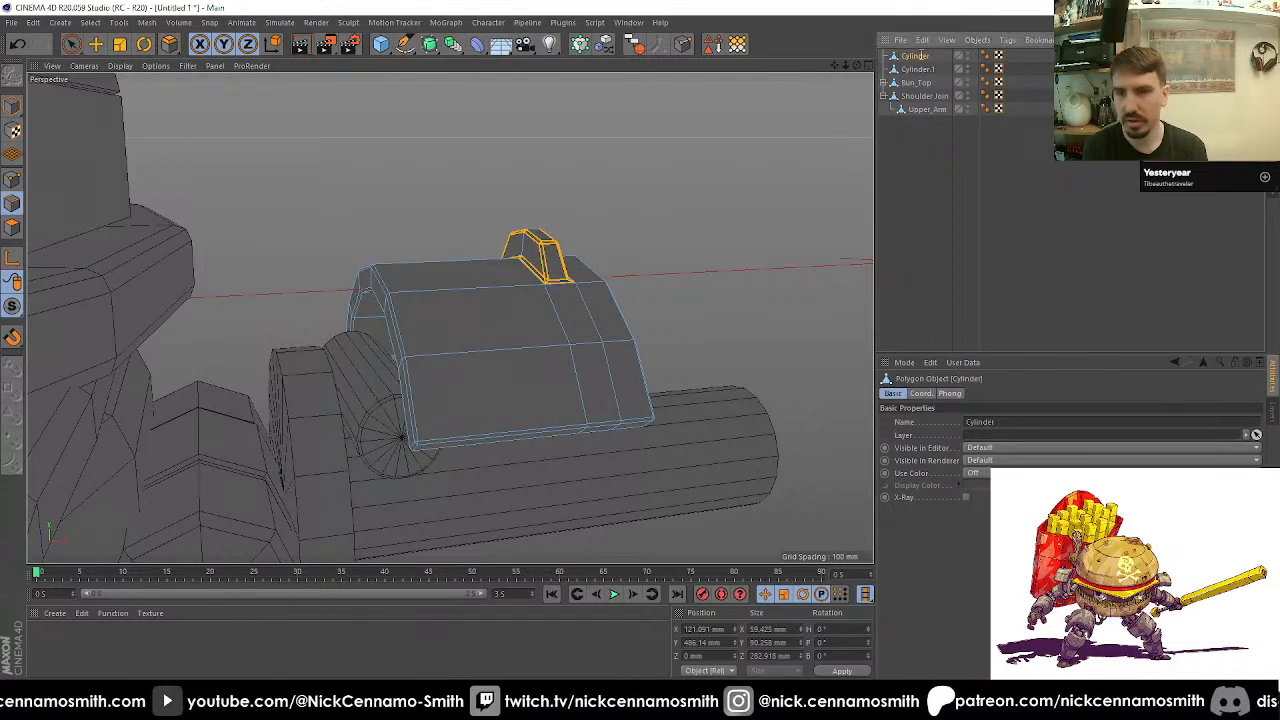
key("Return")
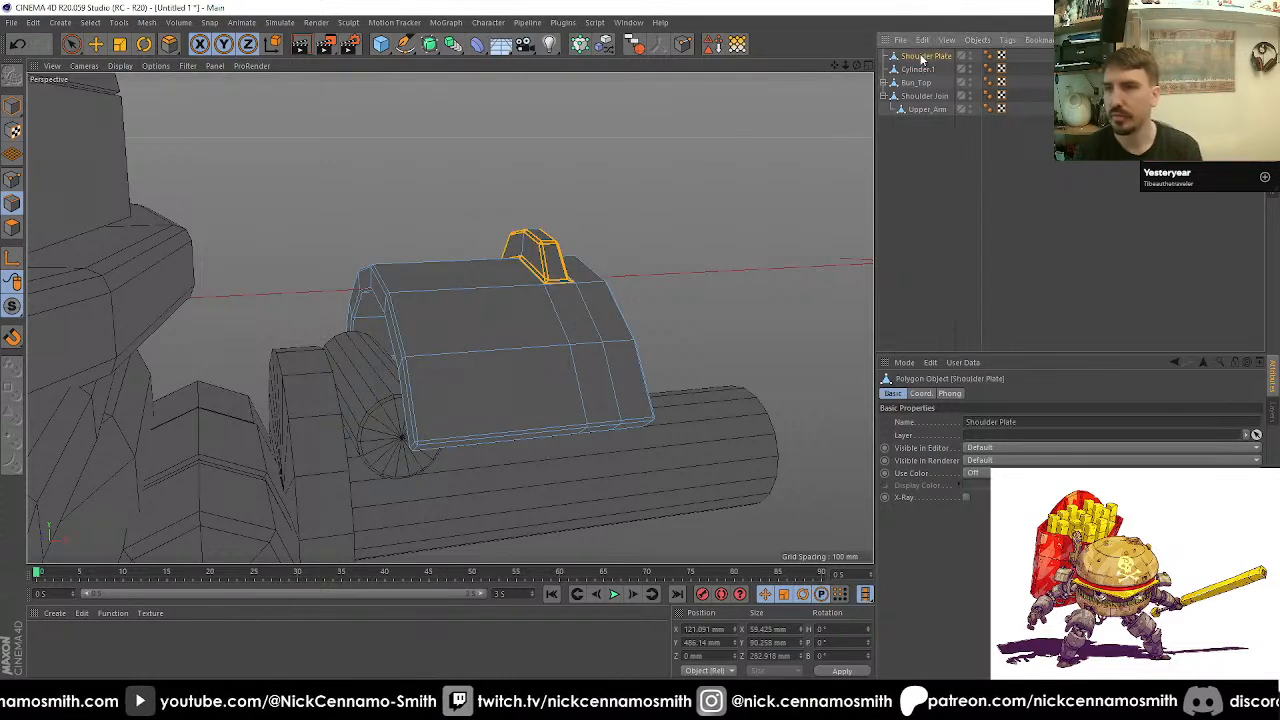
Step: Turn on vertex snapping and move the Shoulder Plate's axis to the upper corner of the arm's flange in the front view
left_click(14, 107)
scroll(468, 350, "down", 3)
key("e")
scroll(464, 347, "down", 3)
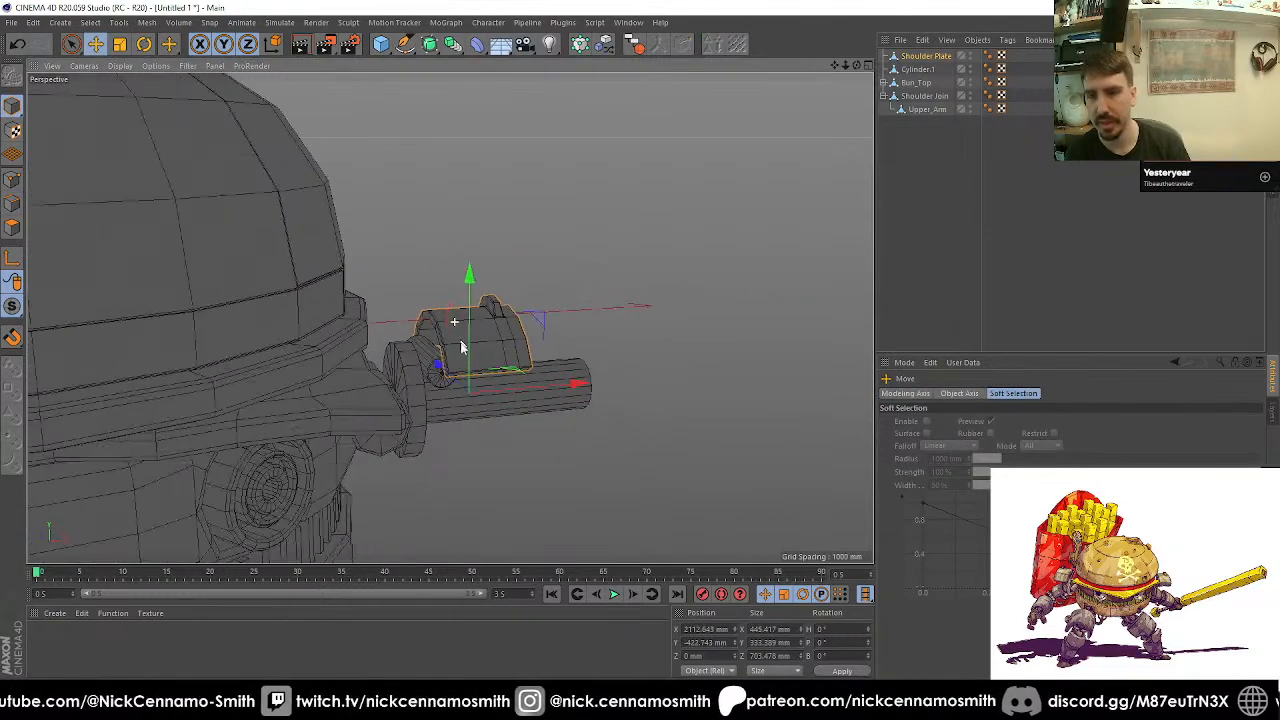
mouse_move(461, 342)
left_mouse_down("alt")
mouse_move(478, 380)
mouse_move(473, 361)
left_mouse_up("alt")
key("F2")
key("F3")
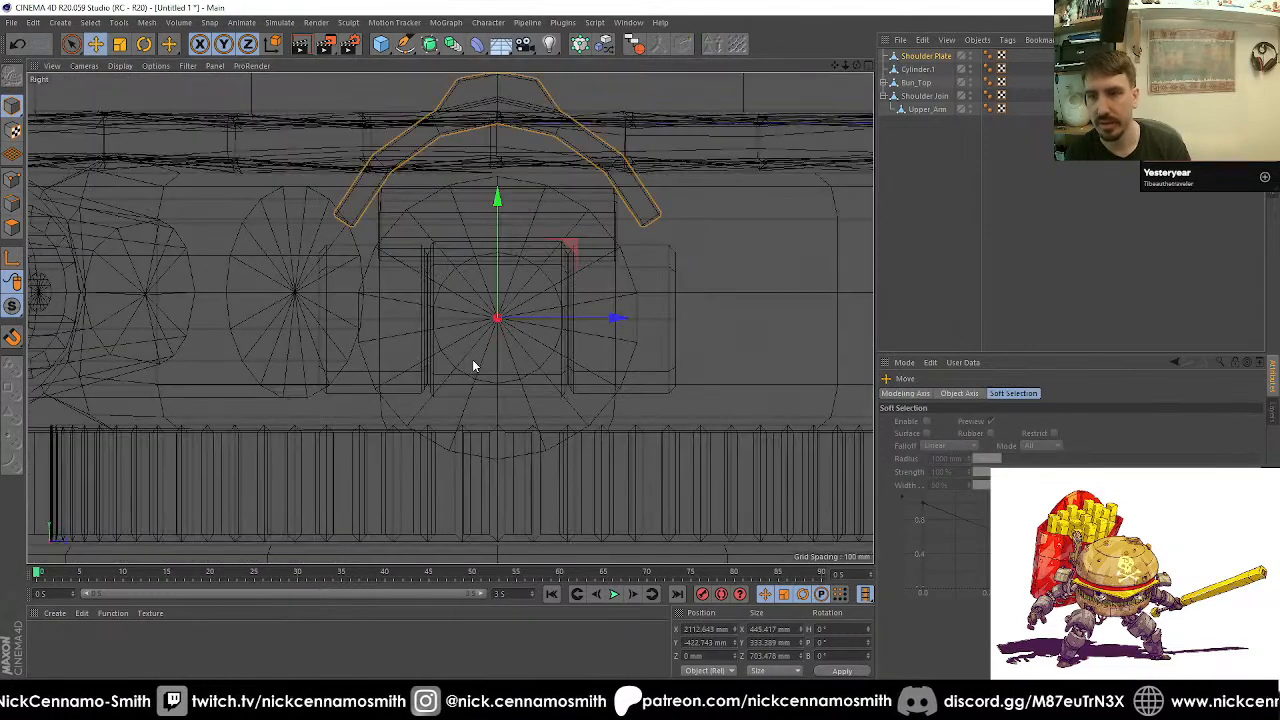
key("F4")
scroll(312, 260, "up", 3)
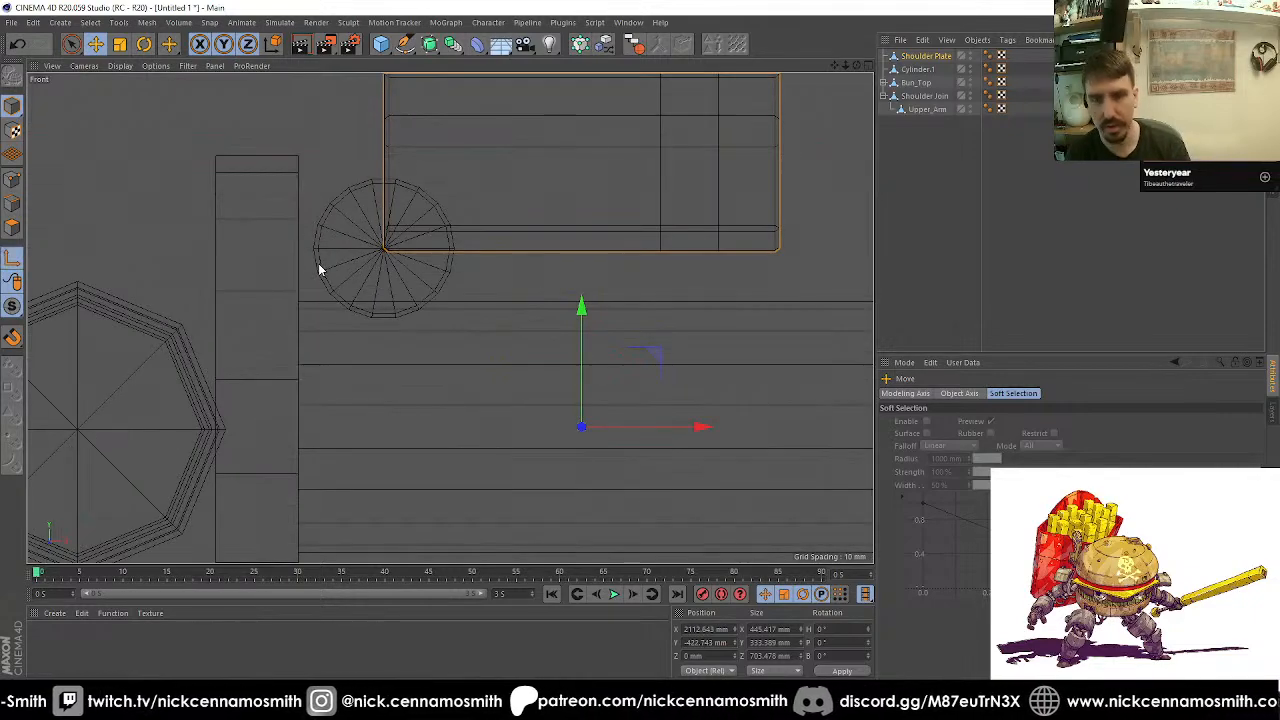
key("shift+s")
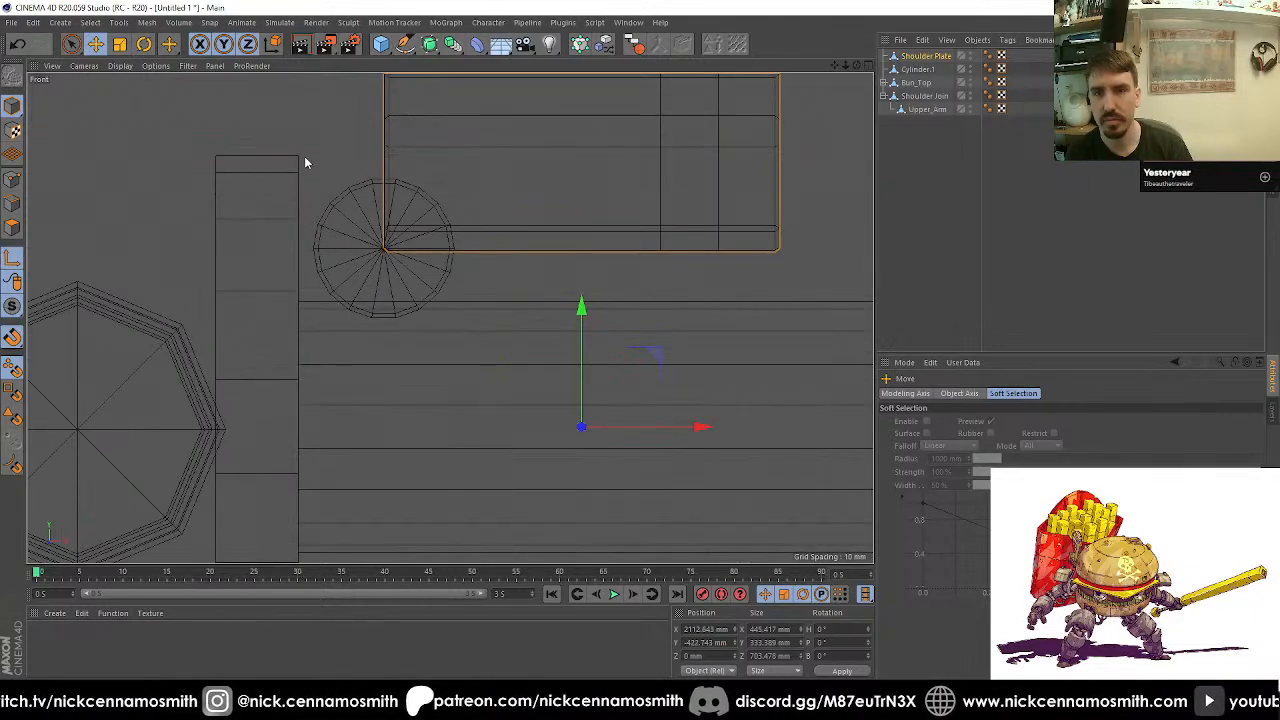
left_click(302, 156)
key("l")
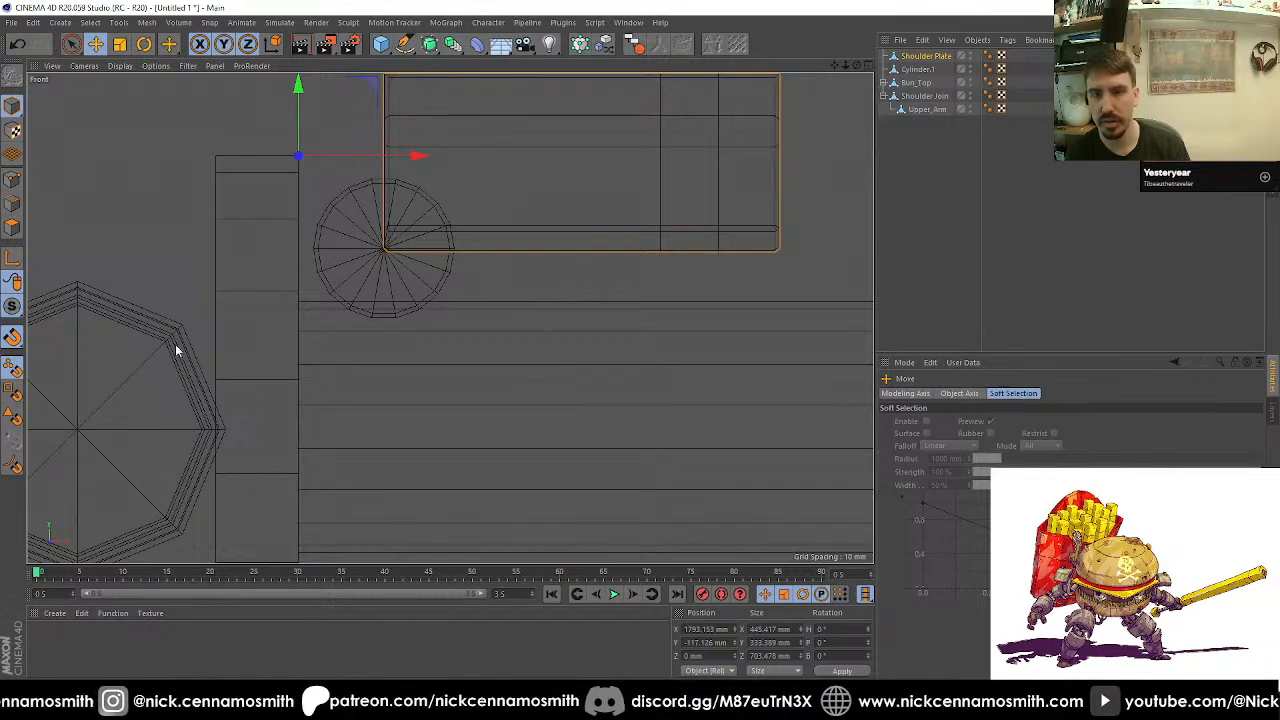
Step: Try rotating Shoulder Join together with its upper arm in the perspective view
key("F1")
left_click_drag(546, 314, 383, 389, "alt")
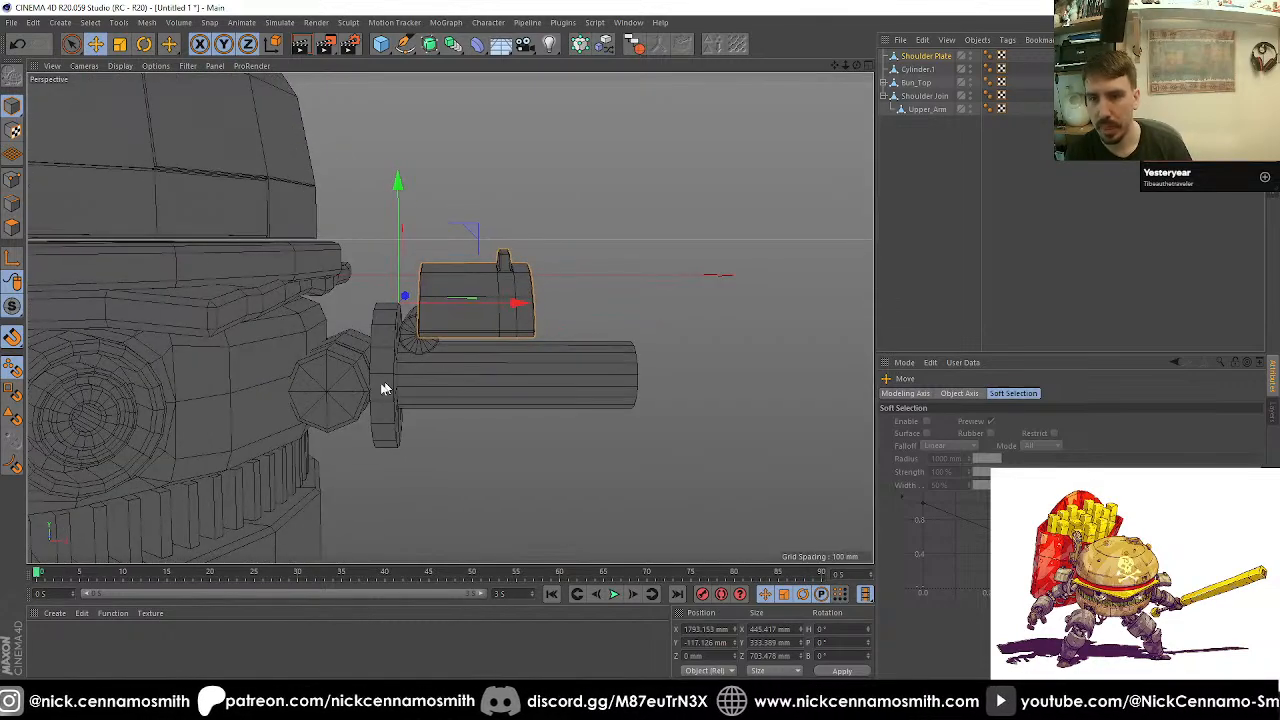
left_click(352, 400)
key("r")
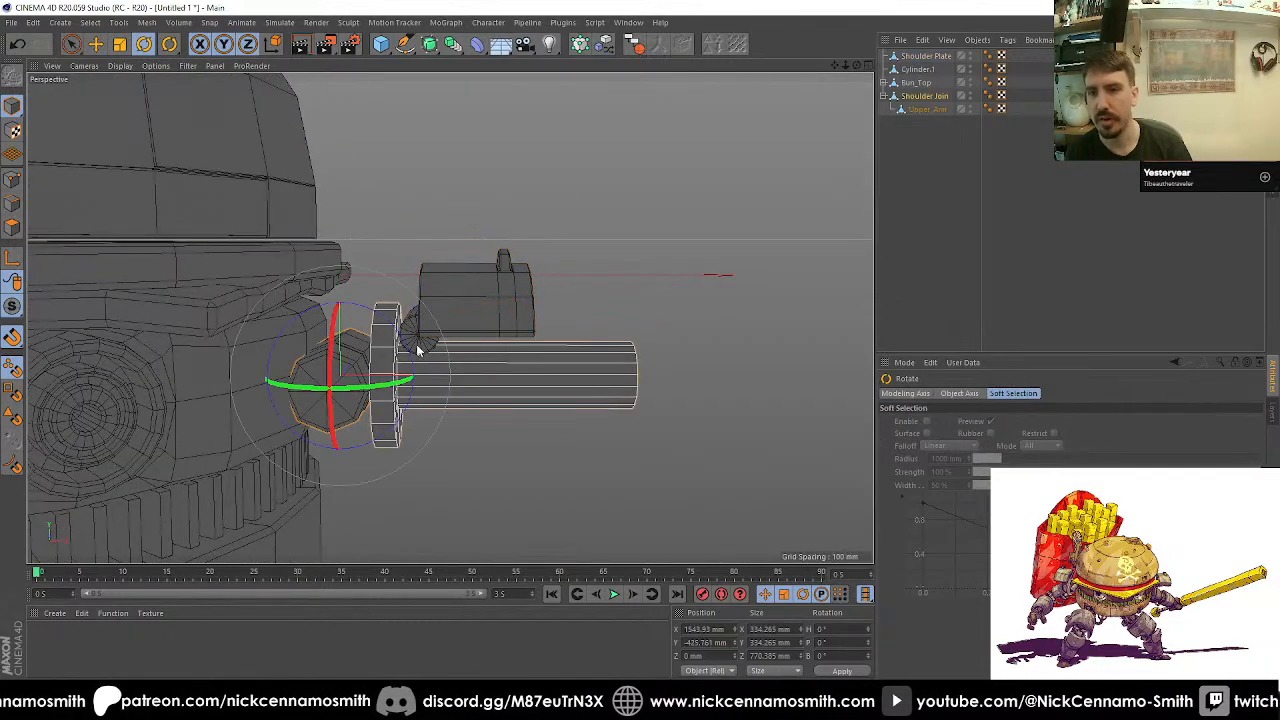
left_click_drag(414, 350, 420, 381)
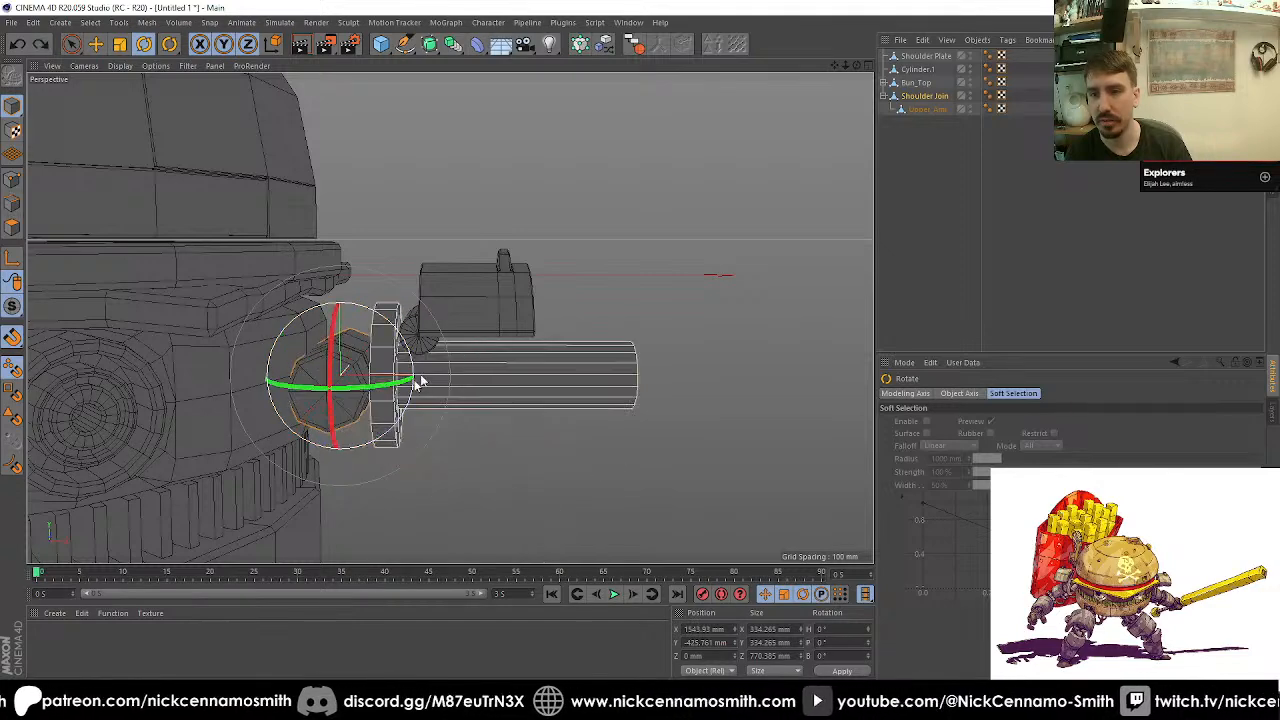
Step: Make Shoulder Plate and Cylinder.1 children of Shoulder Join
left_click(919, 69)
left_click(922, 57, "ctrl")
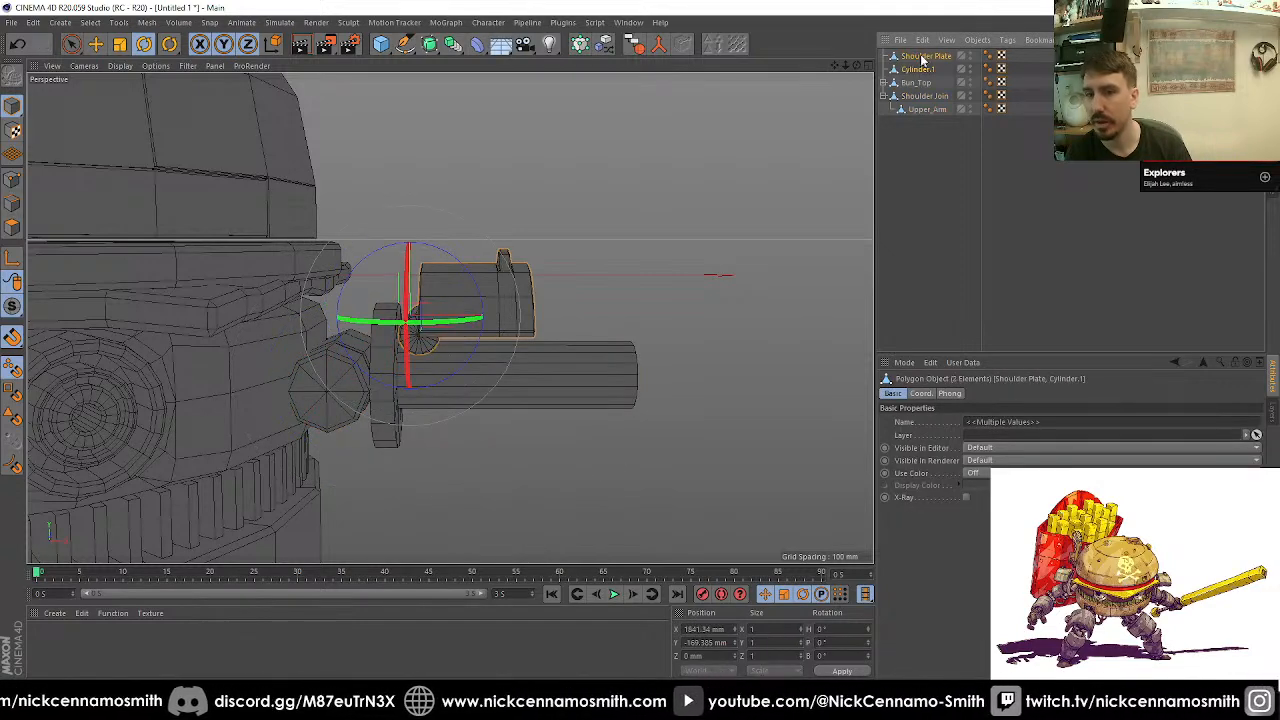
left_click_drag(929, 112, 929, 111)
Step: Test-rotate Shoulder Join by 30° and Shoulder Plate by -50° in bank, and undo both rotations
left_click(924, 69)
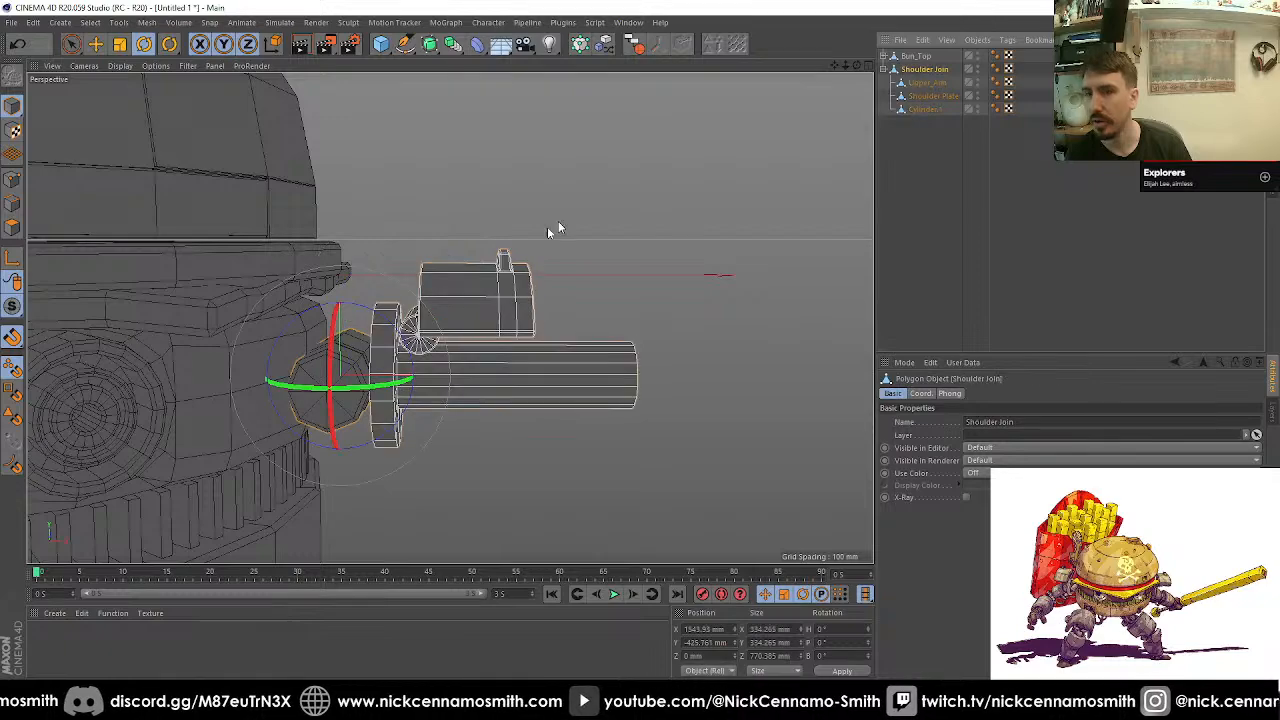
left_click_drag(410, 337, 411, 376)
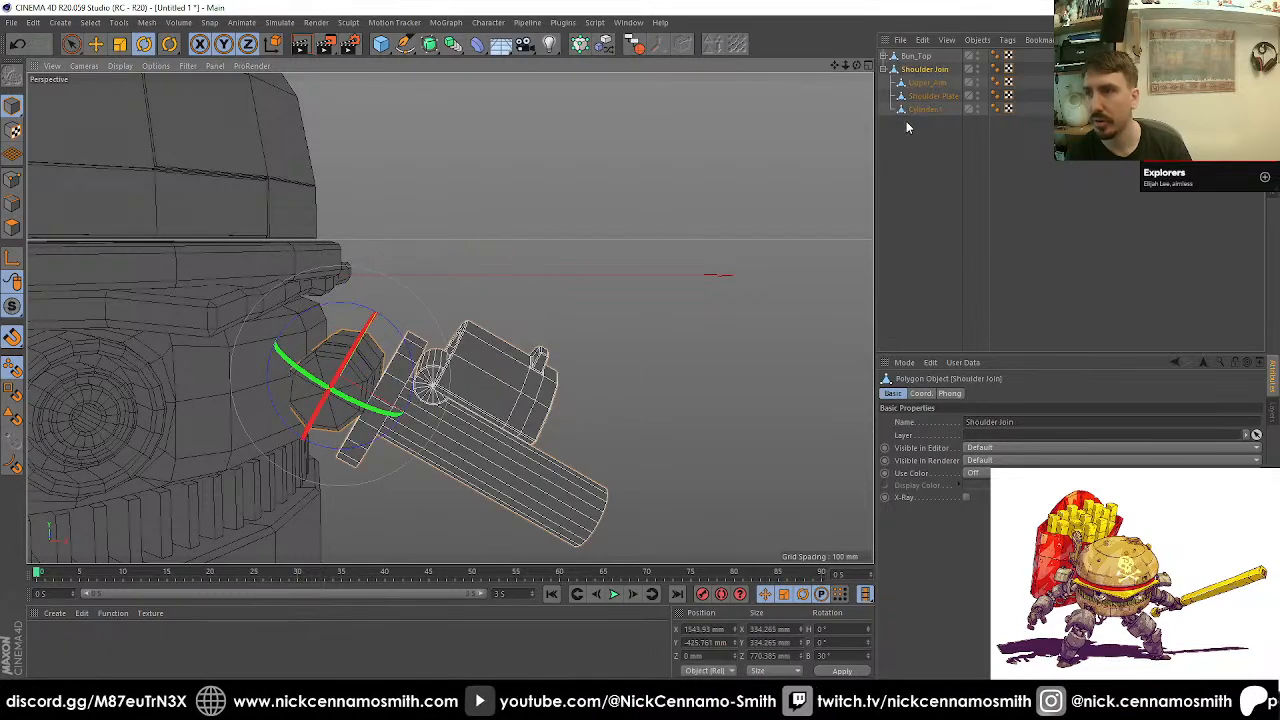
left_click(928, 95)
left_click_drag(437, 278, 358, 277)
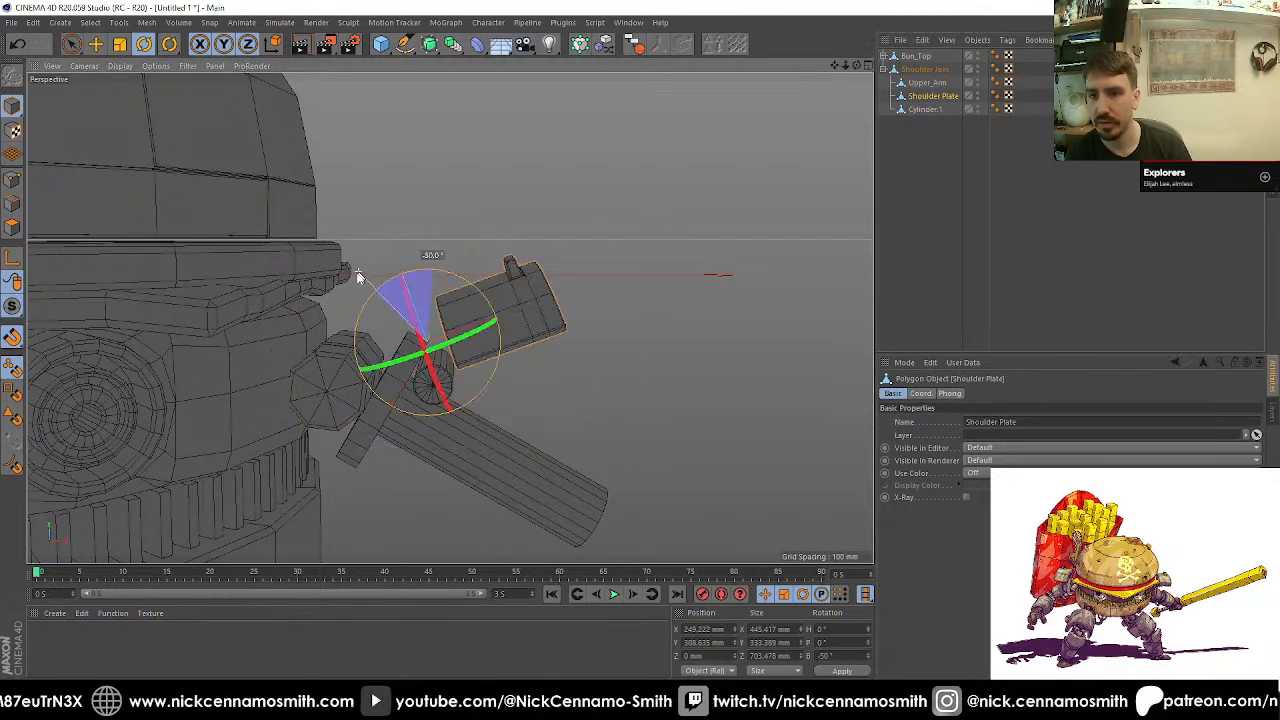
key("ctrl+z")
key("ctrl+z")
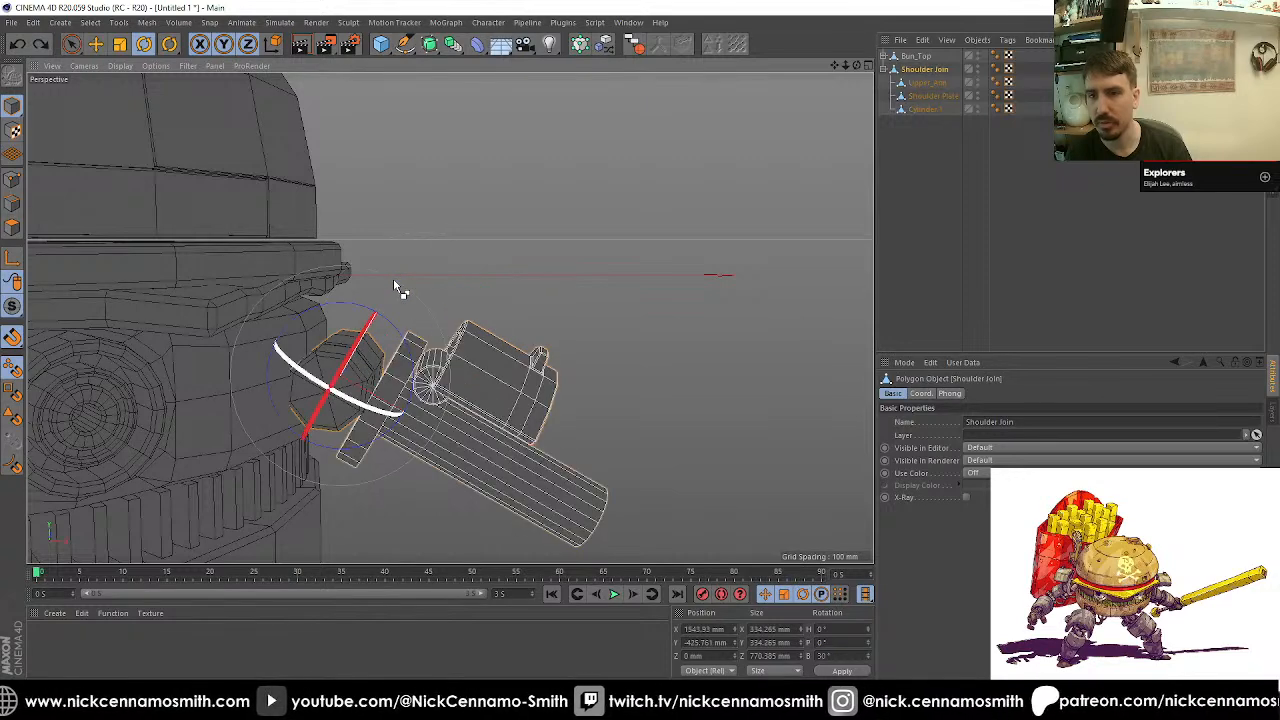
key("ctrl+z")
Step: Place Shoulder Plate above Upper_Arm in the hierarchy and snap its axis to the centre of the shoulder joint
left_click(930, 158)
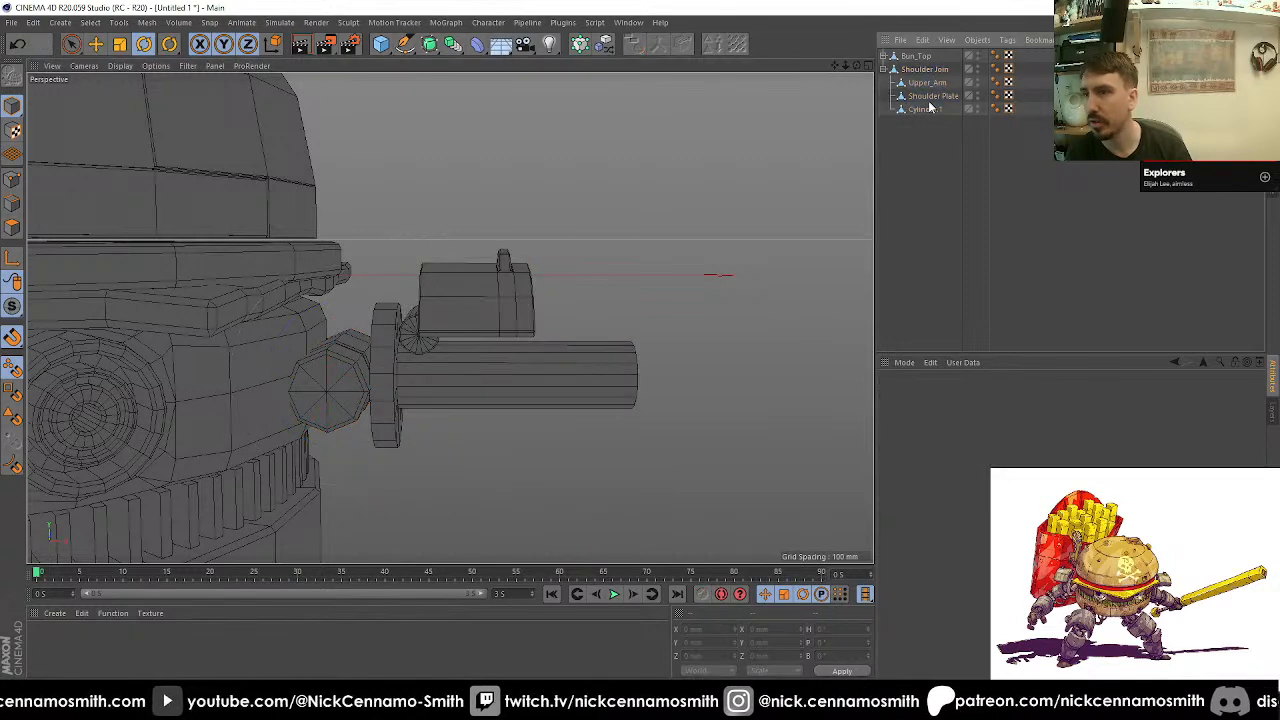
left_click_drag(937, 78, 937, 80)
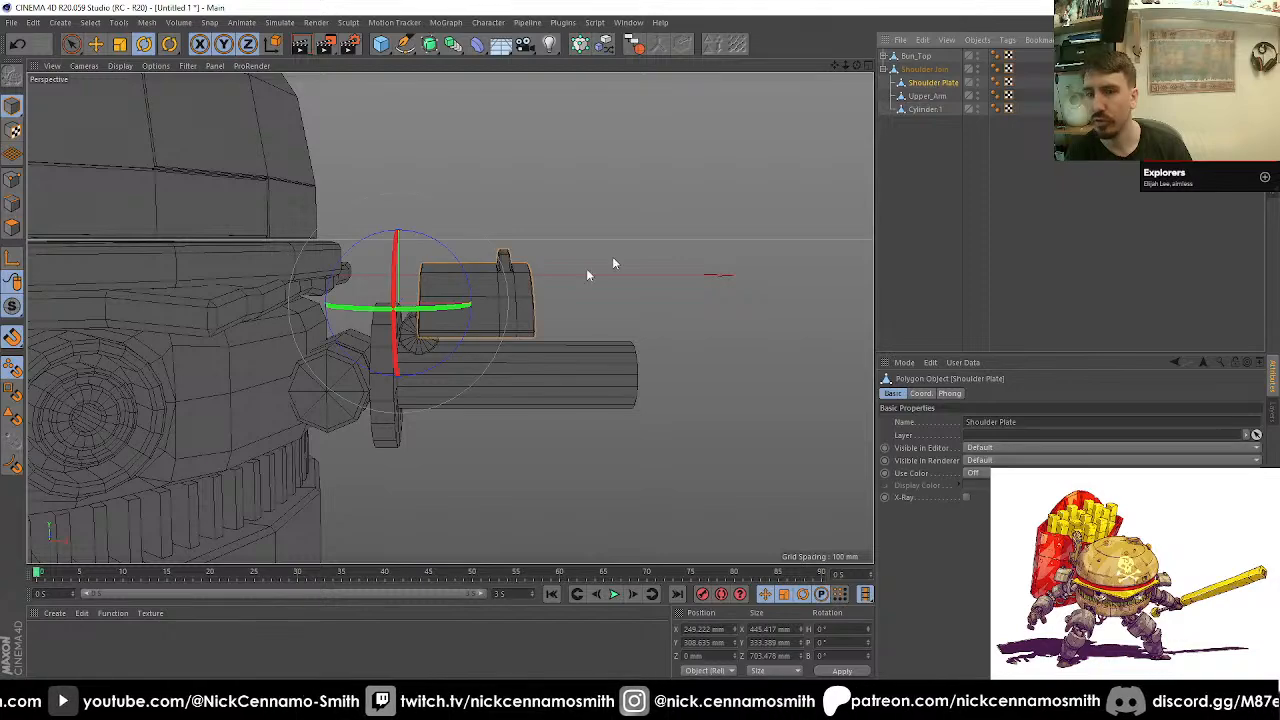
key("e")
key("F3")
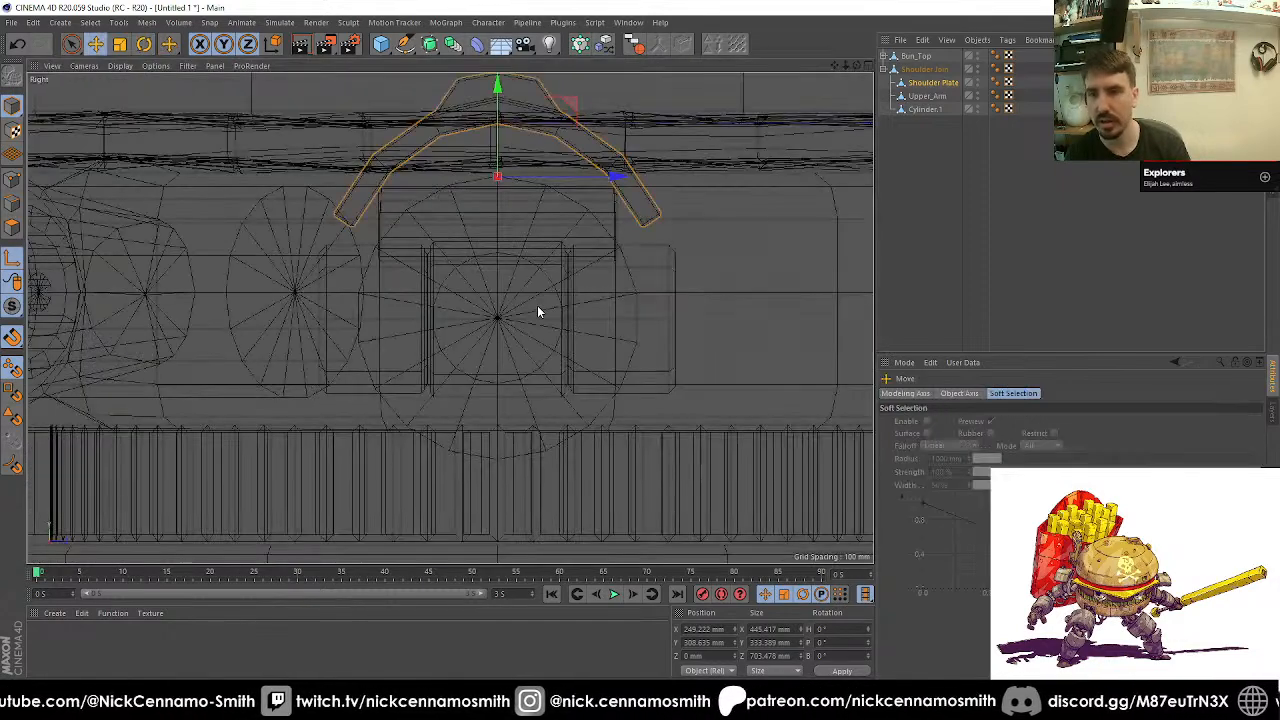
key("F4")
scroll(414, 360, "down", 4)
left_click_drag(194, 365, 206, 403)
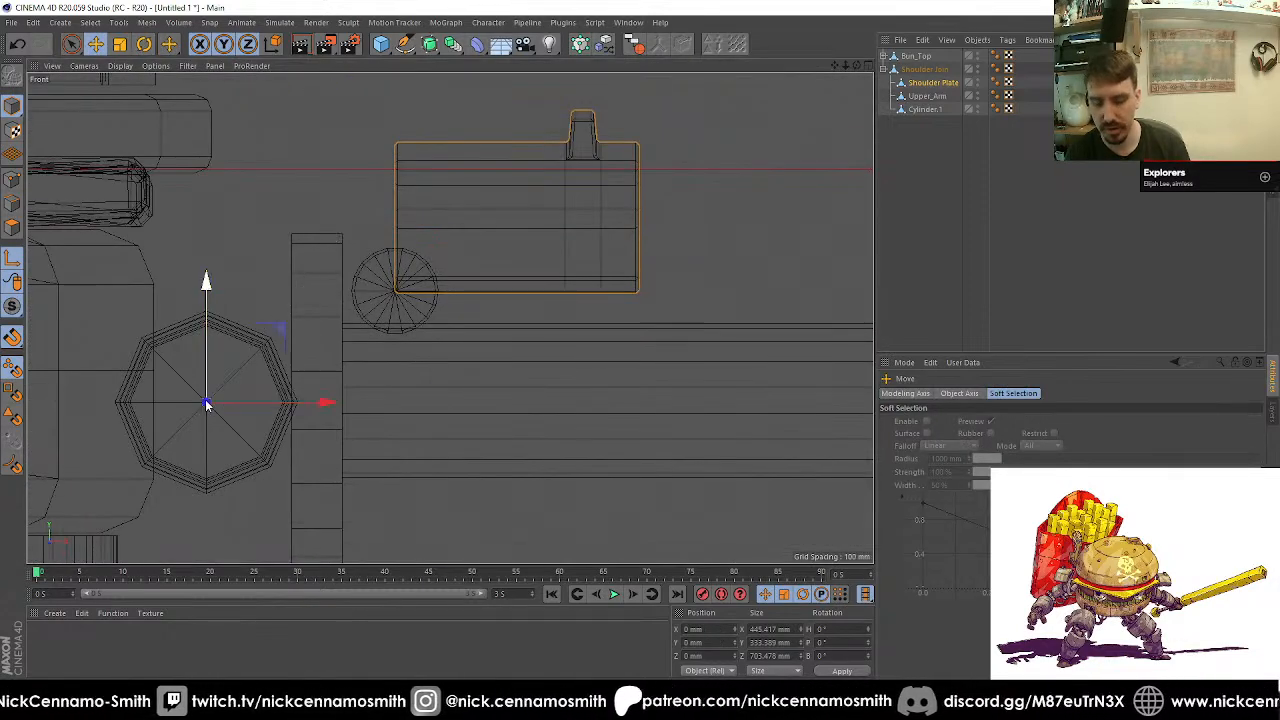
Step: Make Cylinder.1 a child of Upper_Arm
key("F1")
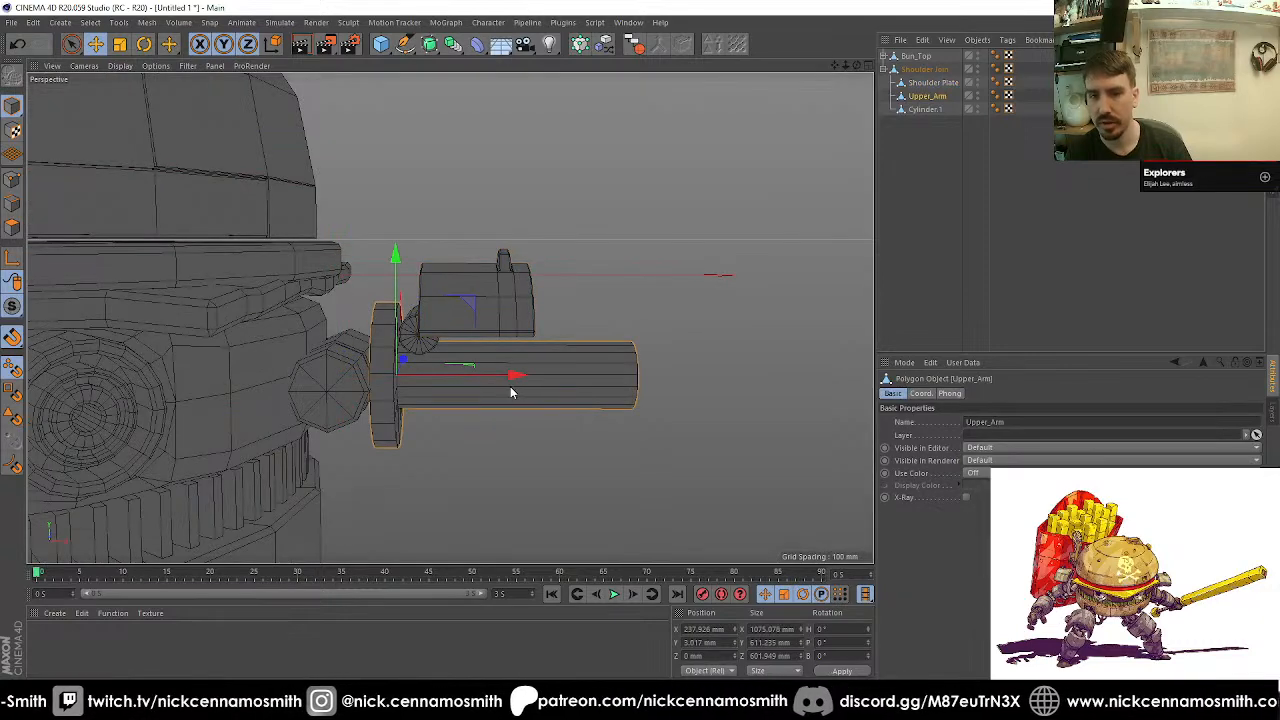
left_click(341, 384)
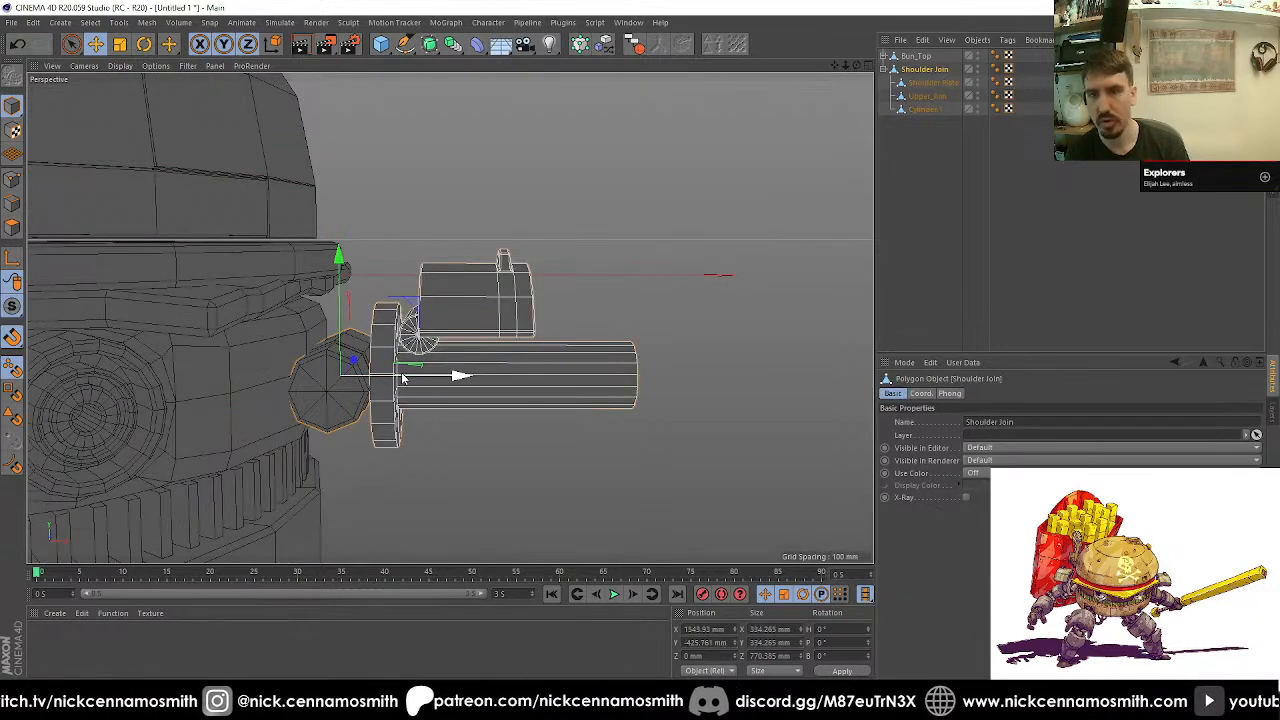
left_click(520, 388)
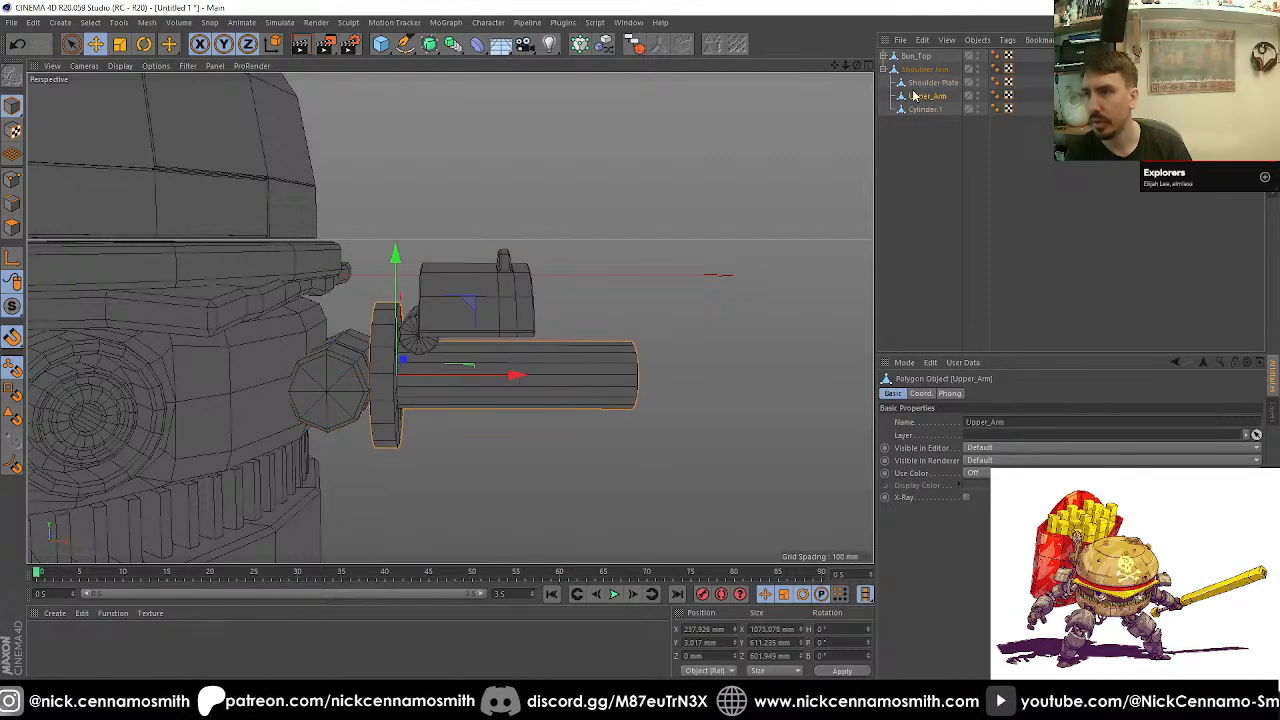
left_click_drag(916, 110, 927, 97)
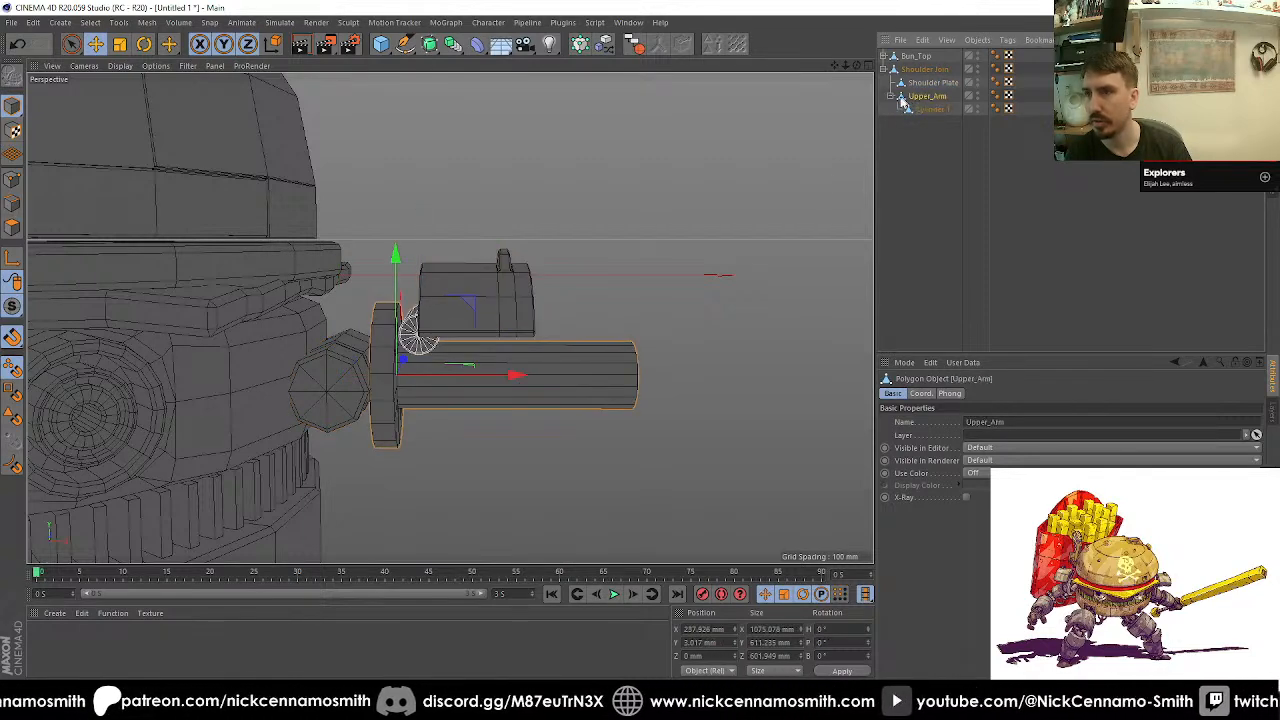
Step: Snap Upper_Arm's axis to the centre of the shoulder joint in the front view
key("F2")
key("F4")
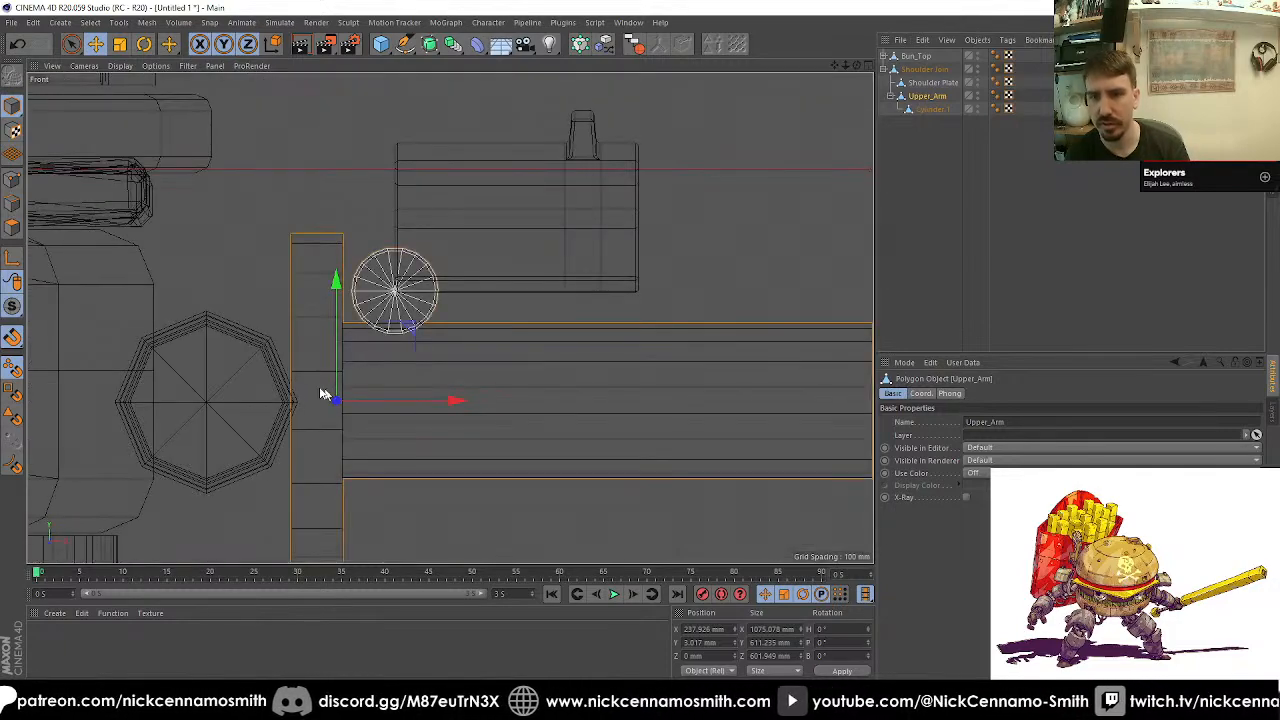
key("l")
left_click_drag(297, 400, 206, 403)
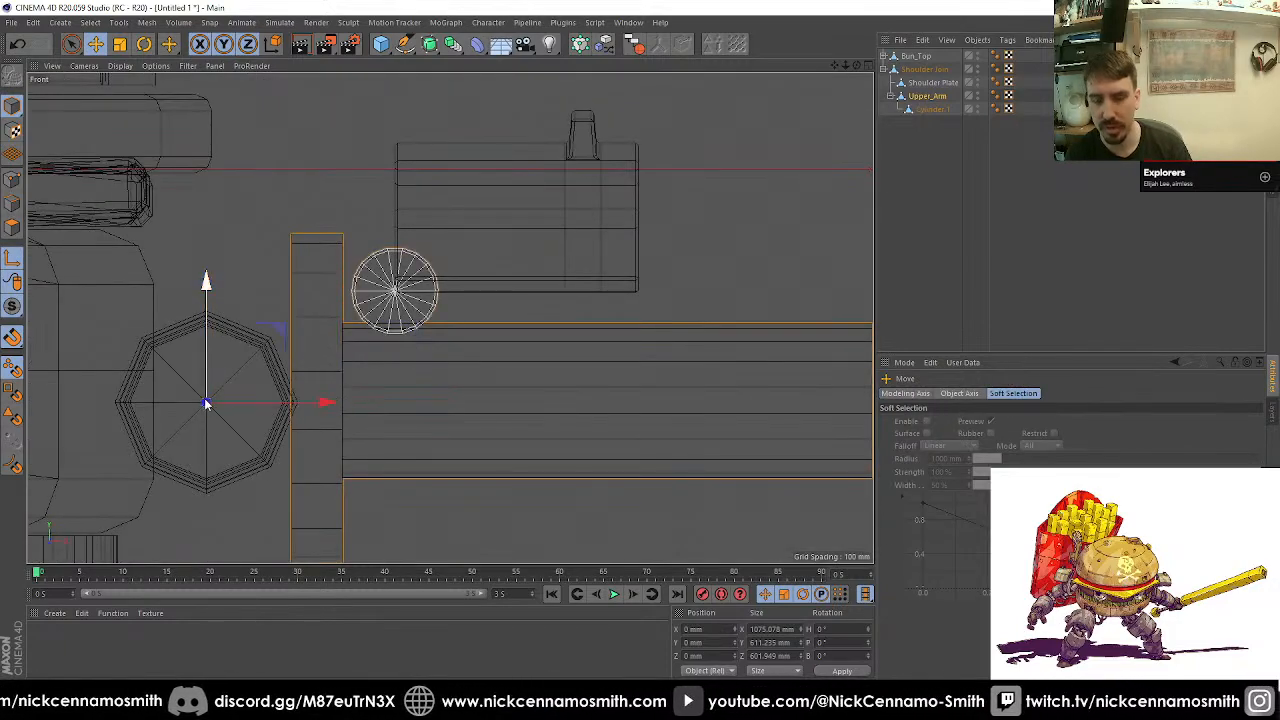
Step: Try rotating Upper_Arm about the shoulder joint's centre, and undo the rotation
key("F1")
key("r")
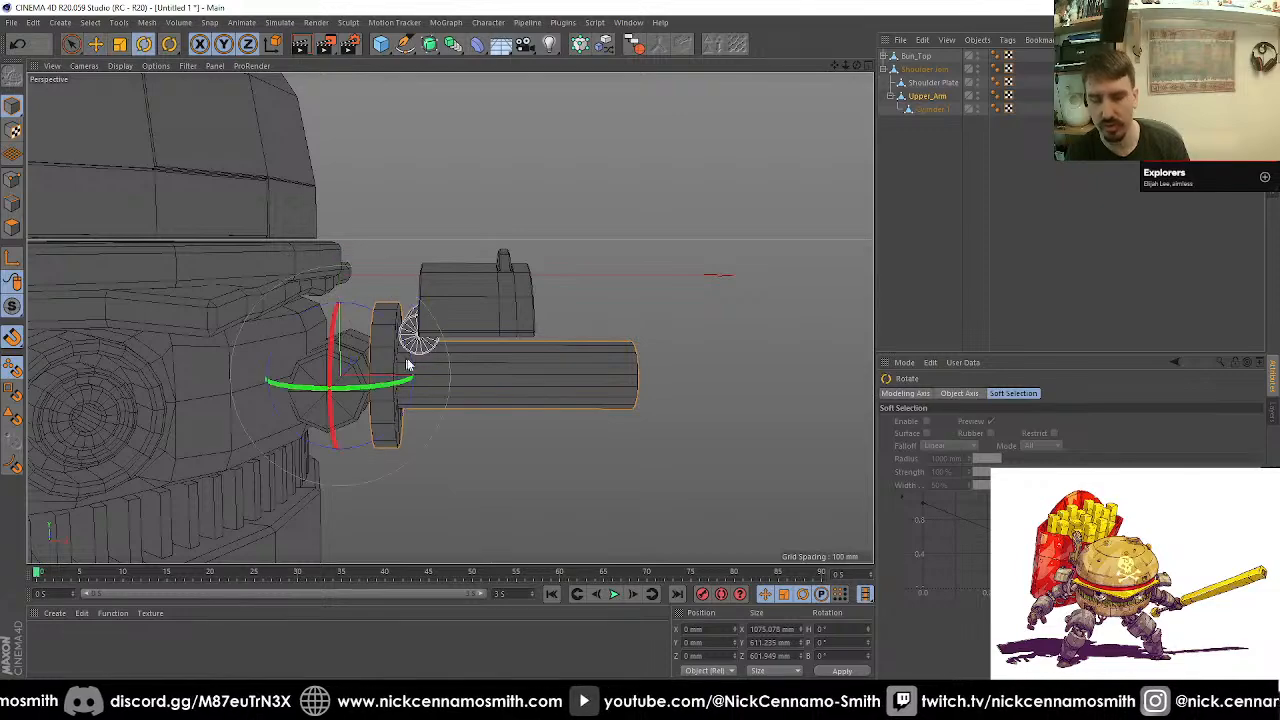
left_click_drag(417, 334, 398, 402)
key("ctrl+z")
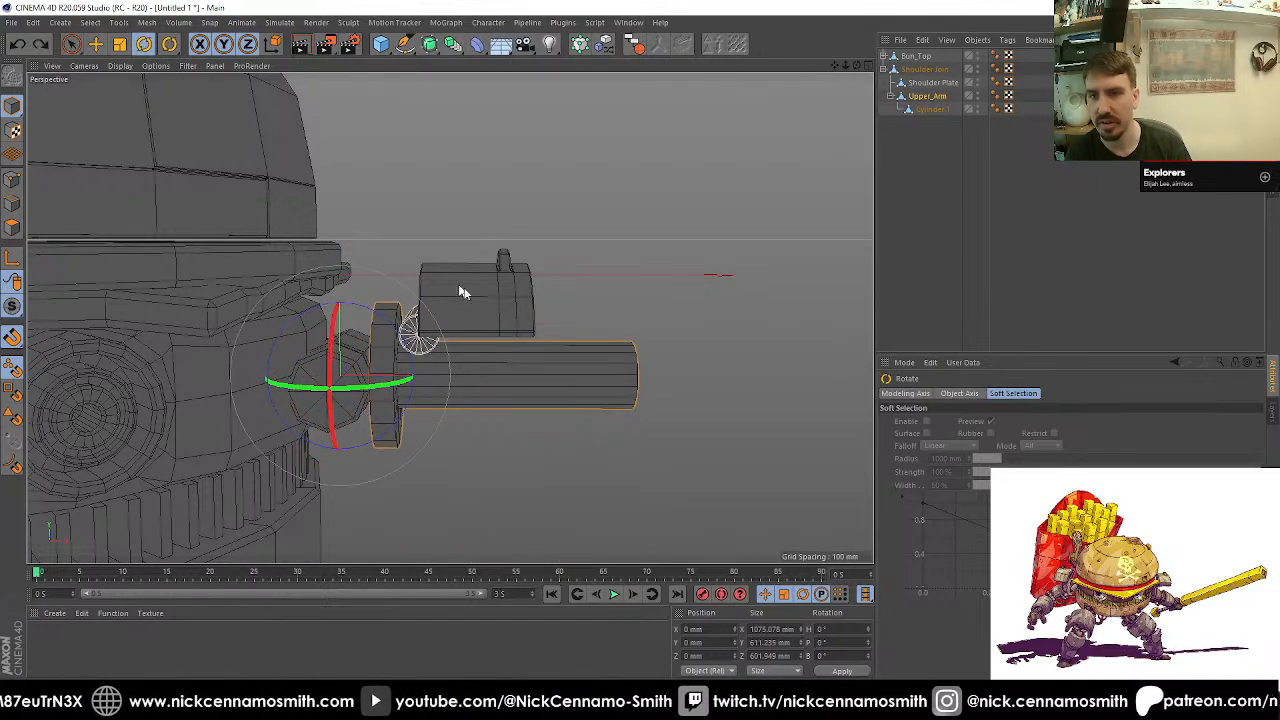
Step: Select all polygons of Shoulder Plate and move them along X toward the body, to about 391 mm
mouse_move(462, 291)
left_mouse_down("alt")
mouse_move(480, 292)
mouse_move(472, 279)
left_mouse_up("alt")
left_click(472, 279)
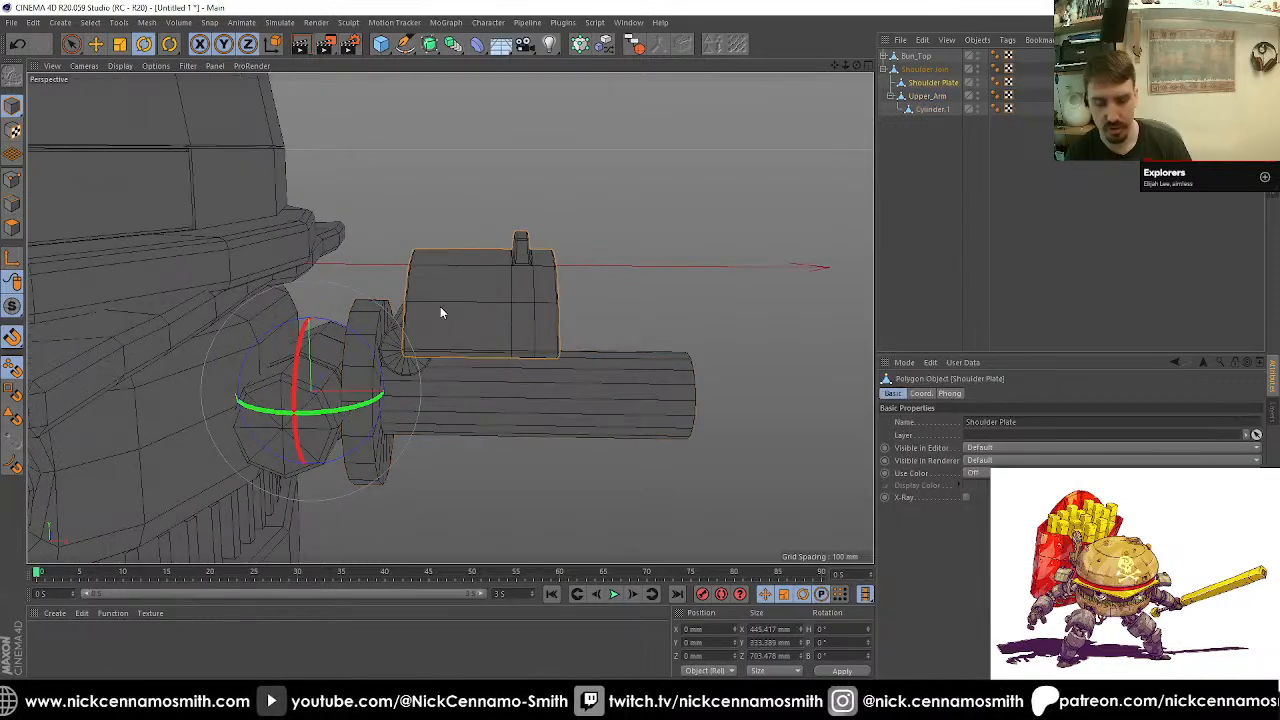
key("e")
left_click(10, 230)
key("ctrl+a")
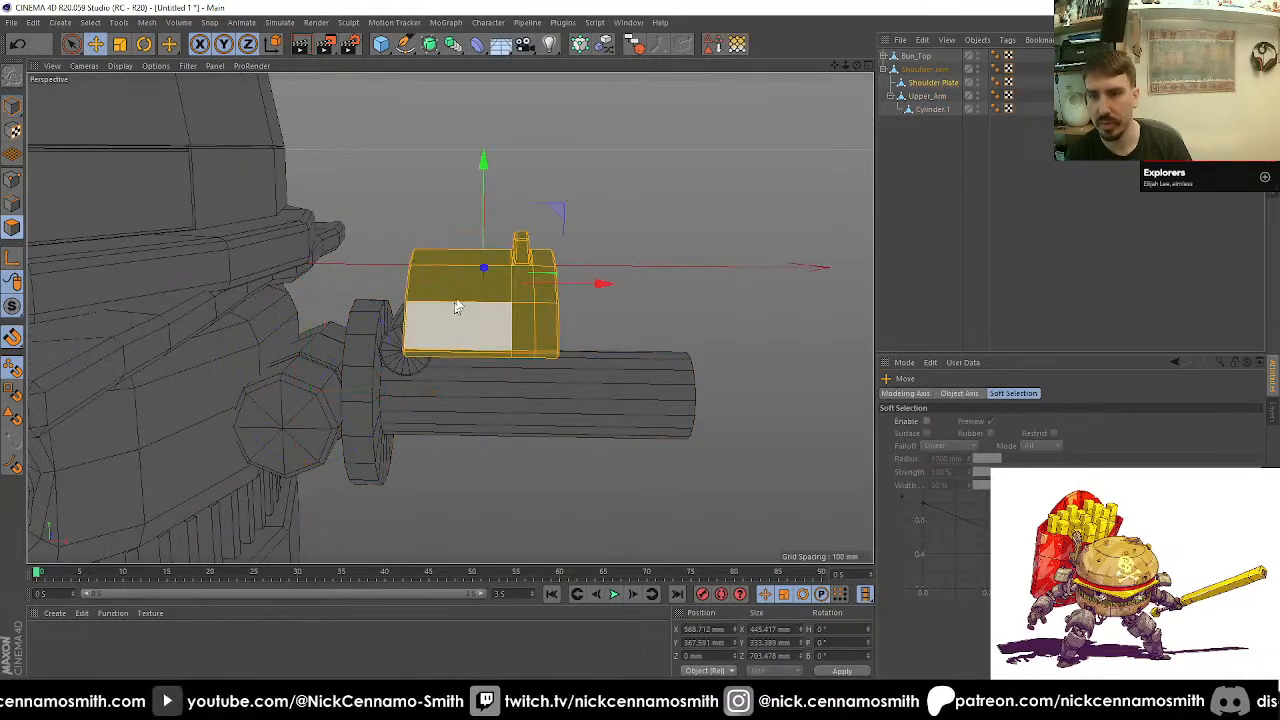
left_click_drag(565, 288, 505, 292)
Step: Extrude the two topmost end polygons on the body side of Shoulder Plate toward the body, to about 43 mm in X
left_click_drag(505, 292, 335, 263, "alt")
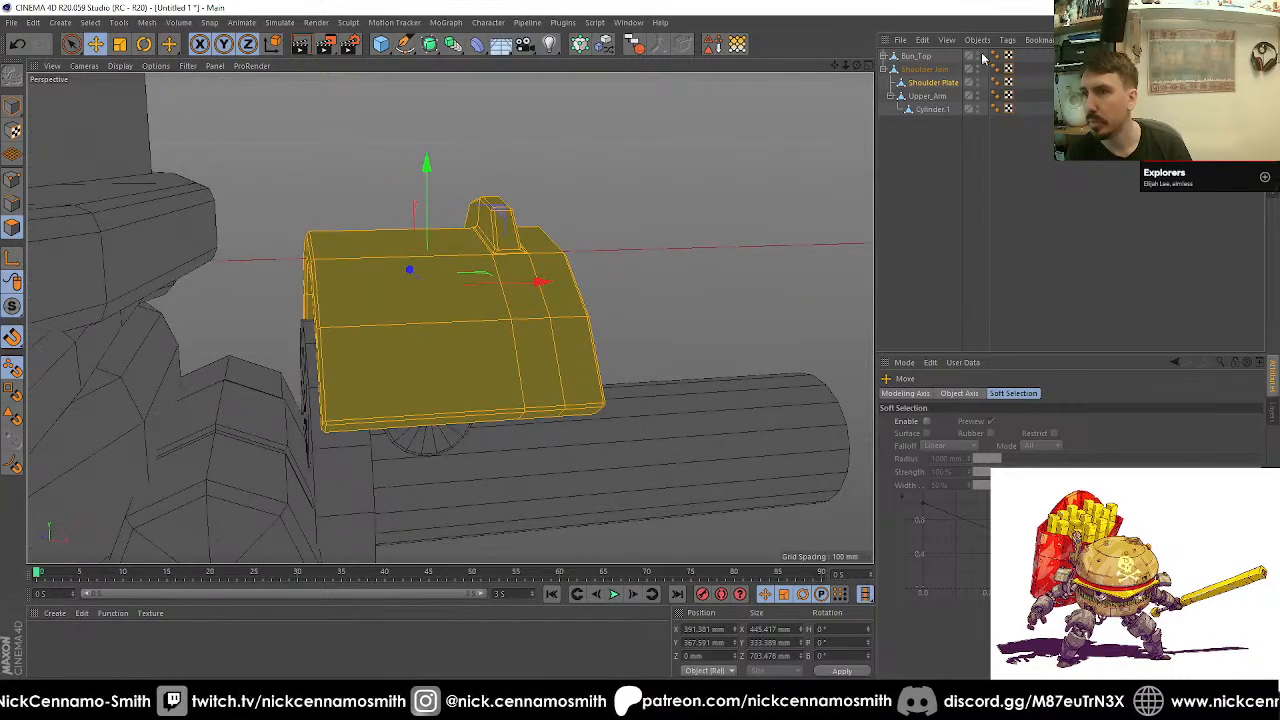
left_click_drag(569, 204, 379, 205, "alt")
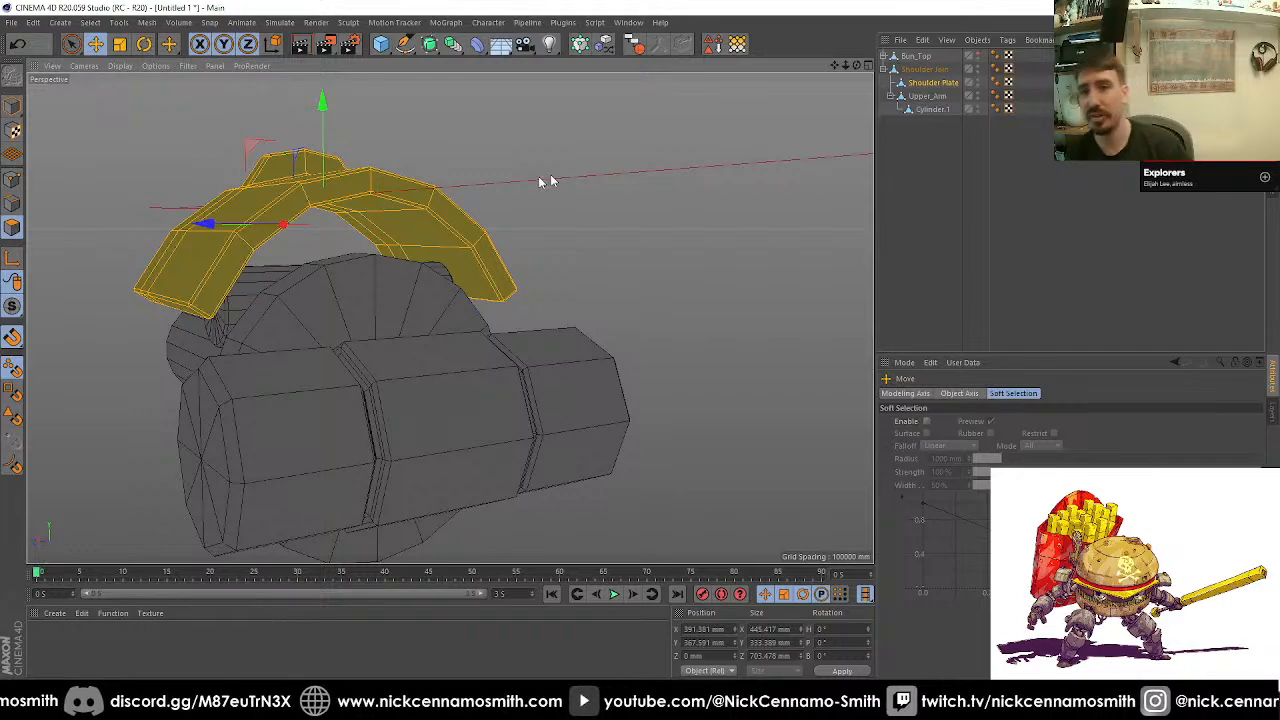
left_click_drag(370, 190, 524, 158, "alt")
scroll(433, 208, "up", 3)
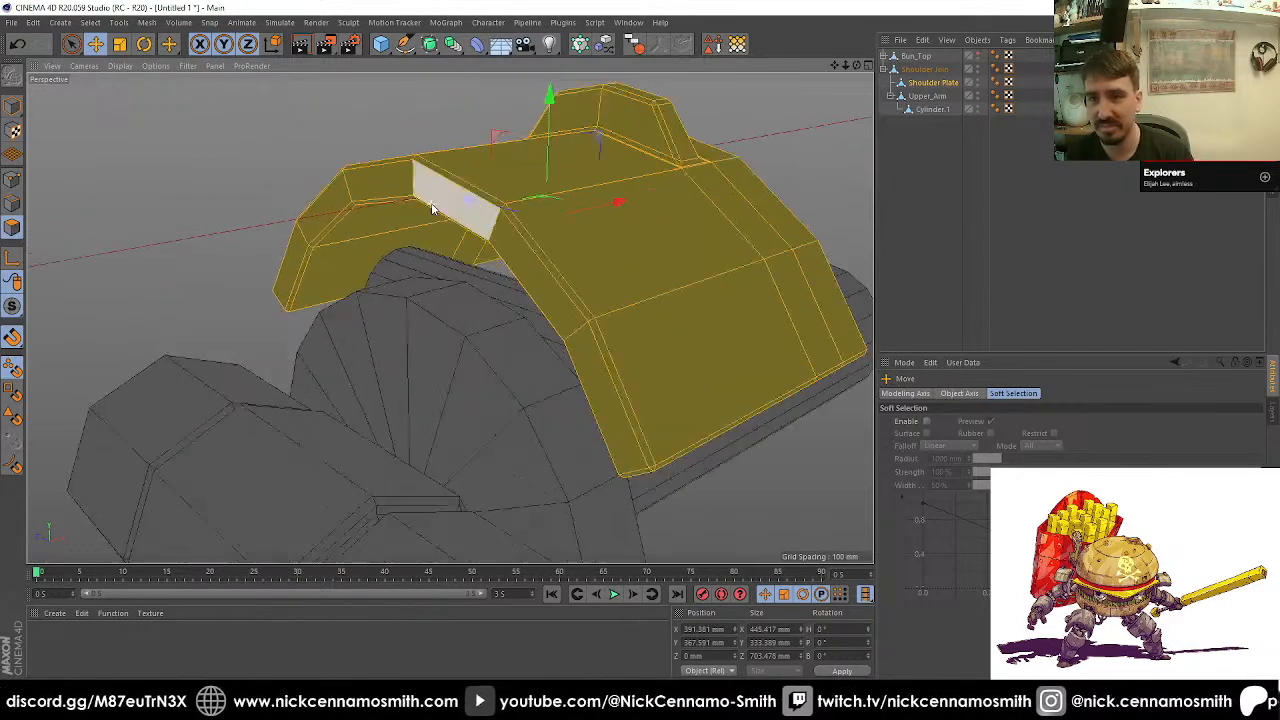
left_click_drag(433, 208, 657, 241, "alt")
key("space")
left_click(404, 178)
scroll(652, 240, "up", 3)
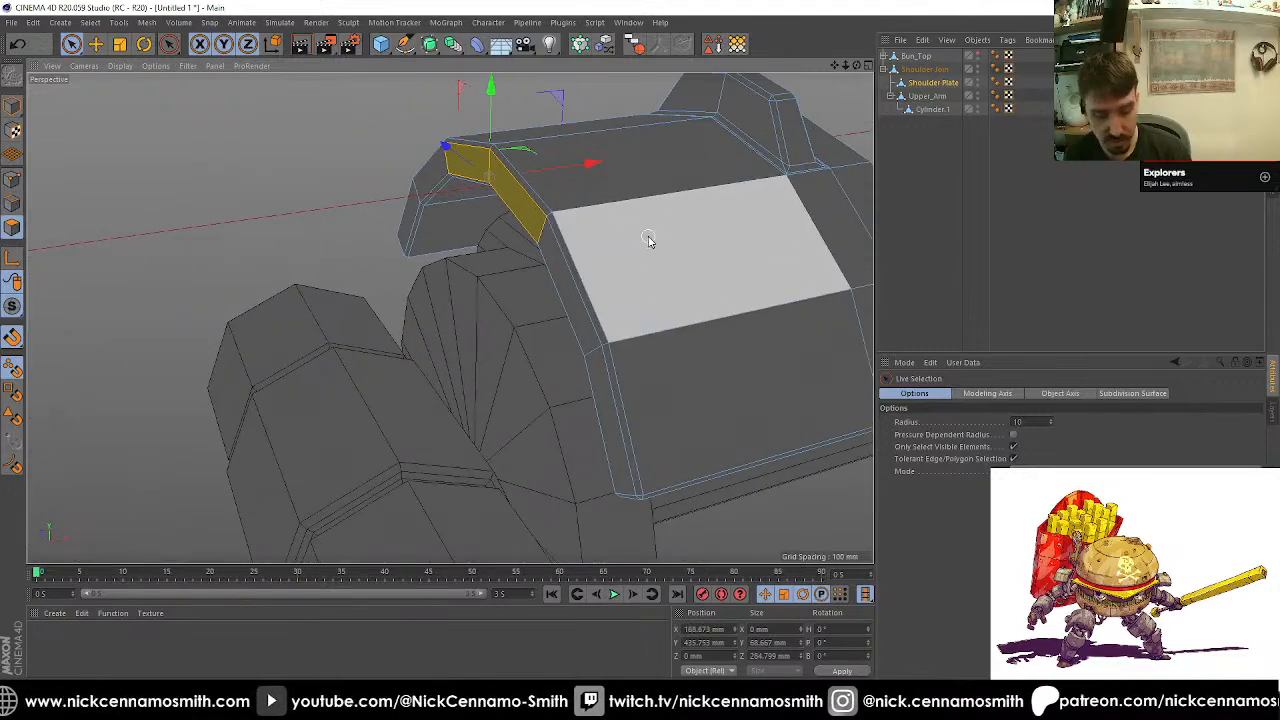
key("d")
left_click_drag(526, 268, 357, 190, "alt")
scroll(357, 190, "down", 3)
left_click_drag(437, 221, 388, 218, "alt")
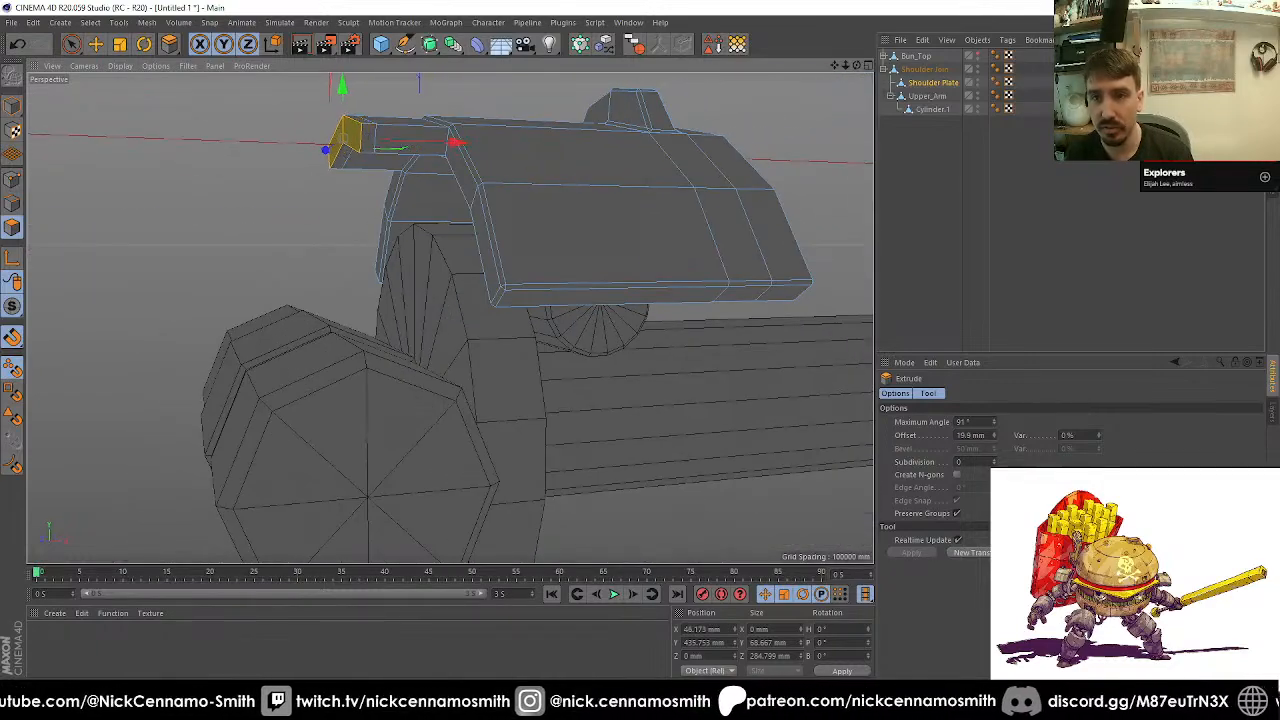
Step: Tilt the extruded end faces of Shoulder Plate downward and lower them to about 423 mm in Y
key("r")
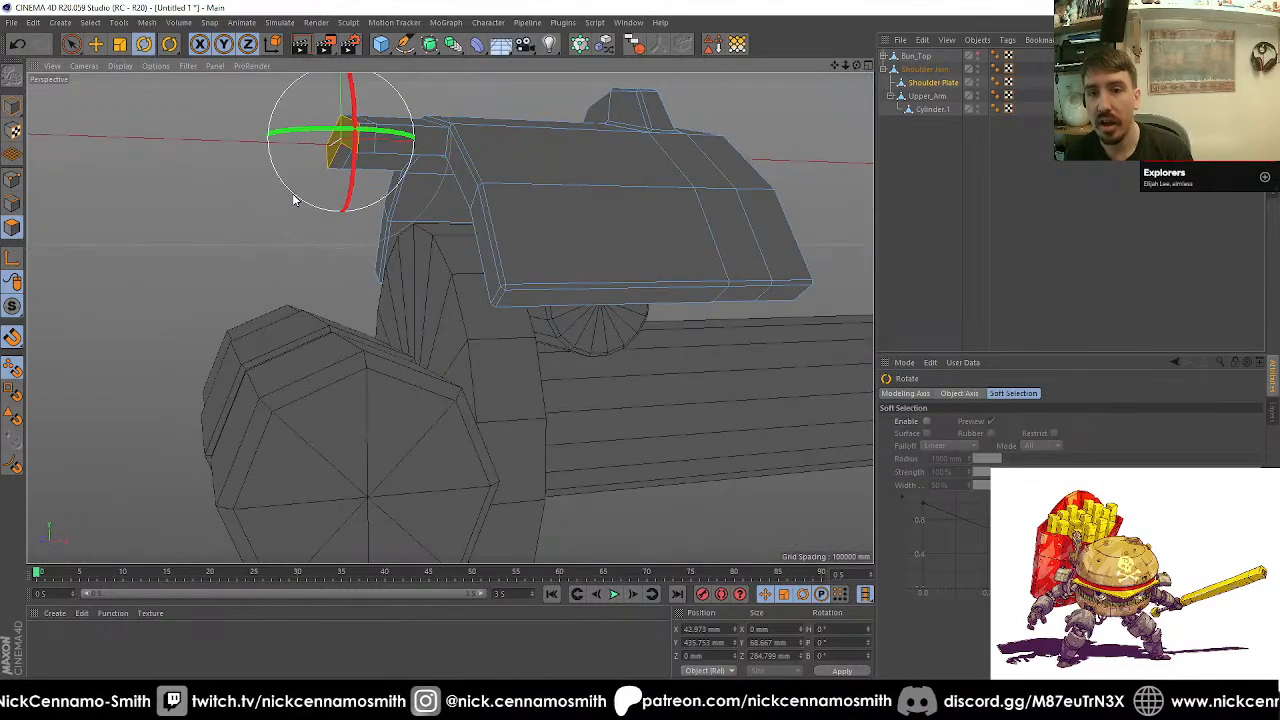
left_click_drag(294, 200, 324, 213)
key("e")
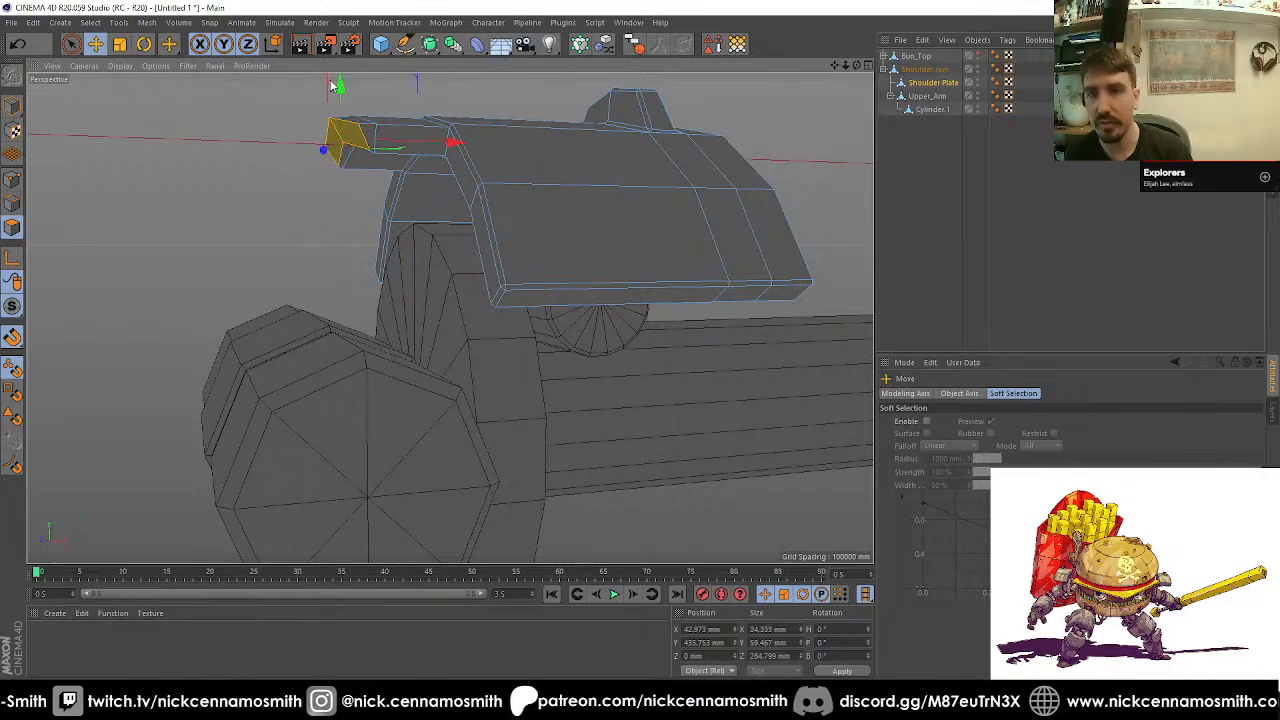
left_click_drag(338, 86, 340, 100)
left_click_drag(357, 215, 360, 186, "alt")
Step: Extrude the tilted end faces another 23.1 mm, rotate them further downward and lower them to about 388 mm in Y
key("d")
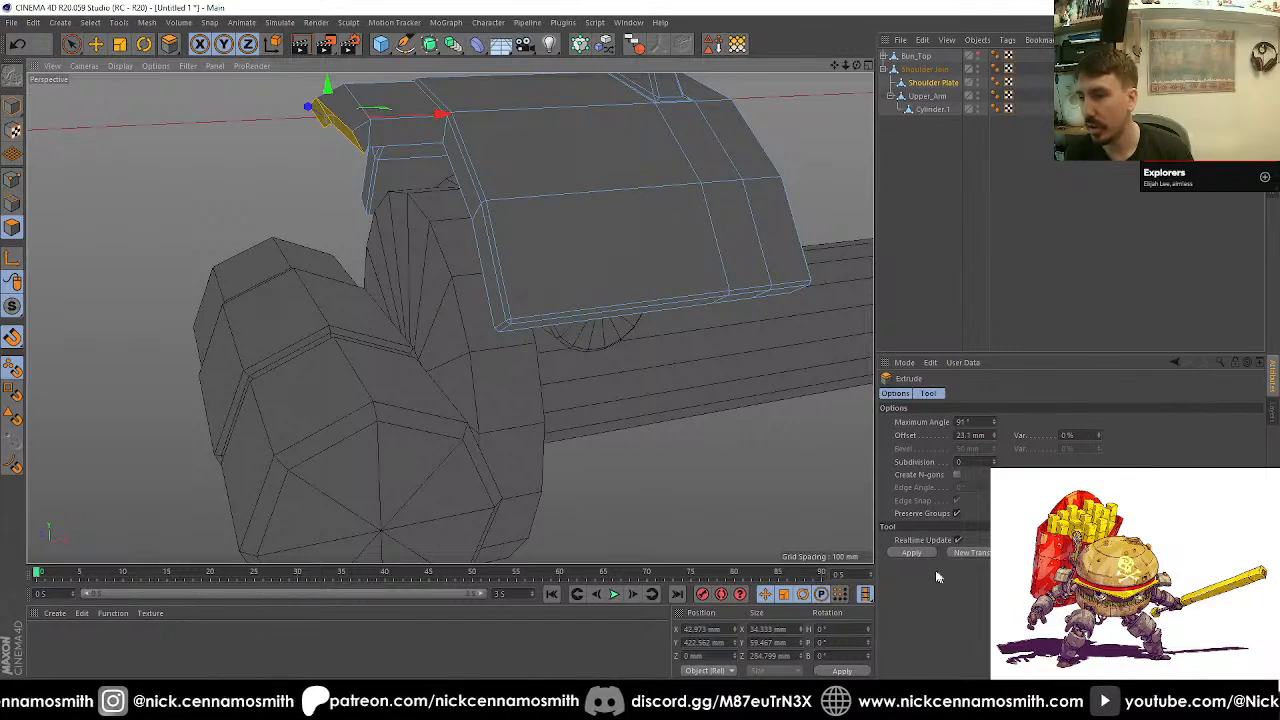
left_click(910, 552)
key("r")
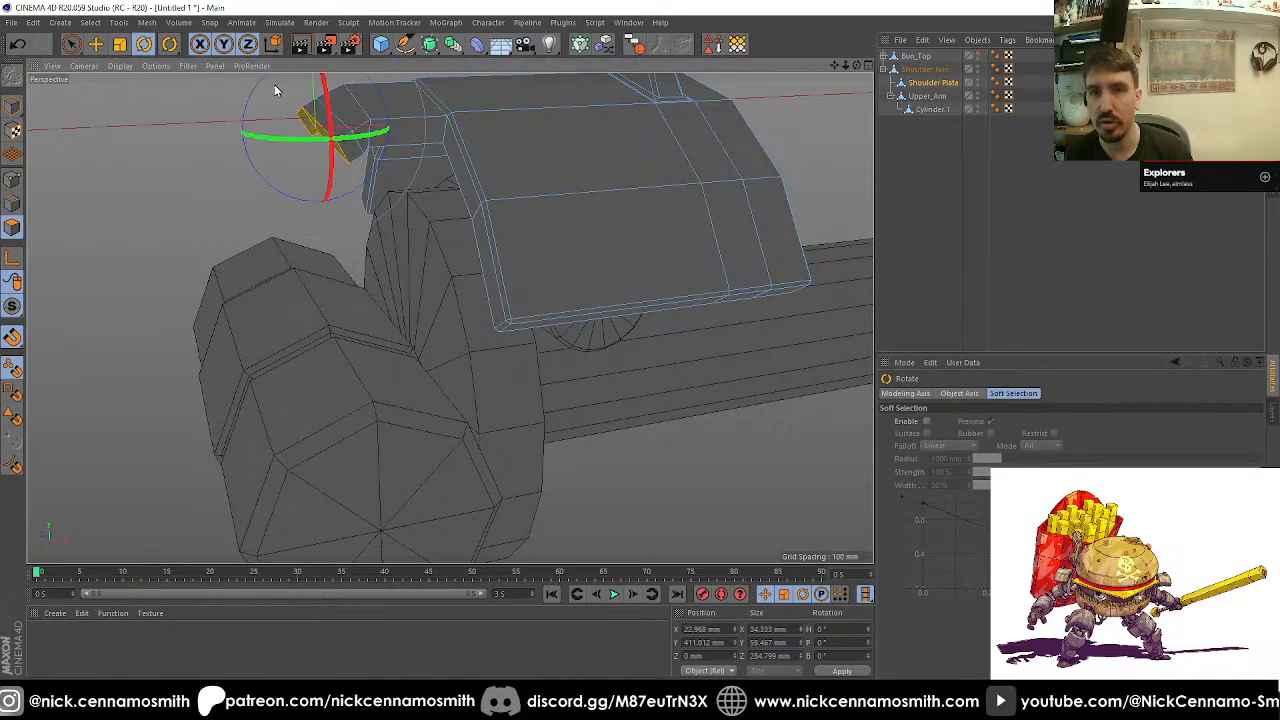
left_click_drag(257, 91, 251, 131)
key("e")
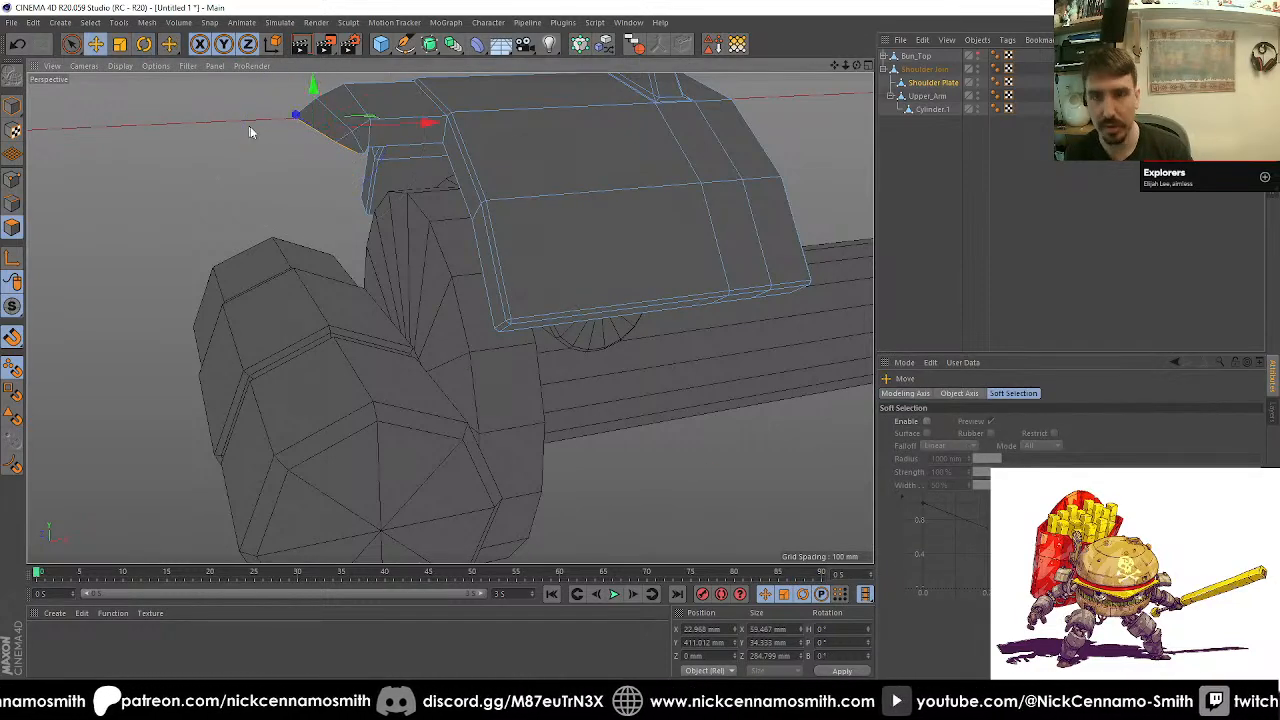
left_click_drag(305, 79, 362, 198)
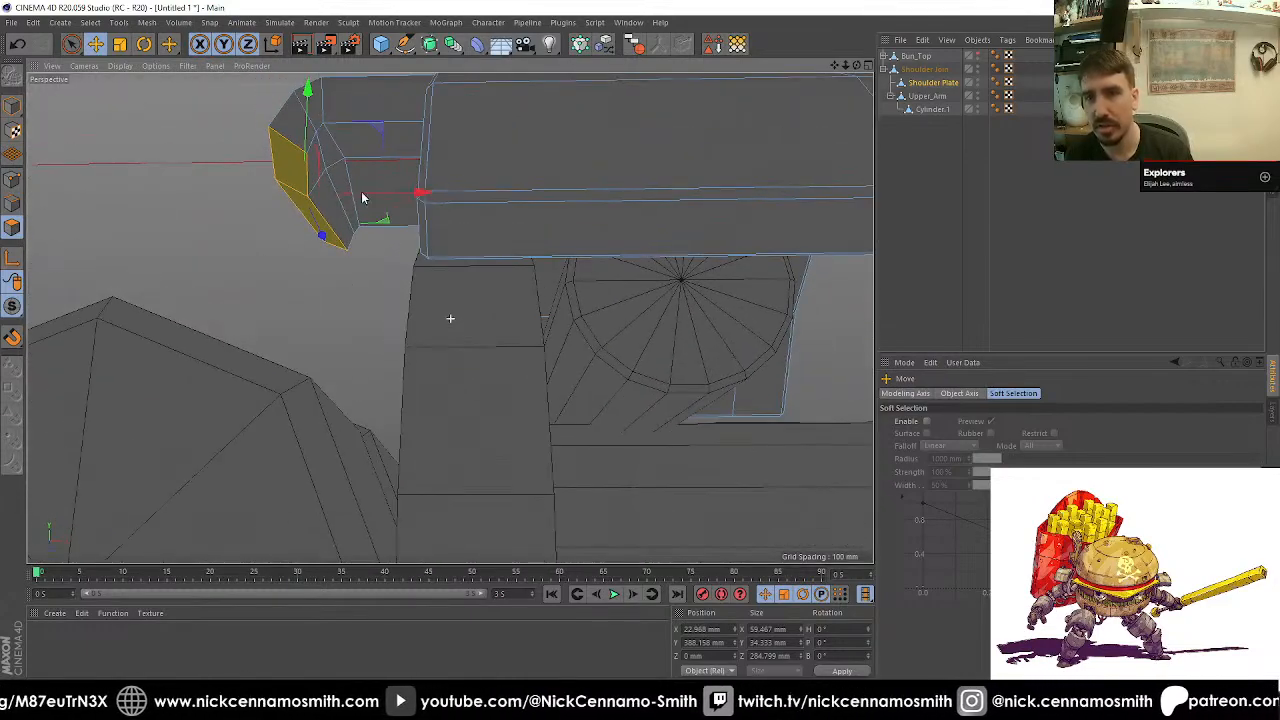
Step: Select the lower end points of the extruded hook and flatten them along Y
left_click(8, 180)
key("space")
left_click_drag(268, 184, 349, 249)
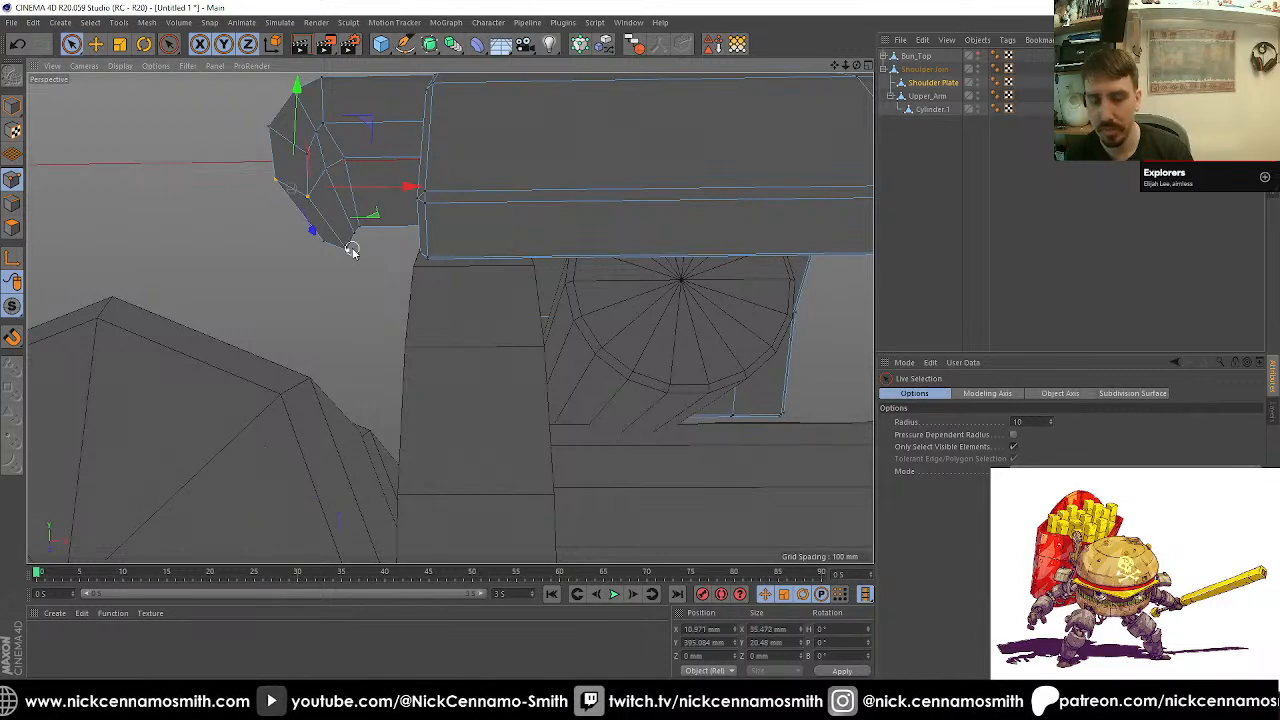
key("t")
mouse_move(297, 95)
left_mouse_down()
mouse_move(302, 167)
mouse_move(349, 261)
left_mouse_up()
key("space")
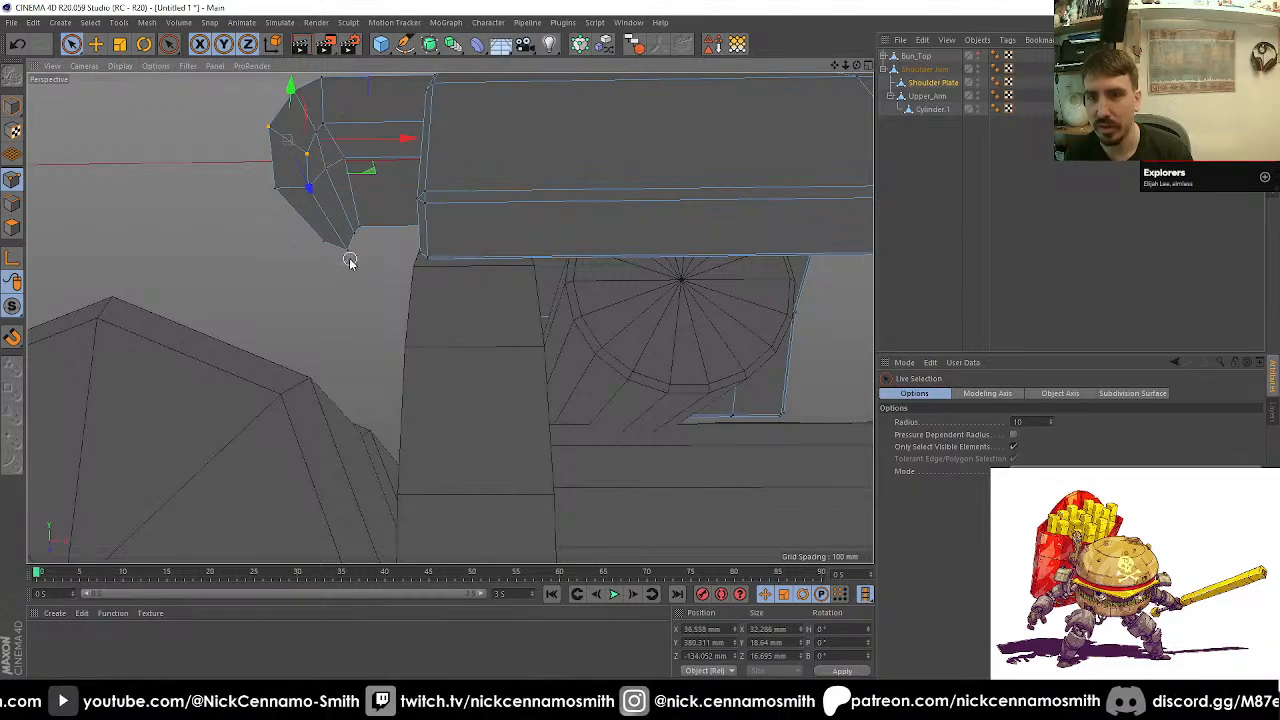
key("space")
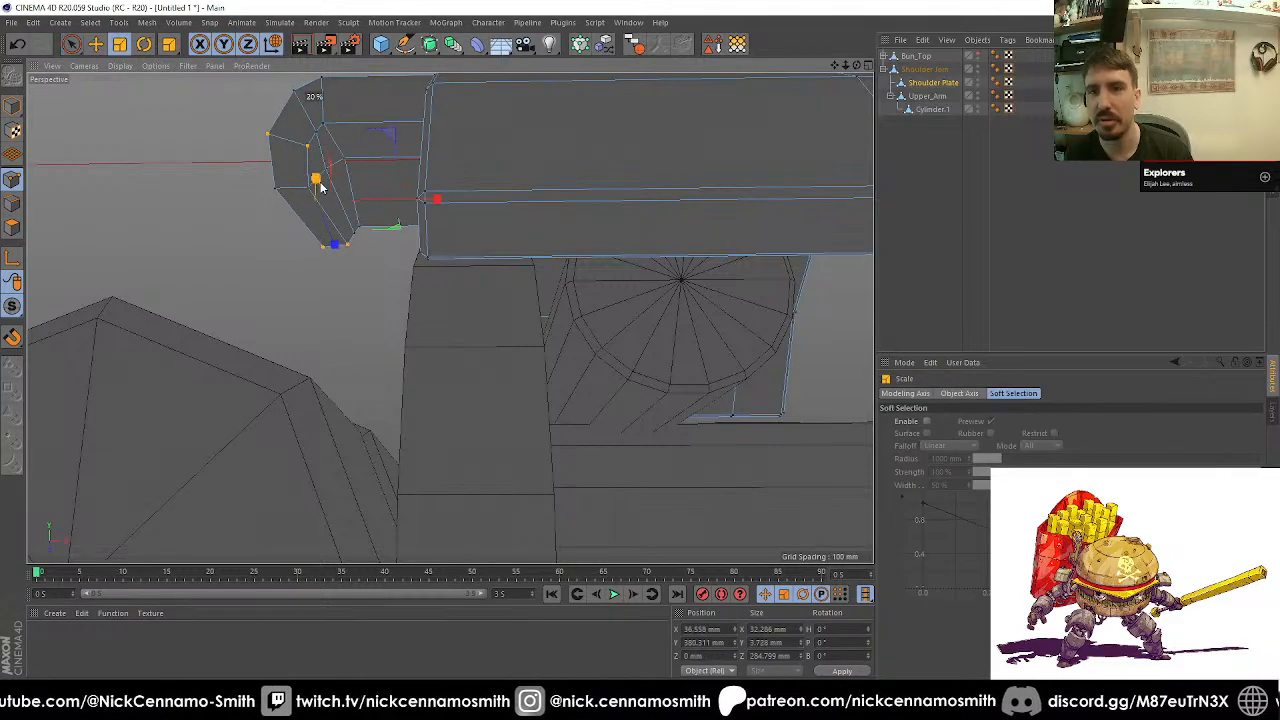
mouse_move(322, 171)
left_mouse_down("alt")
mouse_move(166, 109)
mouse_move(289, 165)
mouse_move(320, 150)
left_mouse_up("alt")
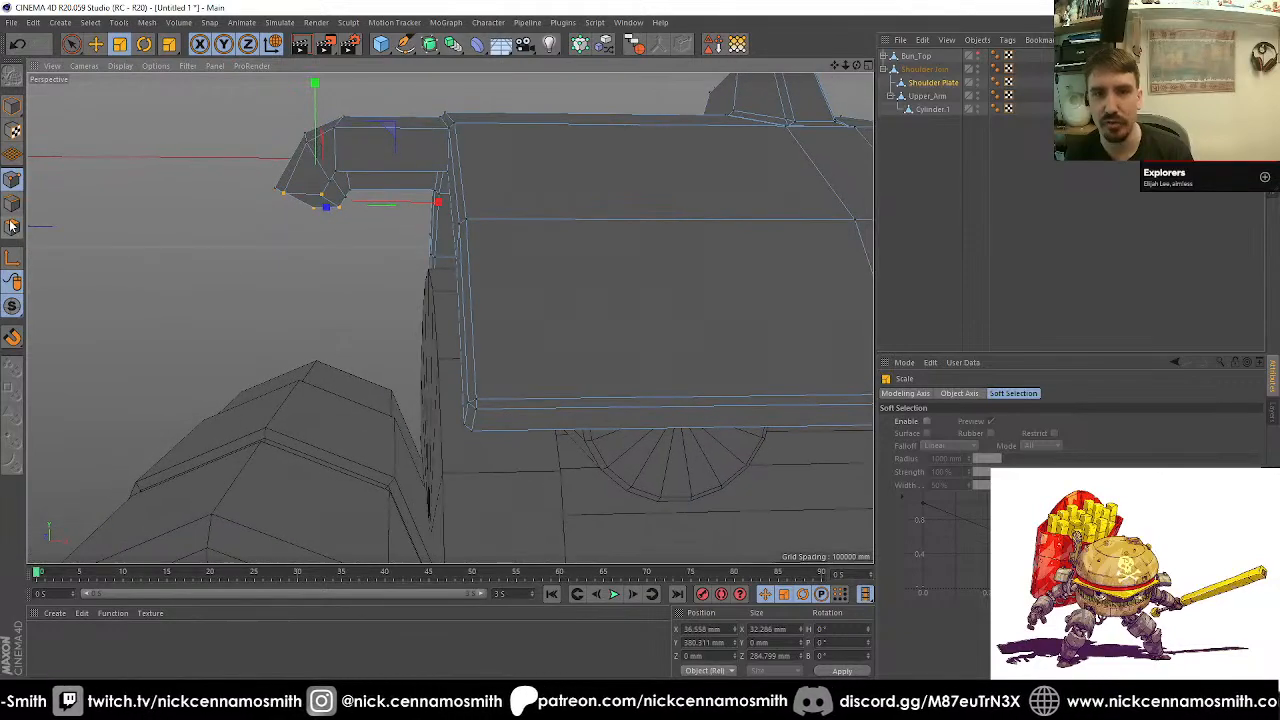
Step: Extrude the flattened bottom polygons of the hook downward and level them at about 353 mm in Y
left_click_drag(238, 232, 396, 206, "alt")
key("space")
left_click(318, 206)
left_click_drag(362, 196, 320, 323, "alt")
scroll(420, 283, "up", 3)
key("d")
key("t")
left_click_drag(436, 83, 437, 205)
scroll(572, 252, "up", 5)
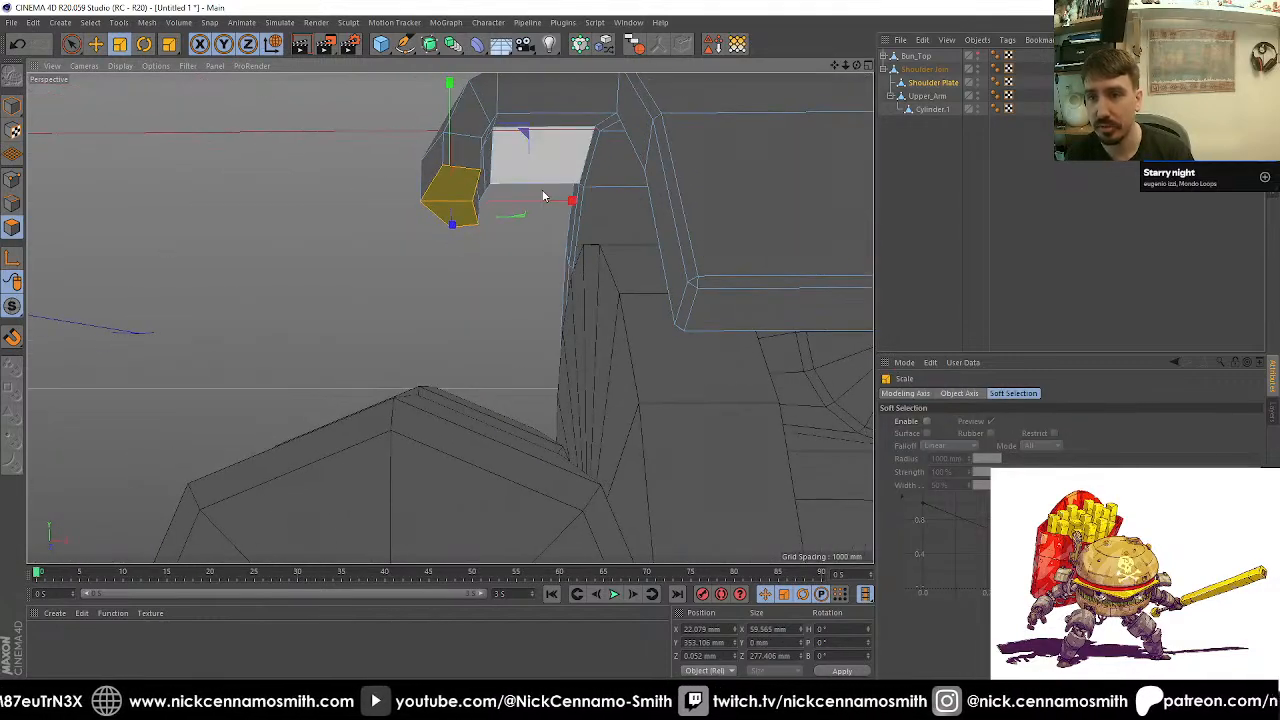
Step: Widen the hook's bottom faces along X to about 79 mm
left_click_drag(571, 200, 570, 242)
left_click(12, 182)
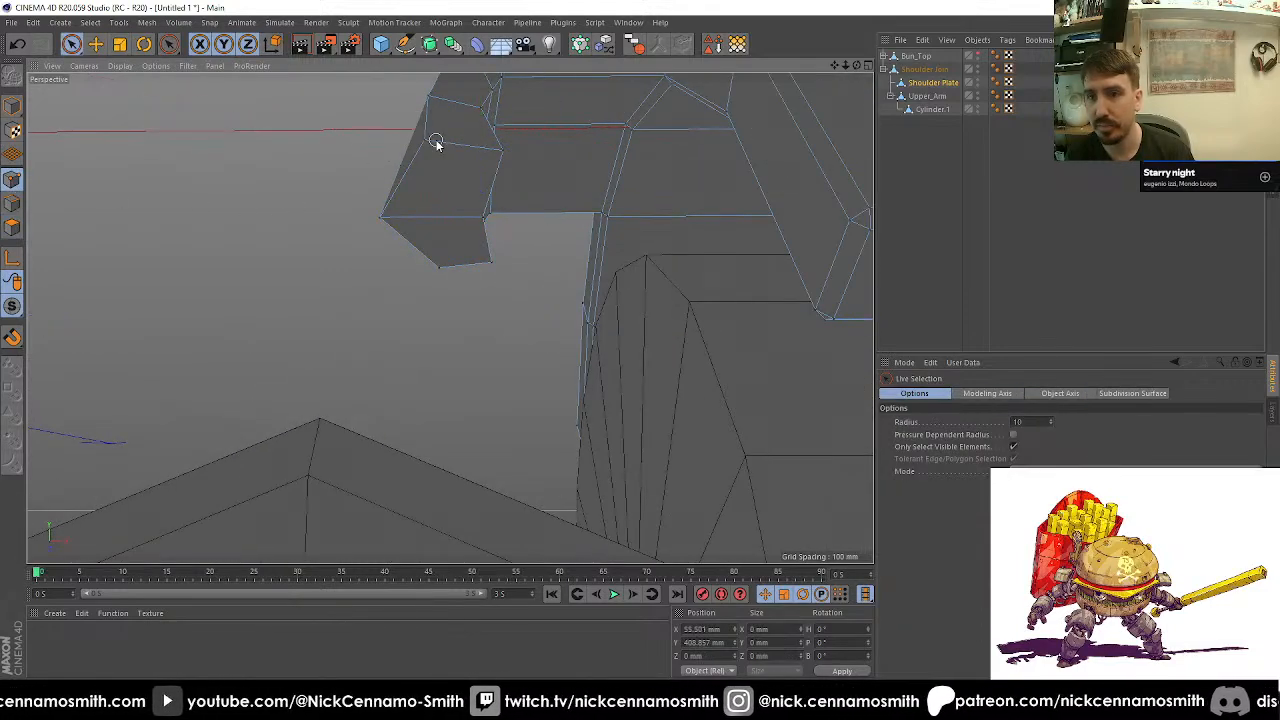
left_click_drag(510, 157, 509, 163)
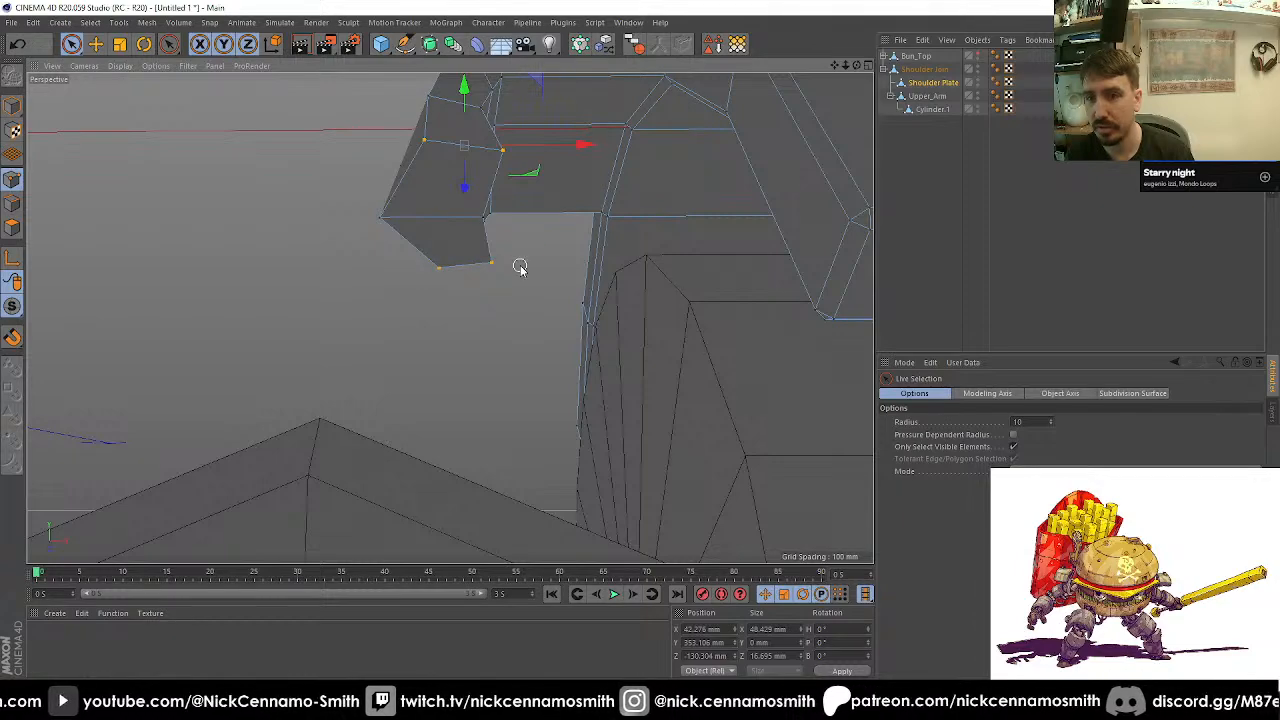
left_click_drag(565, 221, 228, 197)
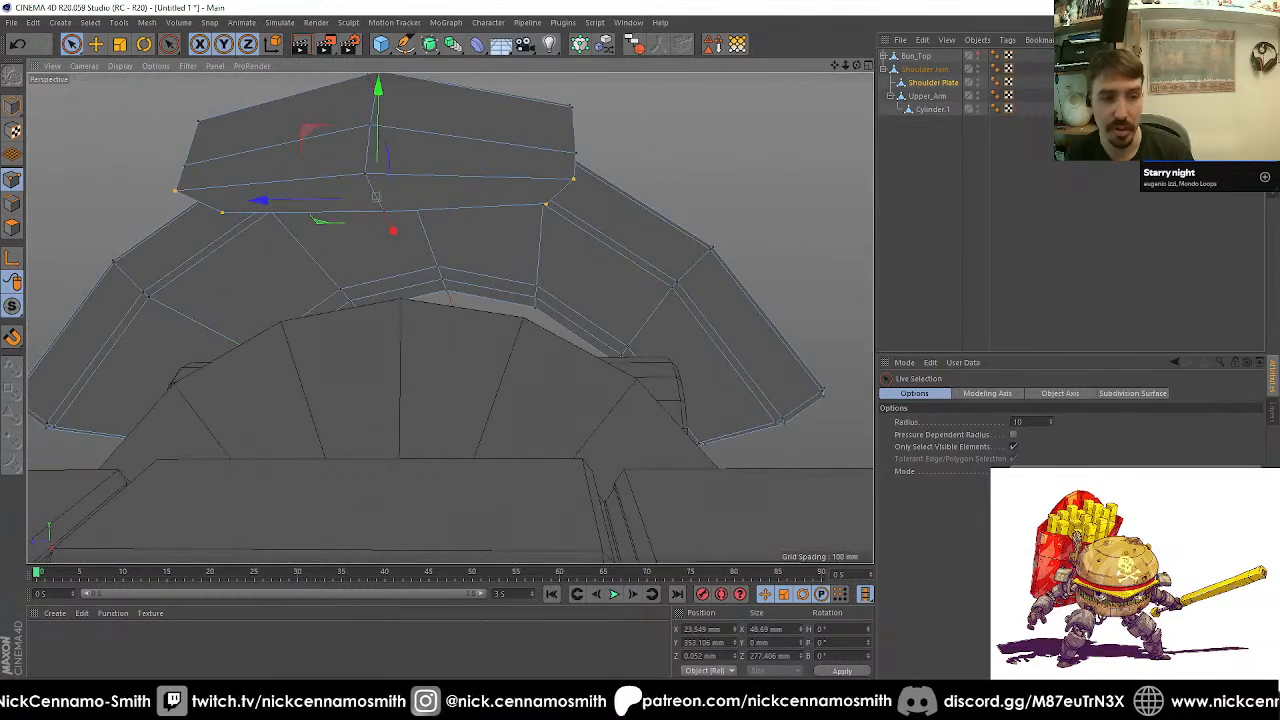
left_click(12, 228)
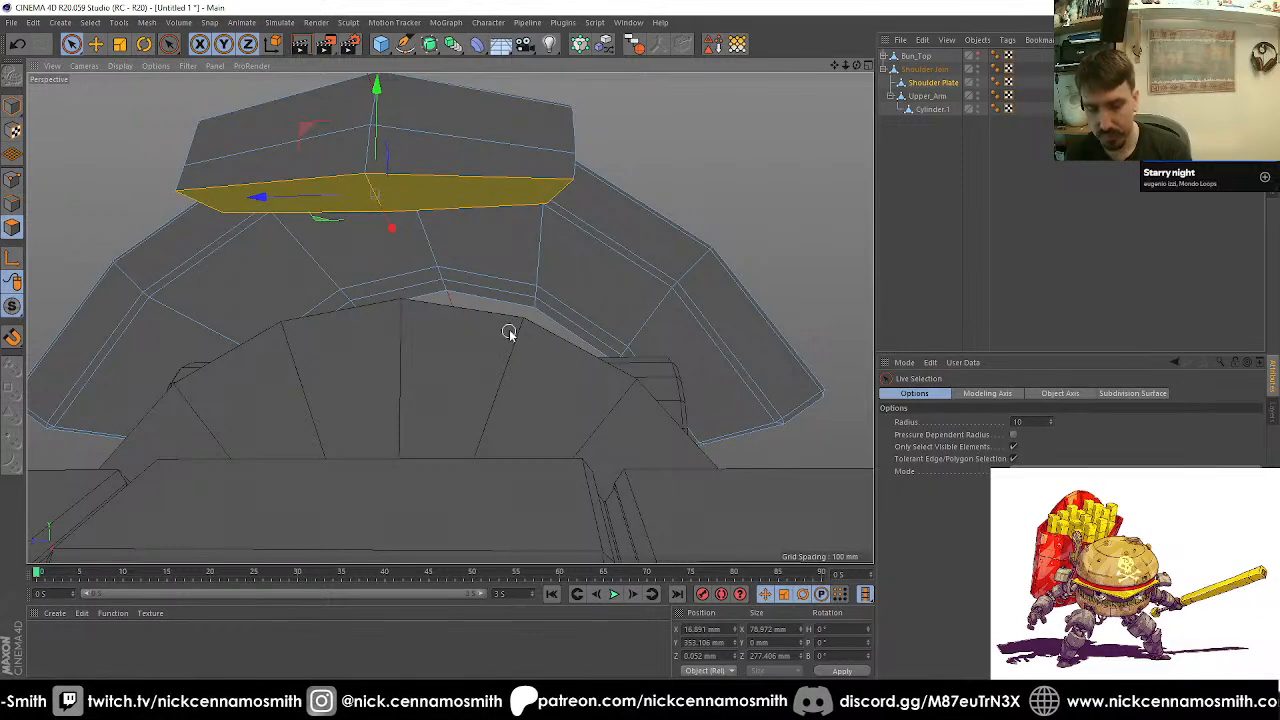
Step: Inset the hook's bottom faces and extrude them down 20.2 mm, then widen them and extrude another 225.1 mm
key("d")
left_click_drag(586, 343, 625, 343)
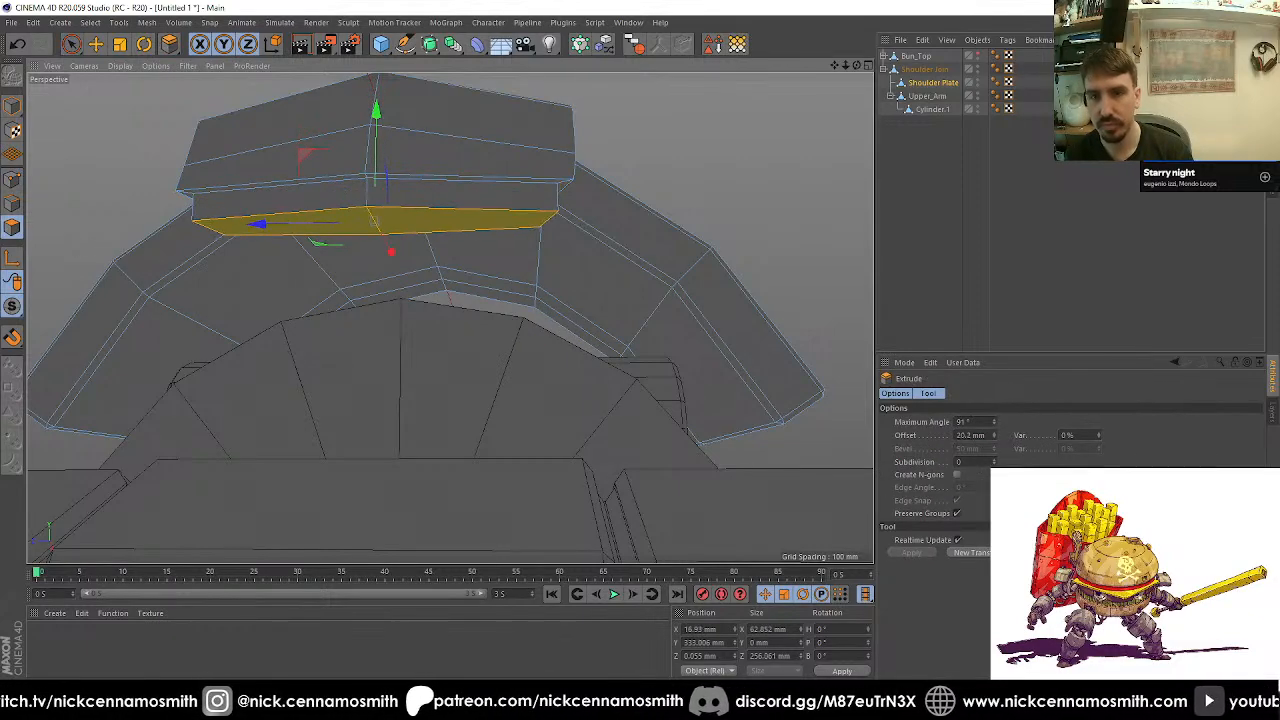
key("i")
left_click_drag(320, 354, 493, 366)
key("d")
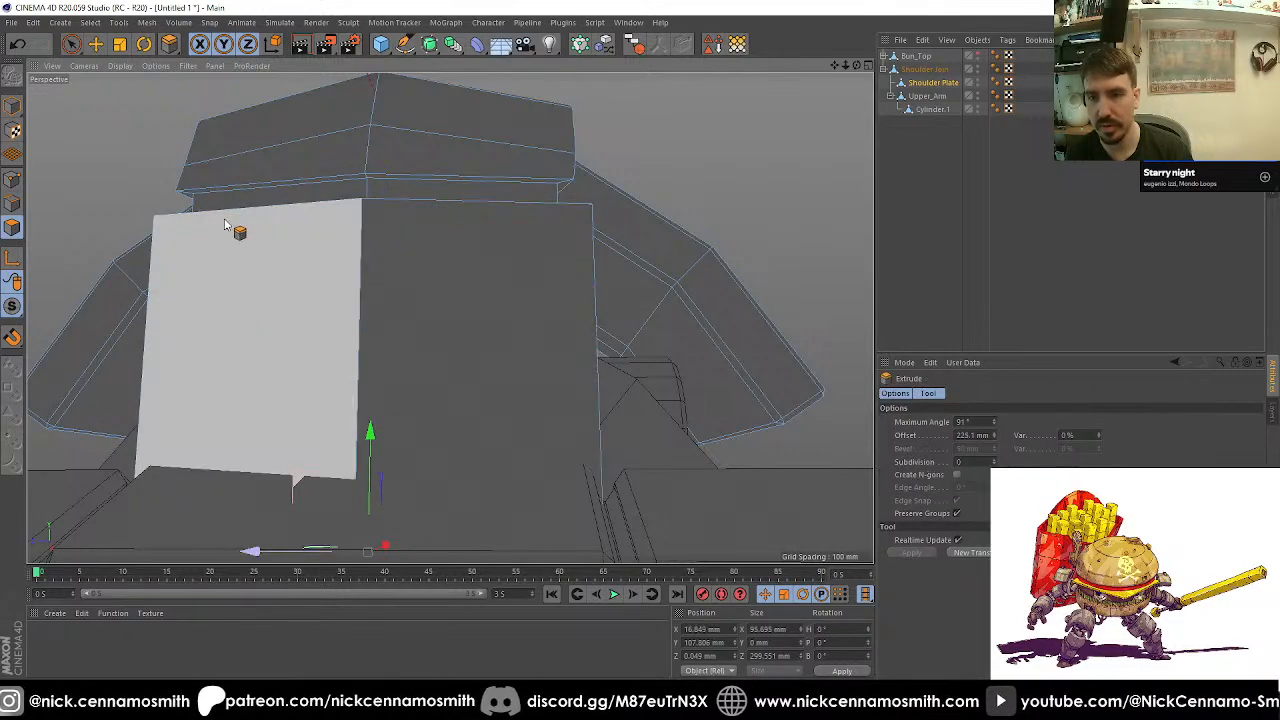
scroll(326, 340, "down", 3)
left_click_drag(326, 340, 420, 374, "alt")
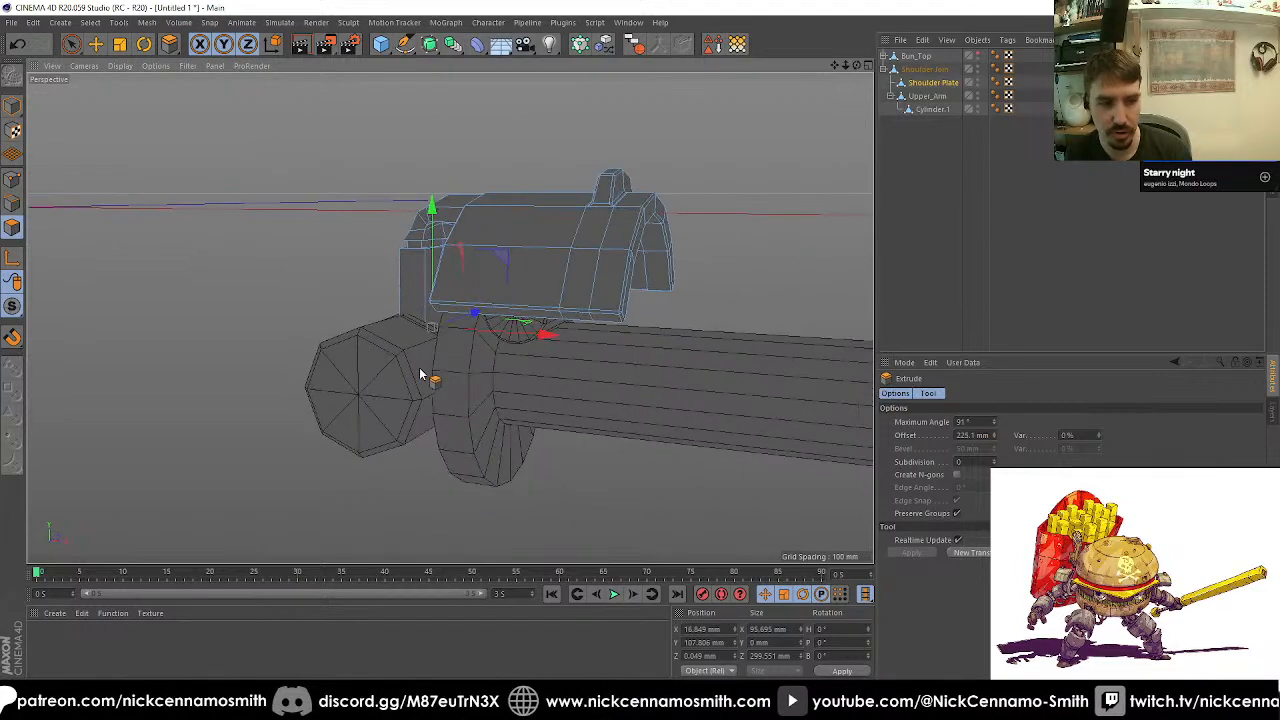
Step: Test rotating Upper_Arm beneath the extended Shoulder Plate, and undo the rotation
left_click(13, 106)
key("e")
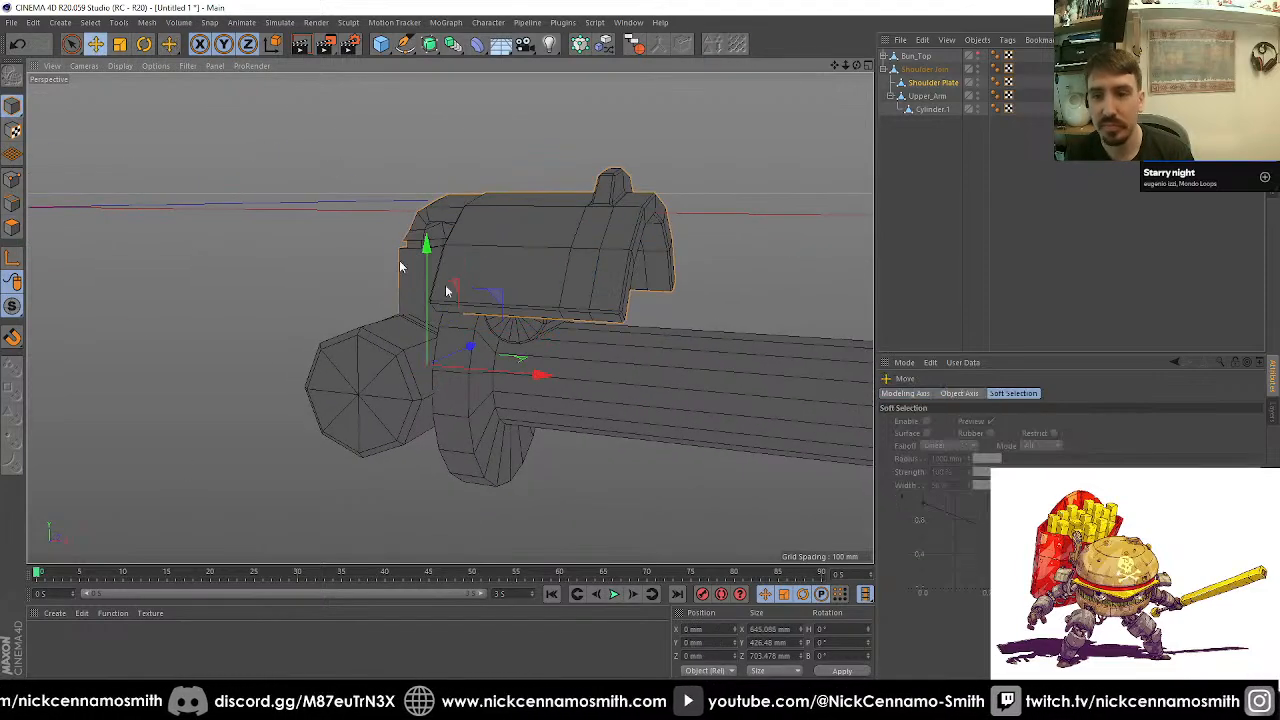
left_click(678, 430)
key("r")
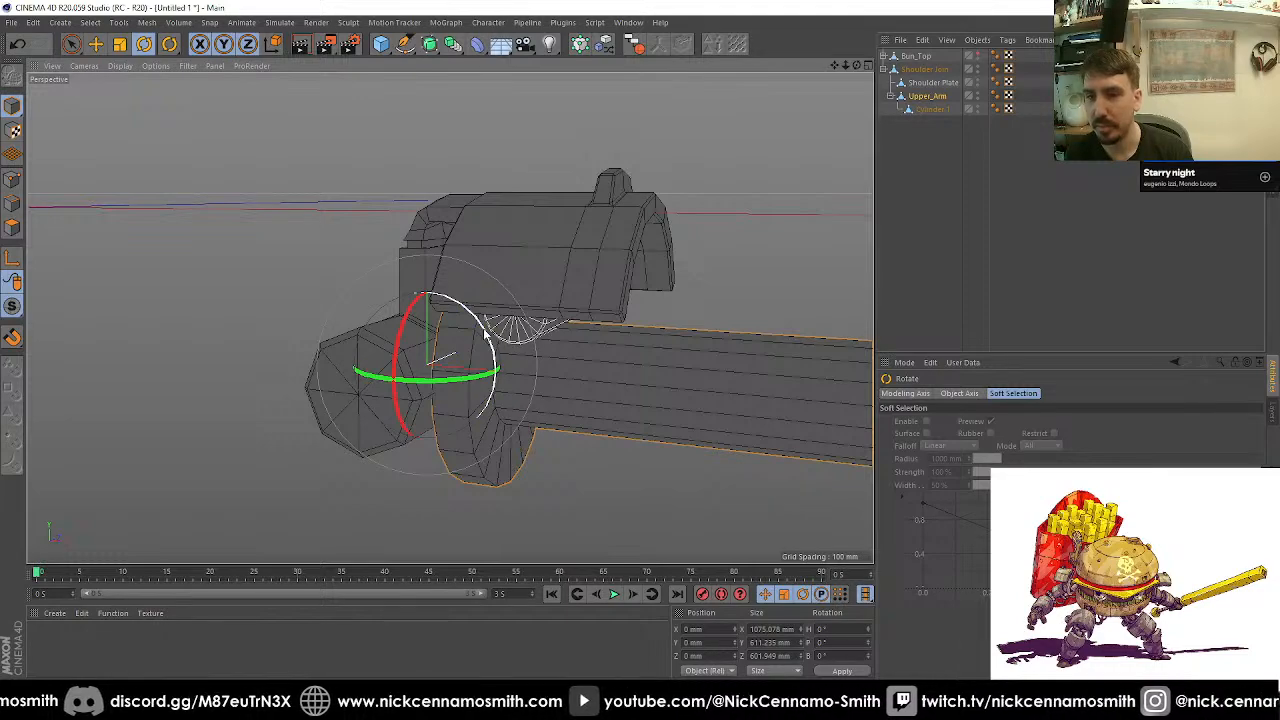
left_click_drag(486, 336, 562, 268)
key("ctrl+z")
scroll(470, 372, "down", 5)
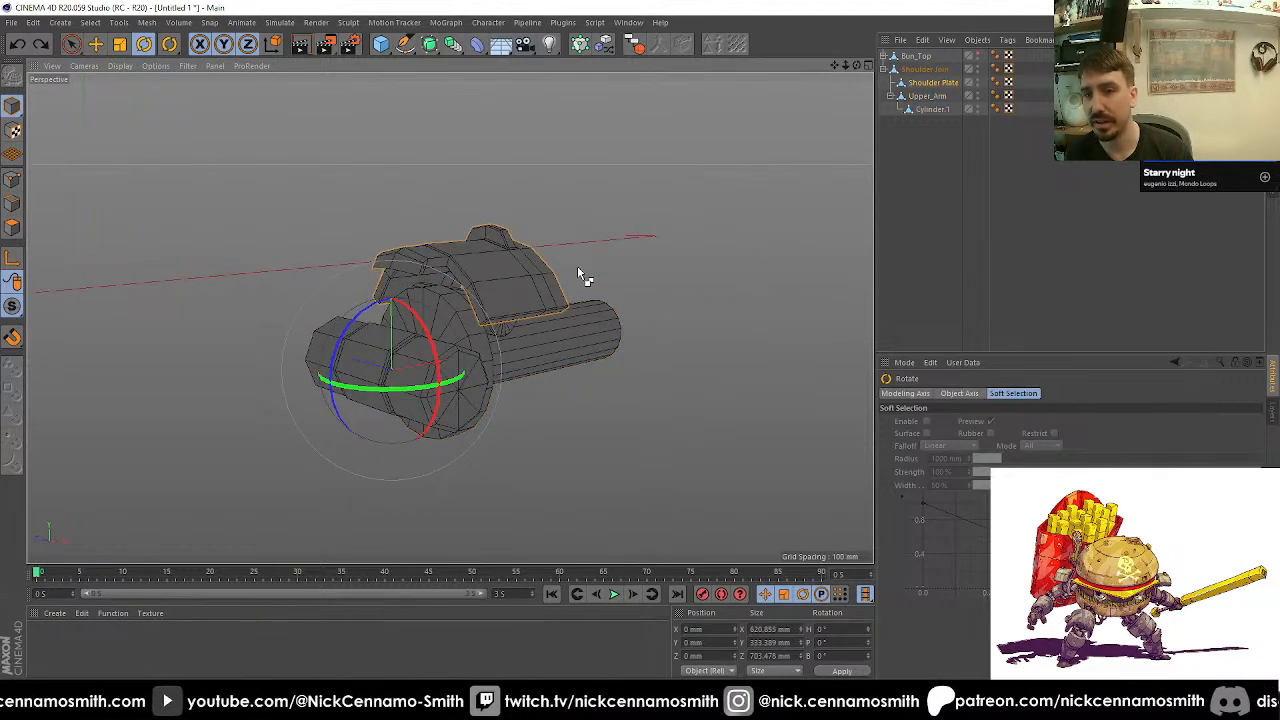
Step: Undo all the extrusions made on the body side of Shoulder Plate
key("ctrl+z")
key("ctrl+z")
key("ctrl+z")
key("ctrl+z")
key("ctrl+z")
key("ctrl+z")
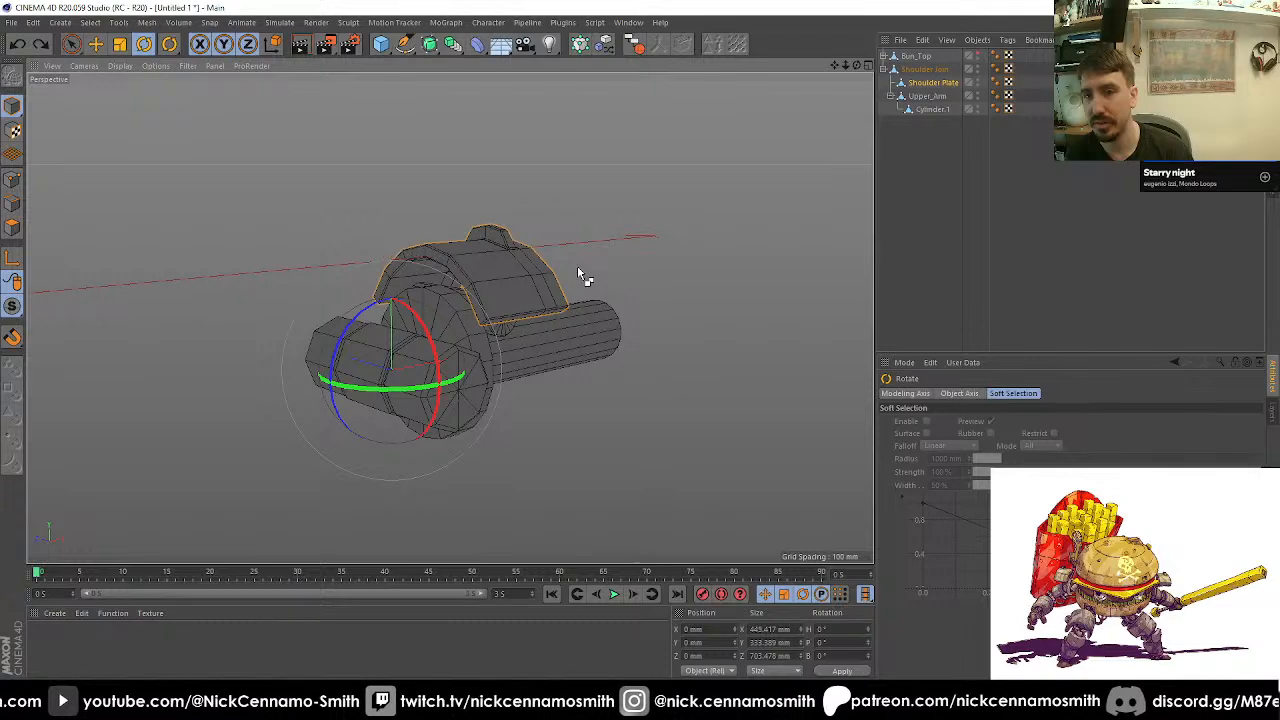
left_click_drag(577, 266, 646, 250, "alt")
key("ctrl+z")
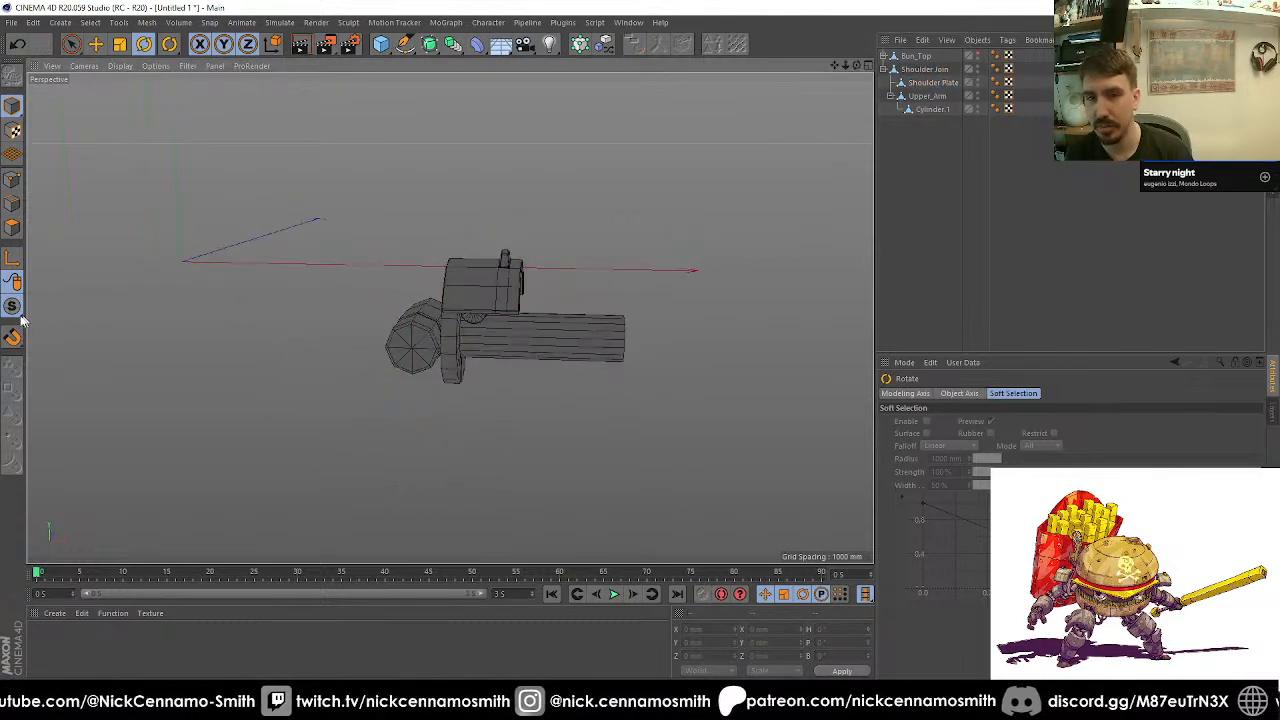
left_click(8, 314)
left_click(88, 330)
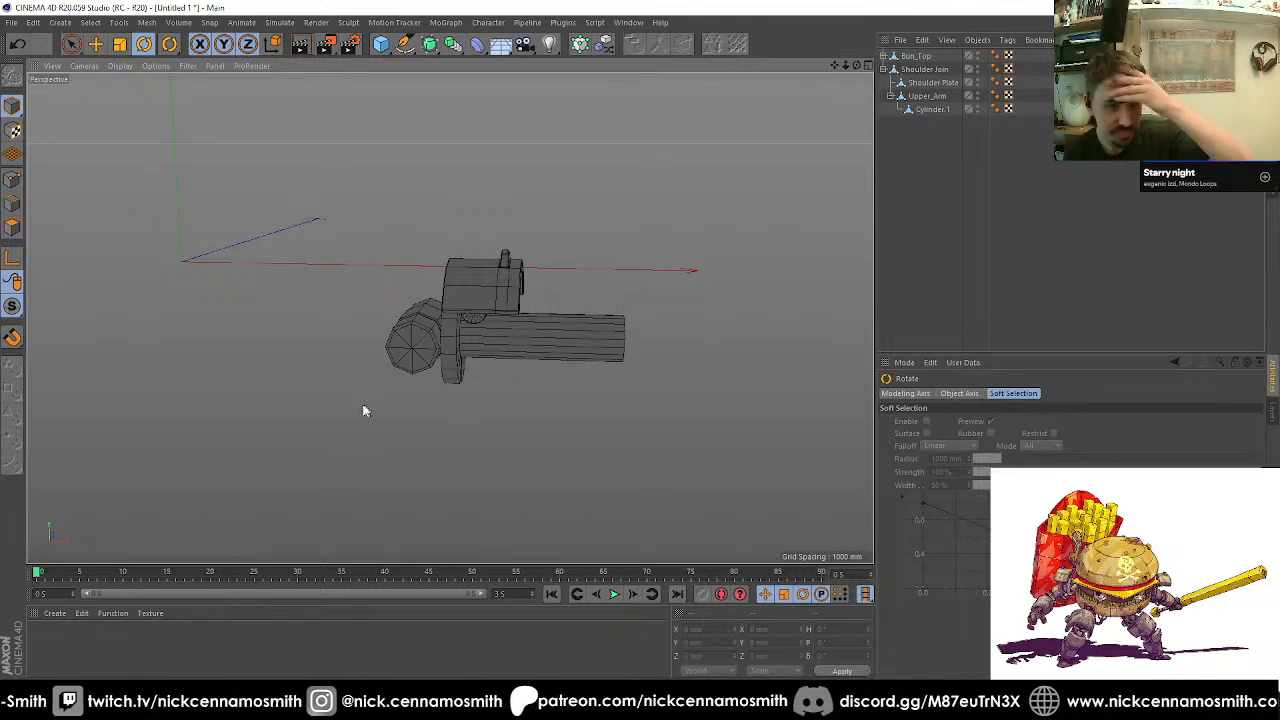
Step: Show Bun_Top again and scale Shoulder Plate up uniformly to about 579 × 433 × 915 mm
left_click(977, 57)
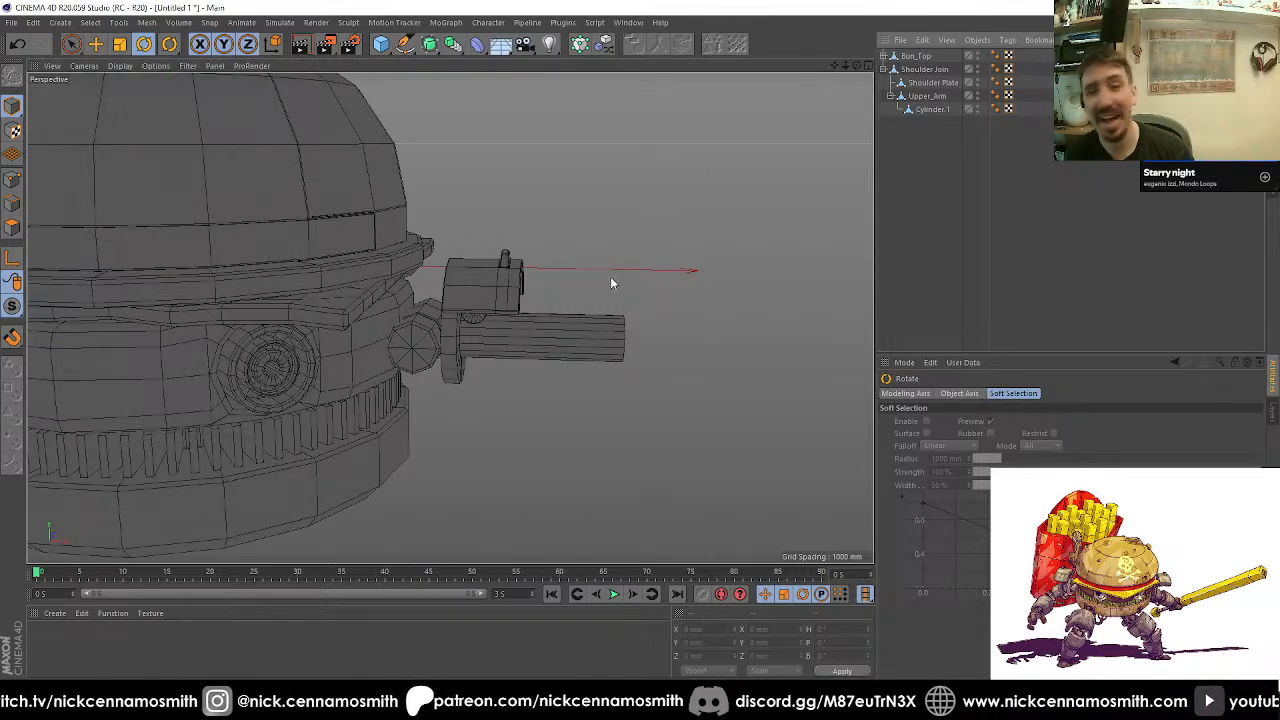
left_click_drag(561, 316, 343, 289, "alt")
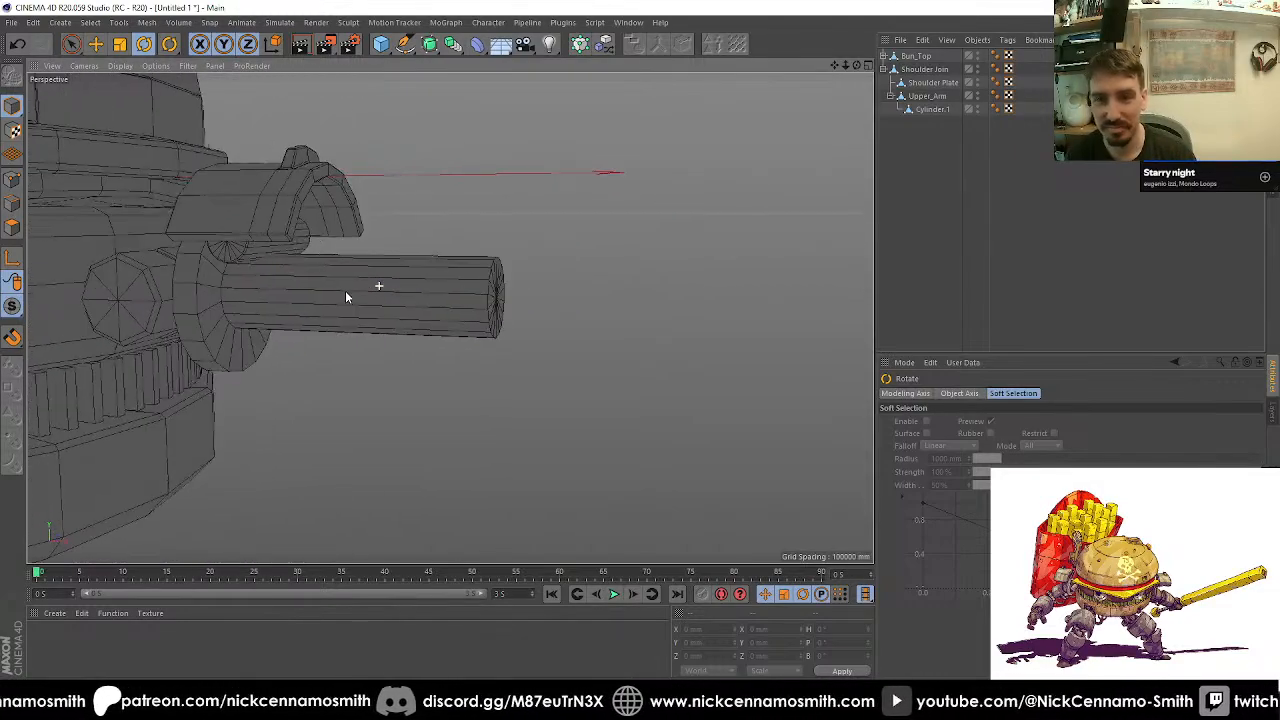
left_click(248, 202)
key("e")
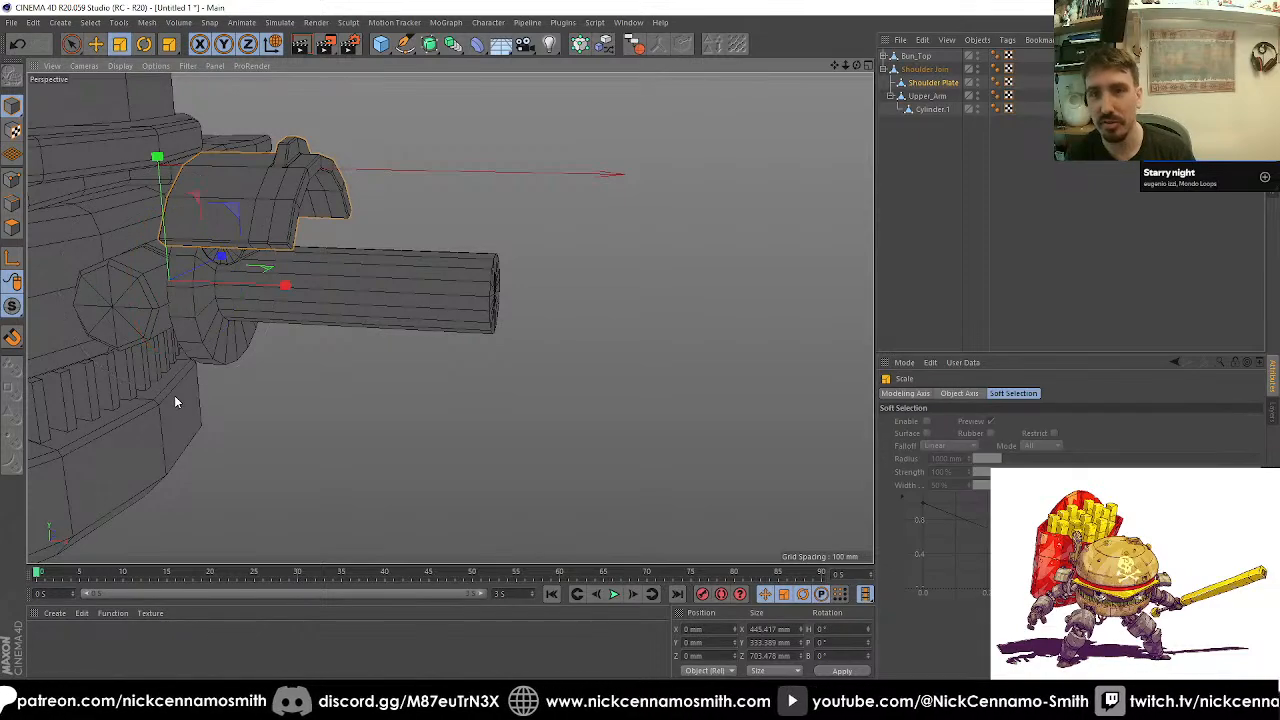
left_click_drag(177, 400, 320, 343)
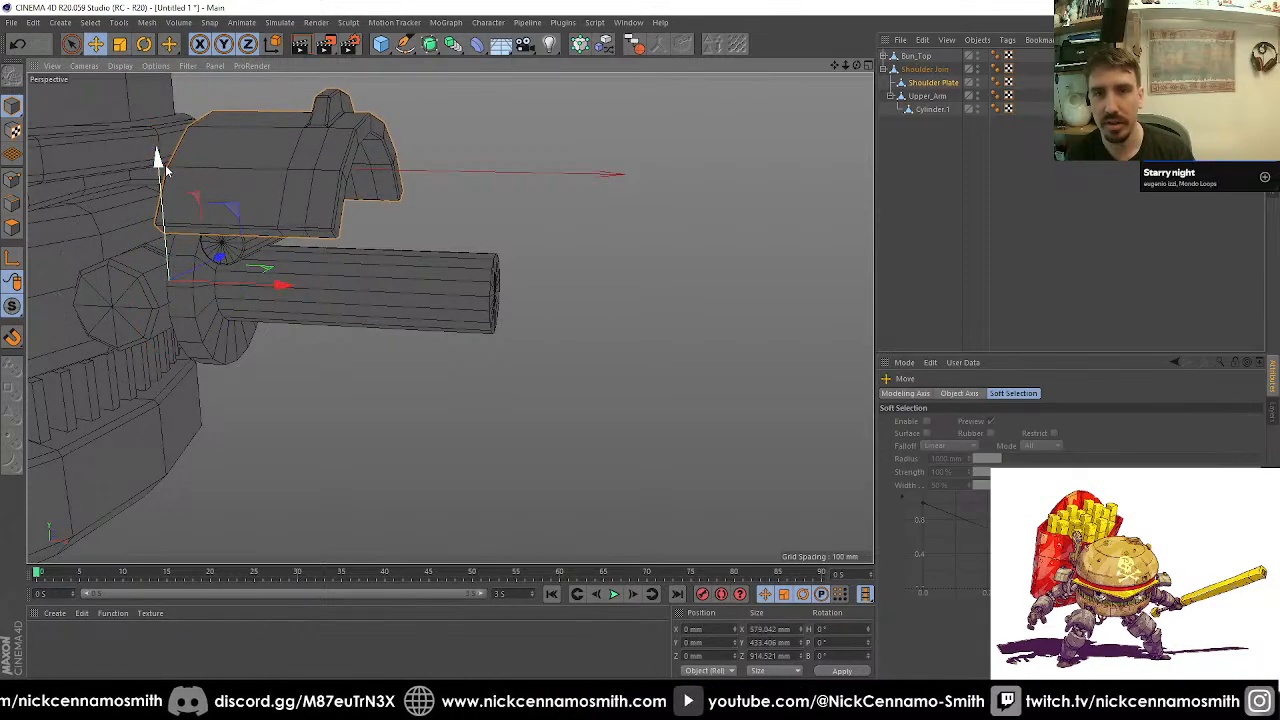
Step: Lower the enlarged Shoulder Plate along Y so it sits closer over the shoulder joint
left_click_drag(165, 164, 216, 360)
left_click_drag(218, 358, 337, 331, "alt")
key("t")
key("ctrl+z")
Step: Rotate Shoulder Plate's lower rim points on the negative-Z side and move them inward to Z -380.58 mm
left_click_drag(282, 252, 265, 355, "alt")
left_click(11, 179)
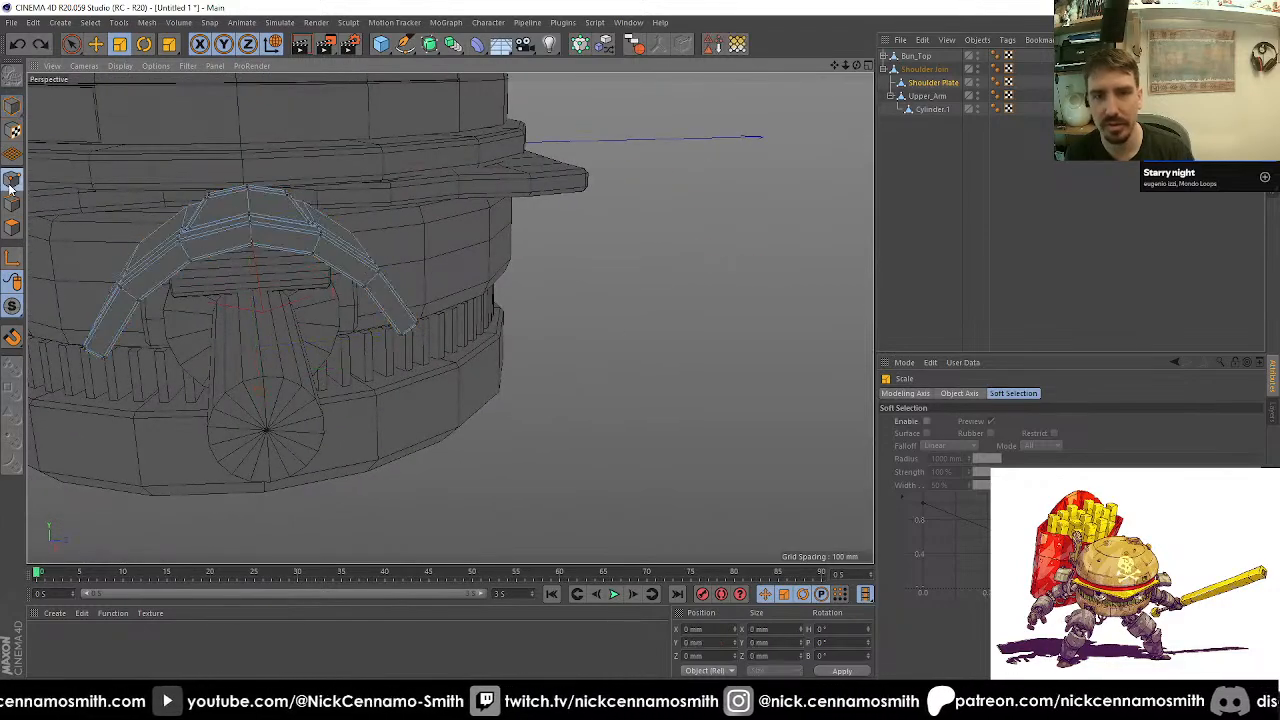
key("F3")
key("F4")
key("F3")
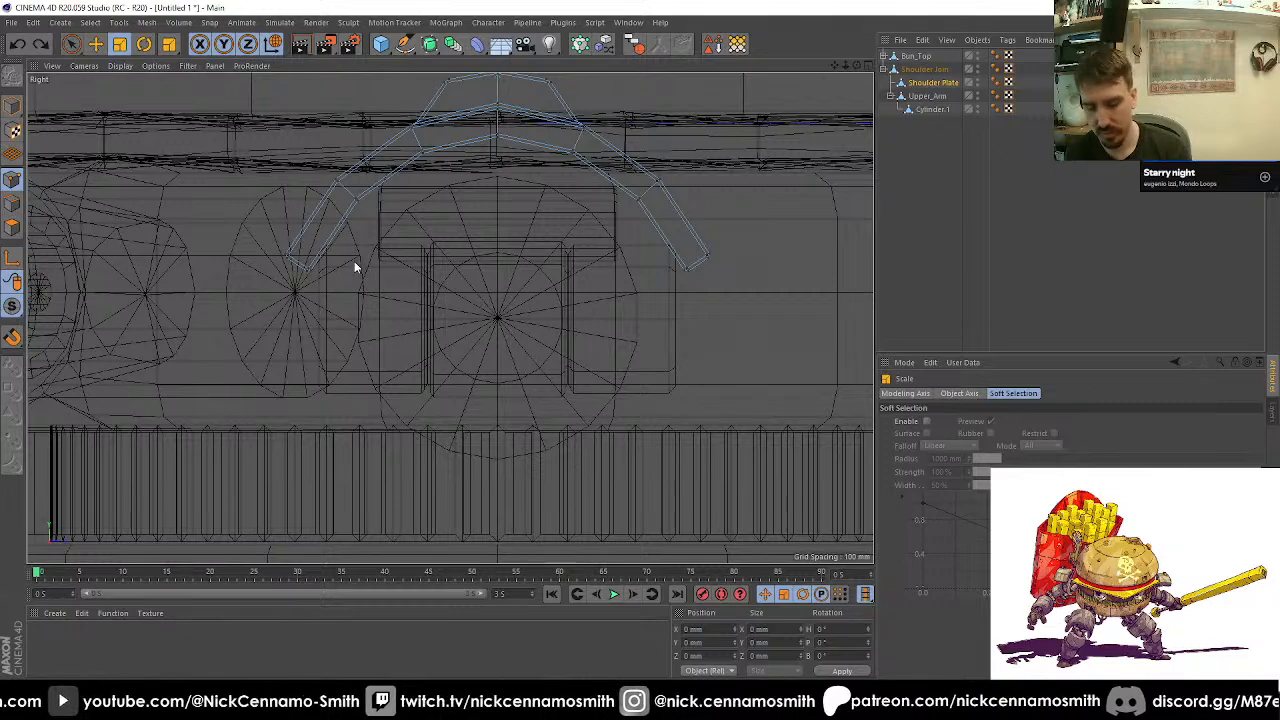
key("0")
left_click_drag(261, 224, 398, 348)
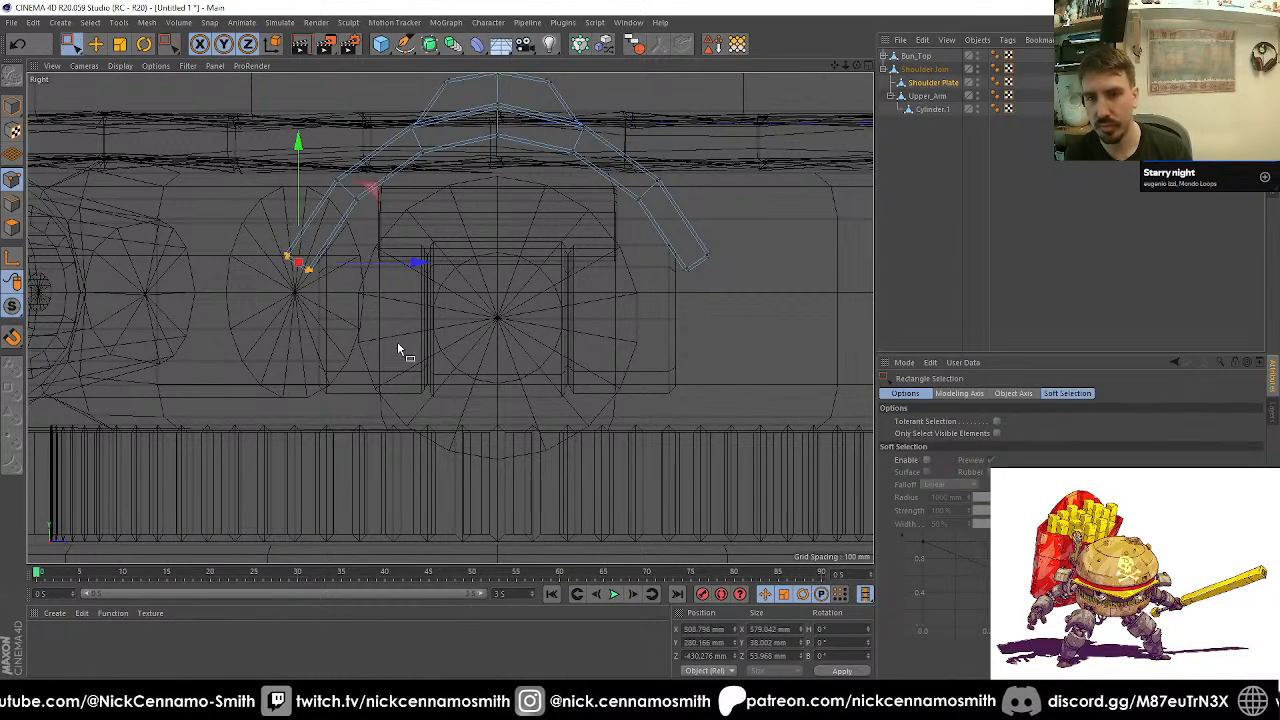
key("r")
left_click_drag(834, 448, 847, 294)
key("e")
mouse_move(393, 263)
left_mouse_down()
mouse_move(424, 264)
mouse_move(394, 264)
left_mouse_up()
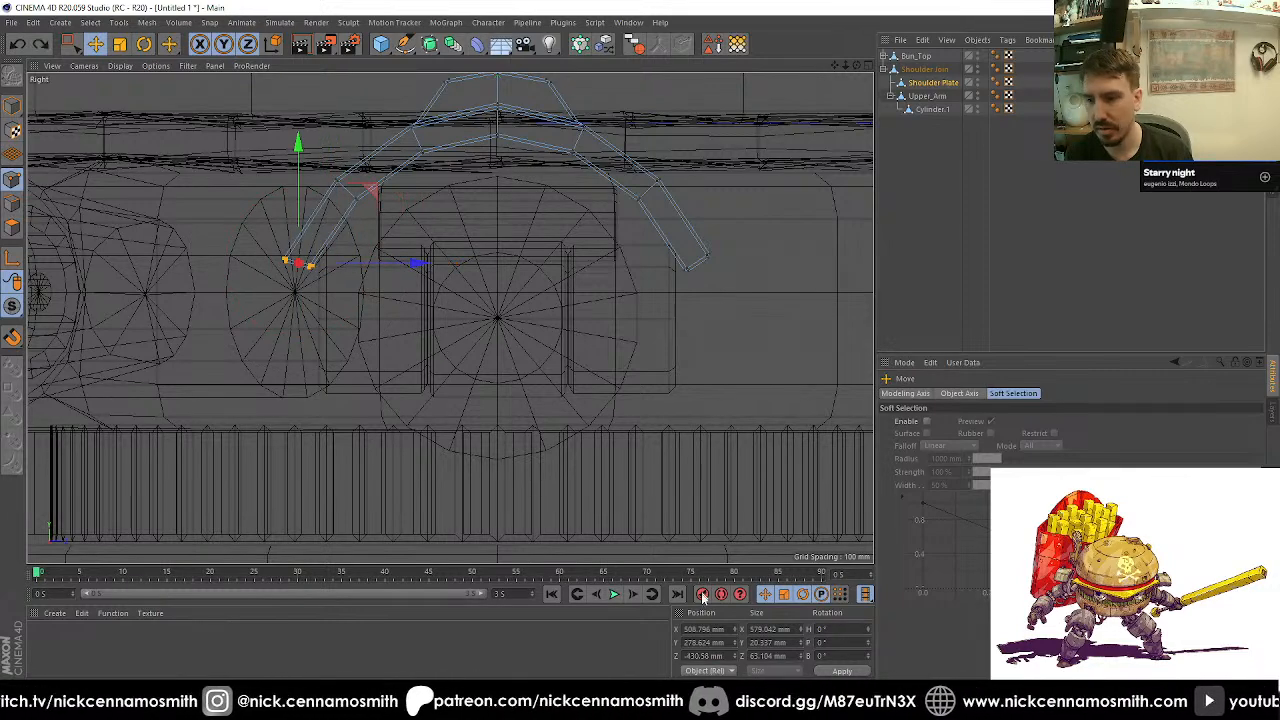
left_click_drag(730, 656, 729, 660)
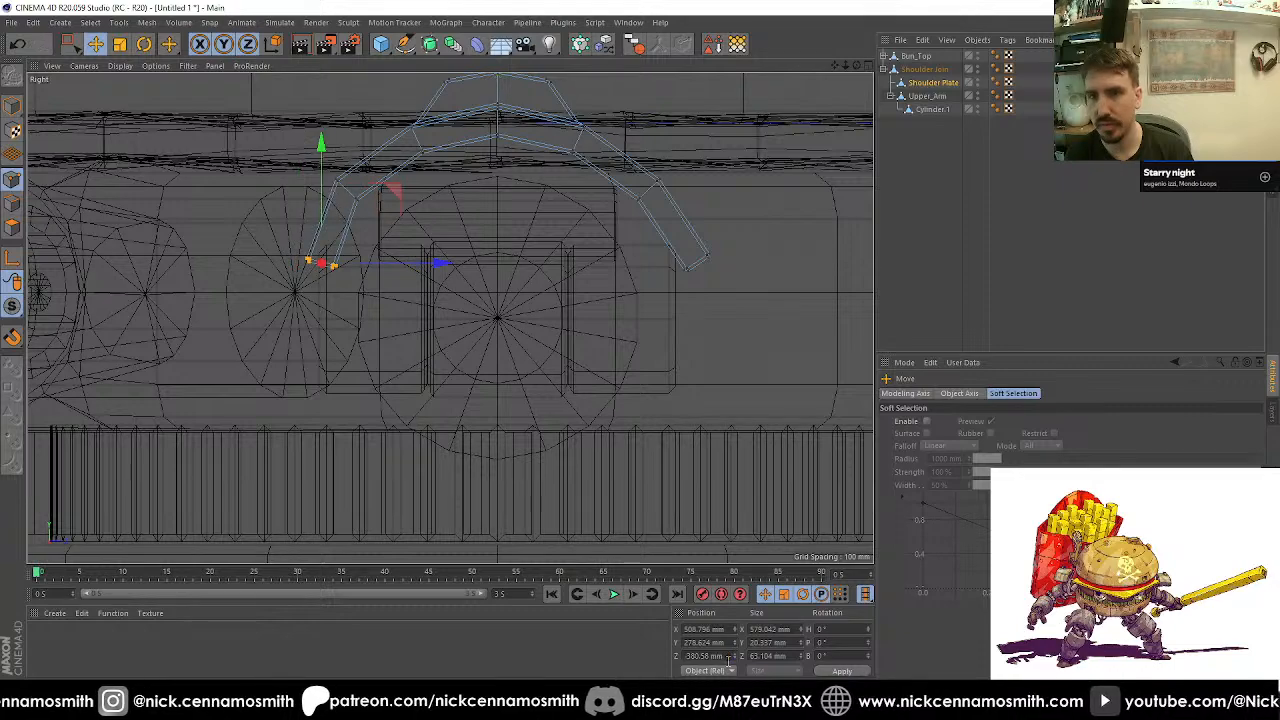
Step: Rotate the lower rim points on Shoulder Plate's positive-Z side and move them inward to Z 380.58 mm, mirroring the opposite rim
left_click(72, 47)
left_click_drag(657, 229, 731, 295)
key("r")
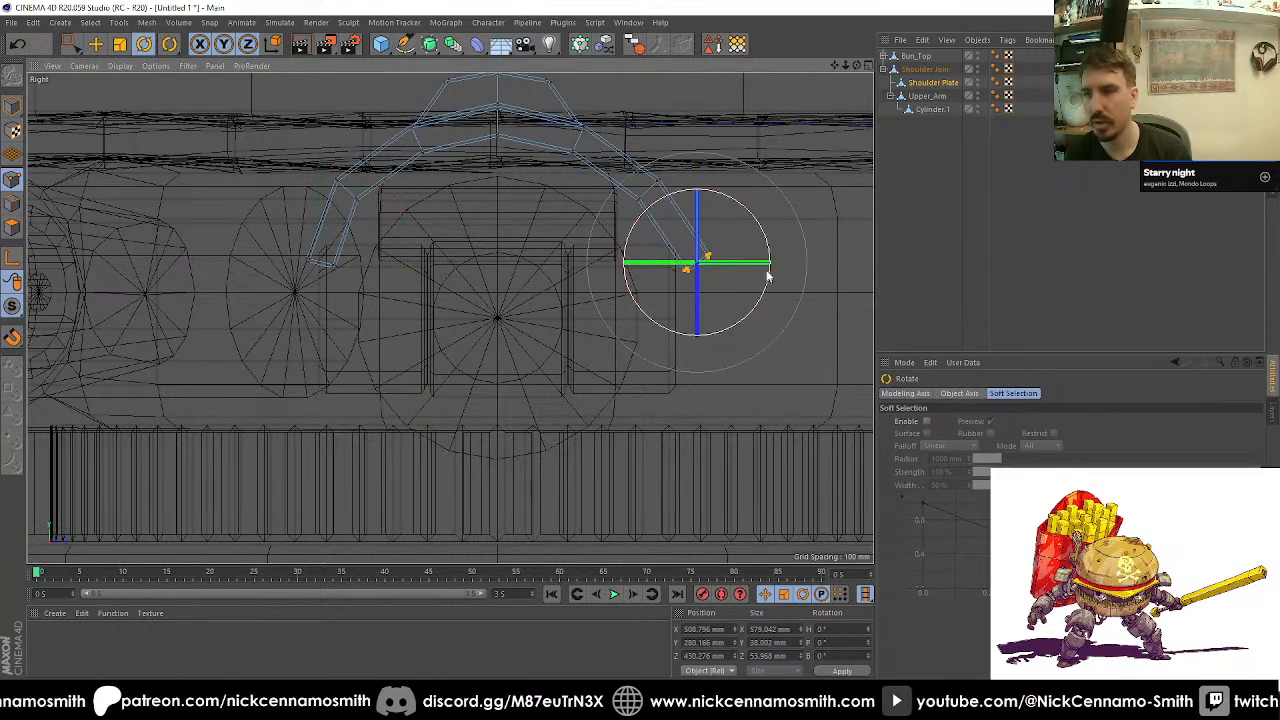
left_click_drag(770, 257, 765, 405)
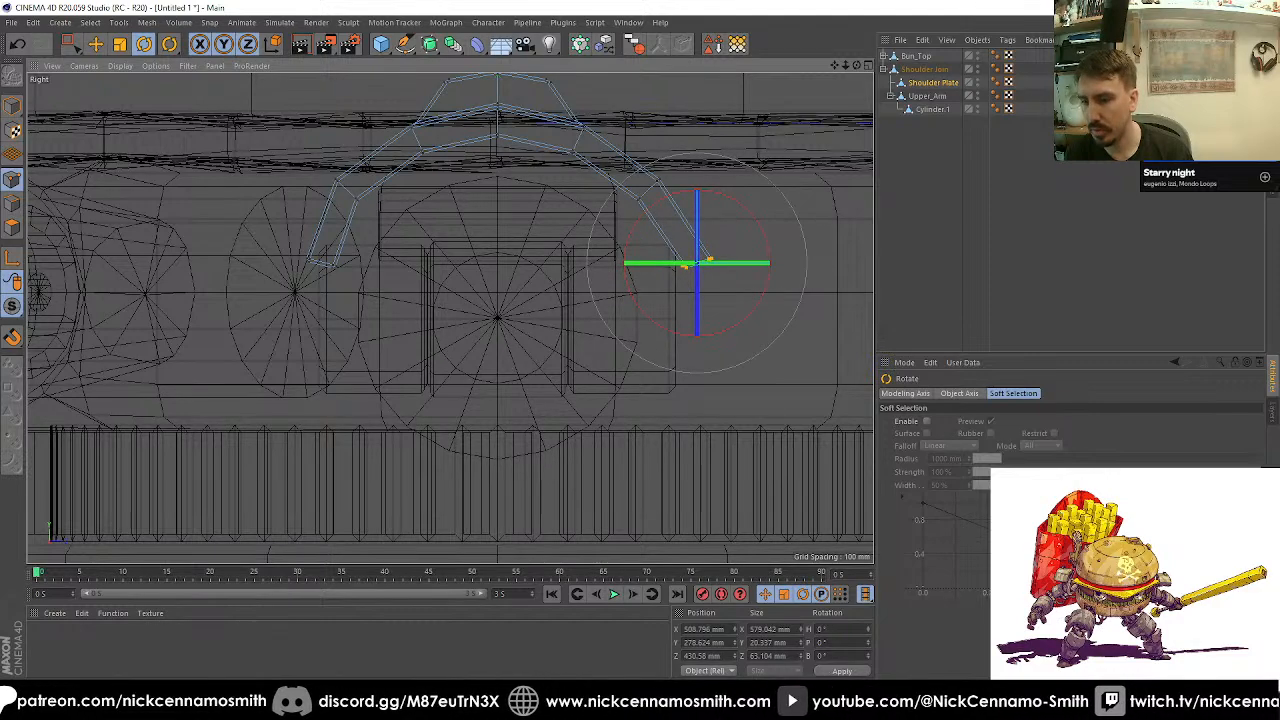
left_click(684, 656)
key("Return")
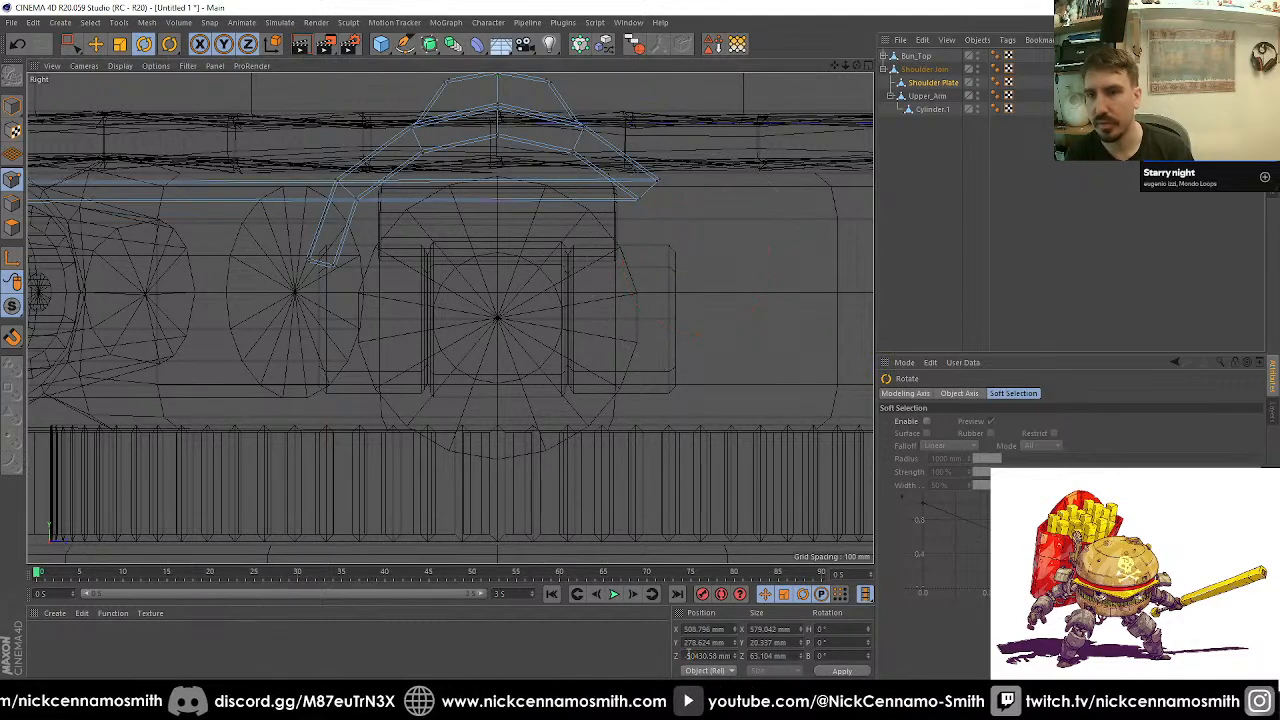
key("ctrl+z")
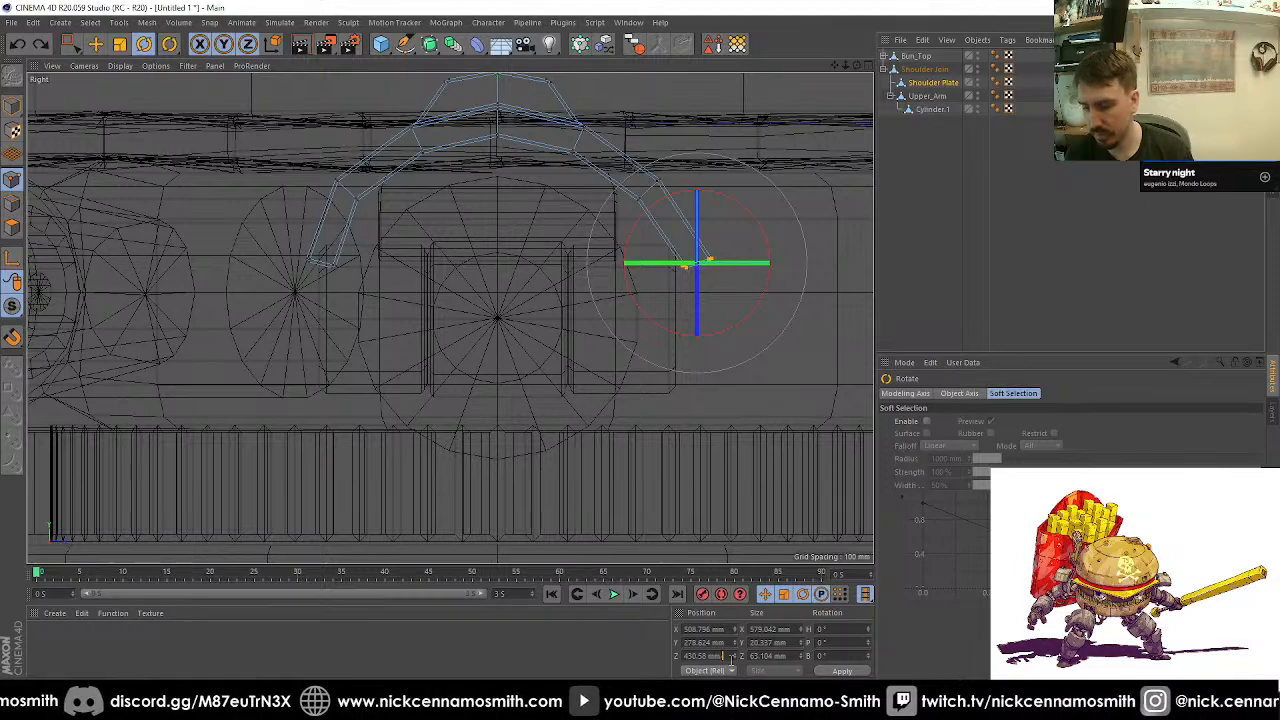
type("-50")
key("Return")
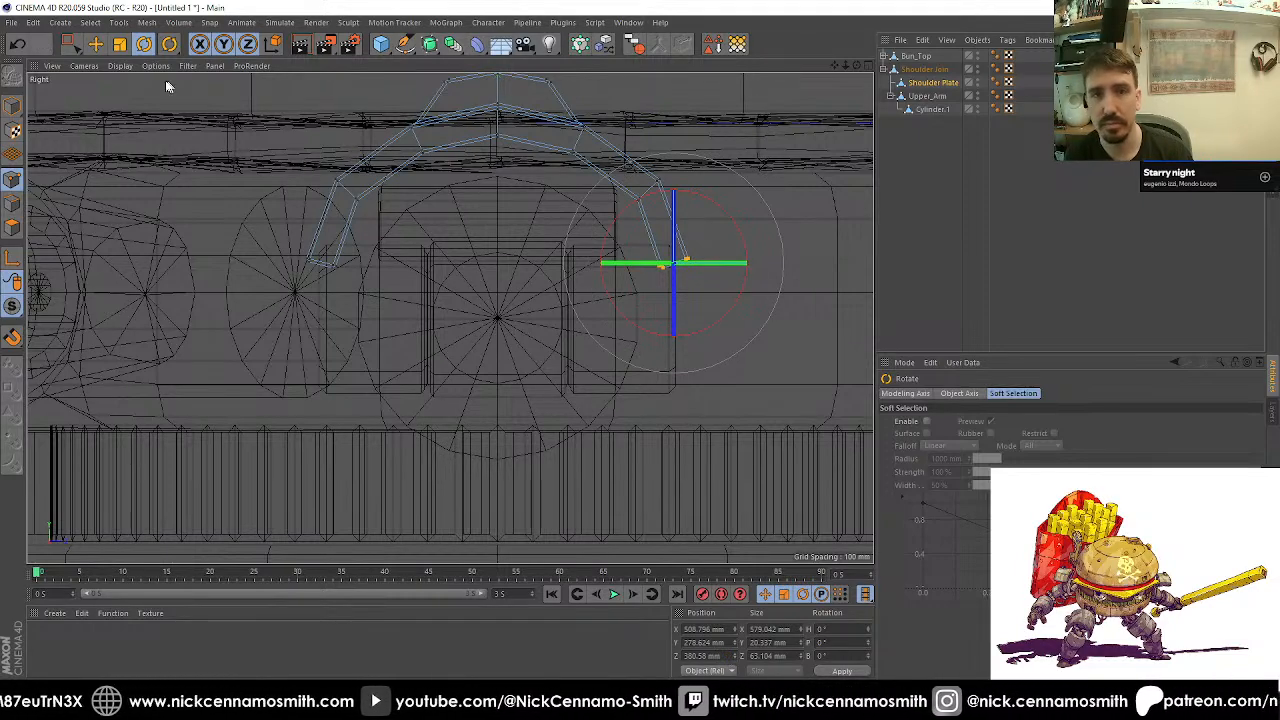
Step: Rotate the bend points just above each lower rim of Shoulder Plate so both sides follow the new curve
left_click(73, 46)
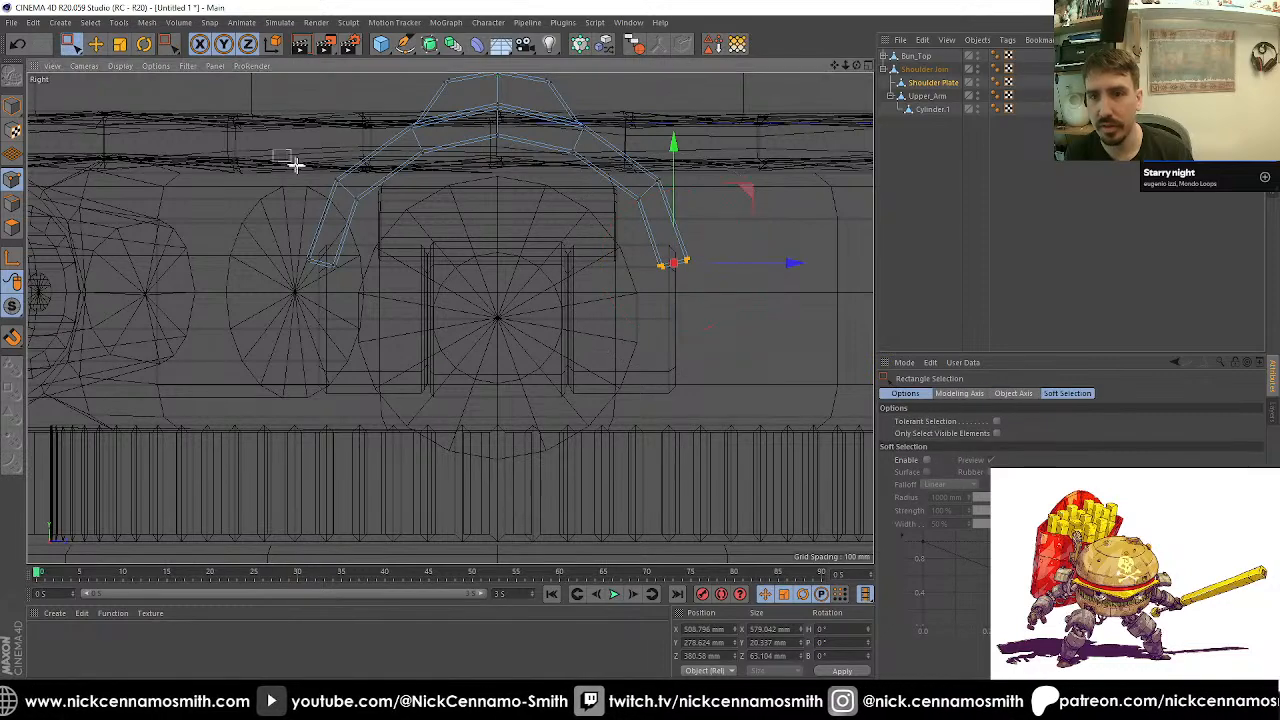
left_click_drag(277, 152, 380, 222)
key("r")
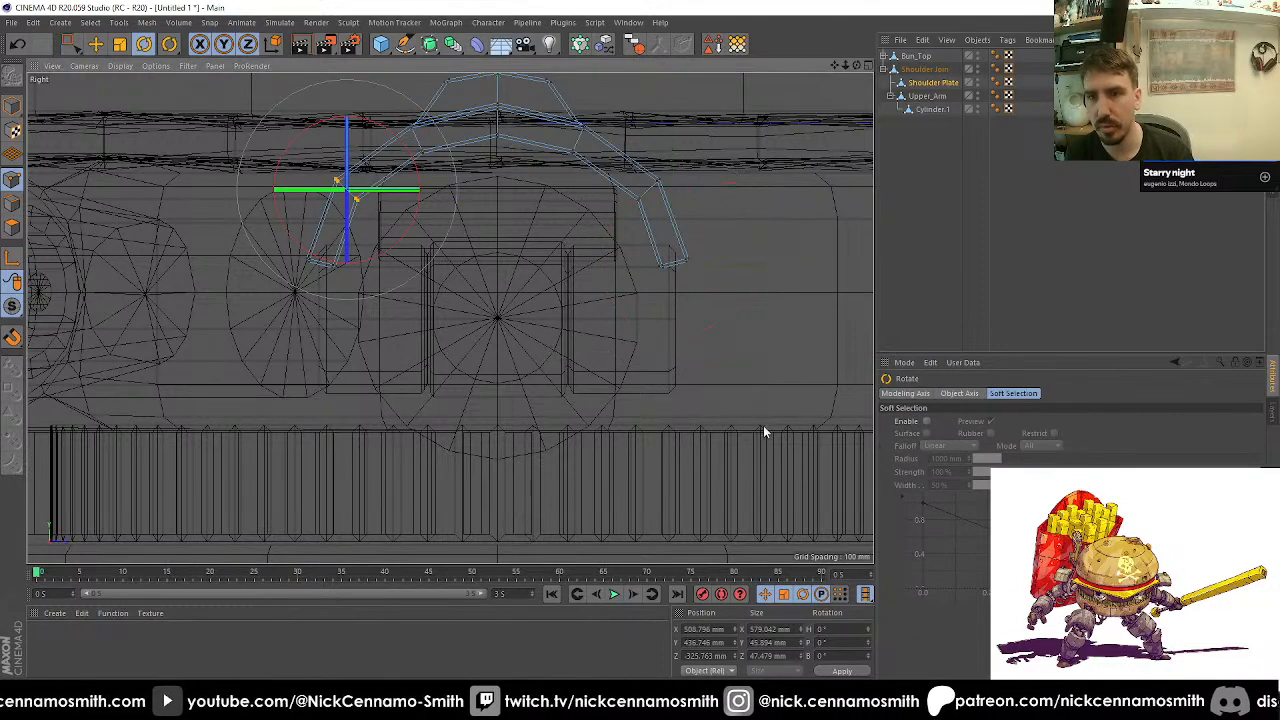
left_click_drag(763, 428, 795, 386)
key("space")
left_click_drag(679, 218, 680, 220)
key("r")
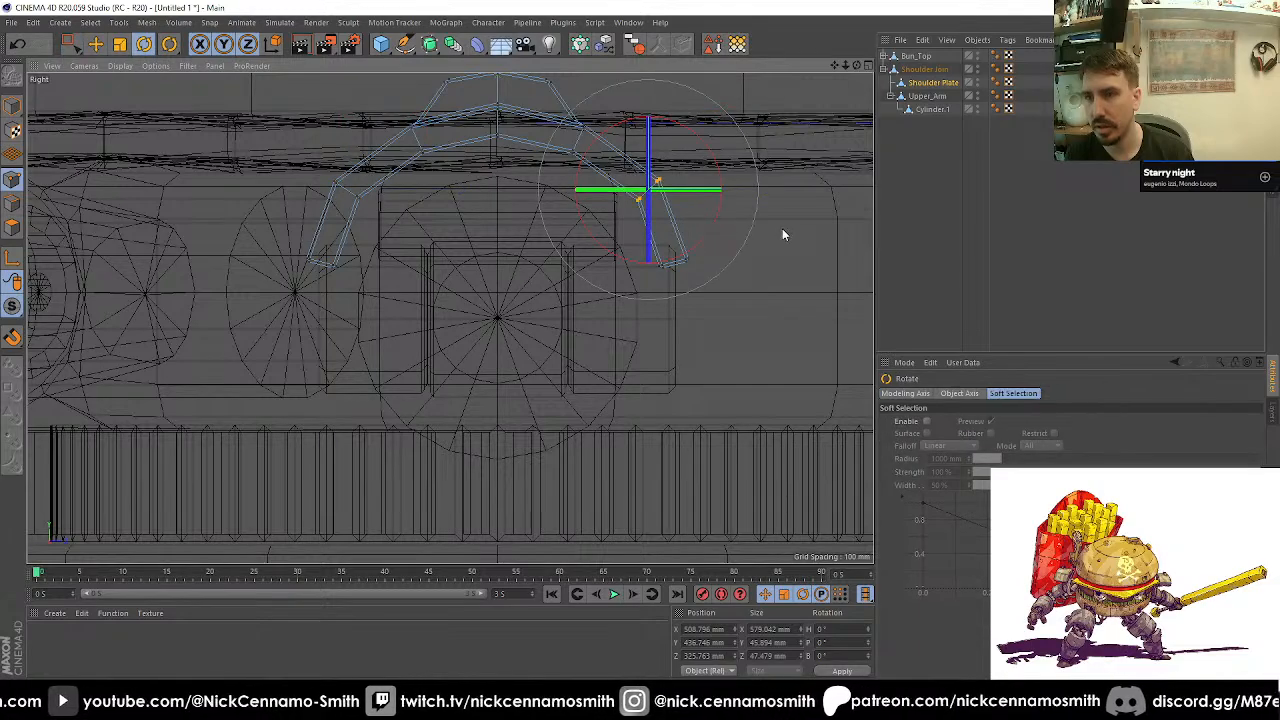
left_click_drag(782, 228, 794, 249)
Step: Cut two edge loops around Upper_Arm's shaft with Edge Cut, using 50% offset, 130% scale and 2 subdivisions
key("F1")
left_click_drag(479, 343, 443, 290, "alt")
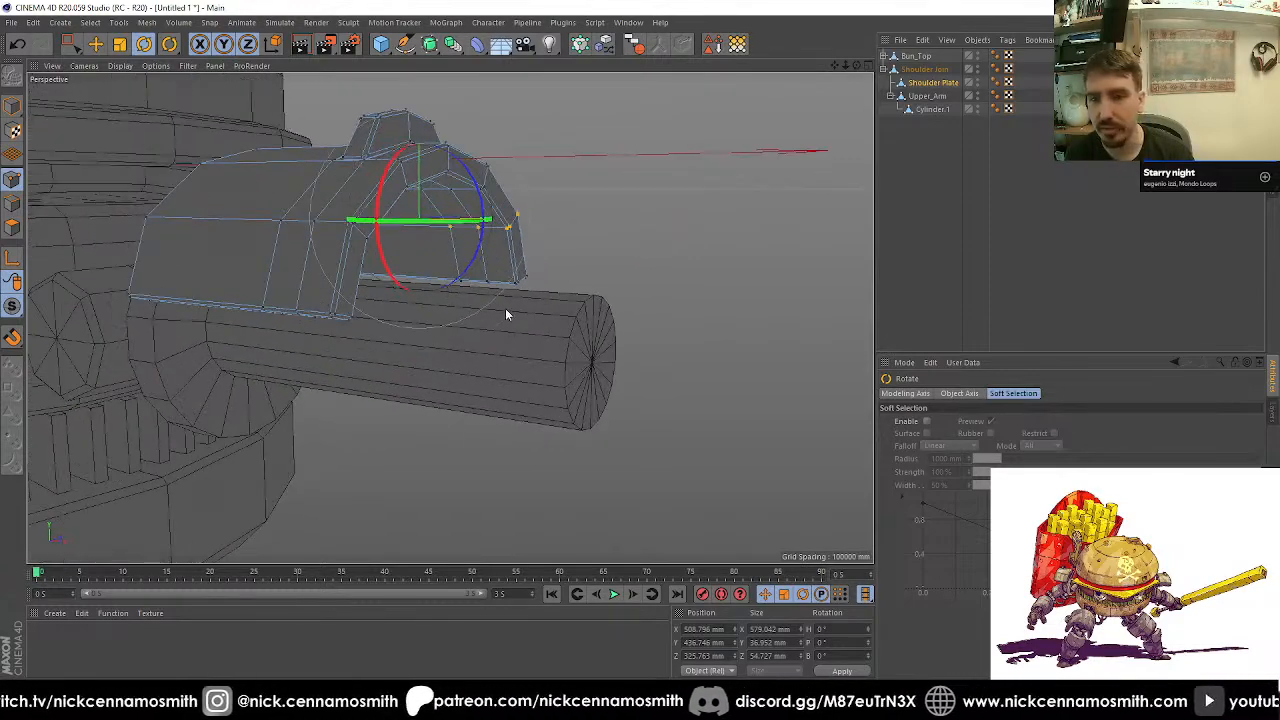
left_click_drag(506, 315, 1010, 85, "alt")
left_click(936, 97)
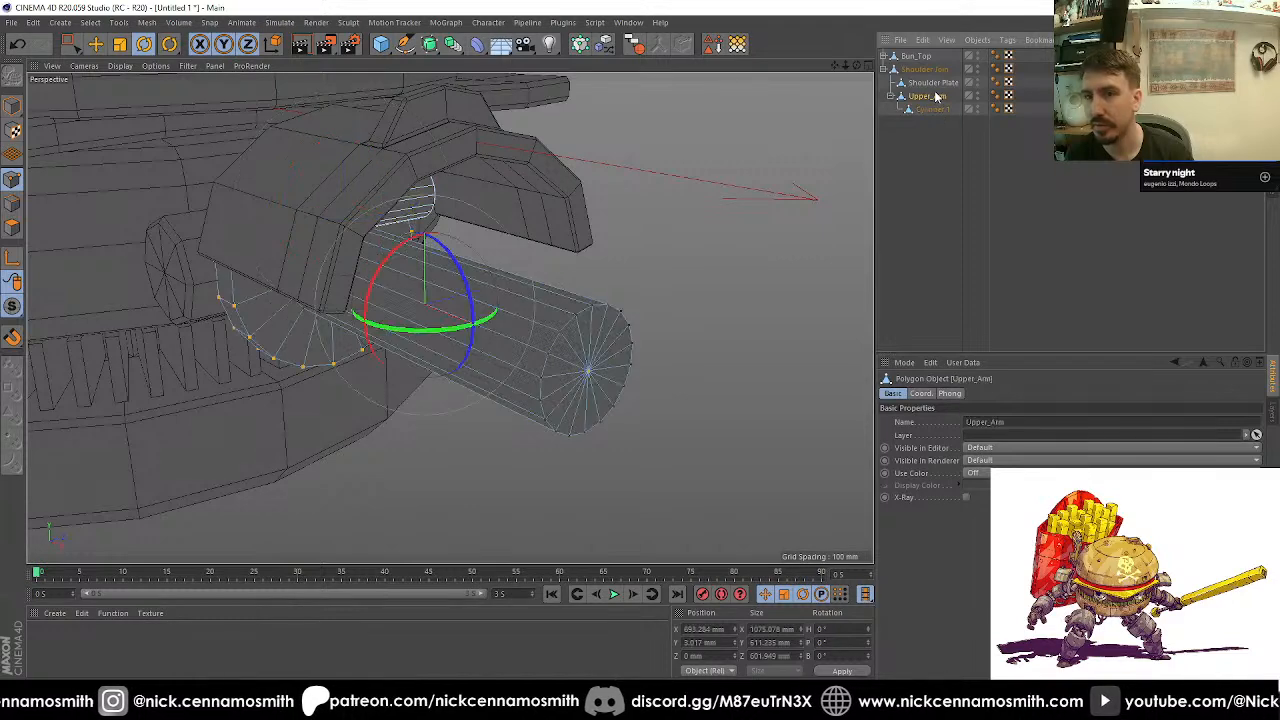
left_click(13, 227)
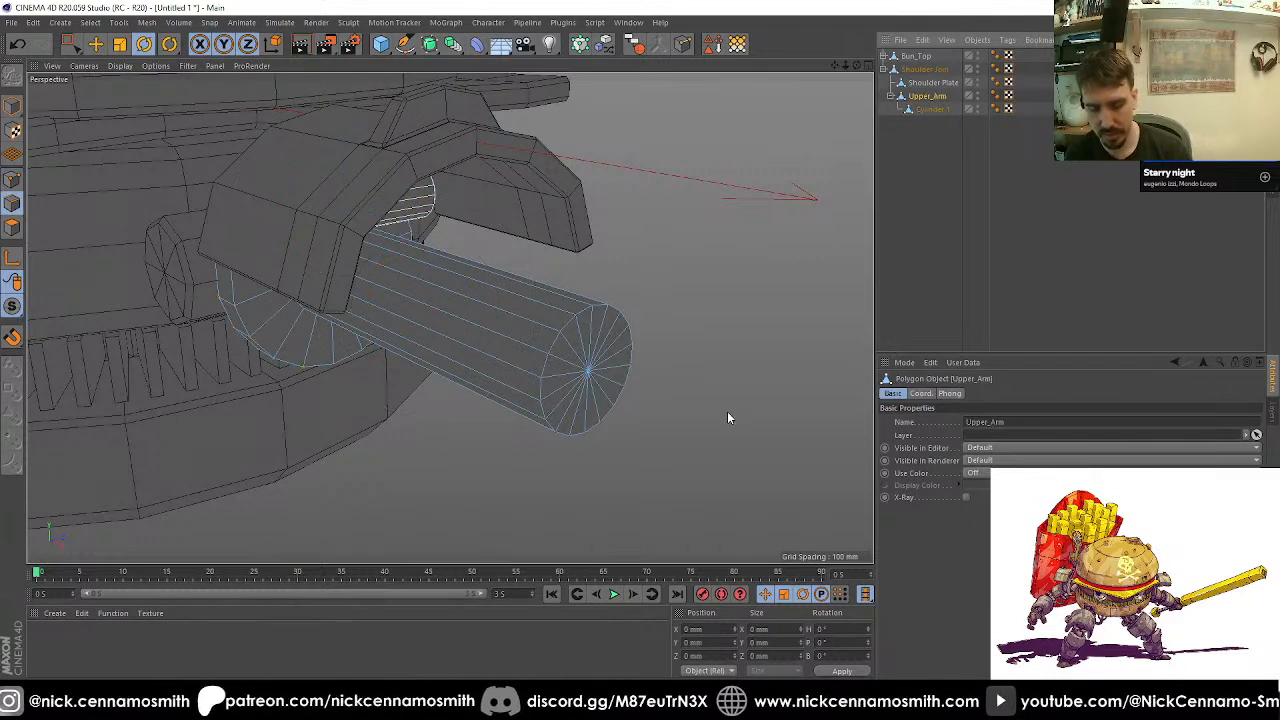
right_click(727, 418)
left_click(770, 530)
left_click(520, 345)
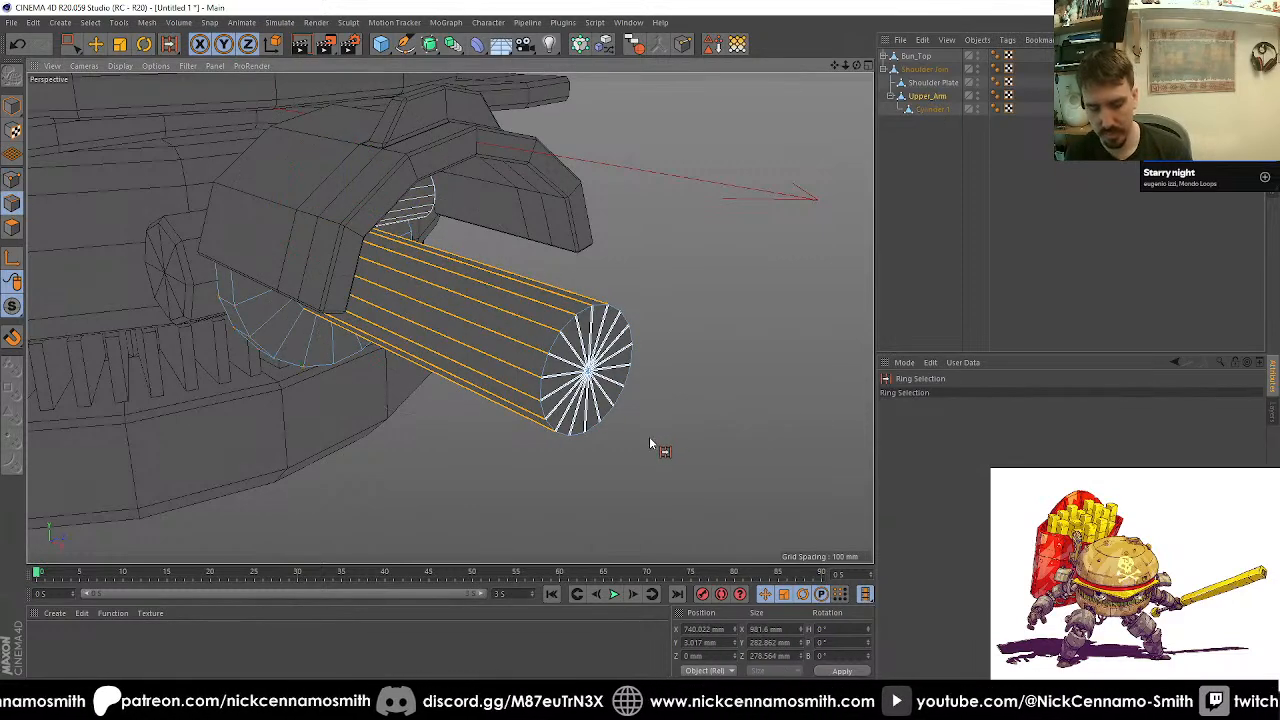
right_click(649, 443)
left_click(680, 497)
key("m")
key("f")
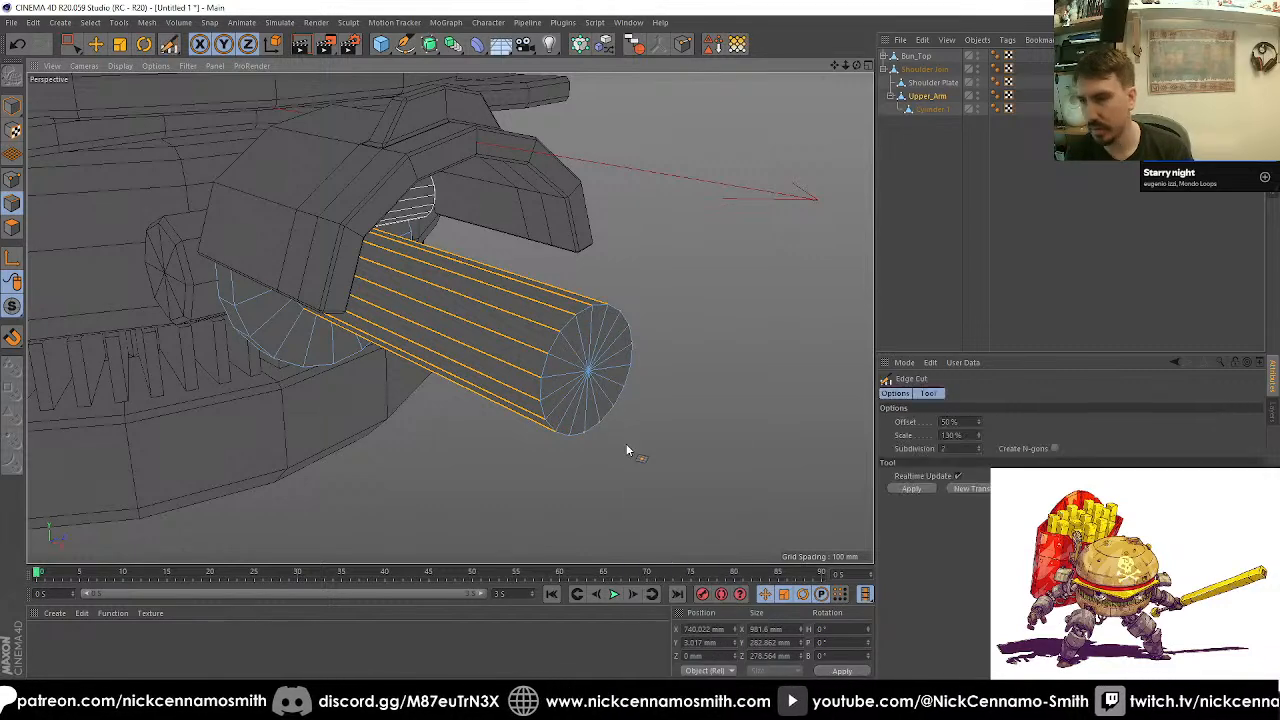
left_click(910, 489)
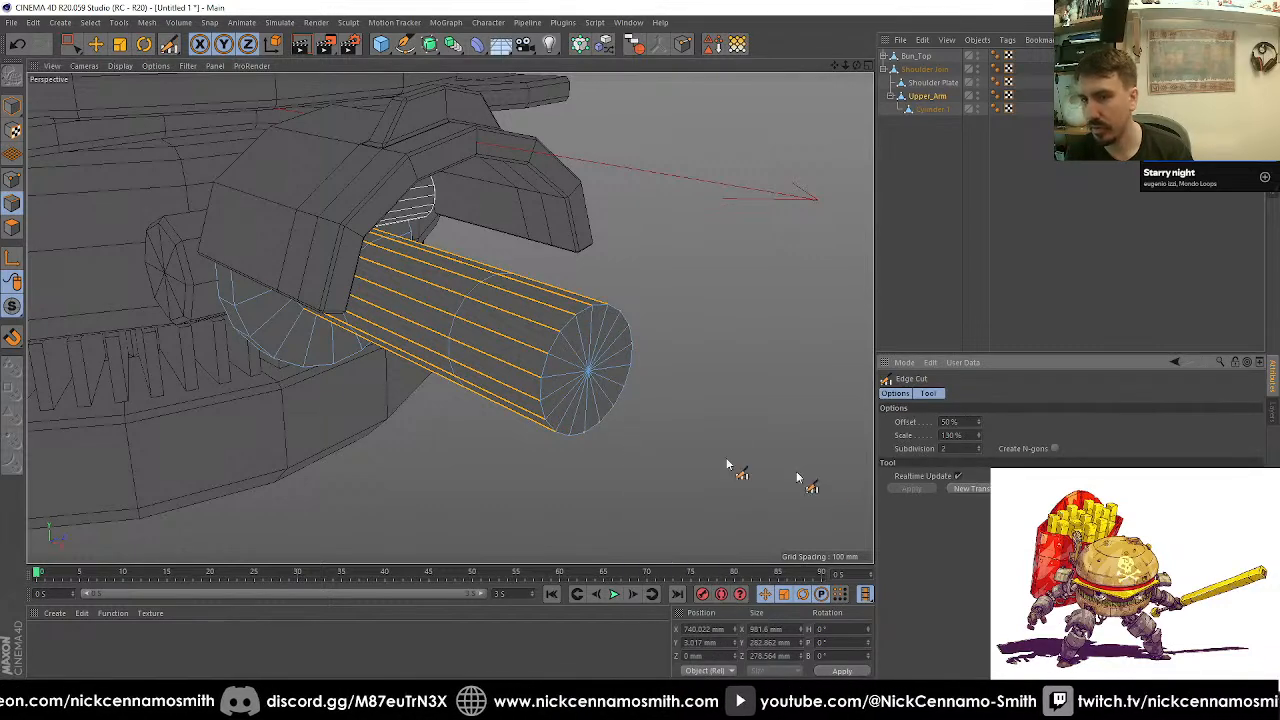
Step: Select the upper polygons on both sides of the middle section of Upper_Arm's shaft
left_click(12, 228)
key("e")
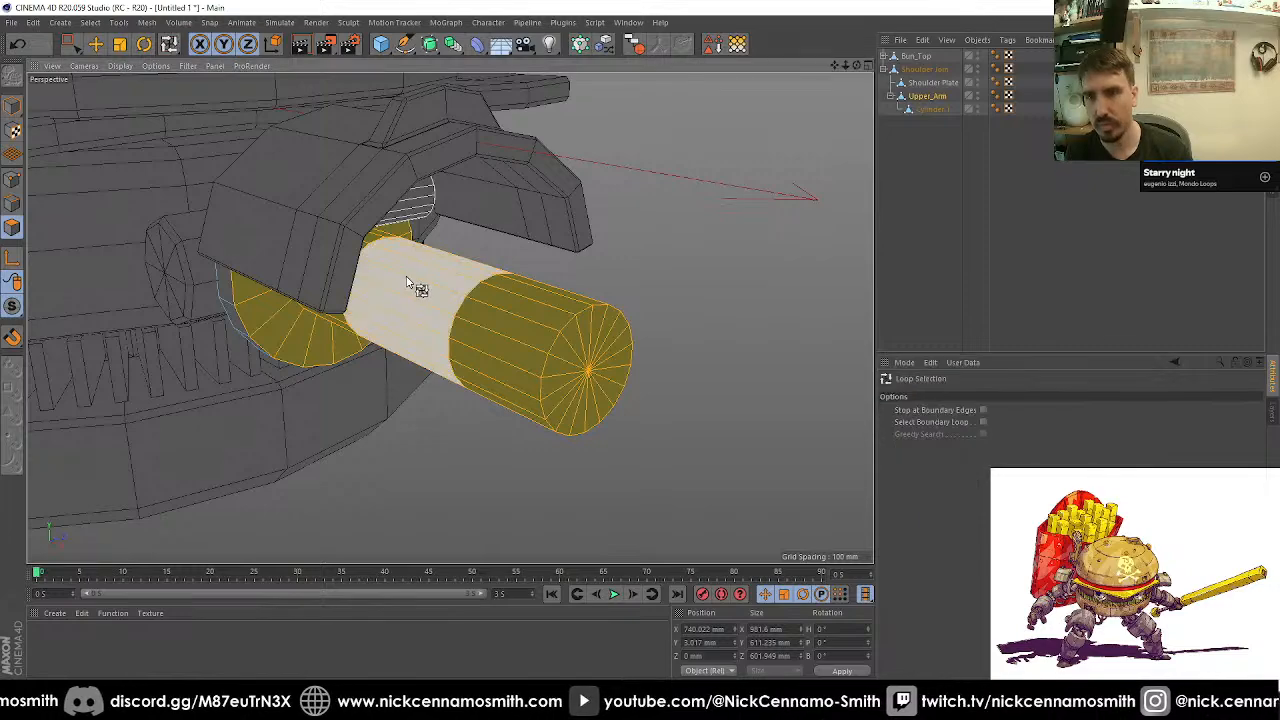
double_click(406, 283)
left_click_drag(406, 283, 423, 350, "alt")
key("t")
right_click_drag(423, 350, 442, 350, "alt")
left_click_drag(401, 246, 418, 247, "alt")
right_click_drag(288, 338, 309, 383, "alt")
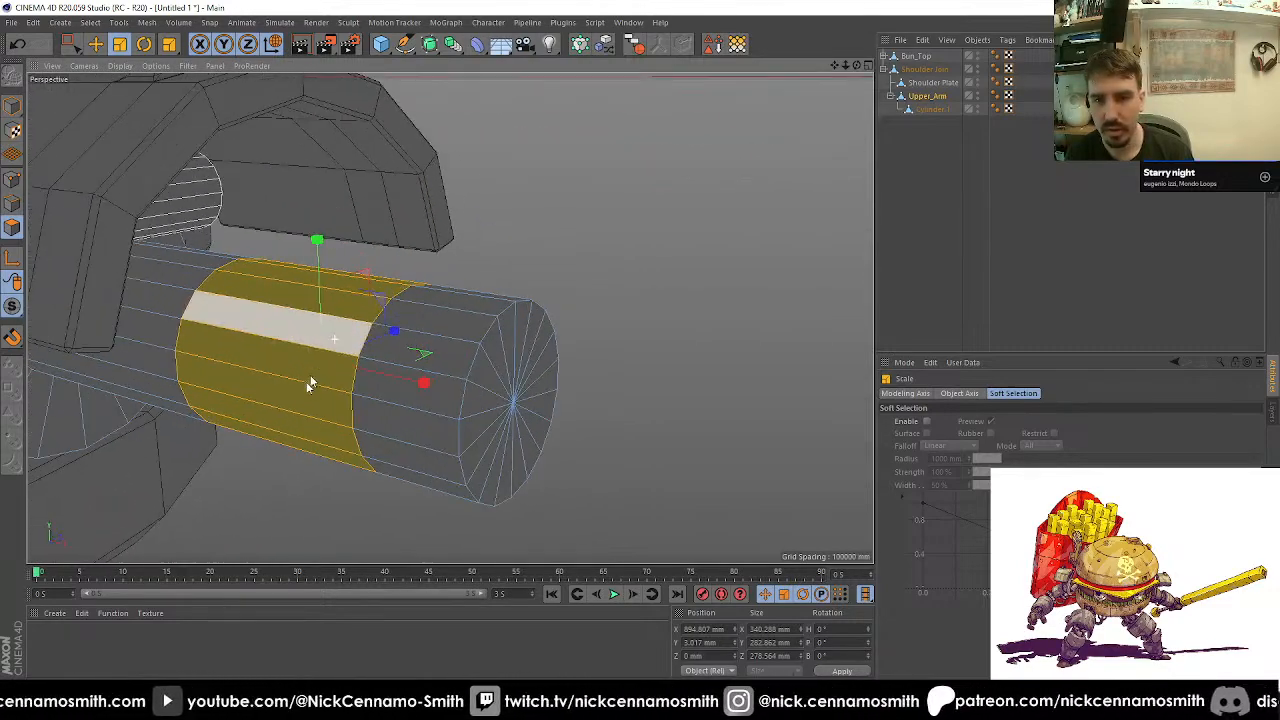
key("9")
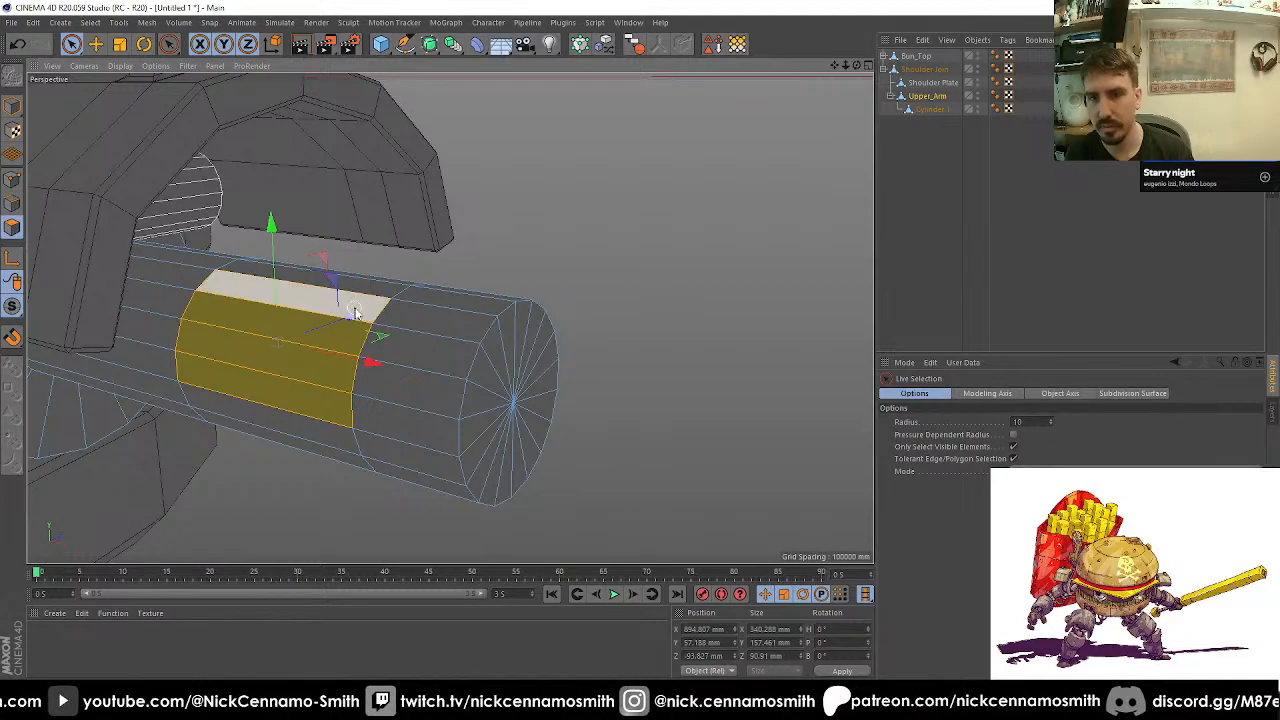
left_click_drag(345, 305, 580, 405, "alt")
mouse_move(500, 355)
left_mouse_down("shift")
mouse_move(469, 301)
mouse_move(394, 434)
mouse_move(346, 463)
mouse_move(540, 360)
left_mouse_up("shift")
scroll(462, 315, "down", 3)
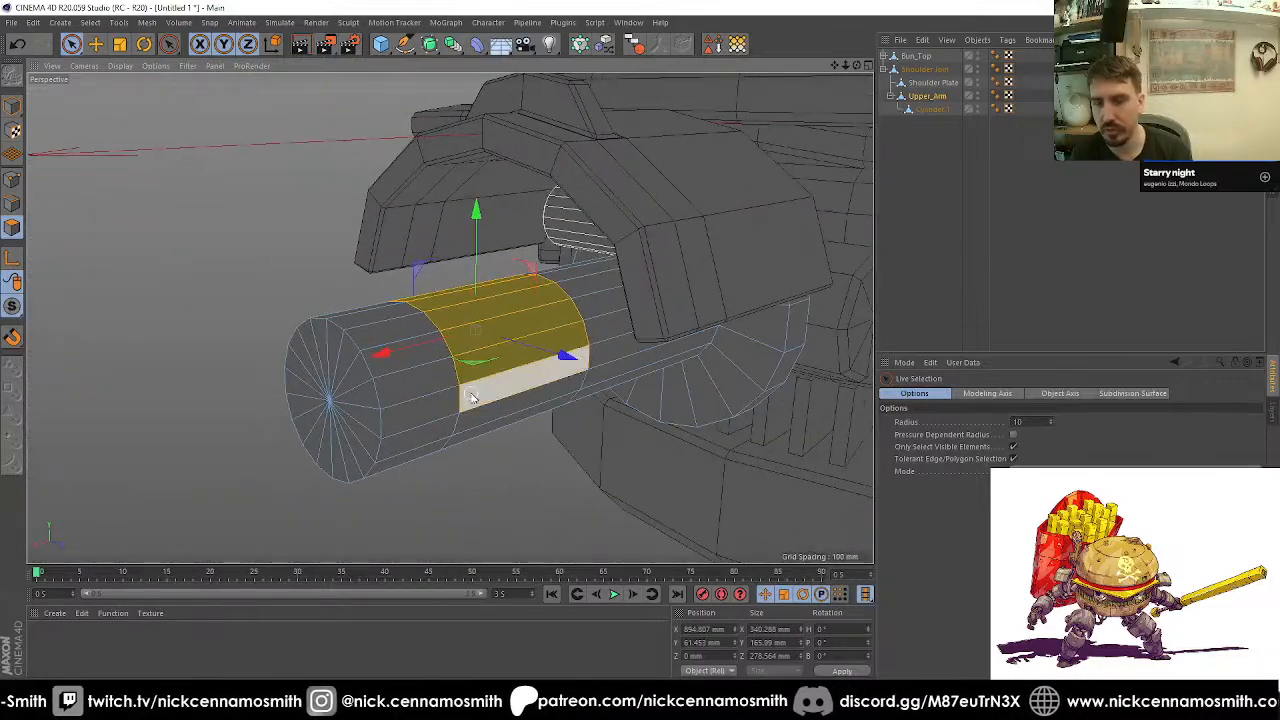
Step: Try insetting the selected upper shaft polygons and extruding them 20.4 mm, and undo the attempts
key("i")
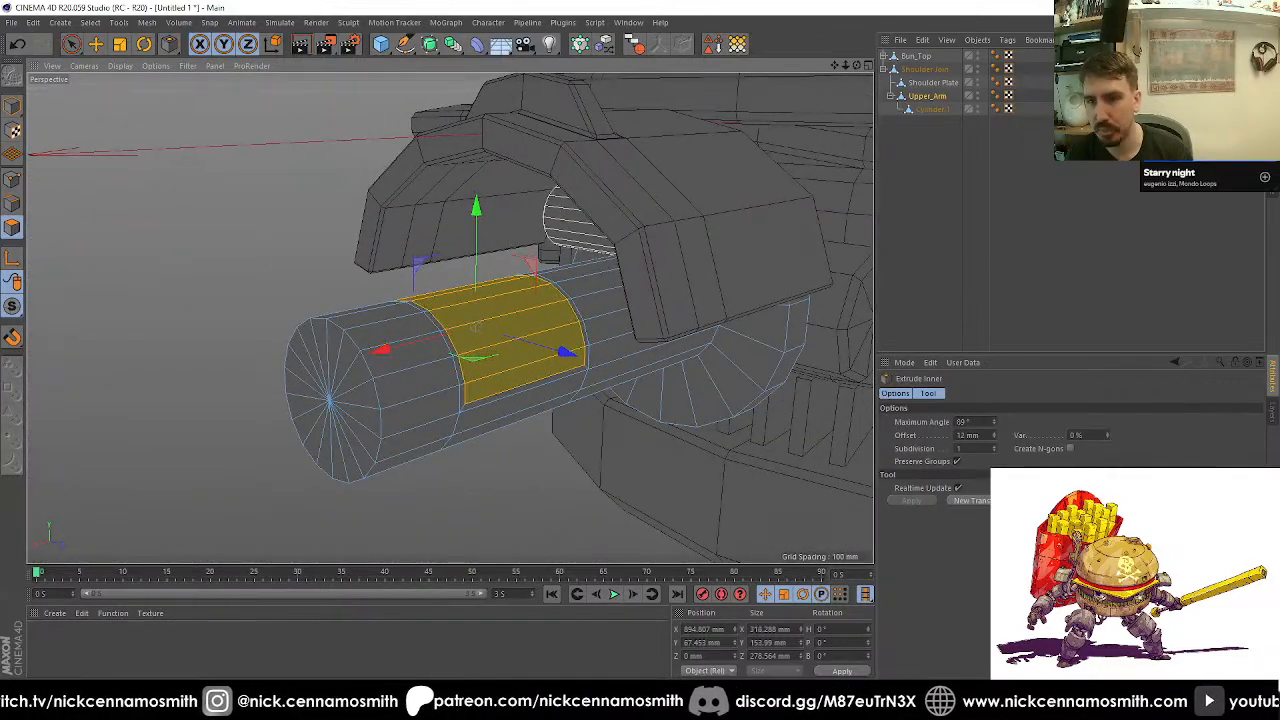
scroll(553, 407, "up", 3)
key("d")
mouse_move(553, 407)
left_mouse_down()
mouse_move(565, 407)
mouse_move(552, 407)
left_mouse_up()
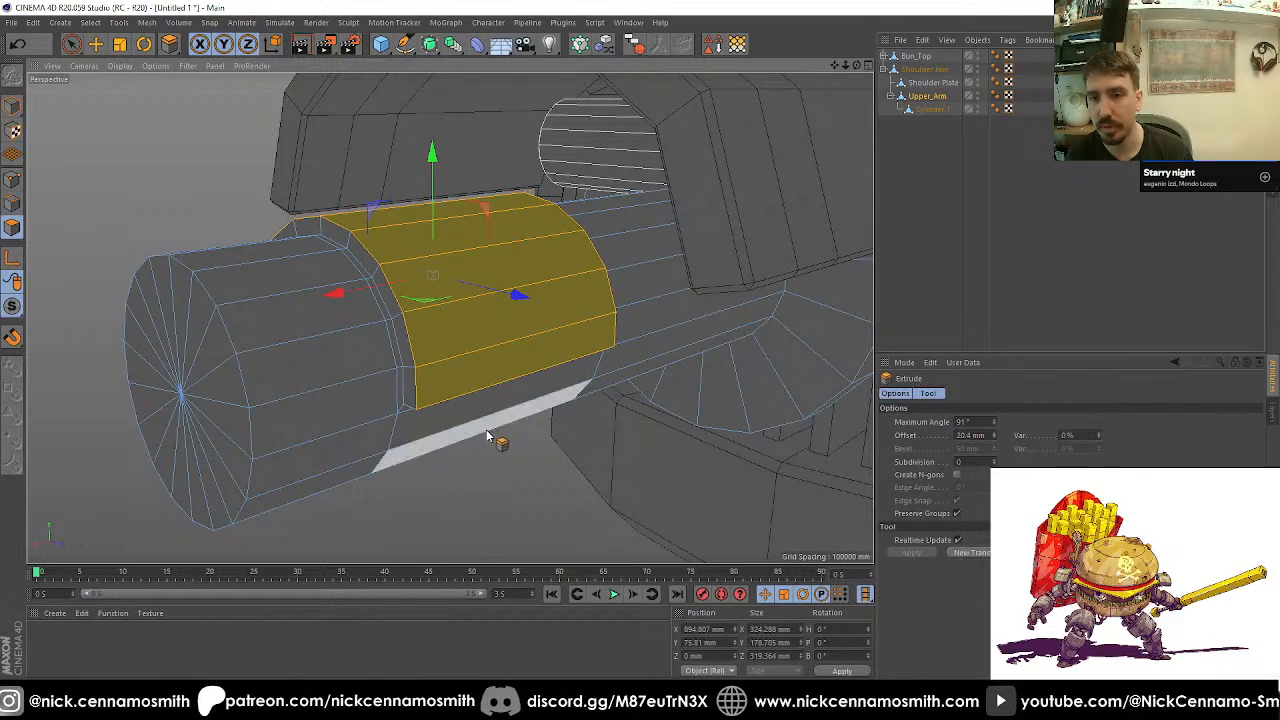
key("ctrl+z")
key("i")
mouse_move(505, 453)
left_mouse_down()
mouse_move(600, 454)
mouse_move(485, 455)
left_mouse_up()
key("ctrl+z")
key("ctrl+z")
Step: Inset the selected upper shaft polygons slightly and extrude them outward 48.3 mm to form a raised block
key("d")
key("i")
key("d")
left_click_drag(354, 506, 418, 506)
Step: Select the outer border and side edges of the raised block on Upper_Arm and bevel them with a 5 mm chamfer
scroll(500, 318, "down", 3)
left_click_drag(499, 308, 209, 265, "alt")
left_click(9, 203)
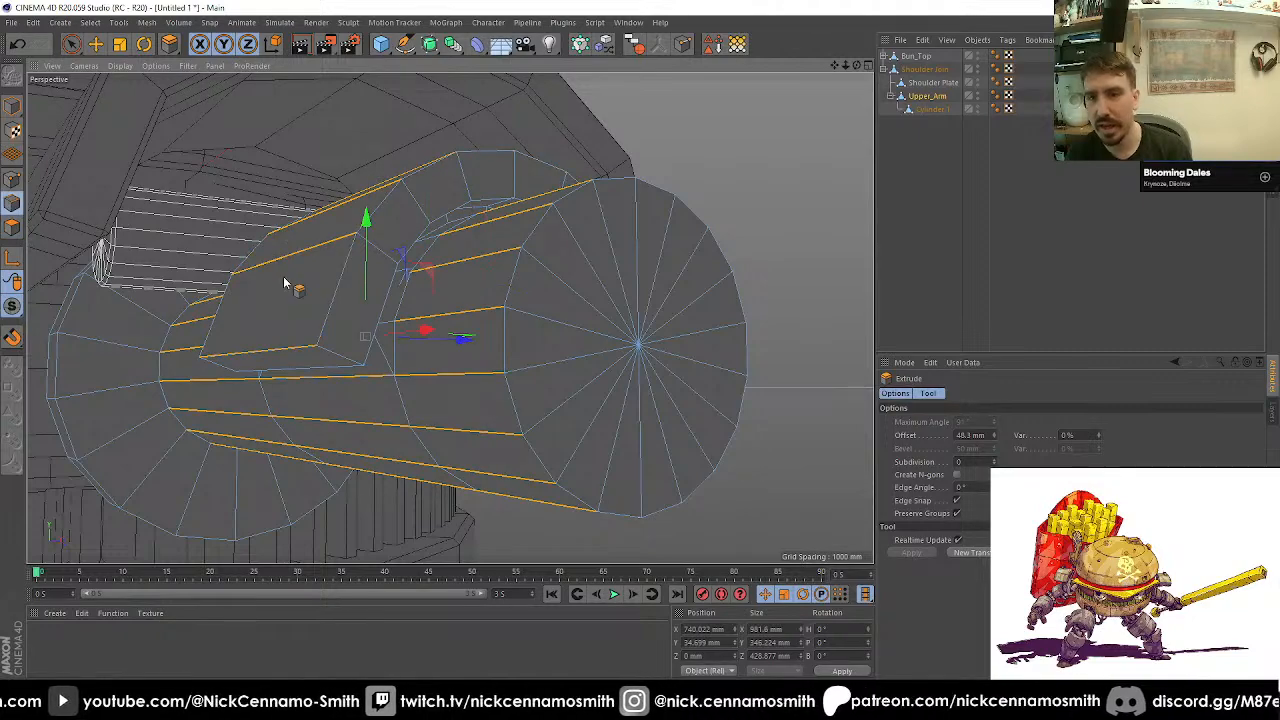
key("u")
key("l")
left_click(341, 309)
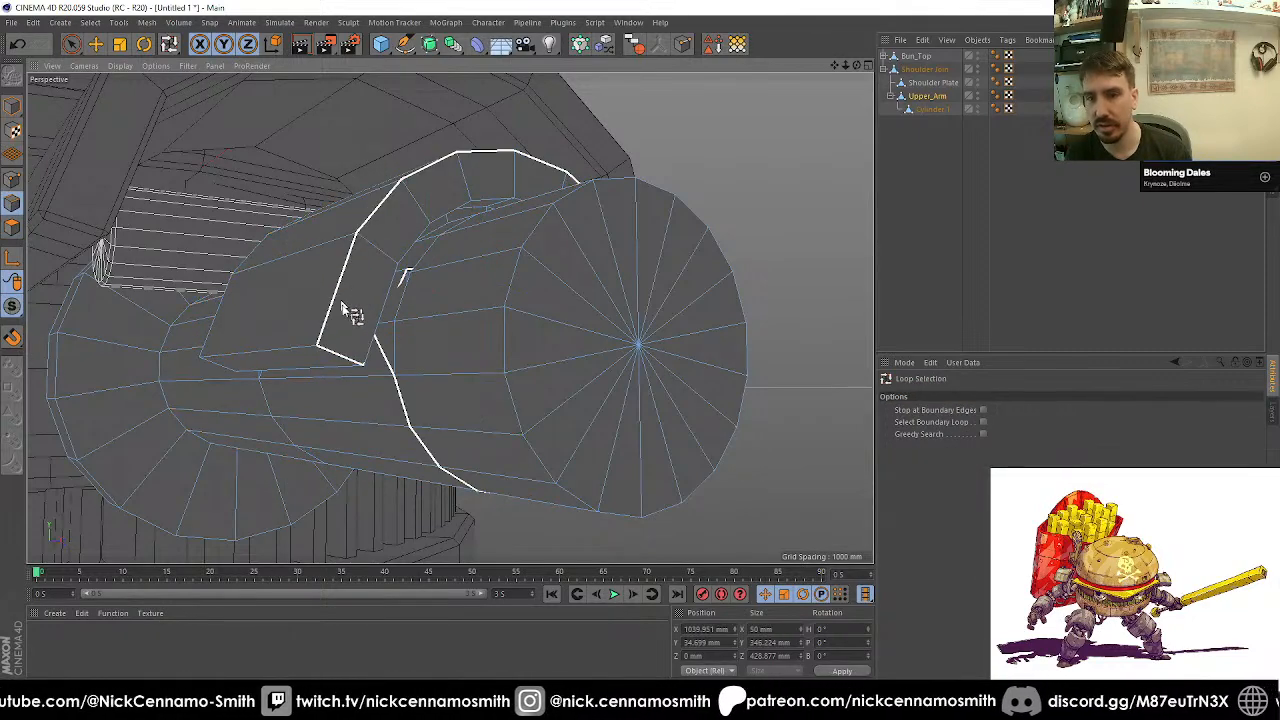
left_click_drag(357, 363, 324, 314, "alt")
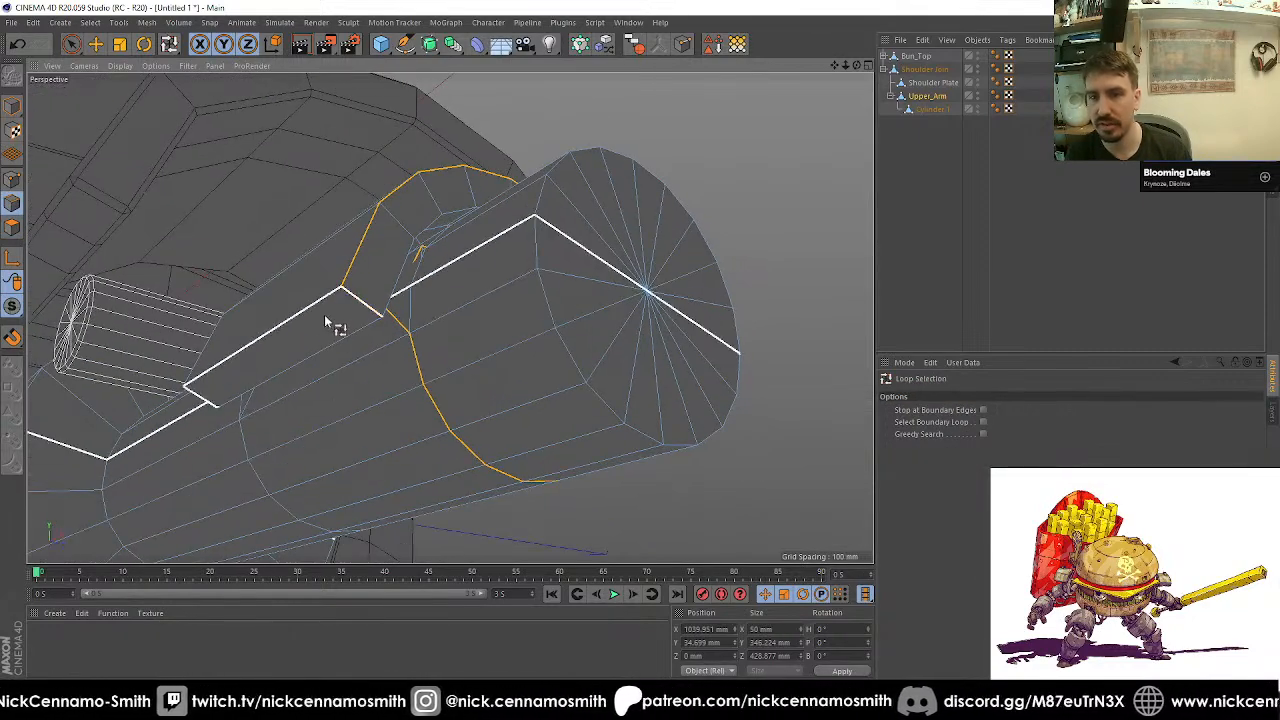
left_click(313, 299)
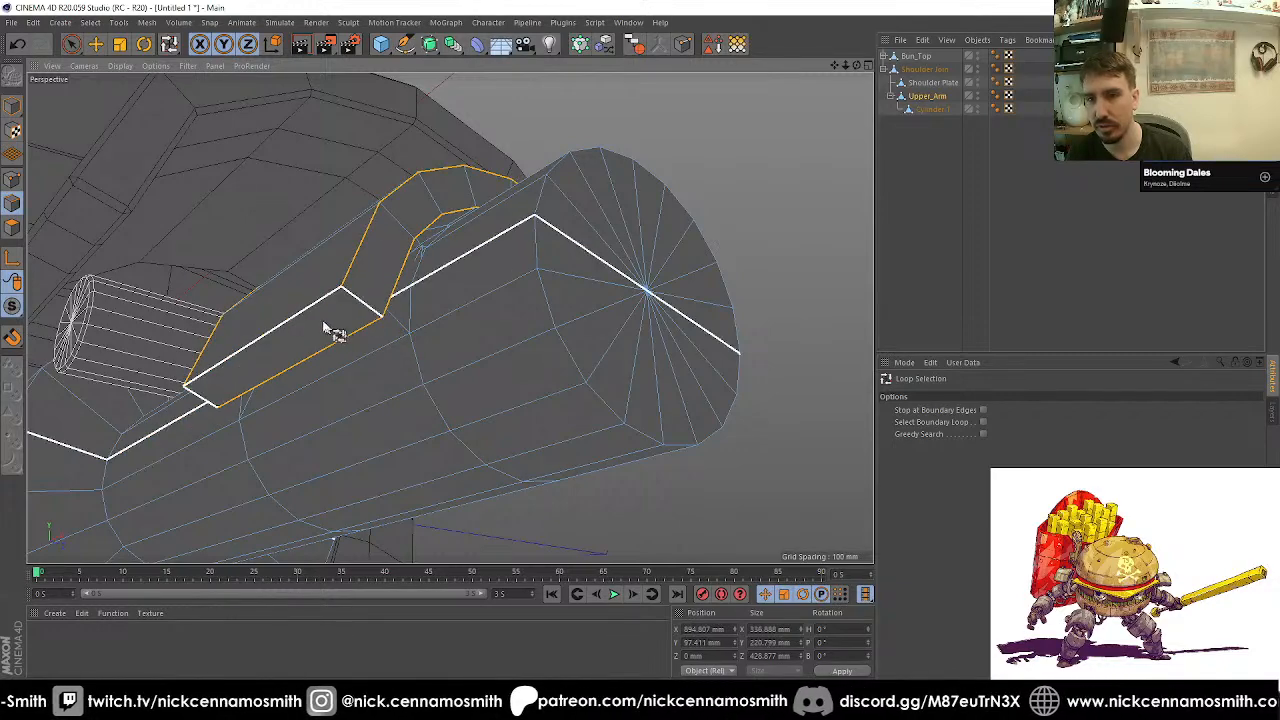
key("9")
left_click_drag(343, 290, 607, 275, "alt")
right_click_drag(607, 275, 488, 172, "alt")
left_click_drag(488, 172, 327, 222, "alt")
left_click_drag(509, 277, 443, 295, "alt")
scroll(451, 260, "up", 3)
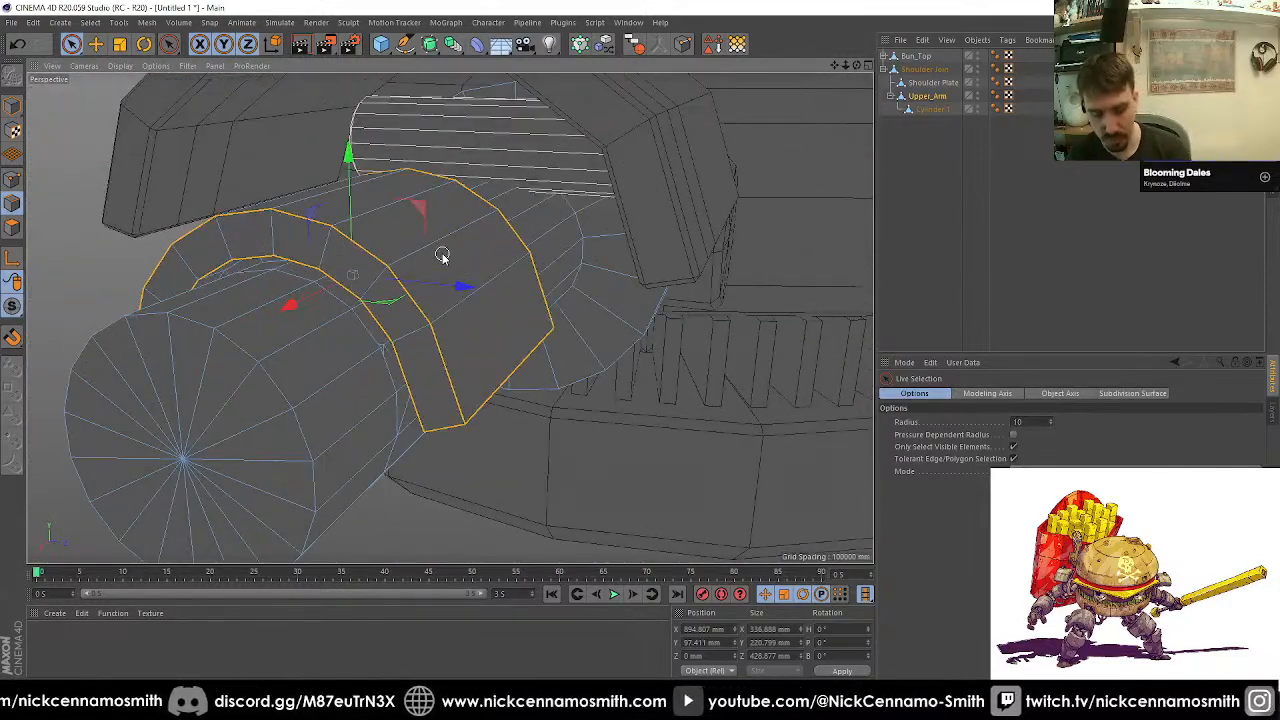
key("m")
key("s")
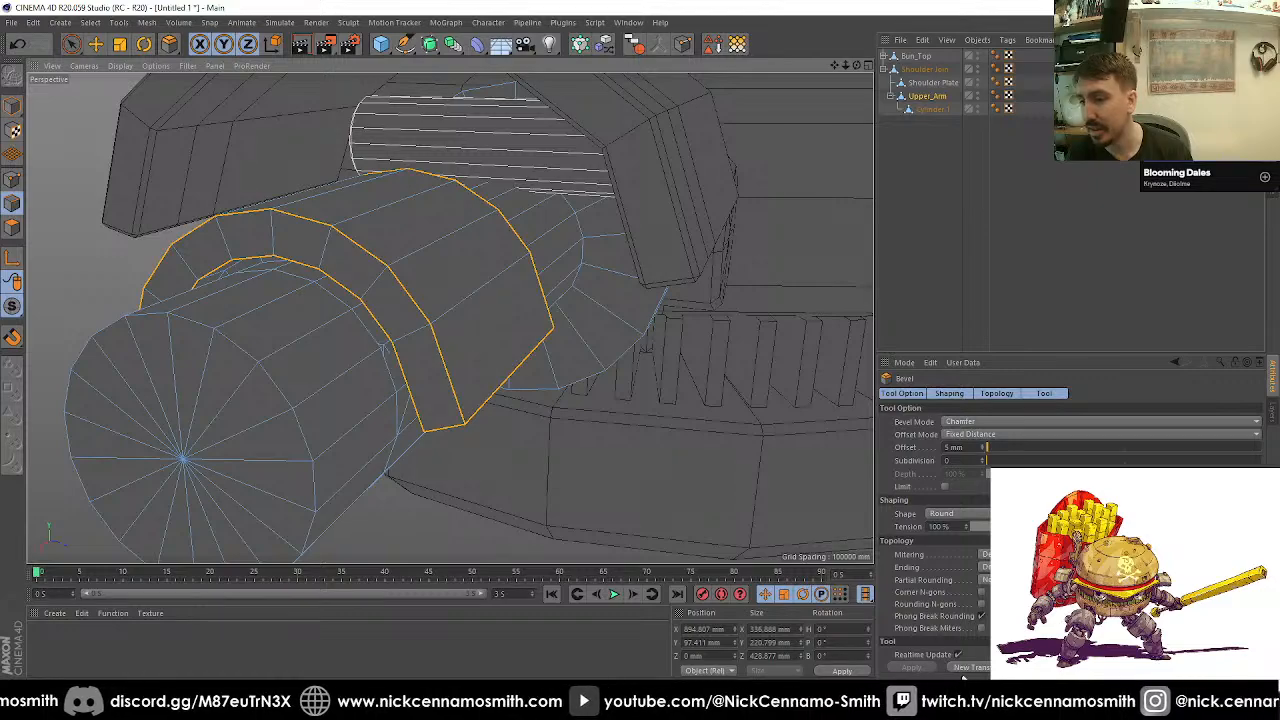
left_click(965, 671)
Step: Select the underside polygons of Upper_Arm's middle section and inset them about 12 mm
scroll(471, 331, "down", 3)
left_click_drag(449, 321, 50, 230, "alt")
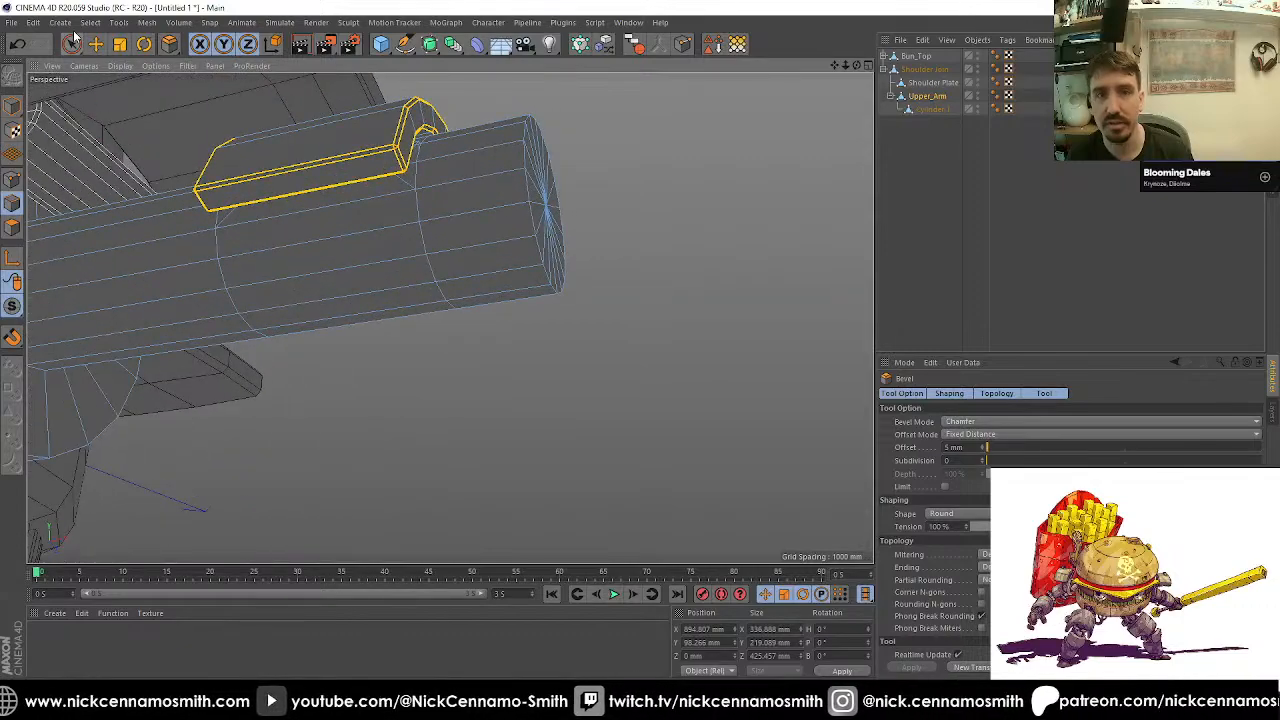
left_click(72, 43)
left_click(12, 227)
mouse_move(349, 251)
left_mouse_down()
mouse_move(314, 240)
mouse_move(354, 306)
mouse_move(545, 267)
mouse_move(655, 274)
mouse_move(449, 249)
mouse_move(497, 248)
mouse_move(437, 262)
mouse_move(411, 295)
mouse_move(349, 320)
mouse_move(385, 245)
mouse_move(330, 262)
mouse_move(283, 251)
mouse_move(331, 405)
left_mouse_up()
key("i")
left_click_drag(509, 336, 475, 337)
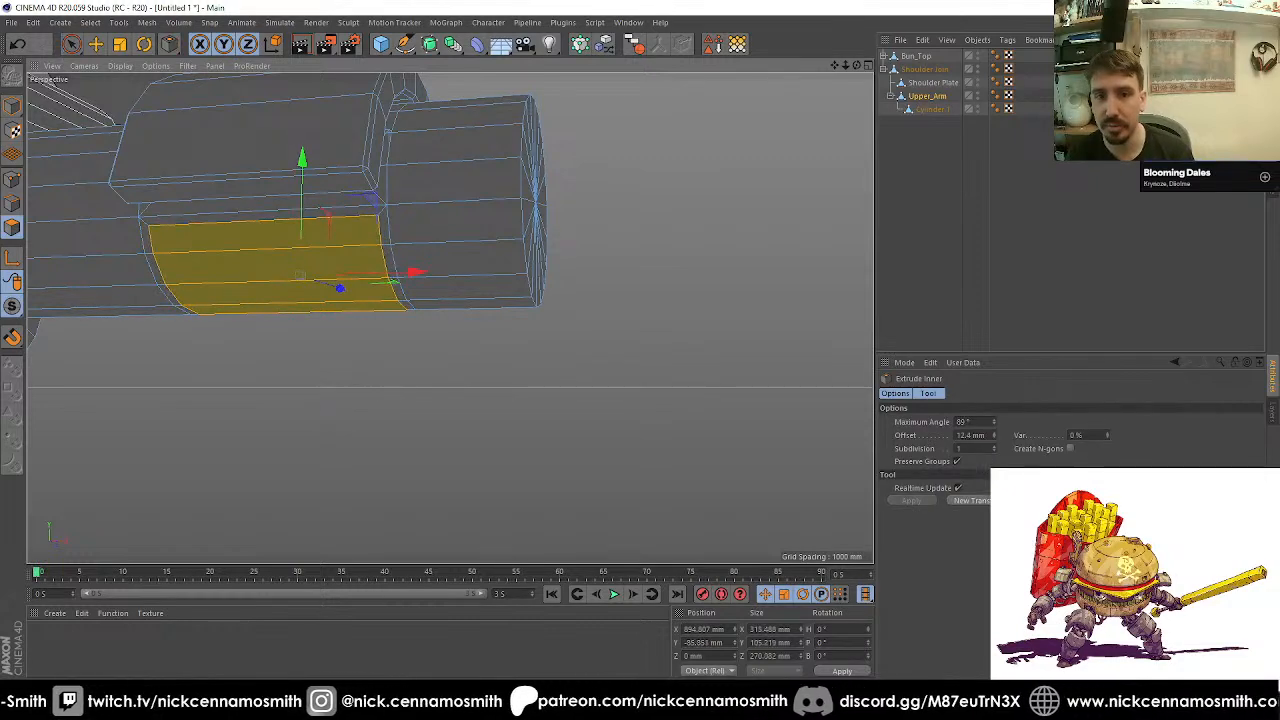
Step: Extrude the inset underside polygons inward by 25.9 mm to recess them into the shaft
key("e")
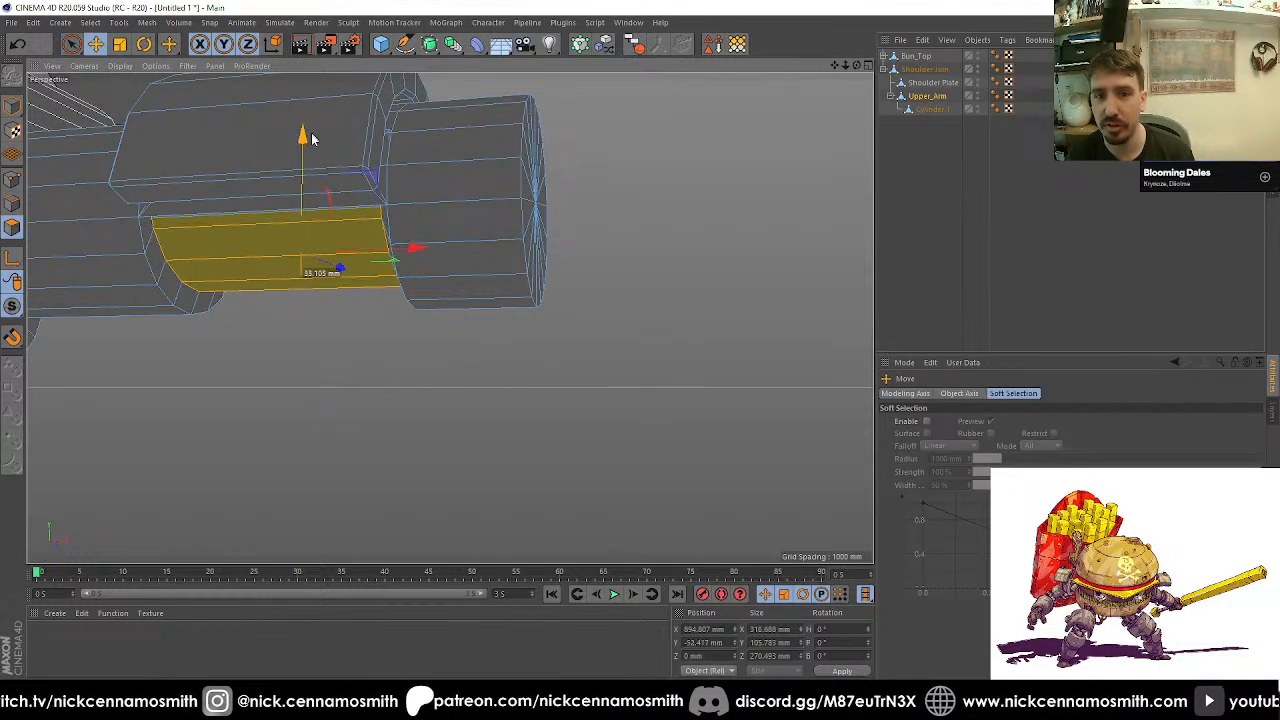
key("d")
left_click_drag(623, 357, 449, 268)
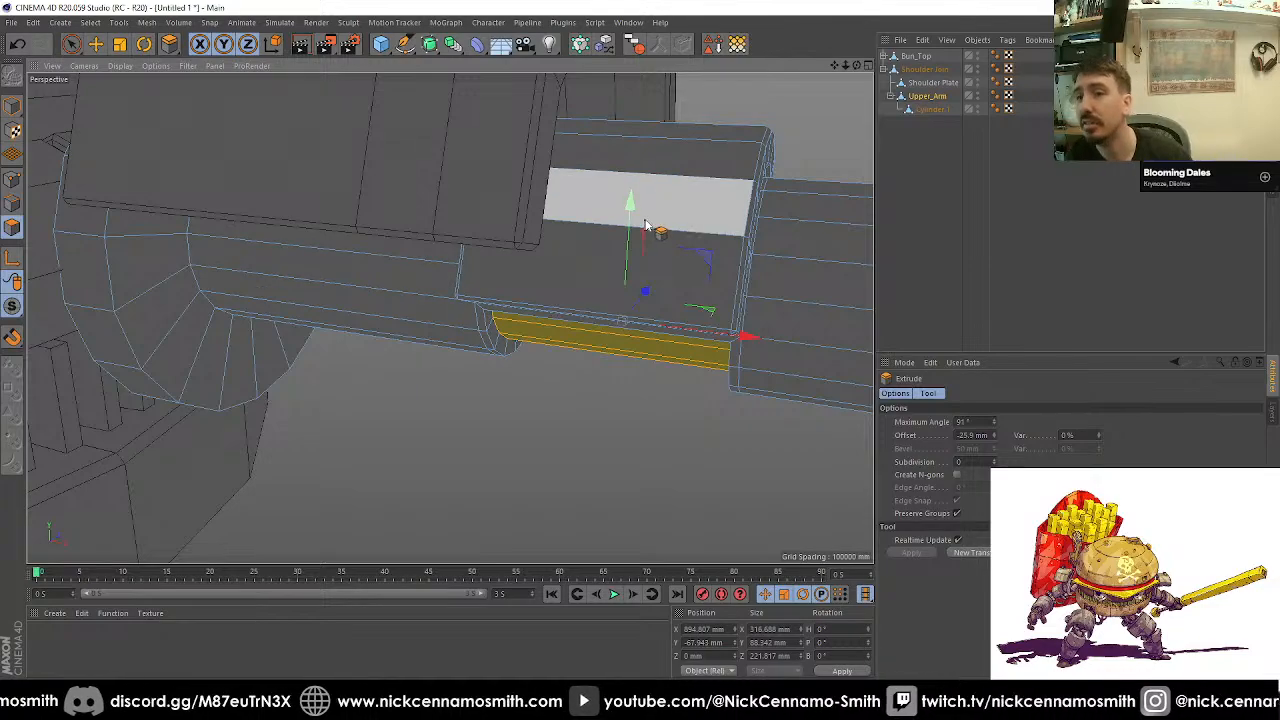
right_click_drag(648, 223, 526, 206, "alt")
left_click_drag(526, 206, 571, 263, "alt")
right_click_drag(571, 263, 507, 335, "alt")
middle_click_drag(507, 335, 566, 264, "alt")
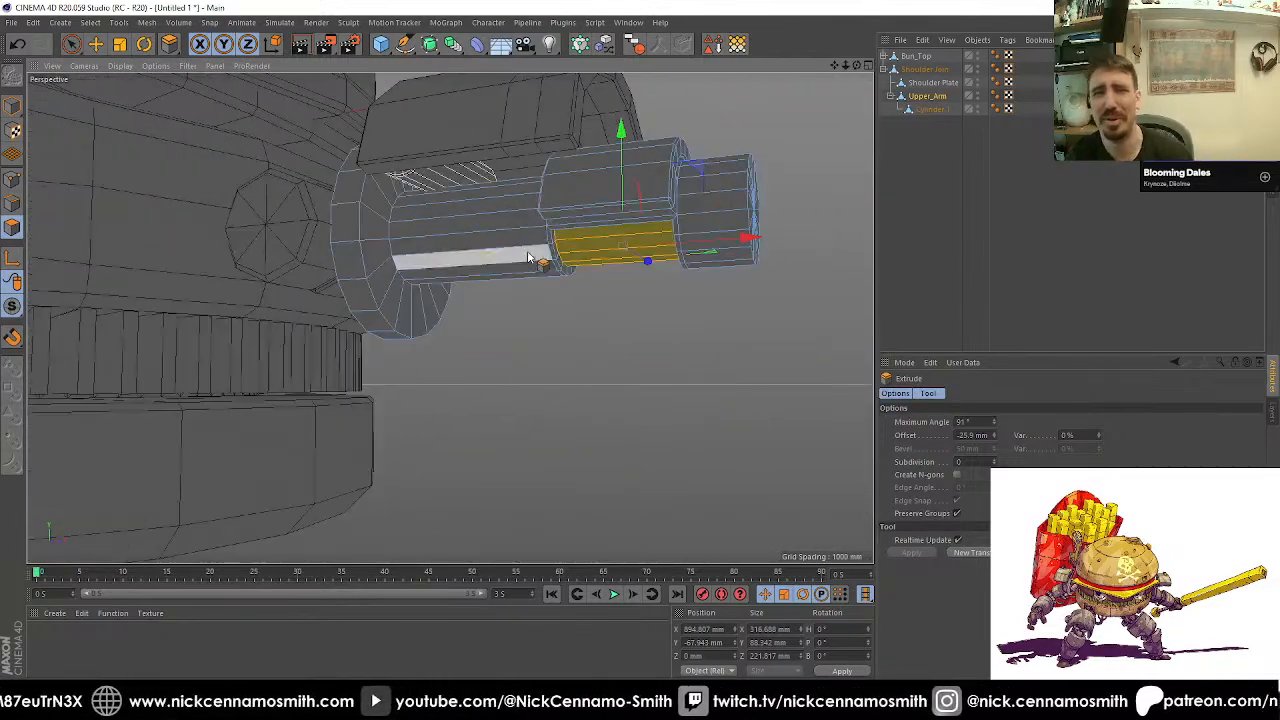
right_click_drag(531, 257, 560, 235, "alt")
key("space")
left_click_drag(480, 195, 440, 200, "alt")
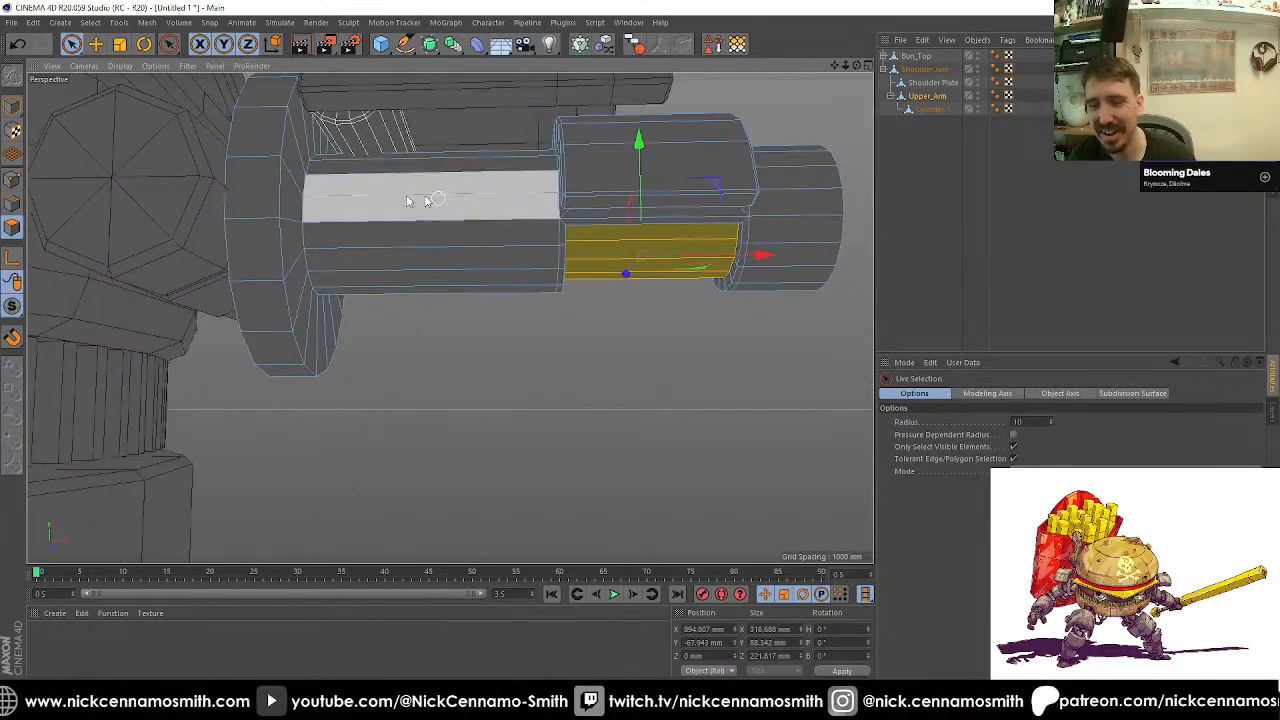
key("u")
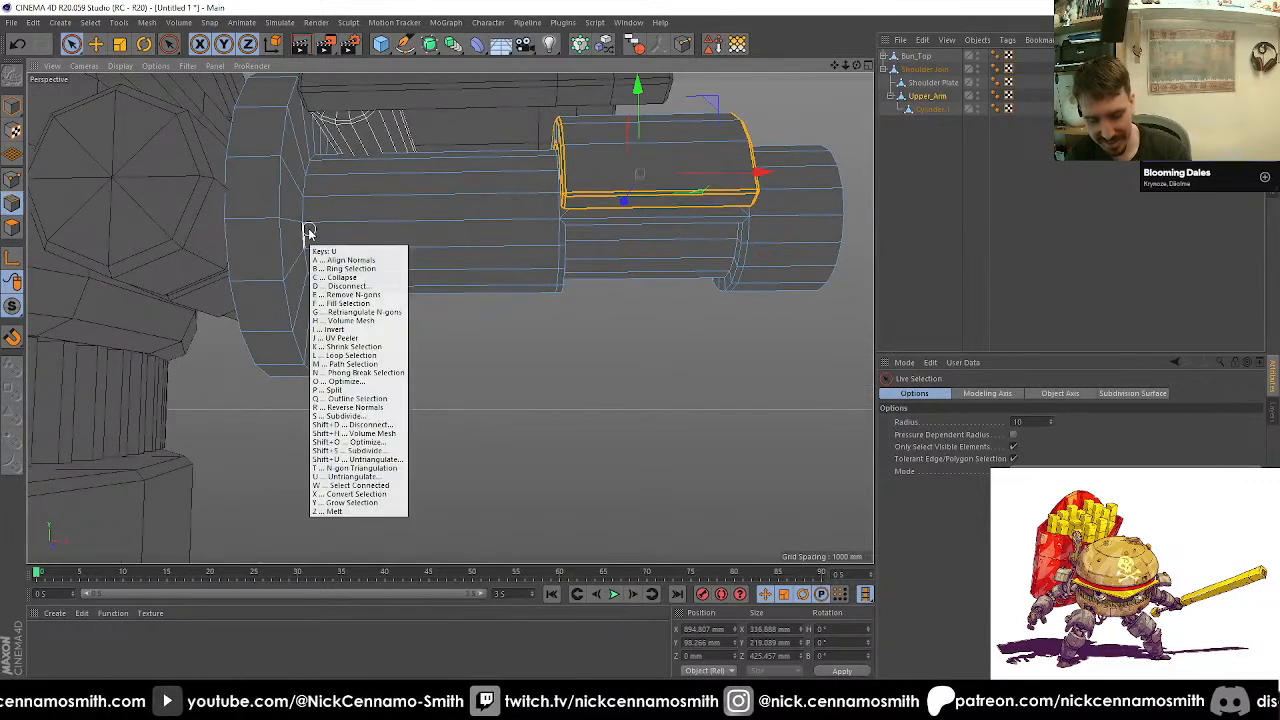
key("b")
left_click(422, 224)
key("m")
key("f")
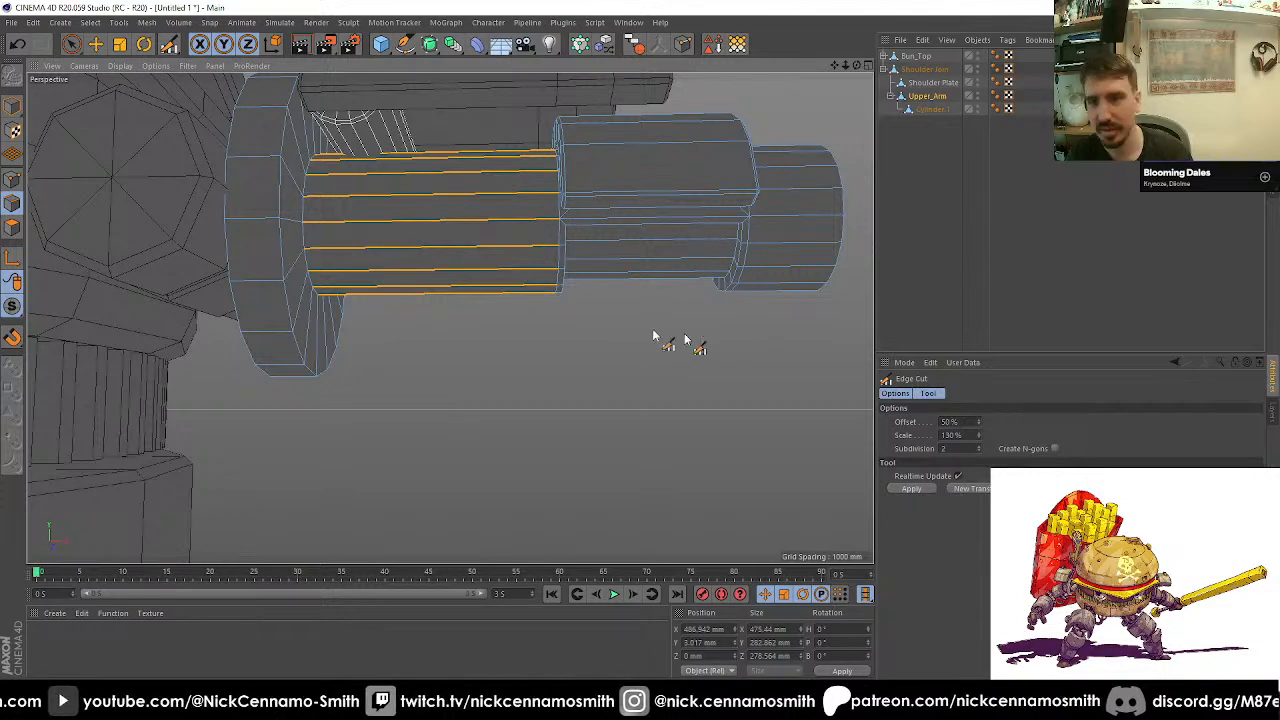
mouse_move(397, 257)
left_mouse_down("alt")
mouse_move(457, 266)
mouse_move(399, 256)
left_mouse_up("alt")
middle_click_drag(402, 211, 411, 239, "alt")
Step: Add a cylinder against the upper arm's inner shaft, scaled to 20% and rotated -90° so it runs lengthwise
left_click_drag(380, 44, 650, 64)
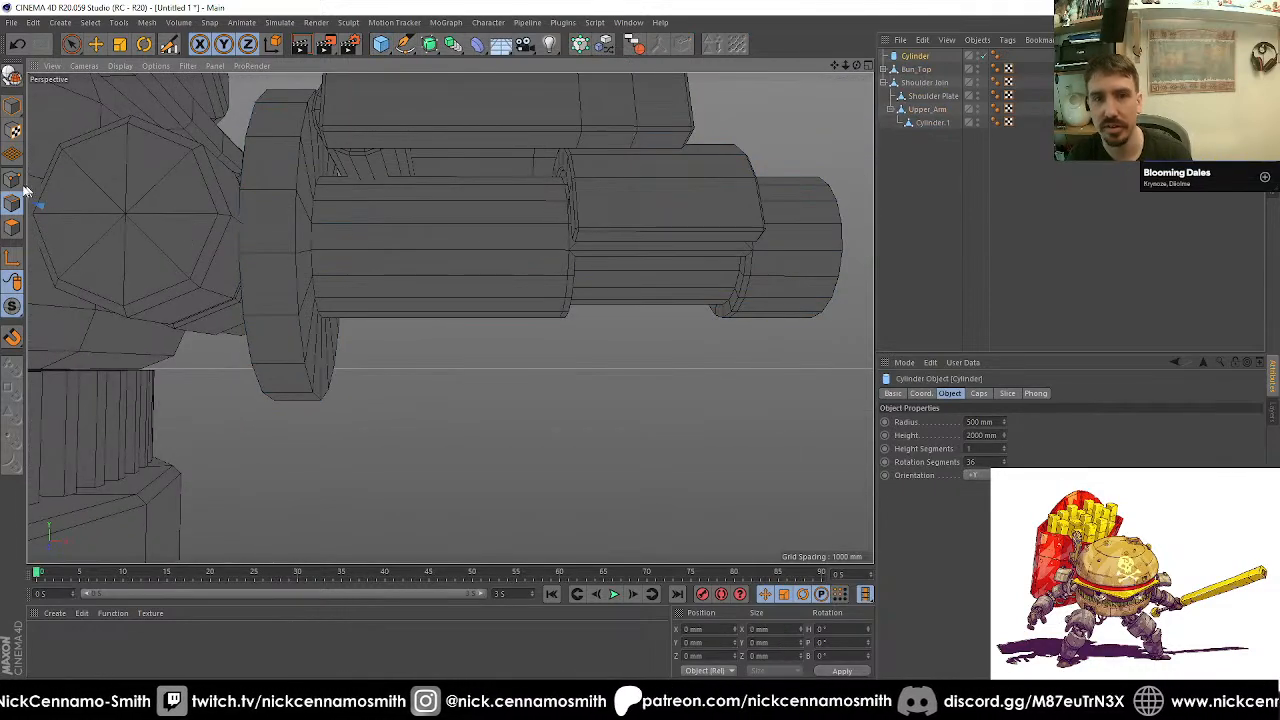
key("e")
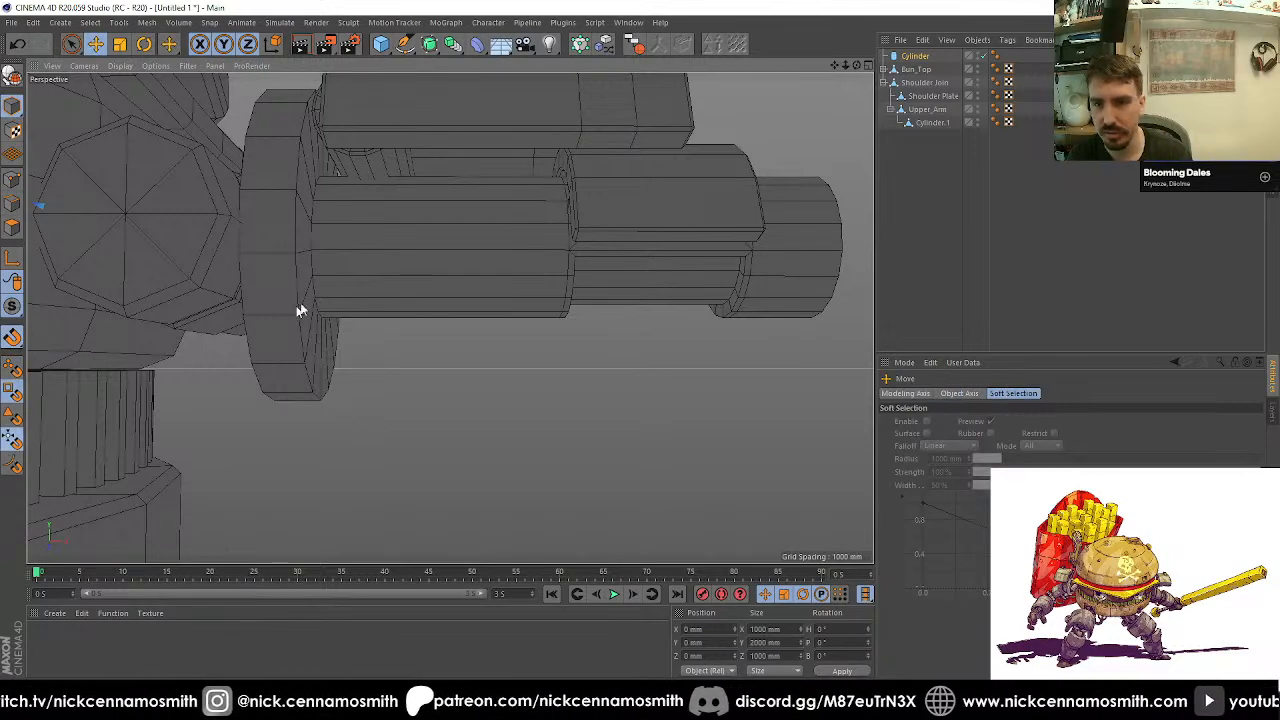
left_click_drag(367, 307, 440, 285)
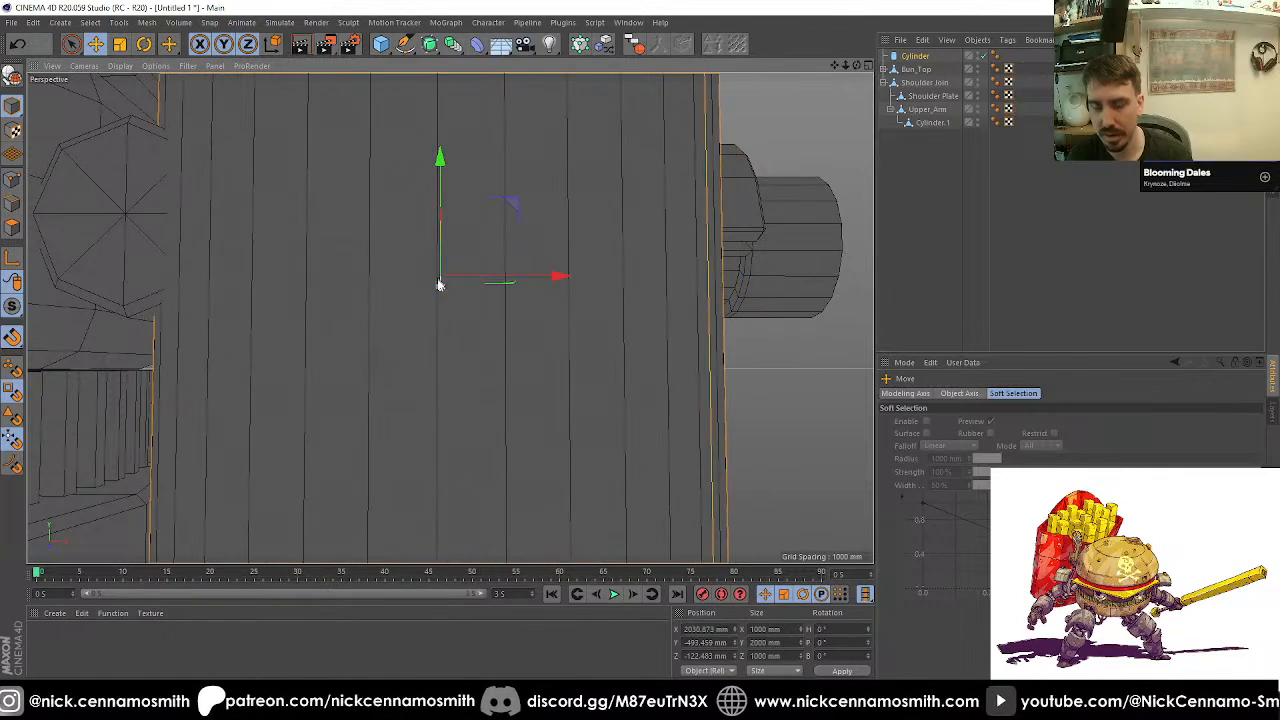
key("t")
left_click_drag(549, 345, 159, 399)
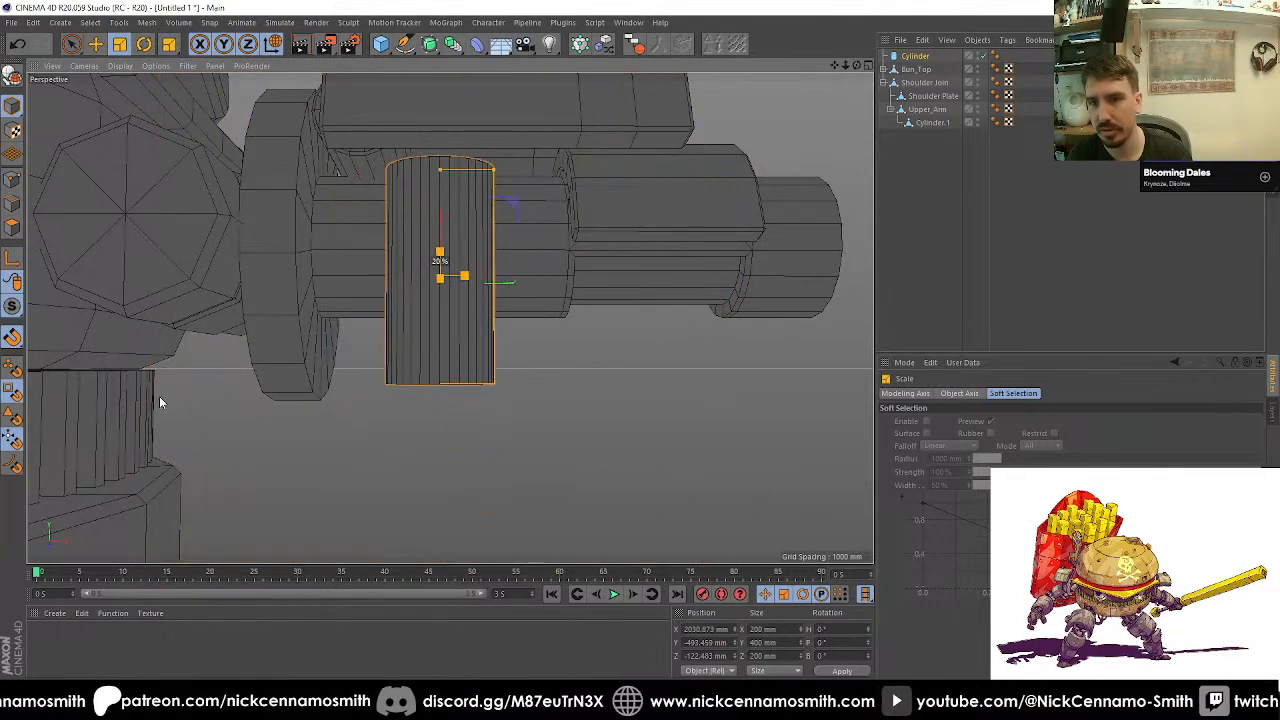
key("r")
left_click_drag(578, 455, 856, 84, "shift")
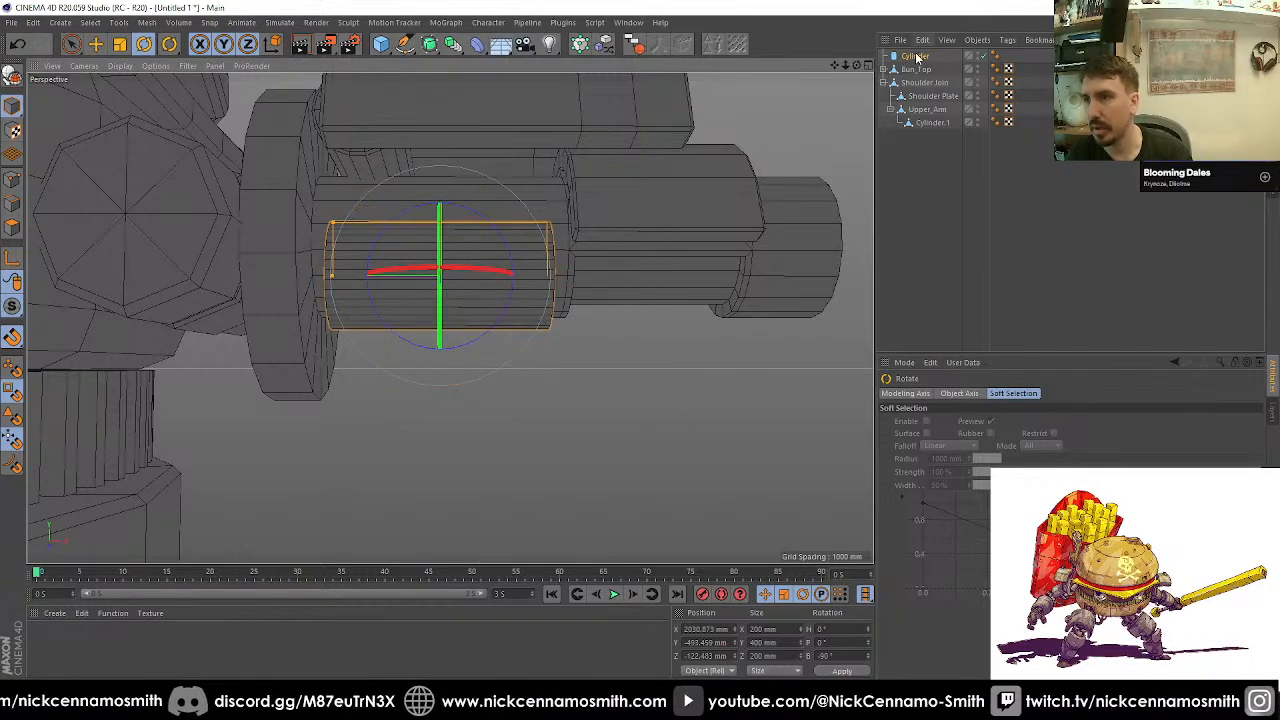
Step: Set the new cylinder's rotation segments to 18 and reduce its radius to about 53.7 mm
left_click(915, 56)
left_click(972, 450)
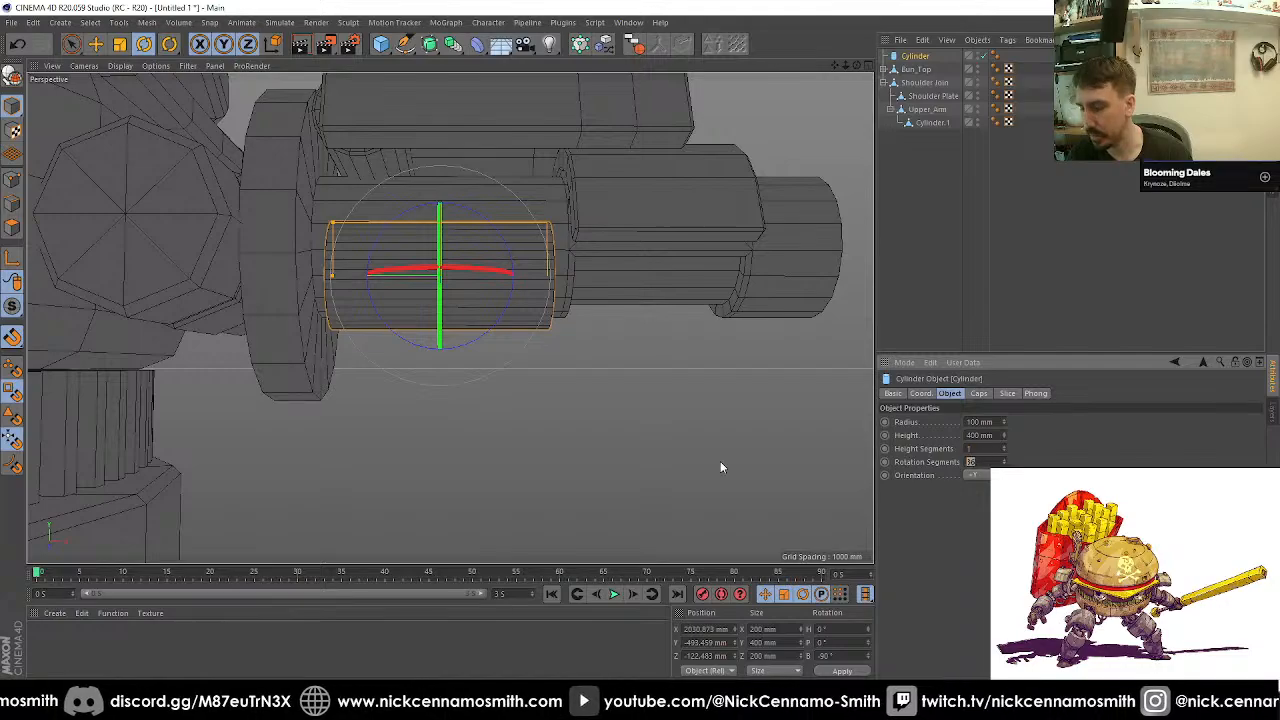
type("18")
key("Return")
left_click_drag(719, 458, 612, 214, "alt")
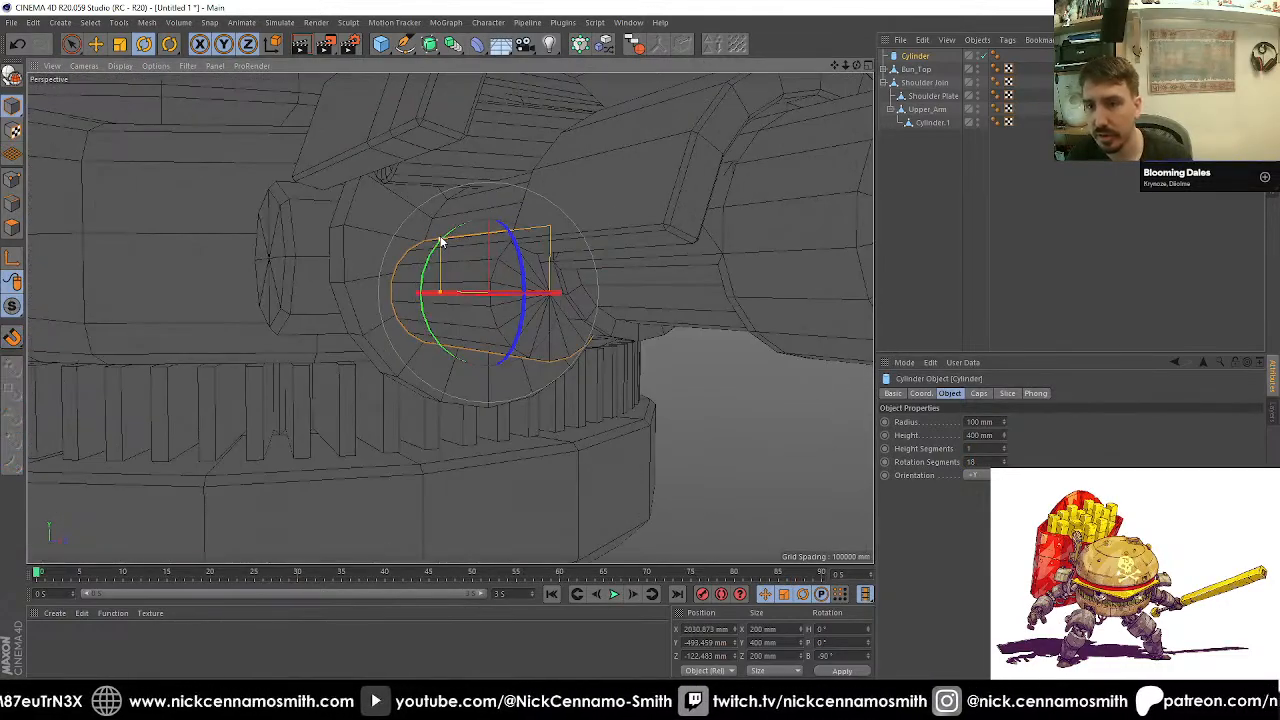
left_click_drag(441, 240, 499, 333)
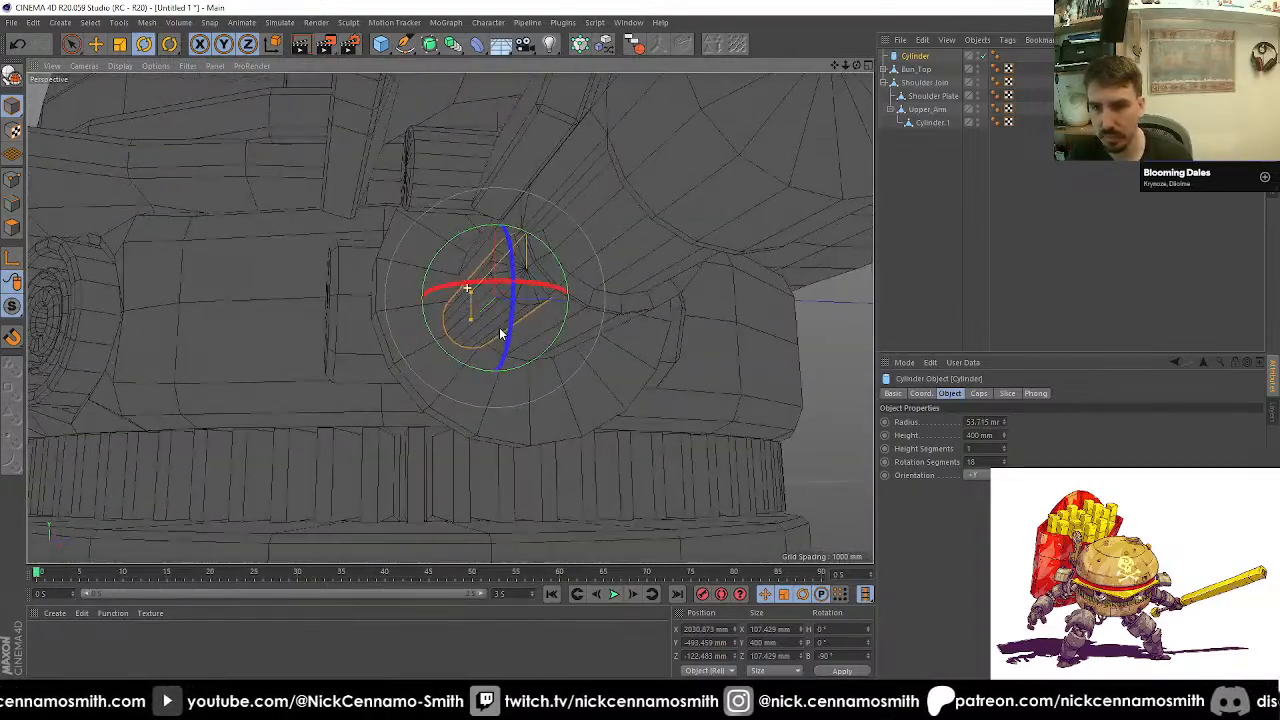
Step: Duplicate the thin cylinder, place the copy lower beside it, and enlarge it to about 140 mm across and 428 mm long
key("e")
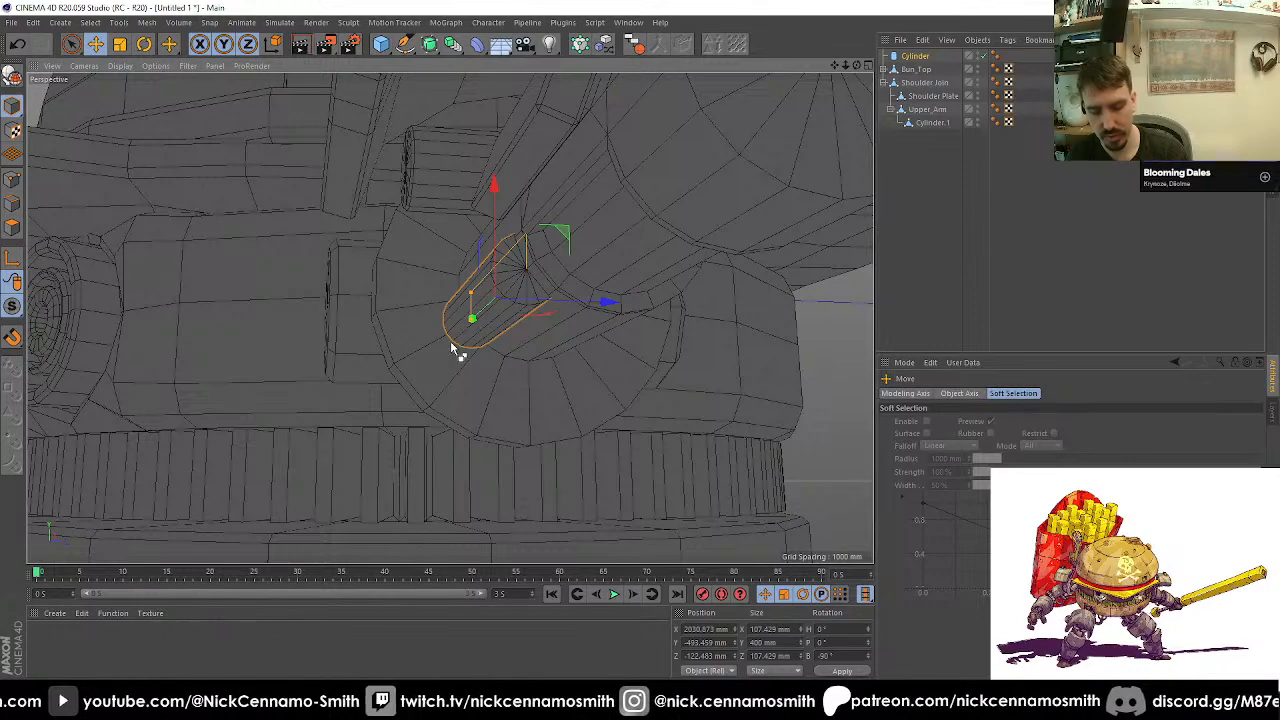
key("ctrl+c")
key("ctrl+v")
left_click_drag(591, 343, 527, 340, "alt")
key("t")
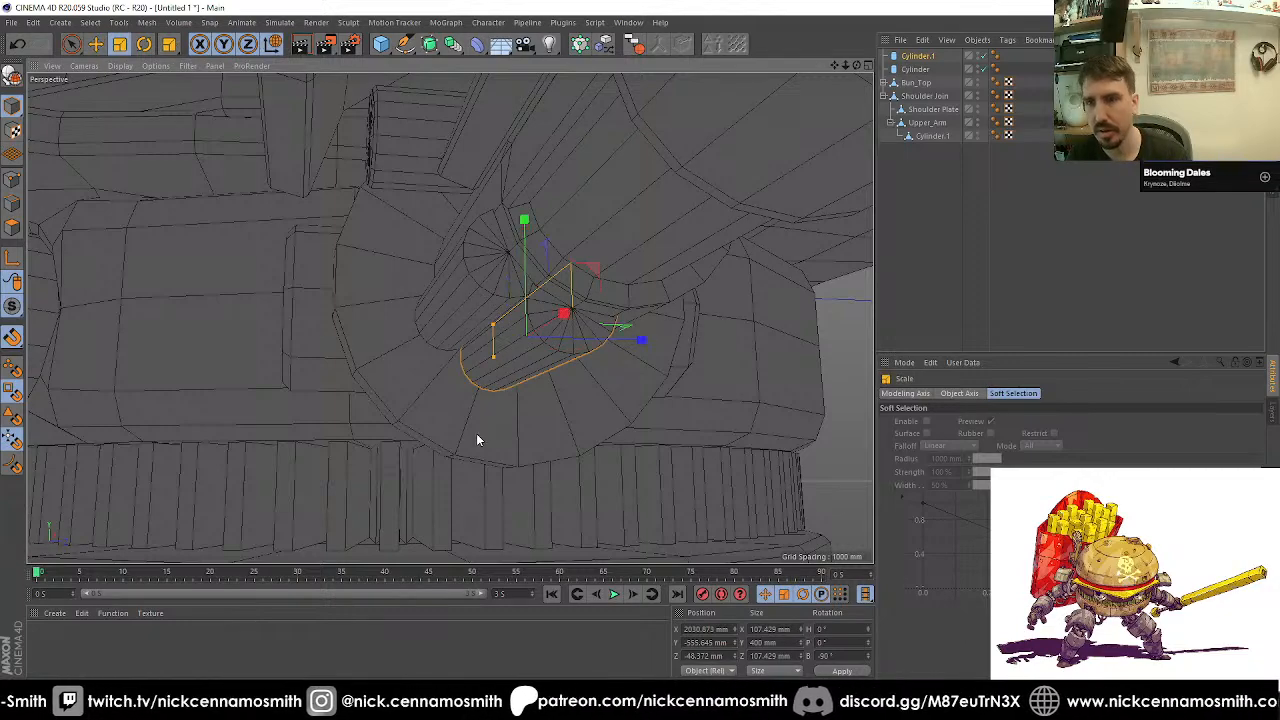
left_click_drag(480, 437, 600, 363)
left_click_drag(600, 363, 237, 330, "alt")
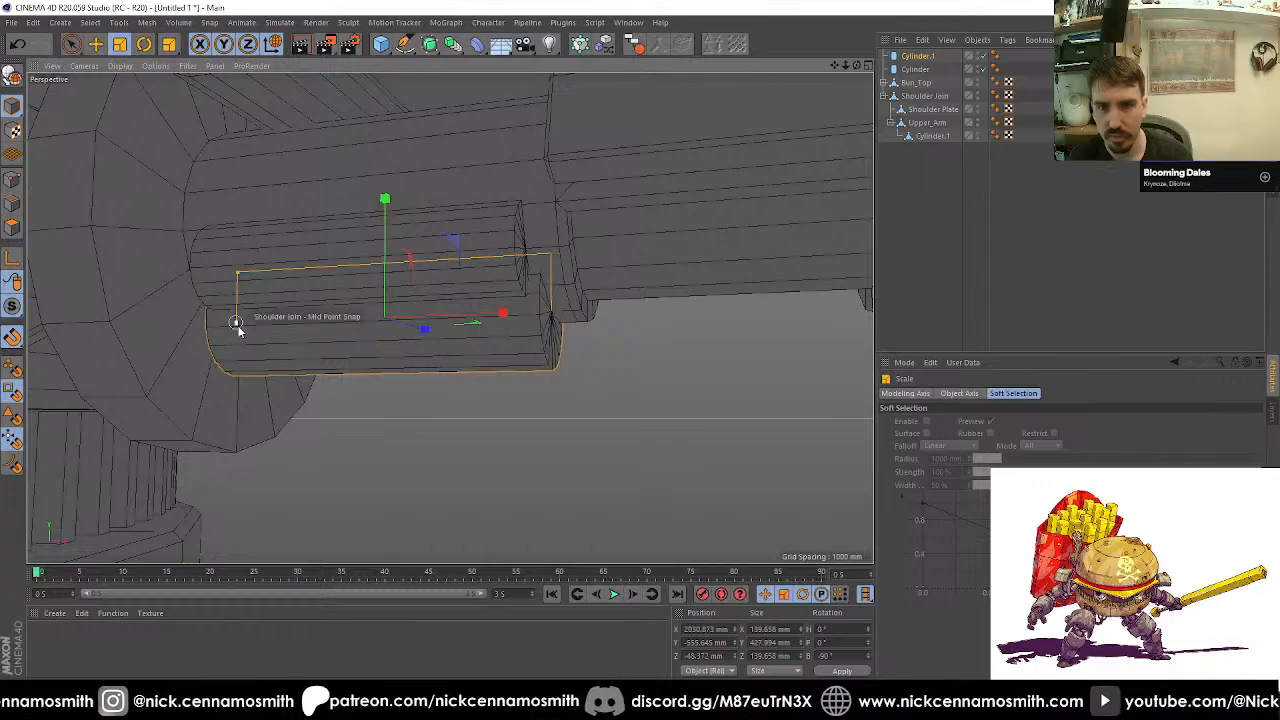
Step: Inspect the two cylinders from several angles and frame the arm's cross-section in the Right view
left_click_drag(362, 330, 469, 363, "alt")
scroll(464, 230, "down", 5)
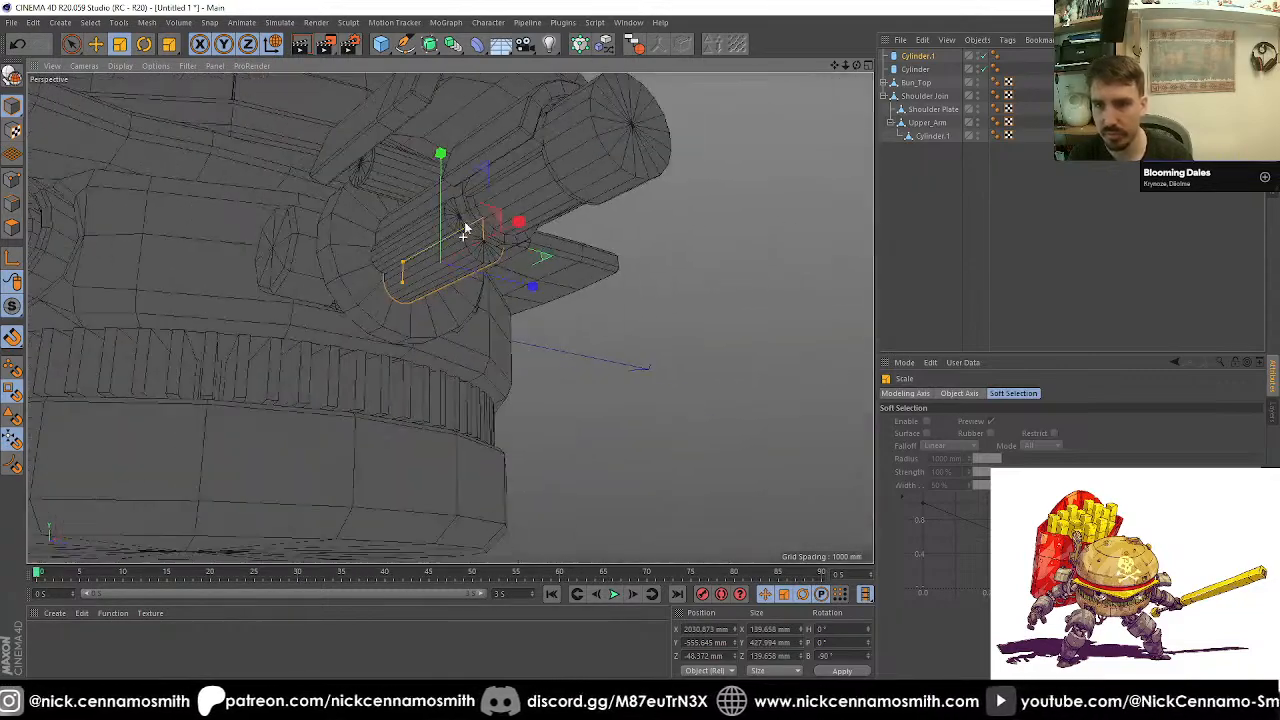
left_click_drag(463, 199, 474, 308, "alt")
scroll(470, 303, "up", 3)
key("F3")
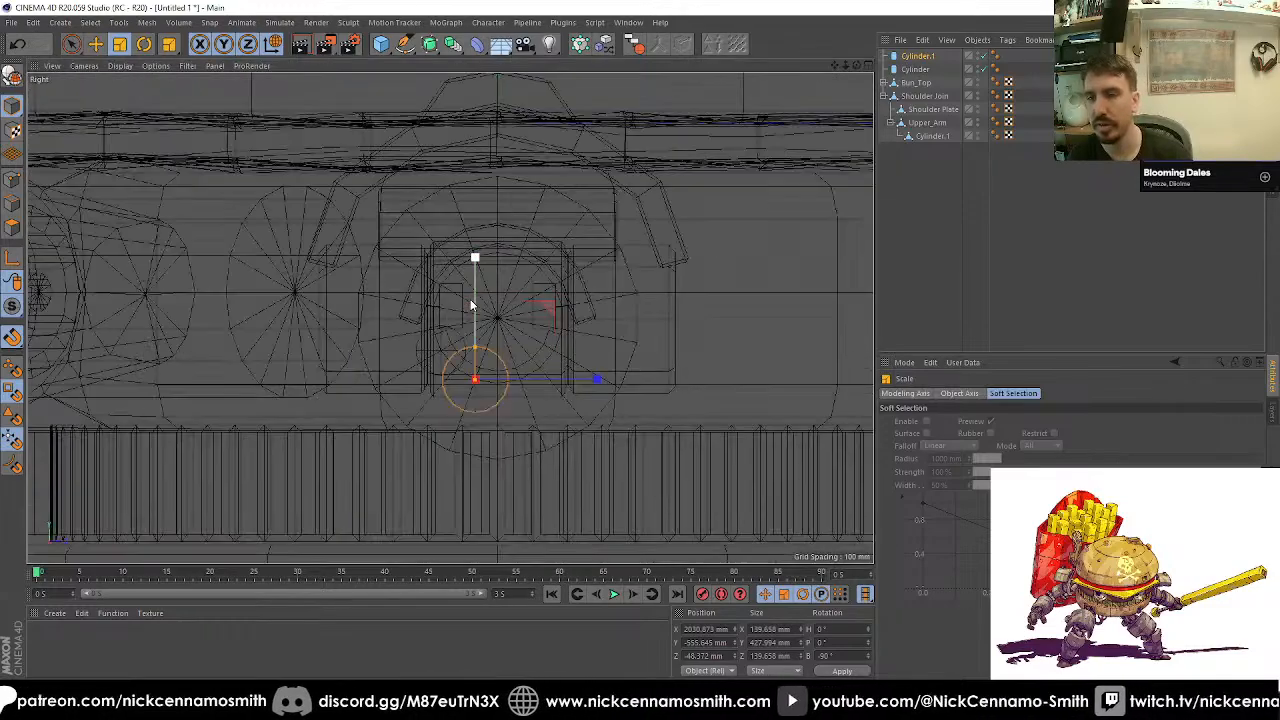
scroll(470, 303, "down", 5)
scroll(472, 306, "up", 4)
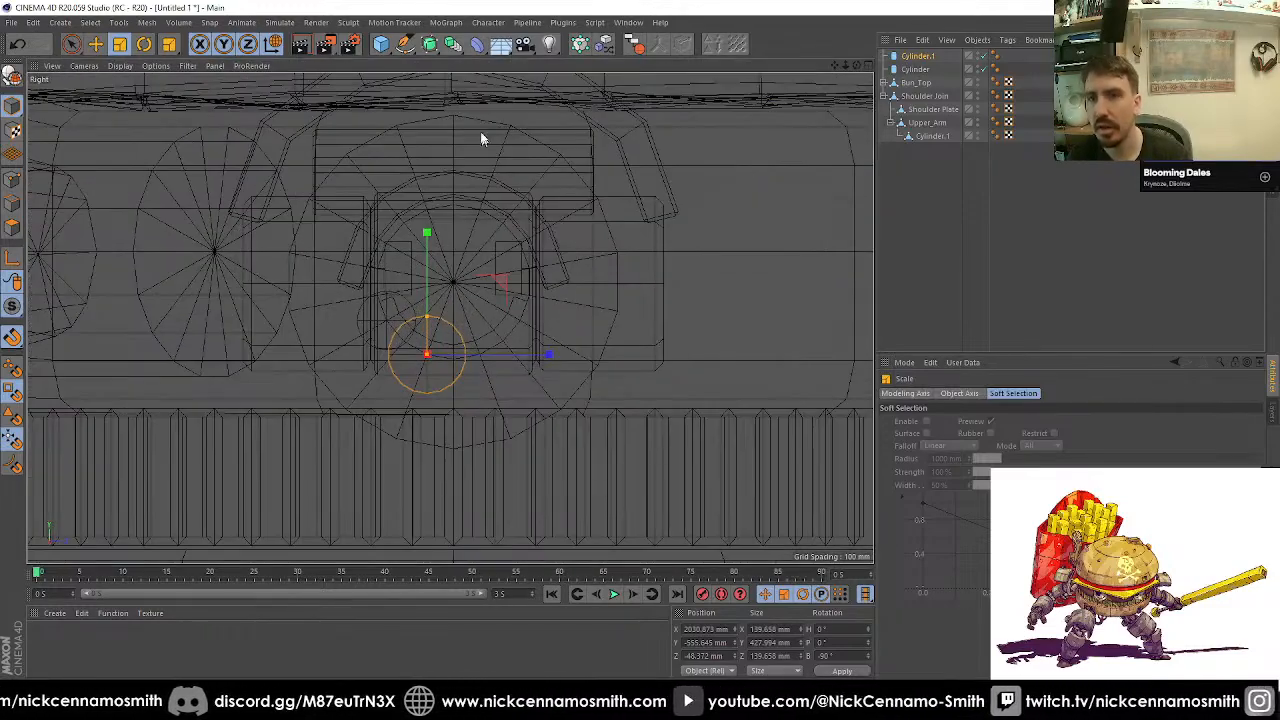
left_click_drag(404, 44, 463, 62)
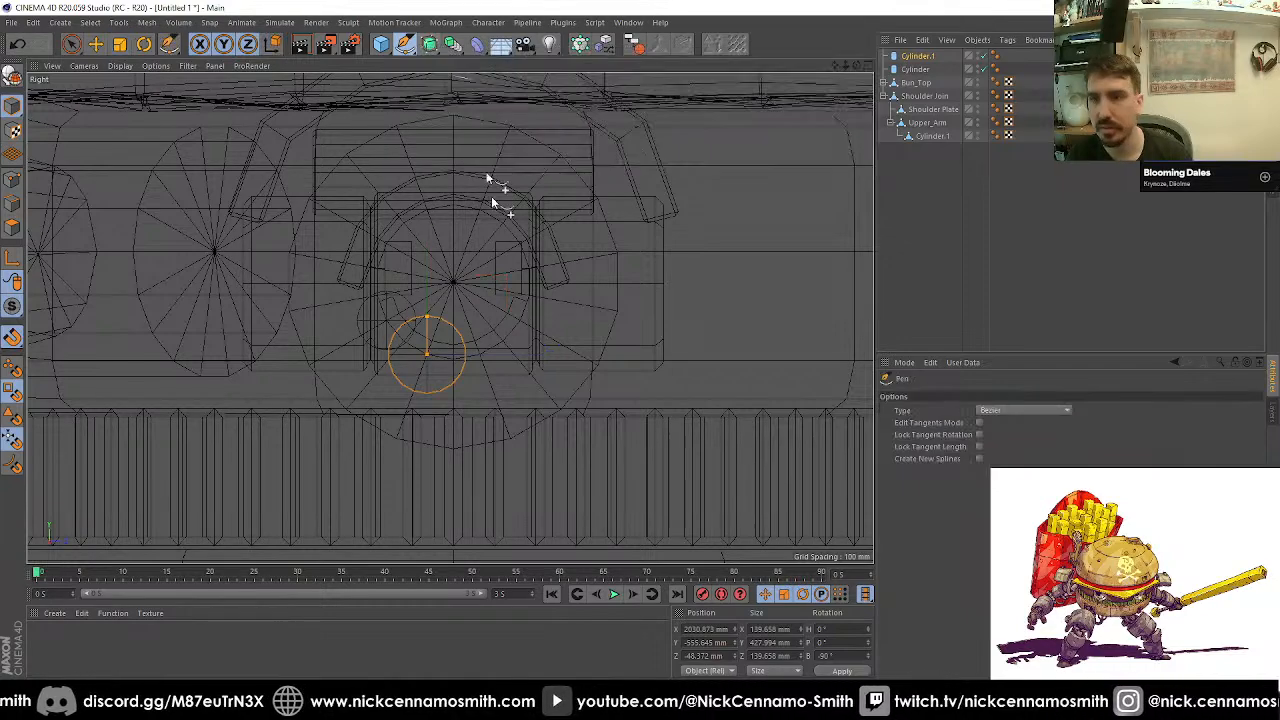
left_click(501, 341)
key("shift+s")
key("ctrl+z")
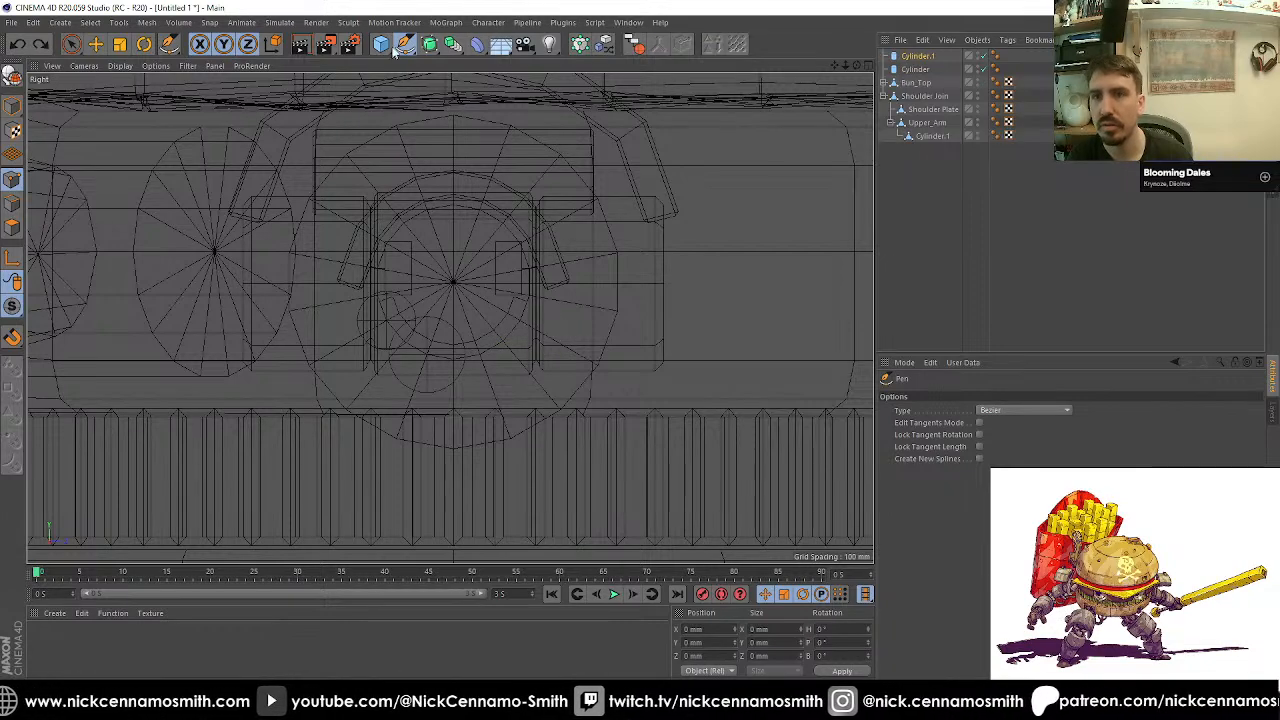
Step: Sketch four separate freehand curved splines with the Sketch tool around one side of the upper arm's cross-section
left_click_drag(404, 44, 474, 104)
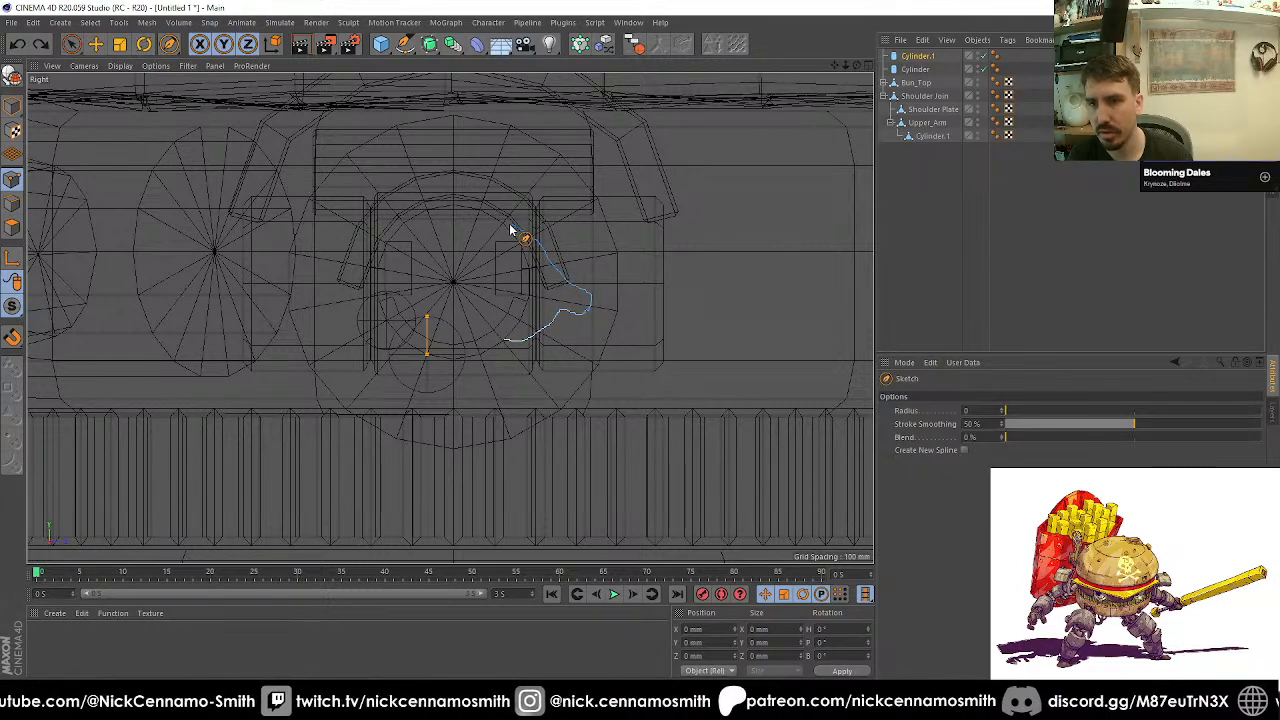
left_click_drag(510, 230, 512, 232)
left_click(911, 220)
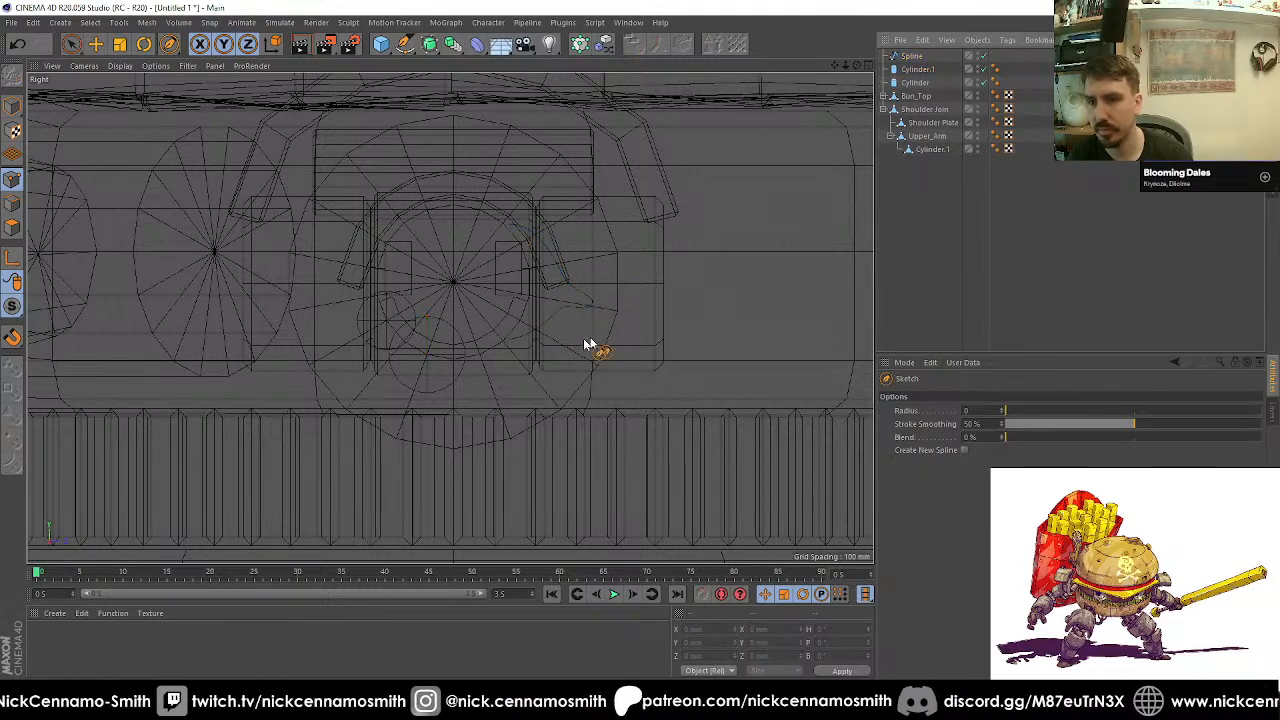
left_click_drag(516, 326, 537, 318)
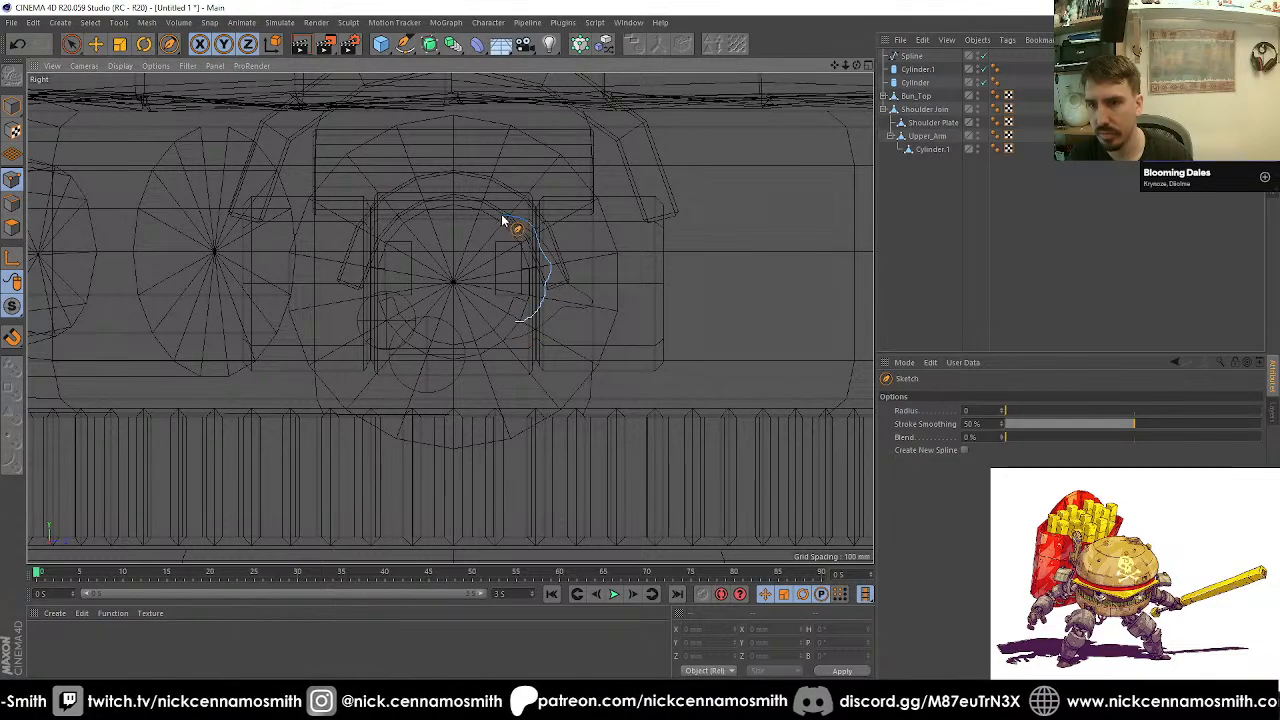
left_click_drag(503, 220, 500, 225)
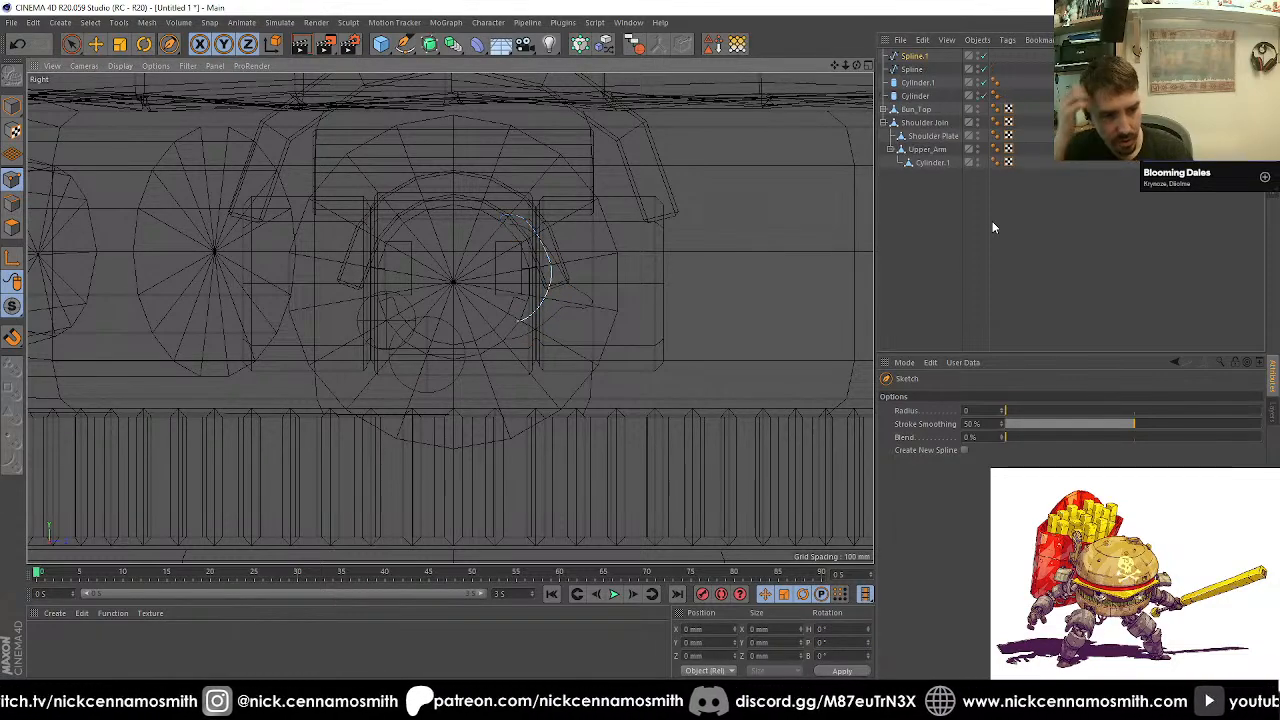
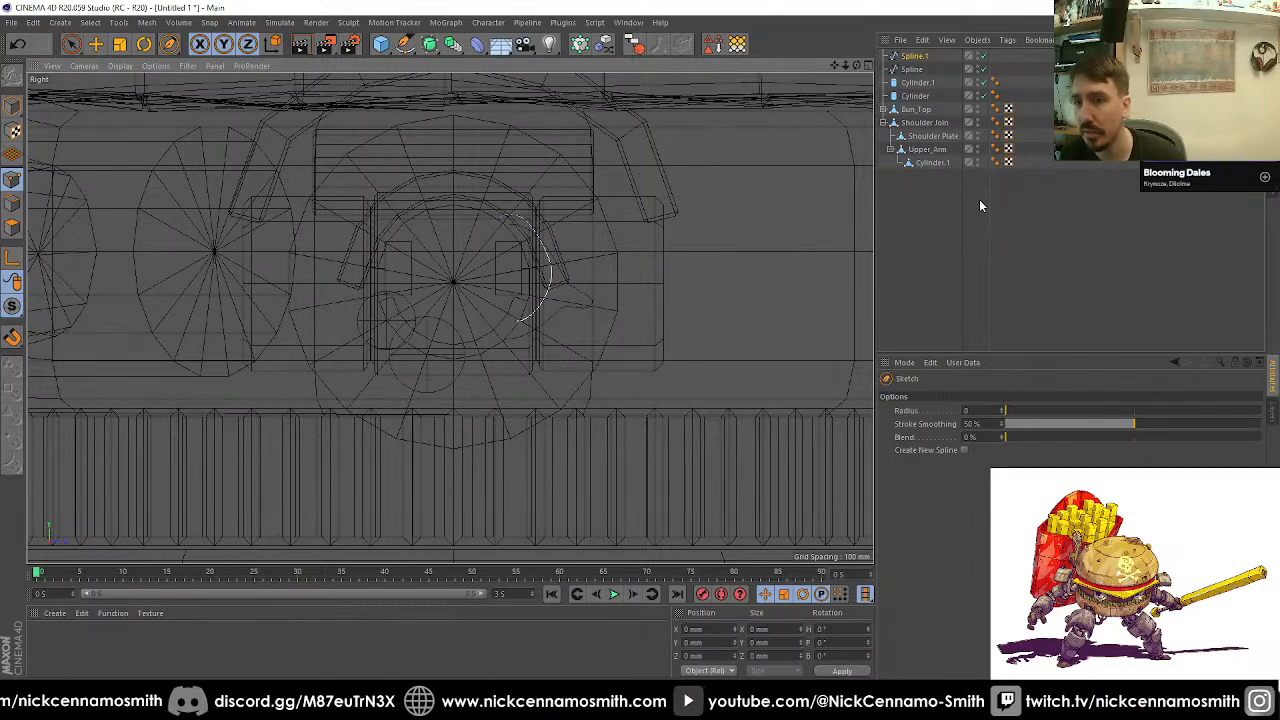
left_click(942, 227)
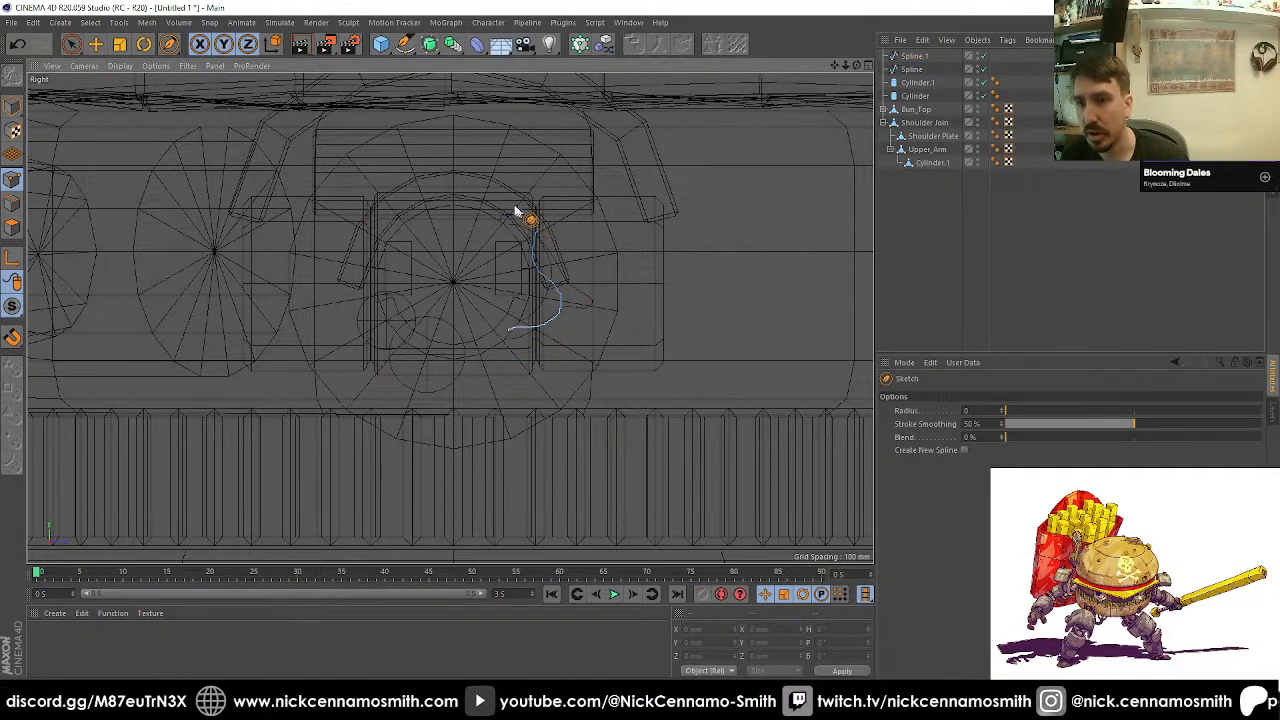
left_click_drag(470, 216, 472, 208)
left_click(884, 198)
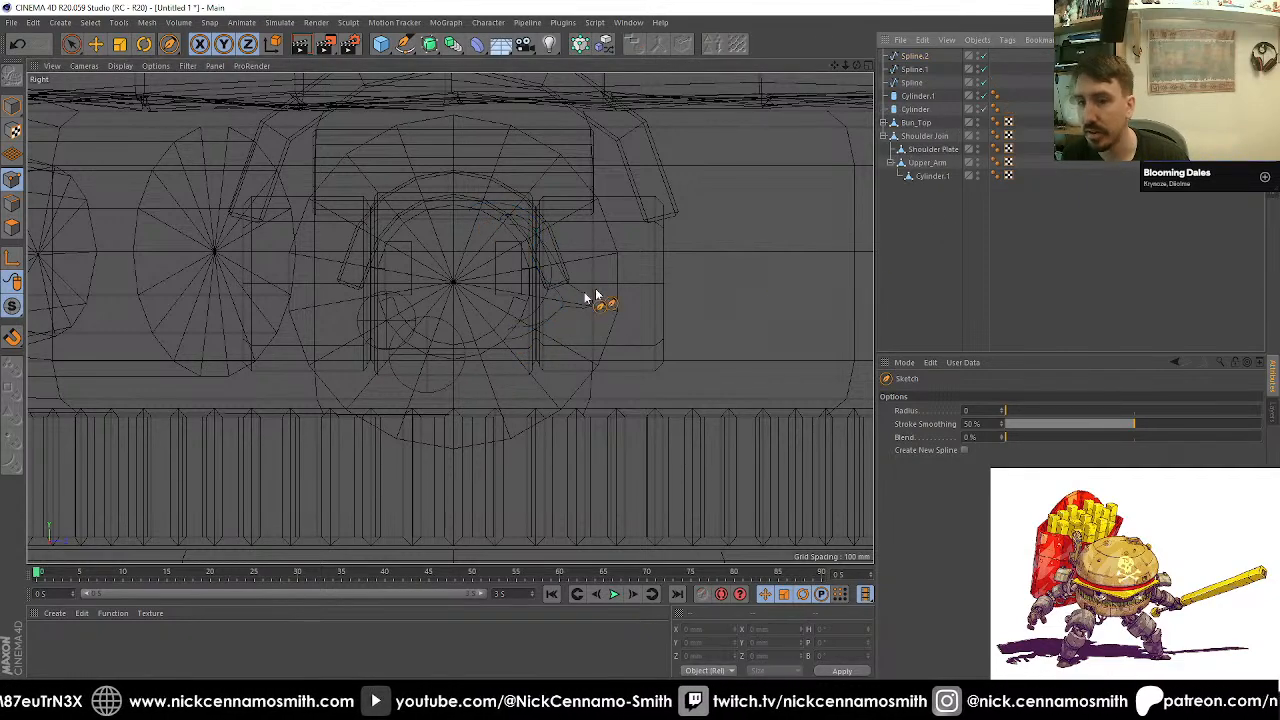
left_click_drag(470, 358, 503, 358)
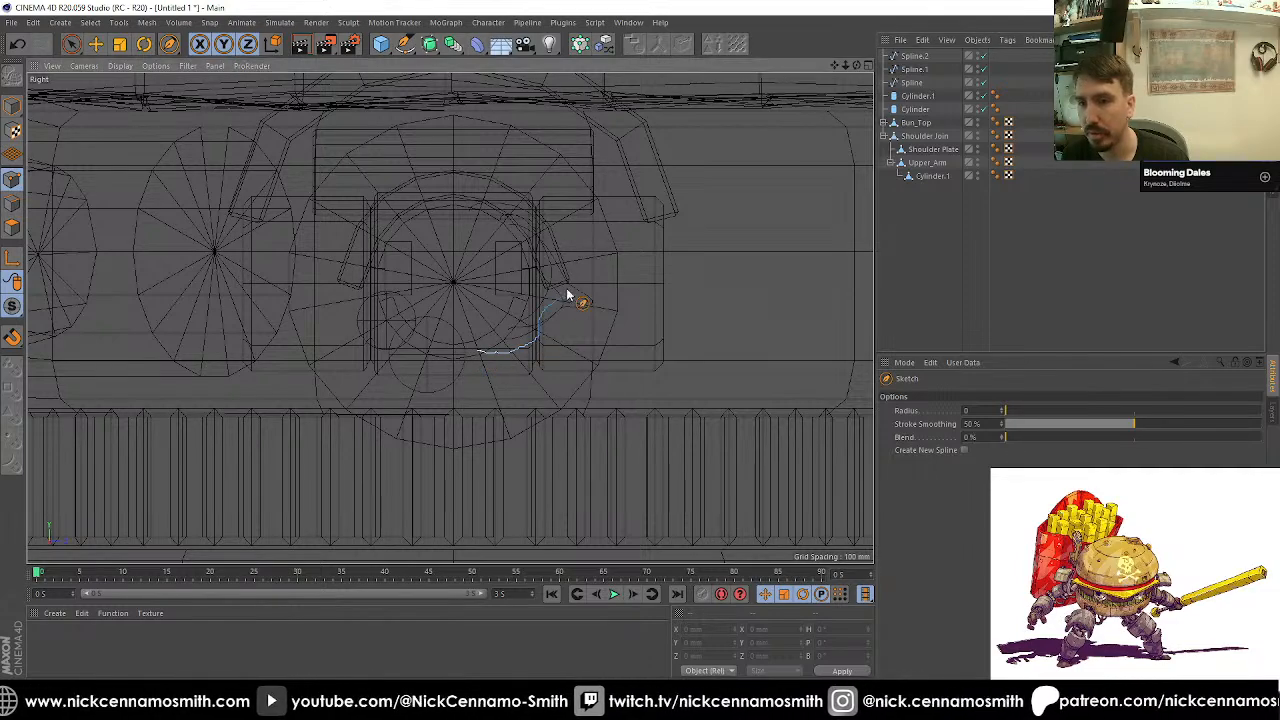
left_click_drag(494, 212, 497, 210)
Step: Select all four splines and move them together along X onto the upper arm's inner shaft, to about 2050 mm
middle_click(816, 161)
middle_click(430, 280)
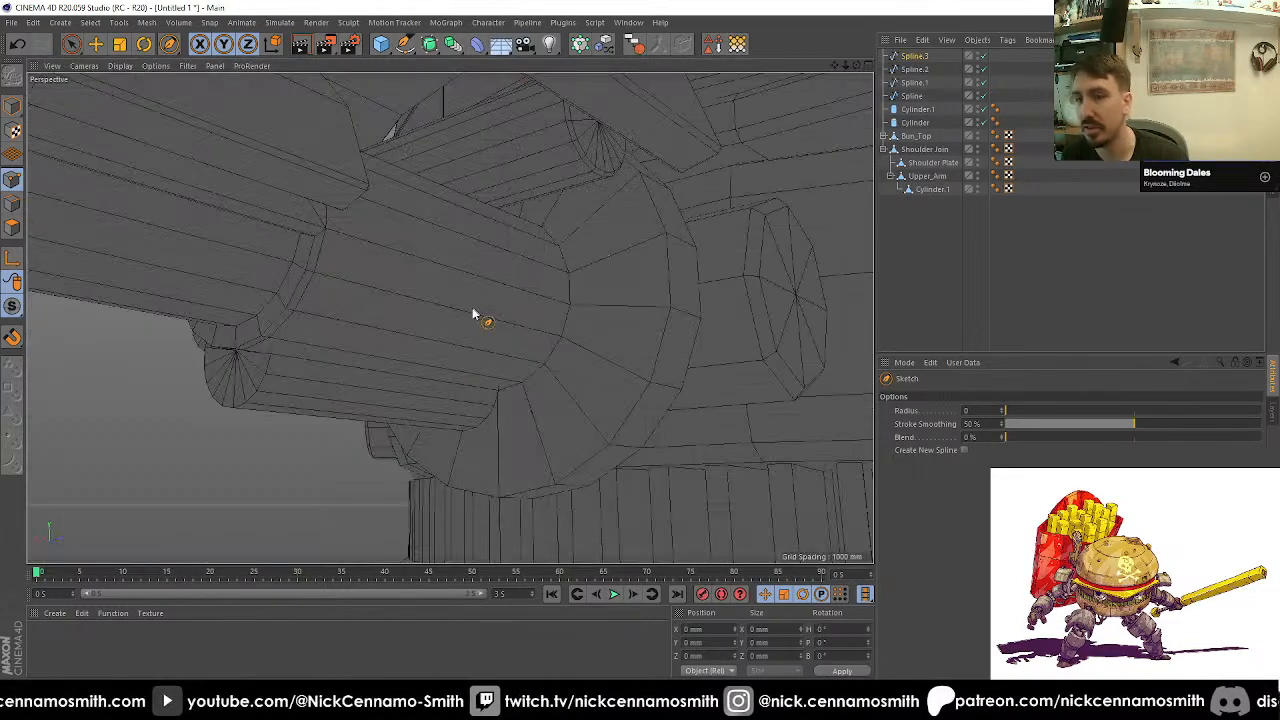
left_click_drag(473, 309, 582, 292, "alt")
scroll(561, 281, "down", 4)
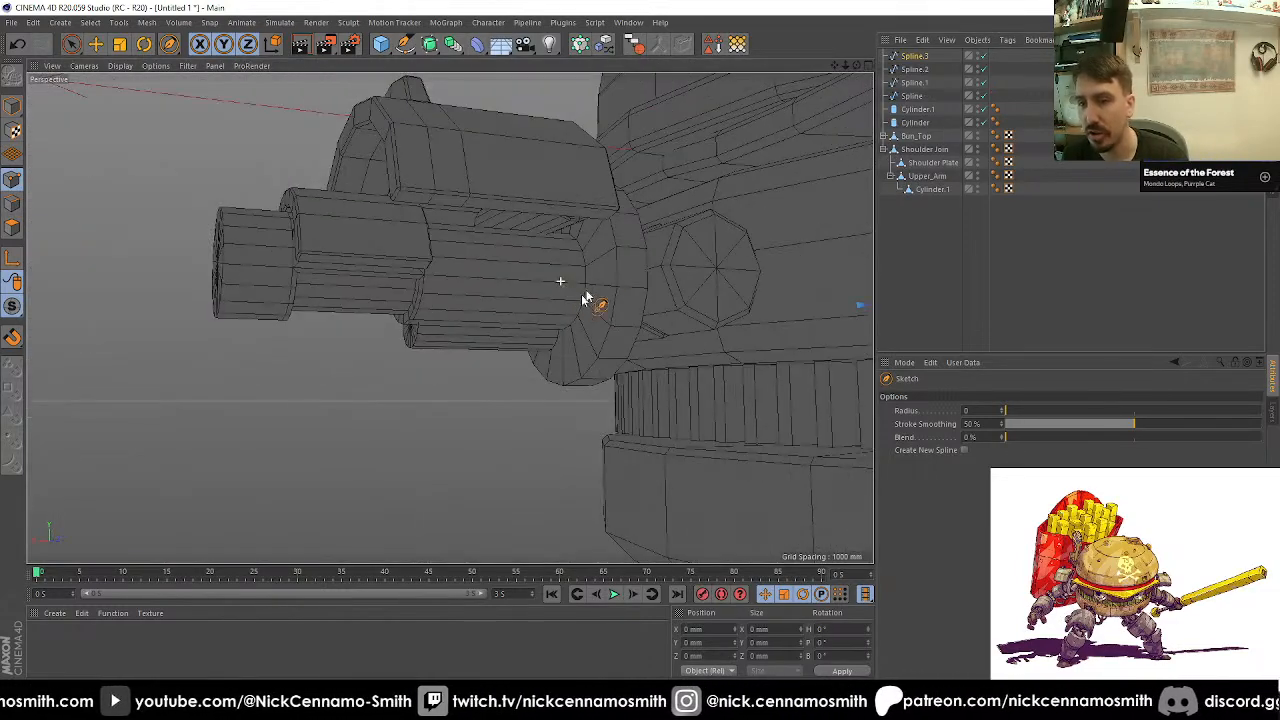
left_click(911, 58)
left_click(912, 96, "shift")
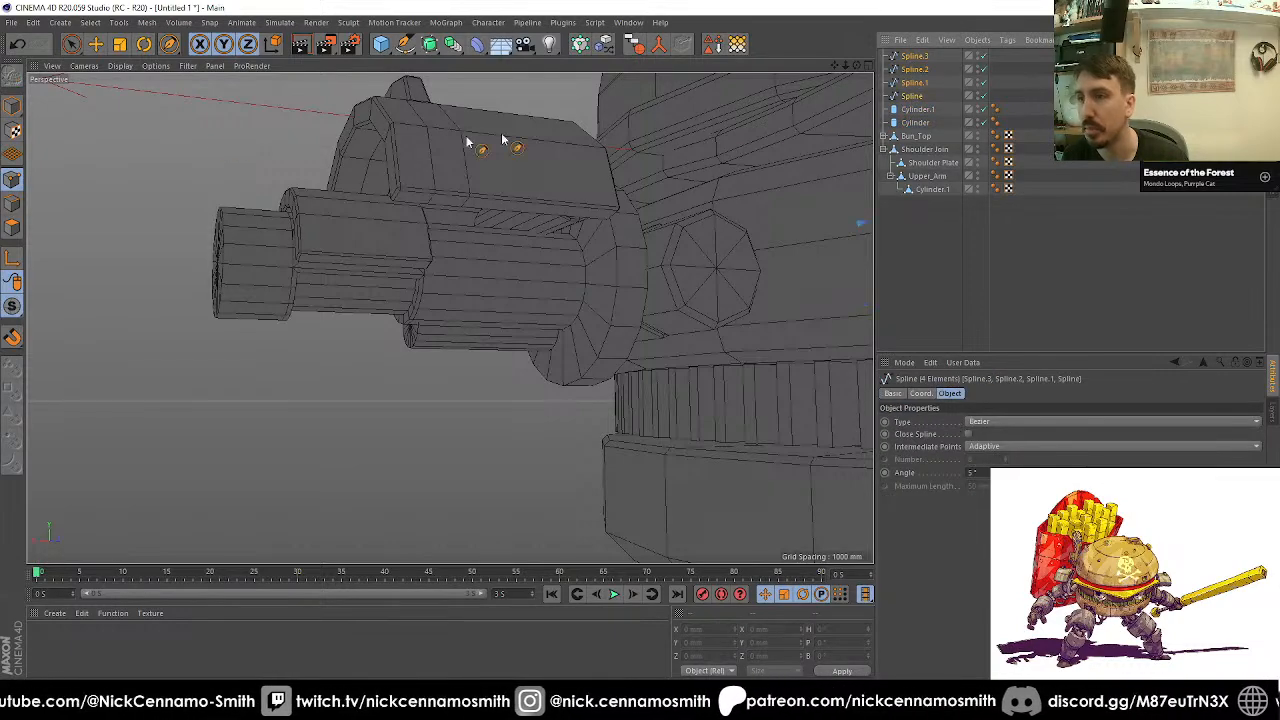
left_click(13, 105)
left_click(96, 44)
scroll(700, 314, "down", 2)
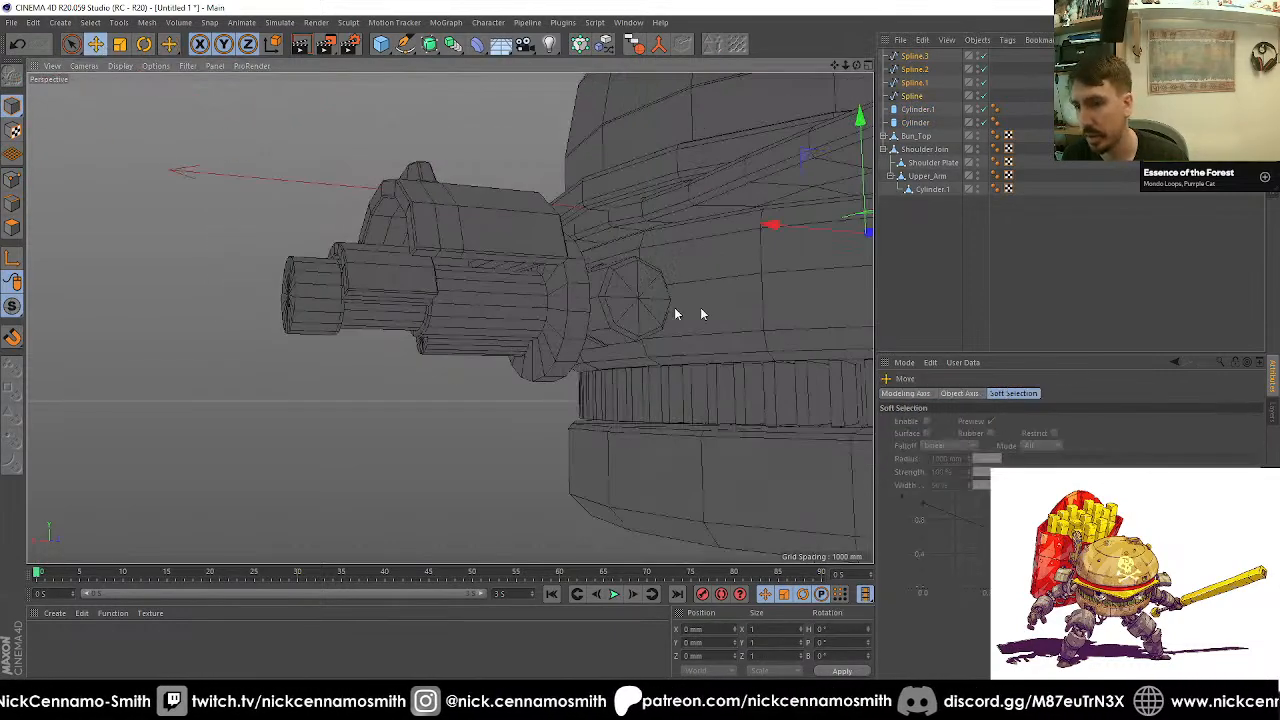
left_click_drag(770, 229, 487, 305)
scroll(460, 270, "up", 3)
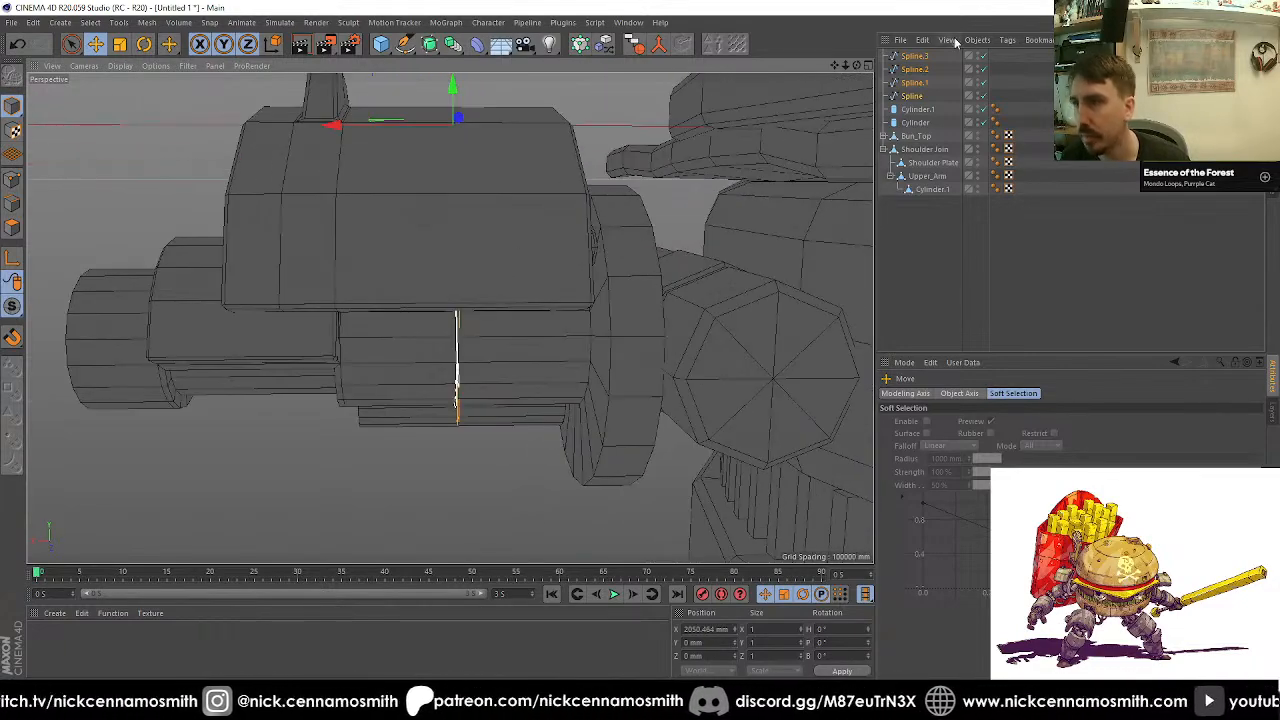
Step: Offset individual splines along X to stagger them along the shaft, and reselect all four
left_click_drag(345, 130, 406, 131)
left_click(928, 94)
left_click_drag(537, 265, 337, 370, "alt")
left_click_drag(335, 305, 620, 300, "alt")
left_click(911, 55, "shift")
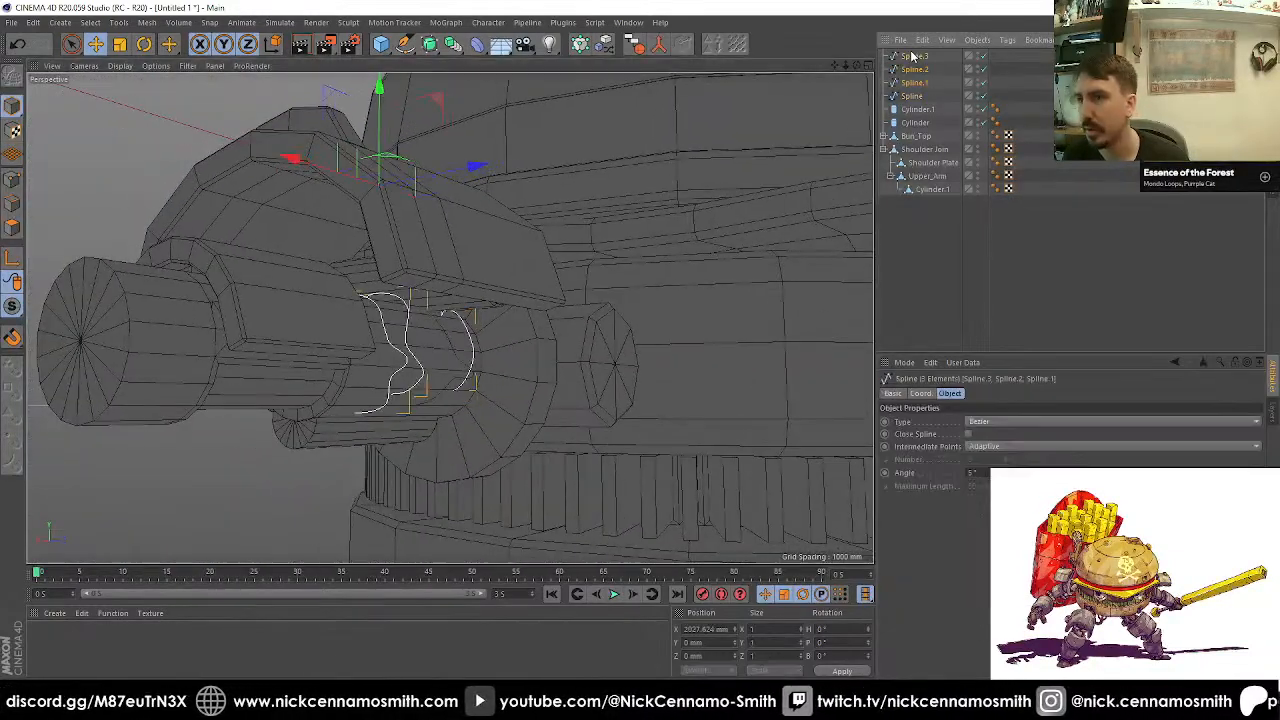
left_click(914, 97)
left_click(920, 57, "shift")
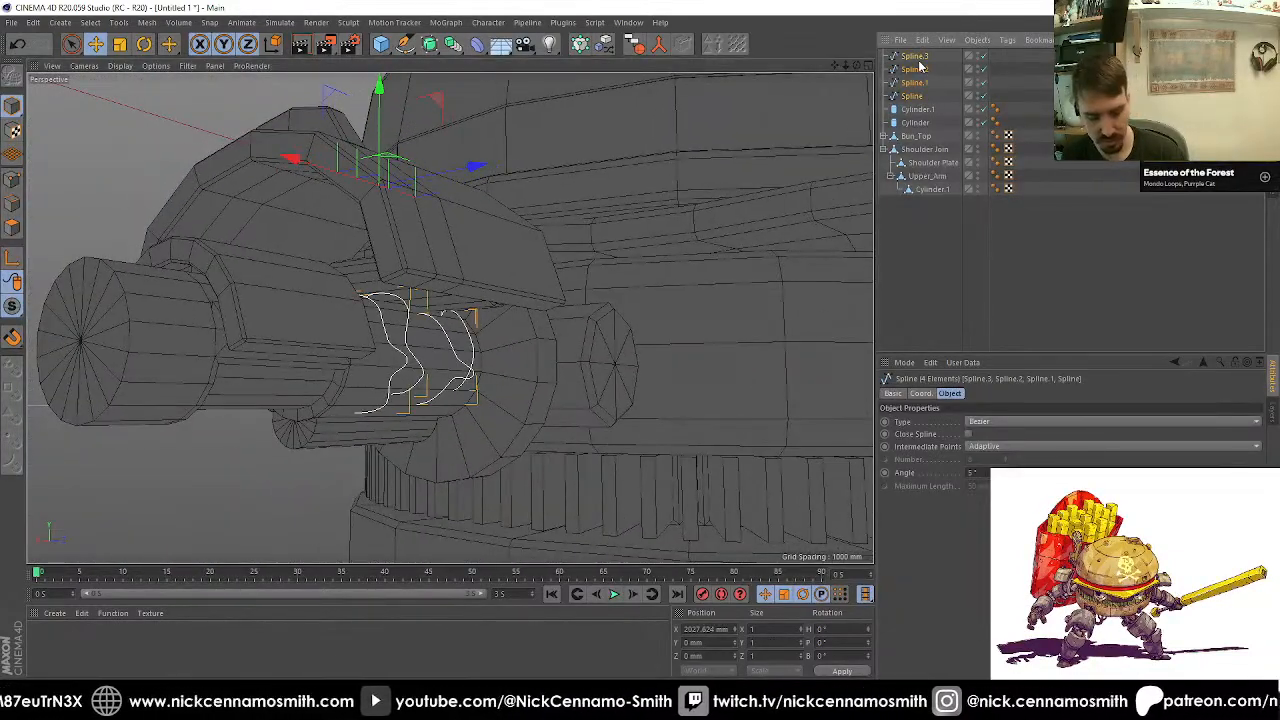
Step: Merge the four cable splines into one object and put it in a Sweep with a new Circle as the profile
left_click(660, 44)
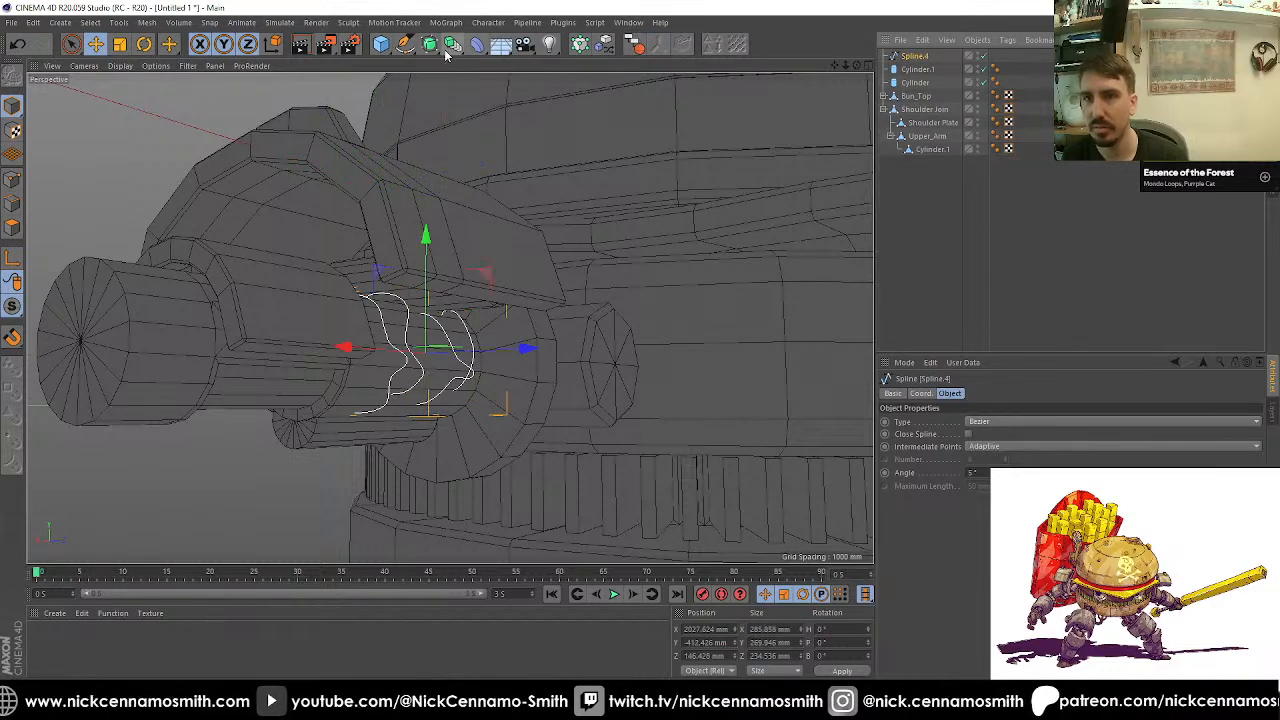
left_click_drag(447, 45, 503, 118, "alt")
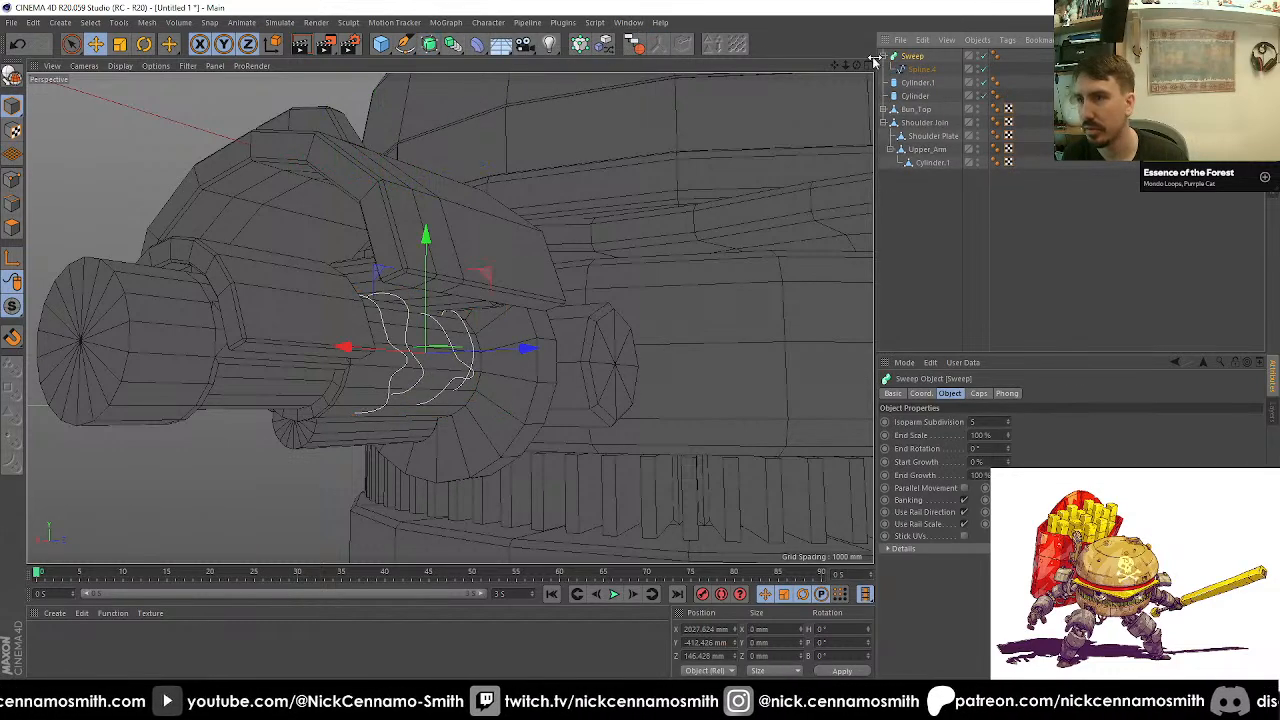
left_click_drag(411, 44, 562, 84)
left_click_drag(922, 76, 918, 72)
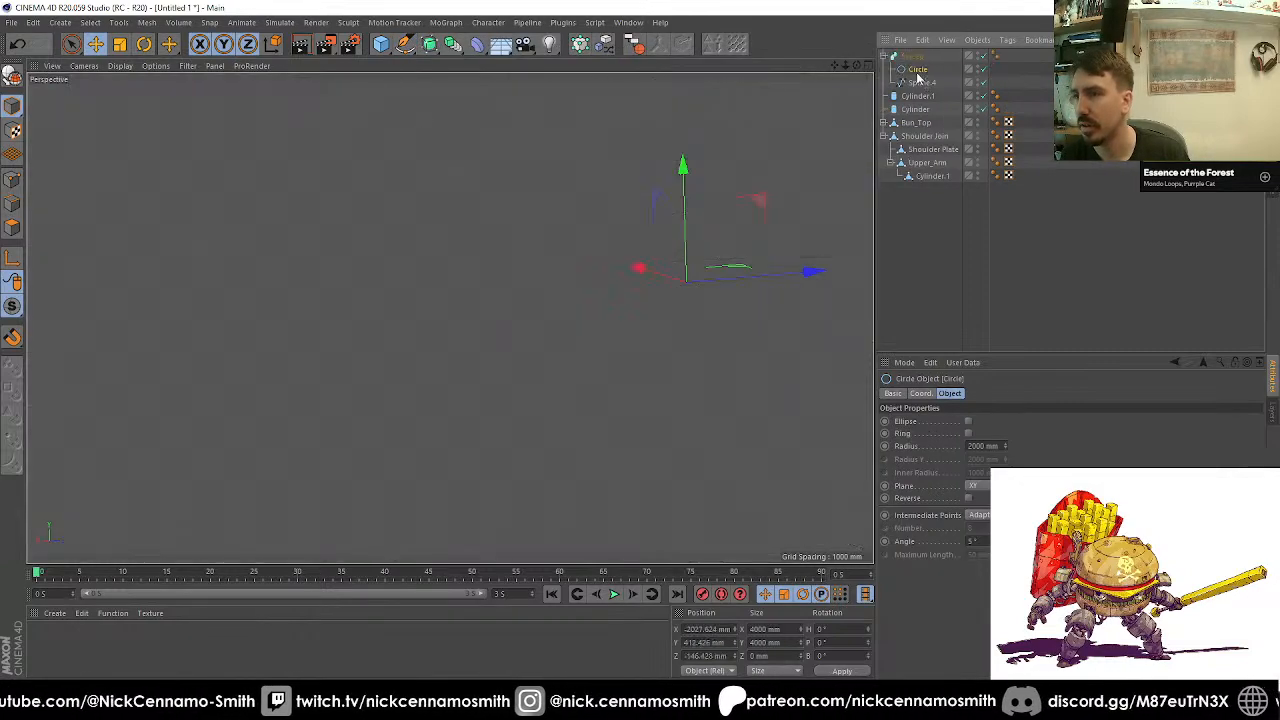
Step: Try a 20 mm radius on the Sweep's Circle profile, and reduce it to 10 mm for thinner cables
left_click(985, 445)
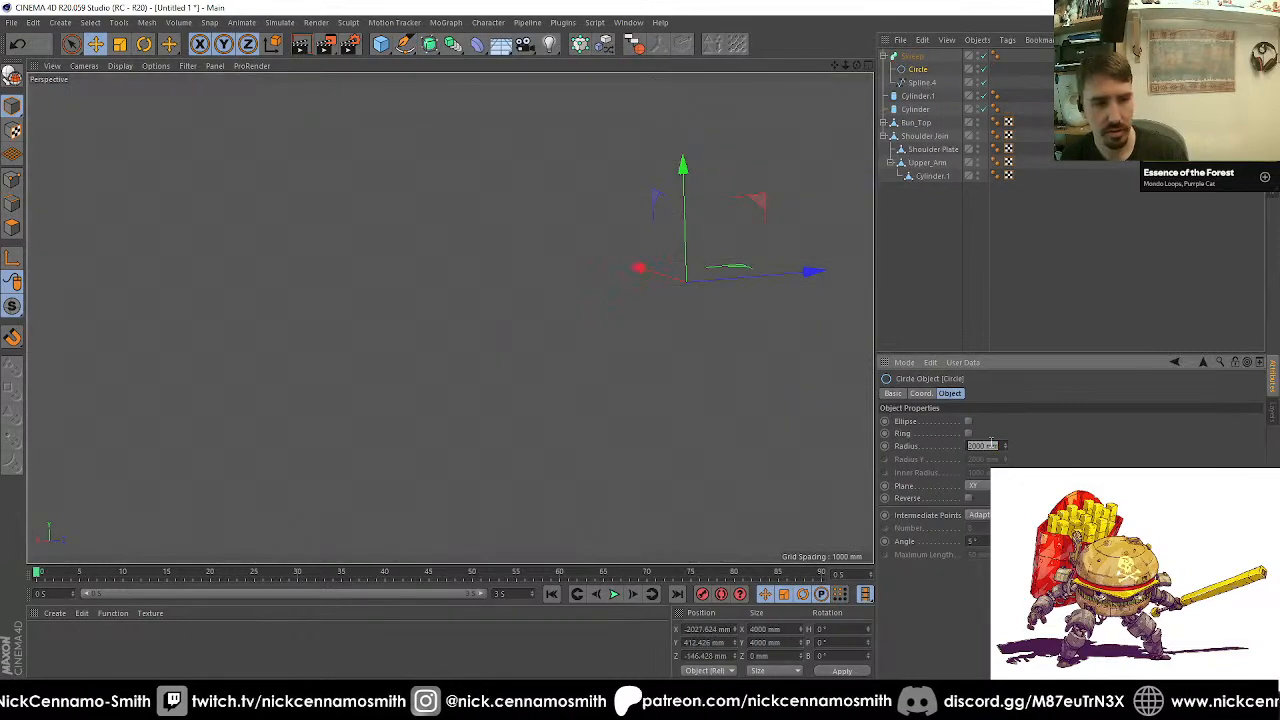
type("20")
key("Return")
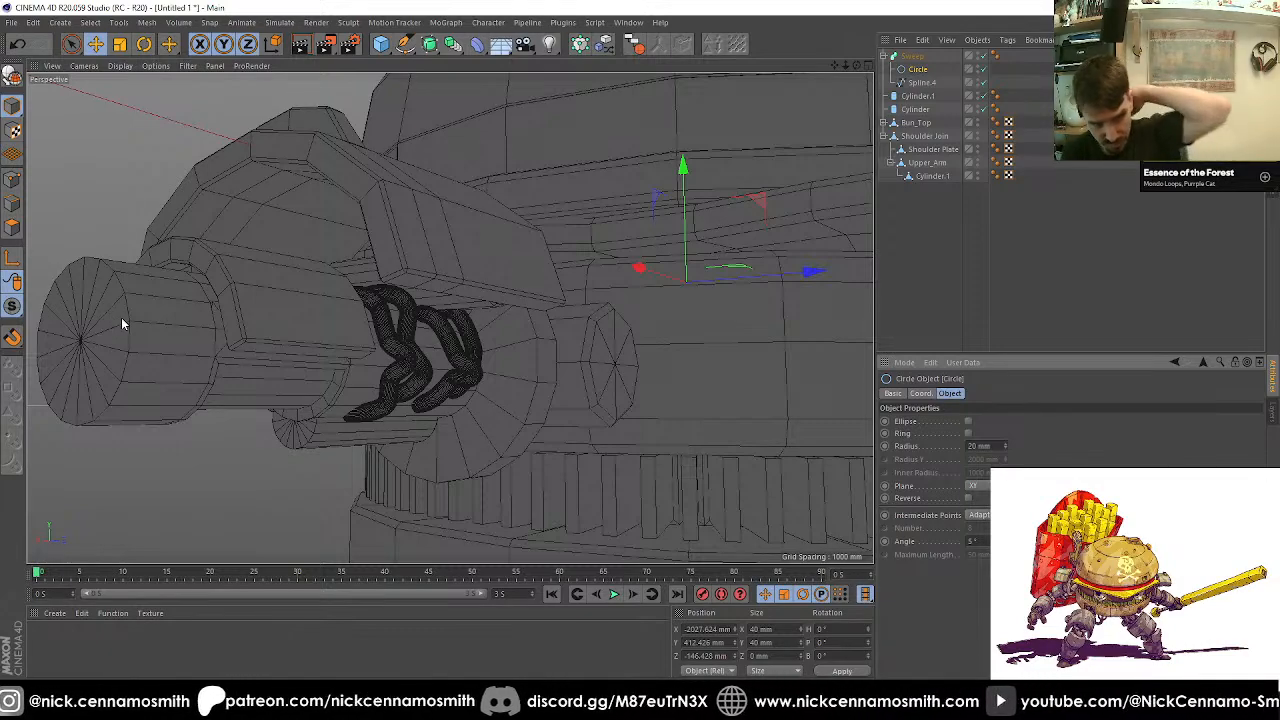
left_click_drag(237, 342, 1031, 6, "alt")
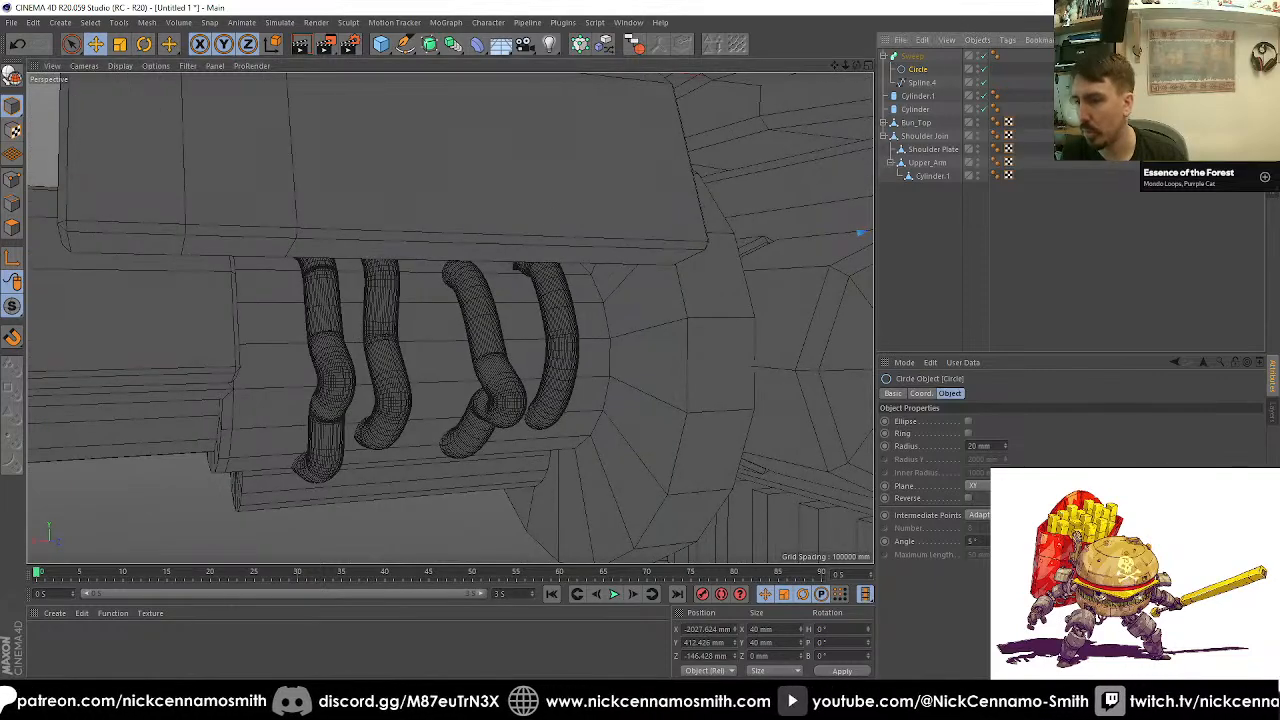
left_click_drag(1004, 445, 876, 444)
type("10")
key("Return")
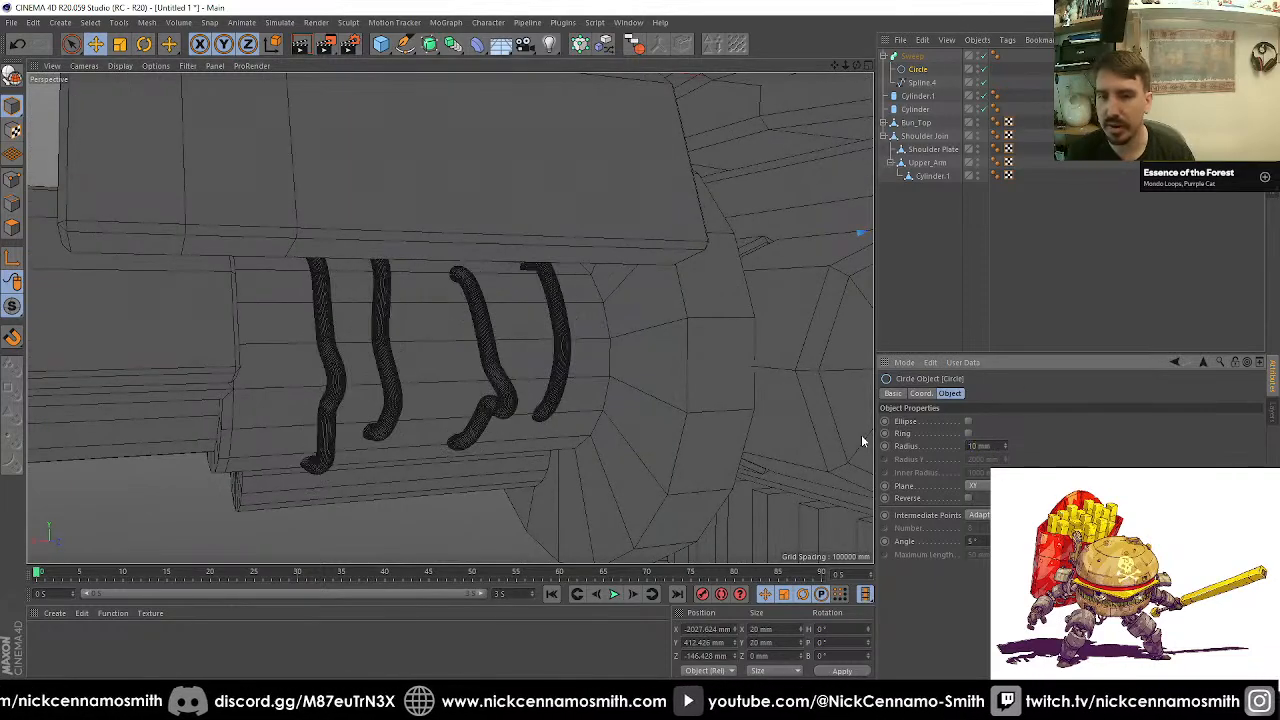
Step: Set the Circle profile's intermediate points to Uniform with a number of 1
left_click(978, 515)
left_click(980, 555)
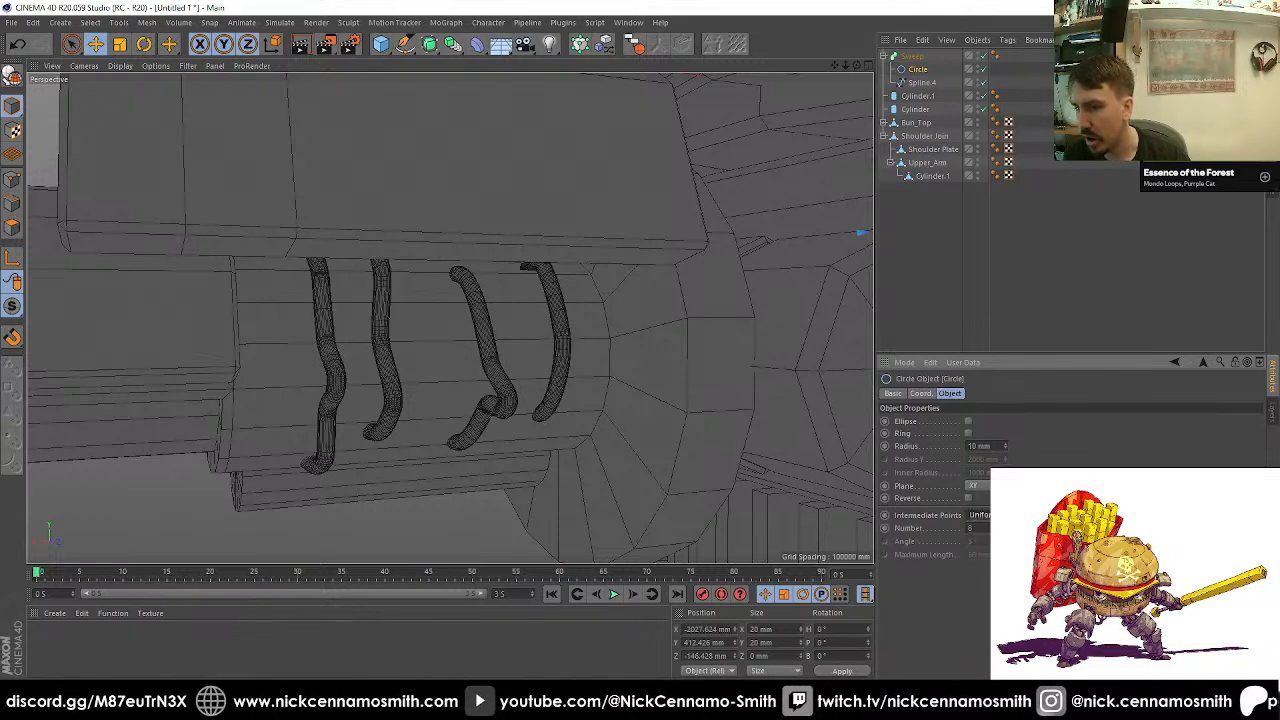
left_click_drag(470, 400, 505, 425, "alt")
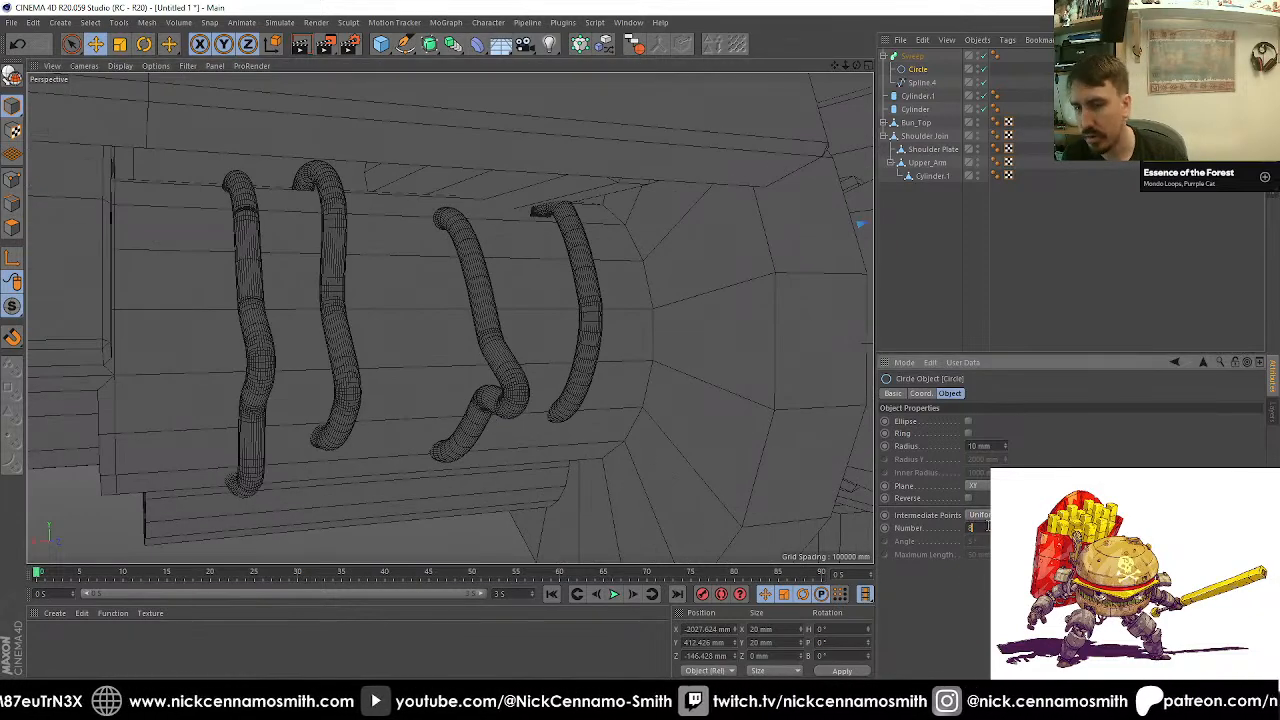
left_click_drag(988, 526, 987, 527)
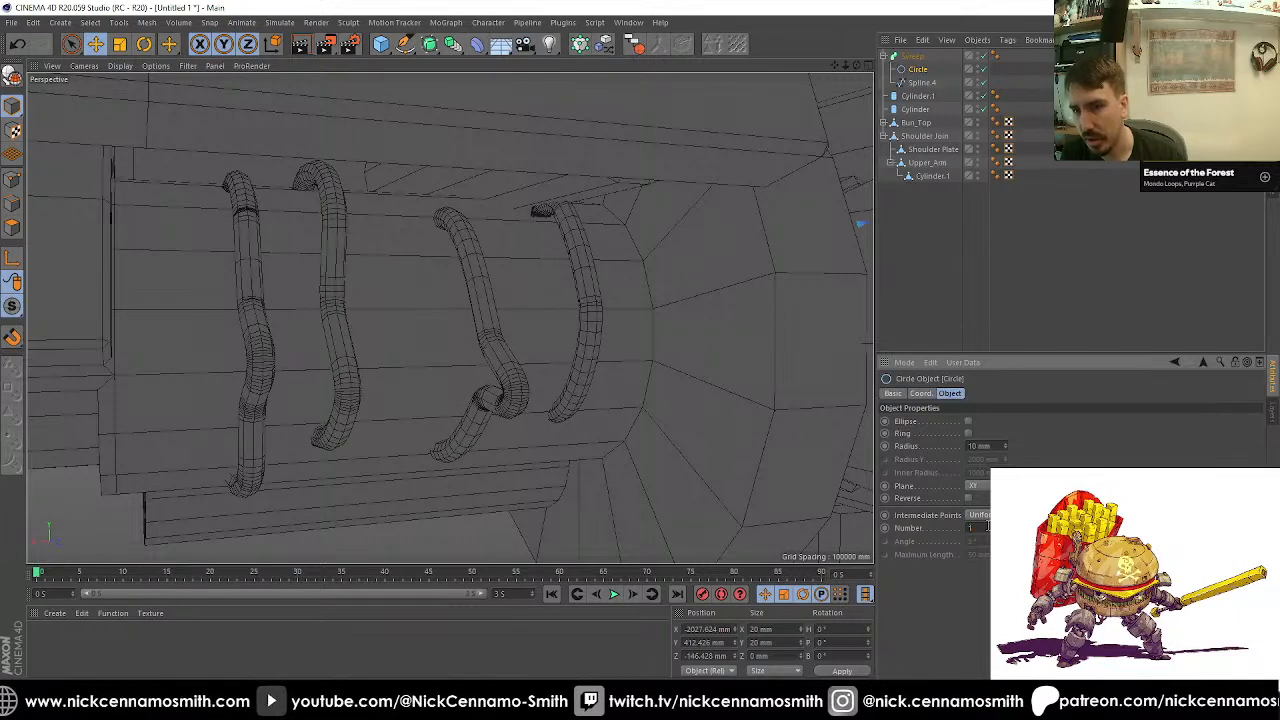
Step: Set the merged cable spline's intermediate points to Uniform with a number of 4
left_click_drag(798, 366, 483, 300, "alt")
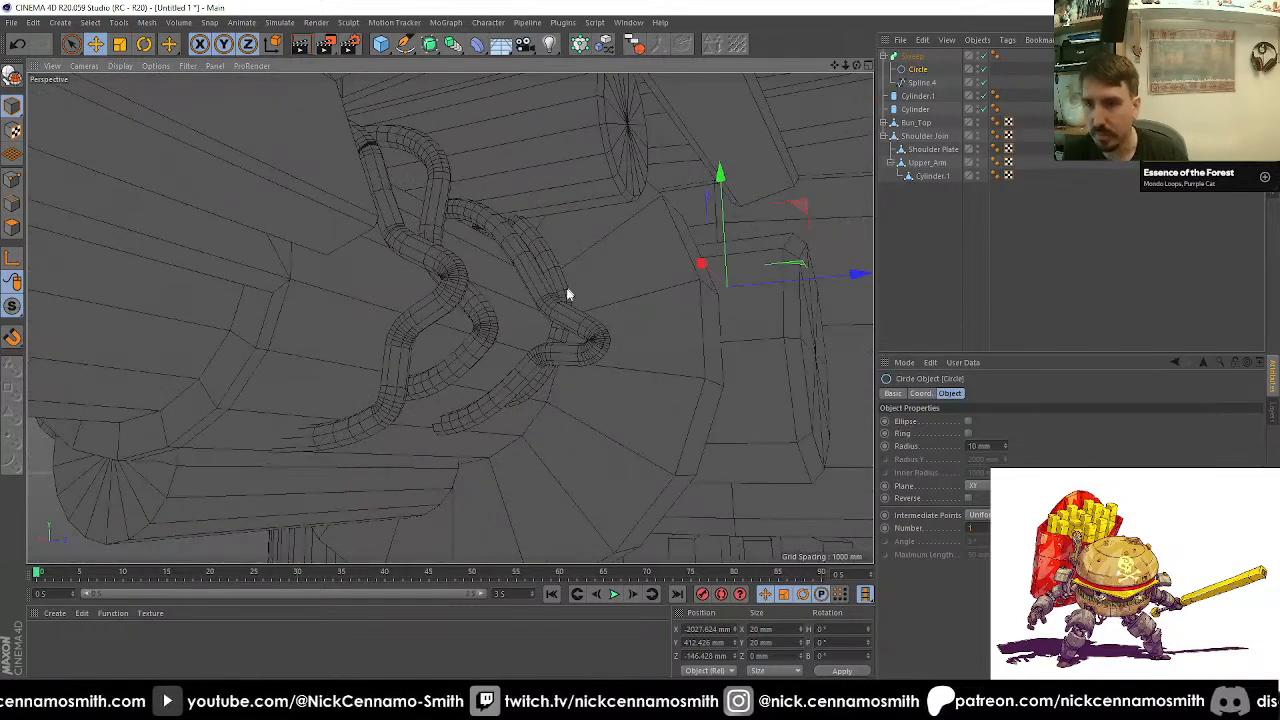
scroll(569, 291, "down", 2)
left_click(922, 82)
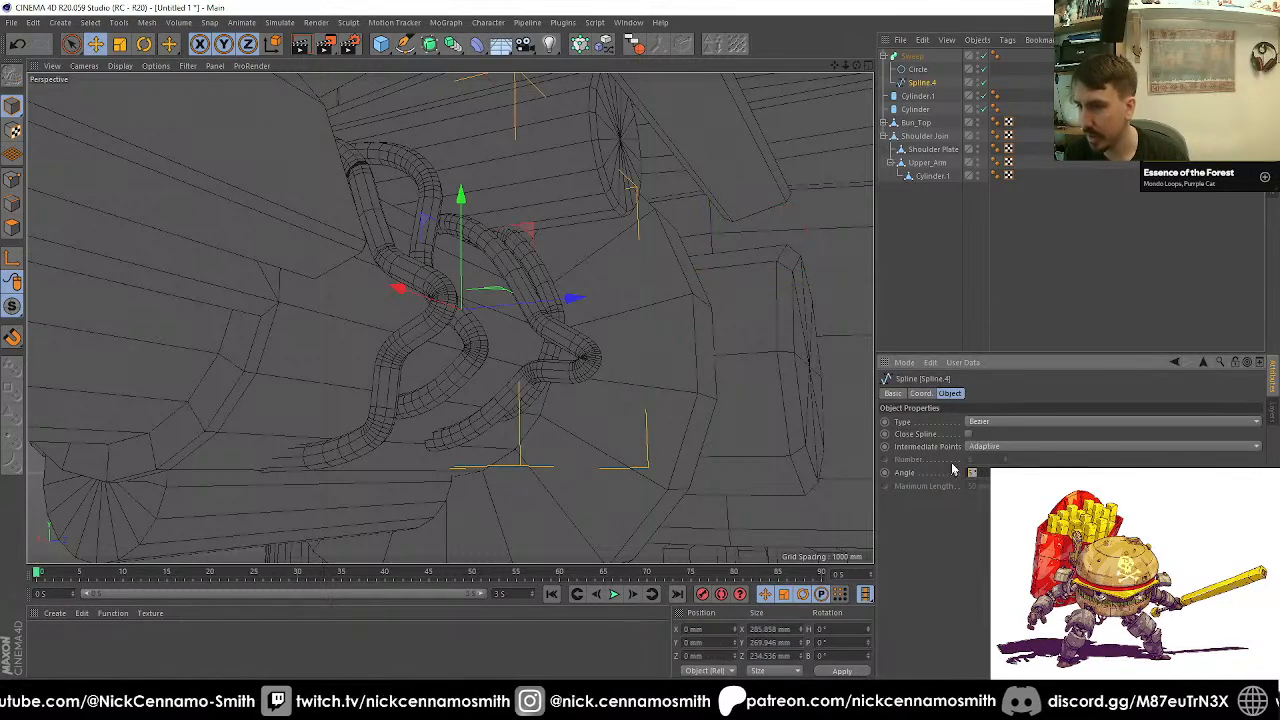
left_click(985, 446)
left_click(980, 486)
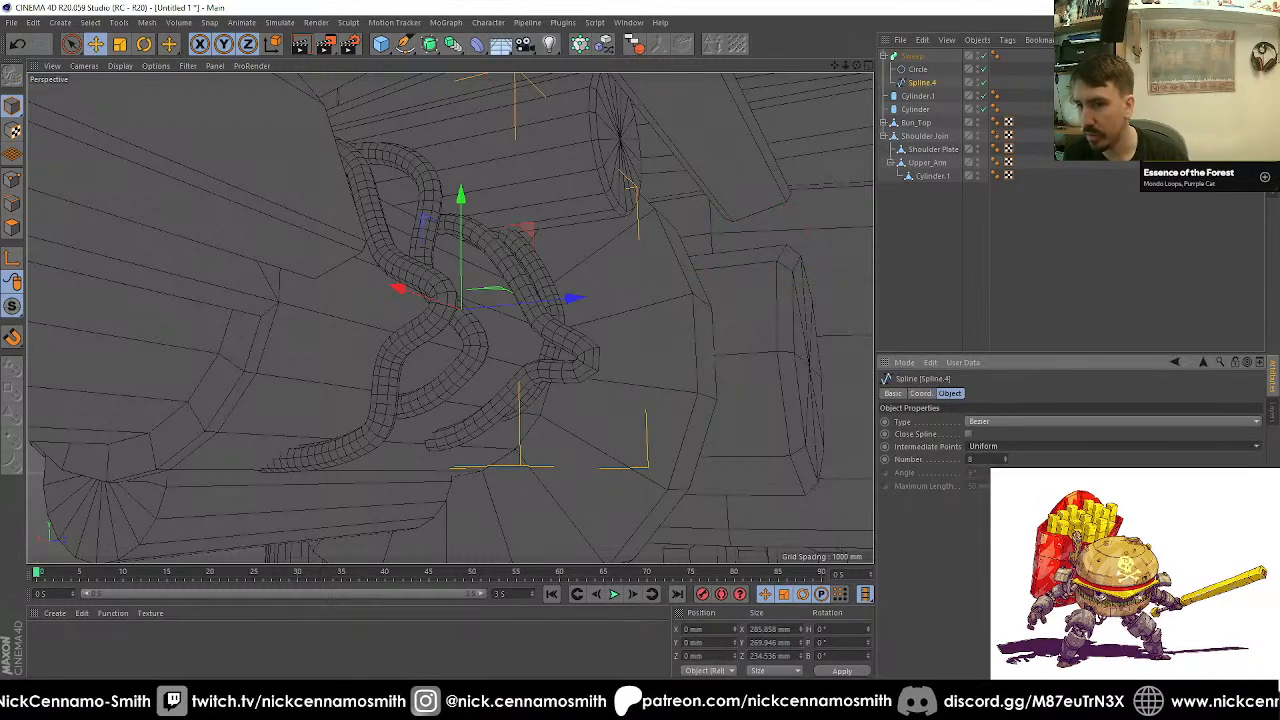
type("4")
key("Return")
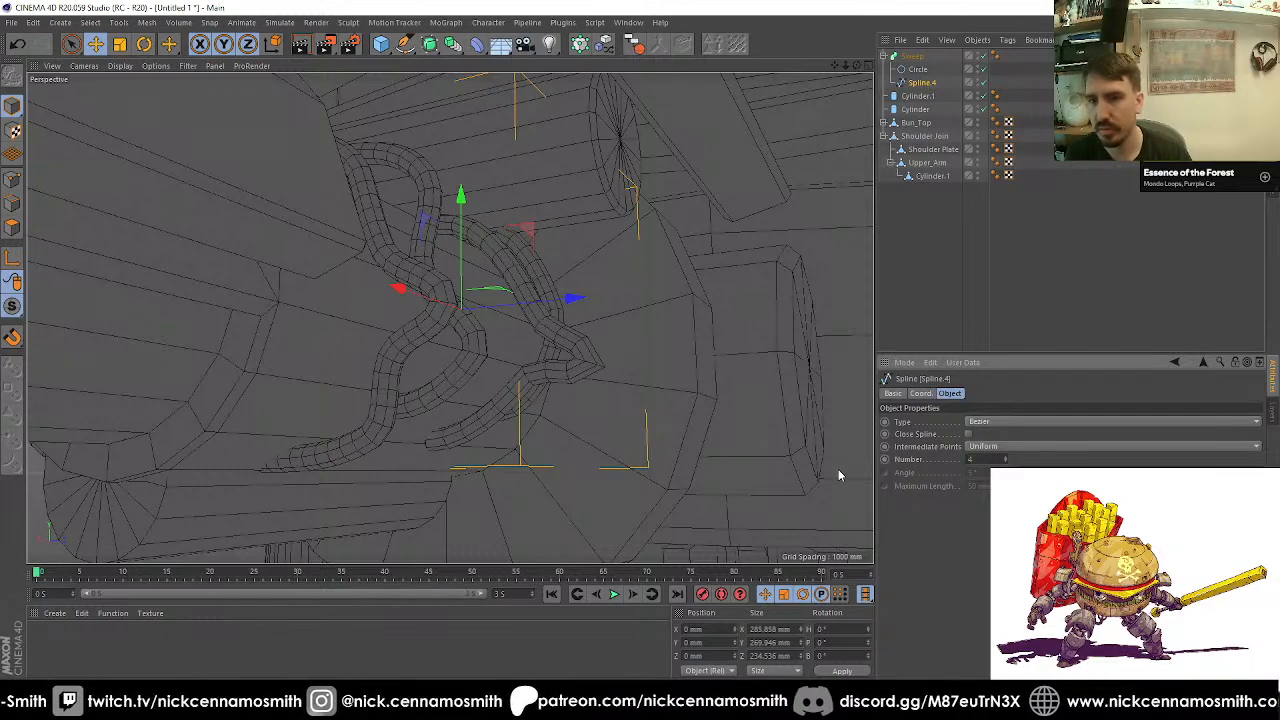
Step: Set both the start and end caps of the Sweep to None
scroll(575, 364, "up", 2)
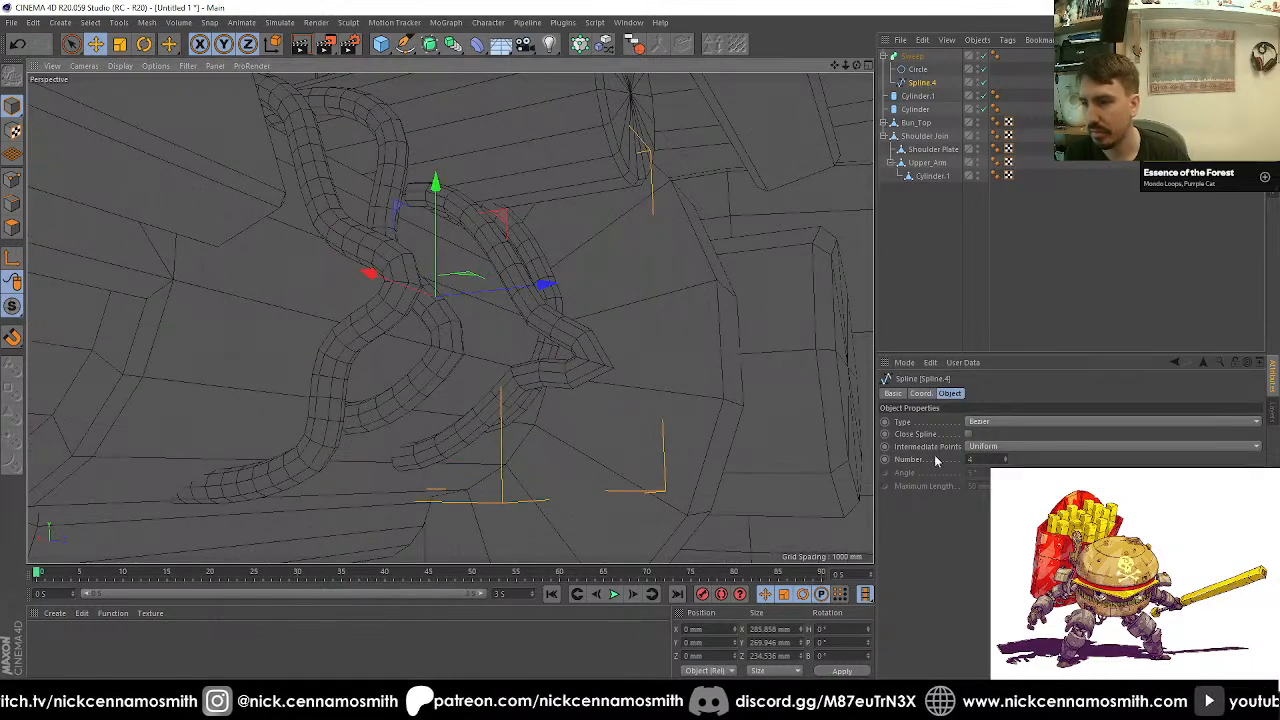
scroll(491, 272, "down", 5)
left_click_drag(466, 271, 385, 268, "alt")
left_click(883, 57)
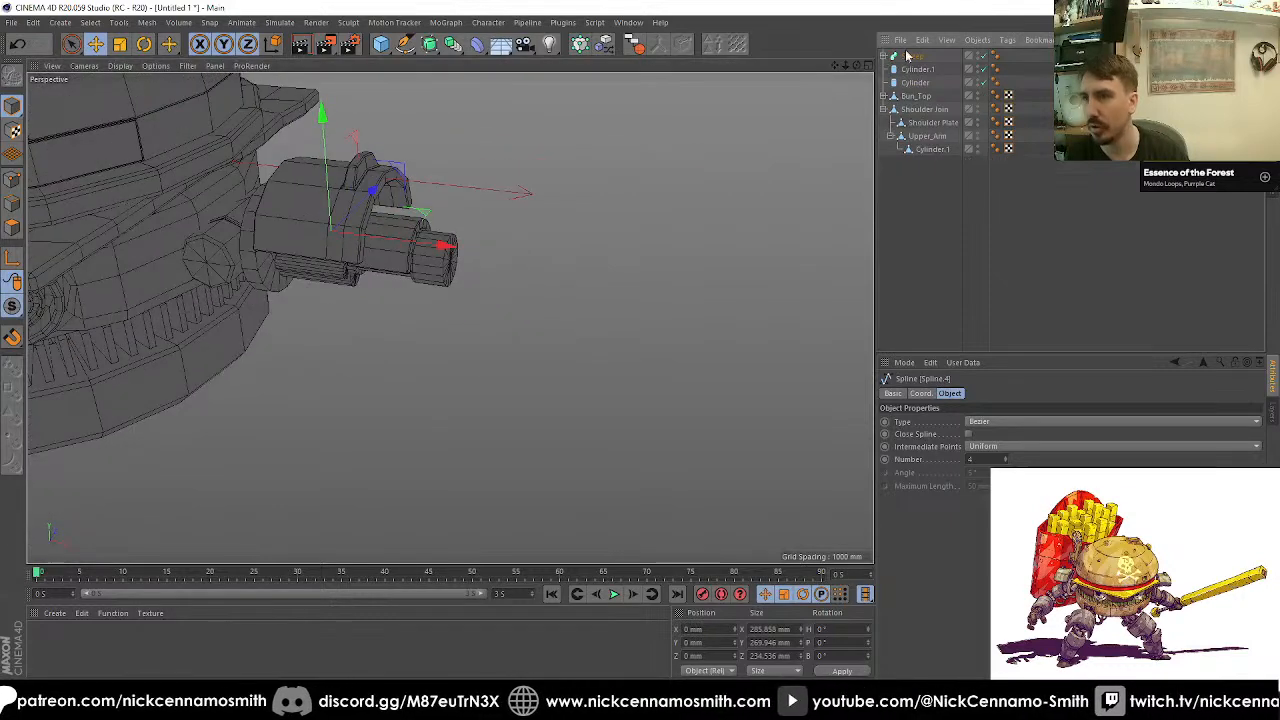
left_click(912, 56)
left_click(978, 393)
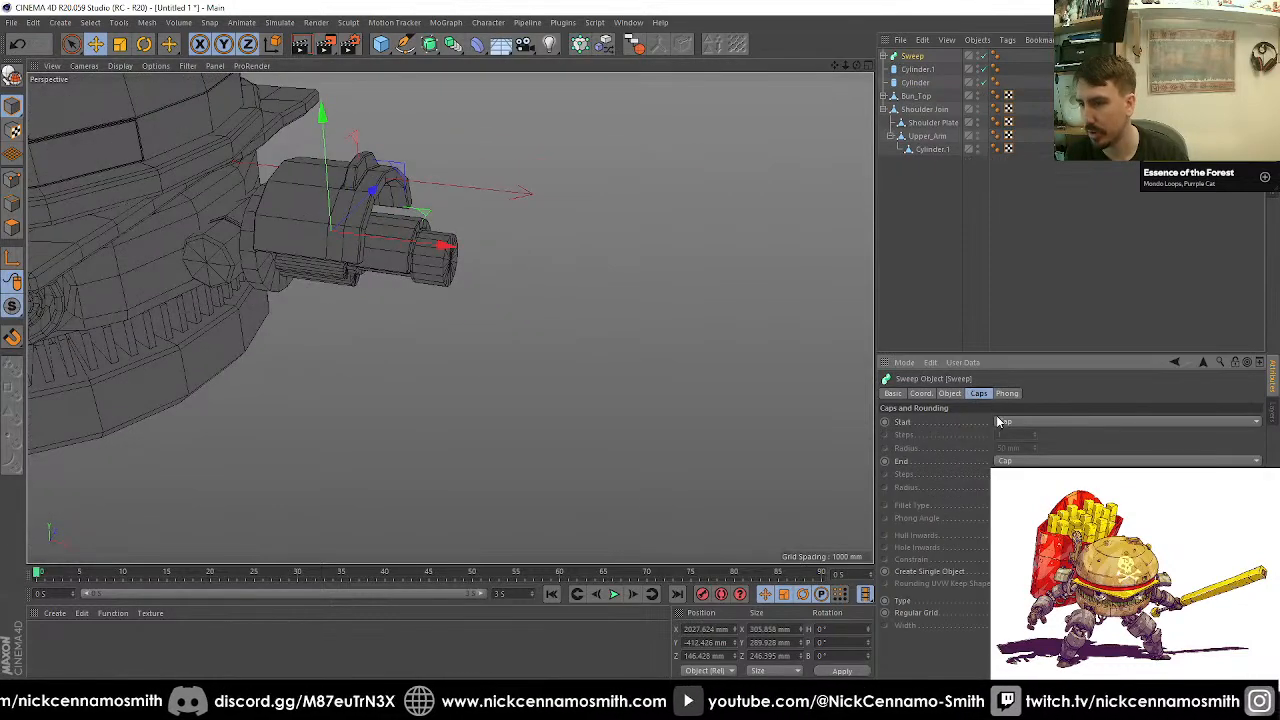
left_click(1005, 421)
left_click(1008, 436)
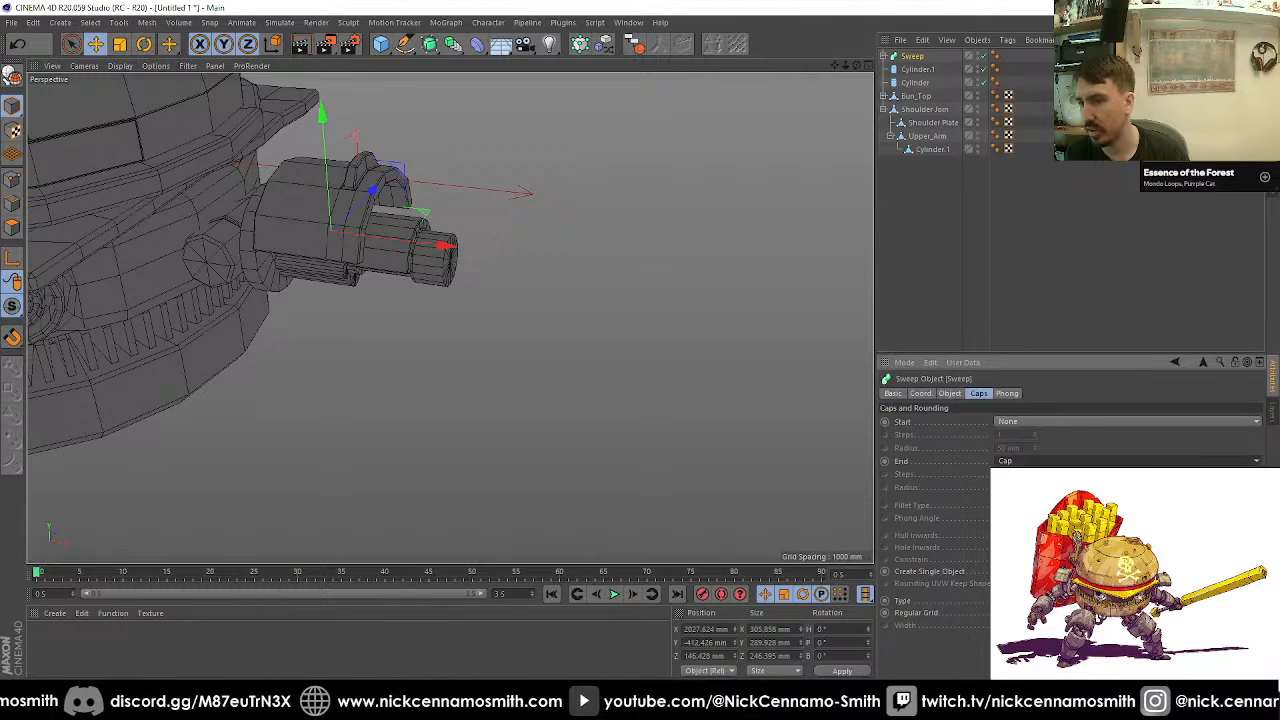
left_click(1006, 461)
left_click(1008, 474)
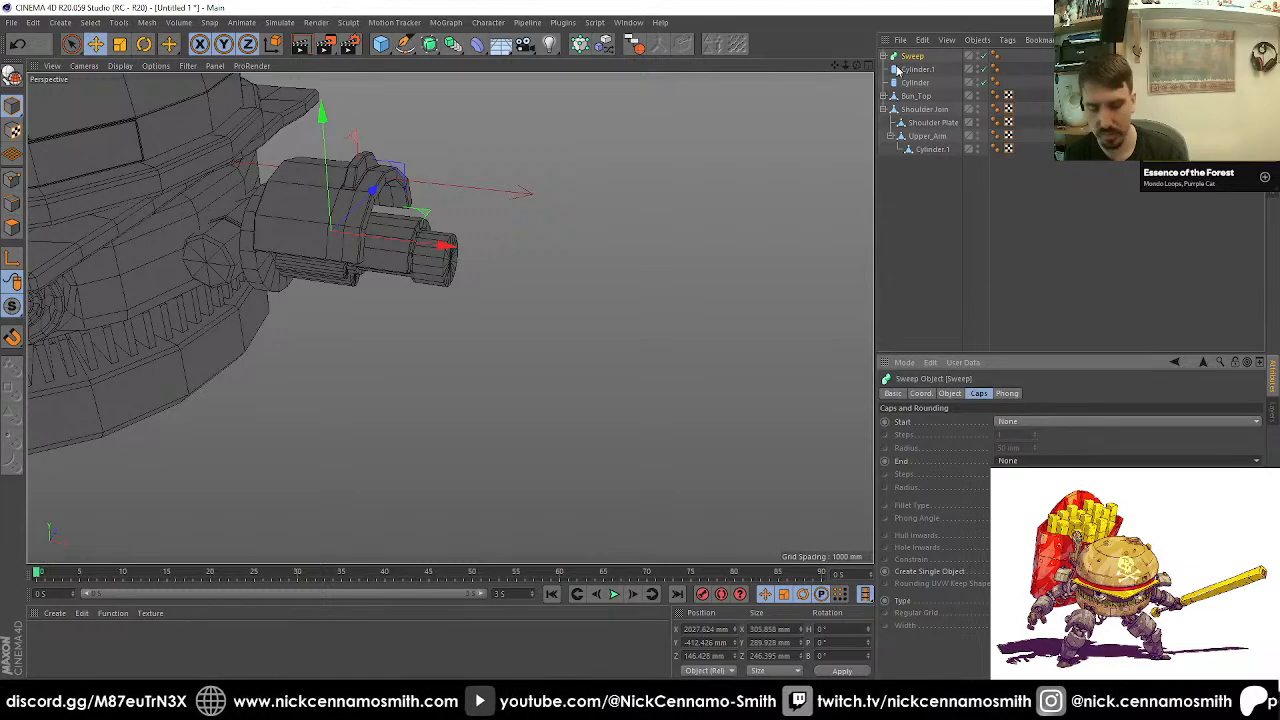
Step: Convert the Sweep to an editable polygon object, parent it under Upper_Arm and rename it cables
key("c")
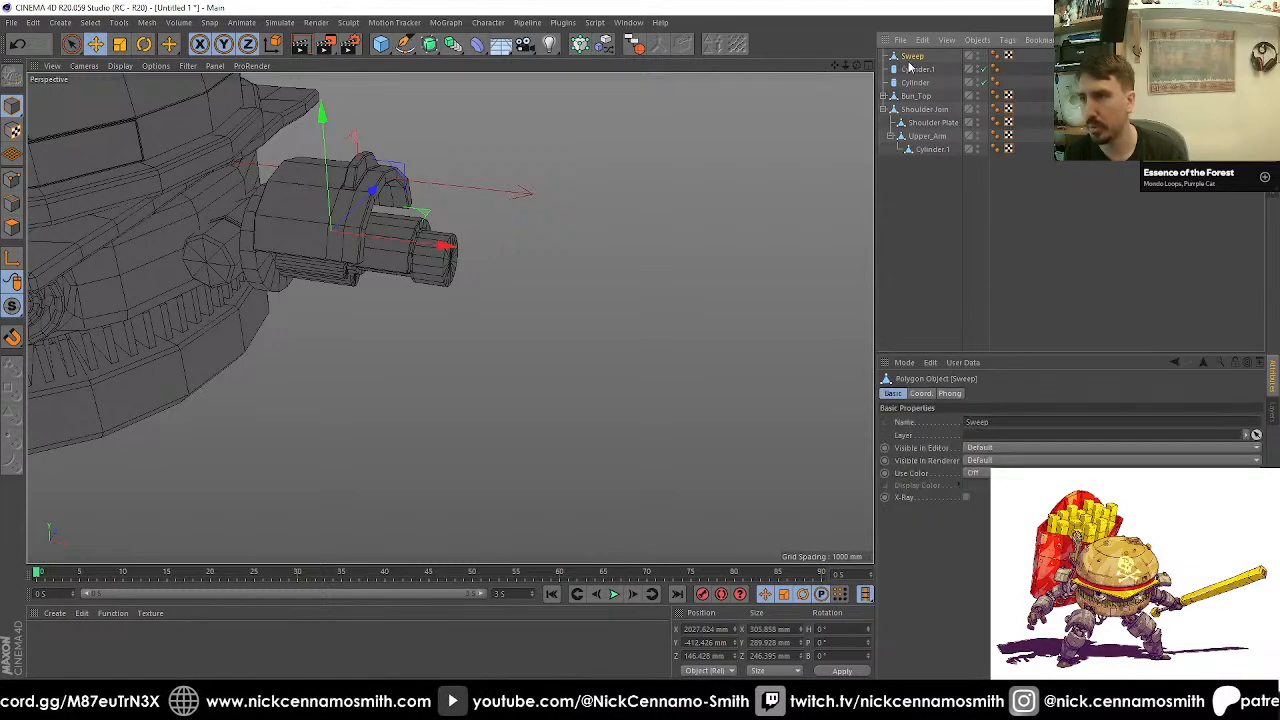
left_click_drag(938, 143, 936, 139)
double_click(932, 136)
type("ca")
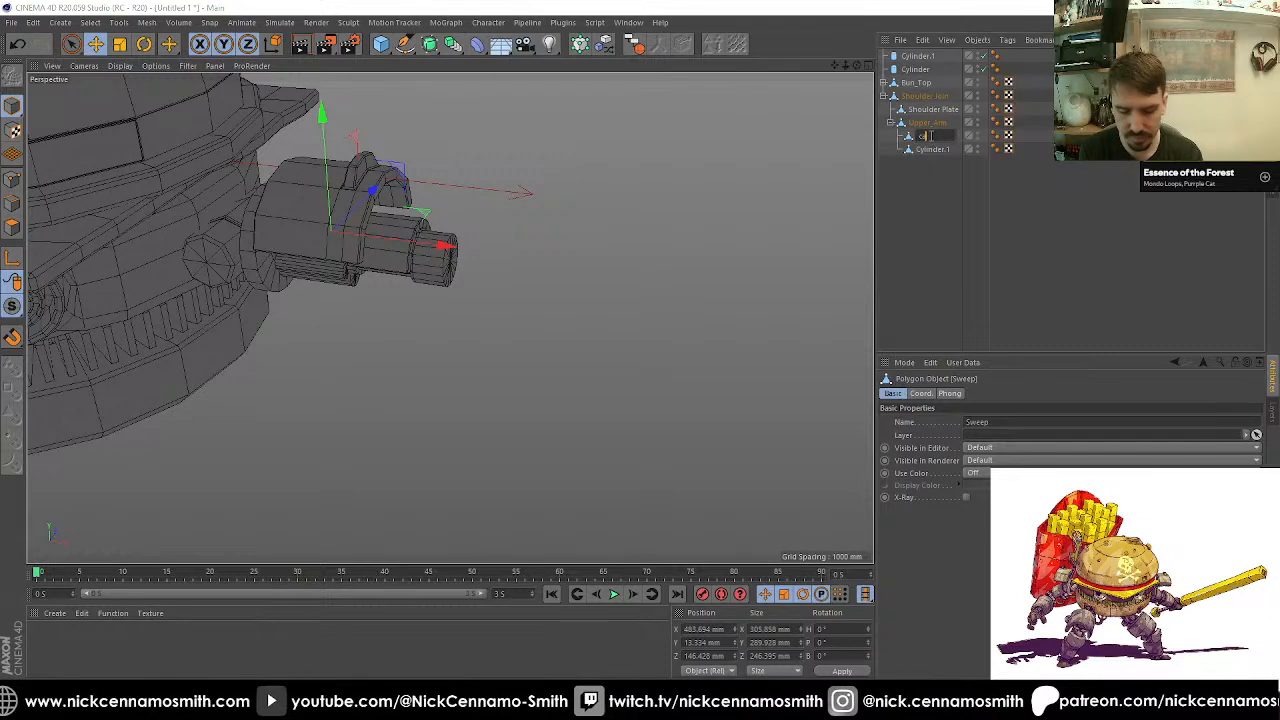
type("bles")
key("Return")
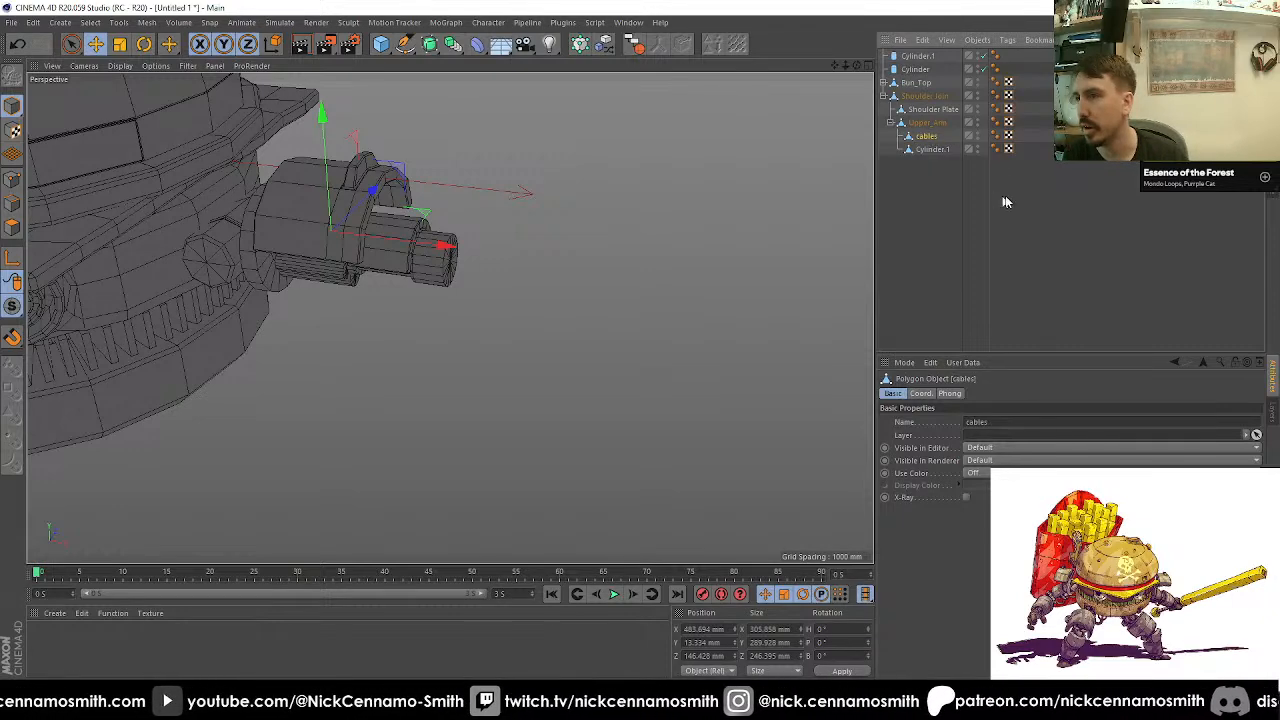
Step: Delete the checkered UVW tags from all the polygon objects and frame the whole robot
left_click_drag(1045, 187, 1013, 64)
key("Delete")
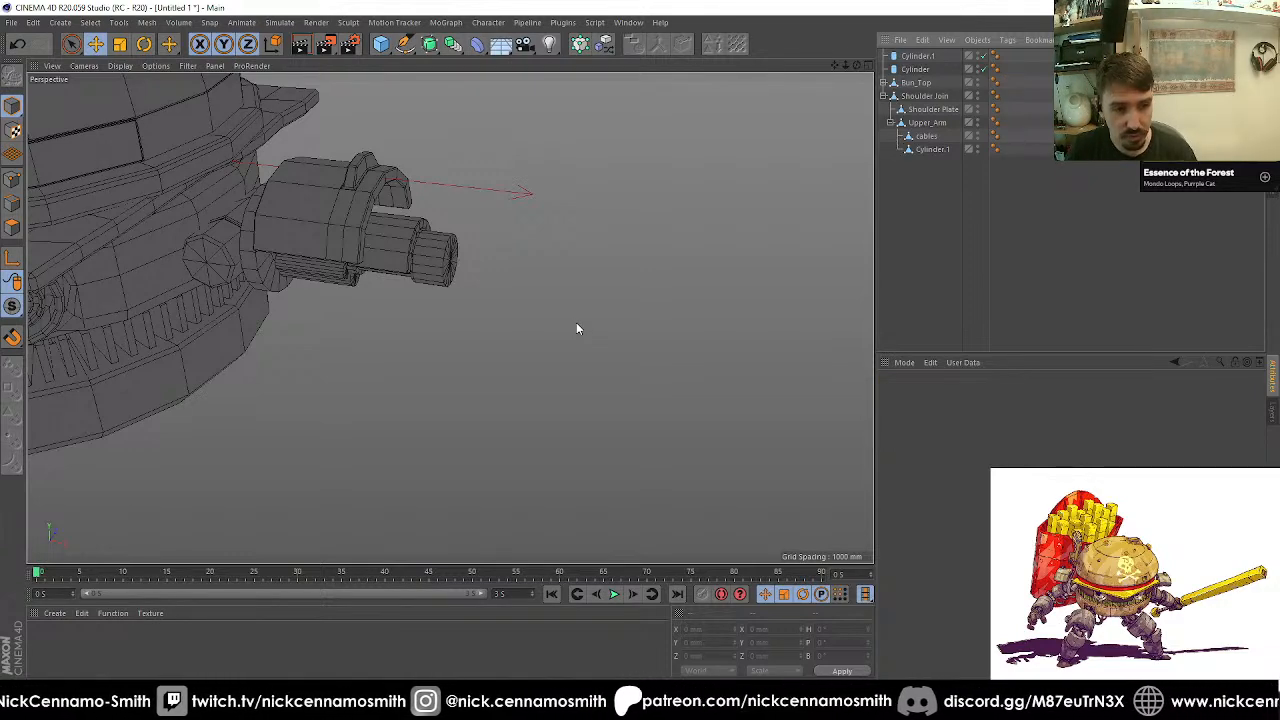
scroll(576, 328, "down", 10)
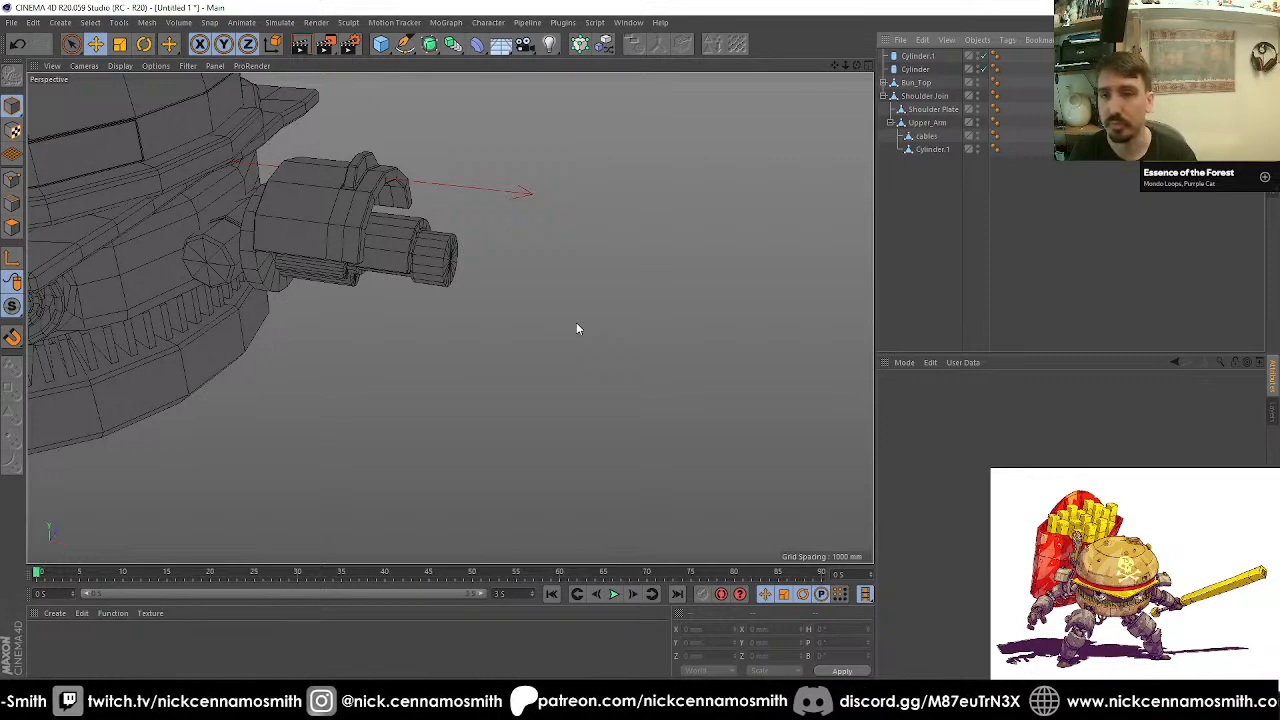
left_click_drag(608, 298, 452, 432, "alt")
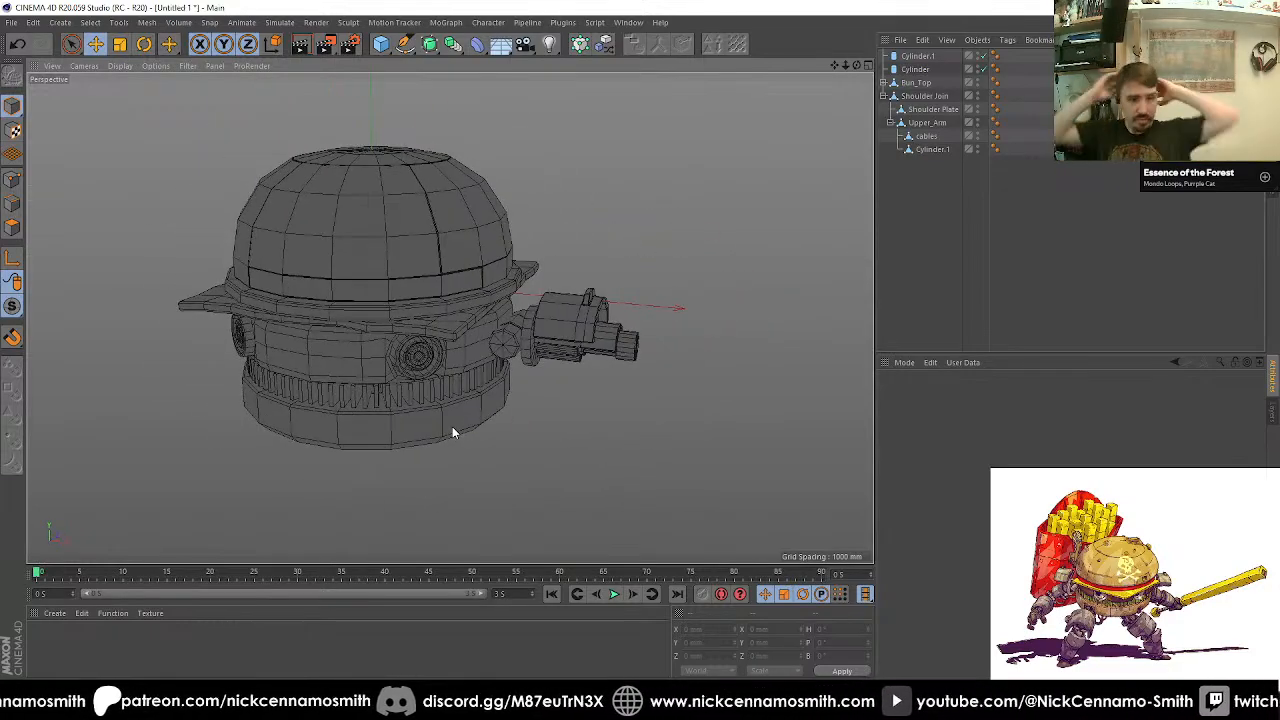